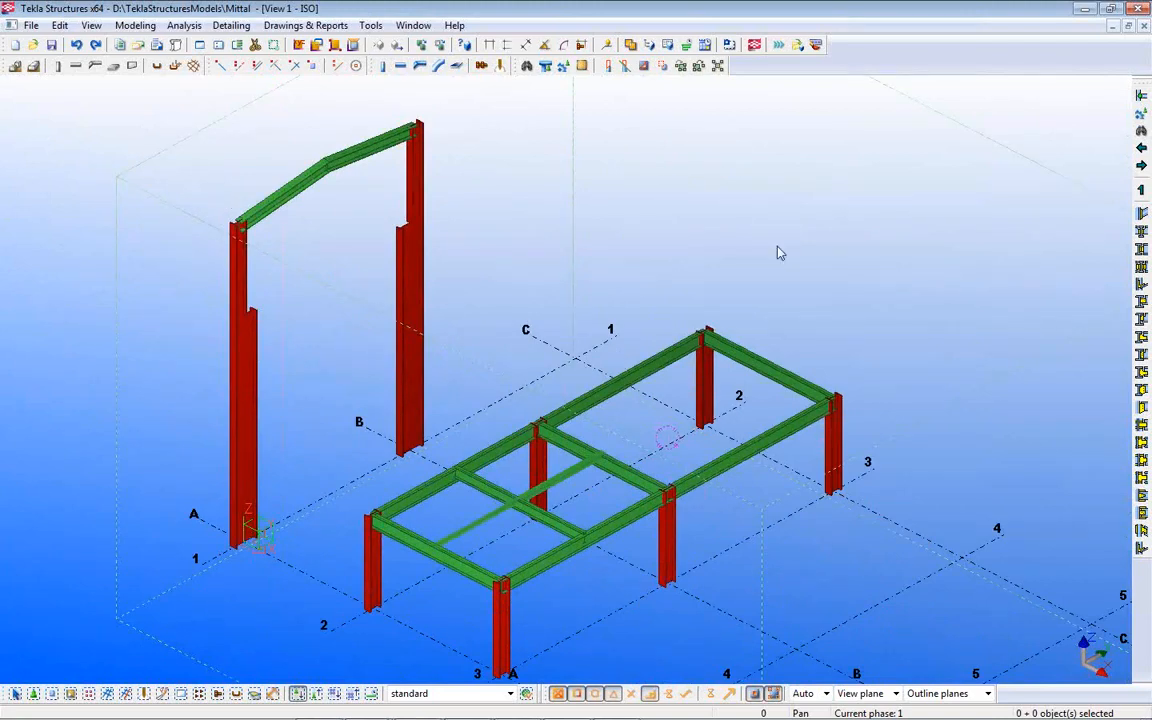
# Step: Examine the physical model's floor beams and their connections, and the portal frame with stepped columns
pyautogui.scroll(5, 576, 478)
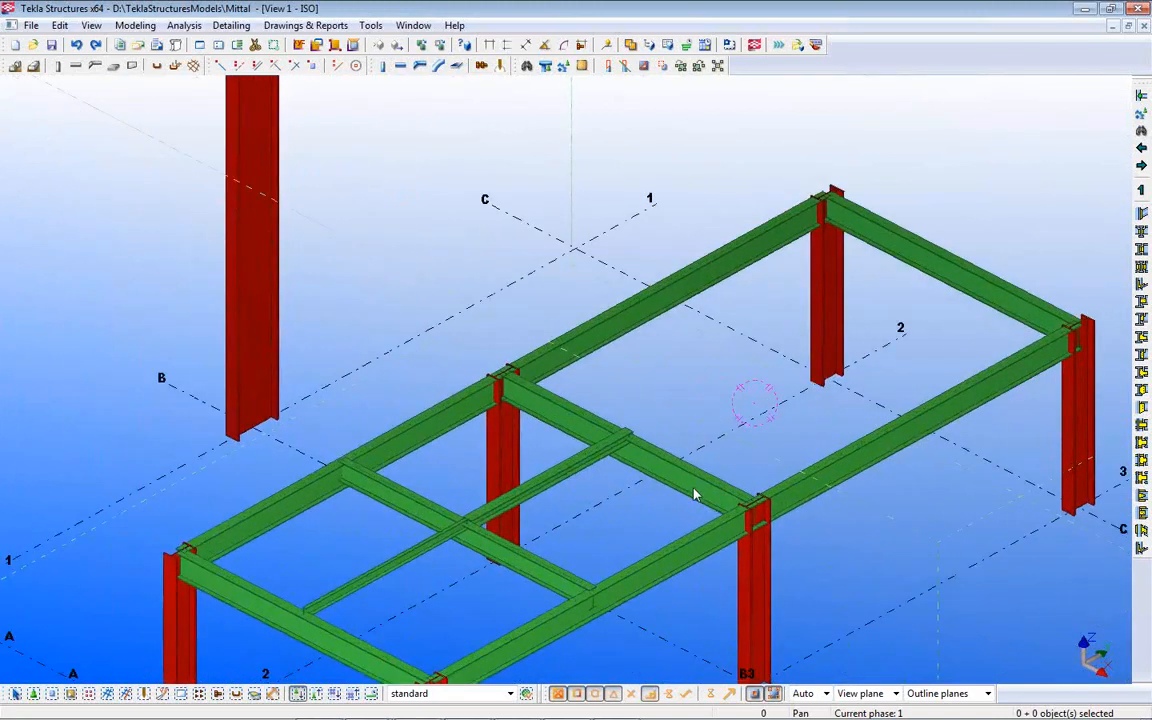
pyautogui.moveTo(702, 465); pyautogui.dragTo(790, 297, button='middle')
pyautogui.scroll(4, 599, 404)
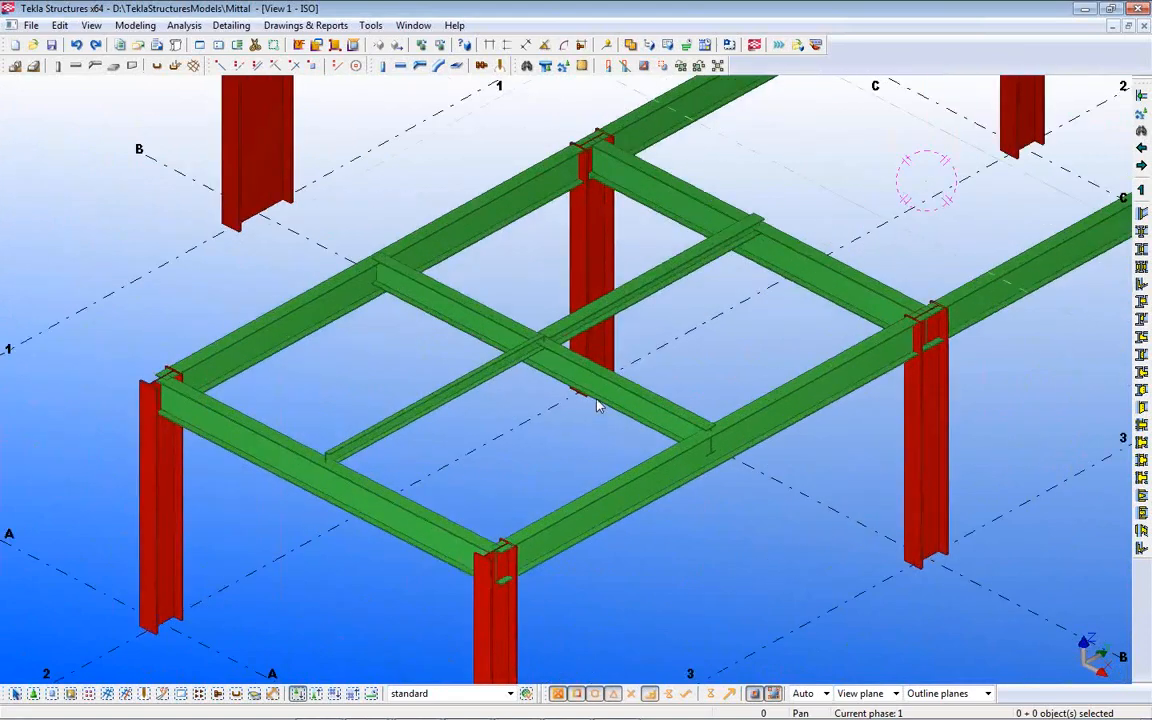
pyautogui.scroll(4, 500, 375)
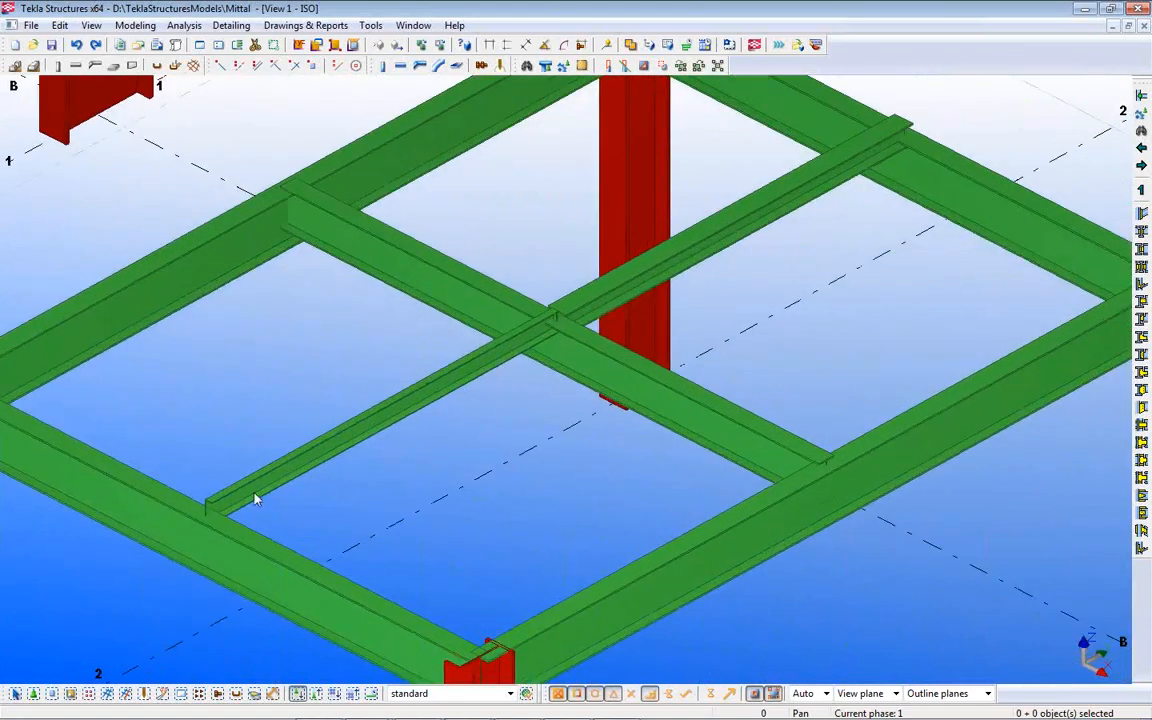
pyautogui.scroll(-8, 377, 408)
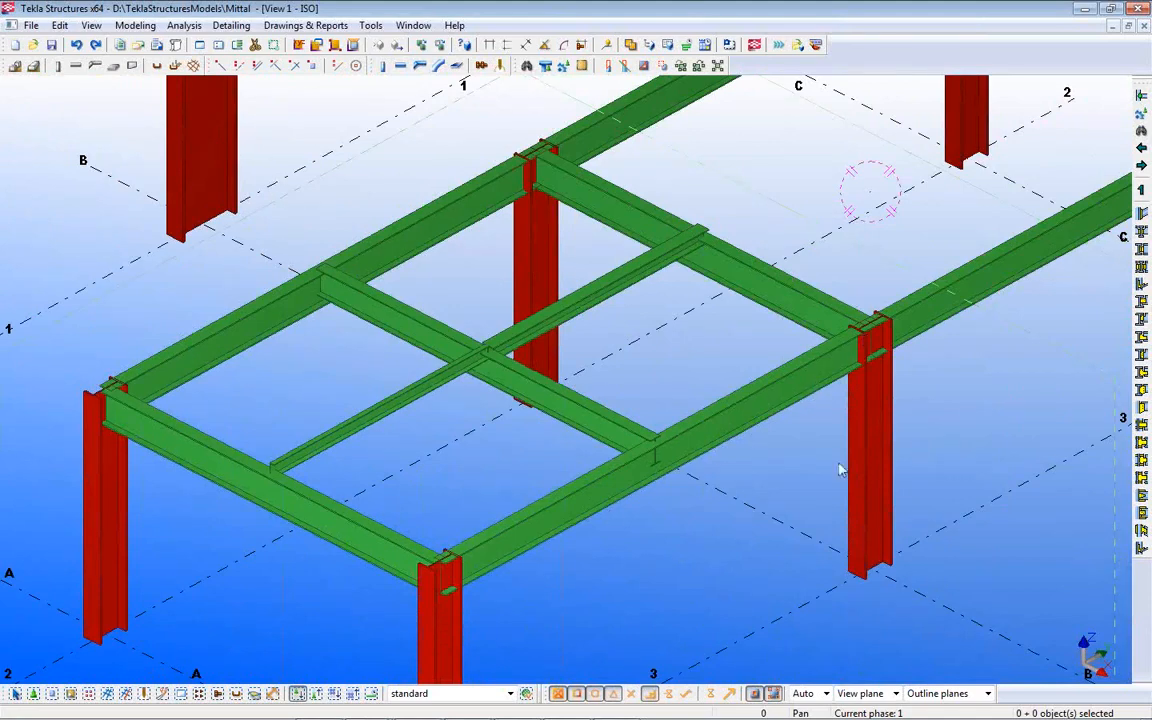
pyautogui.scroll(-5, 480, 450)
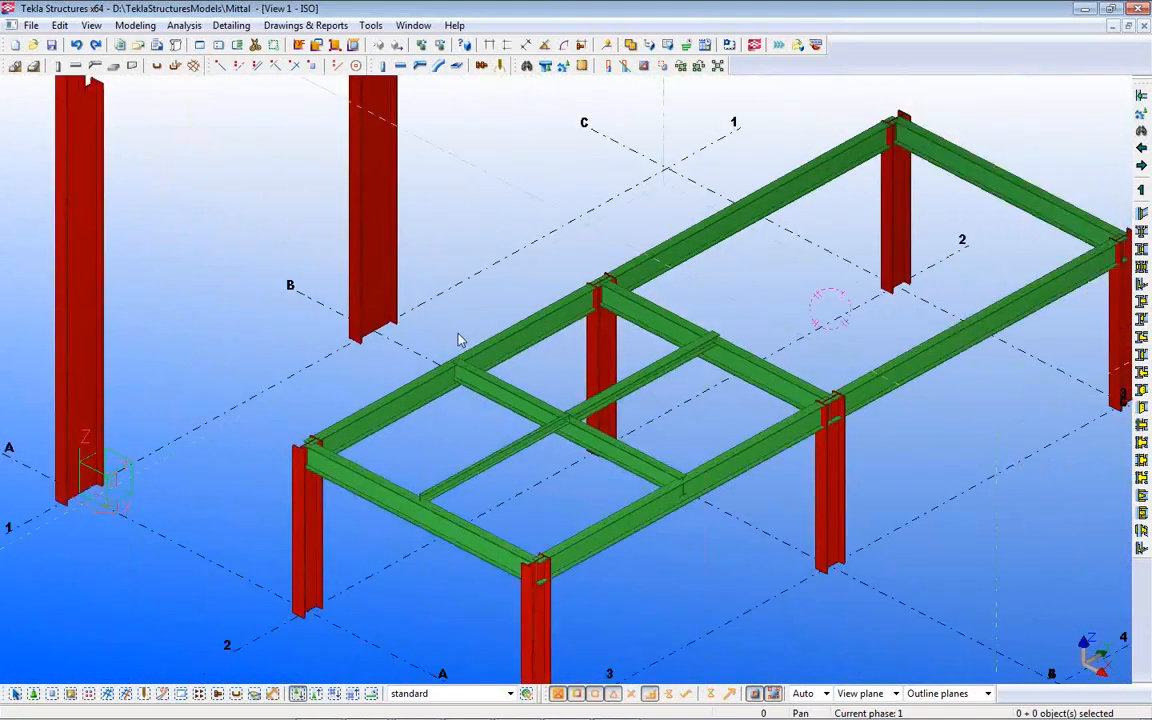
pyautogui.scroll(4, 447, 458)
pyautogui.moveTo(621, 394); pyautogui.dragTo(550, 509, button='middle')
pyautogui.scroll(4, 550, 509)
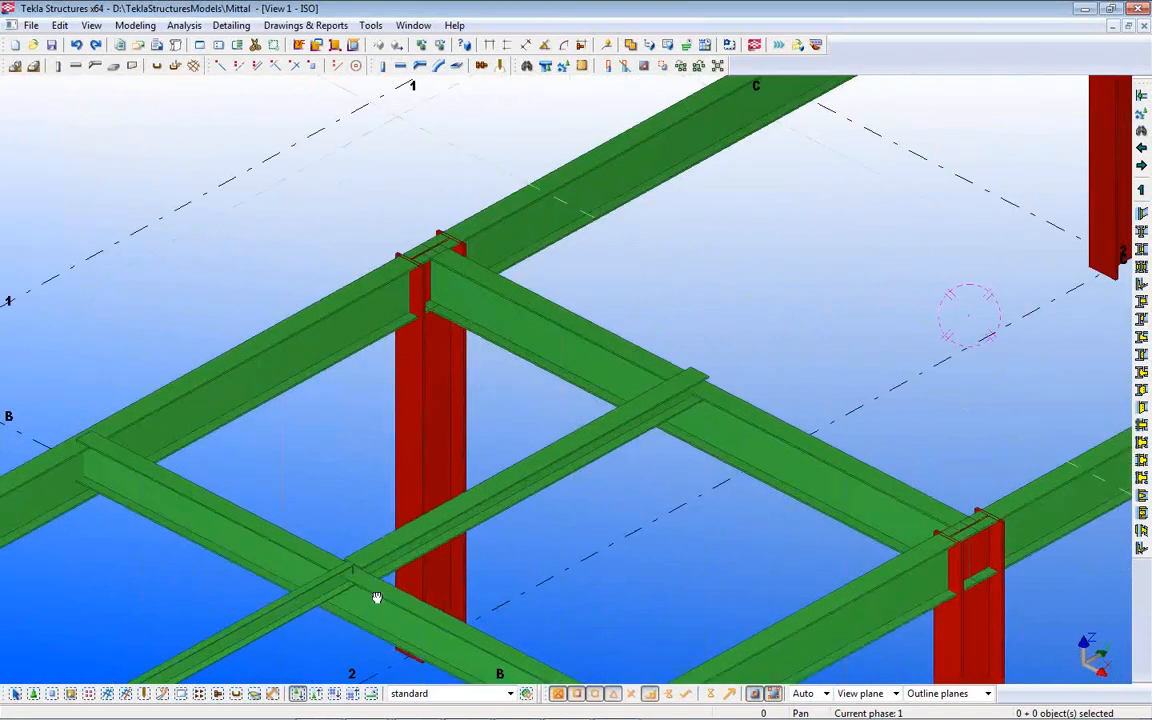
pyautogui.moveTo(376, 597); pyautogui.dragTo(466, 432, button='middle')
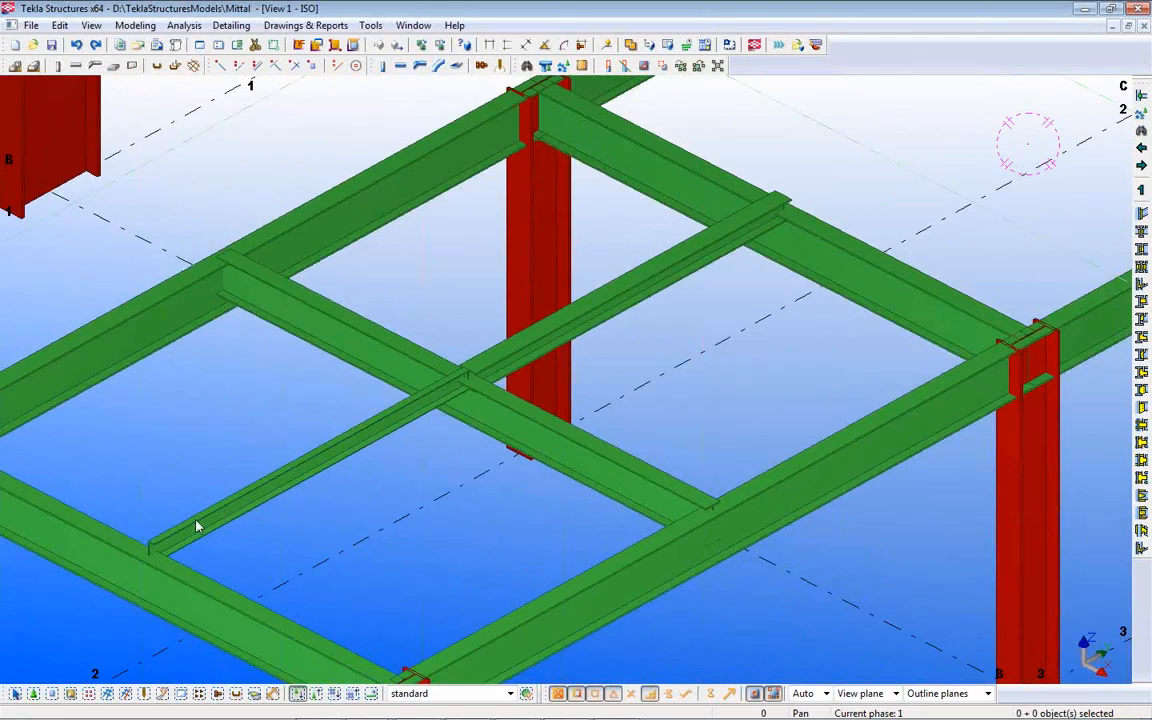
pyautogui.scroll(-4, 489, 476)
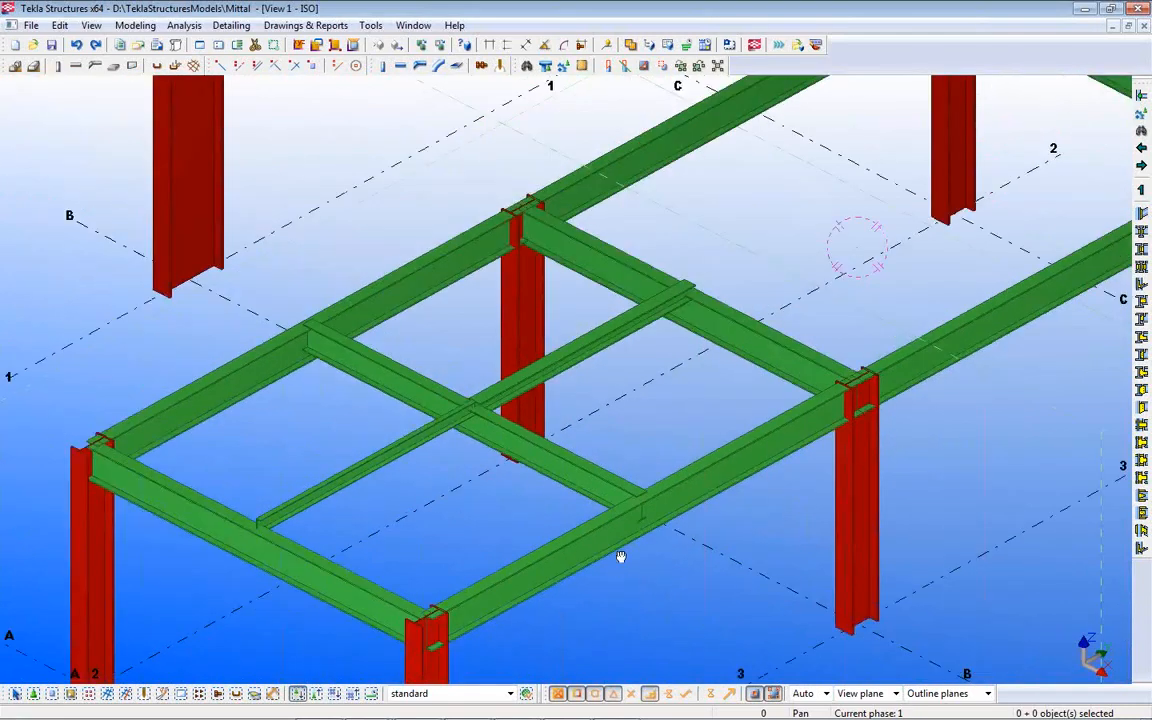
pyautogui.scroll(-5, 590, 464)
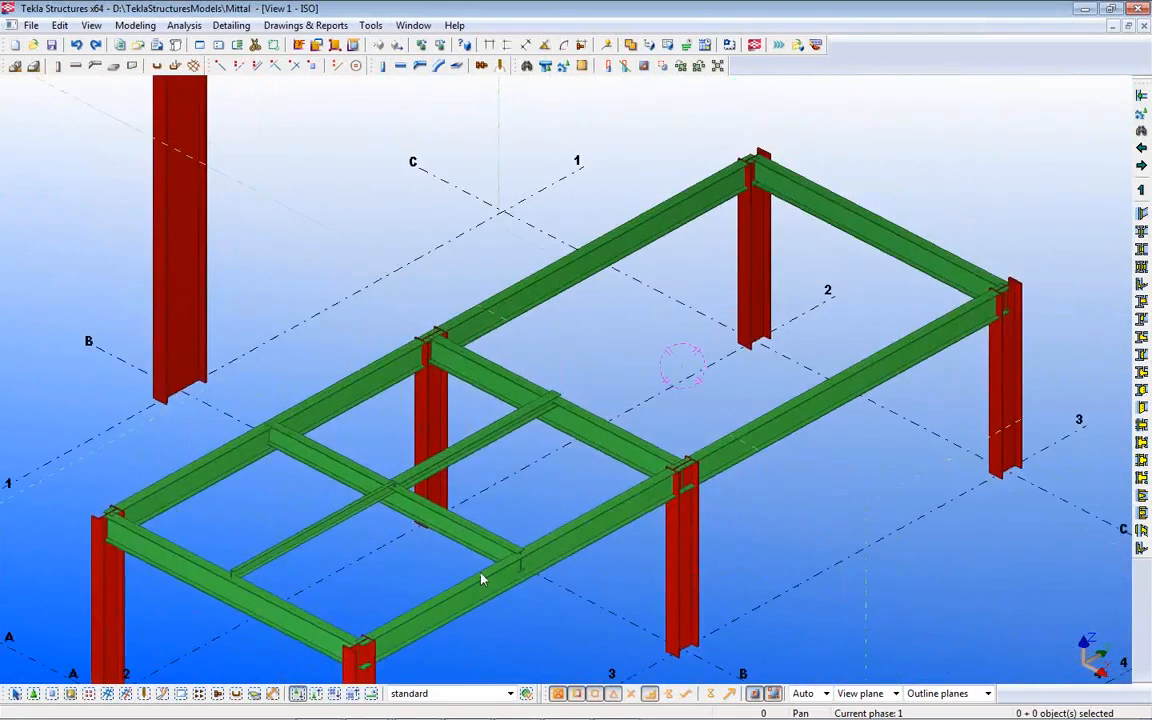
pyautogui.scroll(5, 363, 494)
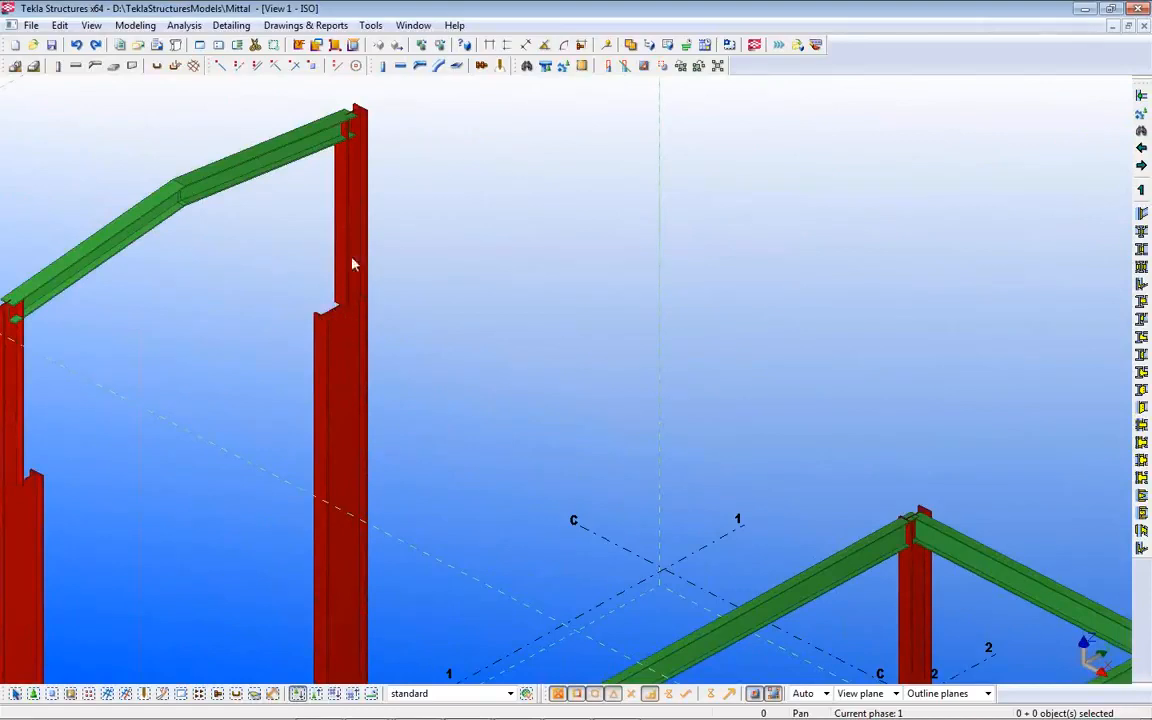
pyautogui.scroll(-5, 281, 465)
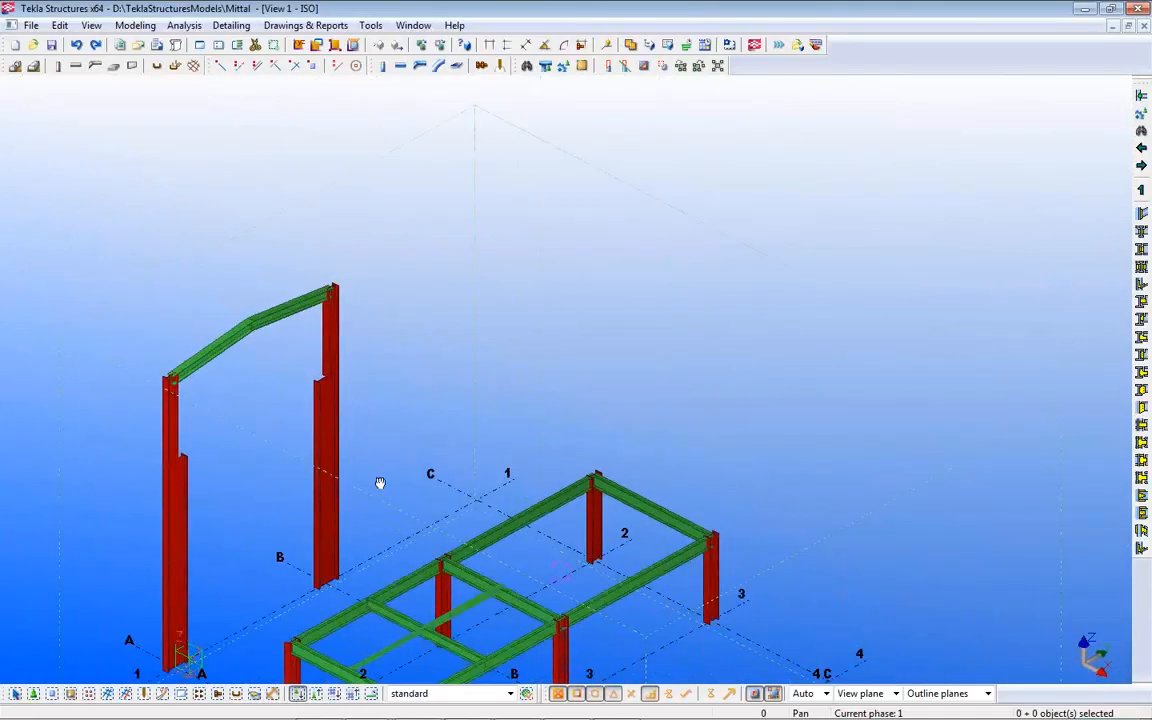
pyautogui.moveTo(380, 483); pyautogui.dragTo(443, 340, button='middle')
pyautogui.scroll(2, 443, 340)
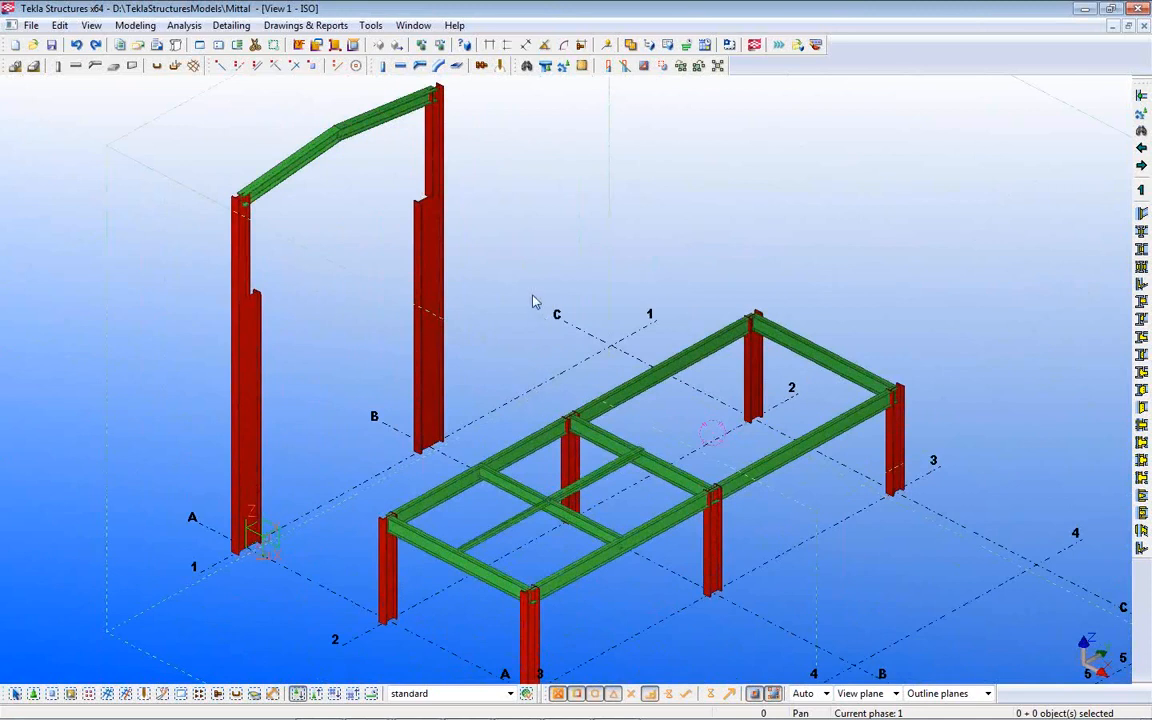
# Step: Open the list of analysis and design models and display the Model TOS analysis model on the portal frame
pyautogui.click(183, 27)
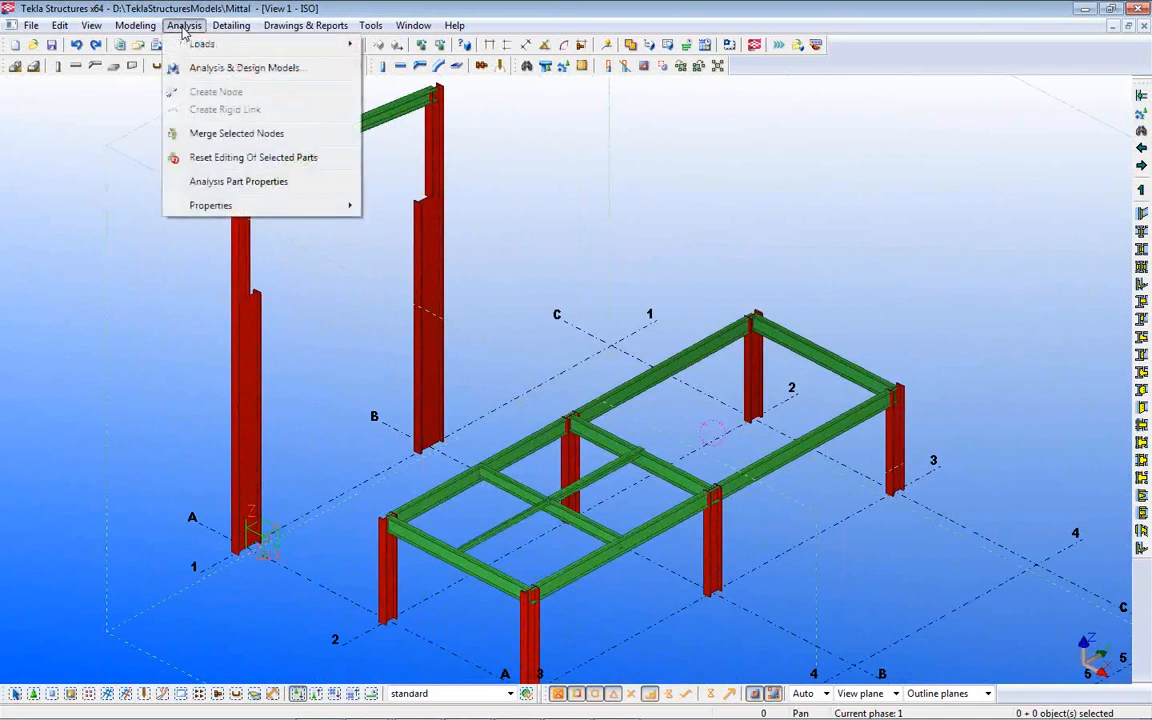
pyautogui.click(212, 69)
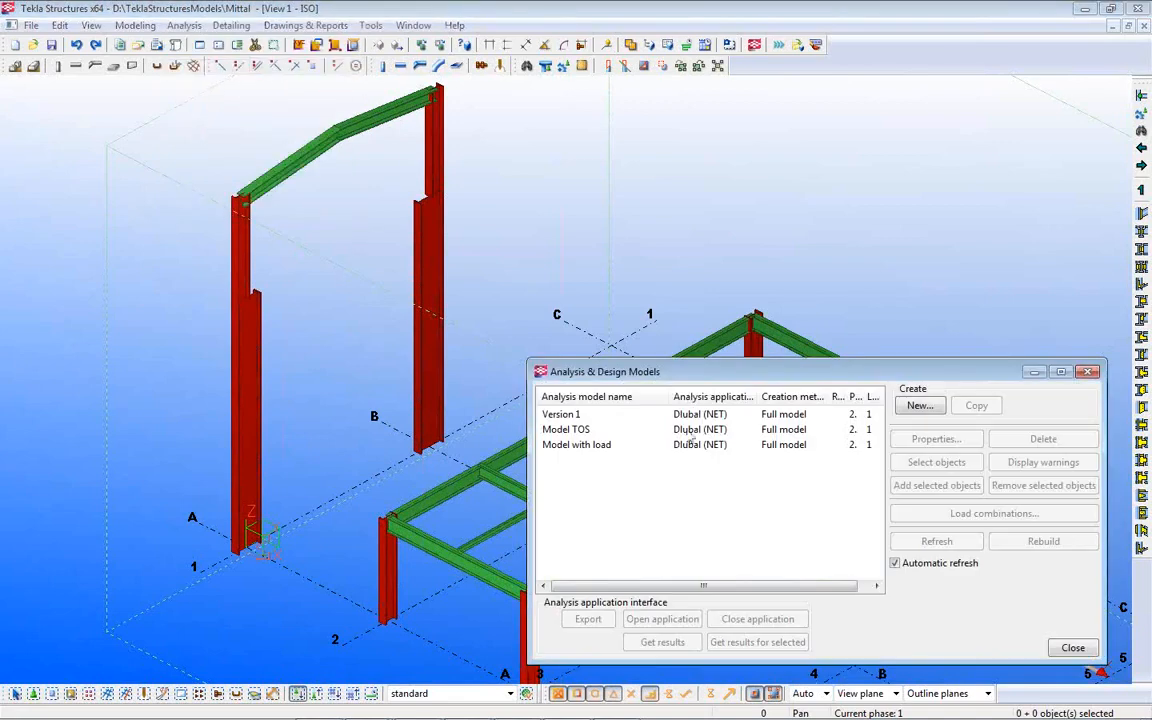
pyautogui.moveTo(697, 362); pyautogui.dragTo(709, 136)
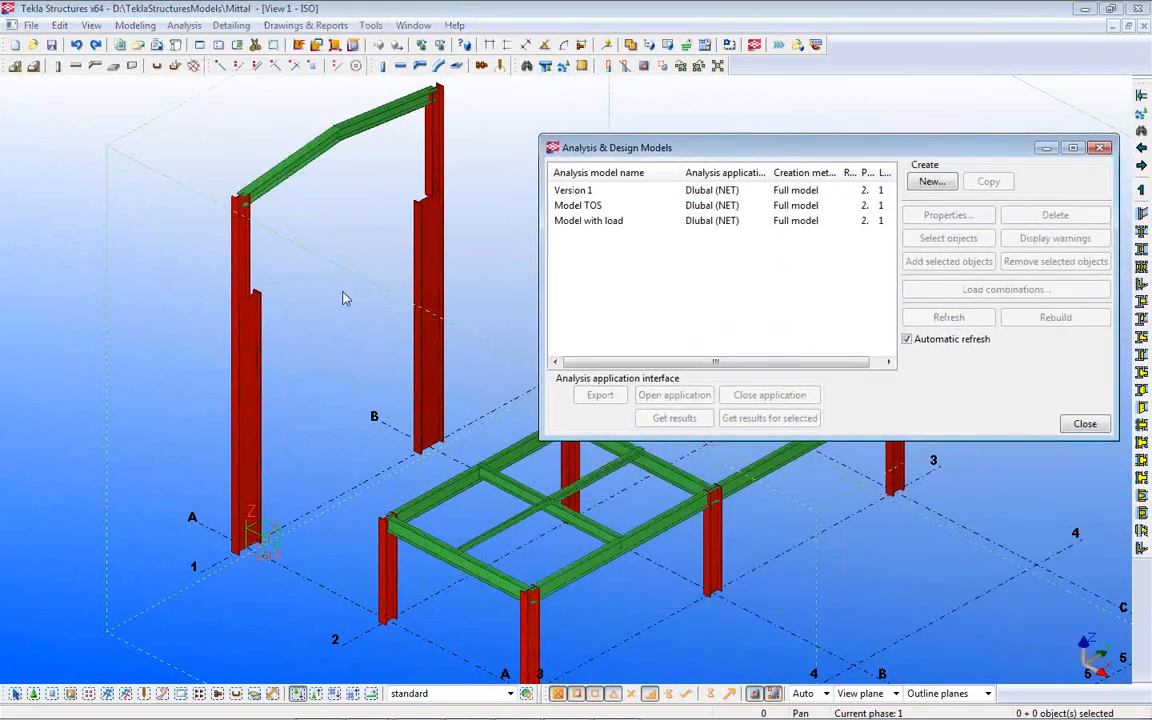
pyautogui.scroll(6, 372, 260)
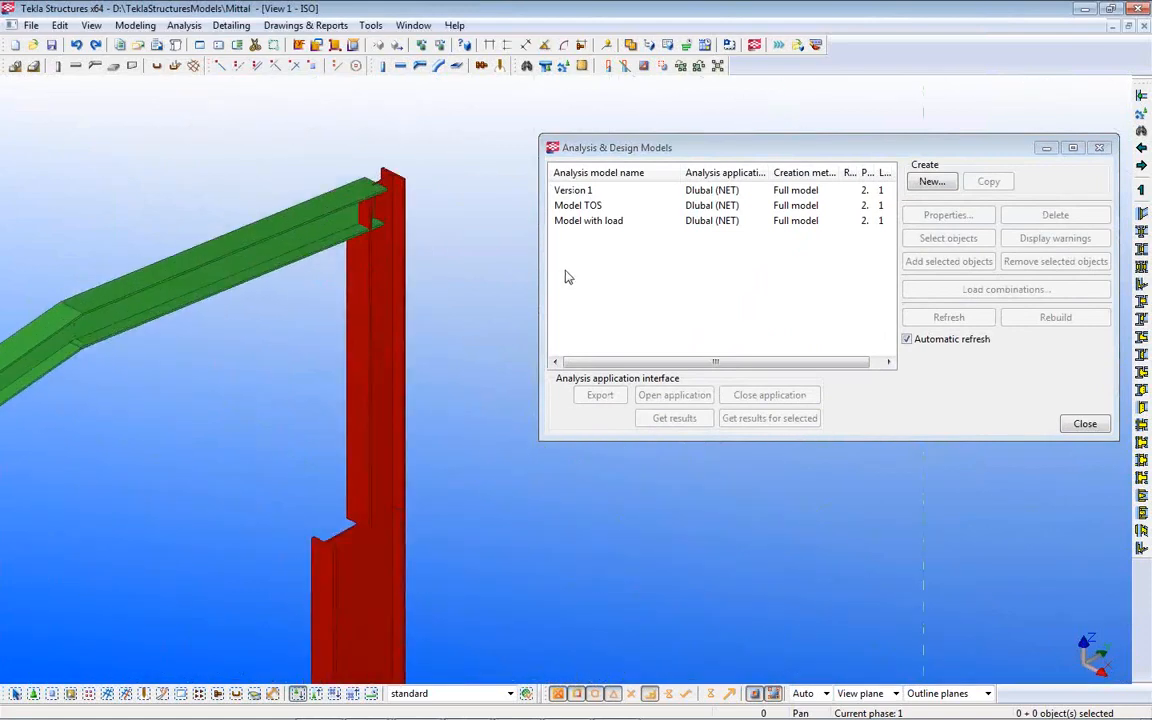
pyautogui.click(595, 206)
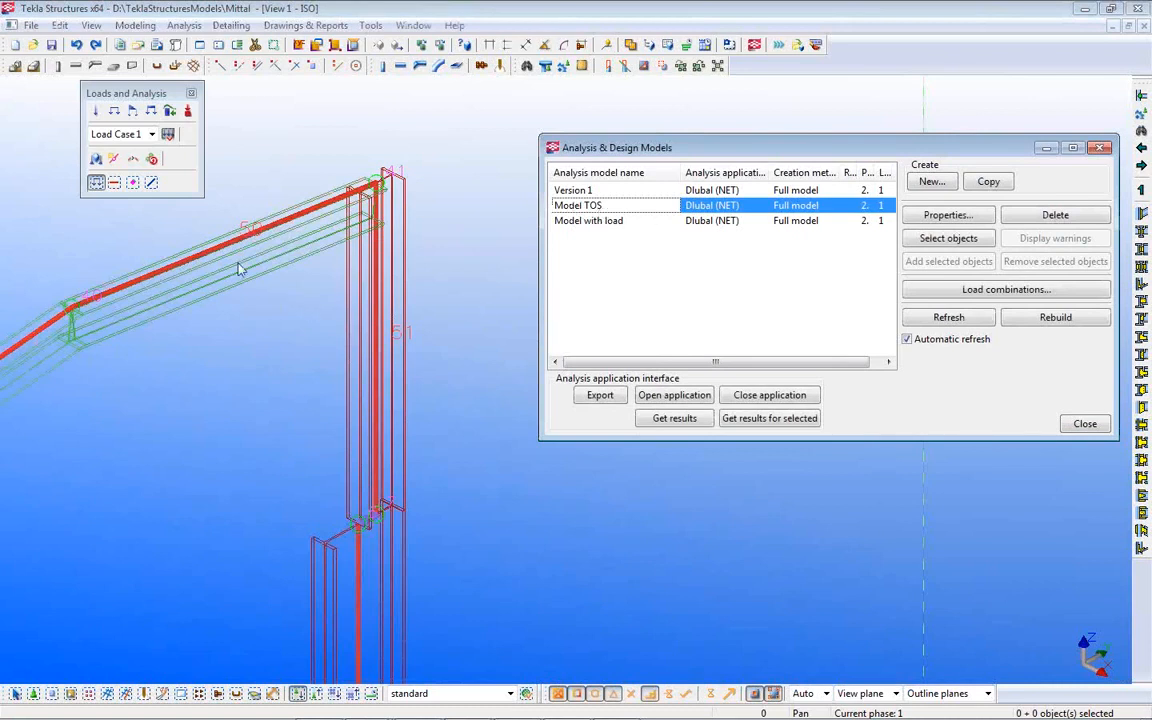
# Step: Examine the portal frame's analysis members, the rigid link at the column step and the node where rafter meets column
pyautogui.moveTo(252, 318); pyautogui.dragTo(180, 322, button='middle')
pyautogui.scroll(4, 201, 299)
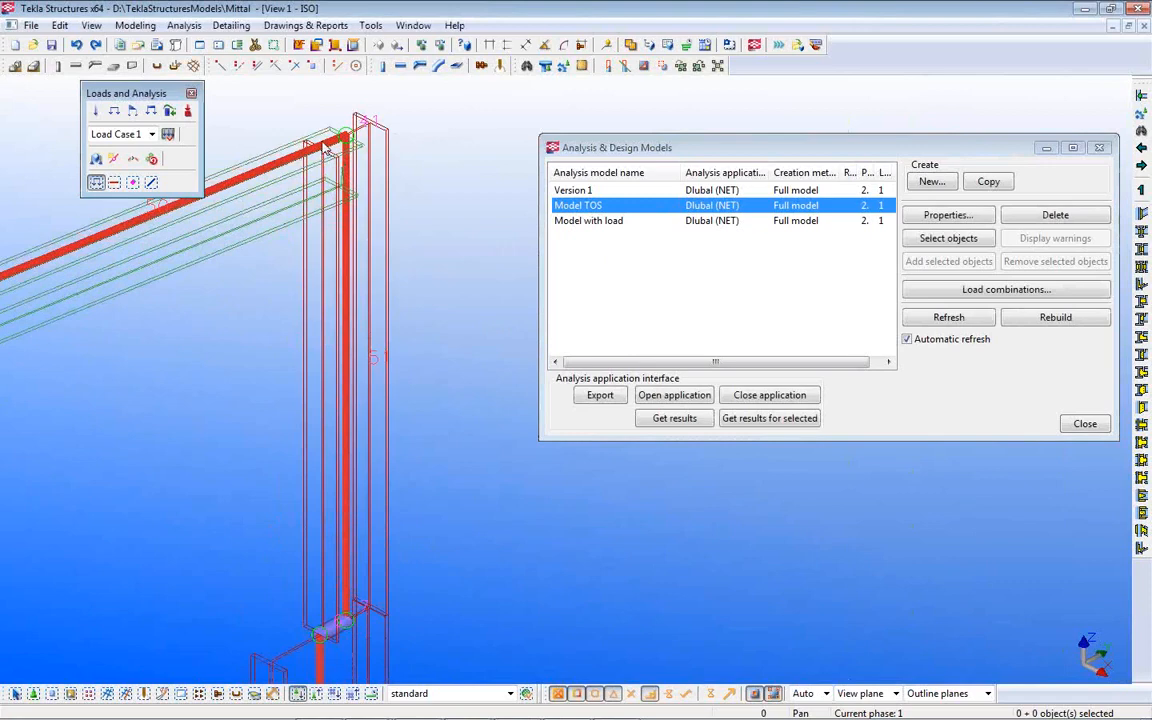
pyautogui.moveTo(377, 626); pyautogui.dragTo(339, 553, button='middle')
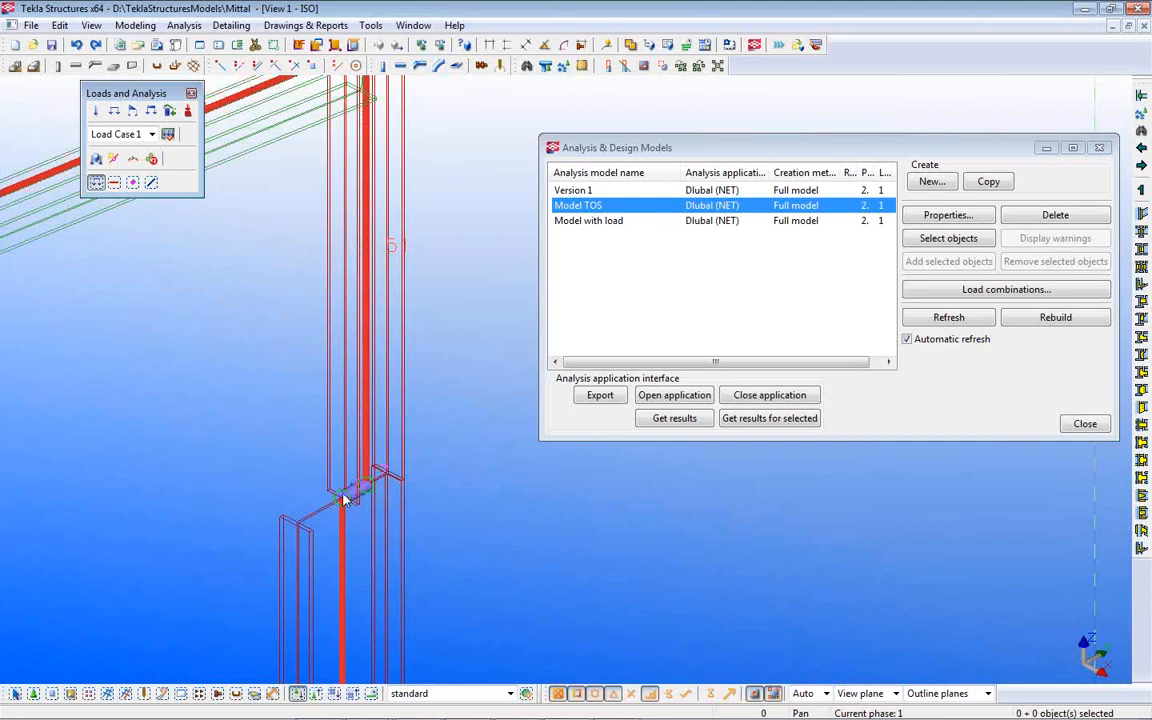
pyautogui.scroll(4, 357, 500)
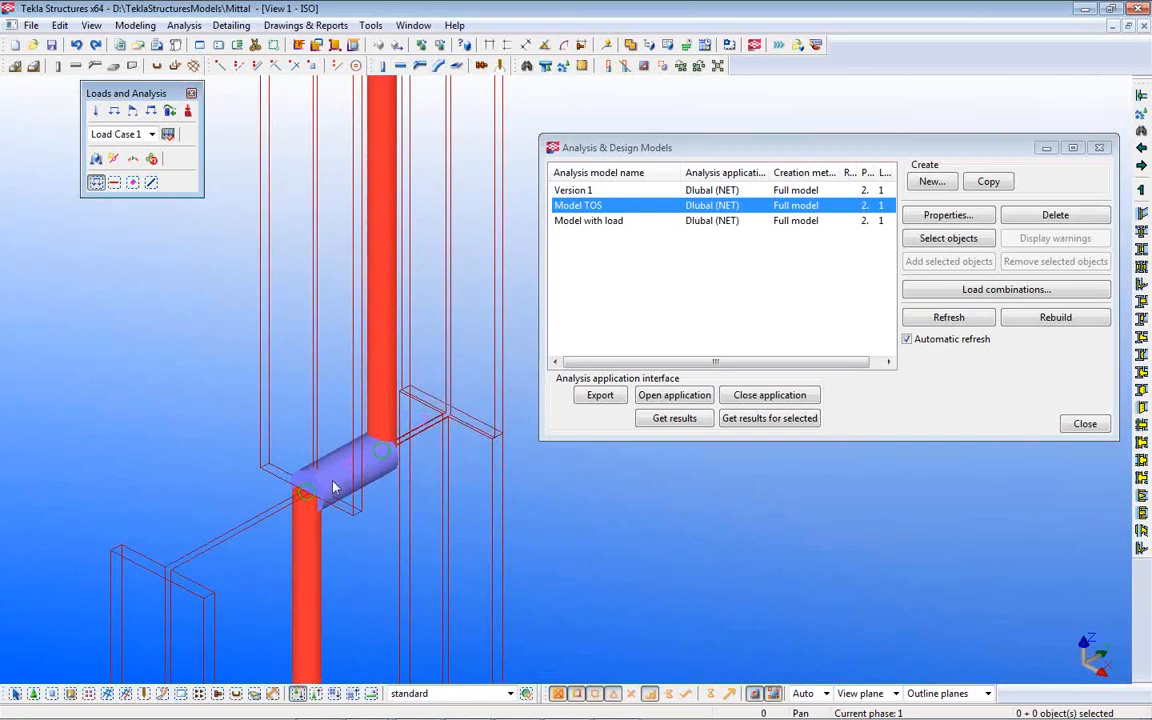
pyautogui.scroll(-5, 336, 486)
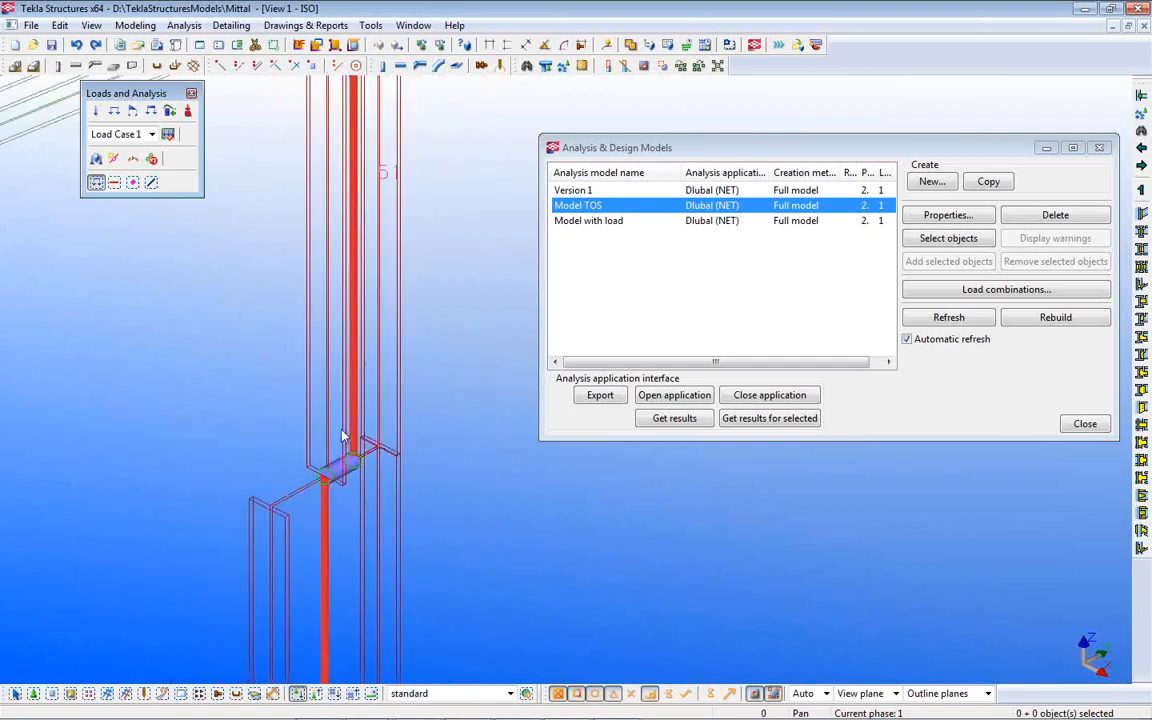
pyautogui.moveTo(385, 164); pyautogui.dragTo(438, 408, button='middle')
pyautogui.scroll(4, 409, 344)
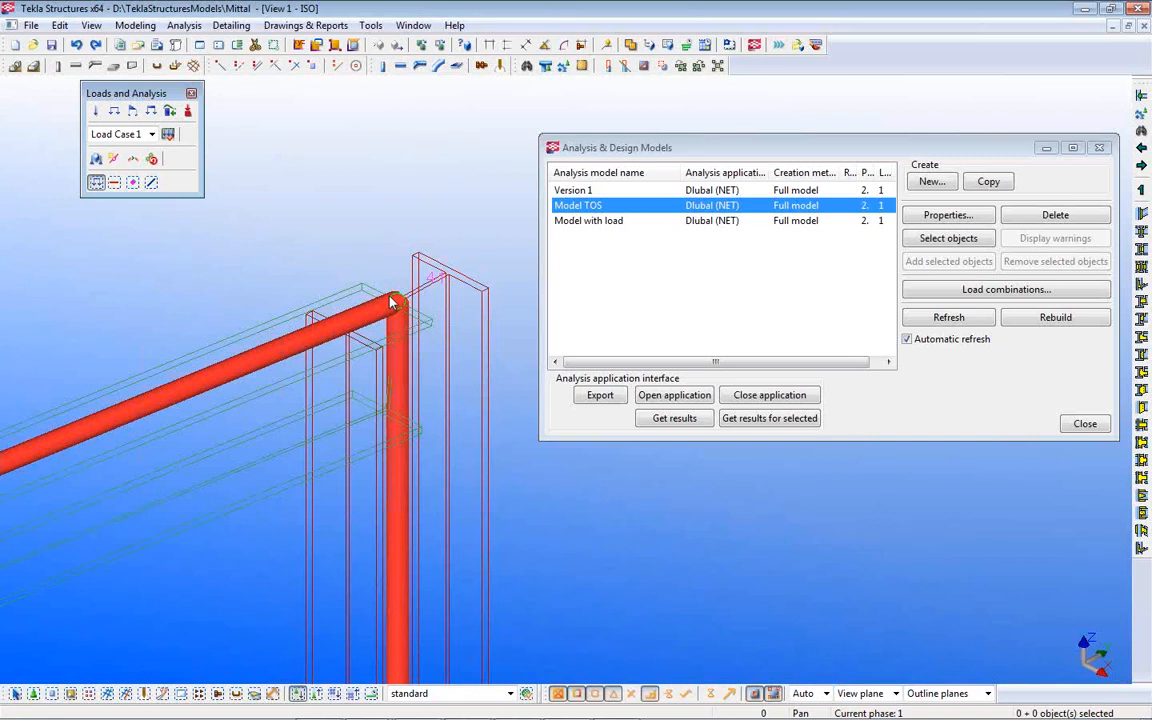
pyautogui.scroll(-2, 316, 345)
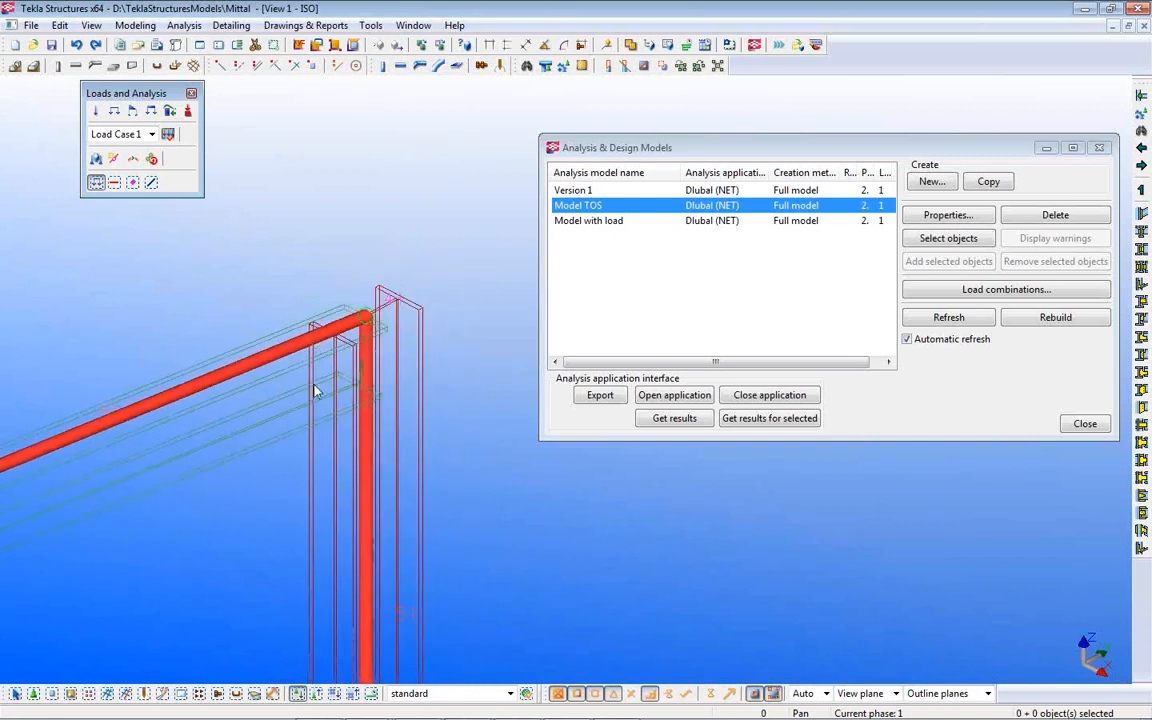
pyautogui.moveTo(315, 433); pyautogui.dragTo(402, 316, button='middle')
pyautogui.scroll(-2, 416, 265)
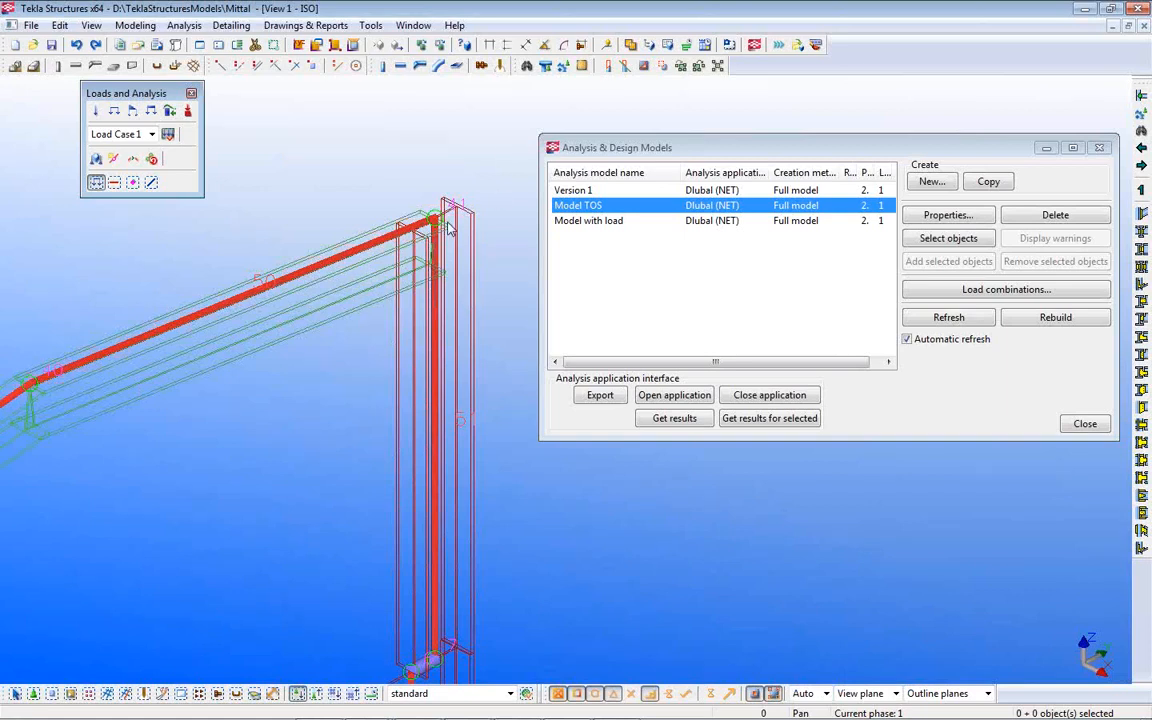
pyautogui.scroll(-5, 382, 236)
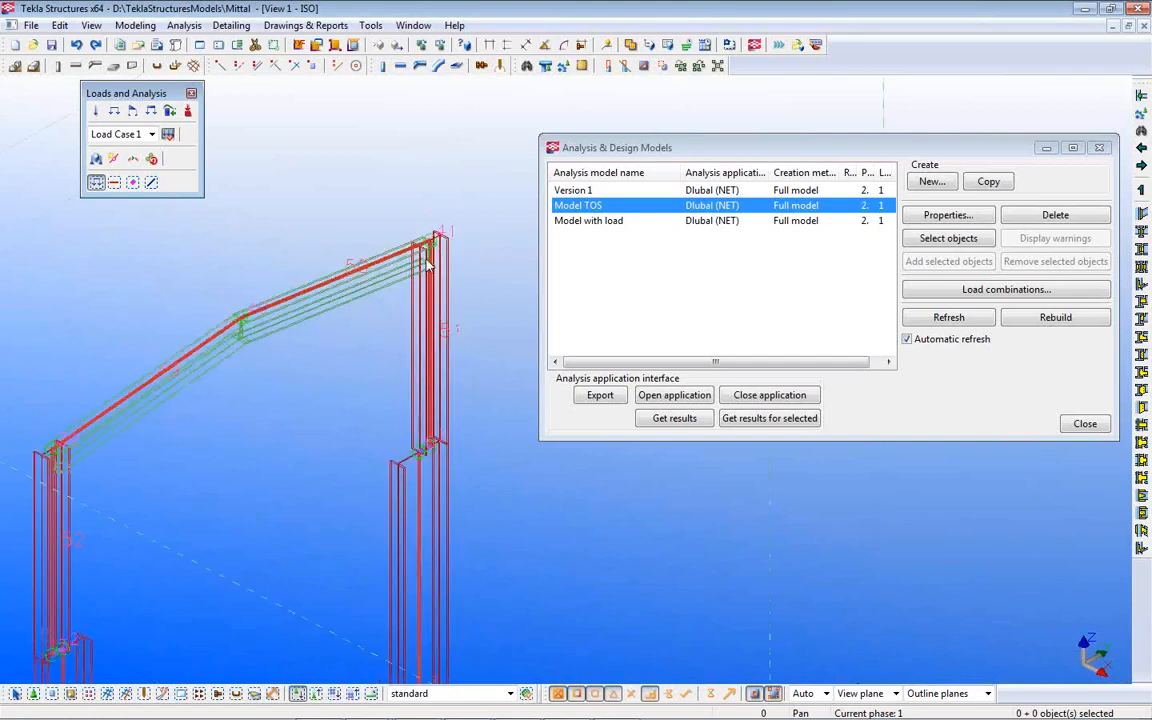
pyautogui.moveTo(373, 239); pyautogui.dragTo(337, 256, button='middle')
pyautogui.scroll(-1, 337, 256)
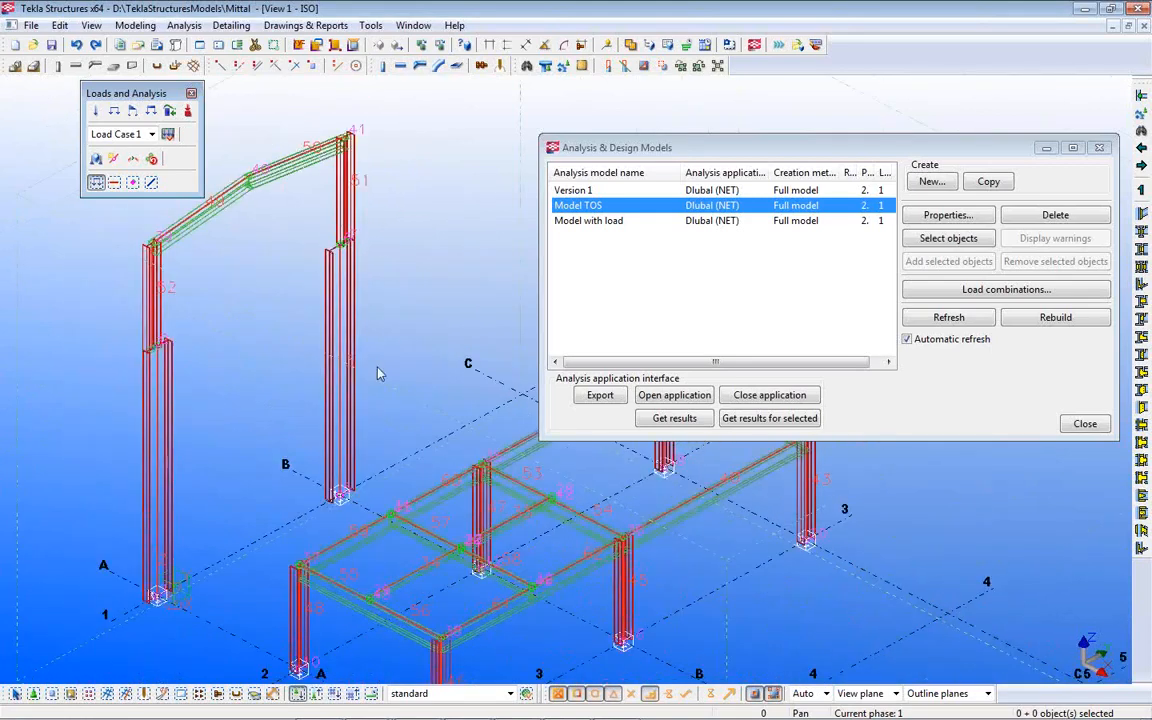
# Step: Inspect the analysis members and nodes where the floor frame's main and secondary beams intersect
pyautogui.moveTo(371, 371); pyautogui.dragTo(266, 352, button='middle')
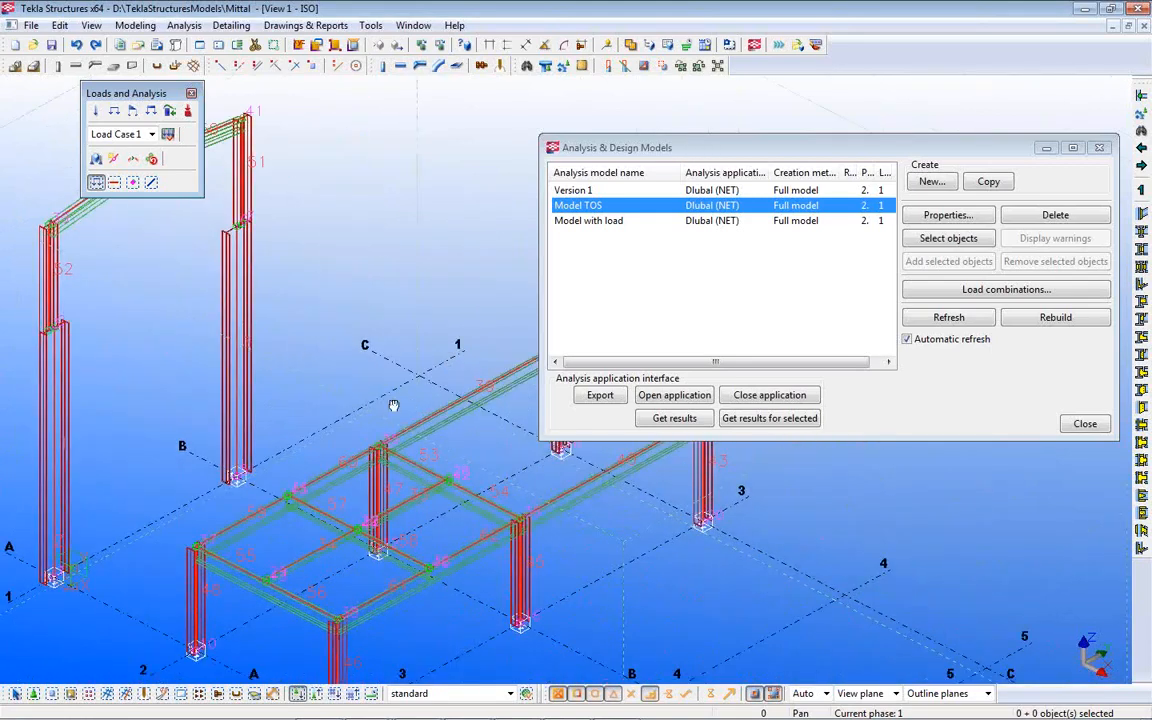
pyautogui.scroll(6, 393, 405)
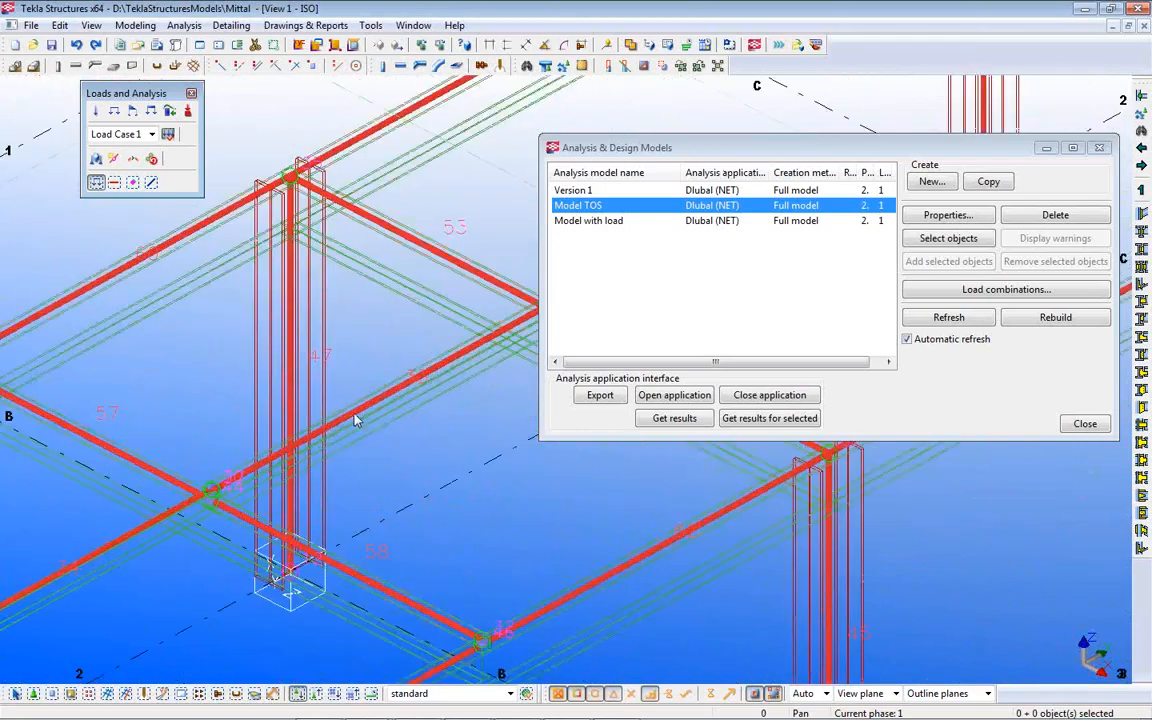
pyautogui.moveTo(356, 413); pyautogui.dragTo(390, 476, button='middle')
pyautogui.scroll(-3, 411, 446)
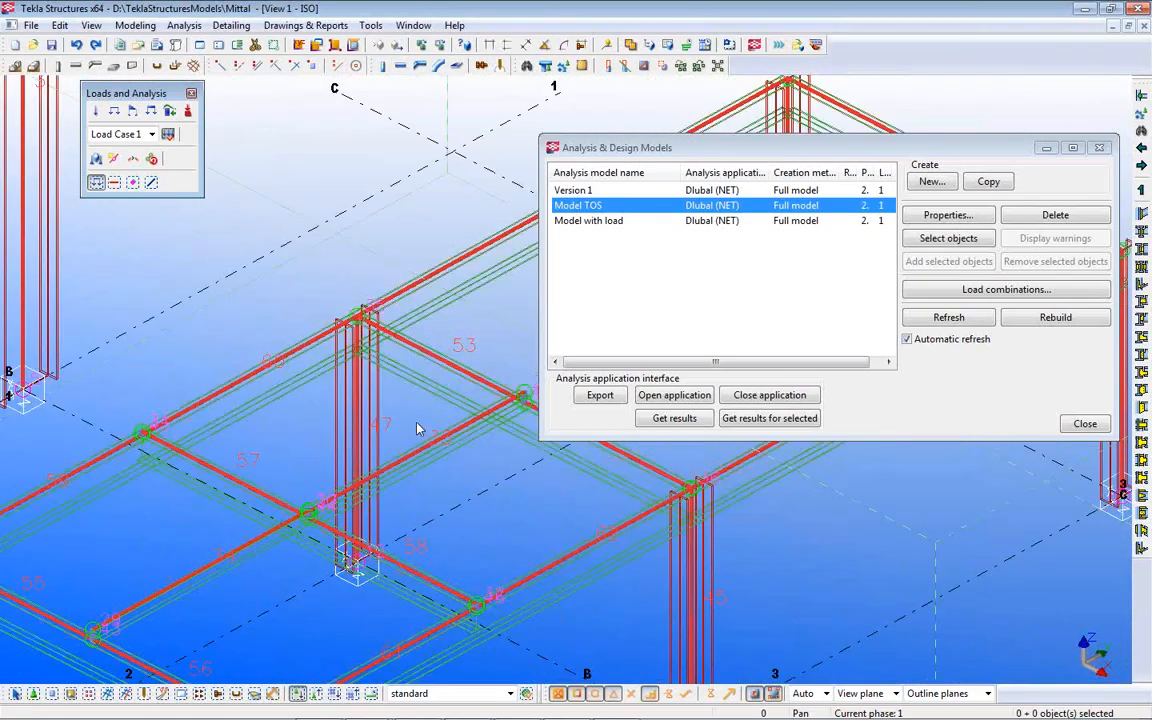
pyautogui.moveTo(403, 580); pyautogui.dragTo(290, 380, button='middle')
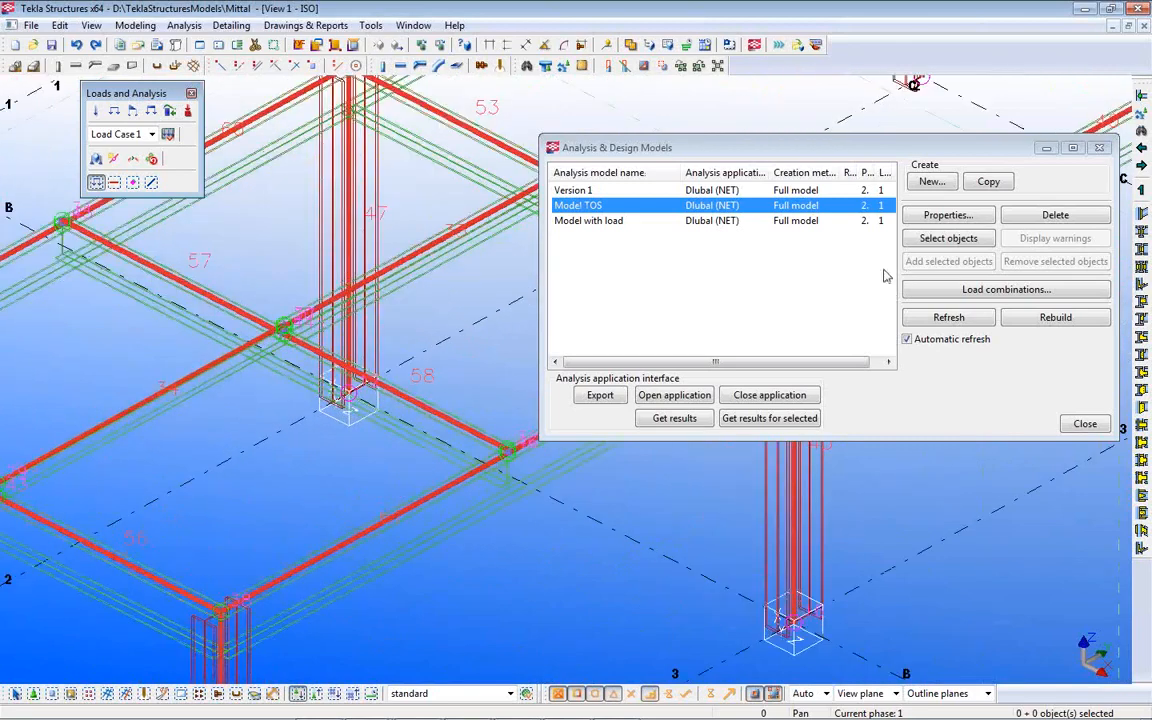
# Step: Start a new analysis model named Model New 2 with Full model as the creation method
pyautogui.click(935, 181)
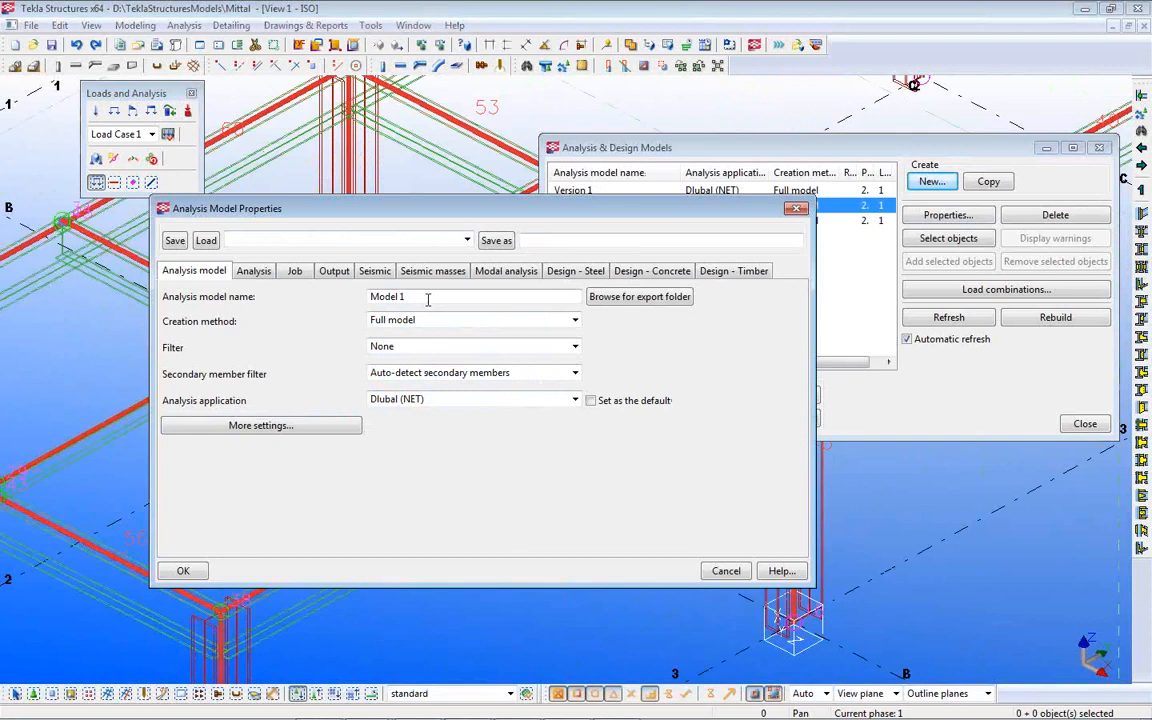
pyautogui.click(381, 296)
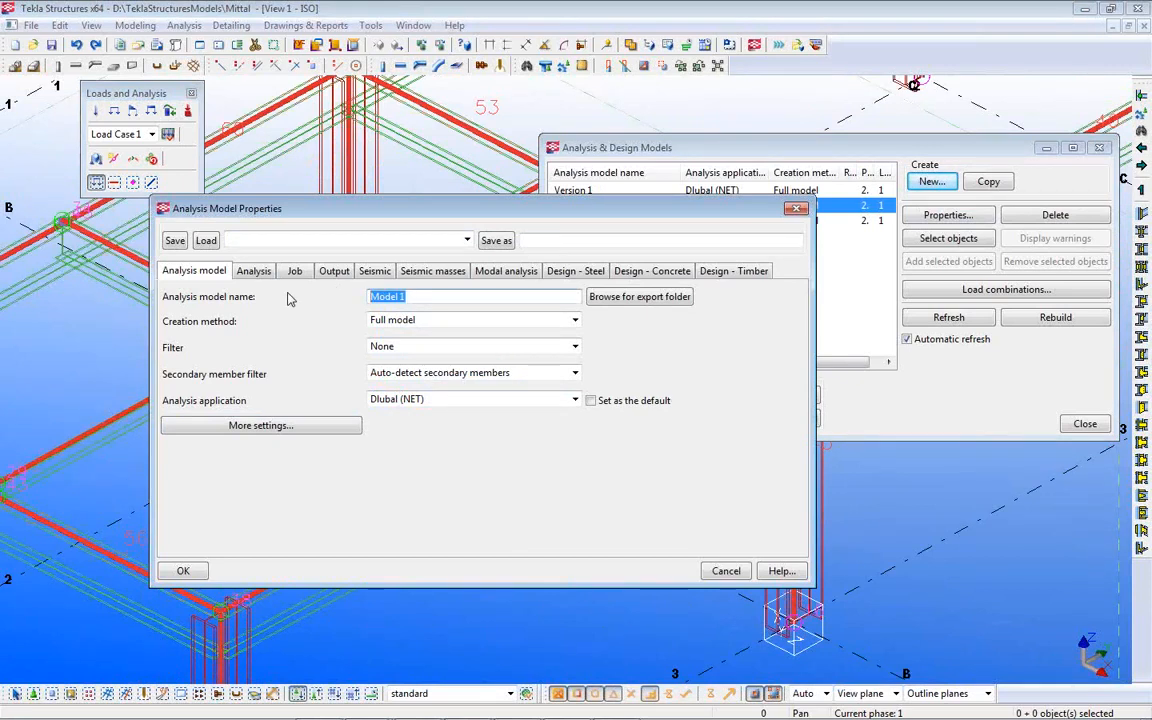
pyautogui.write('Model')
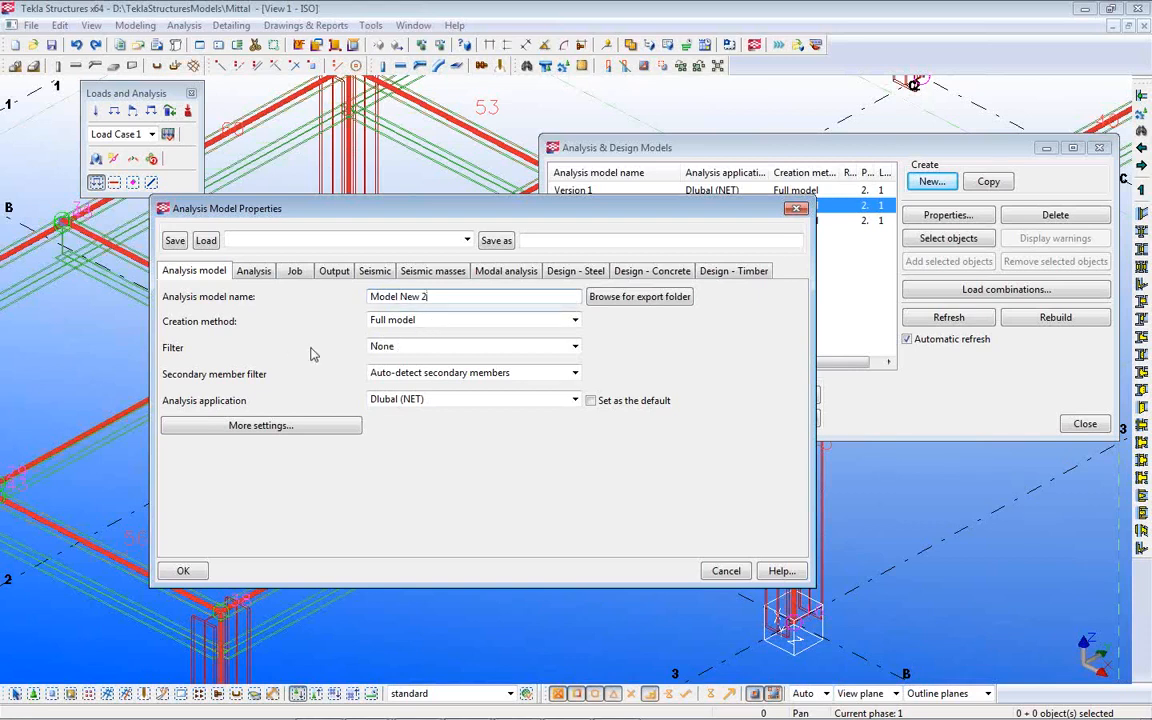
pyautogui.click(575, 321)
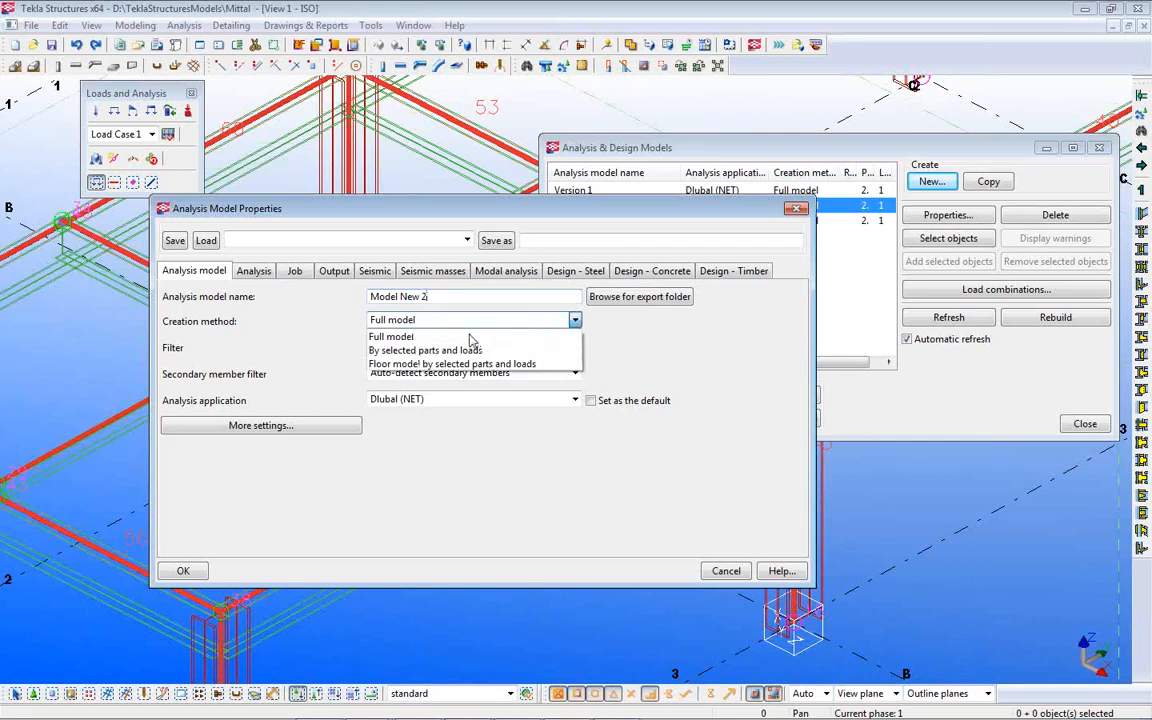
pyautogui.click(430, 321)
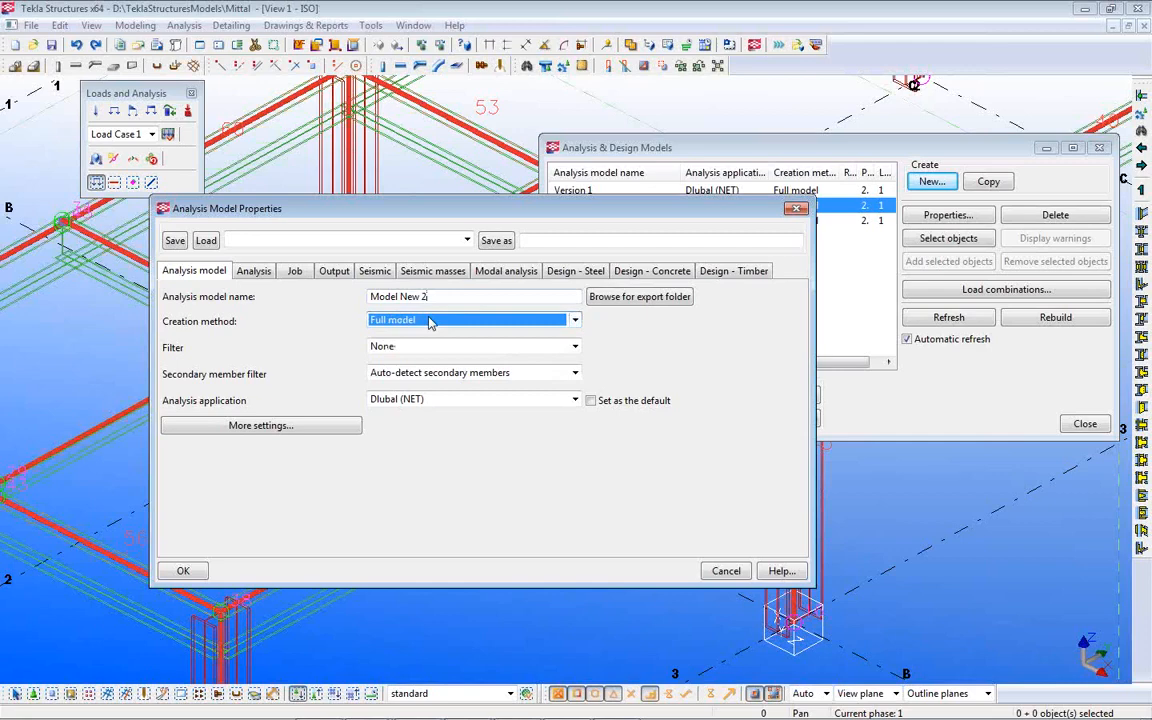
# Step: Review the filter and analysis application settings of Model New 2, keeping None and Dlubal (NET)
pyautogui.click(410, 347)
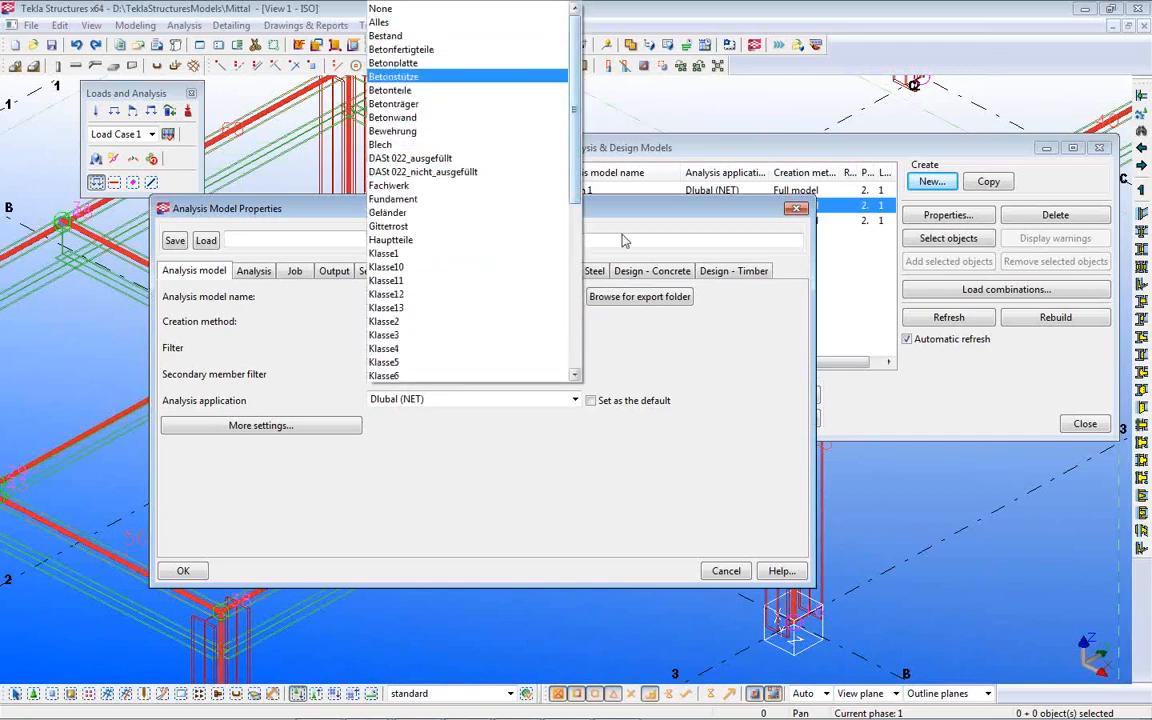
pyautogui.click(643, 348)
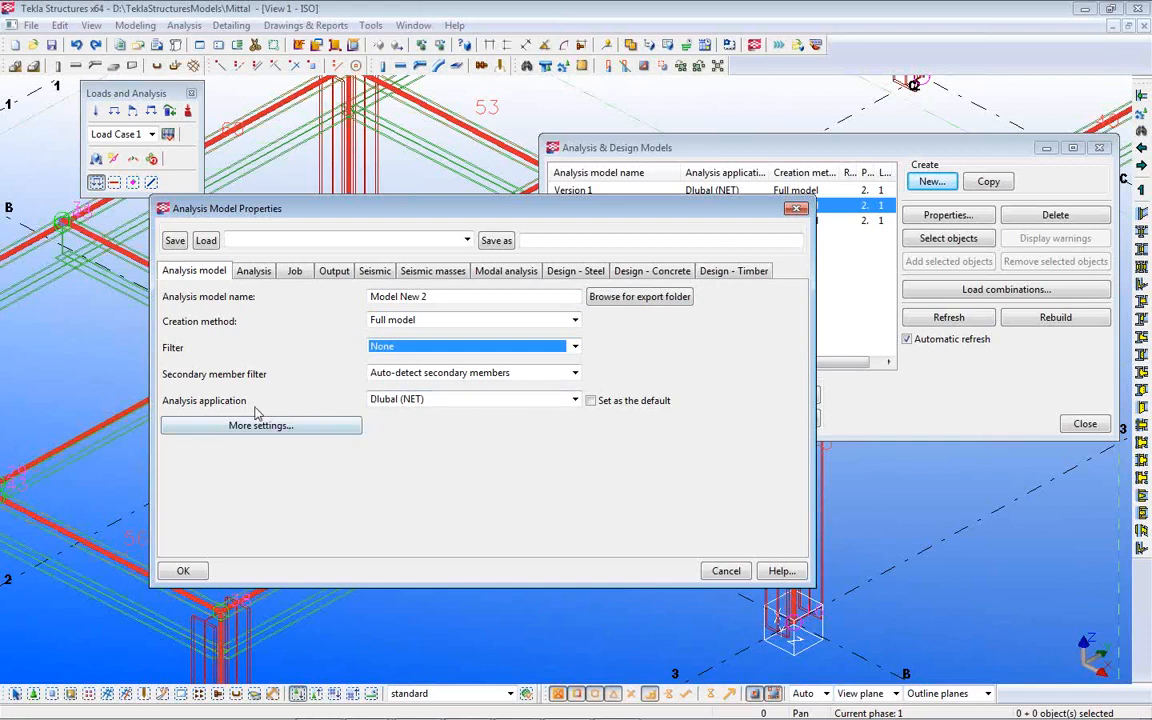
pyautogui.click(448, 404)
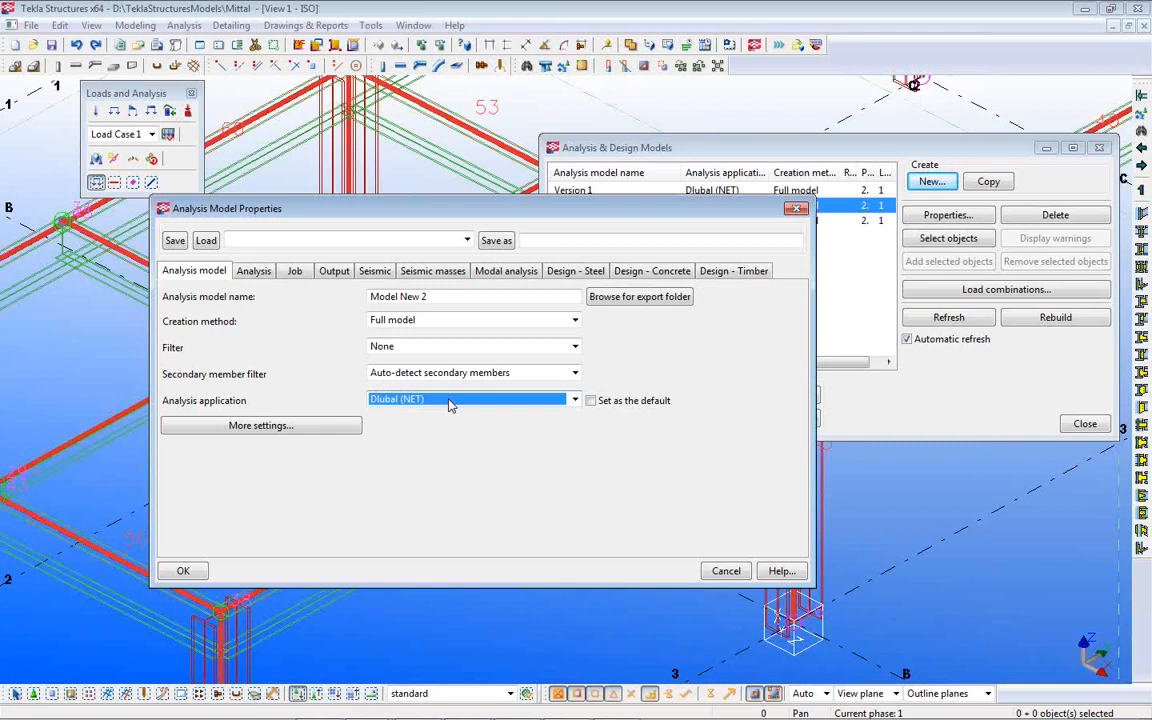
pyautogui.click(463, 404)
pyautogui.click(463, 405)
pyautogui.click(491, 405)
pyautogui.click(491, 404)
# Step: Set the member axis location to Neutral axis in the additional settings and create the Model New 2 analysis model
pyautogui.click(261, 426)
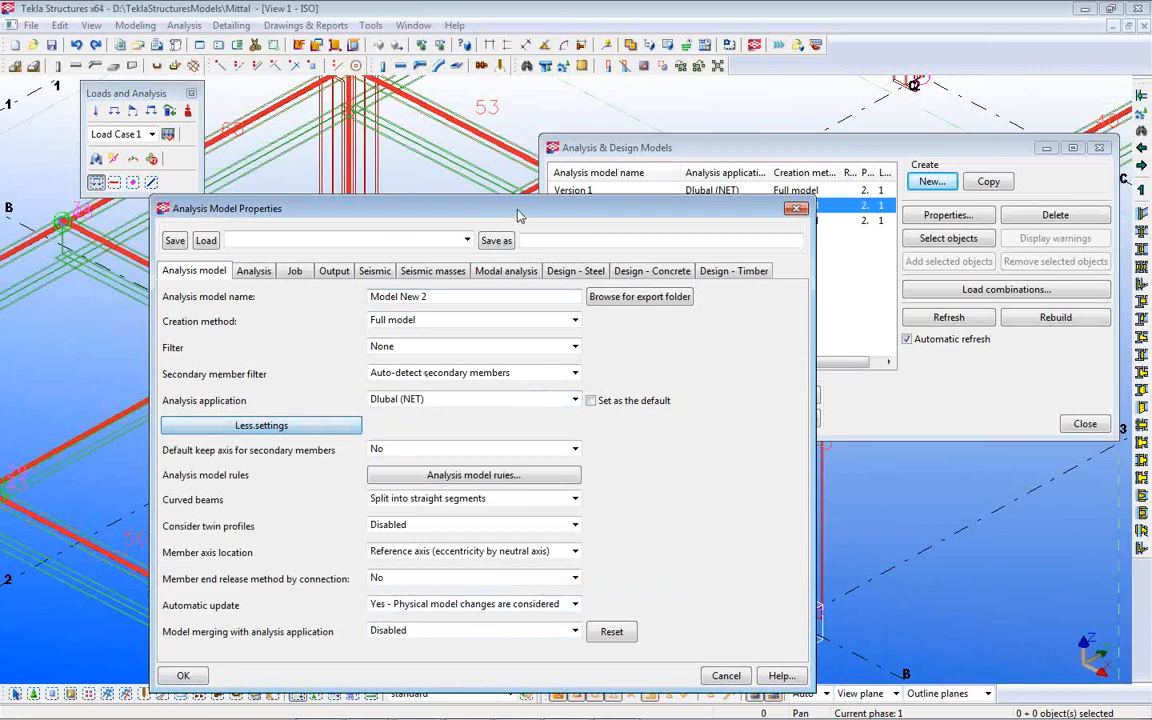
pyautogui.moveTo(540, 208); pyautogui.dragTo(877, 82)
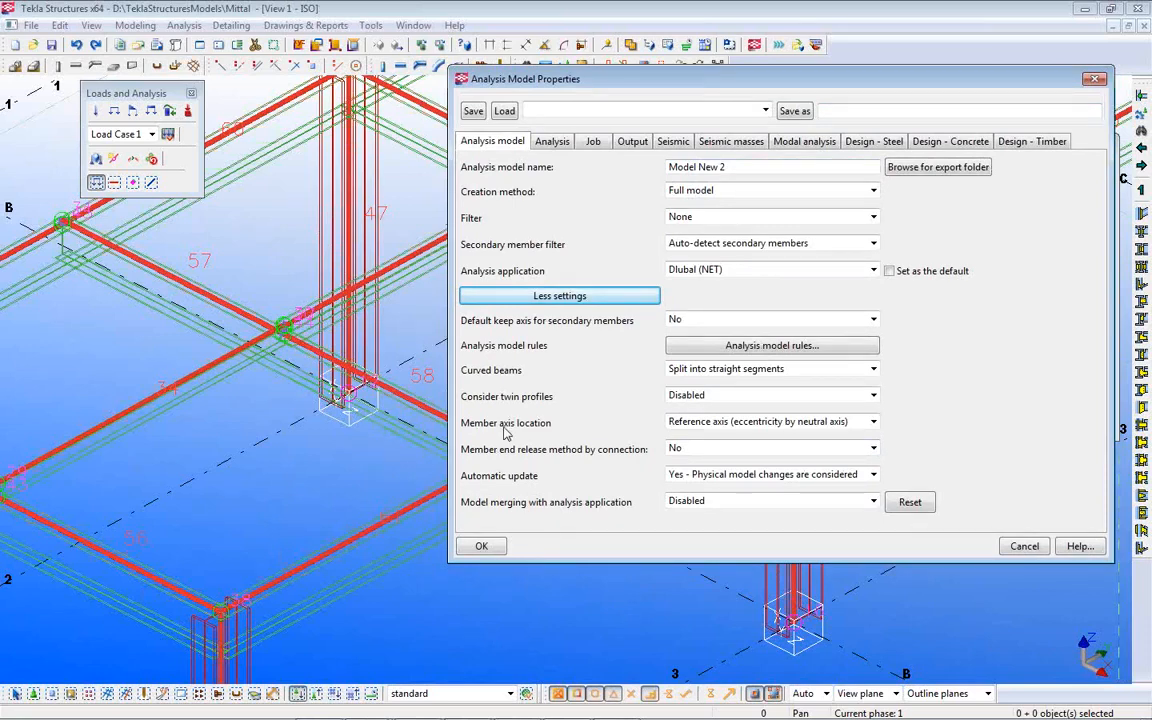
pyautogui.click(703, 422)
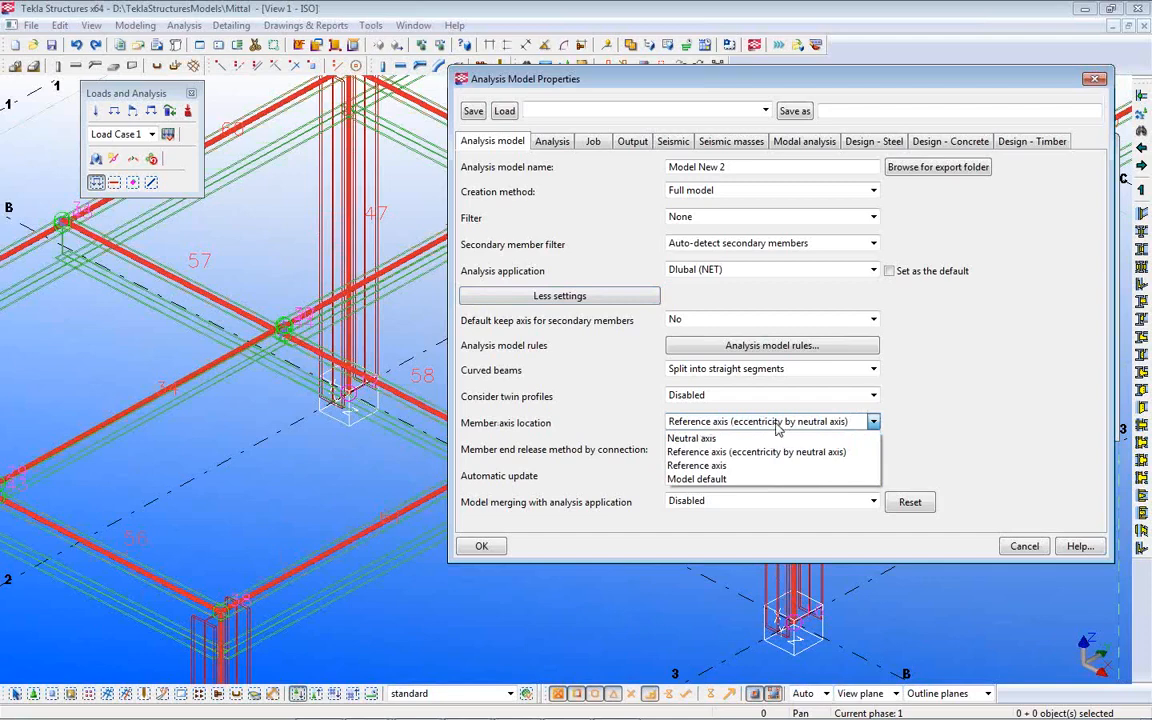
pyautogui.click(726, 441)
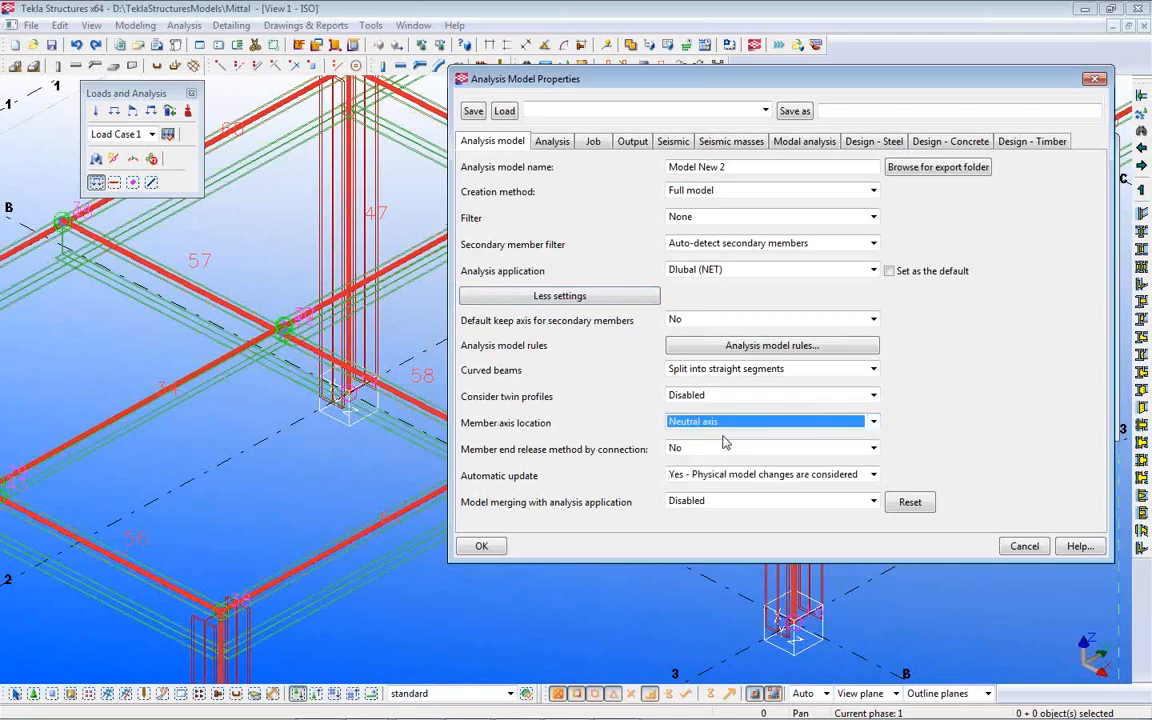
pyautogui.click(483, 546)
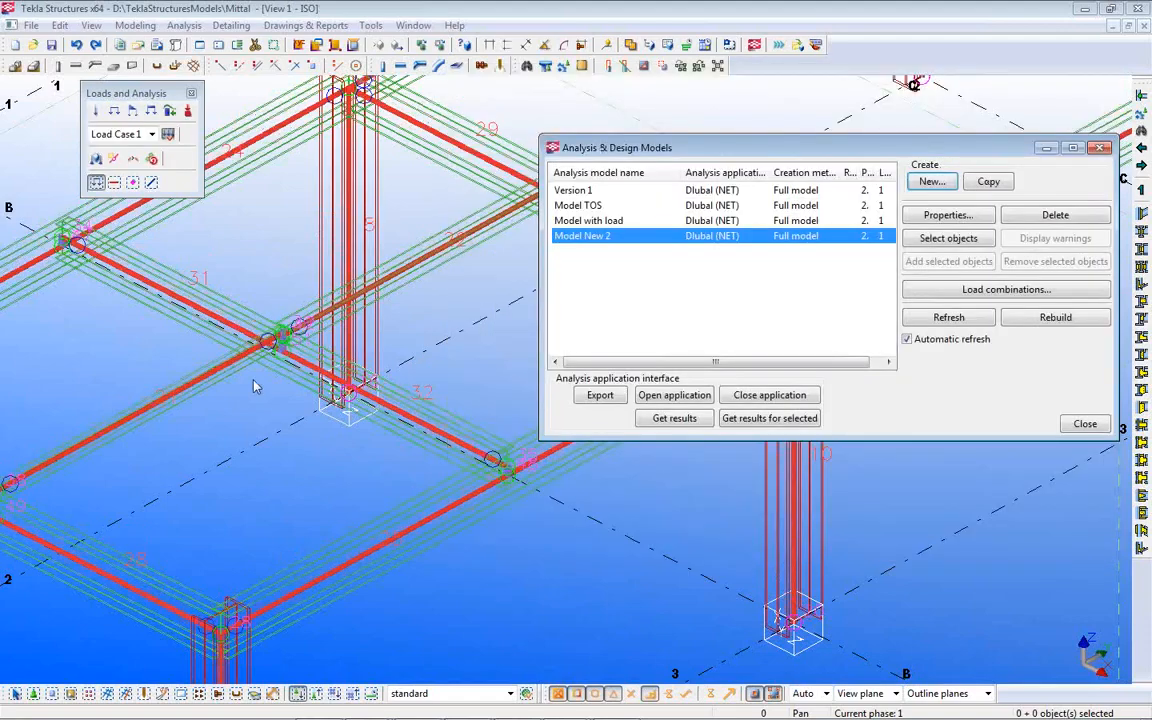
# Step: Inspect the rigid links between secondary and main beams of the floor frame in the neutral-axis analysis model
pyautogui.scroll(5, 316, 390)
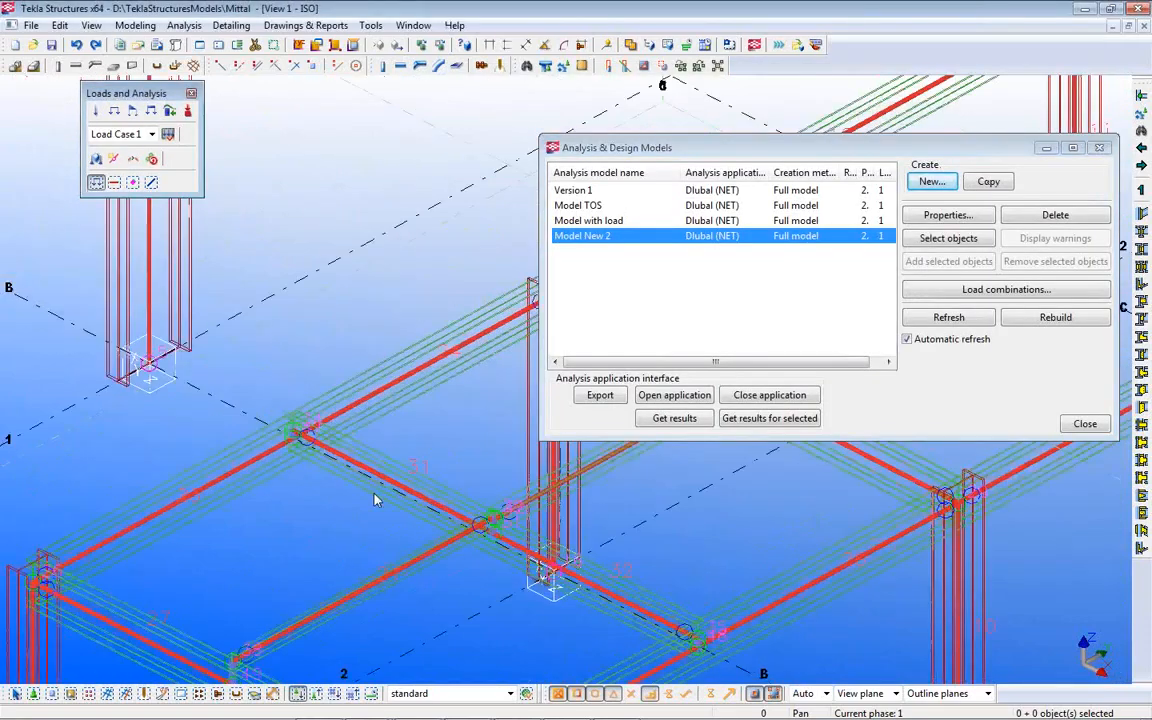
pyautogui.scroll(4, 296, 440)
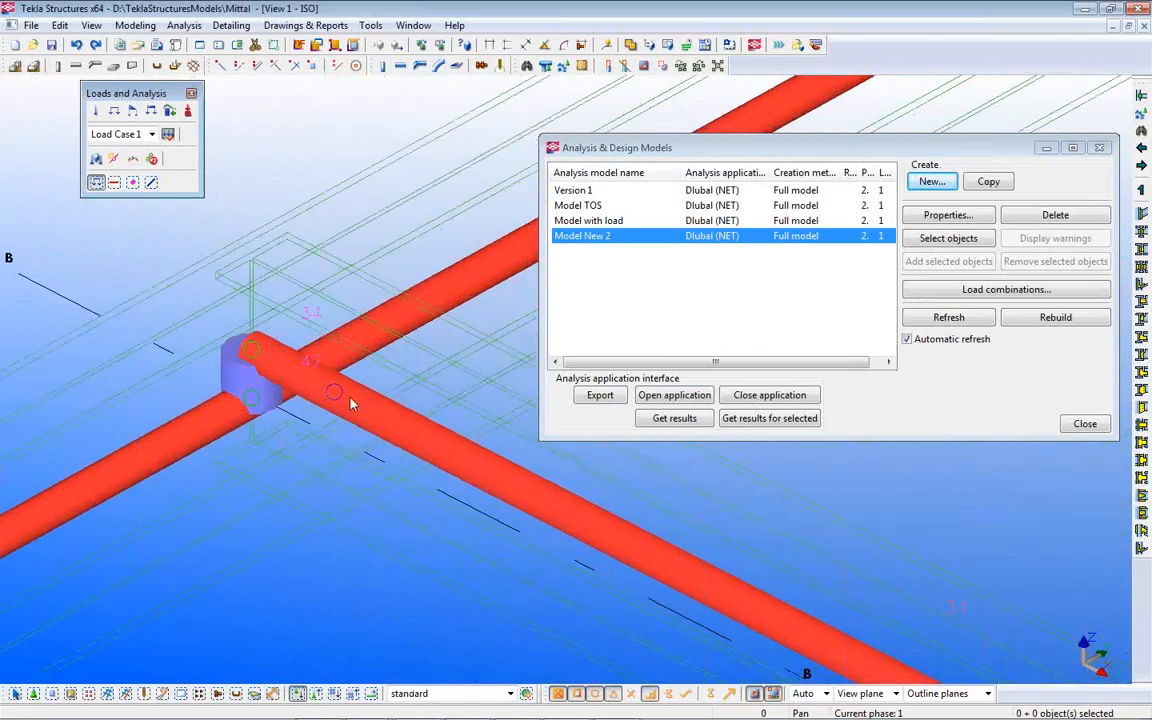
pyautogui.scroll(-2, 319, 411)
pyautogui.moveTo(265, 427); pyautogui.dragTo(335, 292, button='middle')
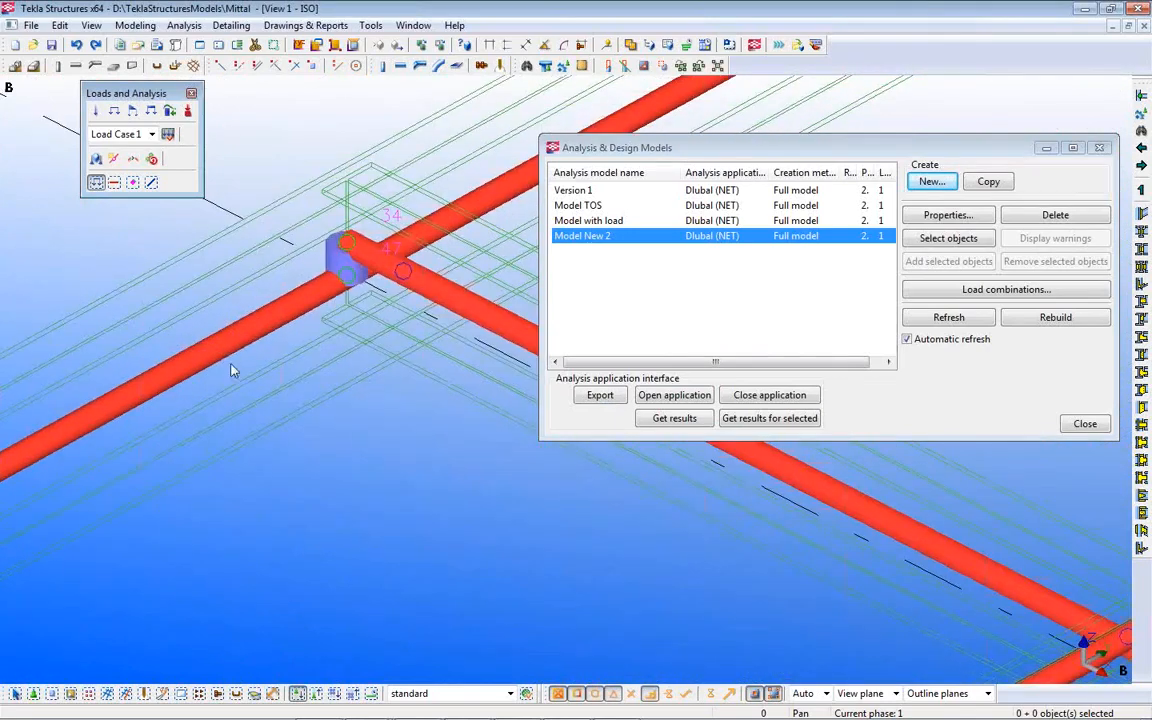
pyautogui.scroll(-3, 363, 339)
pyautogui.moveTo(361, 395); pyautogui.dragTo(334, 252, button='middle')
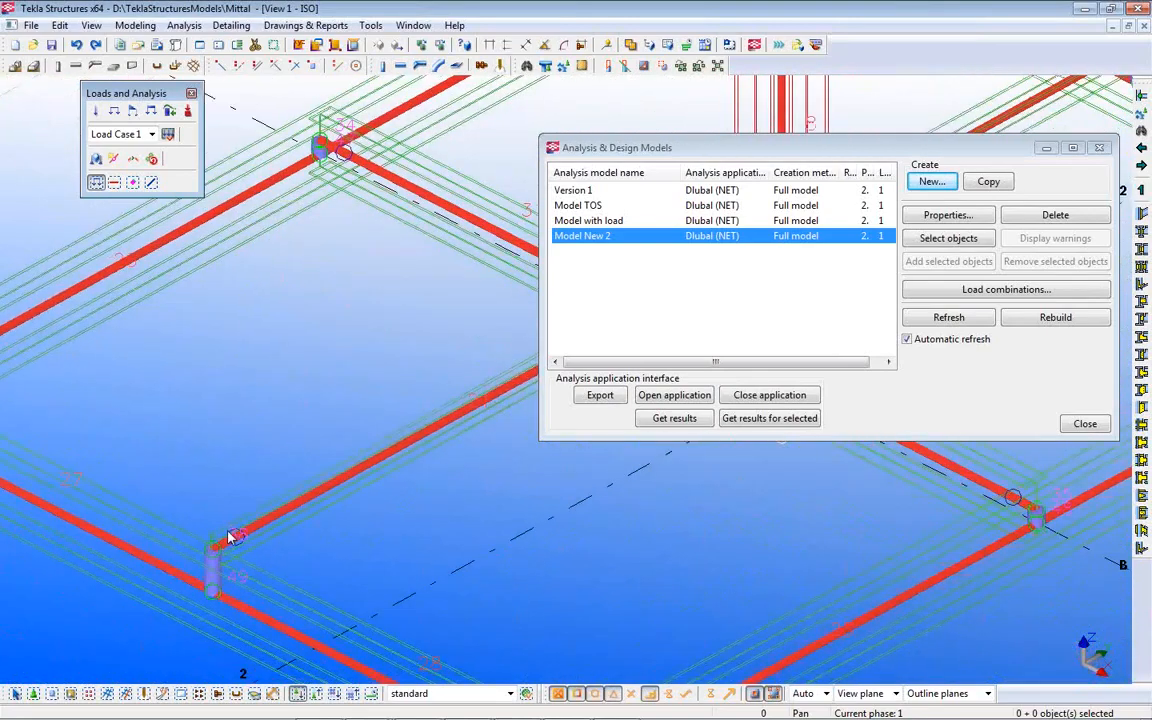
pyautogui.scroll(2, 232, 540)
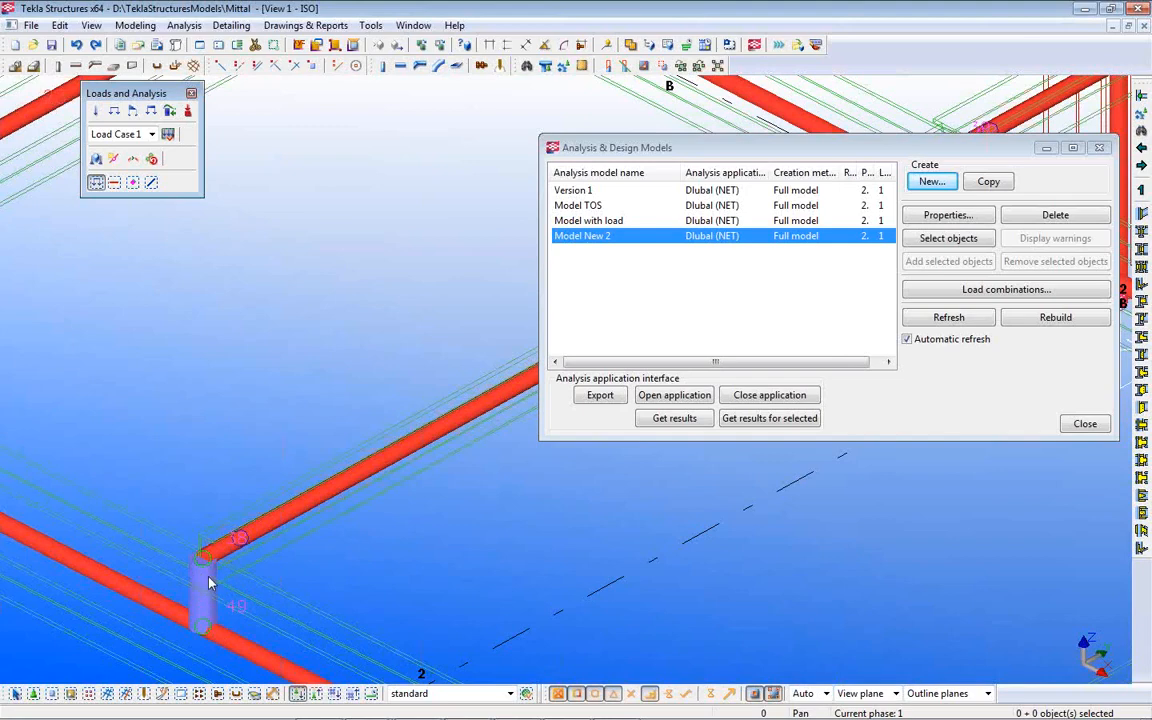
# Step: Examine the analysis member of the column at grid B/3, from its base support up to the beam connection
pyautogui.scroll(-5, 209, 582)
pyautogui.moveTo(549, 582); pyautogui.dragTo(331, 566, button='middle')
pyautogui.moveTo(640, 573); pyautogui.dragTo(281, 406, button='middle')
pyautogui.scroll(1, 513, 582)
pyautogui.scroll(1, 527, 560)
pyautogui.moveTo(530, 540); pyautogui.dragTo(386, 530, button='middle')
pyautogui.scroll(1, 348, 542)
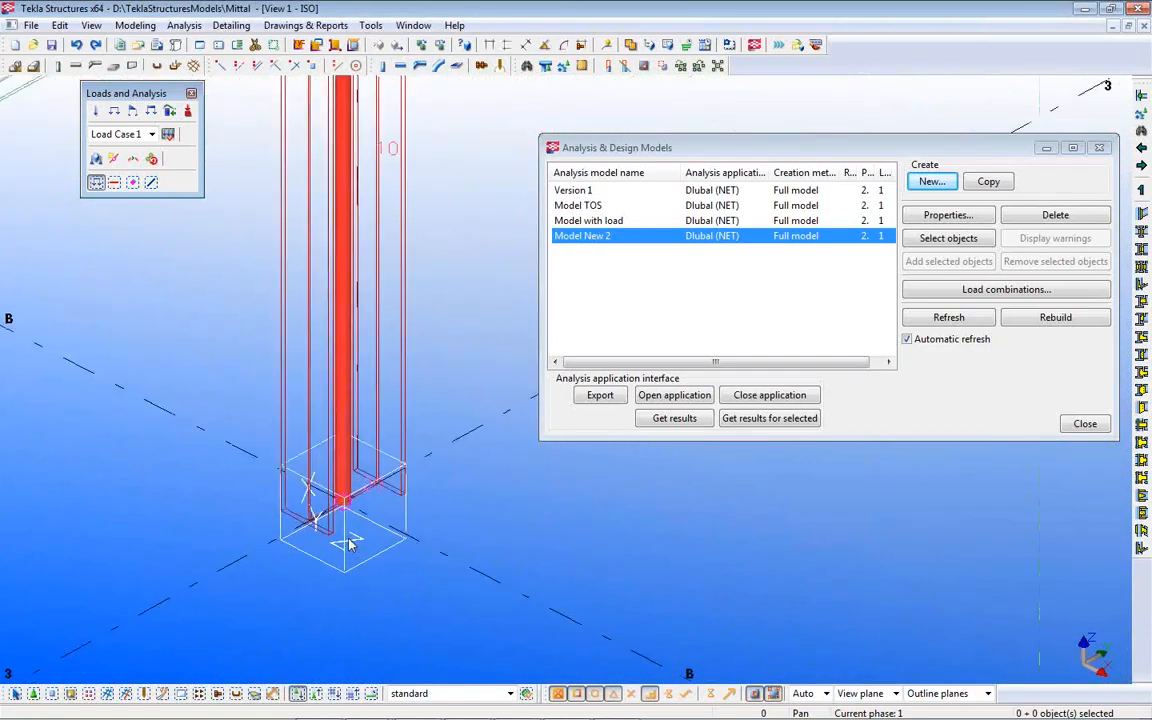
pyautogui.scroll(1, 348, 540)
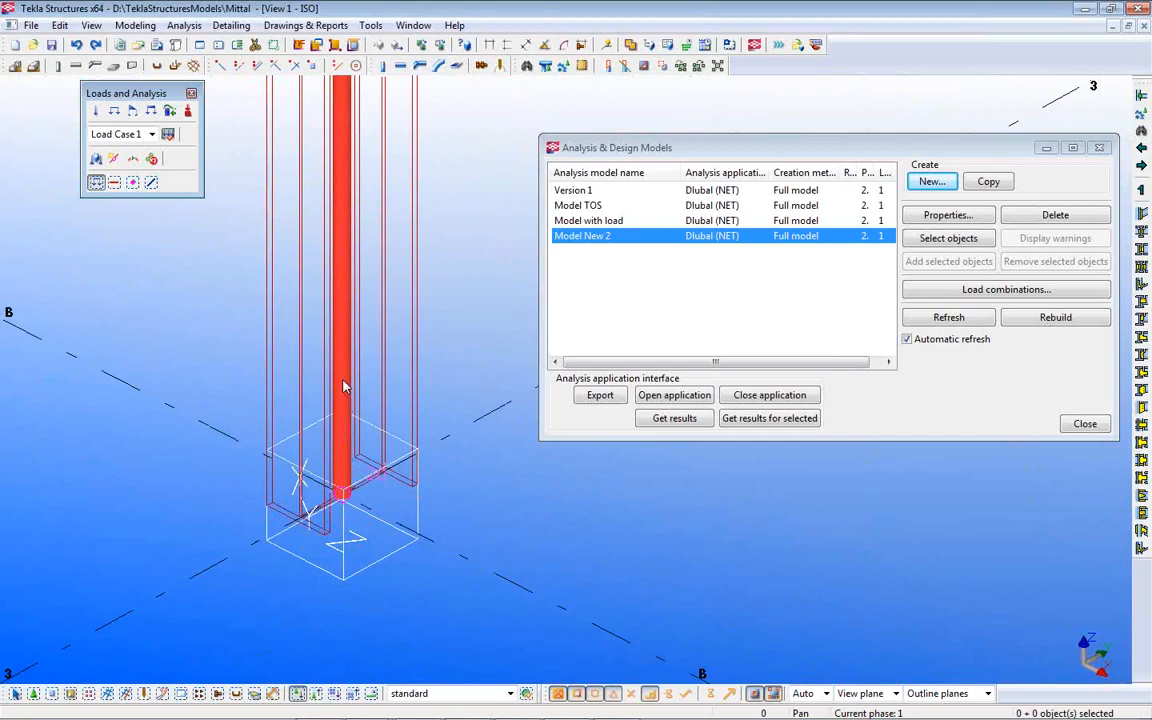
pyautogui.moveTo(352, 380); pyautogui.dragTo(410, 498, button='middle')
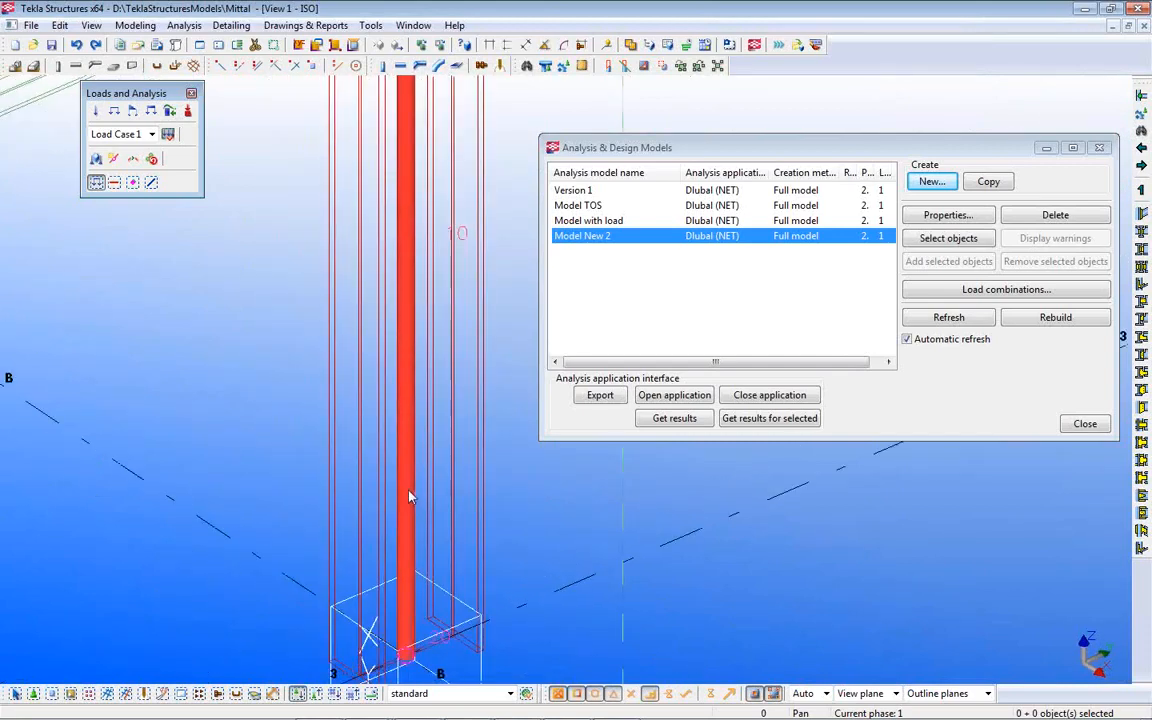
pyautogui.scroll(2, 404, 410)
pyautogui.scroll(-4, 404, 410)
pyautogui.scroll(-2, 404, 404)
pyautogui.moveTo(404, 404); pyautogui.dragTo(415, 518, button='middle')
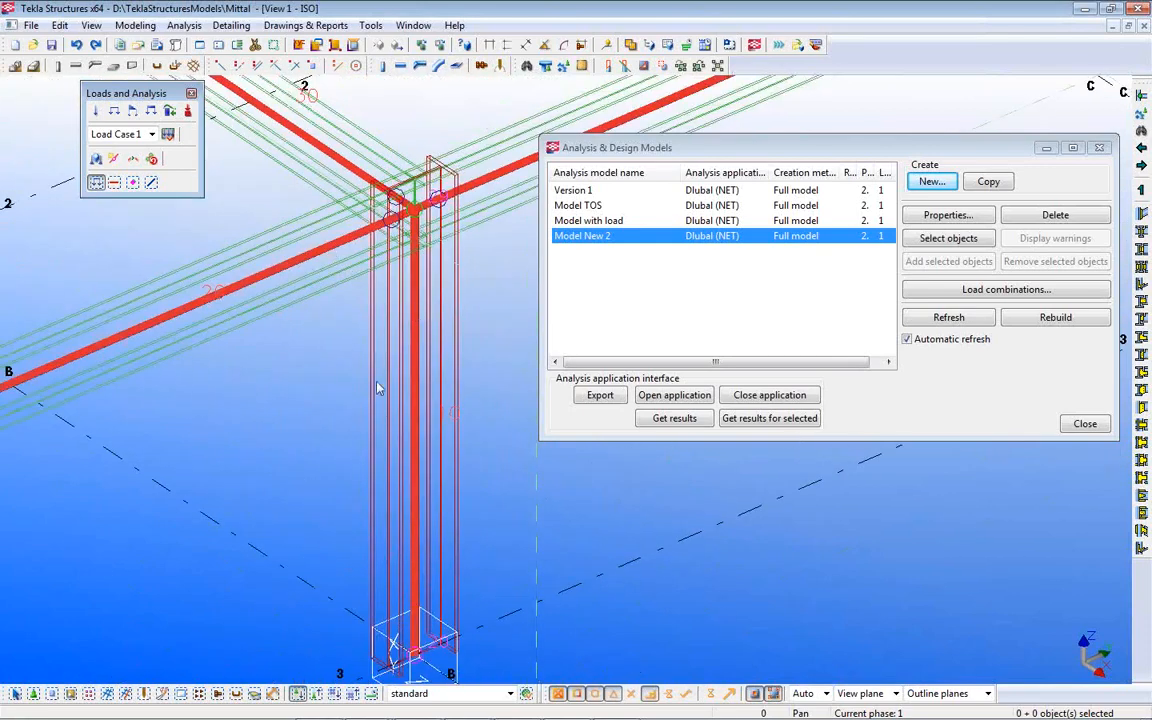
# Step: Examine how the floor frame's beam and column analysis members meet around the inner column
pyautogui.moveTo(431, 563); pyautogui.dragTo(431, 436, button='middle')
pyautogui.moveTo(367, 375); pyautogui.dragTo(453, 538, button='middle')
pyautogui.scroll(-1, 453, 538)
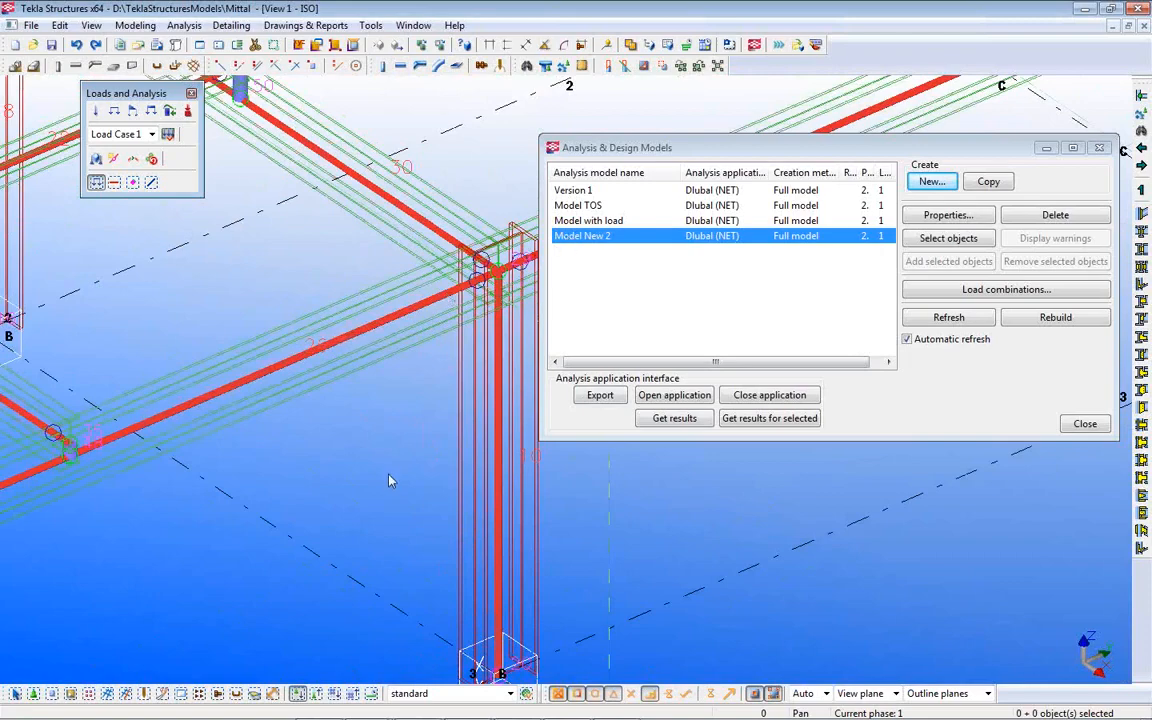
pyautogui.scroll(-2, 349, 427)
pyautogui.moveTo(350, 424); pyautogui.dragTo(498, 602, button='middle')
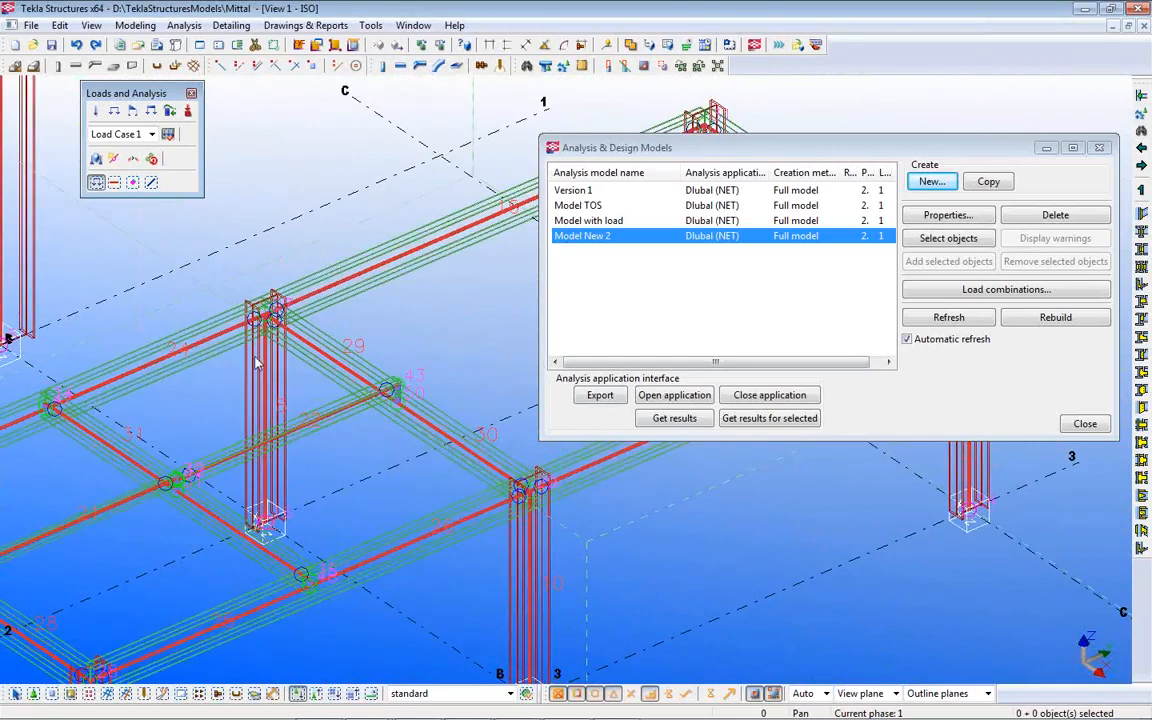
pyautogui.scroll(2, 272, 502)
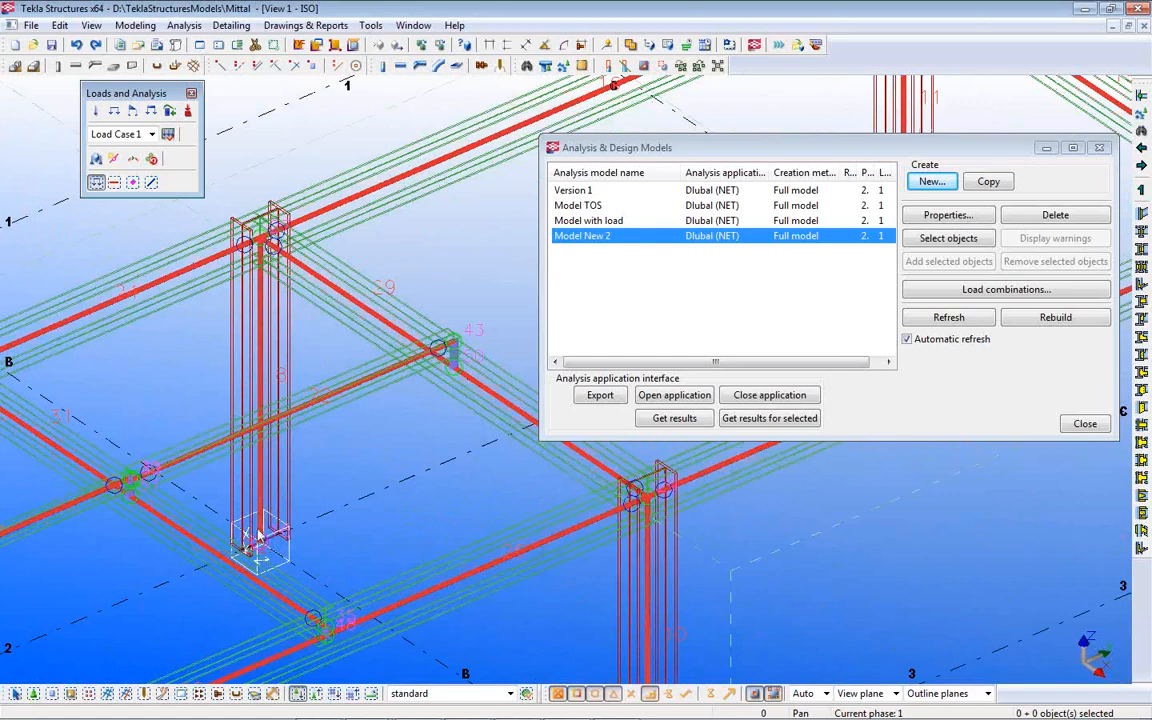
pyautogui.moveTo(169, 501); pyautogui.dragTo(136, 414, button='middle')
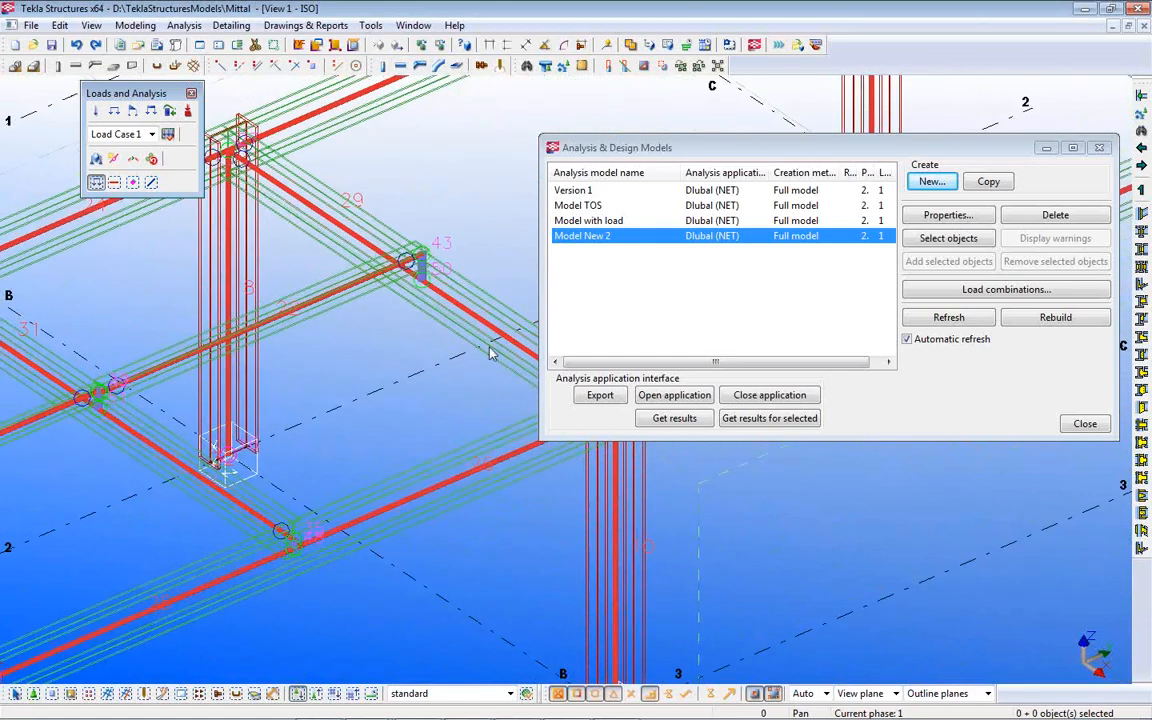
# Step: Change the member axis location of Model New 2 to Reference axis
pyautogui.click(942, 218)
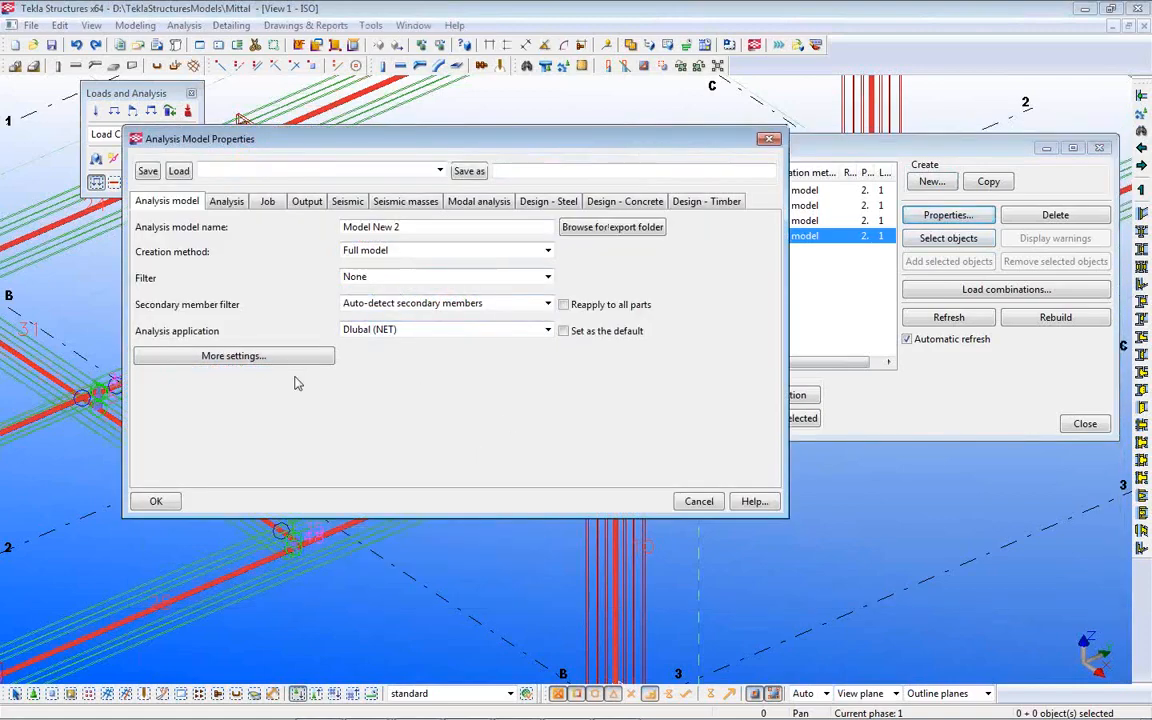
pyautogui.click(240, 356)
pyautogui.moveTo(475, 144); pyautogui.dragTo(845, 127)
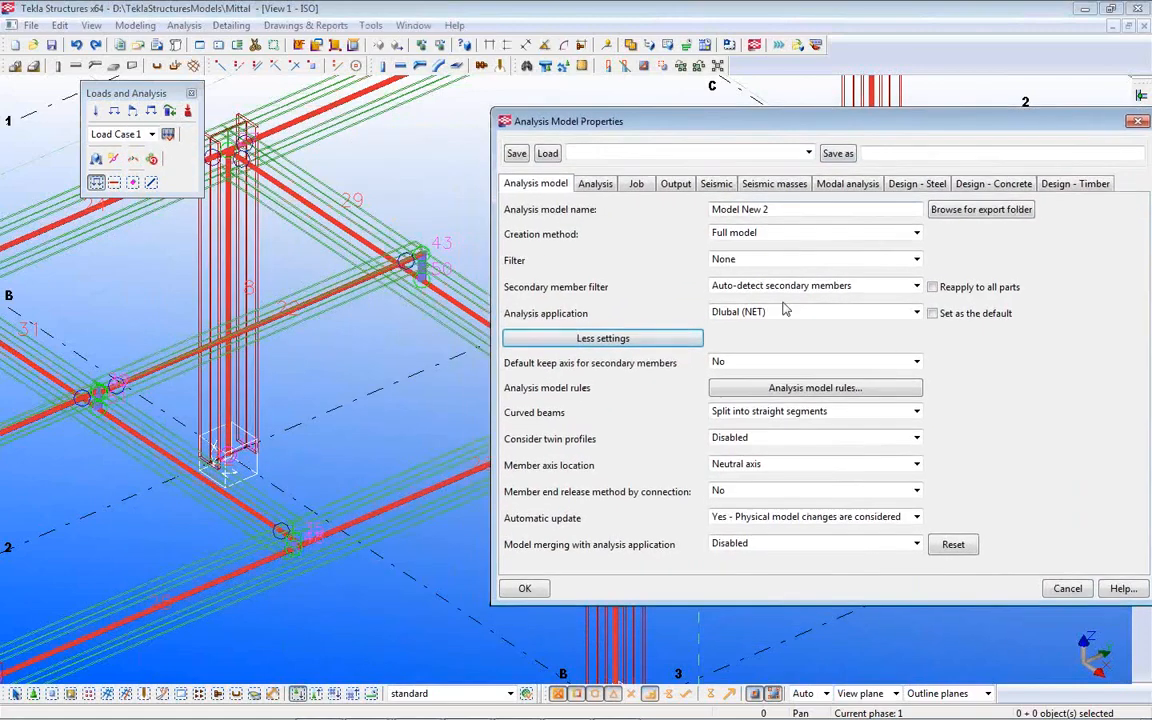
pyautogui.click(790, 465)
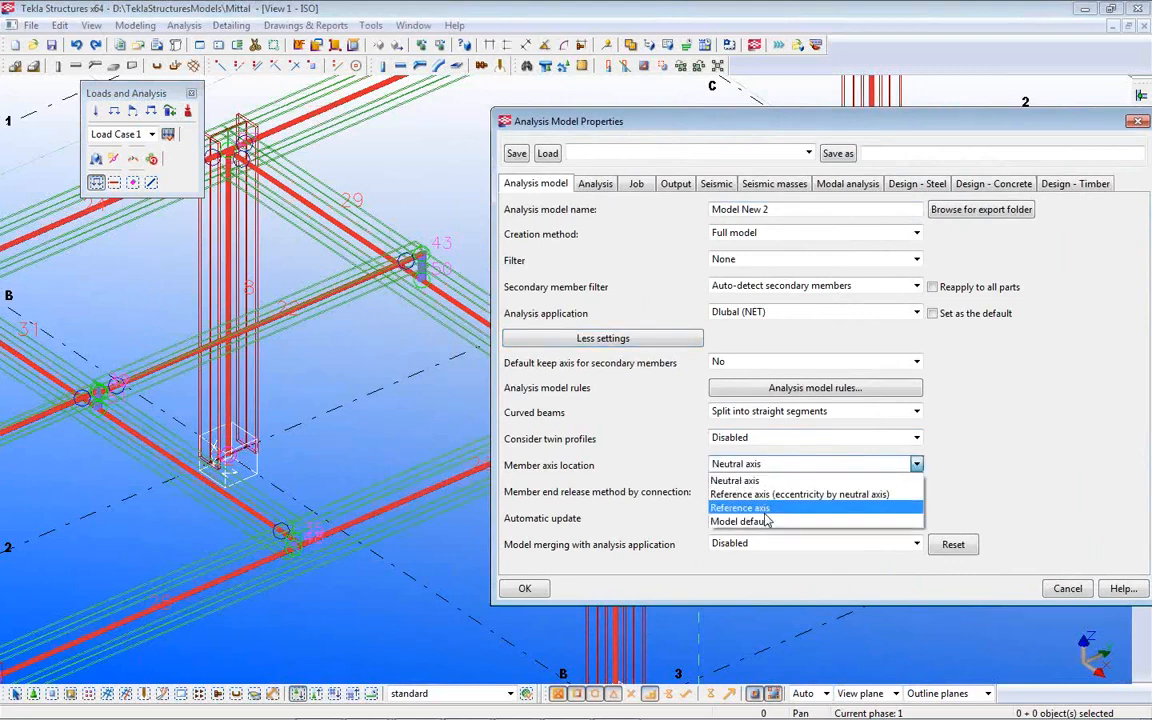
pyautogui.click(764, 508)
pyautogui.click(525, 589)
# Step: Inspect the reference-axis analysis members at the floor beam intersections and at the portal frame's stepped column
pyautogui.moveTo(434, 302); pyautogui.dragTo(367, 282, button='middle')
pyautogui.scroll(3, 366, 275)
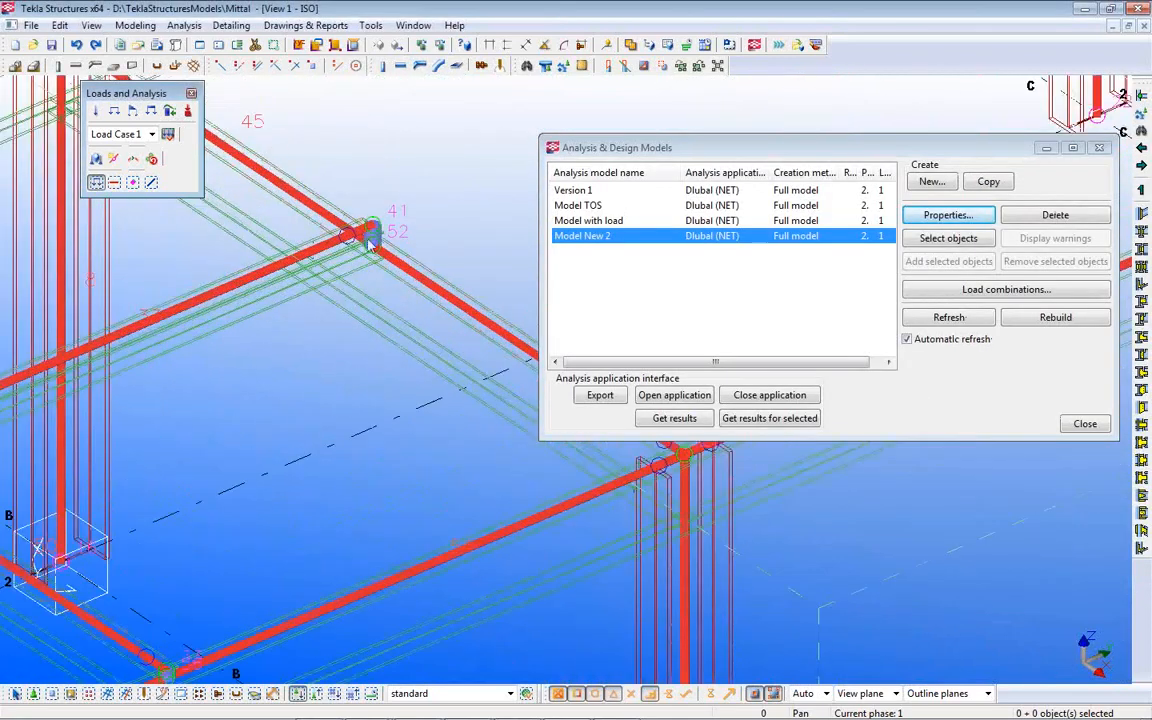
pyautogui.scroll(-1, 378, 273)
pyautogui.scroll(-1, 350, 278)
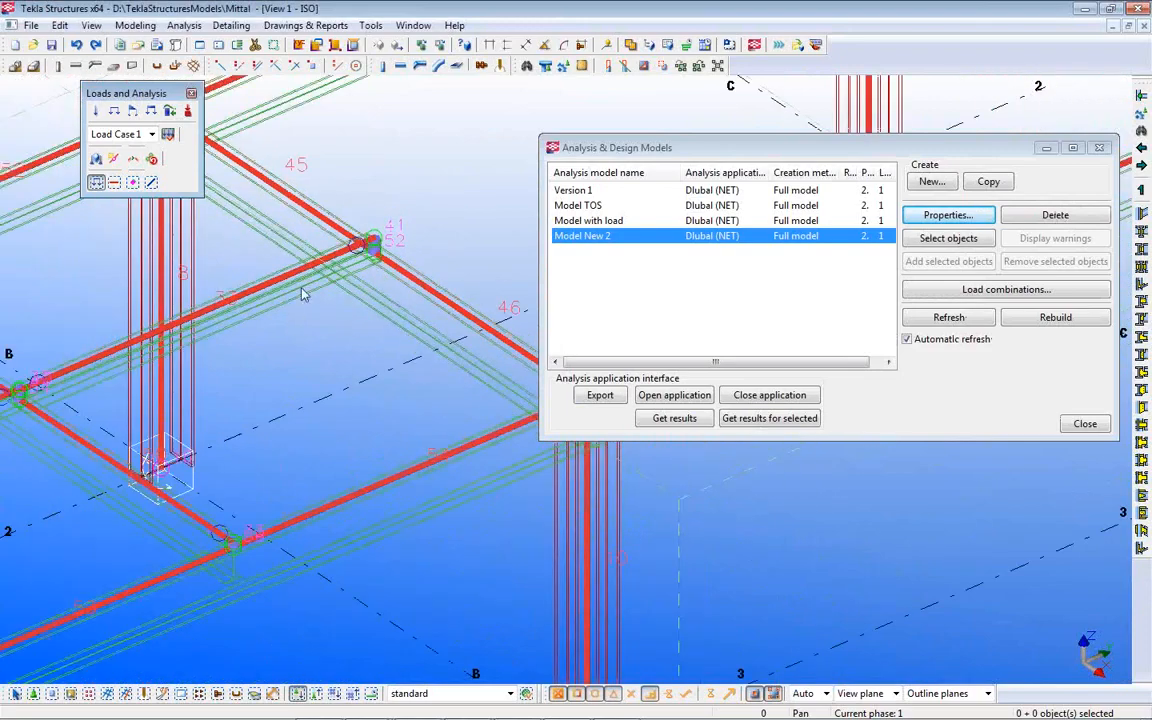
pyautogui.scroll(-4, 310, 450)
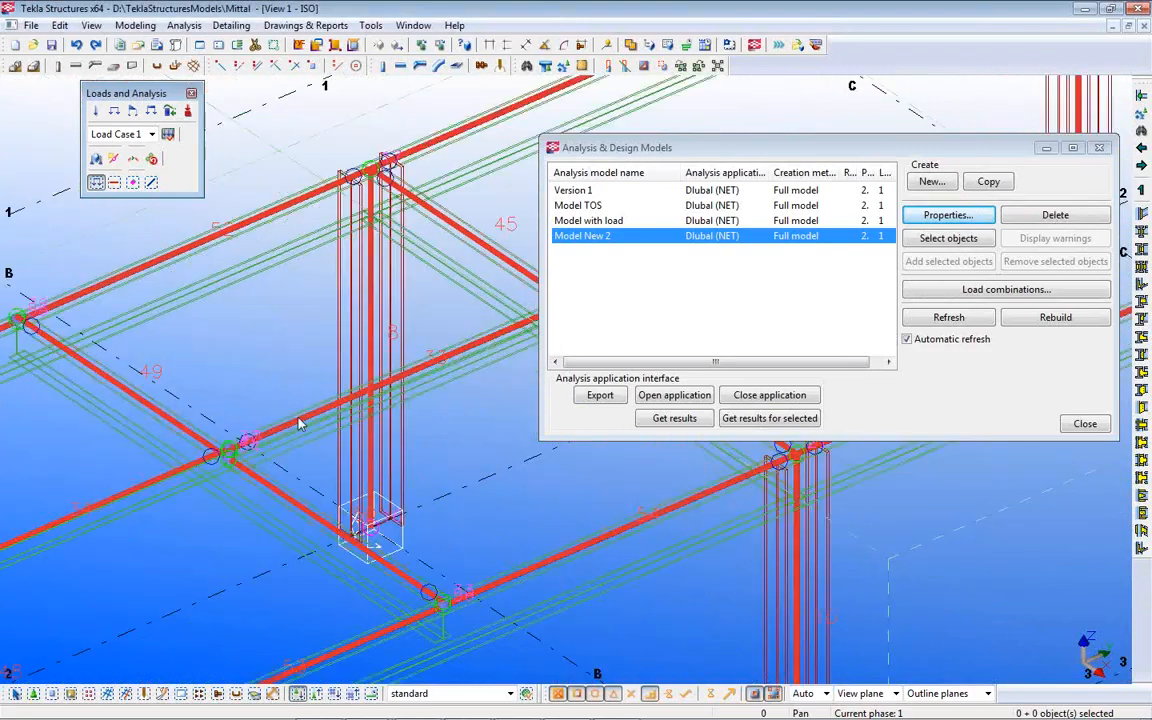
pyautogui.moveTo(208, 336); pyautogui.dragTo(400, 596, button='middle')
pyautogui.moveTo(350, 312); pyautogui.dragTo(345, 533, button='middle')
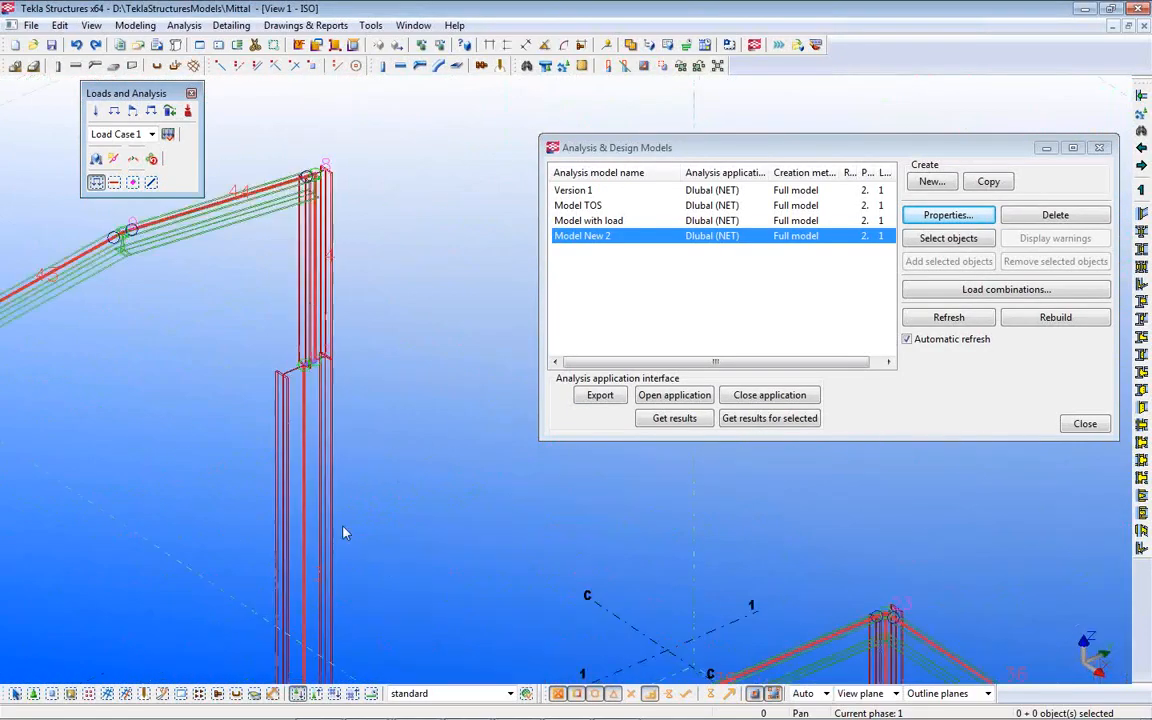
pyautogui.moveTo(311, 308); pyautogui.dragTo(335, 407, button='middle')
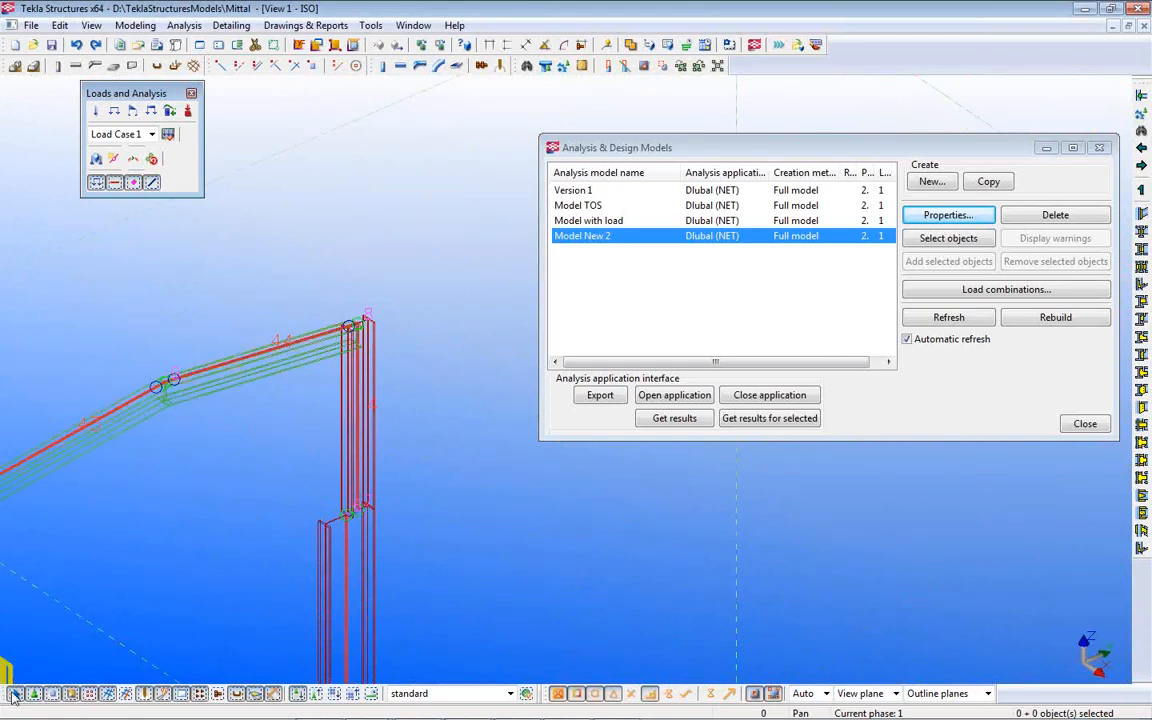
pyautogui.moveTo(332, 398)
pyautogui.mouseDown(button='middle')
pyautogui.moveTo(355, 267)
pyautogui.moveTo(328, 163)
pyautogui.mouseUp(button='middle')
pyautogui.moveTo(566, 495)
pyautogui.mouseDown(button='middle')
pyautogui.moveTo(454, 327)
pyautogui.moveTo(415, 211)
pyautogui.mouseUp(button='middle')
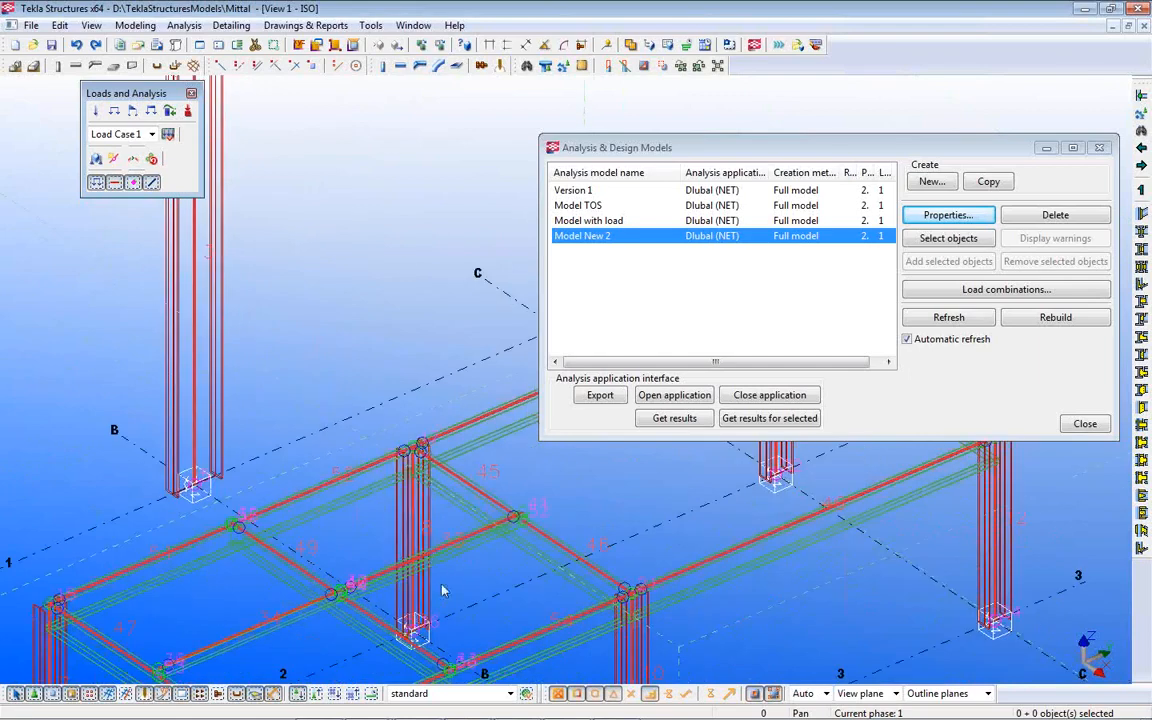
# Step: Open the analysis position settings of the secondary floor beam's member 34 in Model New 2
pyautogui.moveTo(442, 584); pyautogui.dragTo(427, 426, button='middle')
pyautogui.scroll(2, 400, 449)
pyautogui.scroll(2, 390, 447)
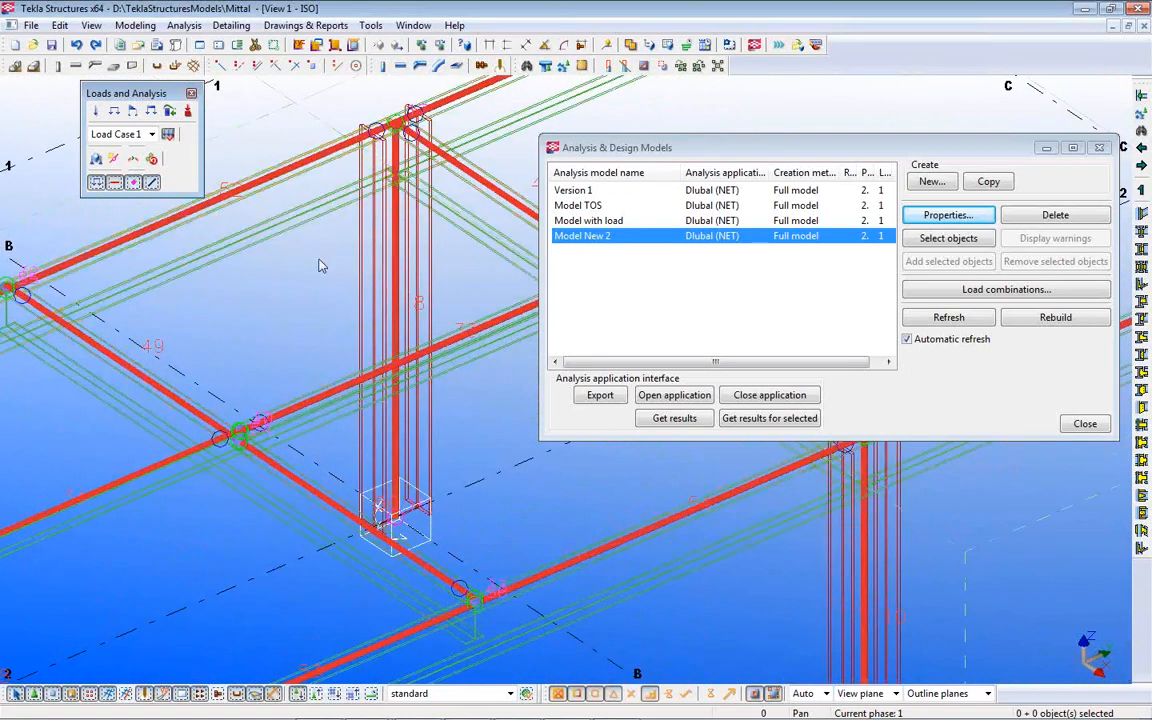
pyautogui.moveTo(381, 381); pyautogui.dragTo(481, 265, button='middle')
pyautogui.moveTo(173, 421); pyautogui.dragTo(369, 316, button='middle')
pyautogui.scroll(1, 273, 356)
pyautogui.scroll(1, 190, 424)
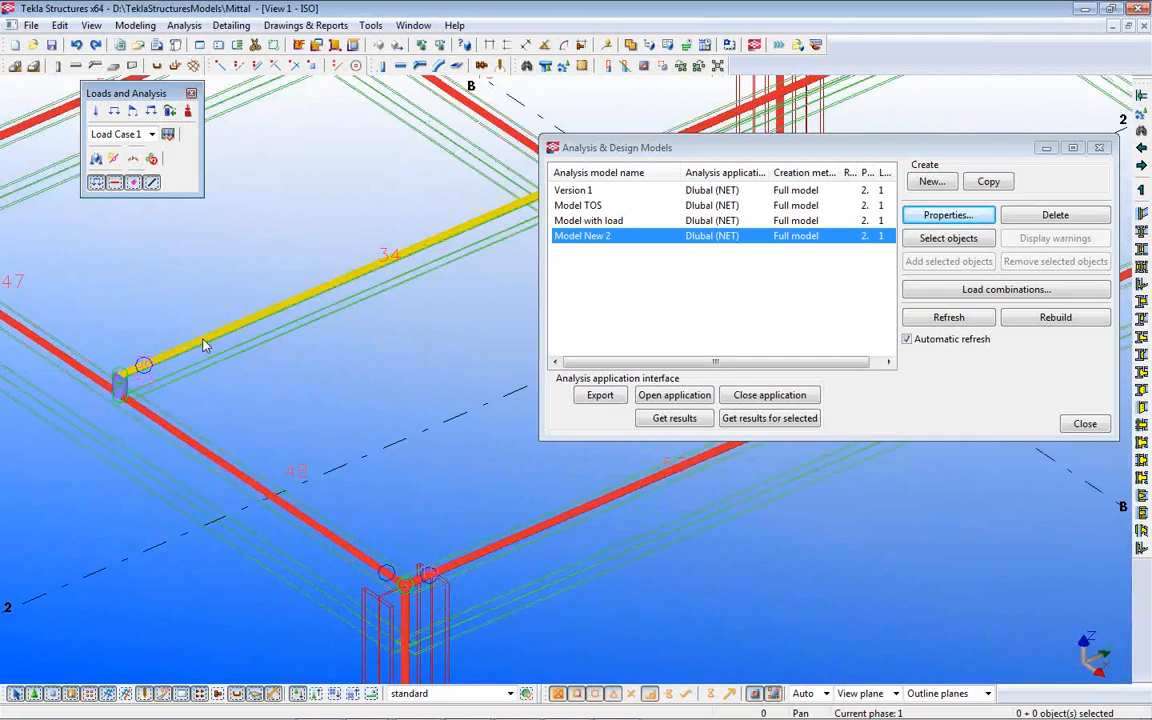
pyautogui.doubleClick(203, 345)
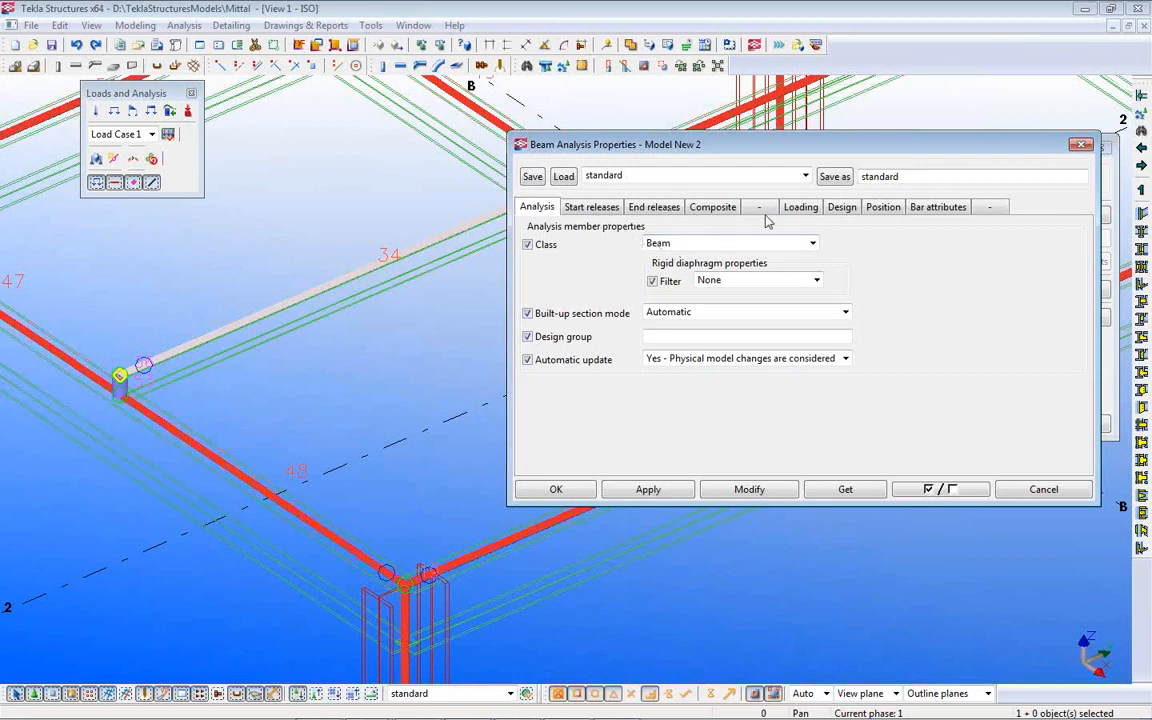
pyautogui.click(883, 208)
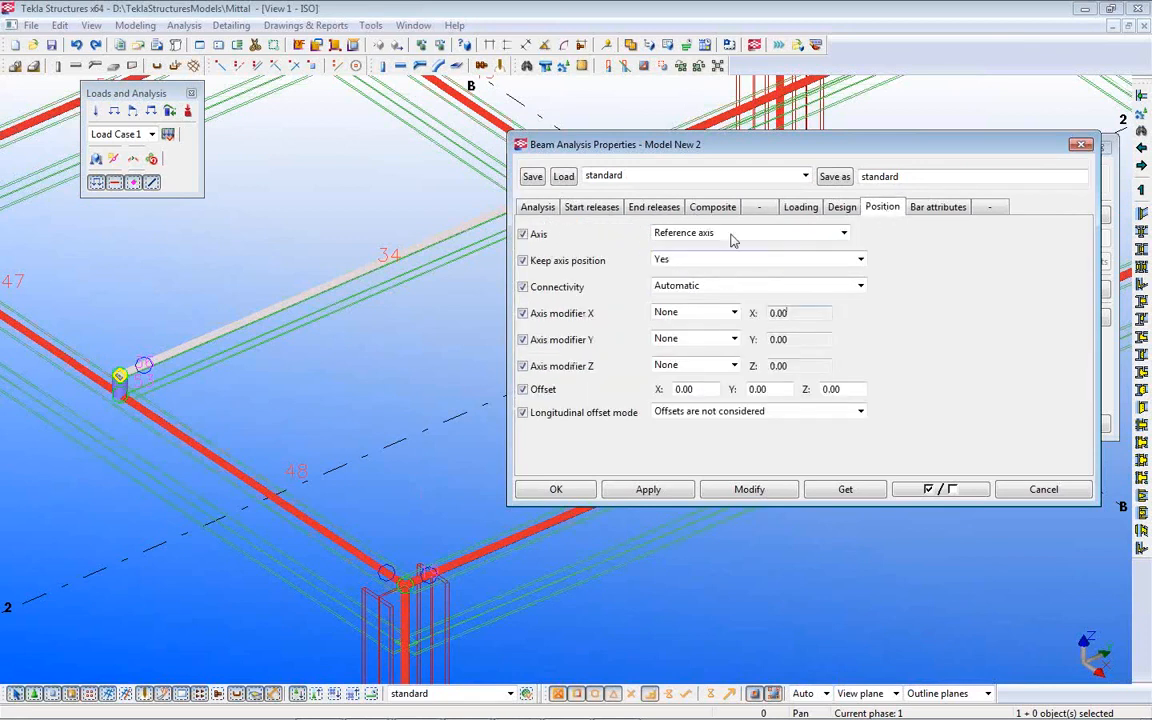
# Step: Set the axis of beam member 34 to Neutral axis and modify the member
pyautogui.click(733, 236)
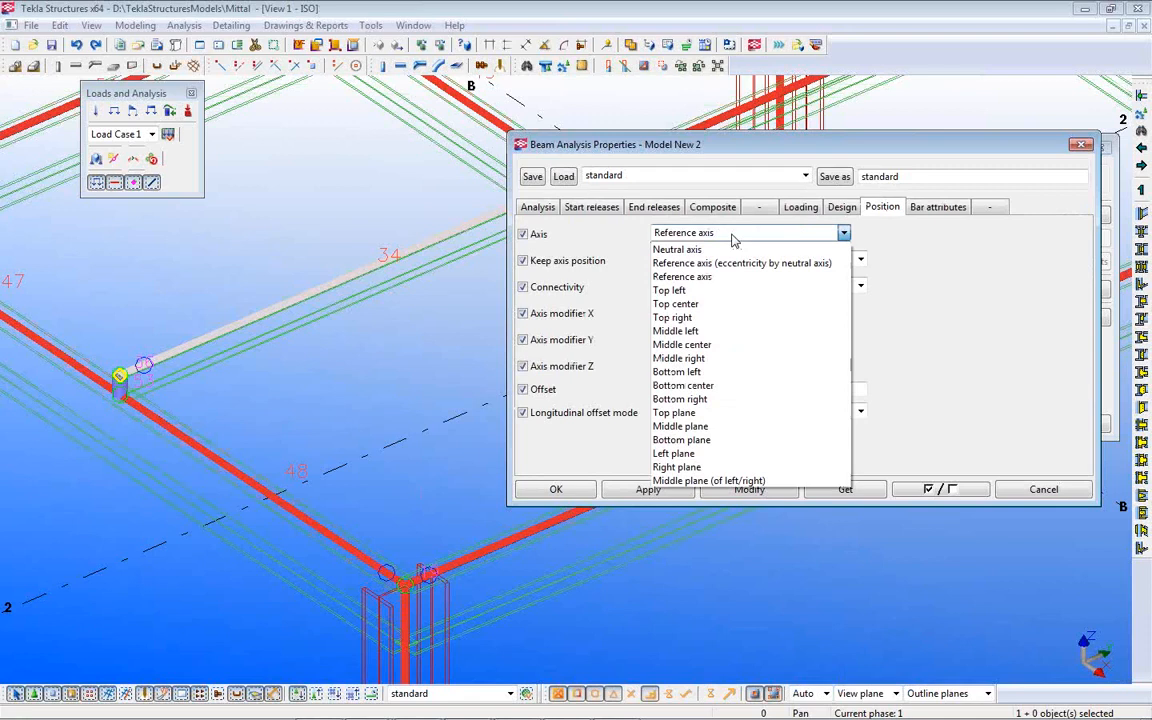
pyautogui.click(690, 249)
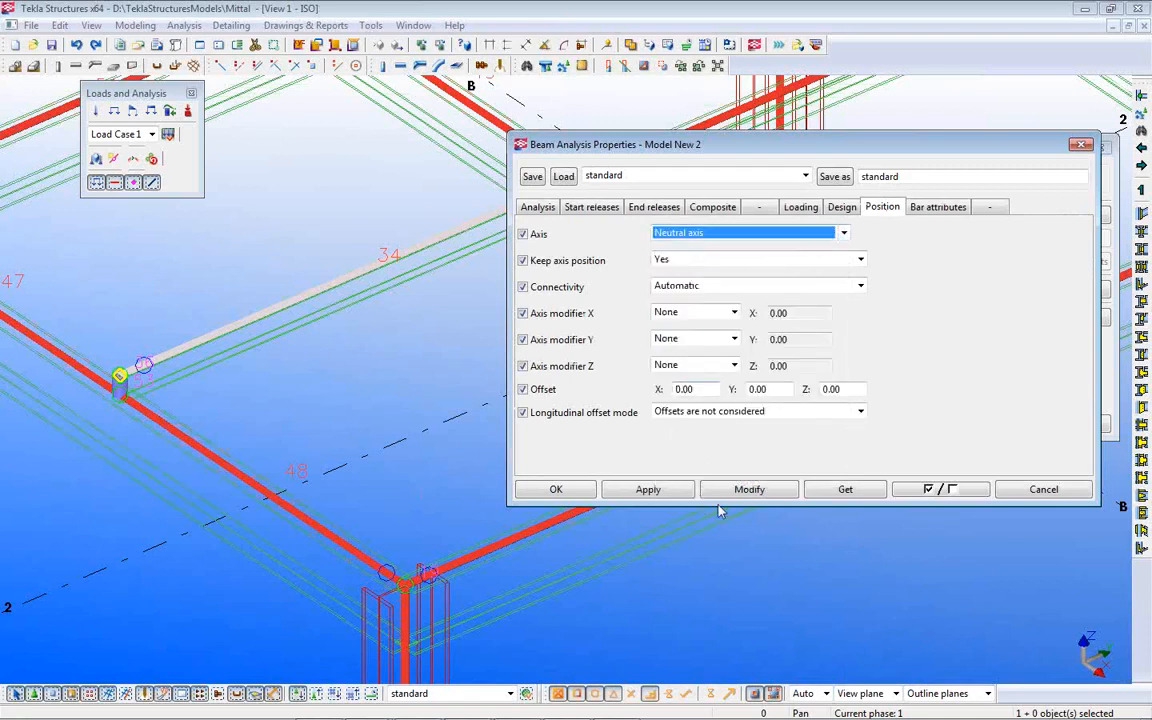
pyautogui.click(746, 490)
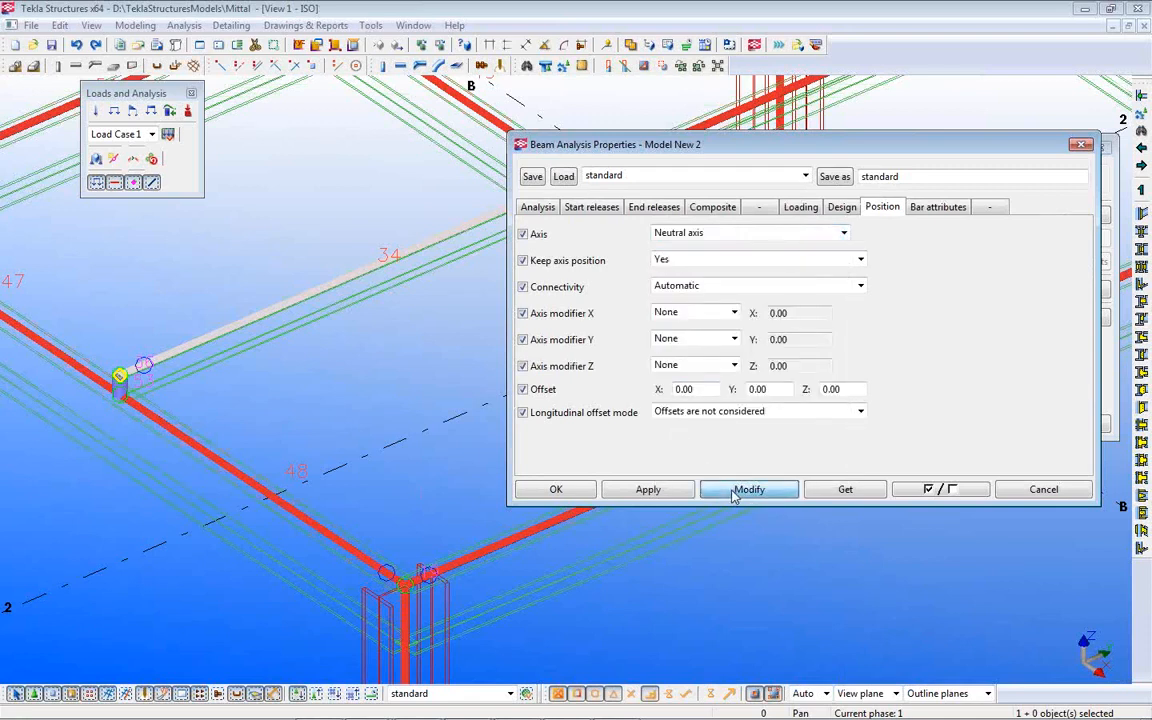
pyautogui.click(649, 492)
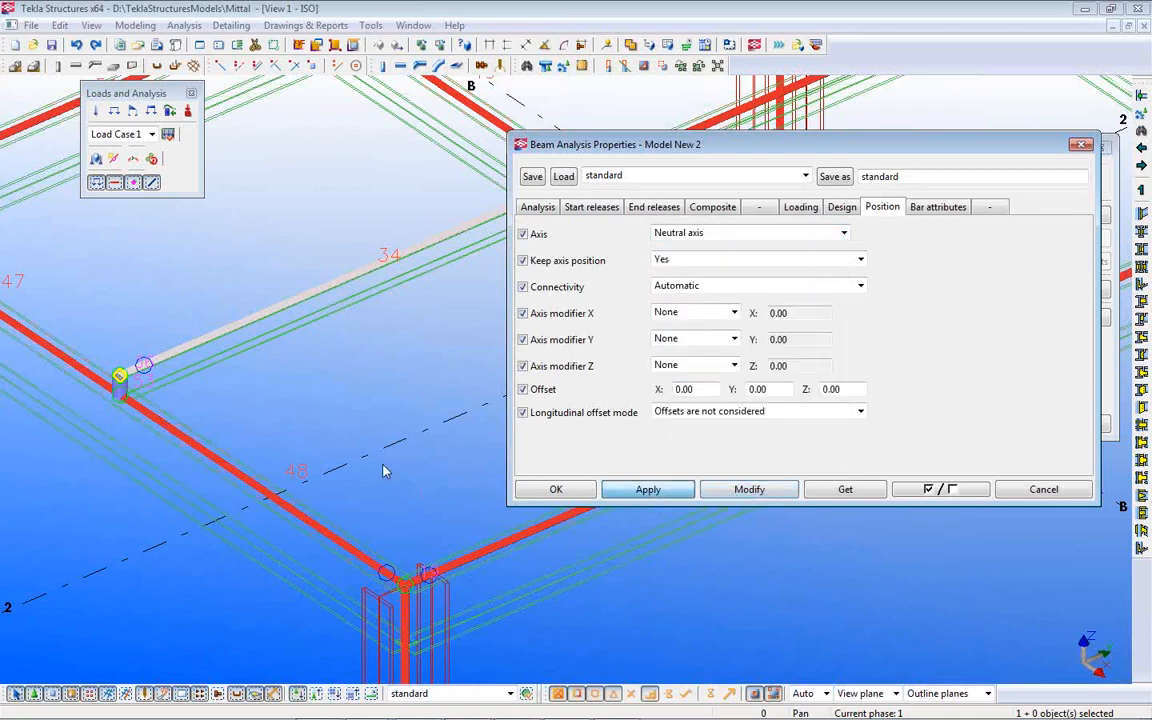
# Step: Set the axis of beam member 34 to Reference axis (eccentricity by neutral axis) and modify the member
pyautogui.click(724, 239)
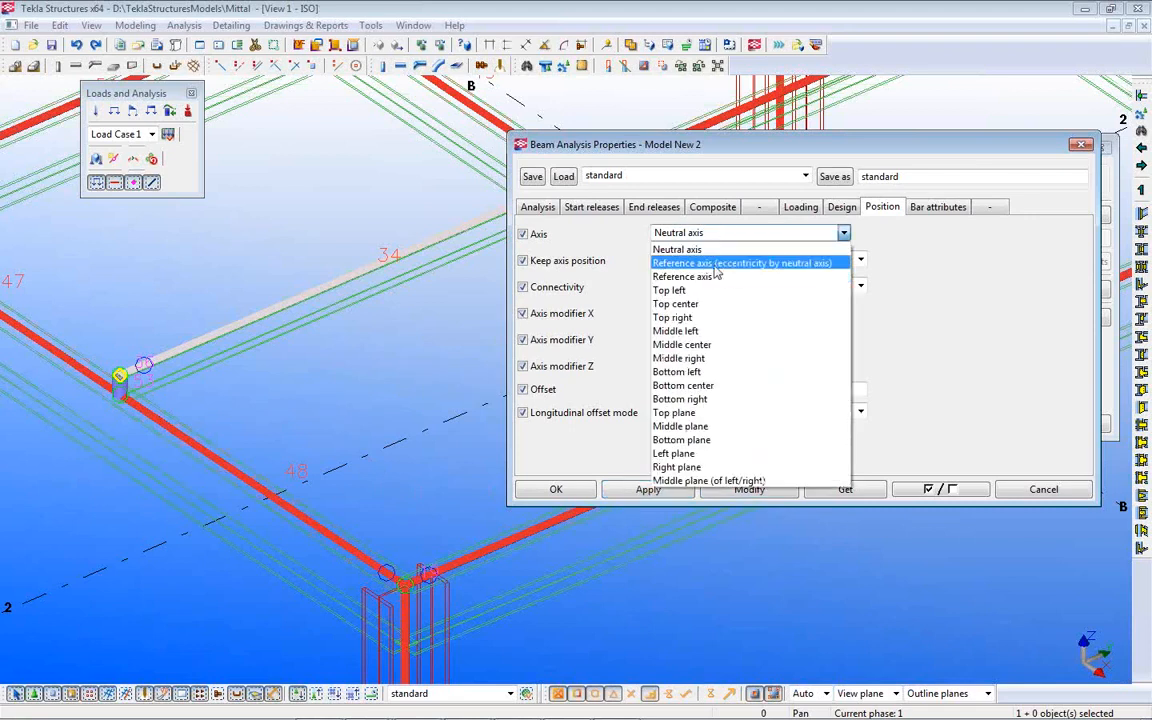
pyautogui.click(720, 263)
pyautogui.click(749, 492)
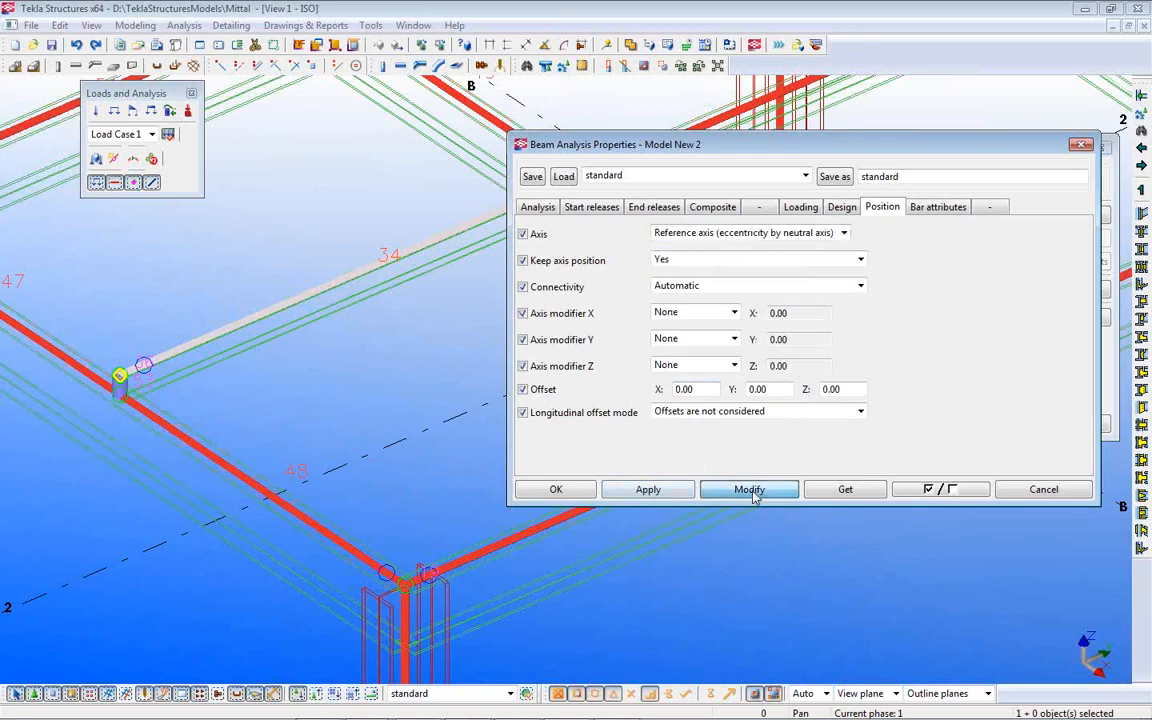
pyautogui.click(658, 491)
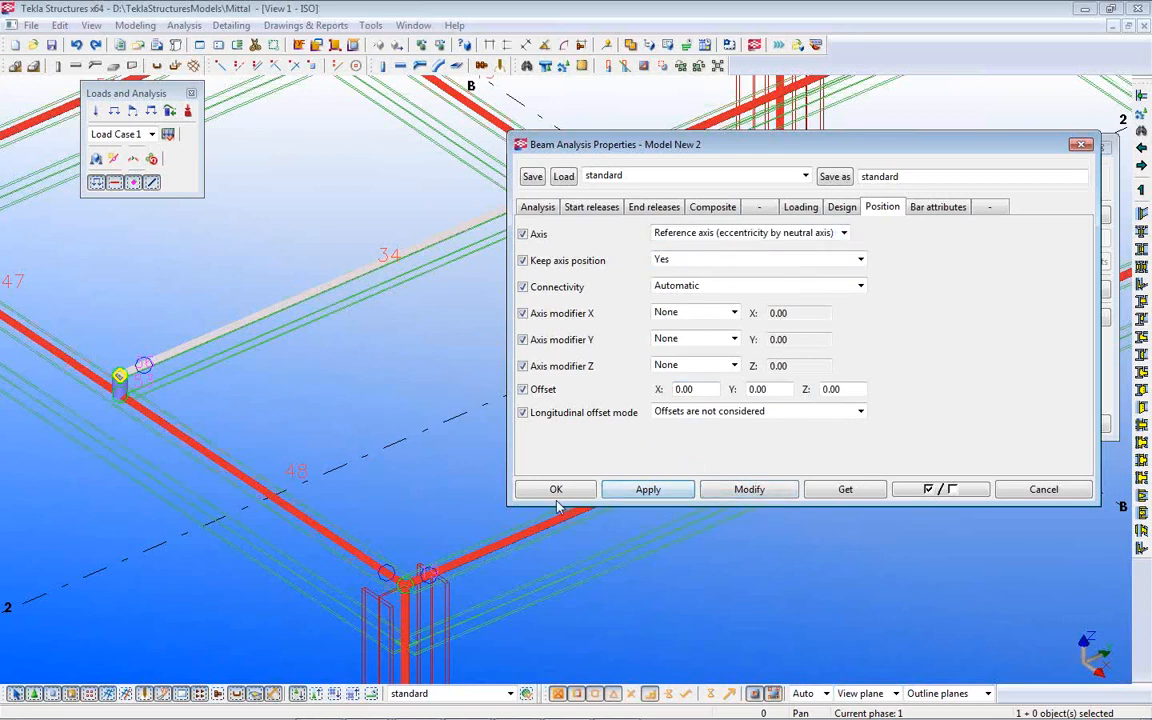
pyautogui.click(284, 311)
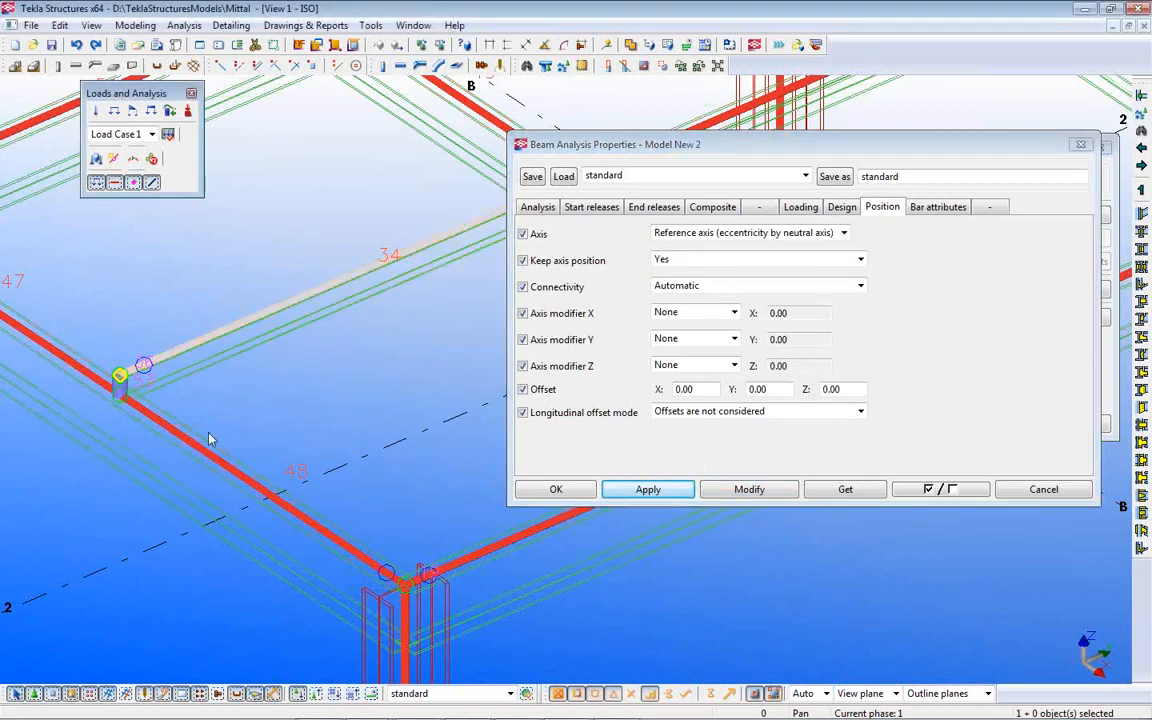
pyautogui.click(750, 490)
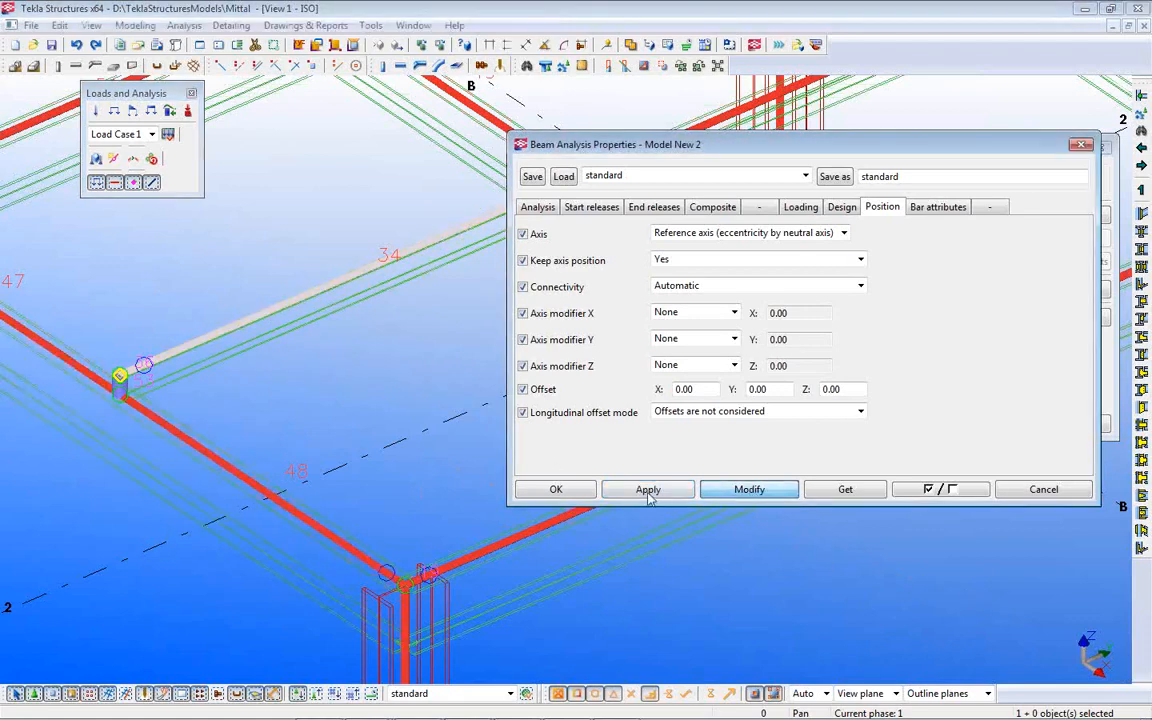
# Step: Examine how the analysis members meet where beam member 34 joins the crossing floor beam
pyautogui.moveTo(360, 300); pyautogui.dragTo(162, 355, button='middle')
pyautogui.scroll(5, 362, 318)
pyautogui.scroll(3, 347, 254)
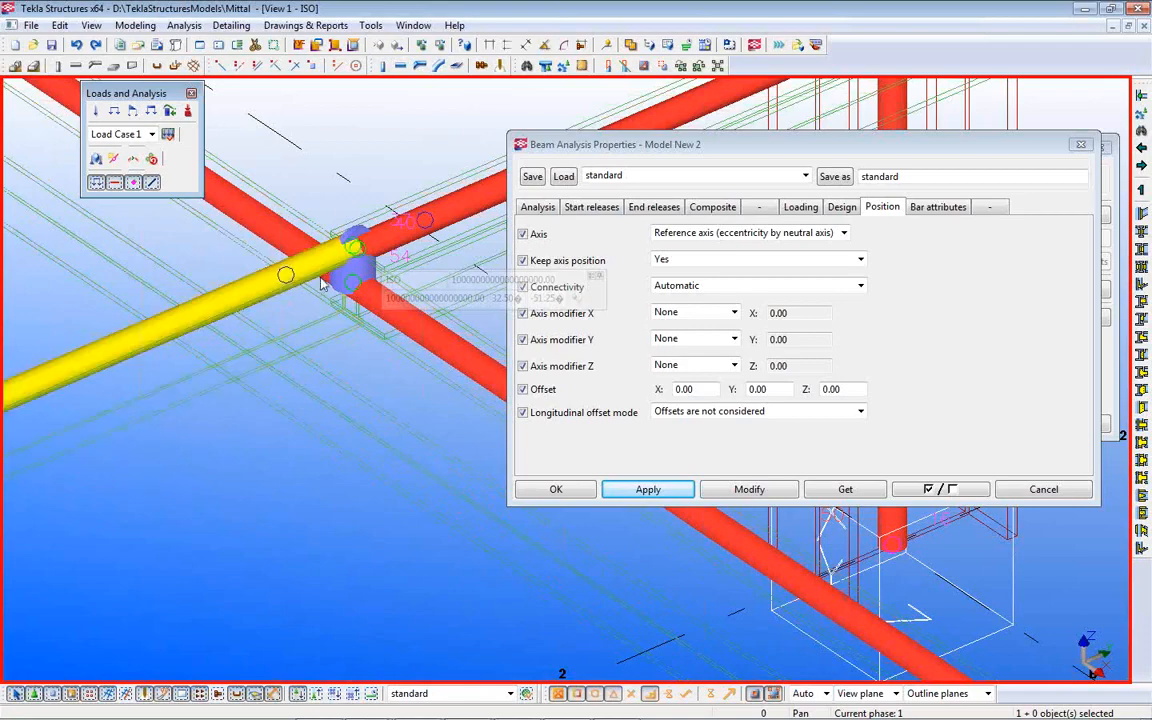
pyautogui.scroll(-1, 315, 383)
pyautogui.scroll(-4, 315, 383)
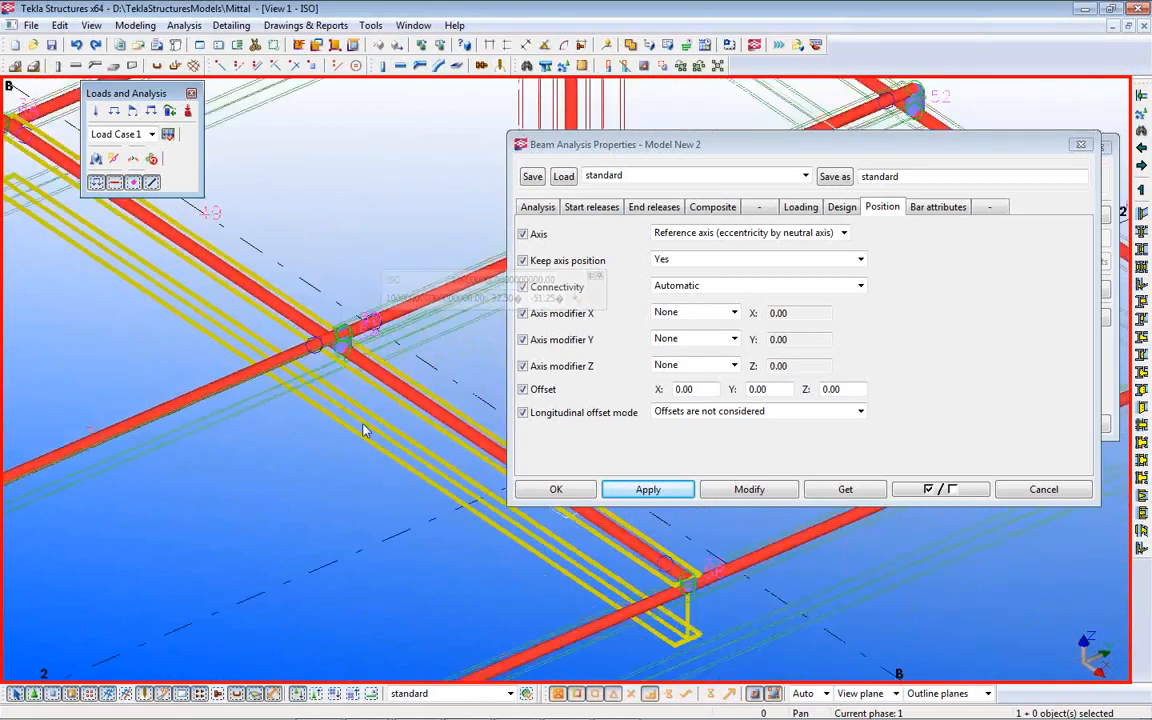
pyautogui.moveTo(365, 440); pyautogui.dragTo(302, 187, button='middle')
pyautogui.moveTo(346, 532); pyautogui.dragTo(276, 622, button='middle')
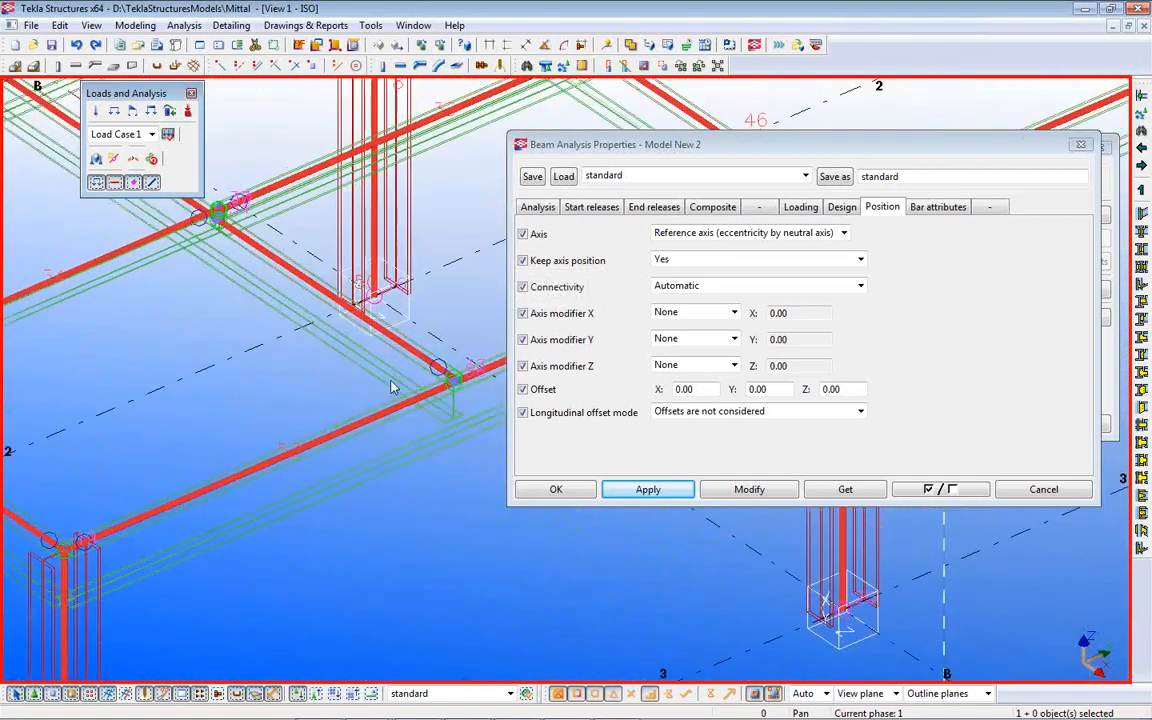
# Step: Review the start release types and the Ux support options for the base of the inner column's analysis member
pyautogui.scroll(2, 393, 388)
pyautogui.click(367, 268)
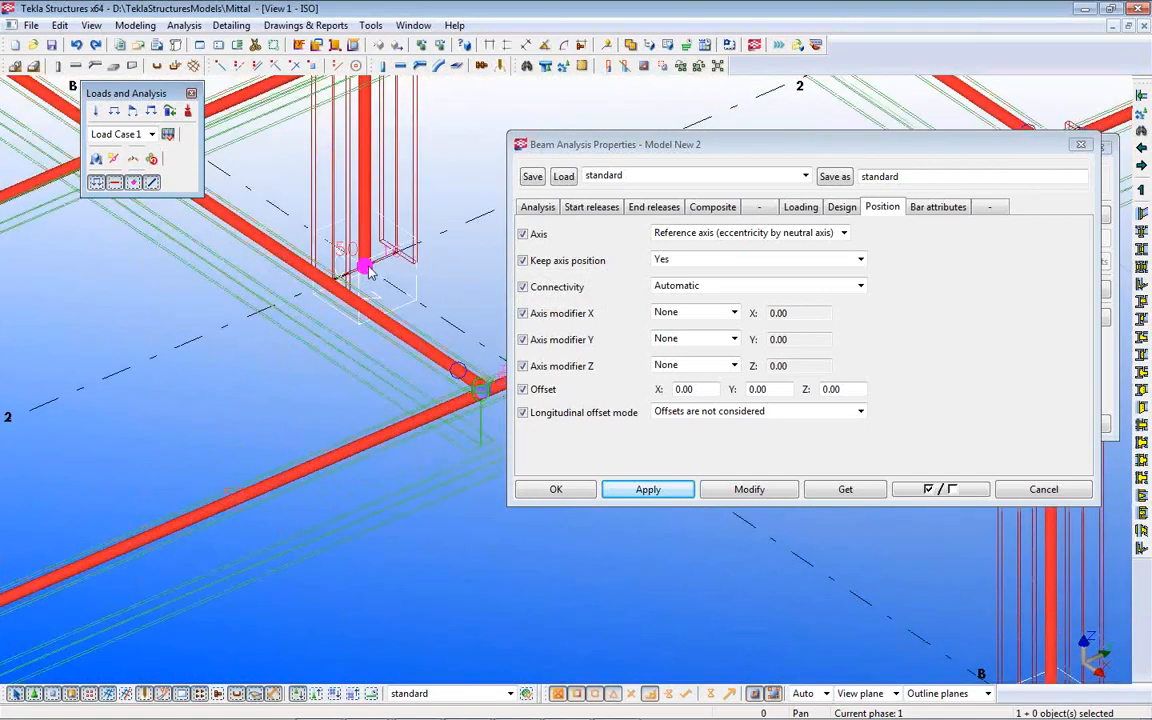
pyautogui.doubleClick(367, 250)
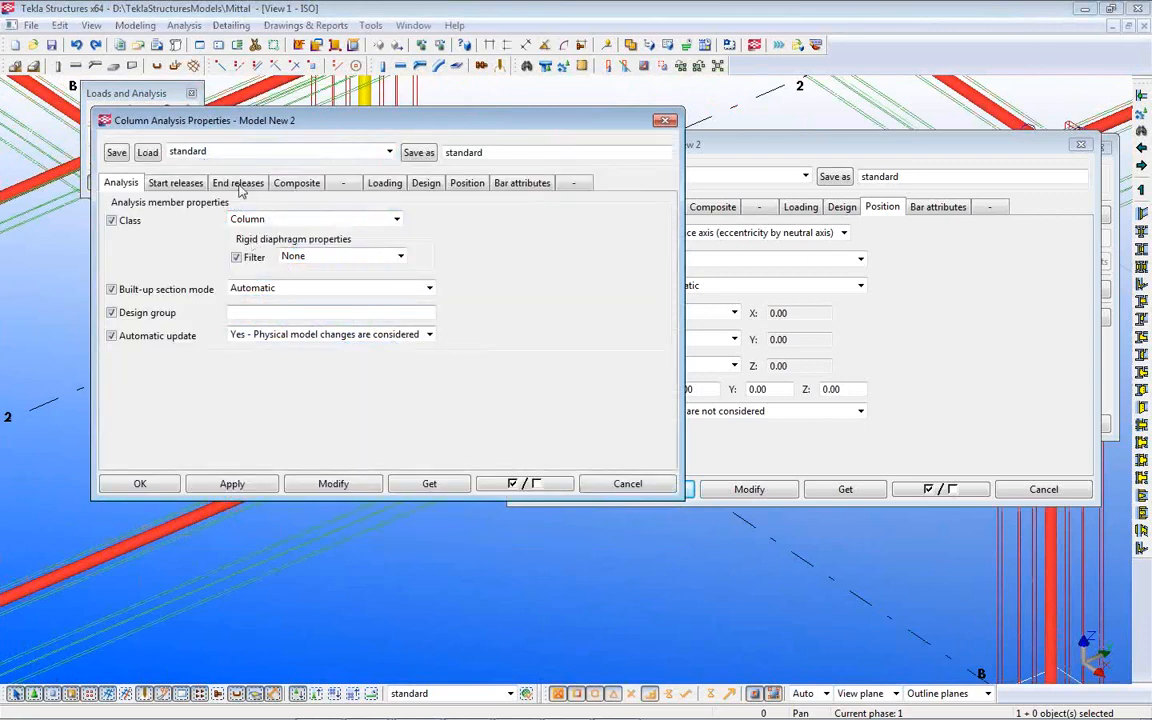
pyautogui.click(175, 183)
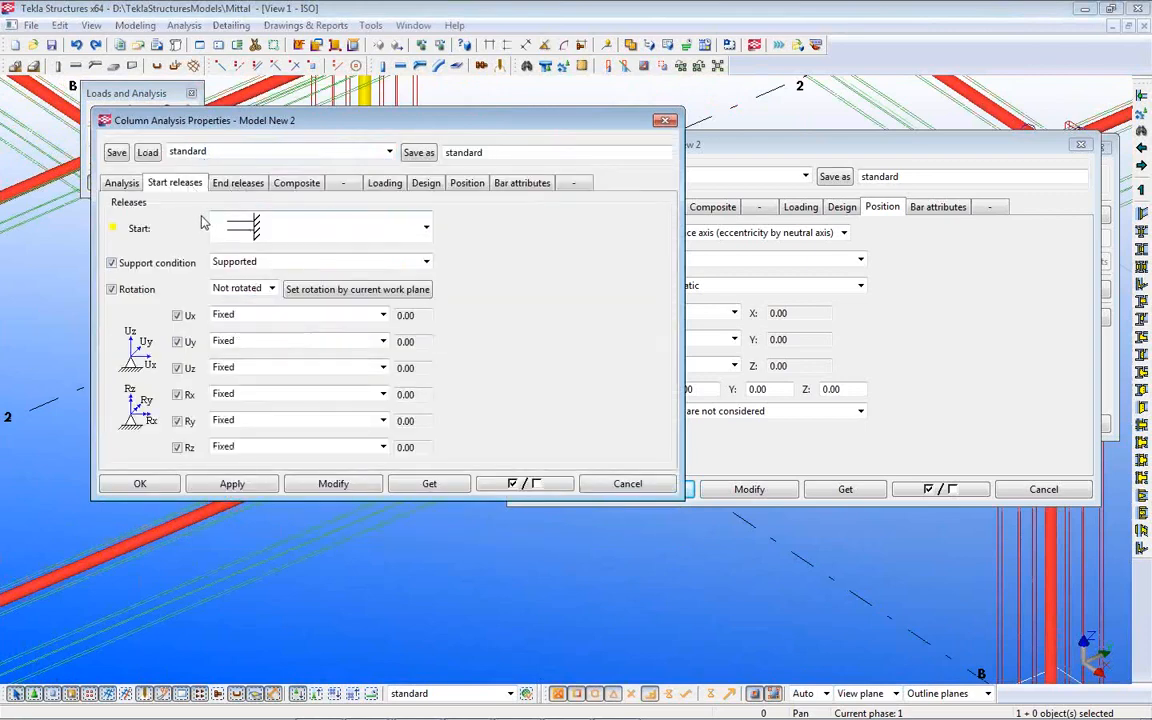
pyautogui.click(265, 233)
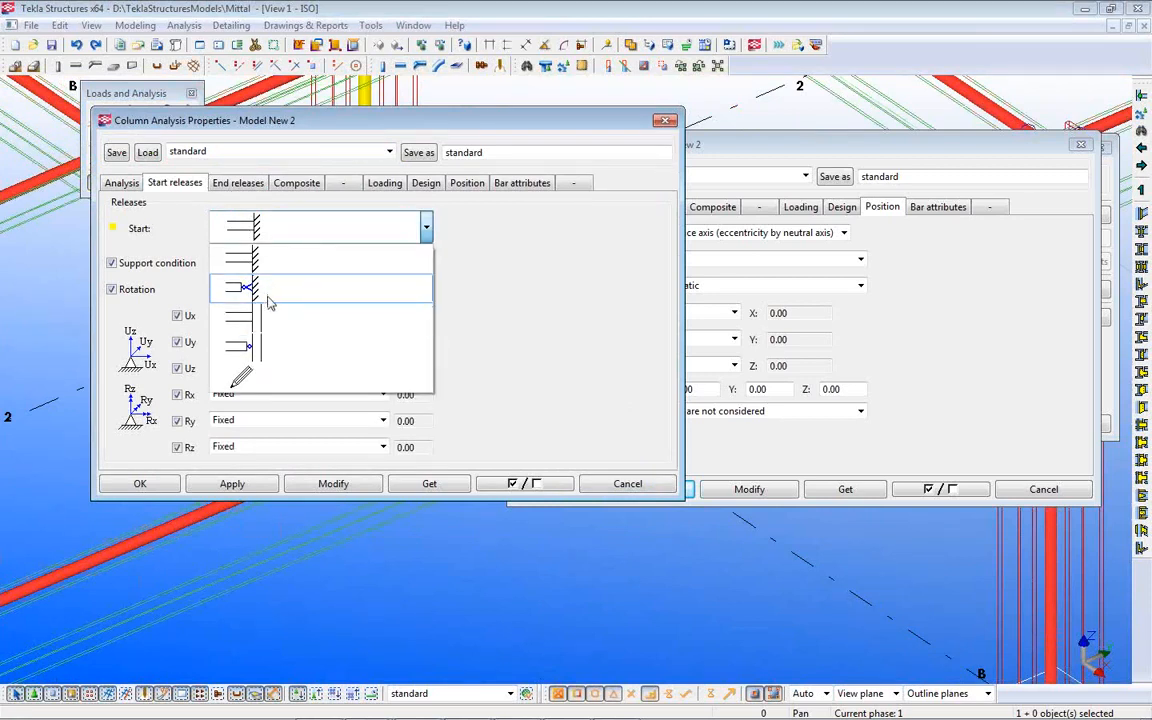
pyautogui.click(267, 381)
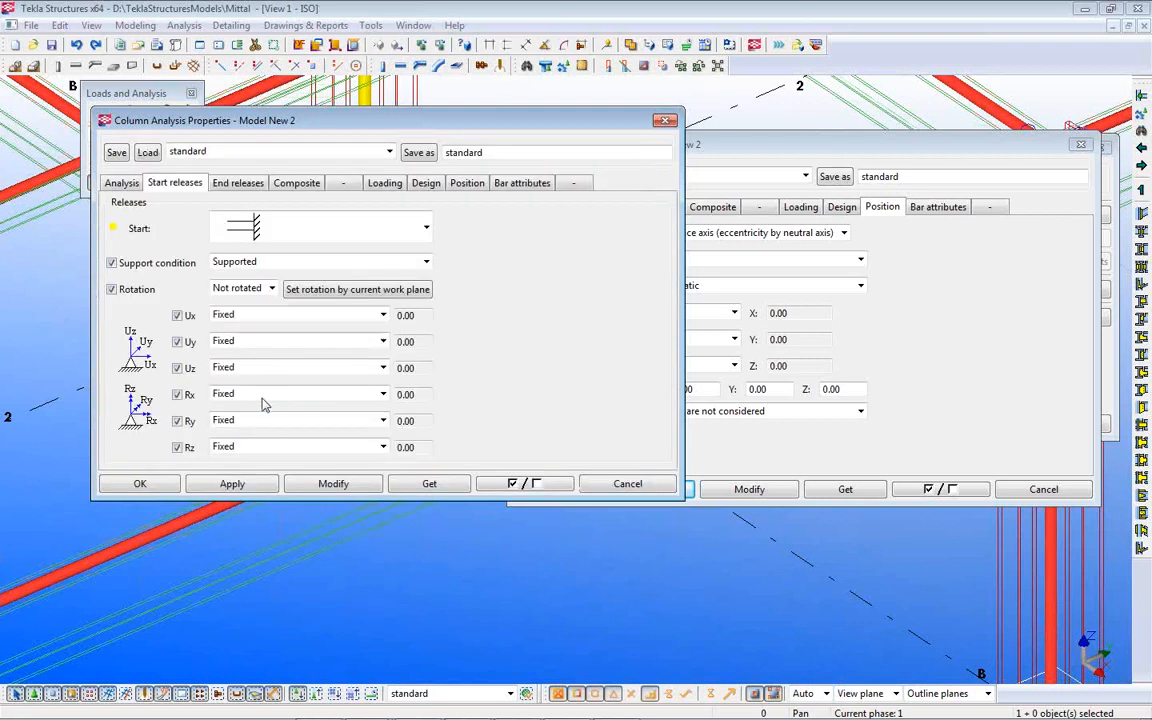
pyautogui.click(300, 315)
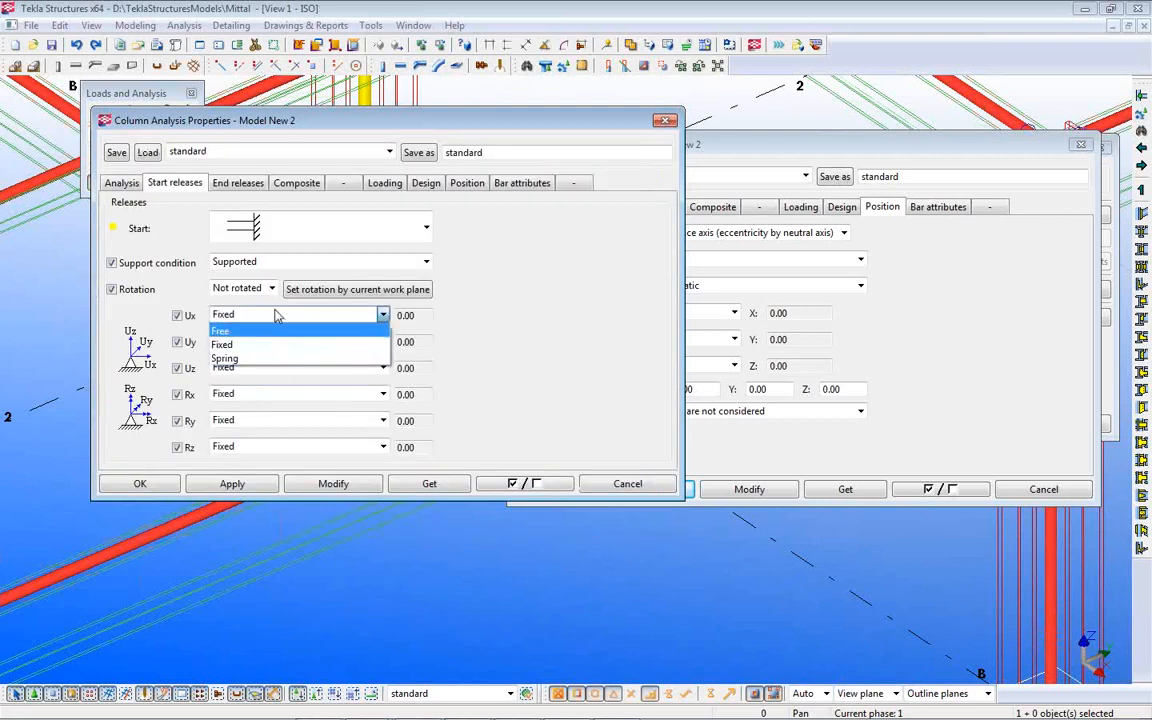
pyautogui.click(275, 315)
# Step: Check the column member's end releases and view its upper end at the beam connection
pyautogui.click(230, 190)
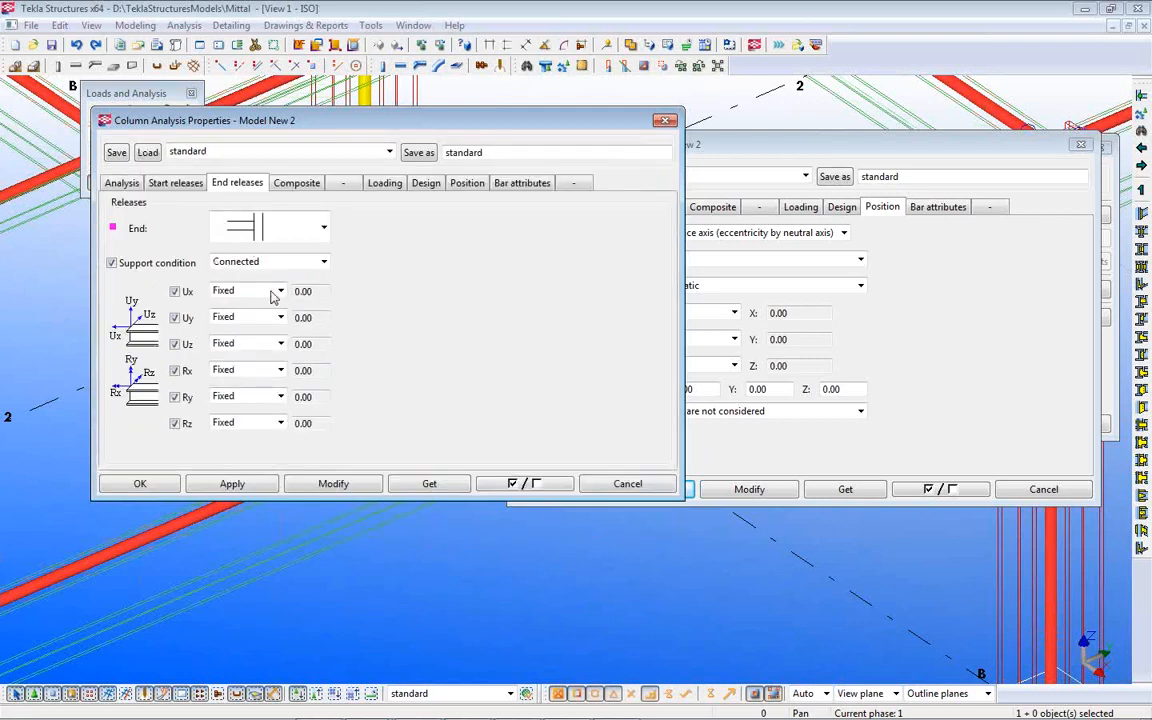
pyautogui.moveTo(333, 125); pyautogui.dragTo(531, 442)
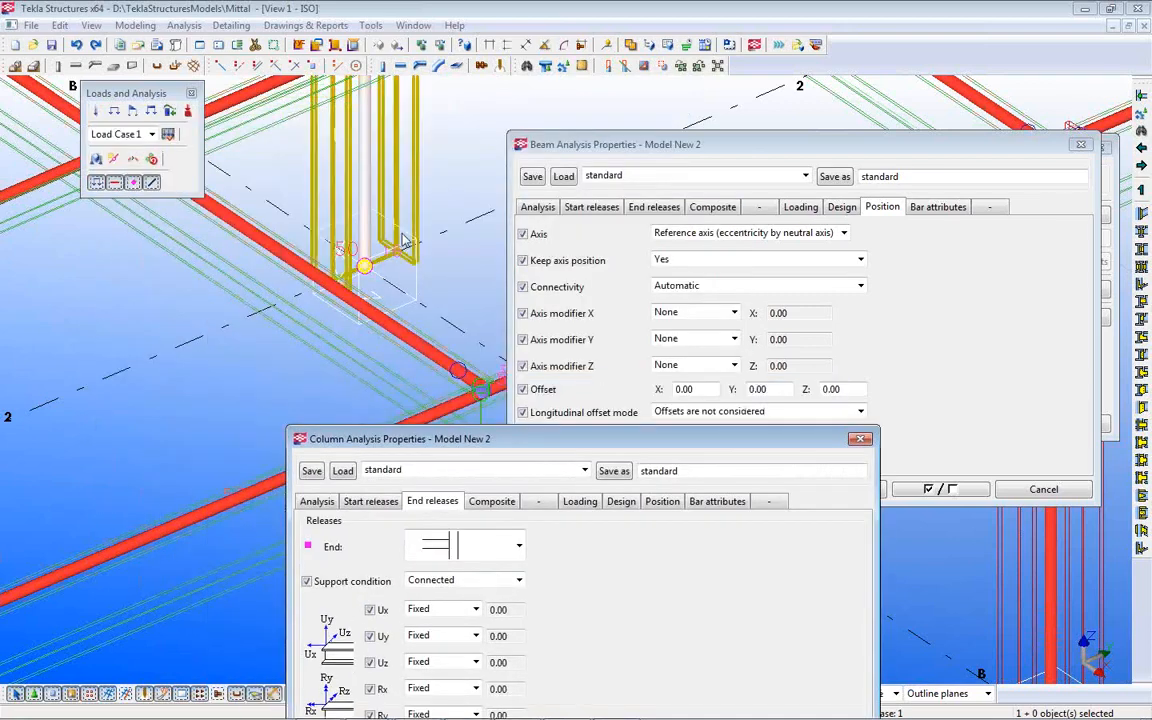
pyautogui.moveTo(361, 196); pyautogui.dragTo(291, 441, button='middle')
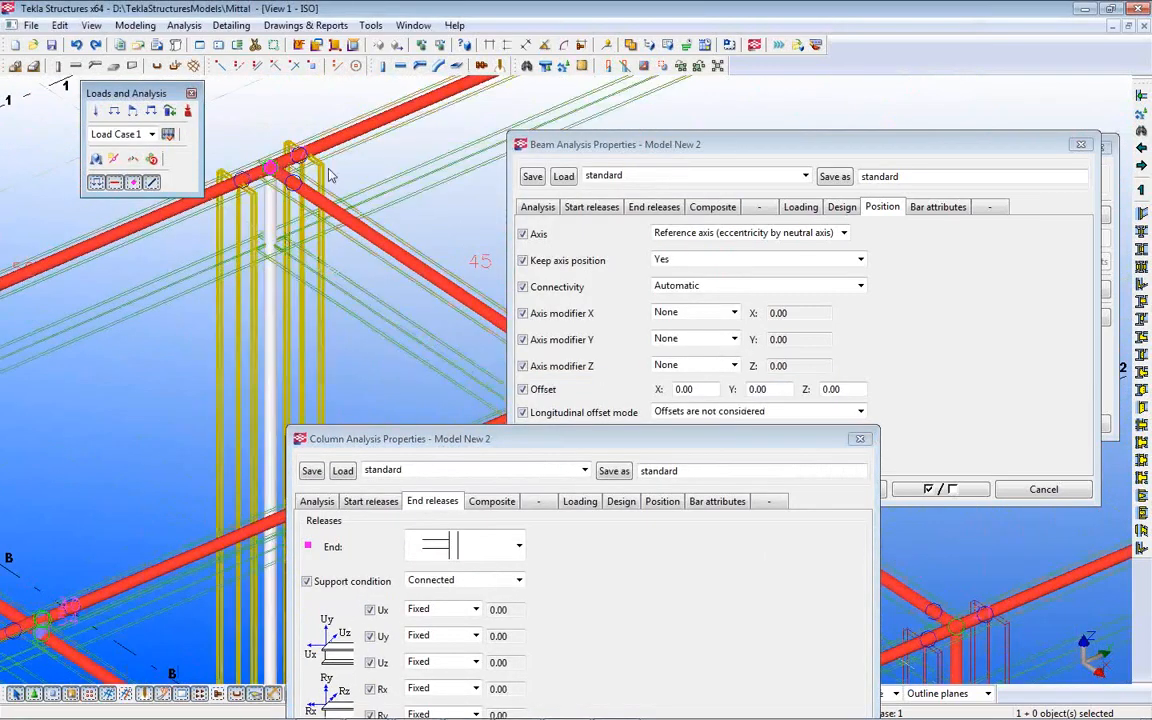
# Step: Set the start release of beam member 45 at the column top to a rigid connection, fixed in all directions
pyautogui.click(379, 245)
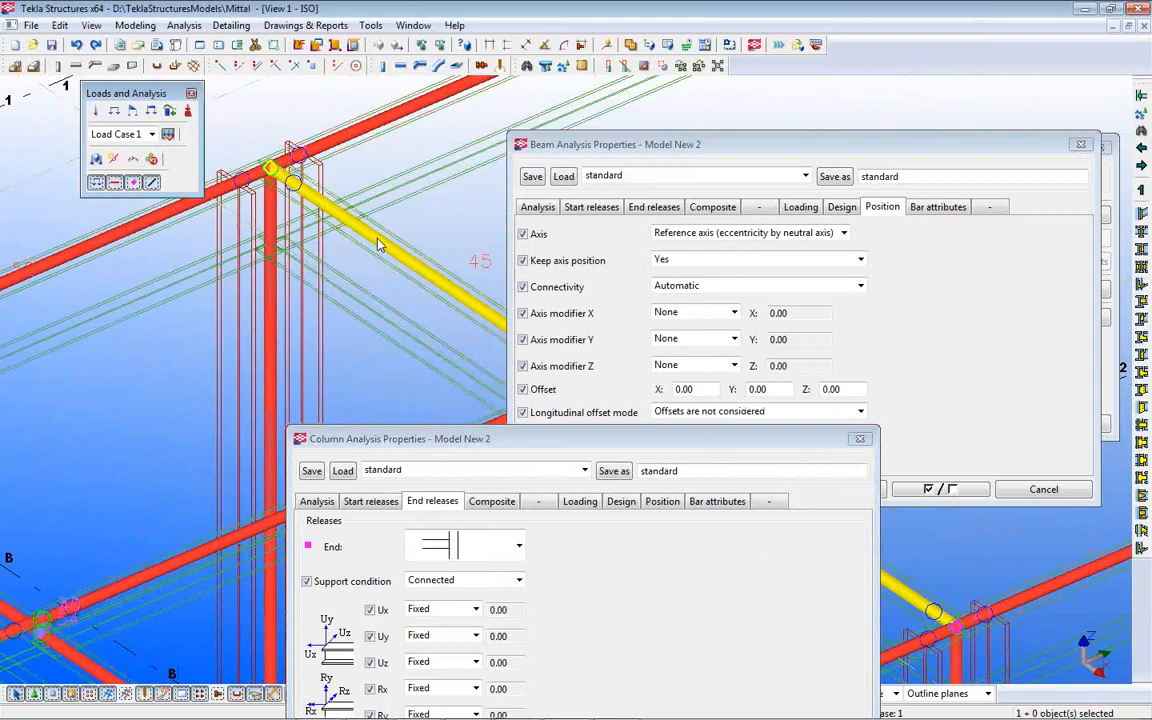
pyautogui.doubleClick(379, 245)
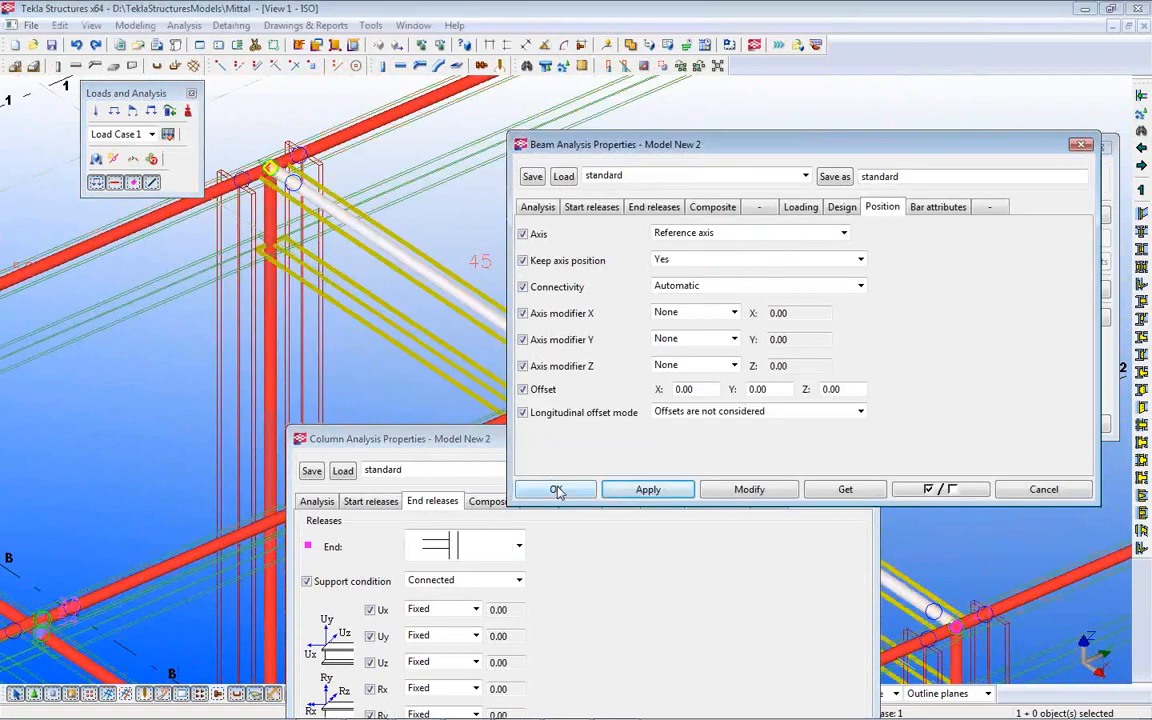
pyautogui.click(593, 209)
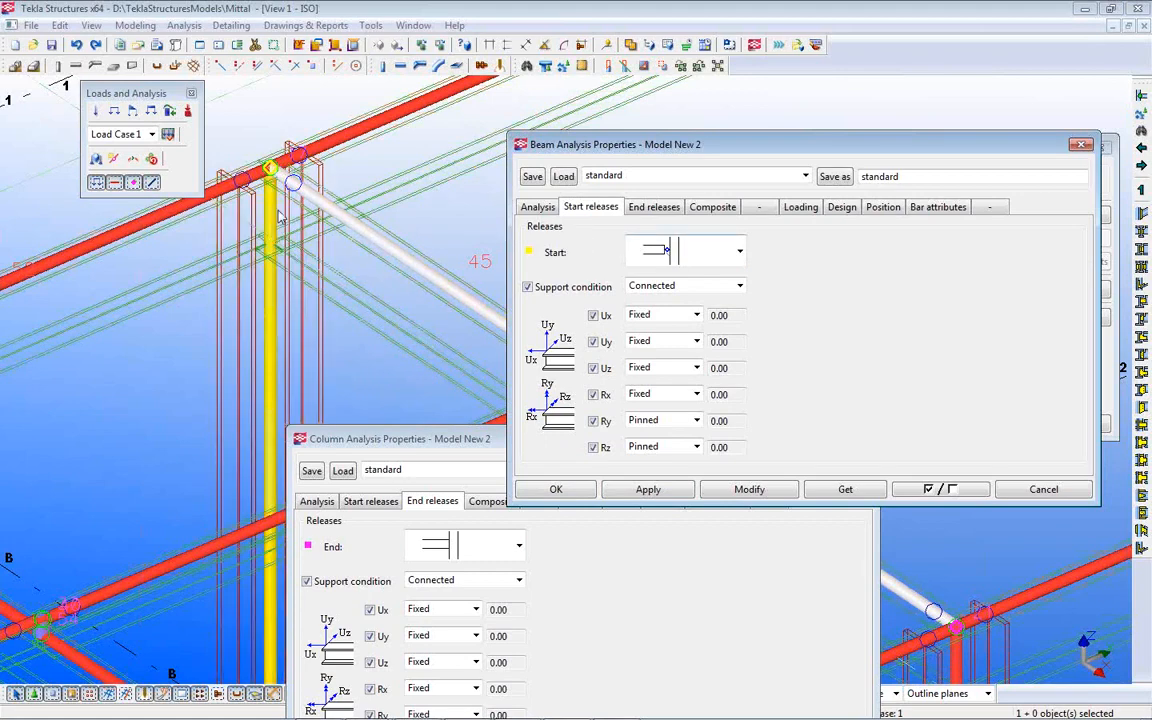
pyautogui.click(738, 251)
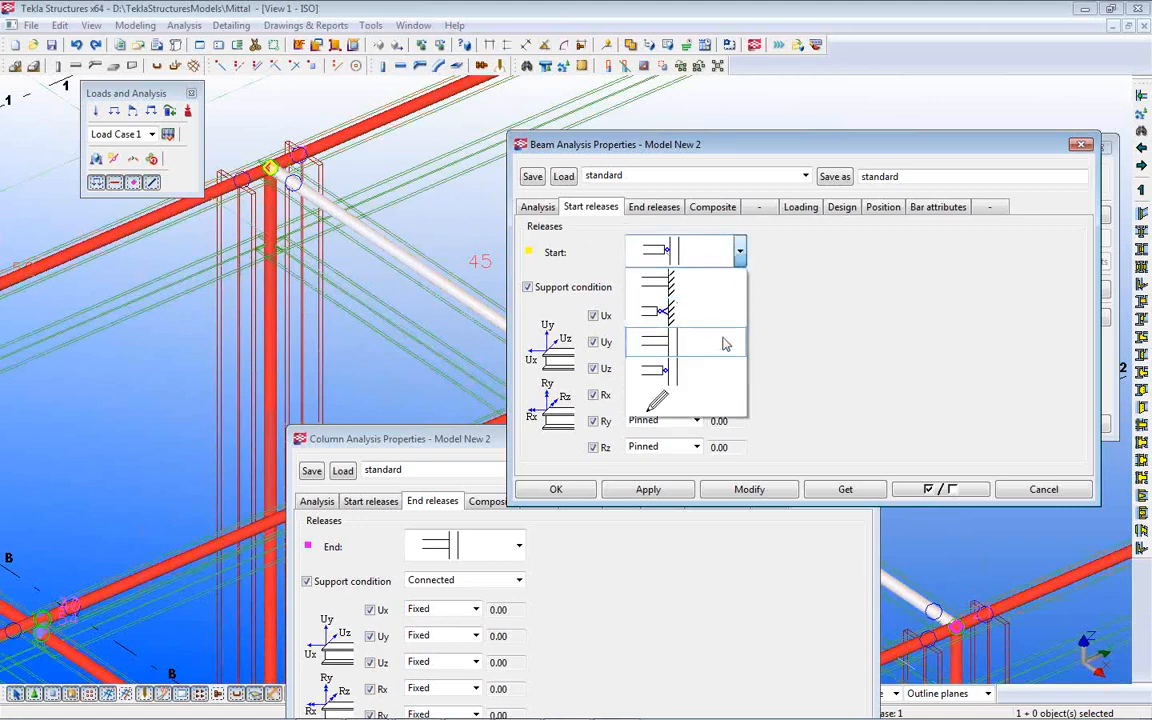
pyautogui.click(657, 347)
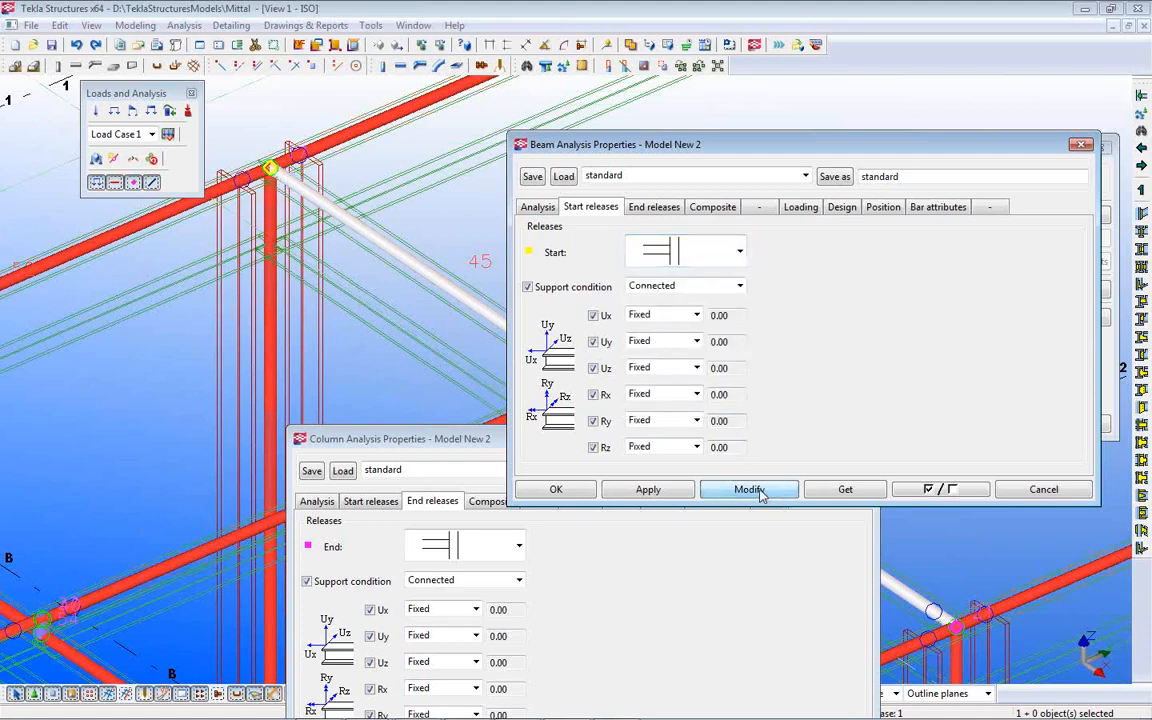
pyautogui.click(760, 493)
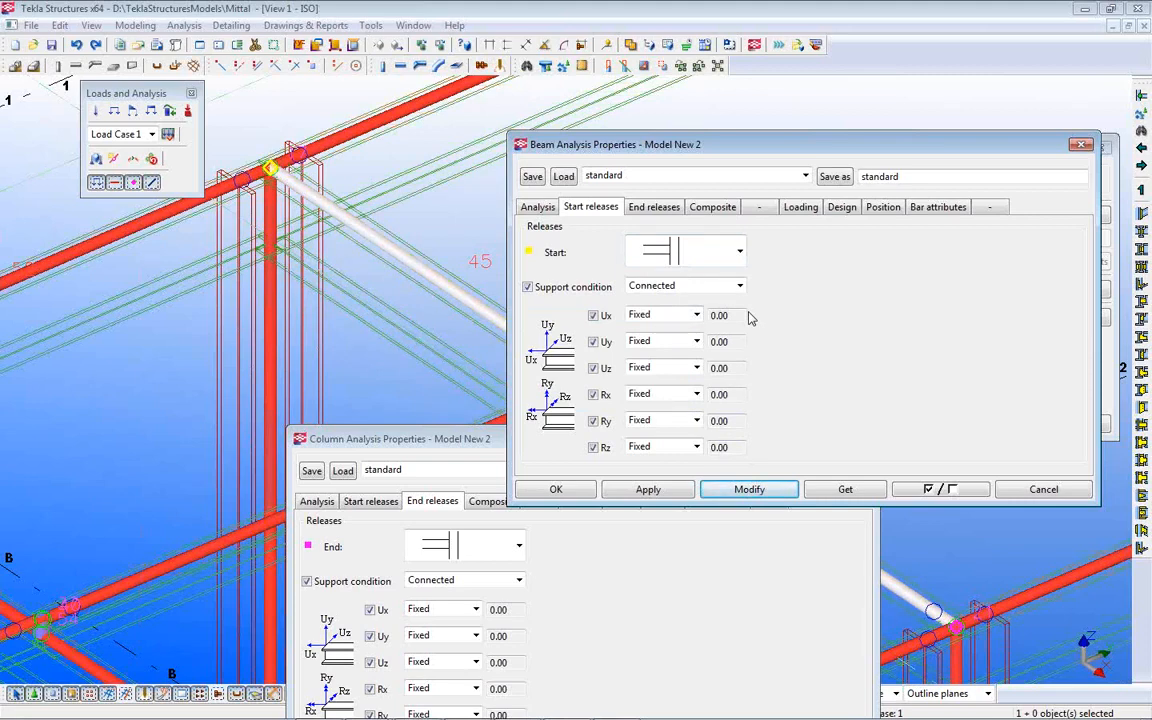
pyautogui.click(570, 492)
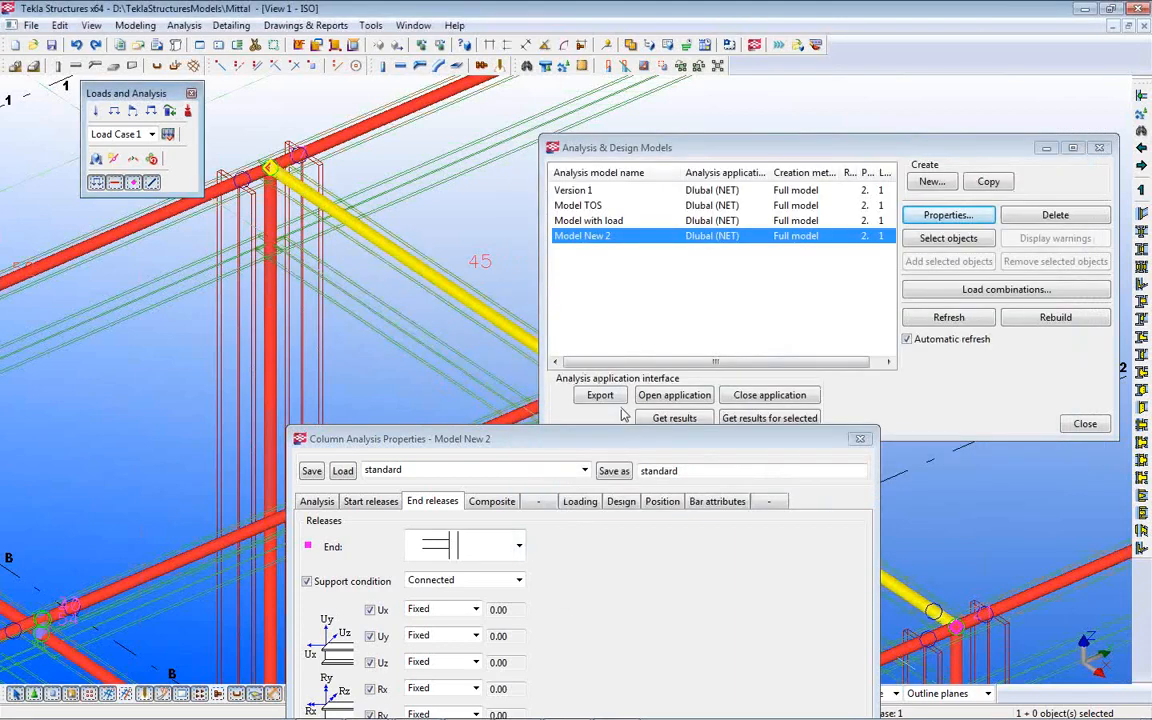
# Step: Display the analysis model Model with load on the floor frame and close the column analysis properties
pyautogui.click(604, 221)
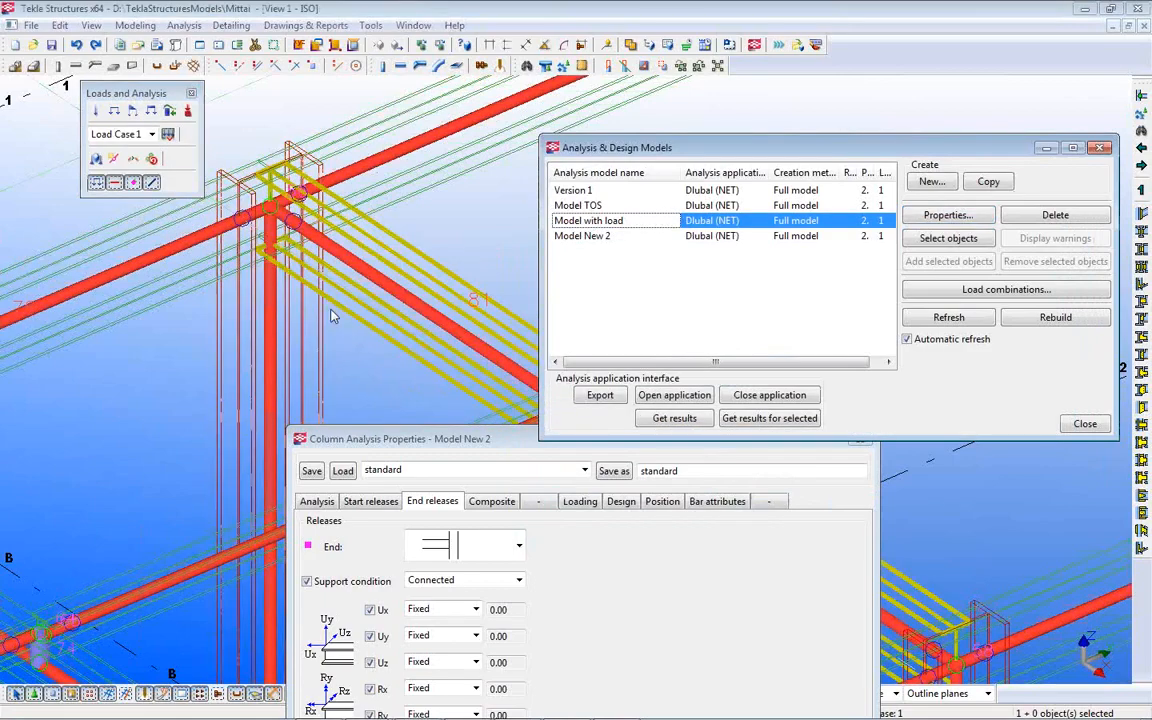
pyautogui.scroll(2, 278, 374)
pyautogui.scroll(-2, 278, 374)
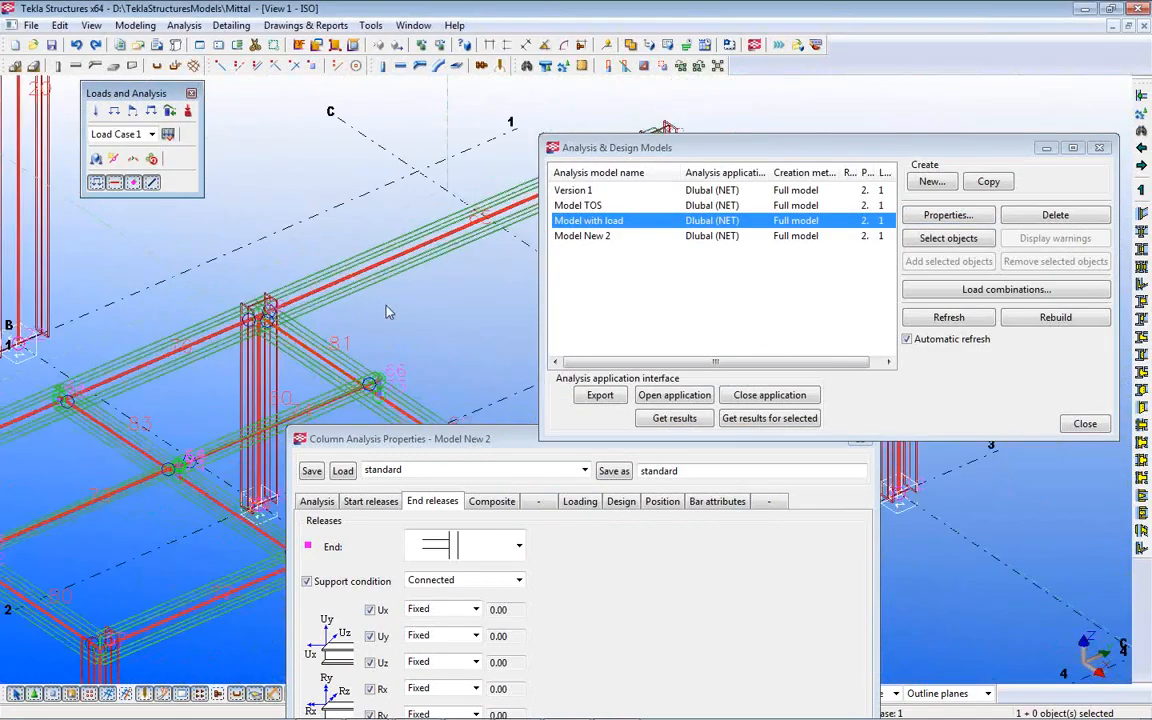
pyautogui.scroll(1, 347, 274)
pyautogui.moveTo(338, 281); pyautogui.dragTo(403, 328, button='middle')
pyautogui.moveTo(464, 444); pyautogui.dragTo(477, 500)
pyautogui.click(874, 501)
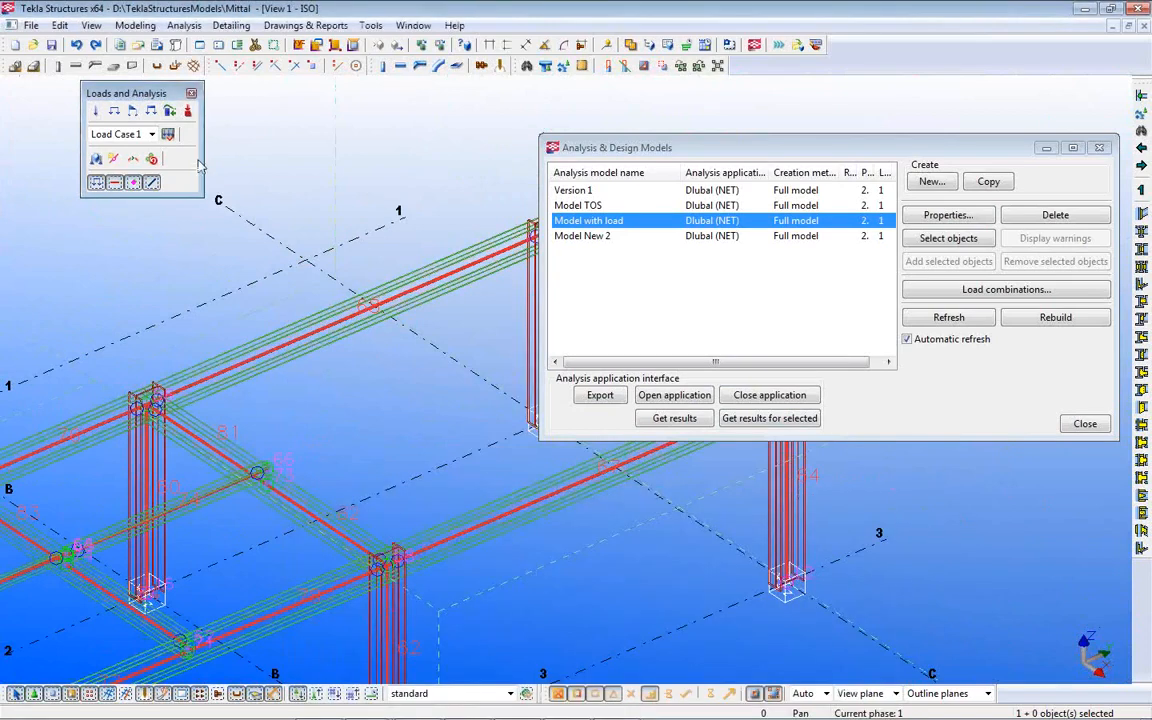
# Step: Review the load groups and the type options of Load Case 1, leaving the group as a permanent load
pyautogui.click(167, 134)
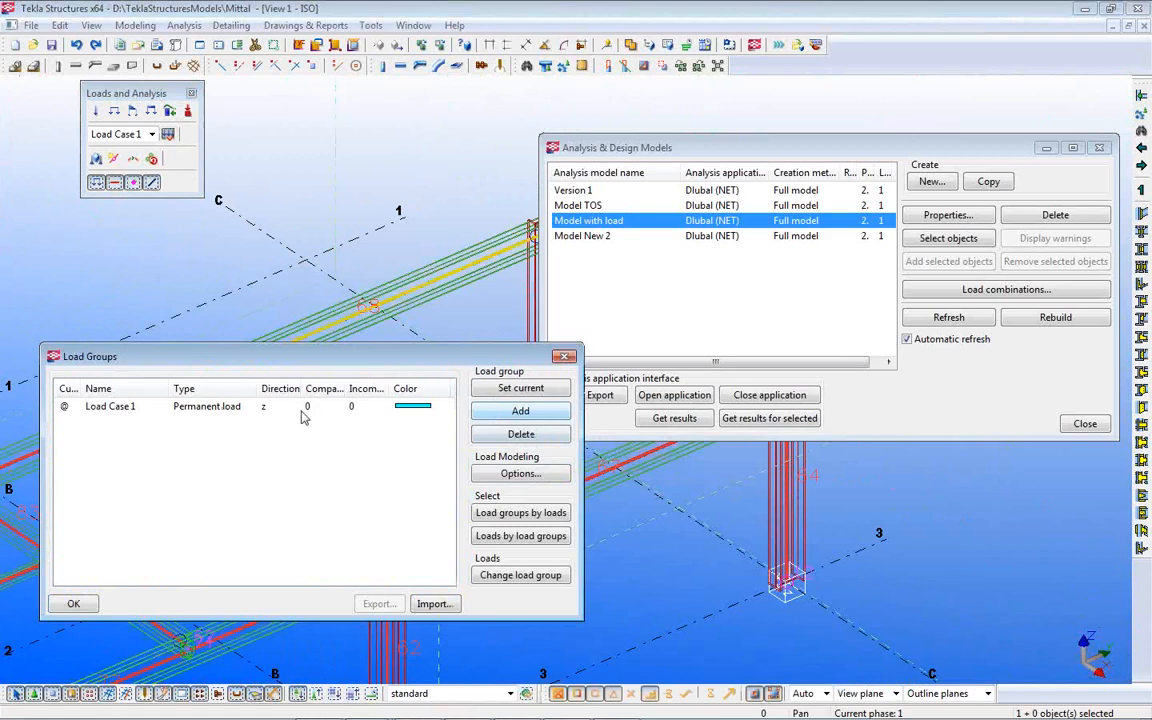
pyautogui.click(233, 408)
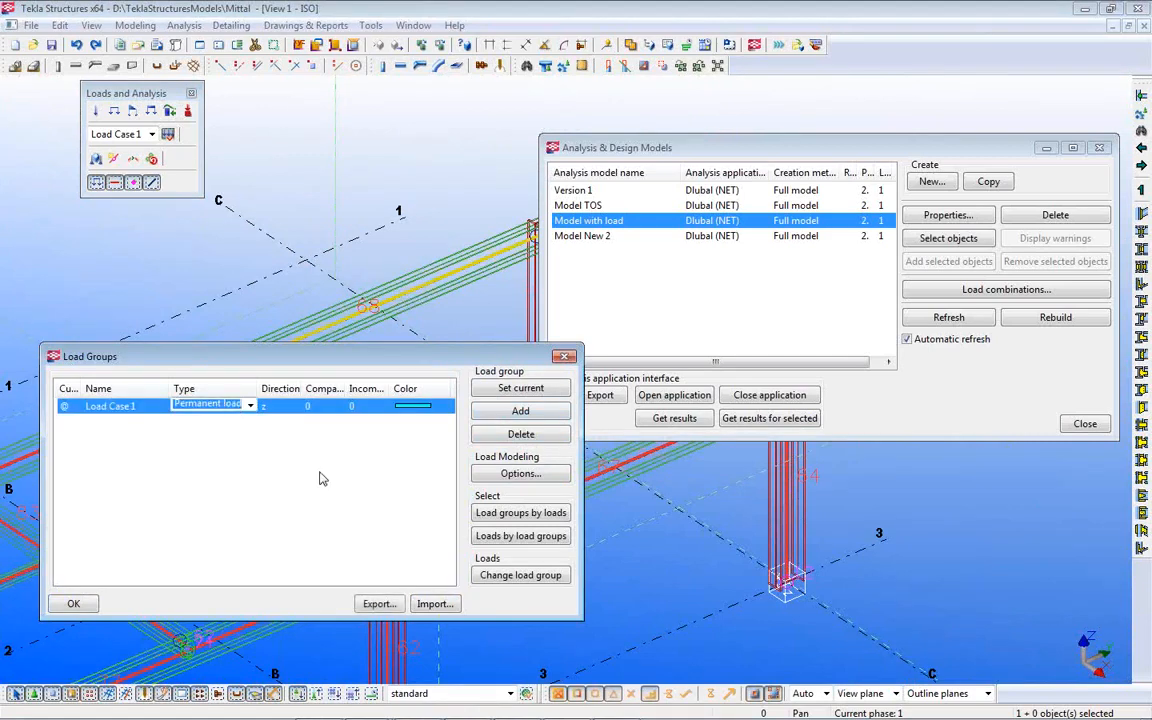
pyautogui.click(73, 603)
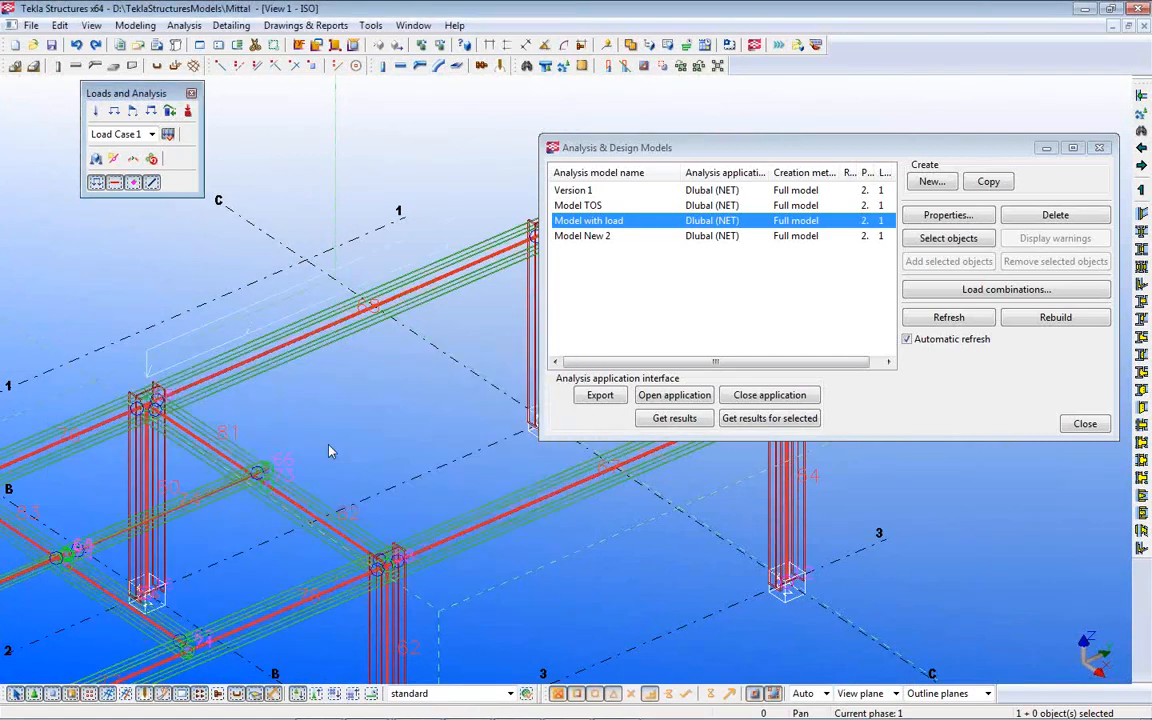
# Step: Check the magnitude properties of the line load on the beam along grid line 1 and examine the loaded frame
pyautogui.moveTo(295, 400); pyautogui.dragTo(285, 470, button='middle')
pyautogui.doubleClick(218, 405)
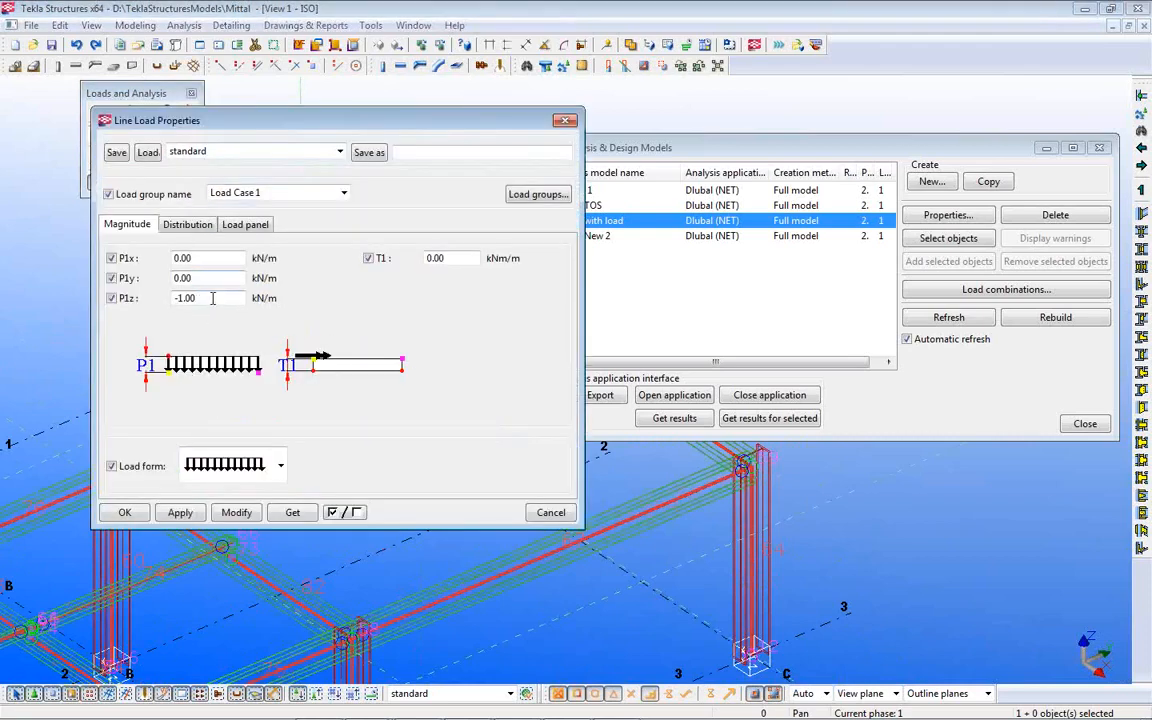
pyautogui.click(551, 512)
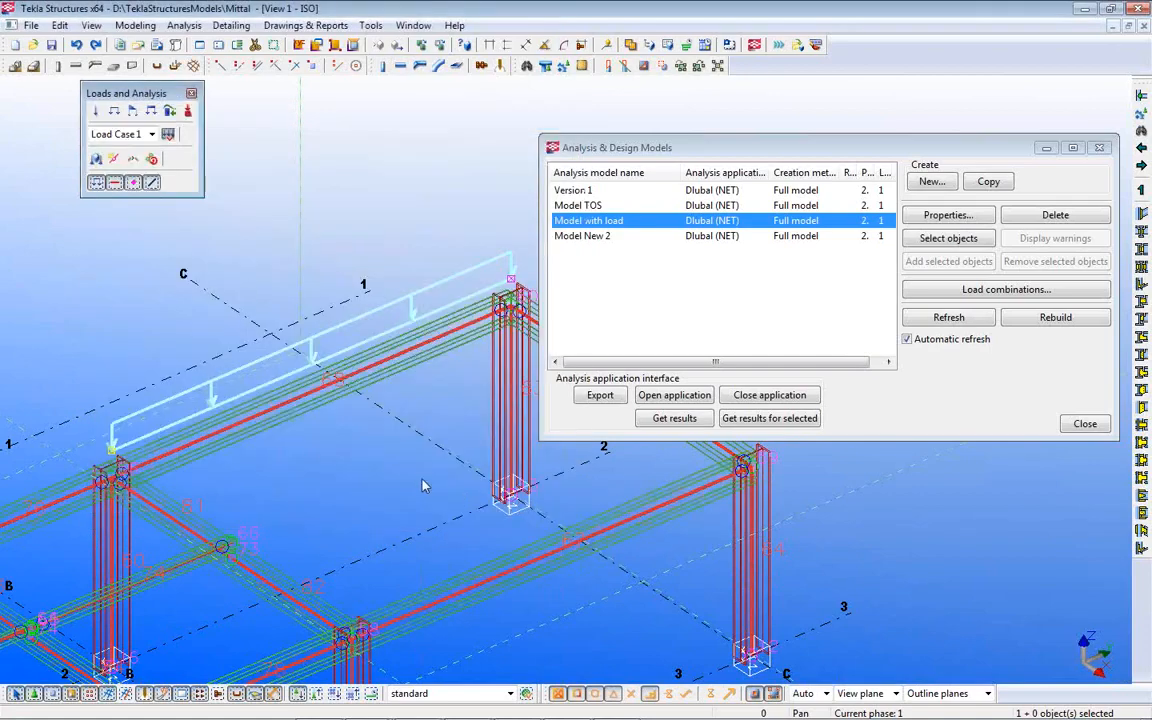
pyautogui.scroll(-4, 324, 432)
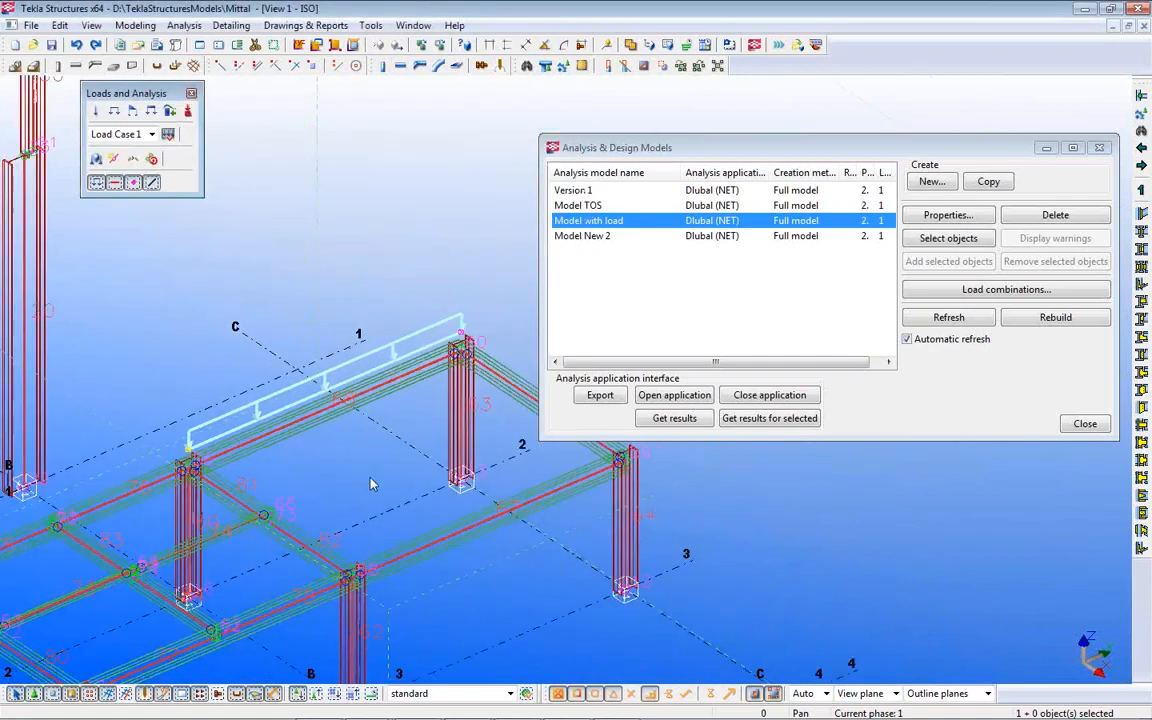
pyautogui.moveTo(391, 503); pyautogui.dragTo(430, 432, button='middle')
pyautogui.scroll(-3, 430, 432)
pyautogui.moveTo(328, 528); pyautogui.dragTo(423, 550, button='middle')
pyautogui.scroll(5, 330, 190)
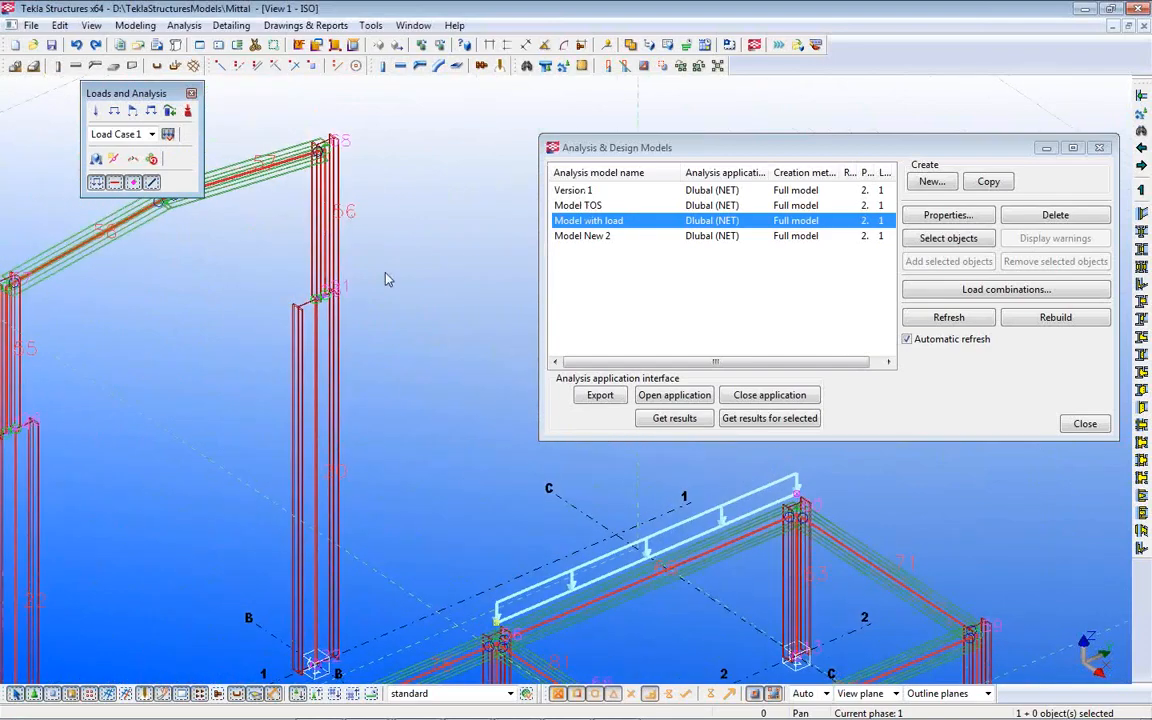
pyautogui.scroll(-5, 397, 433)
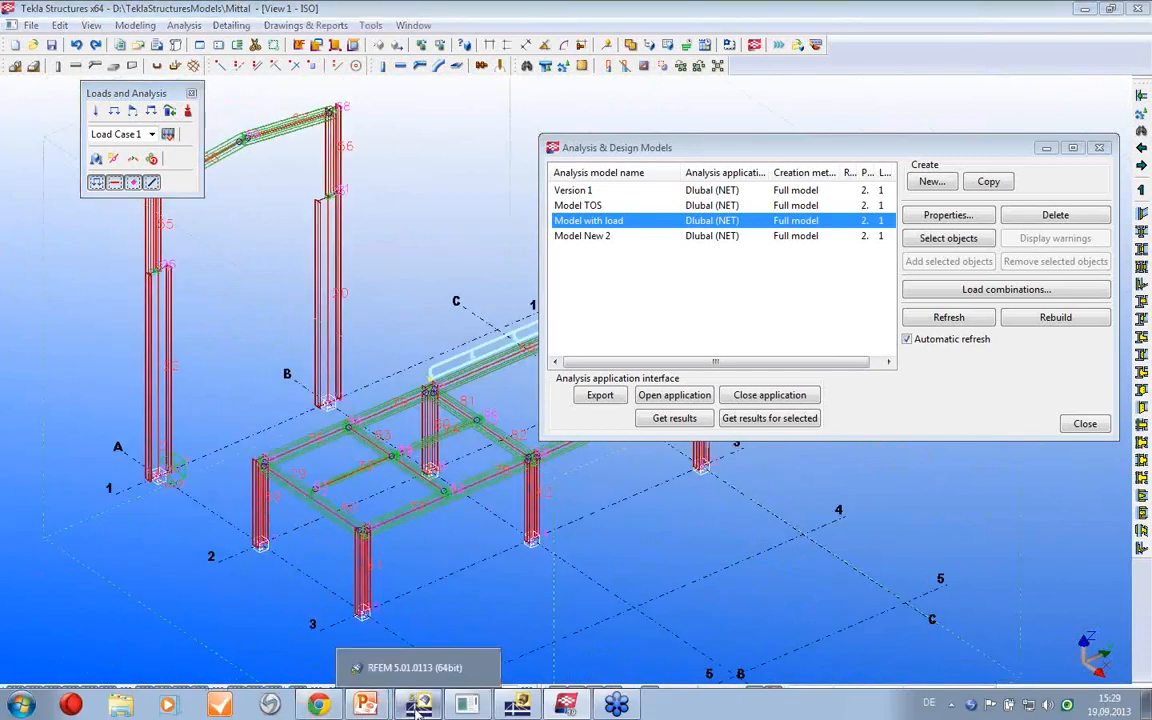
# Step: Switch to RFEM and start a direct import of the analytical model from Tekla Structures, including load cases and rigid links
pyautogui.click(368, 706)
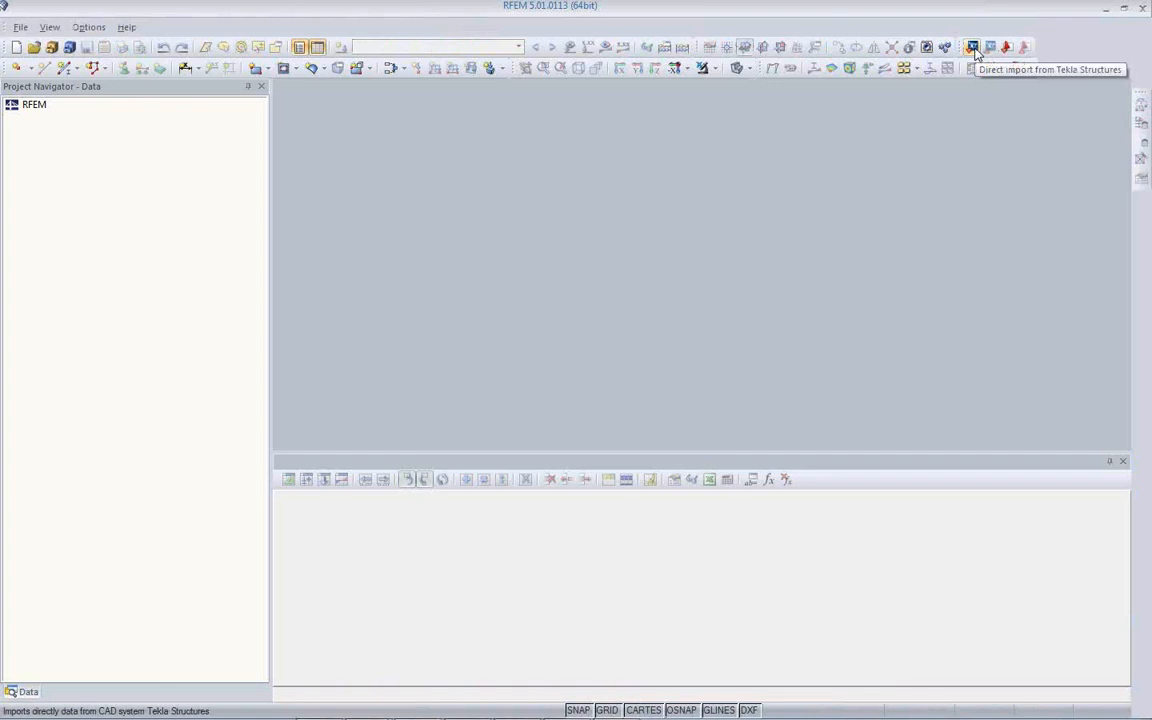
pyautogui.click(972, 47)
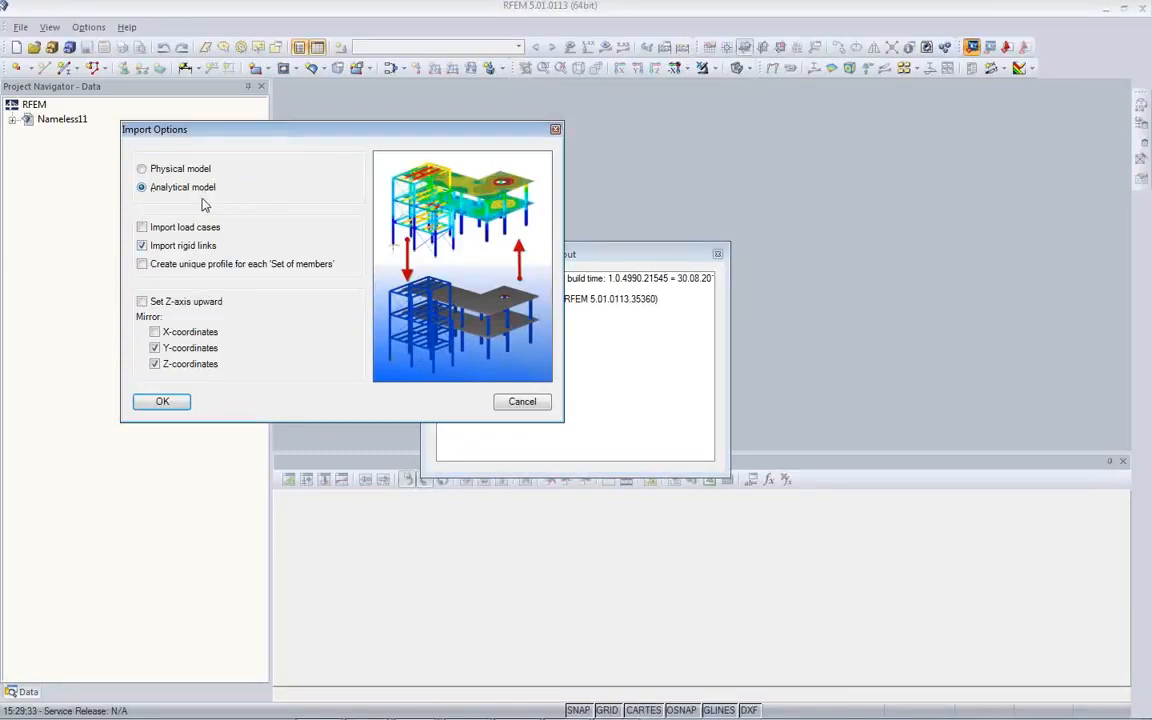
pyautogui.click(141, 227)
pyautogui.click(165, 401)
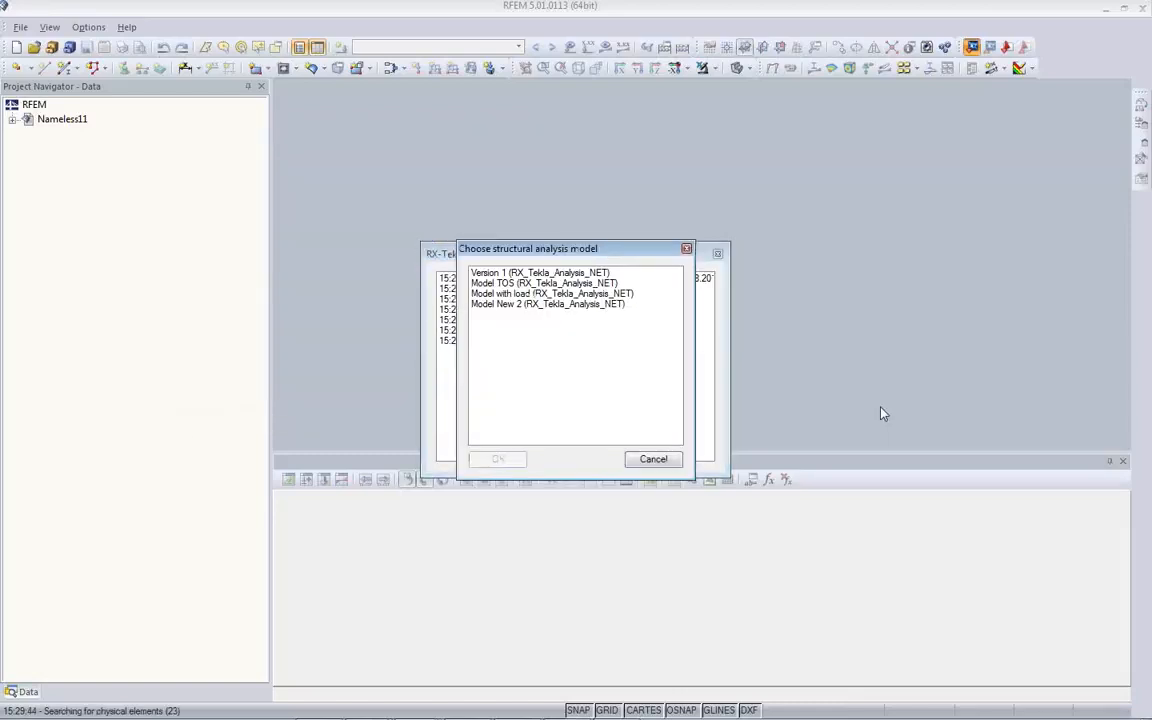
# Step: Compare the structural analysis models offered for import with the analysis model list in Tekla Structures
pyautogui.click(517, 305)
pyautogui.click(517, 294)
pyautogui.click(518, 283)
pyautogui.click(517, 273)
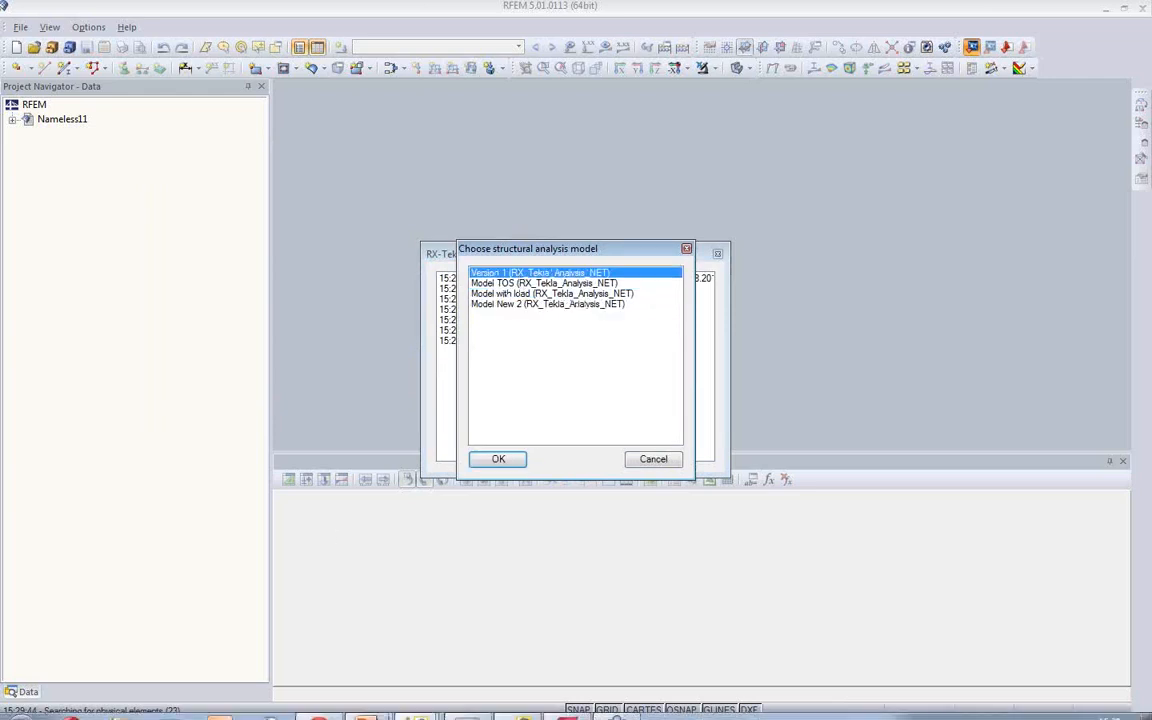
pyautogui.click(565, 704)
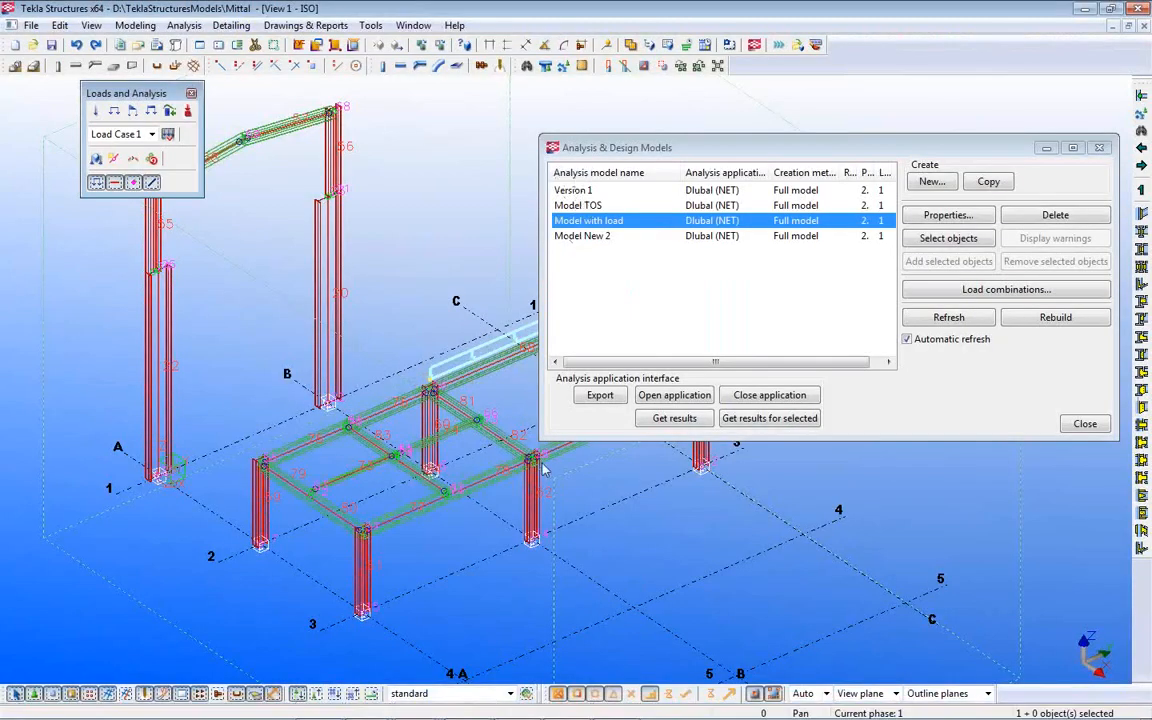
pyautogui.click(413, 700)
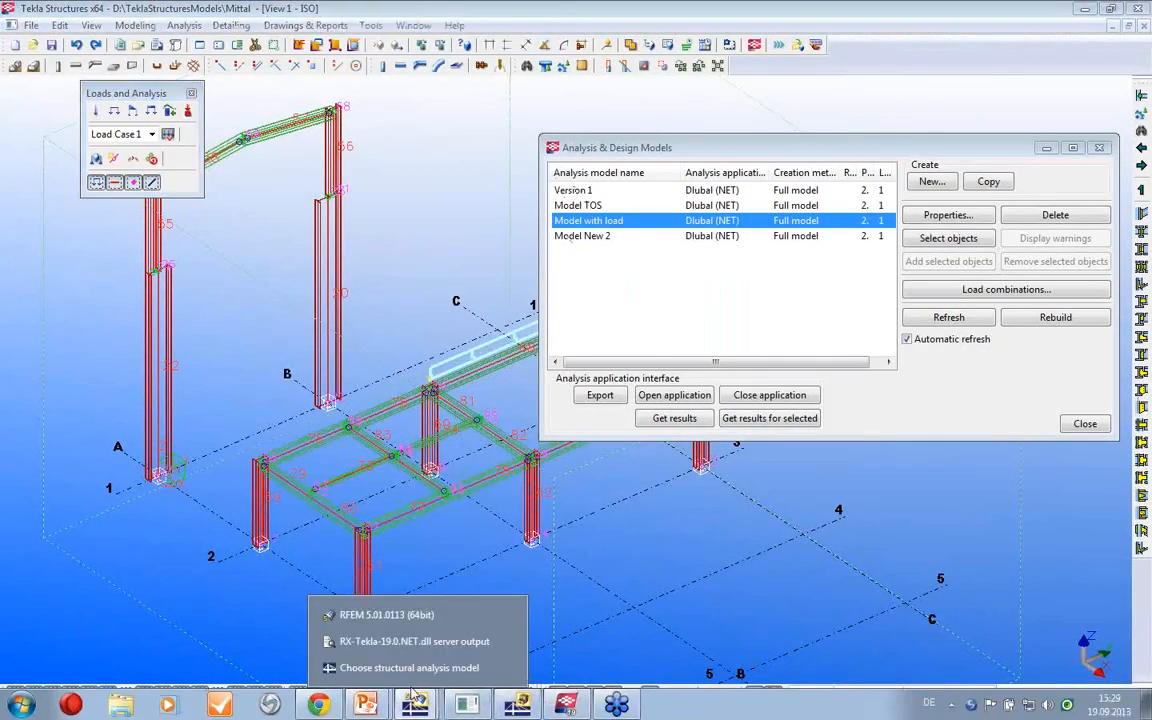
pyautogui.click(410, 642)
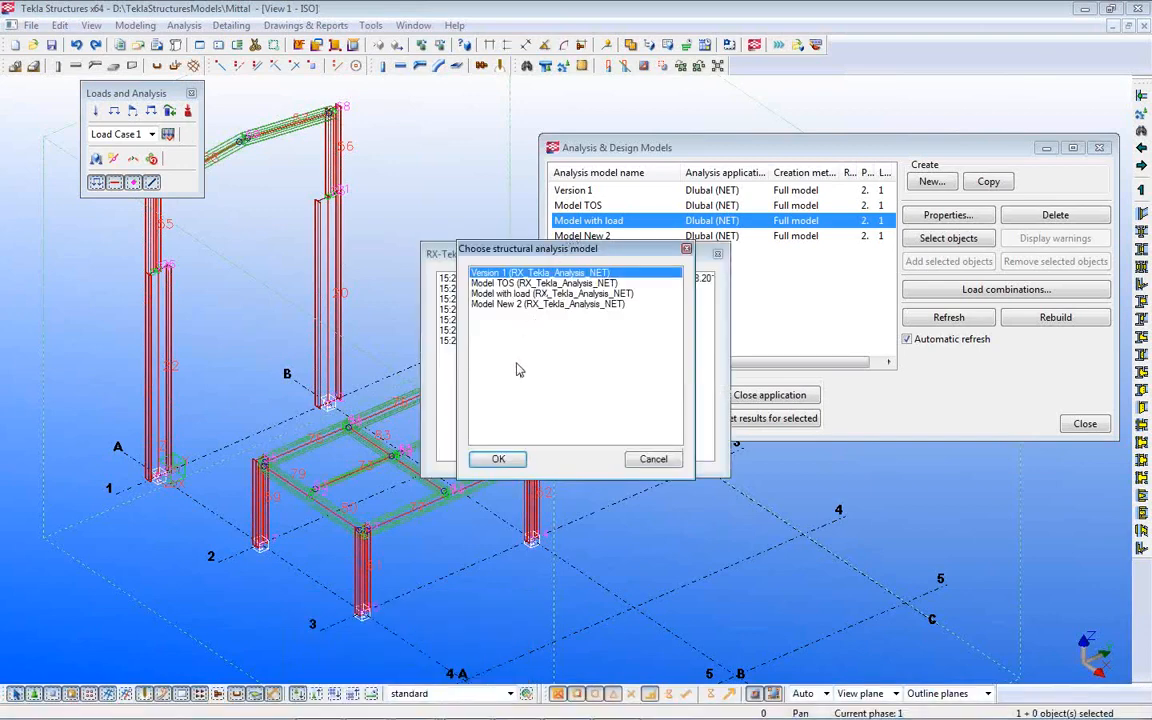
# Step: Import the structural analysis model Model with load and bring up the imported structure in RFEM
pyautogui.click(510, 295)
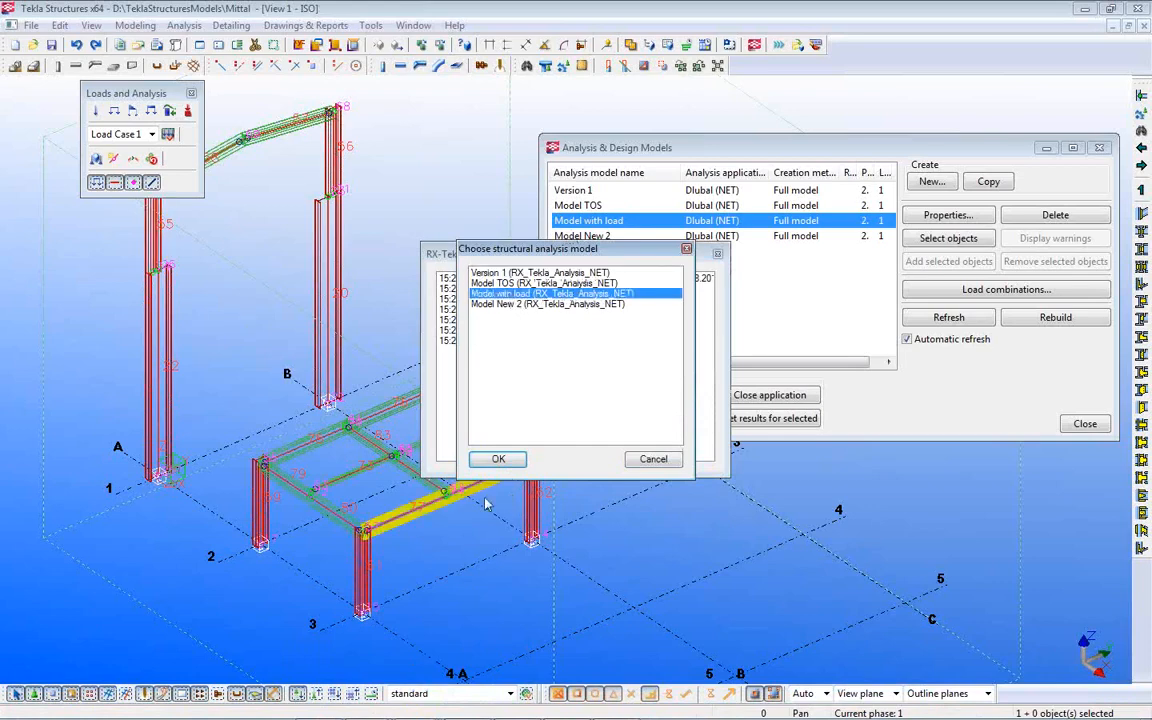
pyautogui.click(499, 459)
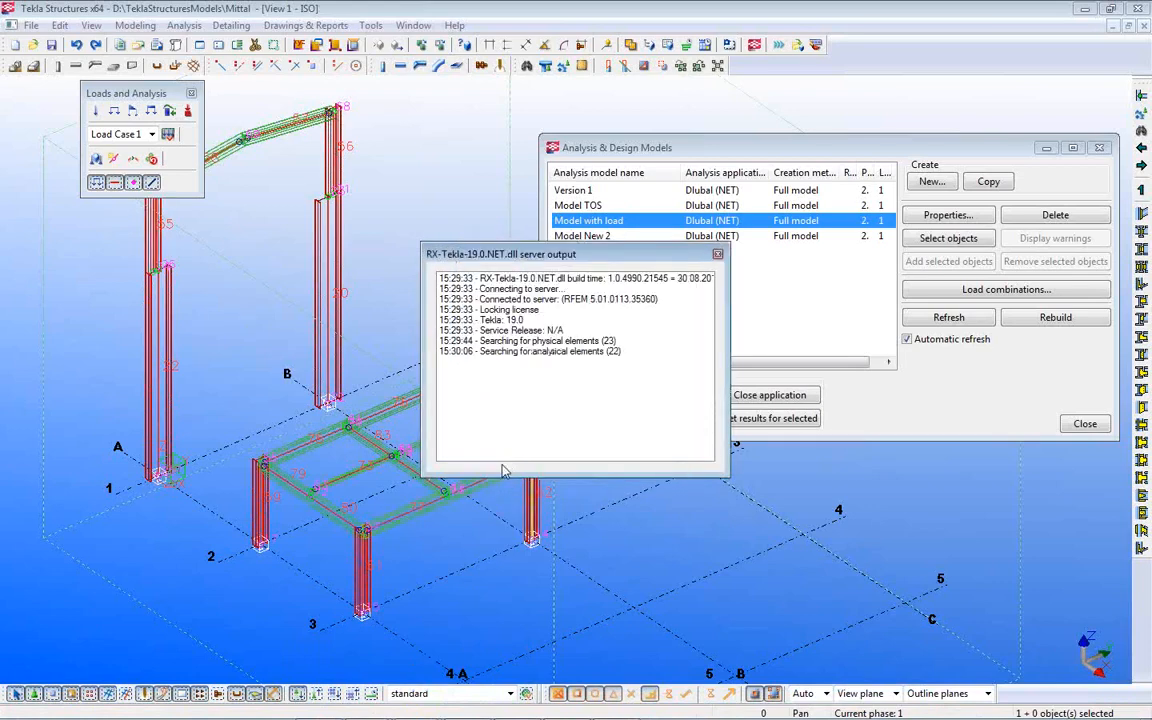
pyautogui.moveTo(443, 708)
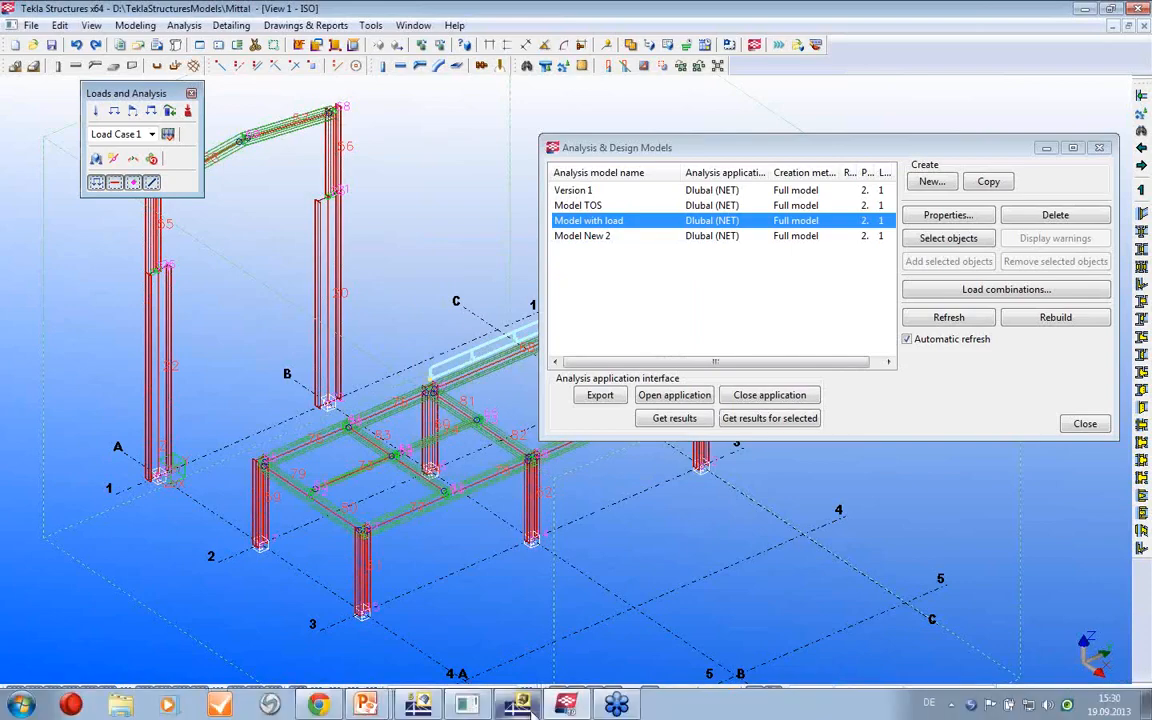
pyautogui.click(420, 706)
pyautogui.doubleClick(652, 193)
pyautogui.moveTo(641, 289); pyautogui.dragTo(590, 327, button='middle')
pyautogui.scroll(4, 617, 302)
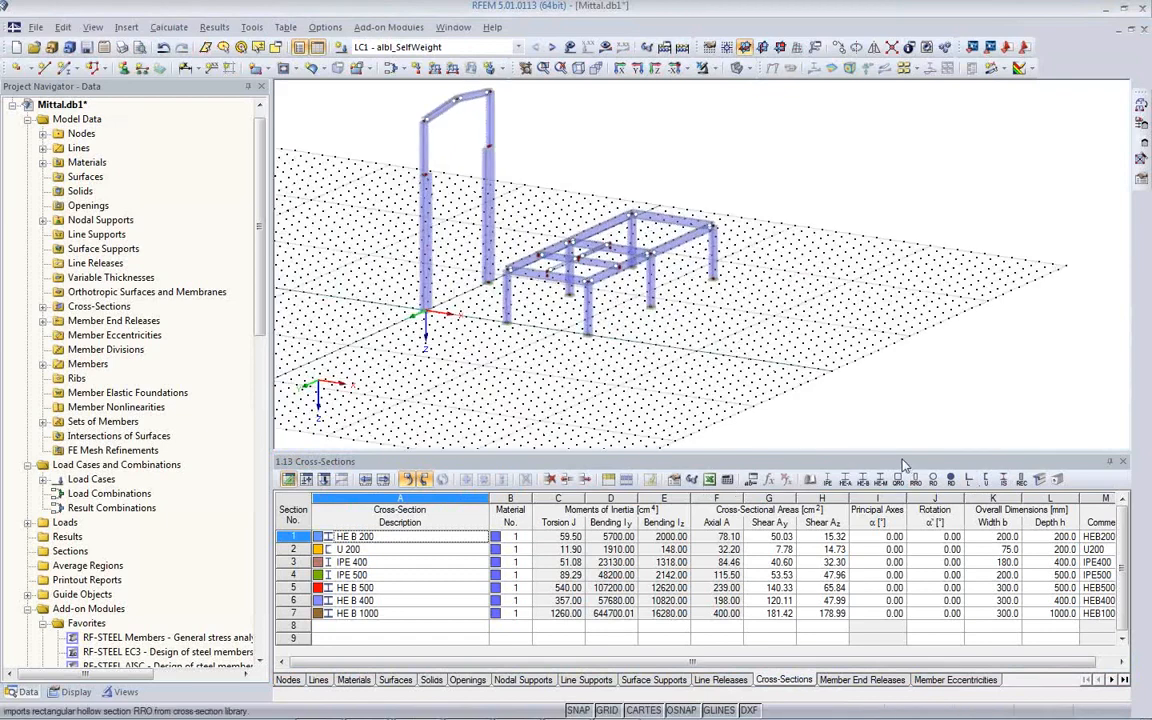
# Step: Enlarge the model view above the table and display the loads of LC2 - Load Case 1
pyautogui.moveTo(900, 451); pyautogui.dragTo(810, 572)
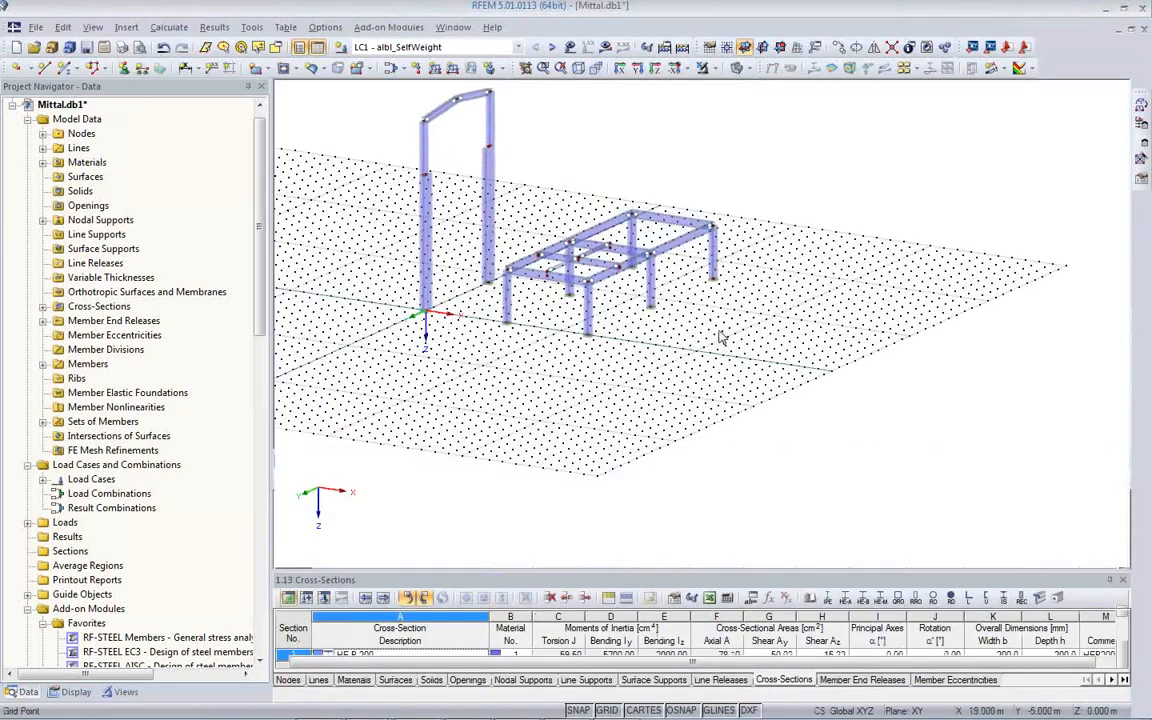
pyautogui.click(552, 48)
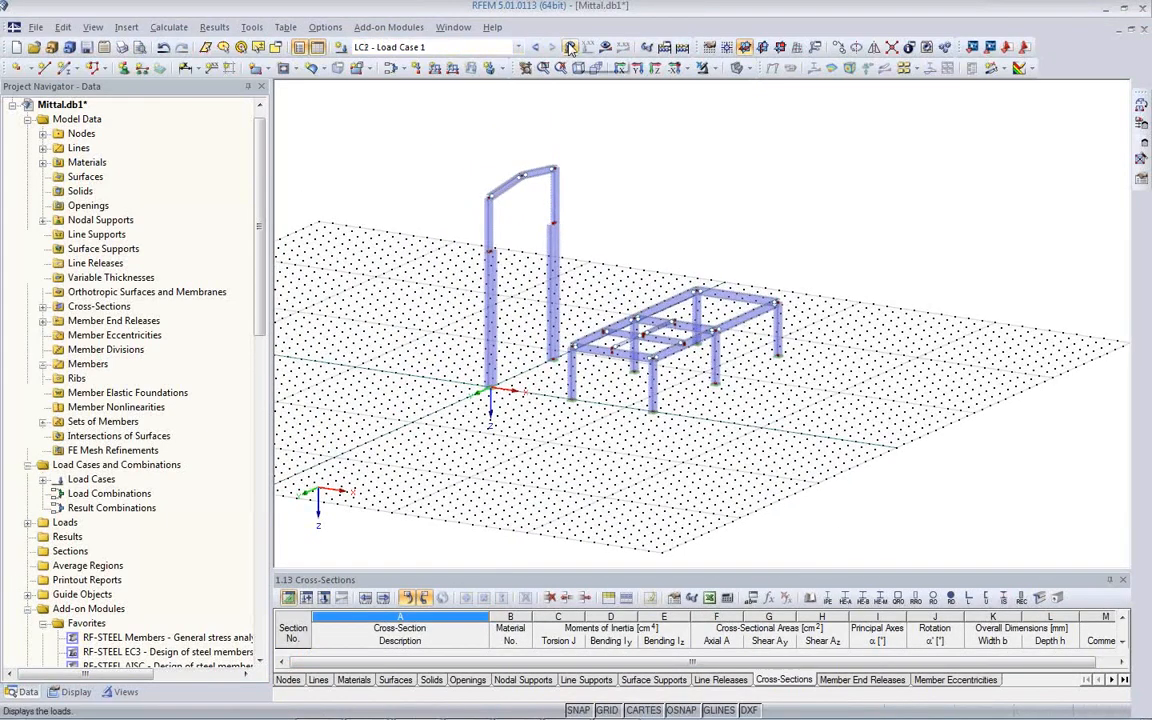
pyautogui.click(571, 47)
pyautogui.scroll(5, 731, 420)
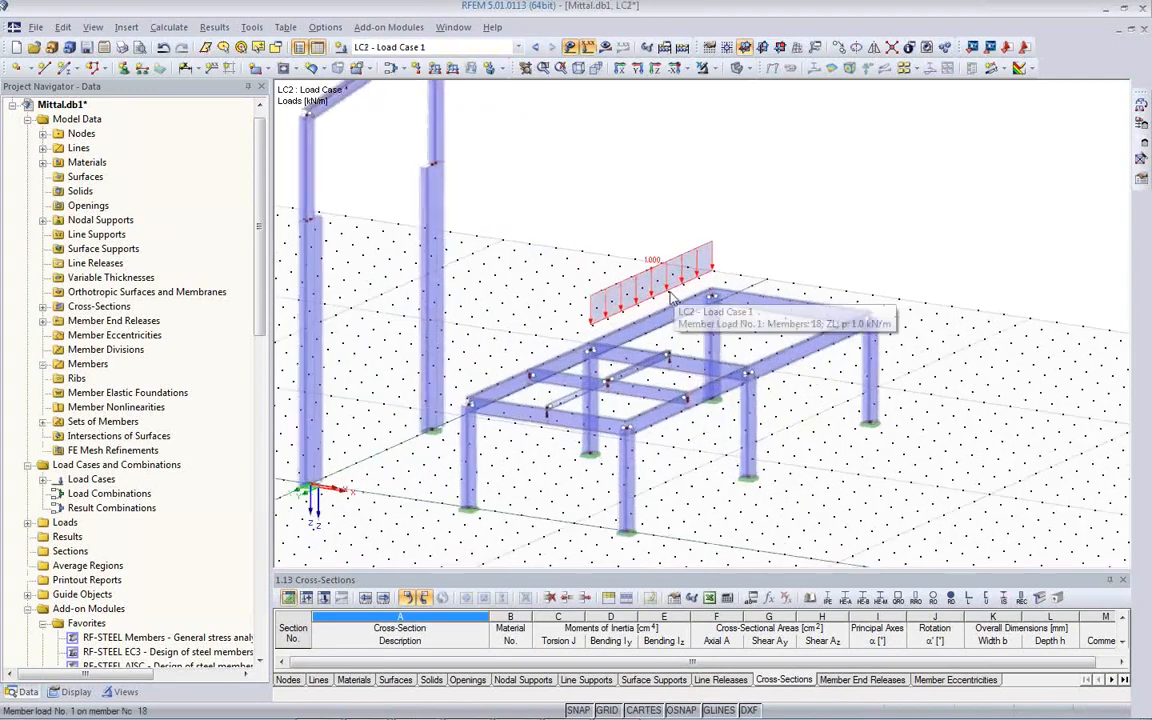
# Step: Switch the model to wireframe display and check the member type of the short vertical link between the crossing floor beams
pyautogui.click(737, 68)
pyautogui.scroll(3, 573, 410)
pyautogui.scroll(5, 573, 410)
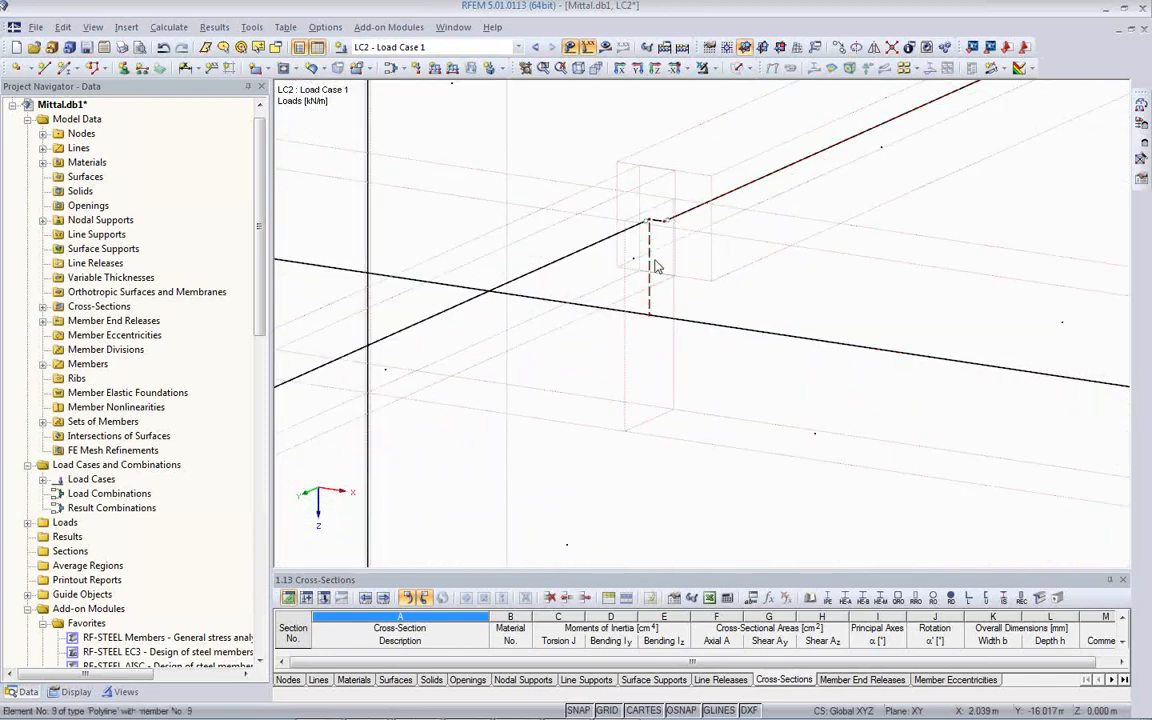
pyautogui.doubleClick(651, 282)
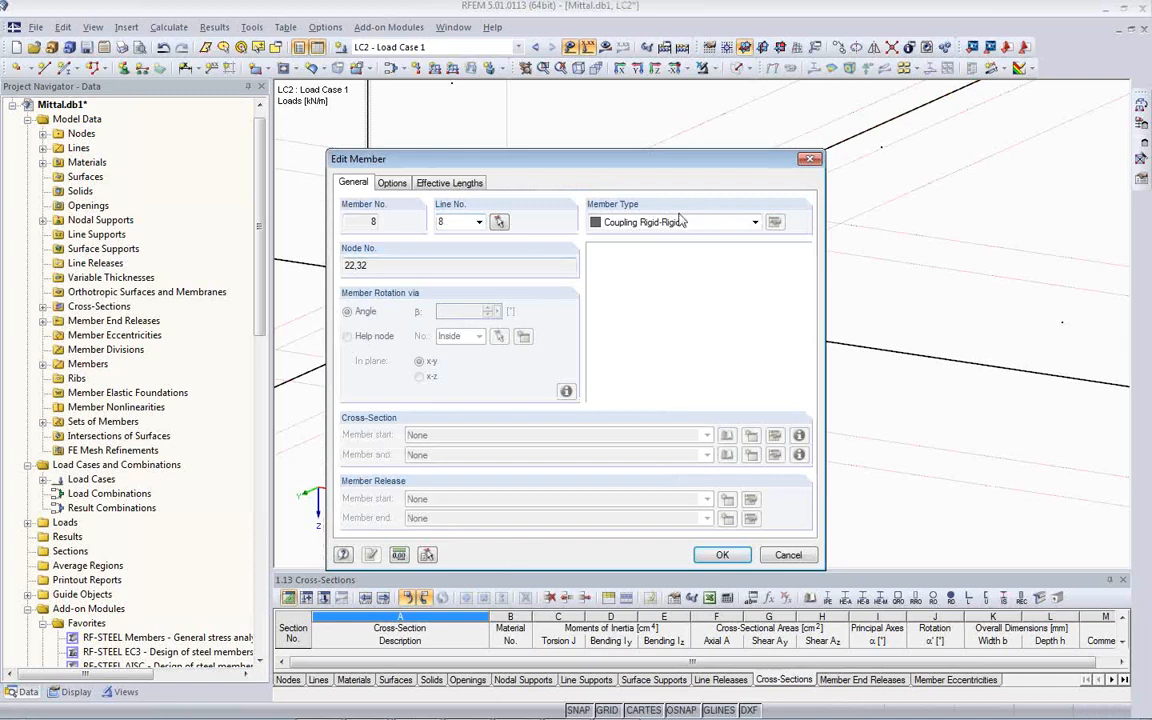
pyautogui.click(812, 555)
pyautogui.scroll(-5, 599, 404)
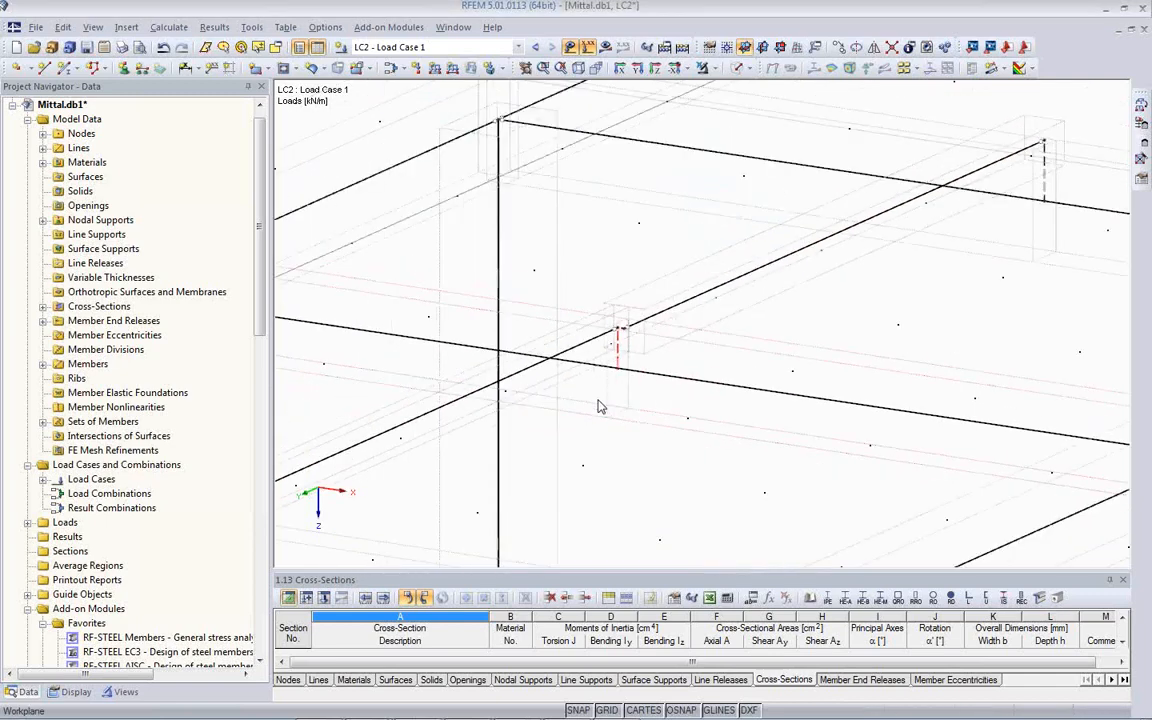
# Step: Check the nodal support type at node 5 and examine the offset link at the step in the tall frame's column
pyautogui.scroll(-3, 555, 407)
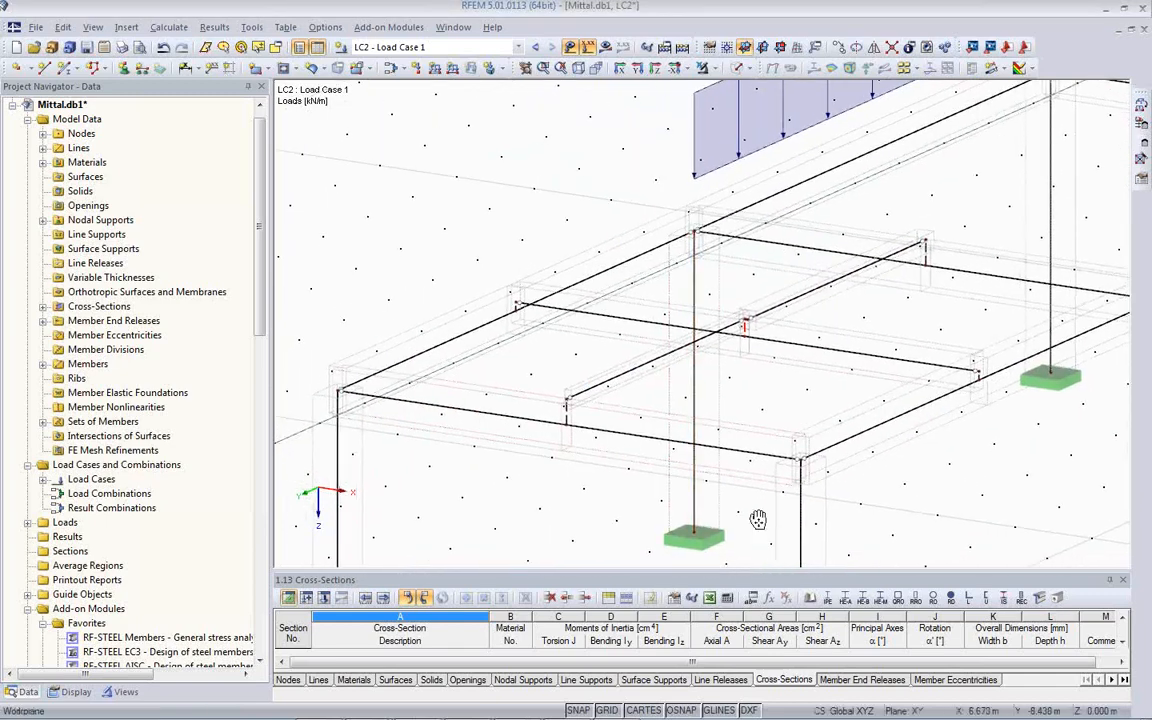
pyautogui.scroll(5, 756, 517)
pyautogui.doubleClick(652, 456)
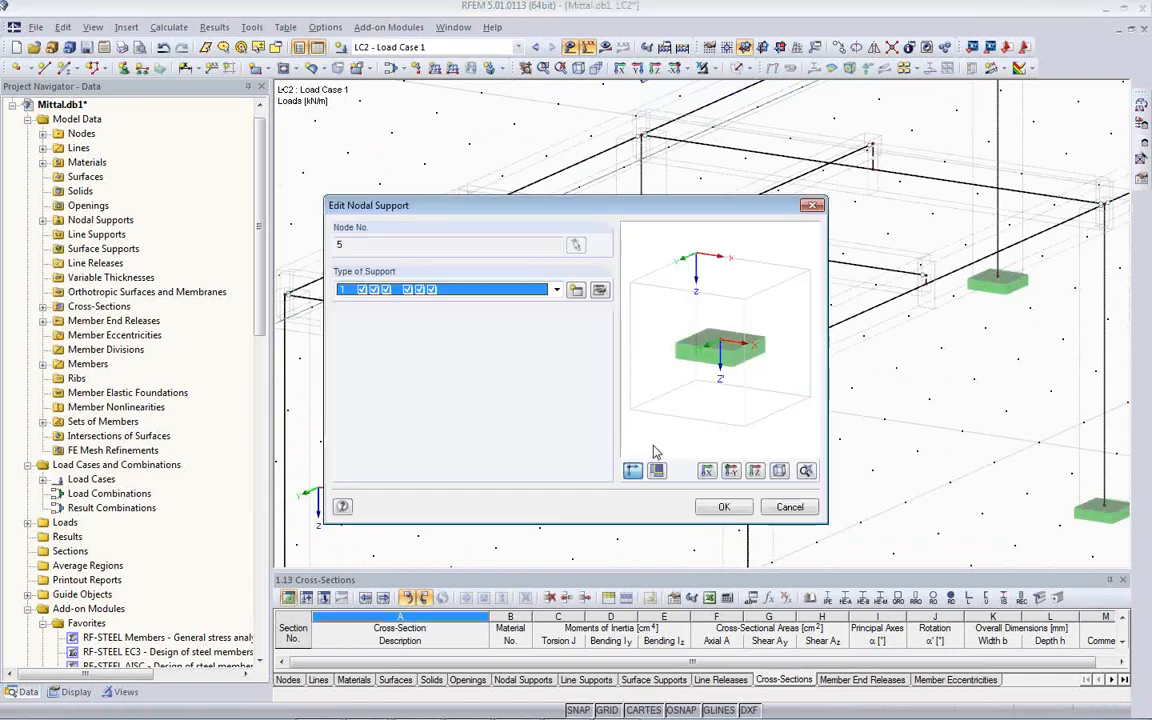
pyautogui.click(790, 508)
pyautogui.scroll(-3, 690, 505)
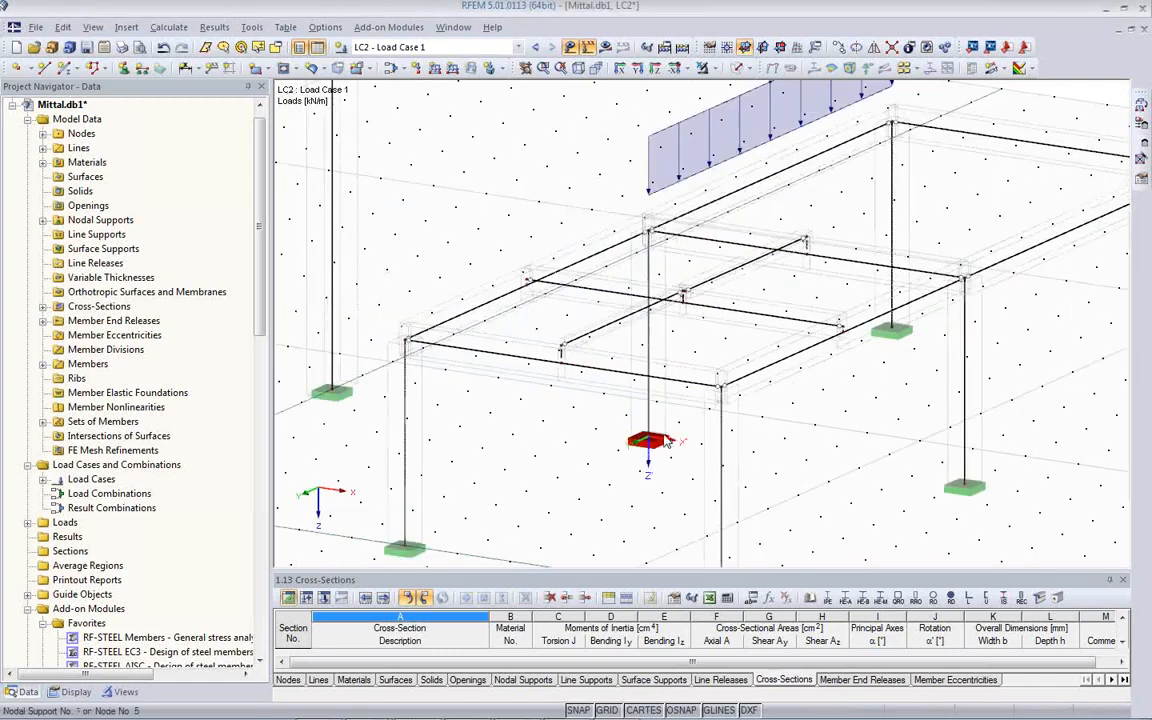
pyautogui.scroll(6, 575, 503)
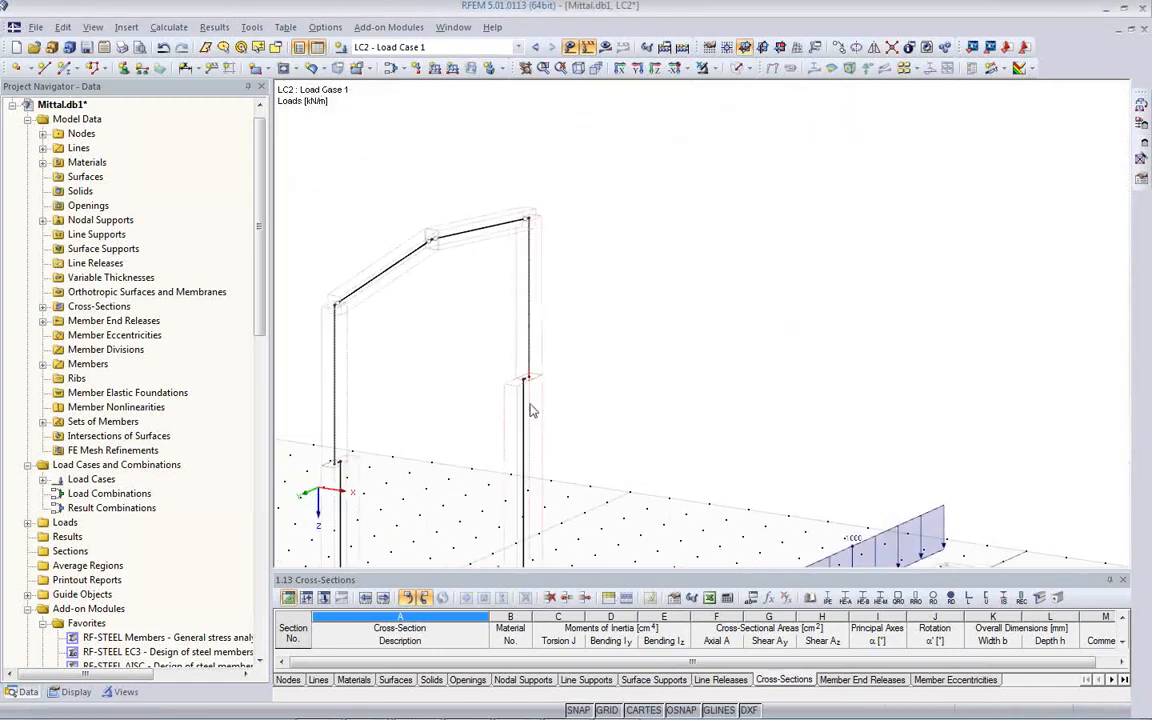
pyautogui.scroll(4, 524, 370)
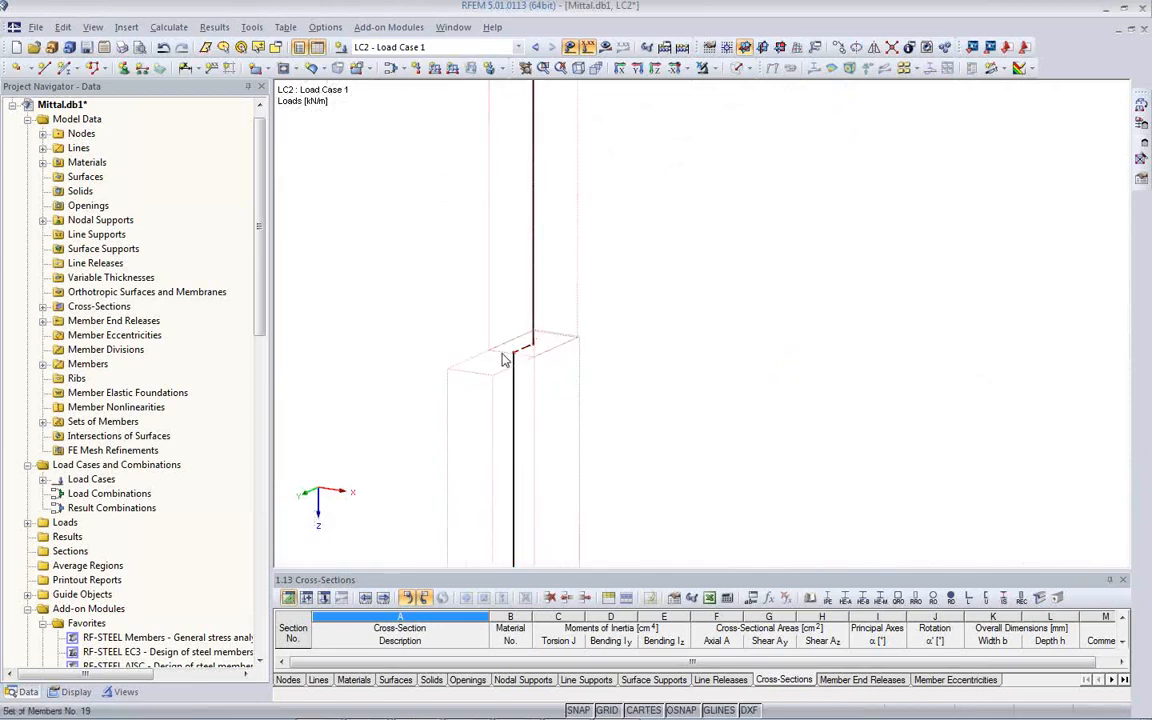
pyautogui.scroll(-8, 530, 345)
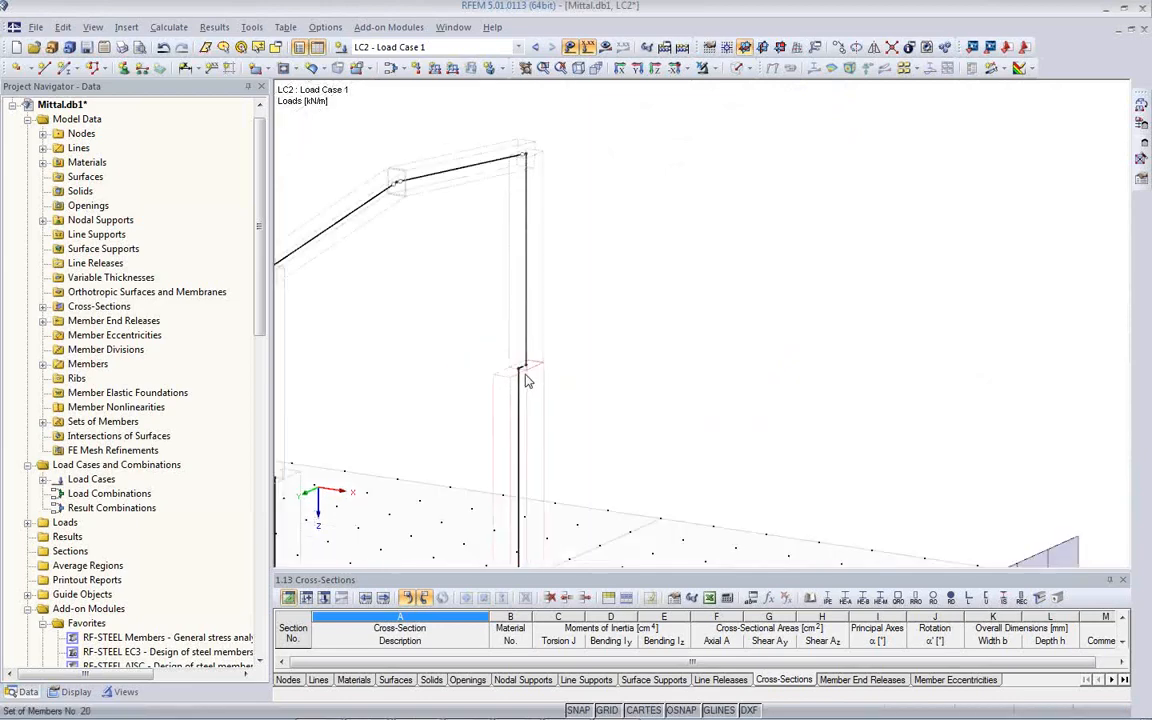
pyautogui.moveTo(580, 455); pyautogui.dragTo(545, 265, button='middle')
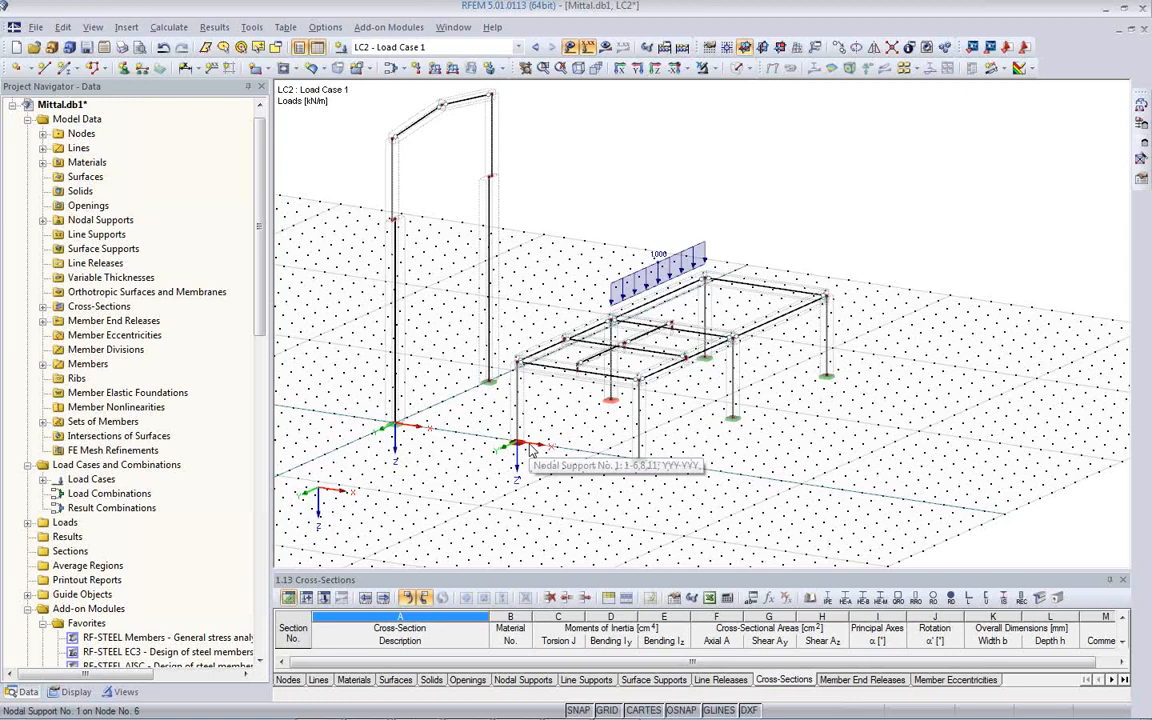
# Step: Switch back to Tekla Structures and close the Analysis & Design Models dialog
pyautogui.moveTo(486, 708)
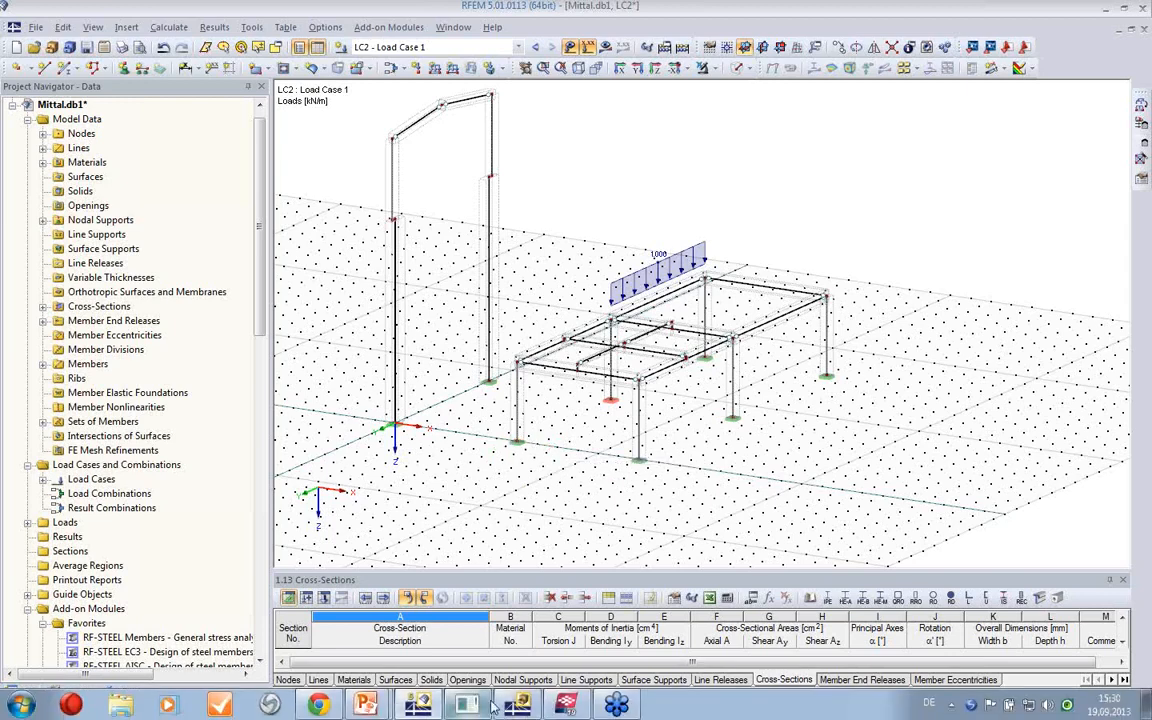
pyautogui.click(566, 706)
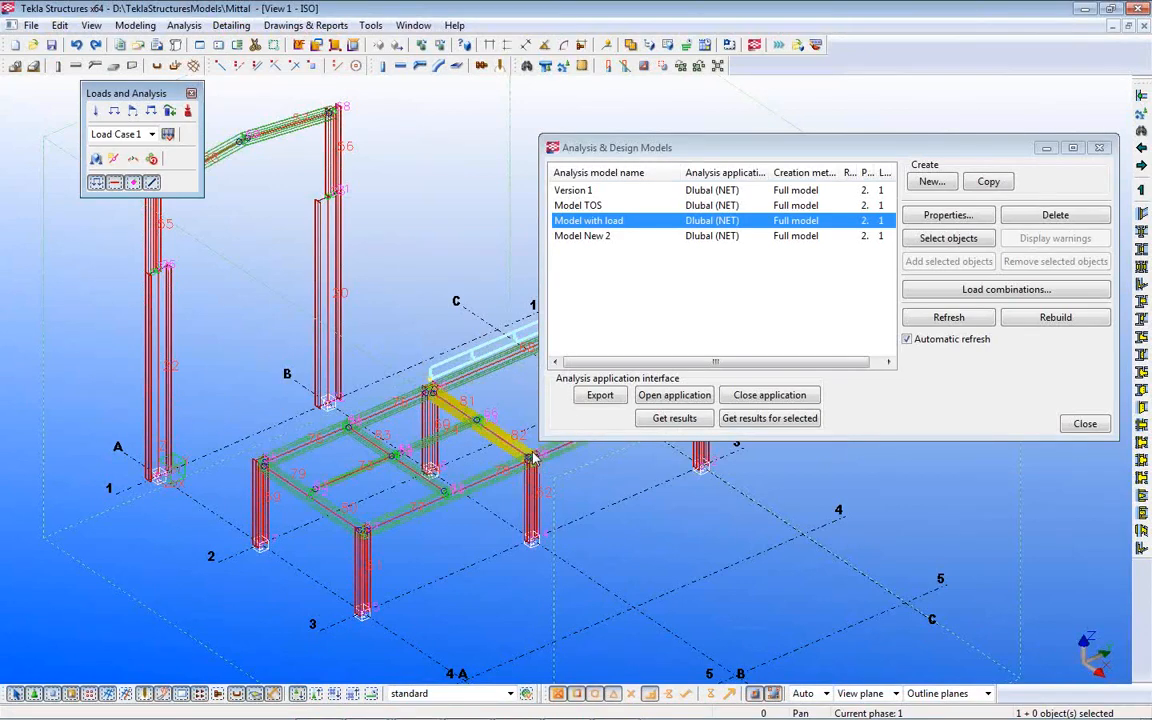
pyautogui.click(1085, 424)
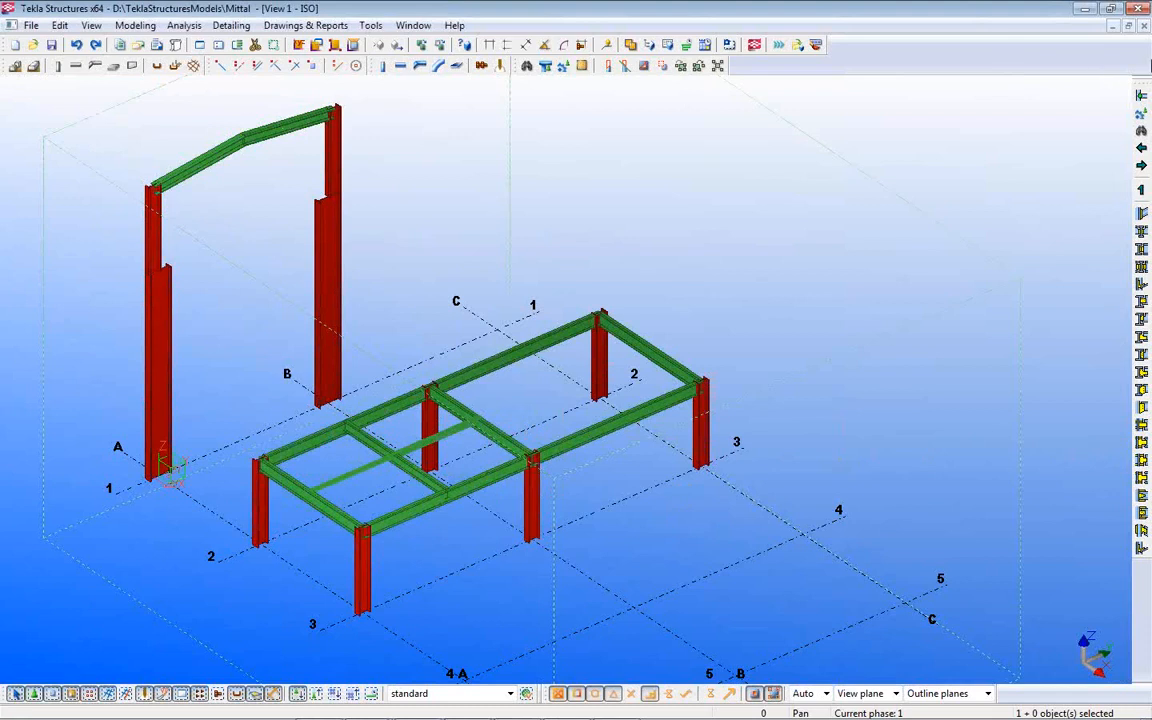
# Step: Open the model RFEM_TEKLA_START_EN without saving the changes to the current model
pyautogui.click(34, 47)
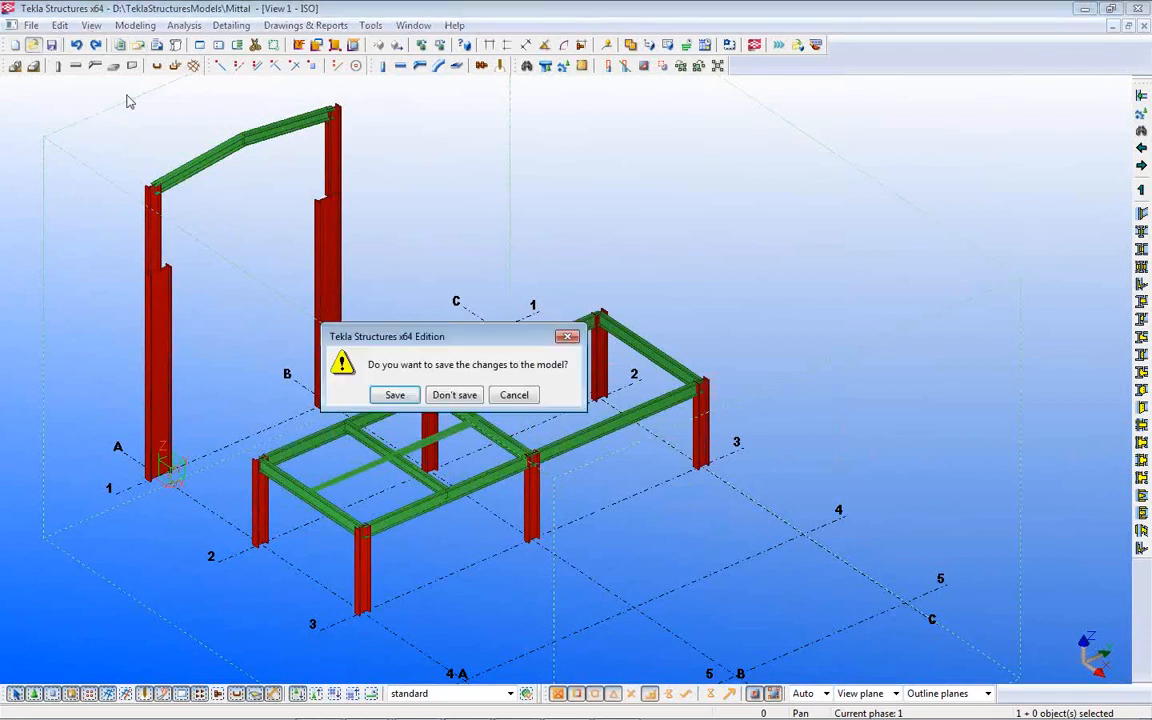
pyautogui.click(453, 396)
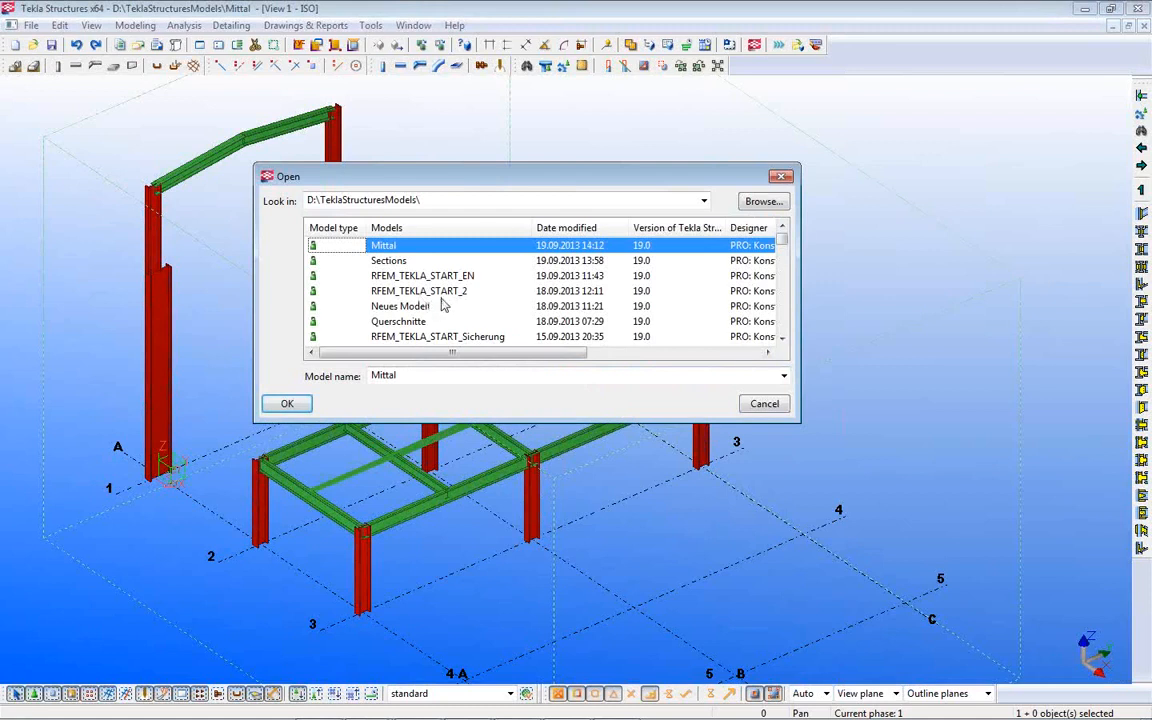
pyautogui.click(447, 280)
pyautogui.click(280, 403)
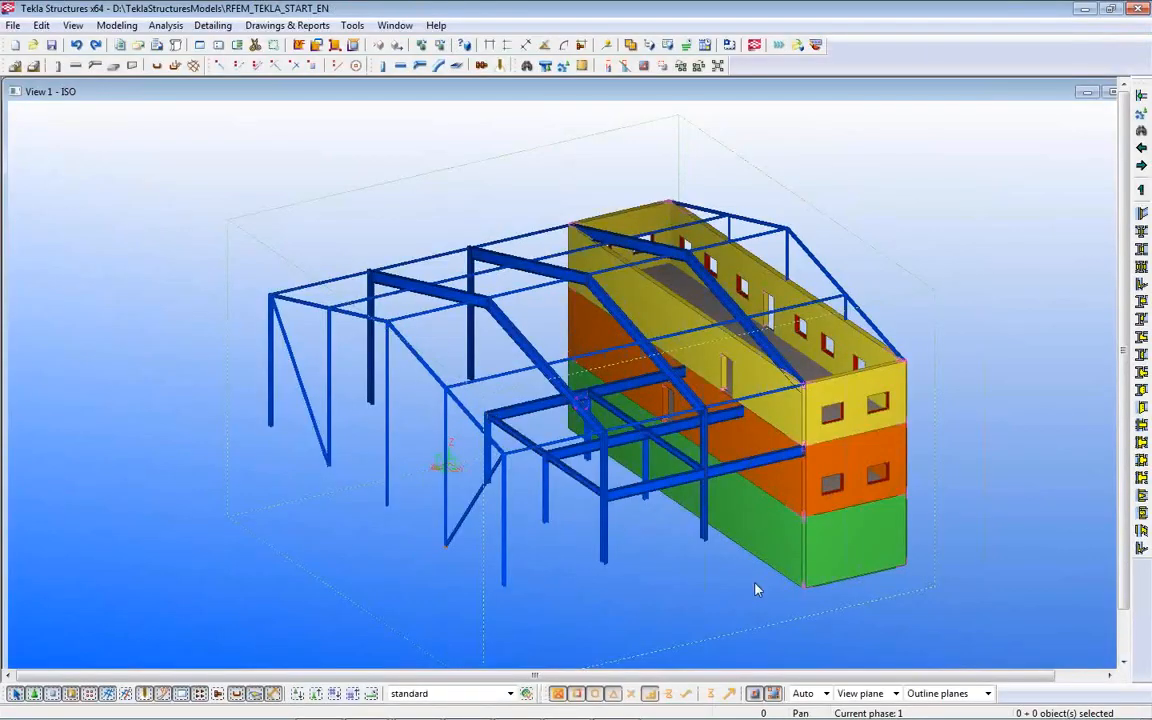
# Step: Show the parts of the steel hall and concrete building as transparent
pyautogui.moveTo(746, 572); pyautogui.dragTo(702, 545, button='middle')
pyautogui.moveTo(948, 322); pyautogui.dragTo(922, 280, button='middle')
pyautogui.keyDown('ctrl'); pyautogui.moveTo(518, 568); pyautogui.dragTo(561, 565, button='middle'); pyautogui.keyUp('ctrl')
pyautogui.hotkey('ctrl', '2')
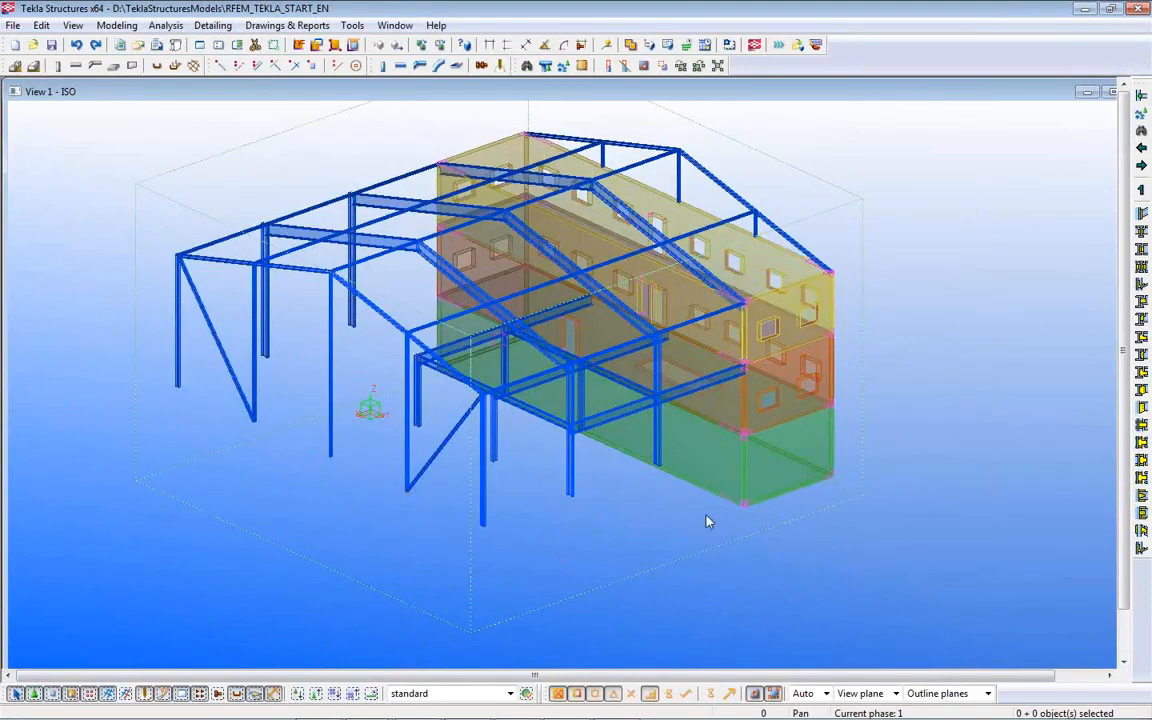
# Step: Examine the steel frames, the floor beams' connection to the concrete building, and the slab with its opening from several angles
pyautogui.scroll(1, 547, 305)
pyautogui.scroll(2, 470, 292)
pyautogui.scroll(2, 239, 386)
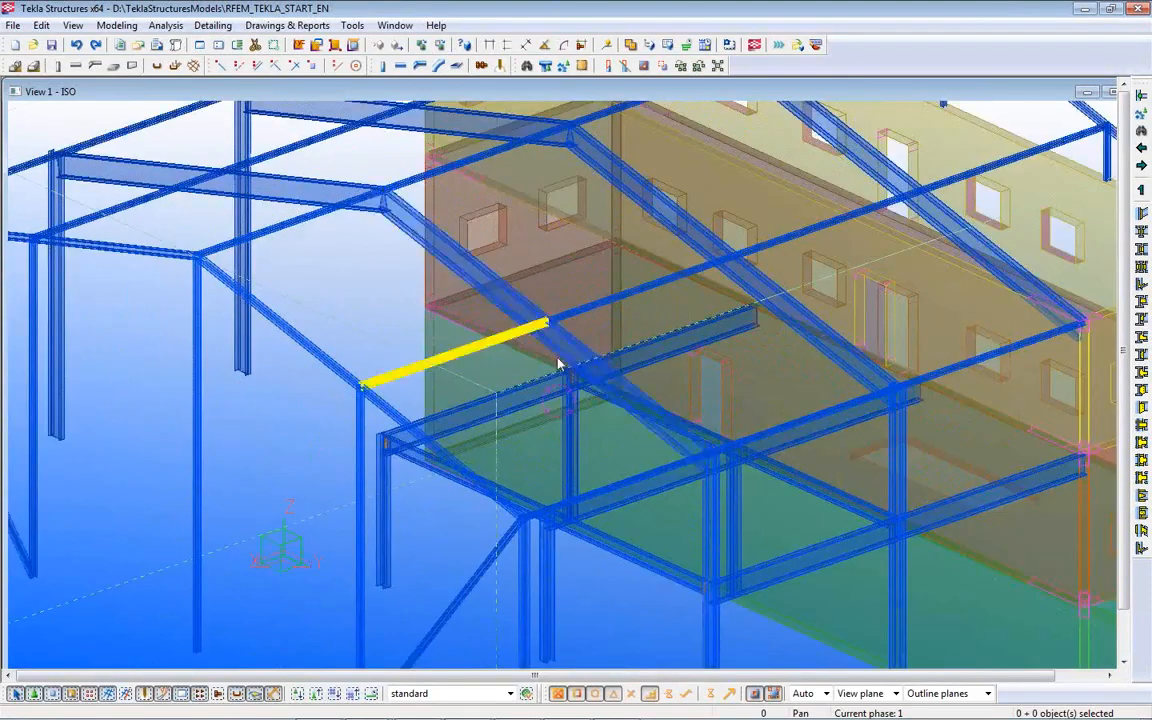
pyautogui.scroll(-3, 836, 327)
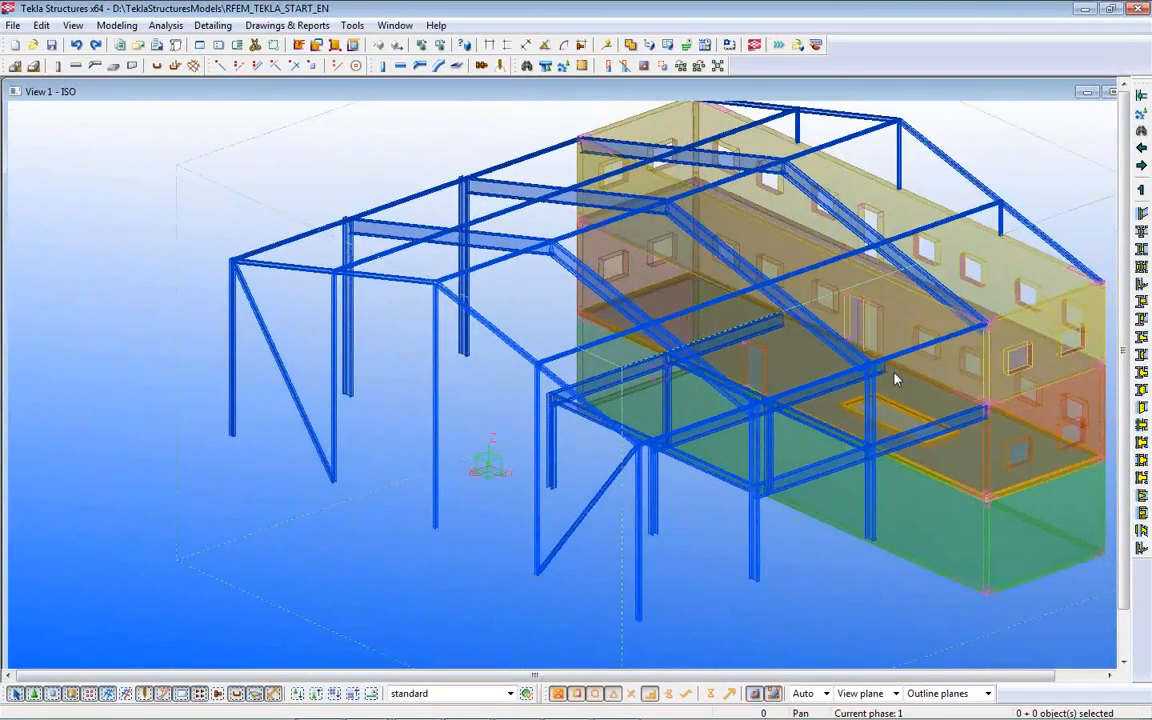
pyautogui.keyDown('ctrl'); pyautogui.moveTo(833, 378); pyautogui.dragTo(560, 390, button='middle'); pyautogui.keyUp('ctrl')
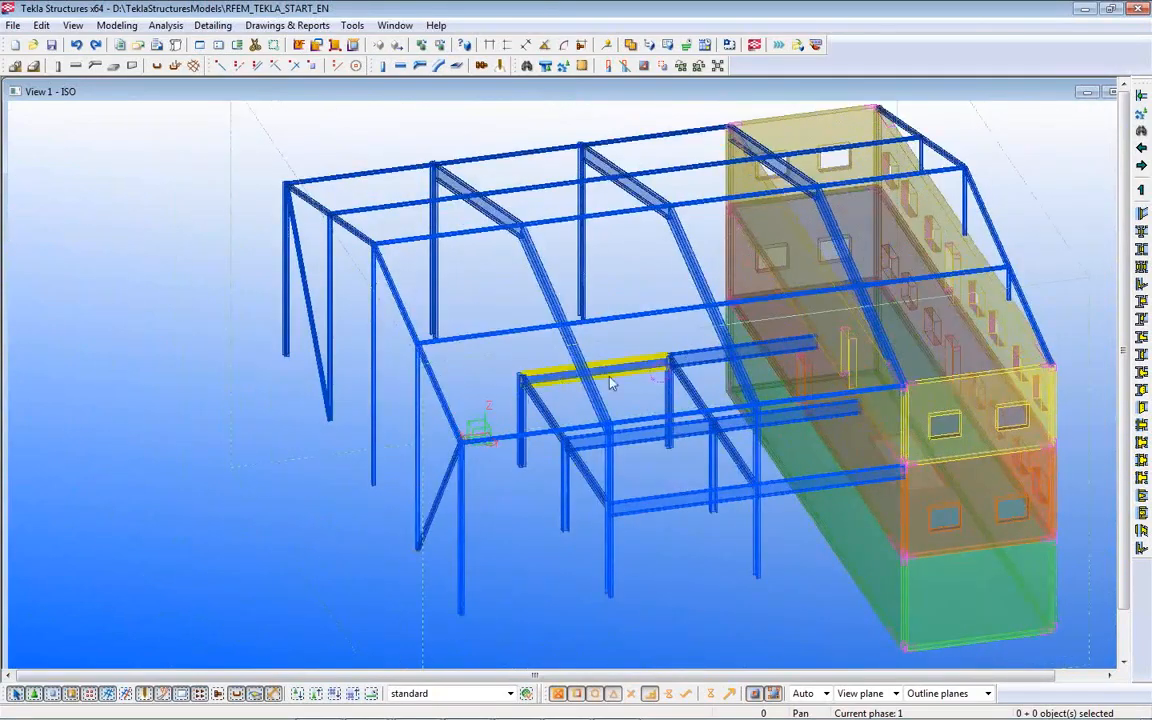
pyautogui.keyDown('ctrl'); pyautogui.moveTo(770, 424); pyautogui.dragTo(779, 536, button='middle'); pyautogui.keyUp('ctrl')
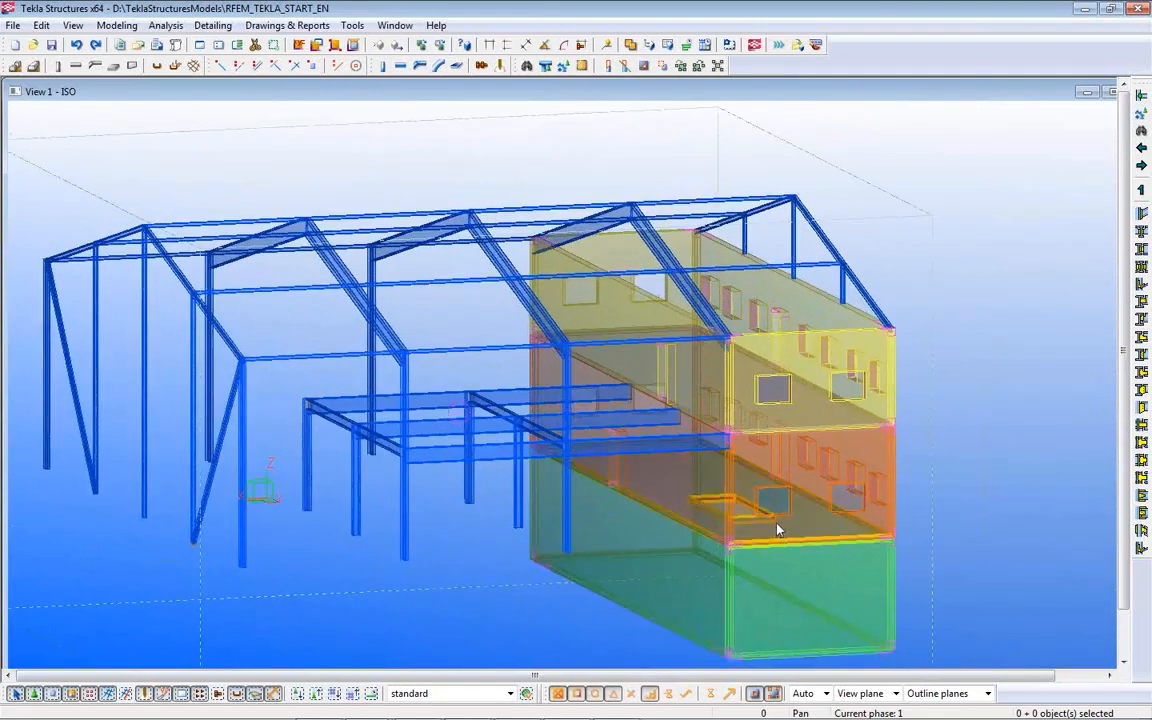
pyautogui.scroll(2, 777, 529)
pyautogui.scroll(1, 777, 529)
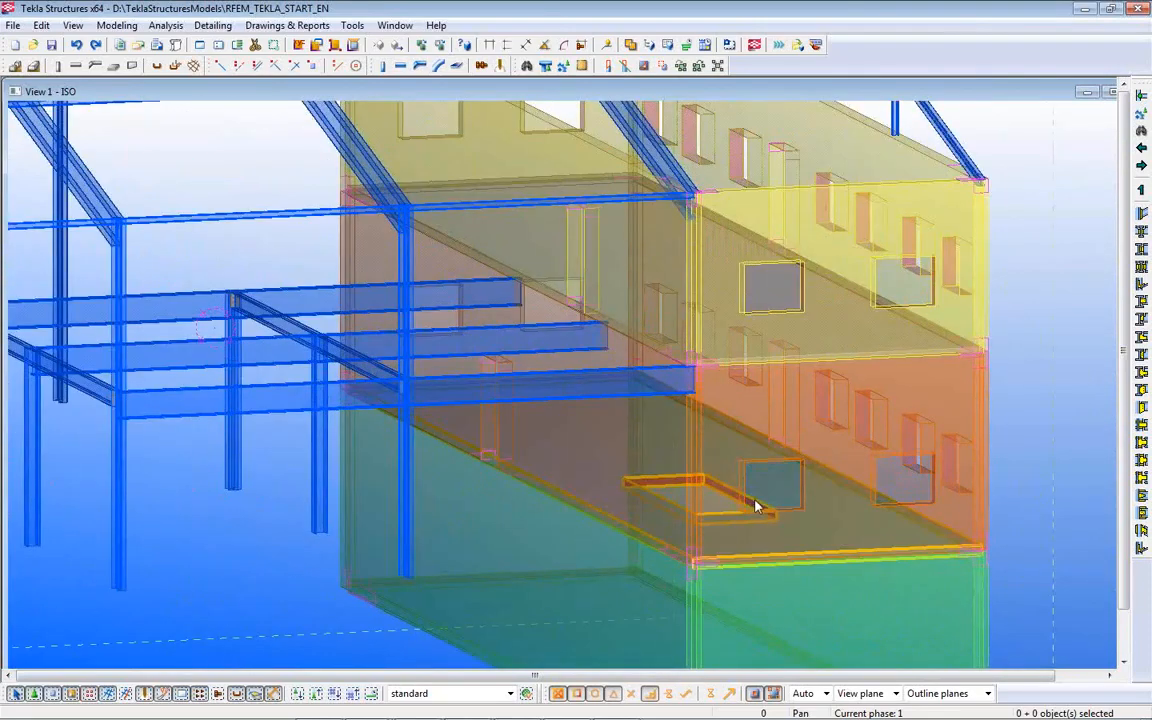
pyautogui.keyDown('ctrl'); pyautogui.moveTo(757, 344); pyautogui.dragTo(756, 444, button='middle'); pyautogui.keyUp('ctrl')
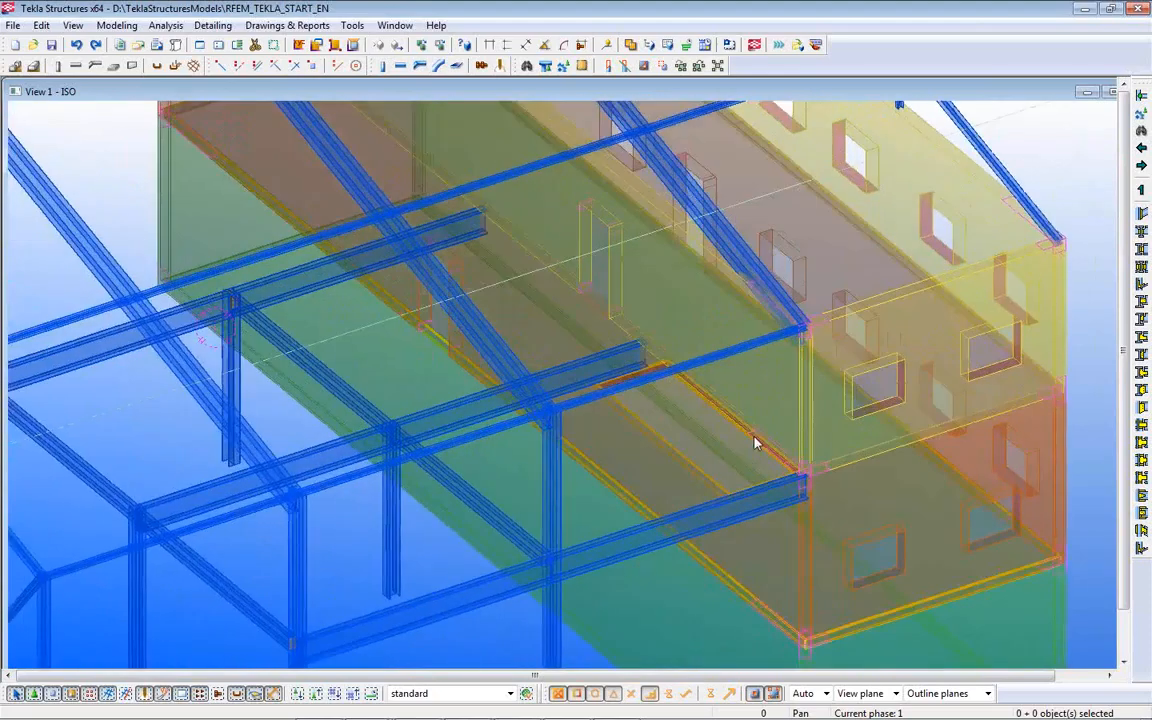
pyautogui.scroll(-6, 756, 444)
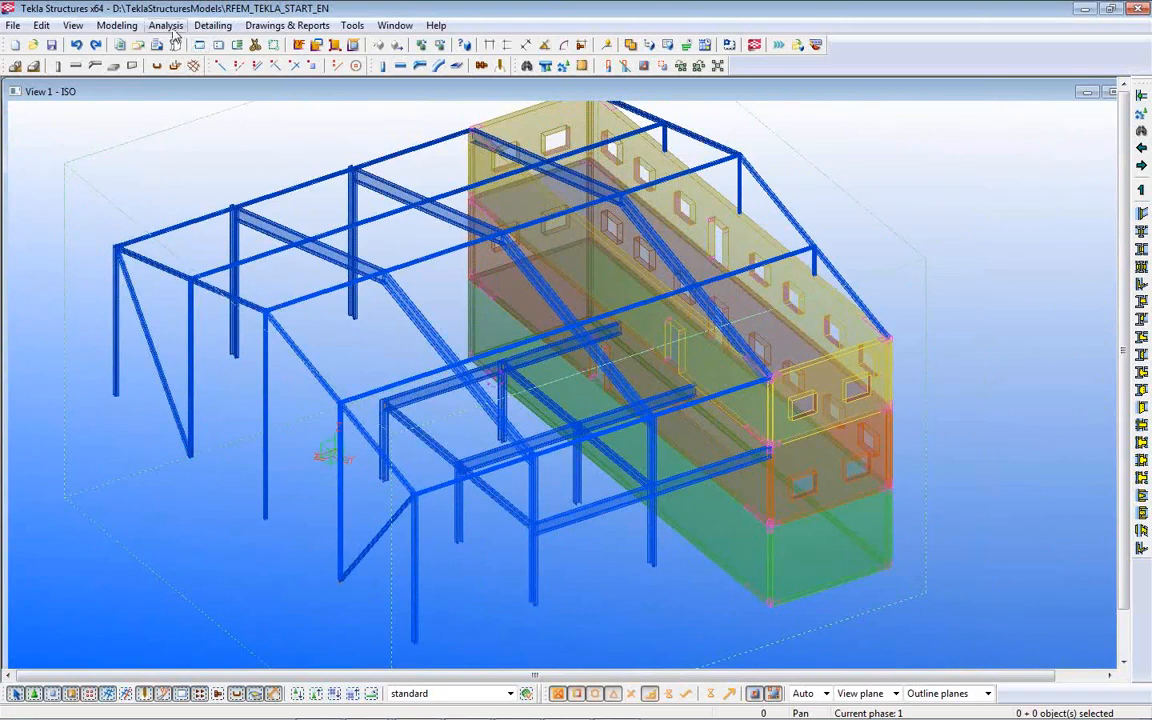
# Step: Open the Analysis & Design Models list and display the Concrete Part analysis model
pyautogui.click(166, 25)
pyautogui.click(189, 67)
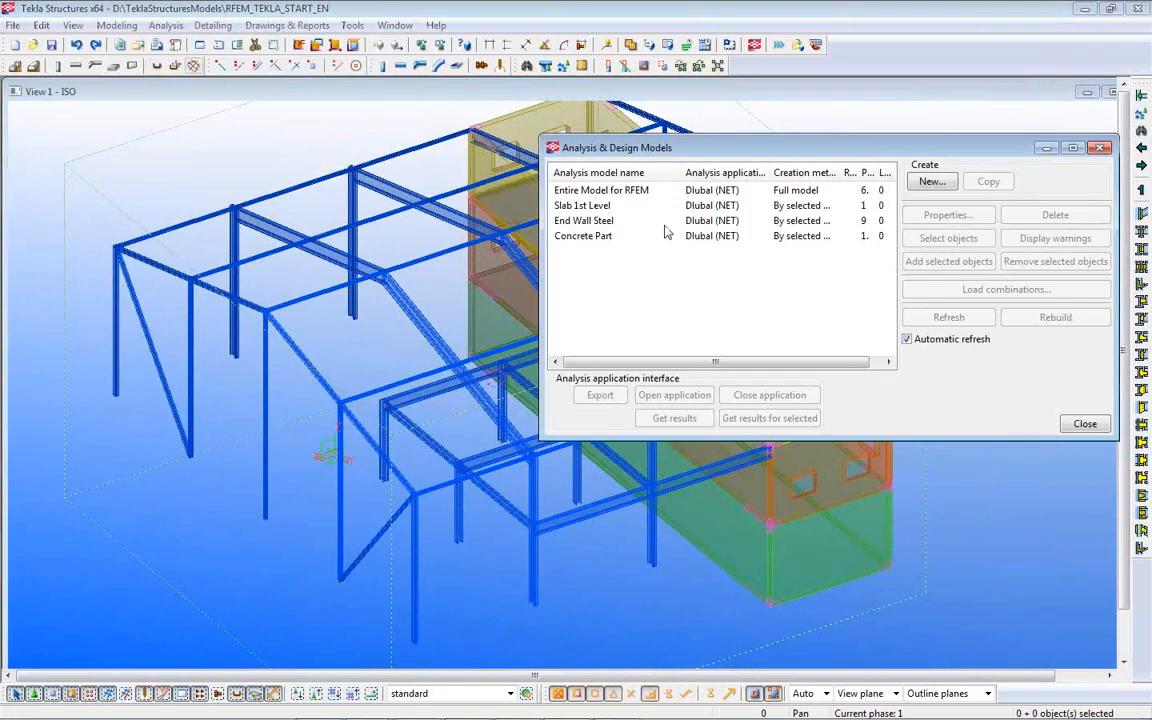
pyautogui.moveTo(738, 151); pyautogui.dragTo(818, 386)
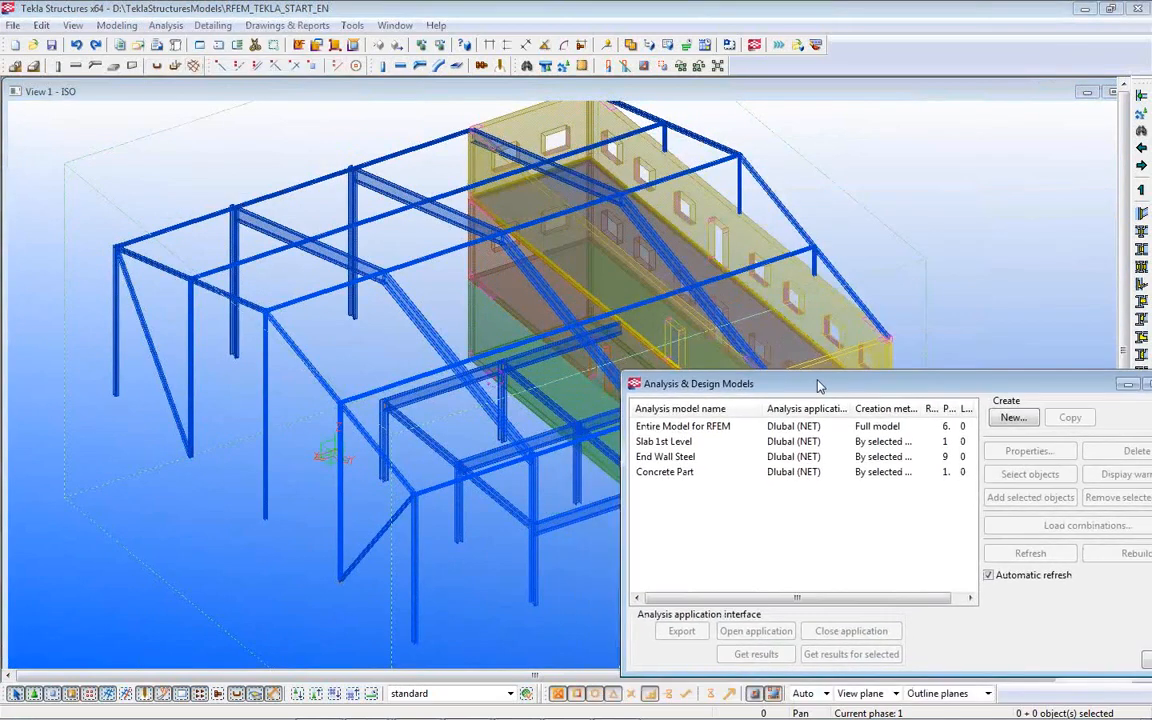
pyautogui.click(668, 474)
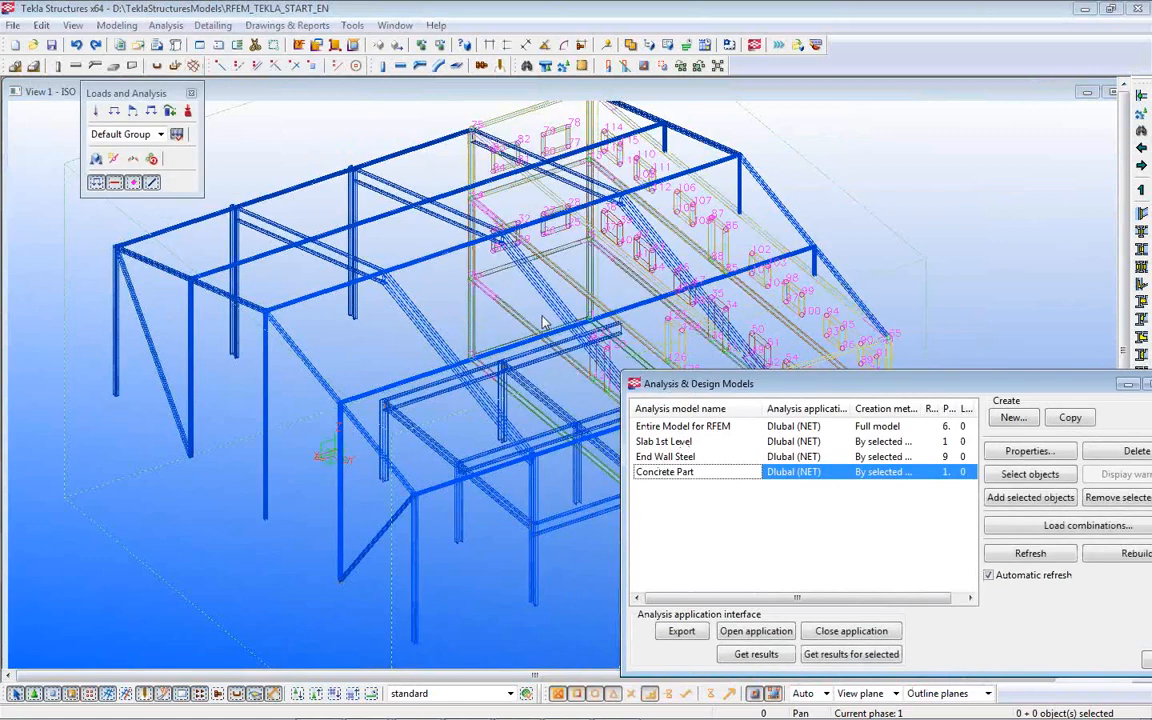
# Step: Switch to RFEM, import the Concrete Part analytical model with rigid links over the existing data, and hide the grid
pyautogui.moveTo(560, 716)
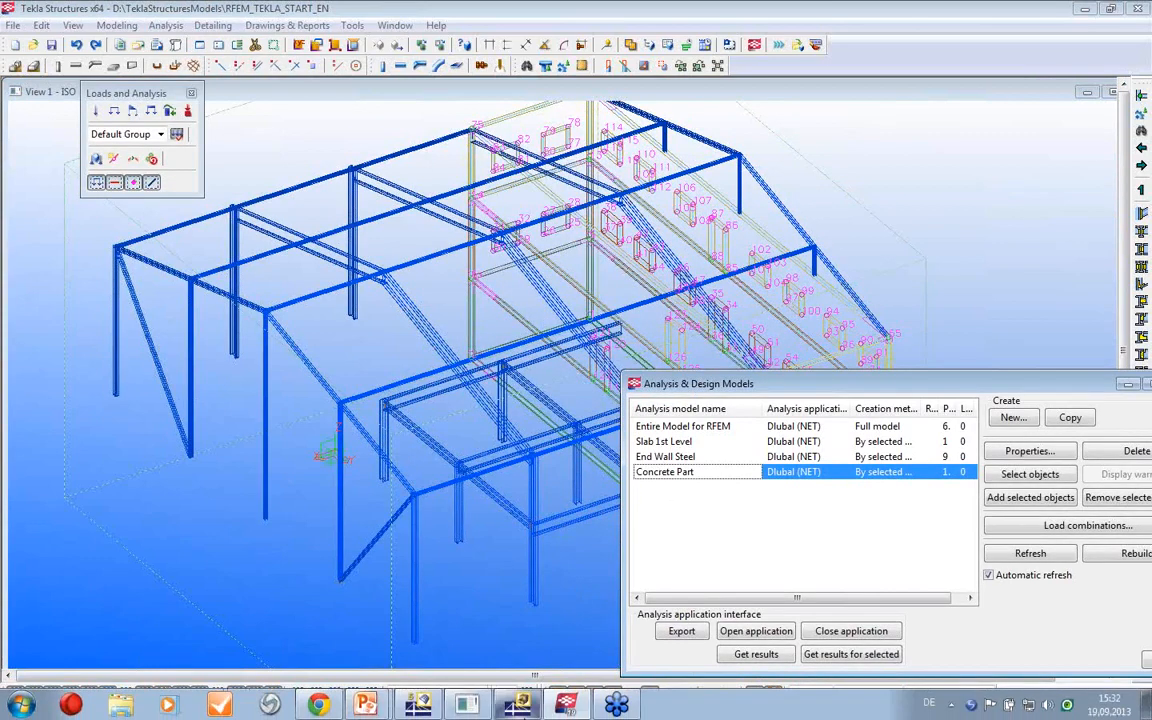
pyautogui.click(428, 704)
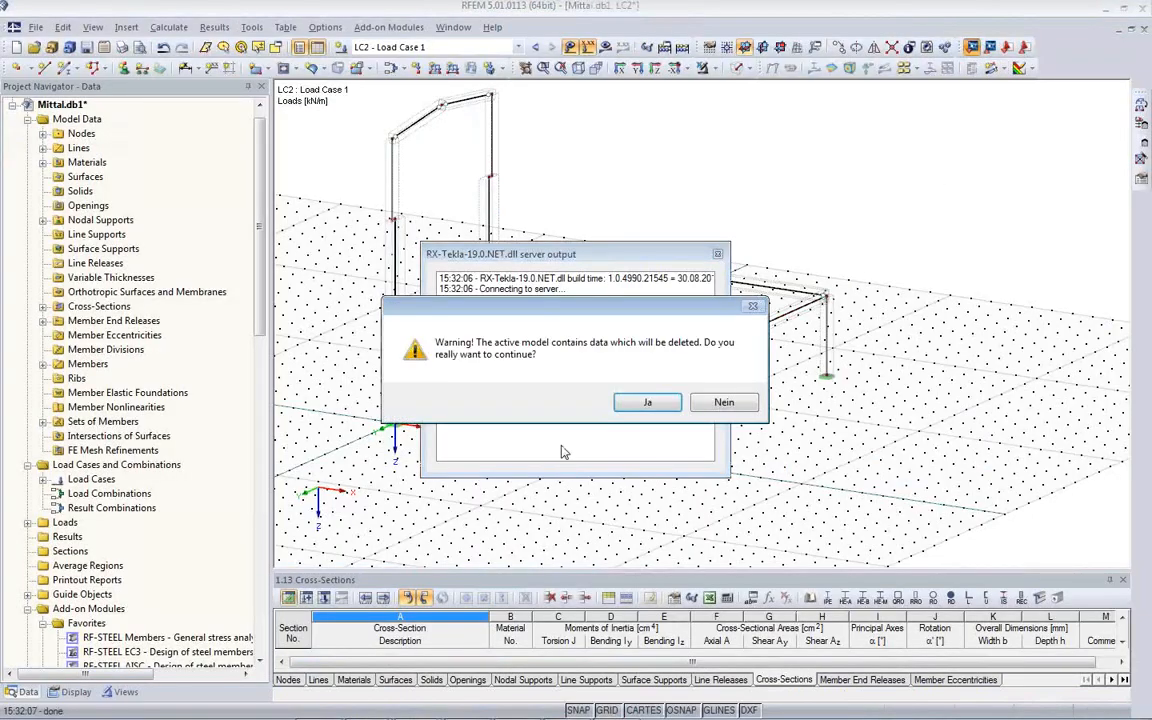
pyautogui.click(646, 403)
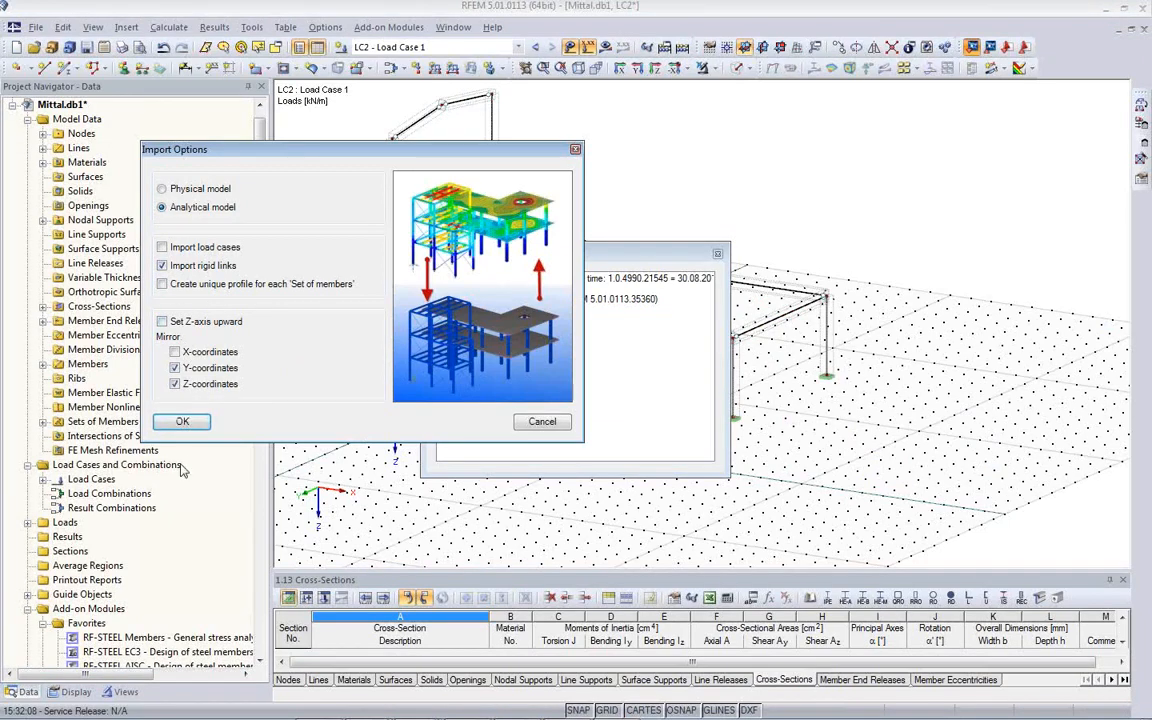
pyautogui.click(182, 422)
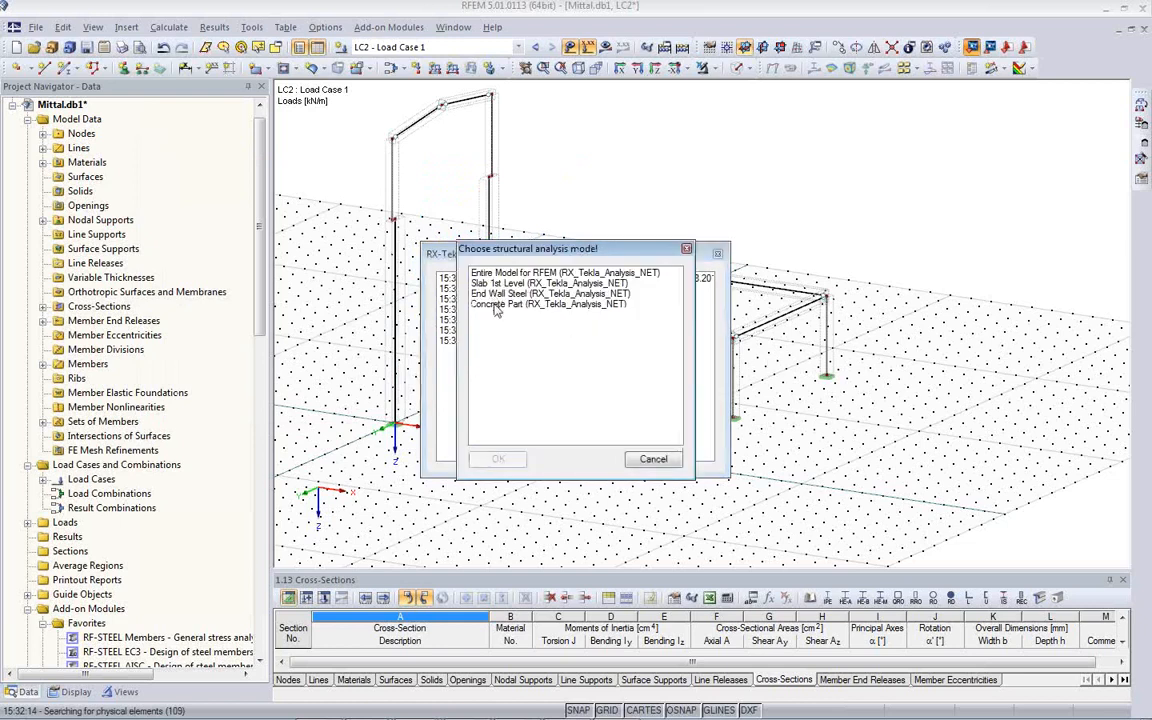
pyautogui.click(496, 304)
pyautogui.click(505, 458)
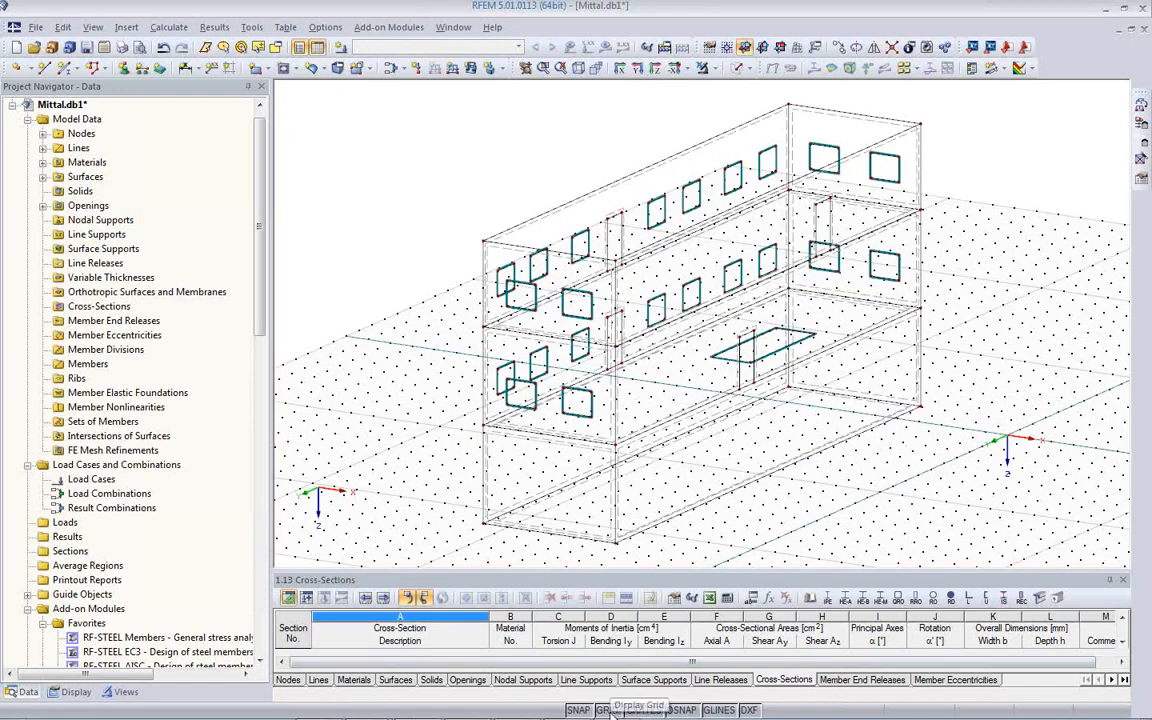
pyautogui.click(610, 712)
pyautogui.keyDown('ctrl'); pyautogui.moveTo(744, 478); pyautogui.dragTo(486, 474, button='middle'); pyautogui.keyUp('ctrl')
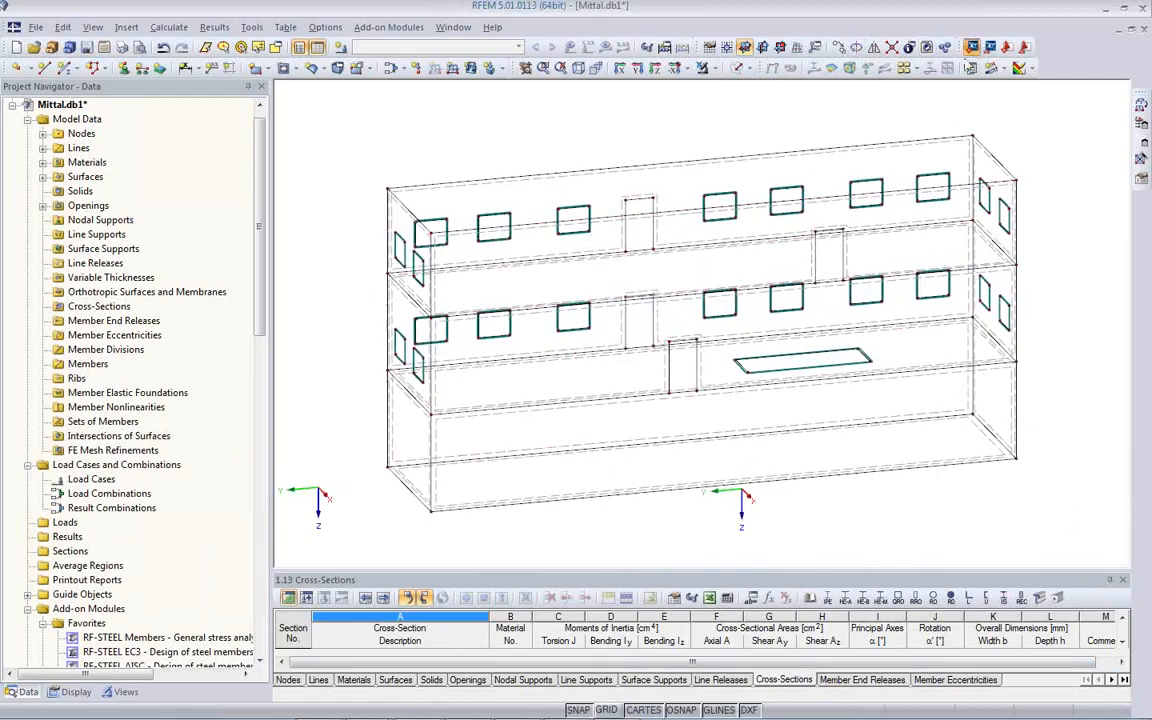
# Step: Import the Slab 1st Level analytical model with rigid links over the existing data and display it as a solid rendering
pyautogui.click(971, 47)
pyautogui.click(650, 402)
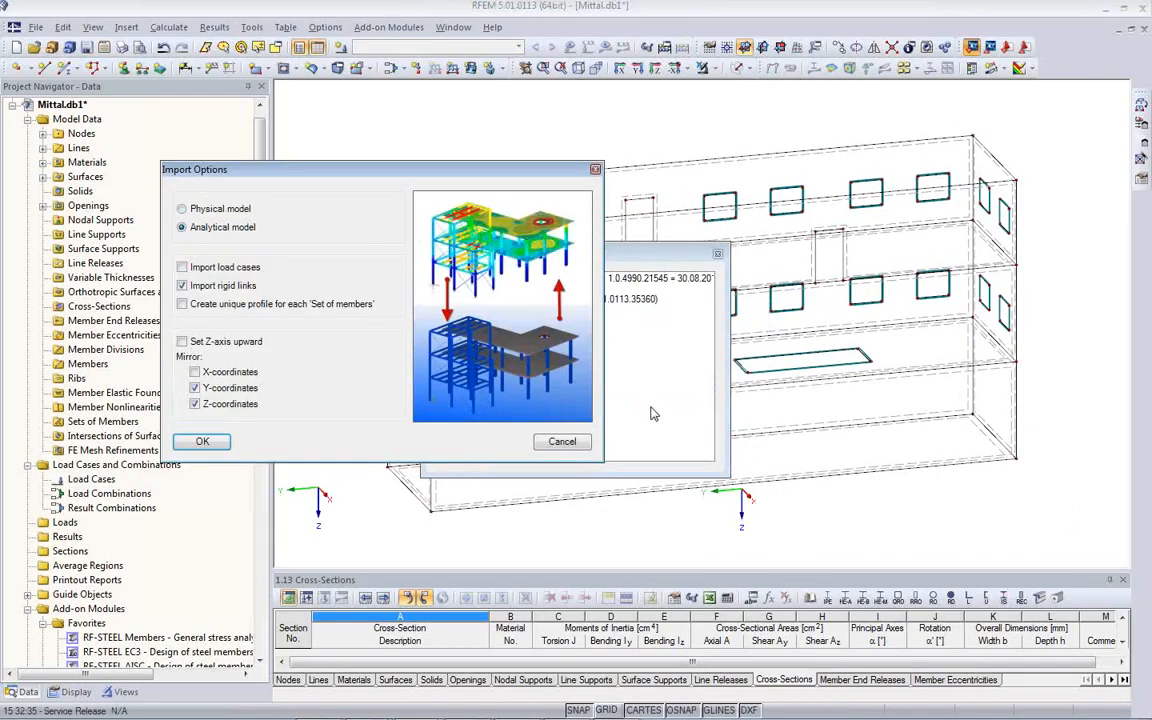
pyautogui.click(203, 443)
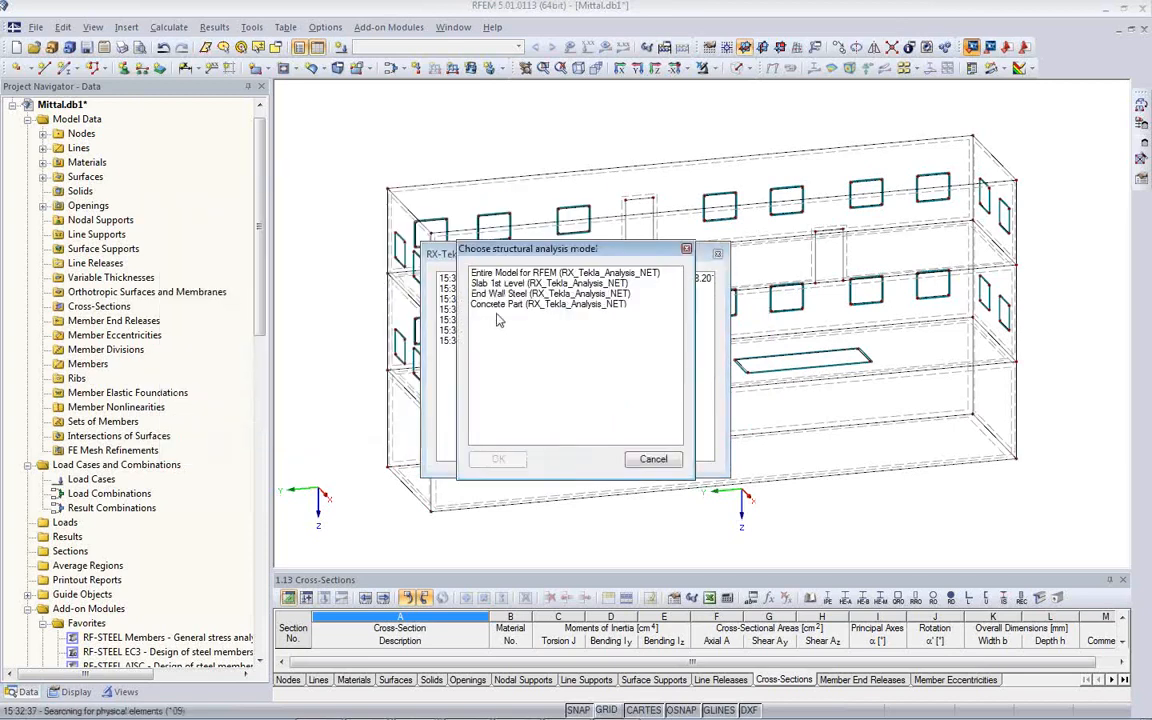
pyautogui.click(499, 284)
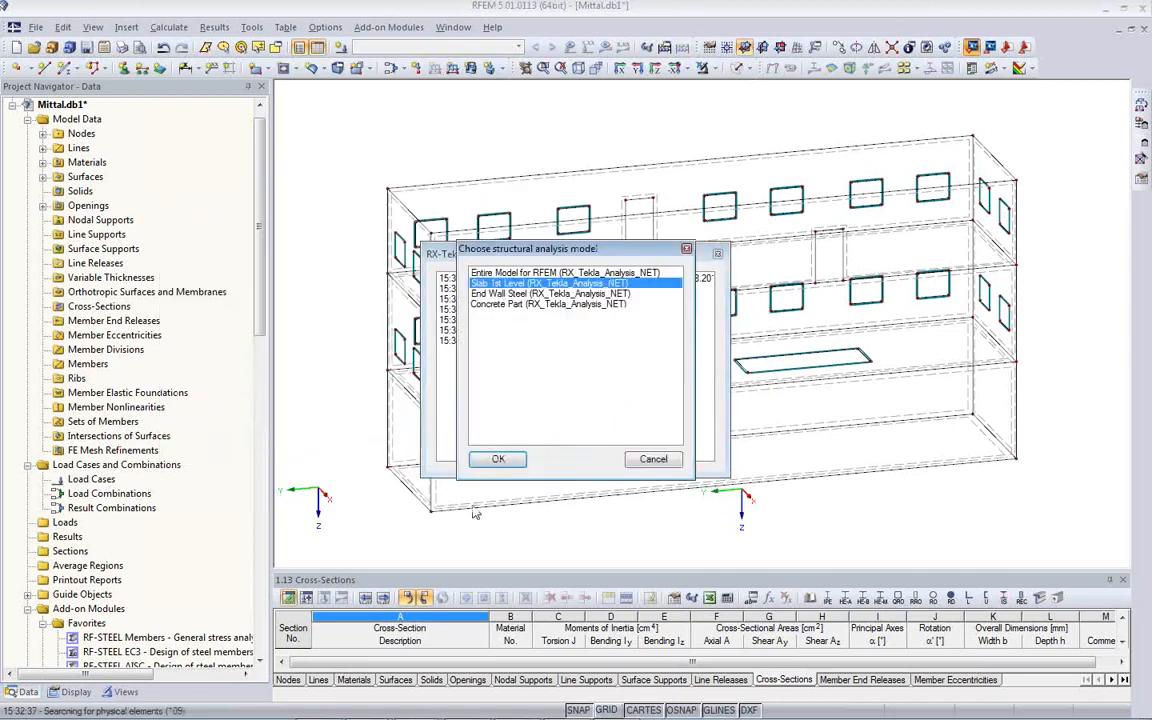
pyautogui.click(499, 460)
pyautogui.scroll(2, 887, 406)
pyautogui.click(737, 68)
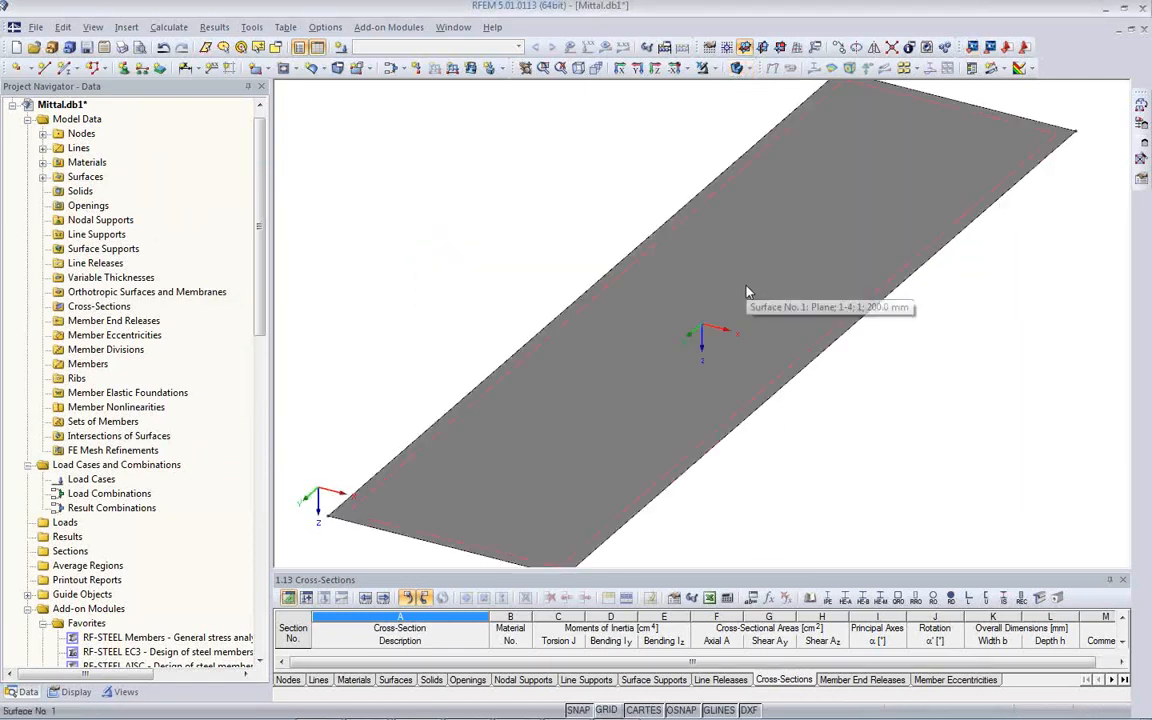
# Step: Import the End Wall Steel analytical model with rigid links over the existing data and select a member of the sloping roof beam
pyautogui.click(973, 49)
pyautogui.click(633, 405)
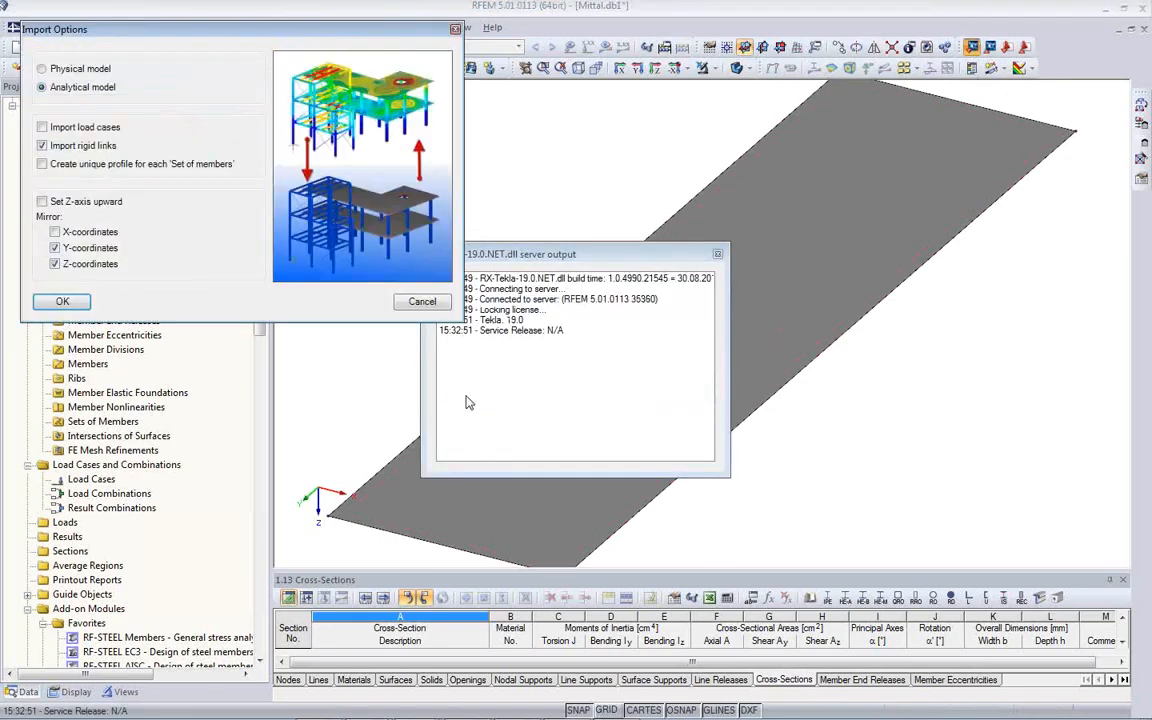
pyautogui.click(60, 300)
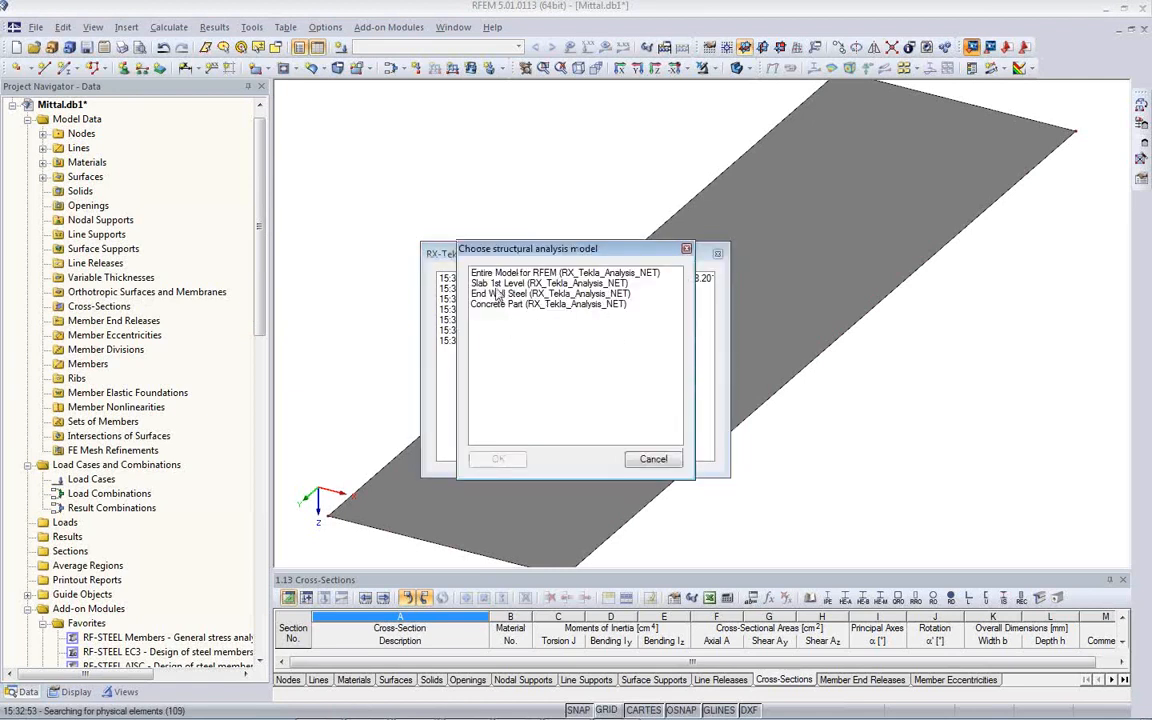
pyautogui.click(497, 293)
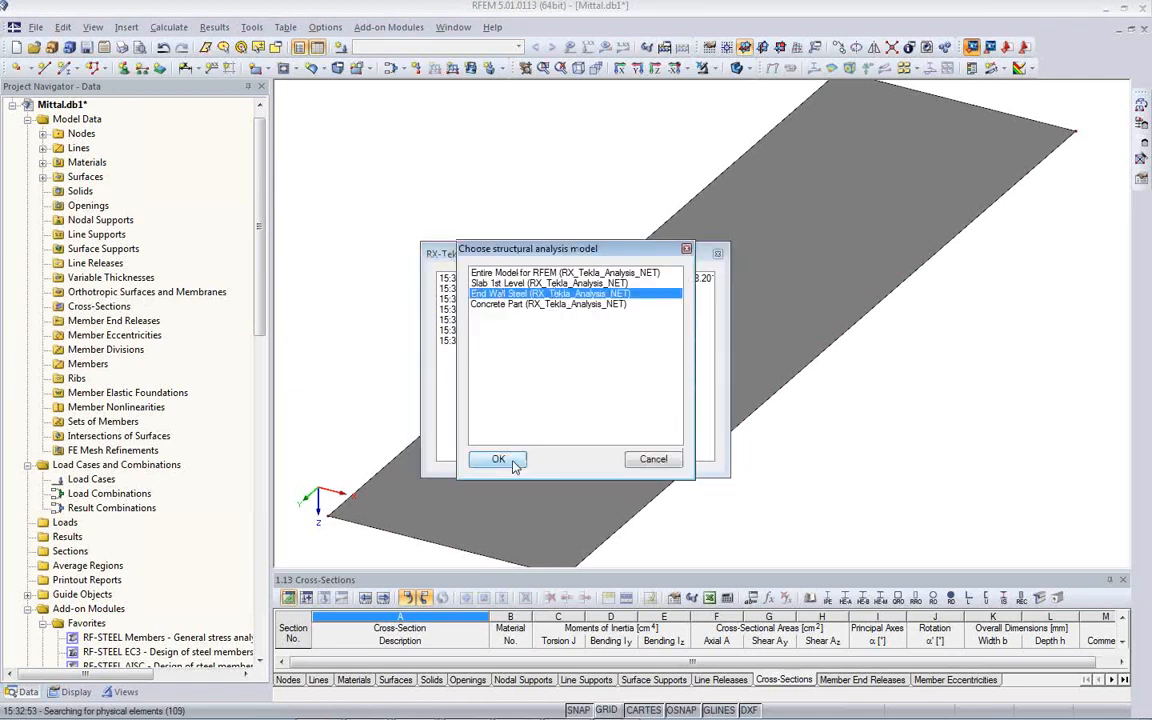
pyautogui.click(510, 462)
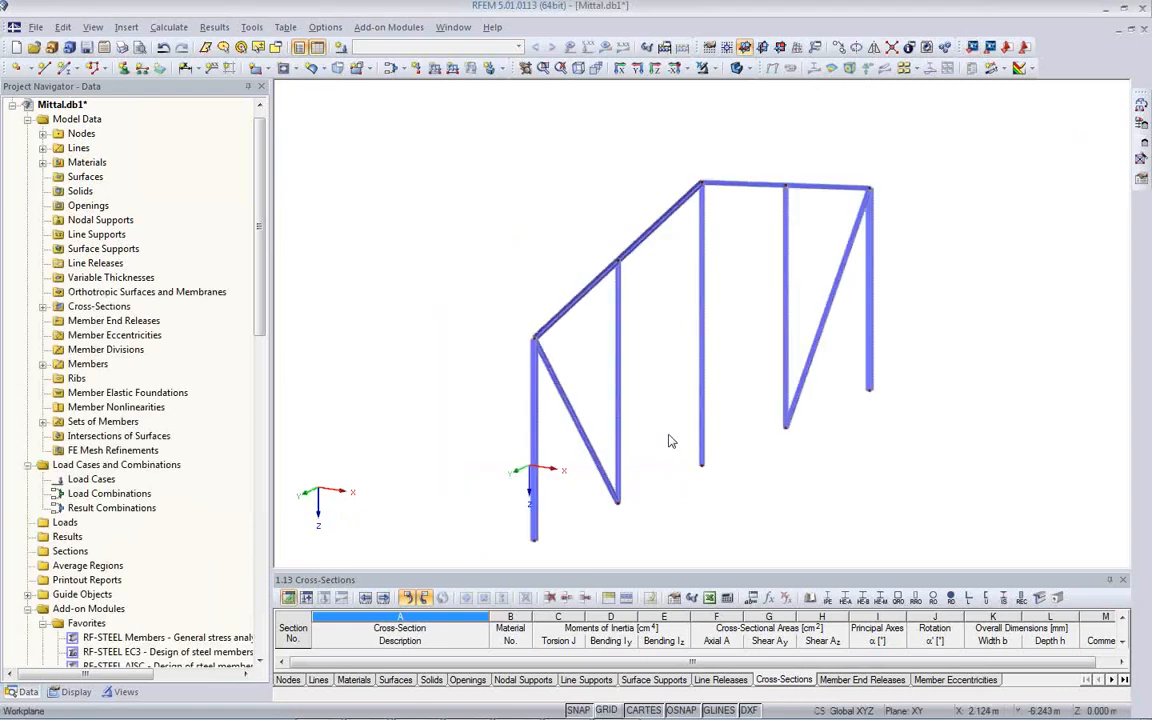
pyautogui.keyDown('ctrl'); pyautogui.moveTo(722, 406); pyautogui.dragTo(689, 378, button='middle'); pyautogui.keyUp('ctrl')
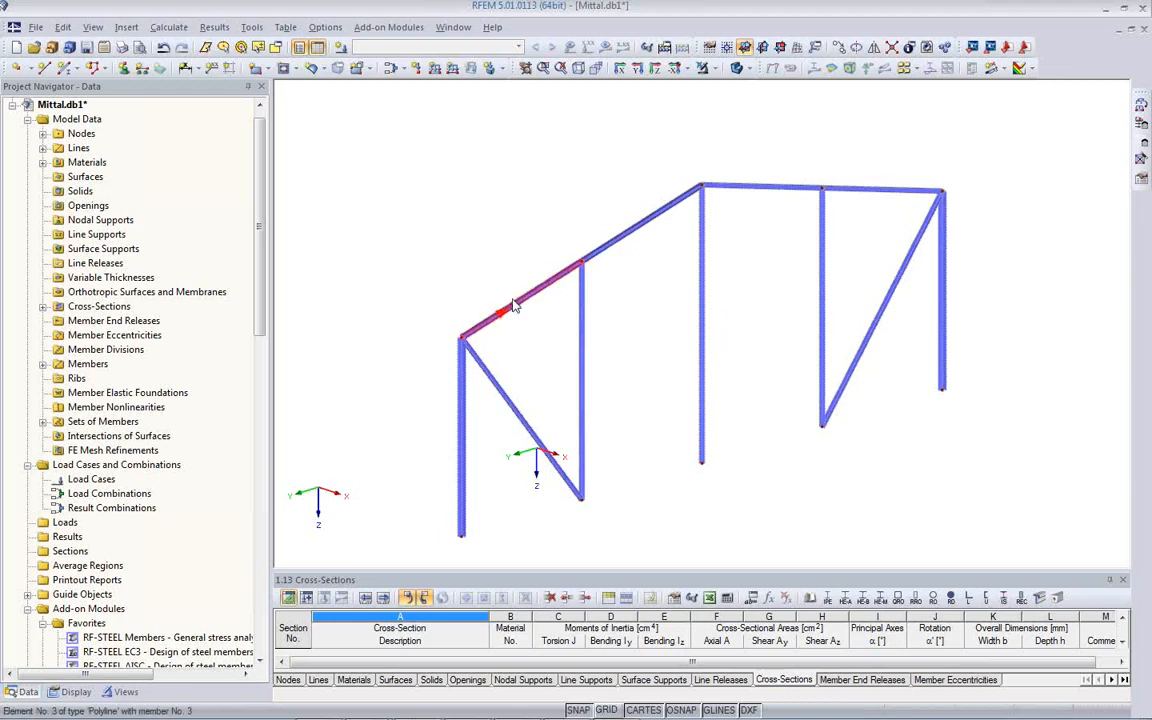
pyautogui.click(617, 243)
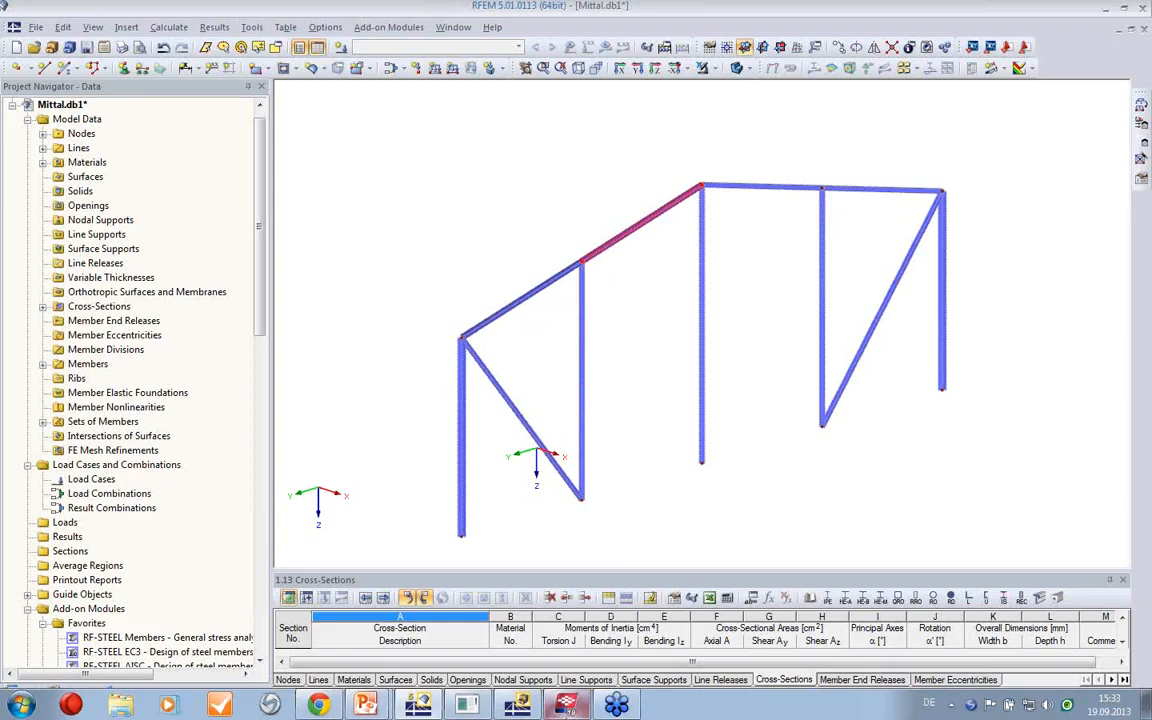
# Step: Switch back to Tekla Structures and close the Analysis & Design Models dialog showing the Concrete Part
pyautogui.click(586, 706)
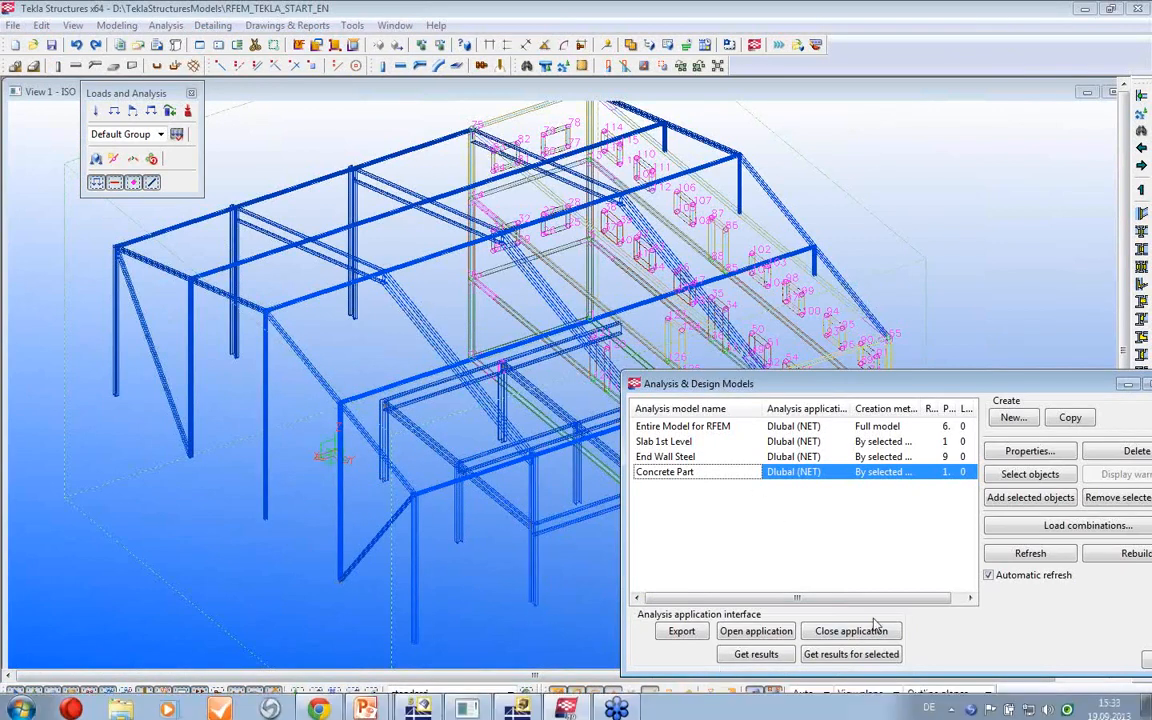
pyautogui.moveTo(915, 388); pyautogui.dragTo(602, 277)
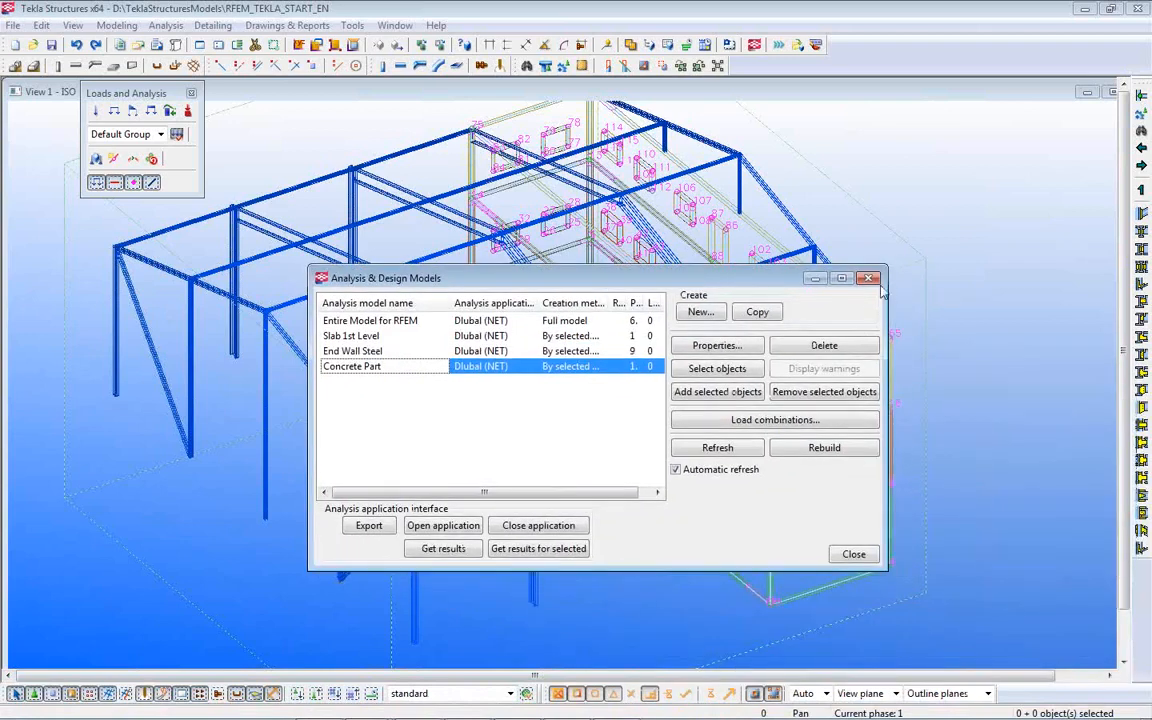
pyautogui.click(868, 279)
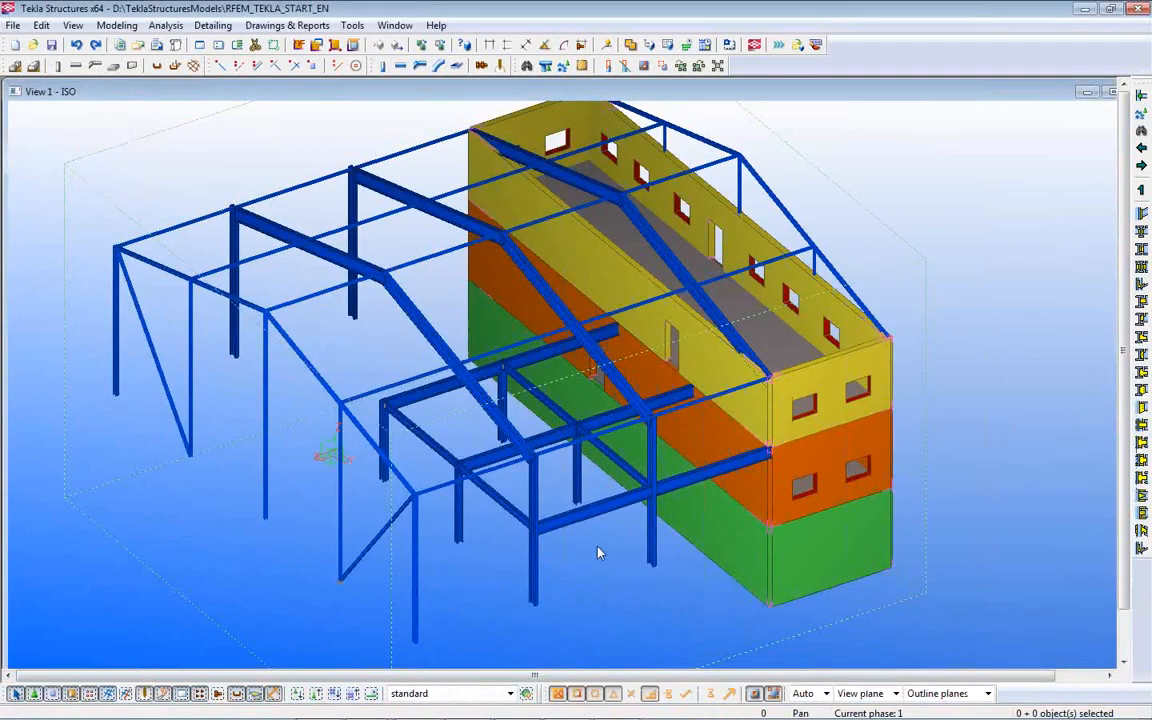
# Step: Reopen the Analysis & Design Models list and display the Entire Model for RFEM analysis model
pyautogui.click(166, 25)
pyautogui.click(200, 69)
pyautogui.click(385, 321)
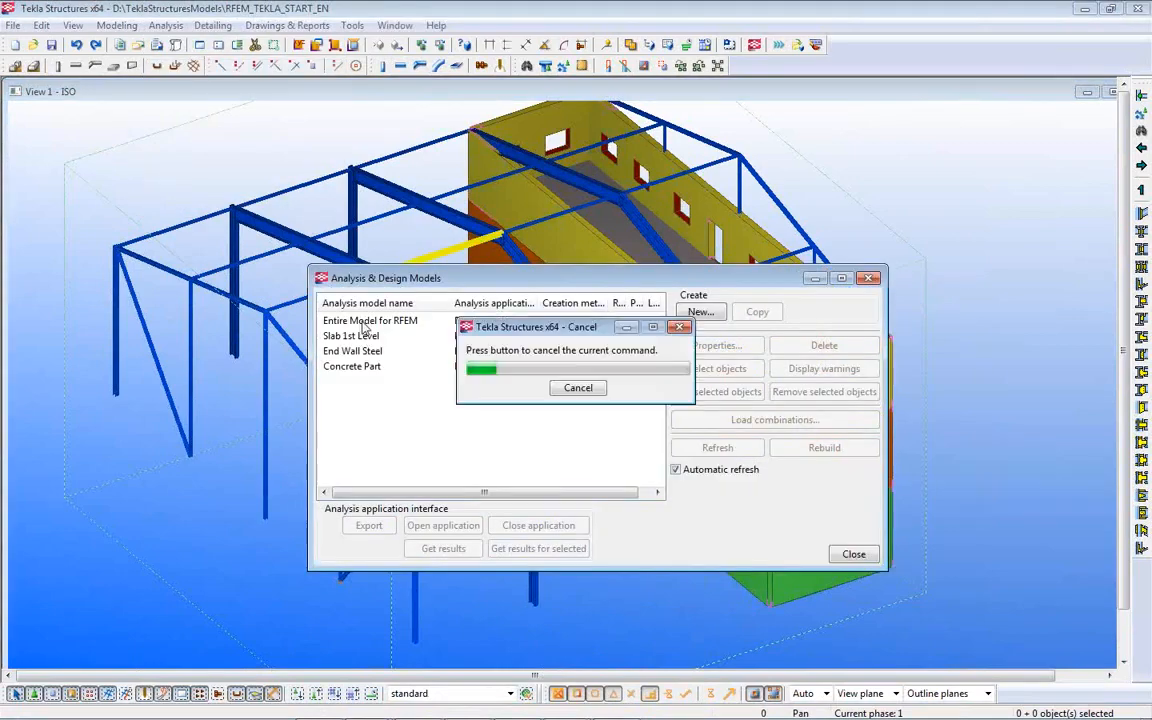
pyautogui.moveTo(635, 288); pyautogui.dragTo(897, 603)
pyautogui.scroll(5, 512, 484)
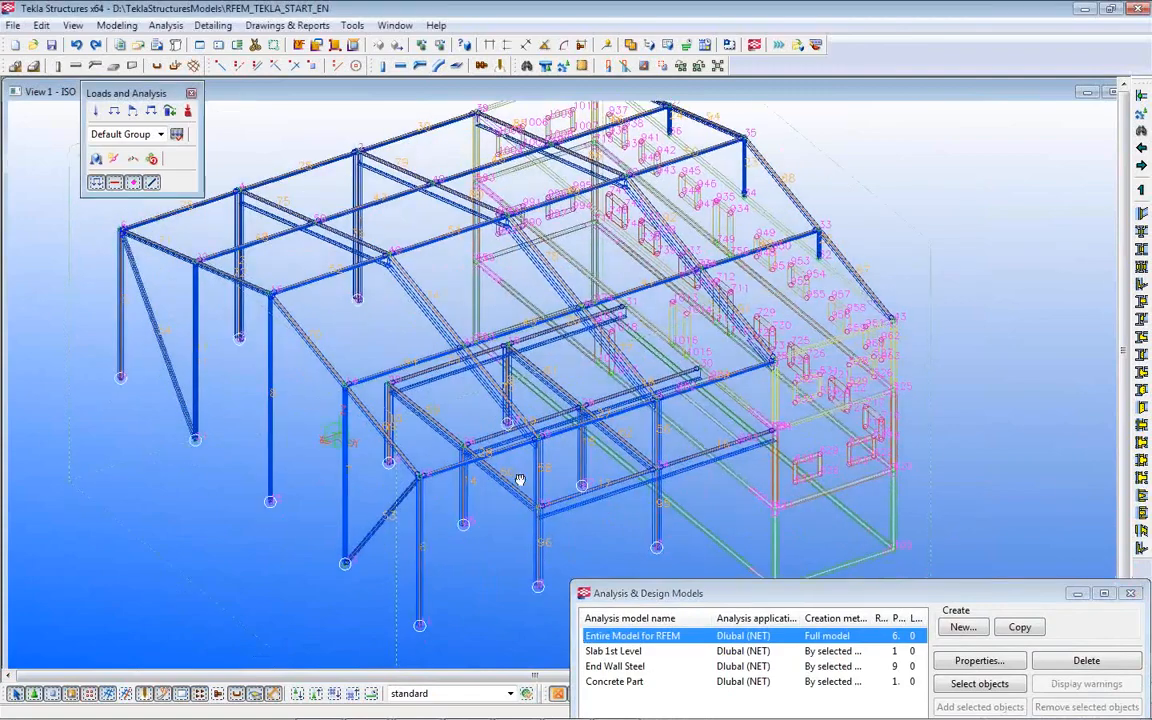
# Step: Open the support properties of the front column's base node and examine the analysis axes of the surrounding steel frame
pyautogui.scroll(2, 510, 490)
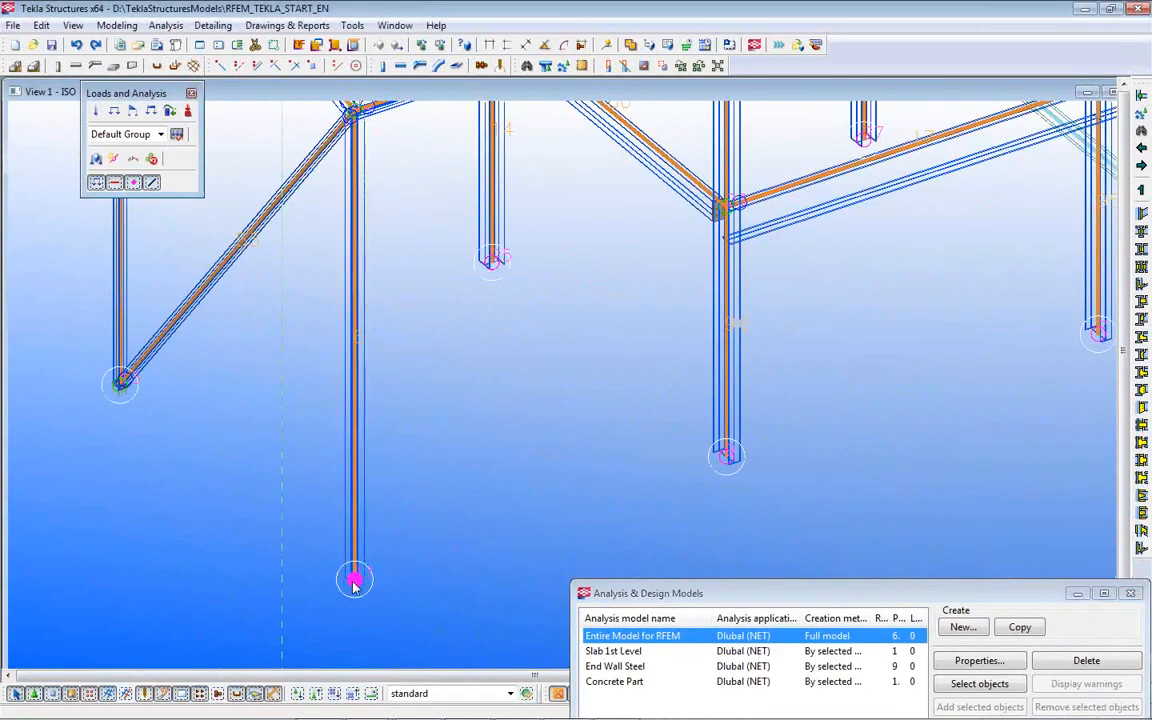
pyautogui.doubleClick(356, 580)
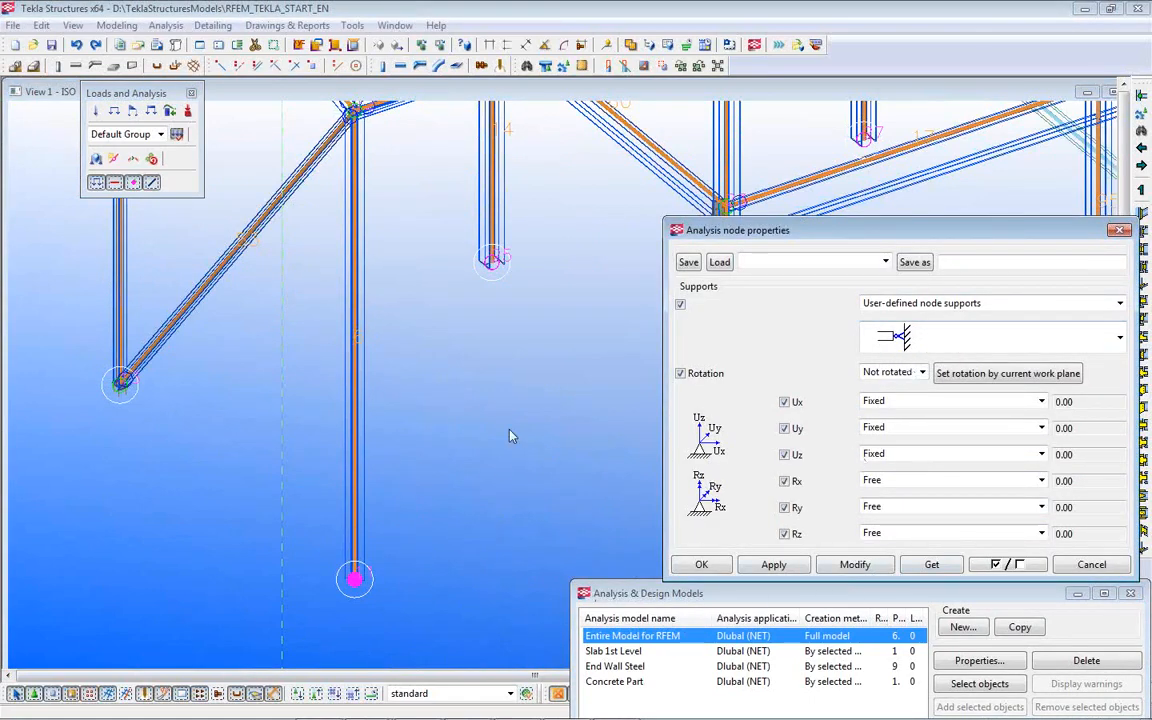
pyautogui.moveTo(528, 389); pyautogui.dragTo(490, 589, button='middle')
pyautogui.scroll(4, 464, 226)
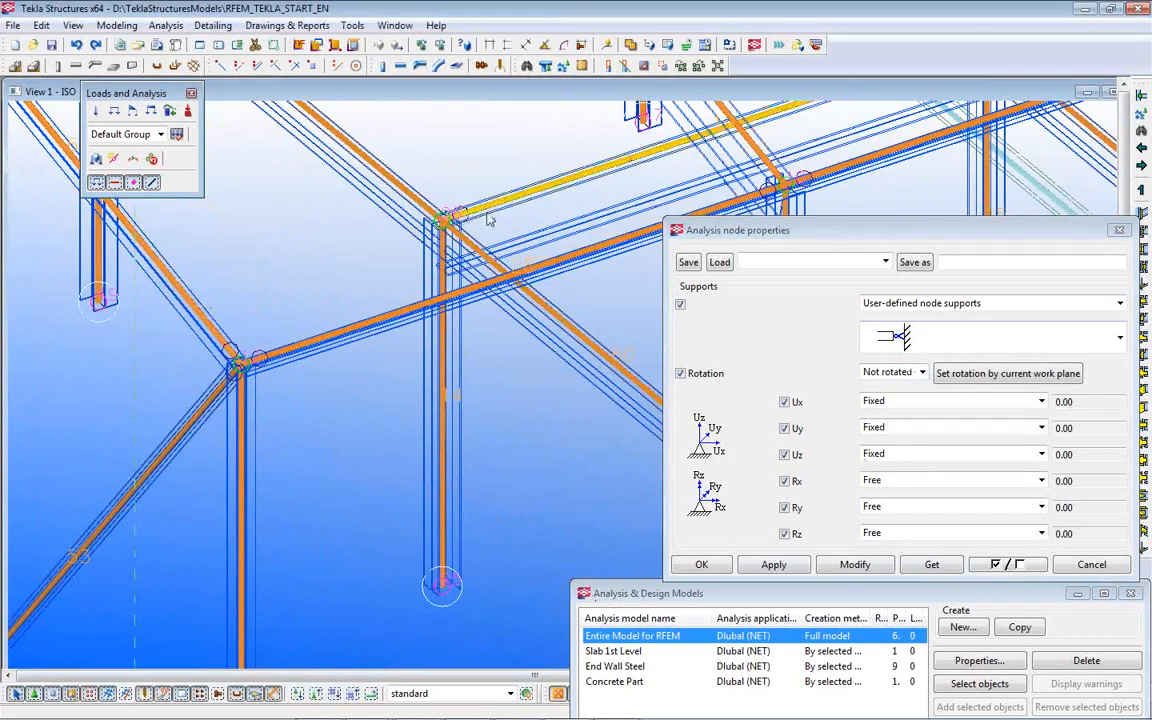
pyautogui.scroll(-3, 455, 302)
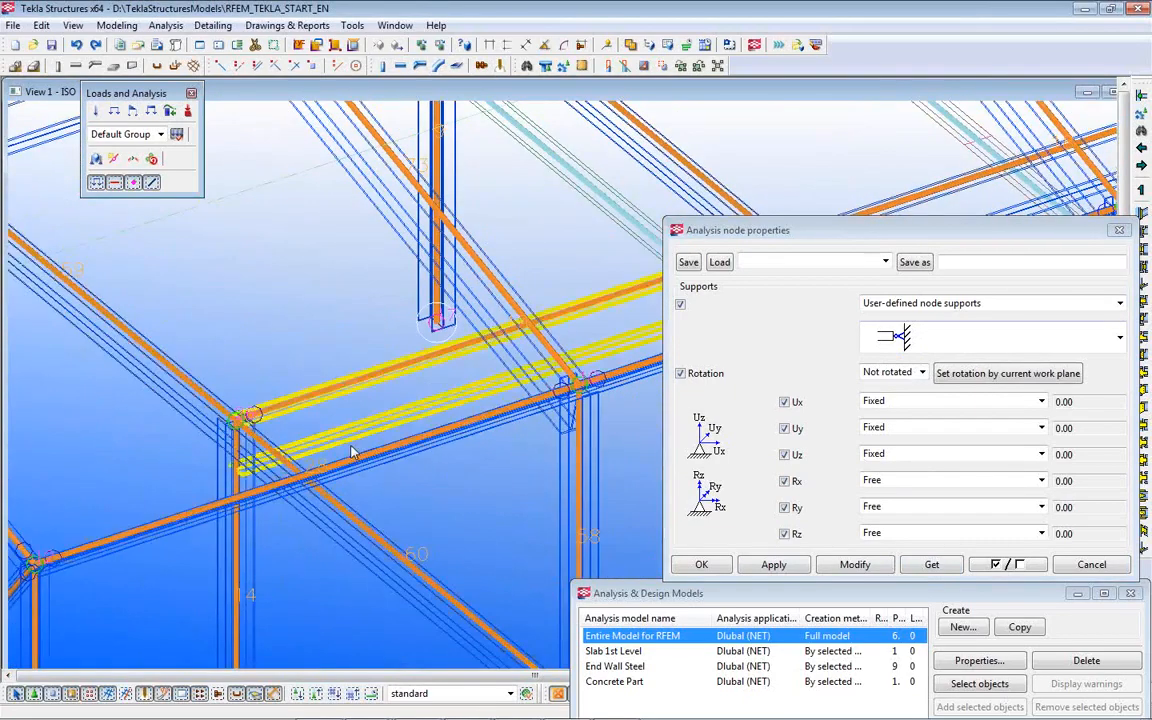
pyautogui.scroll(-2, 350, 443)
pyautogui.scroll(-2, 350, 443)
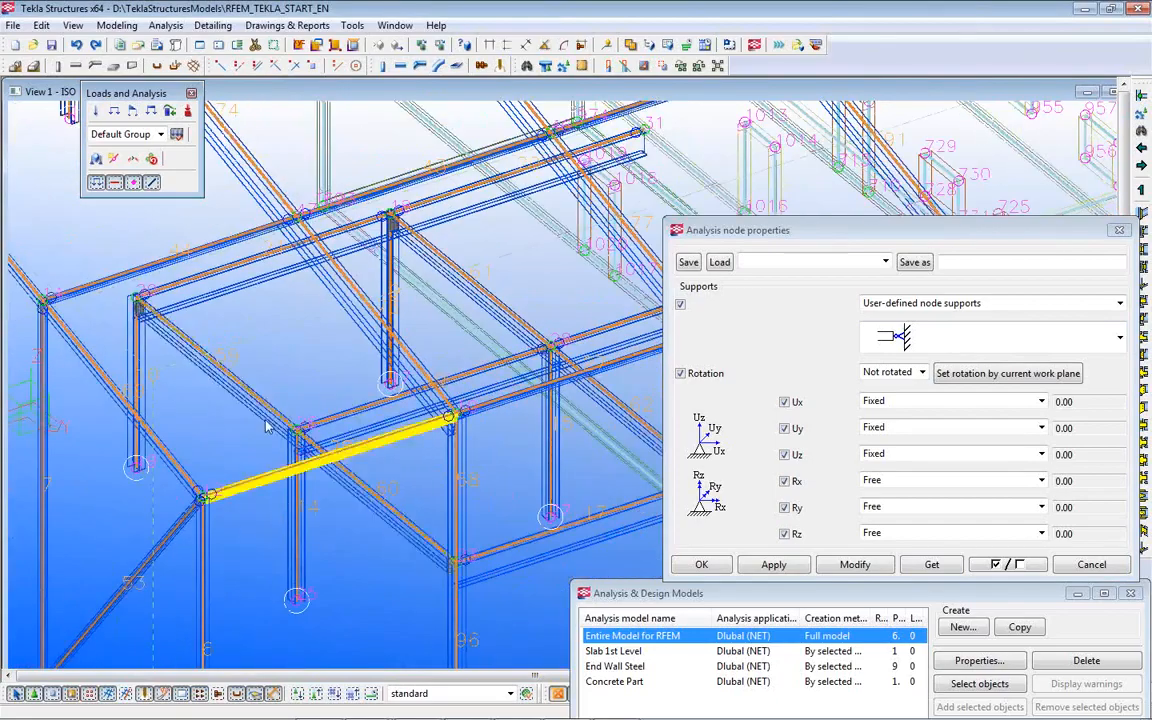
pyautogui.moveTo(547, 408); pyautogui.dragTo(429, 530, button='middle')
pyautogui.scroll(-3, 429, 528)
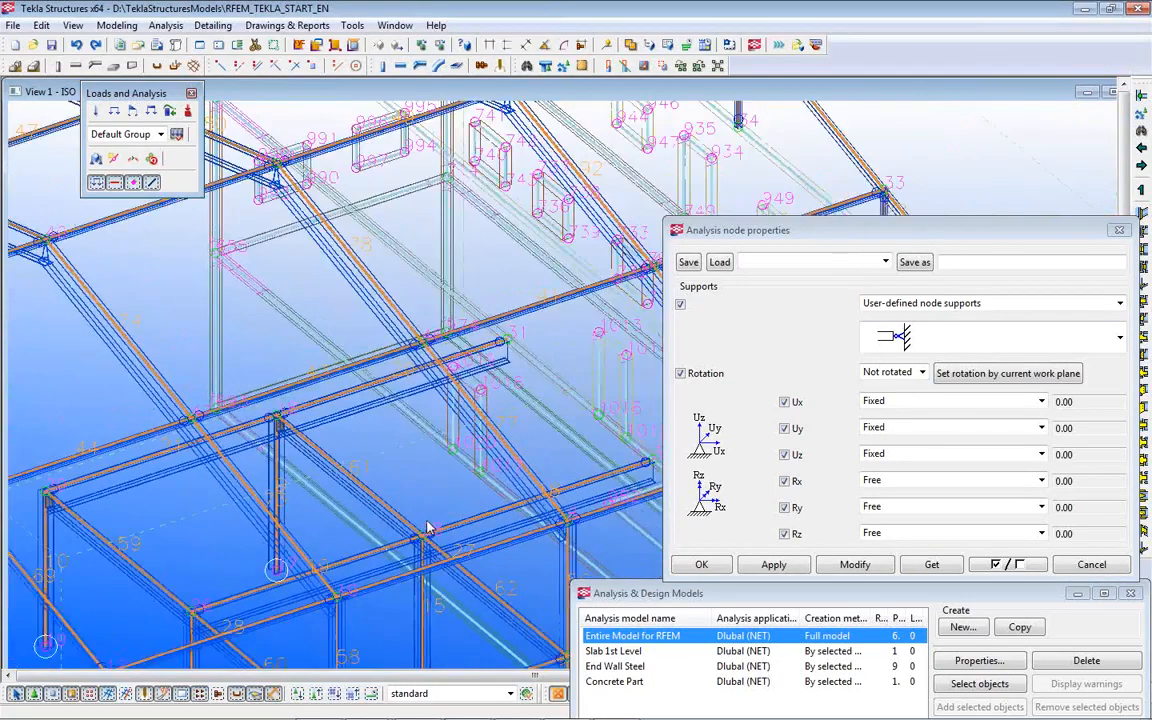
pyautogui.scroll(-3, 447, 493)
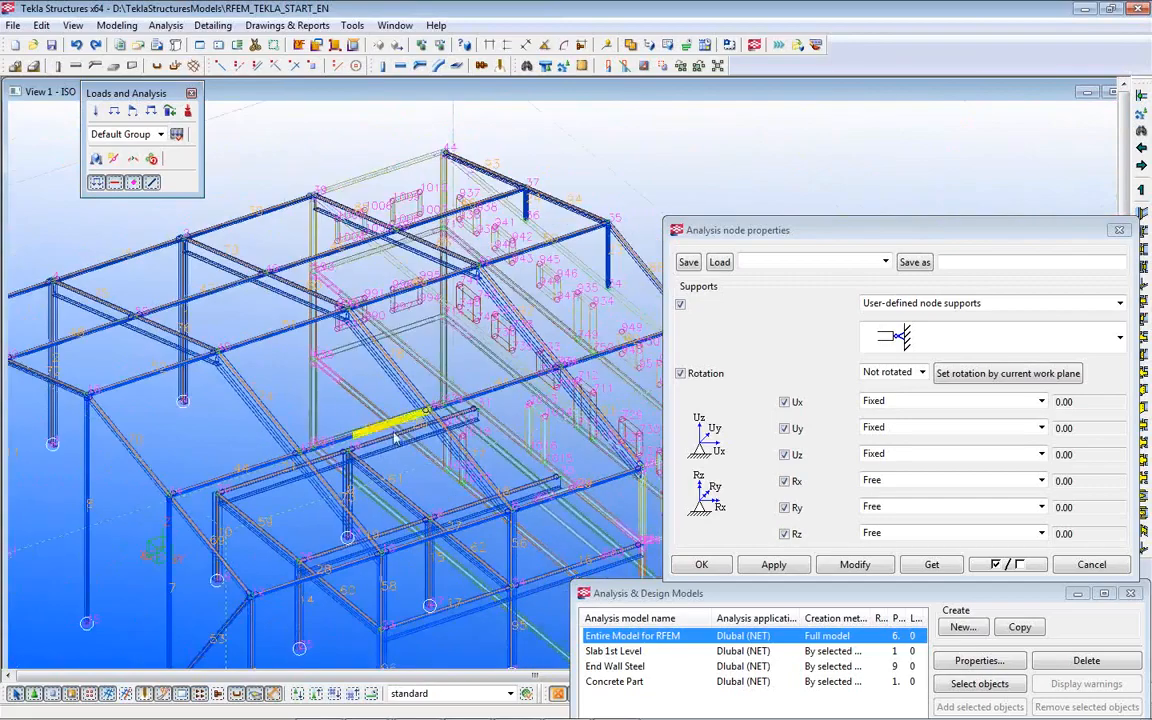
# Step: Examine the joints between the platform beams and columns, and select the outer IPE330 platform beam
pyautogui.scroll(5, 245, 480)
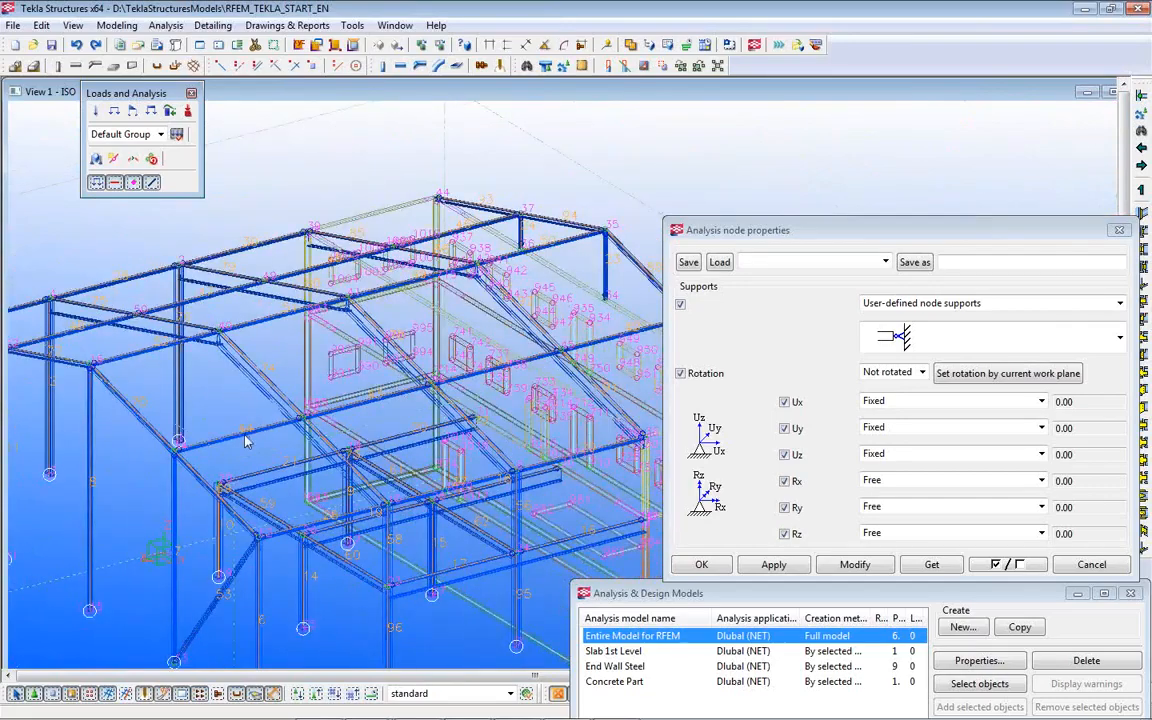
pyautogui.scroll(5, 262, 524)
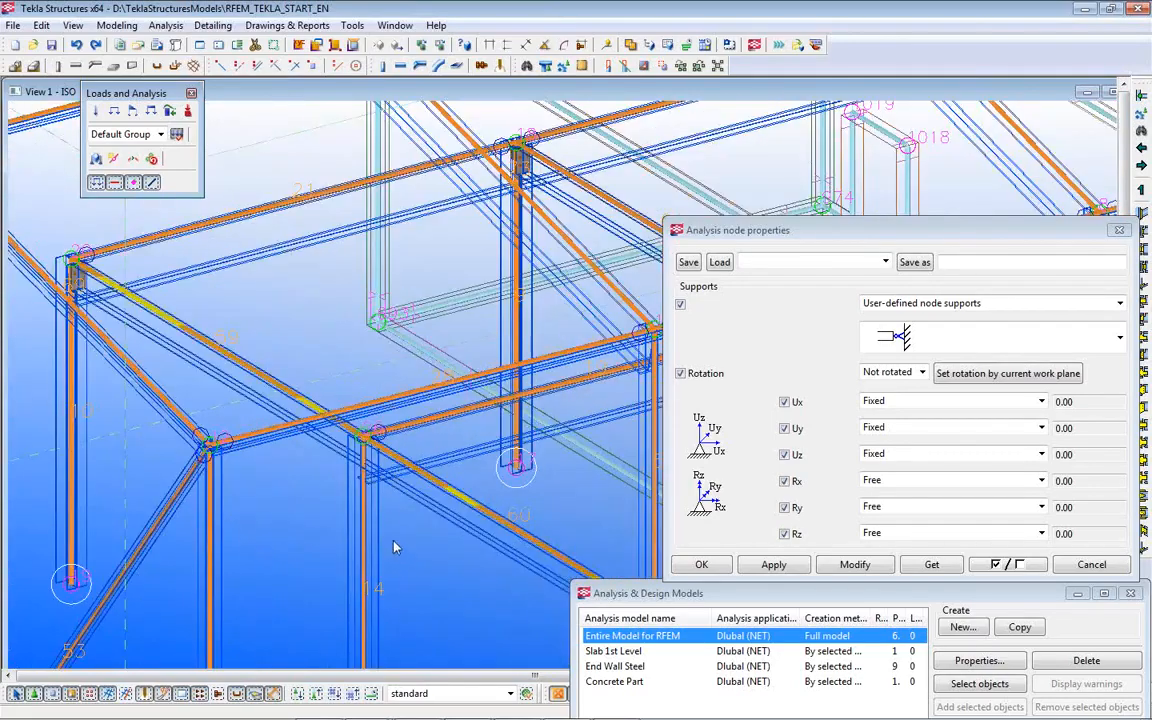
pyautogui.scroll(2, 400, 505)
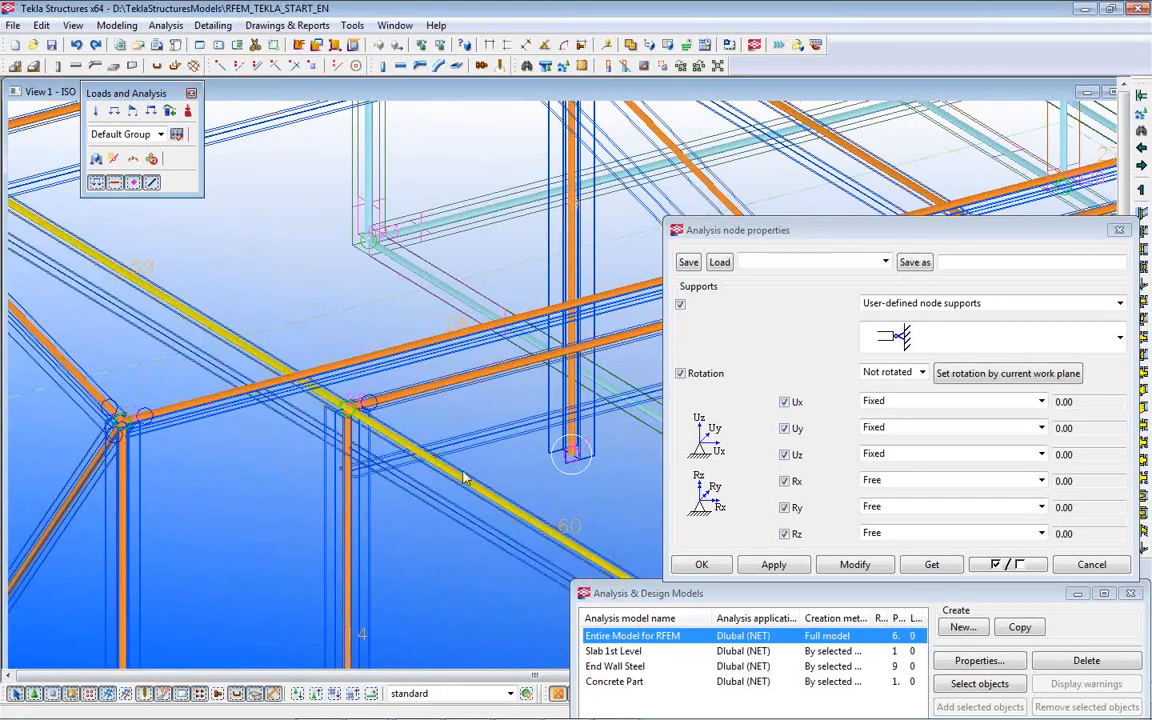
pyautogui.moveTo(491, 473); pyautogui.dragTo(289, 460, button='middle')
pyautogui.scroll(-4, 289, 465)
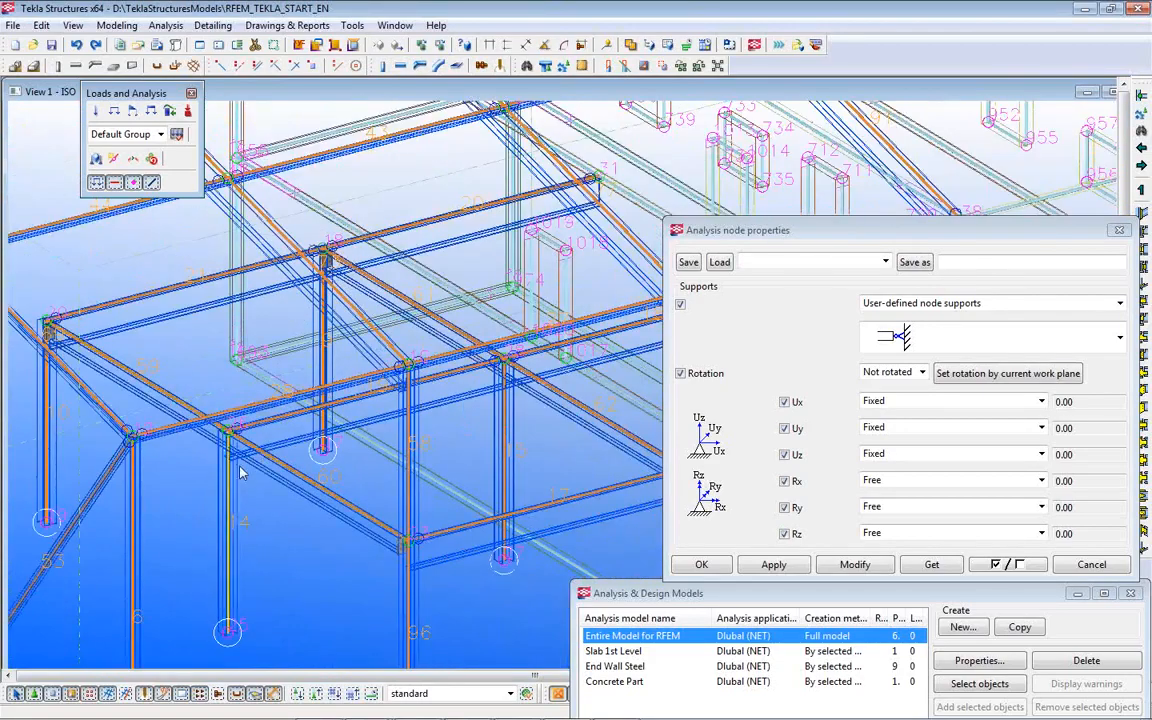
pyautogui.scroll(1, 333, 453)
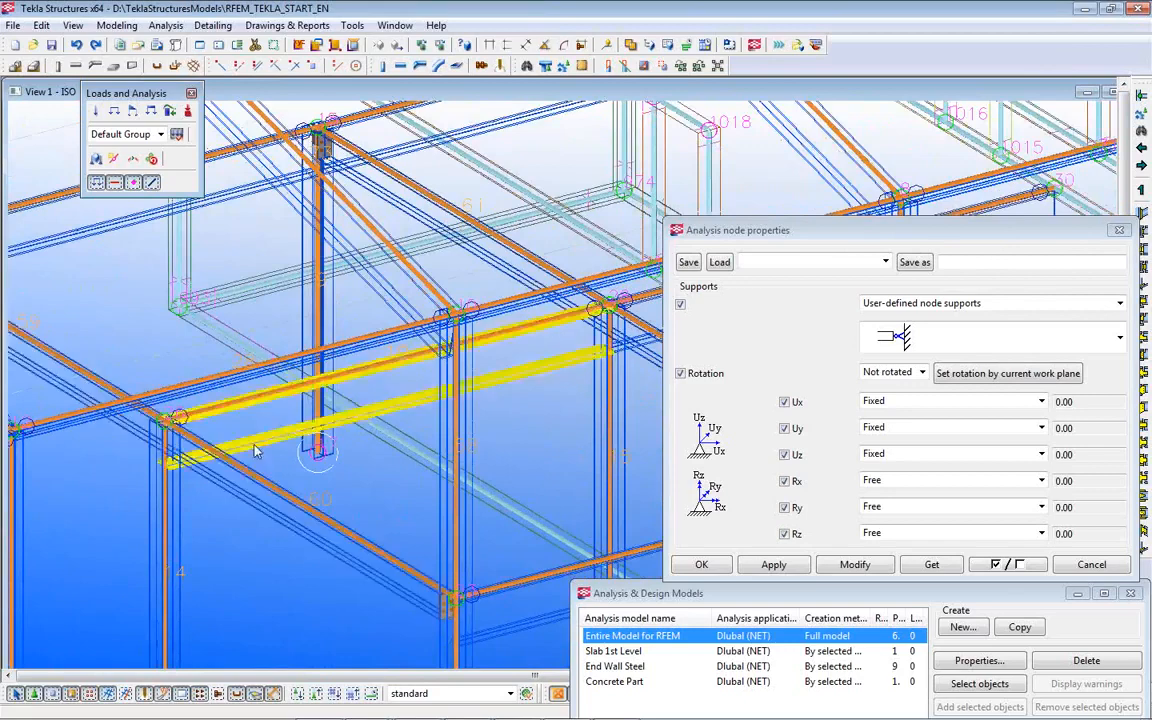
pyautogui.click(243, 452)
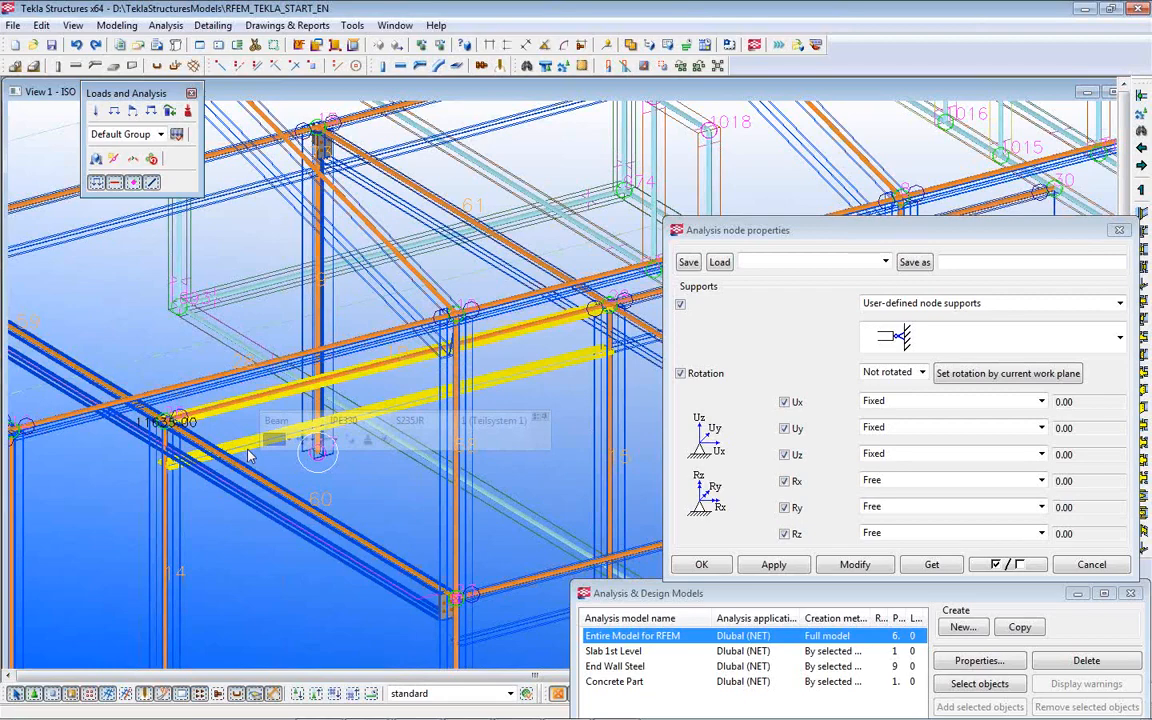
# Step: Examine the analysis axes at the base corner of the concrete walls and at the joint between storeys
pyautogui.scroll(-5, 362, 378)
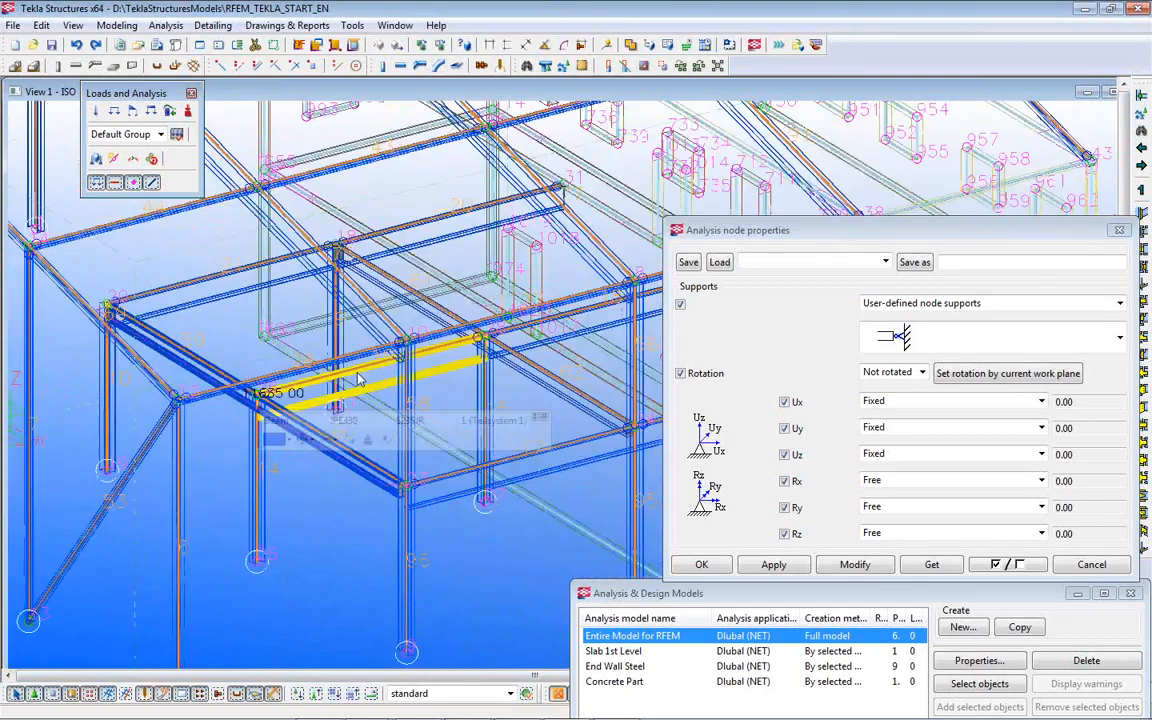
pyautogui.scroll(-4, 362, 378)
pyautogui.scroll(6, 533, 505)
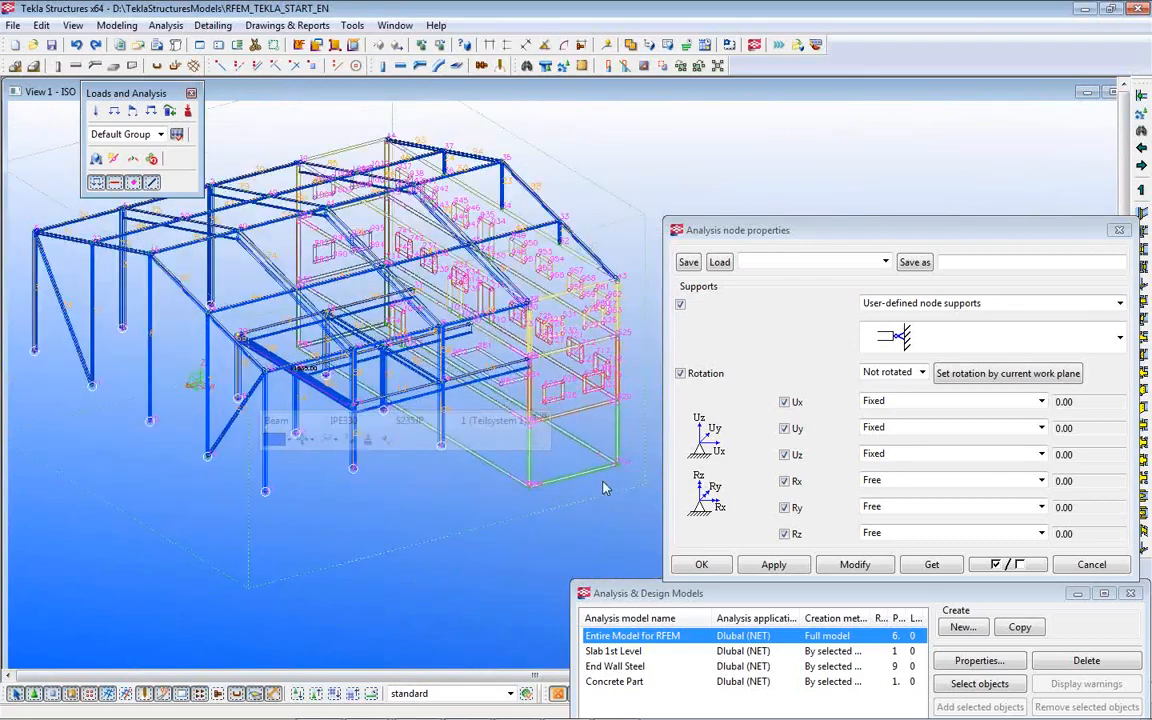
pyautogui.scroll(4, 533, 505)
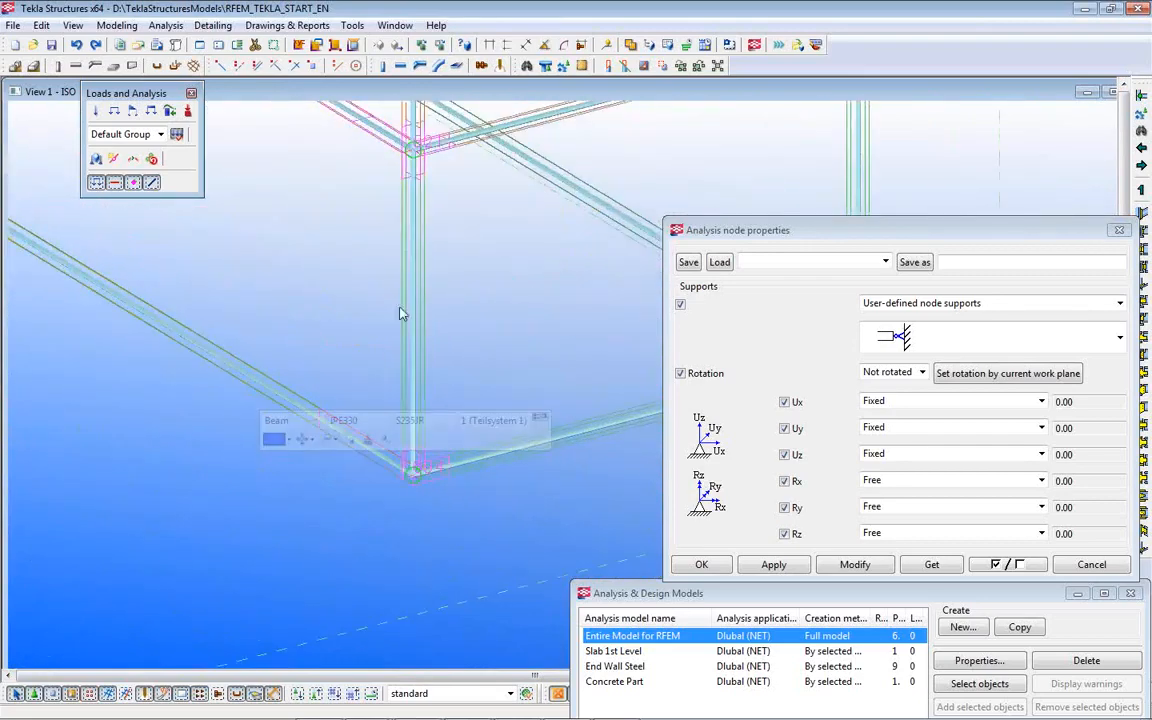
pyautogui.scroll(-4, 415, 391)
pyautogui.moveTo(471, 343); pyautogui.dragTo(436, 477, button='middle')
pyautogui.scroll(5, 371, 405)
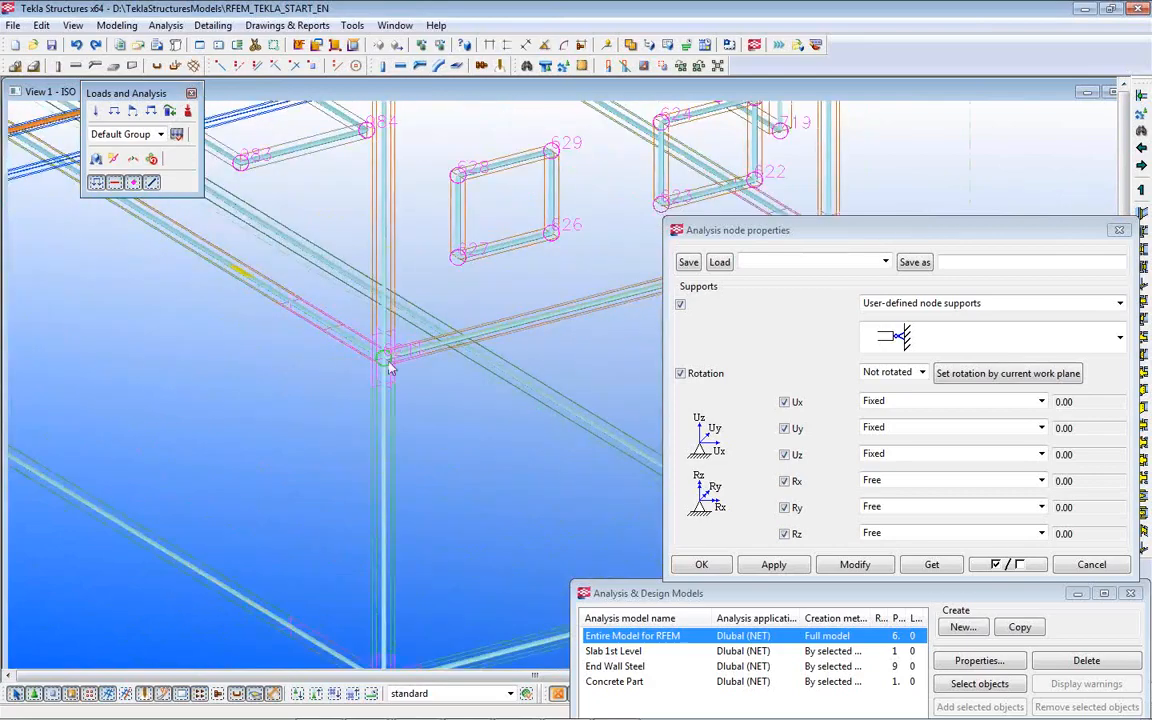
pyautogui.scroll(-1, 377, 427)
pyautogui.scroll(-4, 377, 432)
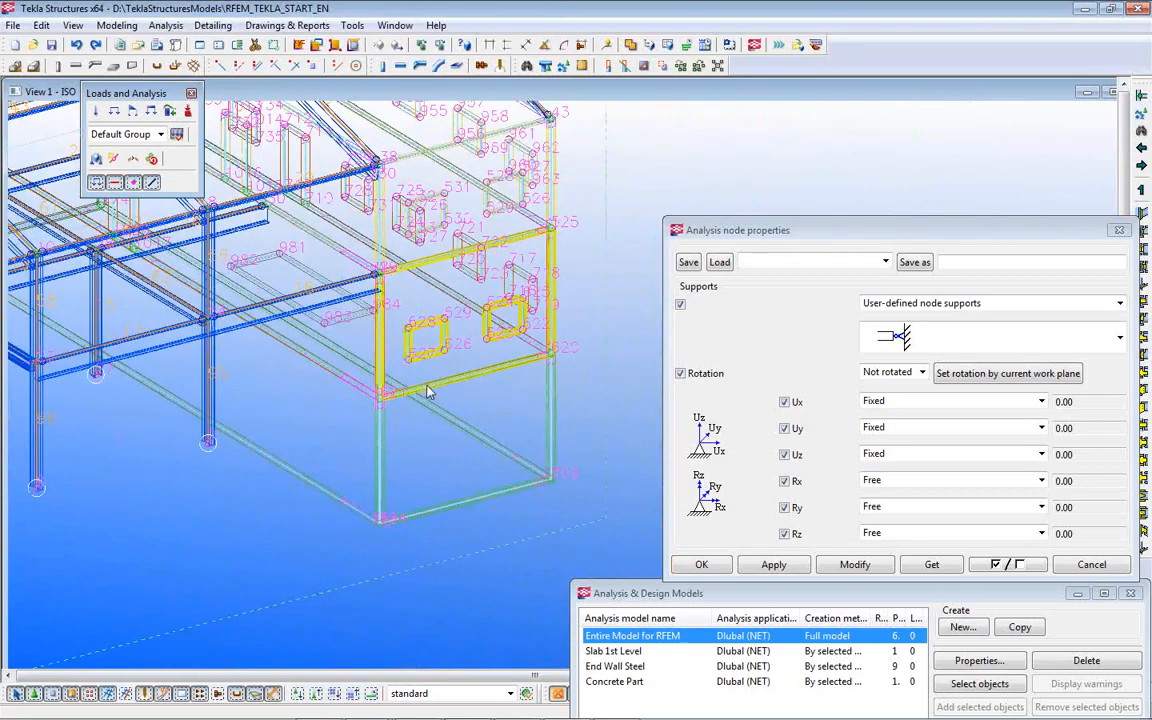
# Step: Close the Analysis & Design Models and Analysis node properties dialogs, and deselect the platform beam
pyautogui.moveTo(620, 580); pyautogui.dragTo(244, 319)
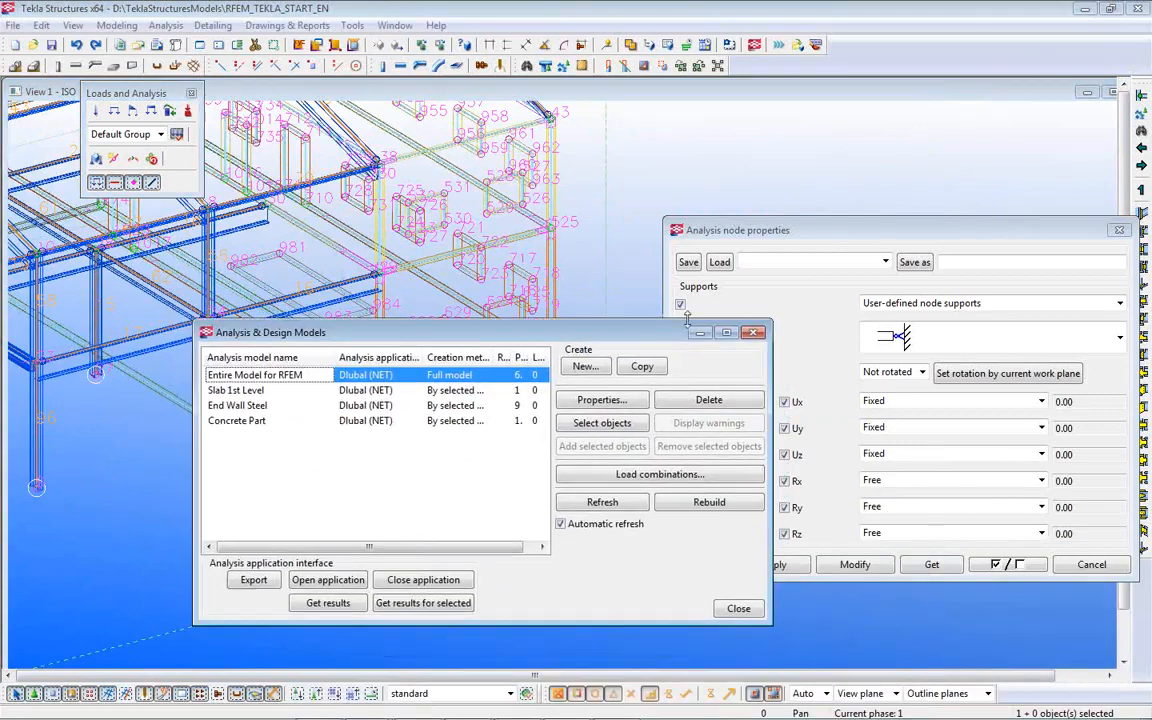
pyautogui.click(757, 337)
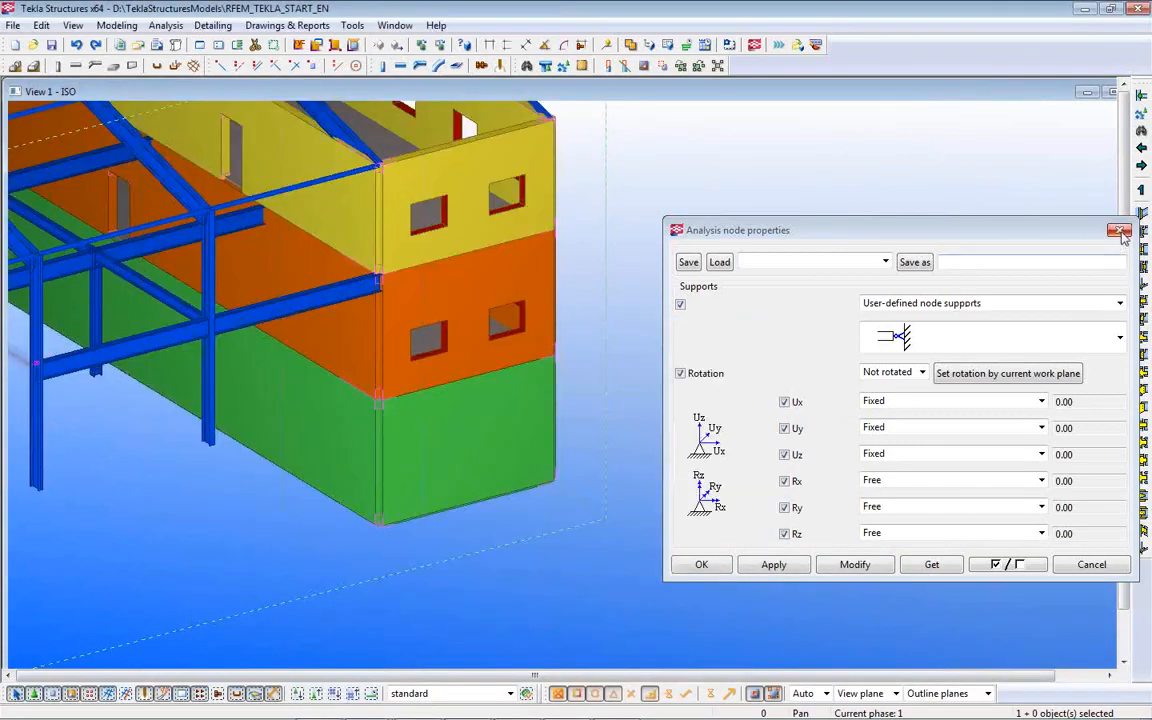
pyautogui.click(1119, 230)
pyautogui.moveTo(342, 391); pyautogui.dragTo(755, 489, button='middle')
pyautogui.scroll(-3, 702, 483)
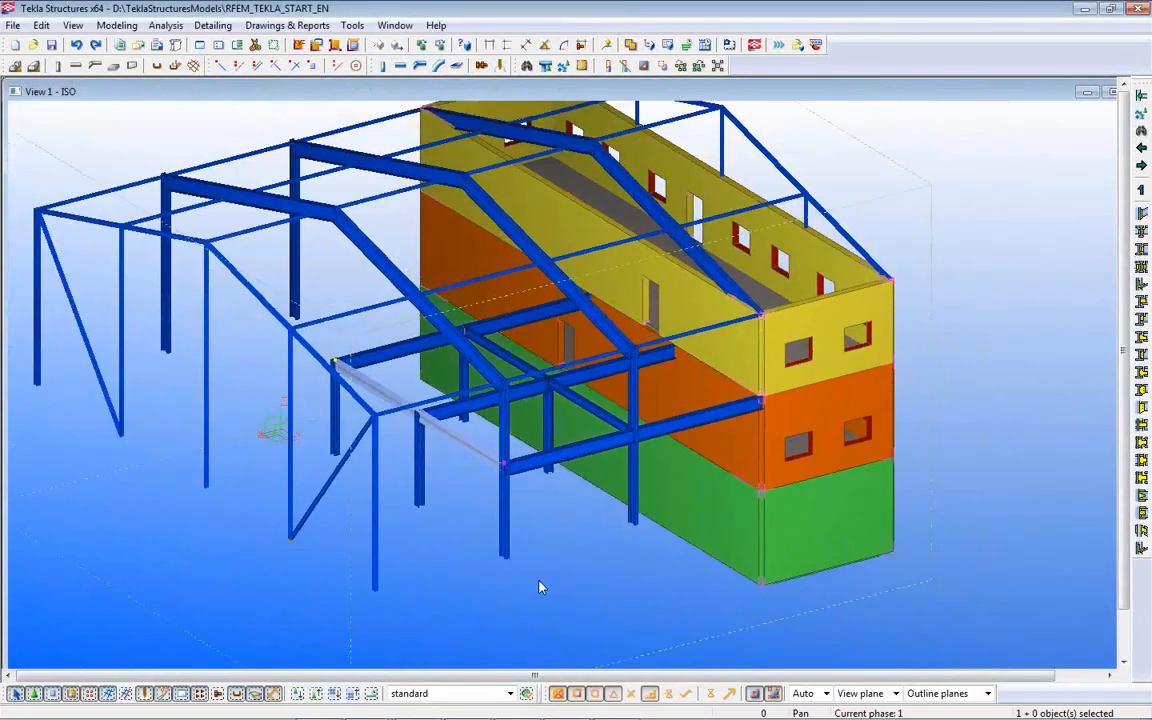
pyautogui.click(539, 583)
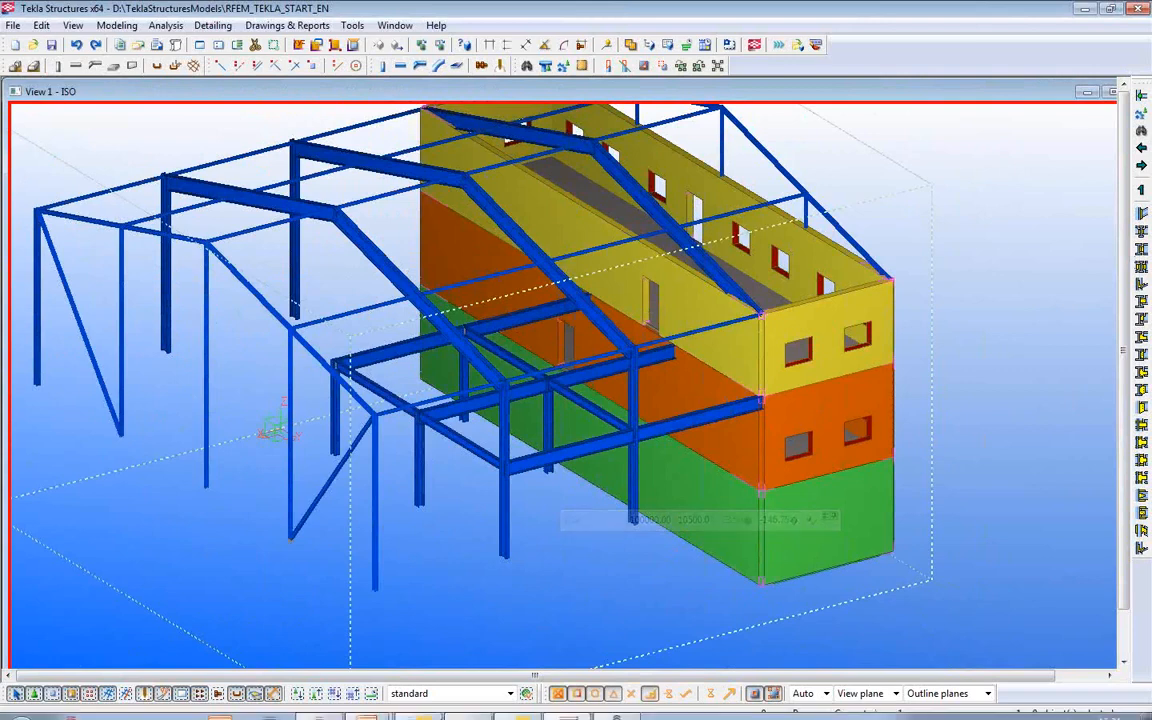
# Step: Switch to RFEM and import the Entire Model for RFEM analytical model with rigid links, replacing the existing data
pyautogui.moveTo(418, 716)
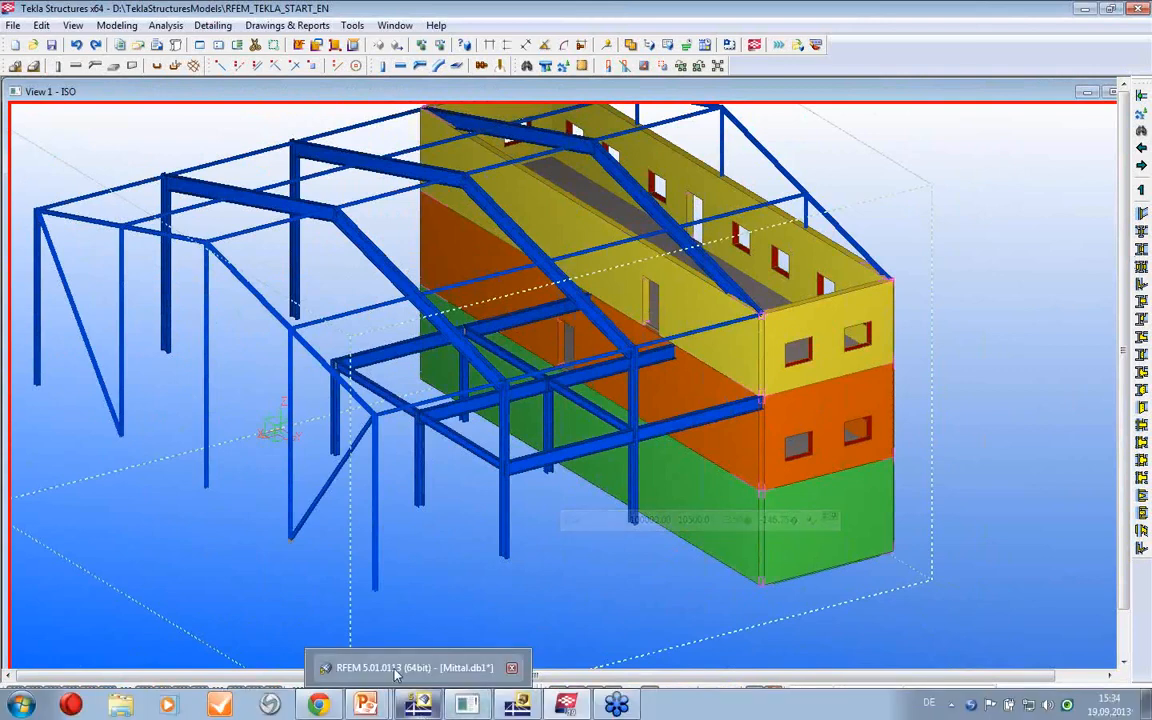
pyautogui.click(398, 668)
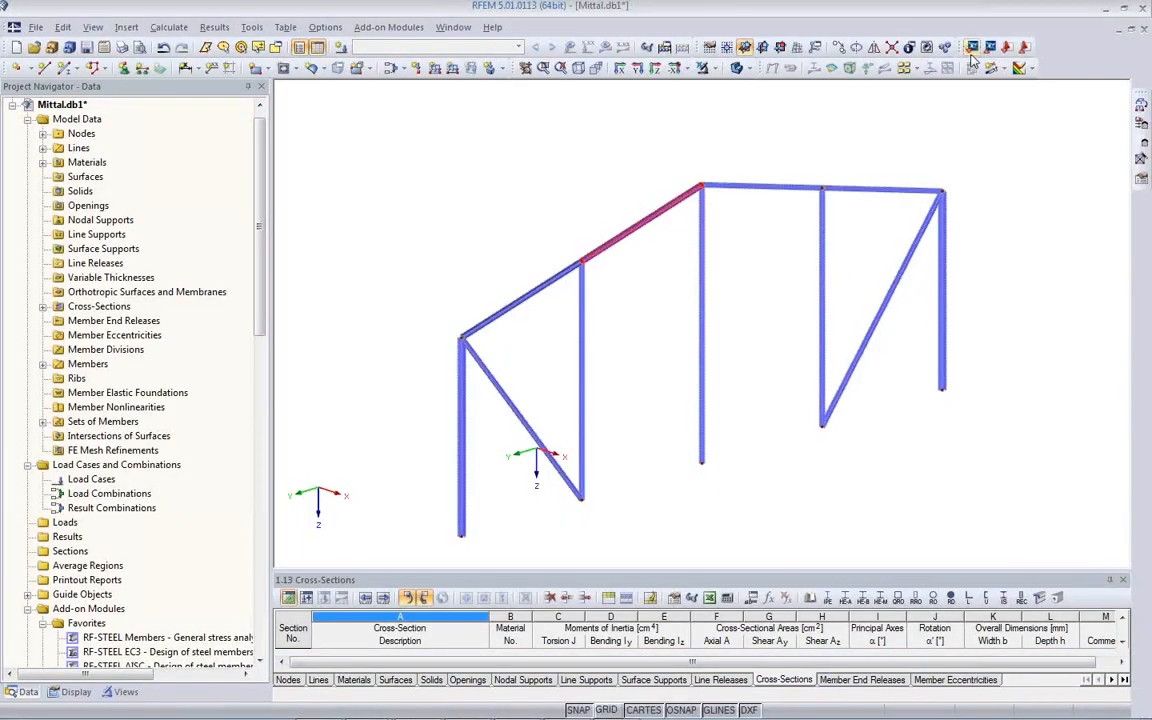
pyautogui.click(971, 48)
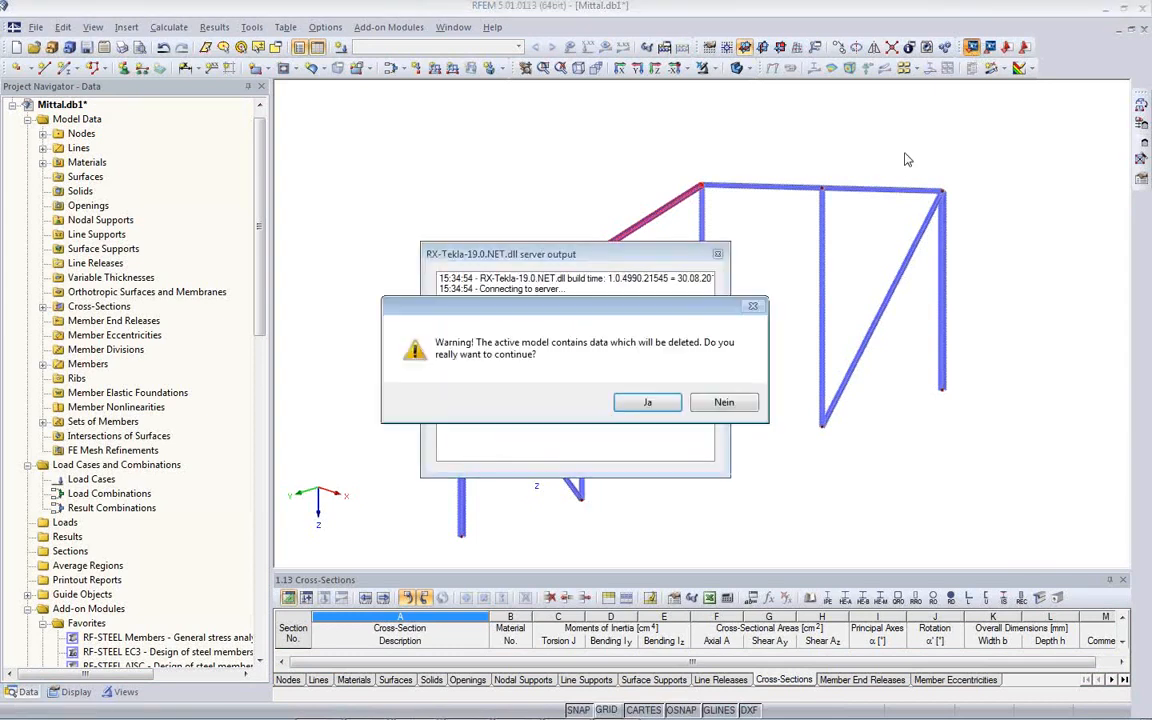
pyautogui.click(627, 397)
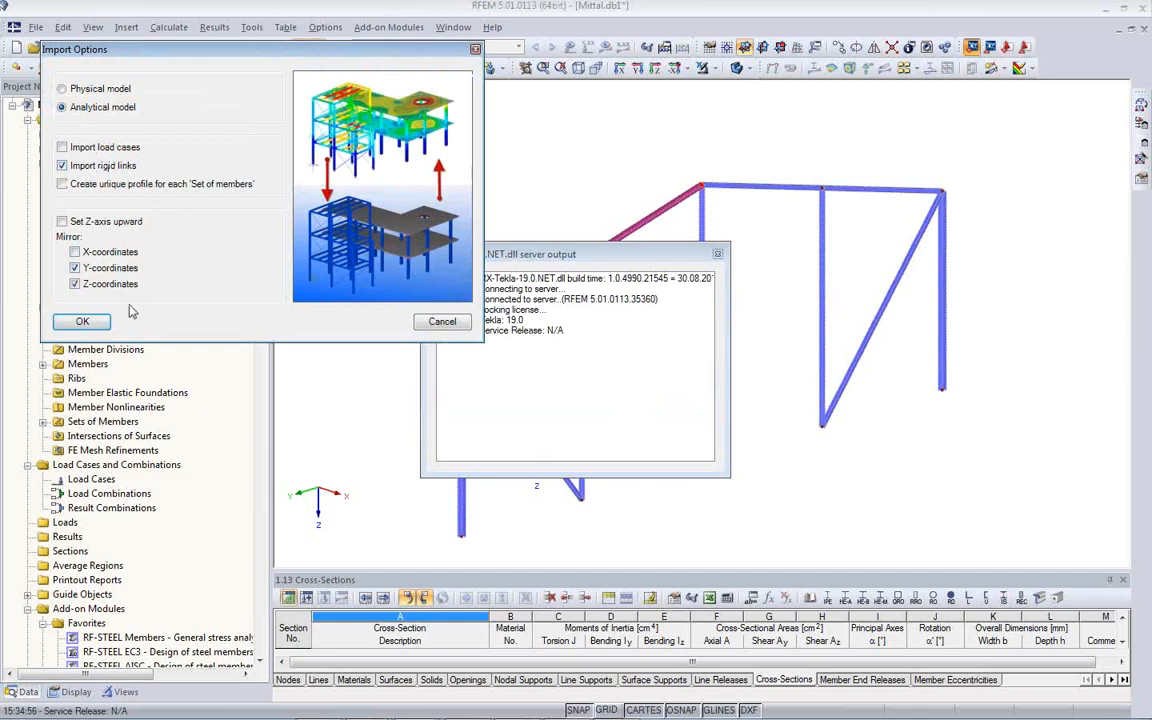
pyautogui.click(84, 321)
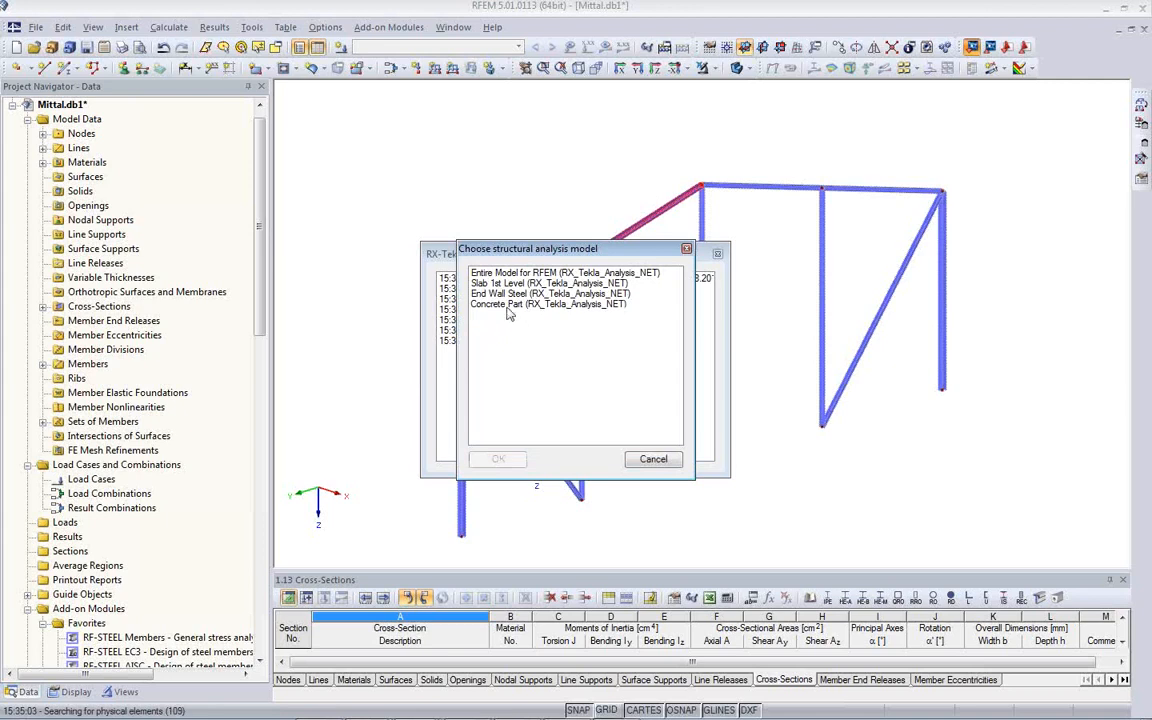
pyautogui.click(500, 273)
pyautogui.click(498, 459)
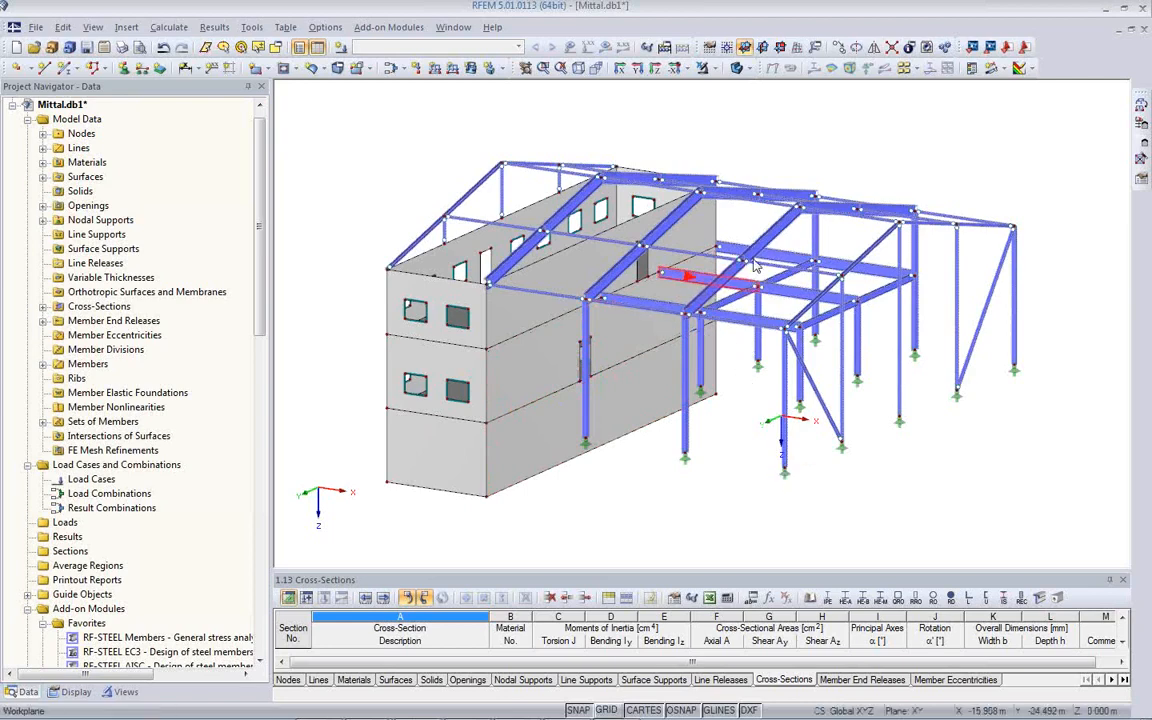
# Step: Display the imported model as a transparent solid rendering and inspect the walls, slabs and column supports
pyautogui.scroll(5, 478, 388)
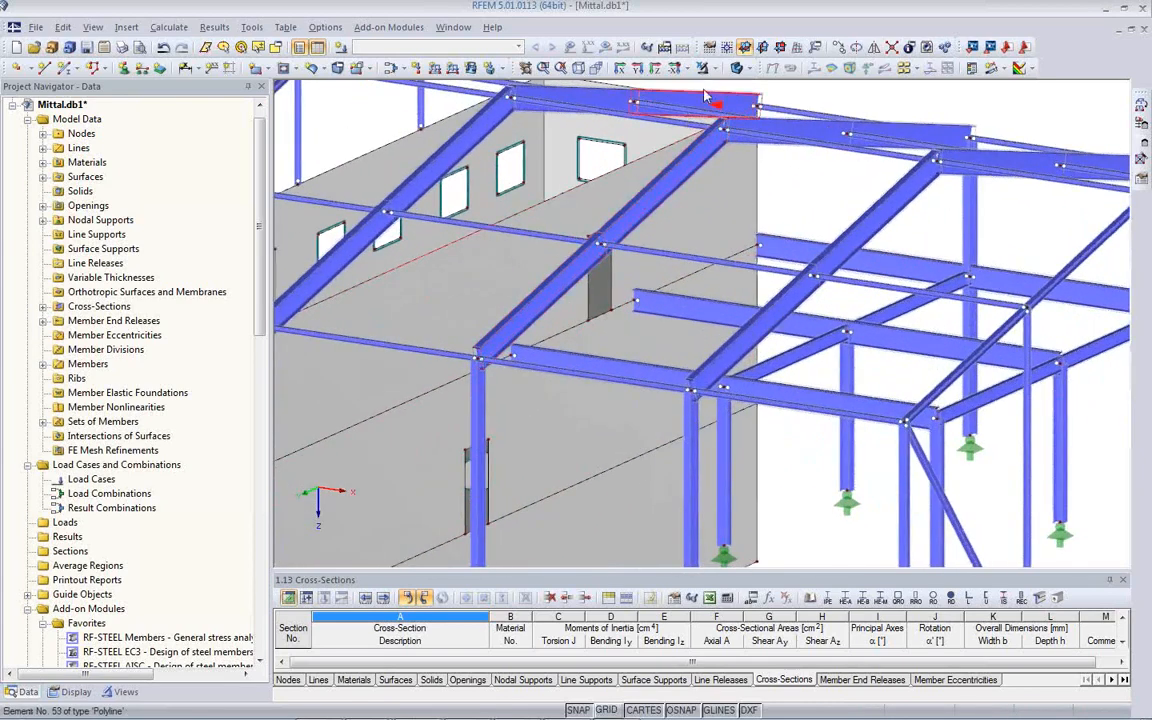
pyautogui.click(739, 69)
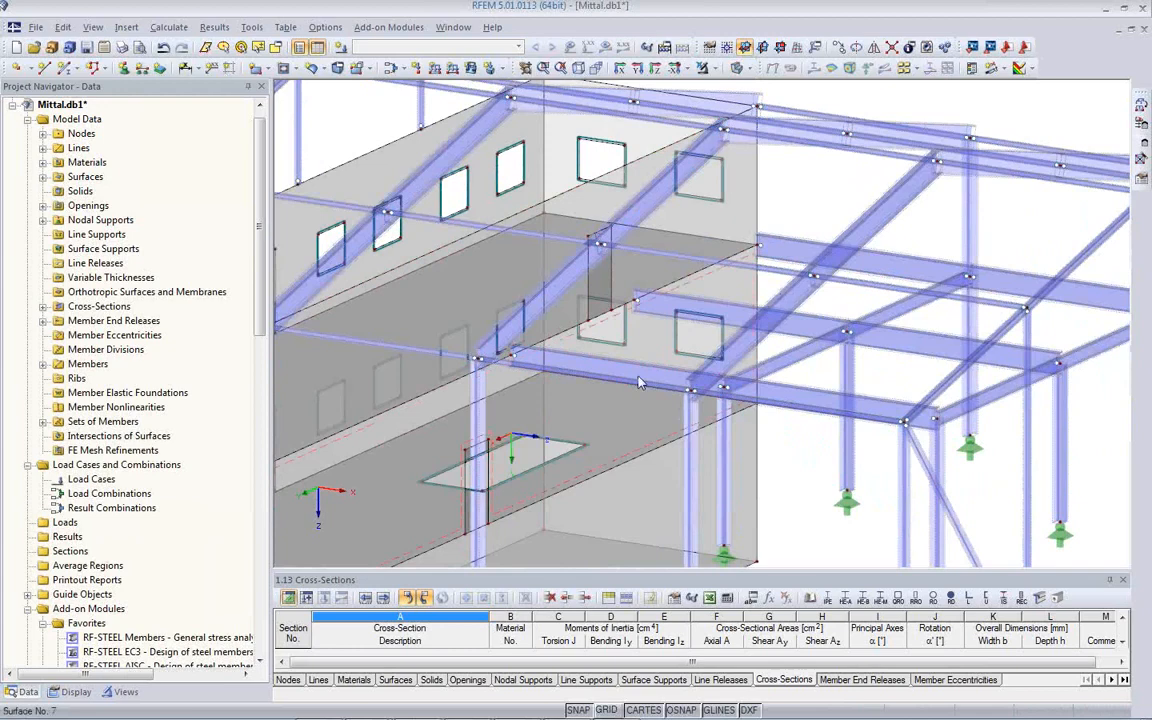
pyautogui.moveTo(671, 468); pyautogui.dragTo(690, 298, button='middle')
pyautogui.scroll(-3, 690, 306)
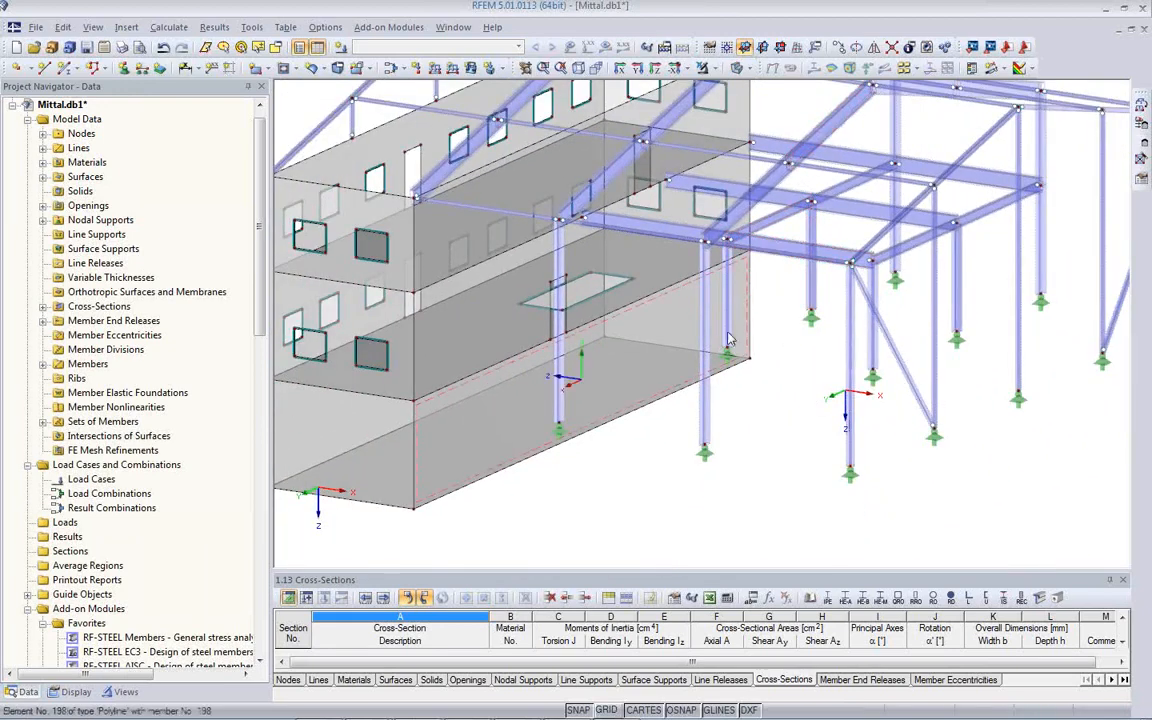
# Step: Check the sloping roof beam's member properties without changing them, and enlarge the Cross-Sections table to review the imported sections and comments
pyautogui.doubleClick(838, 122)
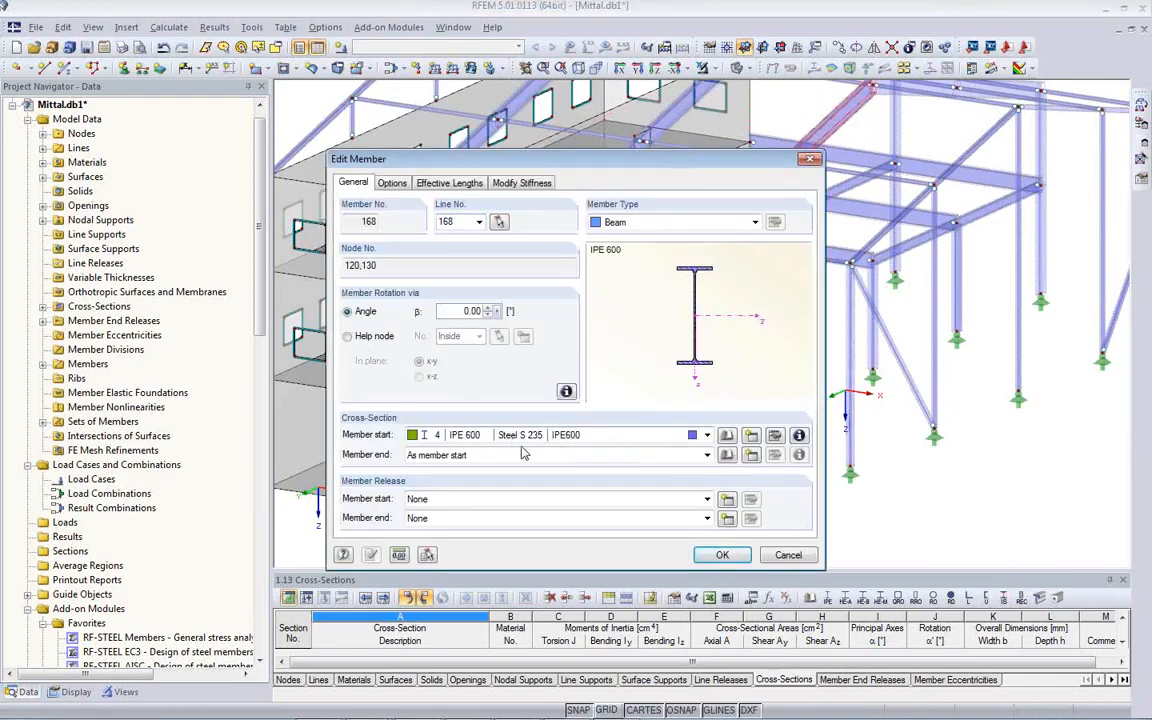
pyautogui.click(790, 554)
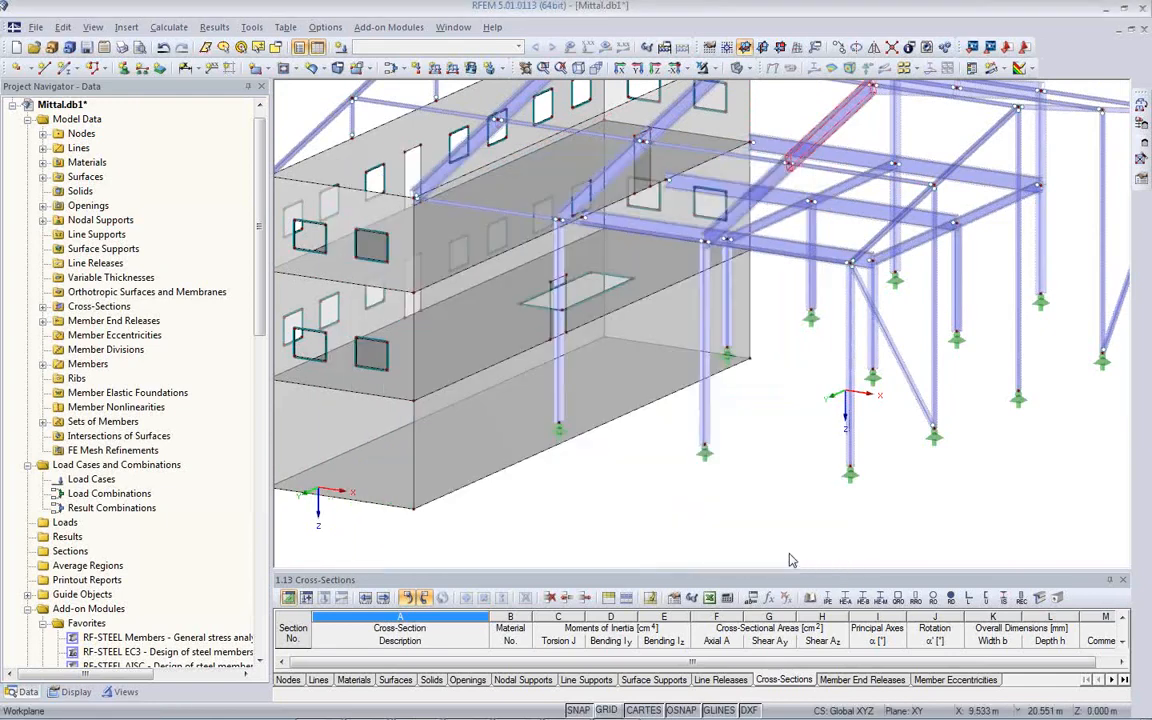
pyautogui.moveTo(750, 570); pyautogui.dragTo(742, 452)
pyautogui.click(450, 537)
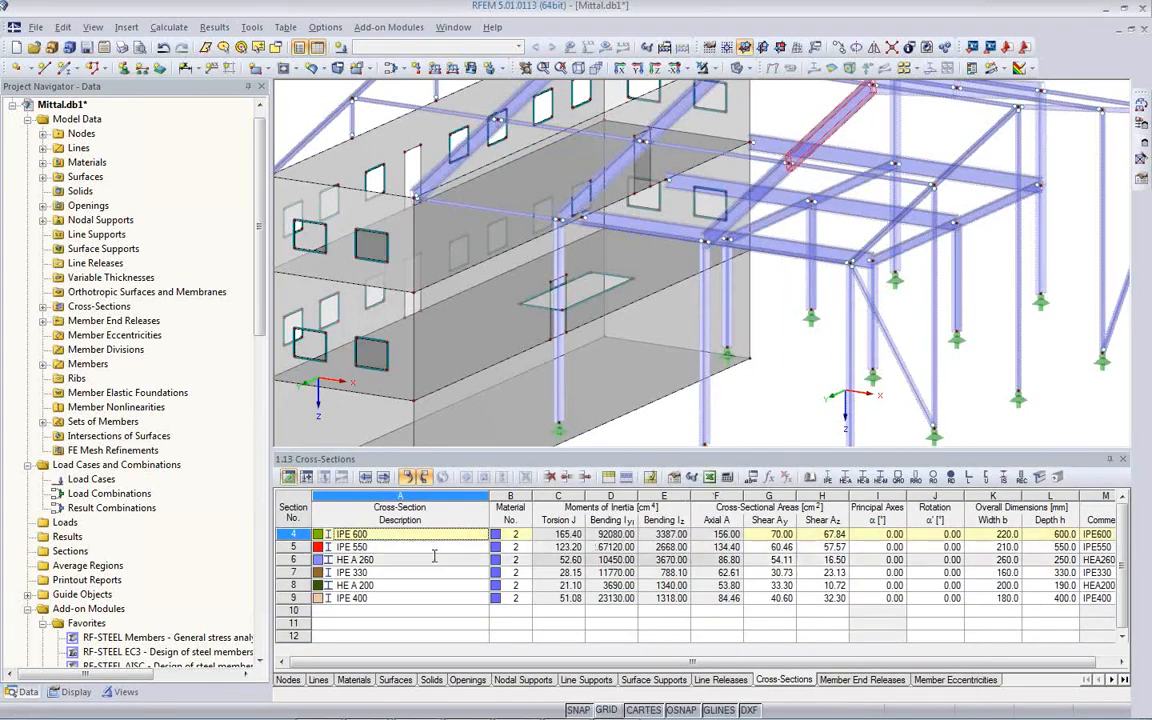
pyautogui.moveTo(507, 670); pyautogui.dragTo(524, 670)
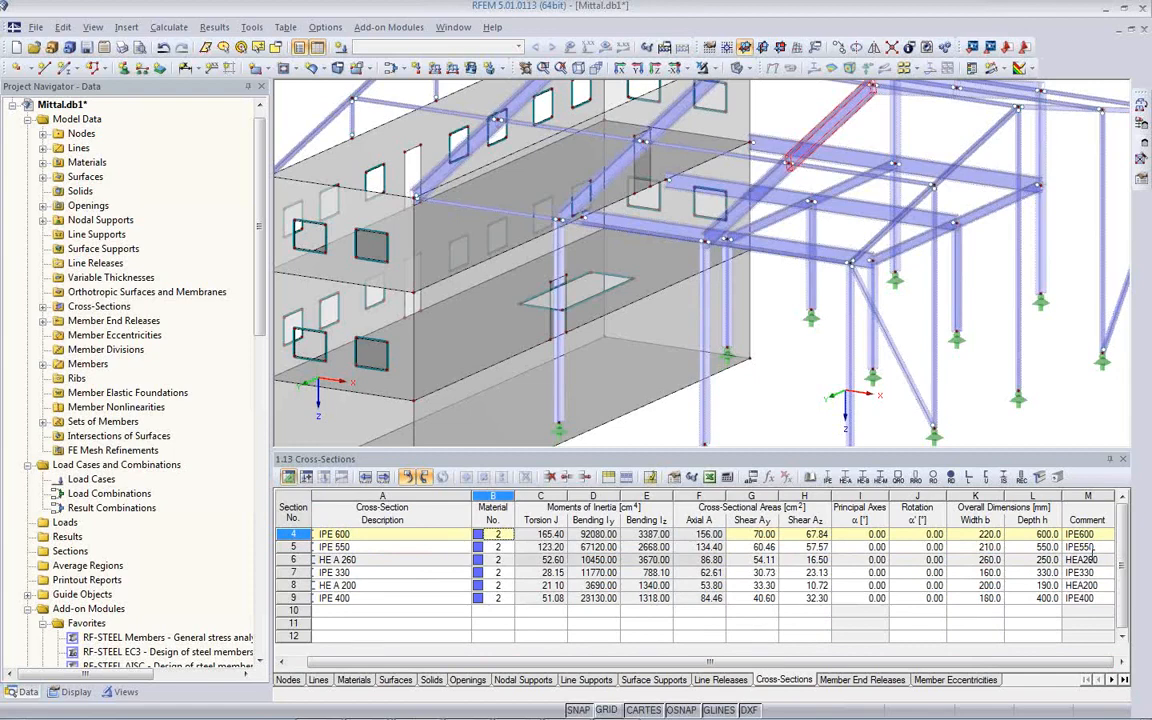
# Step: Review the imported concrete and steel entries in the Materials table, including their Comment column
pyautogui.click(353, 679)
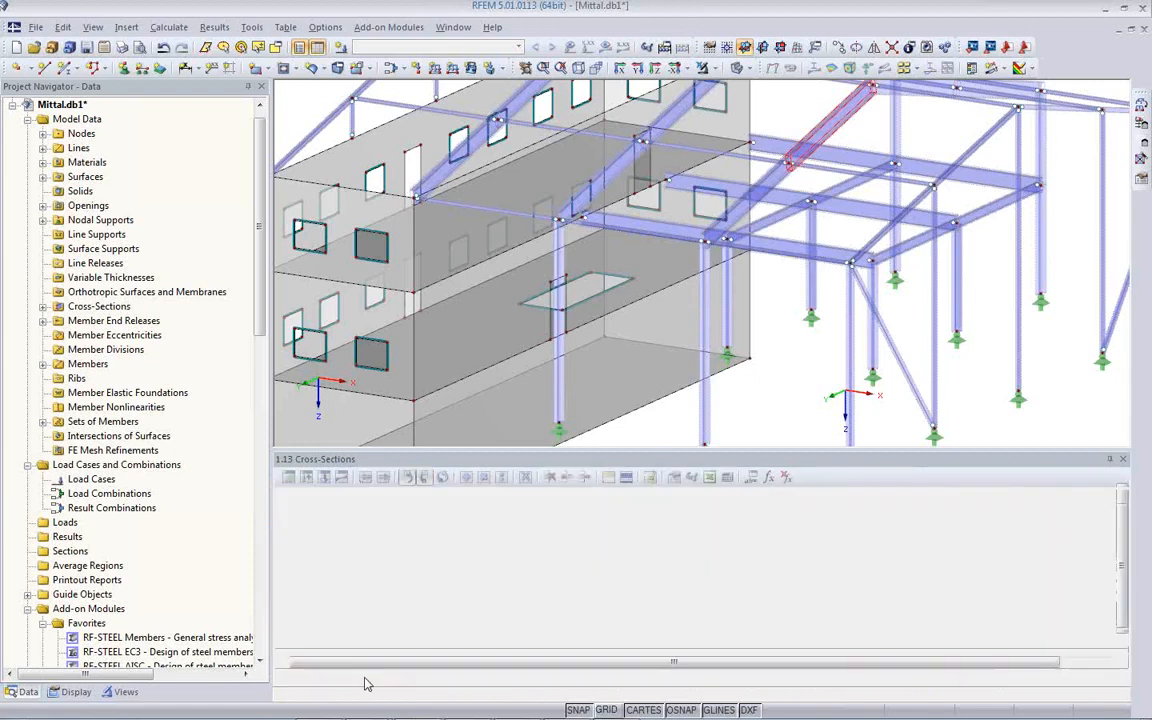
pyautogui.click(452, 560)
pyautogui.click(453, 547)
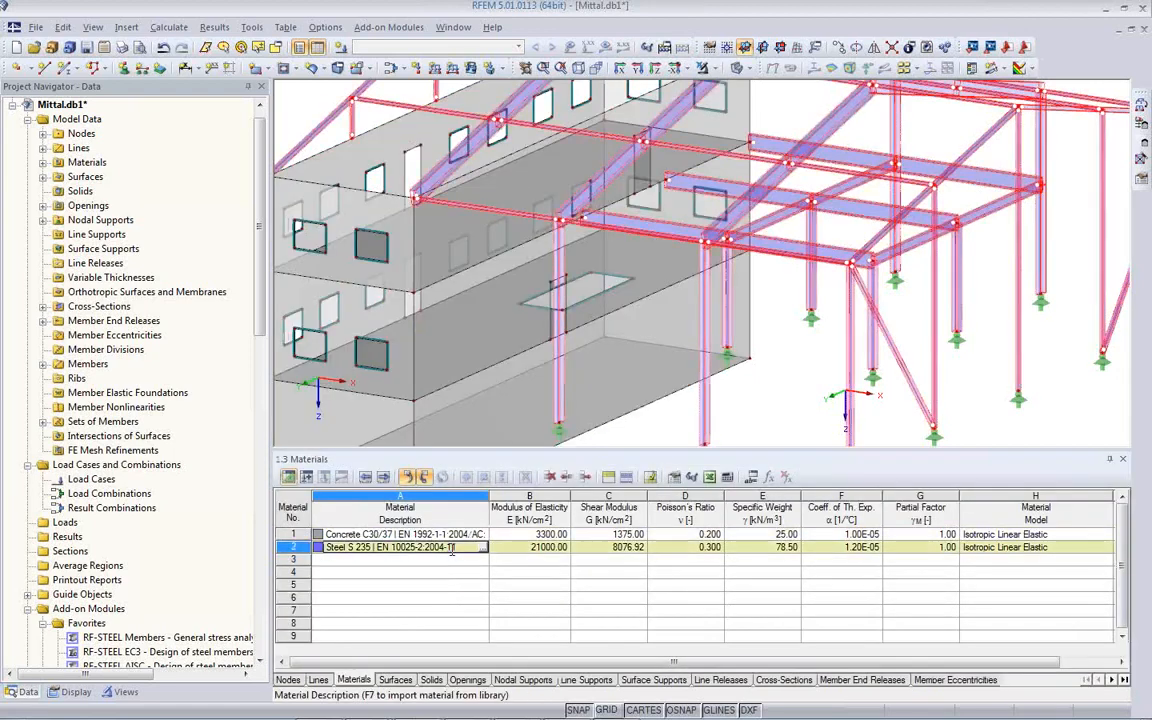
pyautogui.click(461, 534)
pyautogui.click(458, 547)
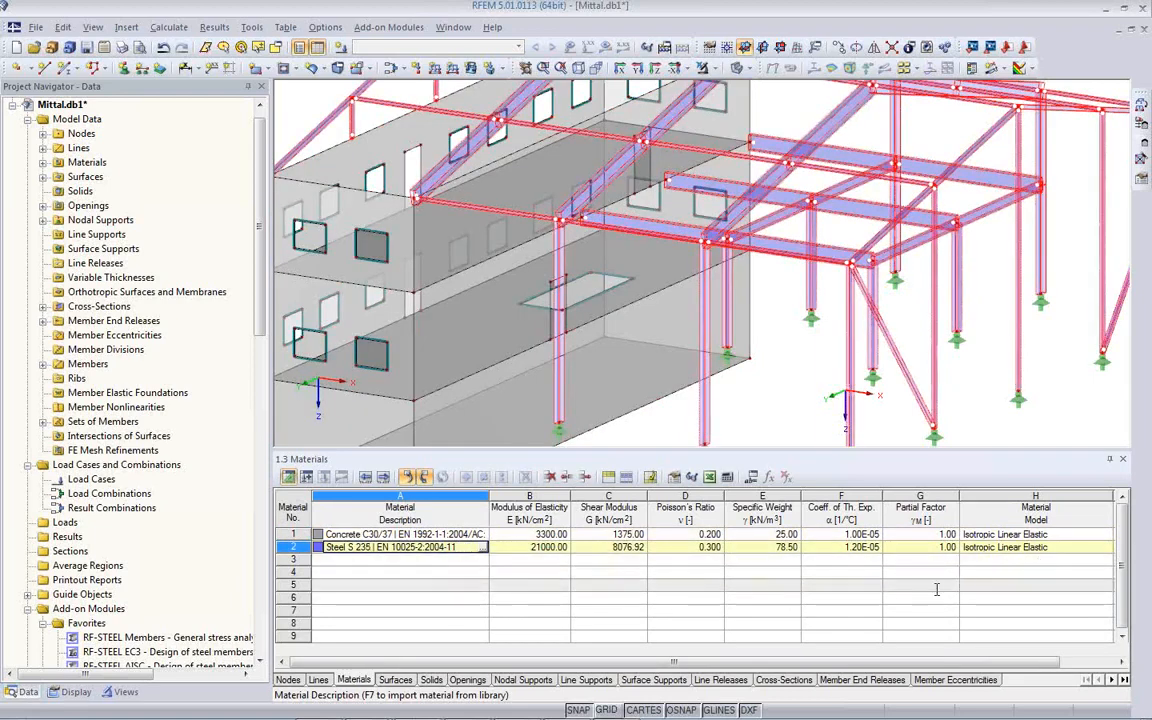
pyautogui.moveTo(936, 664); pyautogui.dragTo(1038, 660)
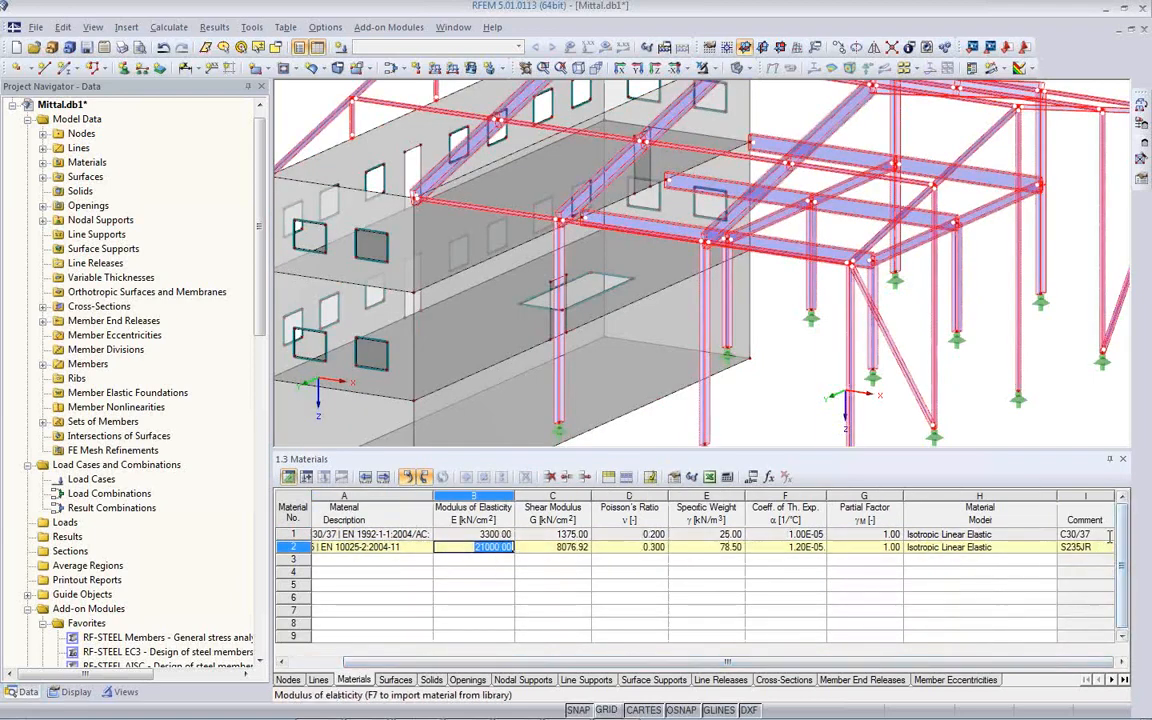
pyautogui.moveTo(1028, 664); pyautogui.dragTo(935, 662)
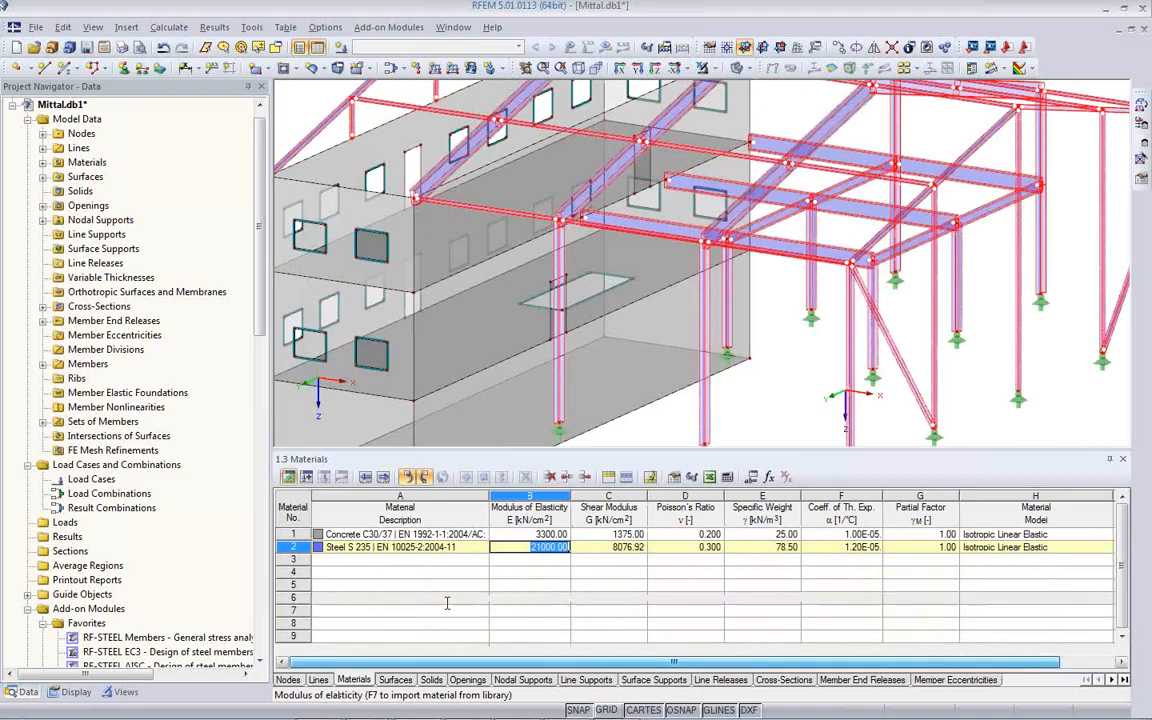
# Step: Check the material conversion table in the import's detail settings and save it without changing the S235JR and C30/37 assignments
pyautogui.click(38, 28)
pyautogui.click(60, 367)
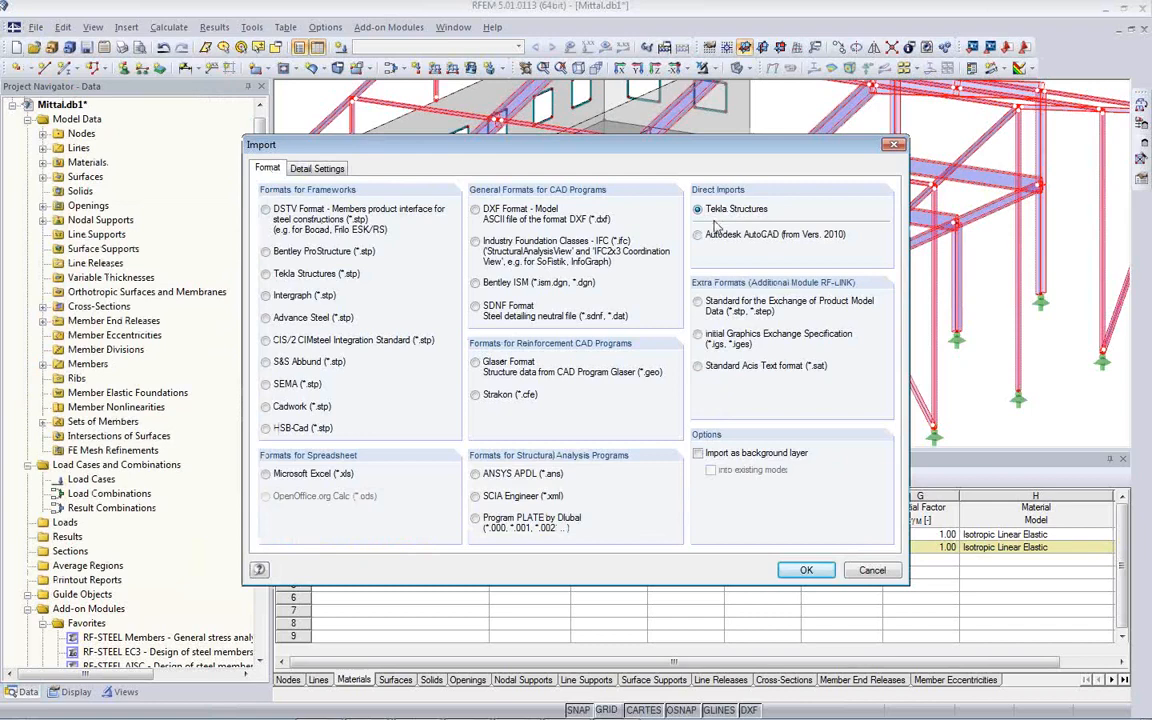
pyautogui.click(318, 170)
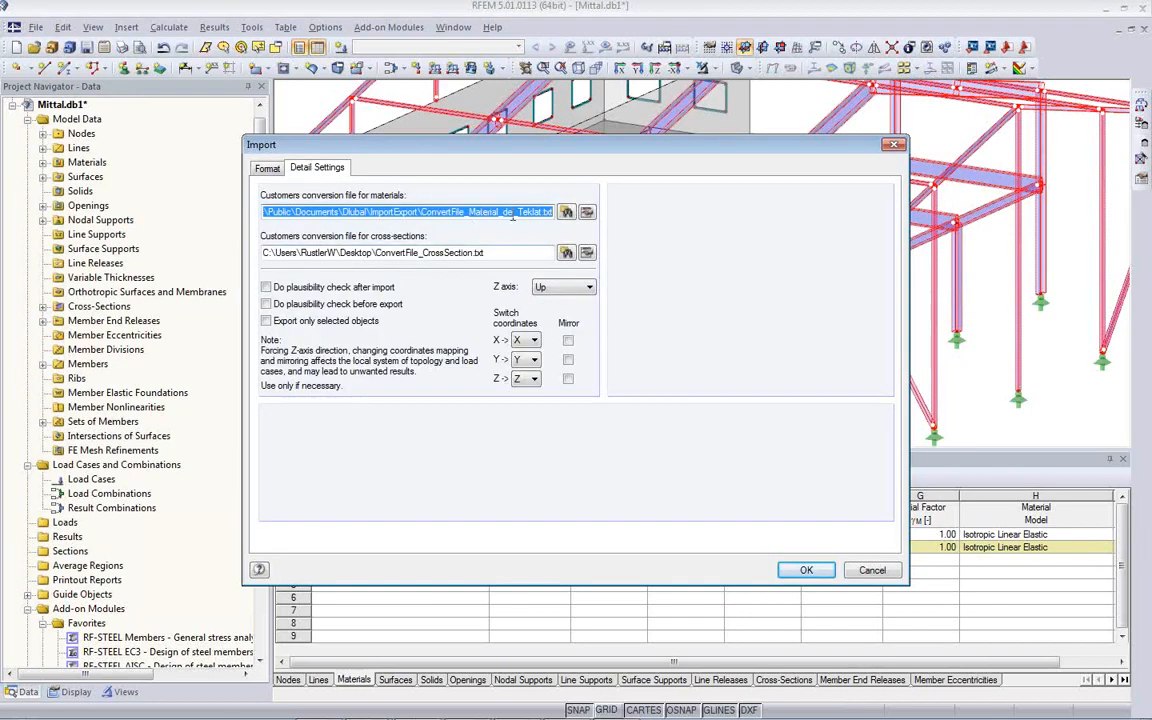
pyautogui.click(341, 212)
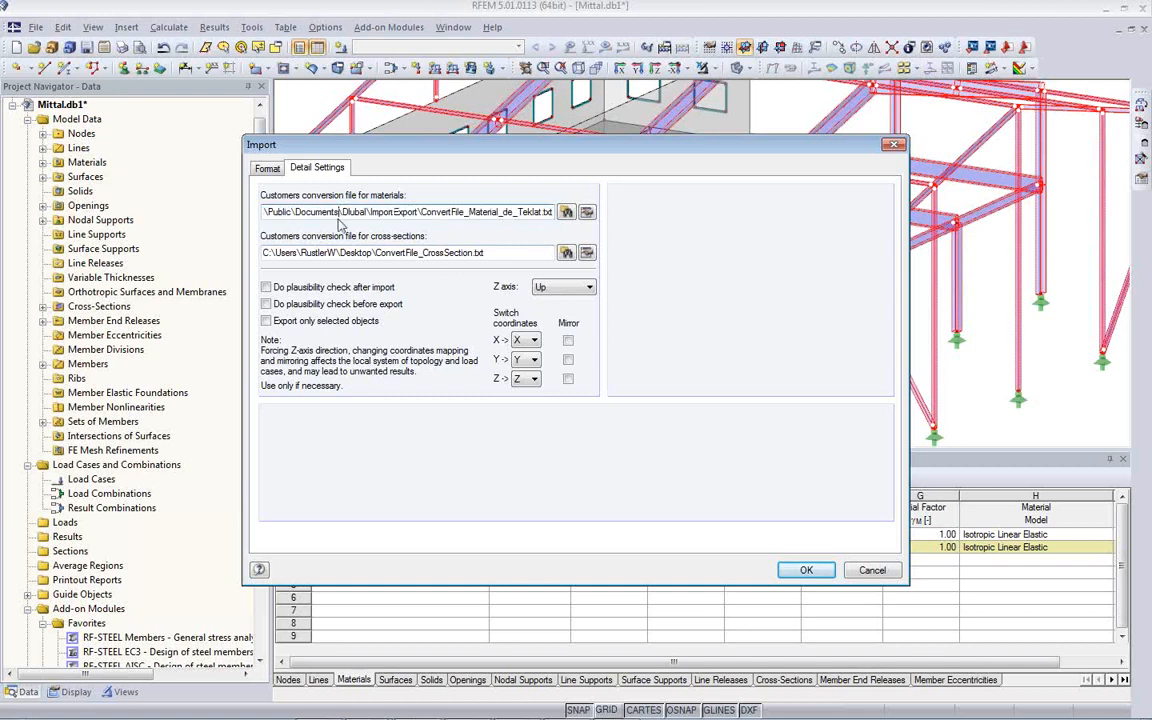
pyautogui.click(586, 212)
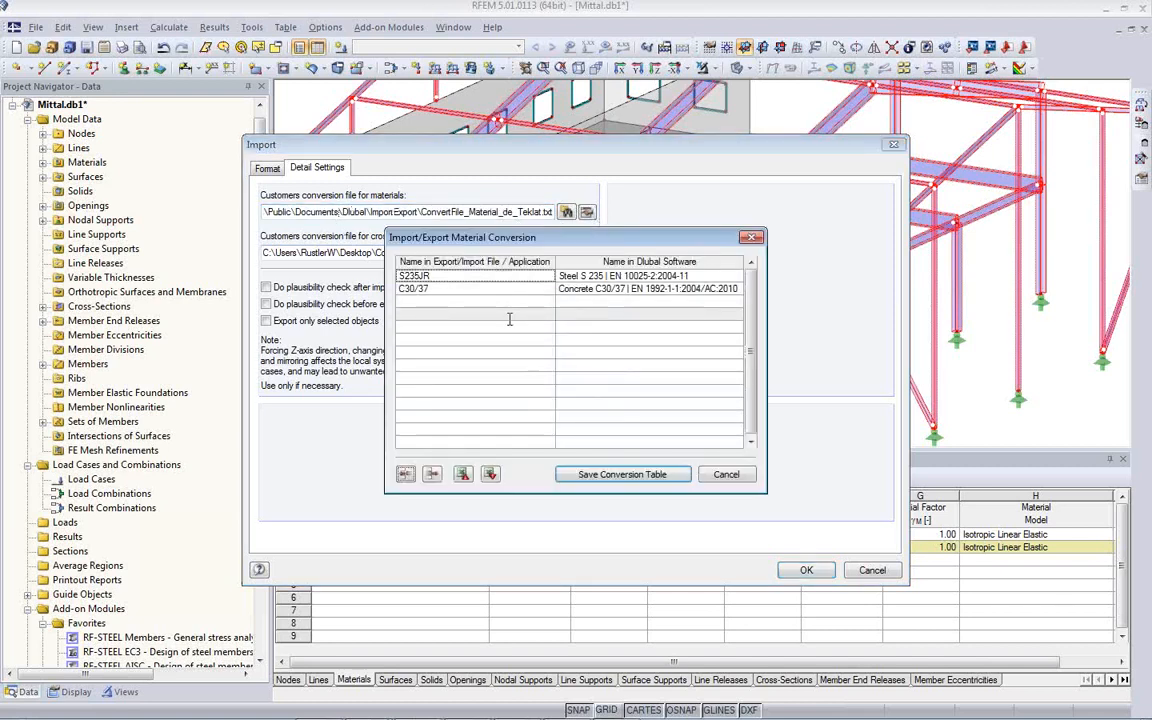
pyautogui.click(598, 288)
pyautogui.click(596, 276)
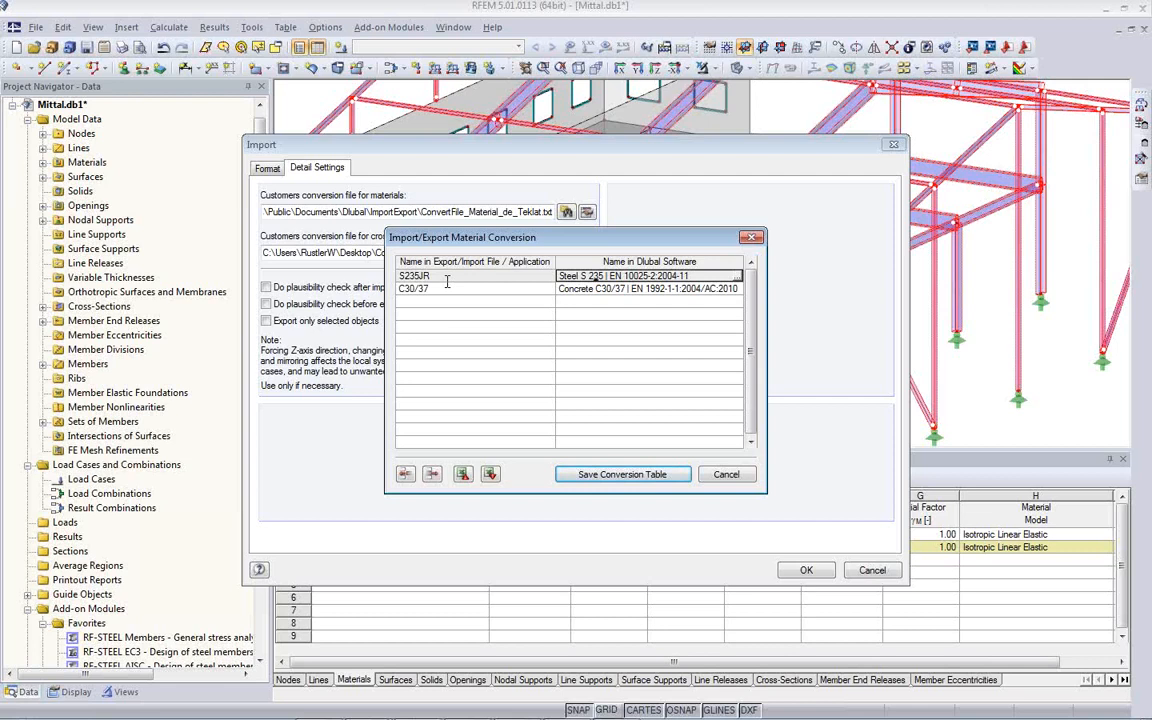
pyautogui.click(630, 289)
pyautogui.click(690, 276)
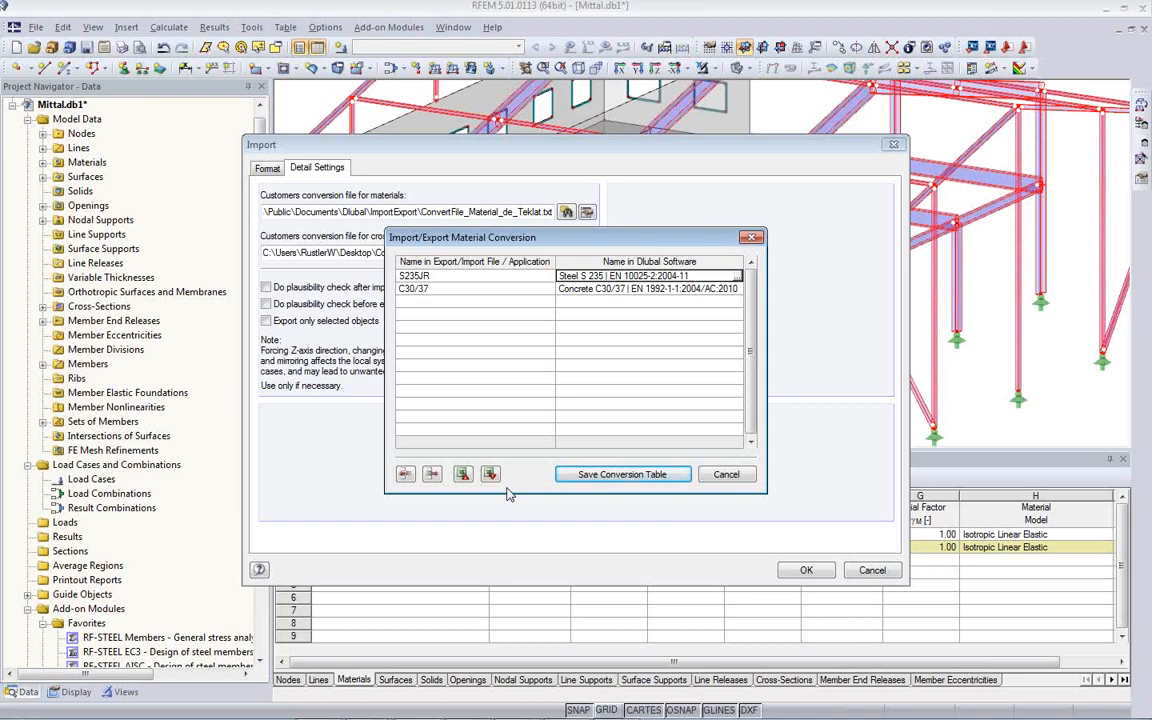
pyautogui.click(620, 474)
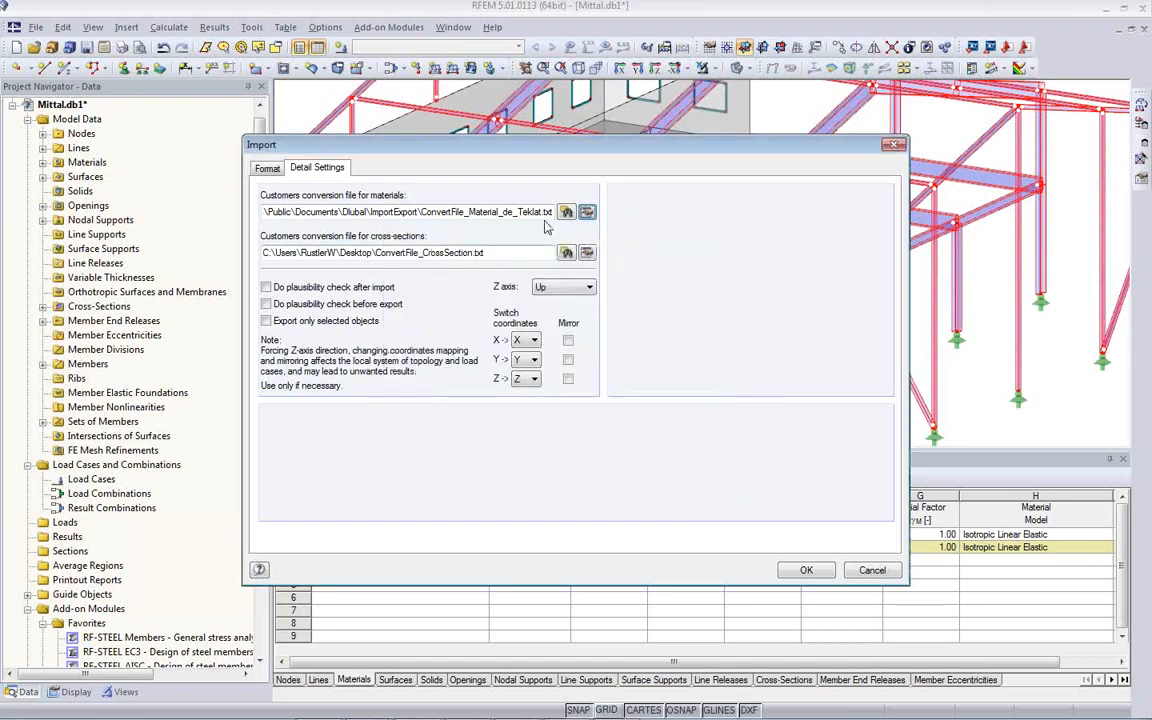
# Step: Check the cross-section conversion table for the import, and close it and the Import dialog without saving
pyautogui.click(584, 252)
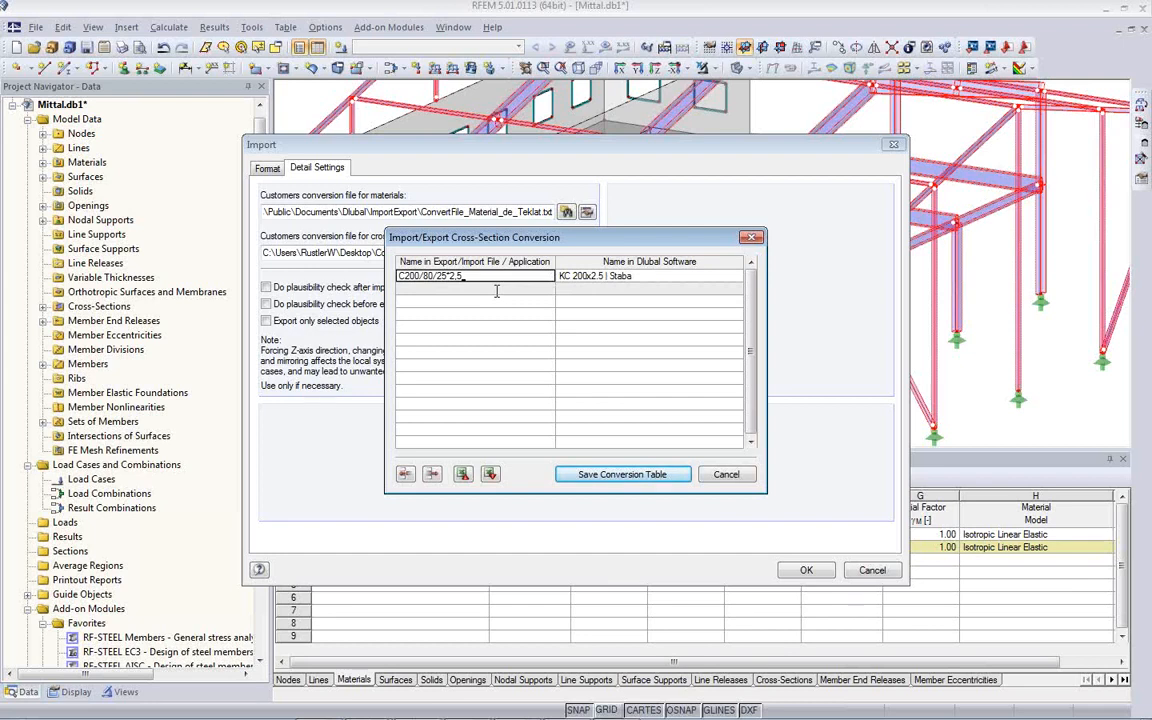
pyautogui.click(733, 479)
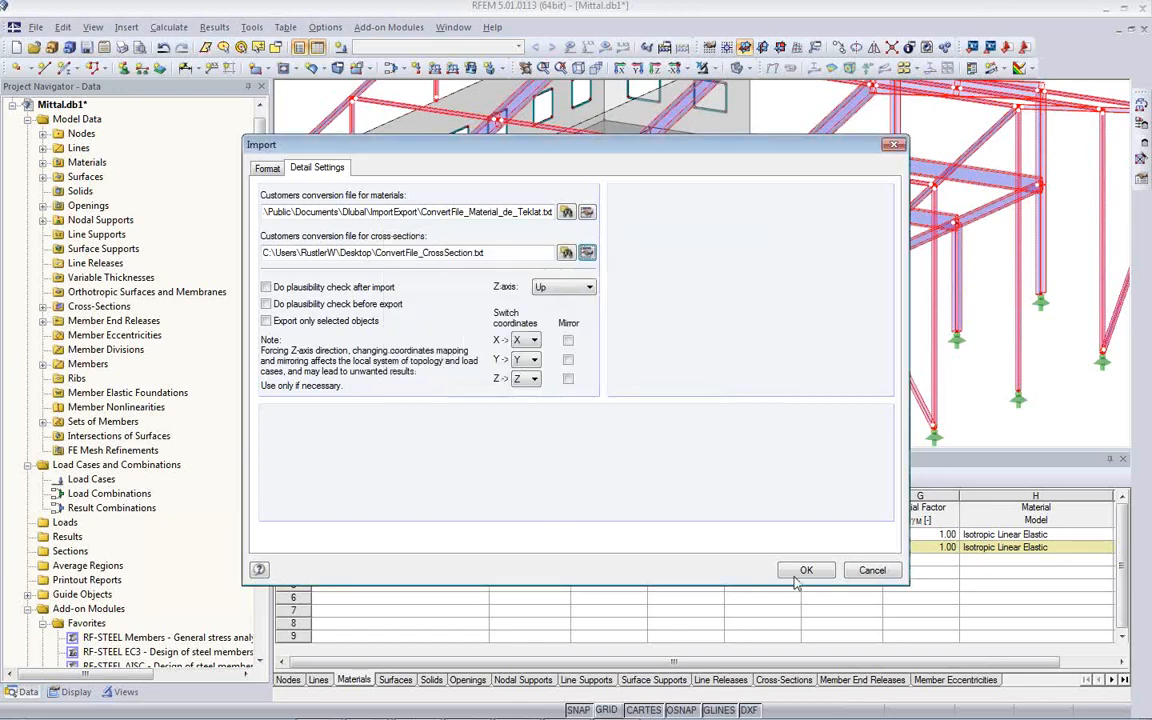
pyautogui.click(872, 570)
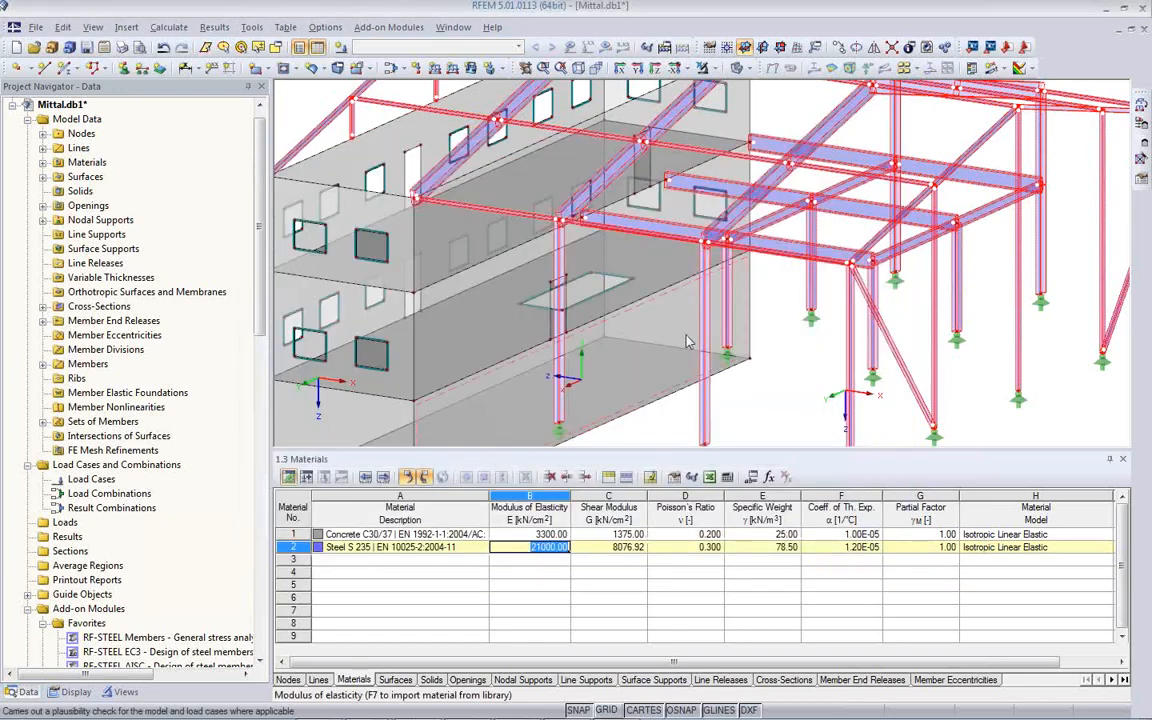
# Step: Shrink the Materials table and inspect the whole building and steel frame model from several sides
pyautogui.scroll(-4, 688, 325)
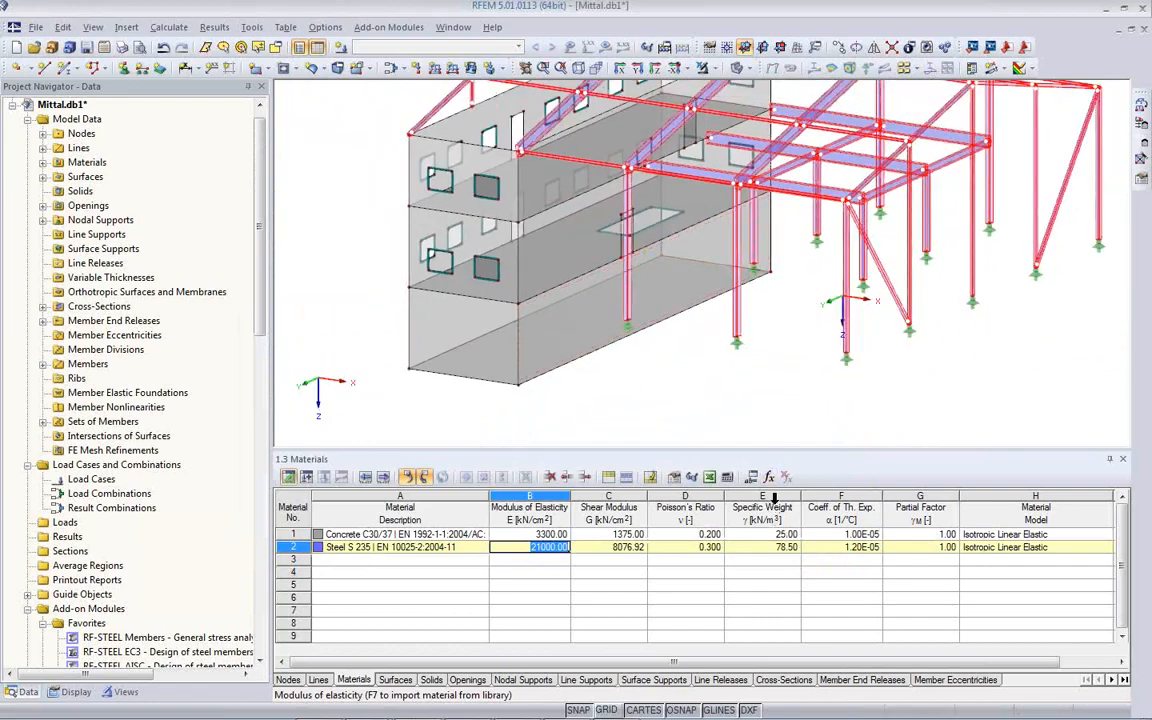
pyautogui.moveTo(783, 449); pyautogui.dragTo(794, 565)
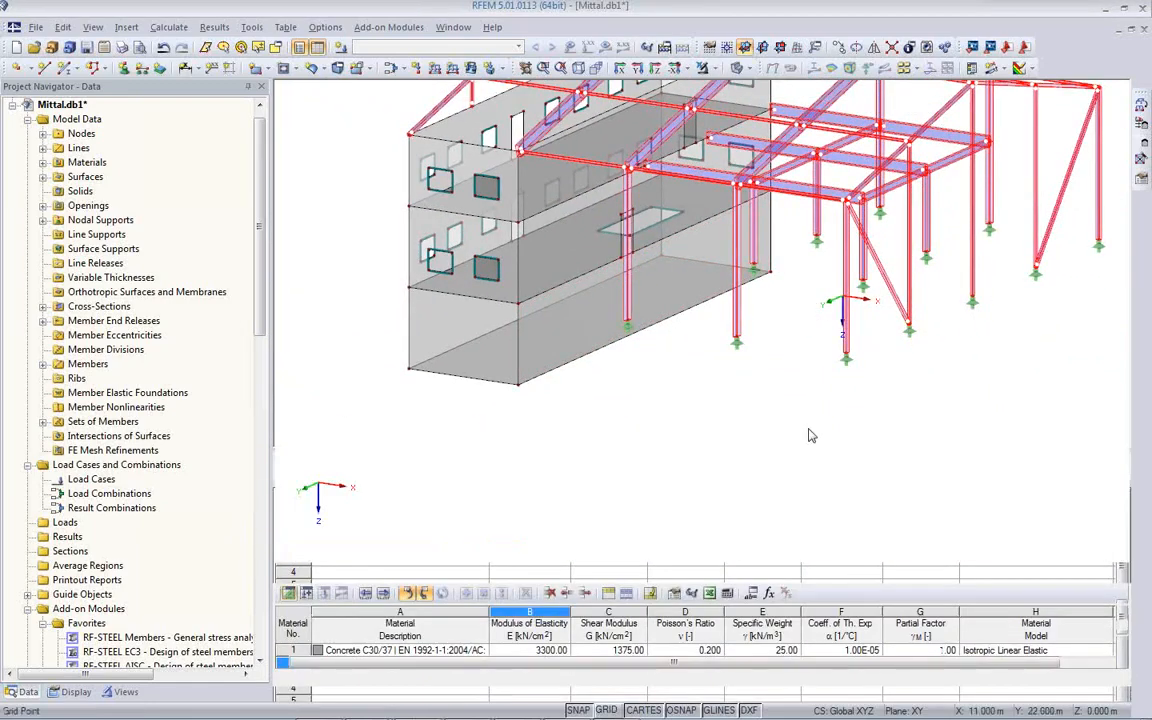
pyautogui.keyDown('ctrl'); pyautogui.moveTo(841, 404); pyautogui.dragTo(506, 465, button='middle'); pyautogui.keyUp('ctrl')
pyautogui.keyDown('ctrl'); pyautogui.moveTo(805, 452); pyautogui.dragTo(779, 503, button='middle'); pyautogui.keyUp('ctrl')
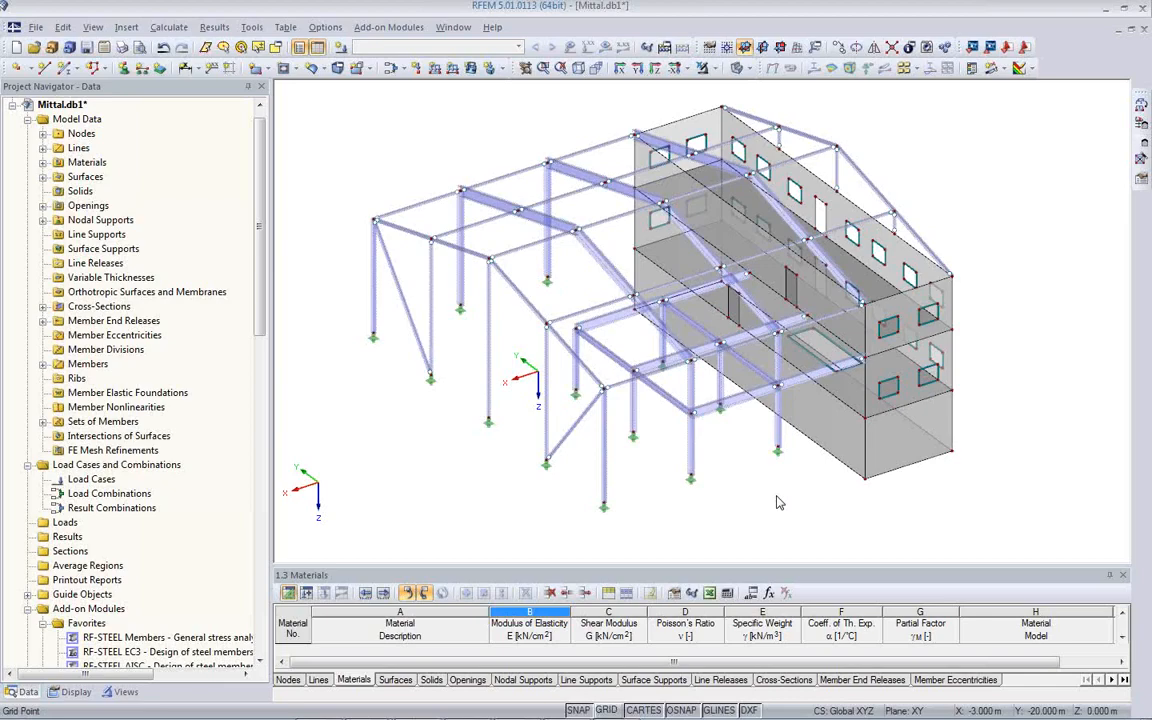
pyautogui.keyDown('ctrl'); pyautogui.moveTo(696, 479); pyautogui.dragTo(649, 281, button='middle'); pyautogui.keyUp('ctrl')
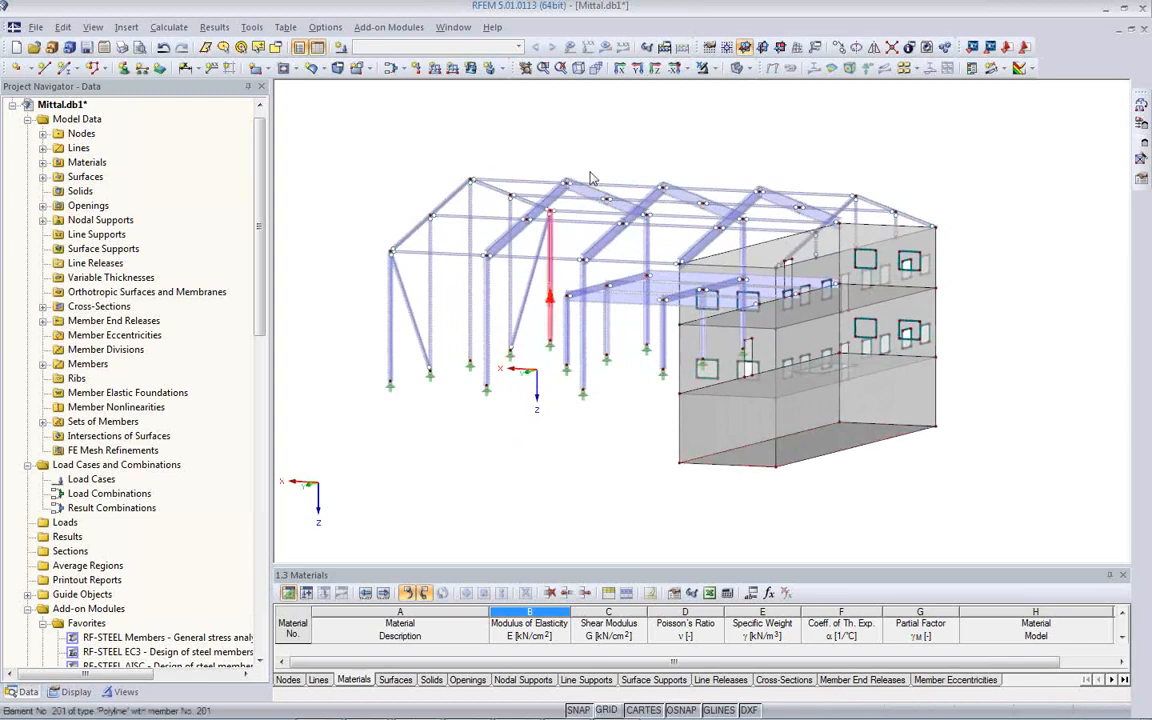
pyautogui.click(526, 66)
pyautogui.keyDown('ctrl'); pyautogui.moveTo(694, 442); pyautogui.dragTo(624, 487, button='middle'); pyautogui.keyUp('ctrl')
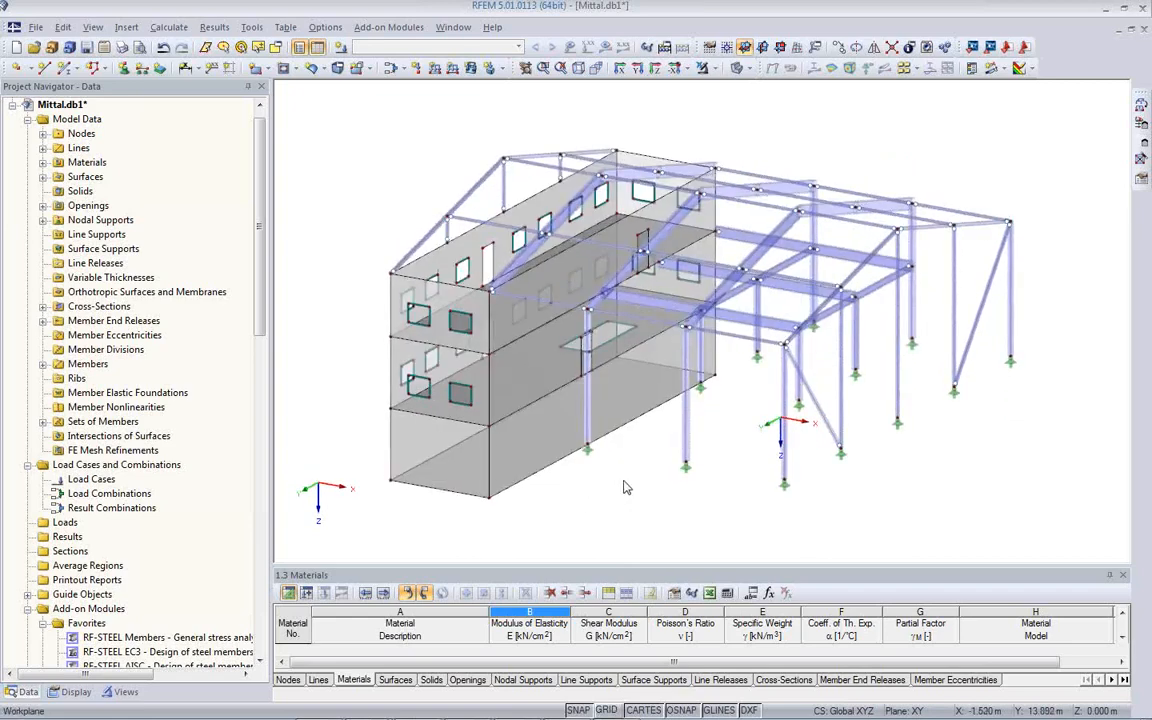
# Step: Assign a new surface support to the building's base slab, fixed in ux, uy and uz
pyautogui.click(509, 442)
pyautogui.keyDown('ctrl'); pyautogui.moveTo(724, 450); pyautogui.dragTo(471, 465, button='middle'); pyautogui.keyUp('ctrl')
pyautogui.click(472, 465)
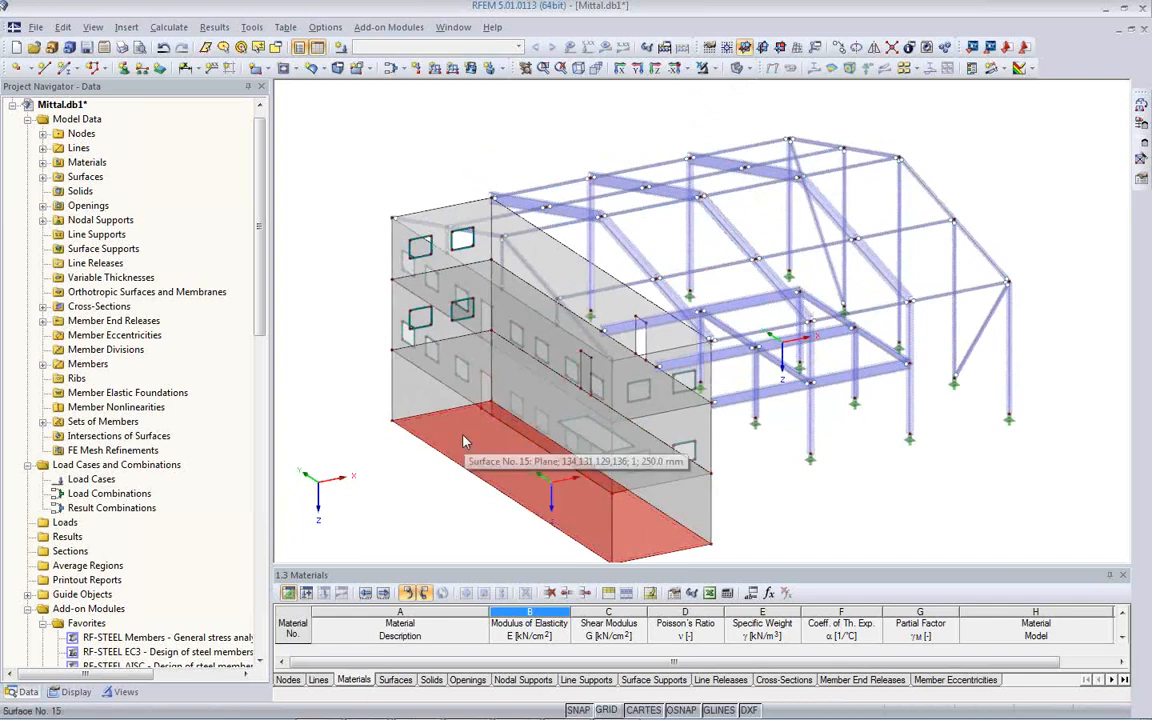
pyautogui.doubleClick(464, 443)
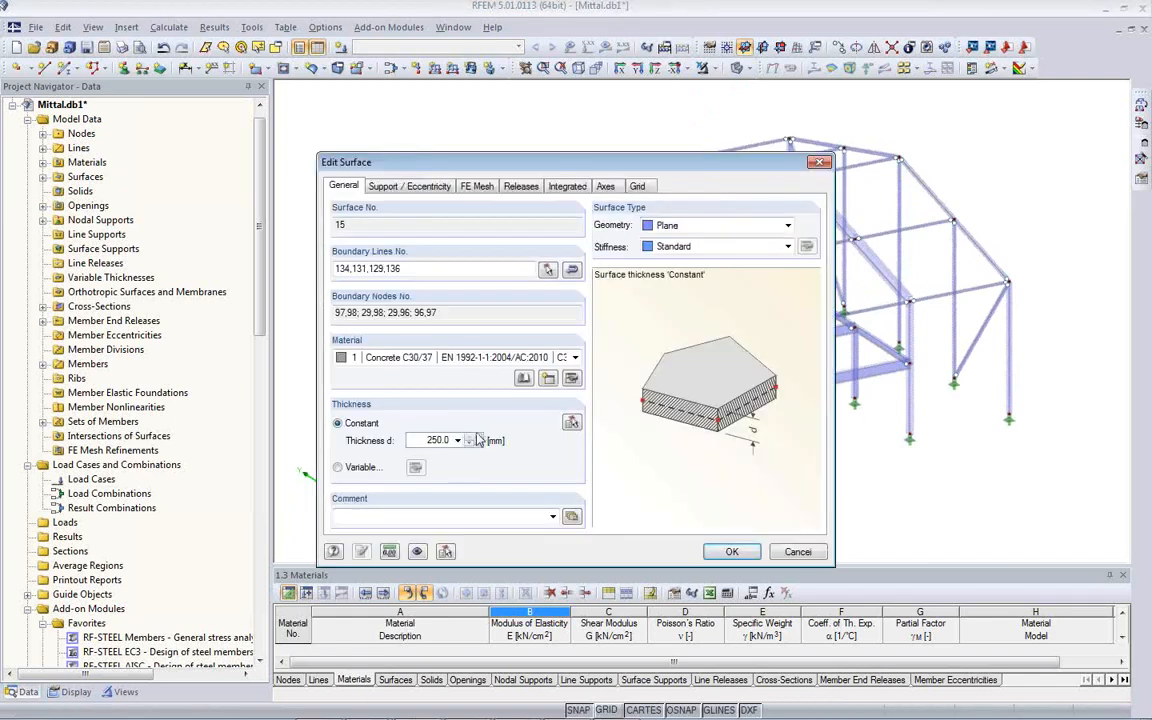
pyautogui.click(418, 188)
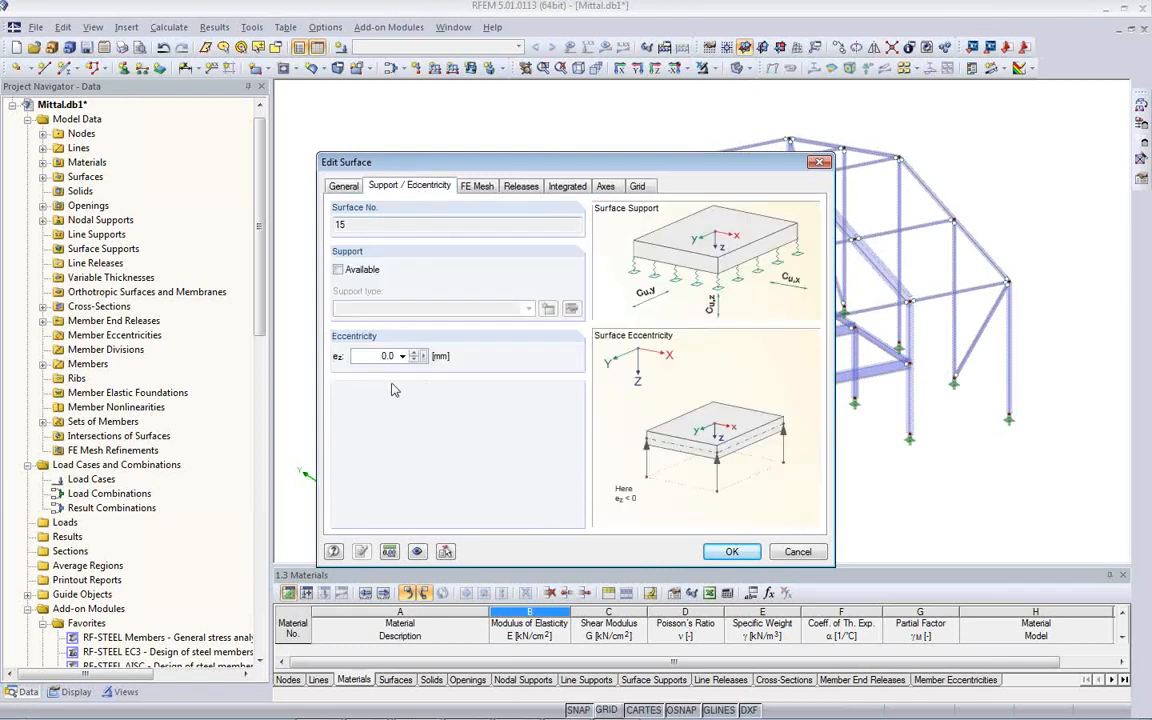
pyautogui.click(339, 270)
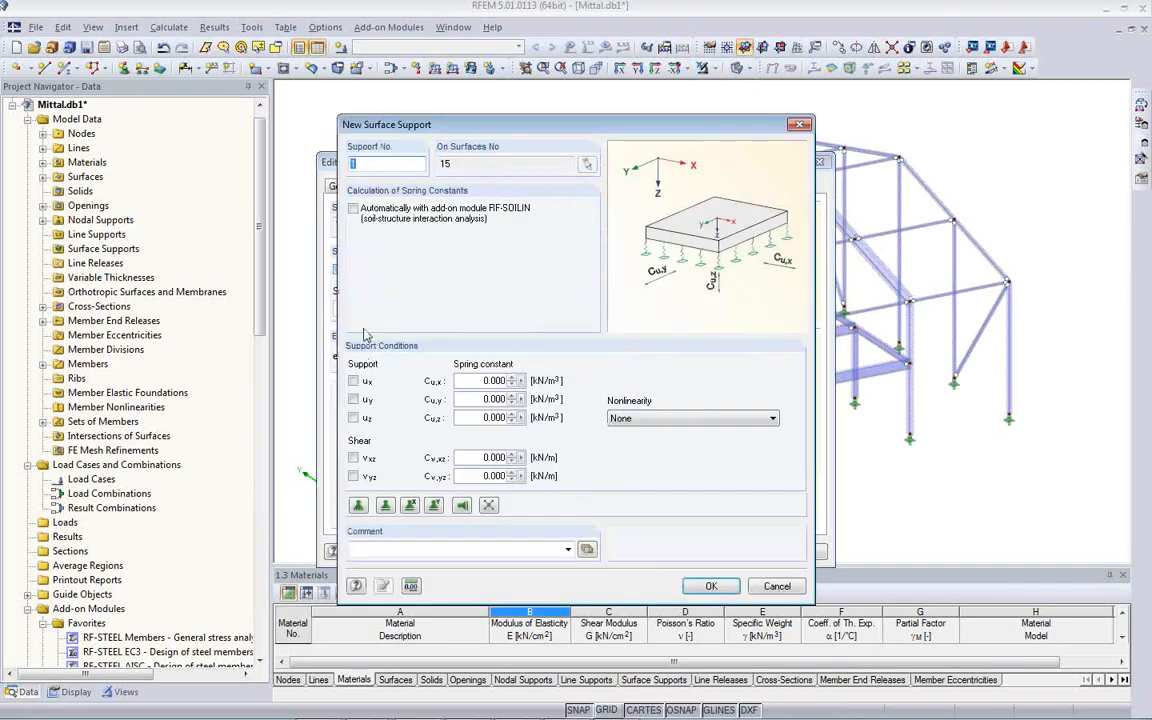
pyautogui.click(358, 506)
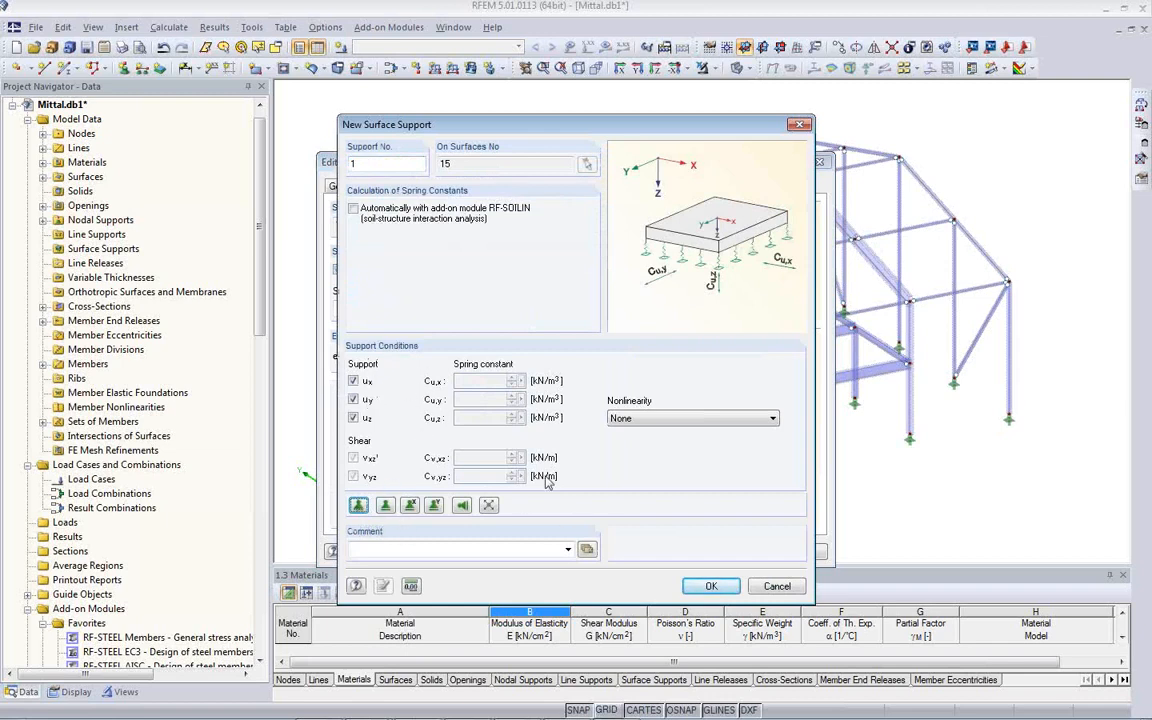
pyautogui.click(710, 588)
pyautogui.click(732, 552)
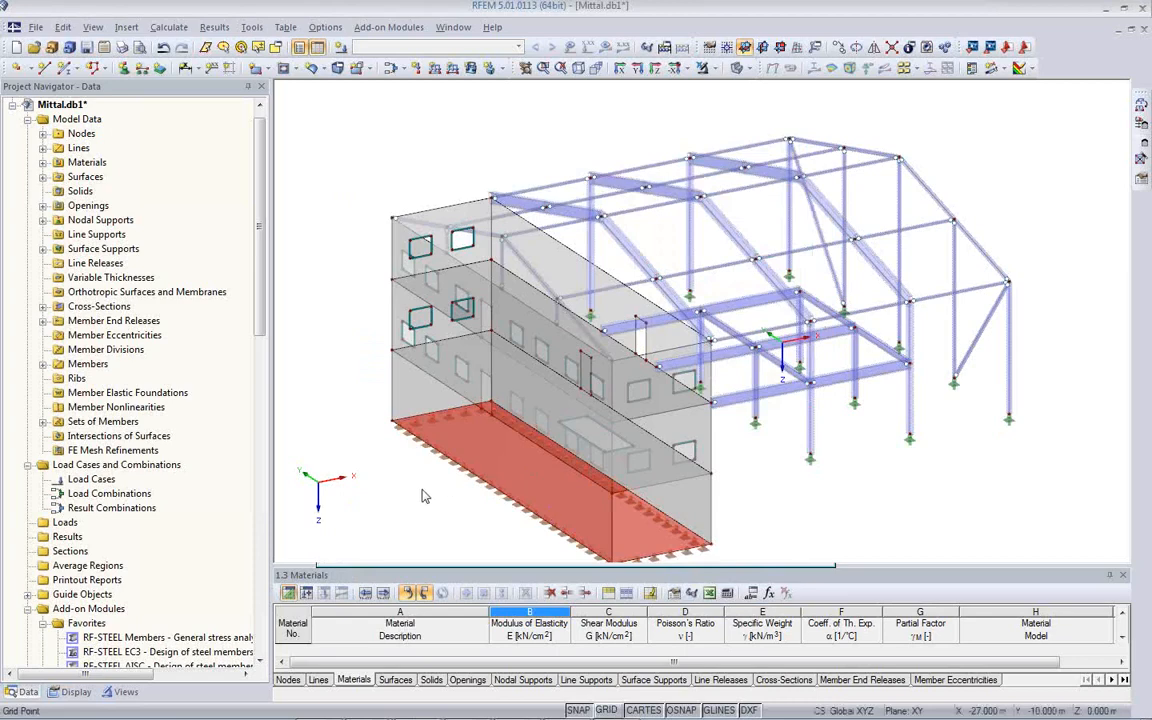
# Step: Hide the data table and create permanent load case LC1 described as Self-weight, with self-weight active and a Z factor of 1.000
pyautogui.scroll(3, 490, 385)
pyautogui.keyDown('ctrl'); pyautogui.moveTo(611, 463); pyautogui.dragTo(599, 438, button='middle'); pyautogui.keyUp('ctrl')
pyautogui.keyDown('ctrl'); pyautogui.moveTo(597, 241); pyautogui.dragTo(735, 411, button='middle'); pyautogui.keyUp('ctrl')
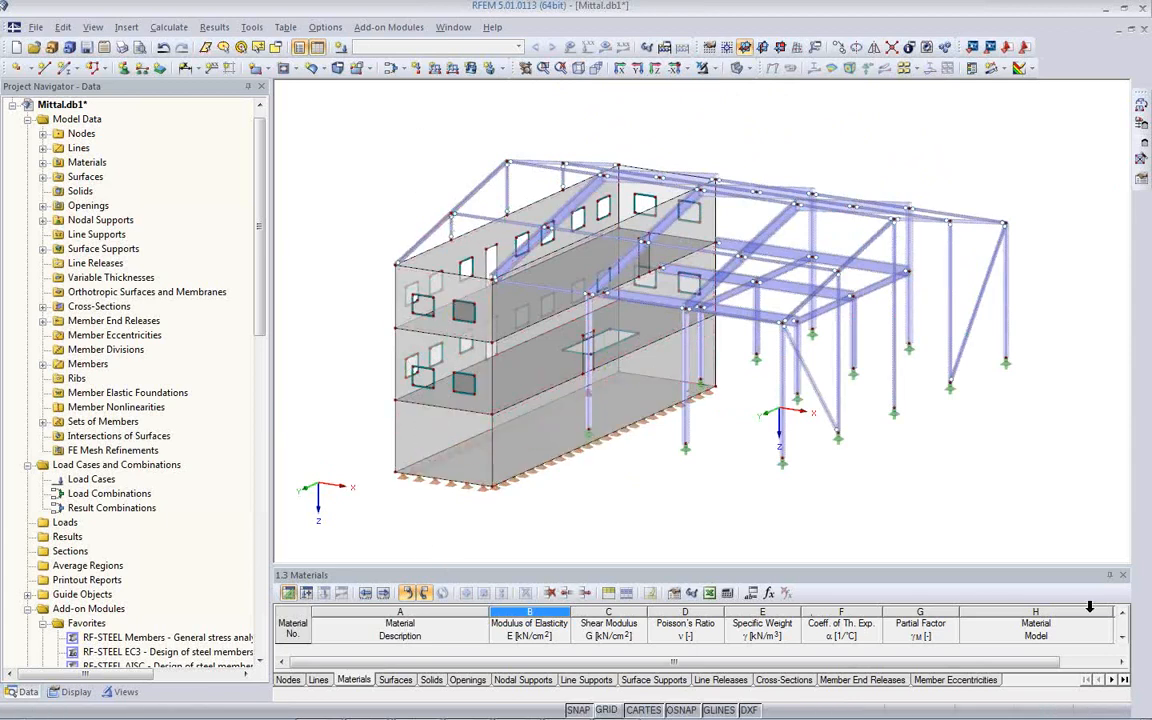
pyautogui.click(1122, 575)
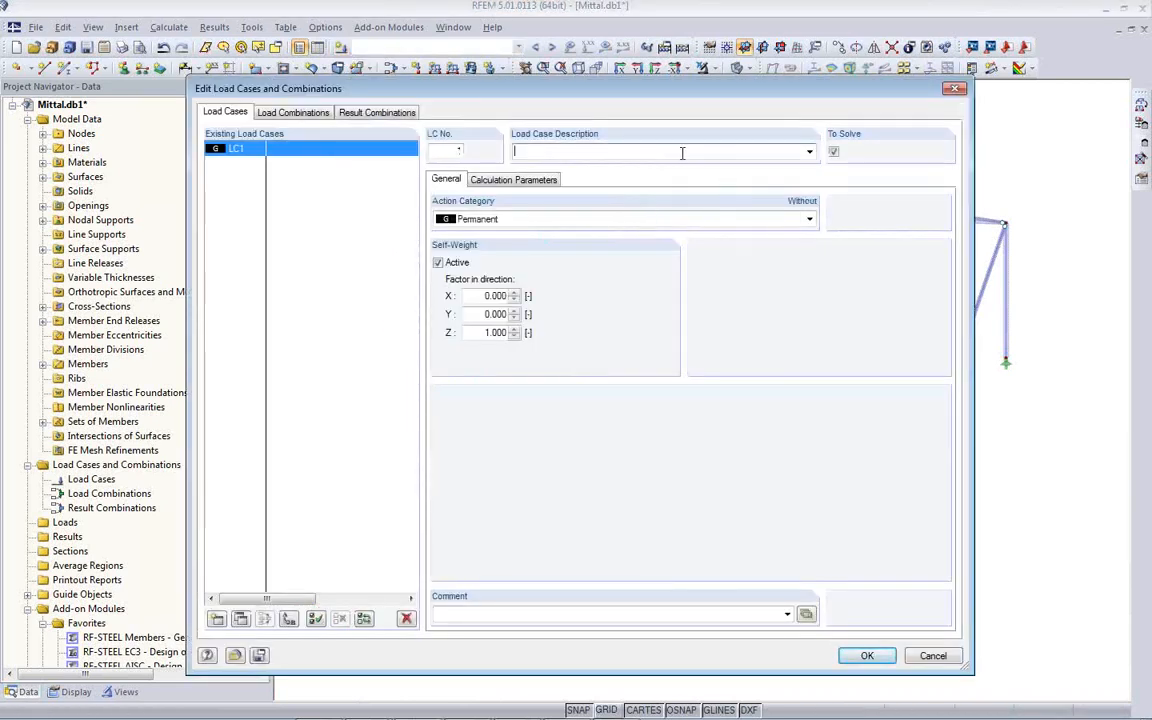
pyautogui.click(808, 152)
pyautogui.click(760, 163)
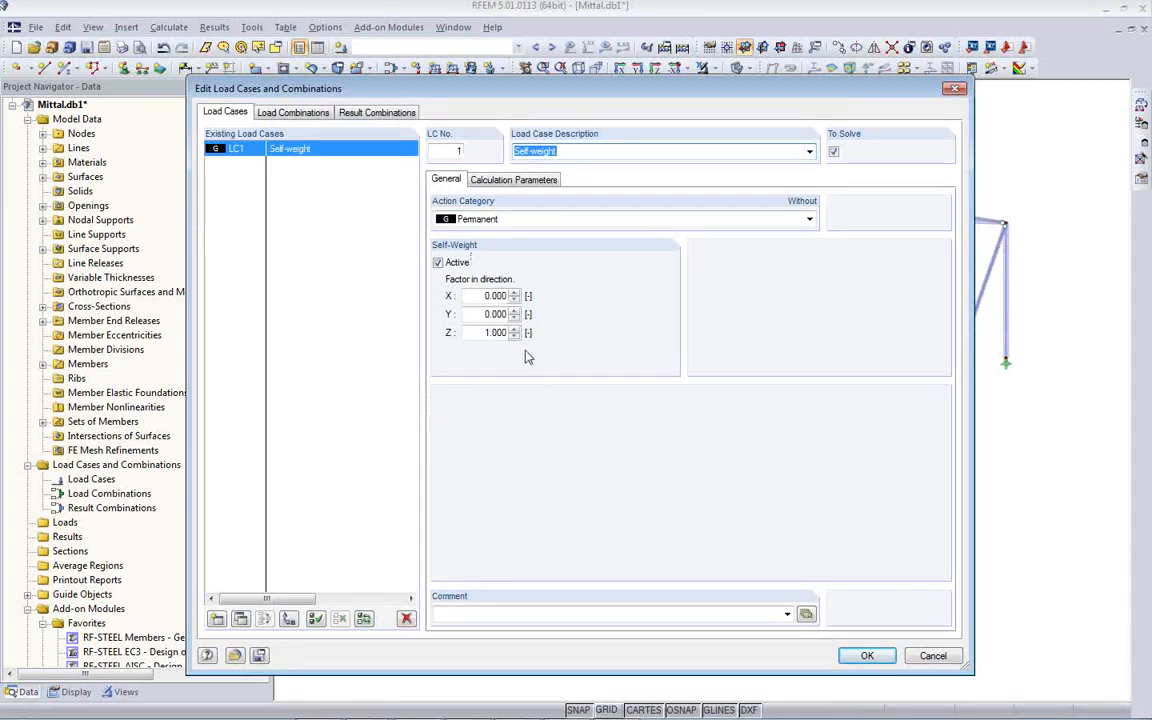
pyautogui.click(868, 656)
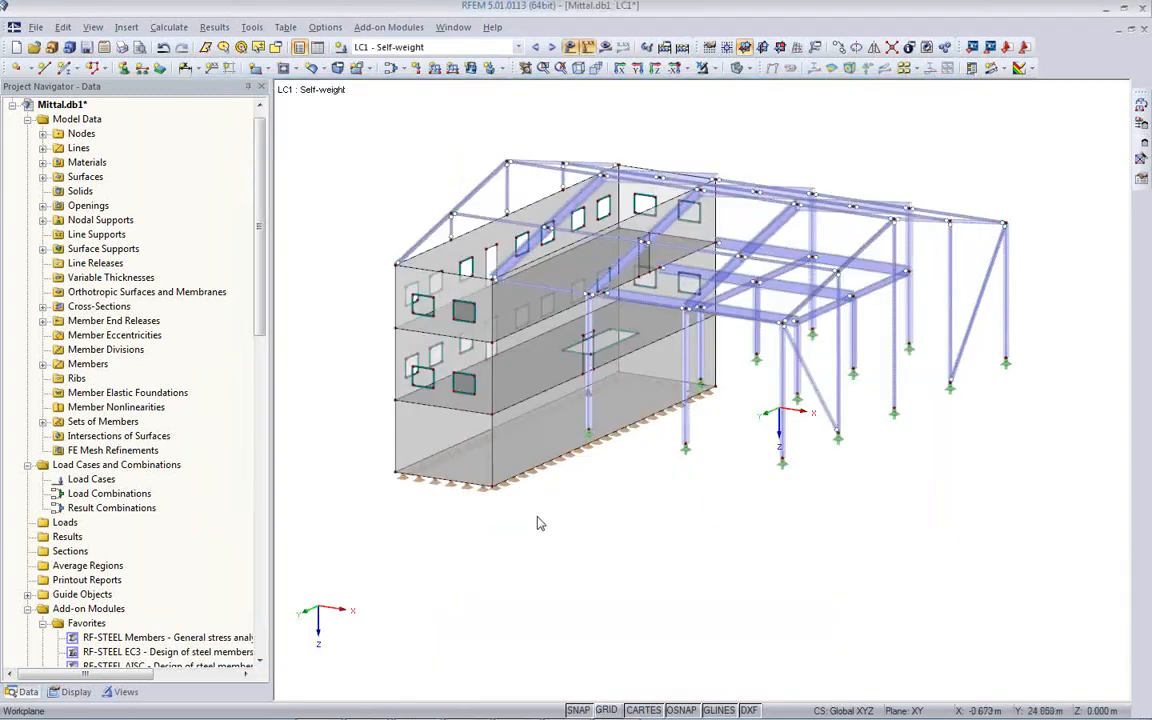
# Step: Calculate the Self-weight load case and display the members' My internal force diagrams for inspection on the steel frame
pyautogui.click(605, 47)
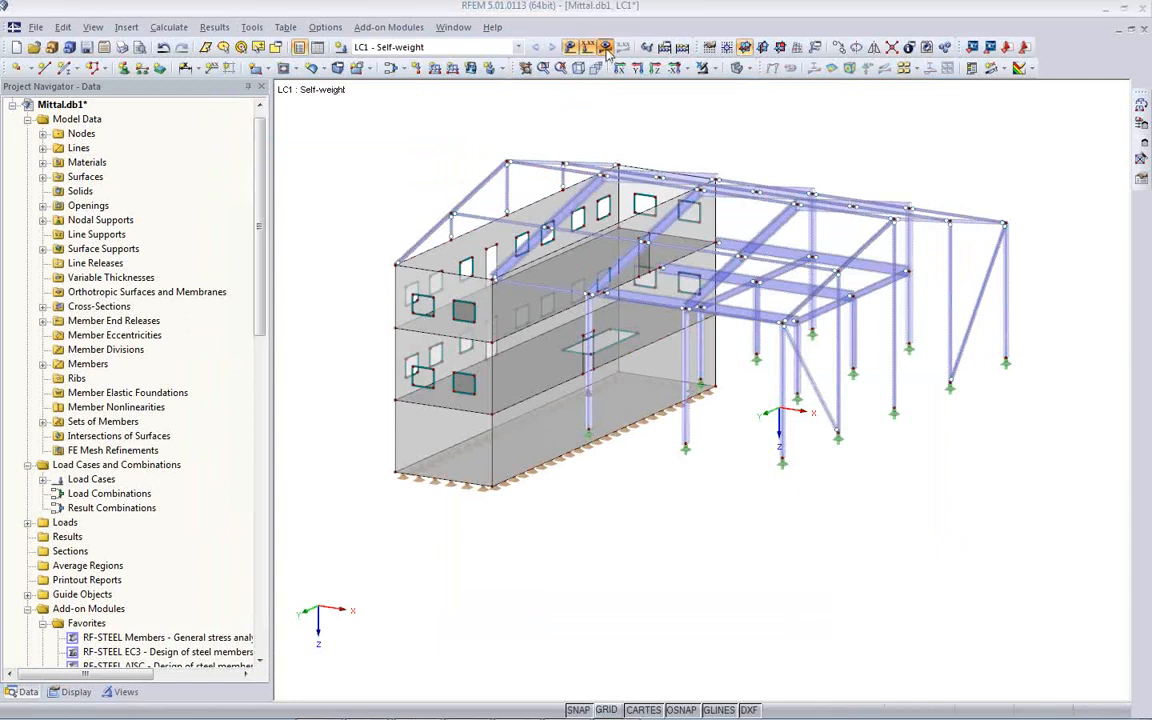
pyautogui.click(548, 401)
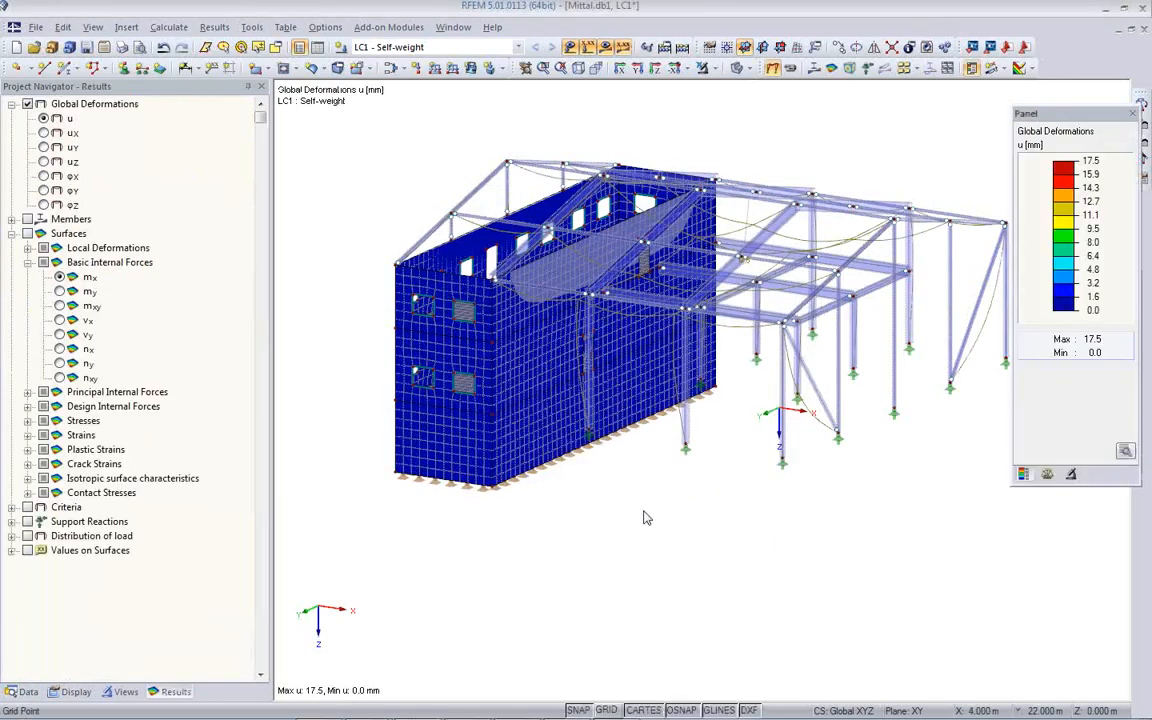
pyautogui.click(813, 68)
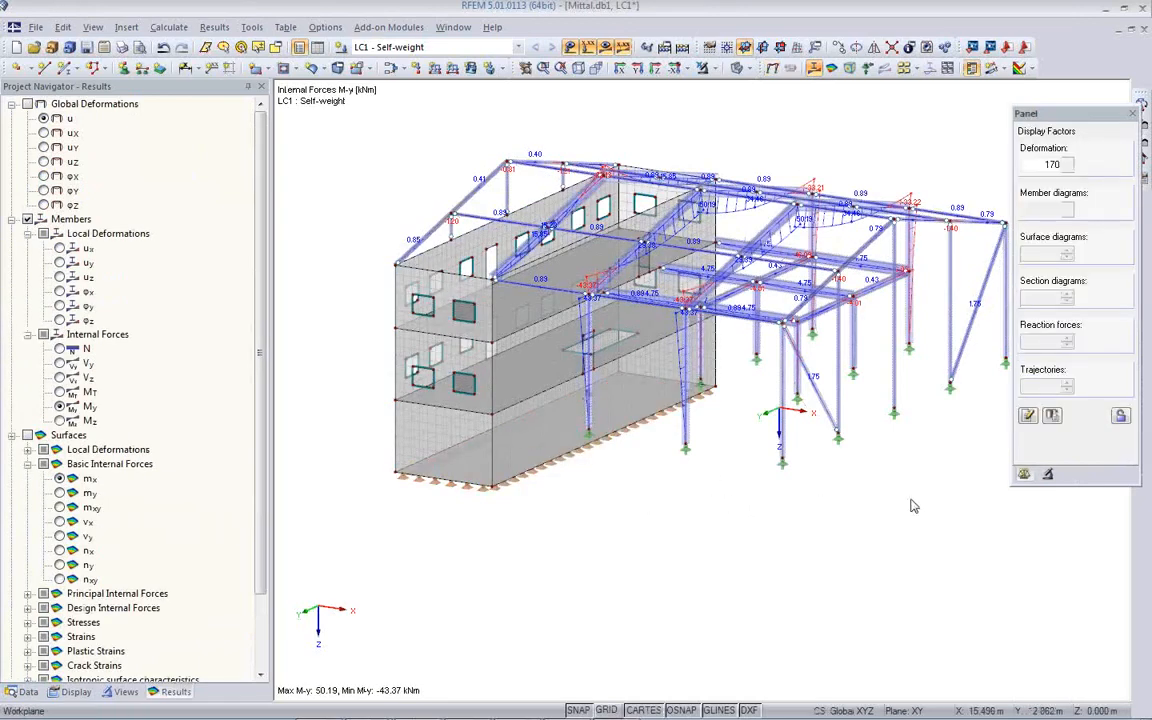
pyautogui.keyDown('ctrl'); pyautogui.moveTo(918, 470); pyautogui.dragTo(830, 540, button='middle'); pyautogui.keyUp('ctrl')
pyautogui.scroll(3, 781, 349)
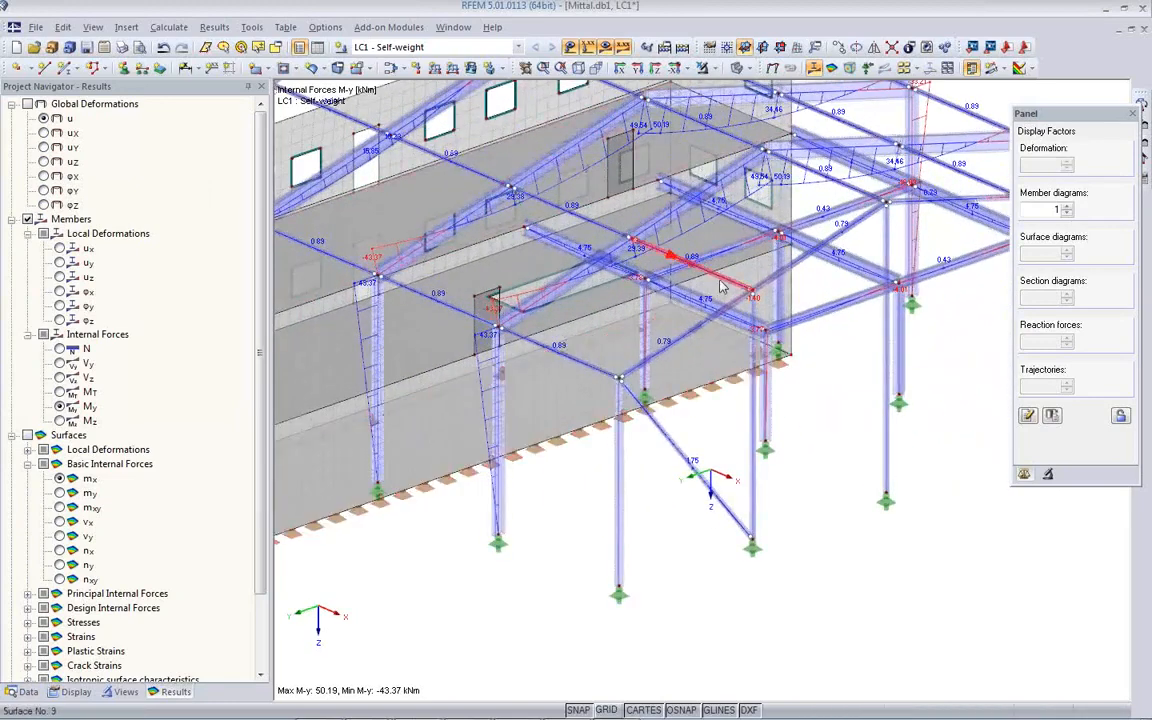
pyautogui.scroll(-3, 700, 313)
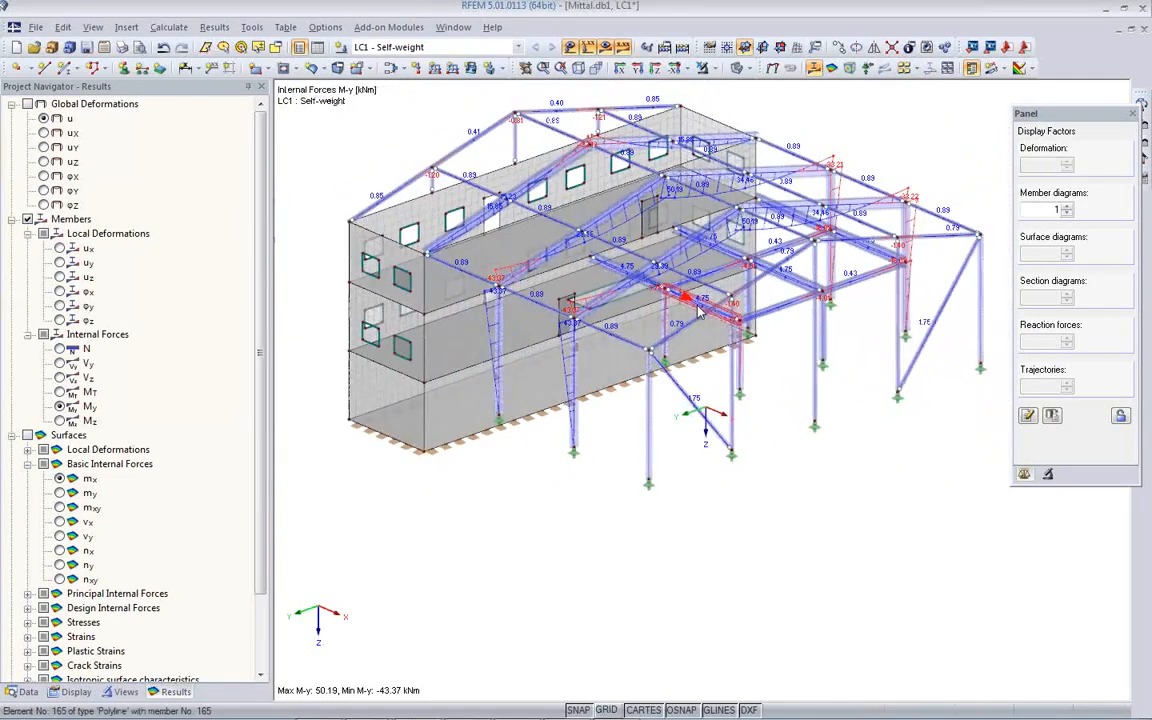
# Step: Display the surfaces' mx internal forces and switch the results to global deformations u for the whole model
pyautogui.click(832, 69)
pyautogui.keyDown('ctrl'); pyautogui.moveTo(505, 496); pyautogui.dragTo(600, 545, button='middle'); pyautogui.keyUp('ctrl')
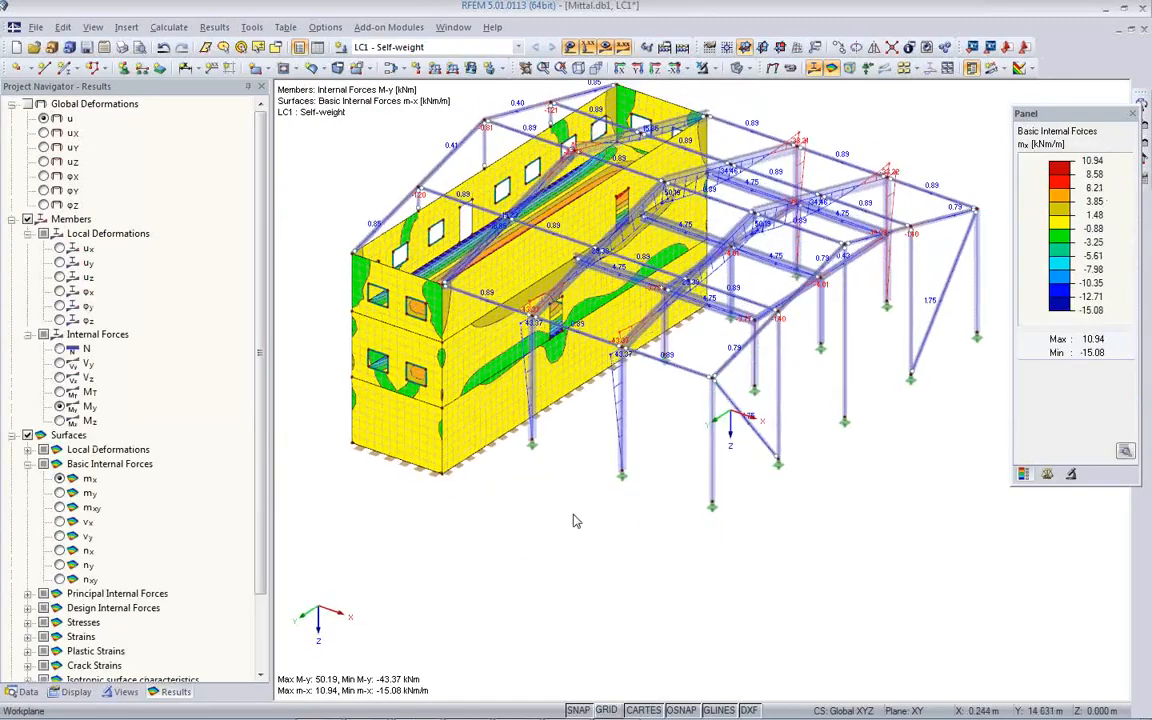
pyautogui.click(772, 69)
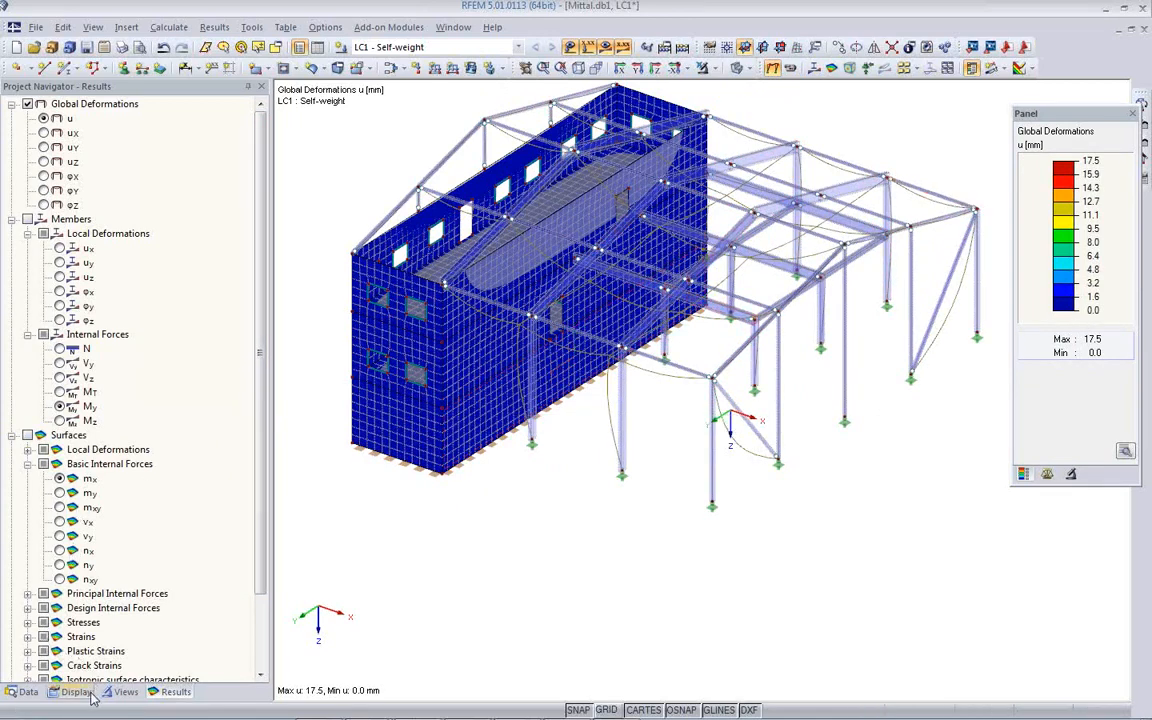
# Step: Restrict visibility to the Concrete C30/37 surfaces to examine their global deformations, and clear that surface filter
pyautogui.click(125, 692)
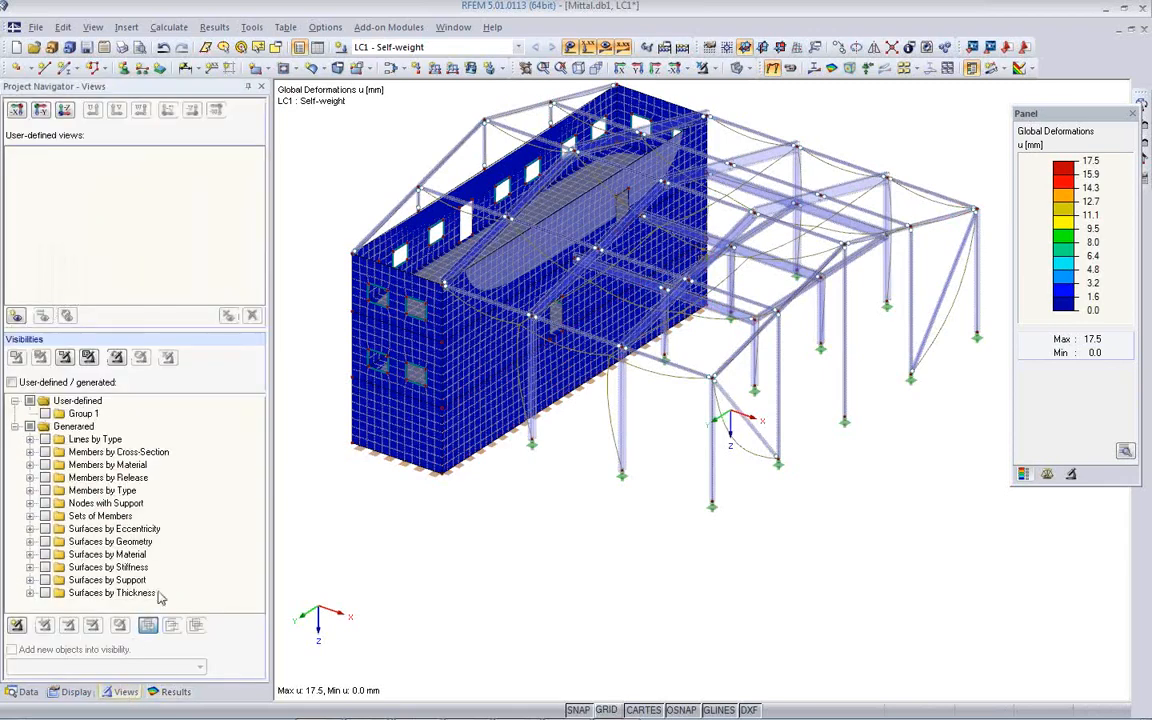
pyautogui.click(44, 555)
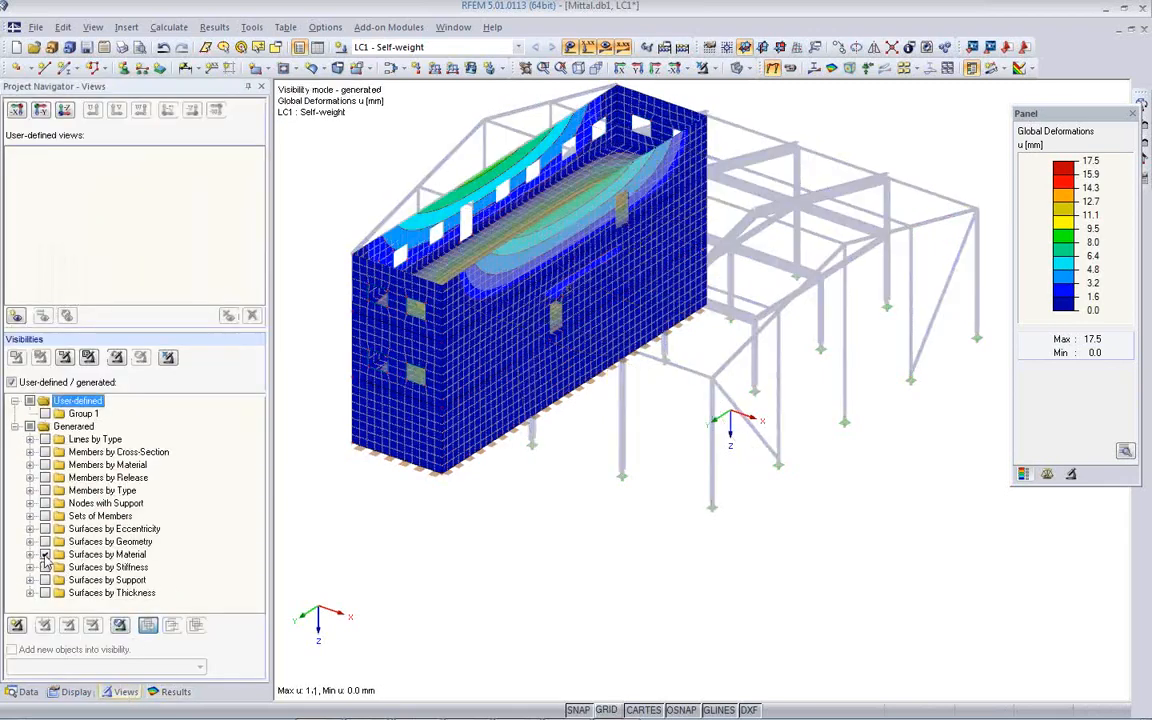
pyautogui.click(30, 554)
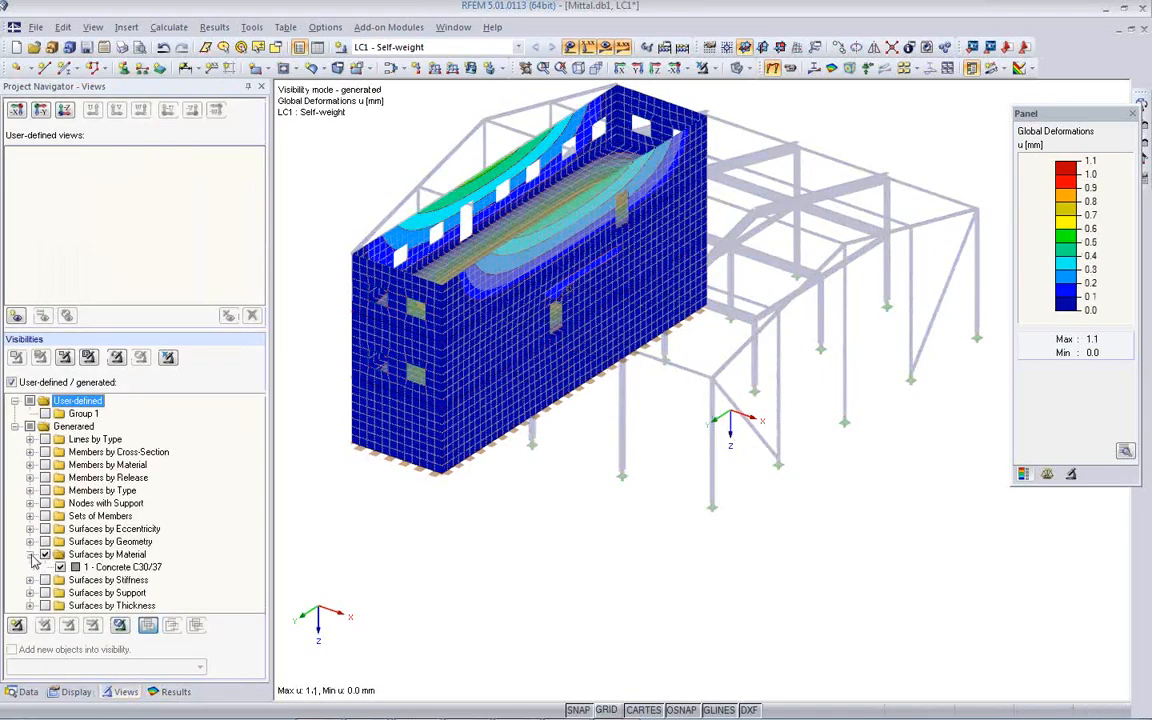
pyautogui.click(58, 566)
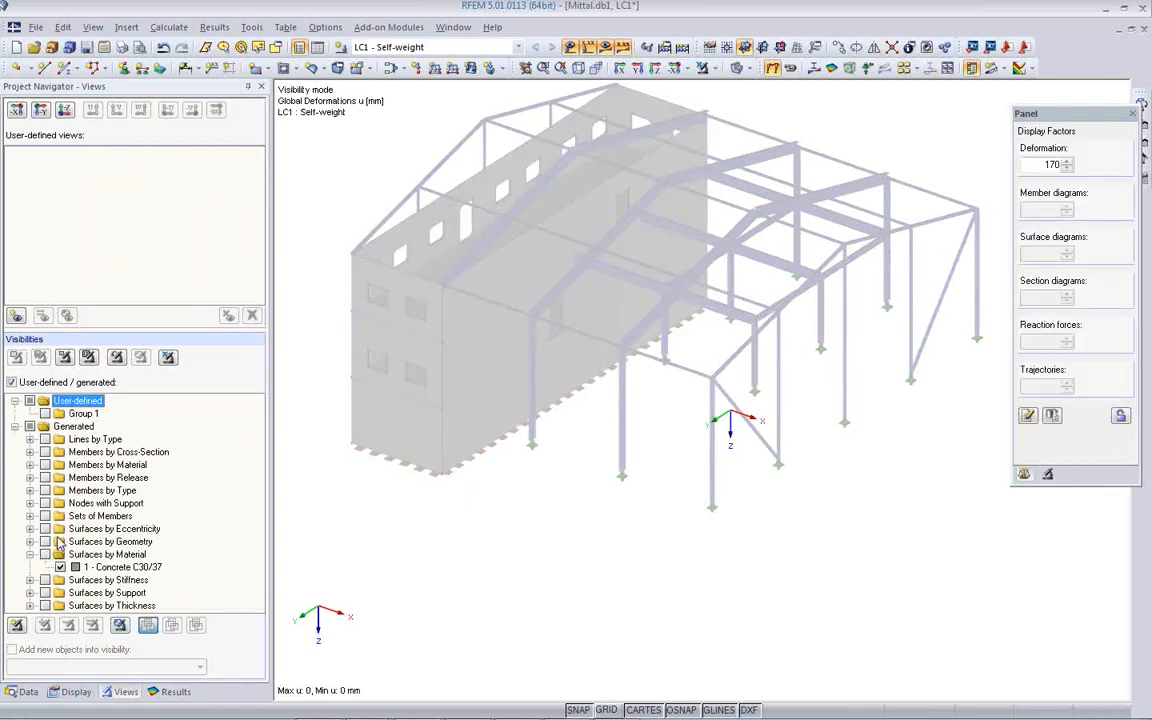
# Step: Show only the members by material and examine the steel frame's global deformations from several sides
pyautogui.click(44, 465)
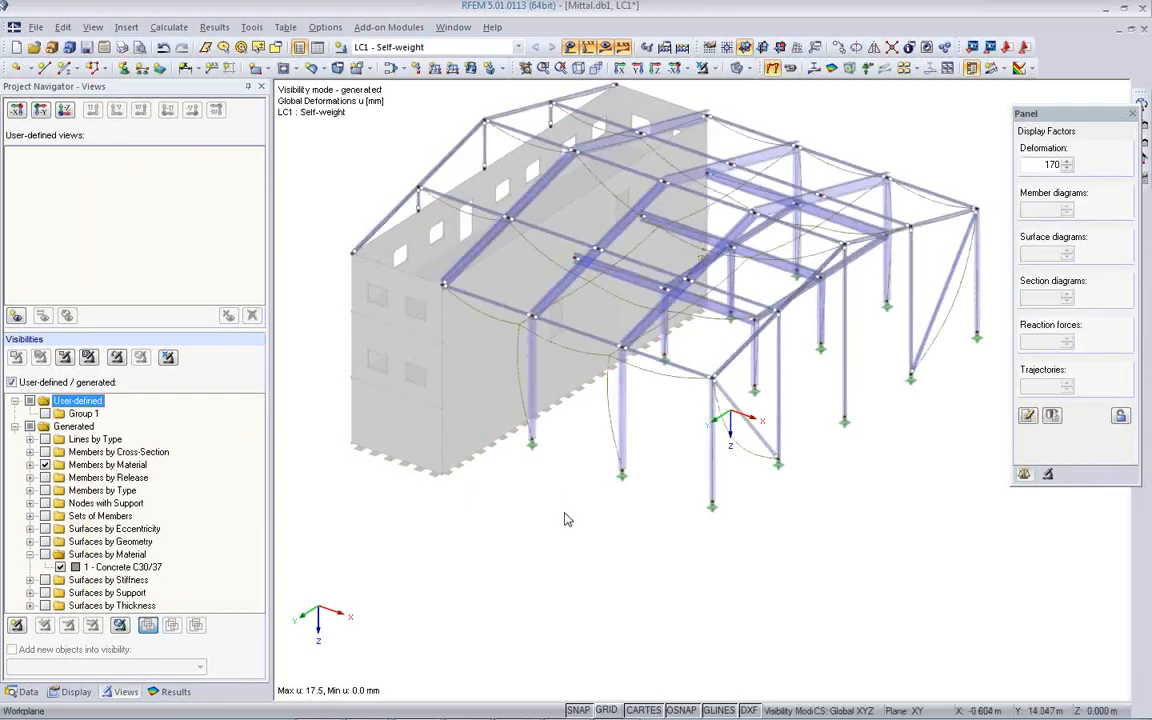
pyautogui.keyDown('ctrl'); pyautogui.moveTo(903, 425); pyautogui.dragTo(736, 283, button='middle'); pyautogui.keyUp('ctrl')
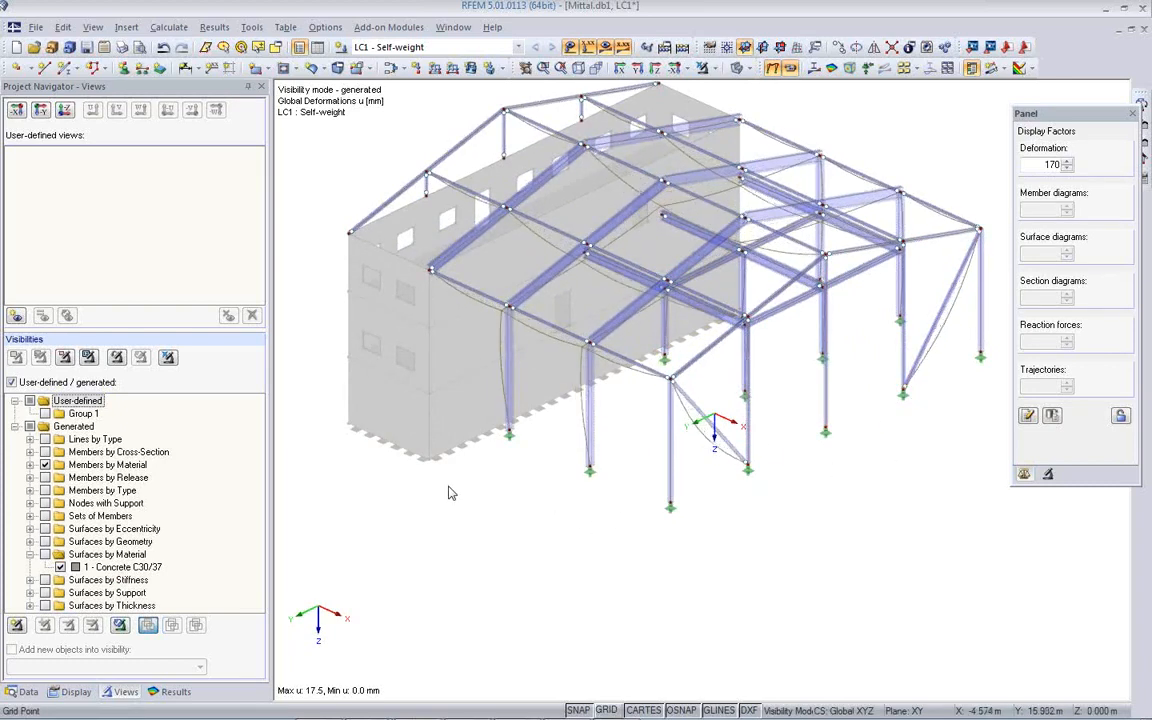
pyautogui.keyDown('ctrl'); pyautogui.moveTo(460, 490); pyautogui.dragTo(521, 459, button='middle'); pyautogui.keyUp('ctrl')
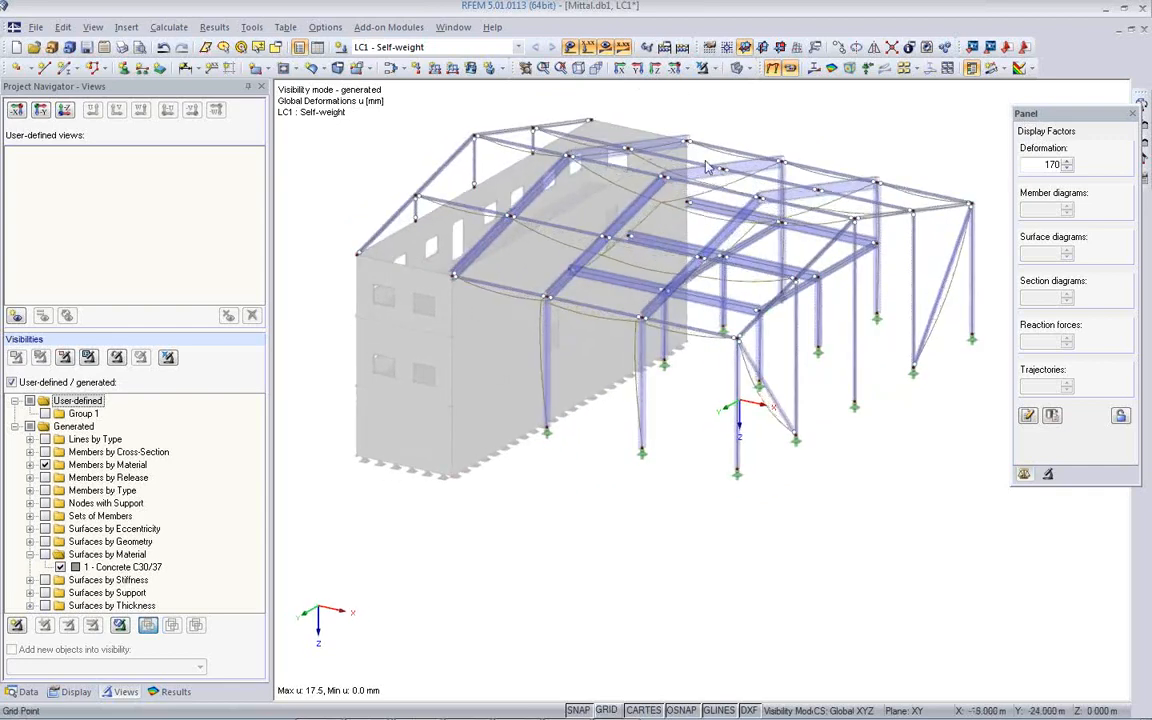
# Step: Display the self-weight support reactions and examine them at the steel frame's column bases
pyautogui.click(866, 68)
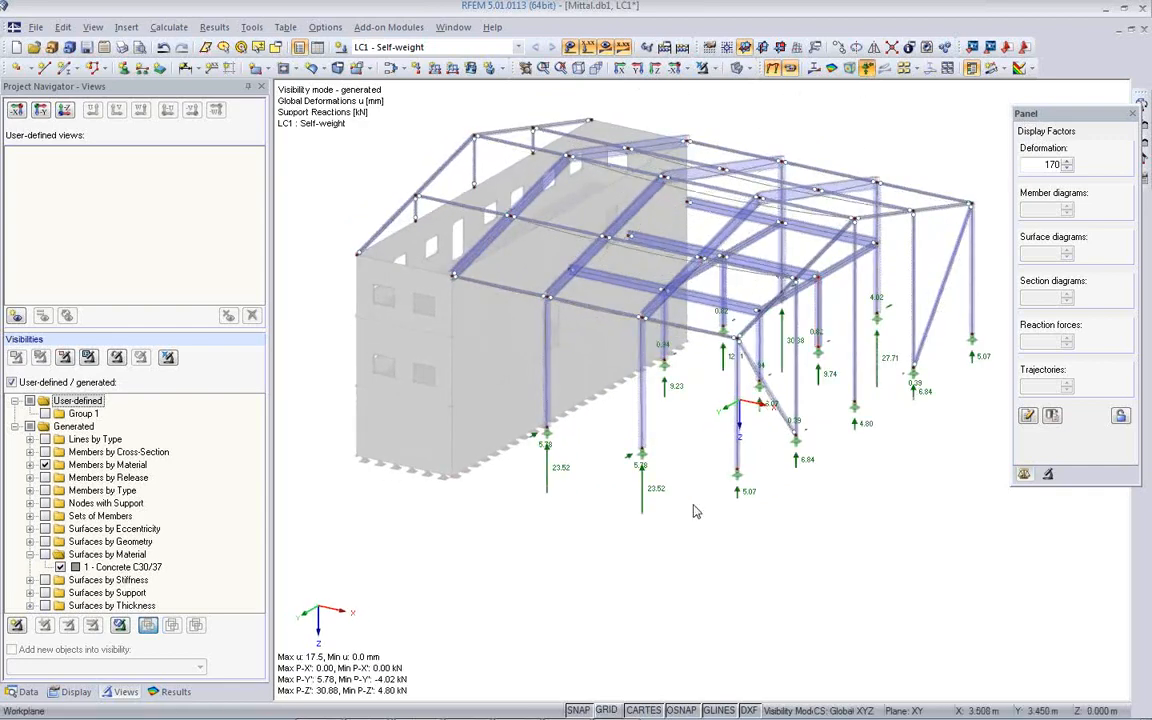
pyautogui.keyDown('ctrl'); pyautogui.moveTo(884, 503); pyautogui.dragTo(685, 501, button='middle'); pyautogui.keyUp('ctrl')
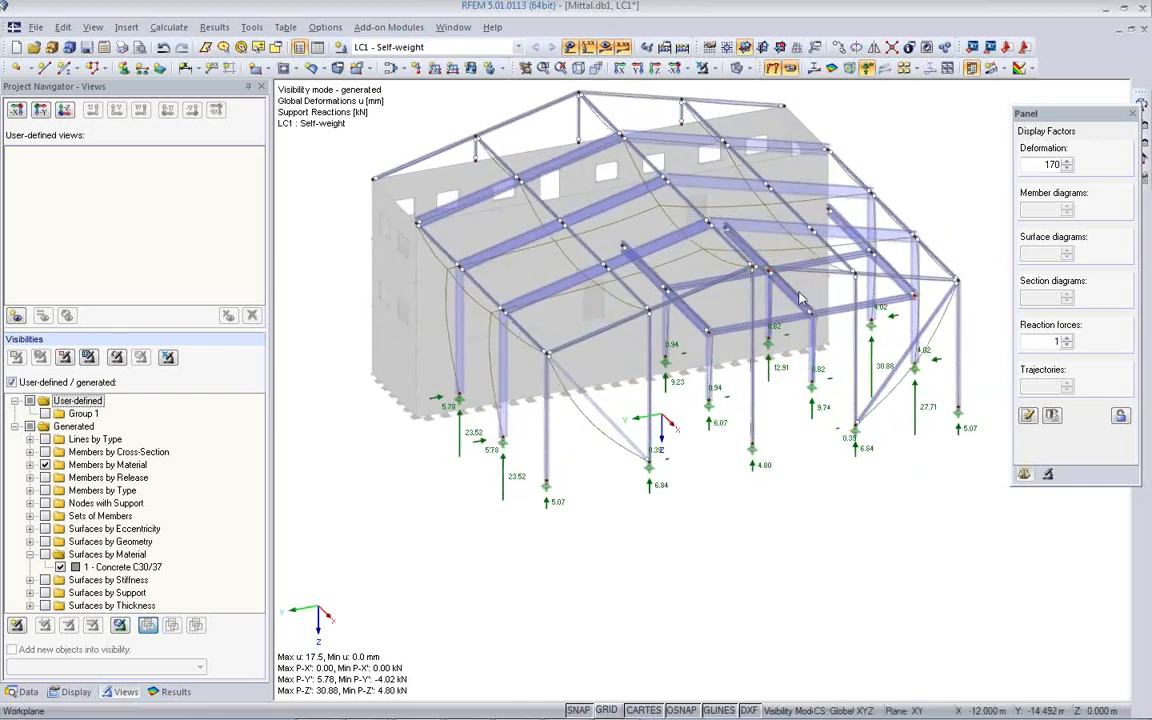
pyautogui.keyDown('ctrl'); pyautogui.moveTo(682, 403); pyautogui.dragTo(854, 442, button='middle'); pyautogui.keyUp('ctrl')
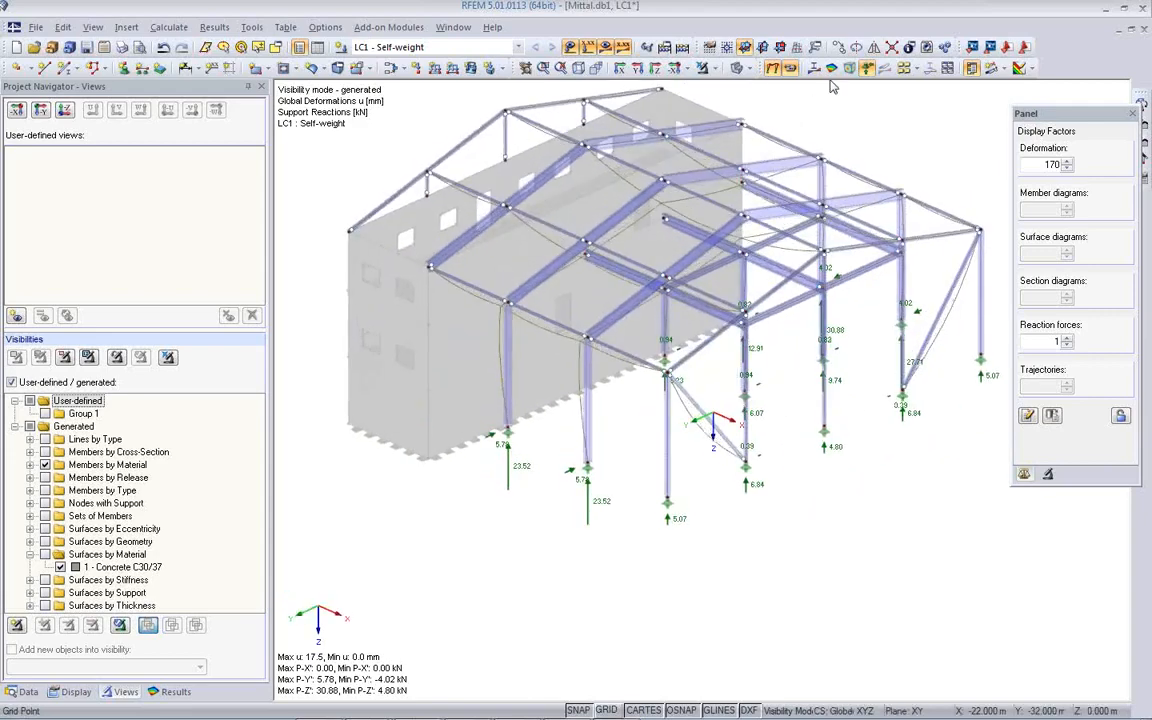
# Step: Hide the support reactions and deformations, and cancel visibility mode to restore the full model
pyautogui.click(870, 71)
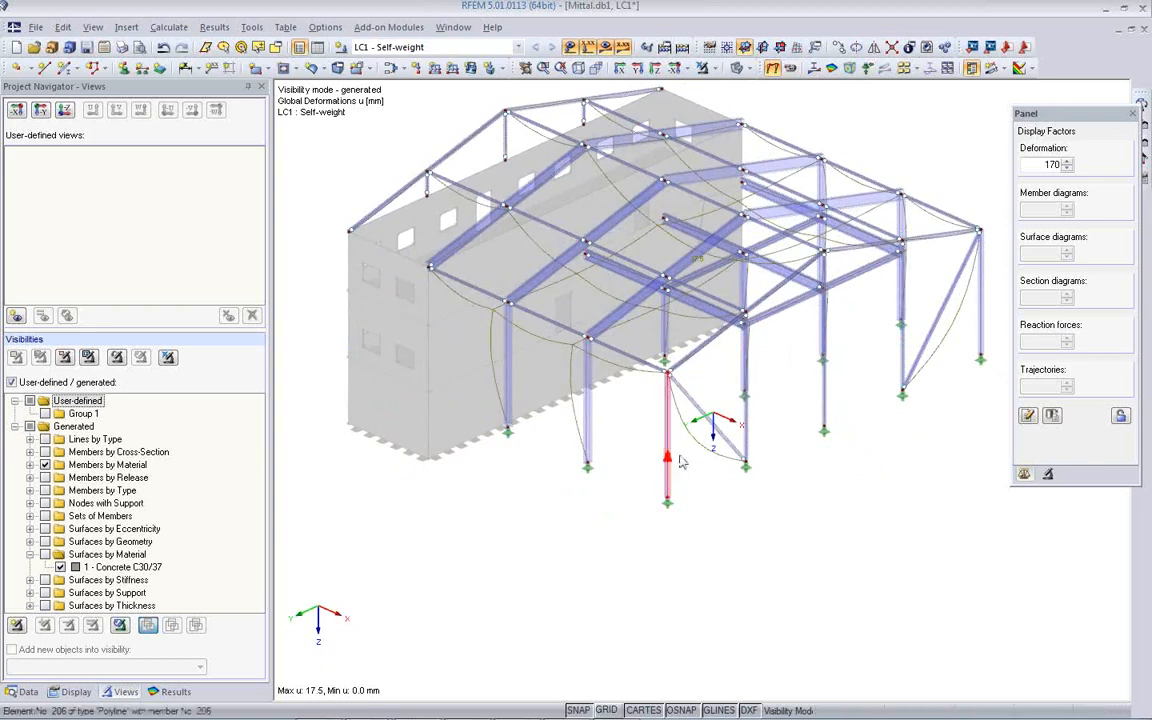
pyautogui.click(170, 358)
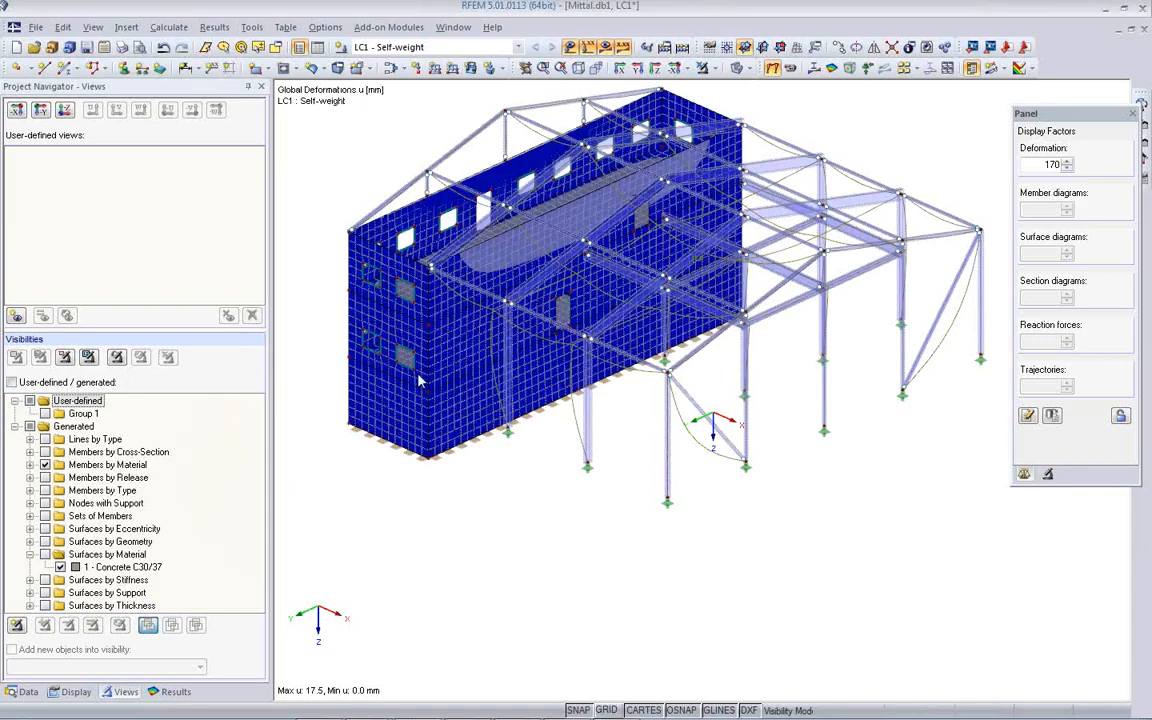
pyautogui.click(771, 69)
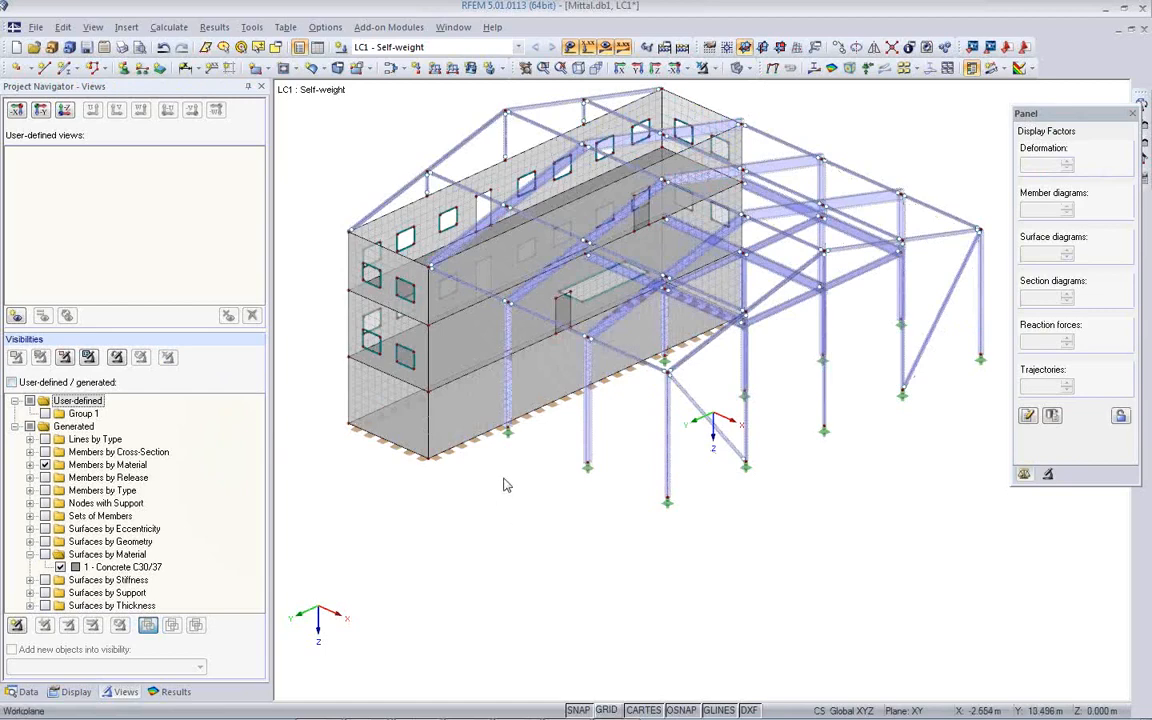
# Step: Isolate the roof framing above eaves level from a side view and turn off the background display of hidden objects
pyautogui.keyDown('ctrl'); pyautogui.moveTo(491, 458); pyautogui.dragTo(475, 310, button='middle'); pyautogui.keyUp('ctrl')
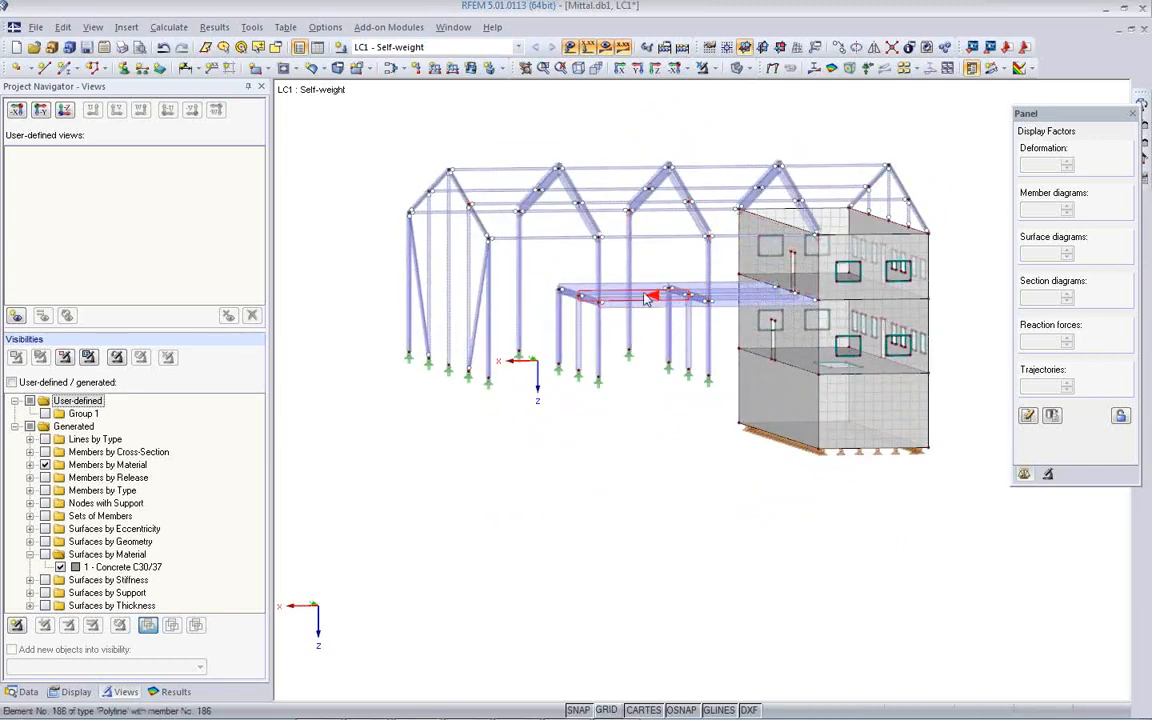
pyautogui.keyDown('ctrl'); pyautogui.moveTo(653, 285); pyautogui.dragTo(803, 369, button='middle'); pyautogui.keyUp('ctrl')
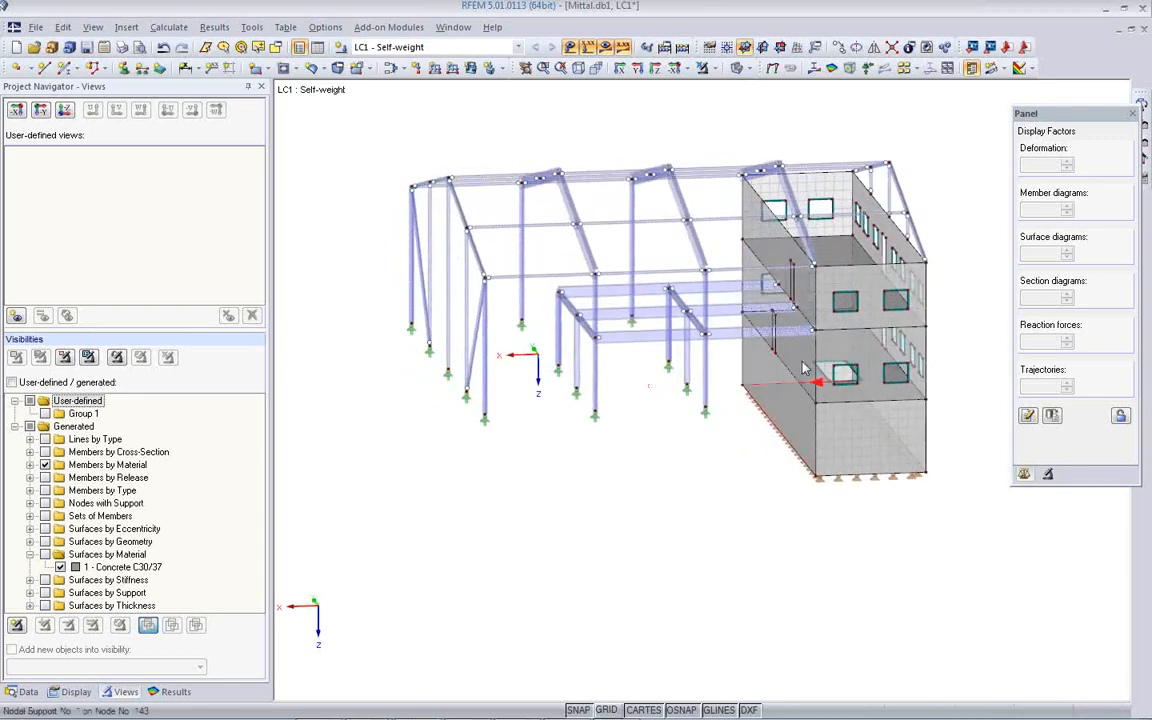
pyautogui.moveTo(680, 444); pyautogui.dragTo(625, 509, button='middle')
pyautogui.keyDown('ctrl'); pyautogui.moveTo(572, 383); pyautogui.dragTo(540, 388, button='middle'); pyautogui.keyUp('ctrl')
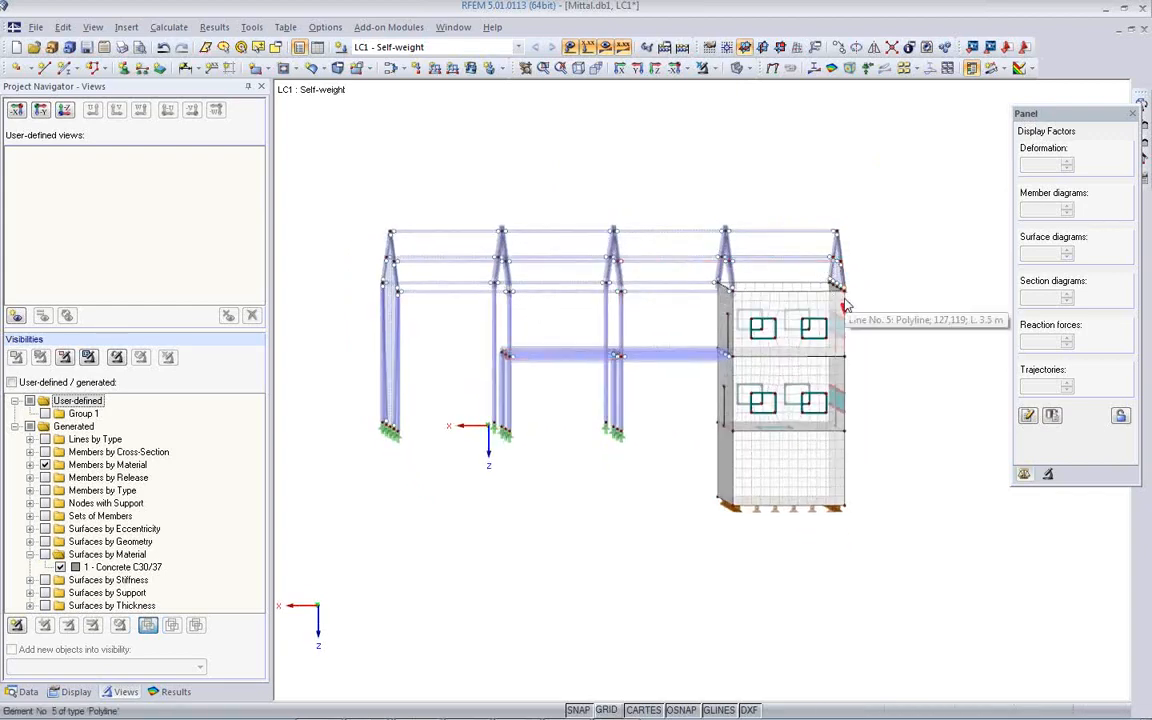
pyautogui.keyDown('ctrl'); pyautogui.moveTo(580, 402); pyautogui.dragTo(597, 342, button='middle'); pyautogui.keyUp('ctrl')
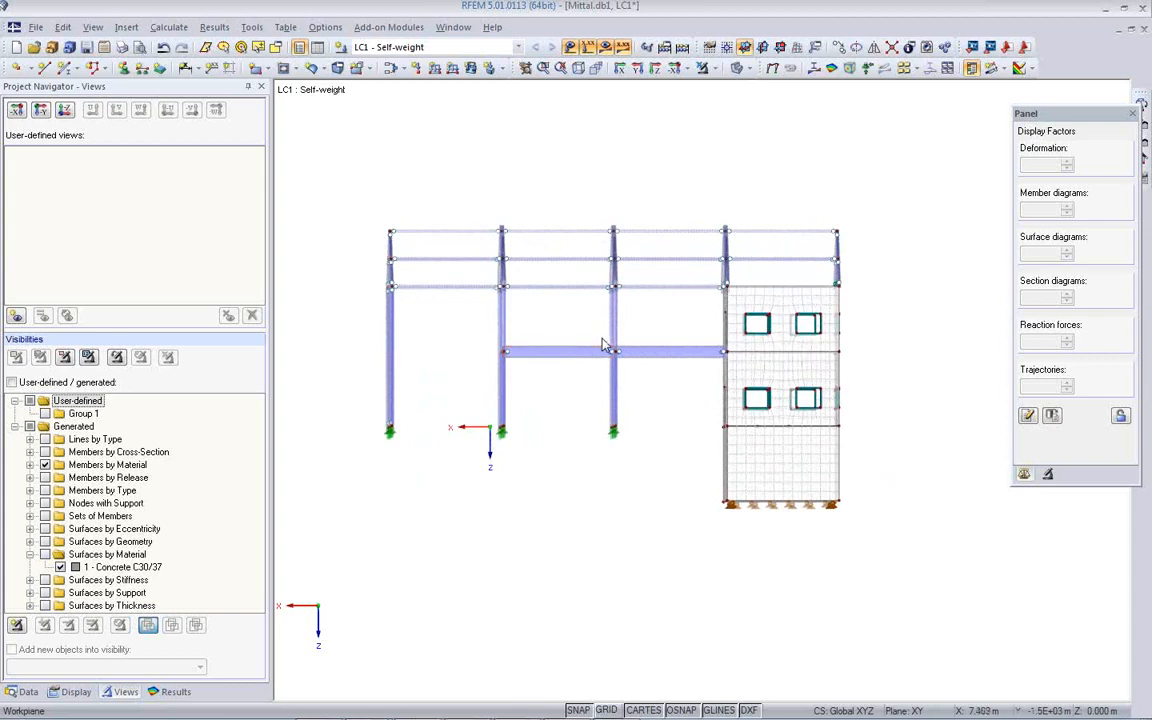
pyautogui.moveTo(643, 354)
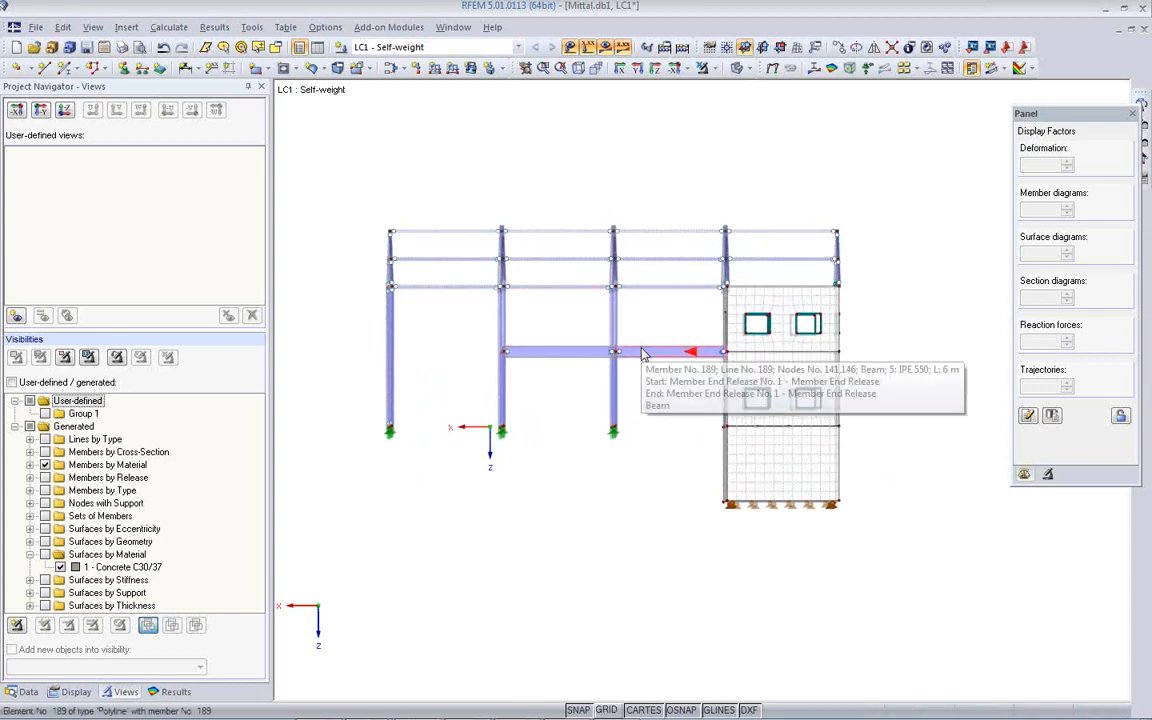
pyautogui.moveTo(349, 190); pyautogui.dragTo(876, 308)
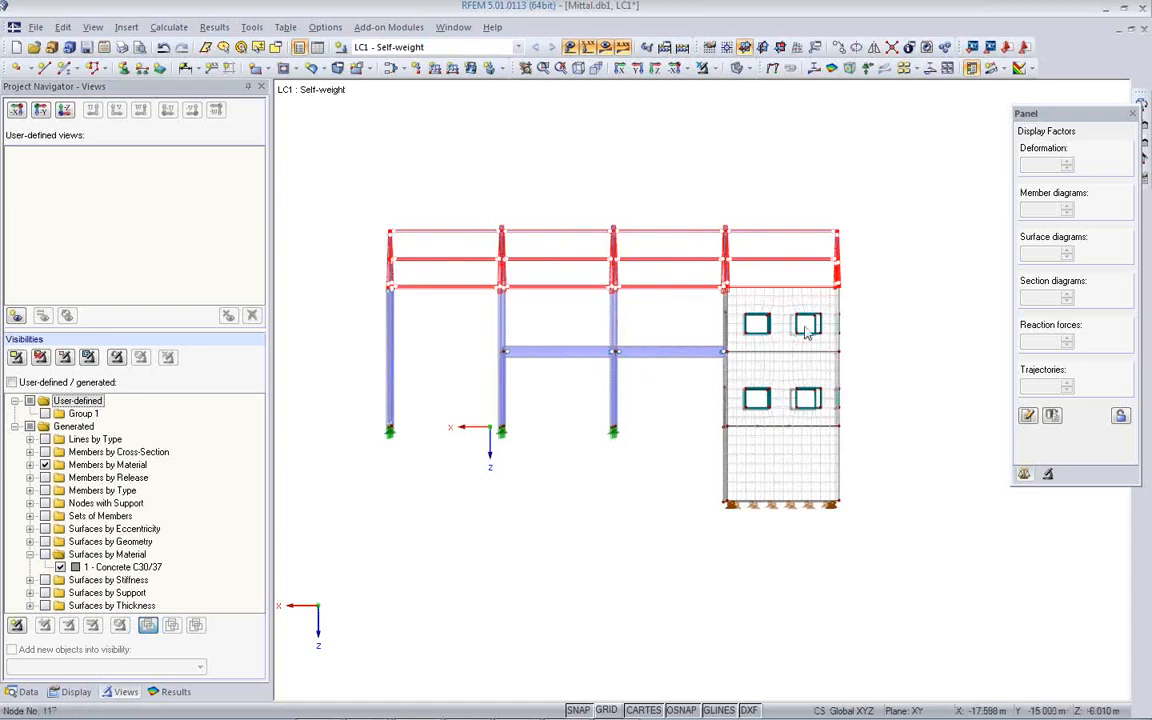
pyautogui.click(16, 358)
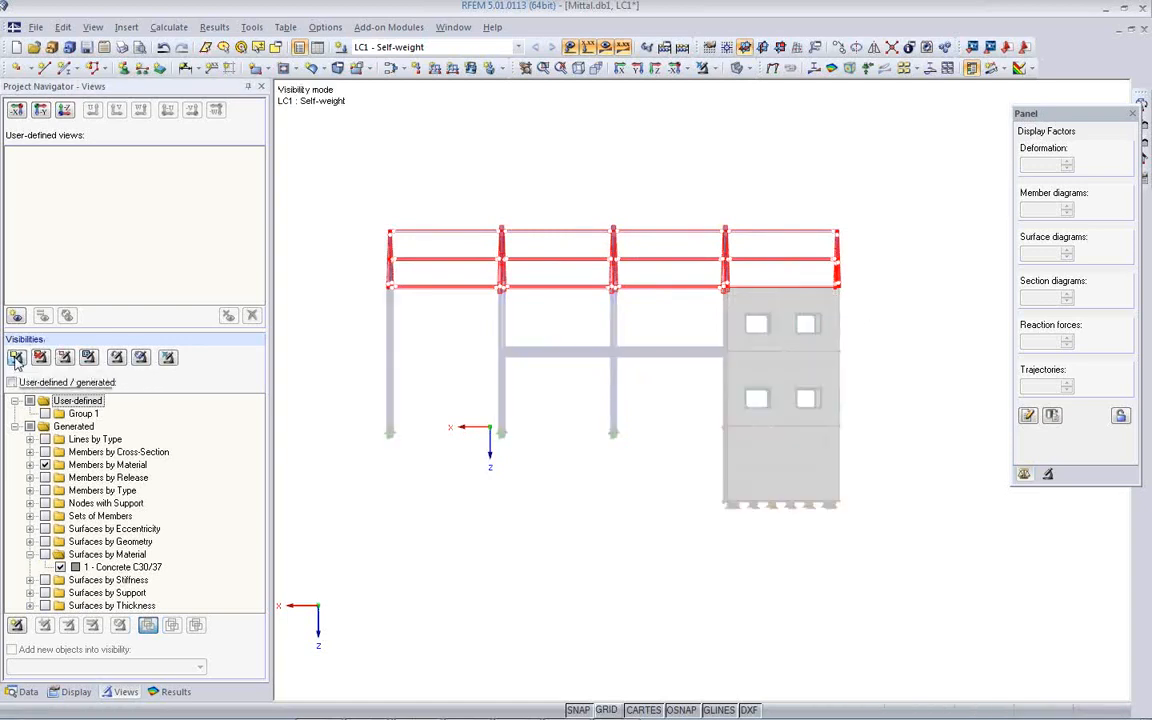
pyautogui.rightClick(409, 175)
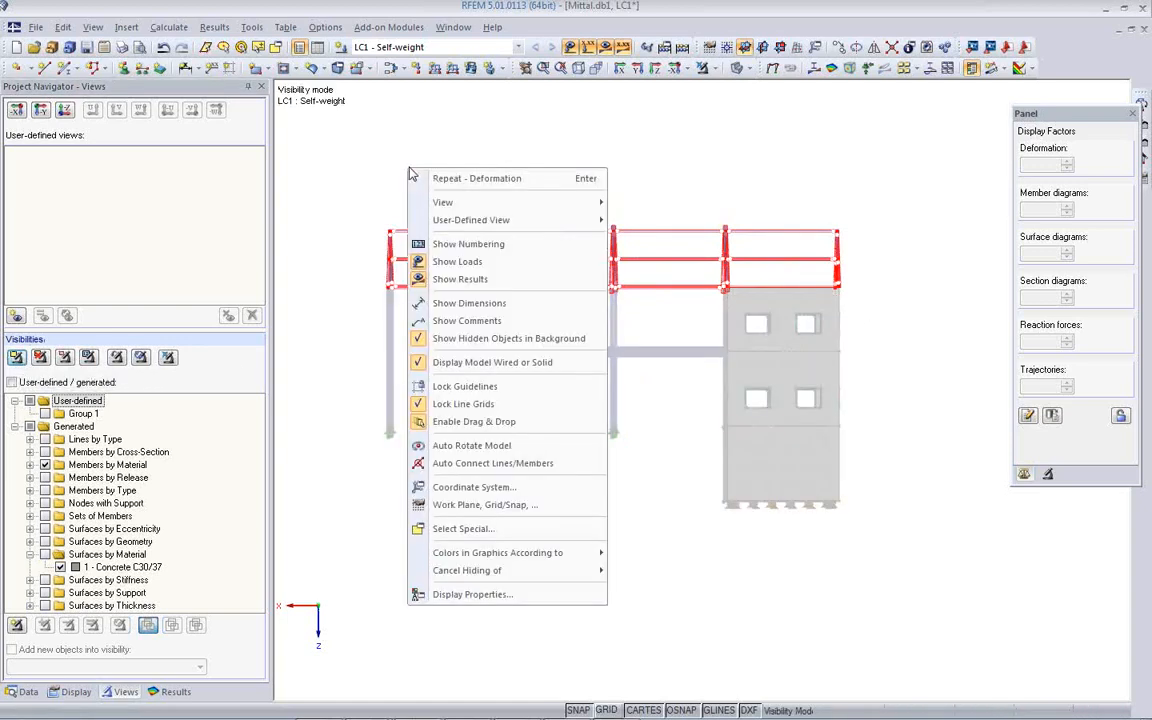
pyautogui.click(445, 338)
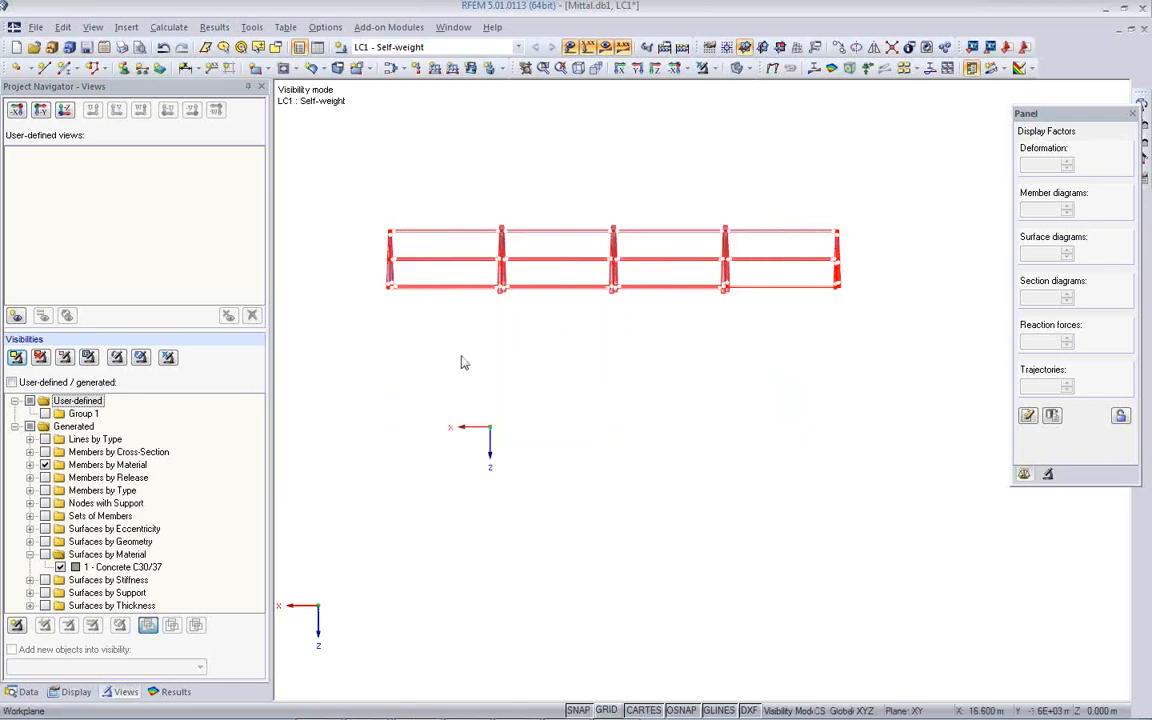
# Step: Save an oblique view of the isolated roof framing as a user-defined view named Roof
pyautogui.keyDown('ctrl'); pyautogui.moveTo(584, 357); pyautogui.dragTo(687, 496, button='middle'); pyautogui.keyUp('ctrl')
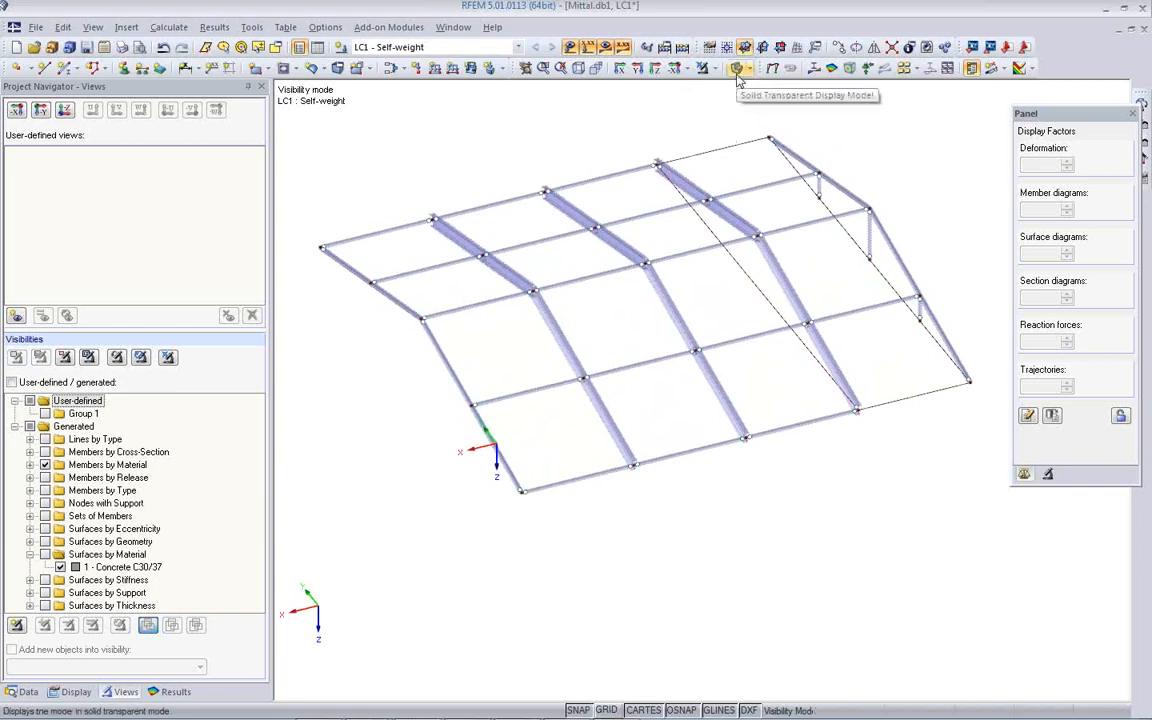
pyautogui.click(16, 318)
pyautogui.write('Roof')
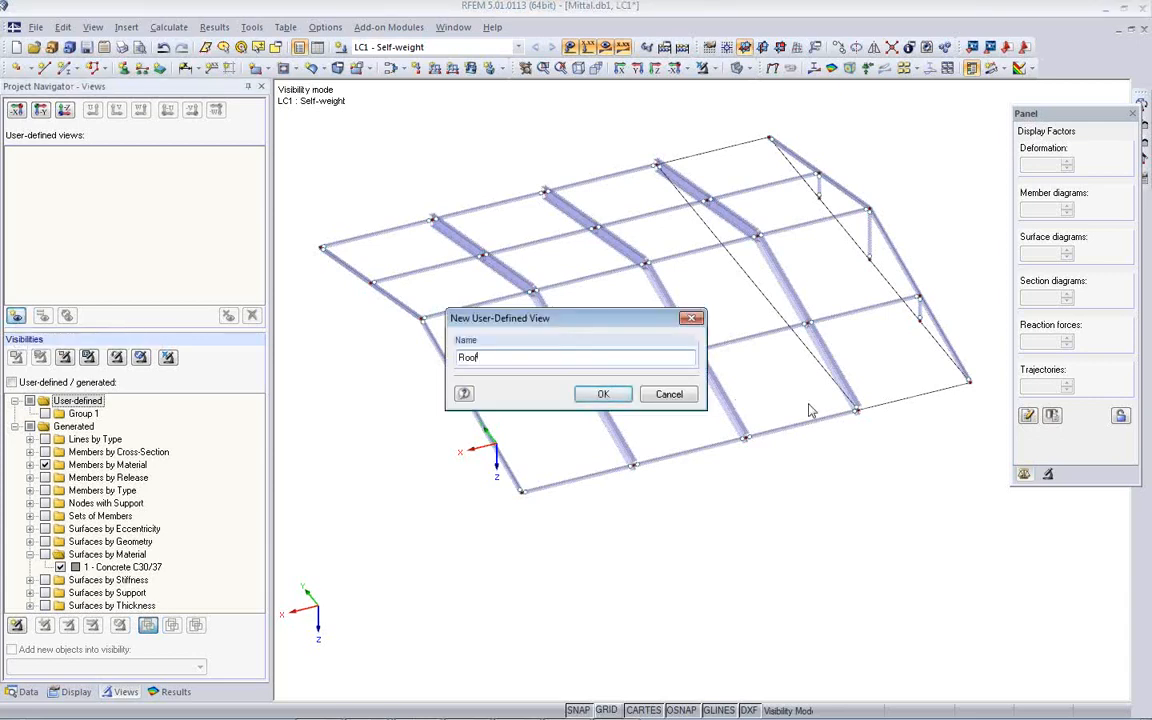
pyautogui.click(603, 394)
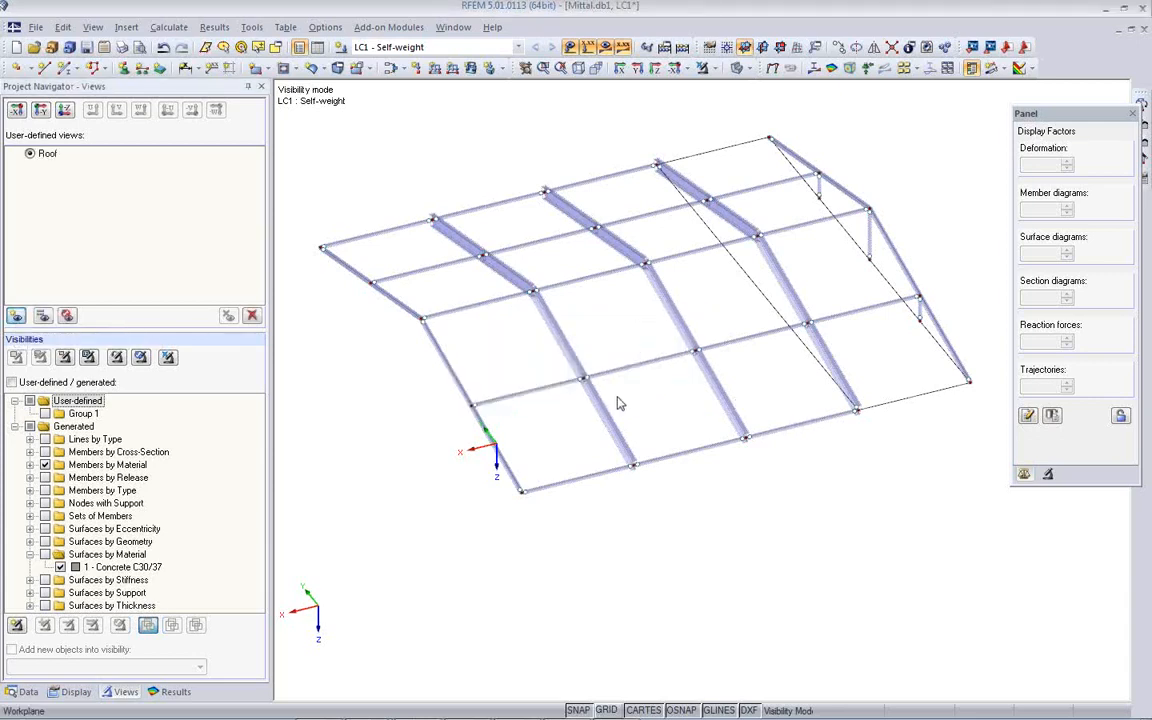
# Step: Restore the full model and isolate the intermediate floor beams together with the concrete building's two intermediate slabs
pyautogui.click(168, 358)
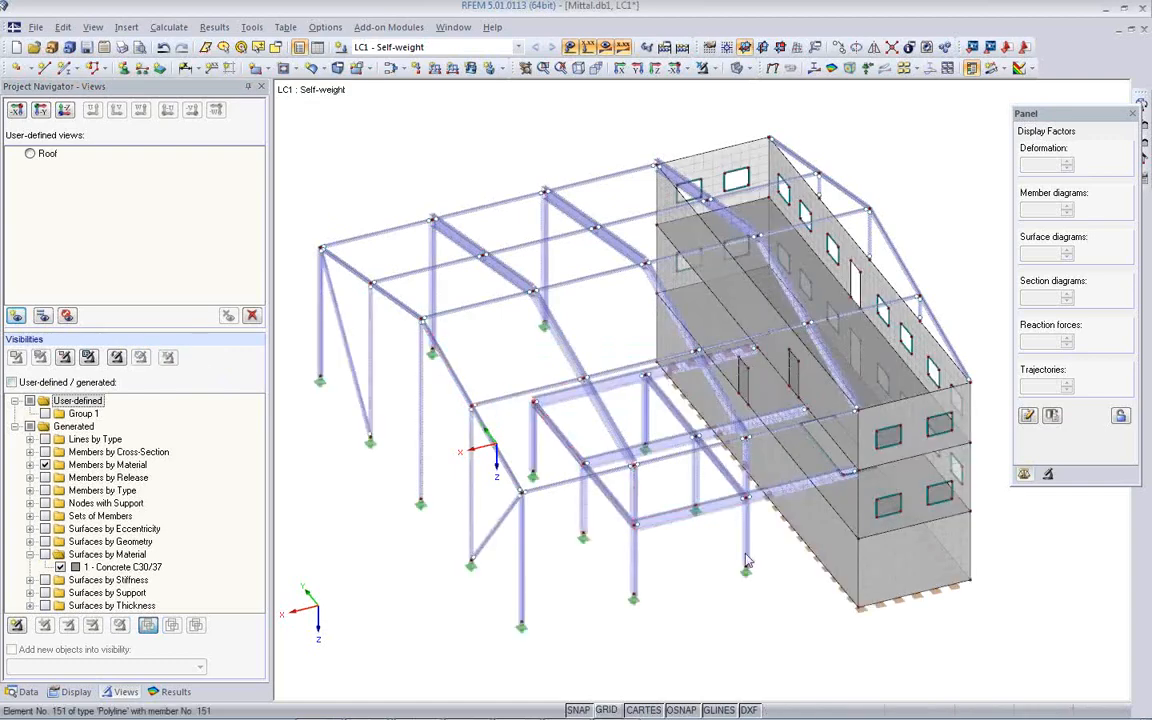
pyautogui.scroll(1, 677, 497)
pyautogui.keyDown('ctrl'); pyautogui.moveTo(678, 497); pyautogui.dragTo(630, 371, button='middle'); pyautogui.keyUp('ctrl')
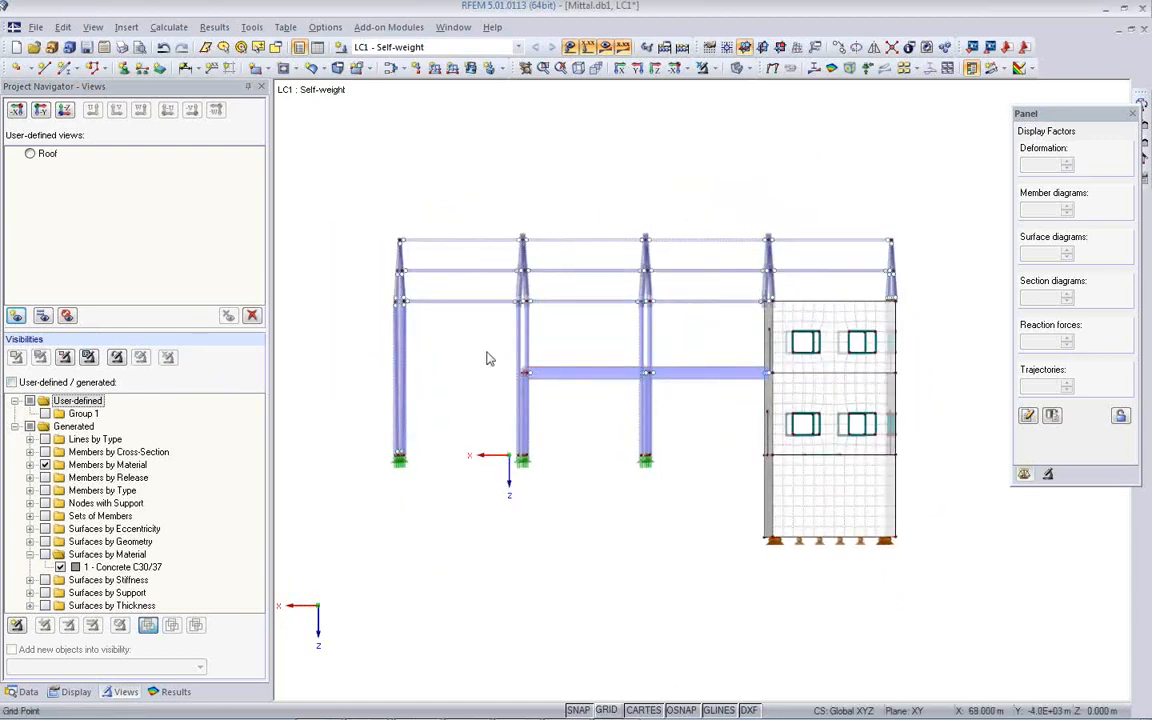
pyautogui.moveTo(486, 352); pyautogui.dragTo(812, 390)
pyautogui.moveTo(497, 365); pyautogui.dragTo(912, 394)
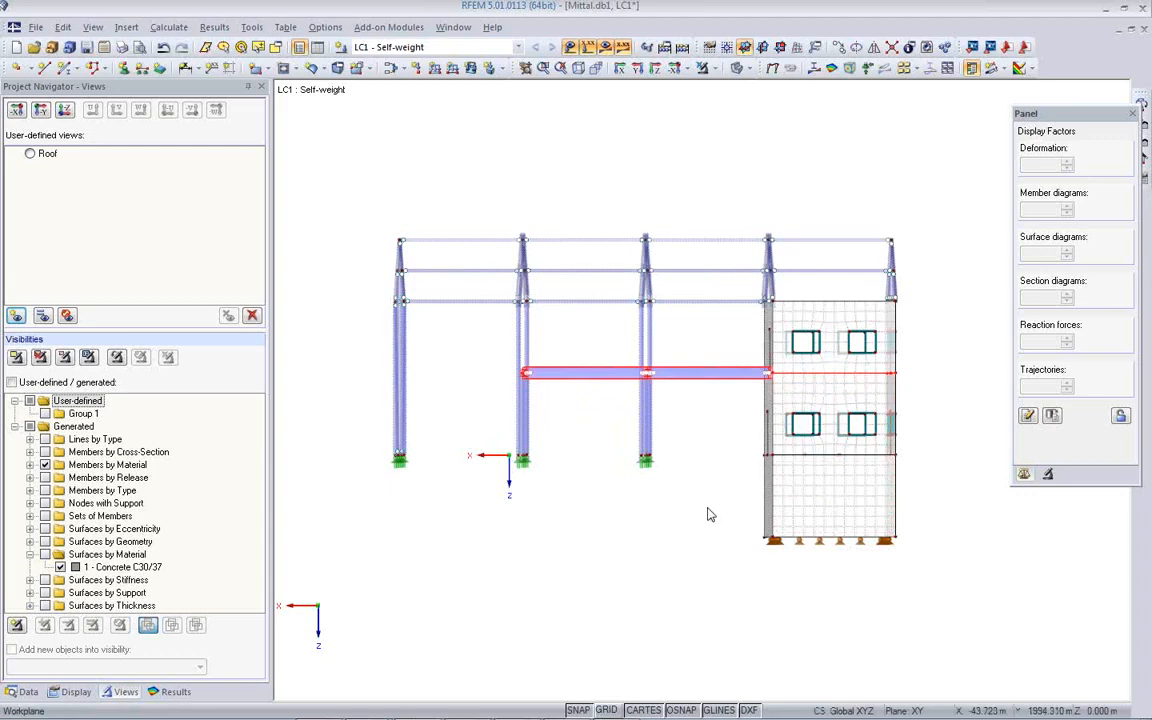
pyautogui.keyDown('ctrl'); pyautogui.moveTo(710, 514); pyautogui.dragTo(730, 549, button='middle'); pyautogui.keyUp('ctrl')
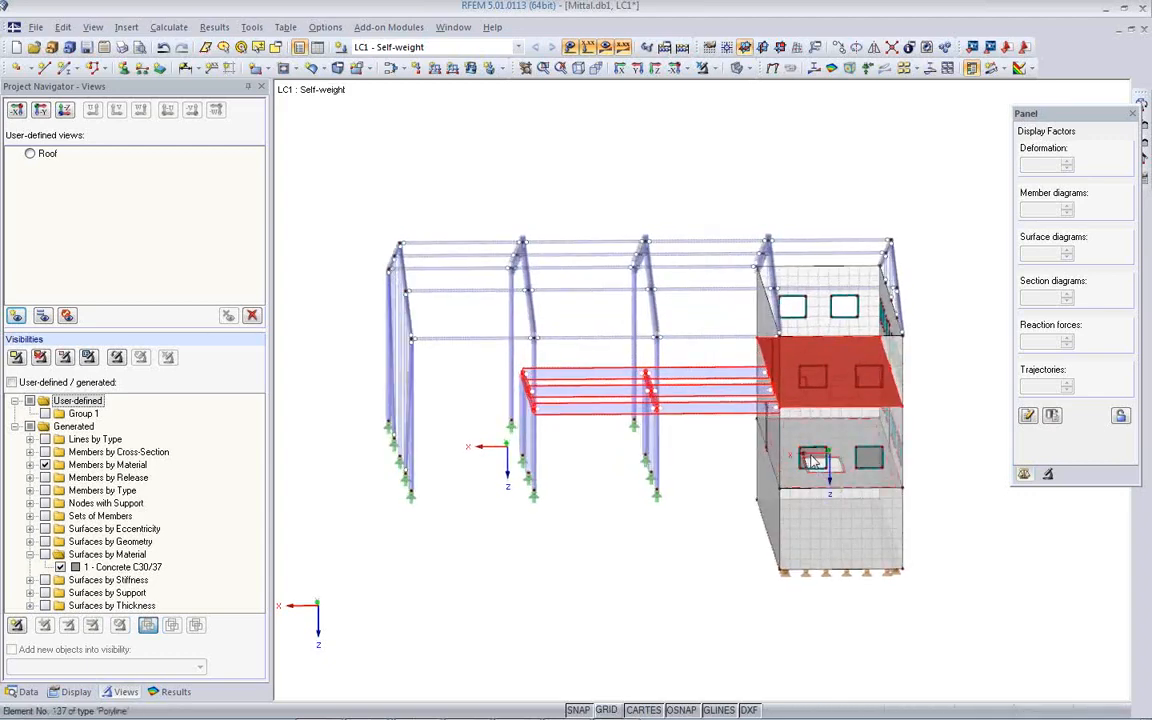
pyautogui.keyDown('ctrl'); pyautogui.moveTo(690, 518); pyautogui.dragTo(677, 465, button='middle'); pyautogui.keyUp('ctrl')
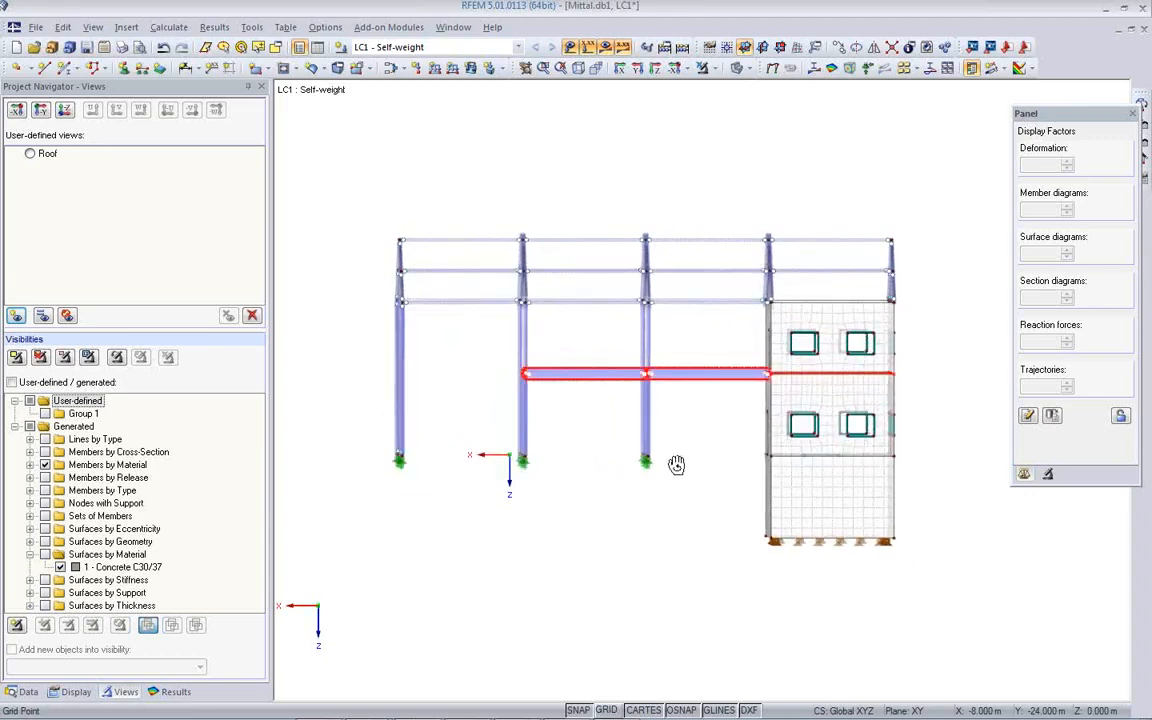
pyautogui.moveTo(752, 448); pyautogui.dragTo(922, 468)
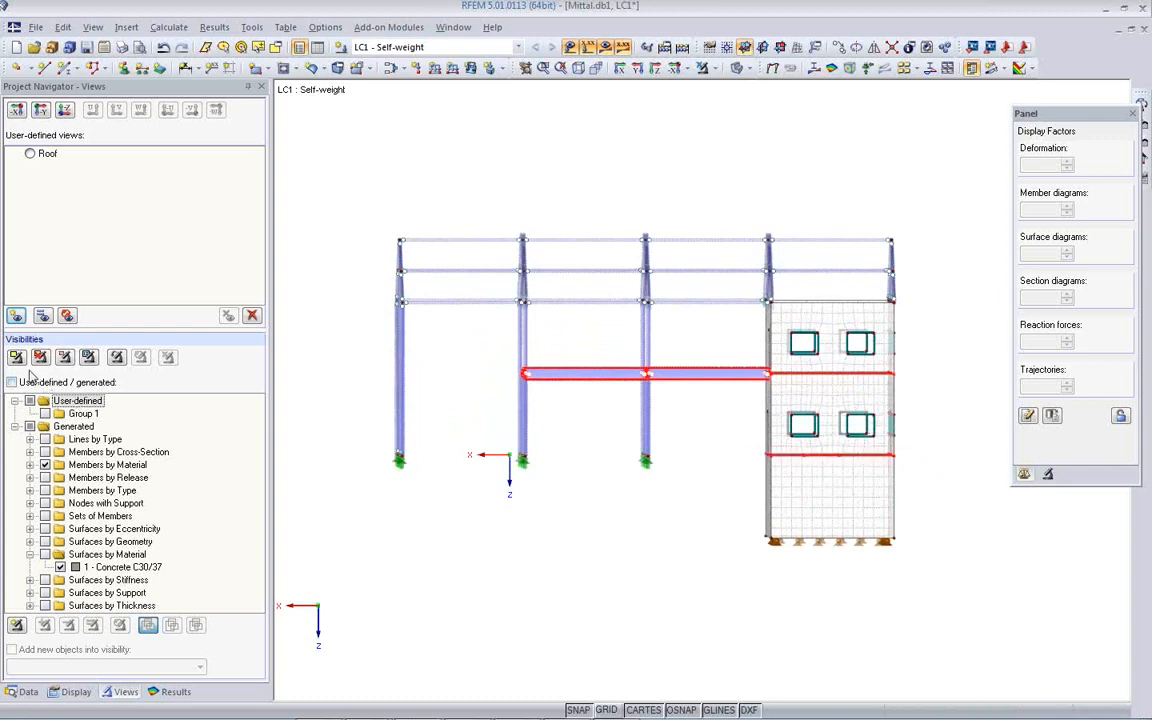
pyautogui.click(17, 358)
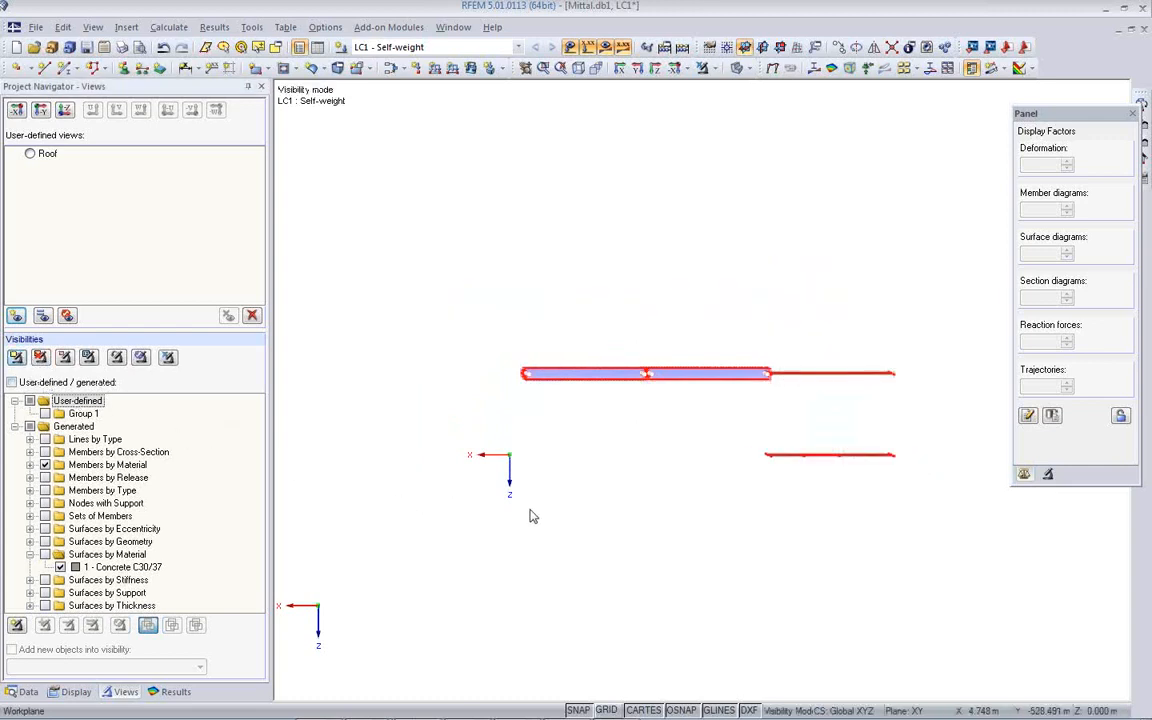
pyautogui.keyDown('ctrl'); pyautogui.moveTo(733, 481); pyautogui.dragTo(818, 589, button='middle'); pyautogui.keyUp('ctrl')
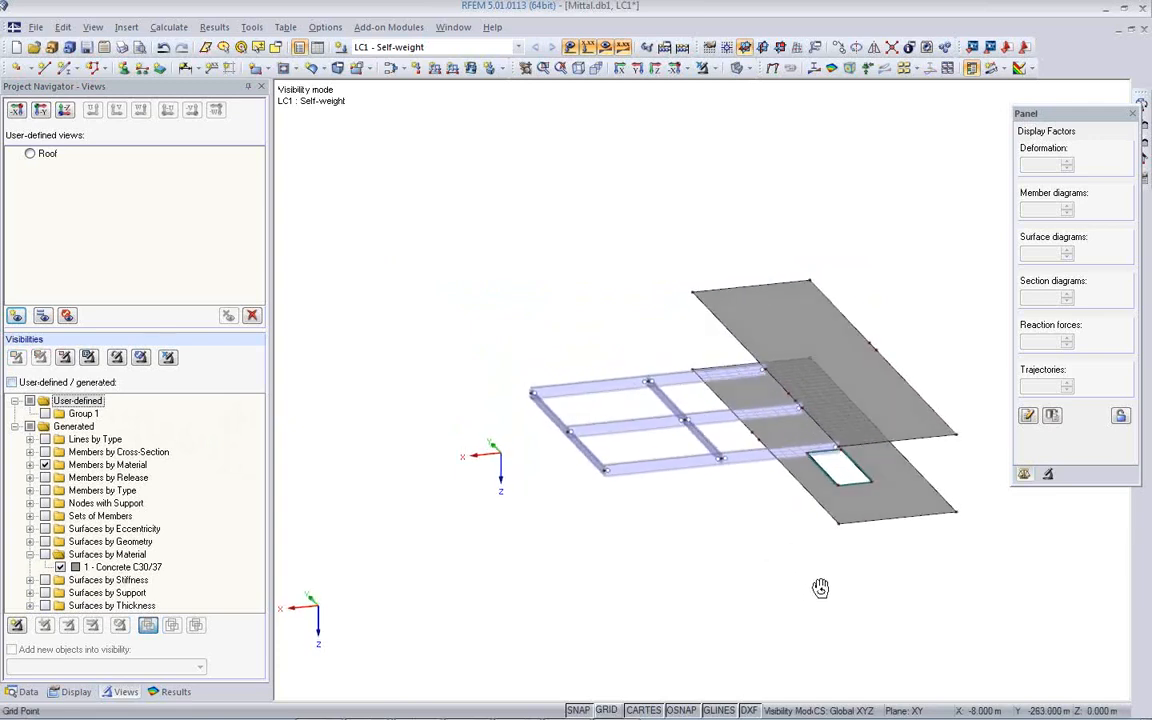
# Step: Save the isolated floor beams and slabs as a user-defined view named Floors
pyautogui.click(16, 316)
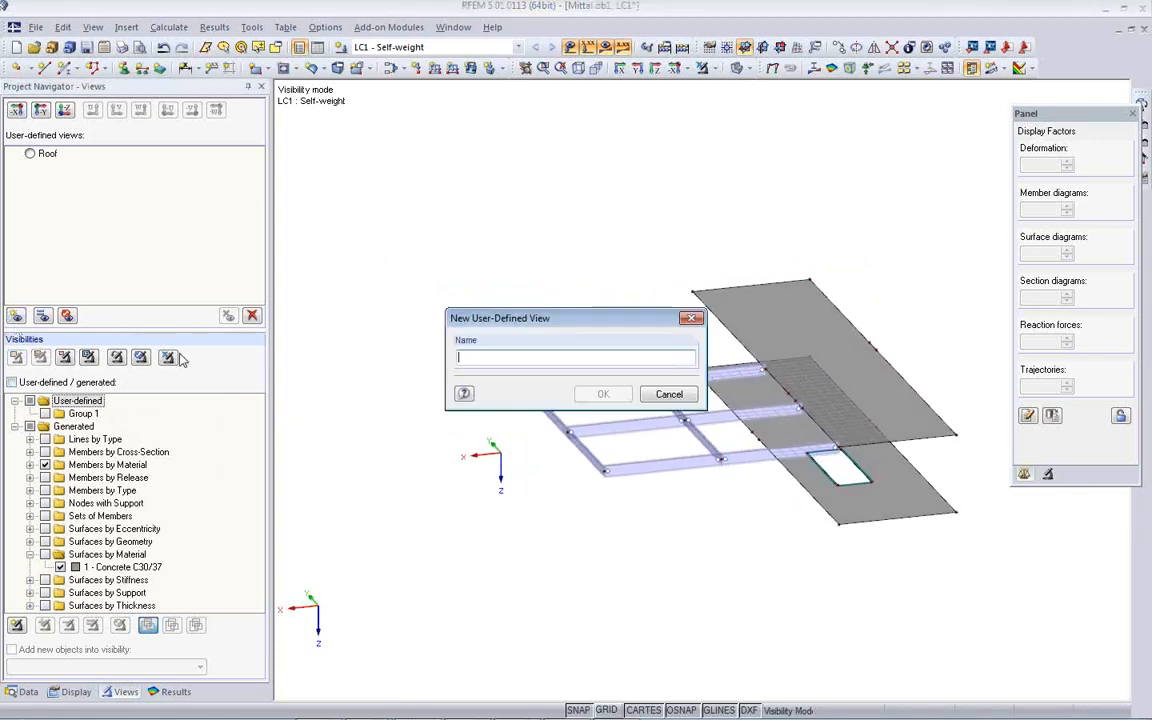
pyautogui.write('Floors')
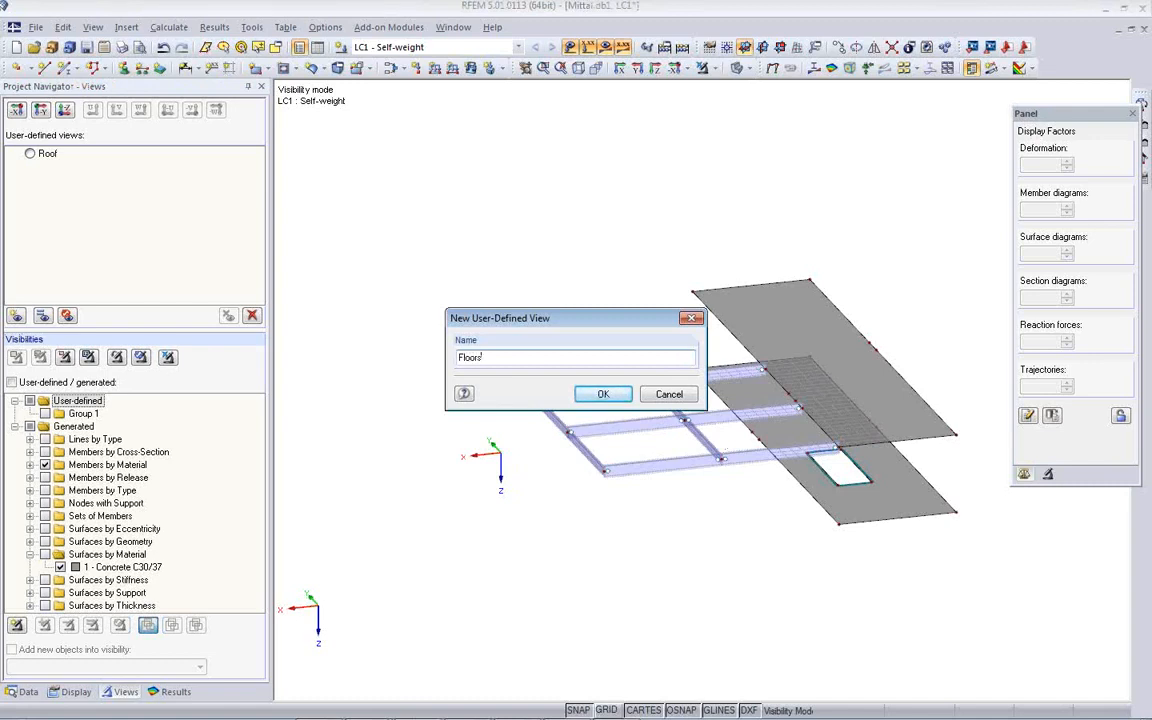
pyautogui.click(605, 394)
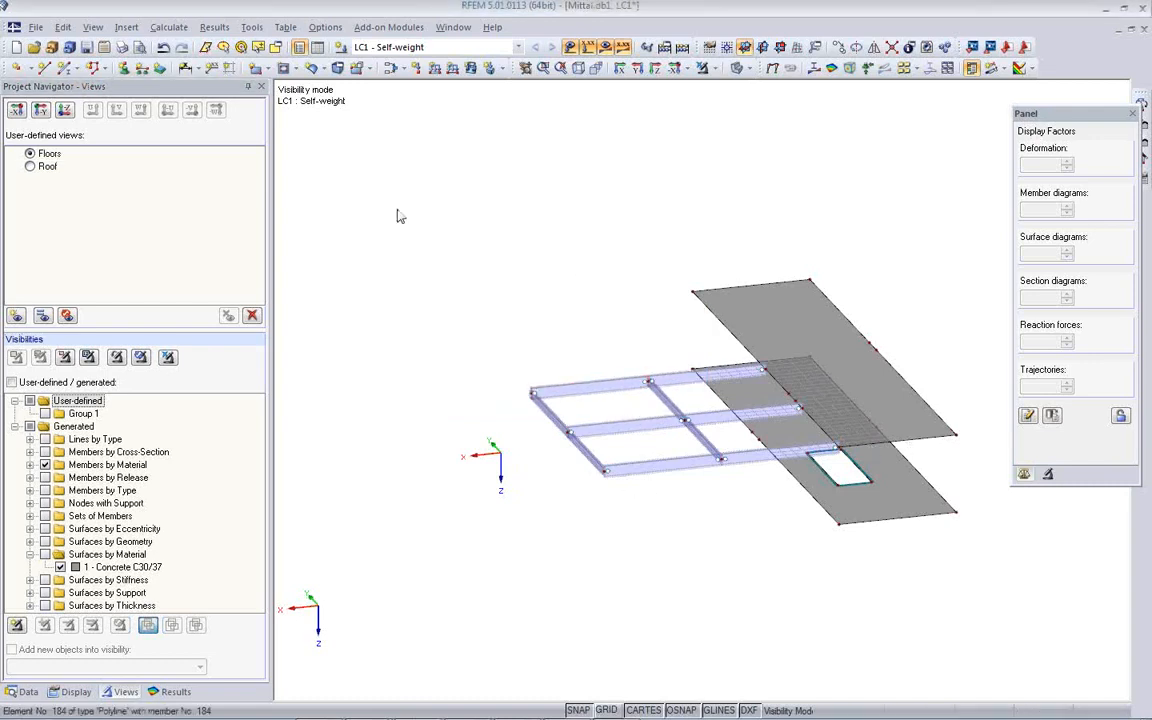
# Step: Cancel visibility mode to restore the full model and turn it to an isometric view of the hall and concrete building
pyautogui.click(167, 357)
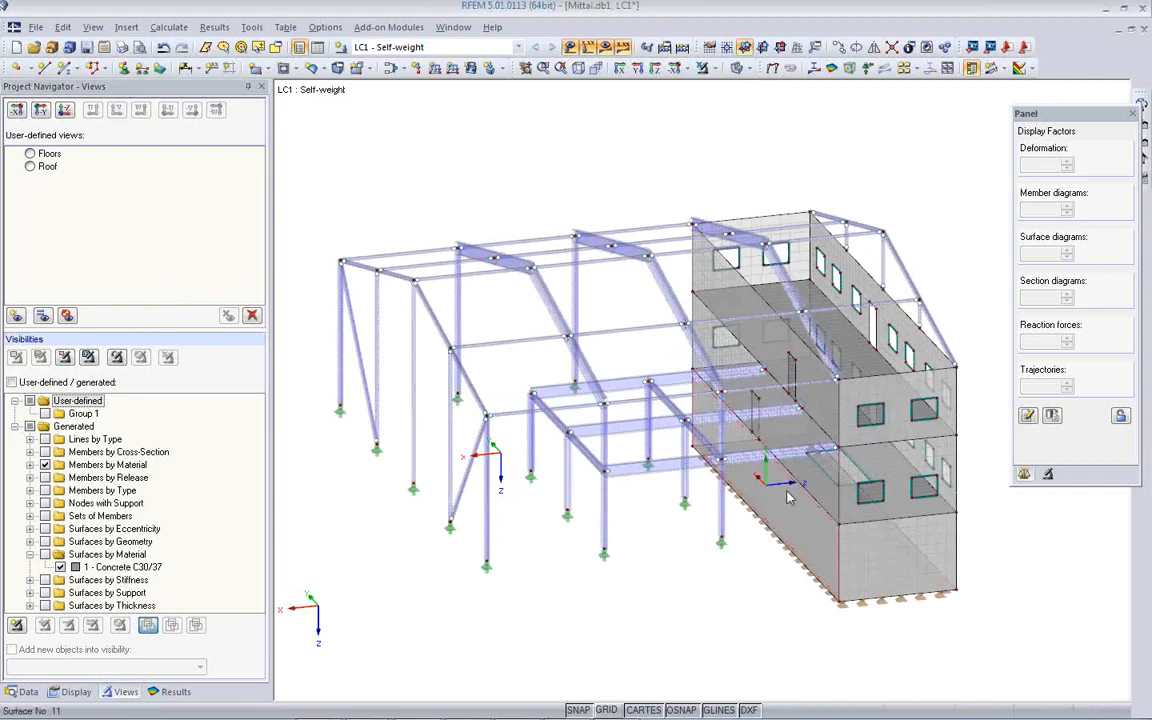
pyautogui.moveTo(789, 497); pyautogui.dragTo(796, 431, button='middle')
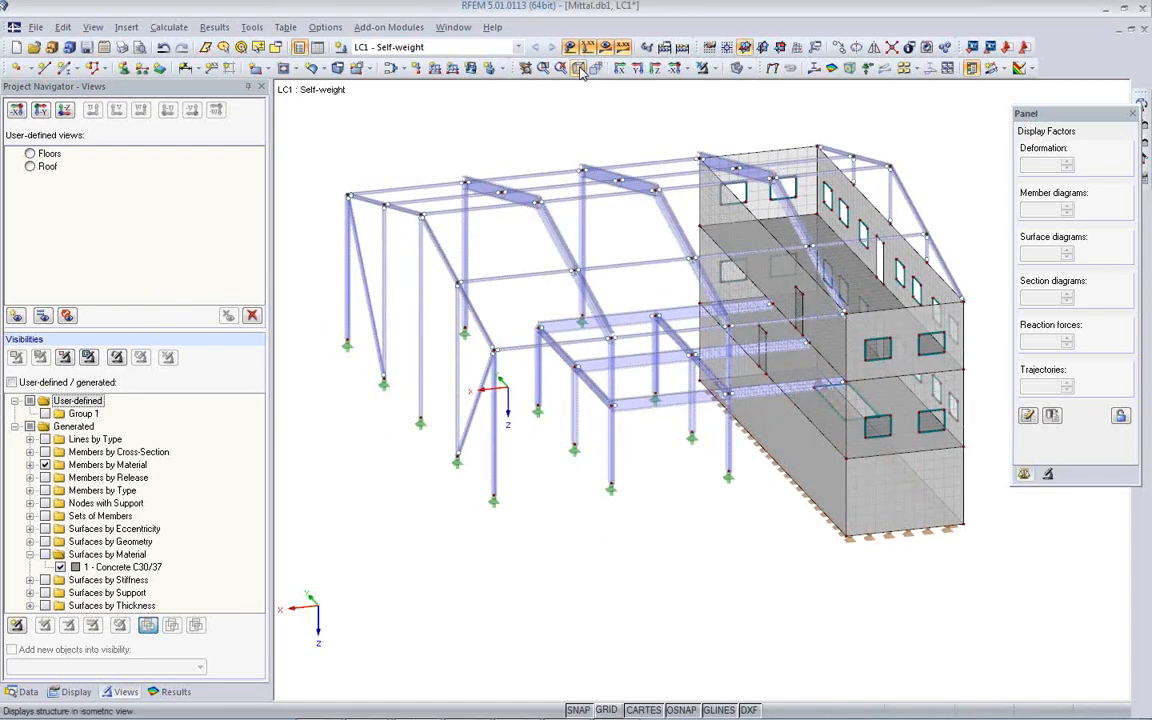
pyautogui.click(579, 69)
pyautogui.keyDown('ctrl'); pyautogui.moveTo(519, 508); pyautogui.dragTo(1100, 535, button='middle'); pyautogui.keyUp('ctrl')
pyautogui.keyDown('ctrl'); pyautogui.moveTo(599, 537); pyautogui.dragTo(1000, 543, button='middle'); pyautogui.keyUp('ctrl')
pyautogui.keyDown('ctrl'); pyautogui.moveTo(532, 586); pyautogui.dragTo(1064, 612, button='middle'); pyautogui.keyUp('ctrl')
# Step: Switch to Tekla Structures to compare the original model's view orientation, and return to RFEM
pyautogui.moveTo(502, 713)
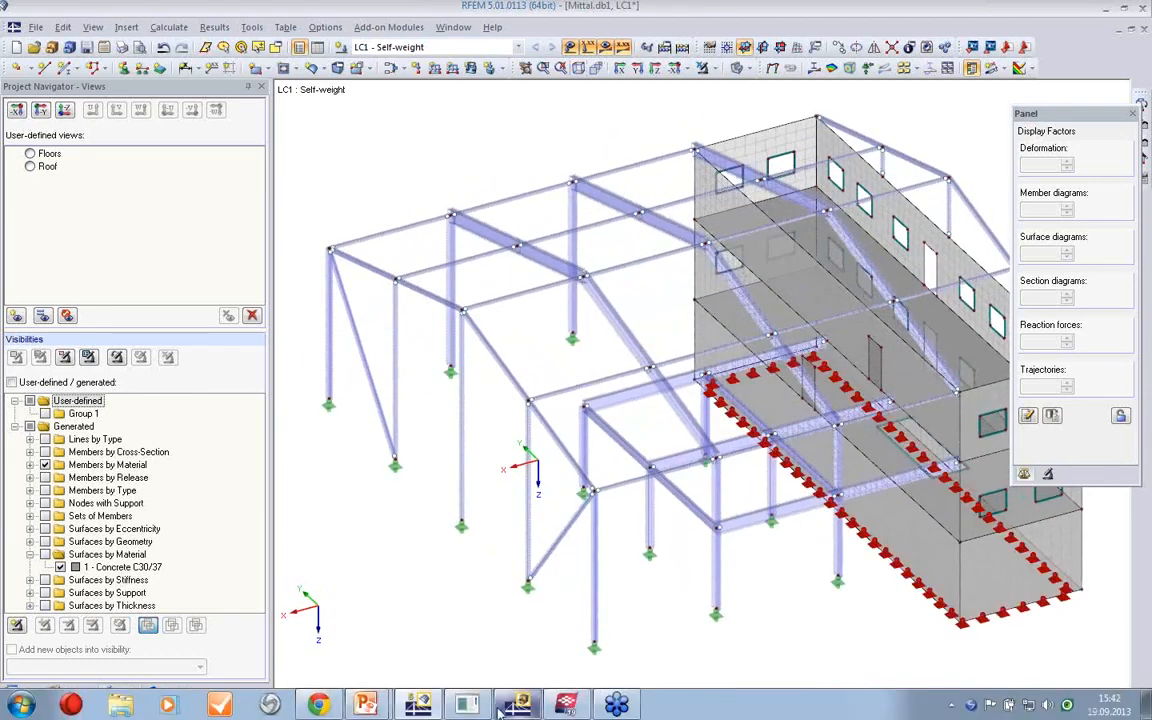
pyautogui.click(563, 707)
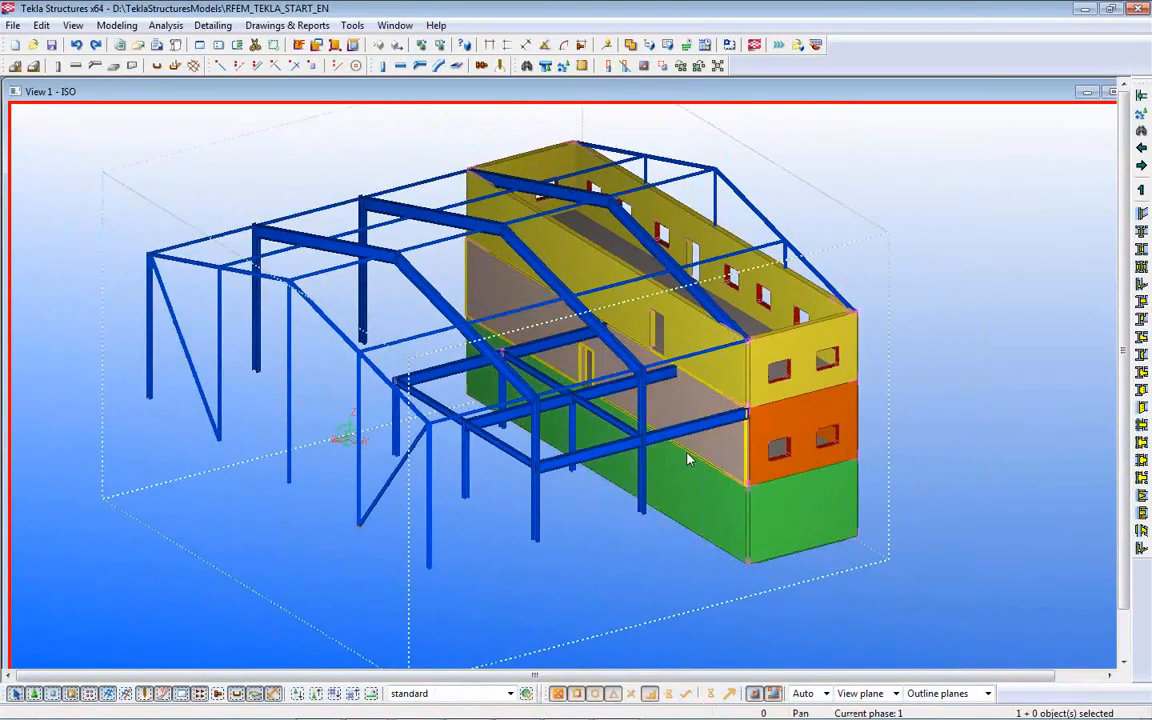
pyautogui.click(519, 706)
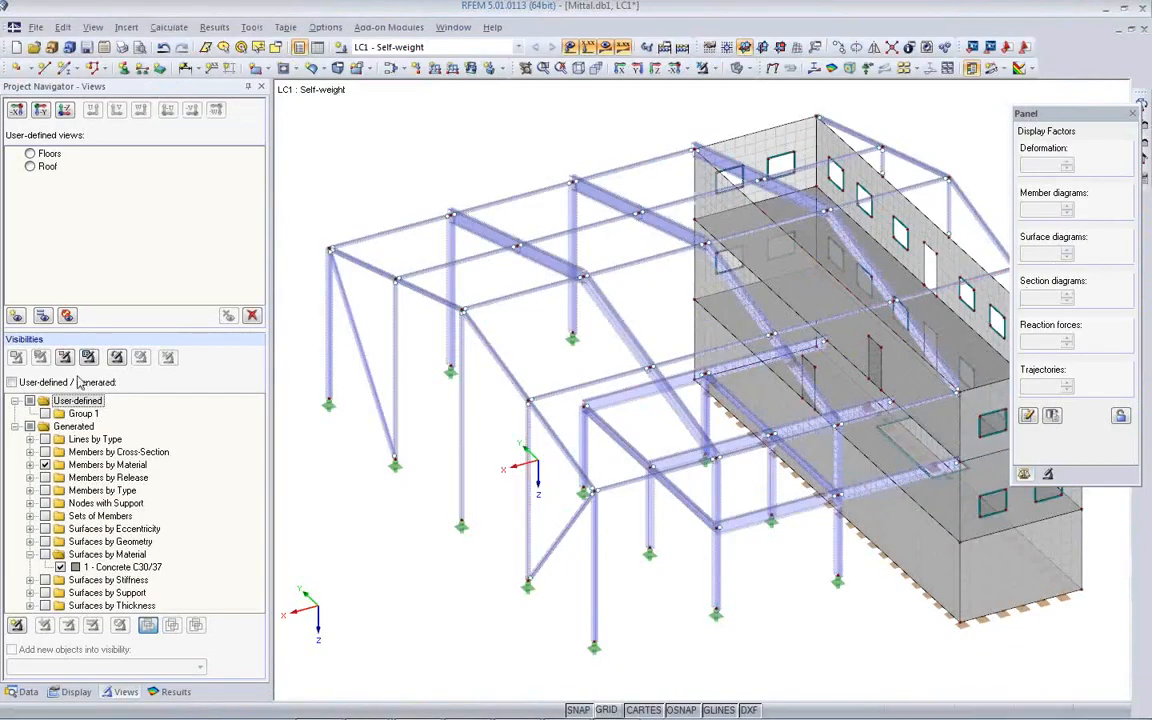
# Step: Save the isometric view of the full model as a user-defined view named As Tekla
pyautogui.click(14, 316)
pyautogui.write('A')
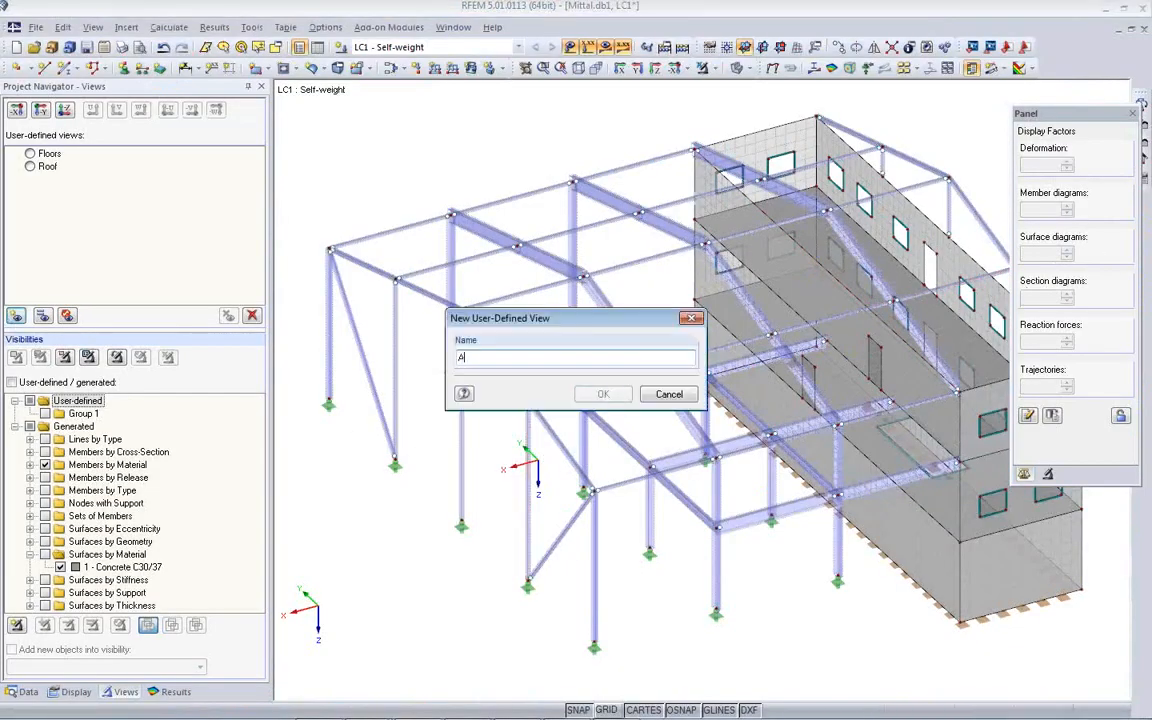
pyautogui.write('s Tekla')
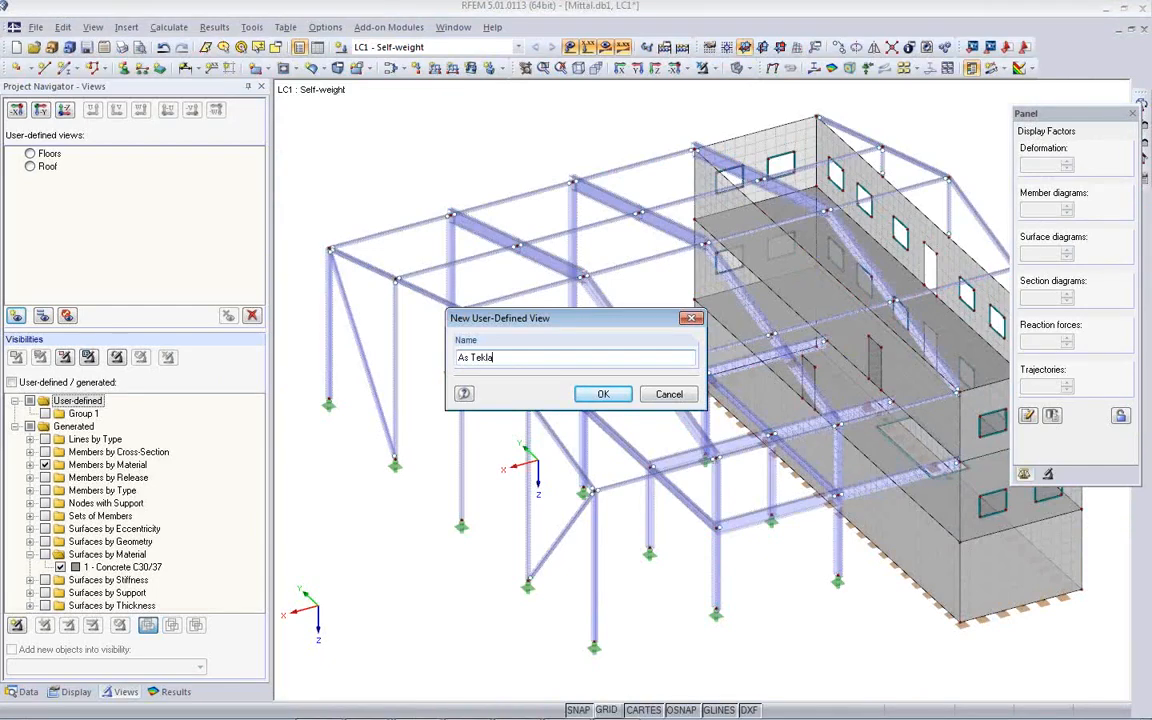
pyautogui.click(600, 394)
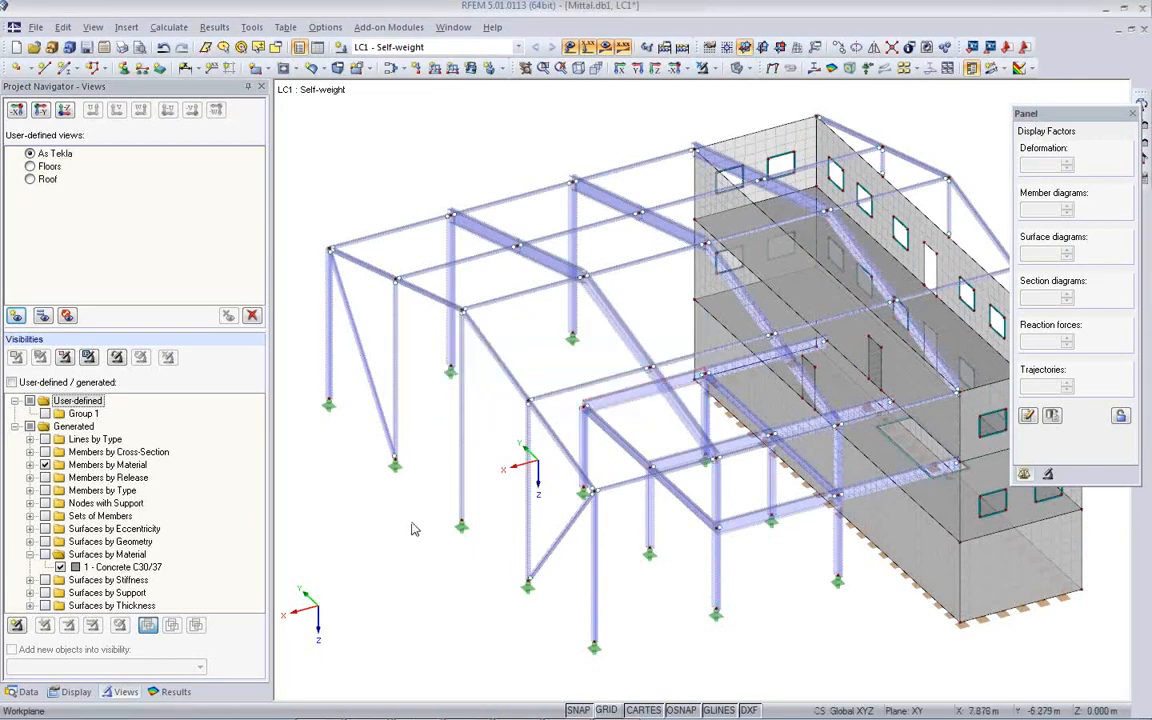
# Step: Check the saved views by switching between Floors and As Tekla, and finish on the Roof view
pyautogui.click(30, 166)
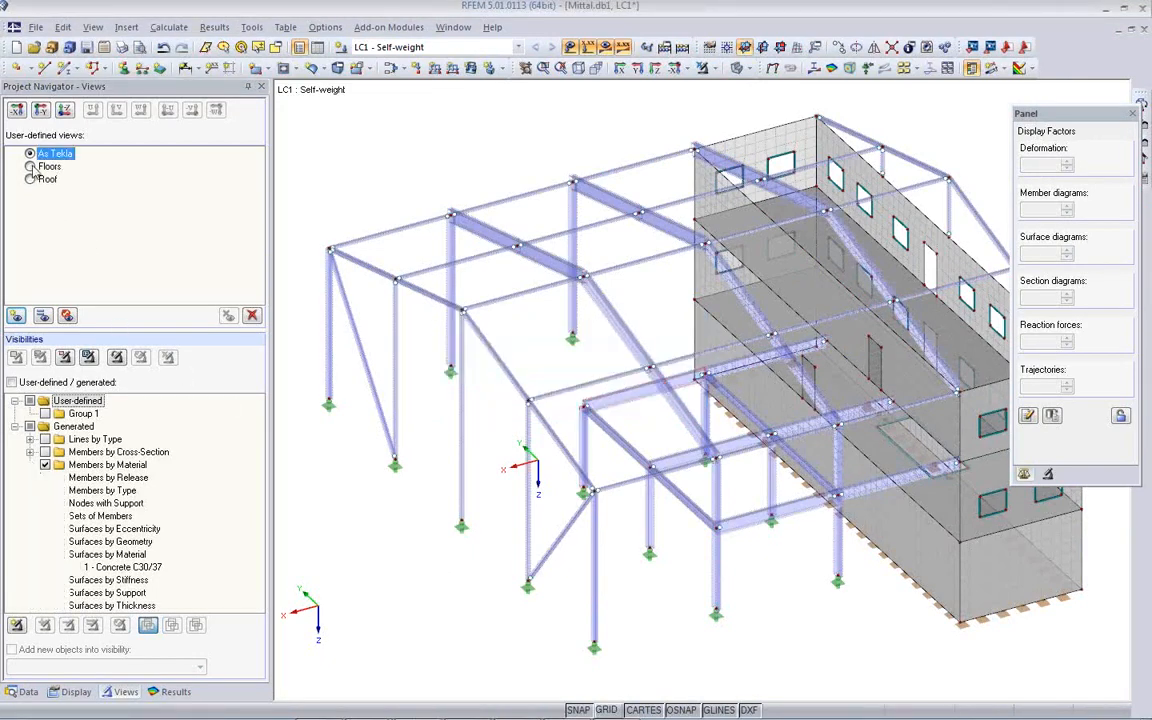
pyautogui.click(30, 153)
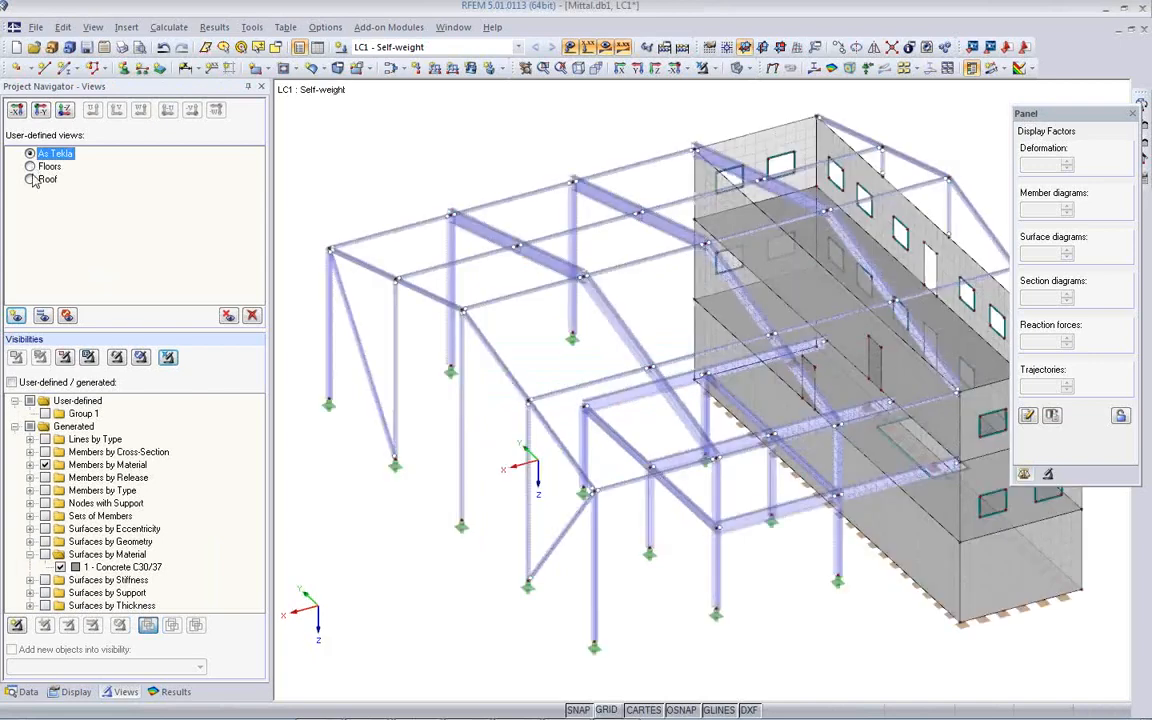
pyautogui.click(30, 179)
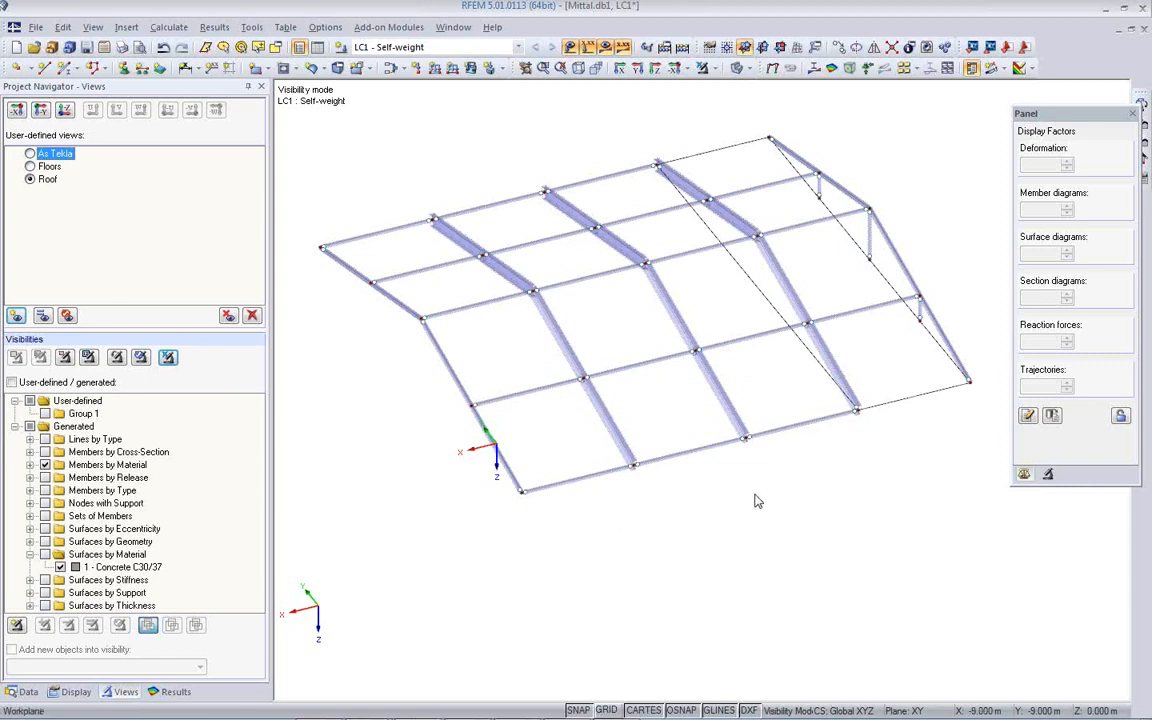
pyautogui.click(476, 252)
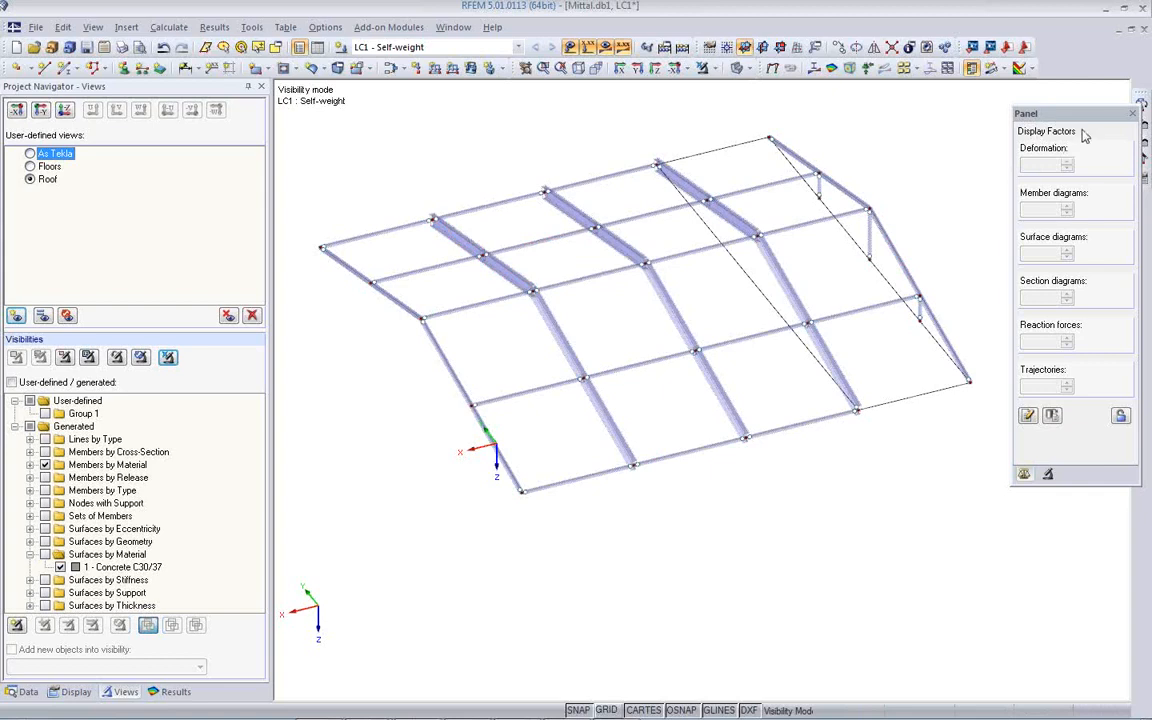
# Step: Move the display factors panel clear of the window edge and open the model's general data for editing
pyautogui.moveTo(1087, 121); pyautogui.dragTo(1047, 116)
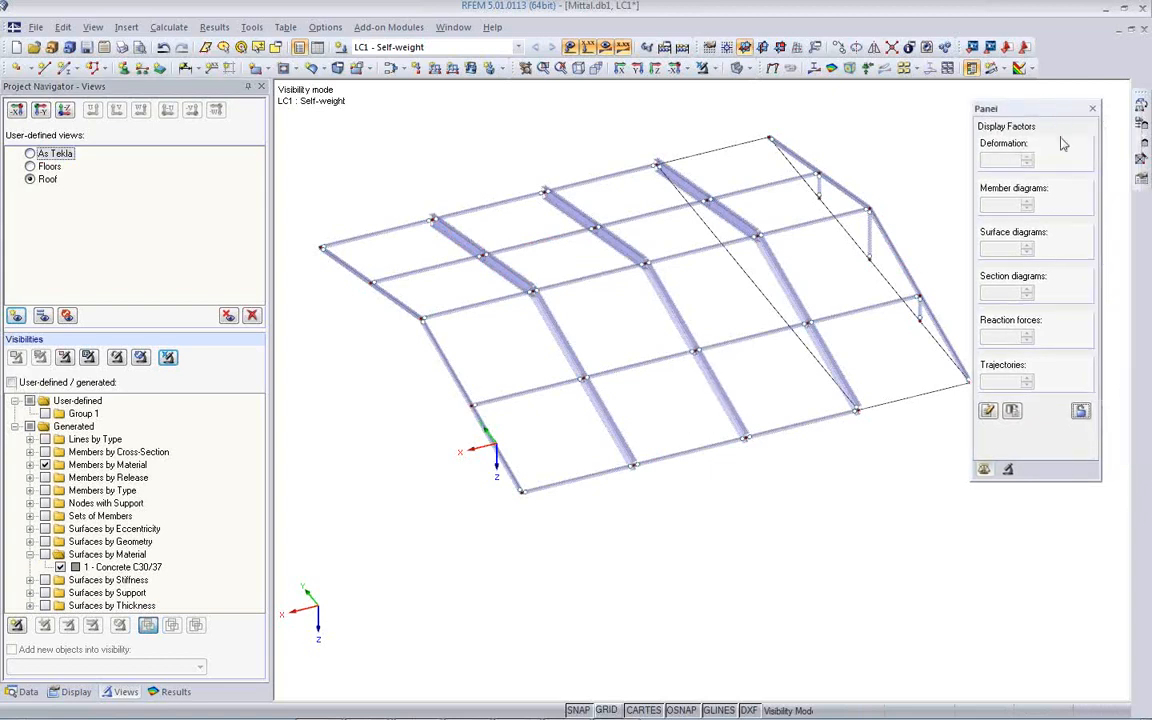
pyautogui.click(1143, 186)
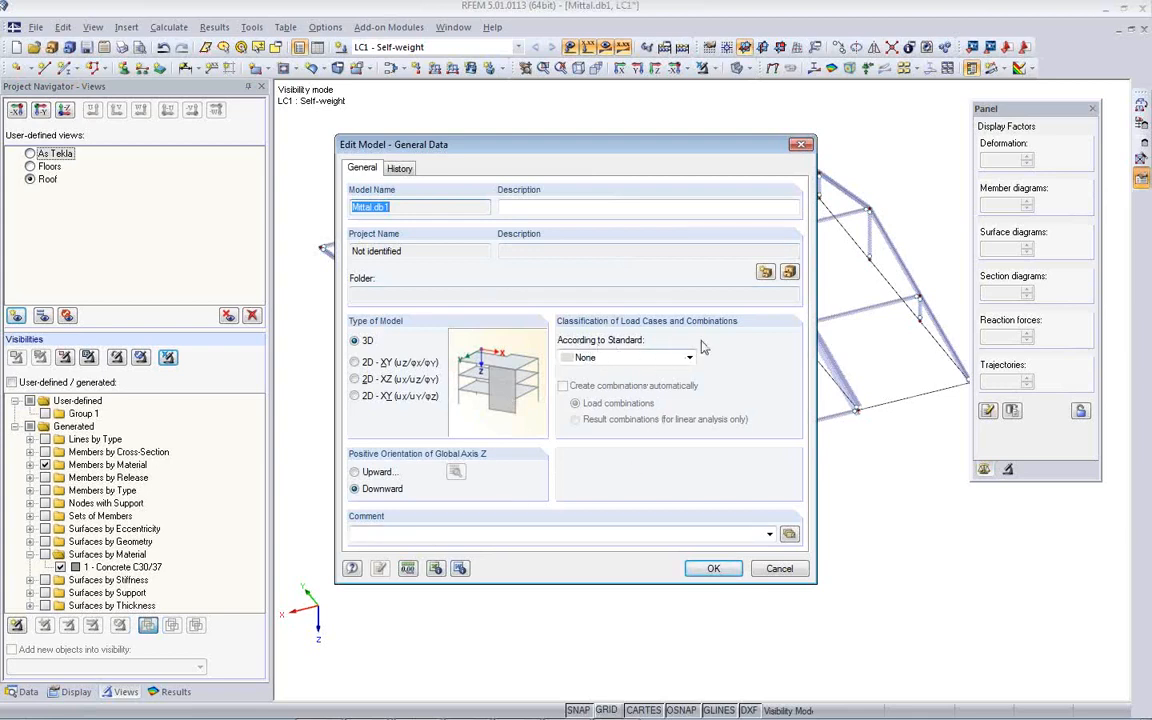
# Step: Classify load cases and combinations according to EN 1990 with the CEN national annex, accepting the adaptation of load case types
pyautogui.click(648, 360)
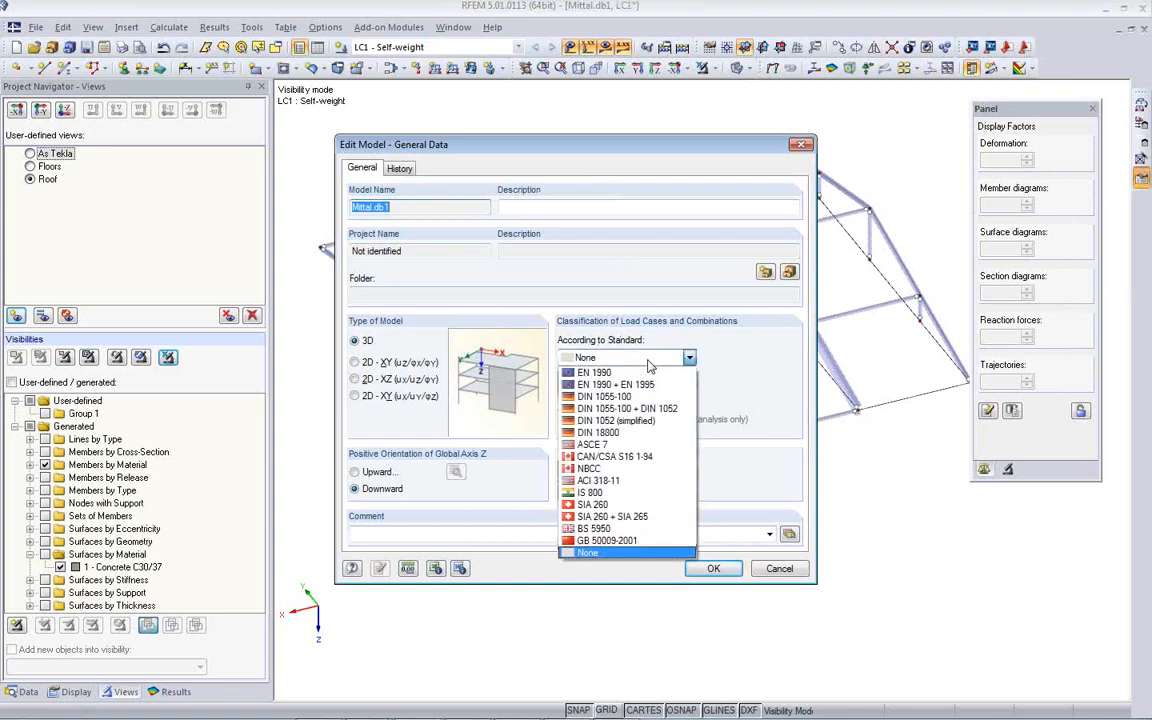
pyautogui.click(647, 374)
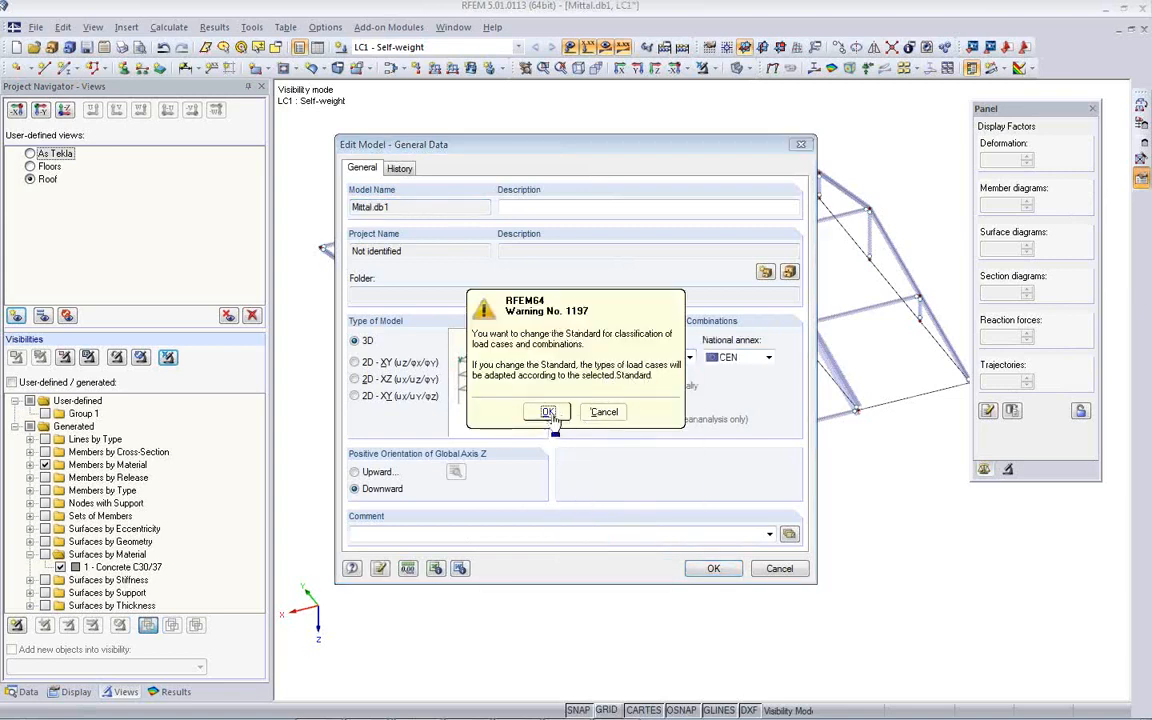
pyautogui.click(535, 483)
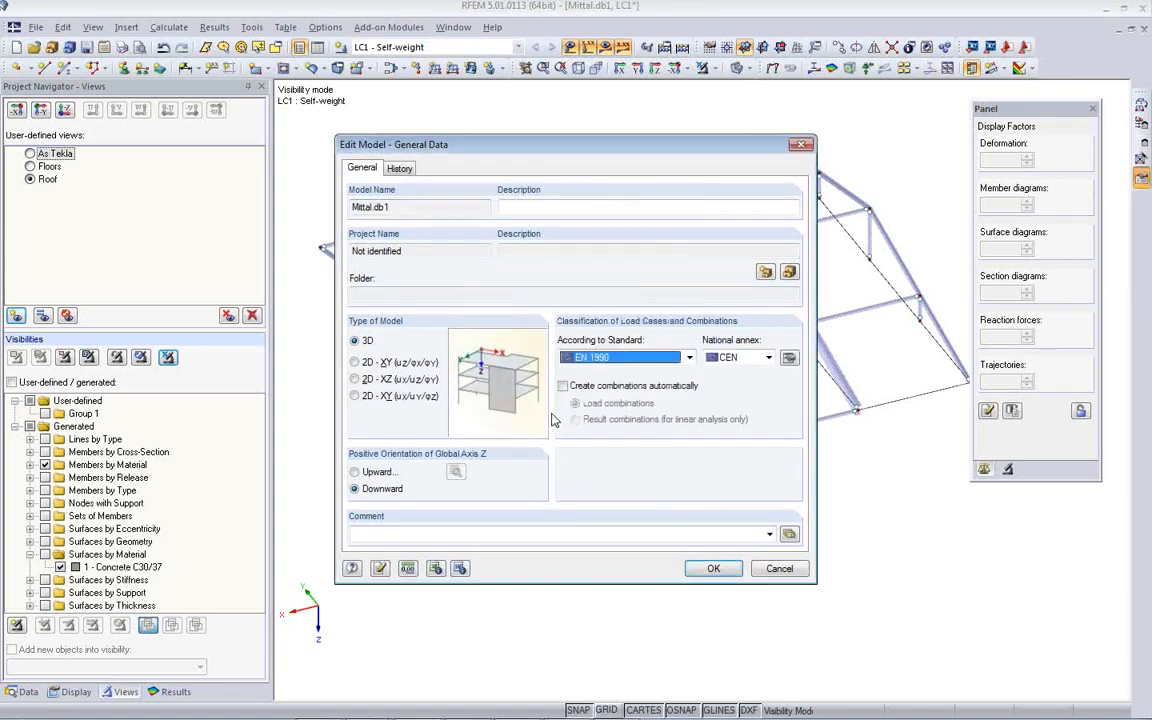
pyautogui.click(768, 359)
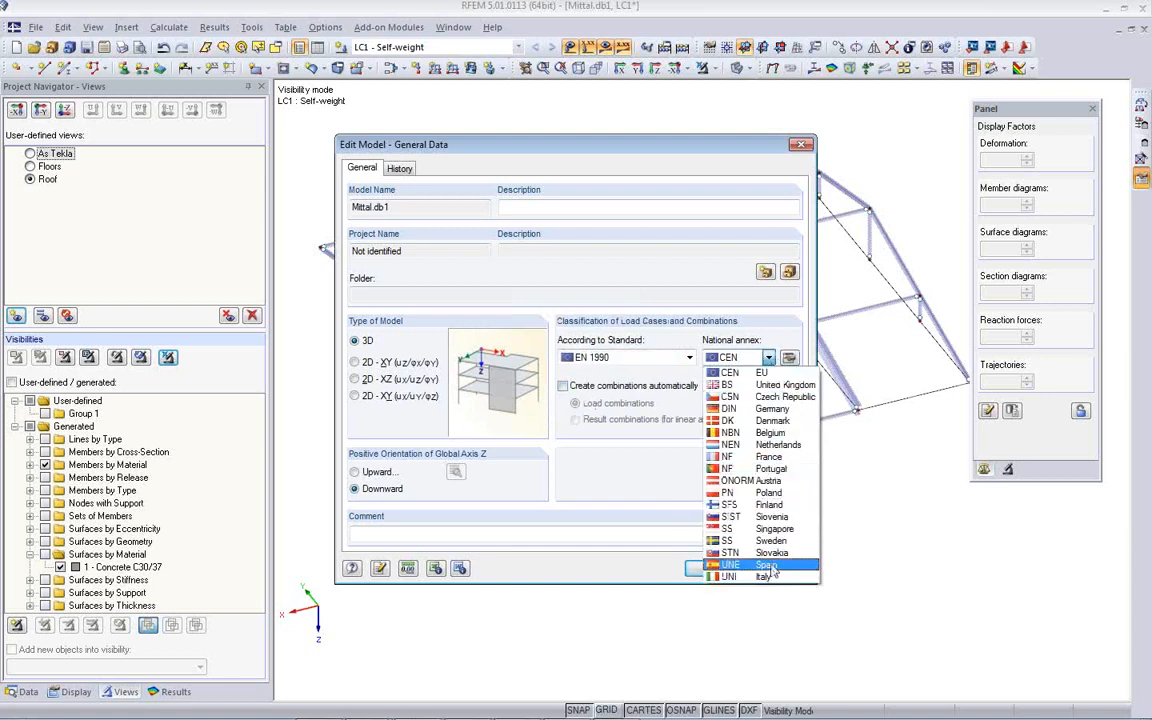
pyautogui.click(762, 374)
# Step: Review the EN 1990 coefficients and consequences class, and enable automatic creation of load combinations in the model's general data
pyautogui.click(789, 357)
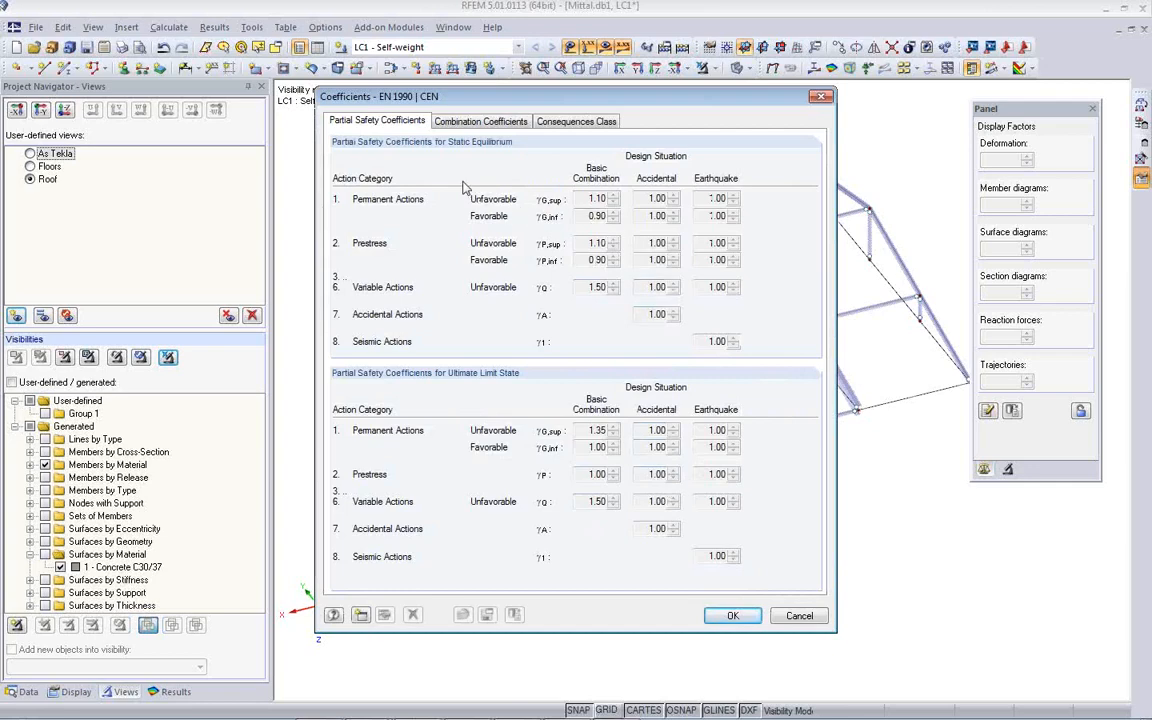
pyautogui.click(462, 123)
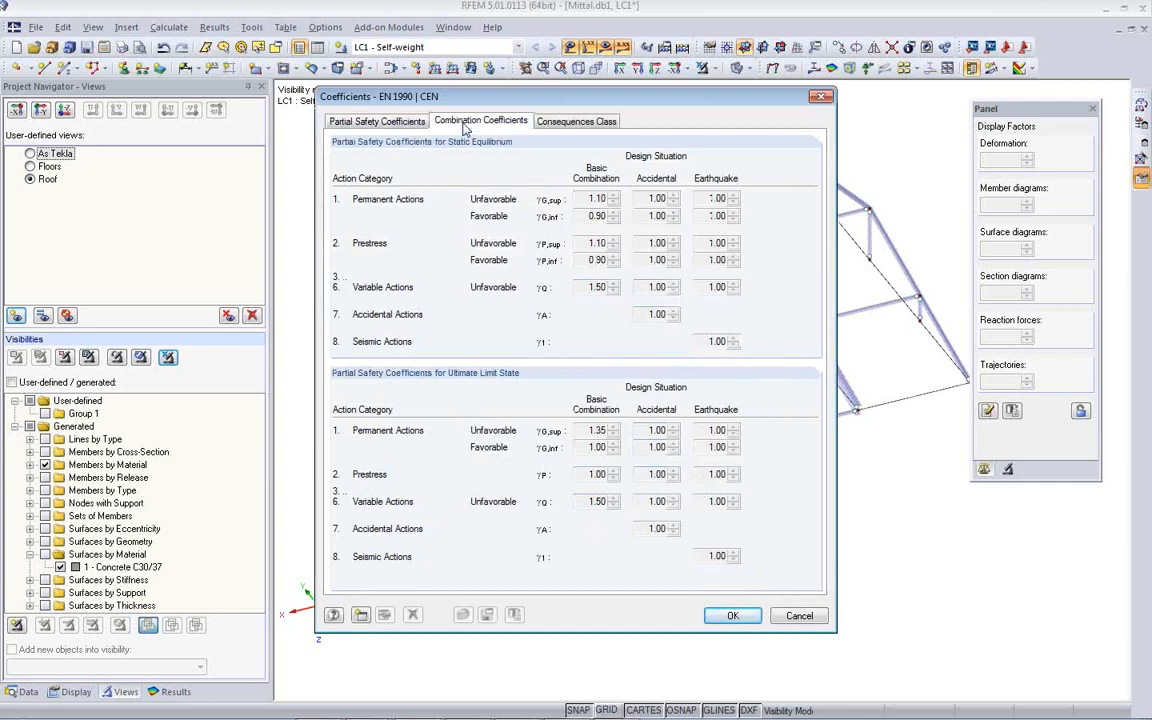
pyautogui.click(563, 126)
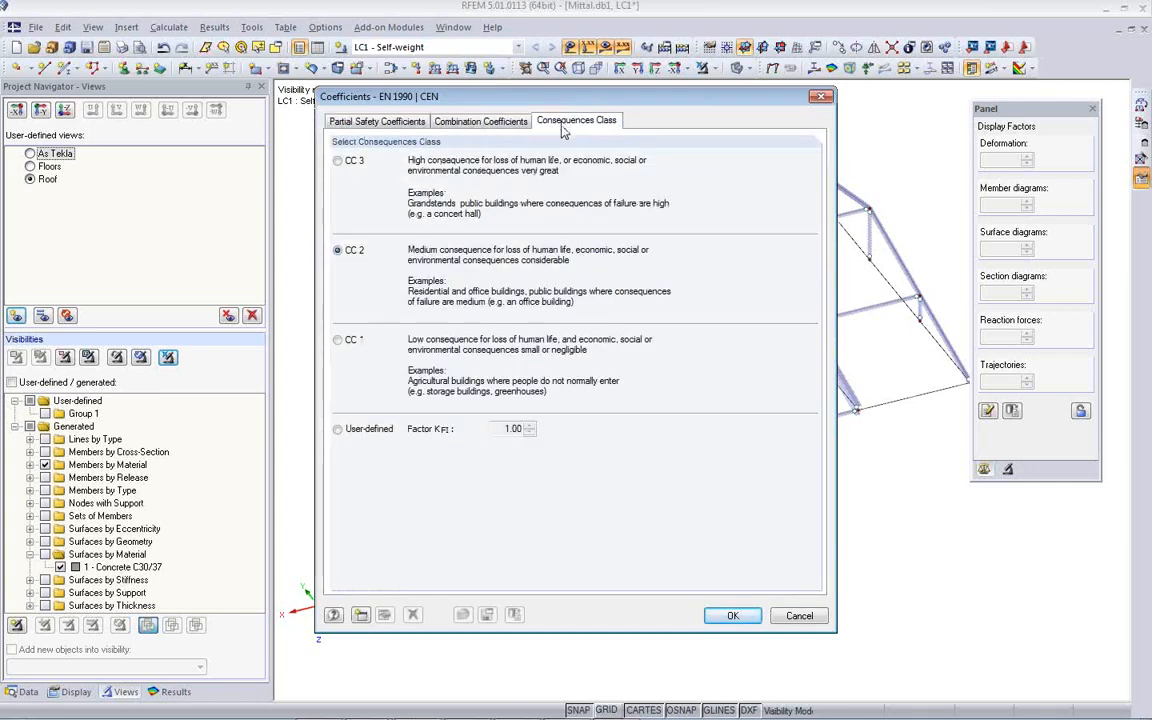
pyautogui.click(733, 616)
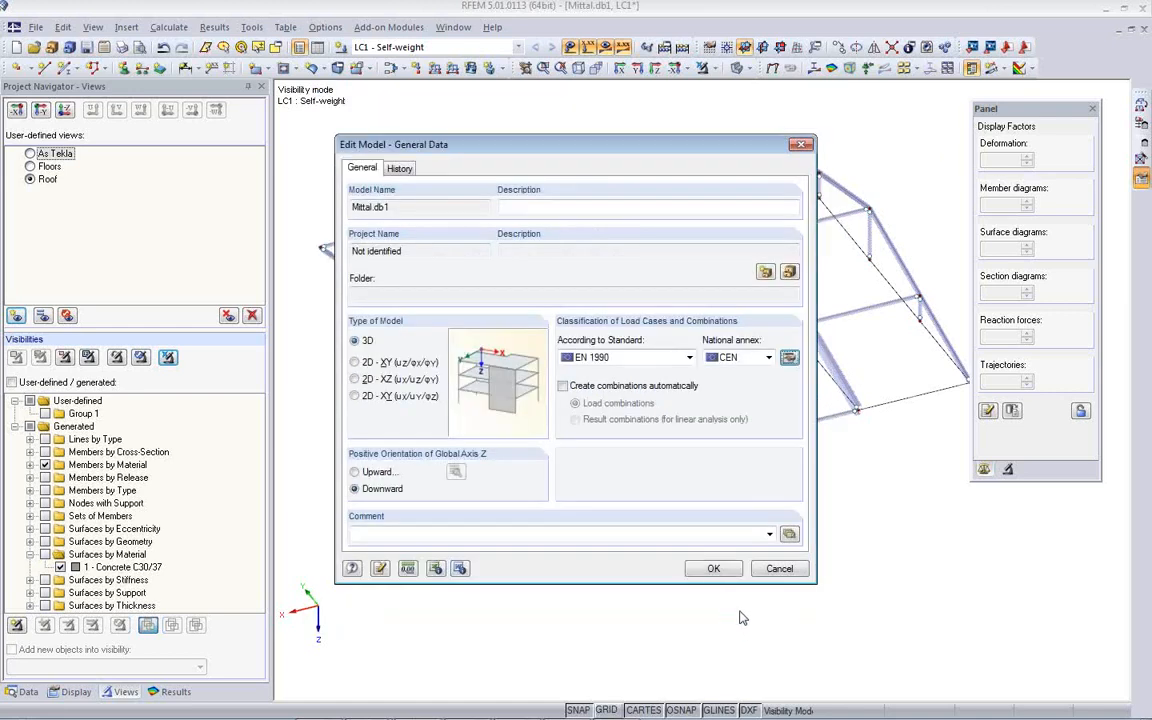
pyautogui.click(563, 386)
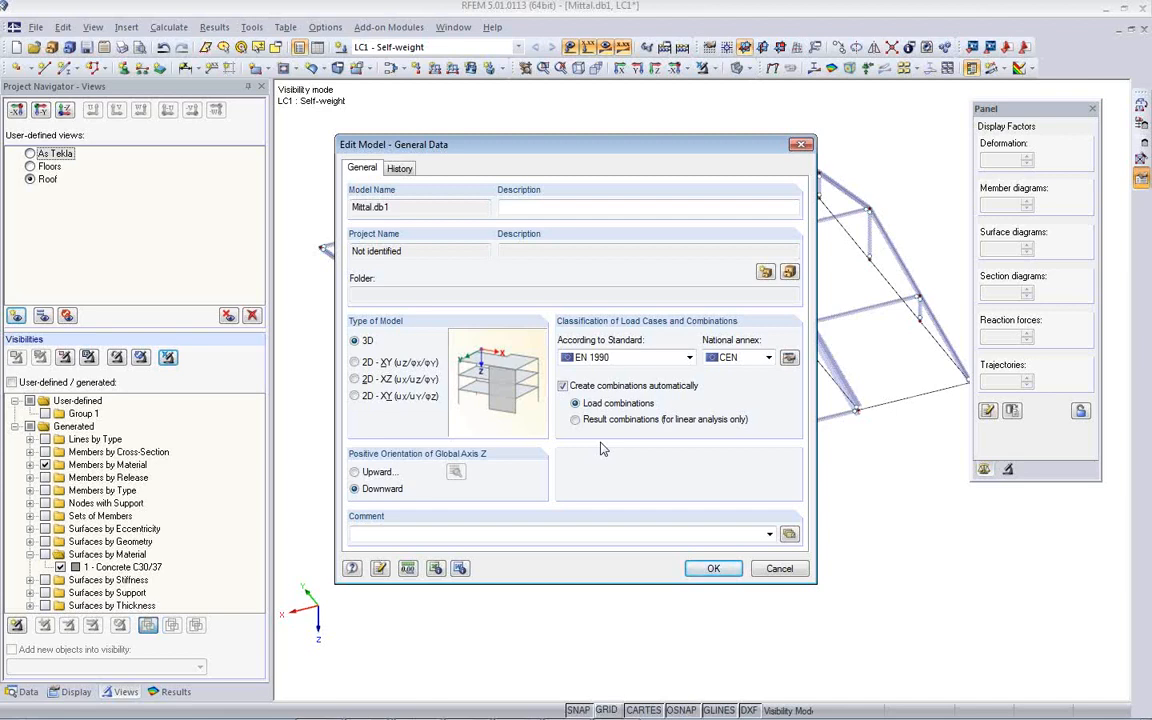
pyautogui.click(714, 569)
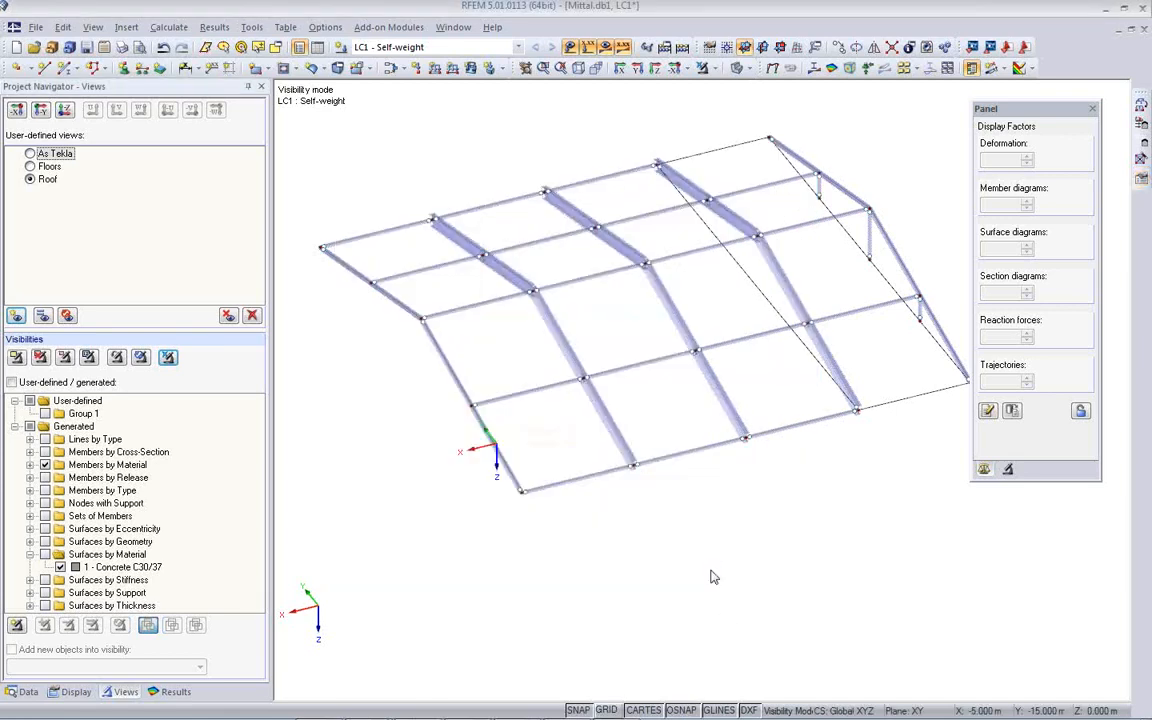
# Step: Display the data tables below the model, enlarge their area, and switch to the load cases and combinations tables
pyautogui.click(321, 49)
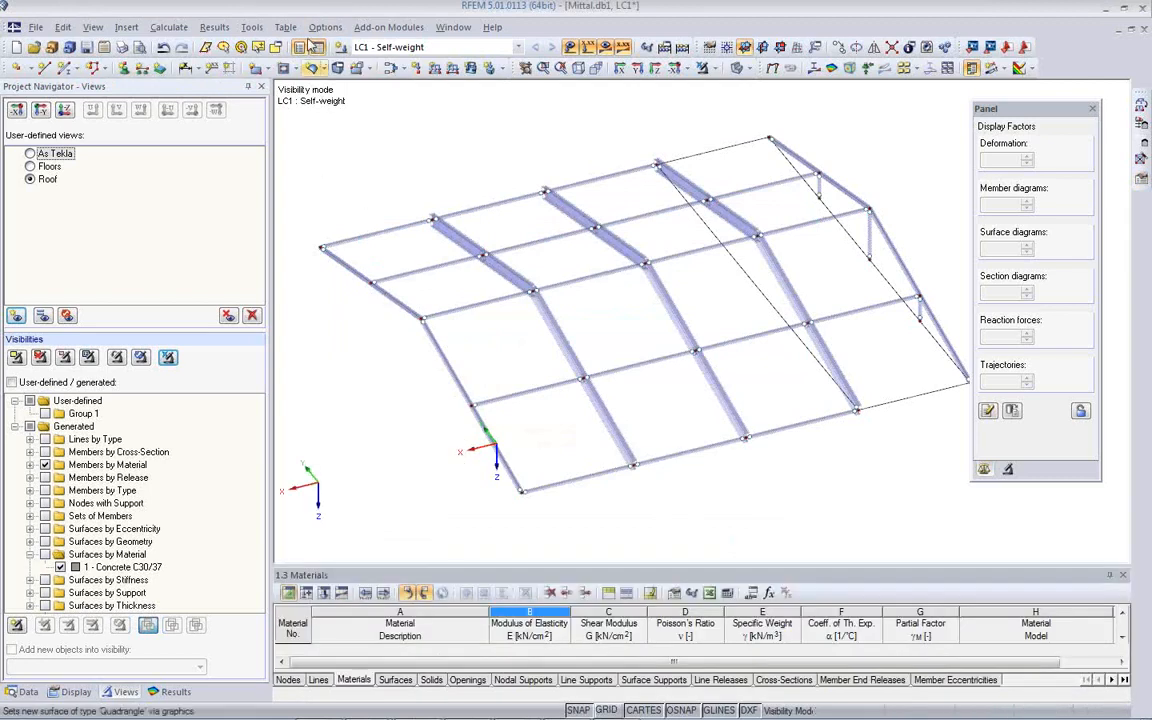
pyautogui.click(316, 49)
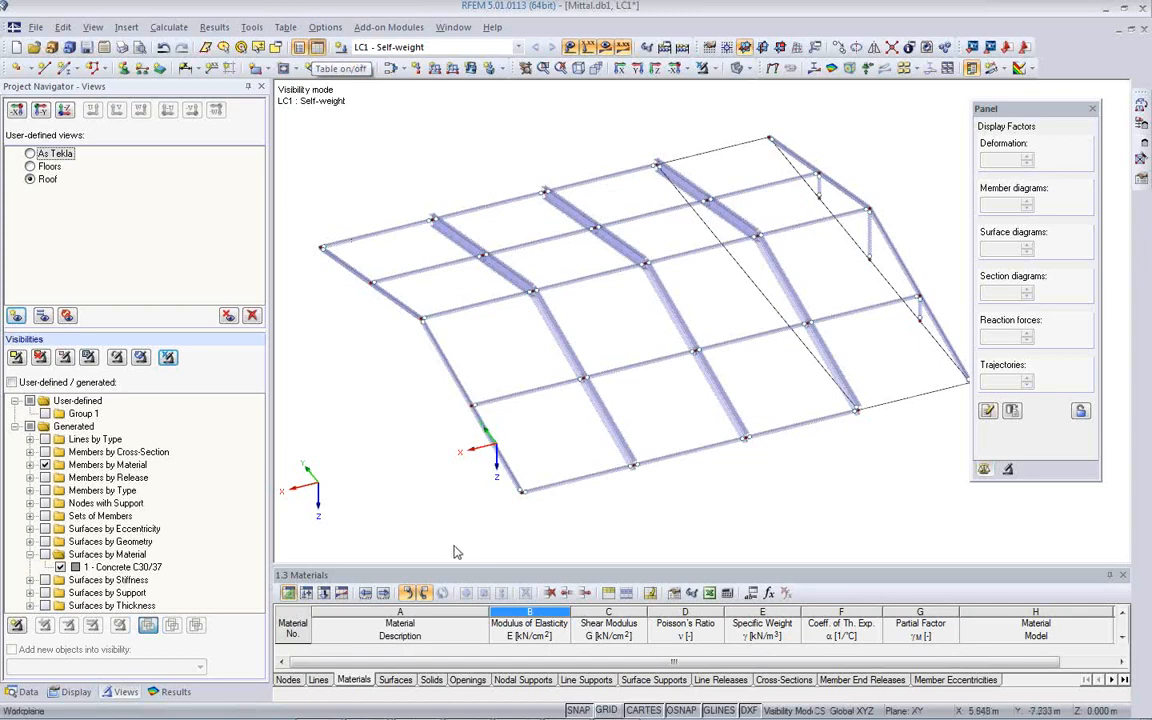
pyautogui.moveTo(462, 566); pyautogui.dragTo(462, 440)
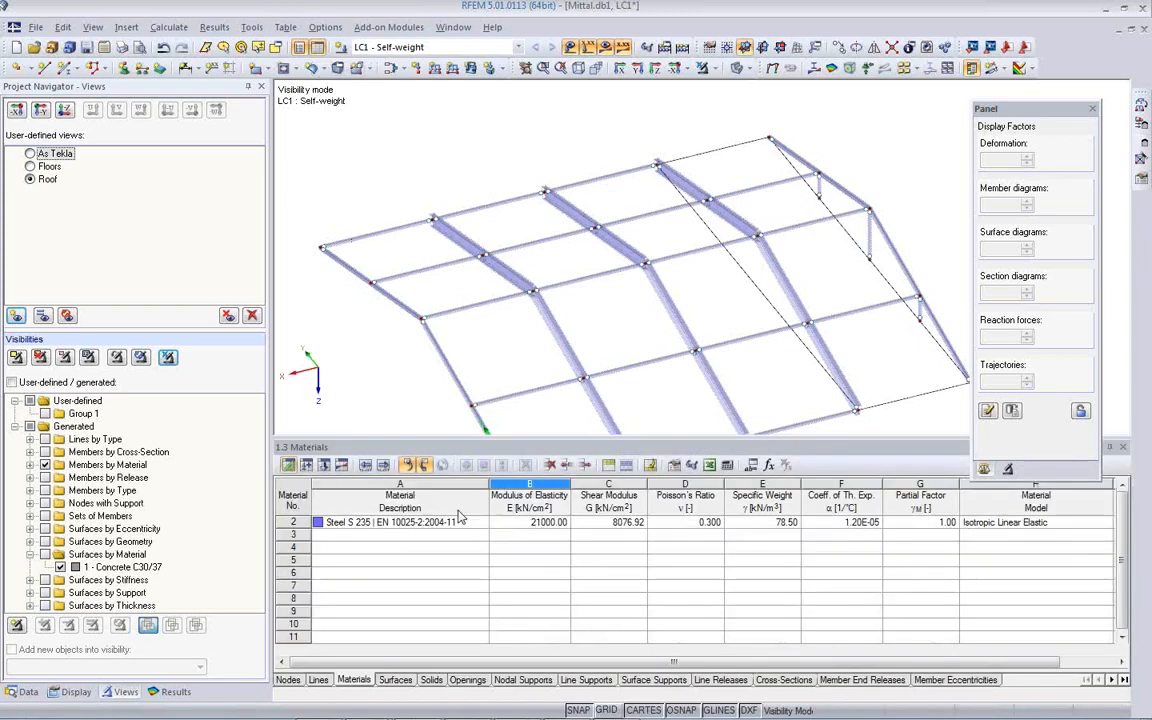
pyautogui.click(308, 468)
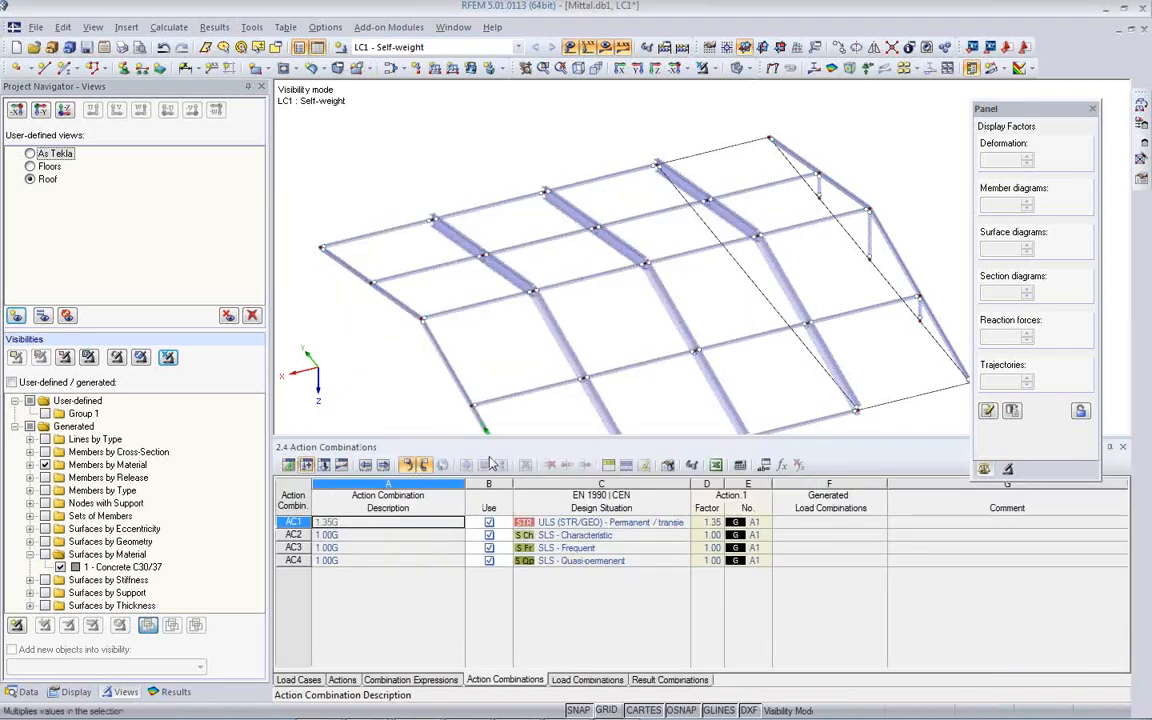
pyautogui.moveTo(488, 437); pyautogui.dragTo(490, 386)
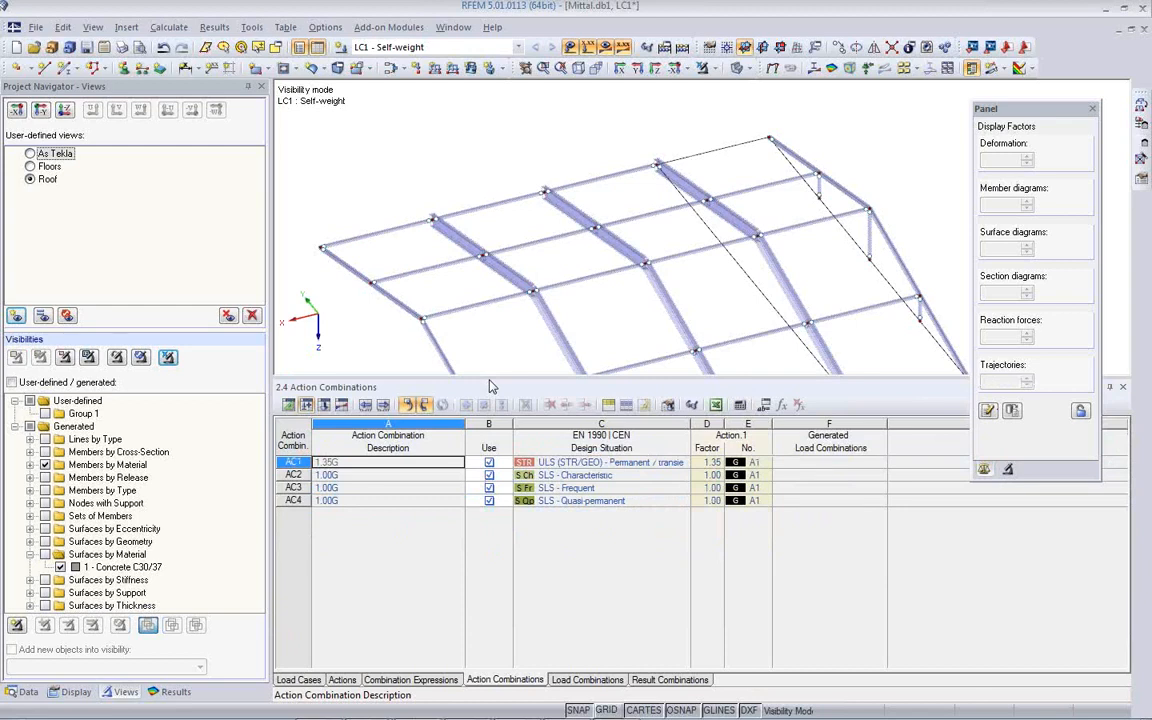
# Step: Add load case LC2 described as Snow, with the action category Snow (H ≤ 1000 m a.s.l.)
pyautogui.click(294, 681)
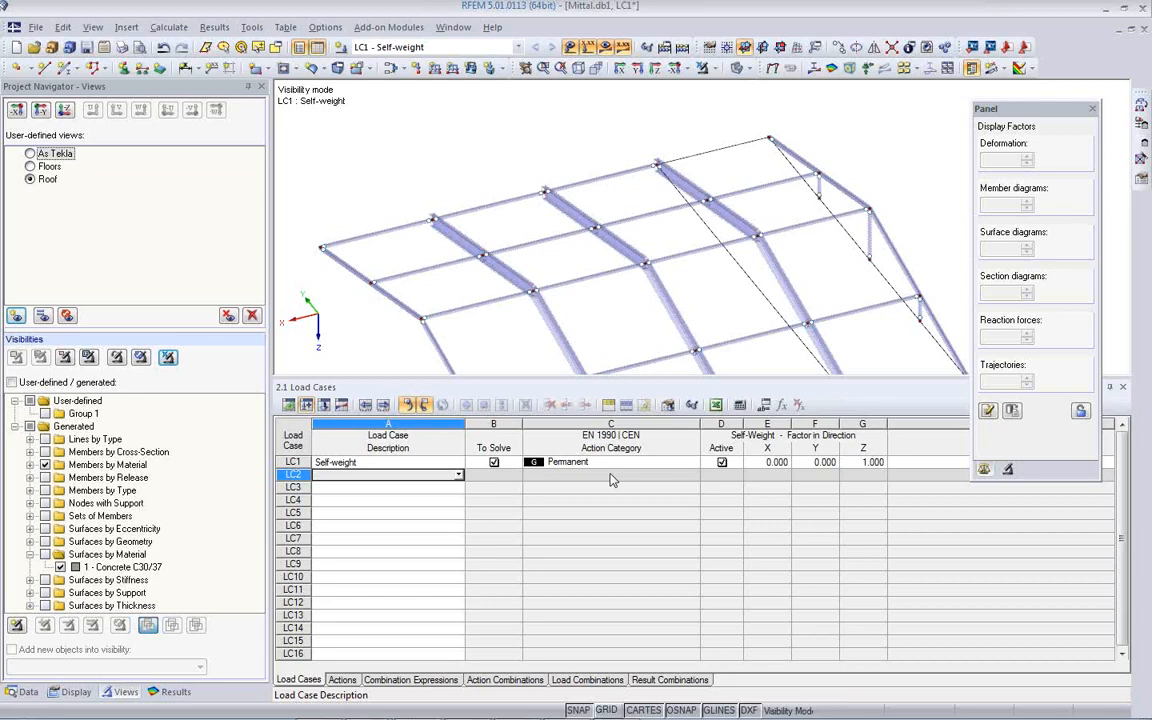
pyautogui.click(459, 477)
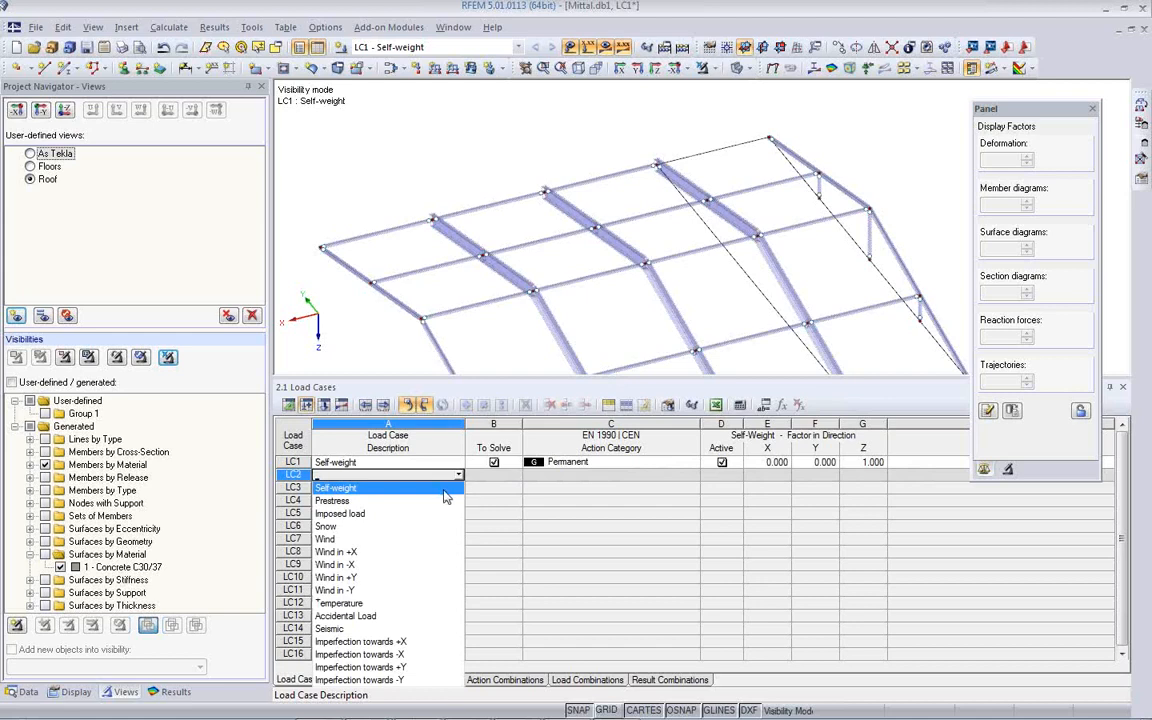
pyautogui.click(386, 464)
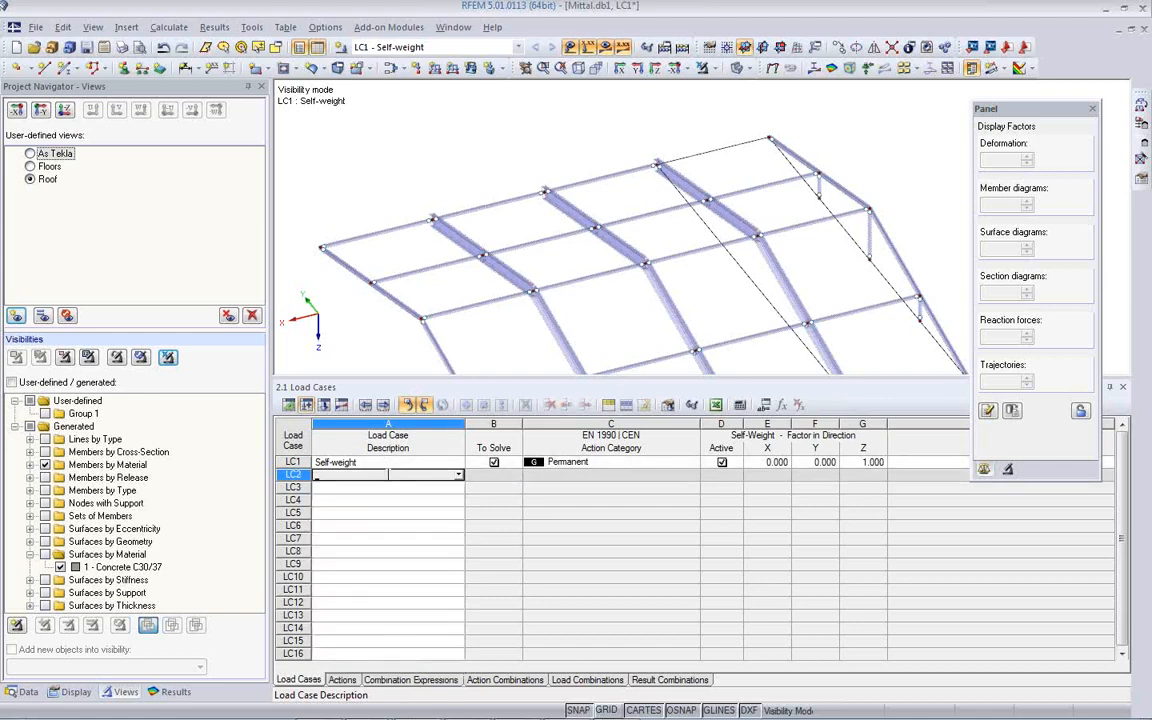
pyautogui.click(459, 477)
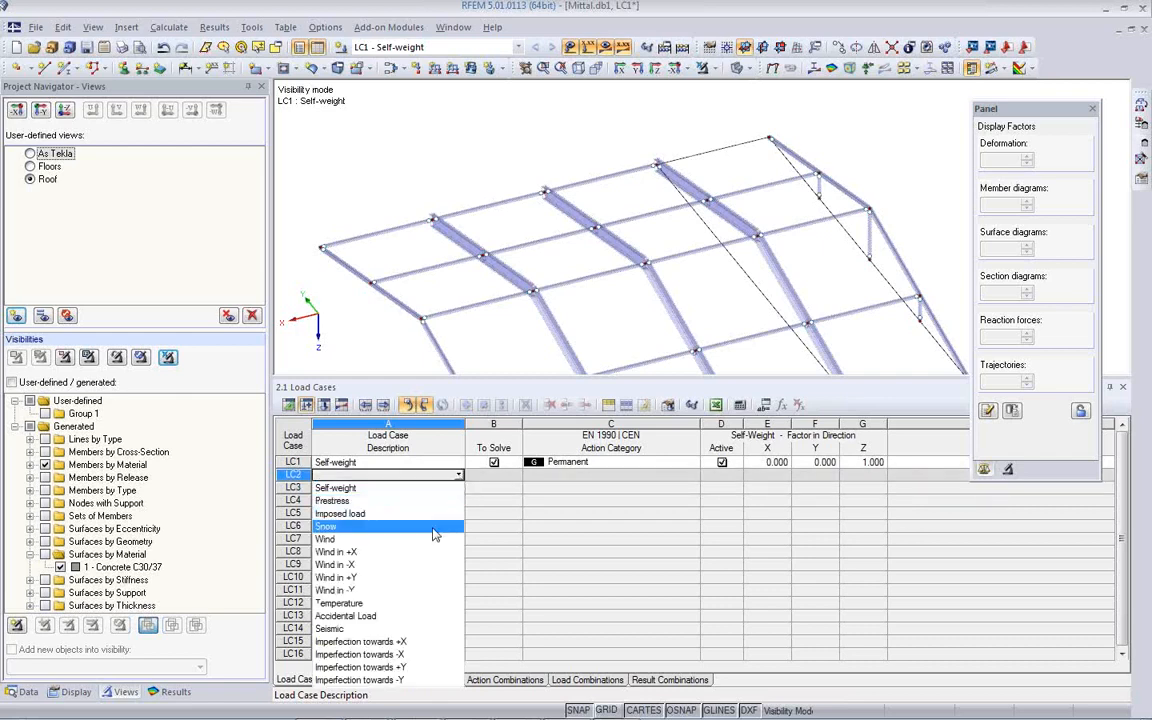
pyautogui.click(440, 466)
pyautogui.click(689, 476)
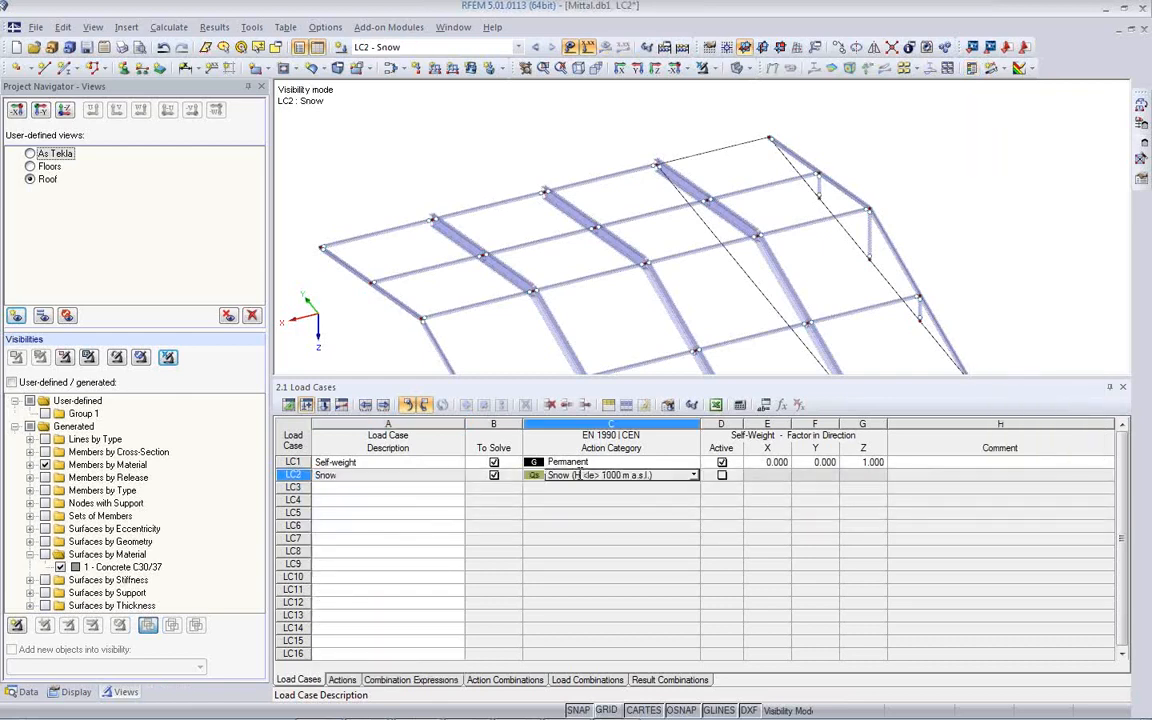
pyautogui.click(693, 476)
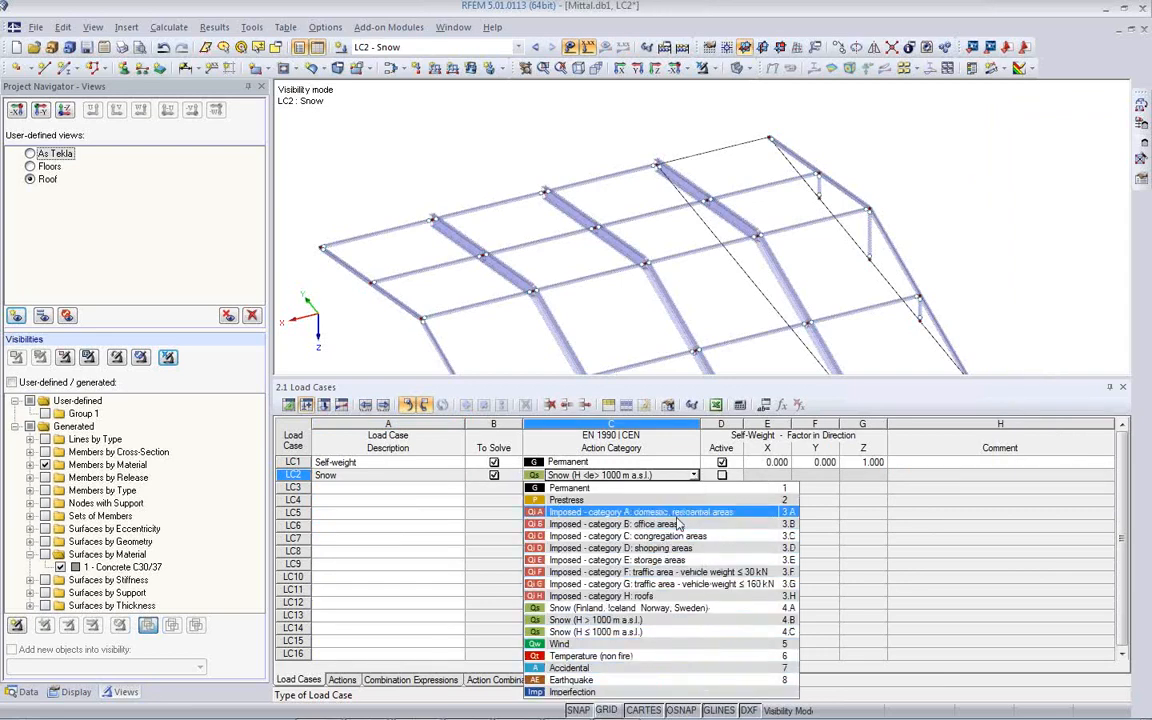
pyautogui.click(579, 476)
# Step: Add load case LC3 with the predefined description Wind
pyautogui.click(455, 488)
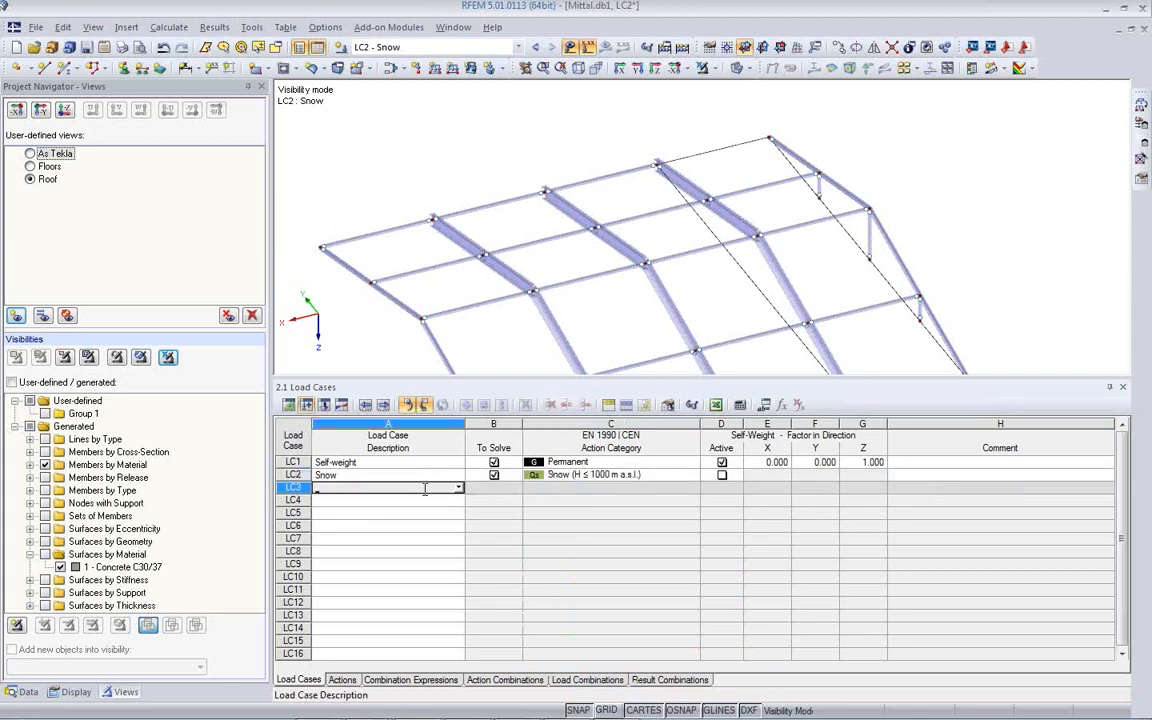
pyautogui.click(460, 488)
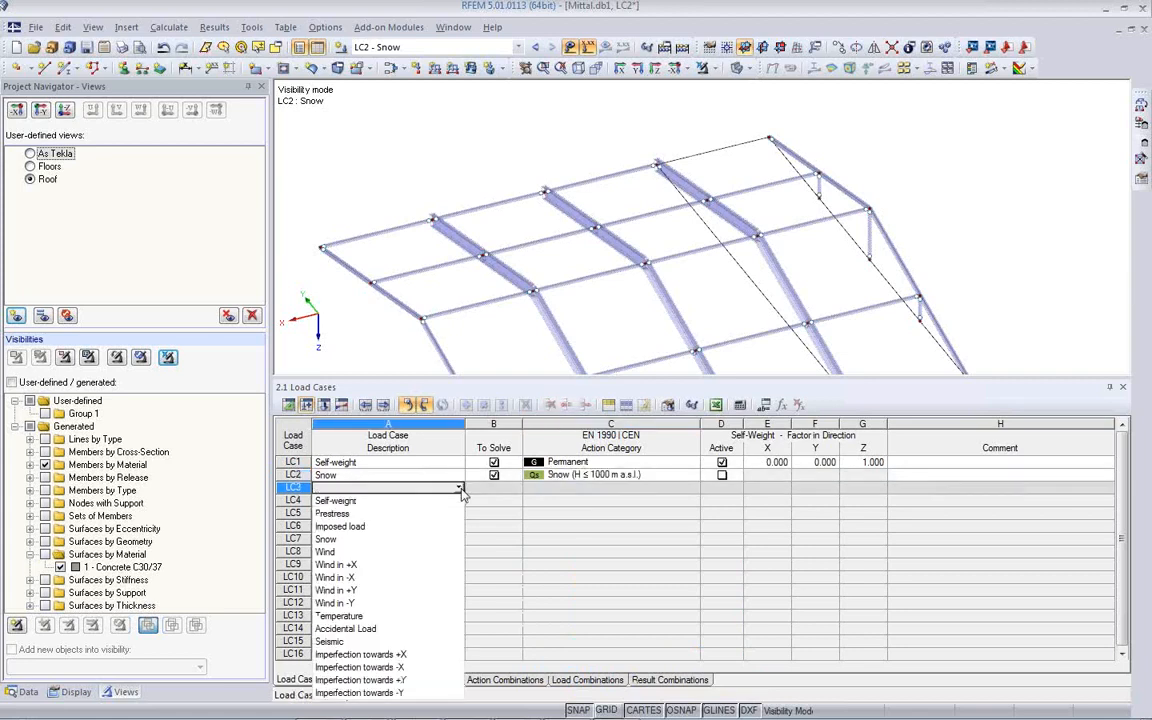
pyautogui.click(440, 551)
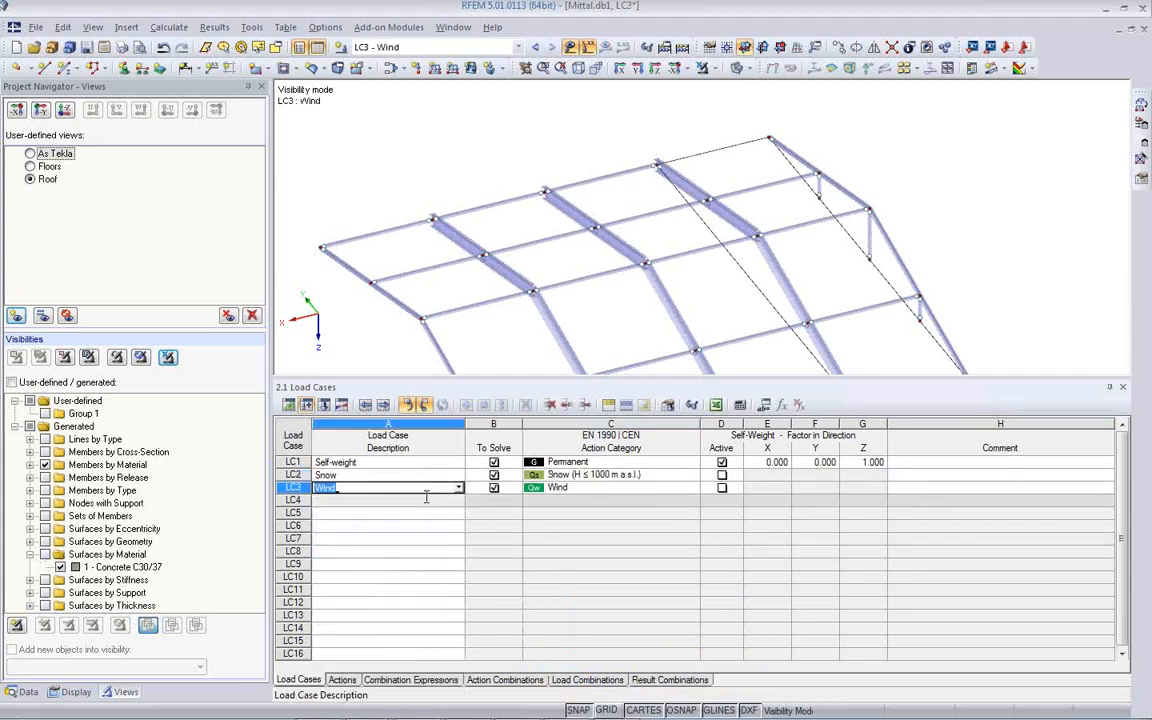
# Step: Add load case LC4 described as Live and assign it the action category Imposed - category B: office areas
pyautogui.click(432, 499)
pyautogui.click(459, 501)
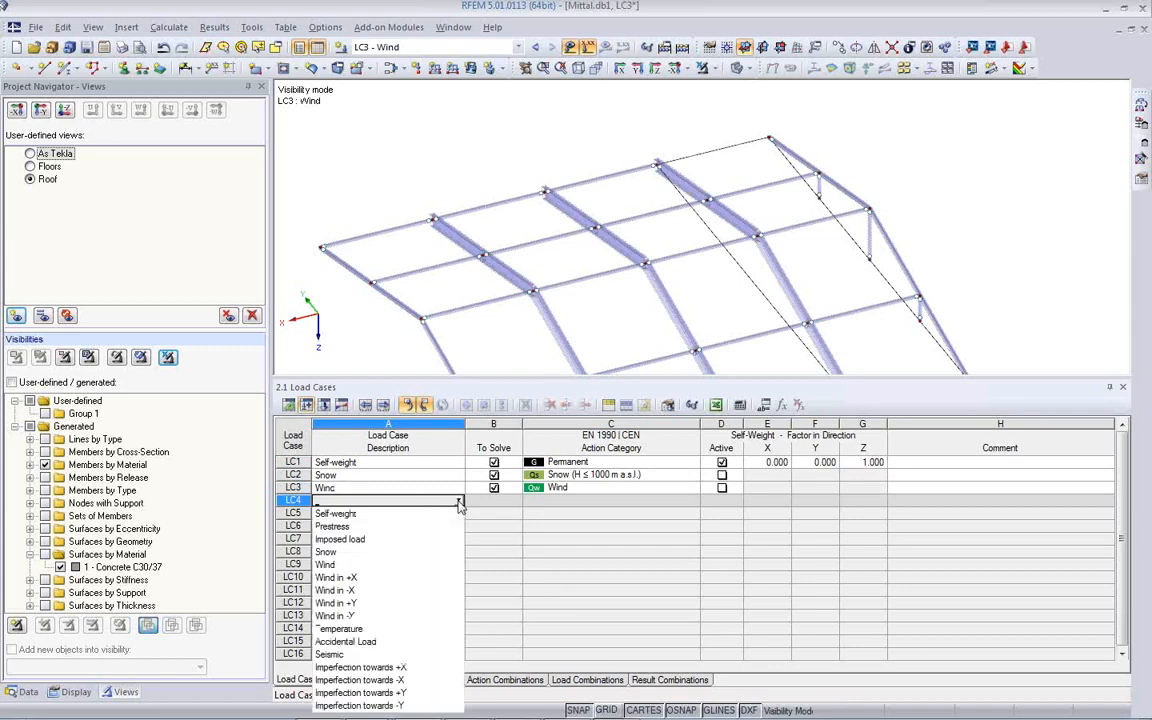
pyautogui.click(416, 501)
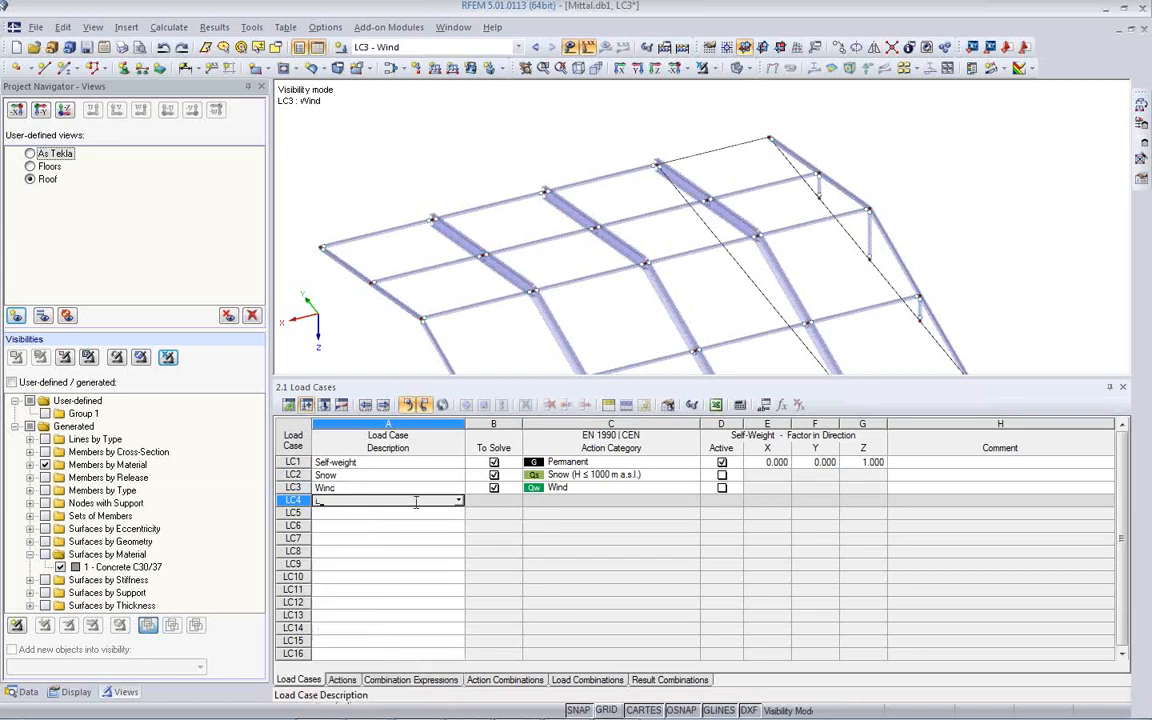
pyautogui.write('Live')
pyautogui.click(673, 501)
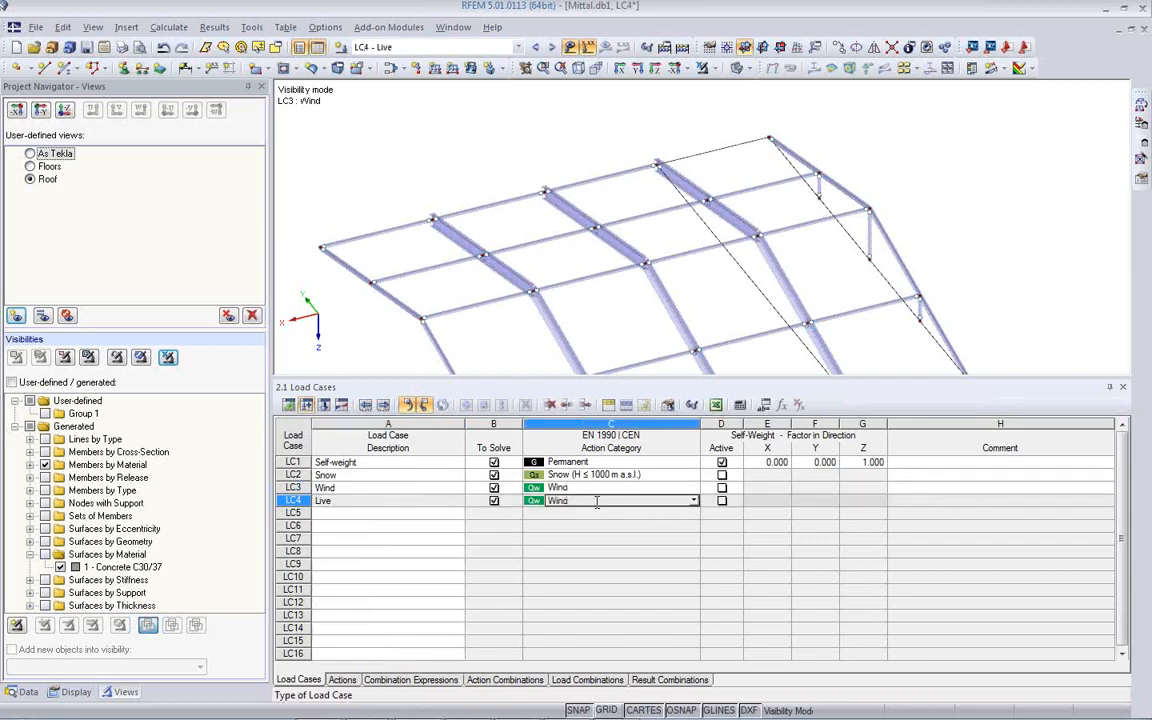
pyautogui.click(693, 501)
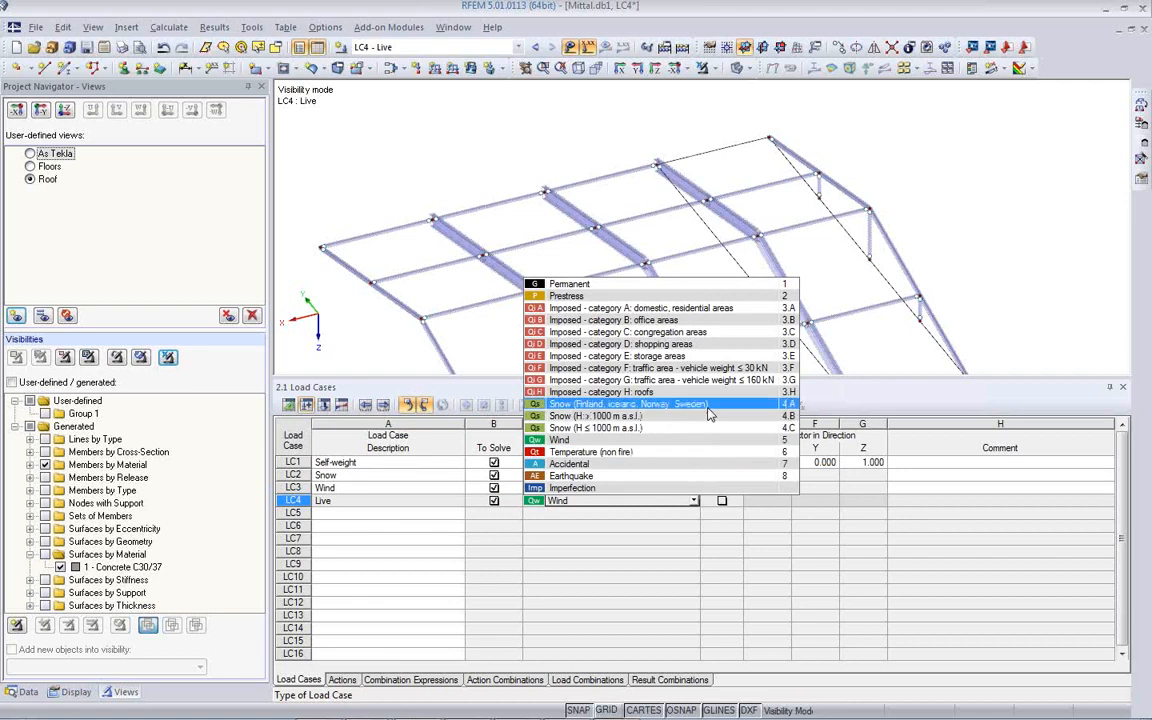
pyautogui.click(697, 321)
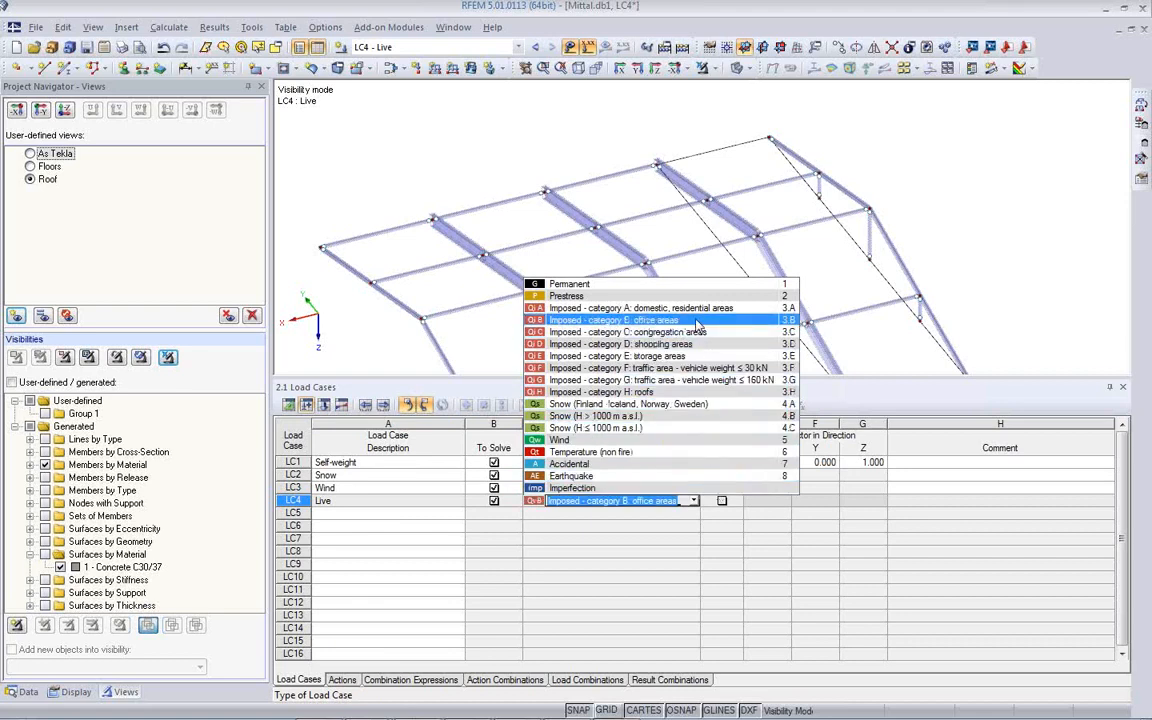
pyautogui.click(590, 520)
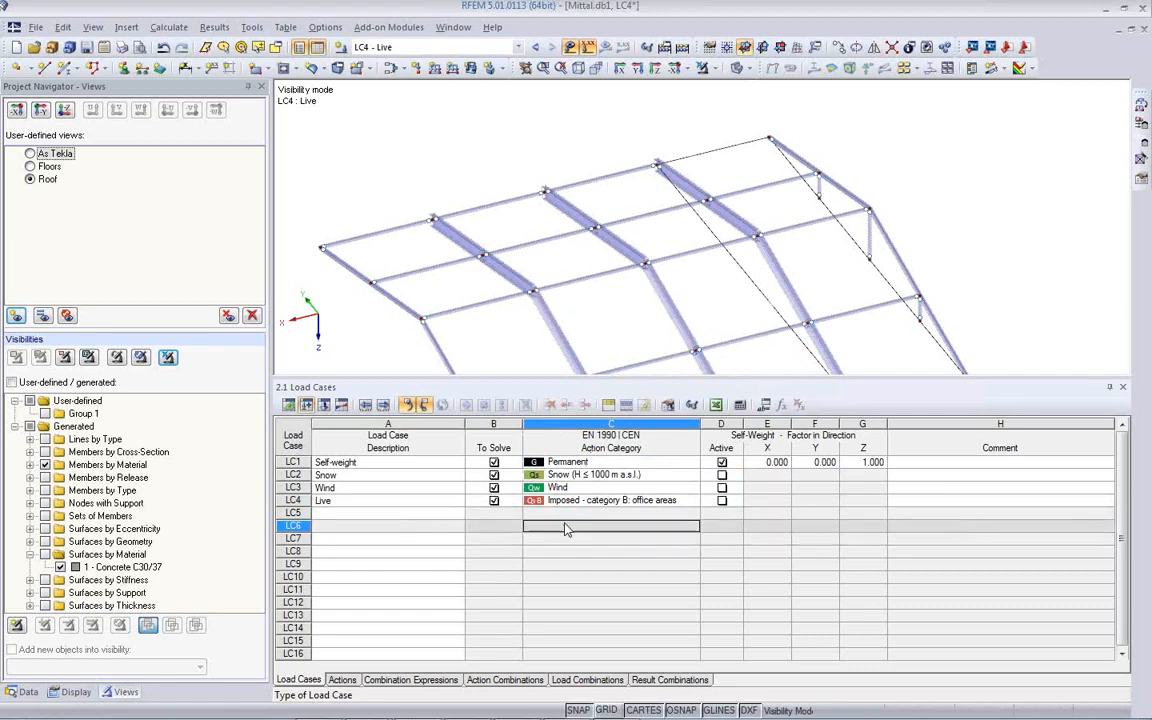
# Step: Exclude the SLS characteristic, frequent and quasi-permanent combination expressions from use, and display the generated action combinations
pyautogui.click(343, 680)
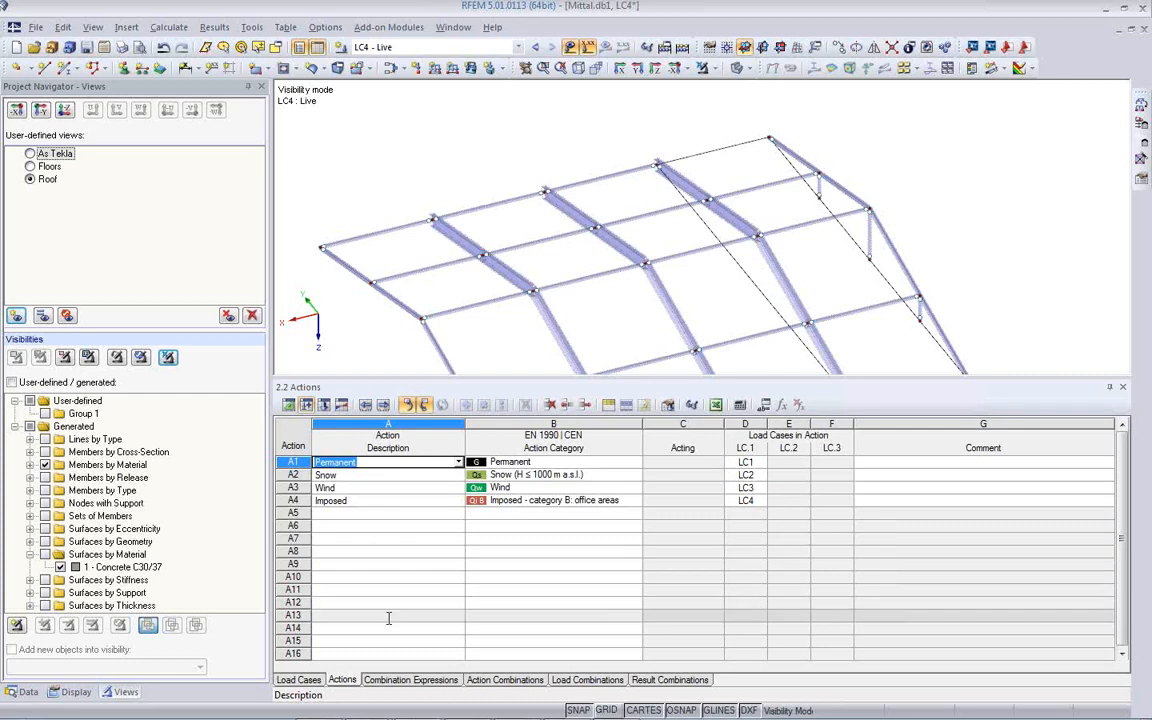
pyautogui.click(409, 682)
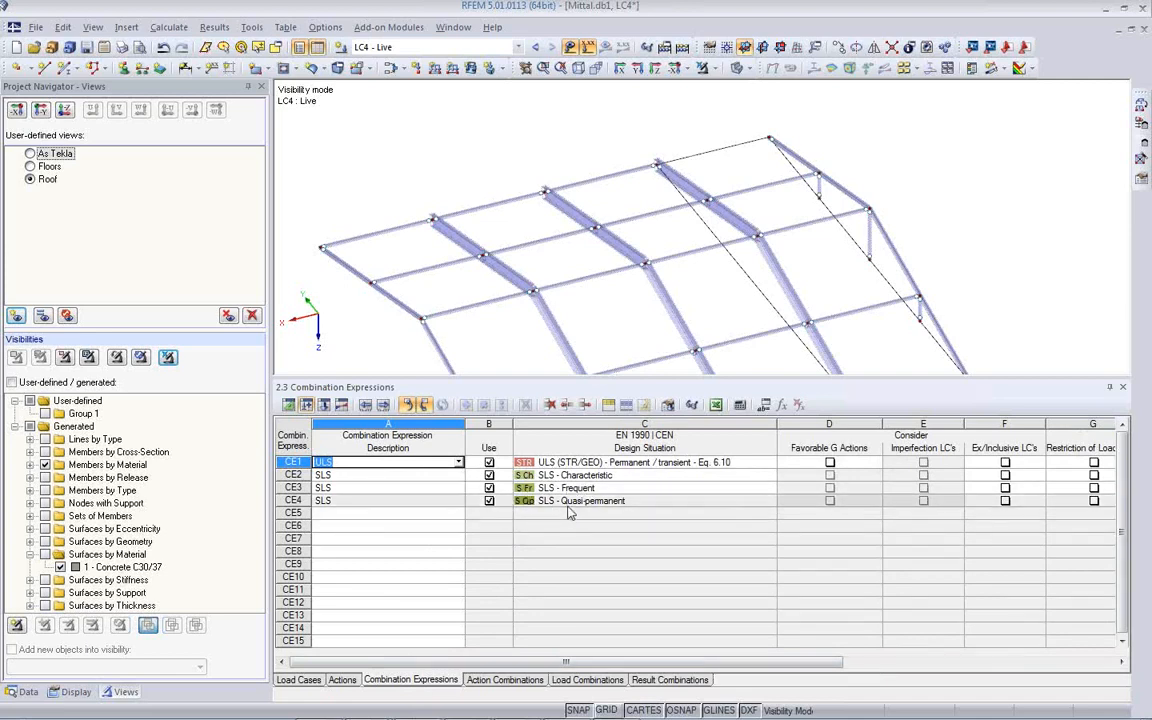
pyautogui.click(489, 501)
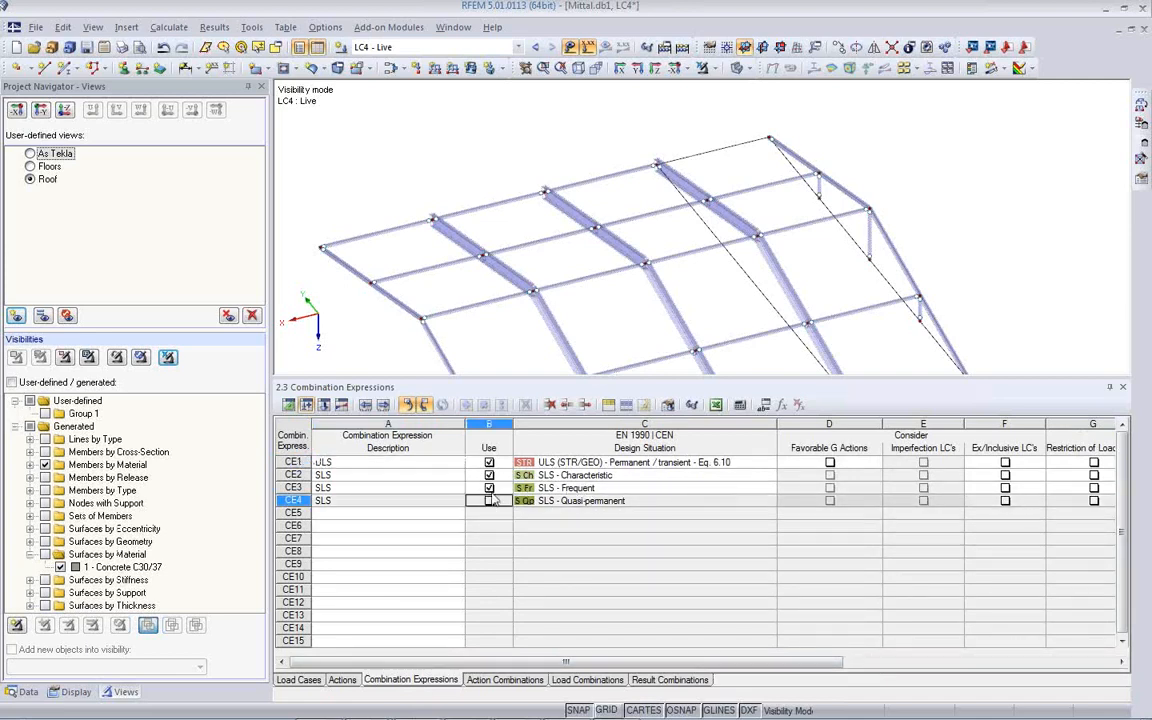
pyautogui.click(489, 488)
pyautogui.click(489, 475)
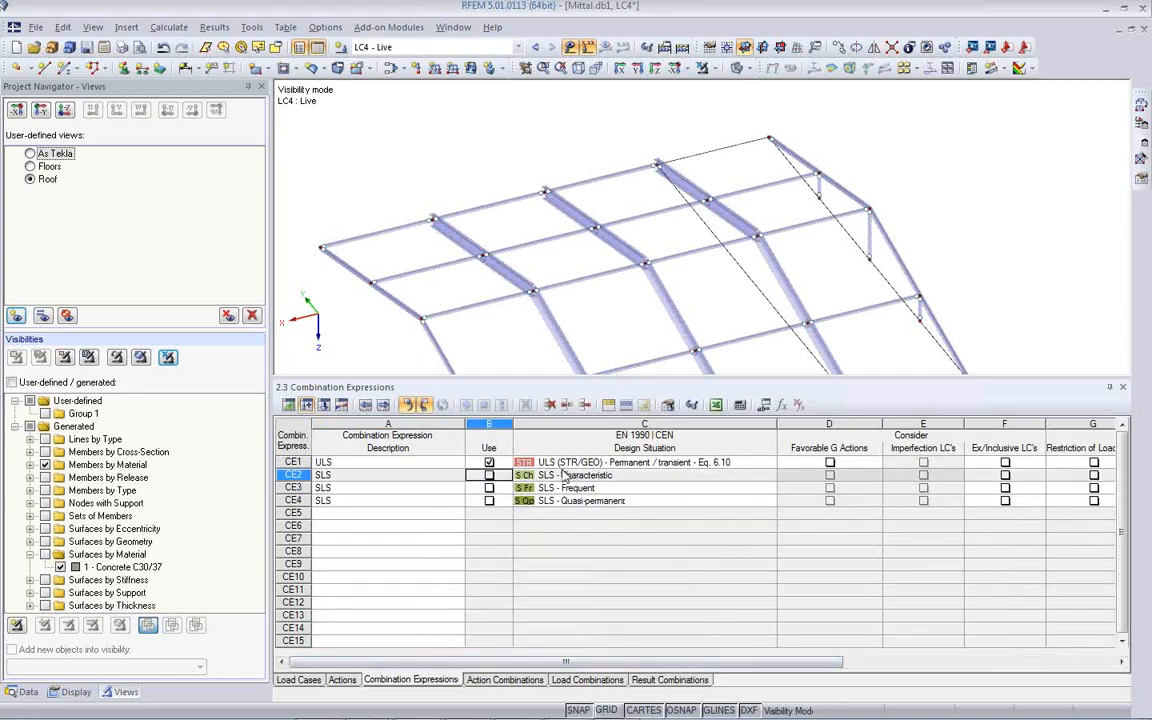
pyautogui.click(505, 679)
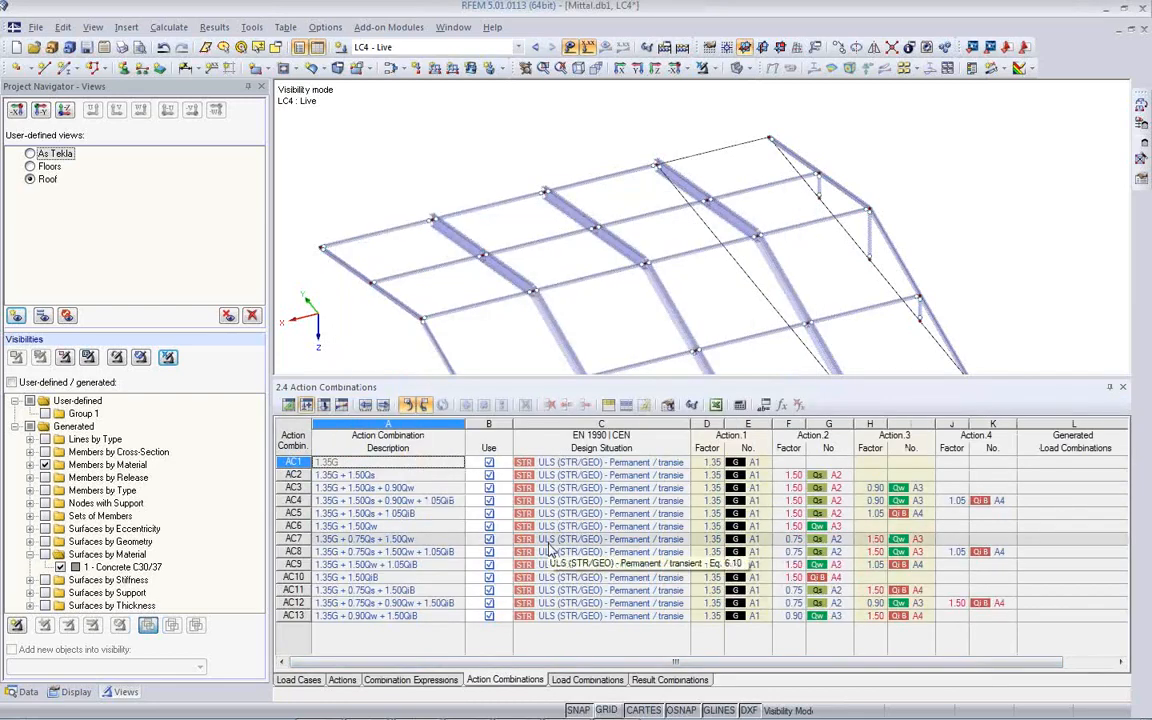
# Step: Exclude load combinations CO1, CO2, CO6 and CO10 from the calculation
pyautogui.click(587, 679)
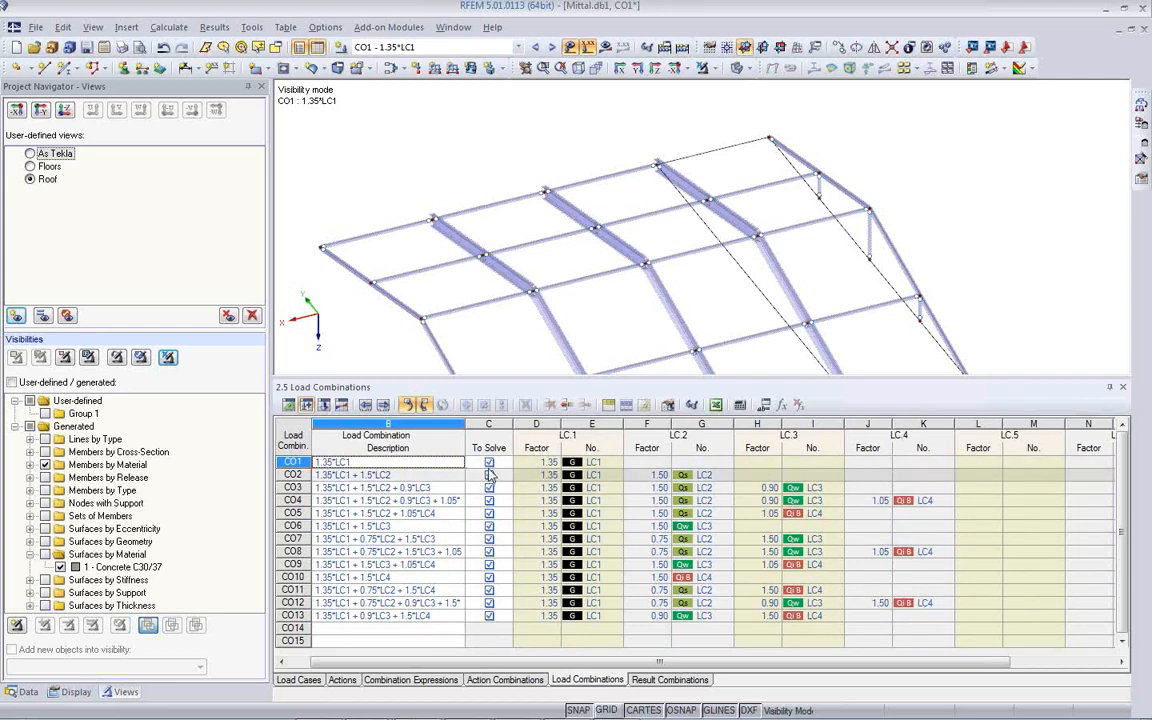
pyautogui.click(489, 462)
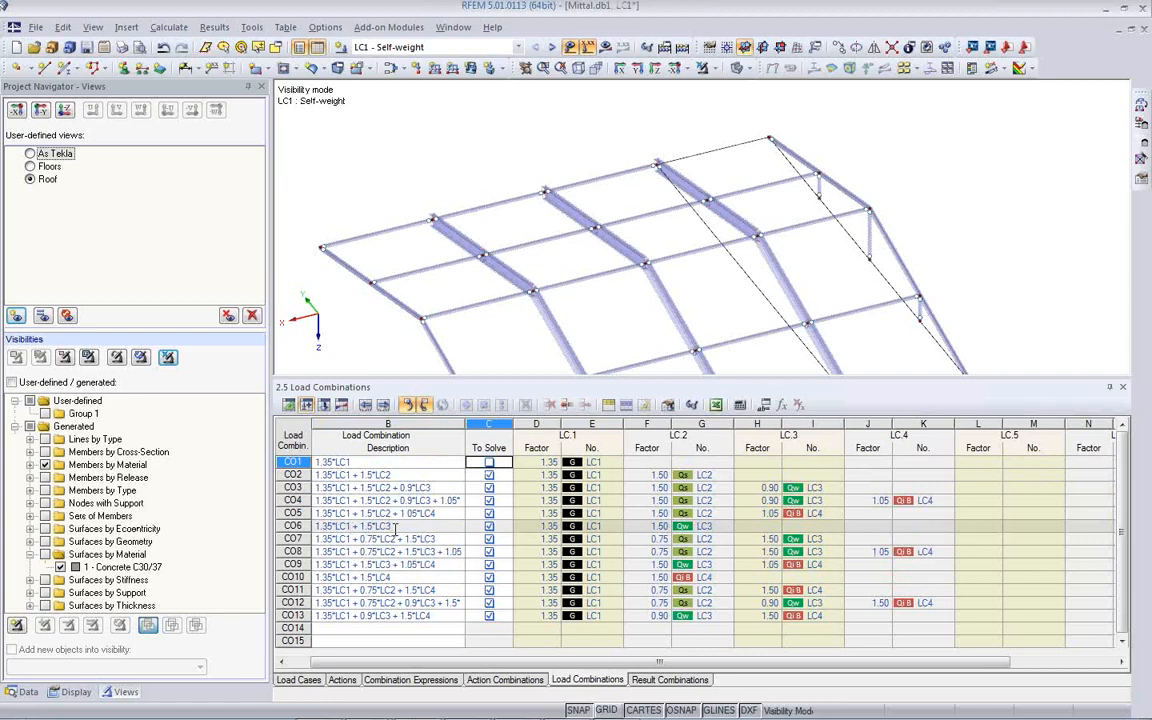
pyautogui.click(396, 527)
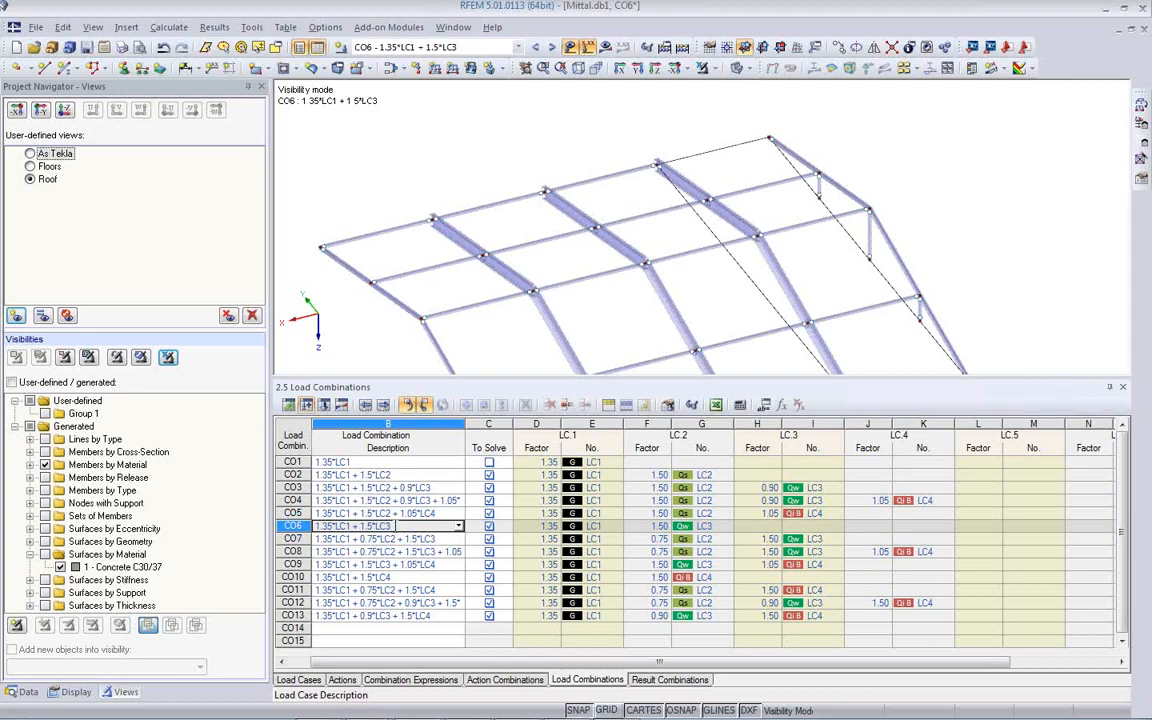
pyautogui.click(490, 527)
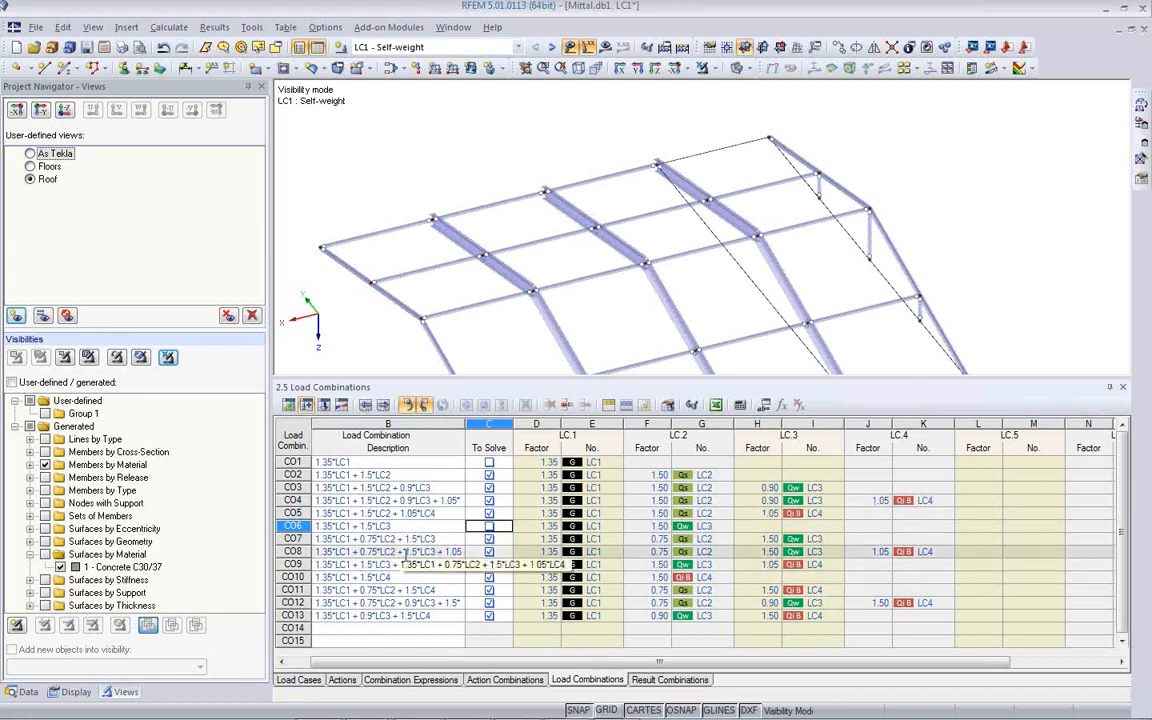
pyautogui.click(489, 578)
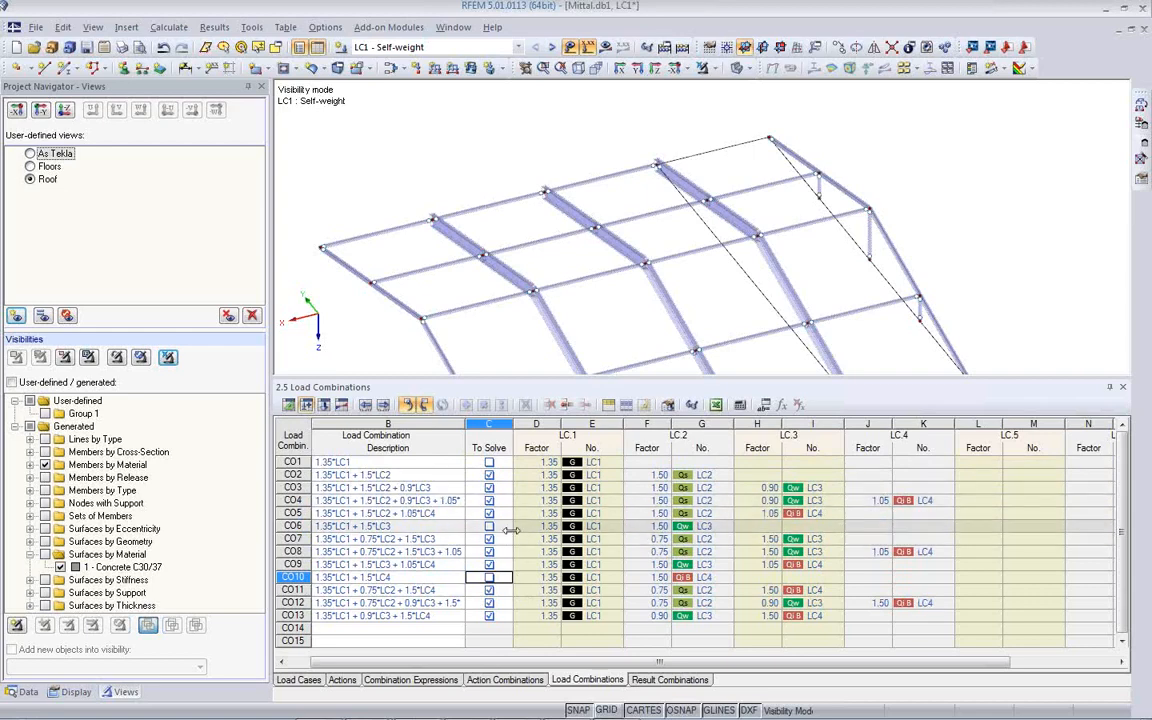
pyautogui.click(489, 475)
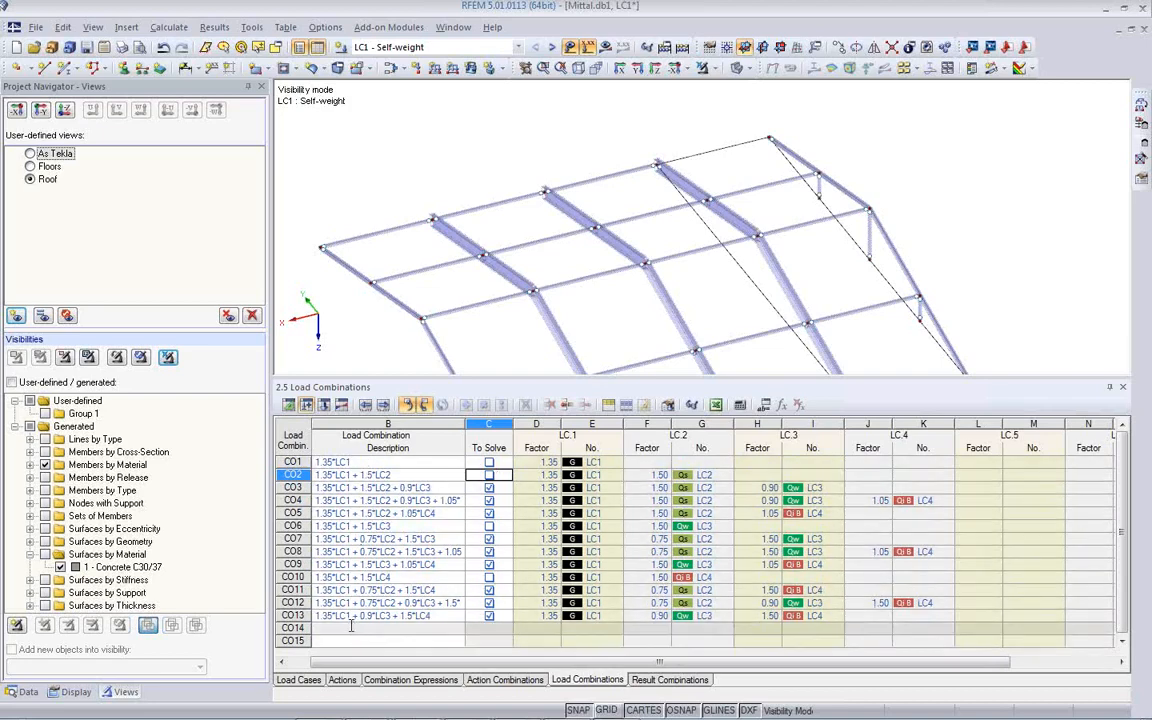
# Step: Review the loadings in result combination RC1 and shrink the table to enlarge the model view
pyautogui.click(660, 680)
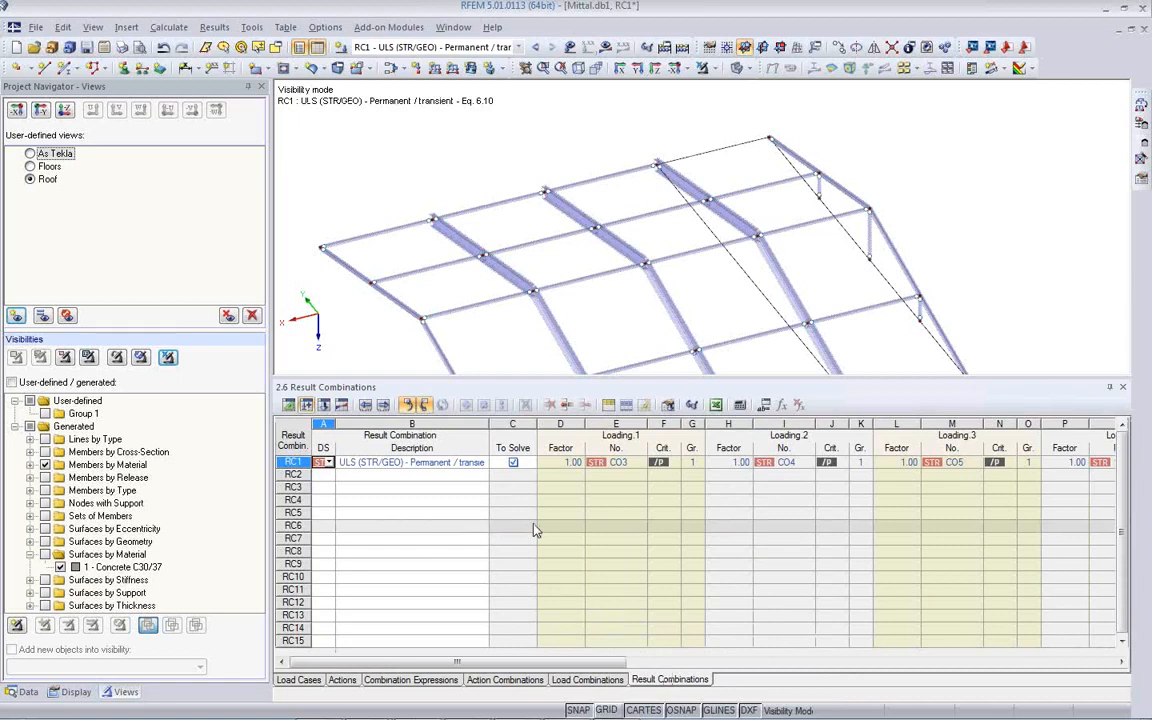
pyautogui.moveTo(577, 662); pyautogui.dragTo(432, 680)
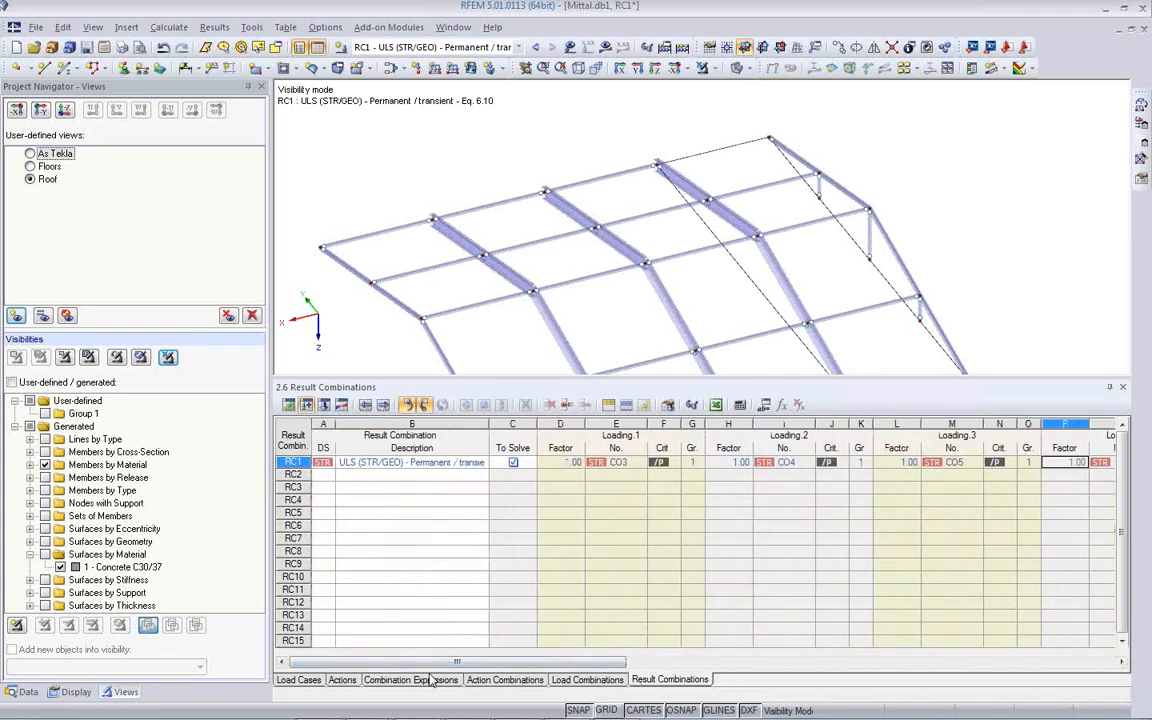
pyautogui.moveTo(560, 378); pyautogui.dragTo(563, 526)
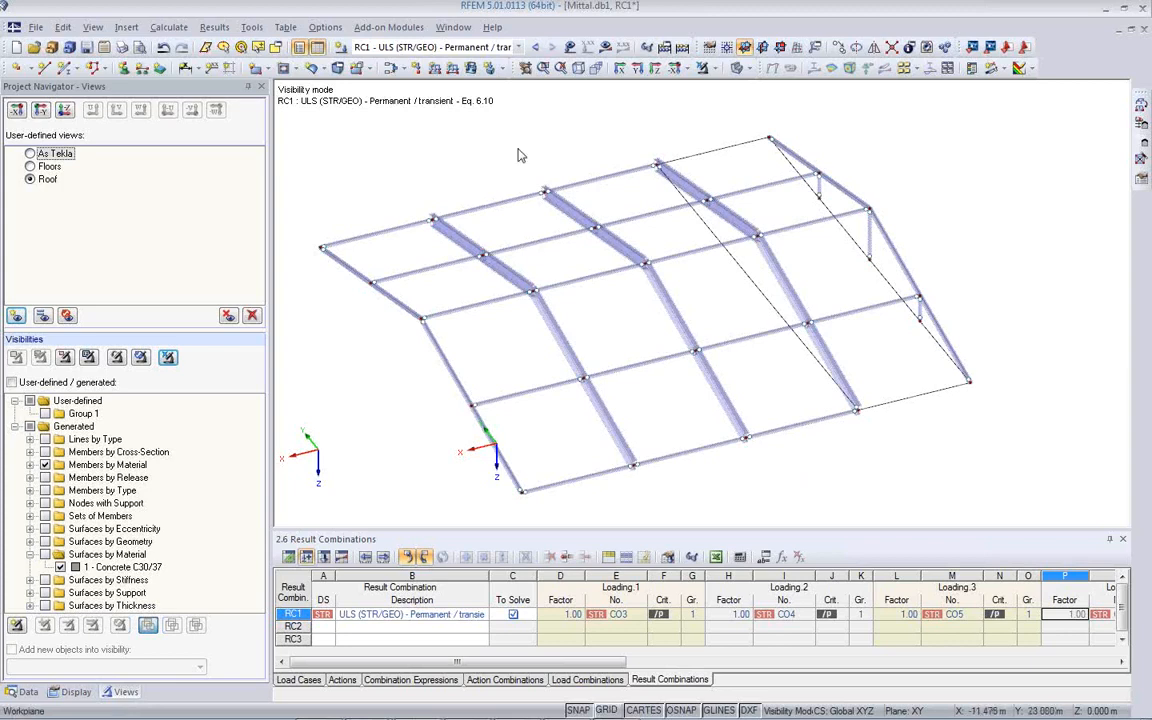
# Step: Display load case LC1 - Self-weight and close the result combinations table
pyautogui.click(519, 48)
pyautogui.scroll(2, 459, 75)
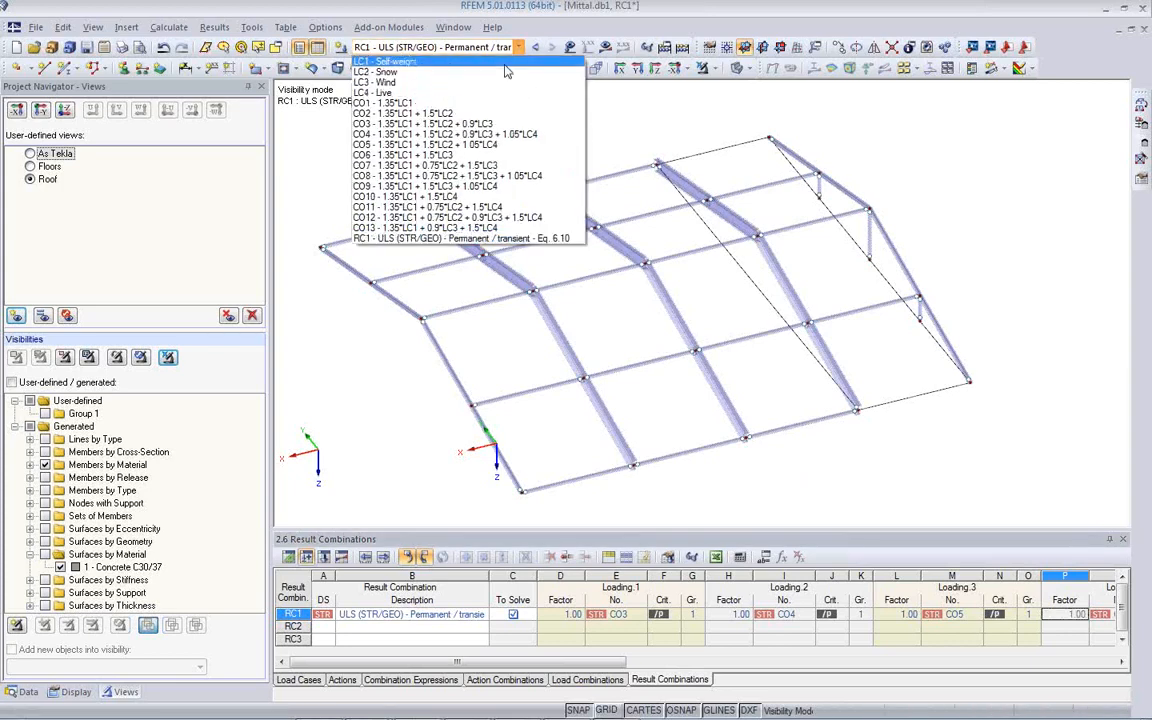
pyautogui.click(459, 60)
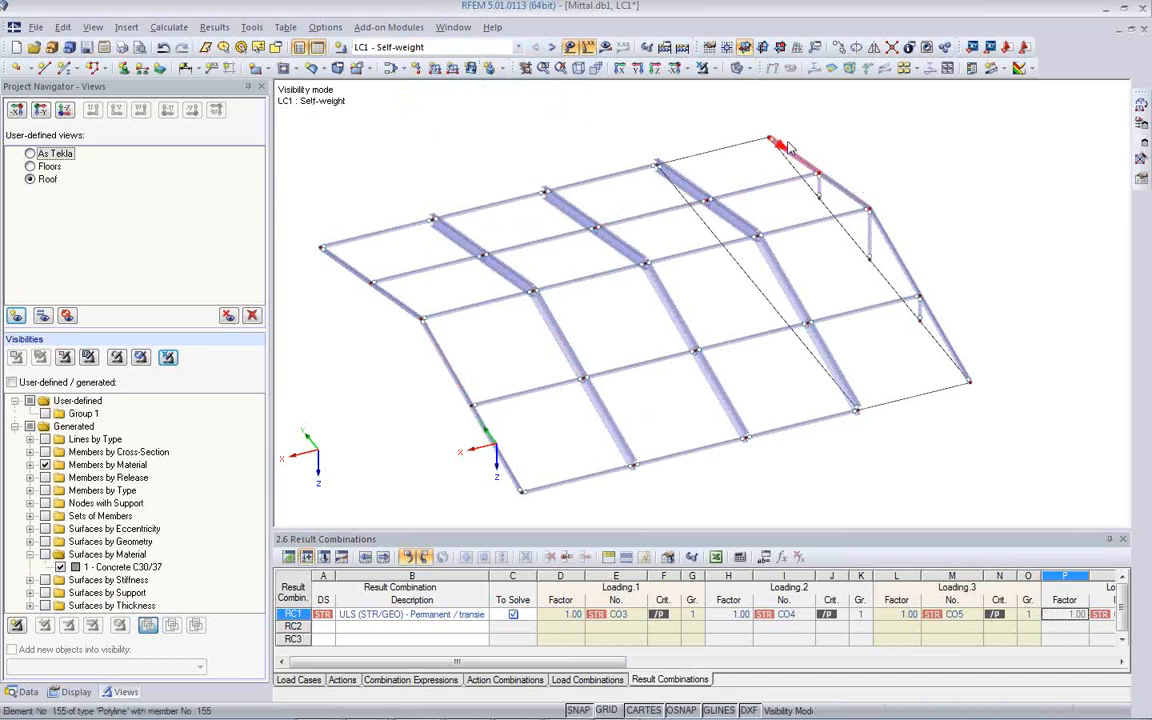
pyautogui.click(1124, 539)
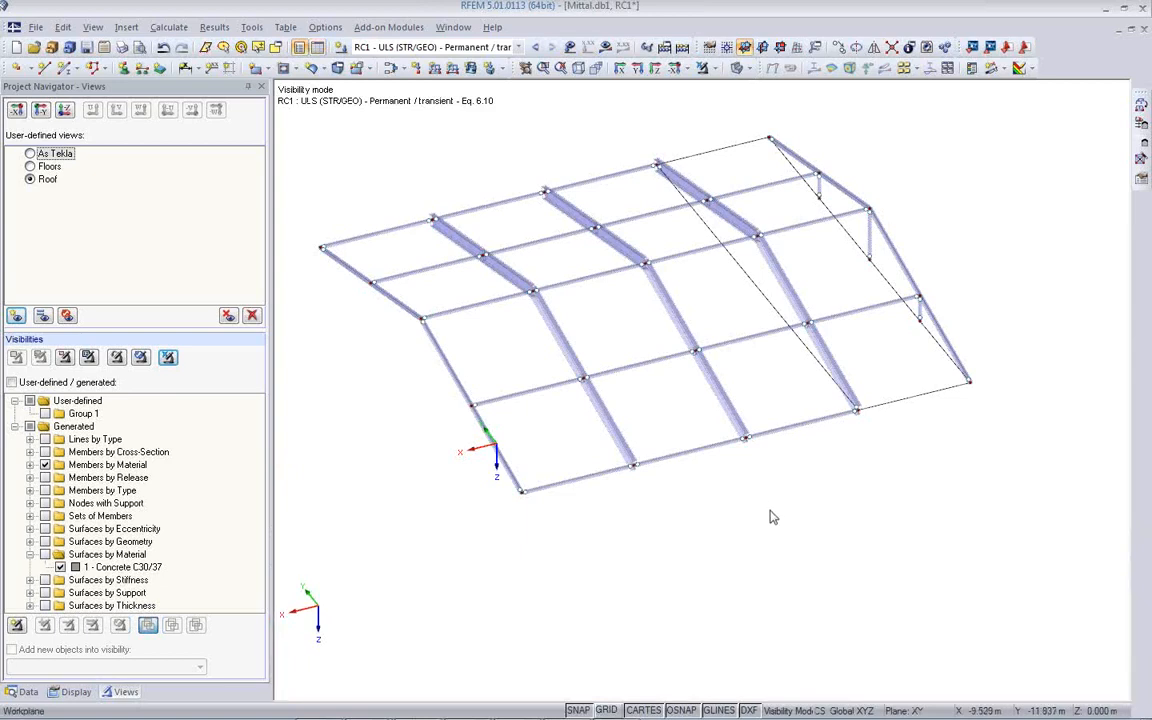
# Step: In wireframe display, start converting area loads to member loads for LC1 with 0.50 kN/m² in global direction ZL over the true area
pyautogui.click(738, 69)
pyautogui.moveTo(645, 558); pyautogui.dragTo(697, 556, button='middle')
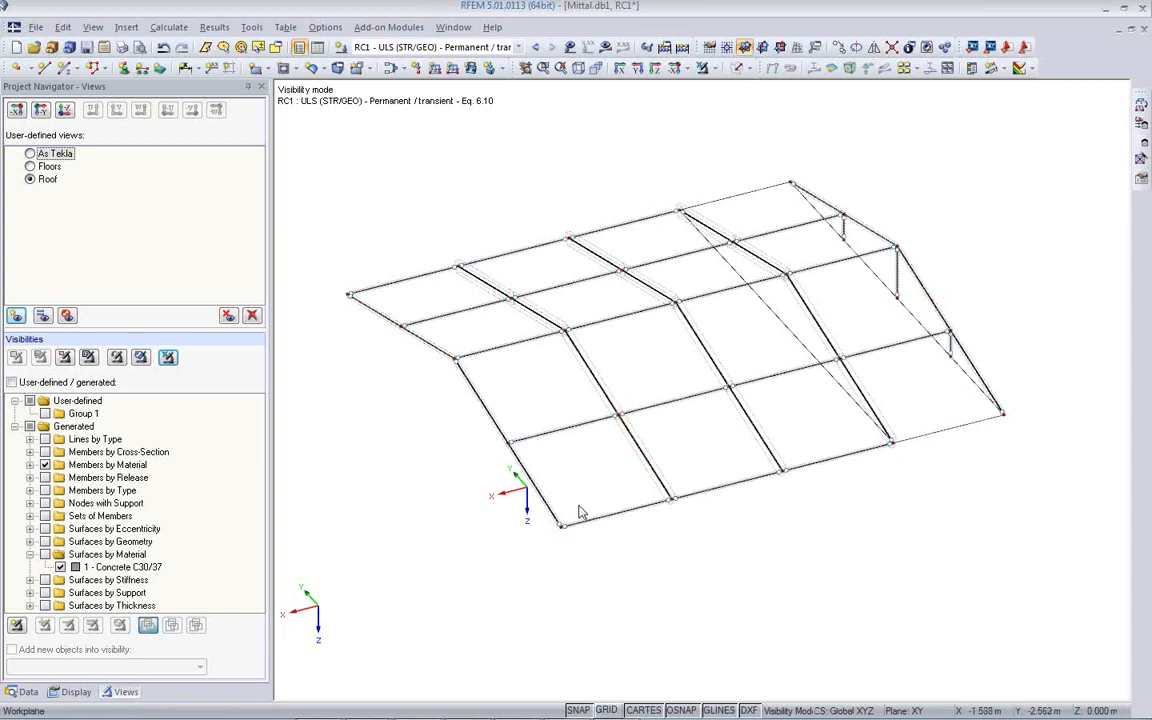
pyautogui.click(1140, 104)
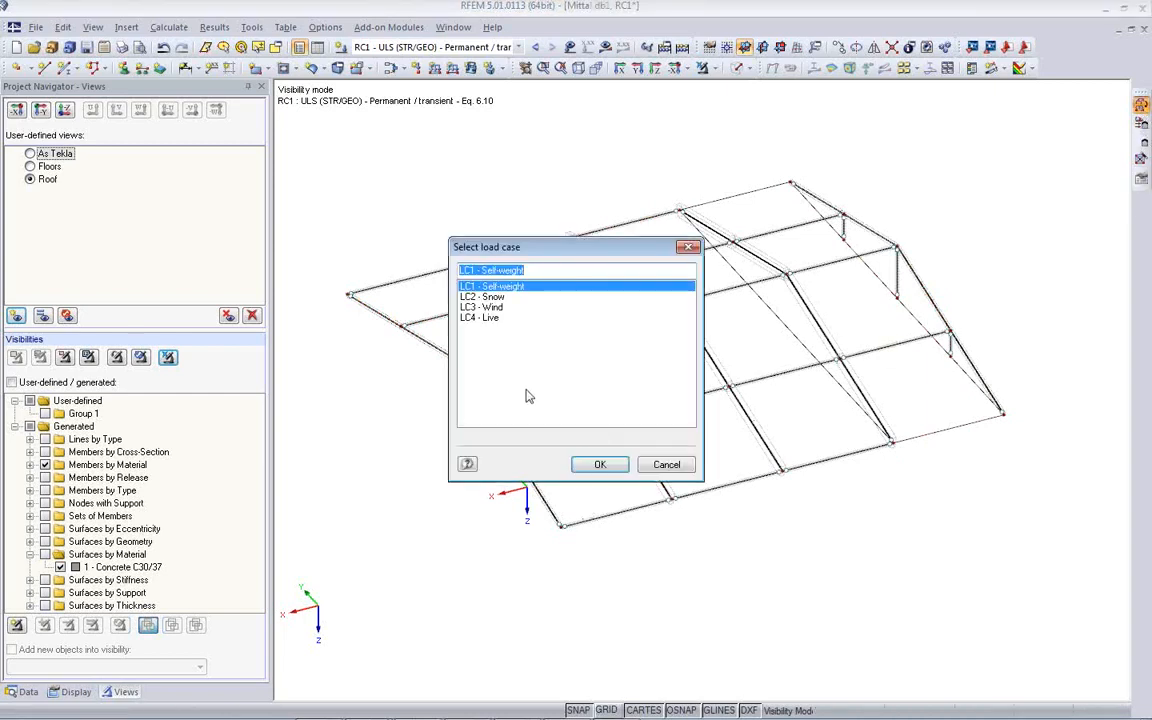
pyautogui.click(602, 466)
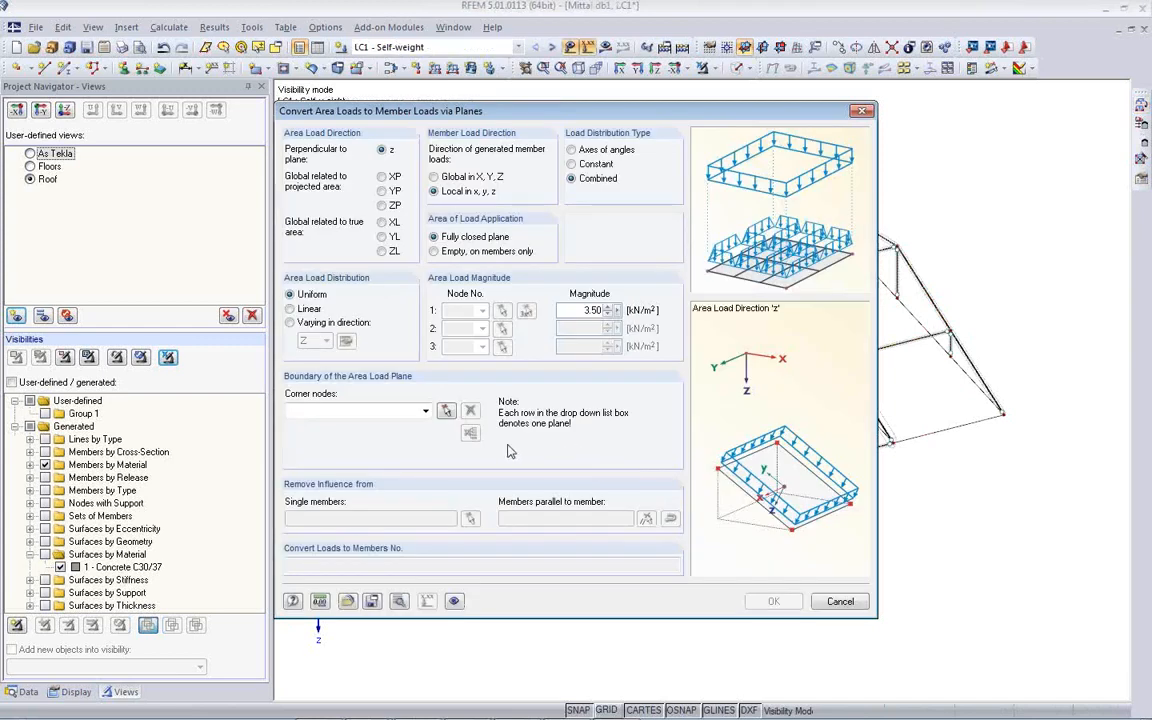
pyautogui.doubleClick(573, 311)
pyautogui.click(382, 251)
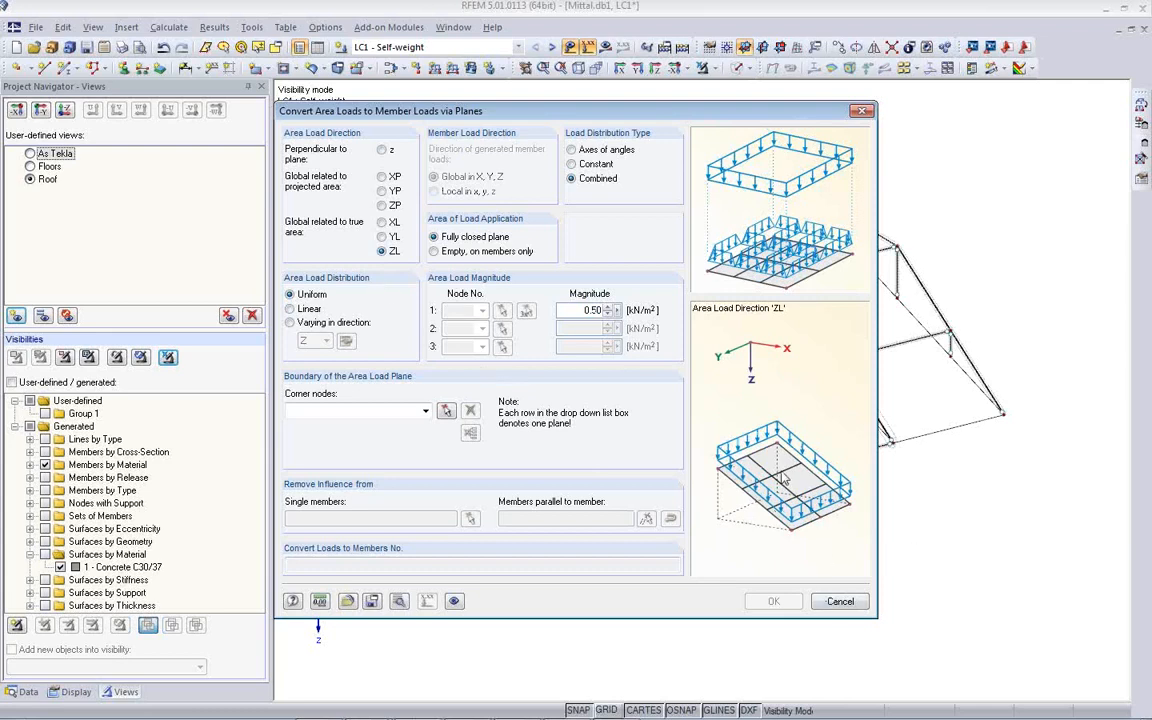
# Step: Define the upper roof slope as the first area load plane by its four corner nodes
pyautogui.click(467, 433)
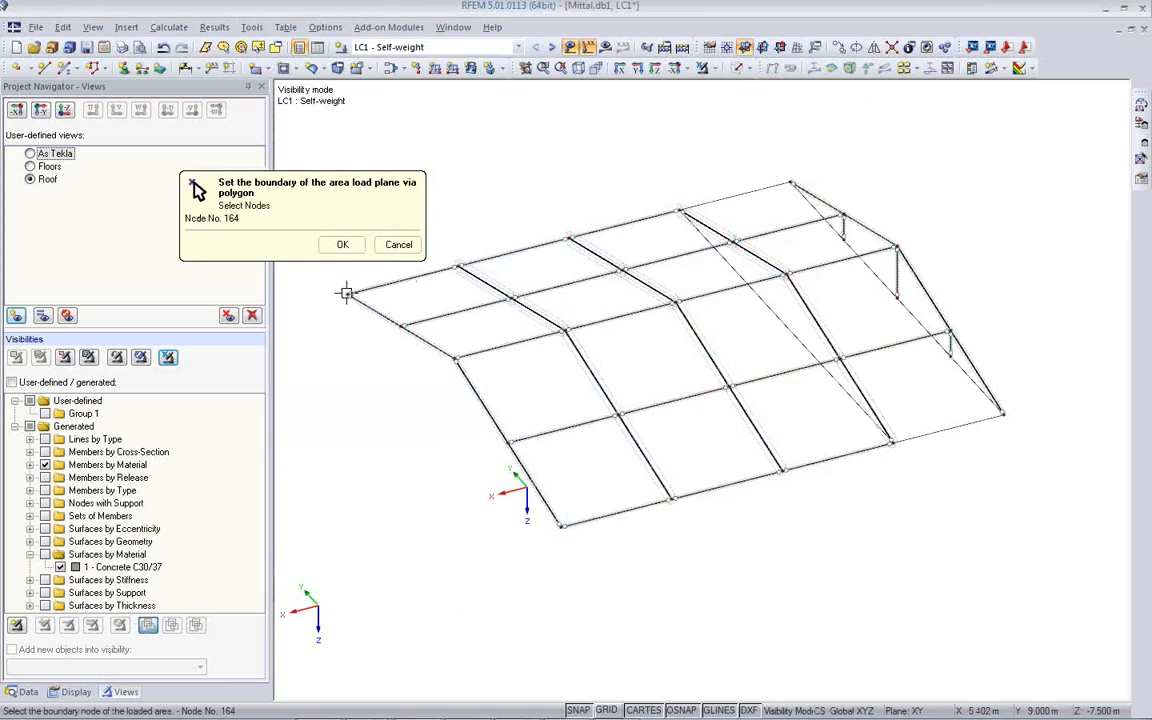
pyautogui.click(346, 292)
pyautogui.click(794, 183)
pyautogui.click(895, 247)
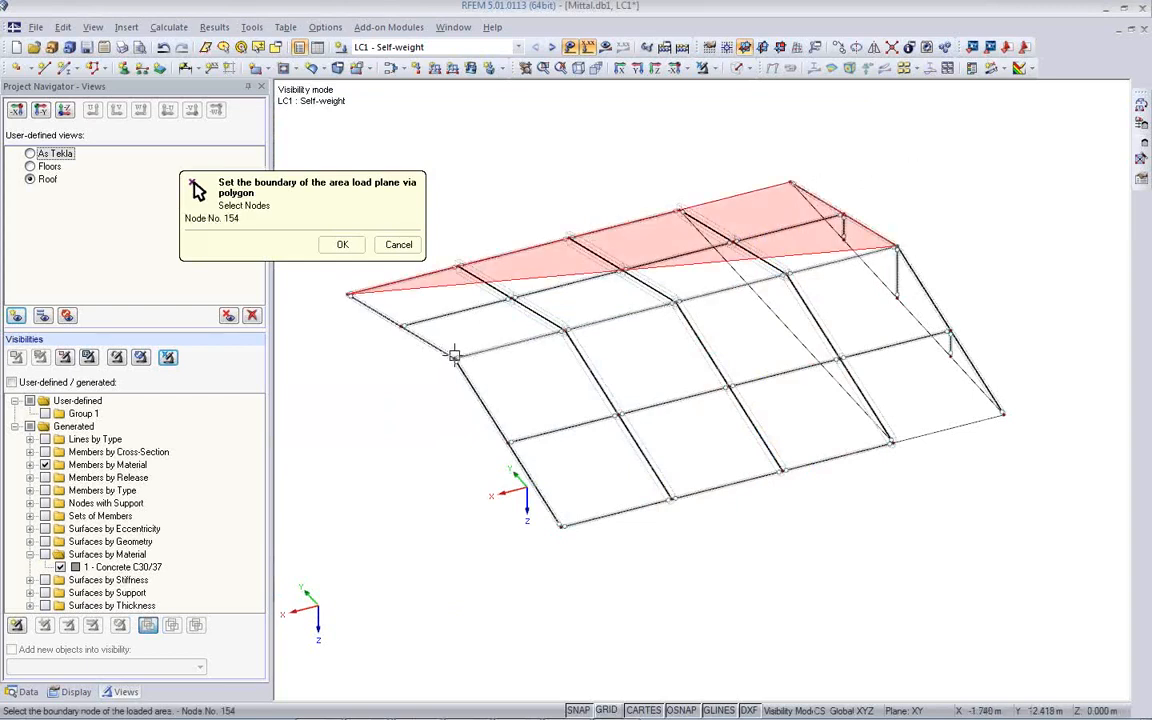
pyautogui.click(453, 352)
pyautogui.click(347, 291)
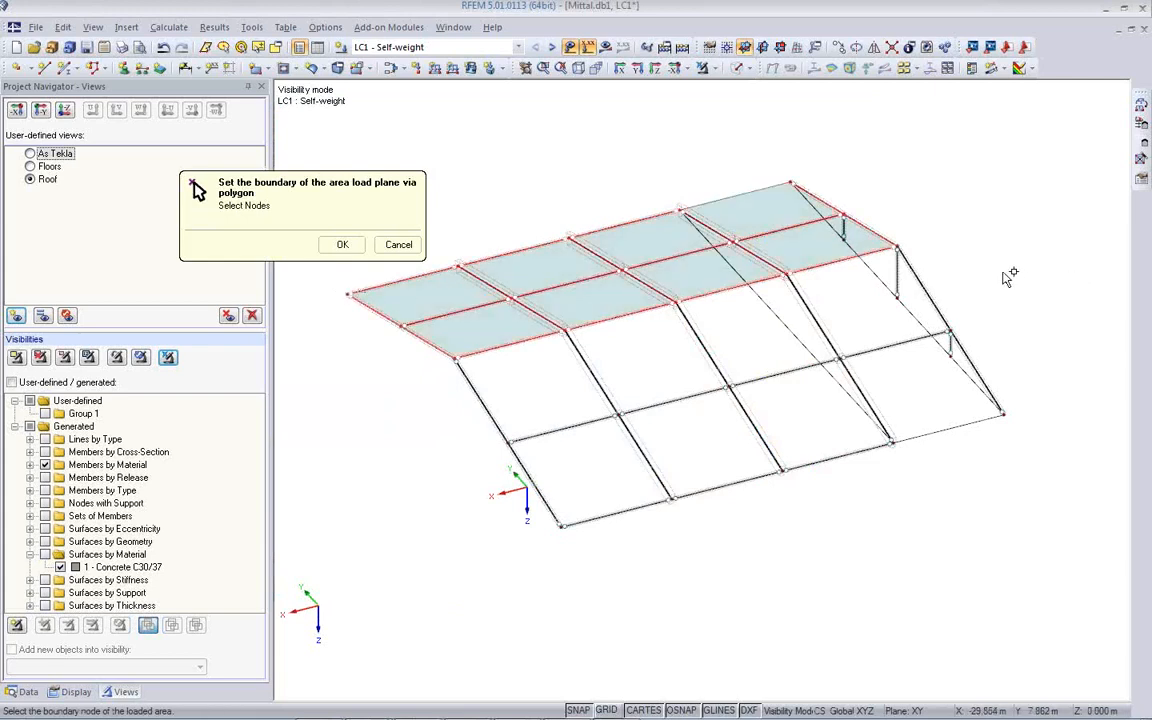
# Step: Define the lower, longer roof slope as the second area load plane by its four corner nodes and accept both planes
pyautogui.click(897, 249)
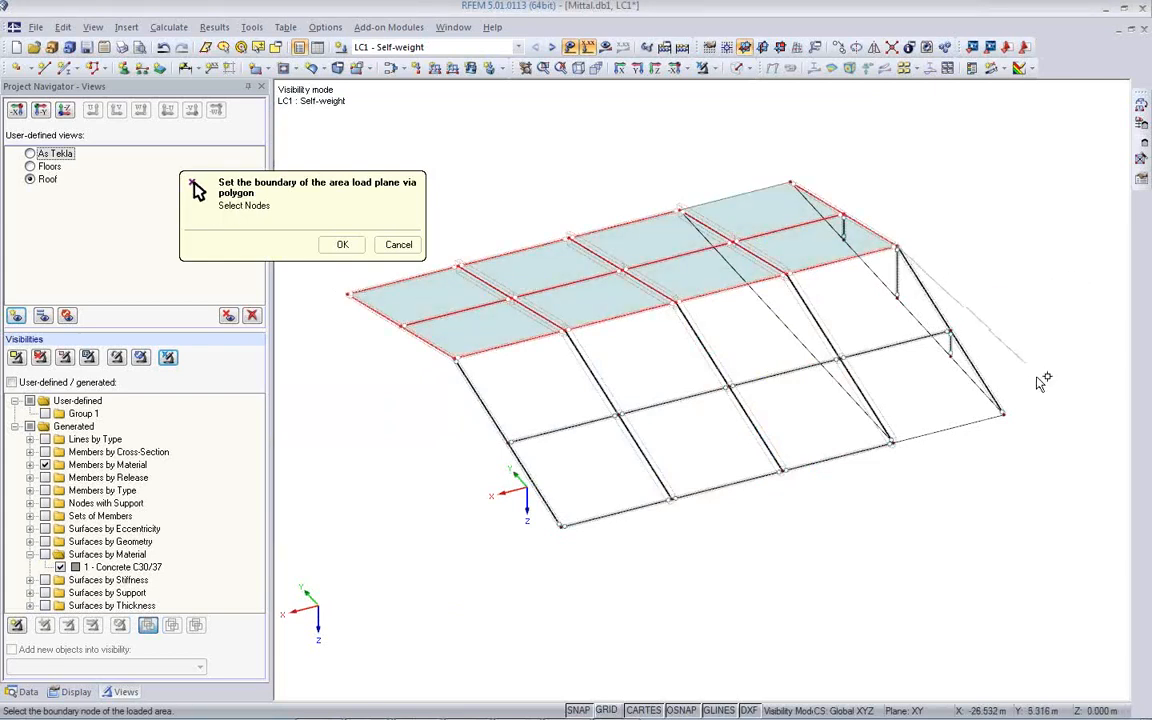
pyautogui.click(1003, 413)
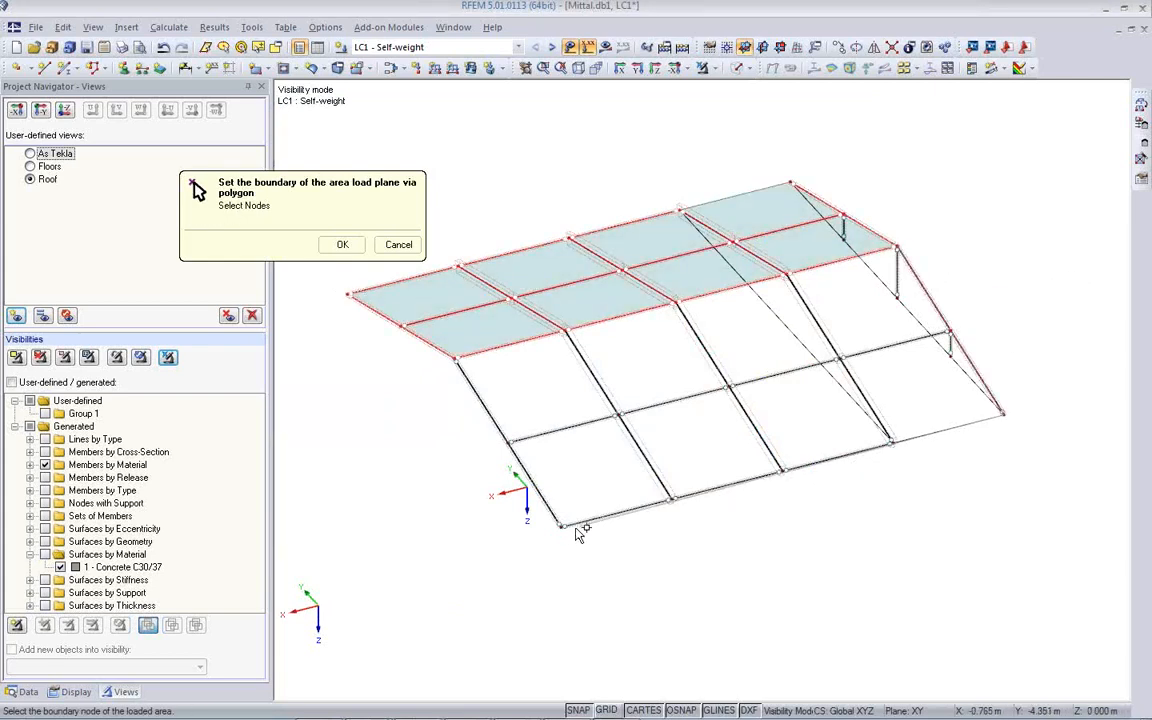
pyautogui.click(559, 527)
pyautogui.click(455, 354)
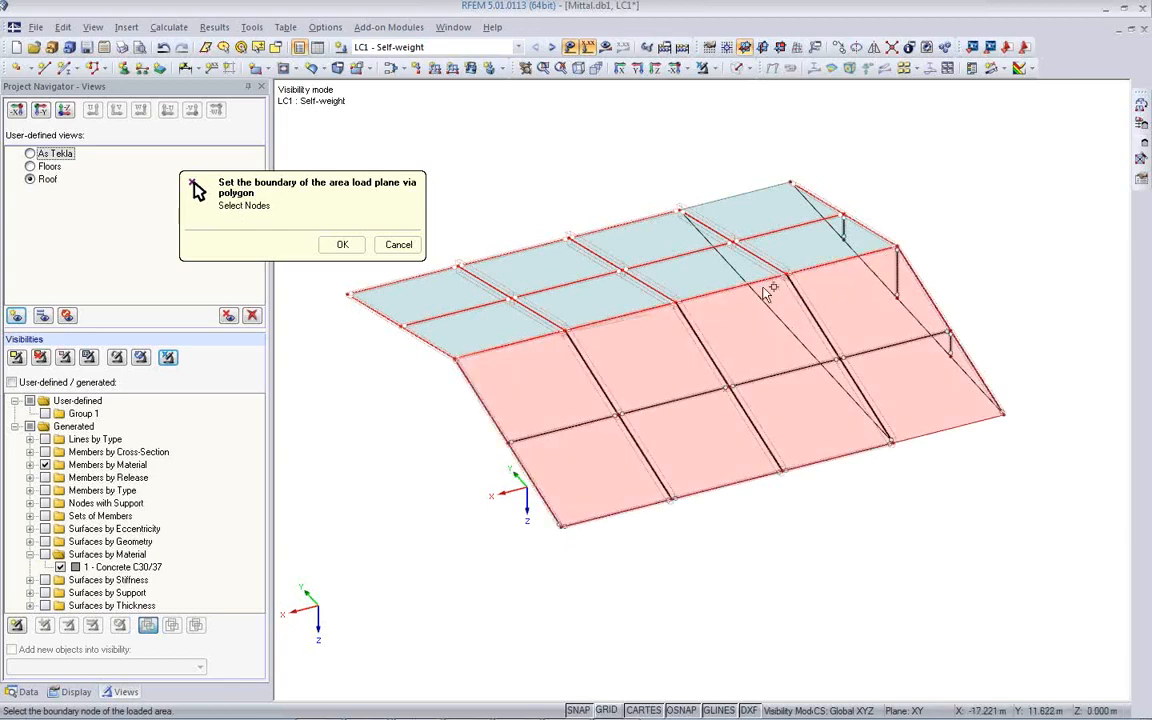
pyautogui.click(897, 248)
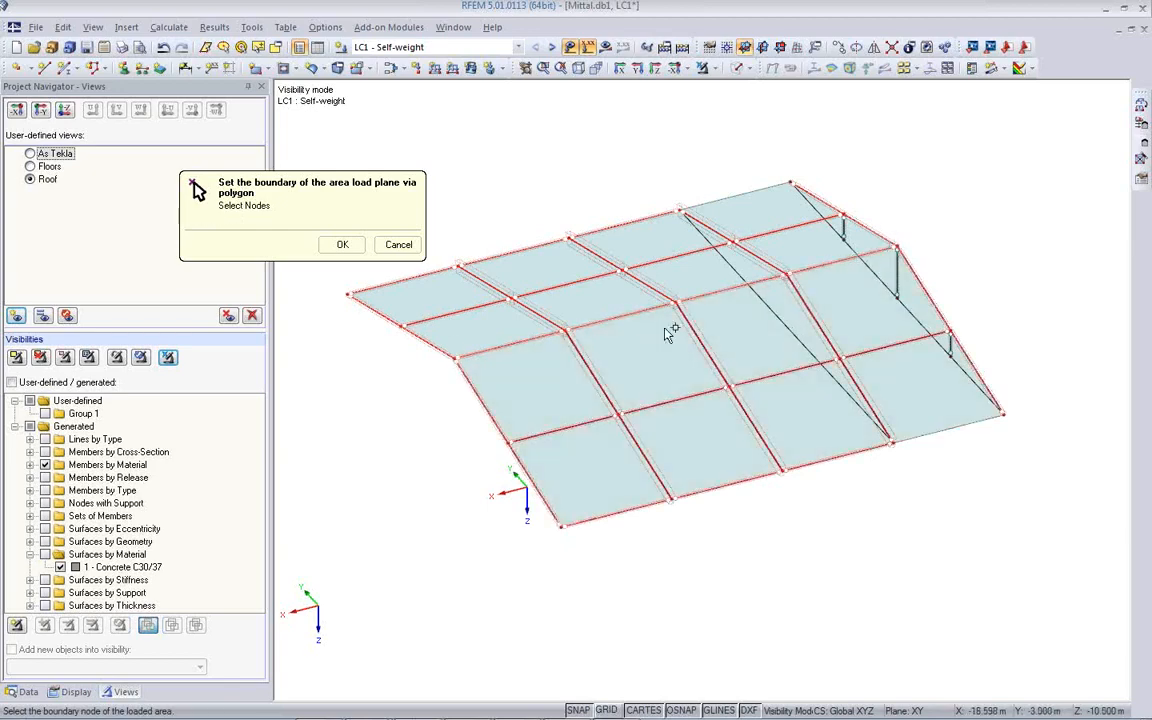
pyautogui.click(342, 244)
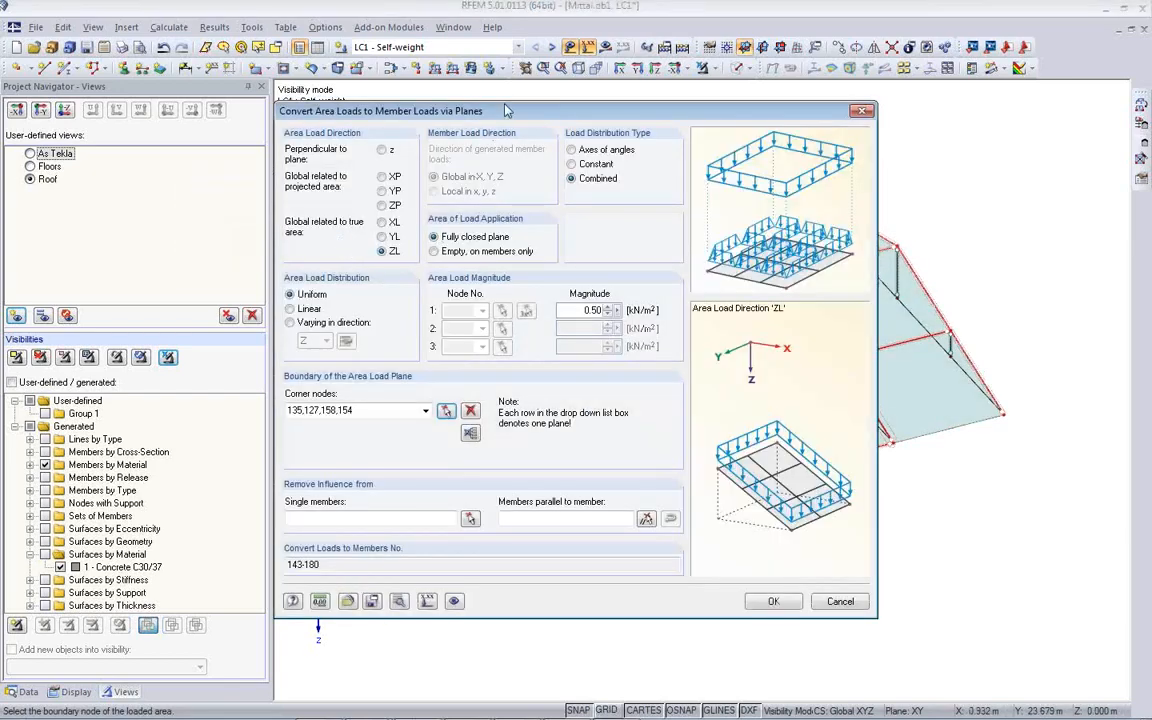
# Step: Remove the load influence from members parallel to member 177 and generate the roof member loads, allowing existing results to be deleted
pyautogui.click(646, 520)
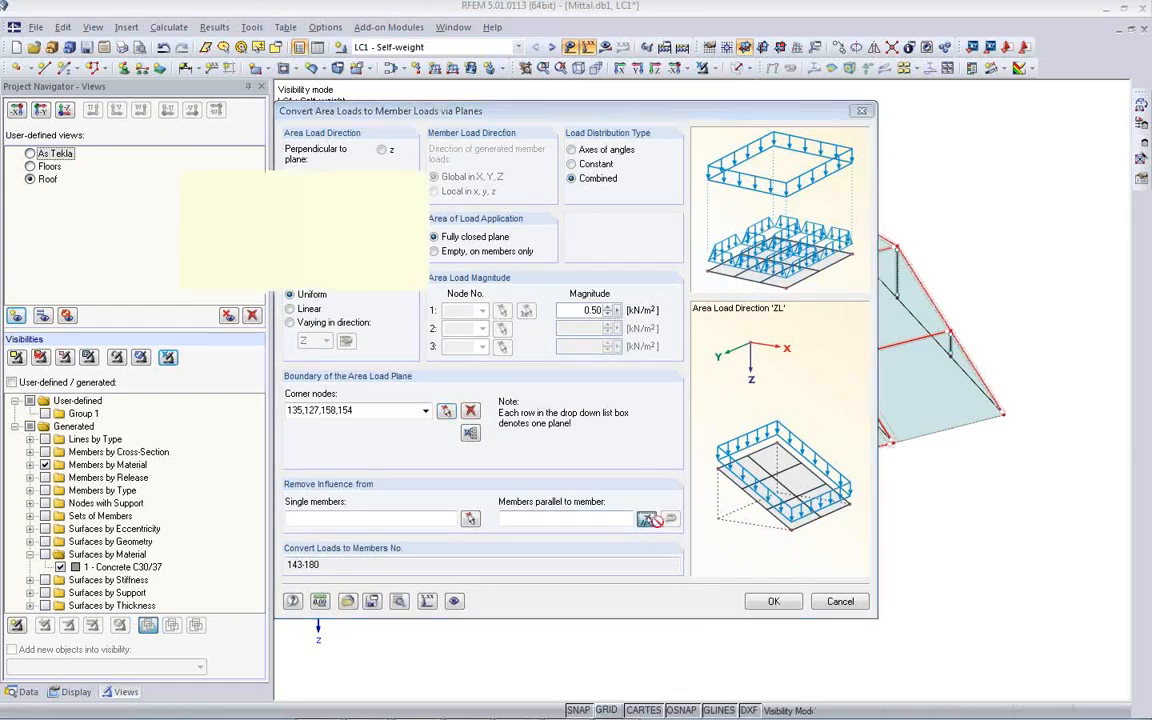
pyautogui.click(626, 508)
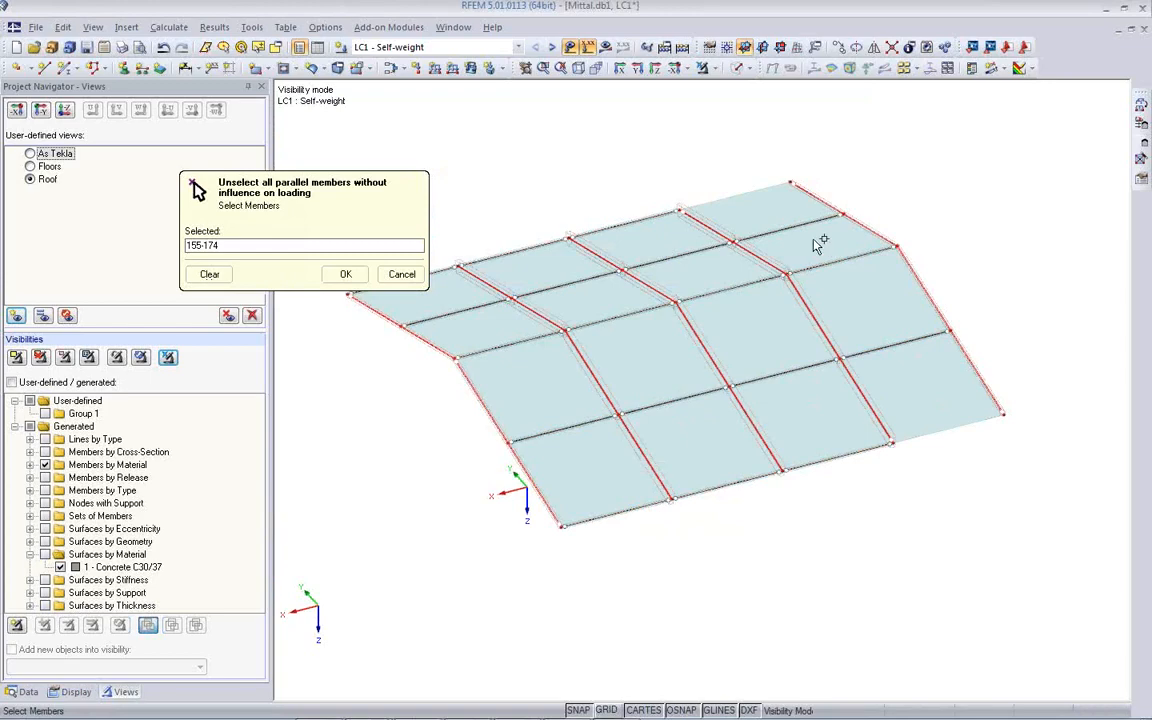
pyautogui.click(348, 275)
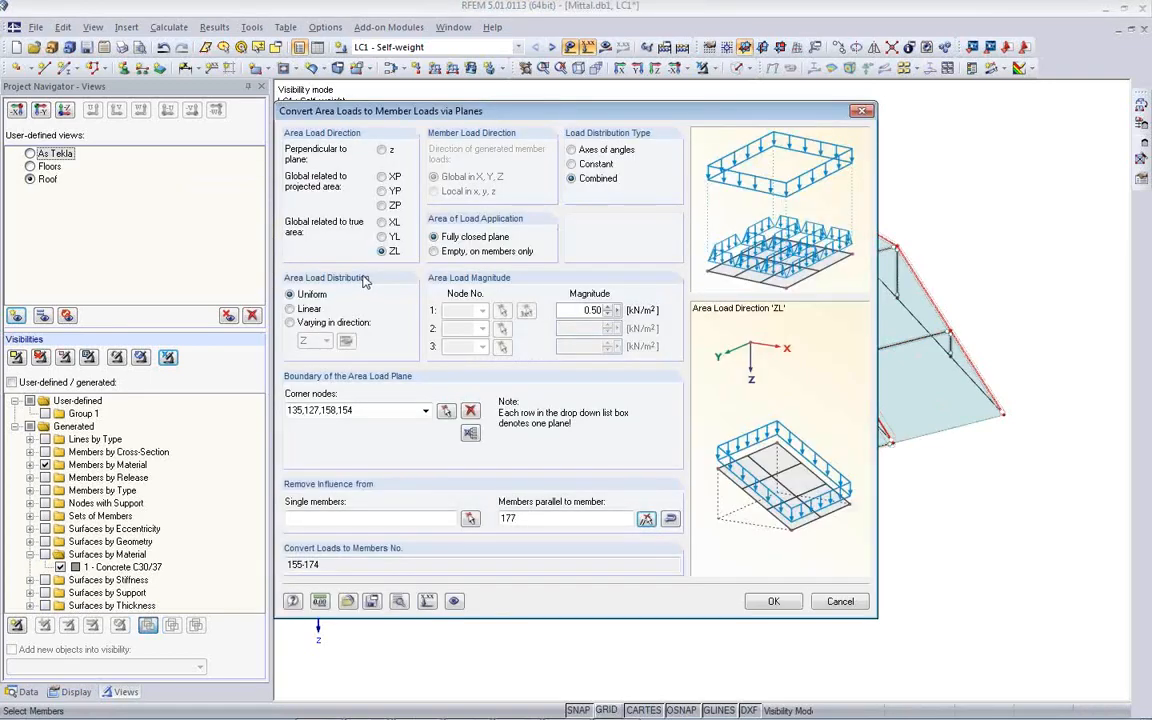
pyautogui.click(771, 603)
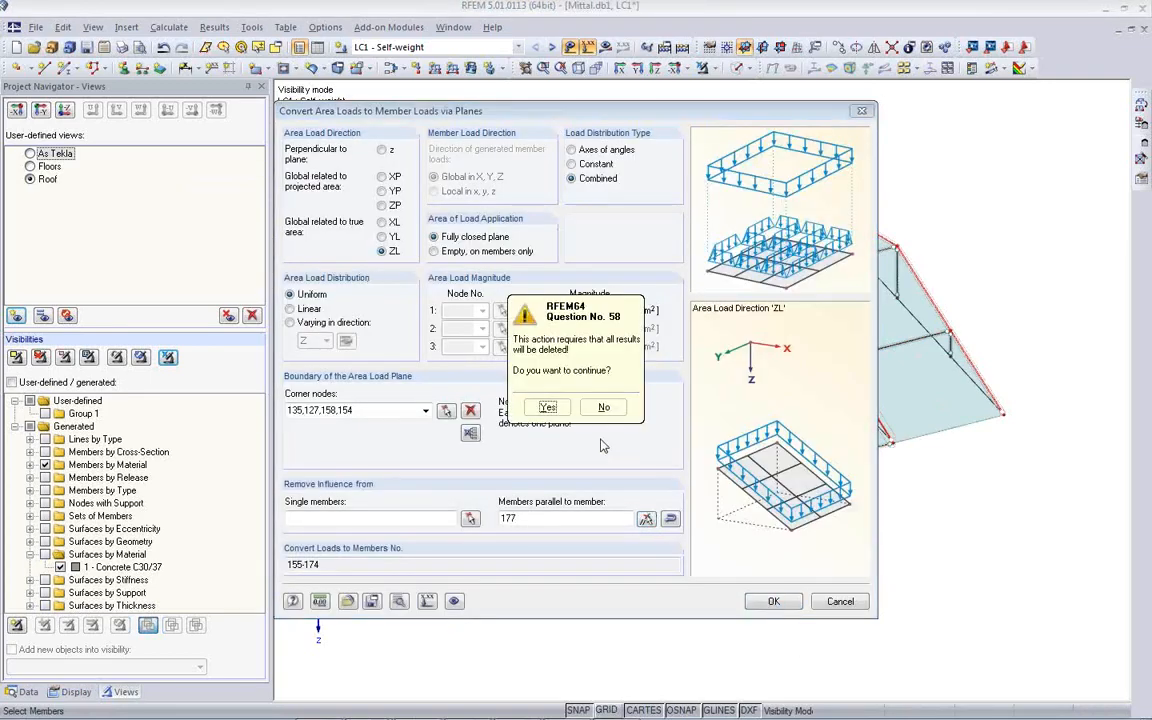
pyautogui.click(547, 407)
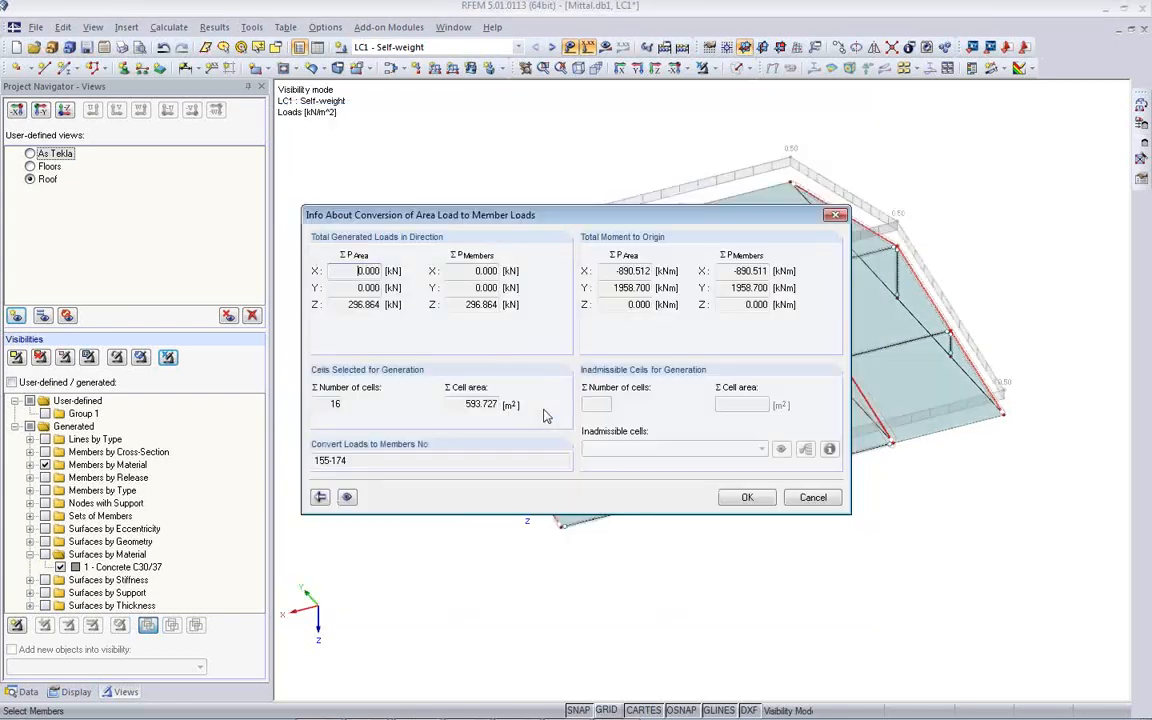
pyautogui.click(746, 498)
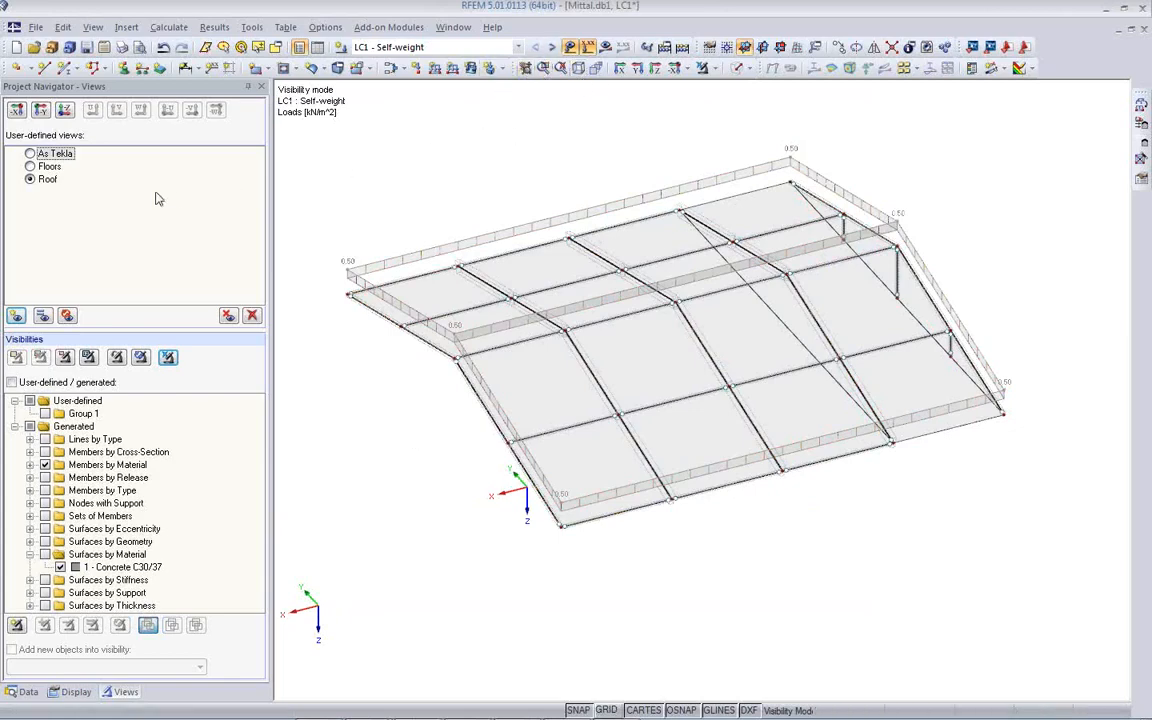
# Step: Inspect the roof loads on the full building in the As Tekla view, and switch to the Floors view
pyautogui.click(30, 154)
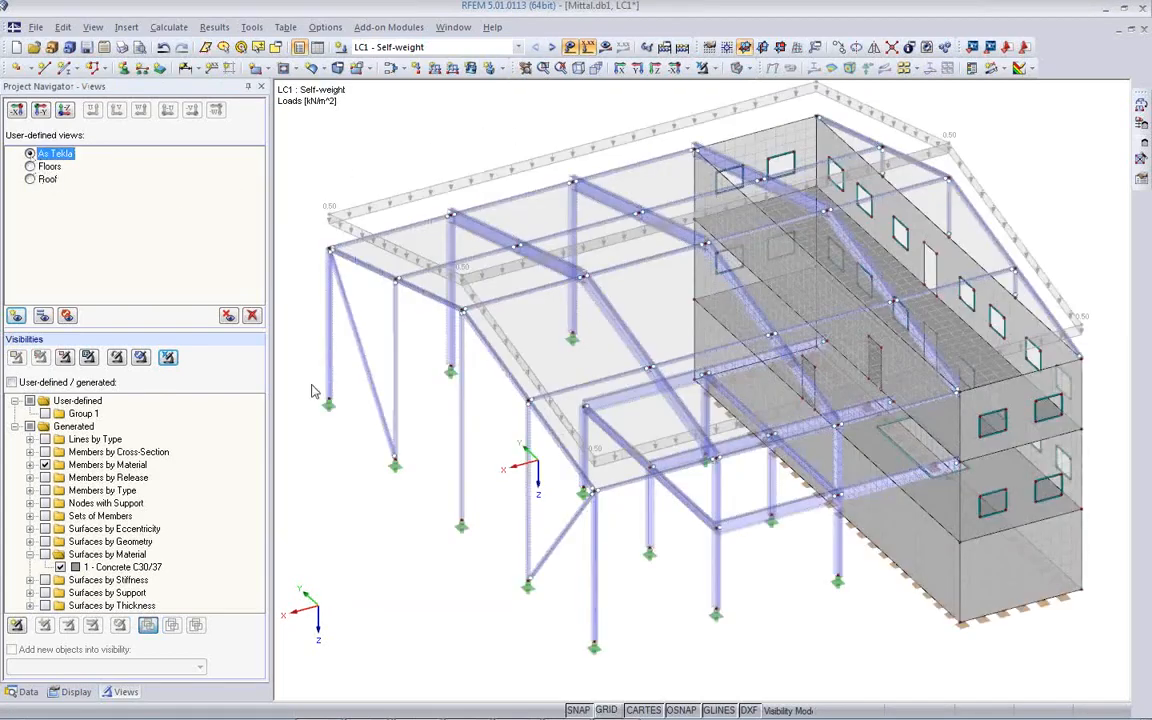
pyautogui.keyDown('ctrl'); pyautogui.moveTo(822, 567); pyautogui.dragTo(631, 404, button='middle'); pyautogui.keyUp('ctrl')
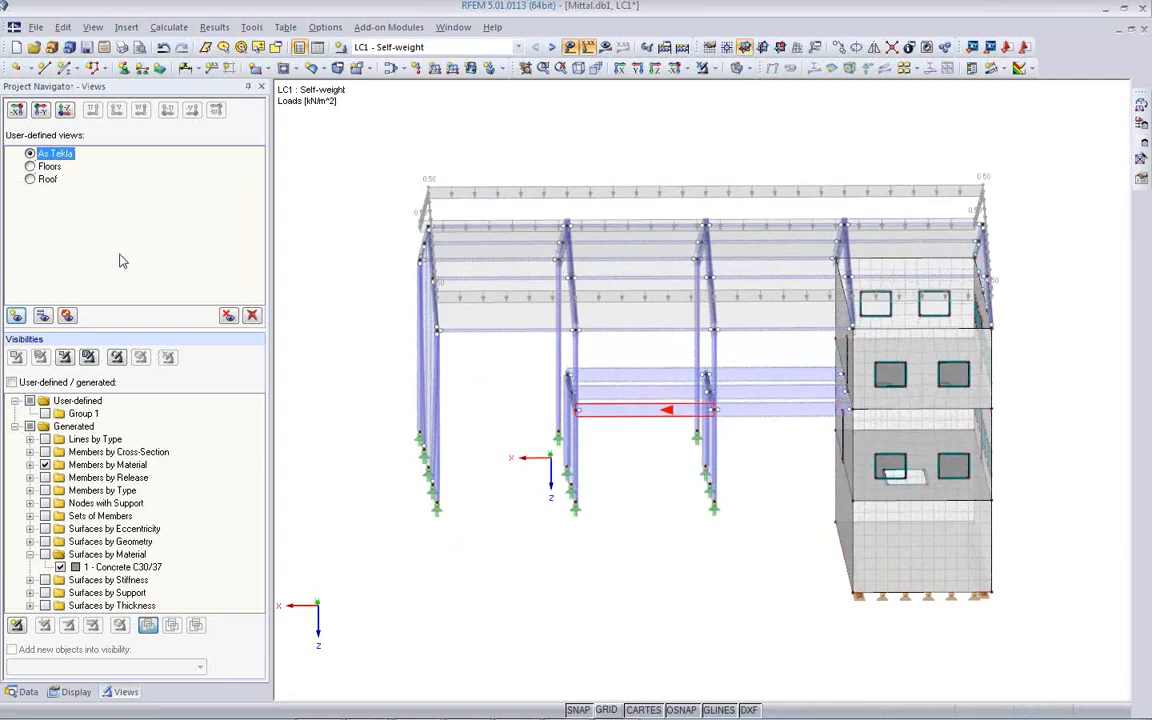
pyautogui.click(32, 167)
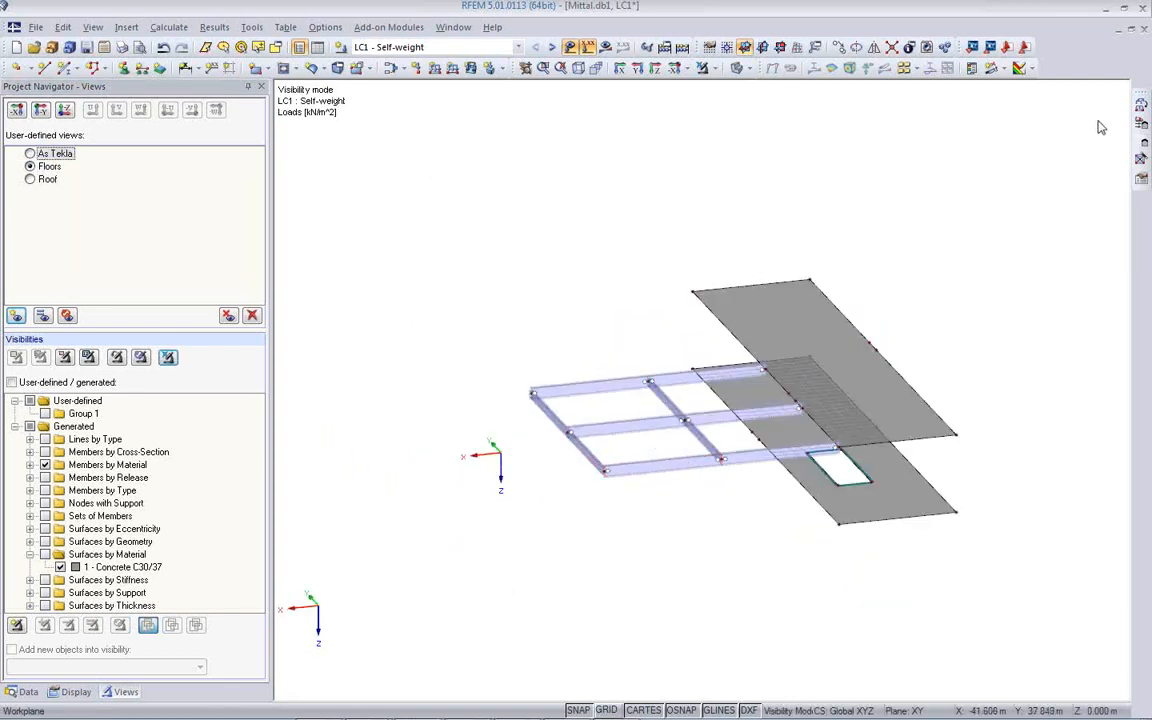
# Step: Define a 1.5 kN/m² area load plane over the steel-framed floor by its four corner nodes 150, 139, 141 and 147
pyautogui.click(1141, 106)
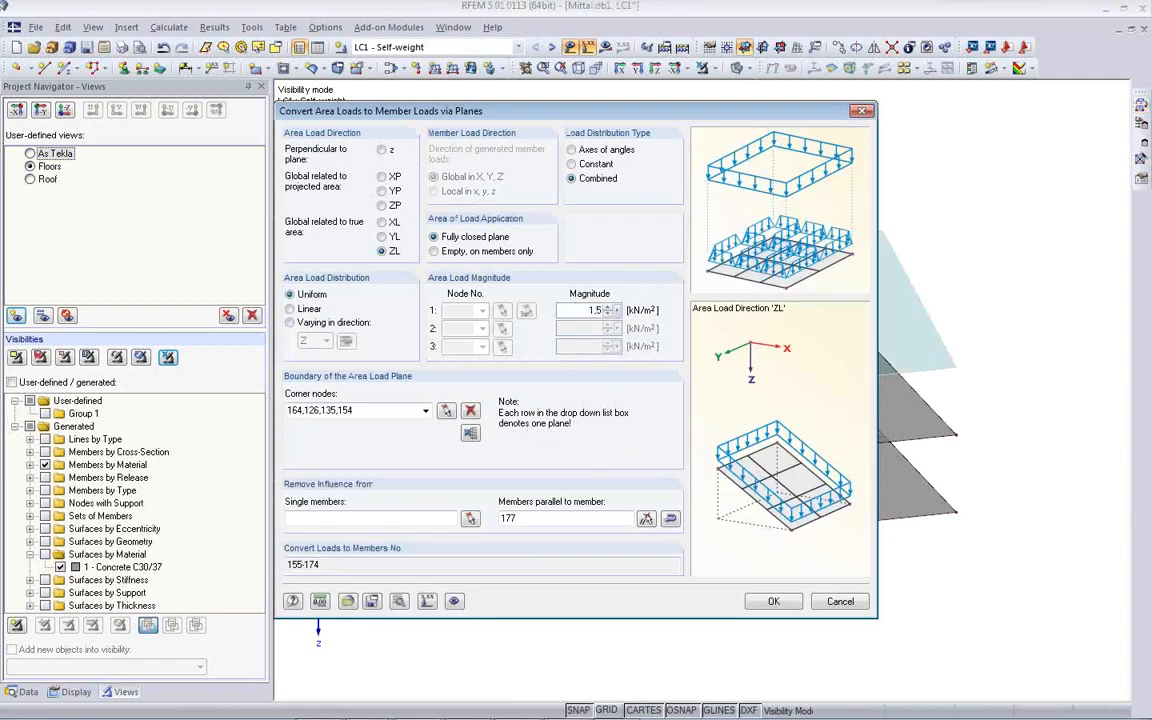
pyautogui.click(470, 434)
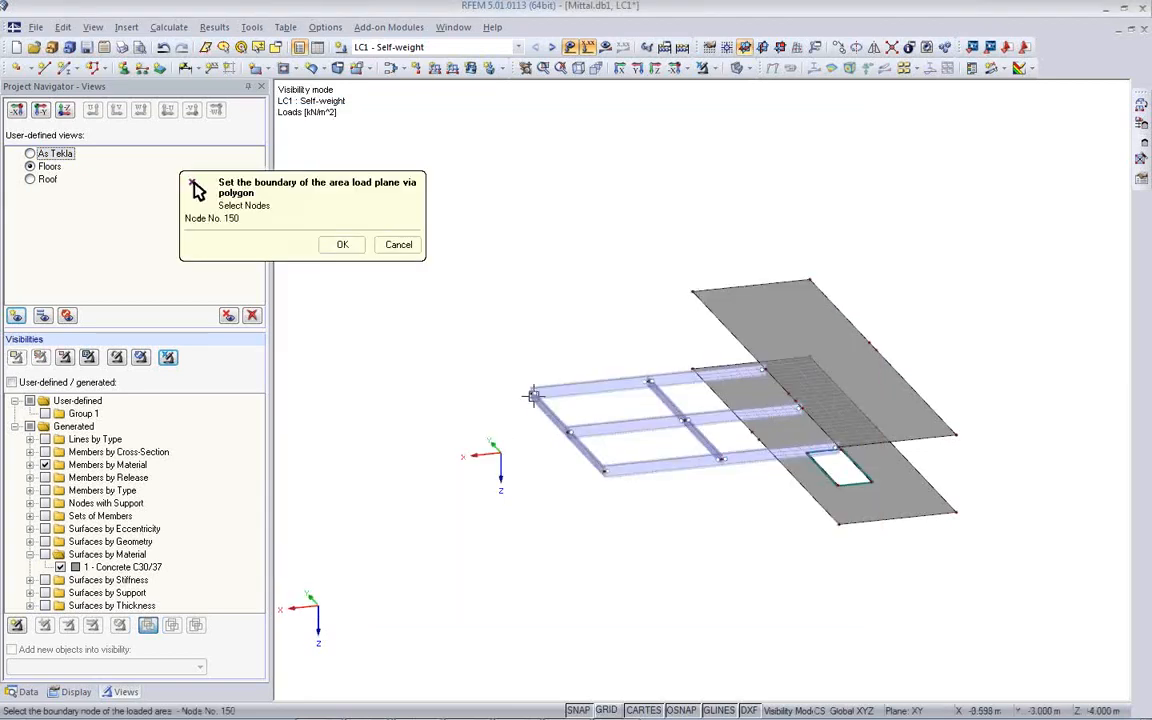
pyautogui.click(764, 371)
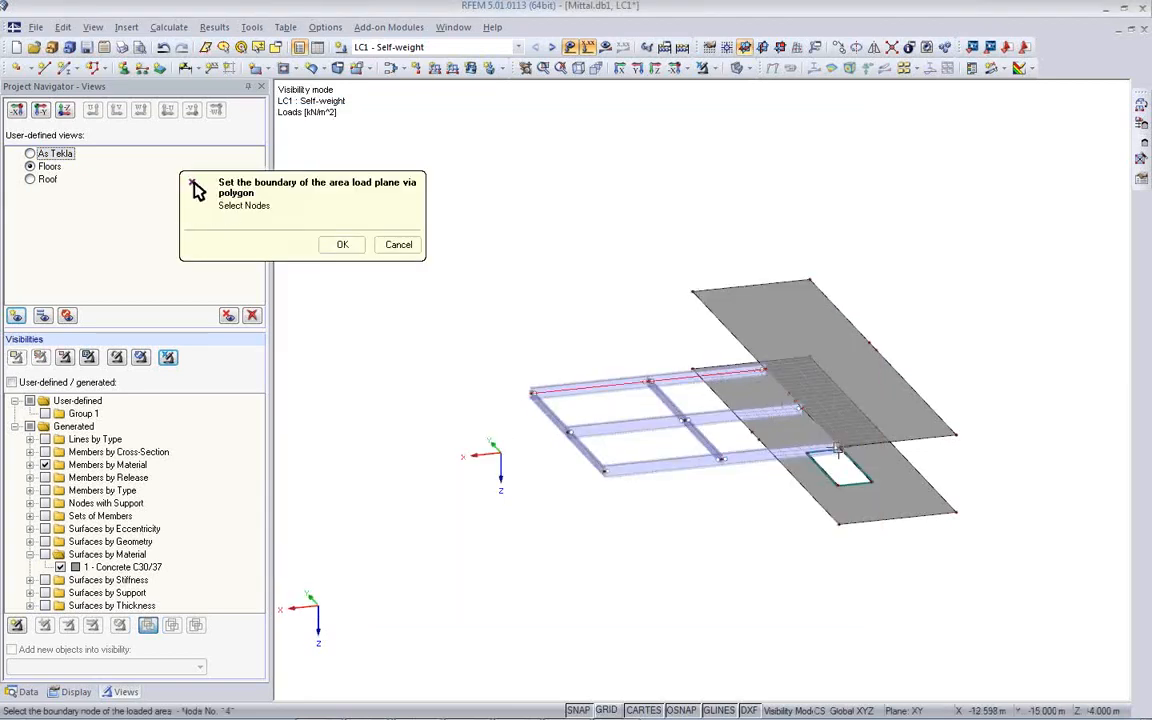
pyautogui.click(838, 447)
pyautogui.click(605, 473)
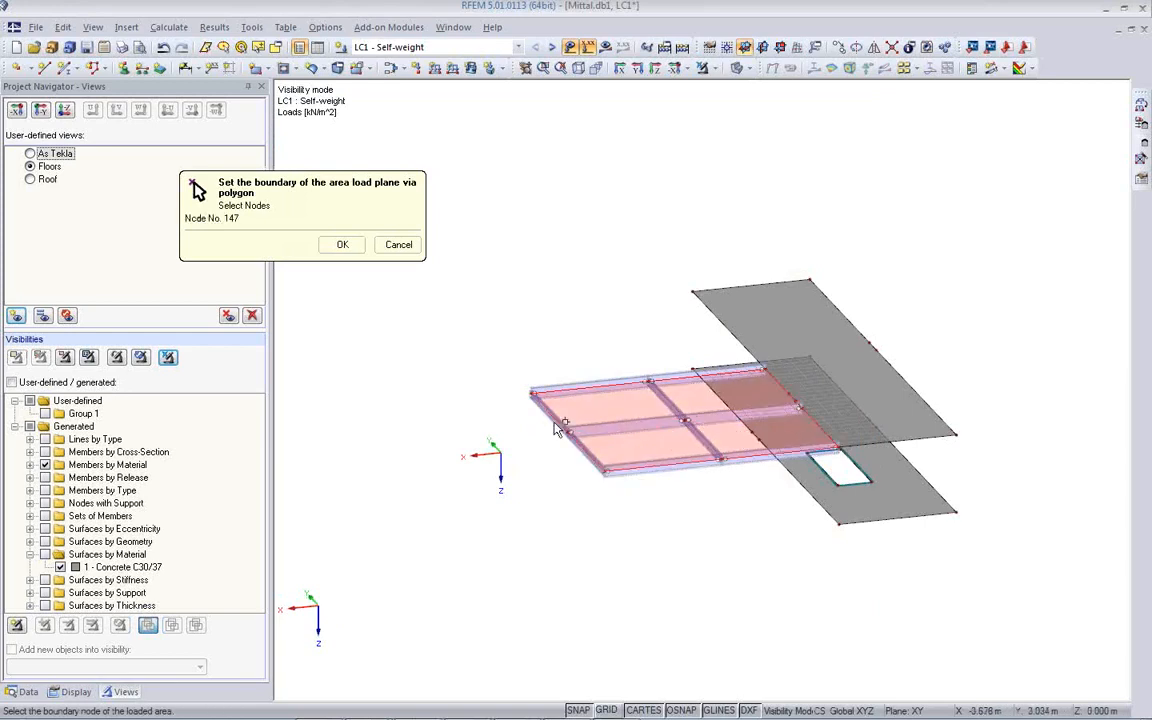
pyautogui.click(532, 393)
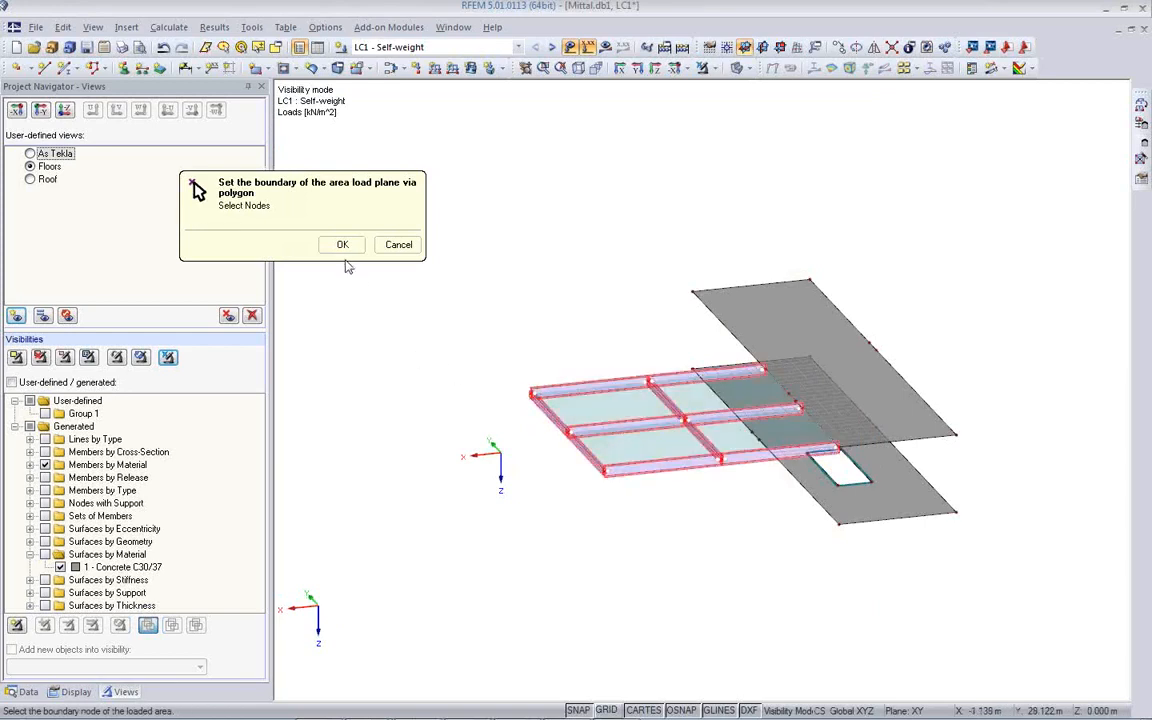
pyautogui.click(342, 244)
# Step: Remove the load influence from floor members parallel to member 195 and generate the floor's member loads
pyautogui.click(647, 519)
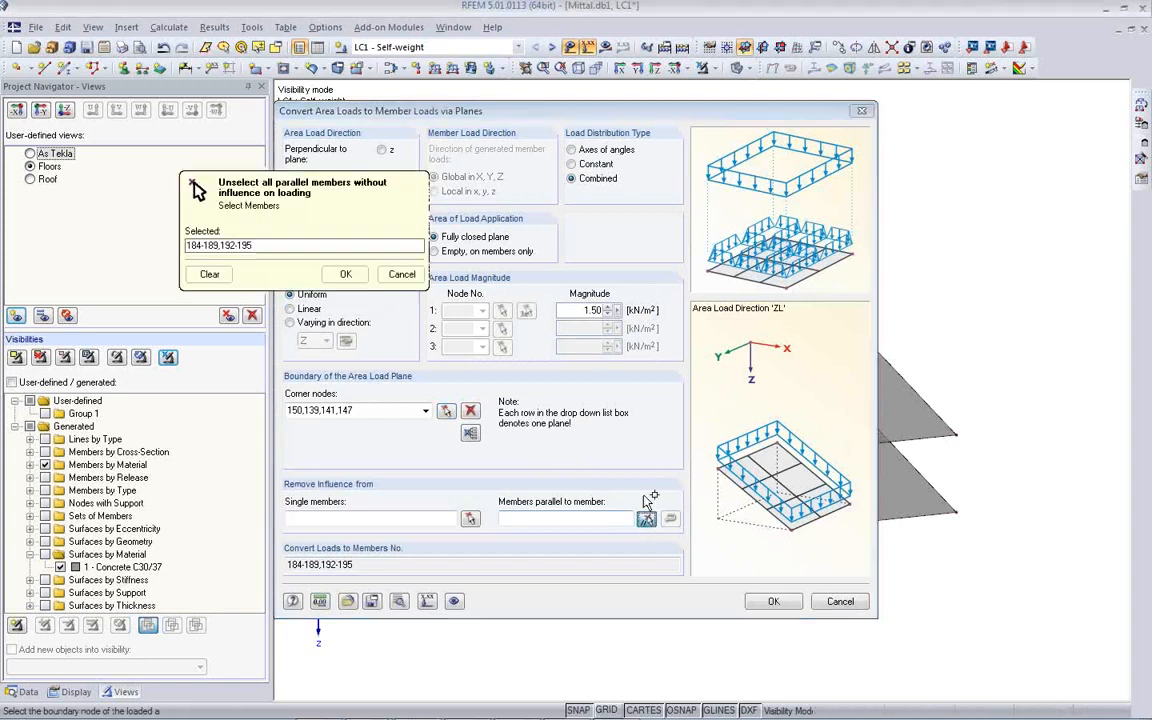
pyautogui.click(585, 454)
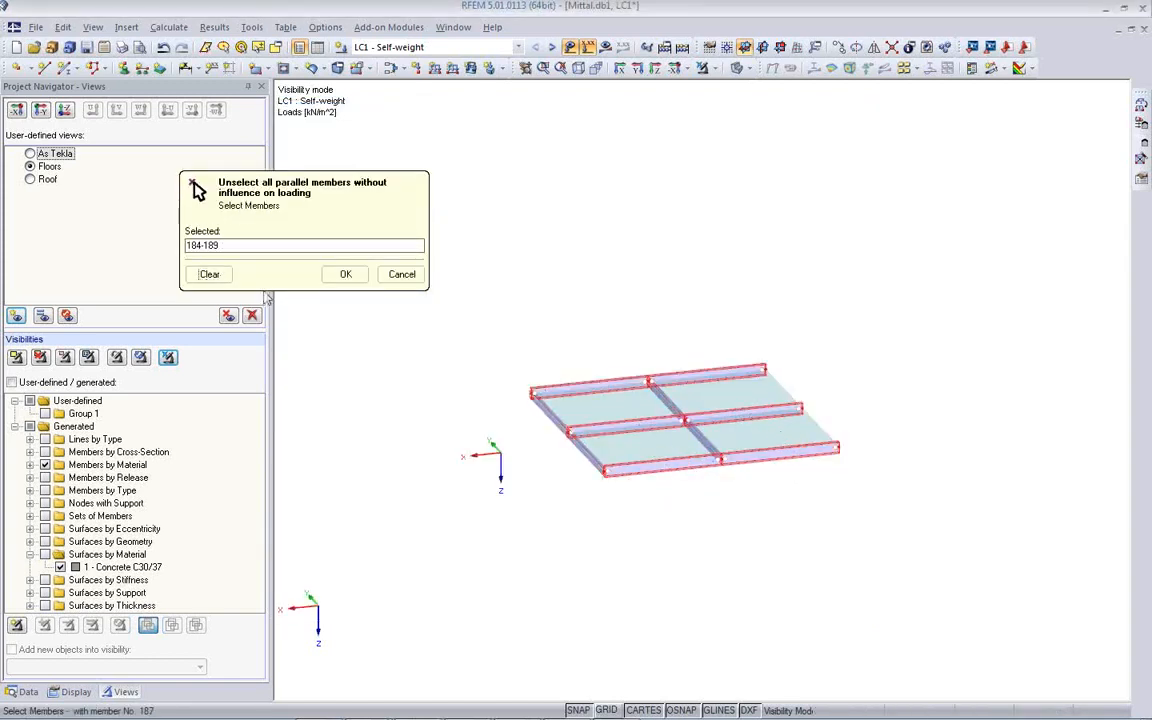
pyautogui.click(344, 276)
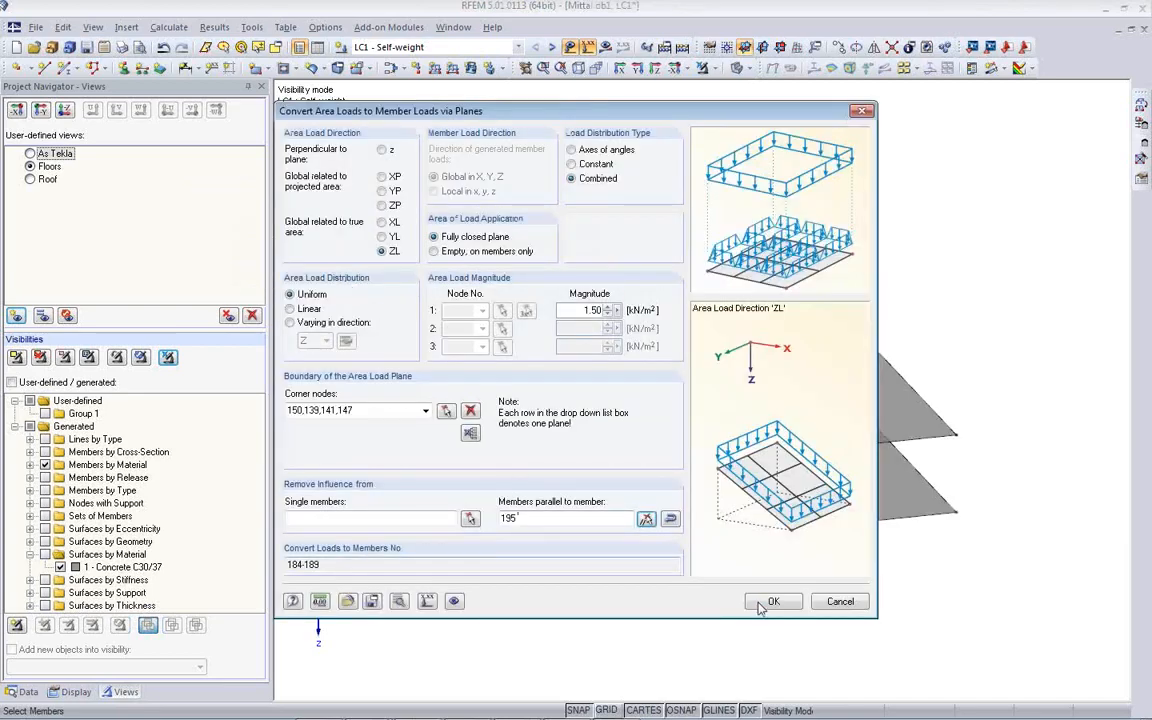
pyautogui.click(769, 601)
pyautogui.click(747, 500)
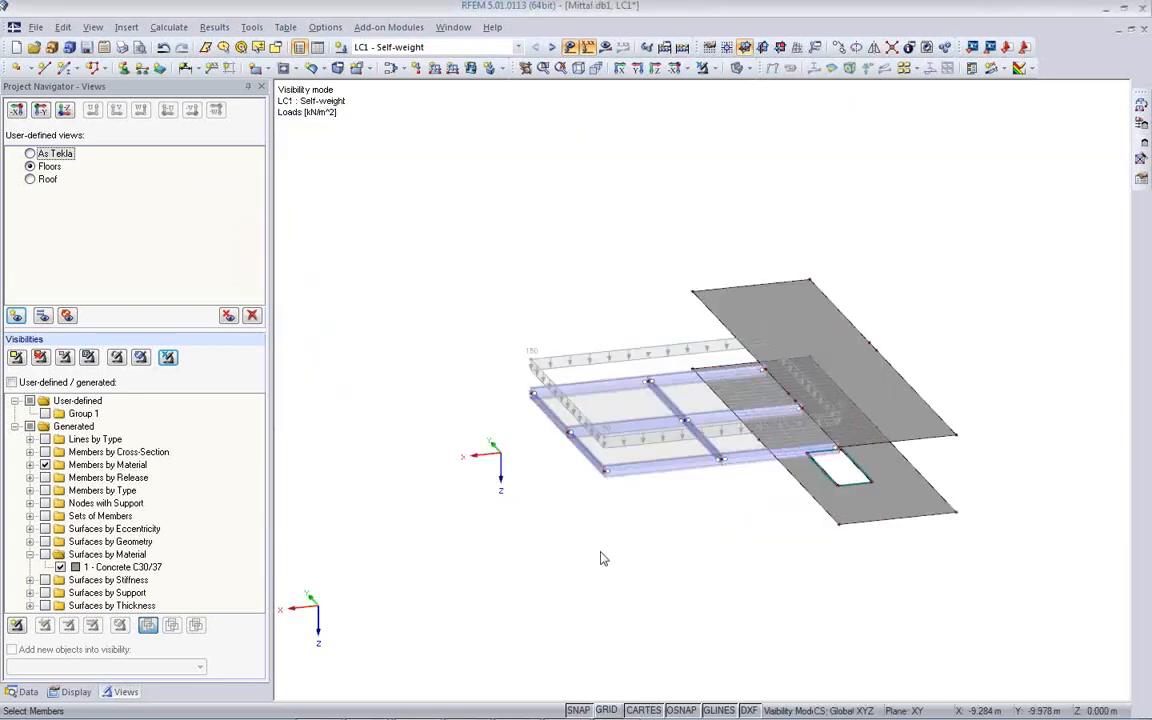
# Step: Apply a uniform 1.50 kN/m² surface load in global direction ZL to both concrete floor slabs
pyautogui.click(470, 68)
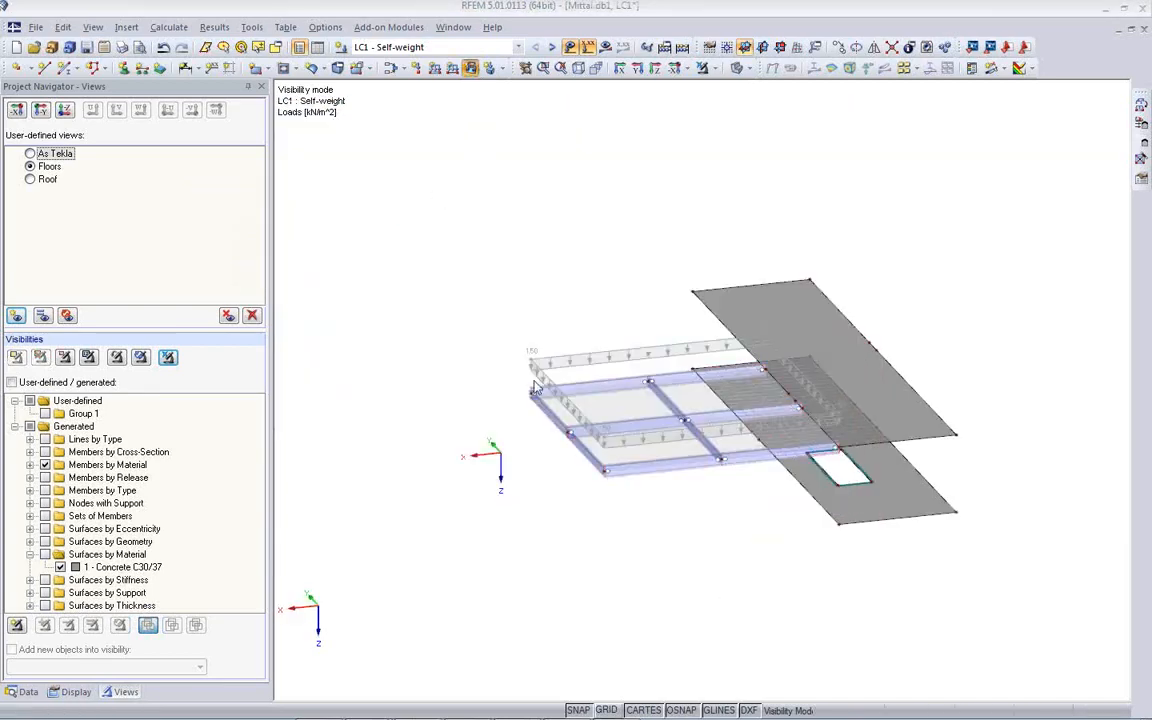
pyautogui.write('1.50')
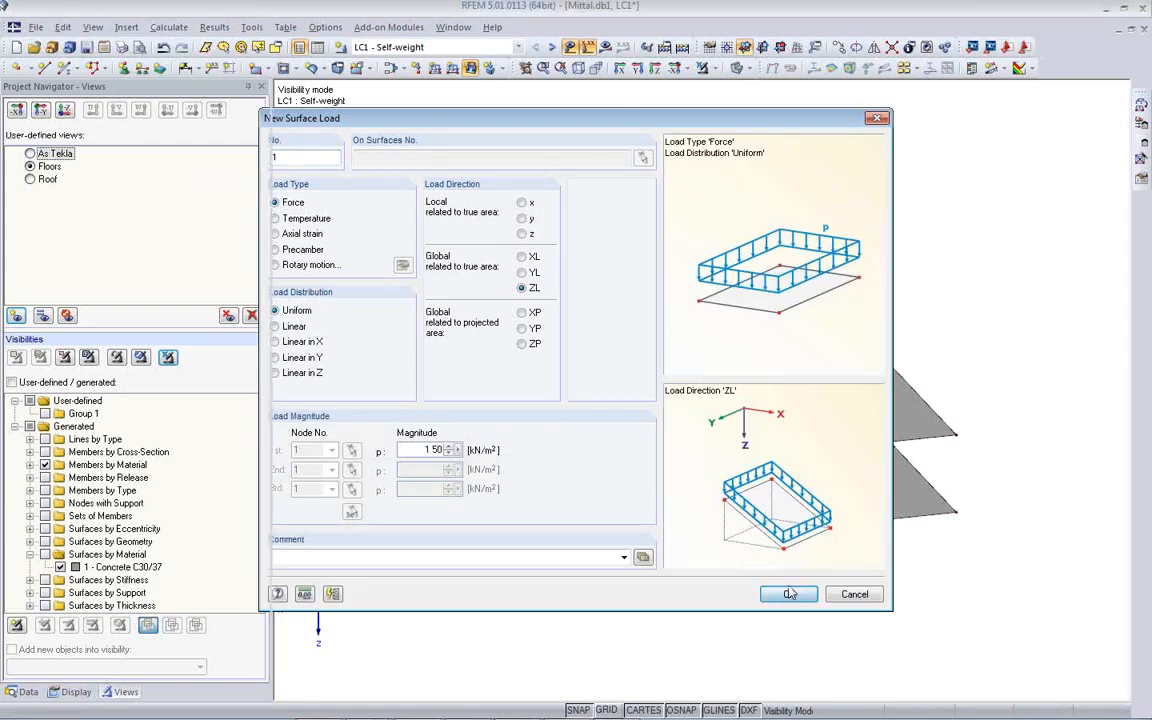
pyautogui.click(788, 594)
pyautogui.click(786, 370)
pyautogui.click(929, 497)
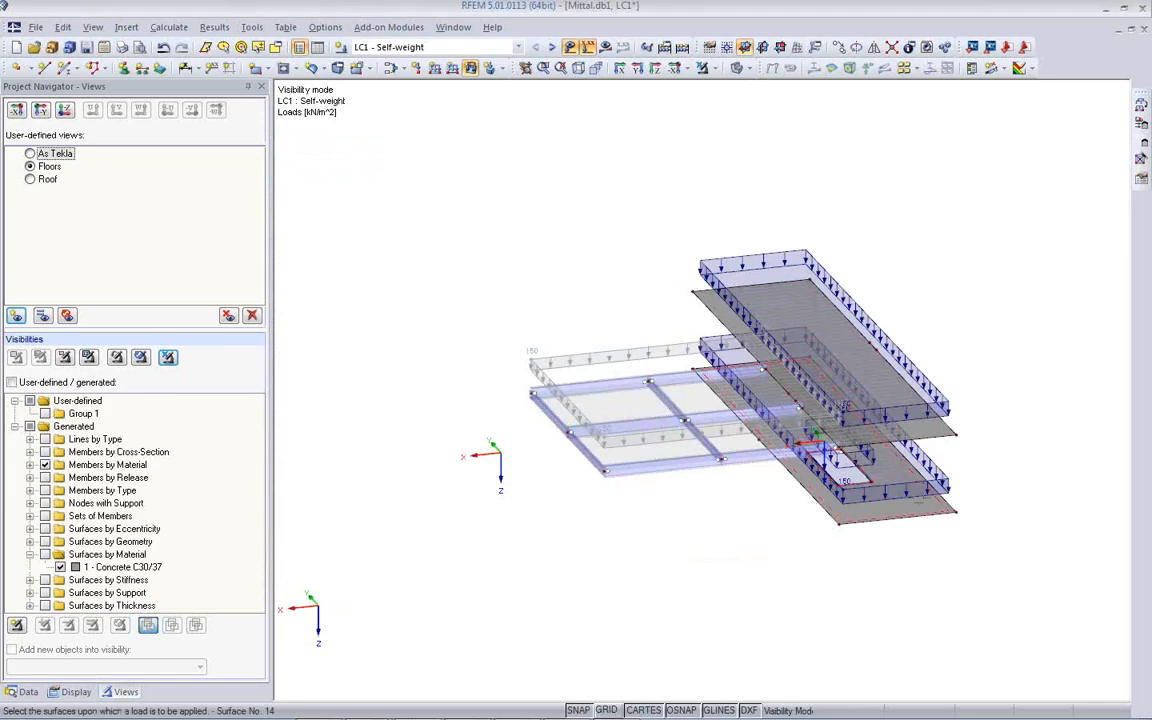
pyautogui.keyDown('ctrl'); pyautogui.moveTo(751, 576); pyautogui.dragTo(733, 437, button='middle'); pyautogui.keyUp('ctrl')
# Step: Hide the loads and add line releases for rotations φx, φy and φz on lines 39, 55, 68 and 115 of the upper slab
pyautogui.click(569, 48)
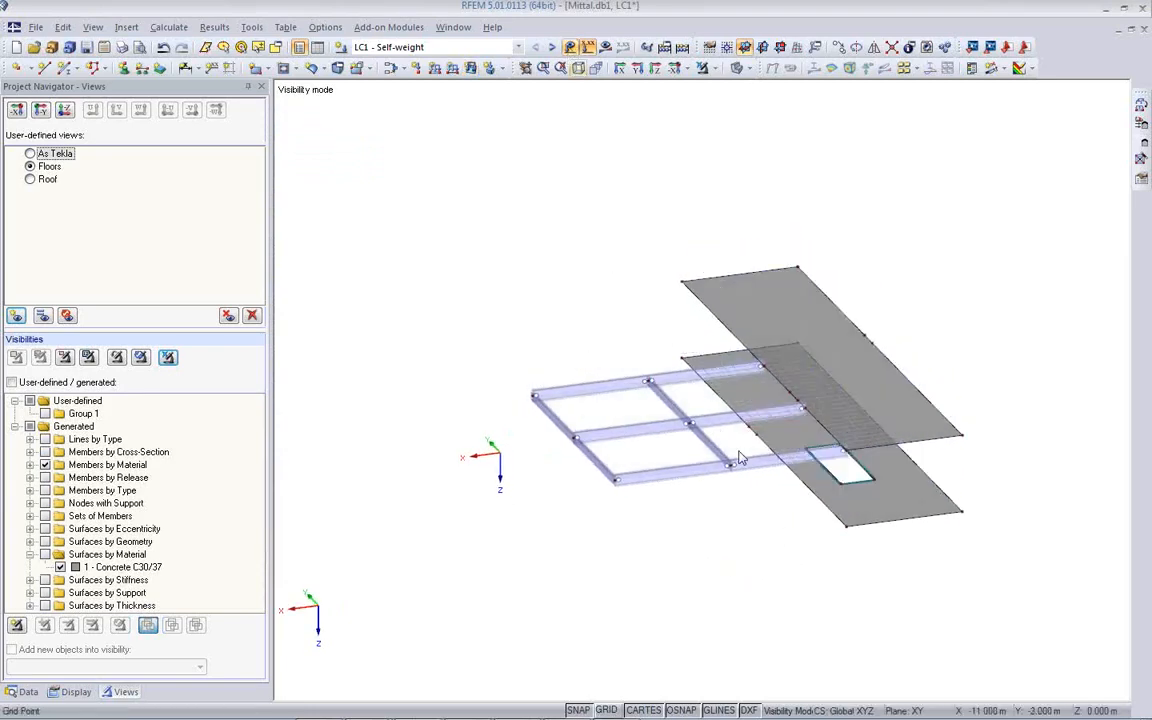
pyautogui.moveTo(812, 537)
pyautogui.keyDown('ctrl'); pyautogui.mouseDown(button='middle')
pyautogui.moveTo(769, 537)
pyautogui.moveTo(806, 523)
pyautogui.mouseUp(button='middle'); pyautogui.keyUp('ctrl')
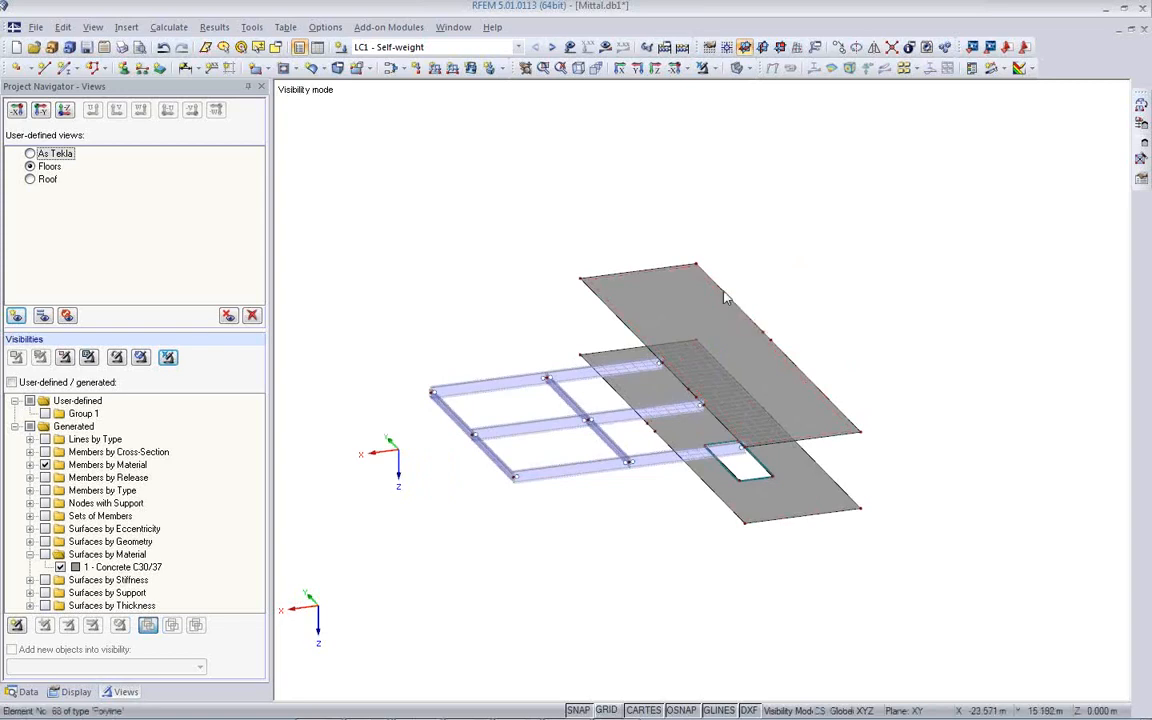
pyautogui.doubleClick(676, 309)
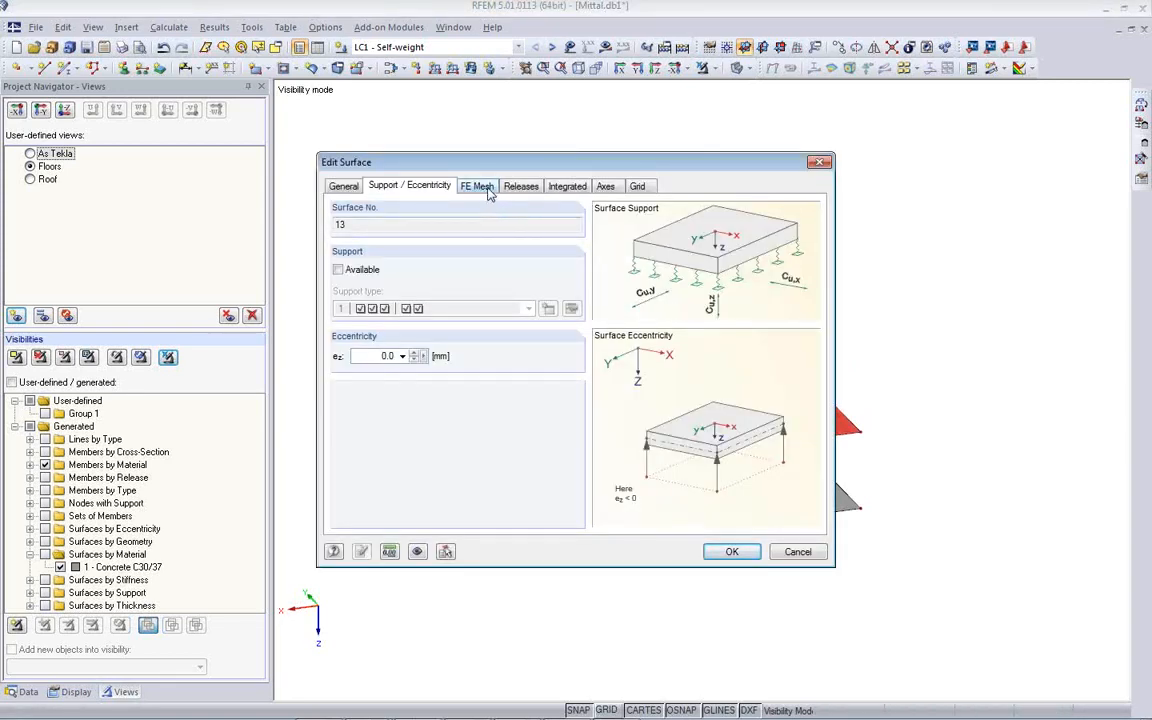
pyautogui.click(530, 189)
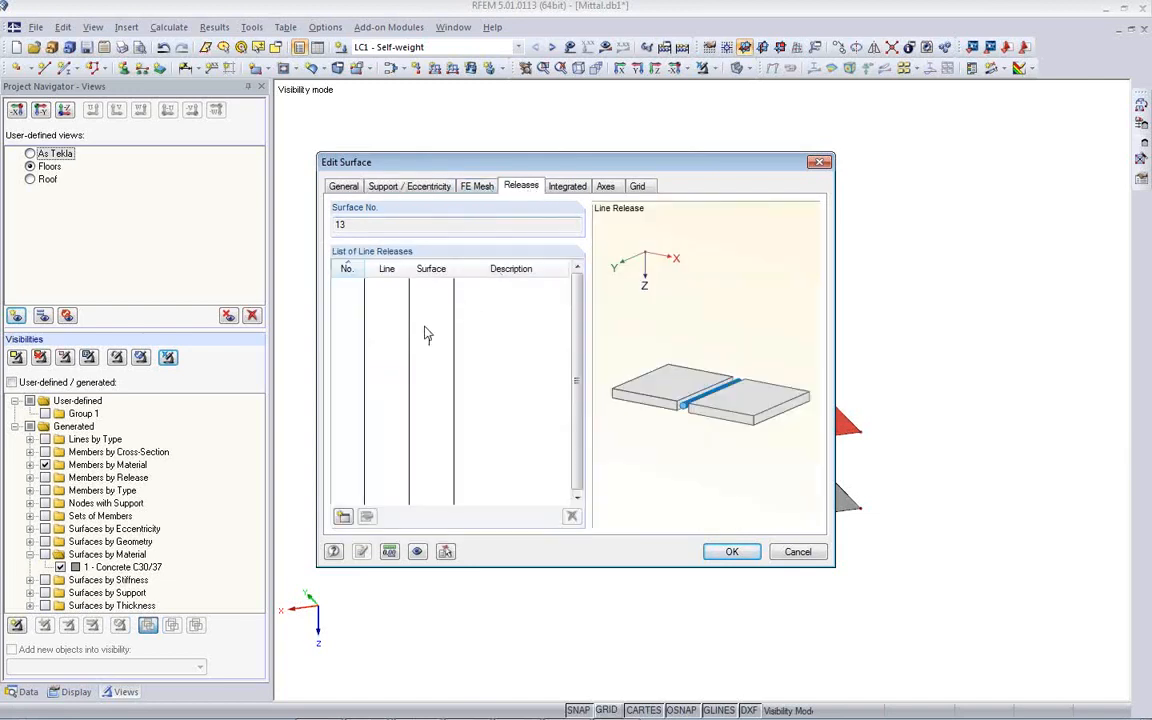
pyautogui.click(344, 516)
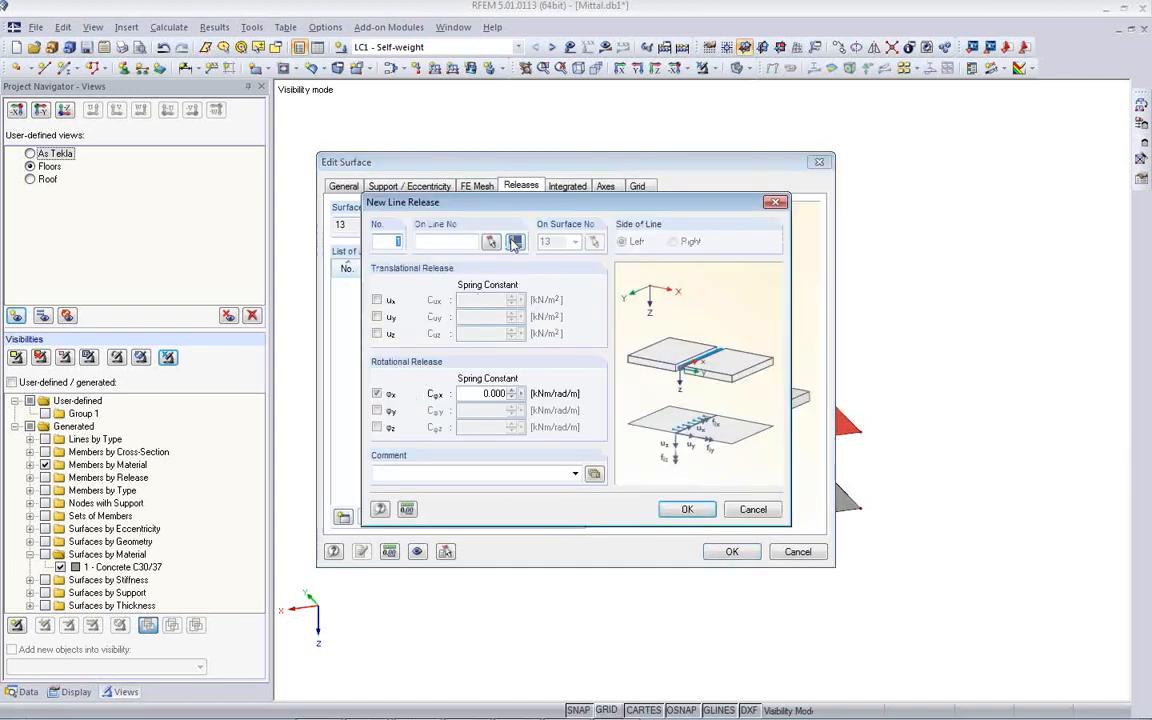
pyautogui.click(377, 411)
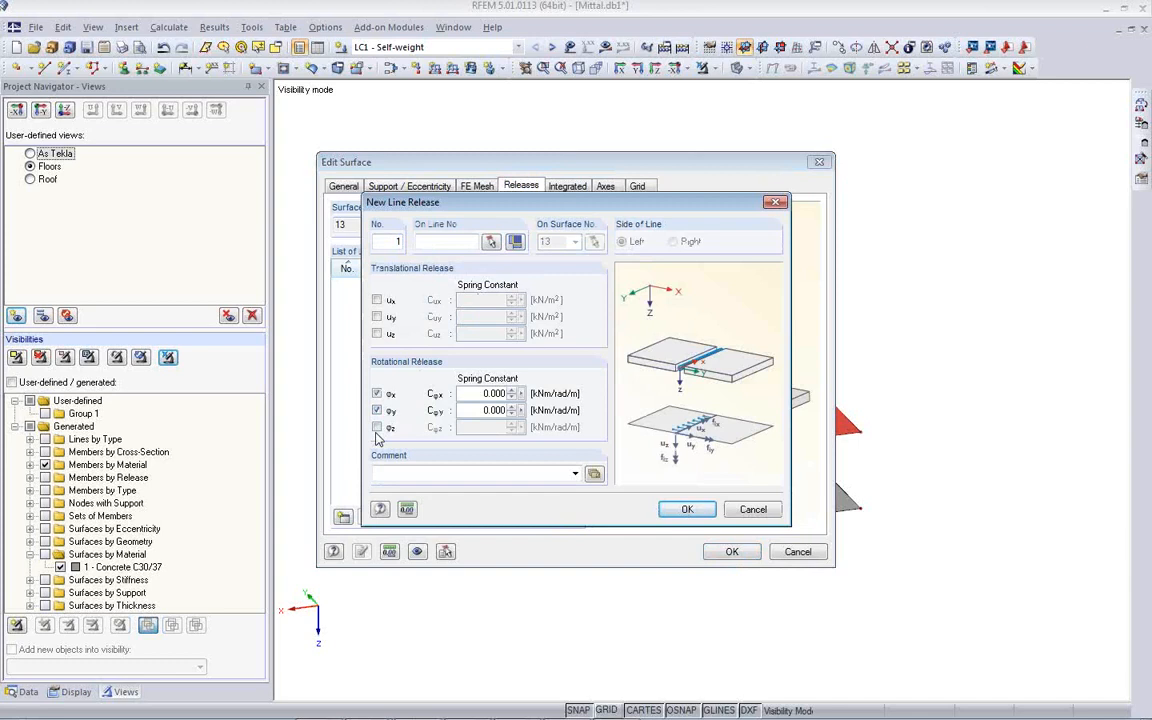
pyautogui.click(377, 428)
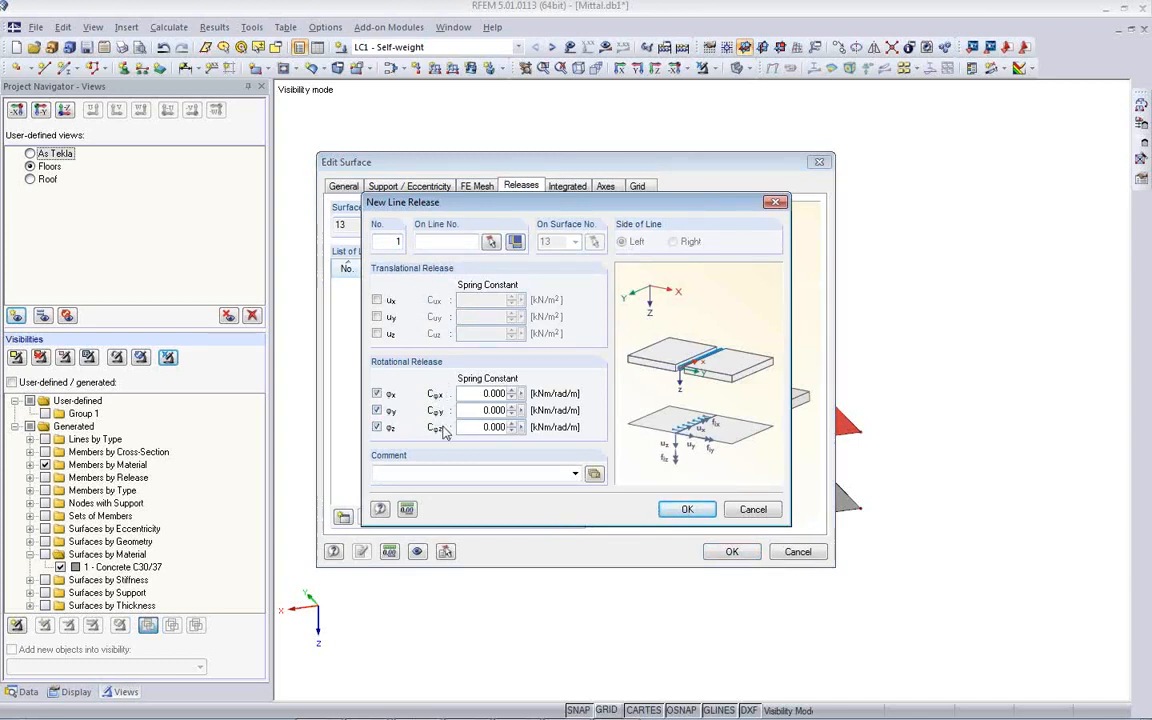
pyautogui.click(492, 244)
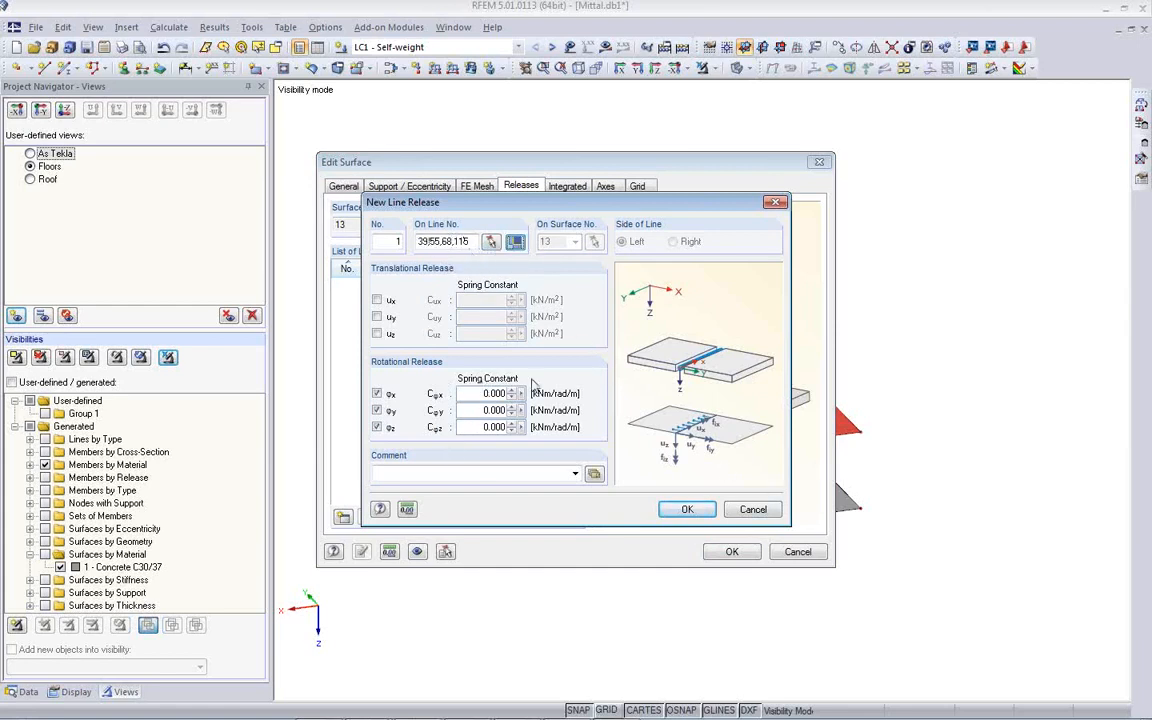
pyautogui.click(688, 509)
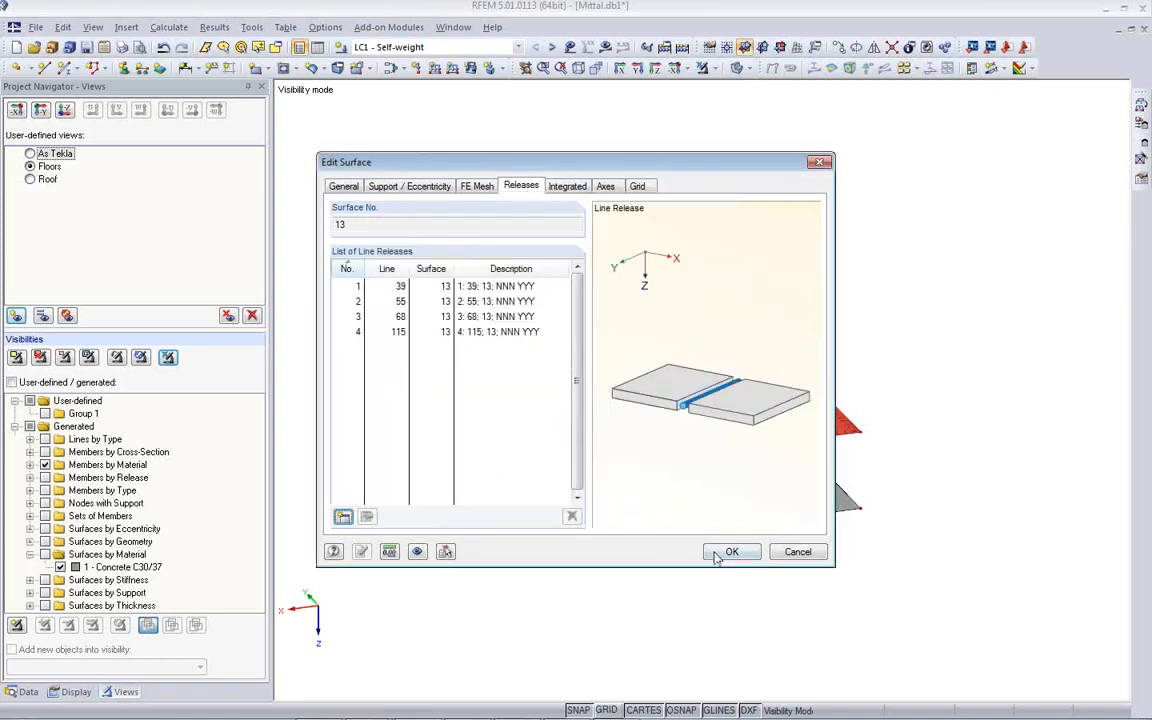
pyautogui.click(716, 557)
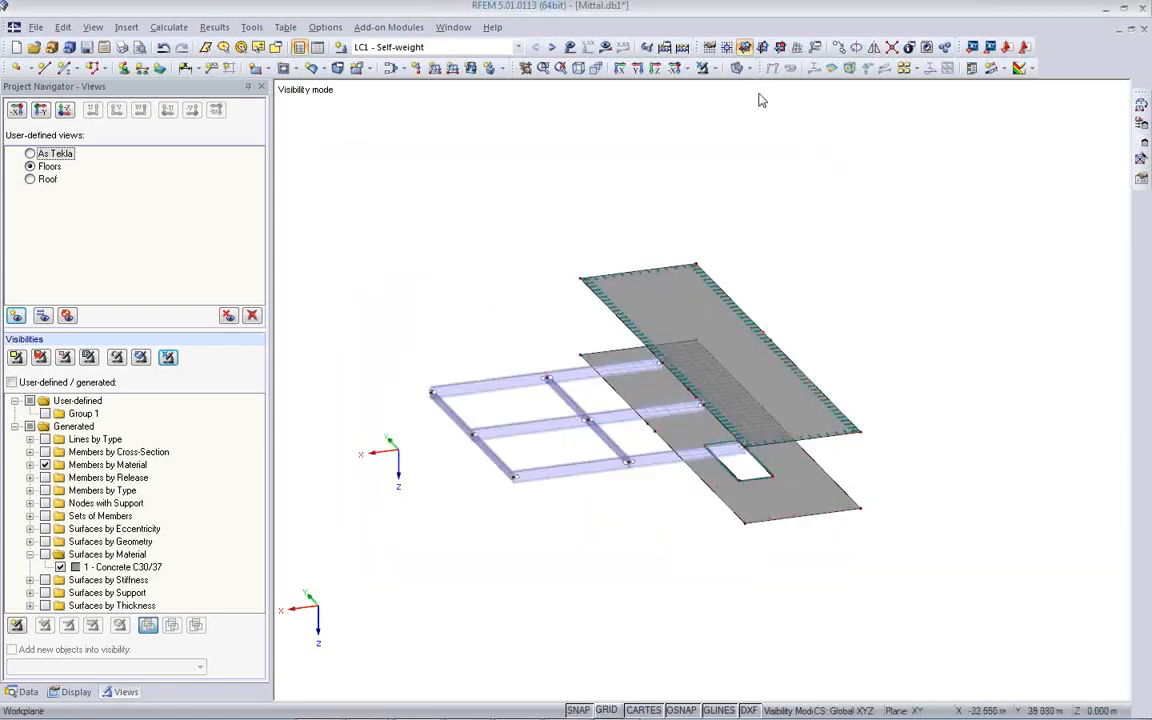
# Step: Switch to wireframe display and release rotations φx, φy and φz on lines 102, 118, 127, 135 and 137–140 of the lower slab
pyautogui.click(739, 69)
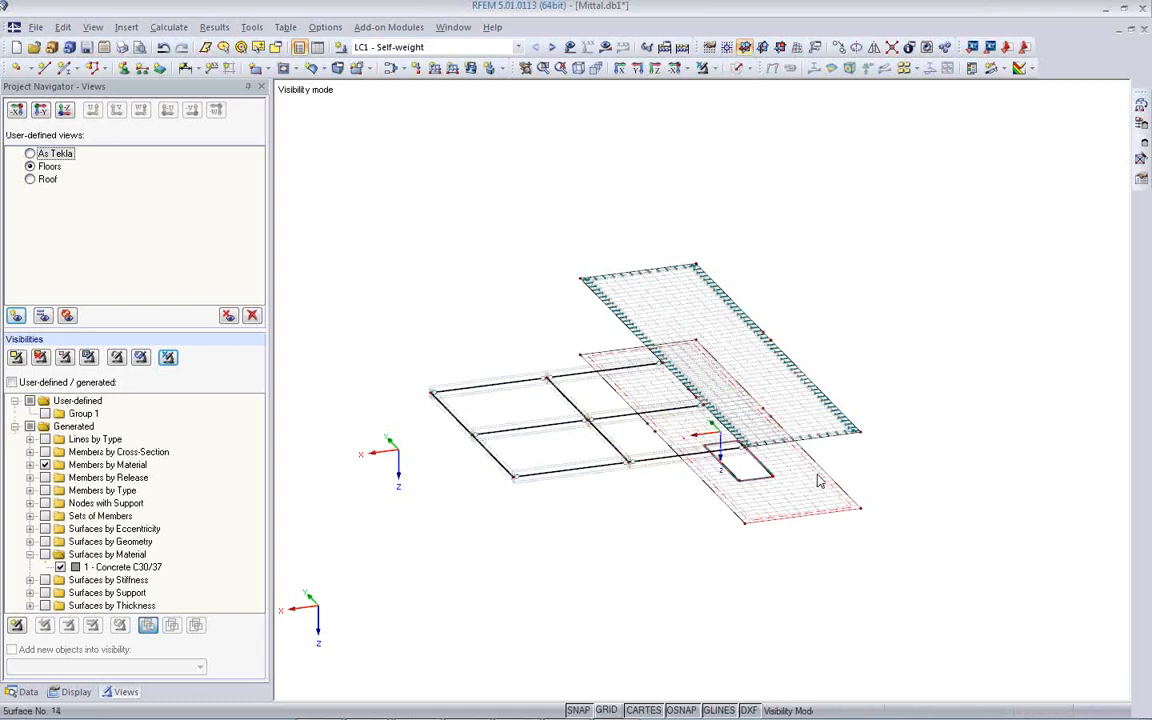
pyautogui.doubleClick(752, 483)
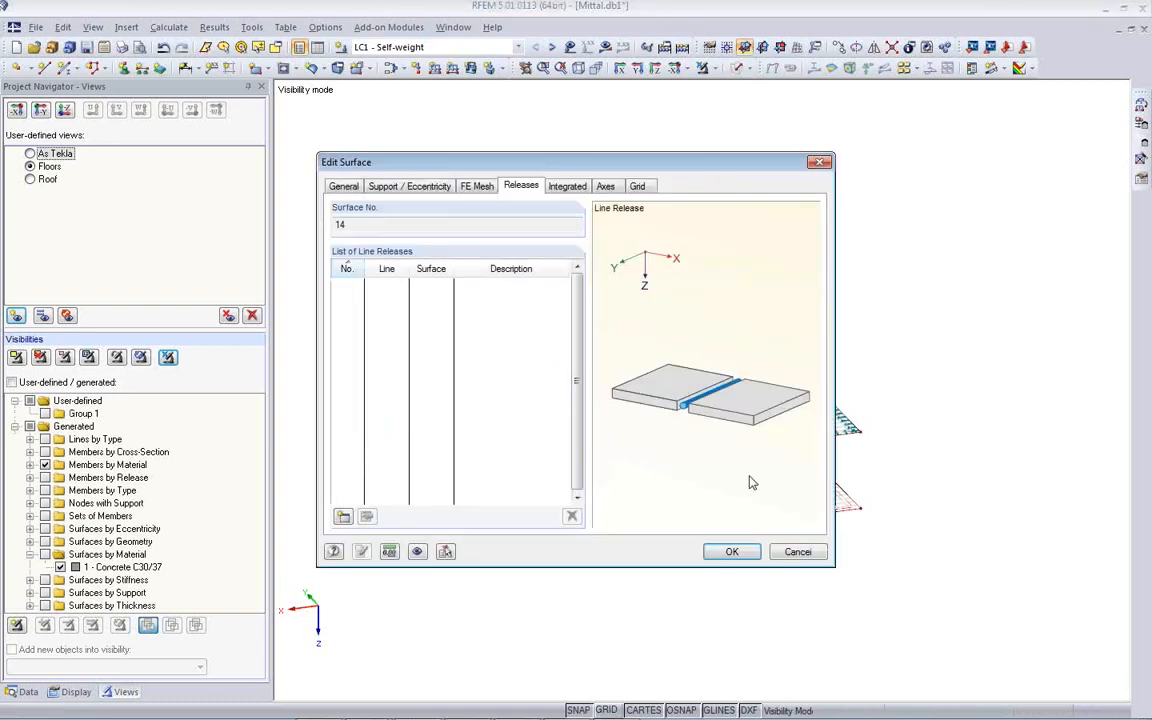
pyautogui.click(343, 517)
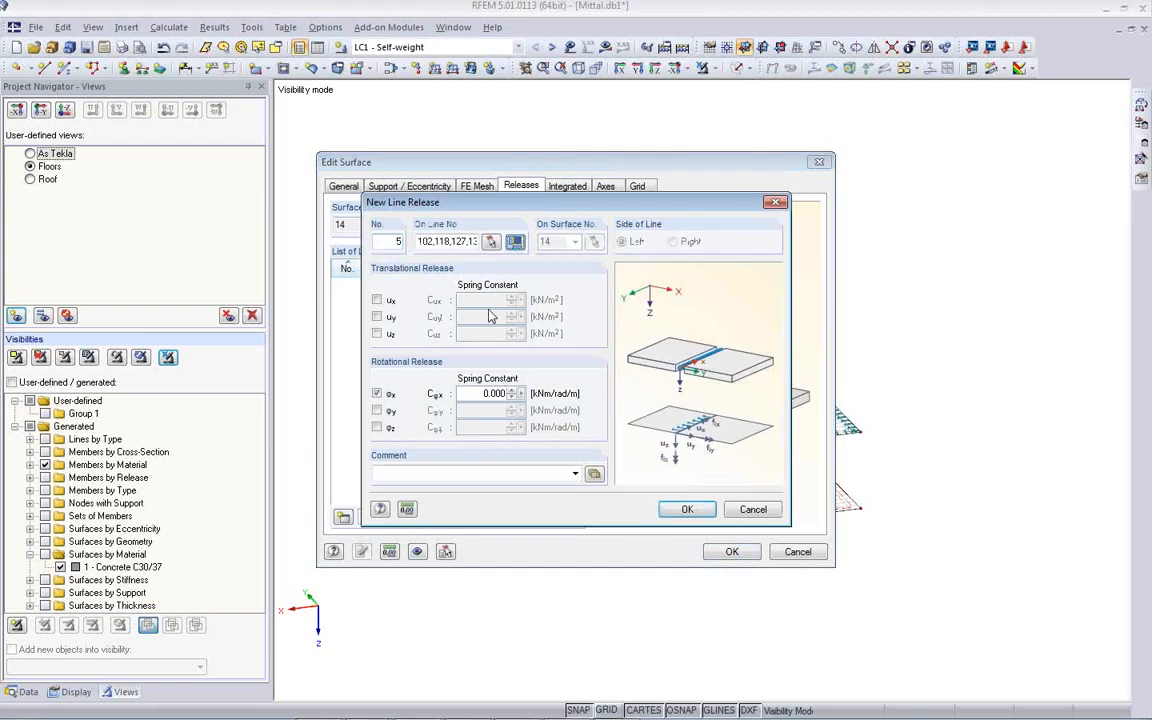
pyautogui.click(377, 410)
pyautogui.click(377, 427)
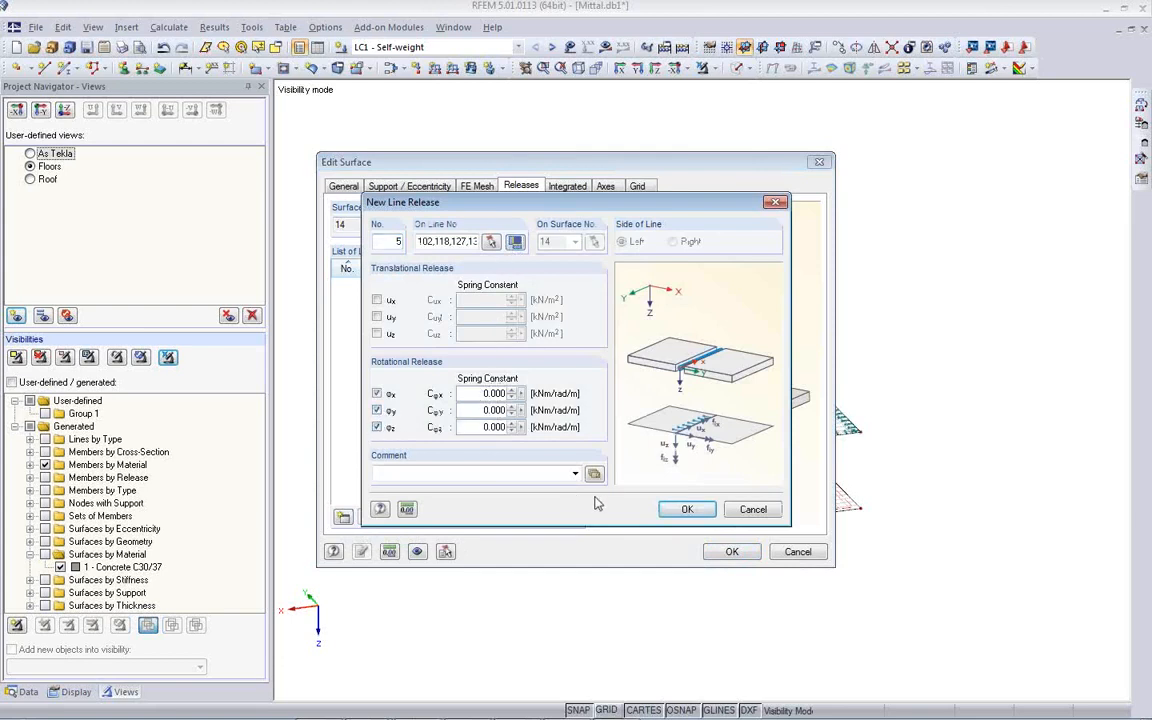
pyautogui.click(686, 510)
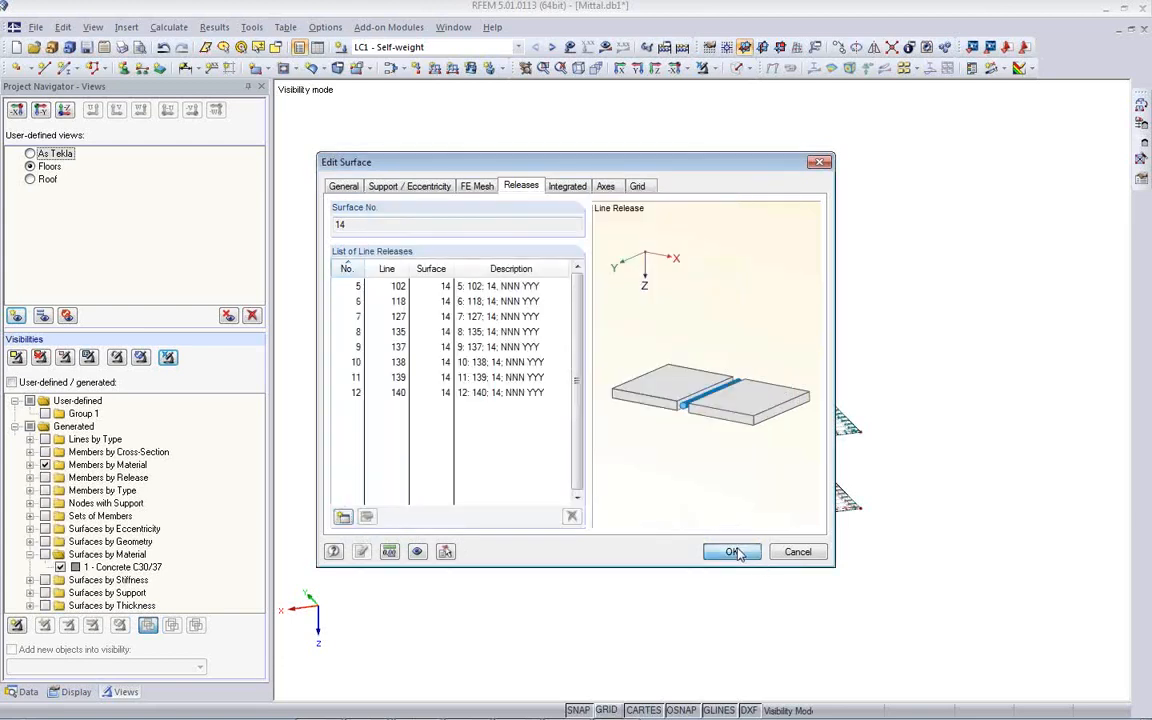
pyautogui.click(732, 551)
pyautogui.scroll(5, 722, 527)
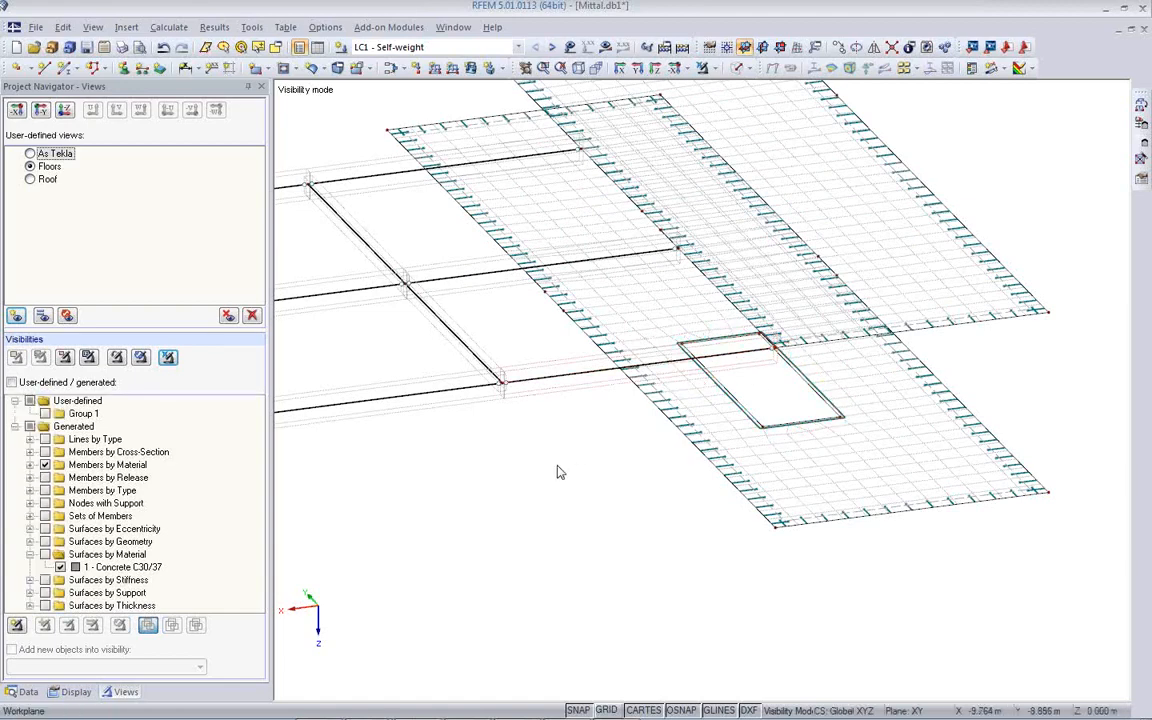
pyautogui.scroll(-5, 545, 490)
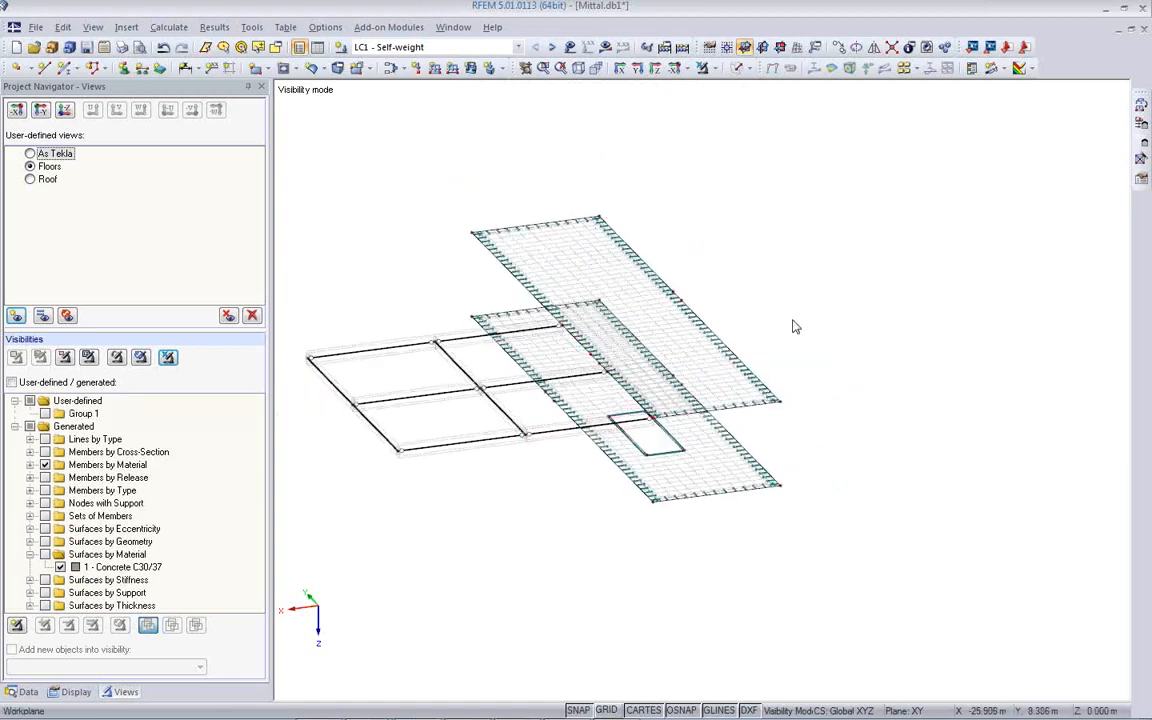
# Step: Show the loads again and display the Roof view with load case LC2 - Snow active
pyautogui.click(570, 50)
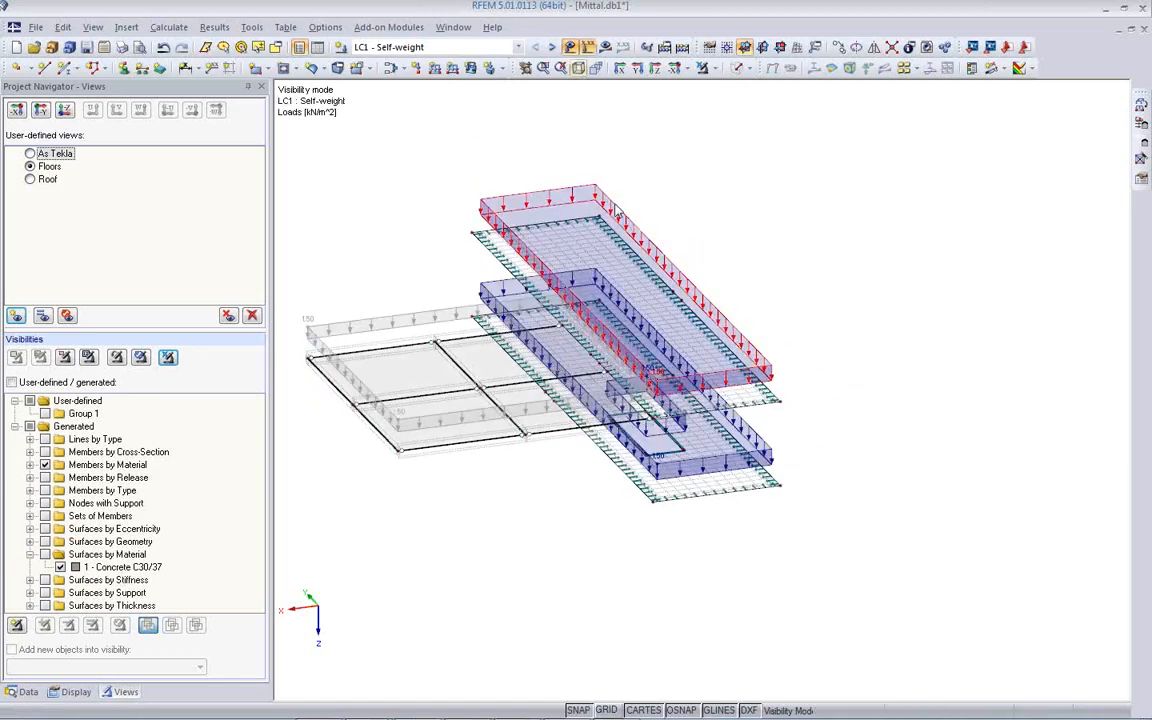
pyautogui.click(551, 47)
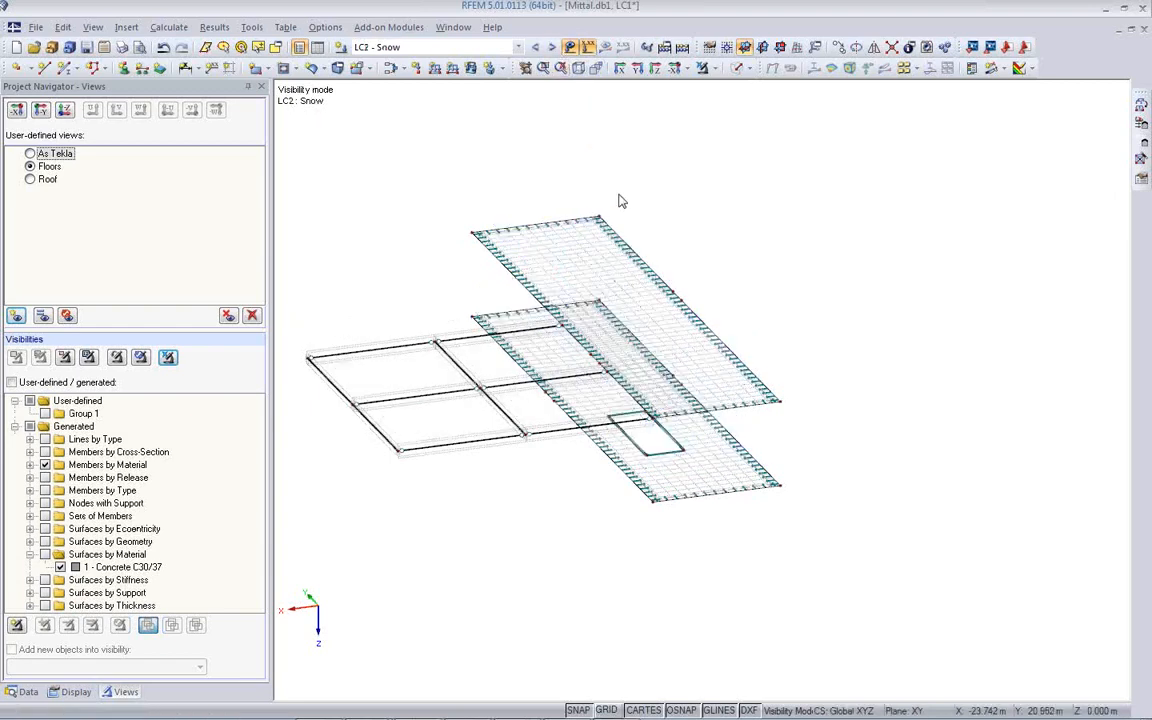
pyautogui.click(30, 179)
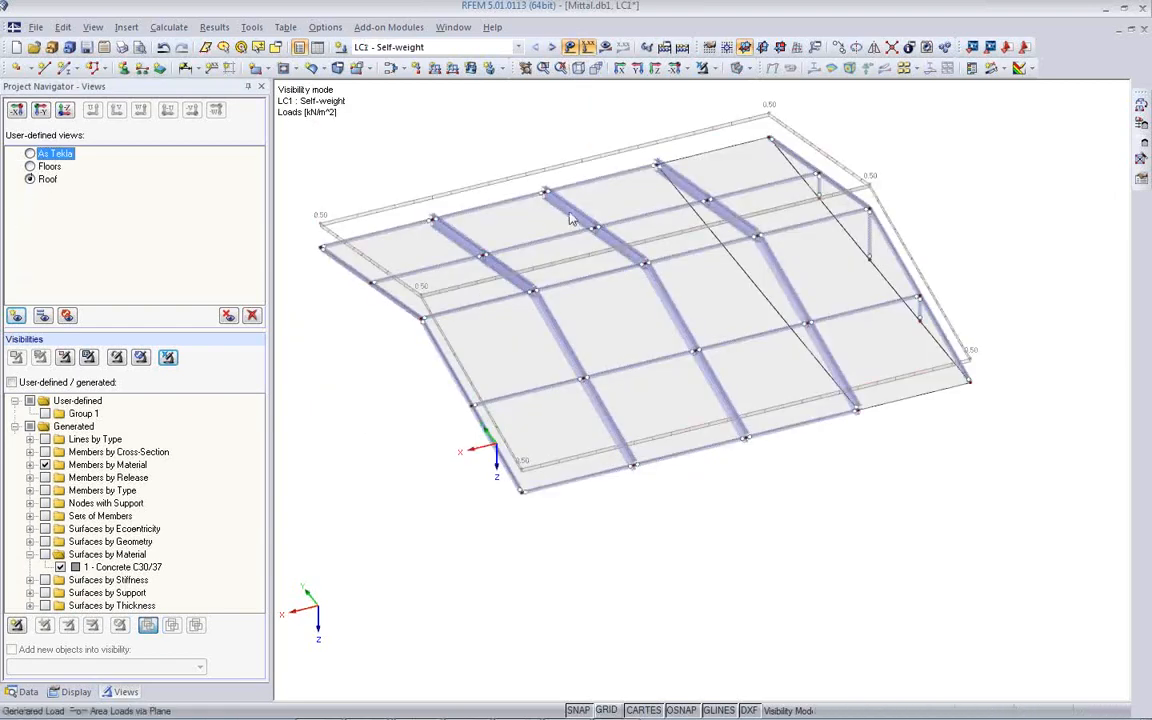
pyautogui.click(551, 47)
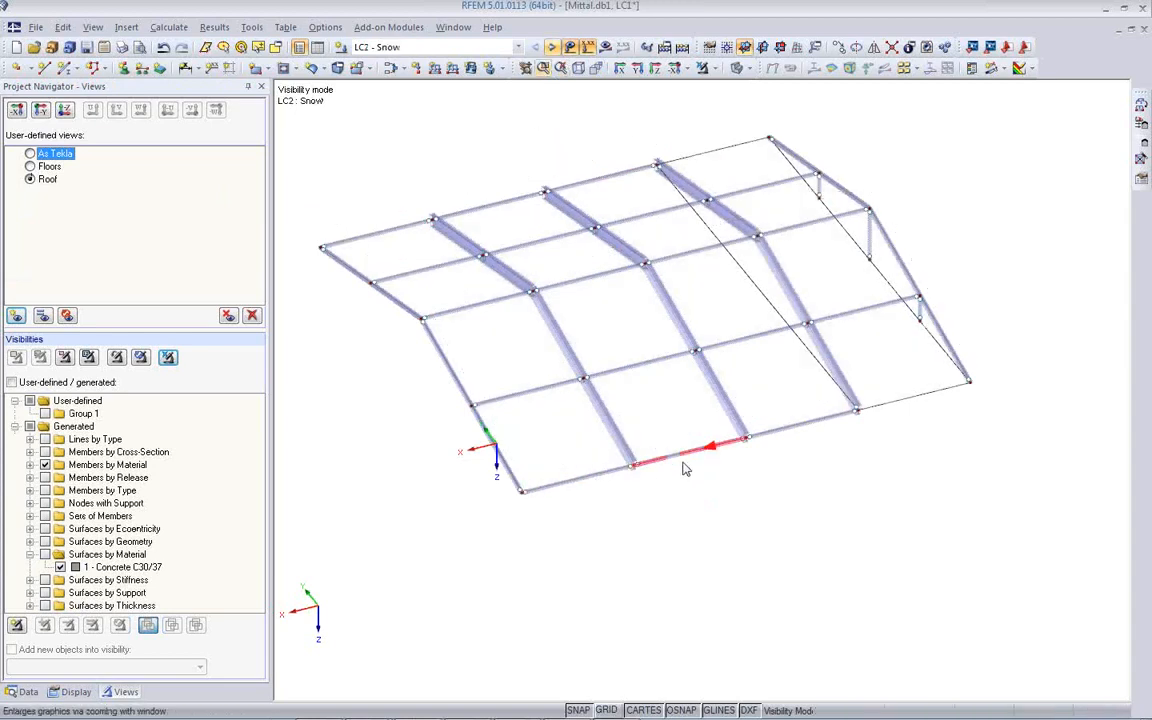
# Step: Start generating duopitch roof snow loads according to EN 1991-1-3 with the CEN annex and a 1.00 kN/m² ground snow load
pyautogui.click(1141, 145)
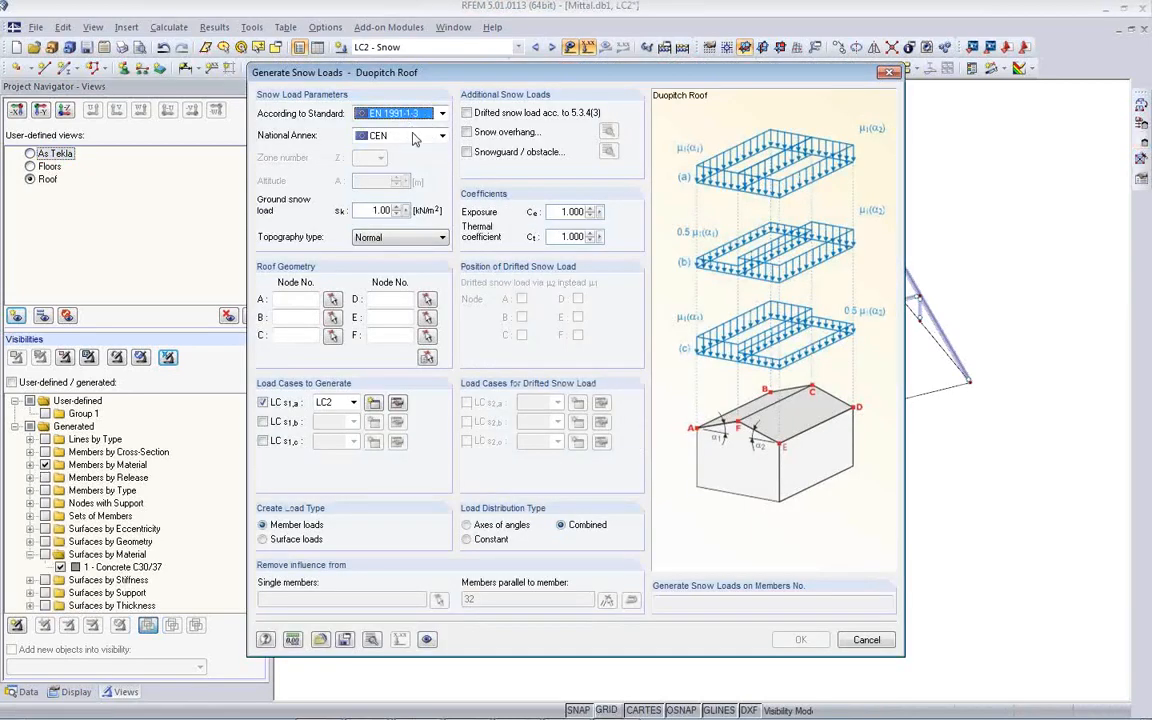
pyautogui.click(408, 117)
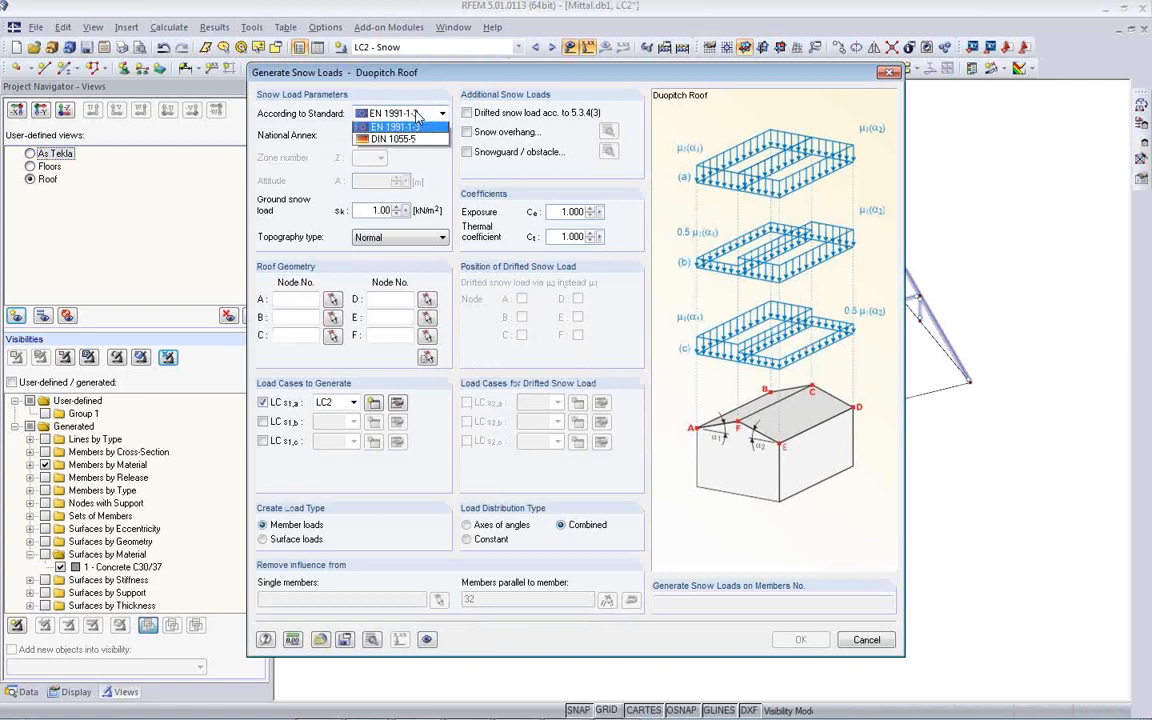
pyautogui.click(410, 128)
pyautogui.click(411, 137)
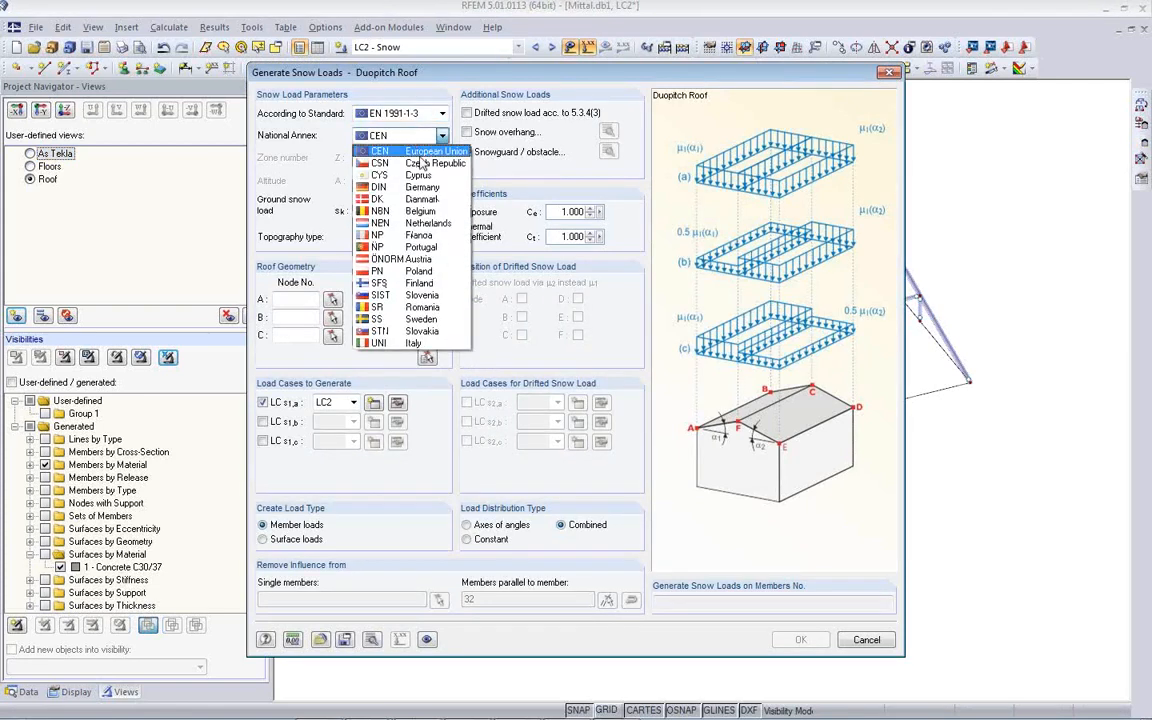
pyautogui.click(424, 152)
pyautogui.click(367, 211)
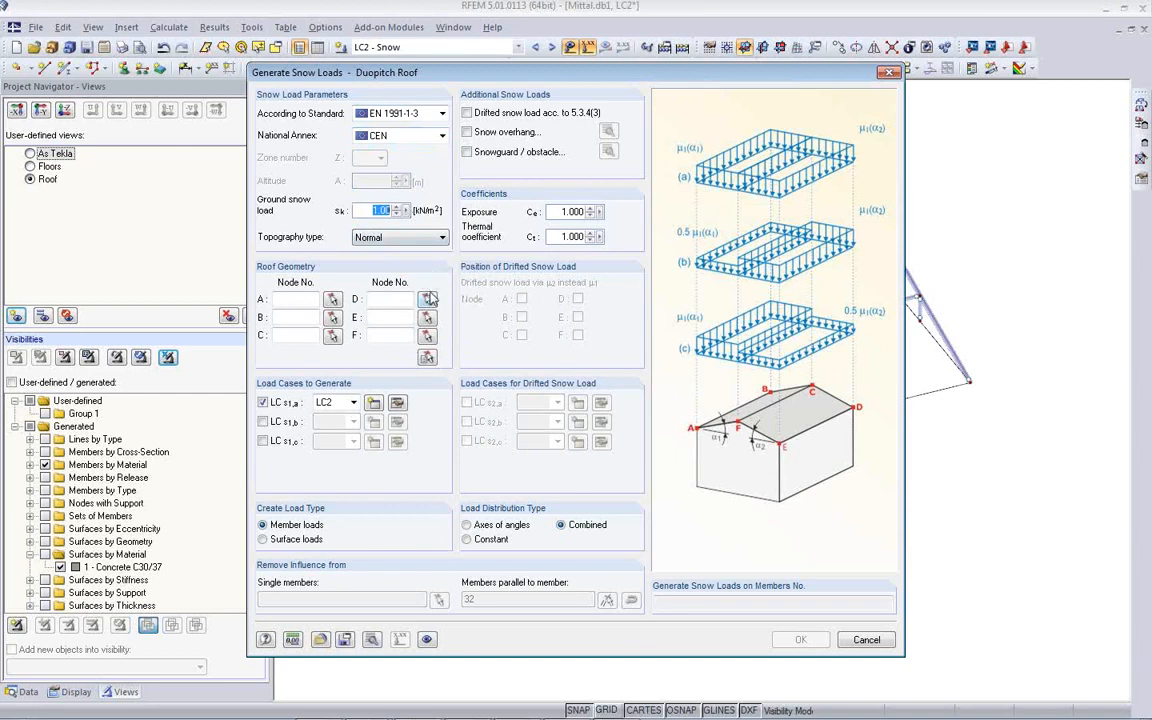
# Step: Define the roof geometry for the snow loads by picking the four eaves corners and two ridge end nodes
pyautogui.click(427, 357)
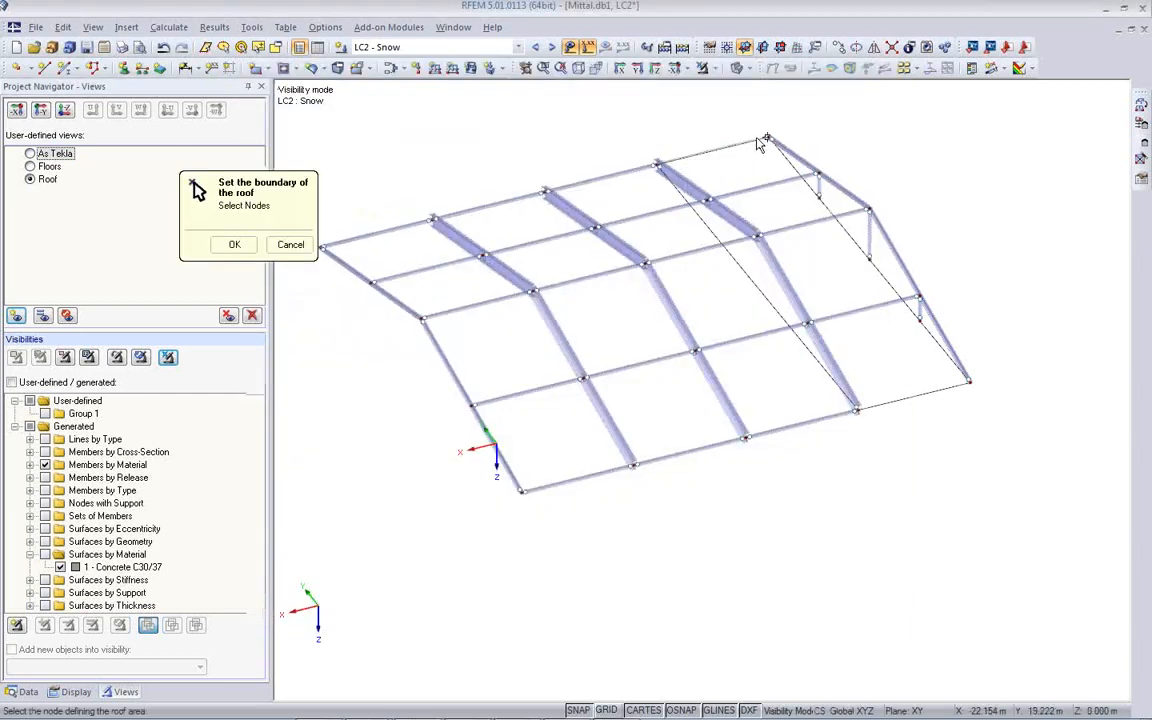
pyautogui.click(768, 138)
pyautogui.click(870, 208)
pyautogui.click(968, 381)
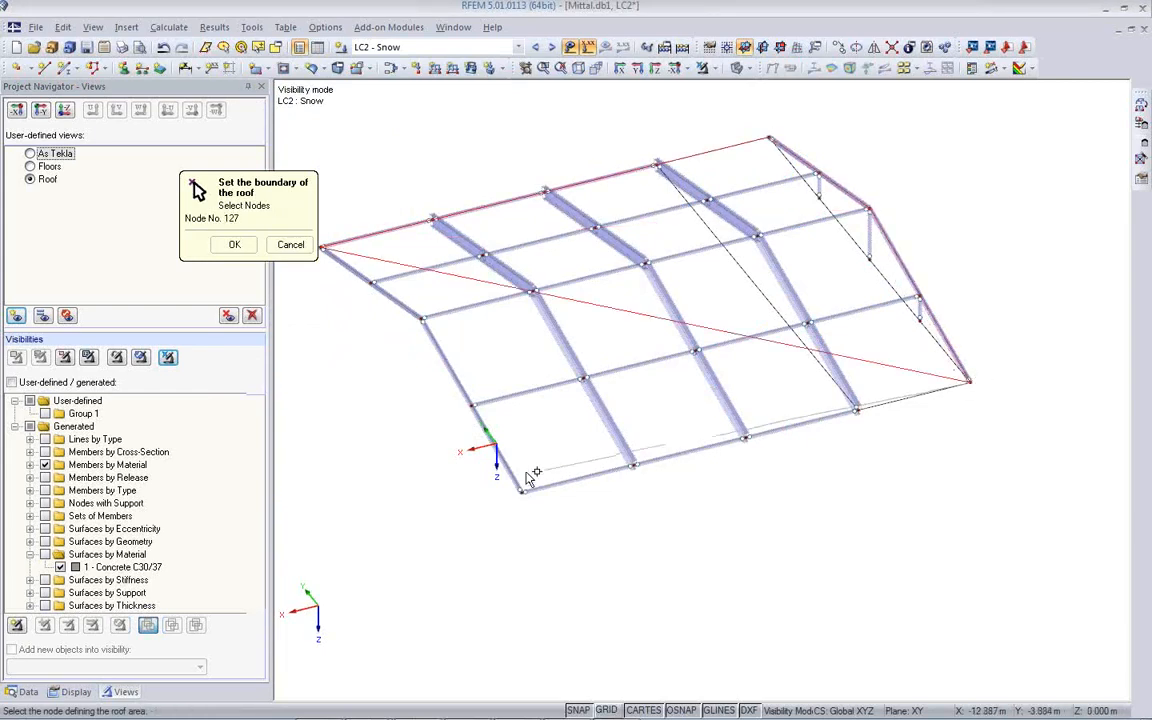
pyautogui.click(522, 491)
pyautogui.click(424, 320)
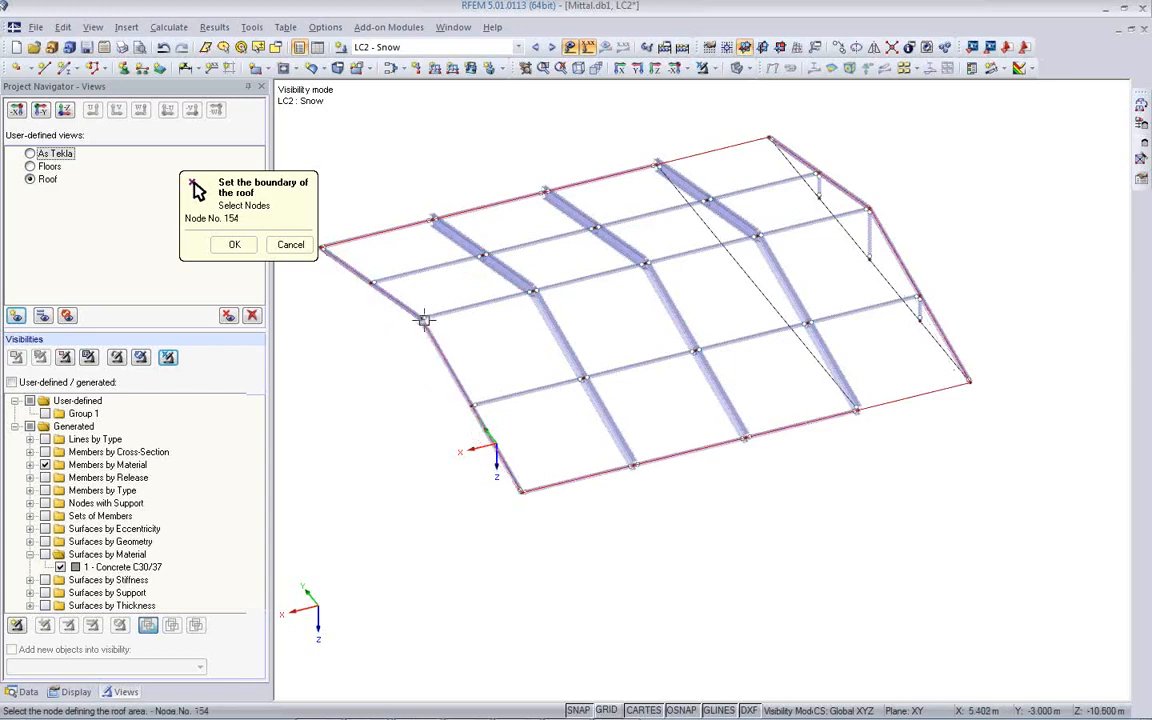
pyautogui.click(234, 244)
# Step: Assign the snow load to LC2, exclude all members parallel to member 177 and generate the roof loads
pyautogui.click(353, 402)
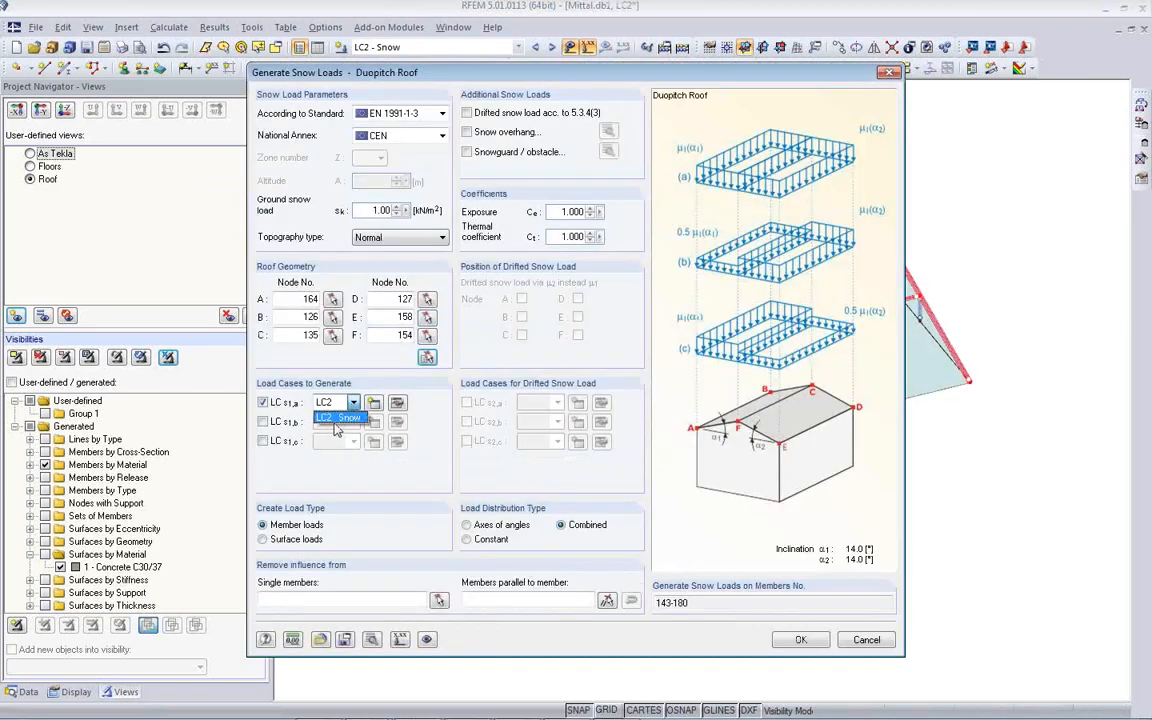
pyautogui.click(337, 419)
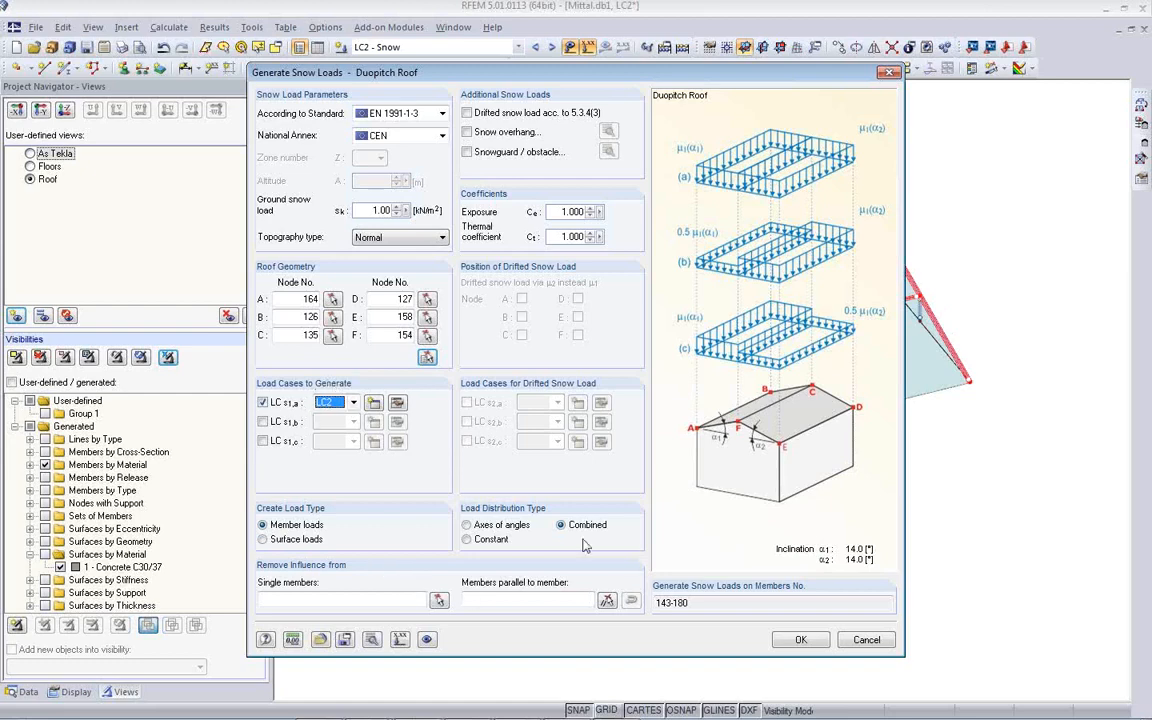
pyautogui.click(607, 600)
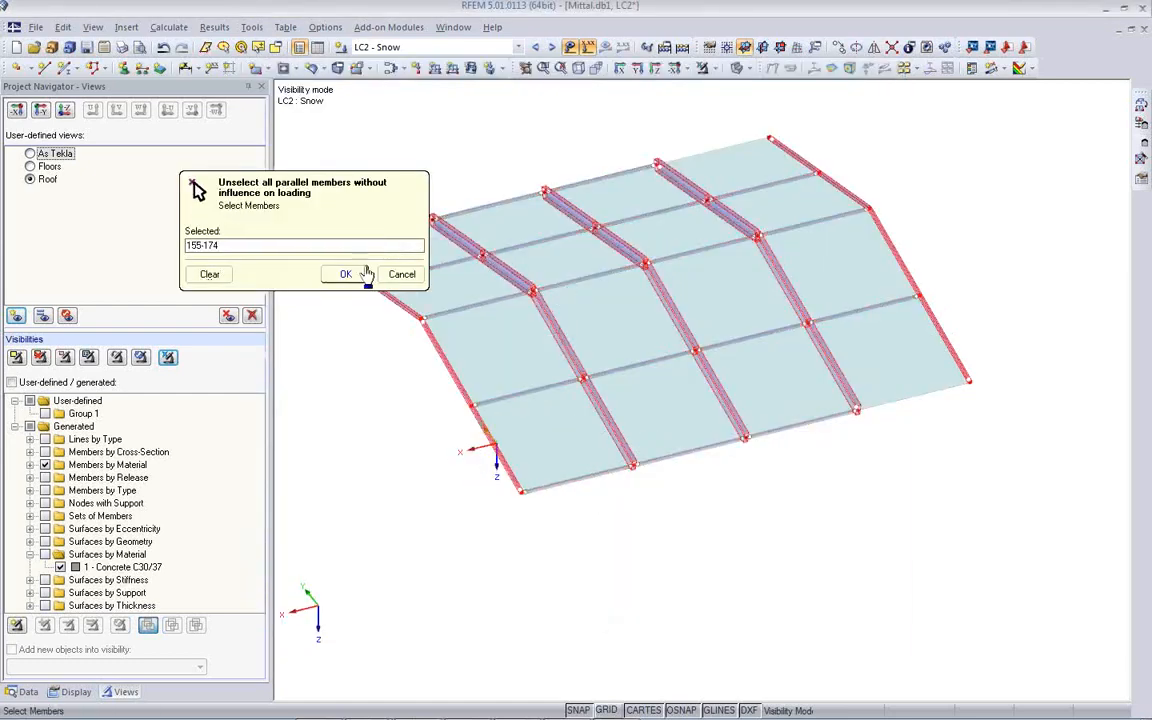
pyautogui.click(337, 273)
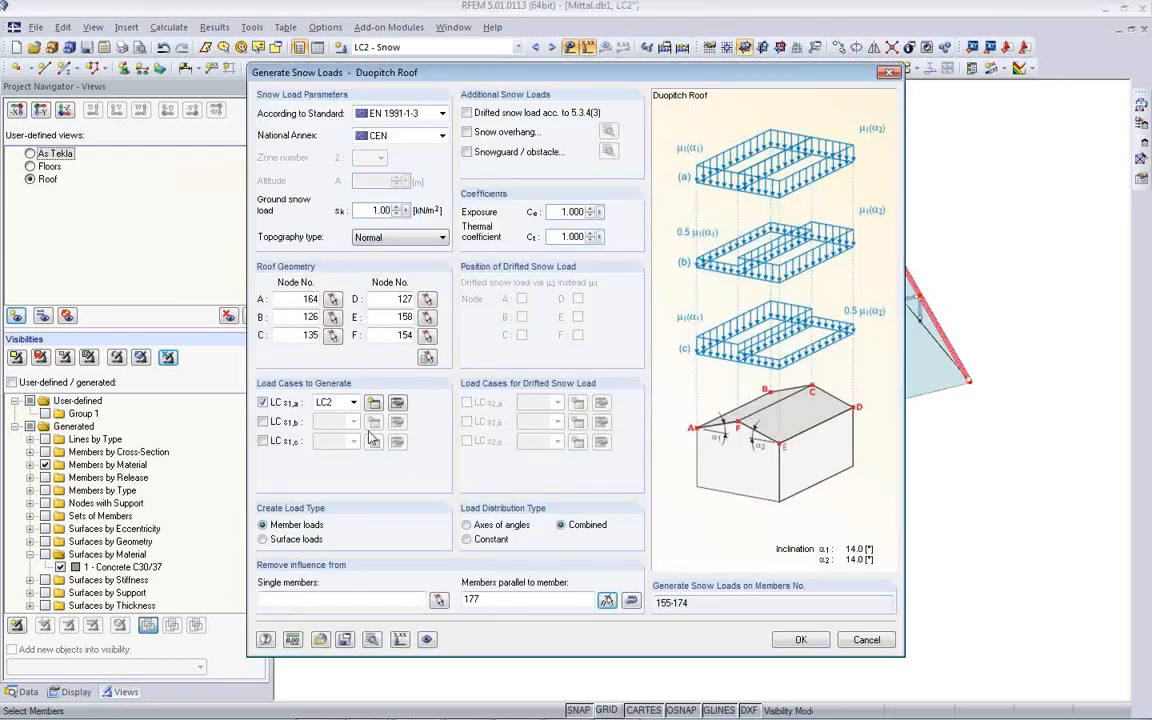
pyautogui.click(803, 641)
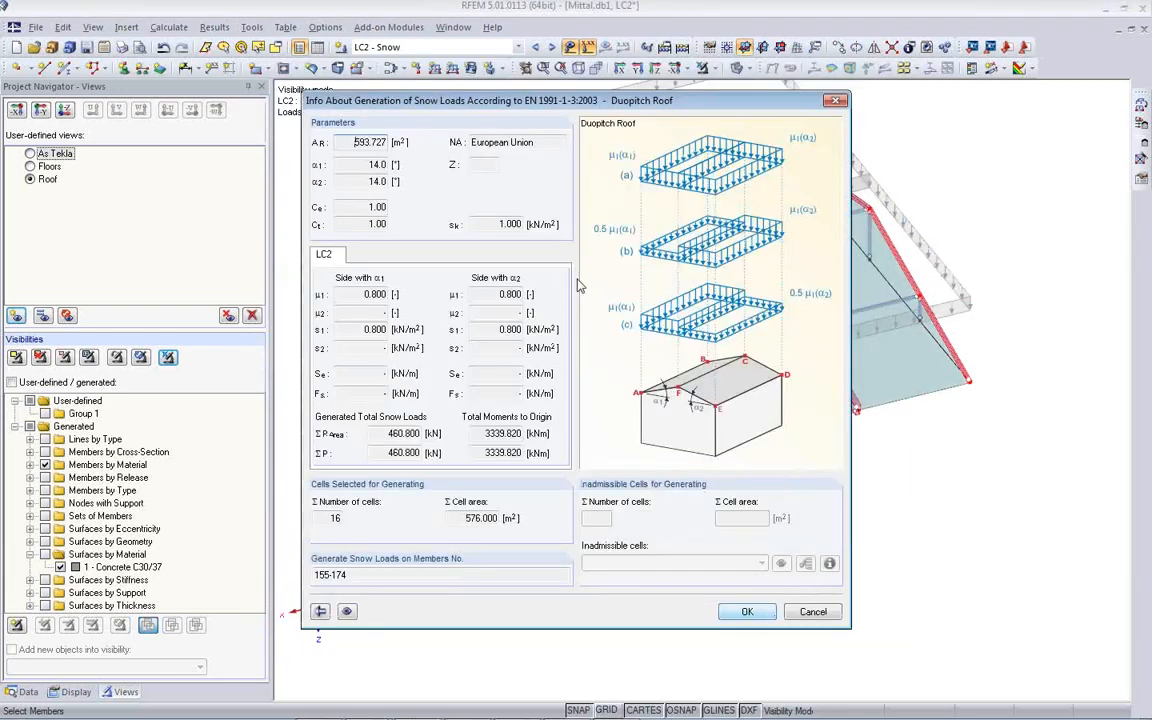
pyautogui.click(741, 612)
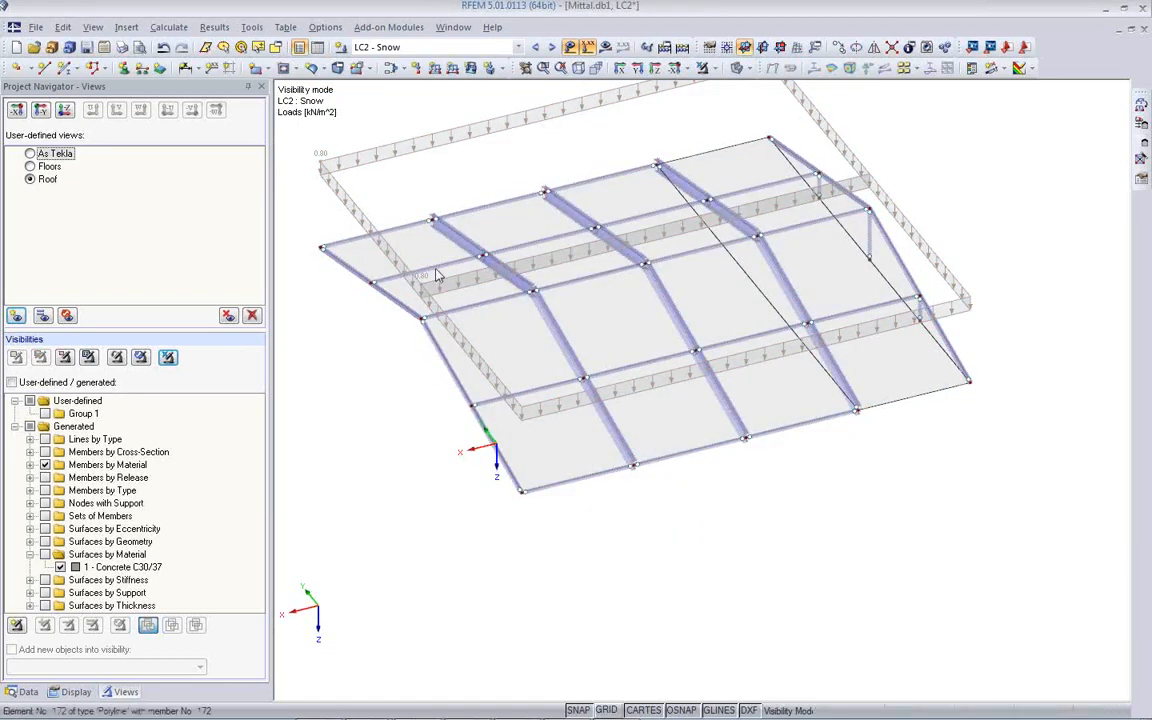
# Step: Display the full model in the As Tekla view with load case LC3 - Wind active
pyautogui.click(552, 48)
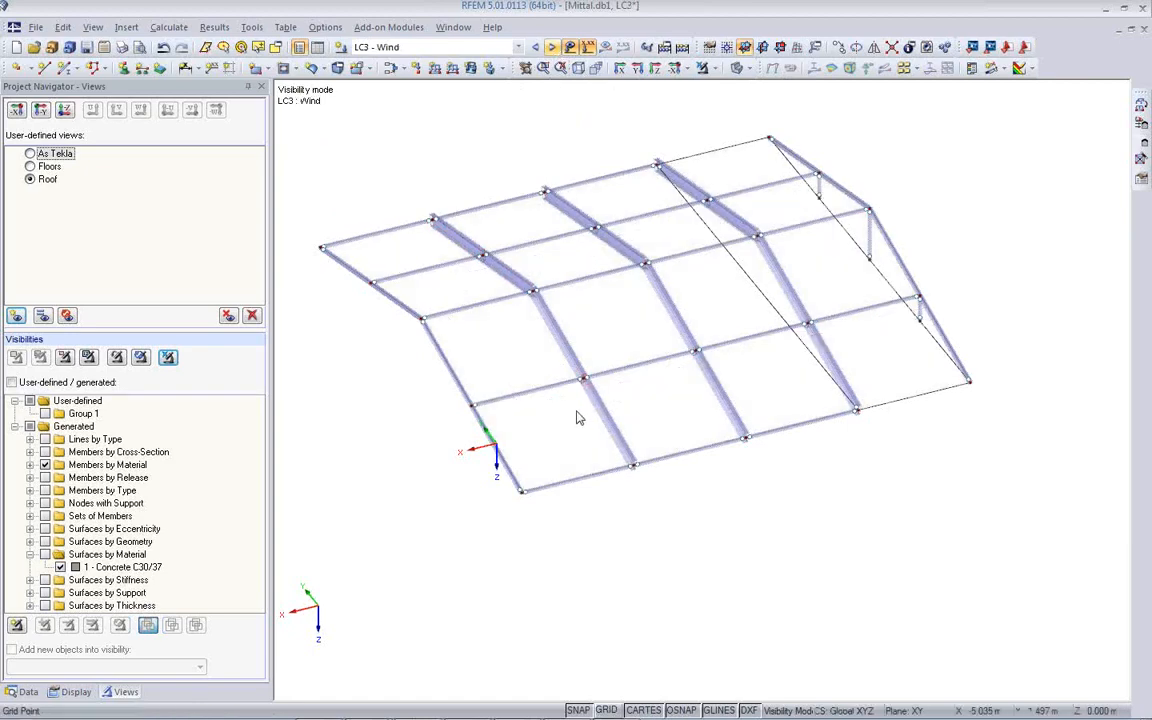
pyautogui.click(31, 154)
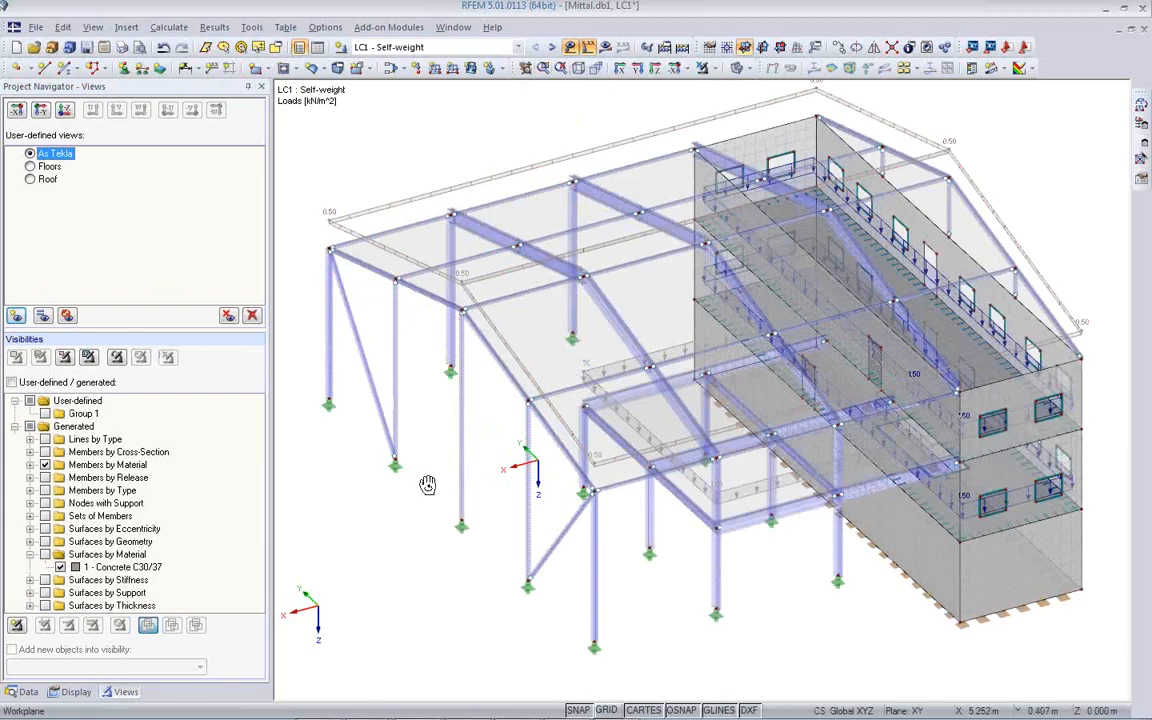
pyautogui.moveTo(427, 480); pyautogui.dragTo(457, 441, button='middle')
pyautogui.click(500, 47)
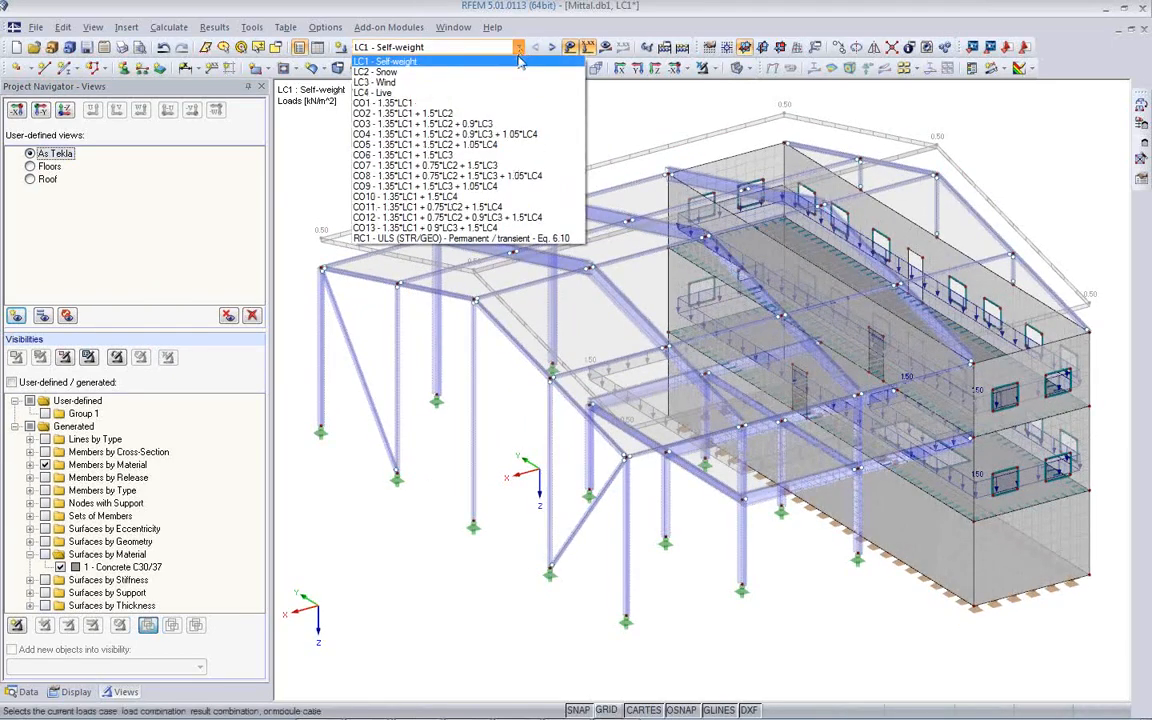
pyautogui.click(508, 91)
# Step: Apply a uniform -0.5 kN/m² surface load in global direction YL to the windward end walls of the two upper storeys
pyautogui.moveTo(442, 524); pyautogui.dragTo(1003, 504, button='middle')
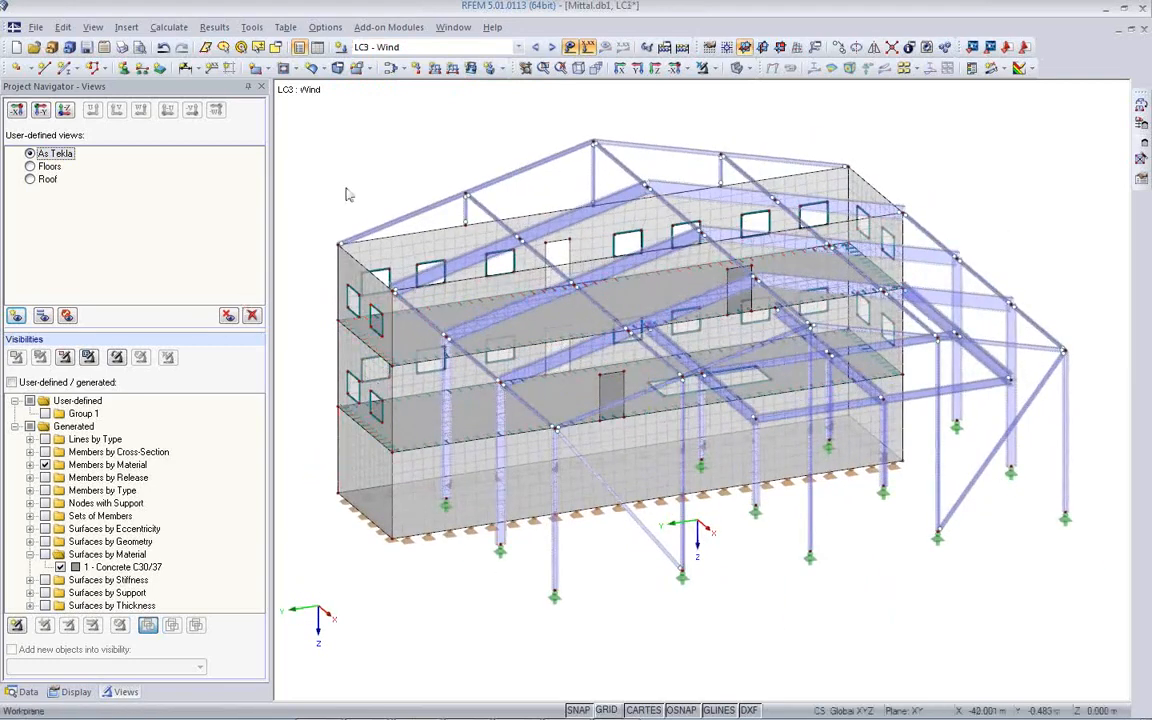
pyautogui.click(470, 67)
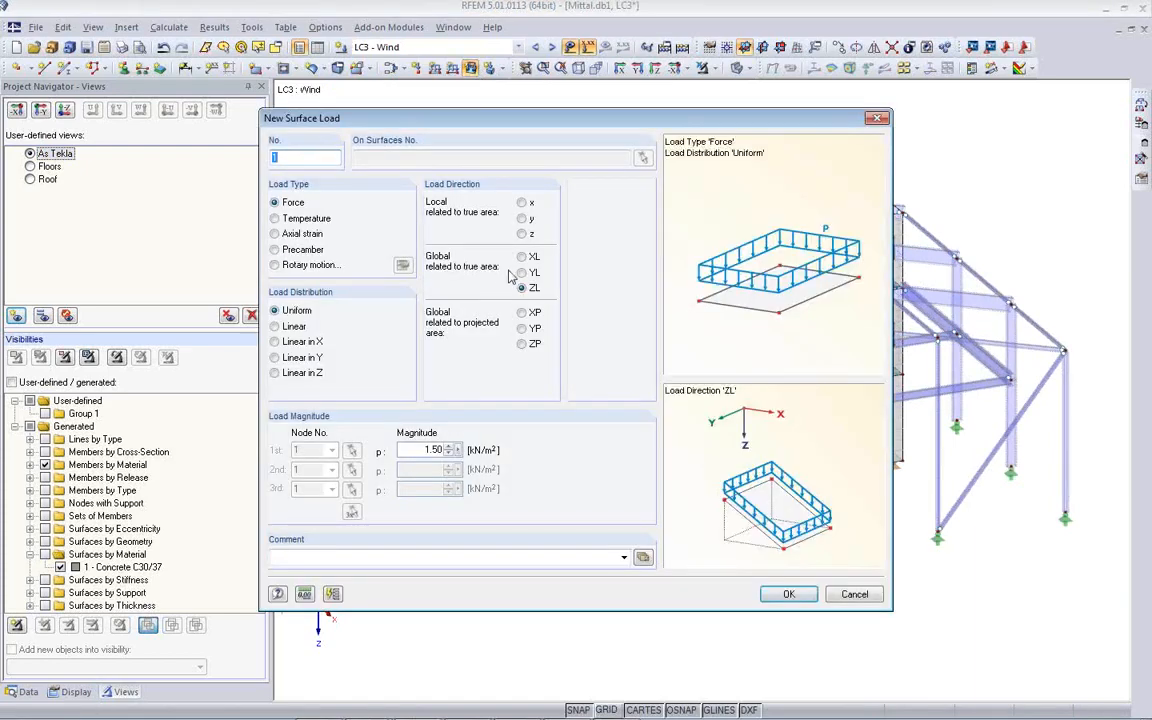
pyautogui.click(521, 273)
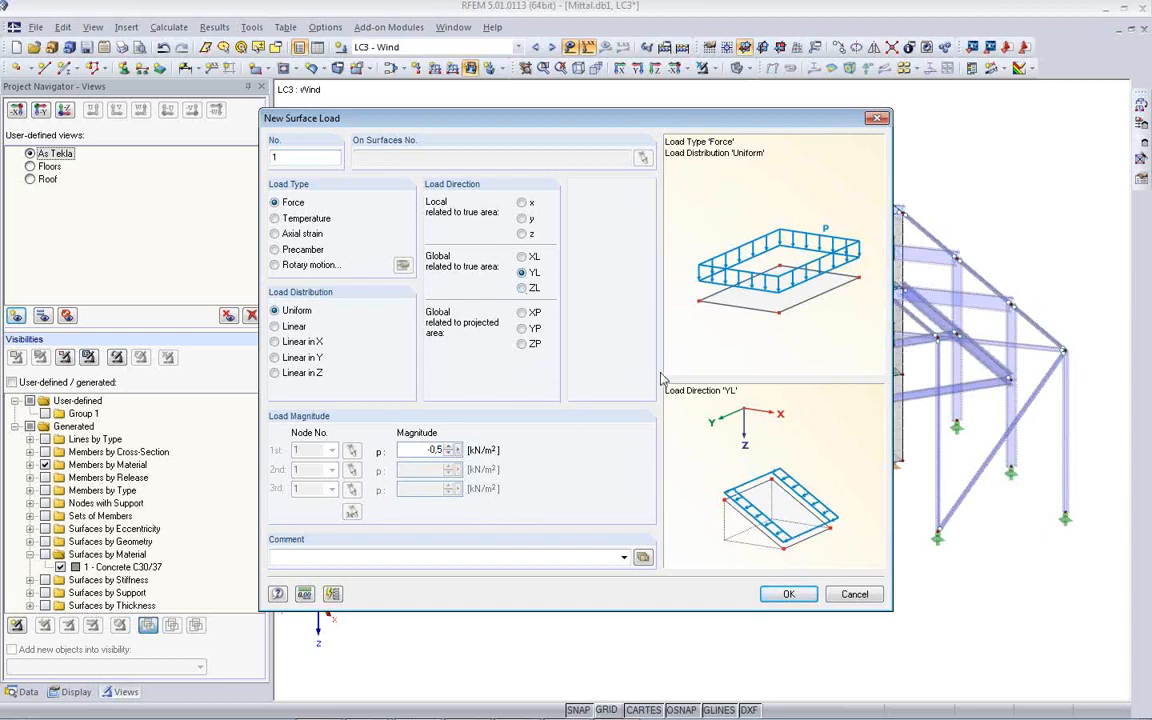
pyautogui.click(788, 594)
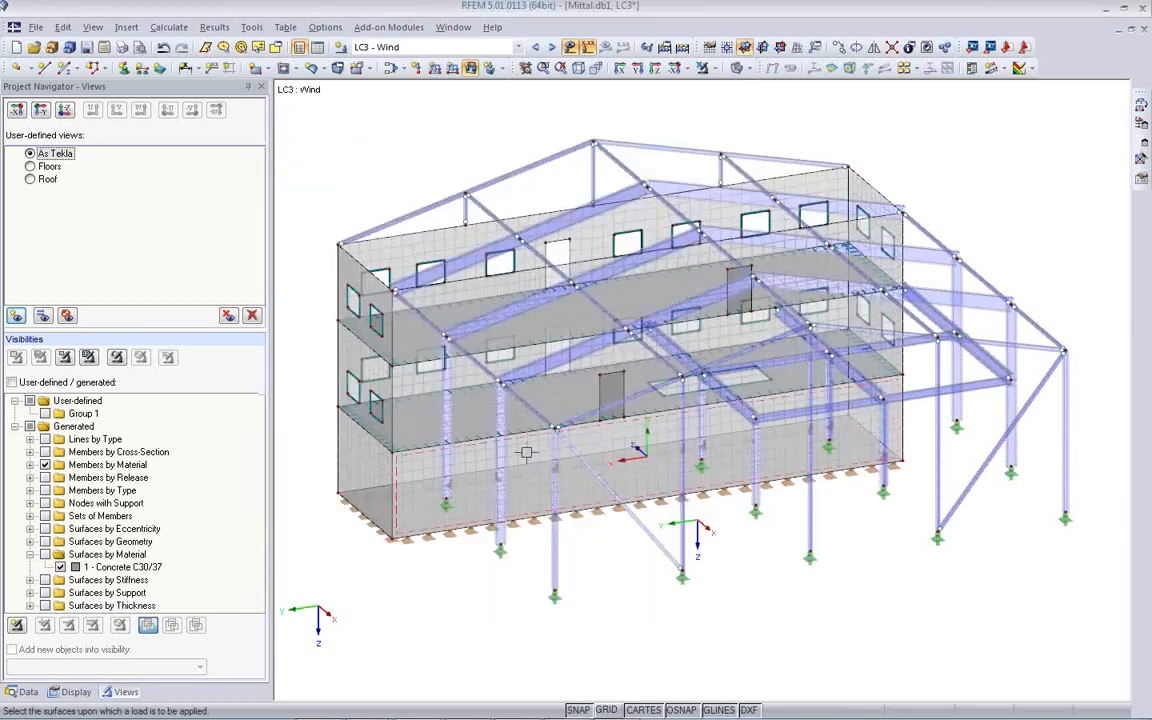
pyautogui.click(322, 335)
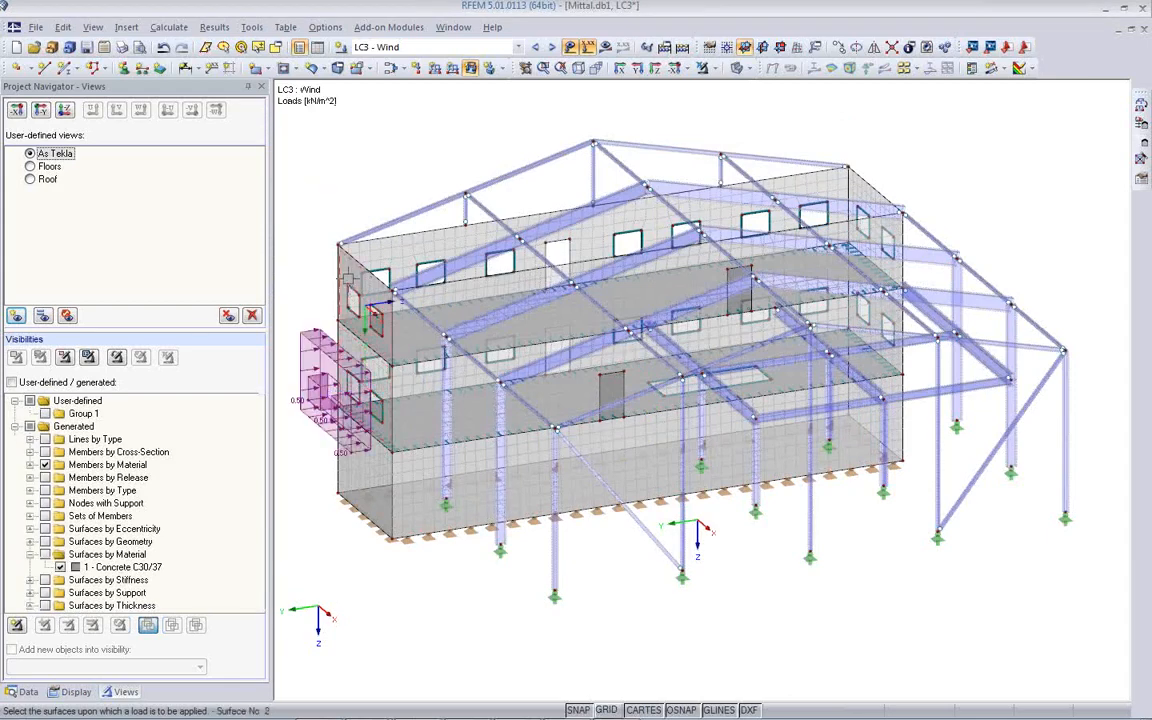
# Step: Apply a uniform -0.25 kN/m² surface load in global direction YL to the opposite end walls of the two upper storeys
pyautogui.keyDown('ctrl'); pyautogui.moveTo(805, 445); pyautogui.dragTo(543, 530, button='middle'); pyautogui.keyUp('ctrl')
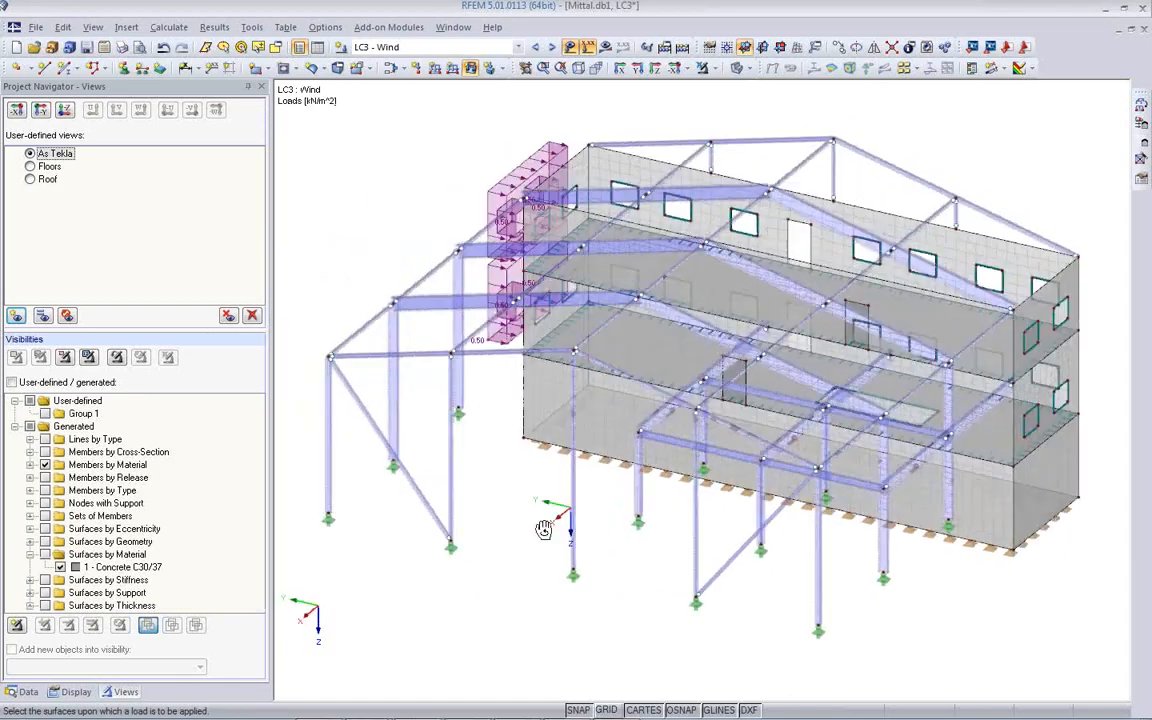
pyautogui.click(470, 68)
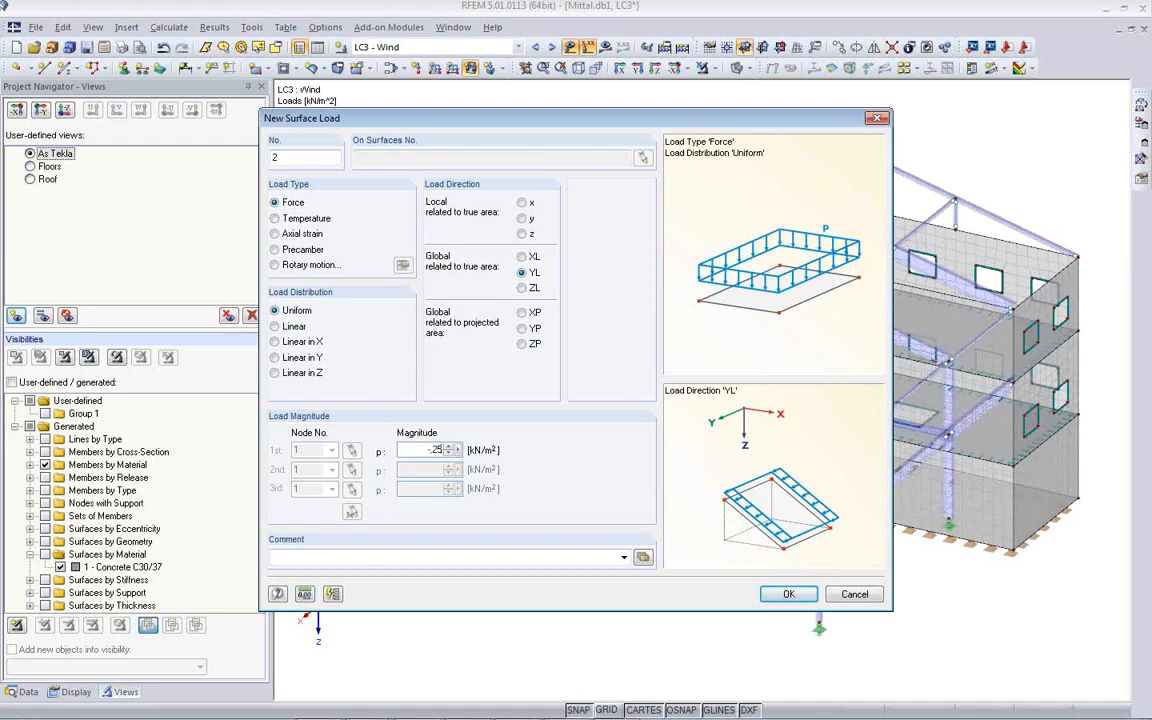
pyautogui.click(789, 596)
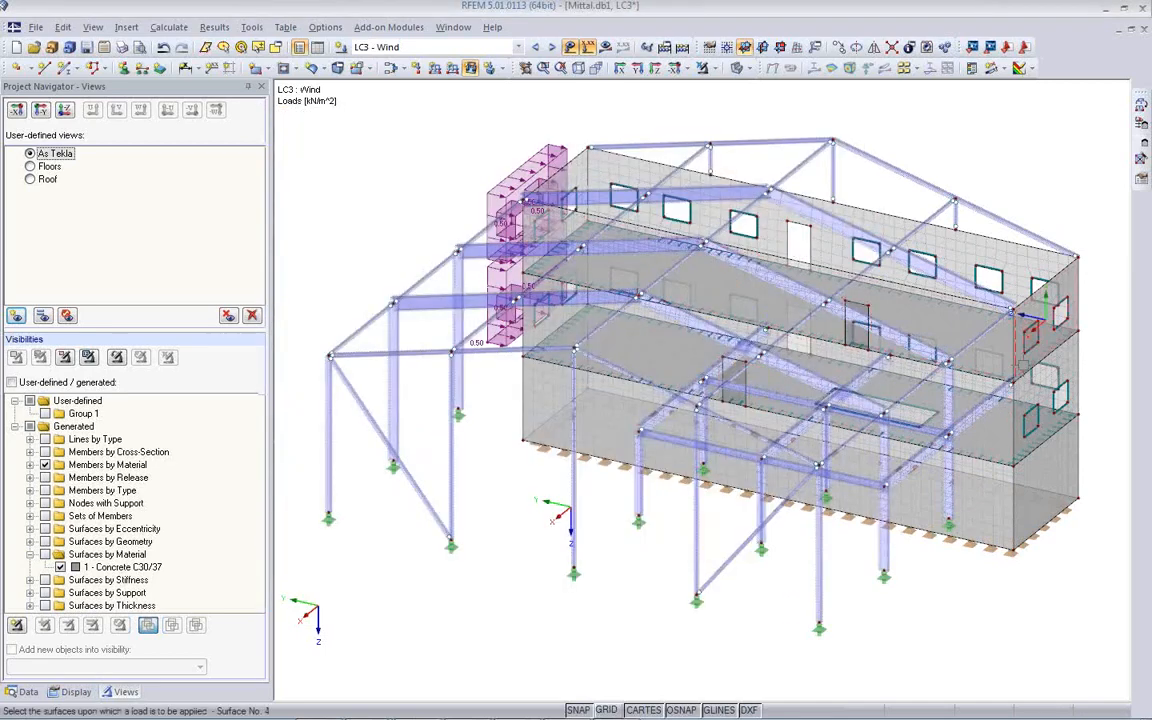
pyautogui.click(1018, 448)
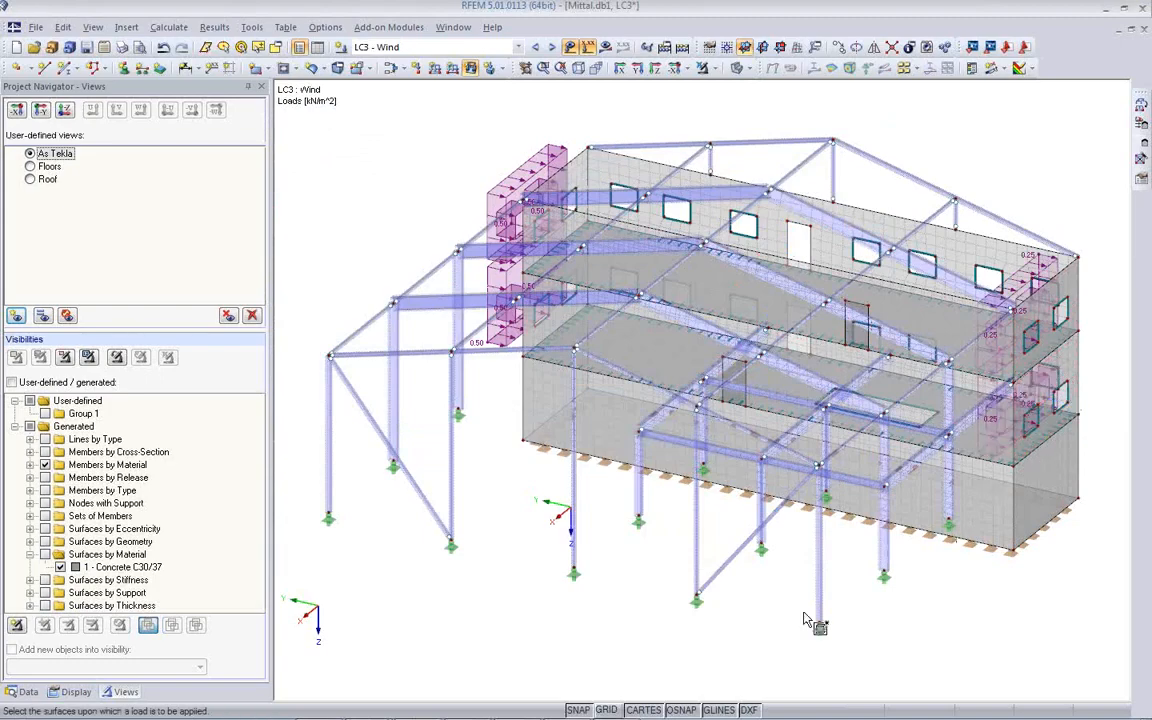
pyautogui.press('Escape')
# Step: Apply a uniform -2.4 kN/m member load in projected global direction YP to two windward columns of the steel frame
pyautogui.keyDown('ctrl'); pyautogui.moveTo(490, 627); pyautogui.dragTo(776, 560, button='middle'); pyautogui.keyUp('ctrl')
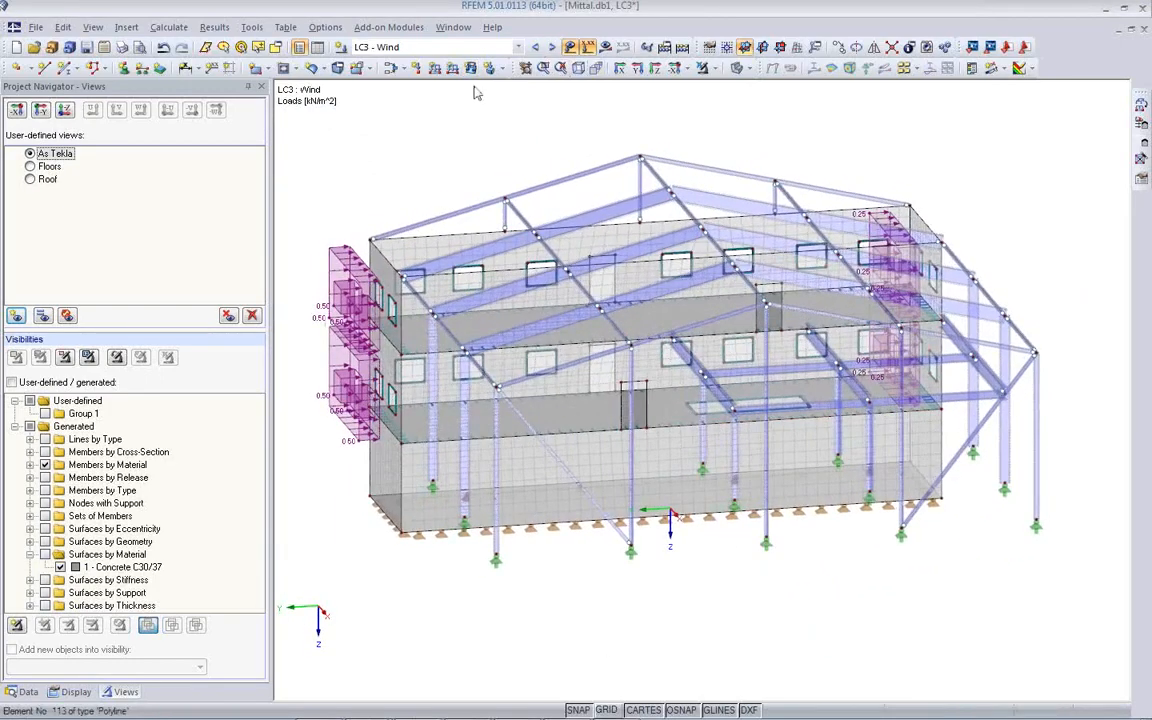
pyautogui.click(437, 70)
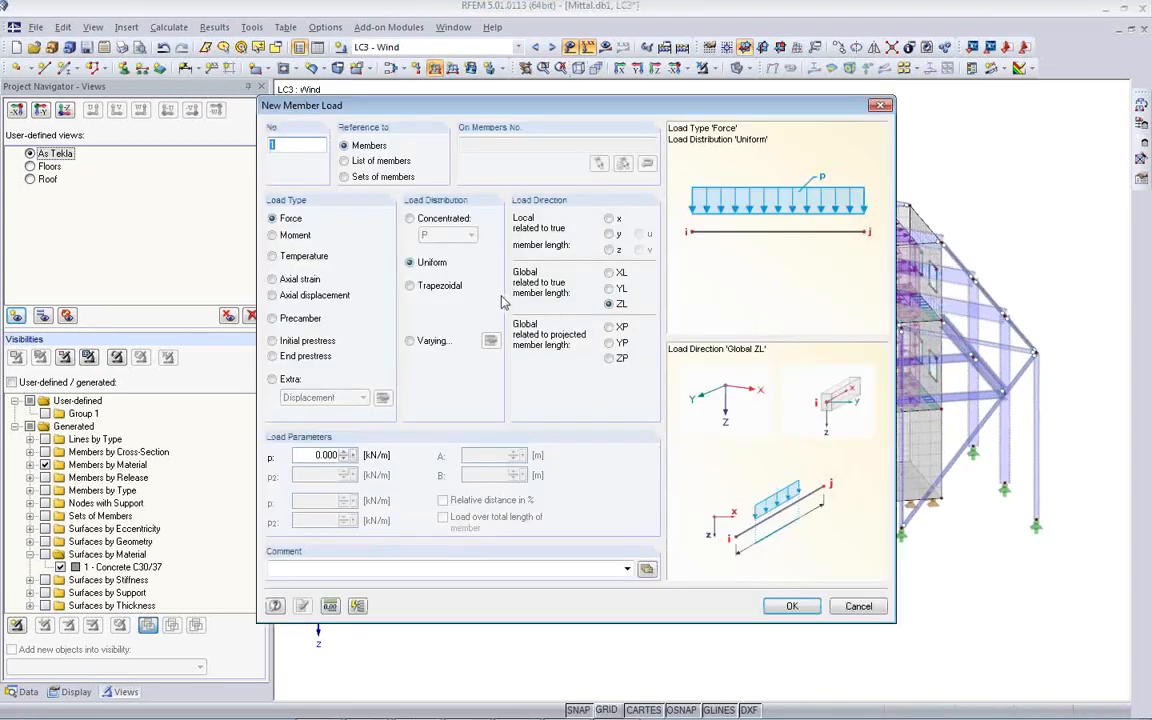
pyautogui.click(609, 289)
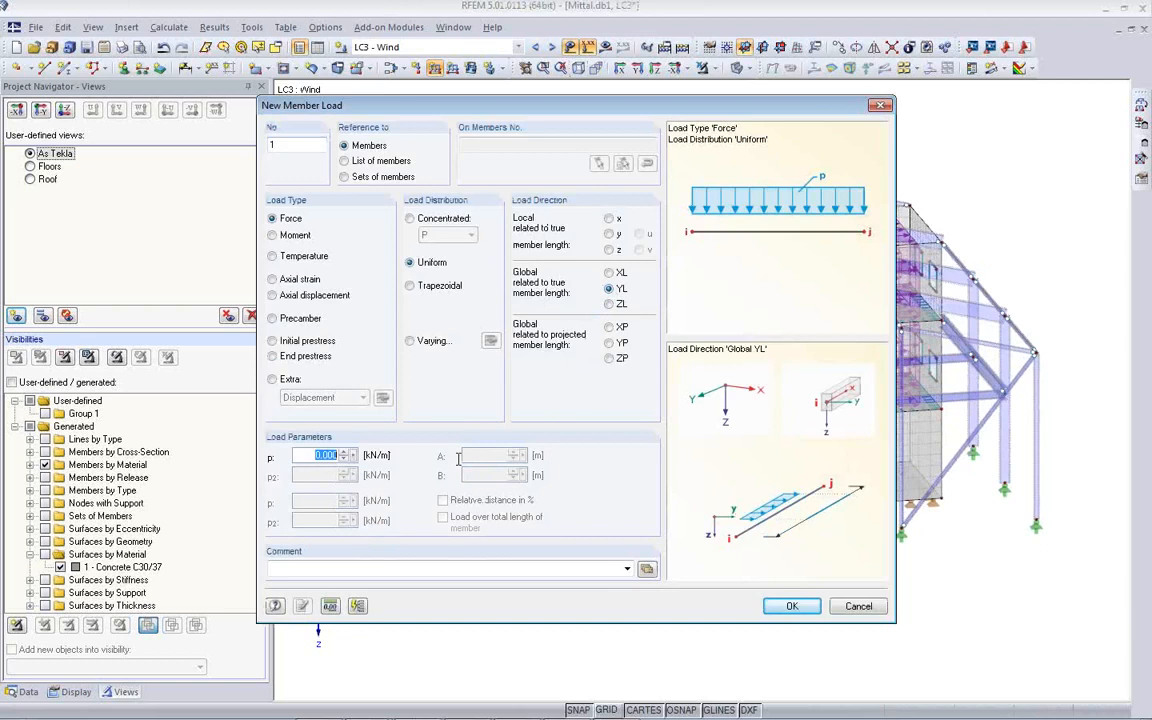
pyautogui.click(609, 343)
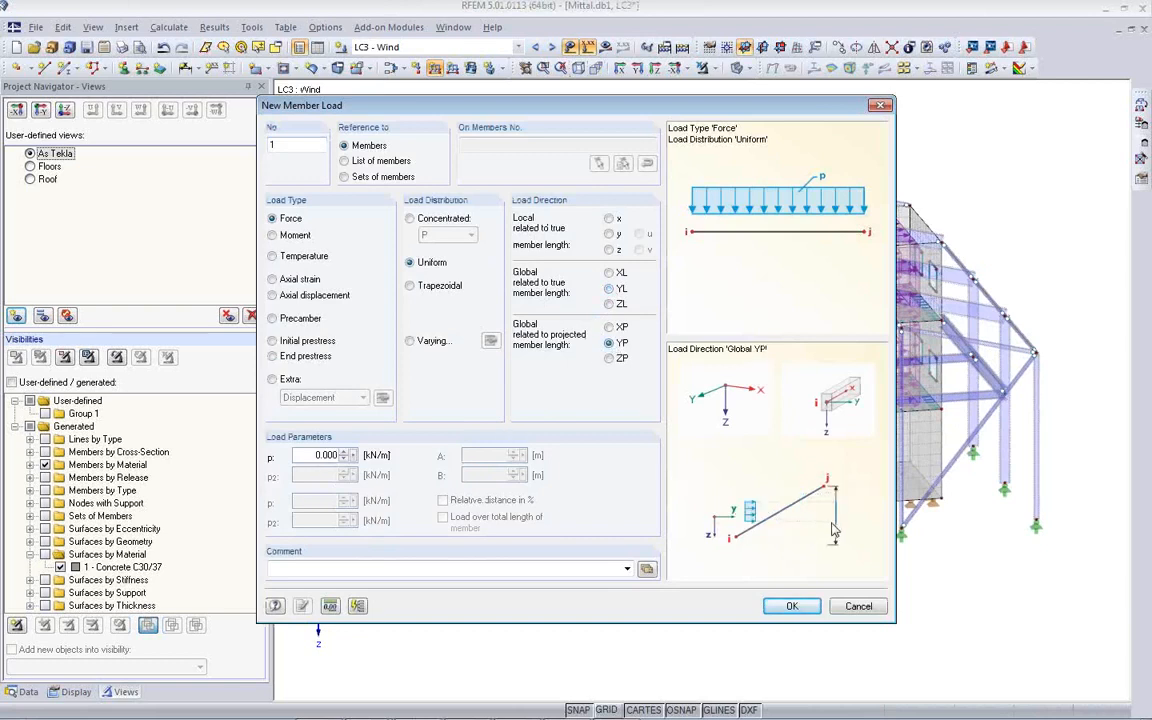
pyautogui.click(313, 456)
pyautogui.press('BackSpace')
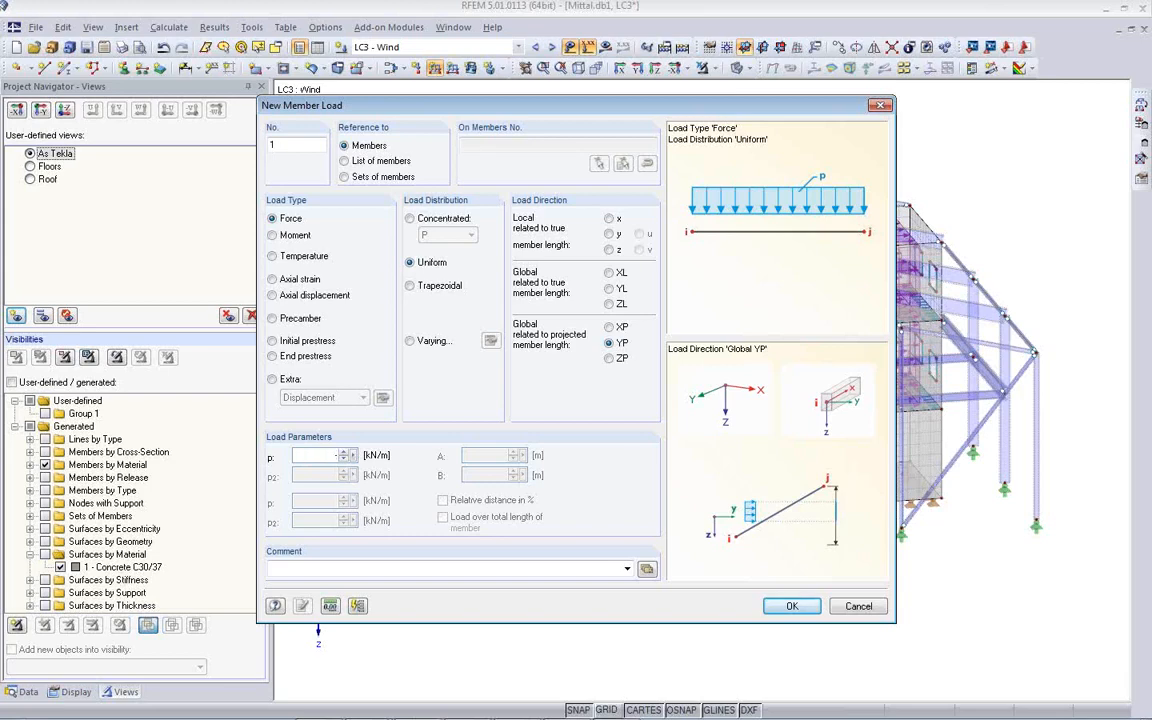
pyautogui.click(792, 606)
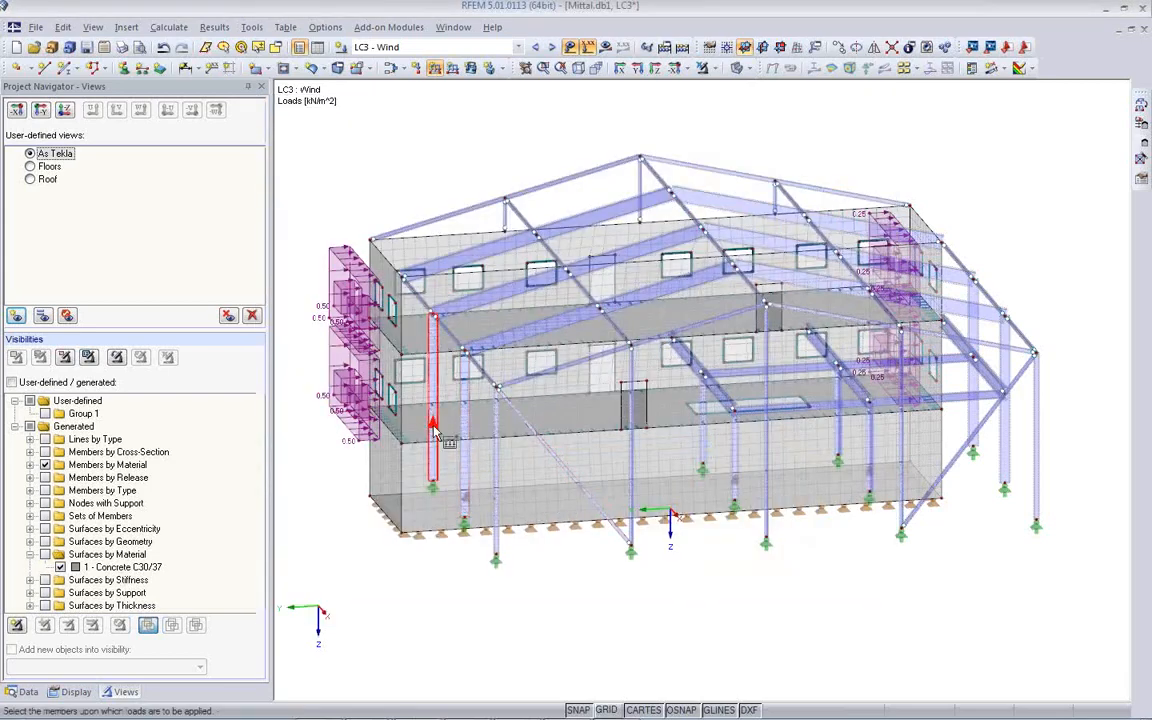
pyautogui.click(430, 412)
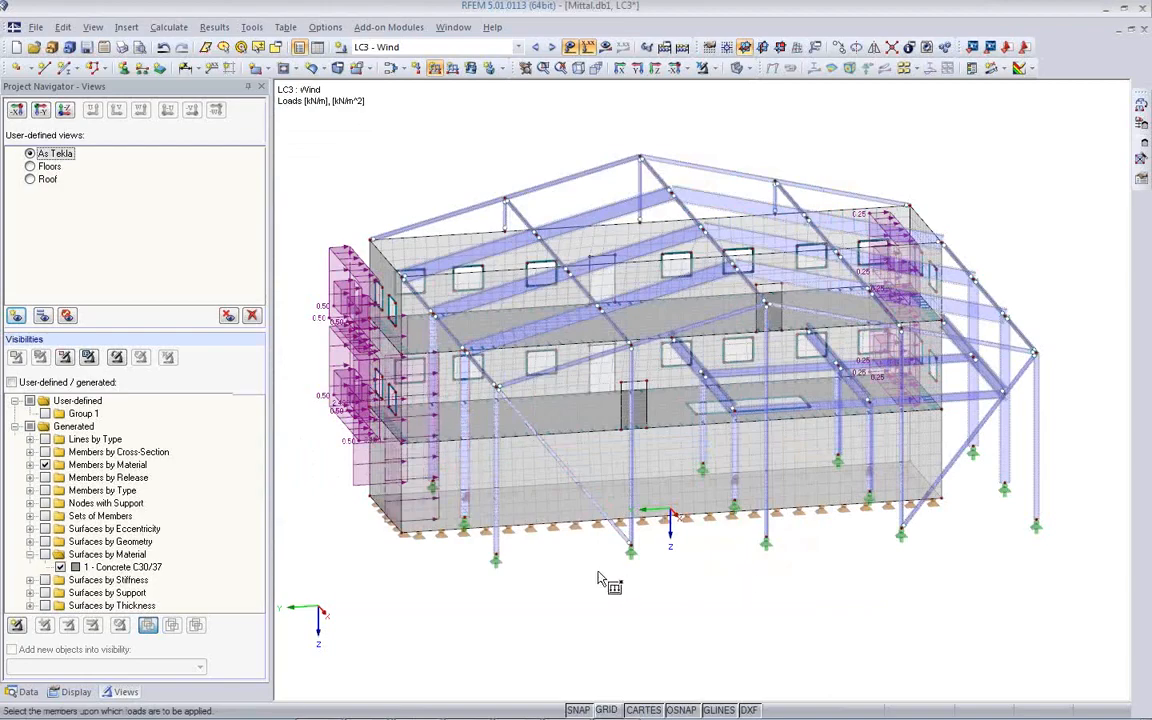
pyautogui.click(465, 480)
pyautogui.press('Escape')
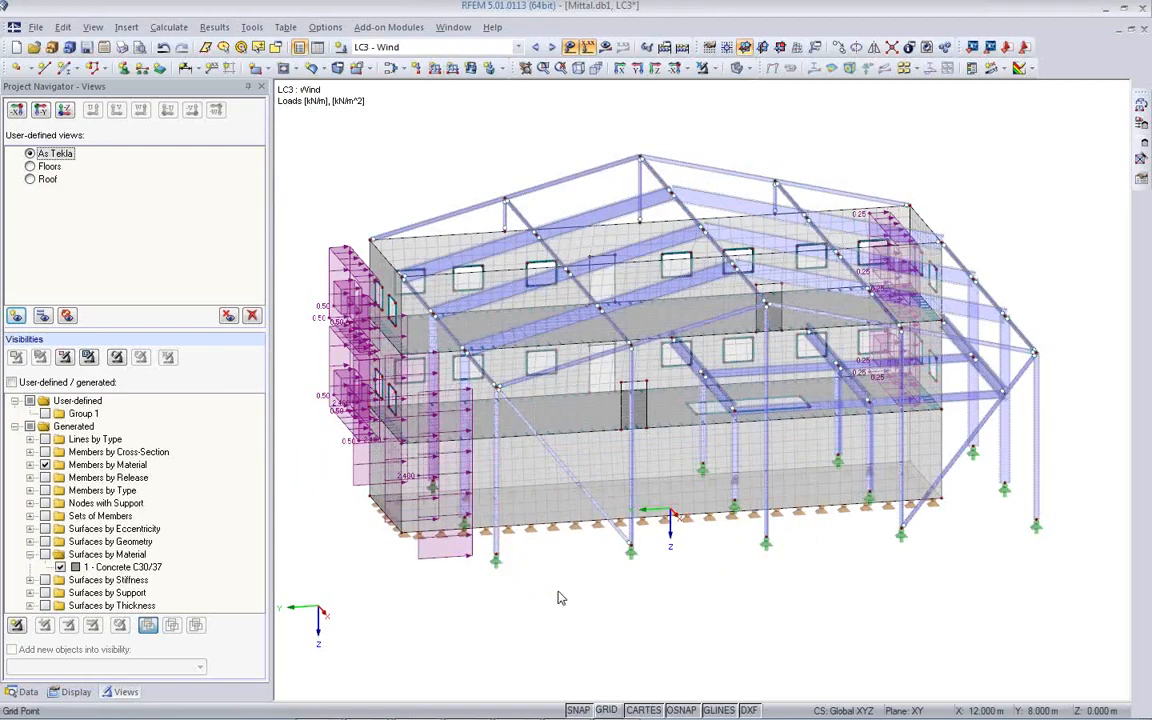
# Step: Change the uniform member load on the windward corner column of the steel frame to -1.2 kN/m
pyautogui.keyDown('ctrl'); pyautogui.moveTo(571, 575); pyautogui.dragTo(515, 650, button='middle'); pyautogui.keyUp('ctrl')
pyautogui.doubleClick(398, 585)
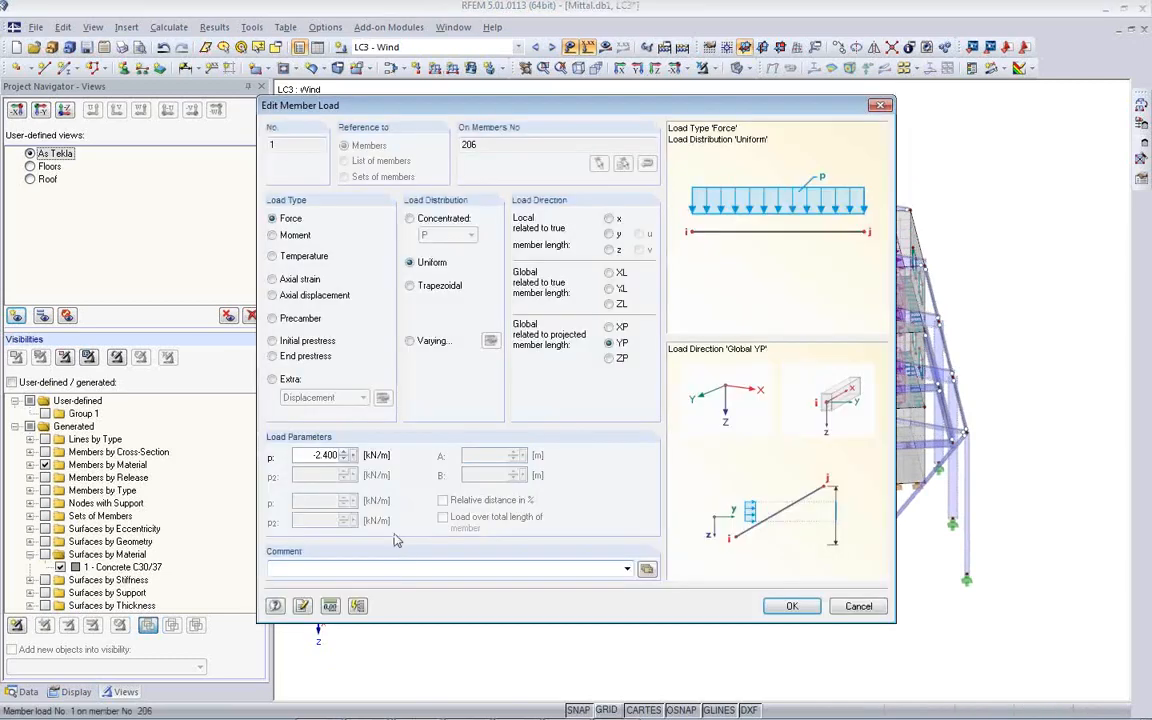
pyautogui.press('BackSpace')
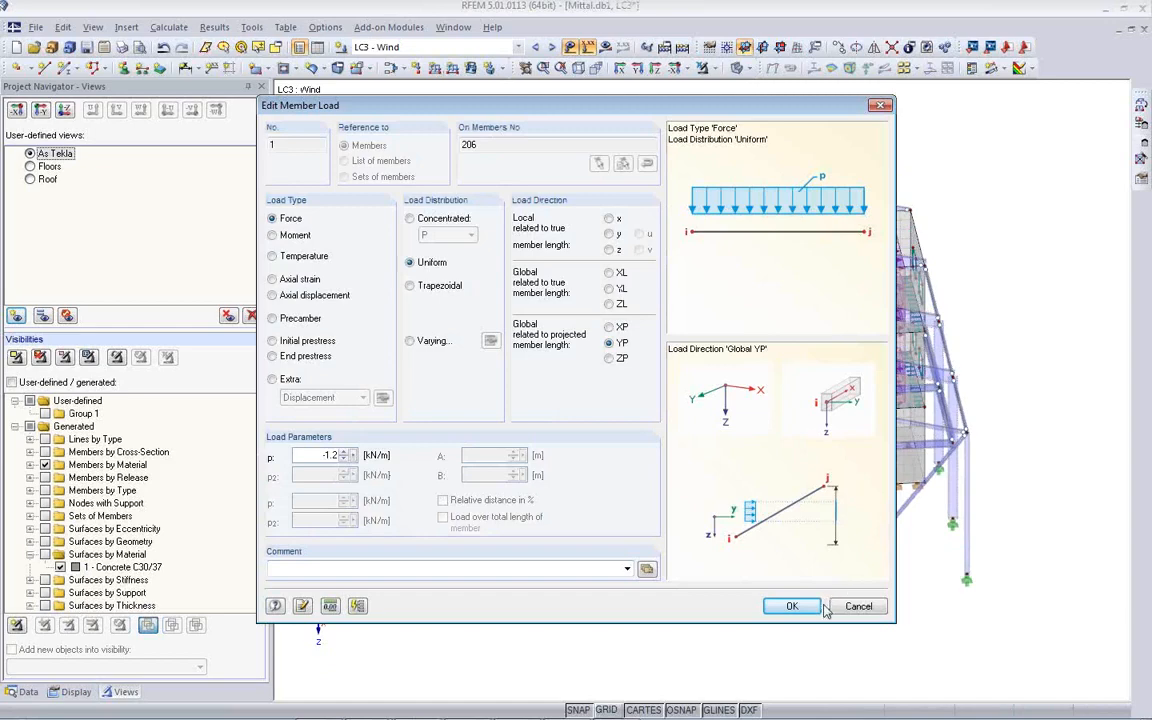
pyautogui.click(791, 606)
# Step: Apply a uniform -1.5 kN/m member load in projected global direction YP to the upper and lower segments of two leeward frame columns
pyautogui.keyDown('ctrl'); pyautogui.moveTo(882, 607); pyautogui.dragTo(650, 565, button='middle'); pyautogui.keyUp('ctrl')
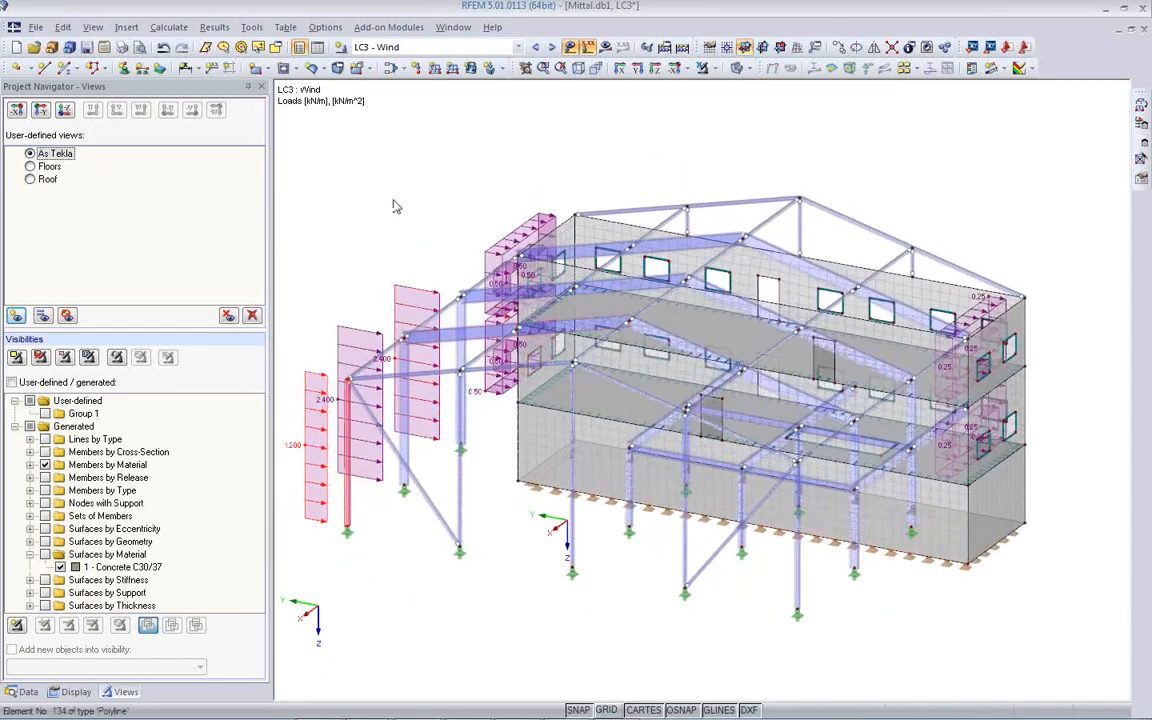
pyautogui.click(434, 67)
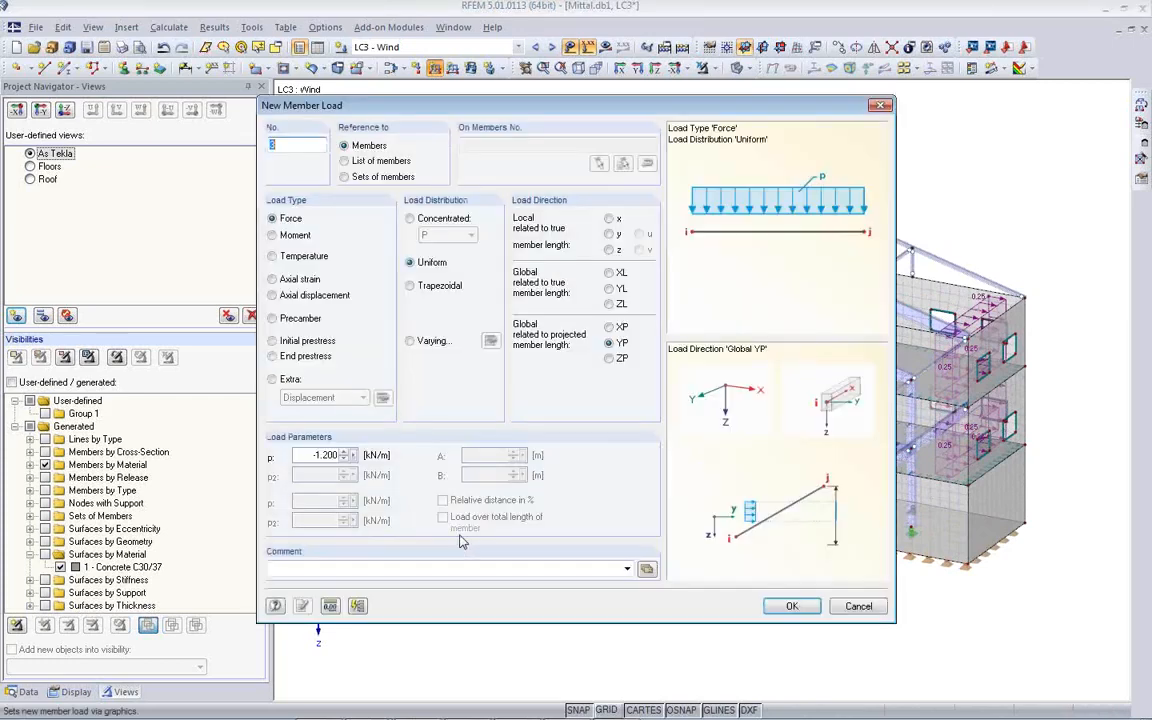
pyautogui.moveTo(313, 457); pyautogui.dragTo(519, 478)
pyautogui.write('-')
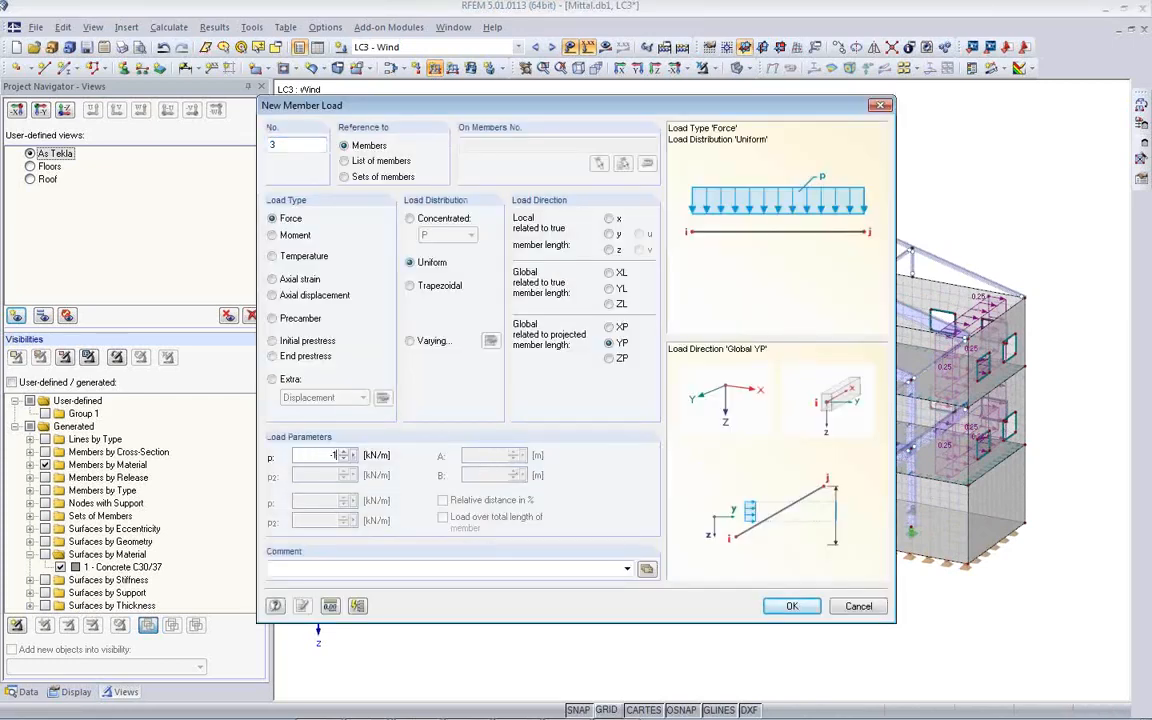
pyautogui.write('1.5')
pyautogui.click(788, 605)
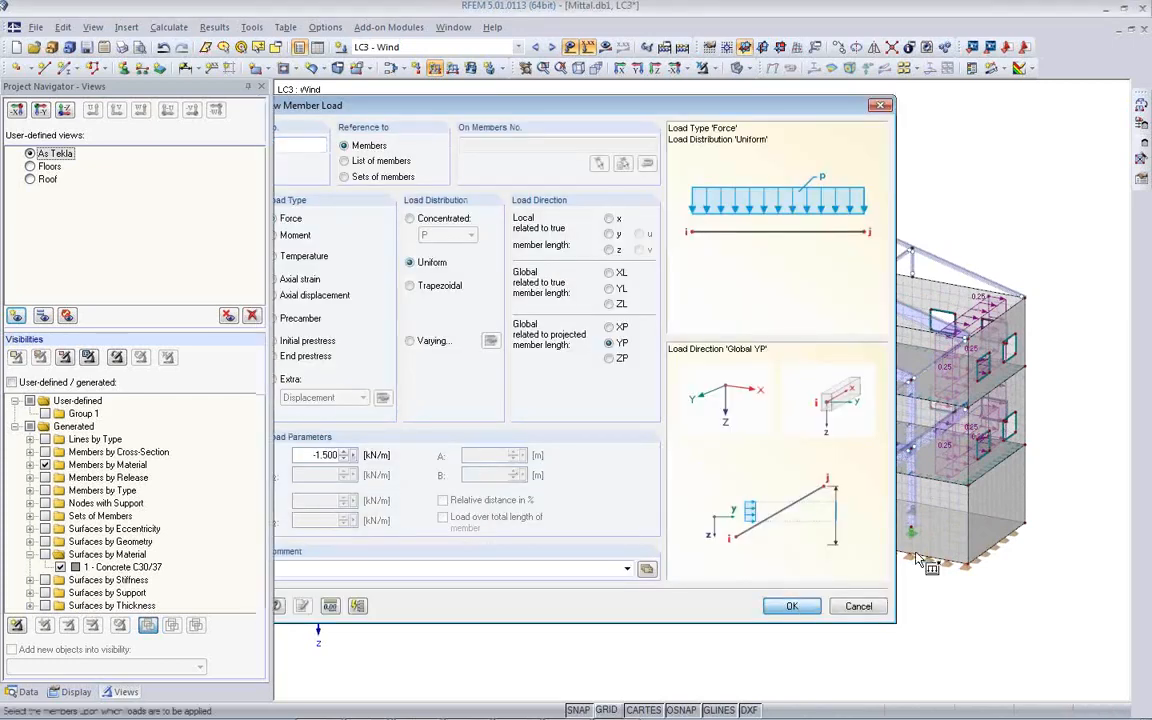
pyautogui.click(915, 478)
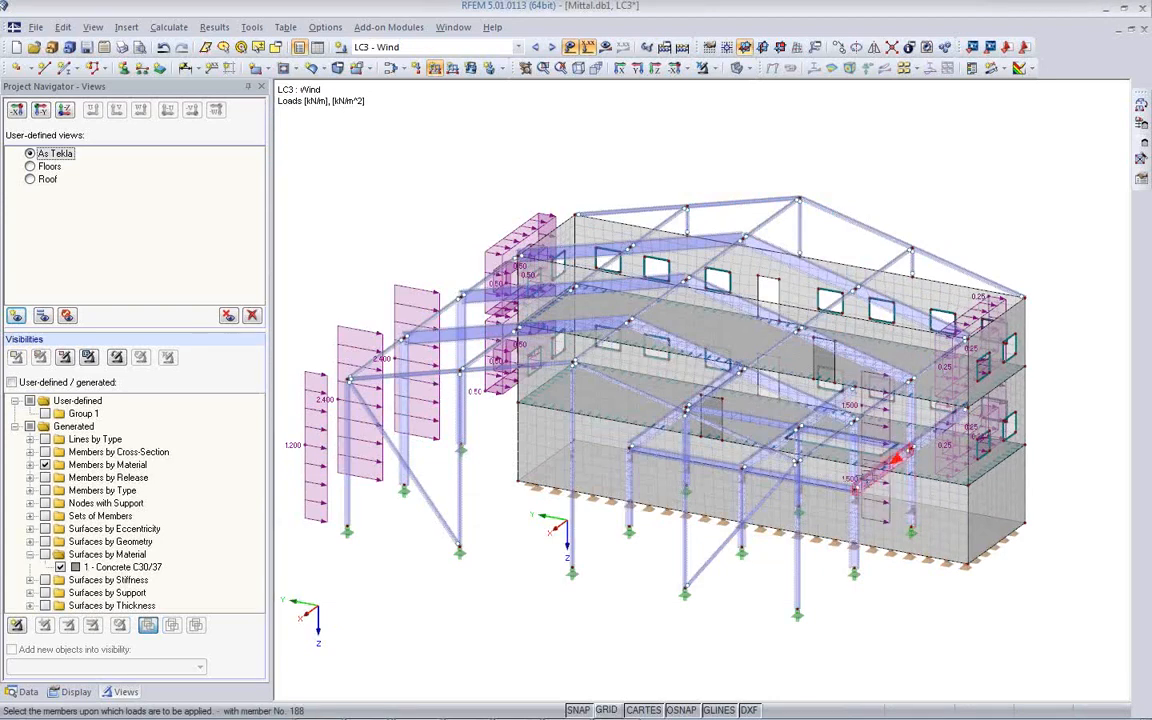
pyautogui.click(854, 465)
pyautogui.click(853, 515)
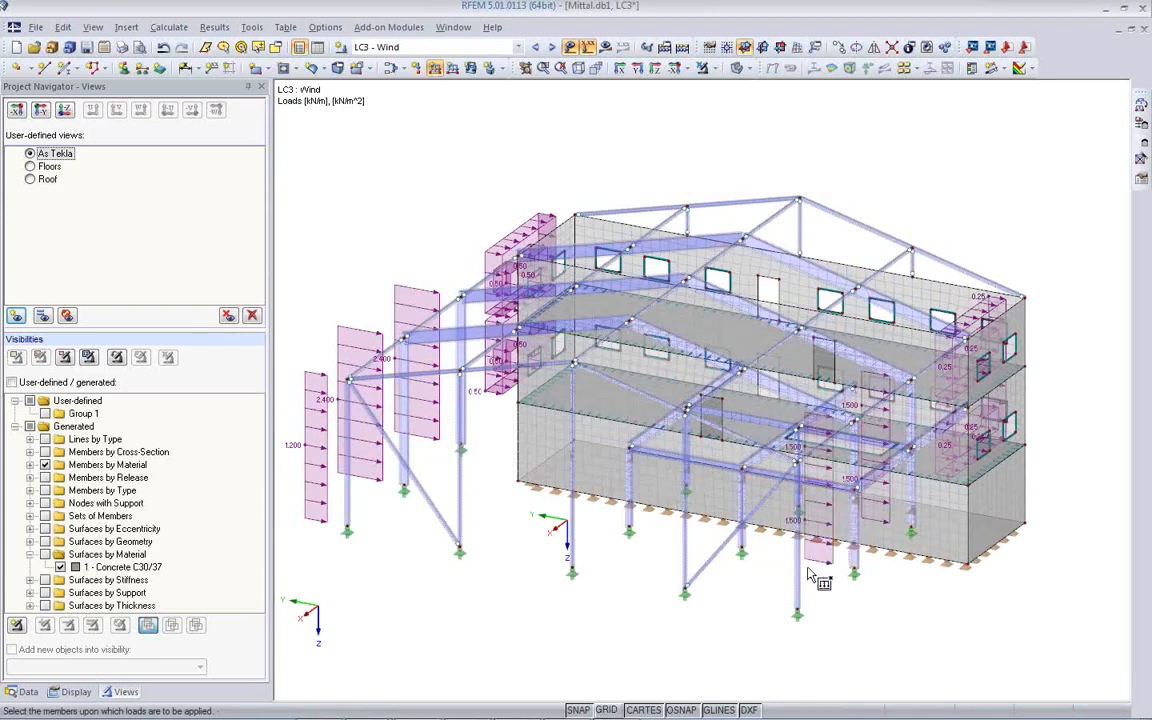
pyautogui.press('Escape')
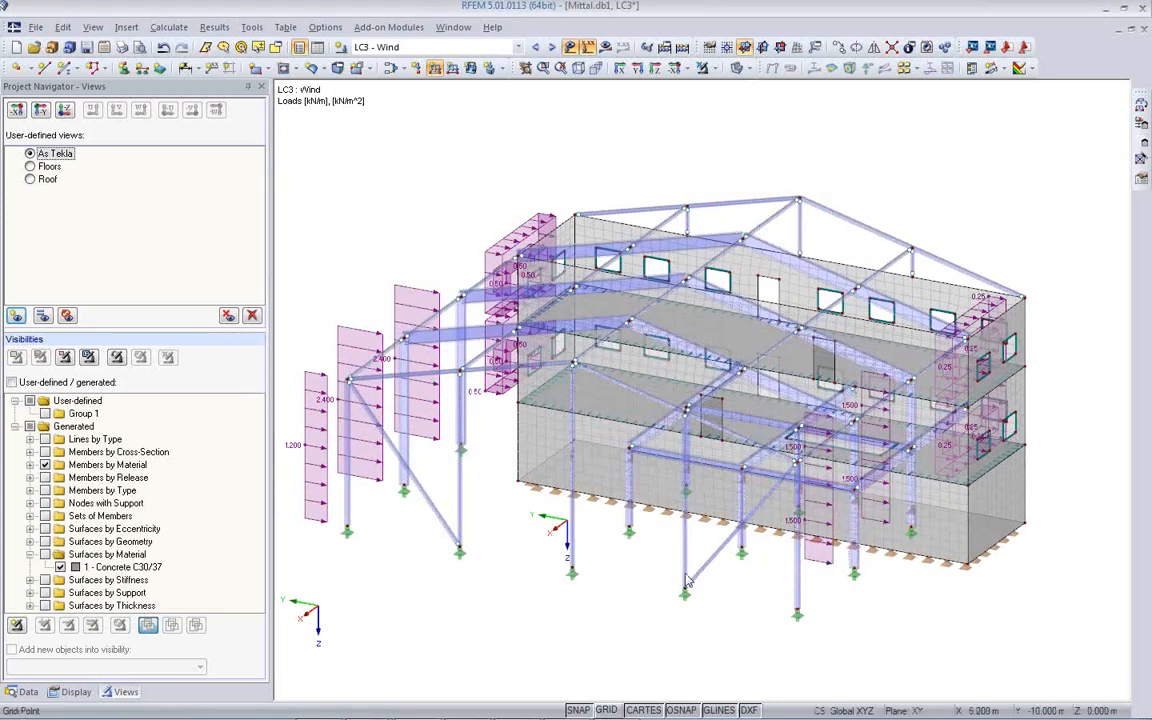
# Step: Apply a uniform -0.75 kN/m member load in projected global direction YP to the leeward corner column of the steel frame
pyautogui.click(435, 67)
pyautogui.doubleClick(306, 455)
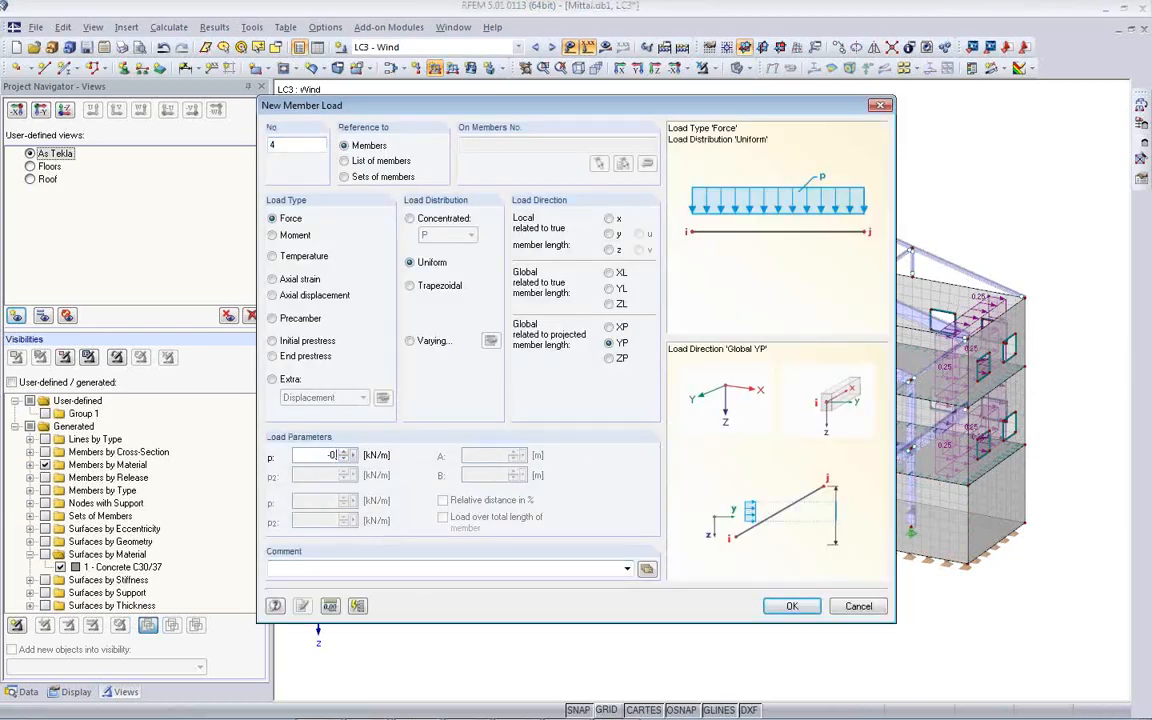
pyautogui.click(786, 606)
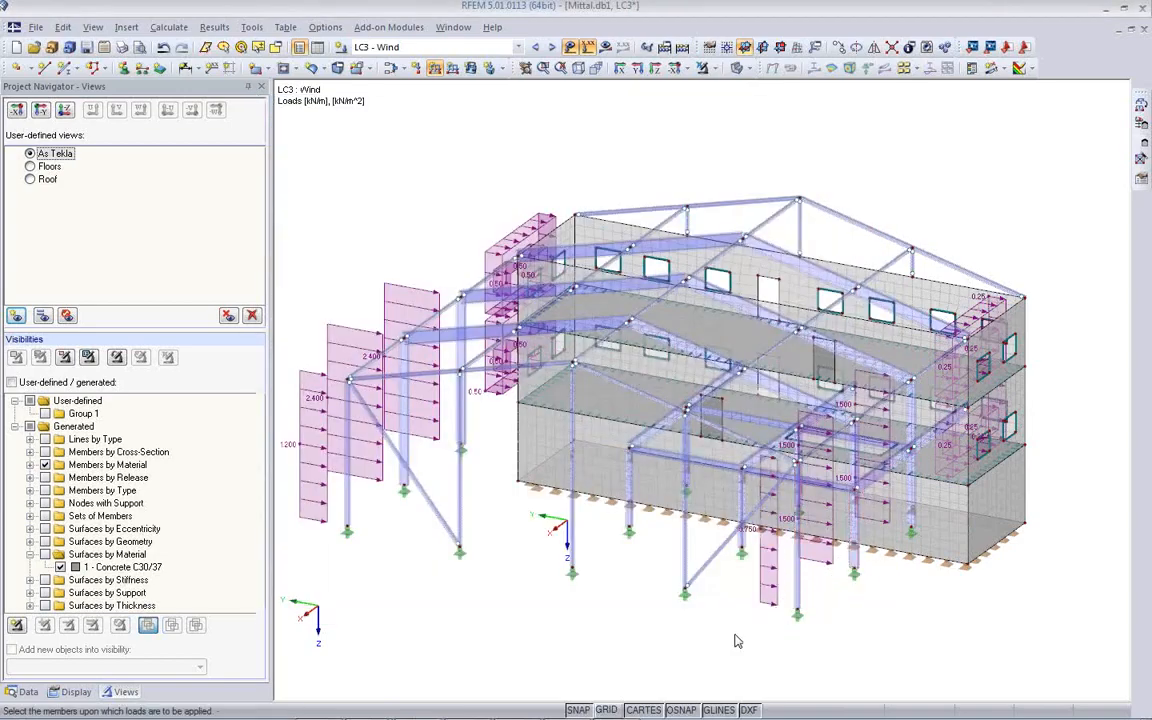
# Step: Show the Roof view of the model and activate load case LC3 - Wind
pyautogui.keyDown('ctrl'); pyautogui.moveTo(740, 620); pyautogui.dragTo(980, 590, button='middle'); pyautogui.keyUp('ctrl')
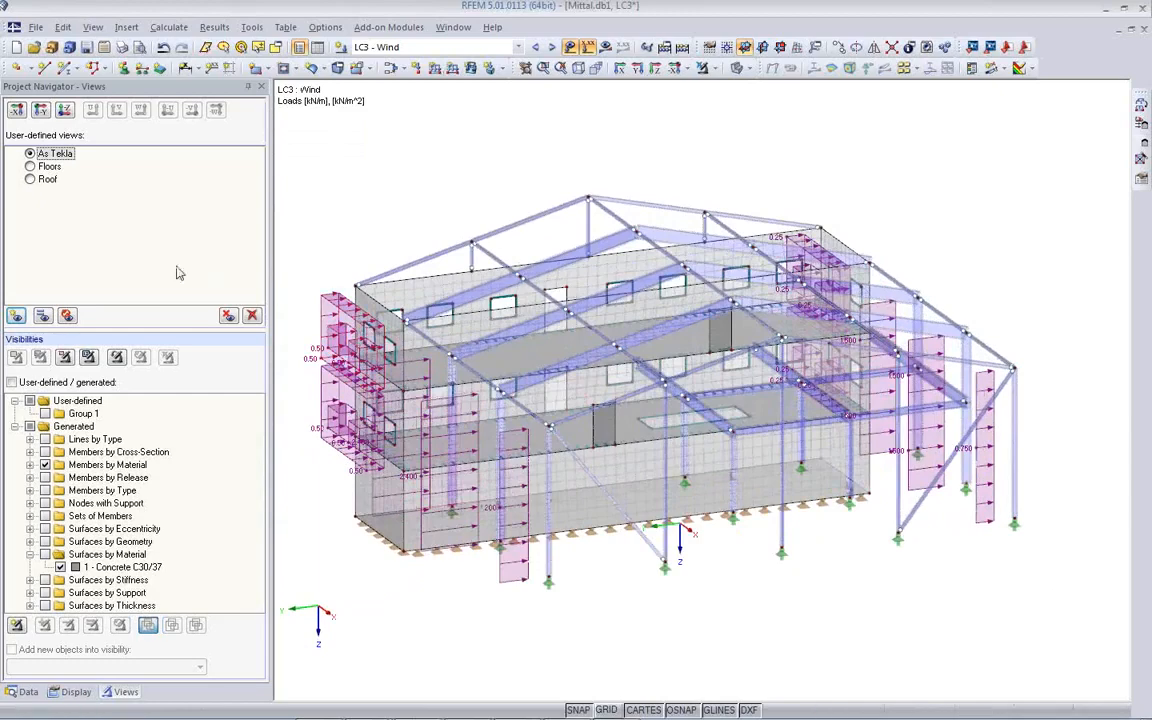
pyautogui.click(30, 179)
pyautogui.click(518, 47)
pyautogui.click(445, 86)
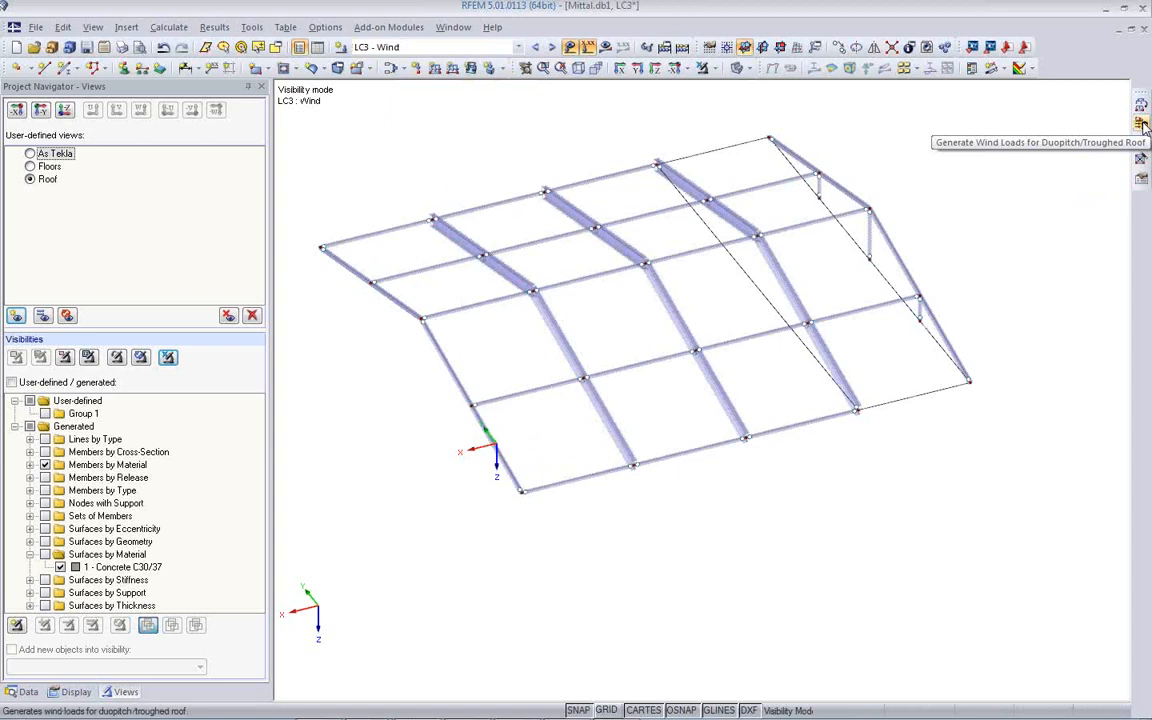
# Step: Measure the structure height for the duopitch roof wind load generator from a column's base to its top in the As Tekla view
pyautogui.click(1143, 123)
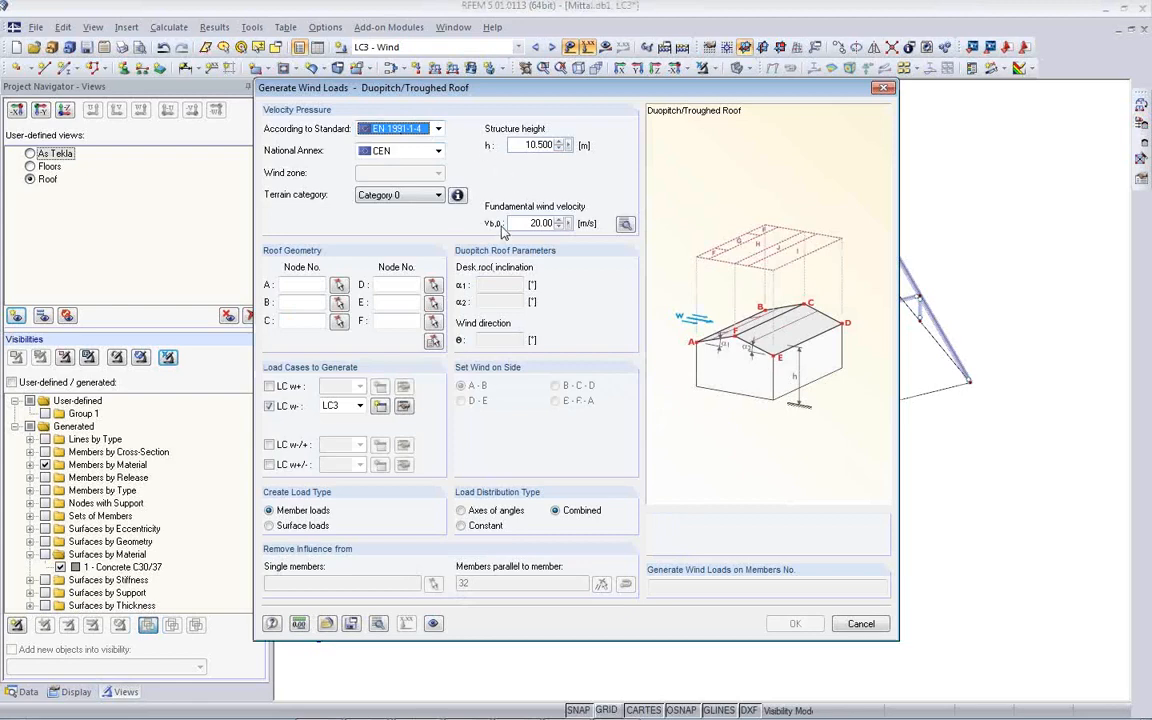
pyautogui.click(573, 149)
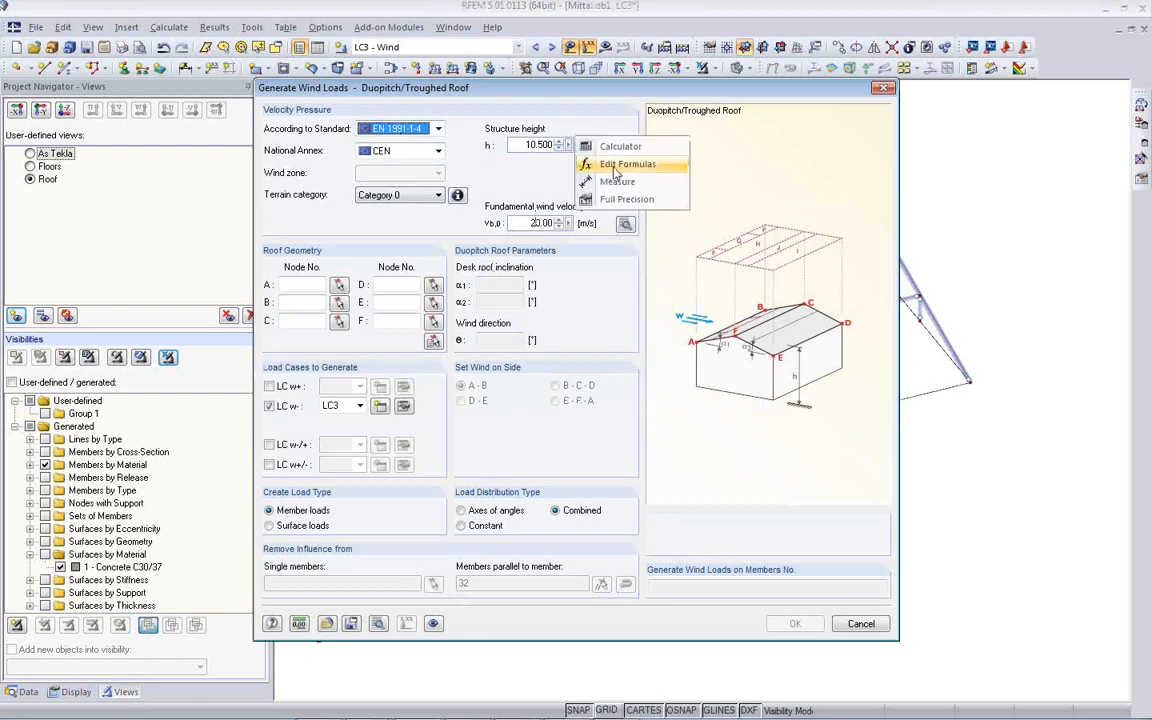
pyautogui.click(617, 181)
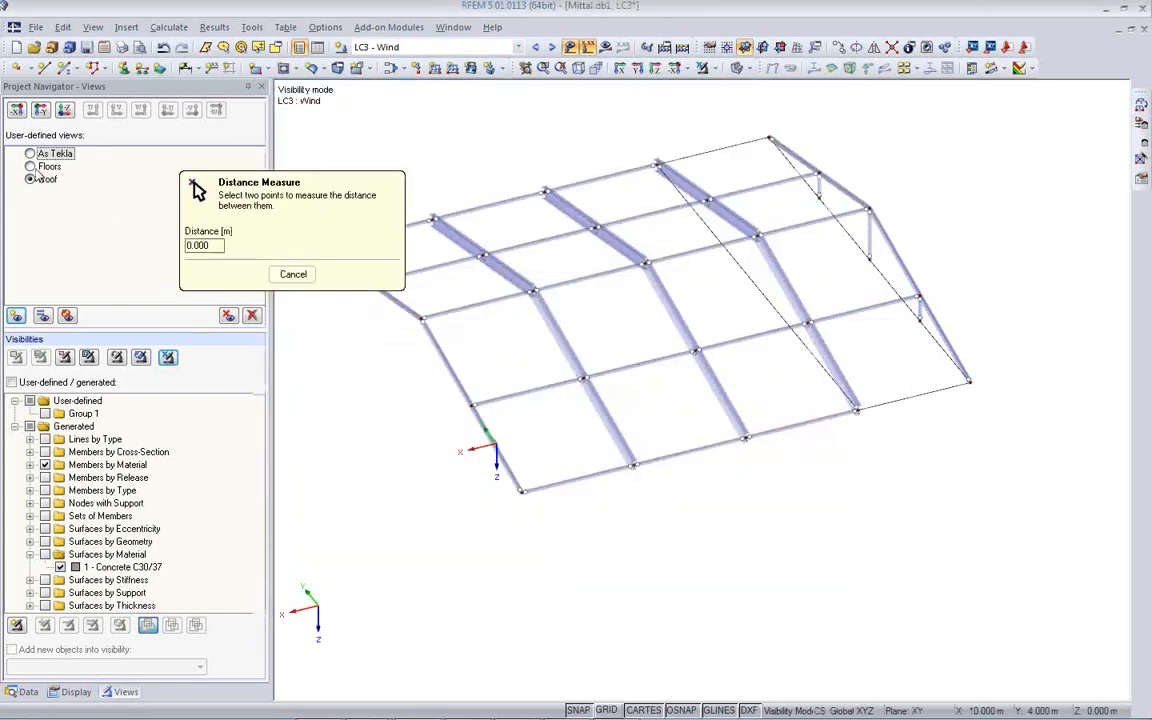
pyautogui.click(30, 166)
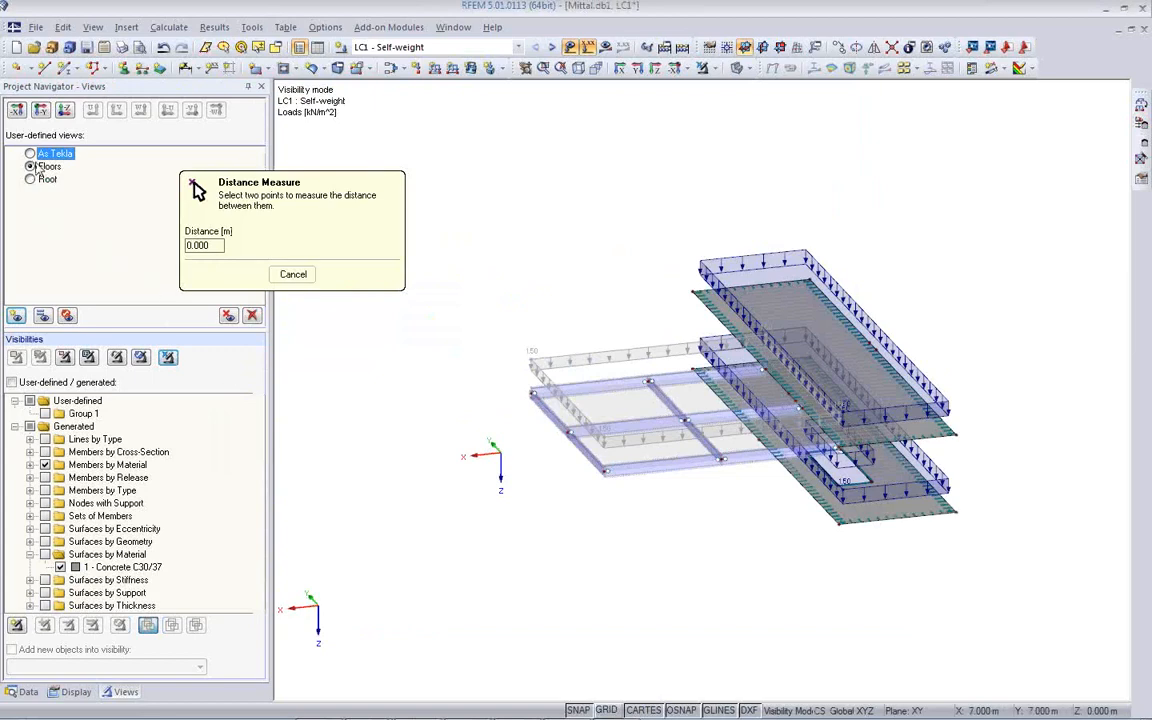
pyautogui.click(30, 153)
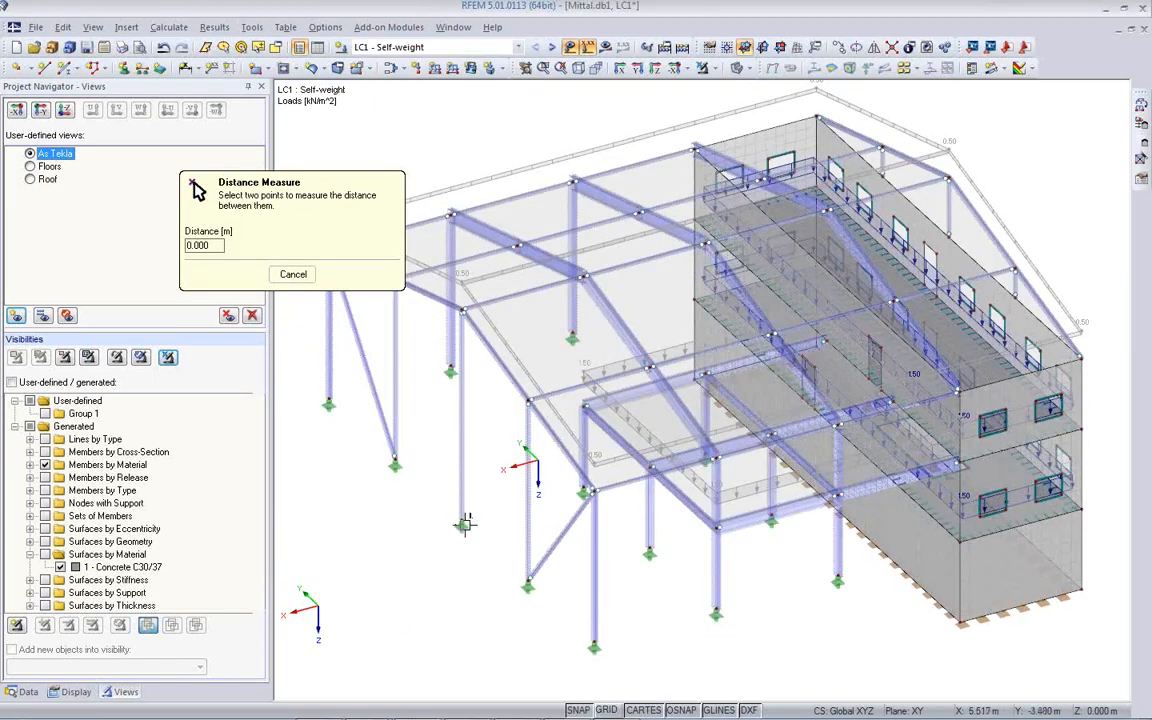
pyautogui.click(461, 520)
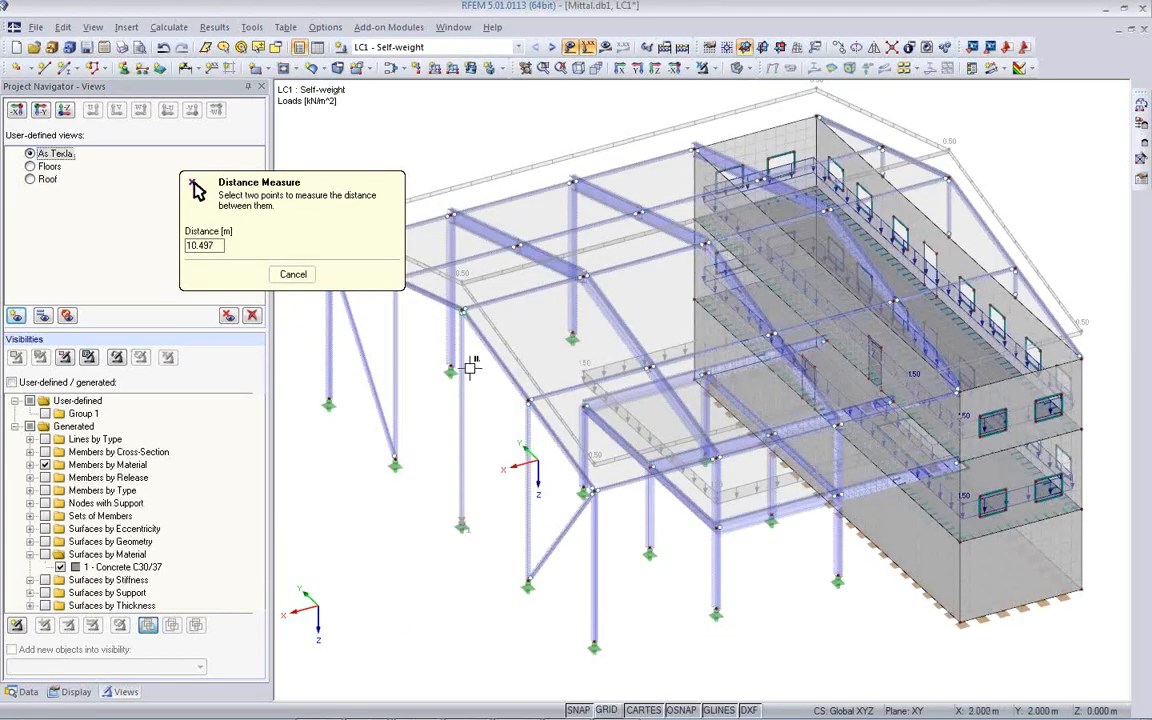
pyautogui.click(465, 308)
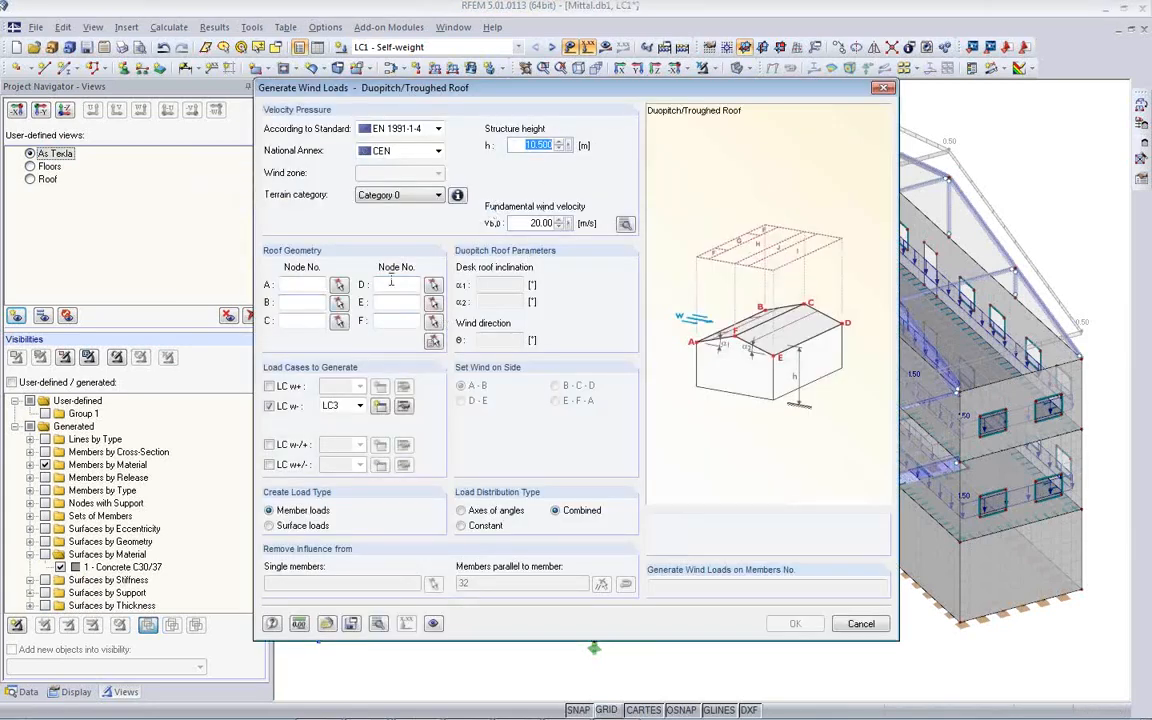
# Step: Abandon the roof boundary selection and return to the Roof view with load case LC3 - Wind active
pyautogui.click(433, 342)
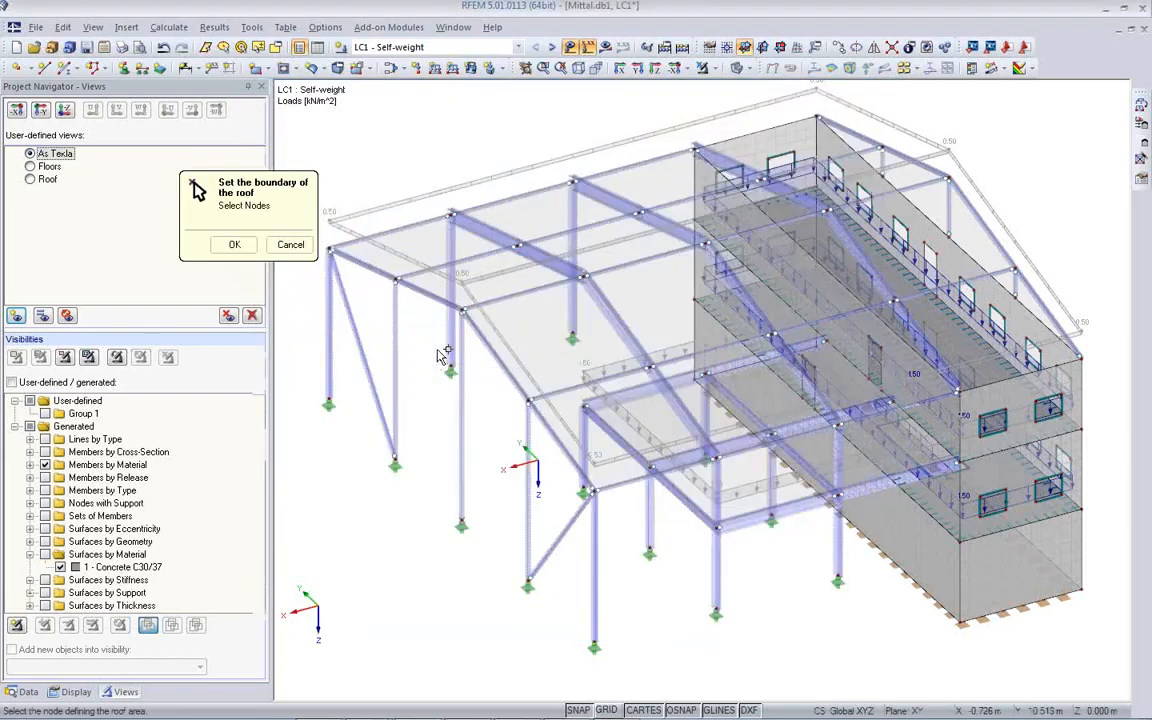
pyautogui.click(31, 181)
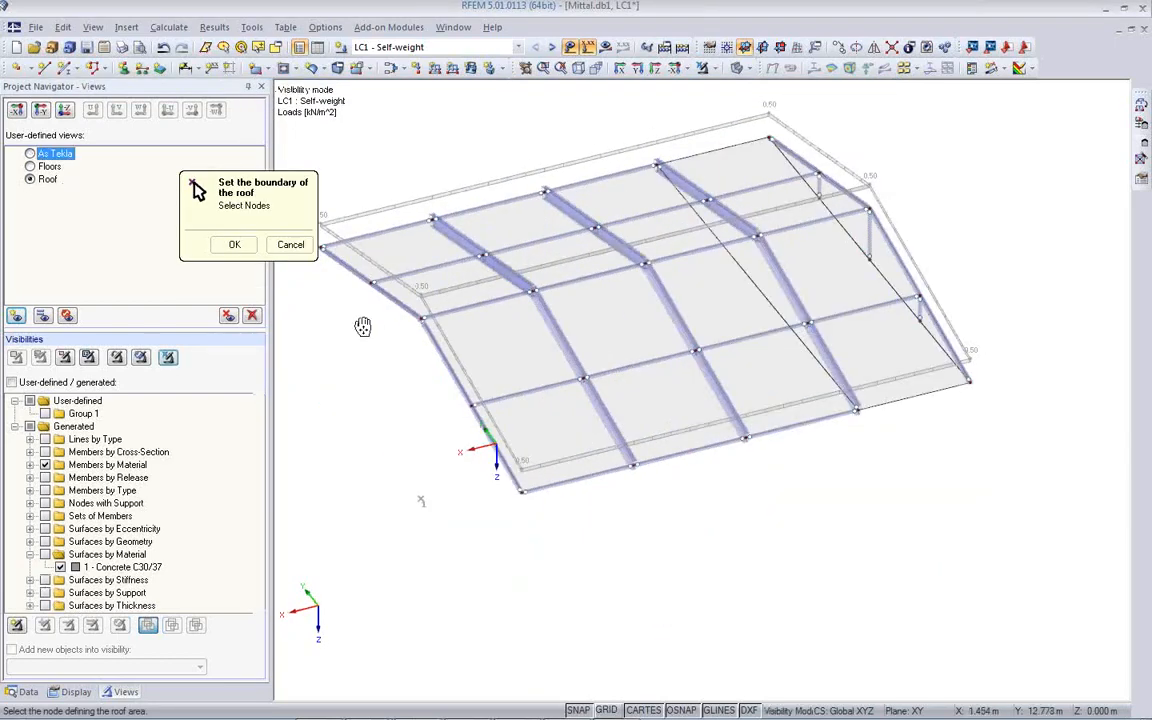
pyautogui.click(552, 47)
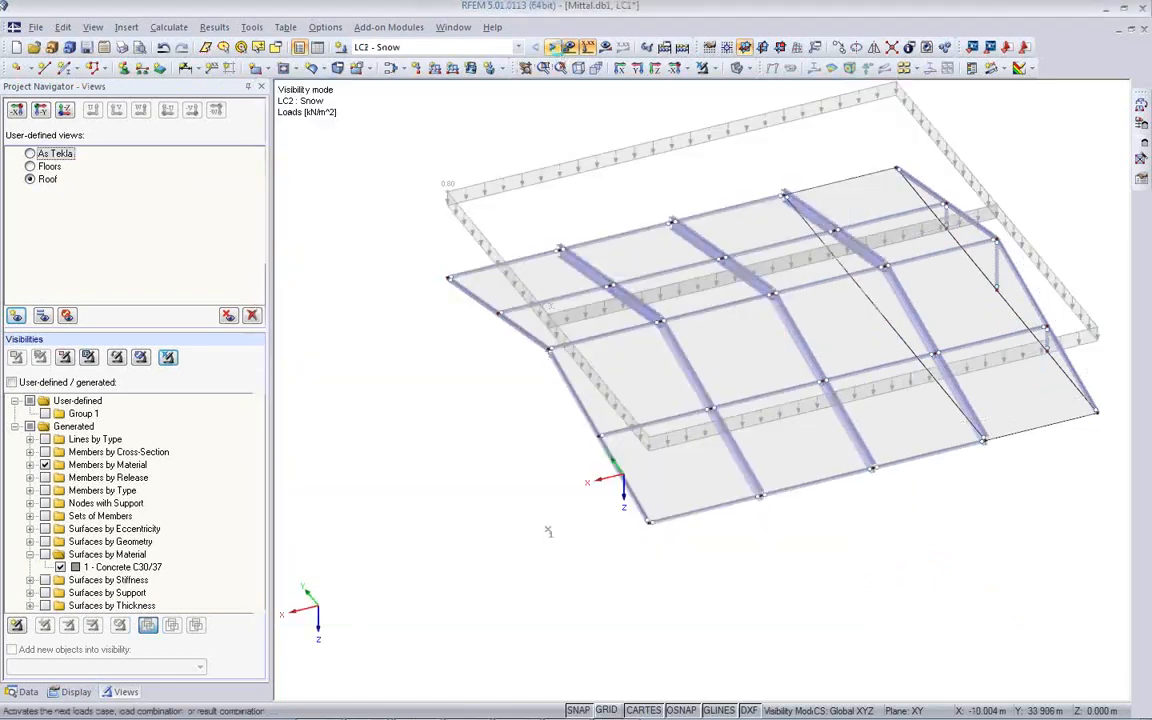
pyautogui.click(537, 48)
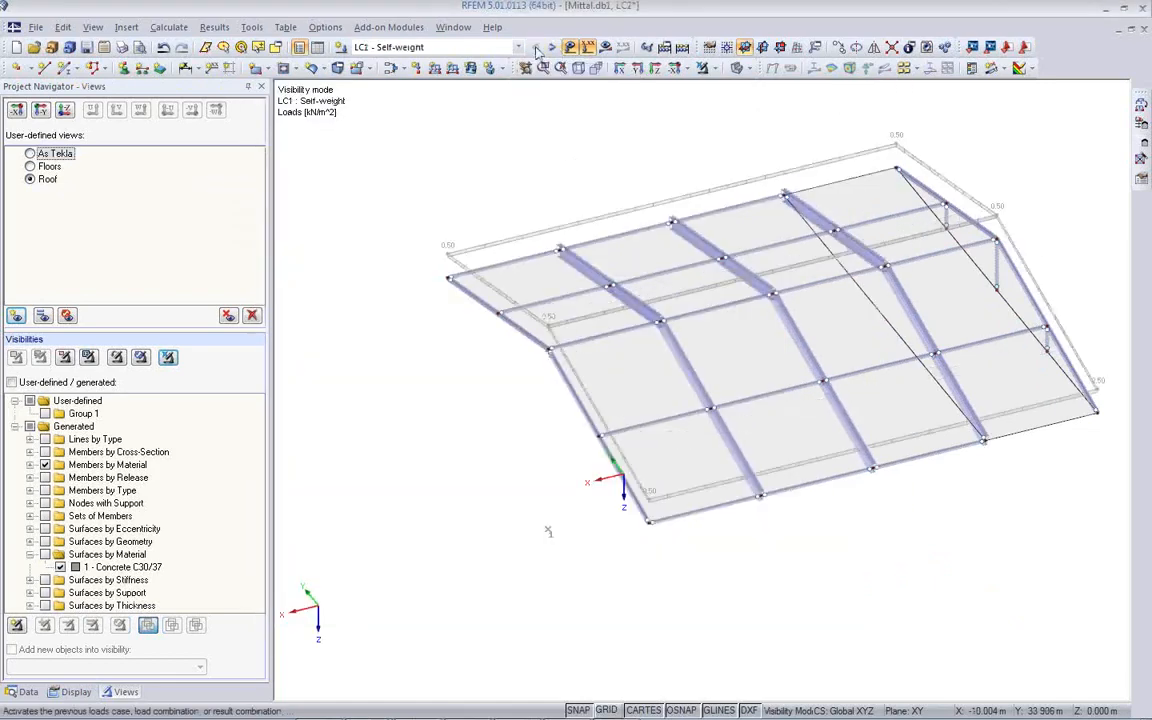
pyautogui.click(552, 49)
pyautogui.click(552, 49)
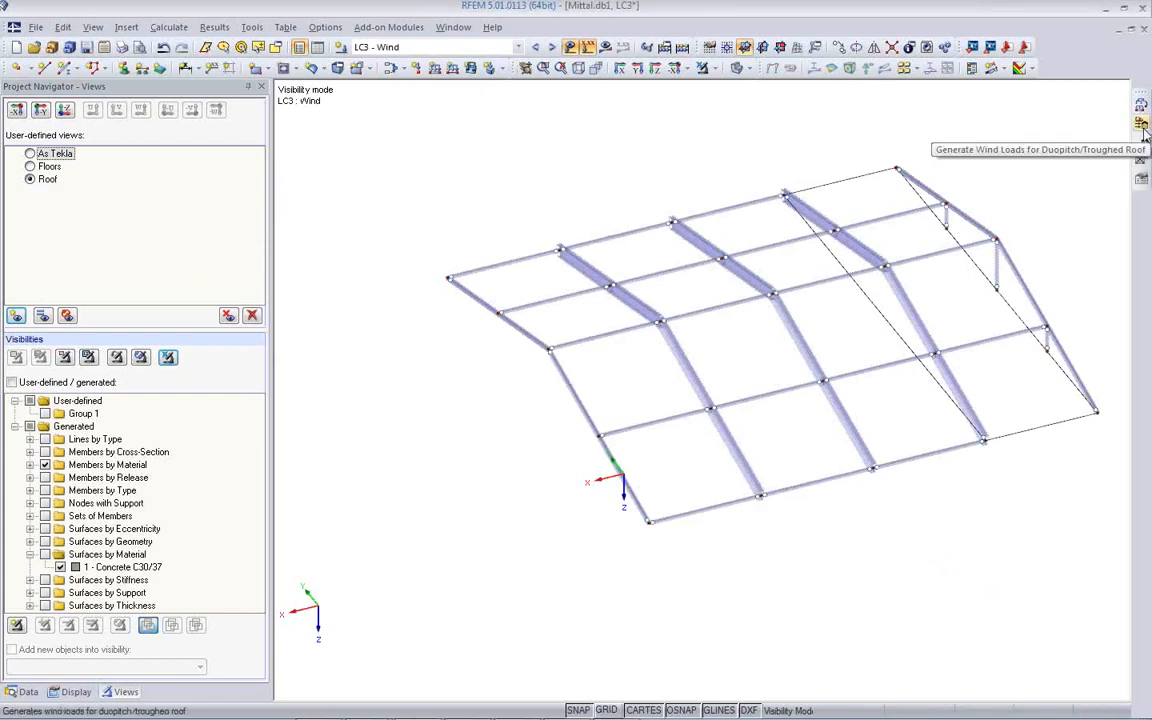
# Step: Define the roof geometry in the duopitch/troughed roof wind load generator by selecting the six eave and ridge end nodes
pyautogui.click(1141, 124)
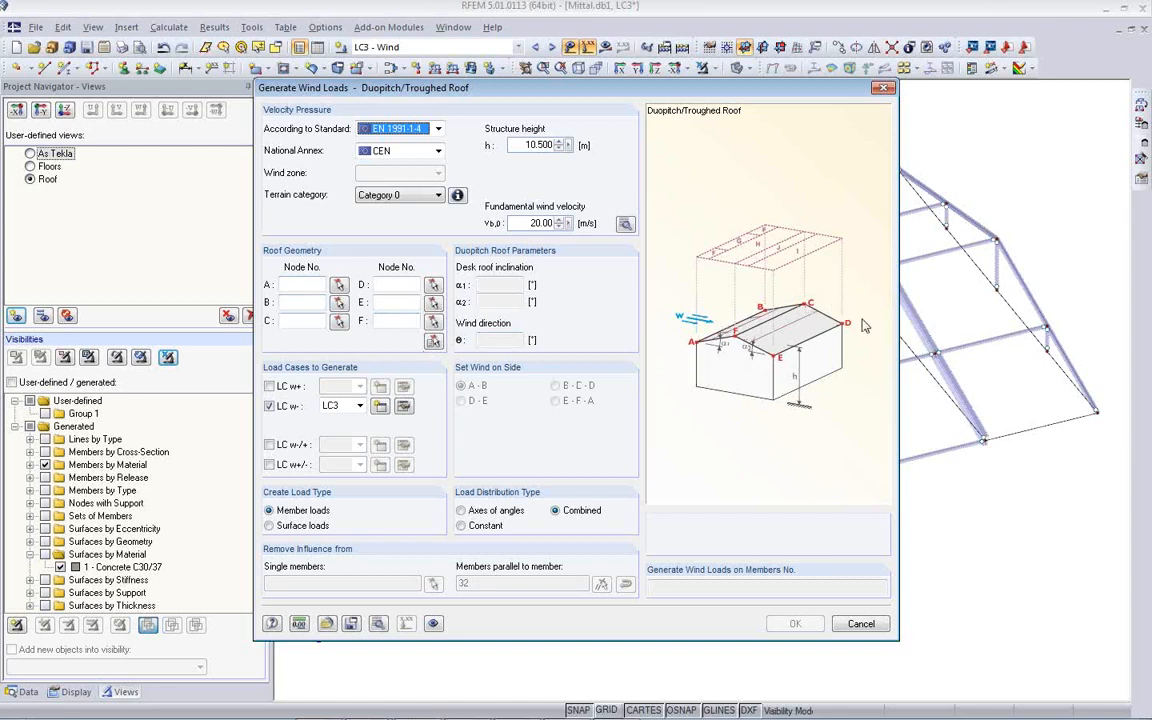
pyautogui.click(433, 342)
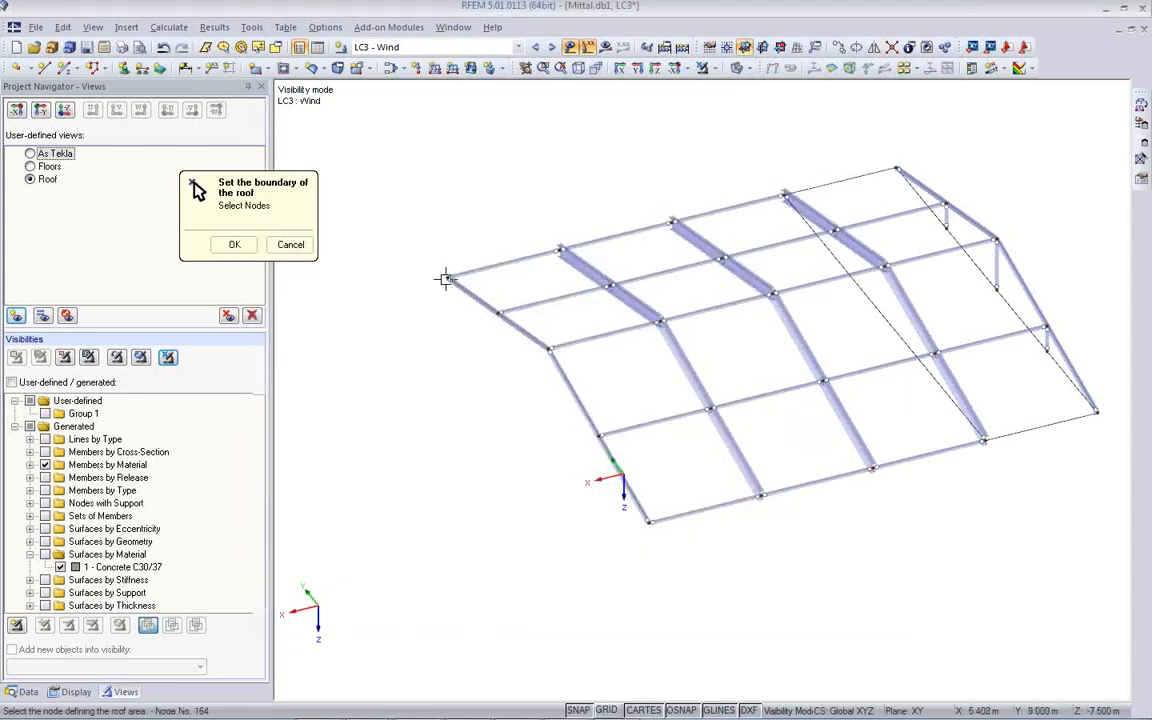
pyautogui.click(900, 168)
pyautogui.click(995, 240)
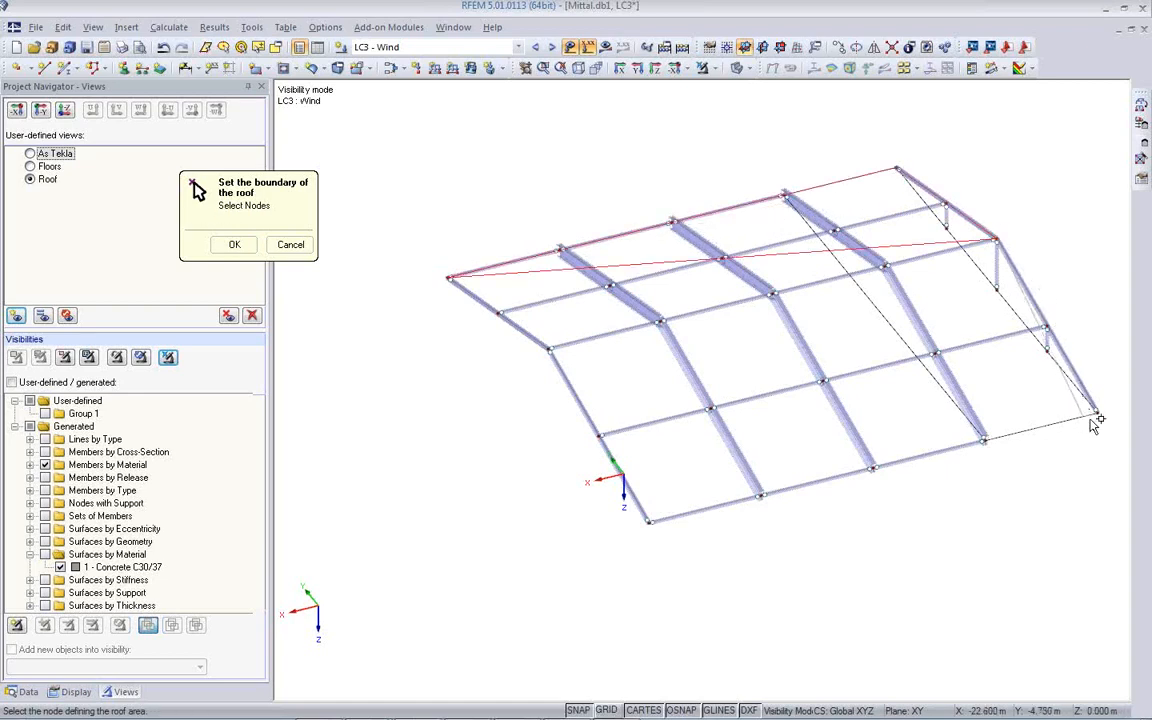
pyautogui.click(1097, 412)
pyautogui.click(651, 523)
pyautogui.click(549, 349)
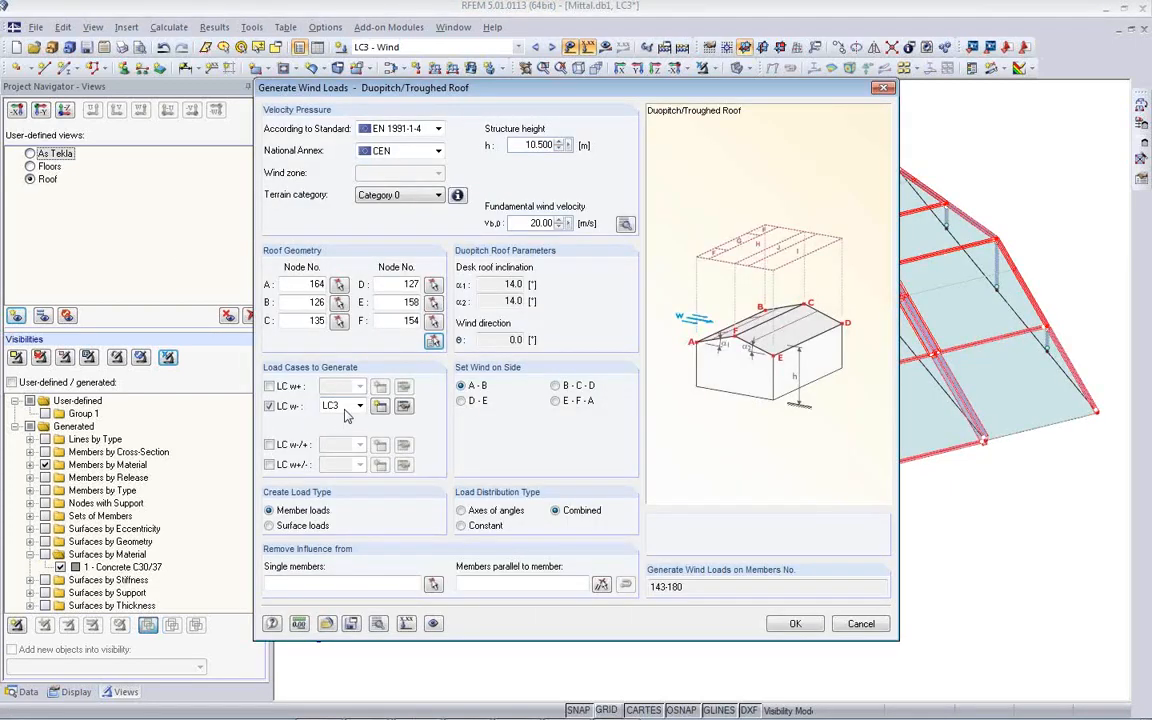
# Step: Assign the LC w- wind loads to LC3 and remove the influence of all members parallel to eave member 177
pyautogui.click(359, 406)
pyautogui.click(352, 421)
pyautogui.click(598, 587)
pyautogui.click(712, 507)
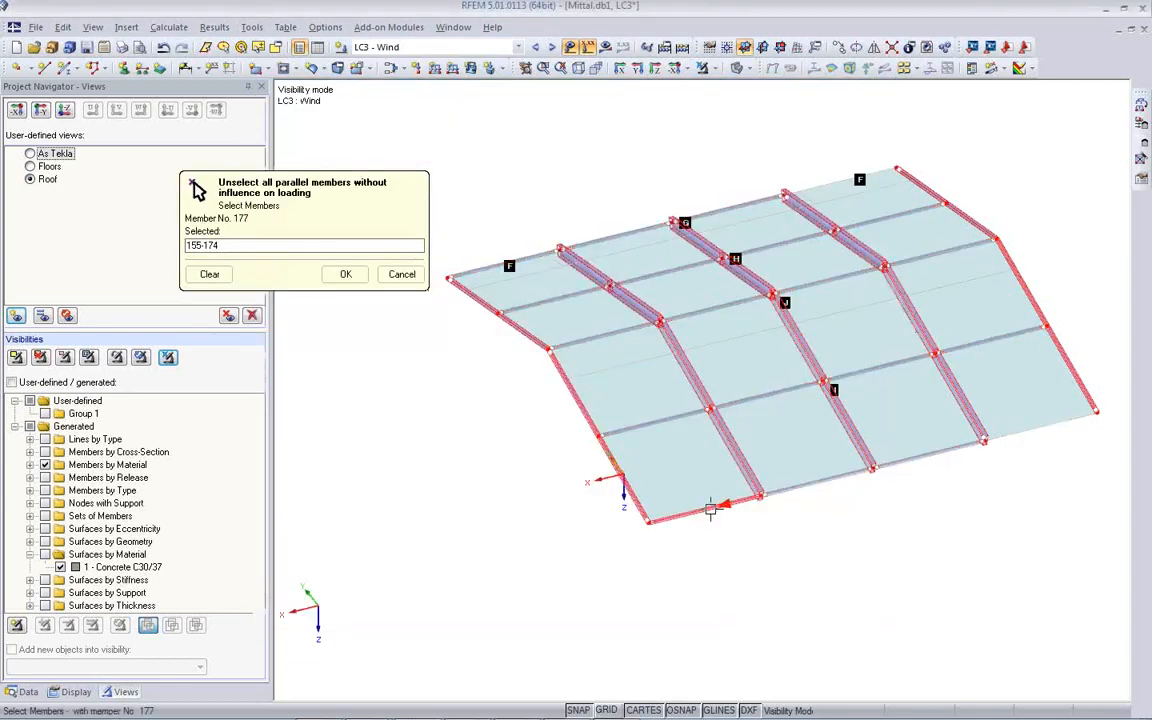
pyautogui.click(345, 274)
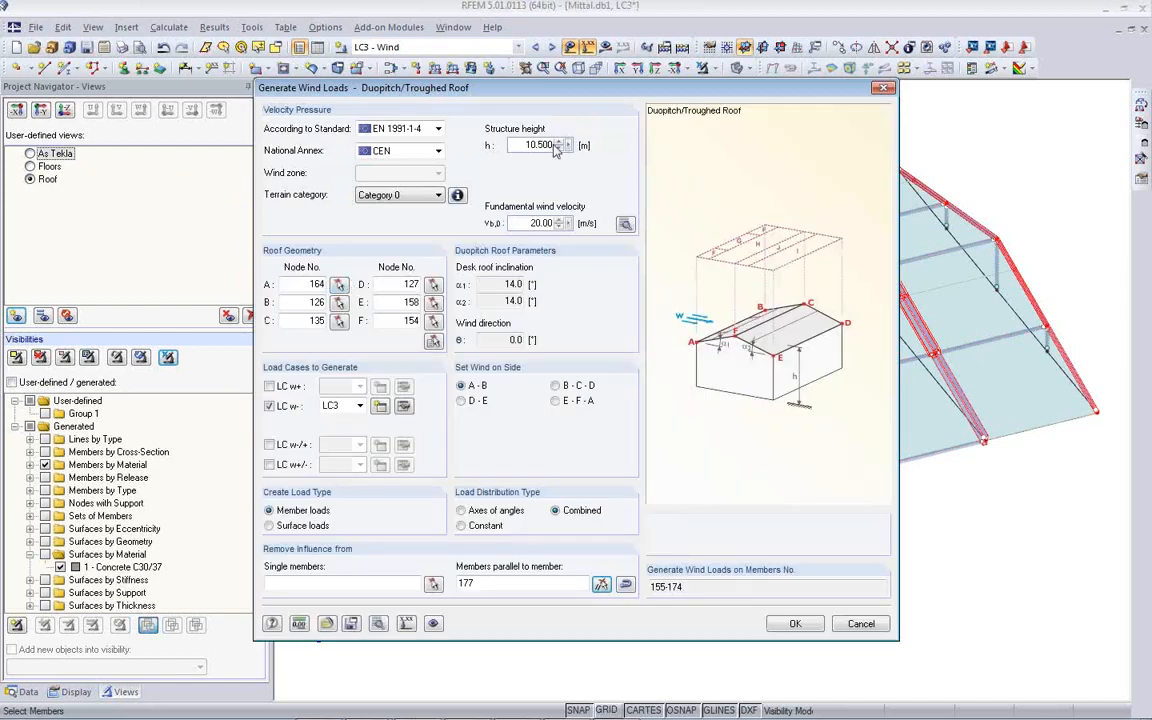
# Step: Generate the duopitch roof wind loads on the roof beams with wind on side A-B and accept the generation summary
pyautogui.moveTo(557, 97); pyautogui.dragTo(588, 472)
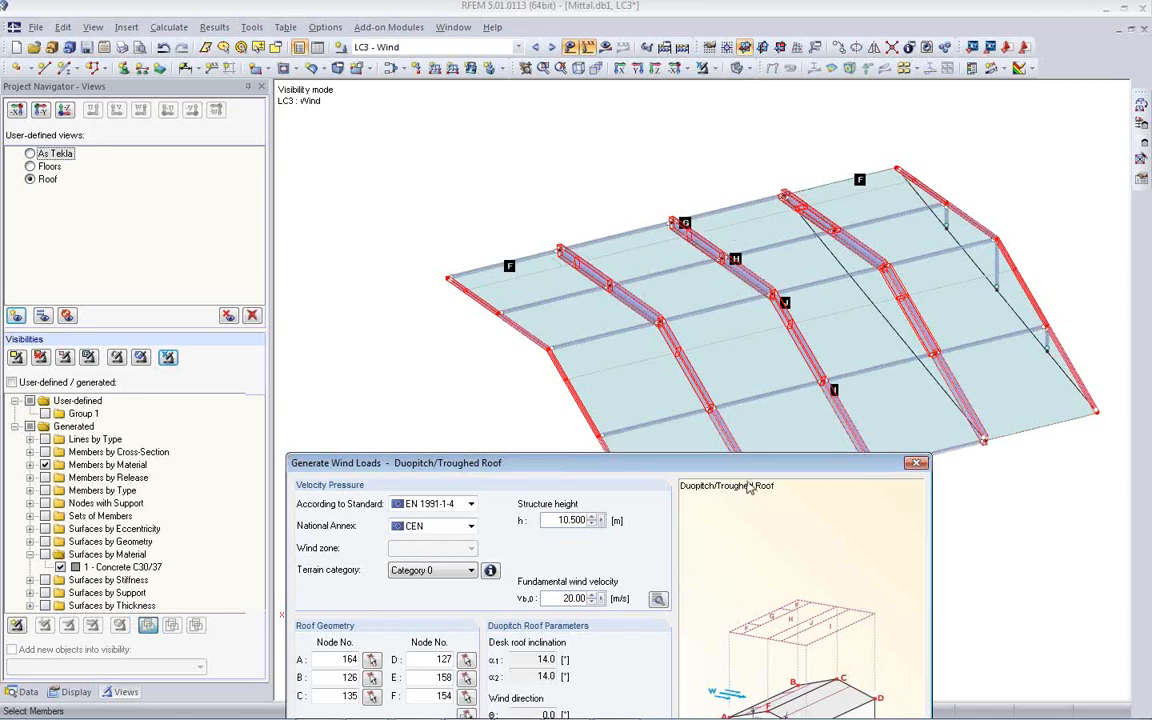
pyautogui.moveTo(743, 468); pyautogui.dragTo(715, 114)
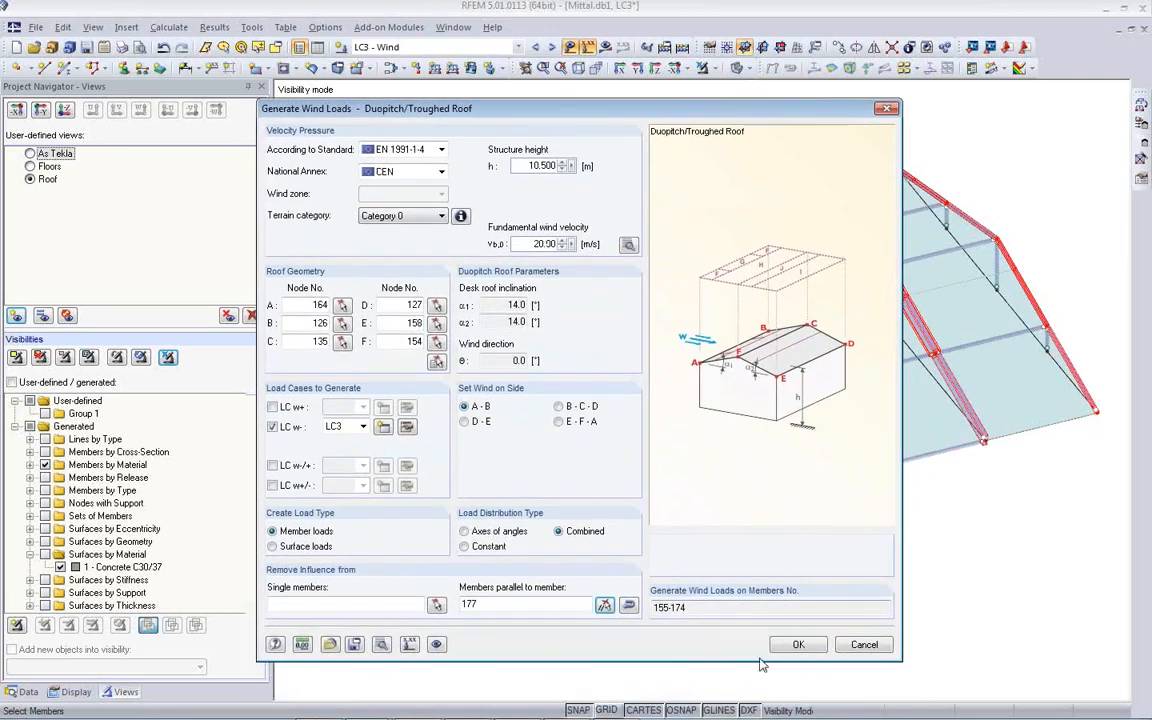
pyautogui.click(798, 645)
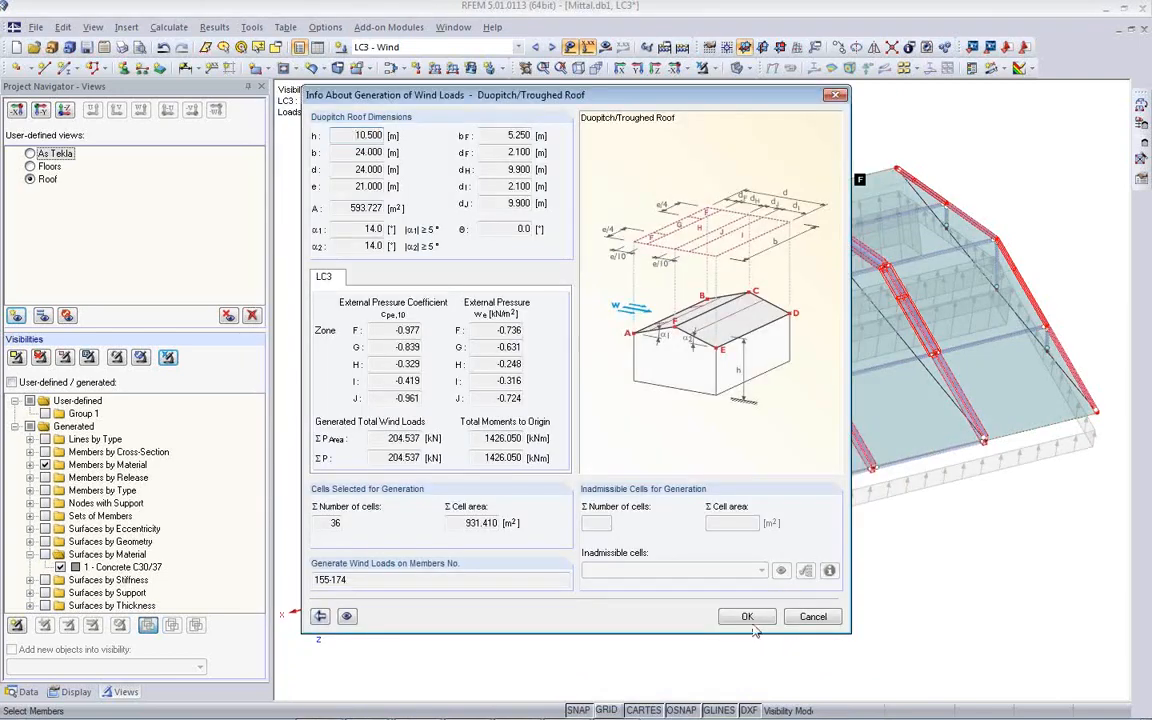
pyautogui.click(746, 617)
pyautogui.keyDown('ctrl'); pyautogui.moveTo(491, 597); pyautogui.dragTo(400, 492, button='middle'); pyautogui.keyUp('ctrl')
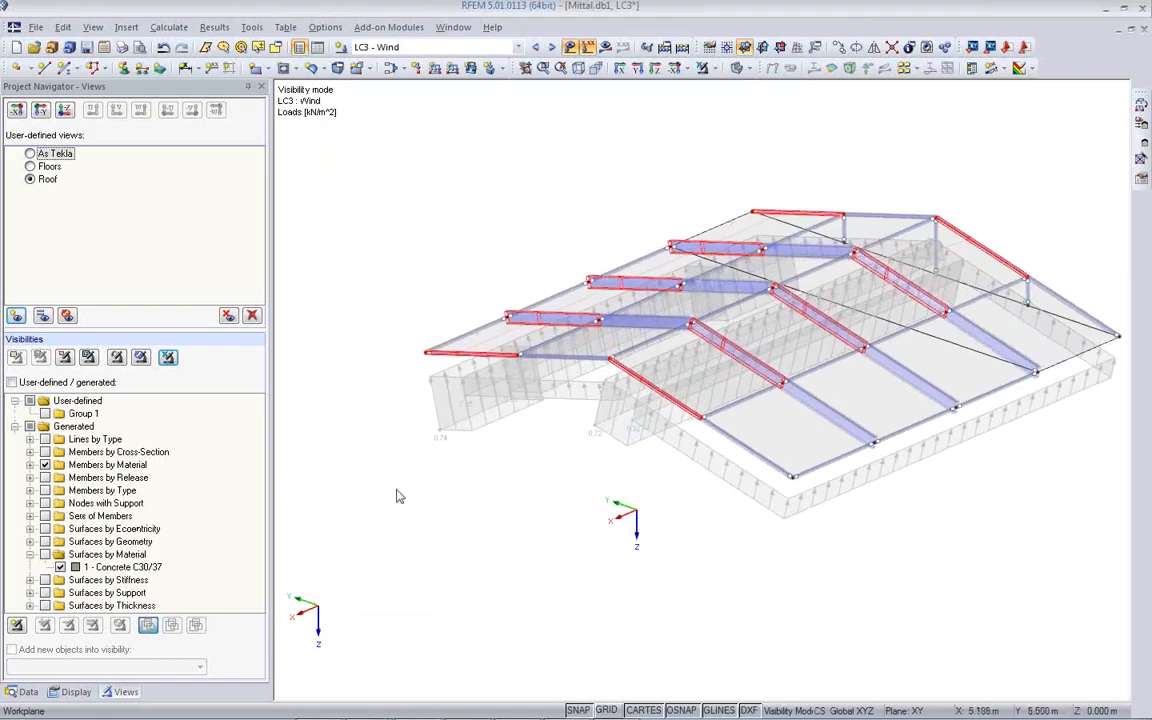
# Step: Show the Floors view with load case LC4 - Live active
pyautogui.click(555, 49)
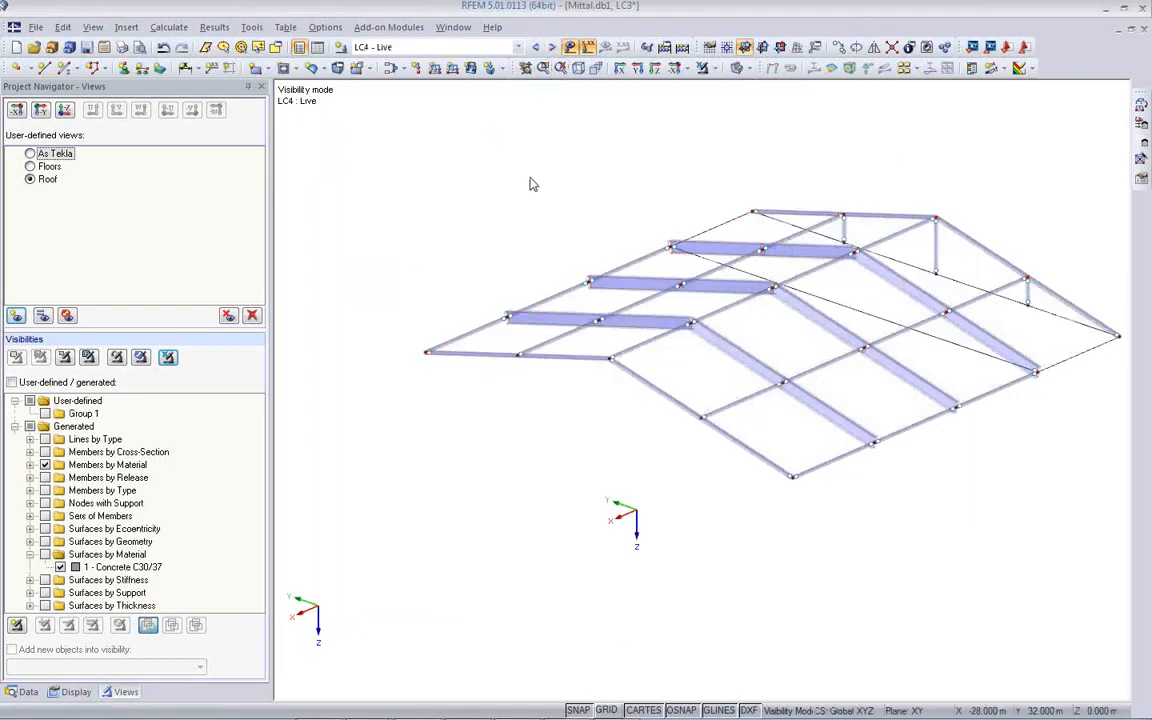
pyautogui.click(38, 156)
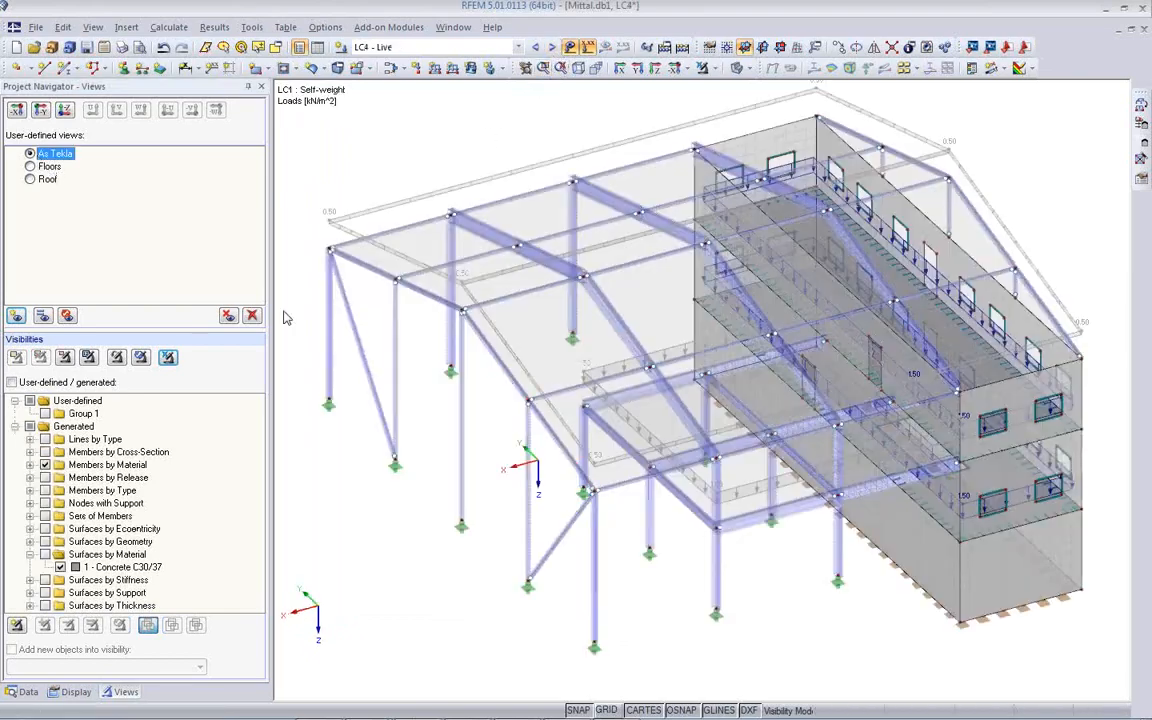
pyautogui.click(40, 167)
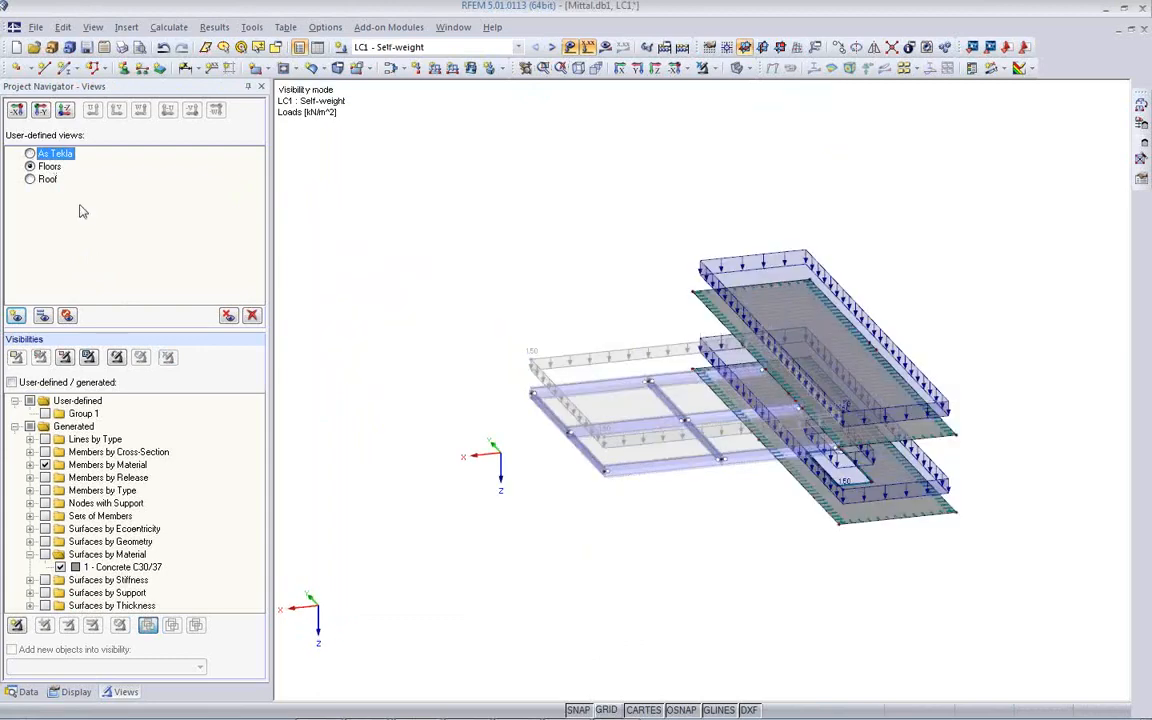
pyautogui.click(513, 538)
pyautogui.click(556, 49)
pyautogui.click(556, 49)
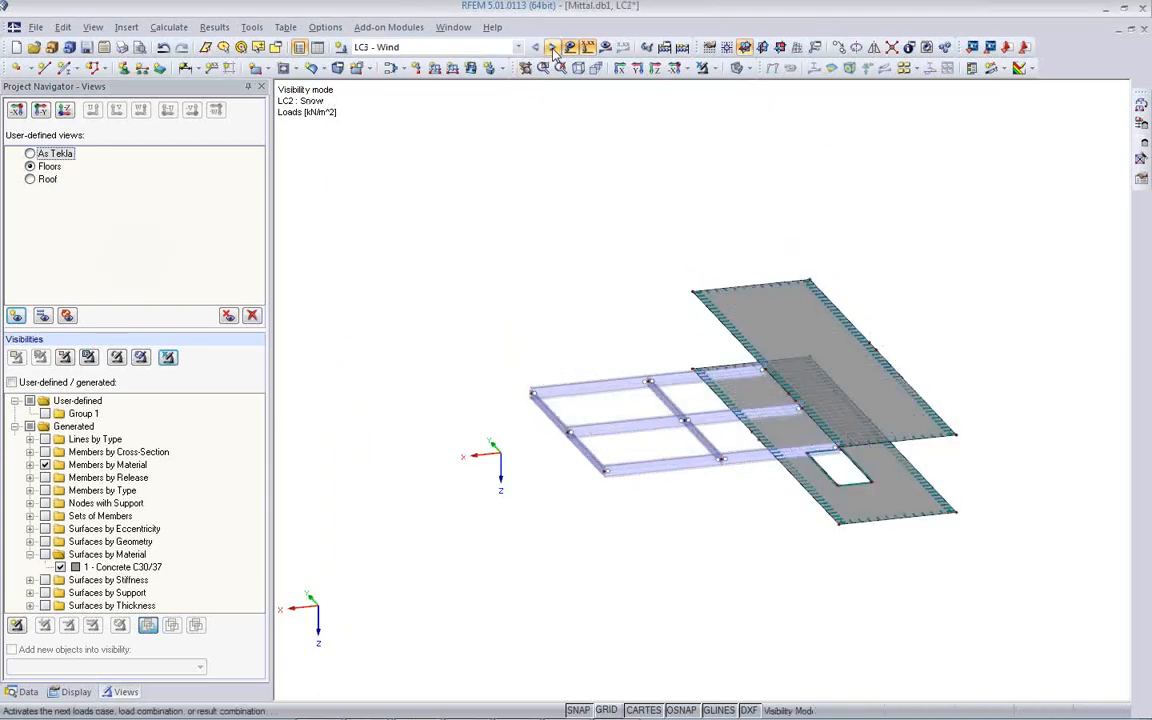
pyautogui.click(555, 49)
pyautogui.moveTo(674, 496)
pyautogui.keyDown('ctrl'); pyautogui.mouseDown(button='middle')
pyautogui.moveTo(607, 465)
pyautogui.moveTo(654, 493)
pyautogui.mouseUp(button='middle'); pyautogui.keyUp('ctrl')
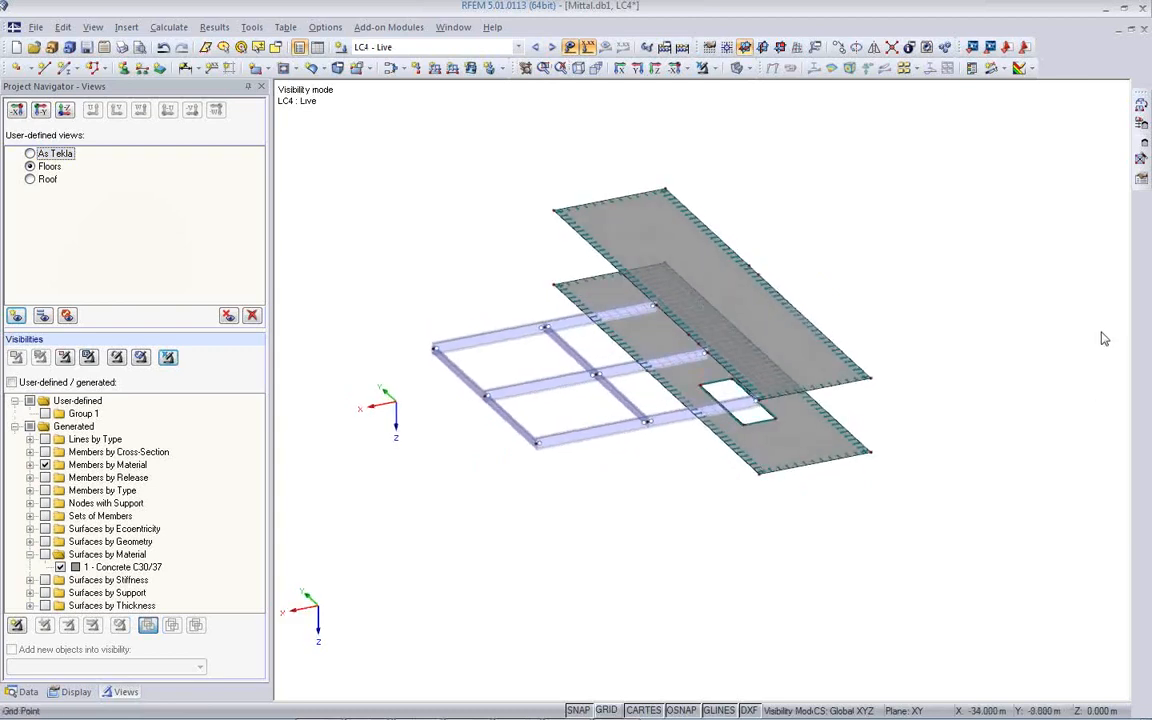
# Step: Convert a uniform 3.5 kN/m² ZL area load bounded by nodes 150,139,141,147 into member loads, removing influence from members parallel to member 195
pyautogui.click(1140, 105)
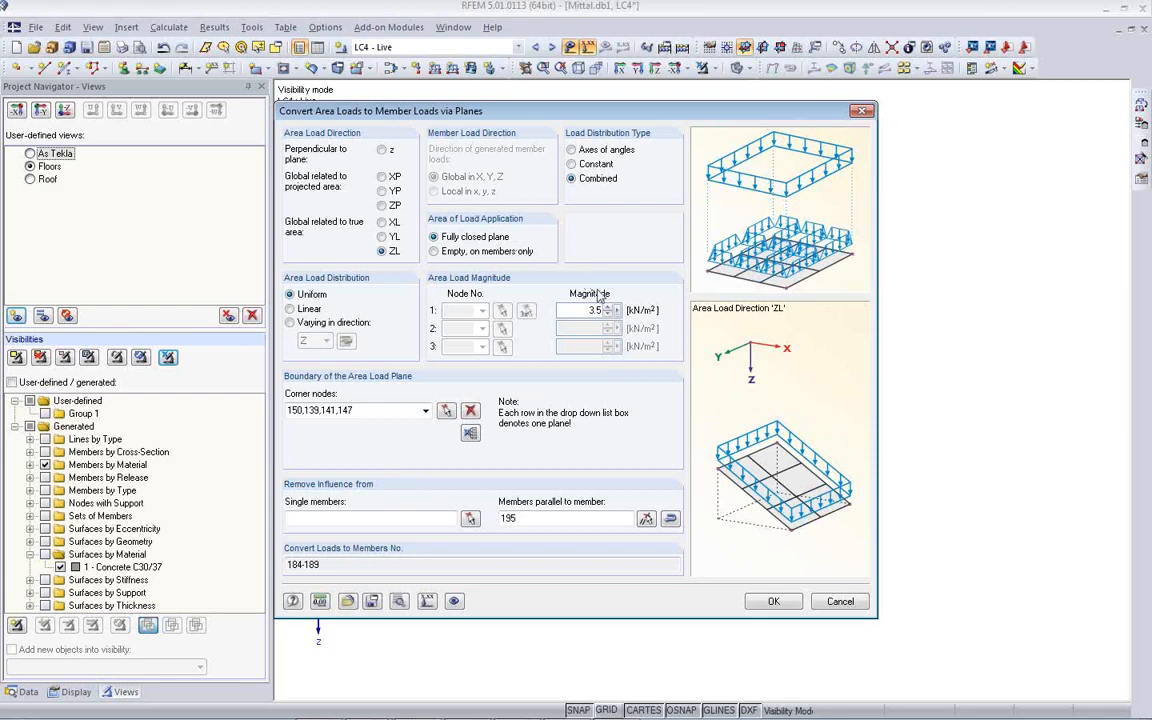
pyautogui.click(774, 601)
pyautogui.click(743, 496)
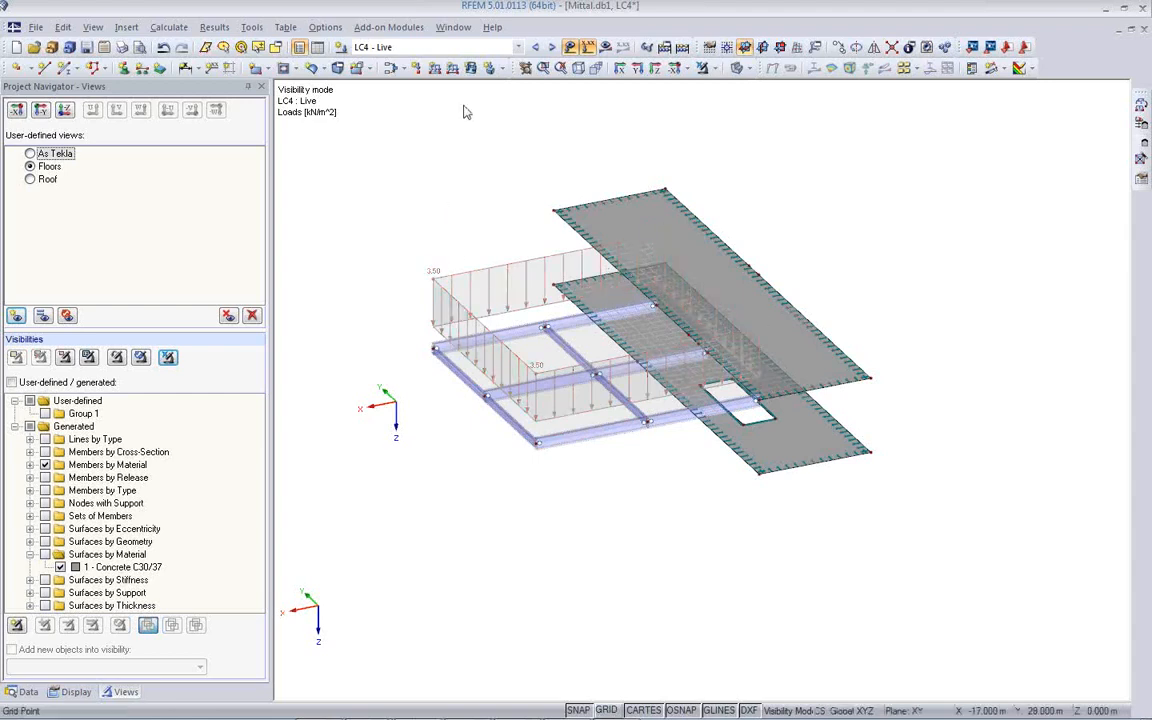
# Step: Apply a uniform 3.5 kN/m² surface load in global direction ZL to both concrete floor slabs
pyautogui.click(470, 67)
pyautogui.moveTo(417, 452); pyautogui.dragTo(552, 477)
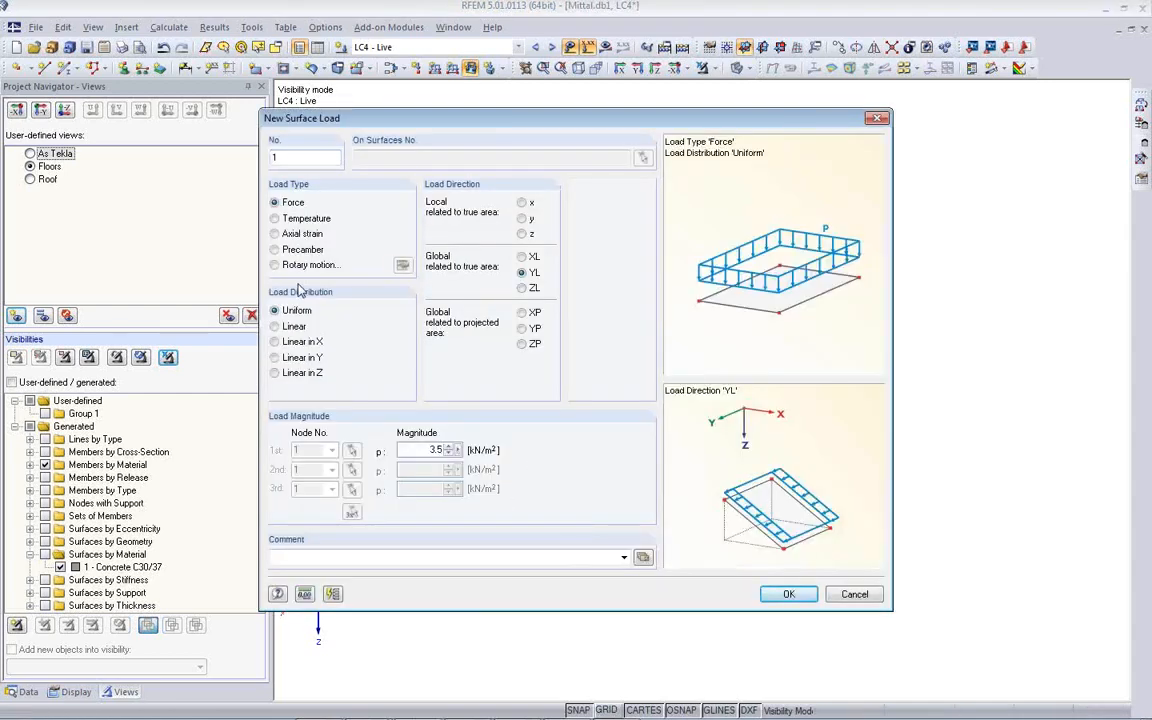
pyautogui.click(522, 288)
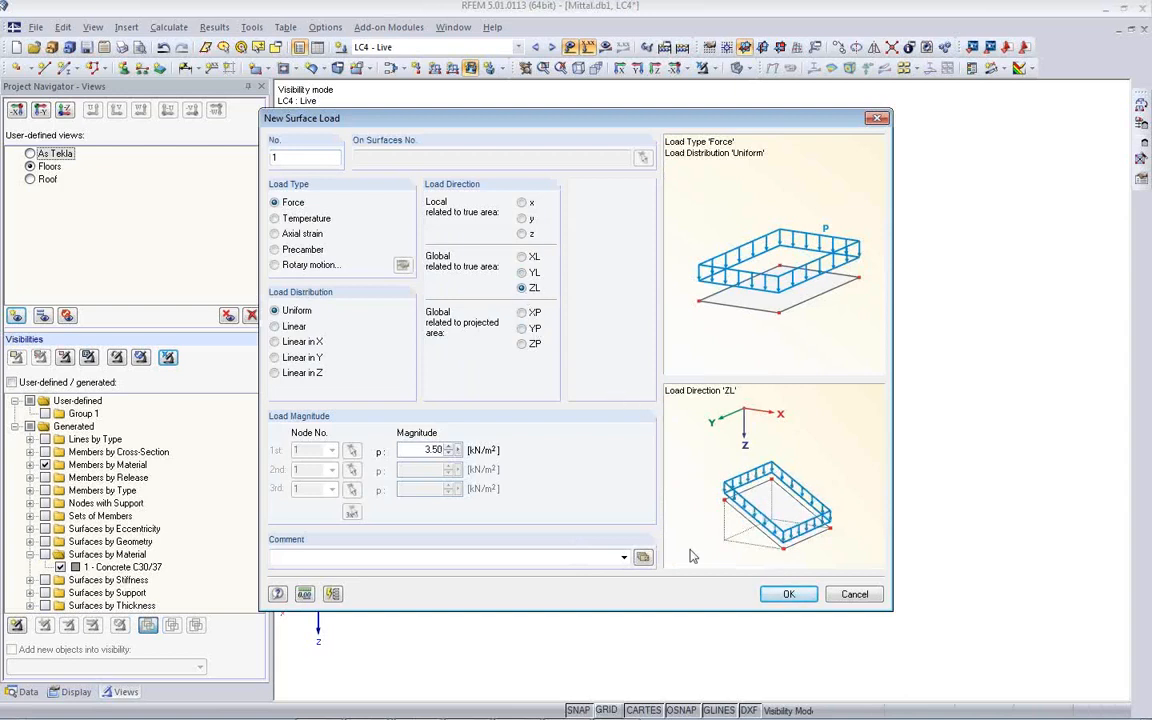
pyautogui.click(788, 594)
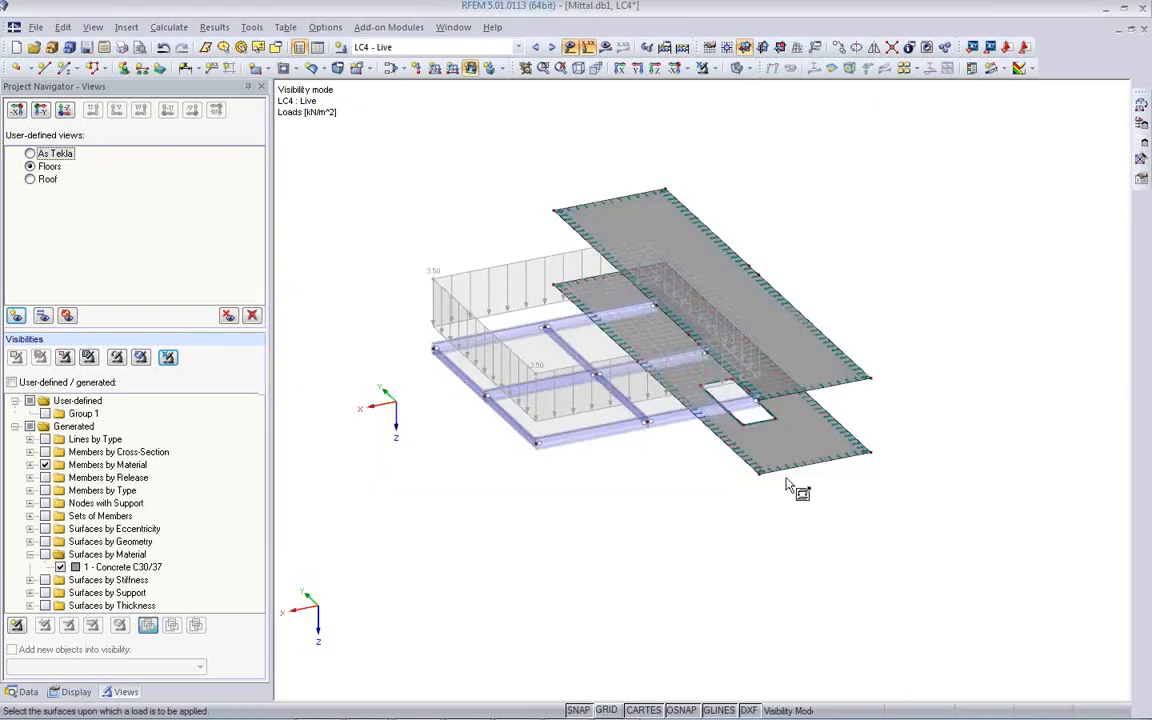
pyautogui.click(817, 366)
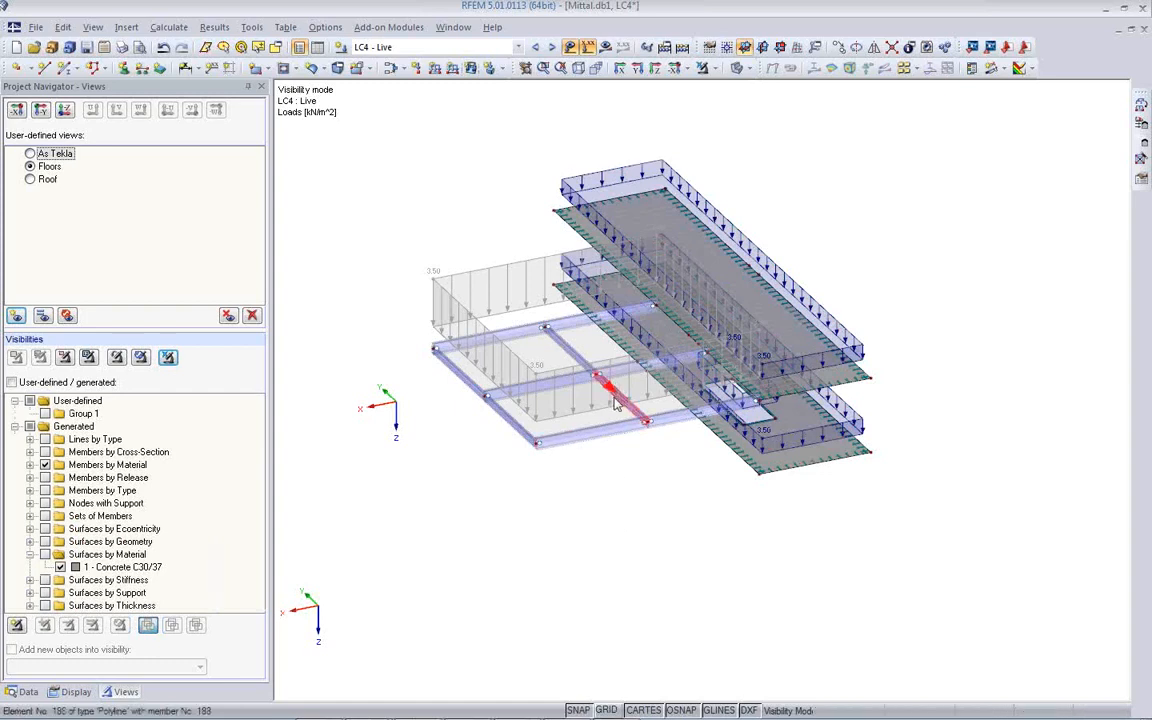
# Step: Restore the As Tekla view with the loads hidden and examine the concrete building from several sides
pyautogui.click(569, 47)
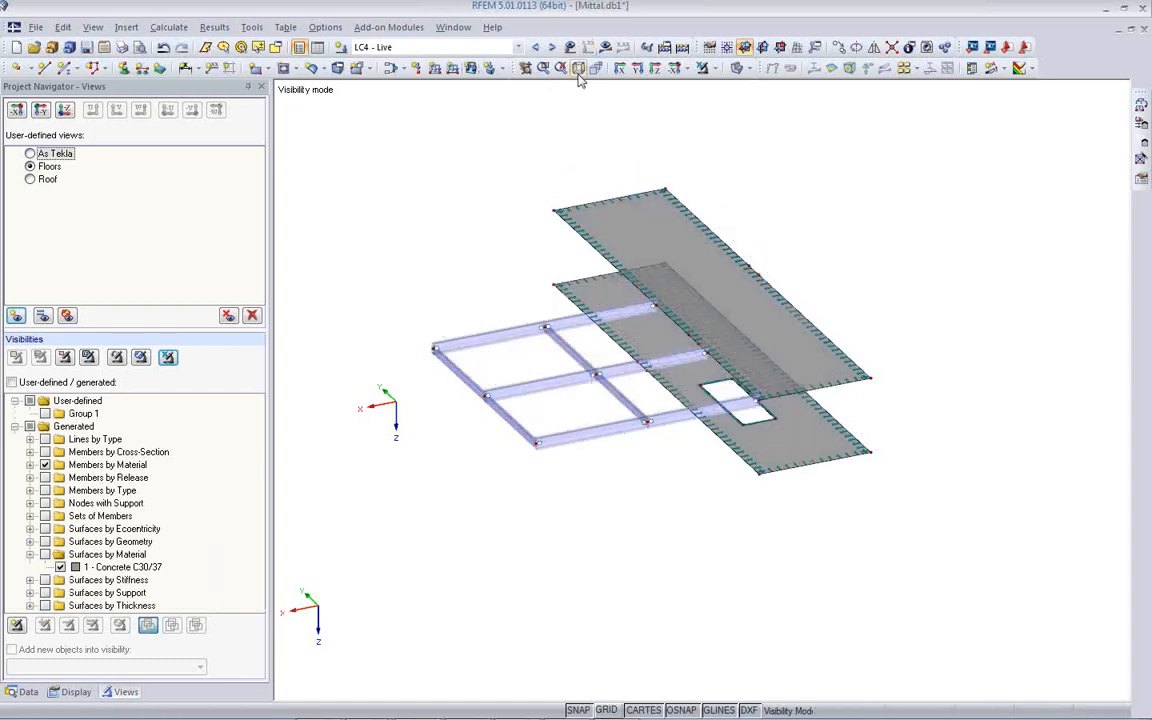
pyautogui.click(30, 154)
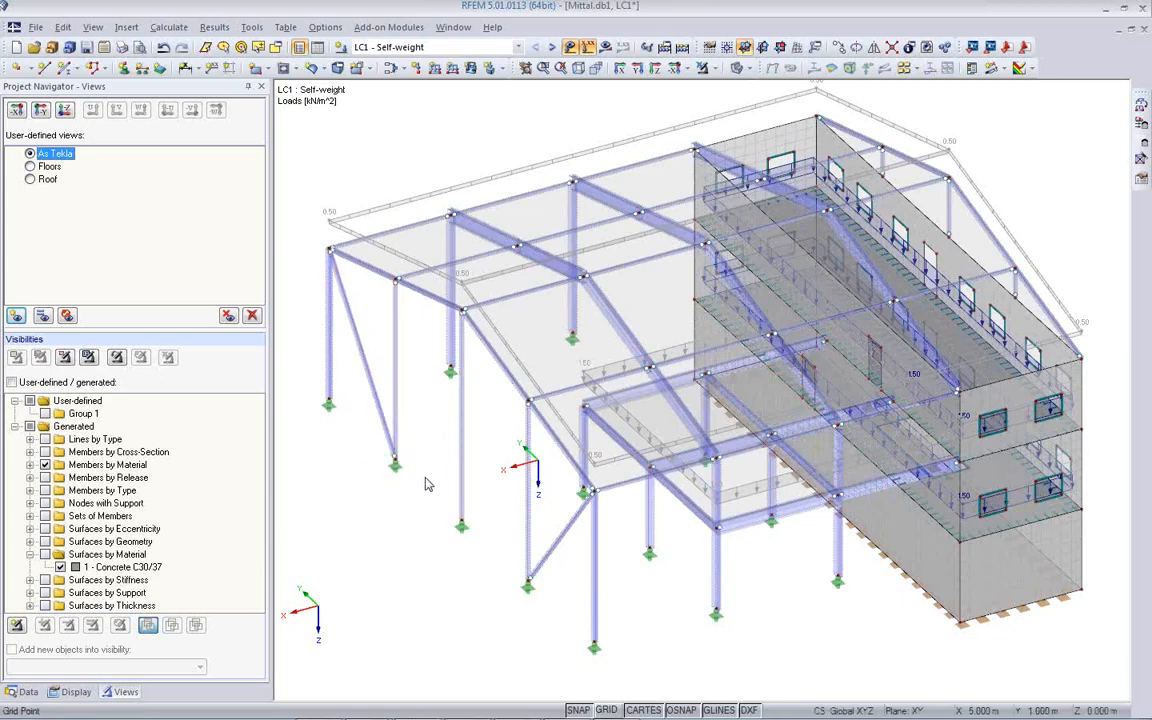
pyautogui.keyDown('ctrl'); pyautogui.moveTo(449, 501); pyautogui.dragTo(905, 383, button='middle'); pyautogui.keyUp('ctrl')
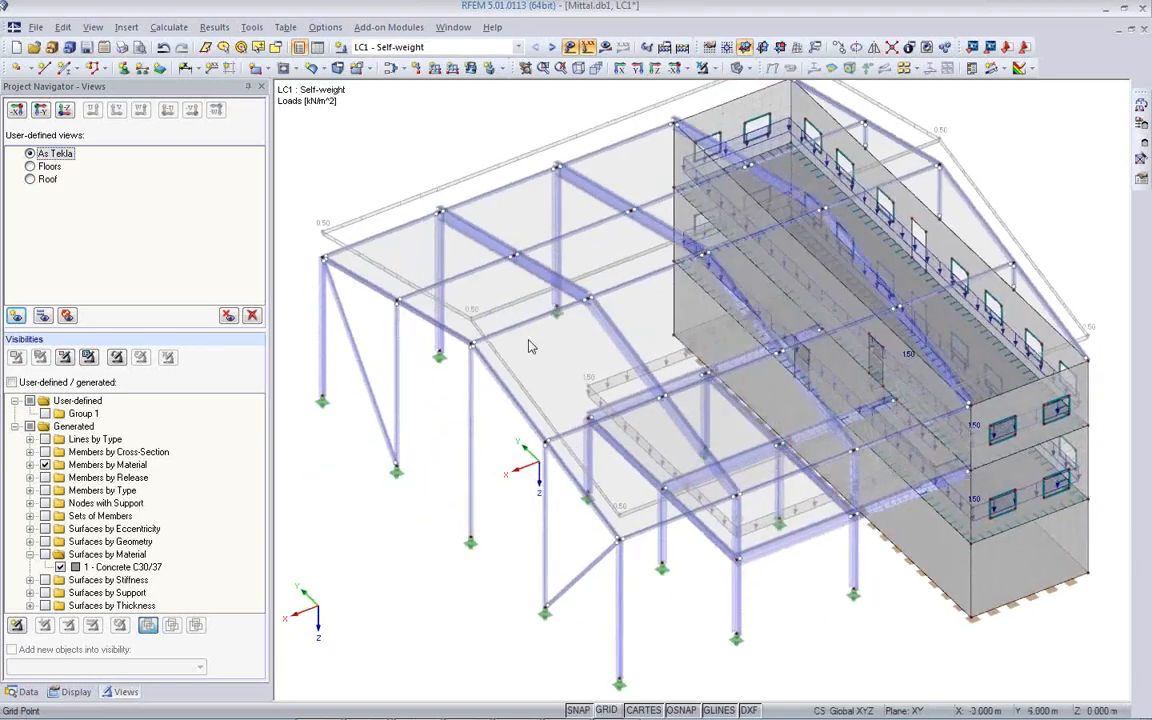
pyautogui.click(571, 48)
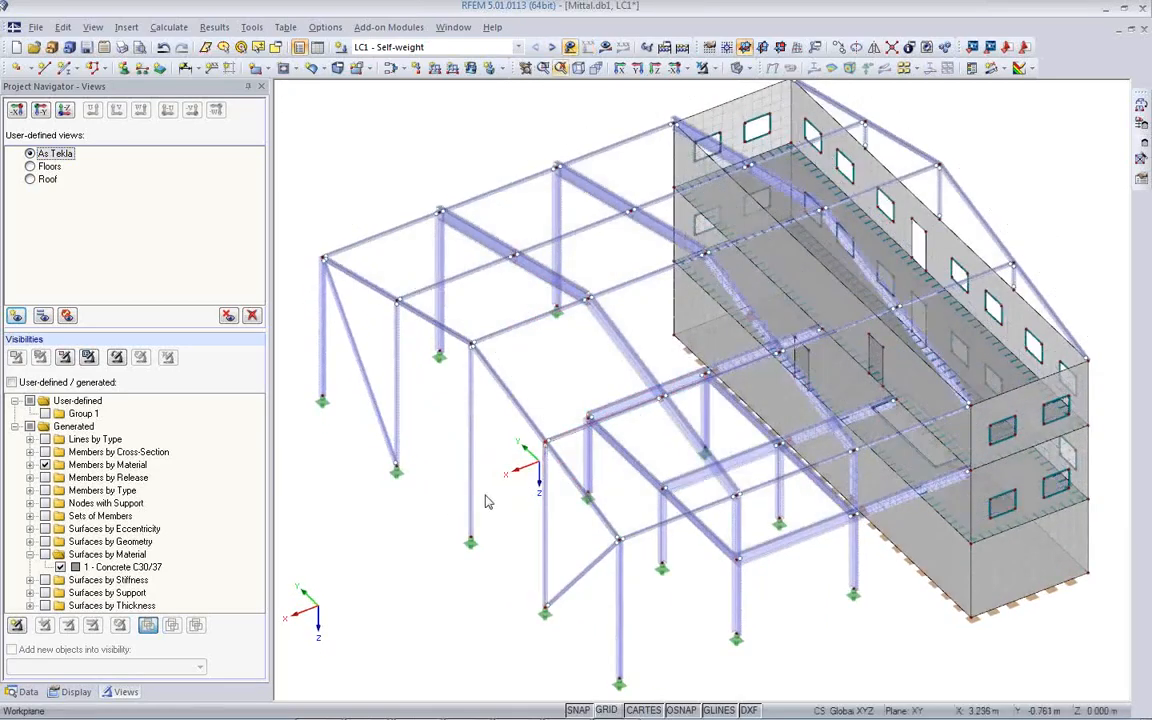
pyautogui.keyDown('ctrl'); pyautogui.moveTo(585, 418); pyautogui.dragTo(764, 330, button='middle'); pyautogui.keyUp('ctrl')
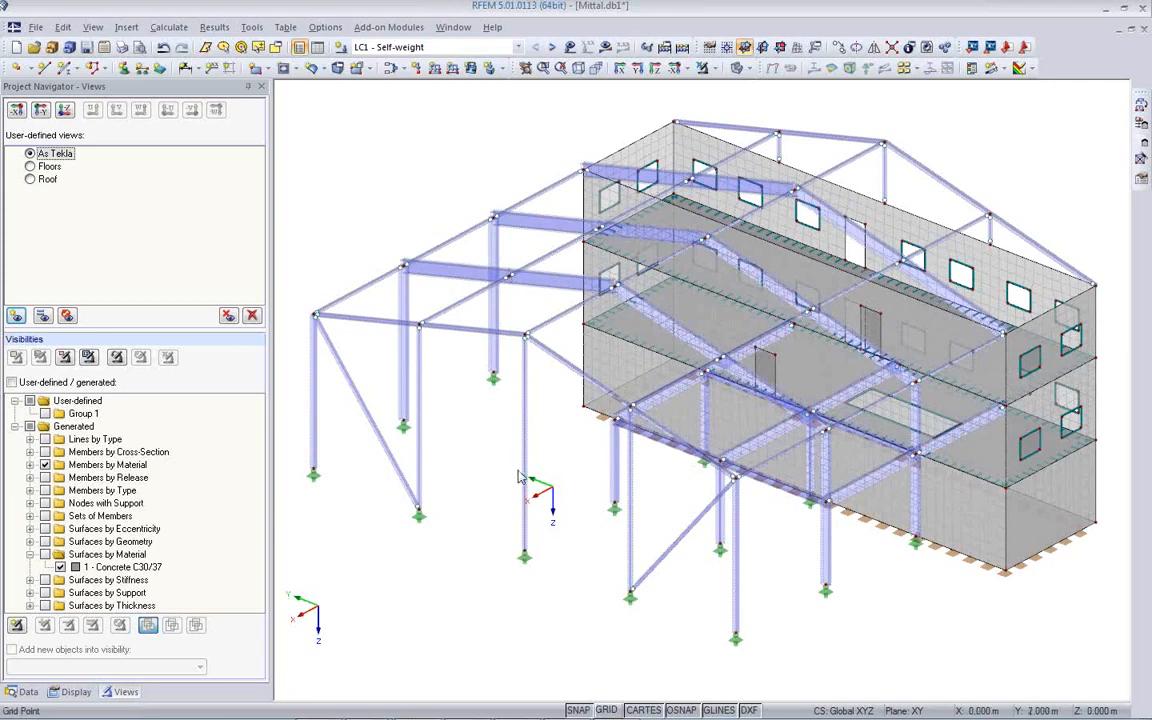
pyautogui.keyDown('ctrl'); pyautogui.moveTo(918, 452); pyautogui.dragTo(680, 300, button='middle'); pyautogui.keyUp('ctrl')
pyautogui.keyDown('ctrl'); pyautogui.moveTo(916, 414); pyautogui.dragTo(826, 430, button='middle'); pyautogui.keyUp('ctrl')
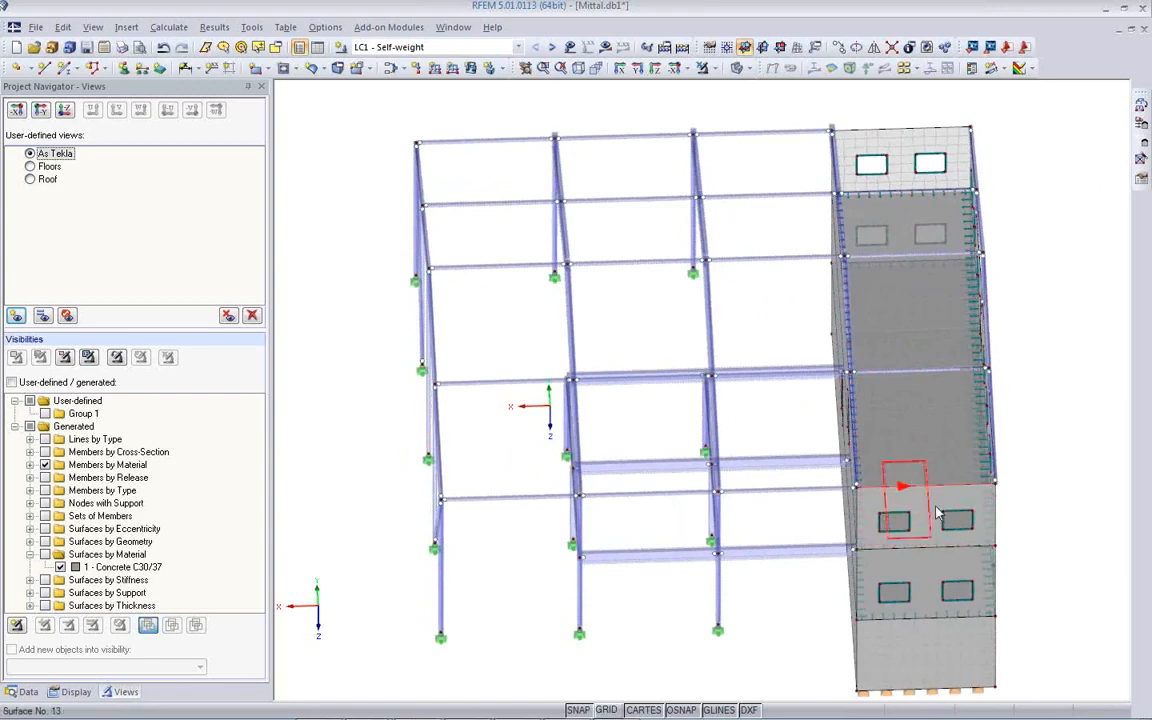
pyautogui.keyDown('ctrl'); pyautogui.moveTo(946, 528); pyautogui.dragTo(867, 356, button='middle'); pyautogui.keyUp('ctrl')
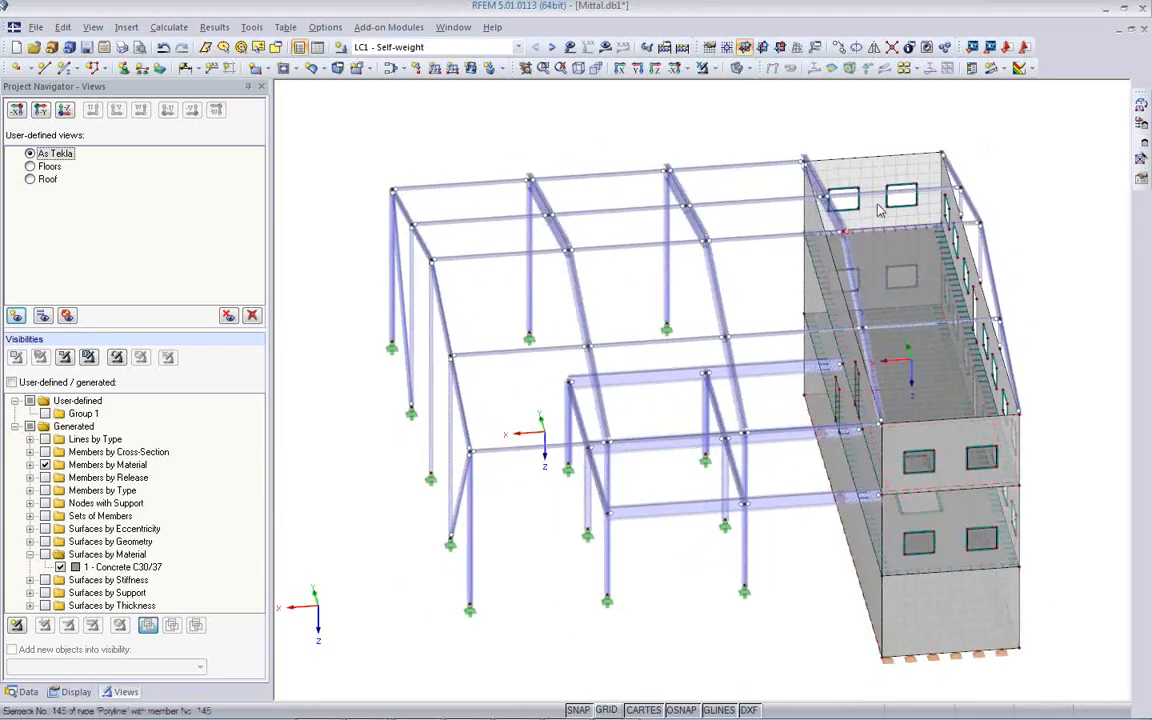
# Step: In wireframe display, copy the lower slab's opening once to the upper floor, using two wall corner nodes as the displacement vector
pyautogui.click(745, 70)
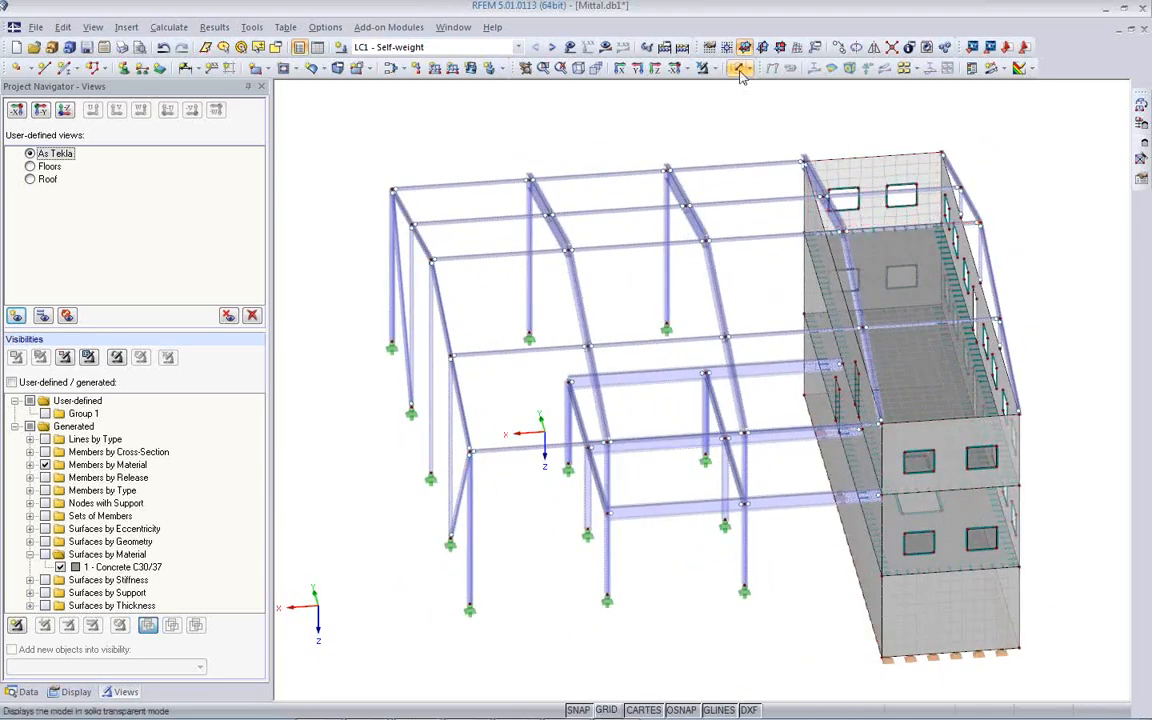
pyautogui.scroll(5, 899, 522)
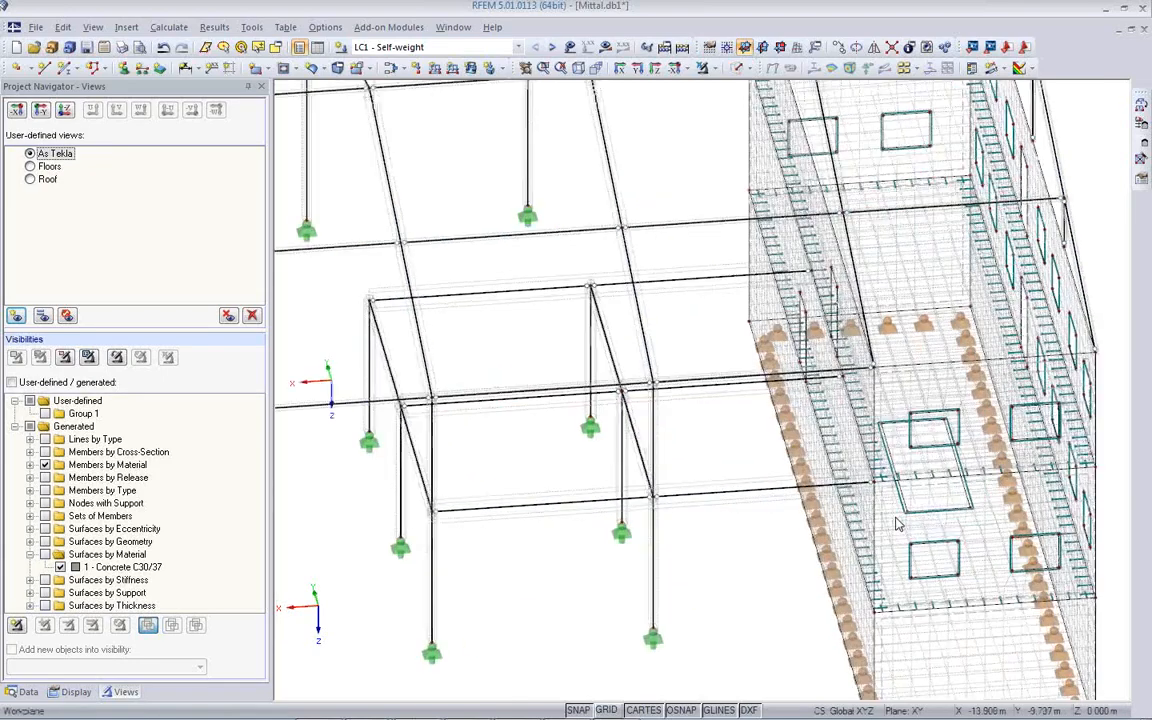
pyautogui.click(902, 494)
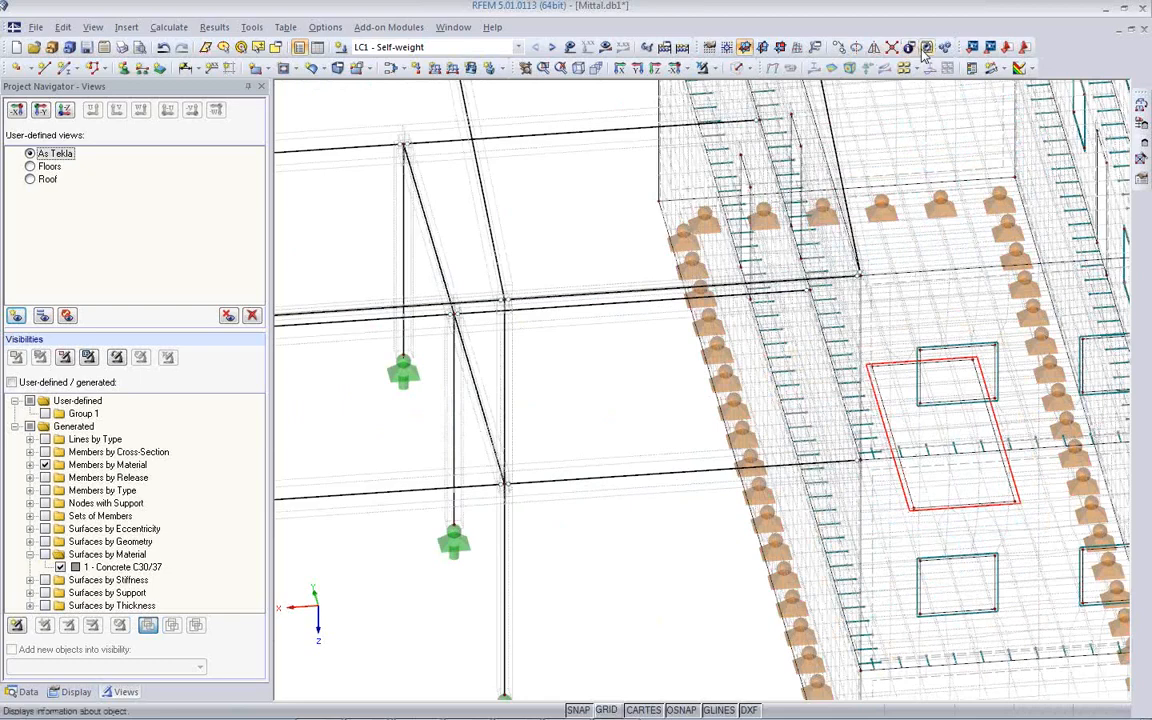
pyautogui.click(838, 47)
pyautogui.click(373, 221)
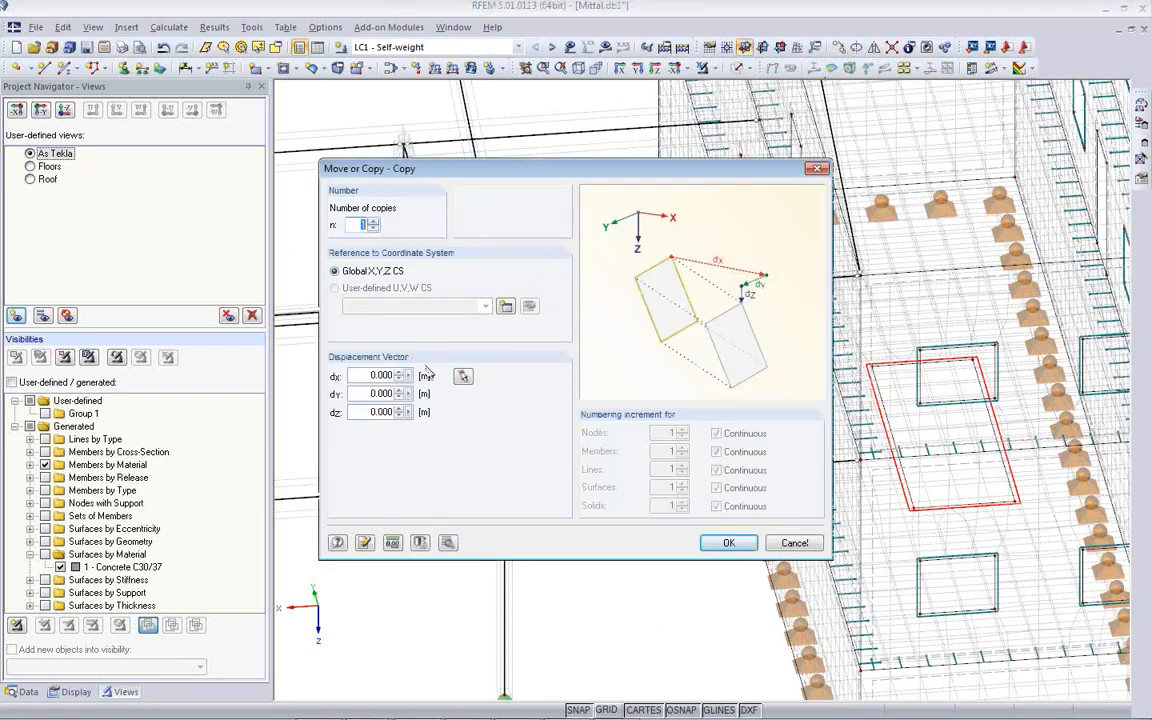
pyautogui.click(462, 377)
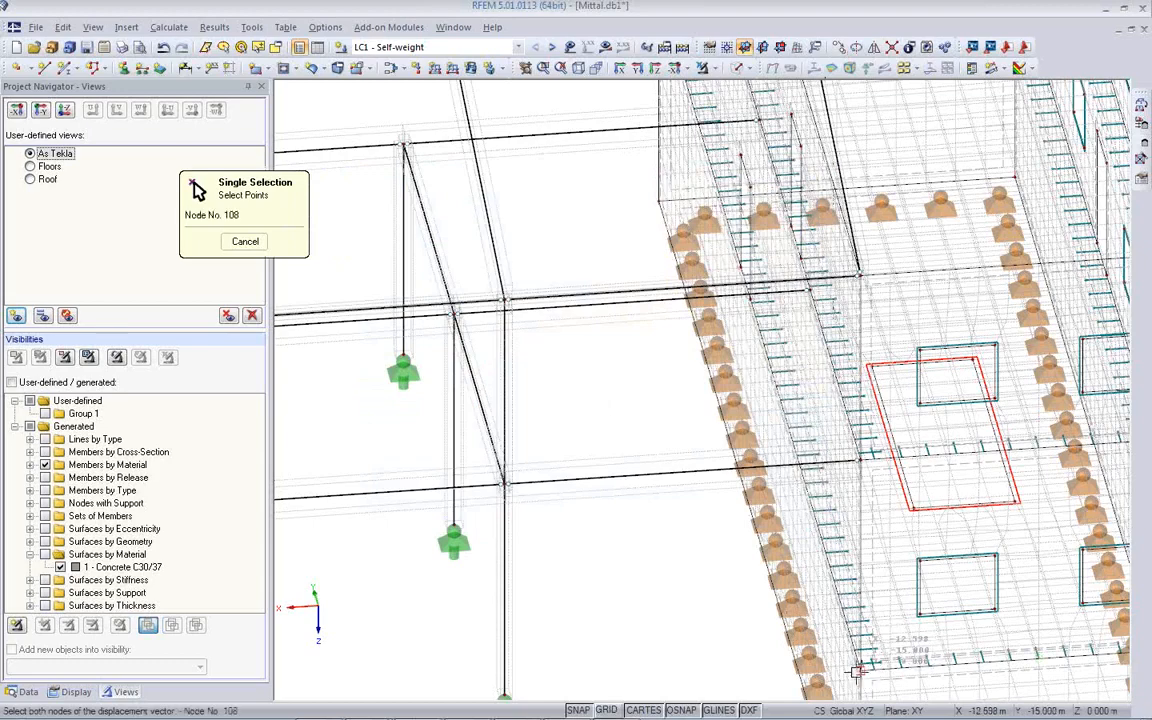
pyautogui.click(862, 460)
pyautogui.click(729, 543)
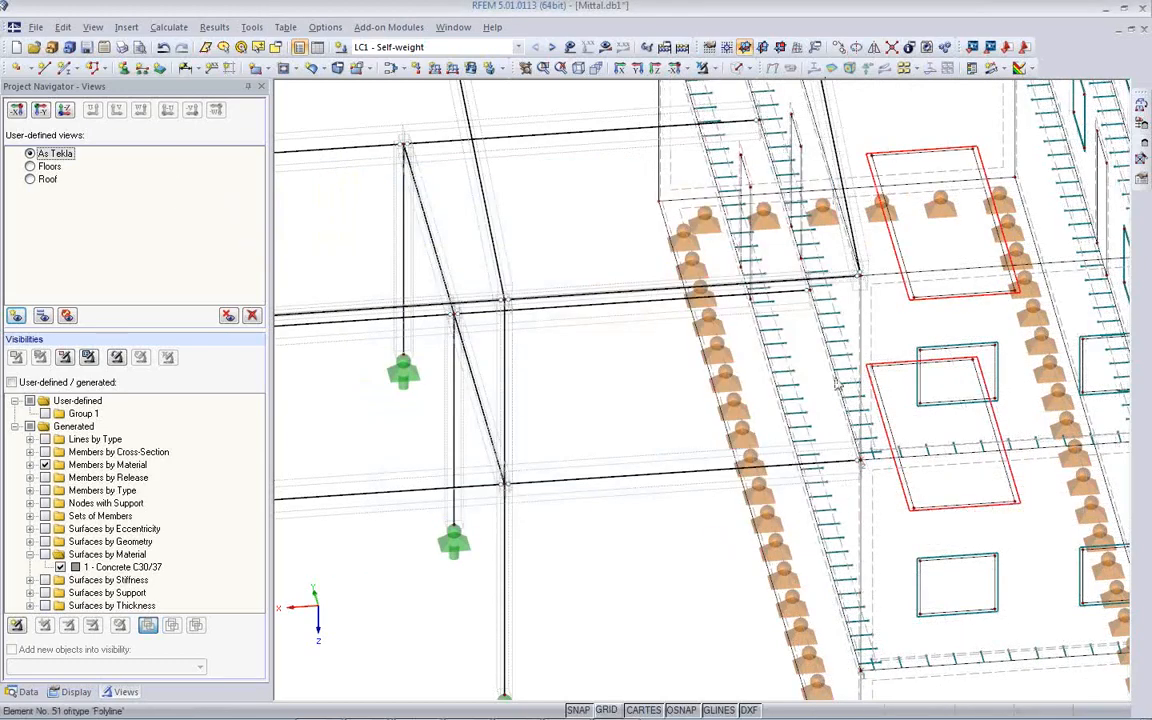
# Step: Inspect the copied slab opening and set the model display to solid rendering
pyautogui.scroll(3, 805, 400)
pyautogui.scroll(-6, 805, 400)
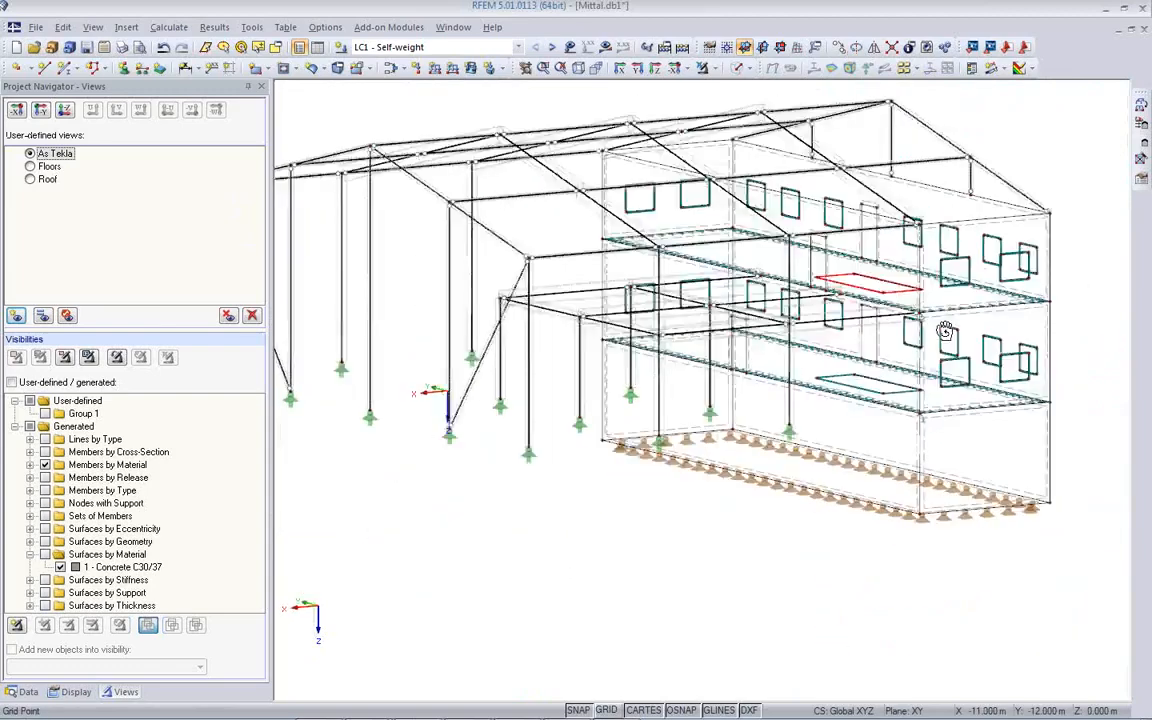
pyautogui.click(734, 67)
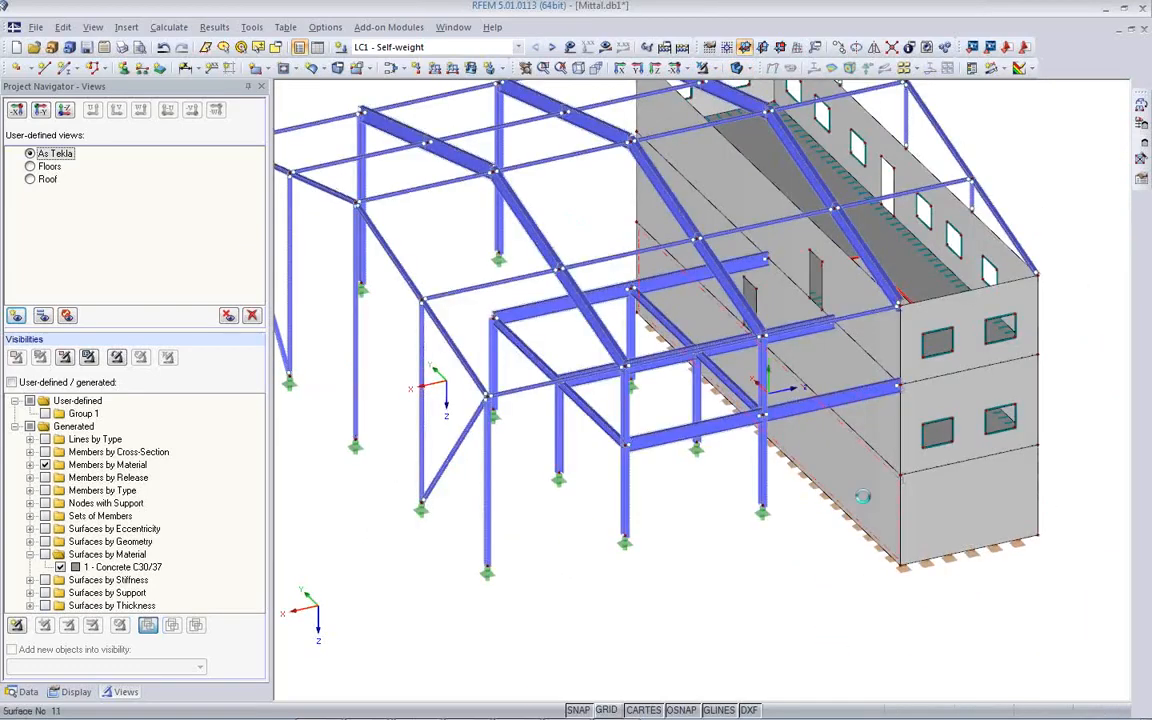
pyautogui.scroll(3, 708, 570)
pyautogui.keyDown('ctrl'); pyautogui.moveTo(708, 570); pyautogui.dragTo(841, 527, button='middle'); pyautogui.keyUp('ctrl')
pyautogui.scroll(-2, 841, 527)
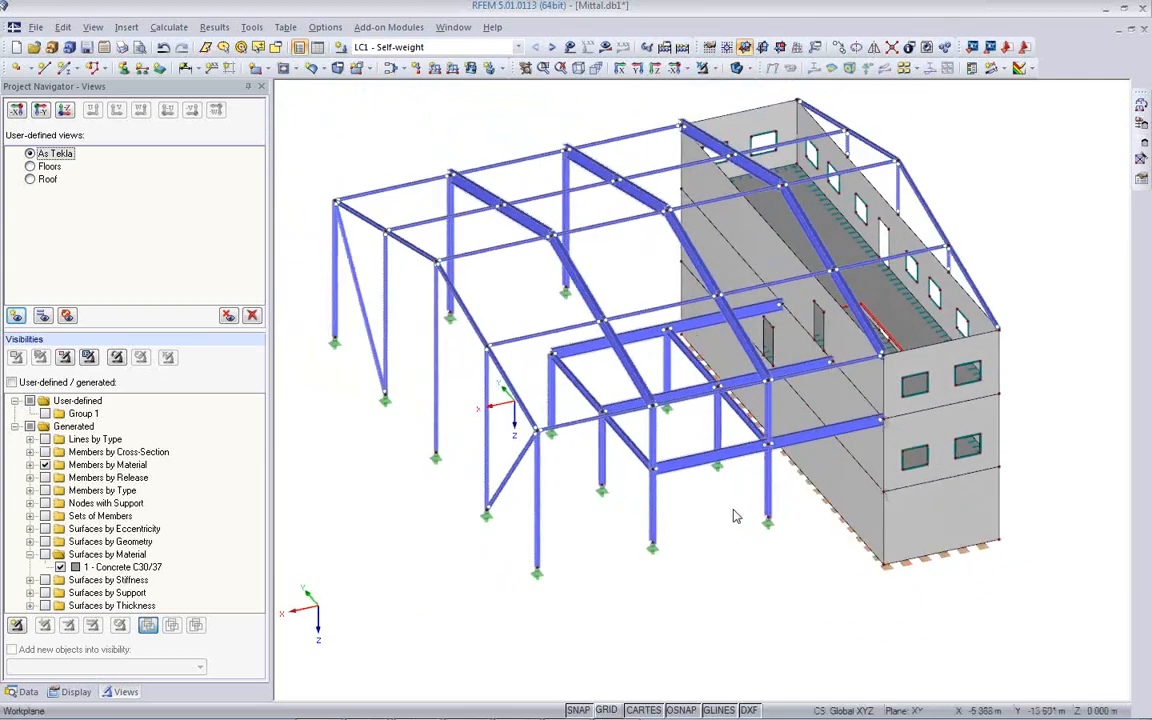
# Step: Open the RF-STEEL EC3 add-on module for steel member design and choose the CEN European Union national annex
pyautogui.click(22, 691)
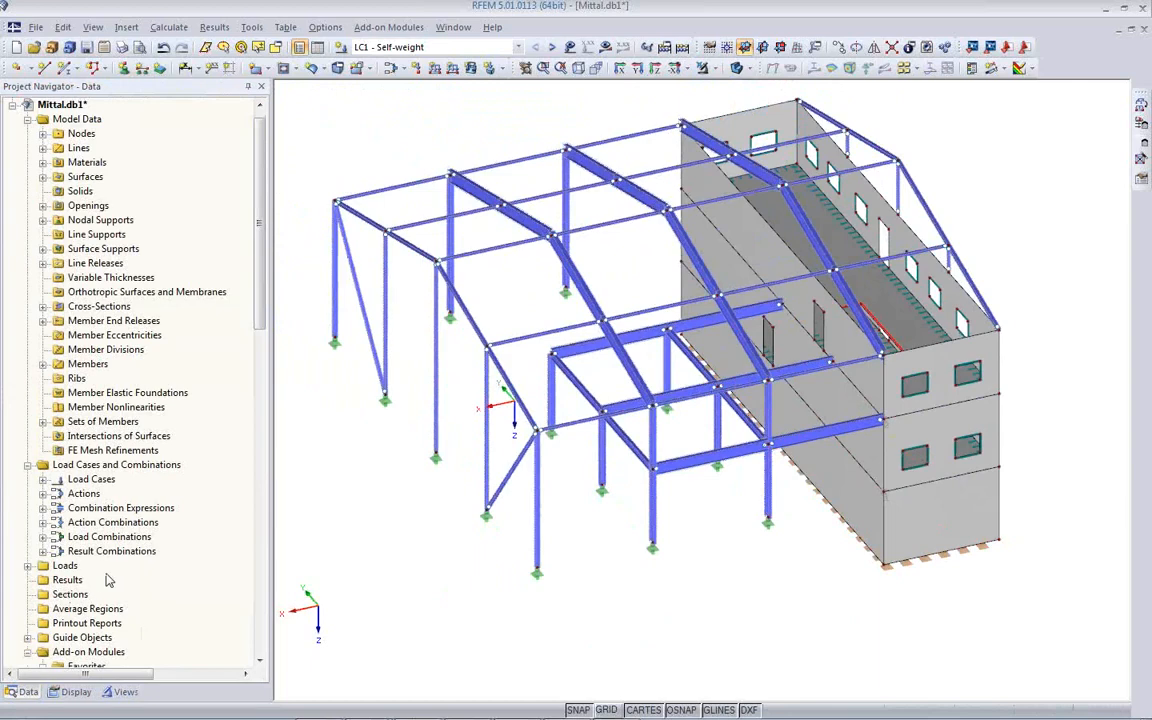
pyautogui.scroll(-7, 188, 186)
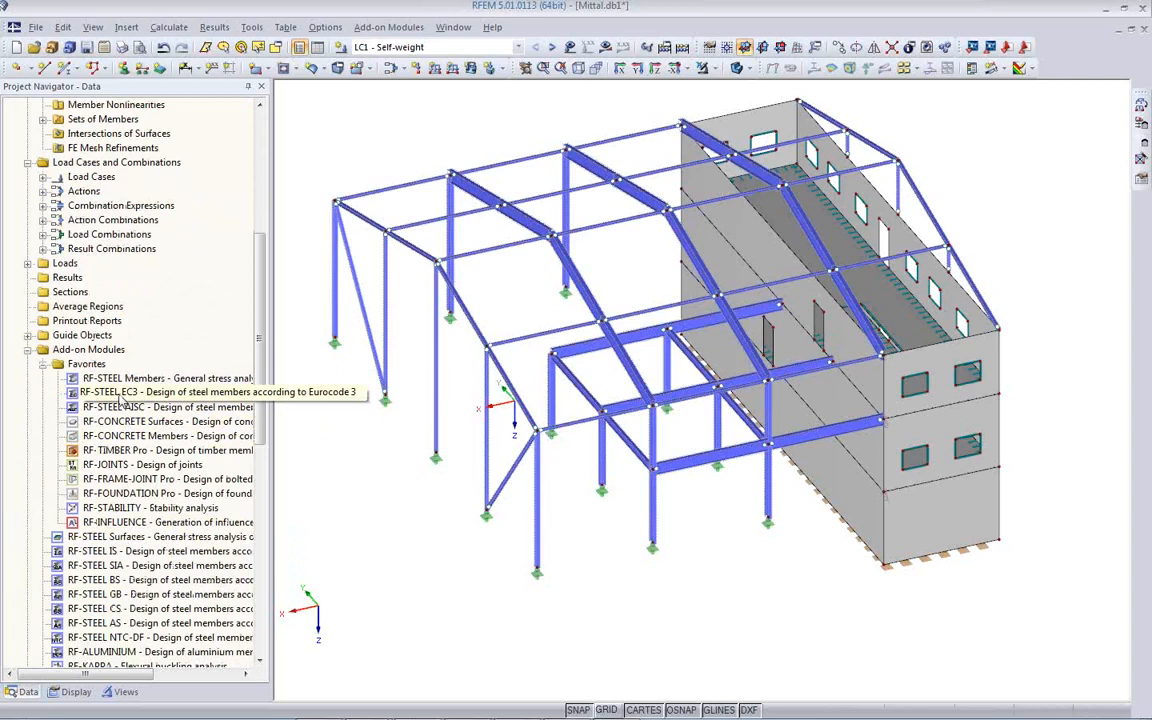
pyautogui.click(121, 394)
pyautogui.click(228, 393)
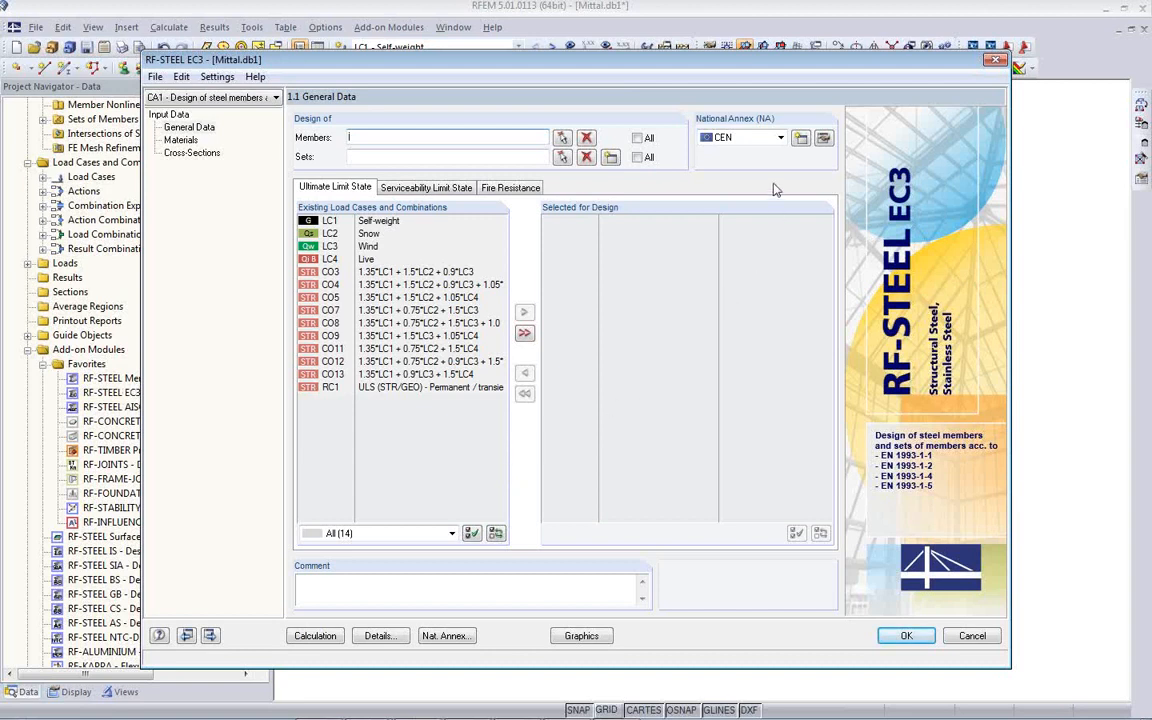
pyautogui.click(768, 139)
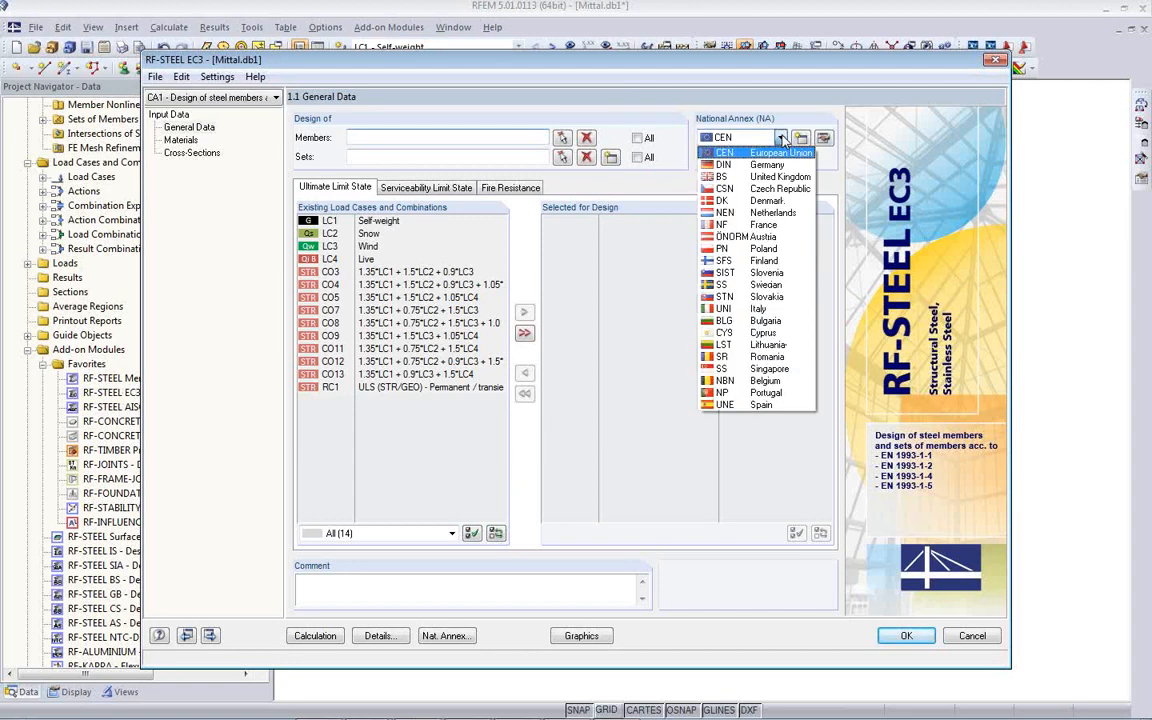
pyautogui.click(755, 152)
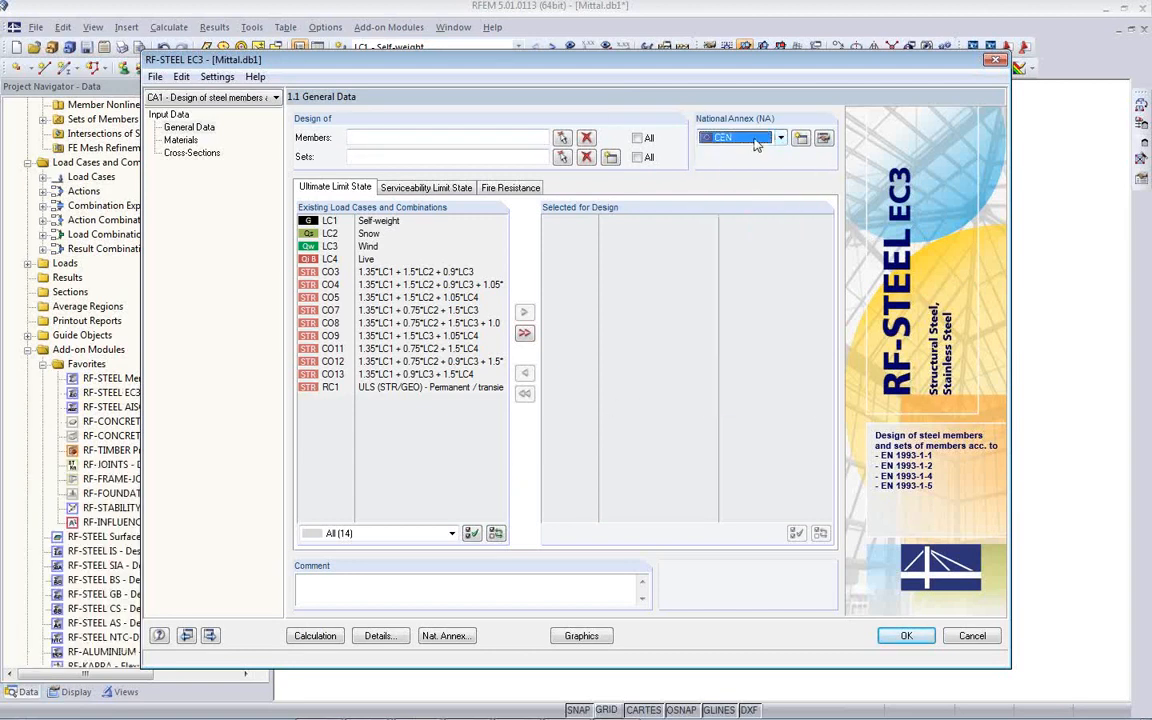
# Step: For picking the members to design, limit the model display to members by cross-section and hide the IPE 600 members
pyautogui.click(562, 138)
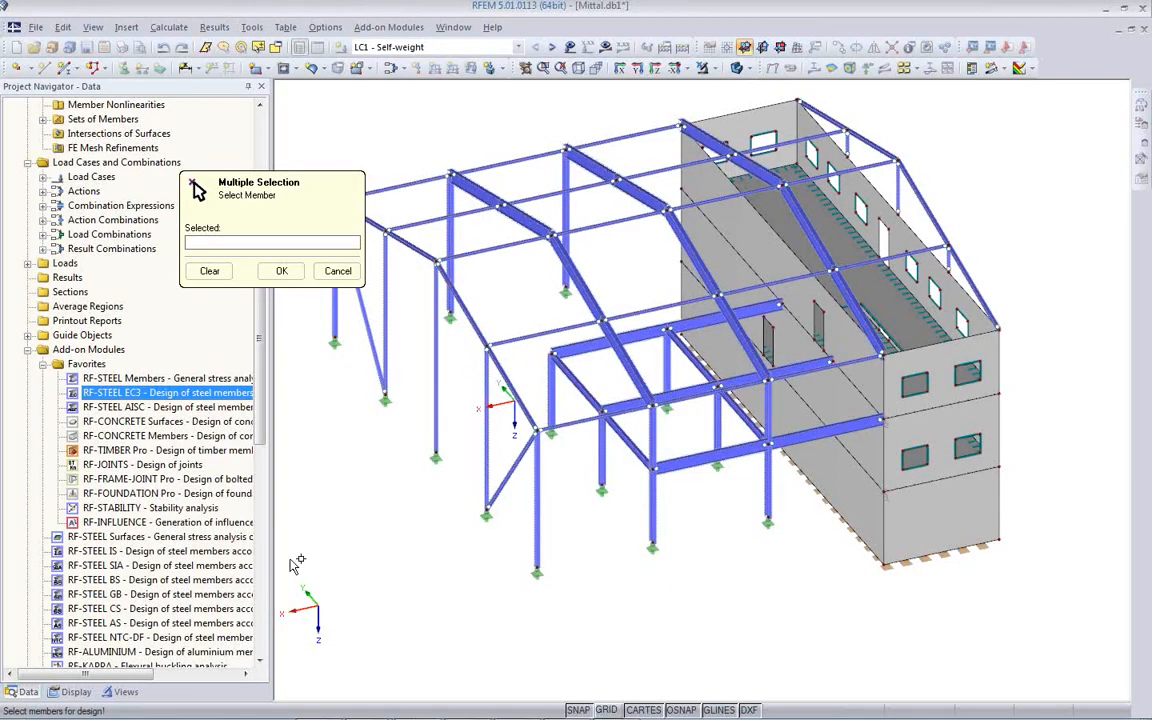
pyautogui.keyDown('ctrl'); pyautogui.moveTo(657, 550); pyautogui.dragTo(507, 487, button='middle'); pyautogui.keyUp('ctrl')
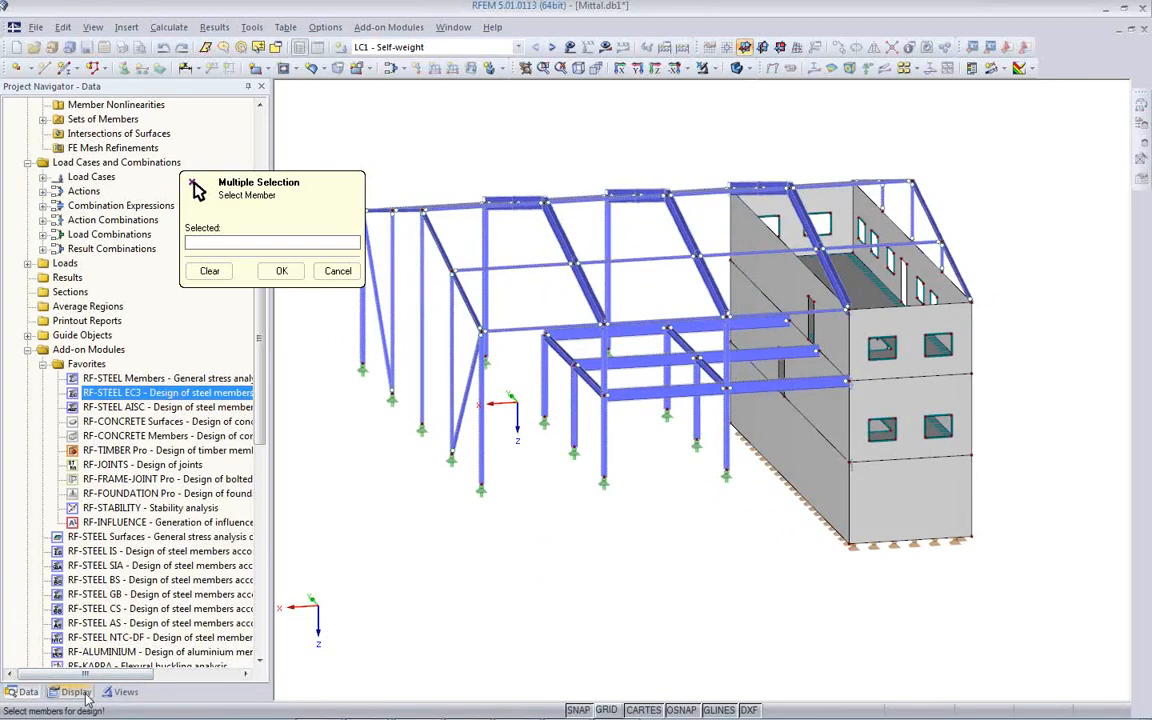
pyautogui.click(124, 692)
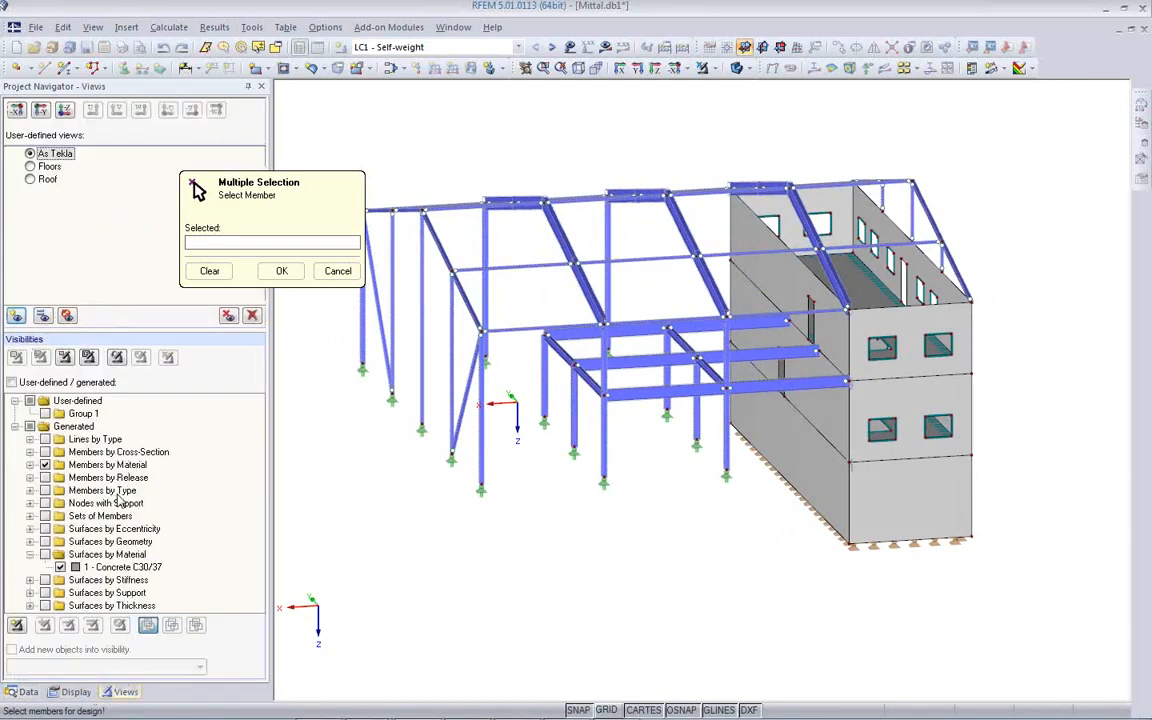
pyautogui.click(44, 465)
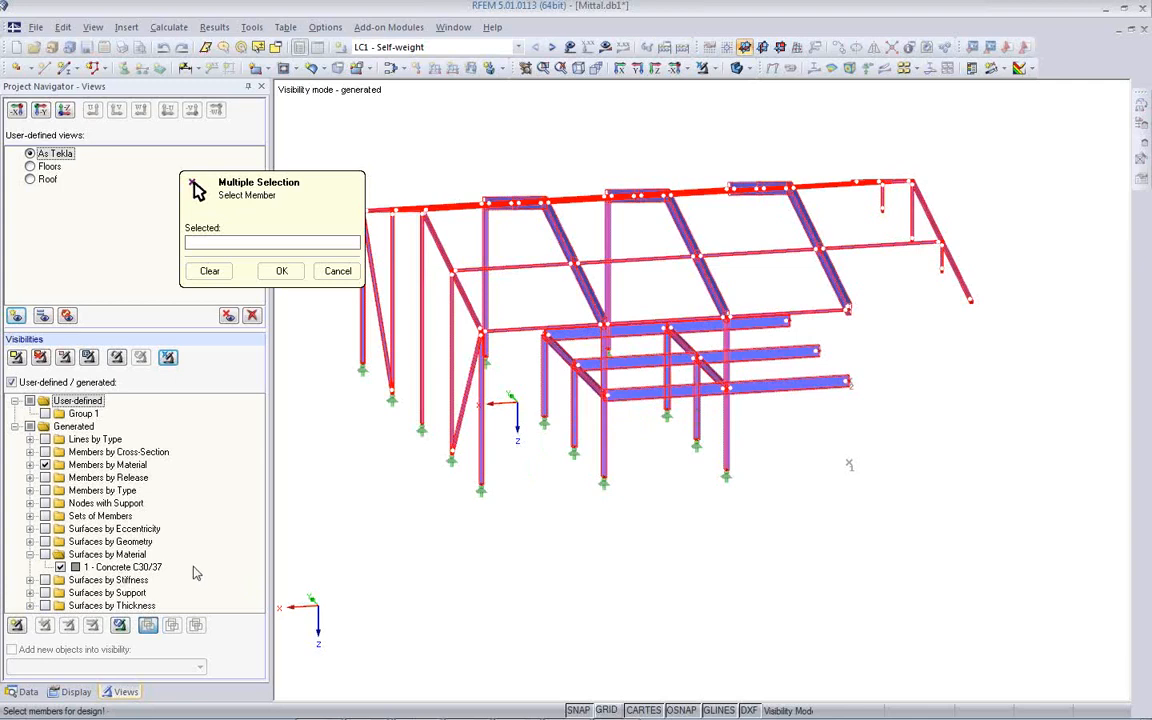
pyautogui.click(42, 405)
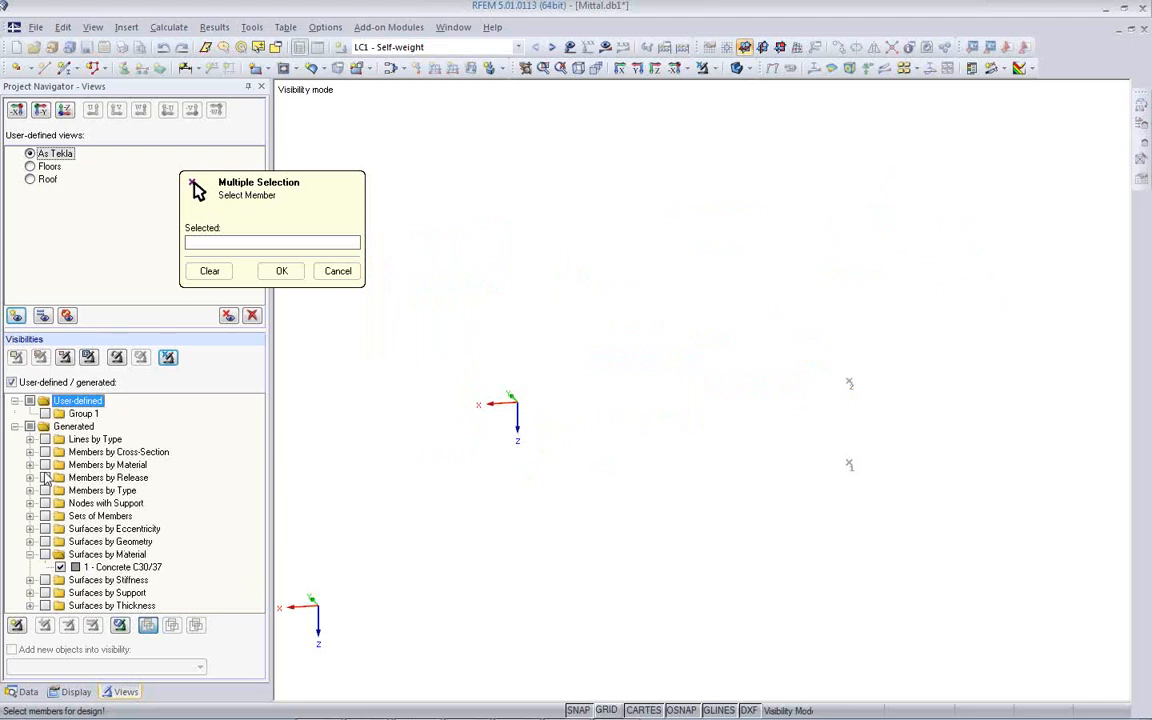
pyautogui.click(44, 452)
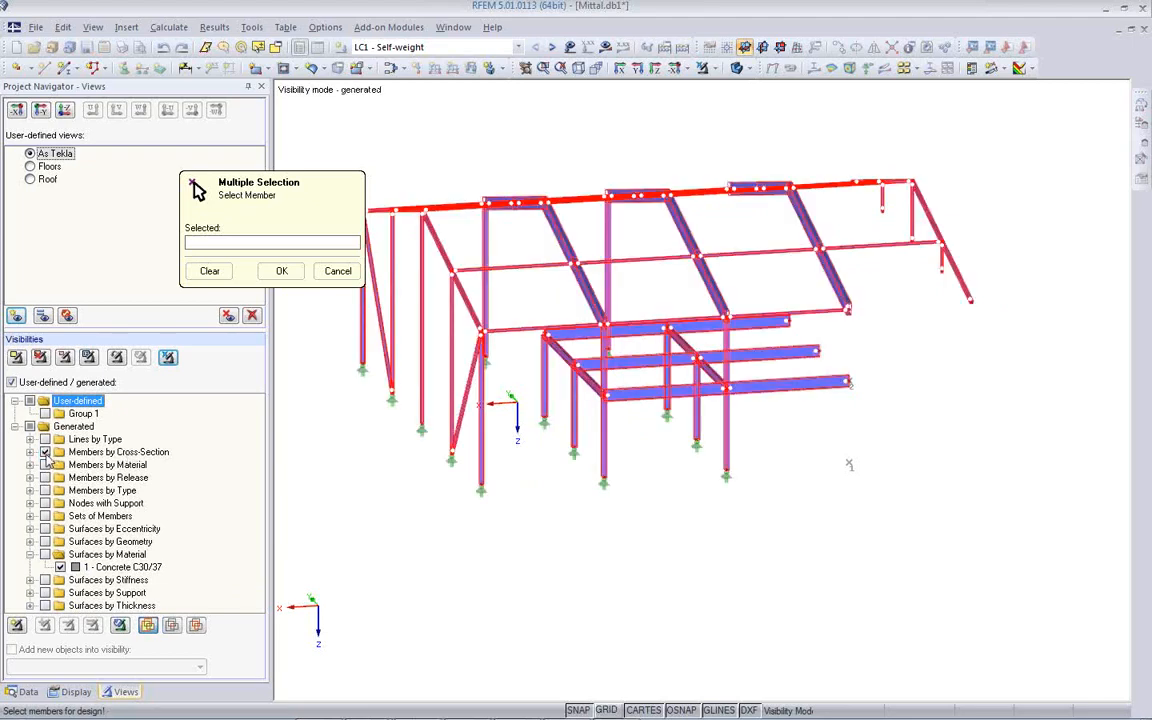
pyautogui.click(31, 453)
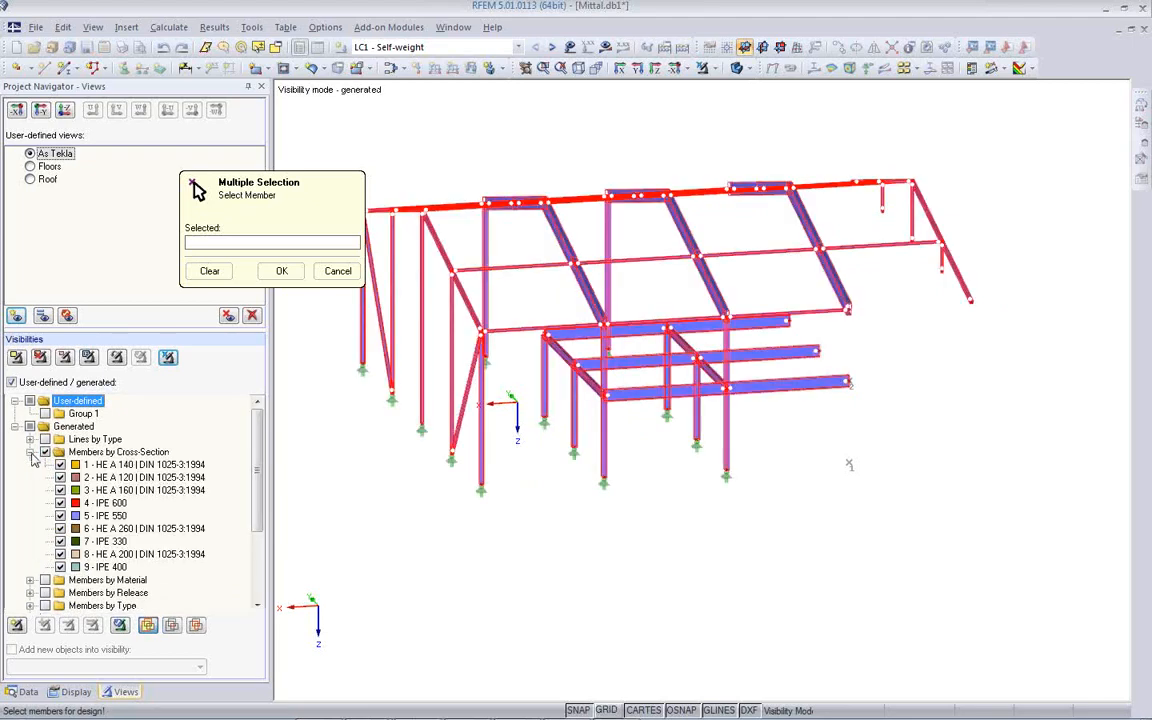
pyautogui.click(60, 567)
pyautogui.click(60, 567)
pyautogui.click(60, 504)
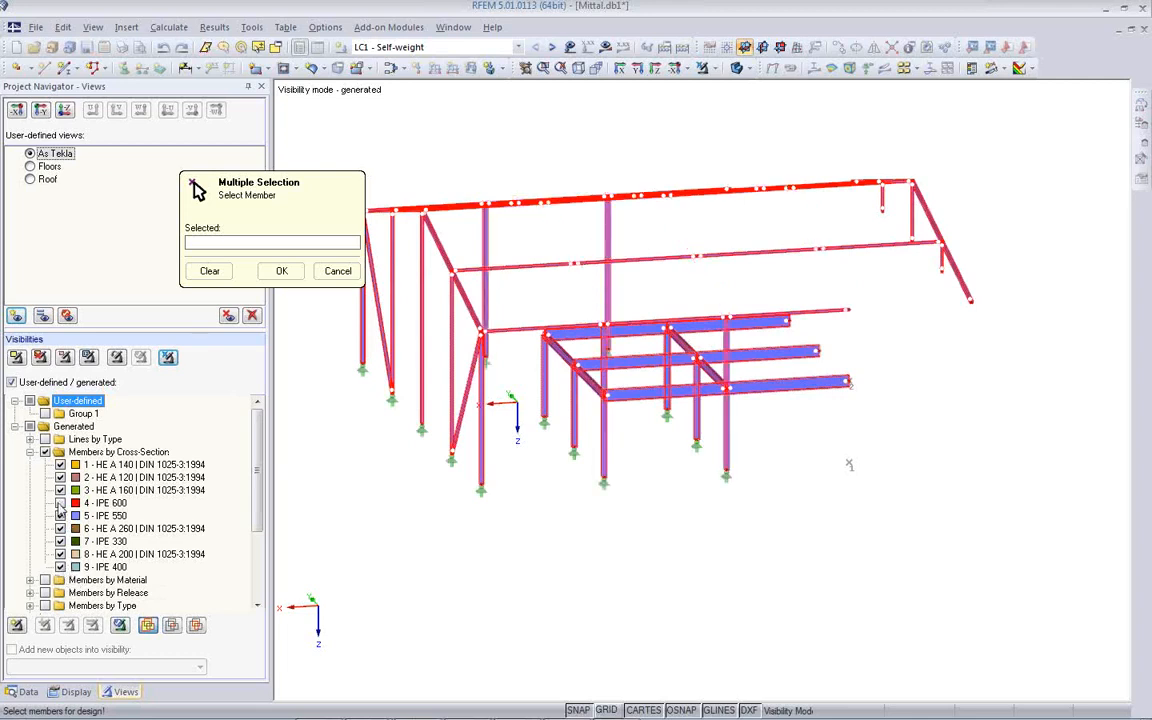
# Step: Select all displayed members (141-158,171-208) for design and add result combination RC1 to the ultimate limit state design
pyautogui.click(374, 440)
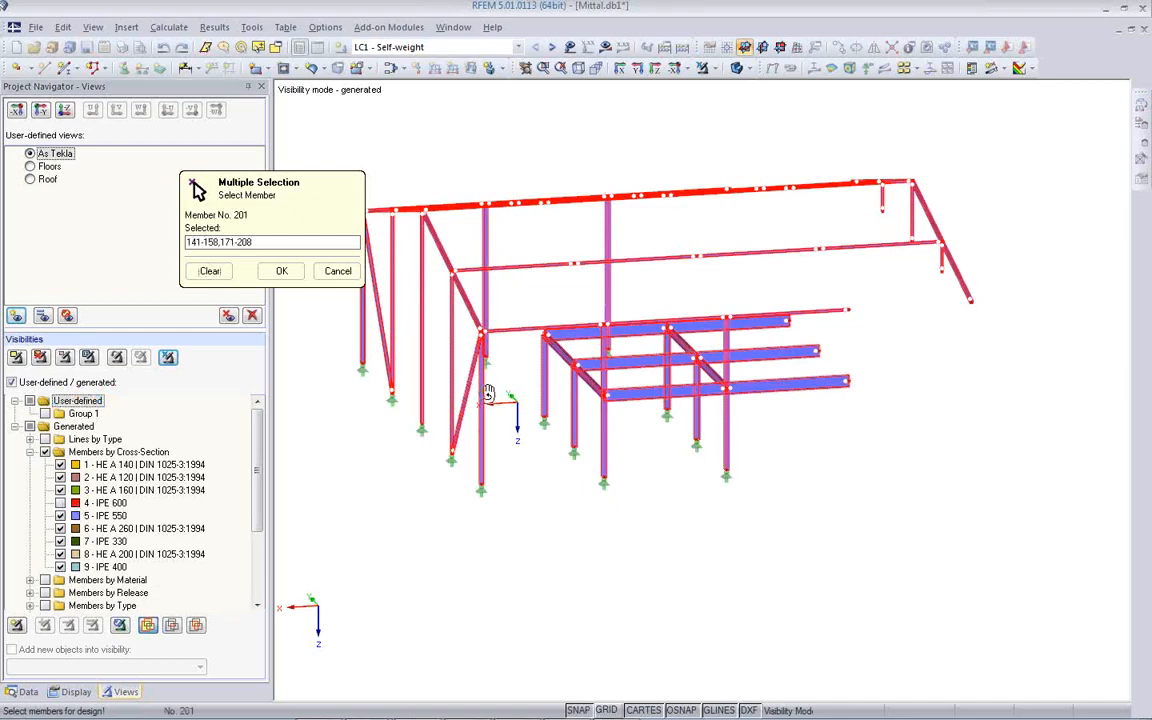
pyautogui.keyDown('ctrl'); pyautogui.moveTo(489, 393); pyautogui.dragTo(477, 438, button='middle'); pyautogui.keyUp('ctrl')
pyautogui.click(209, 271)
pyautogui.moveTo(534, 380); pyautogui.dragTo(710, 380, button='middle')
pyautogui.scroll(-3, 708, 382)
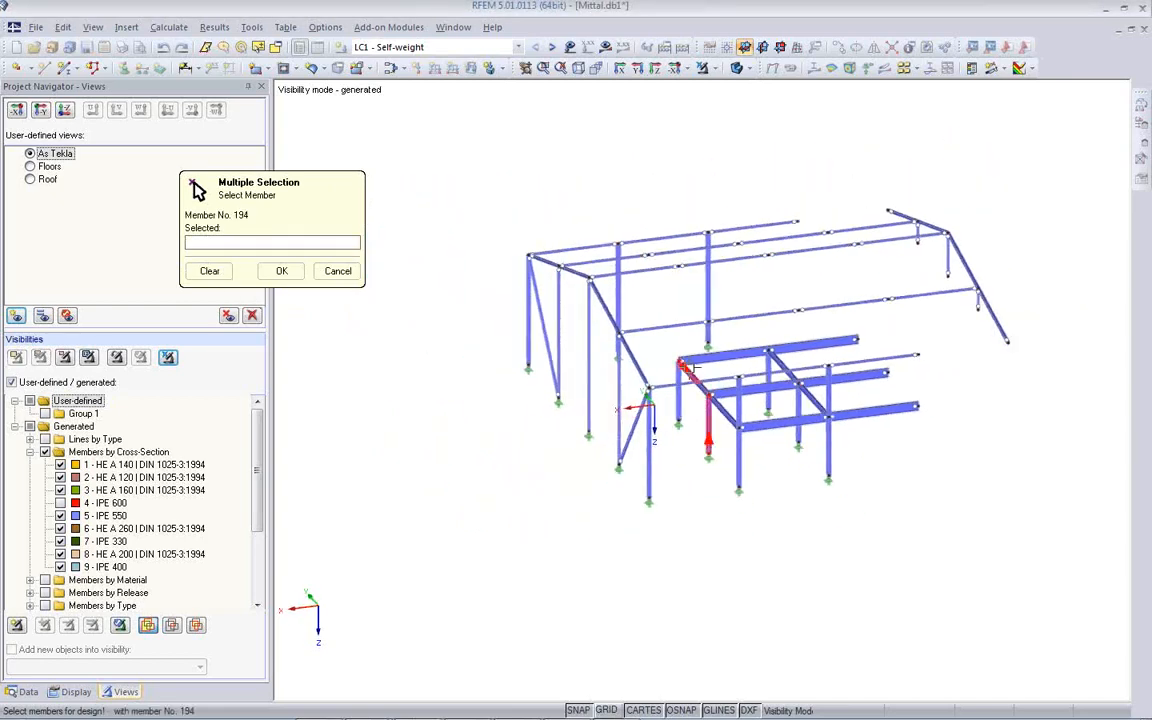
pyautogui.moveTo(481, 147); pyautogui.dragTo(1059, 535)
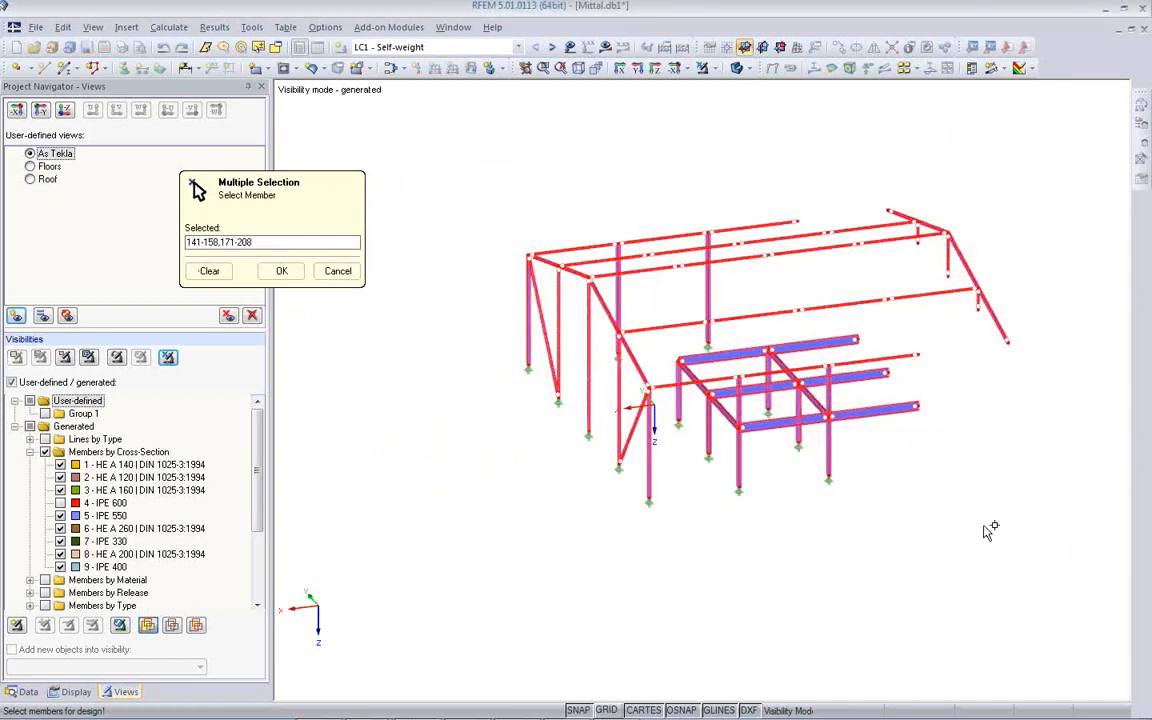
pyautogui.click(281, 271)
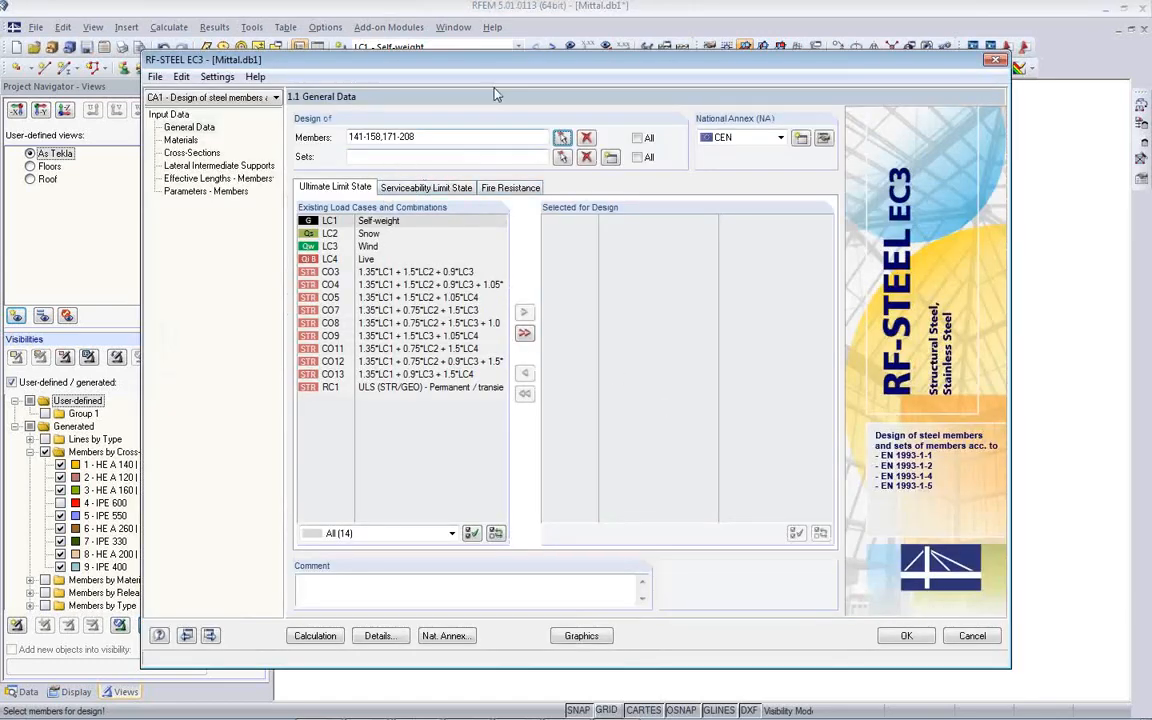
pyautogui.moveTo(502, 67); pyautogui.dragTo(480, 103)
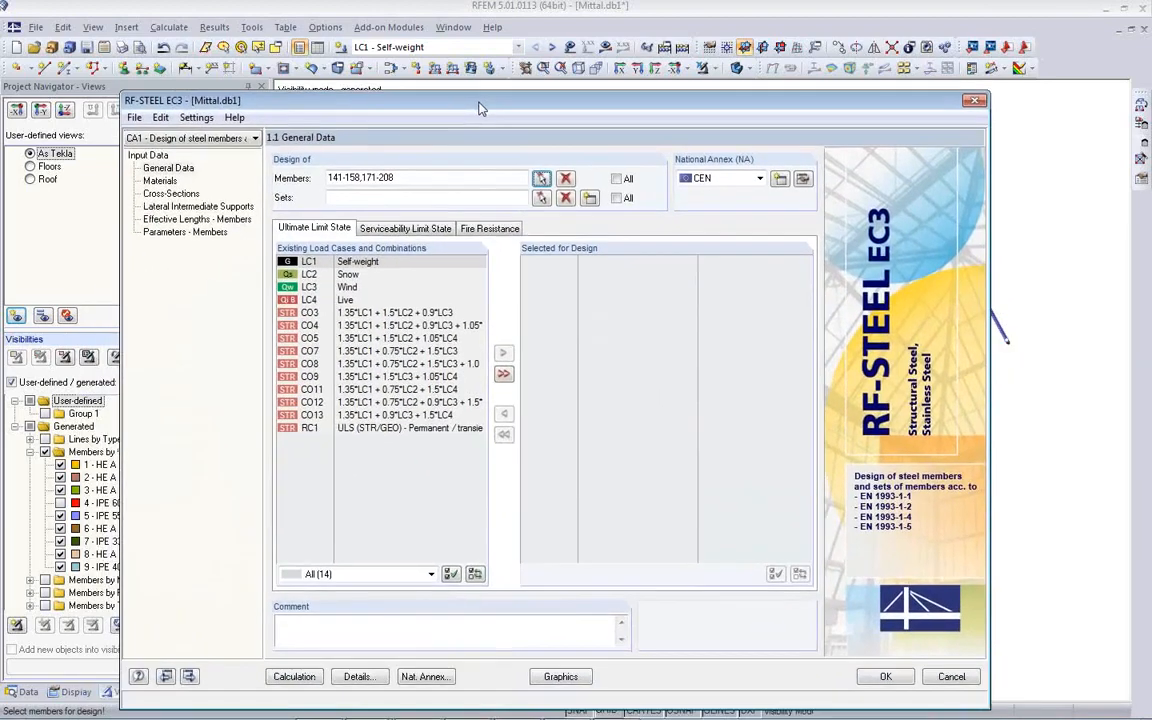
pyautogui.doubleClick(363, 432)
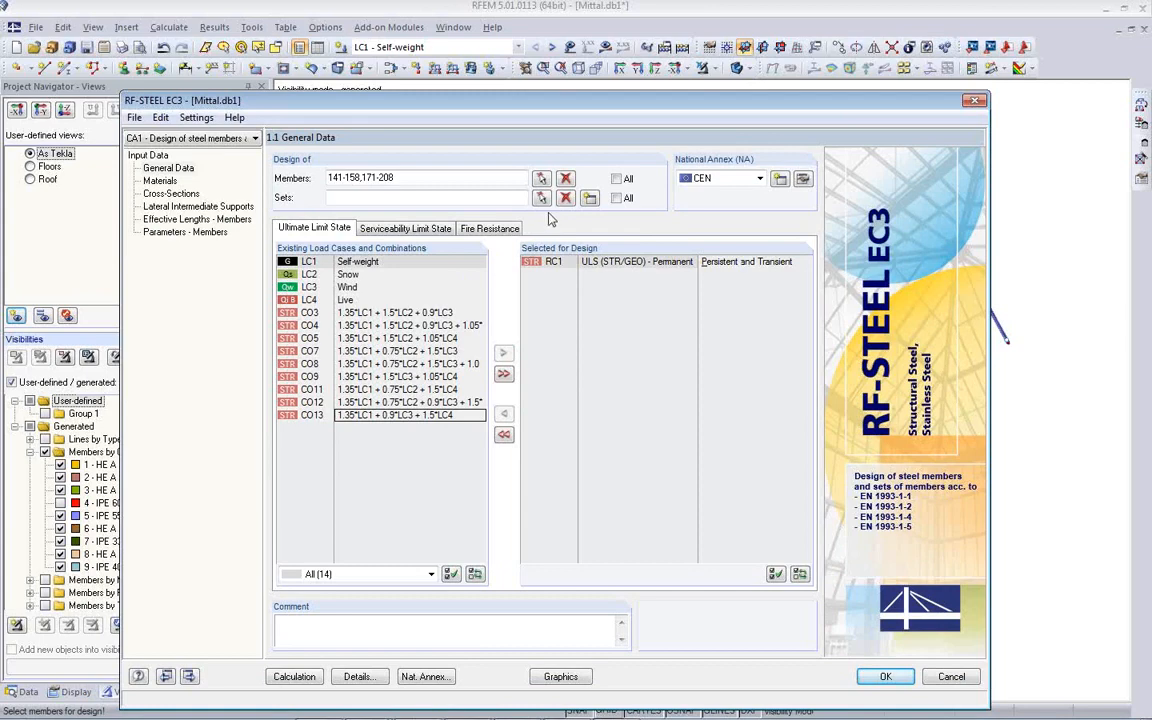
# Step: Show the IPE 600 members again and pick the six sloping roof beam sets (17-22) as sets of members for design
pyautogui.click(352, 197)
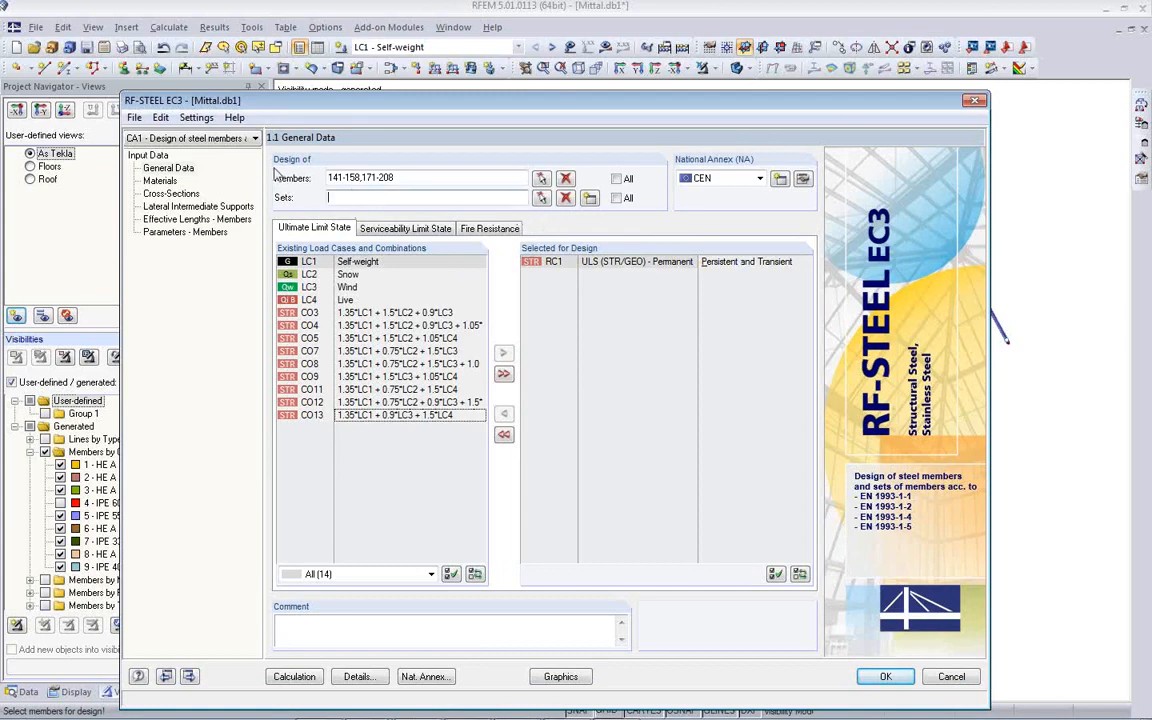
pyautogui.click(540, 198)
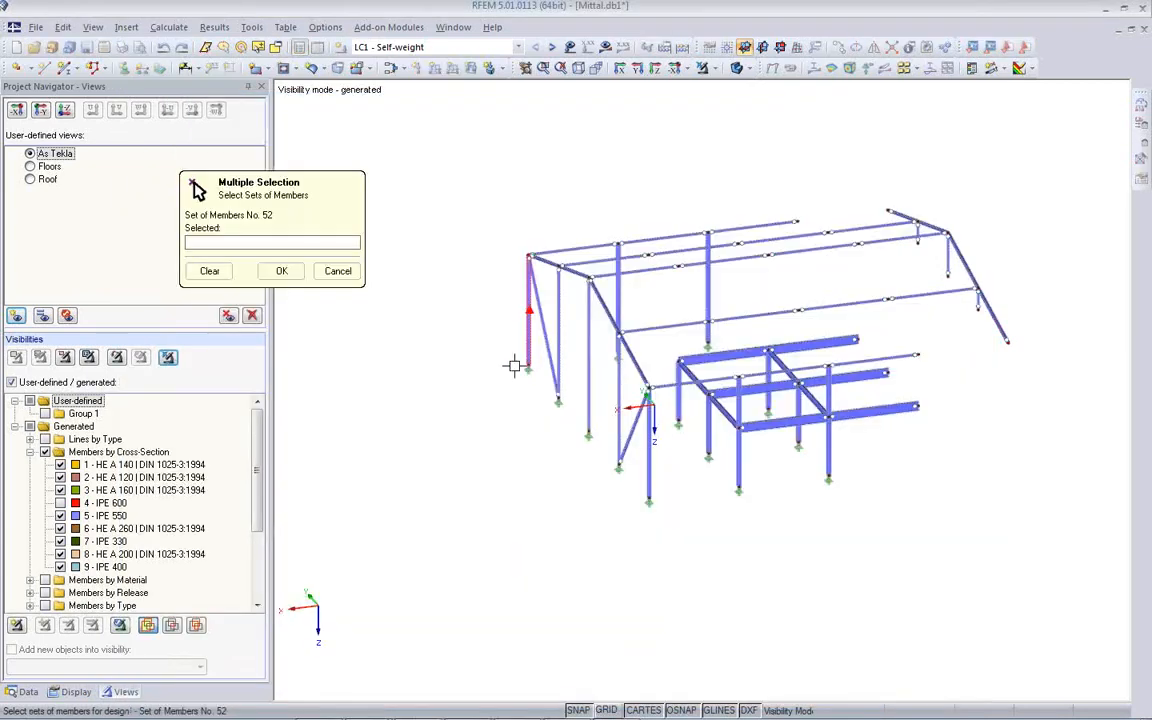
pyautogui.click(60, 503)
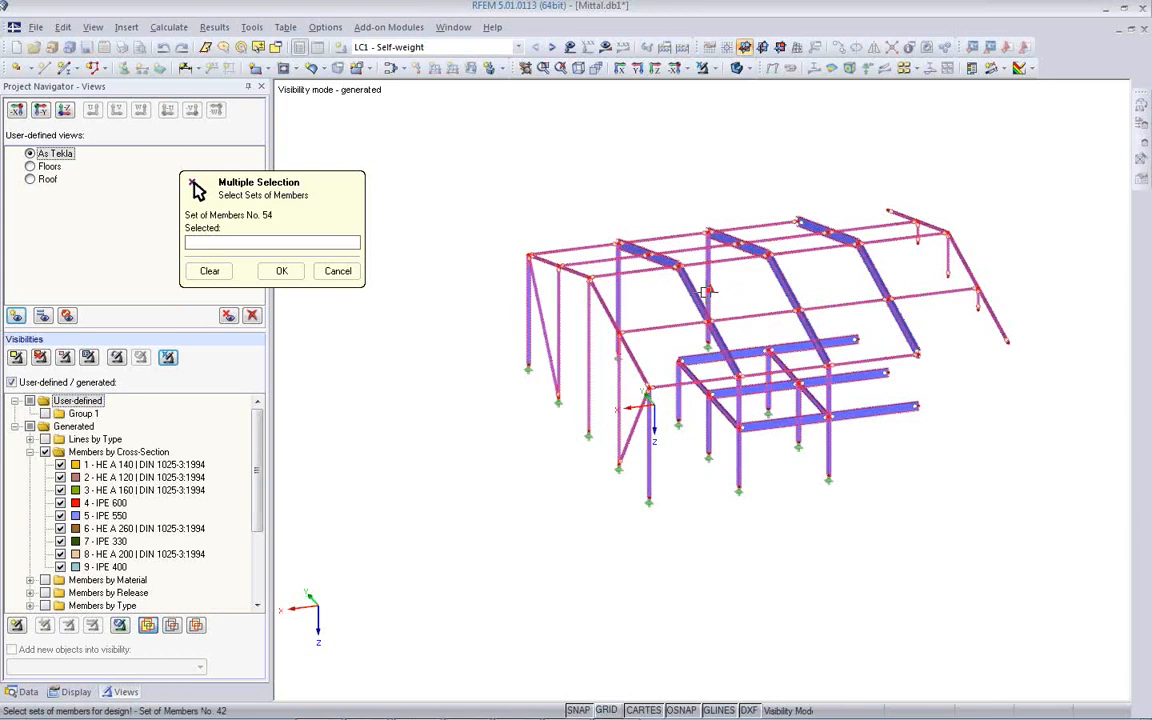
pyautogui.click(222, 274)
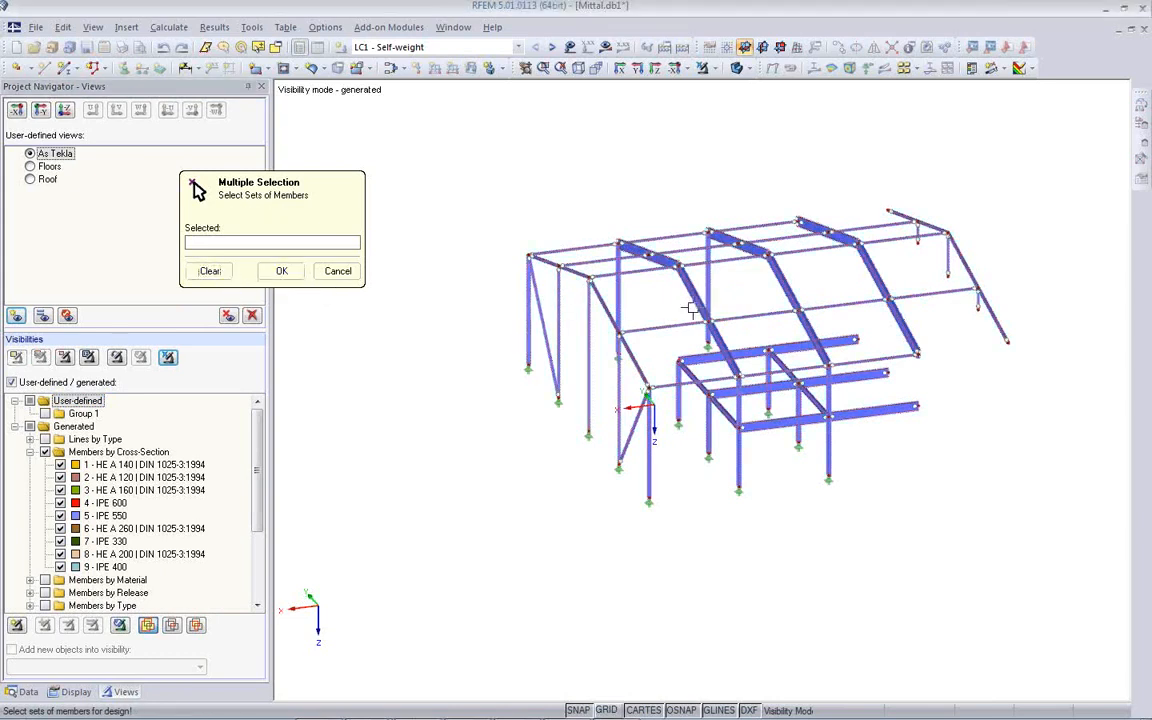
pyautogui.click(779, 287)
pyautogui.click(784, 286)
pyautogui.click(873, 276)
pyautogui.click(846, 237)
pyautogui.click(745, 246)
pyautogui.click(655, 255)
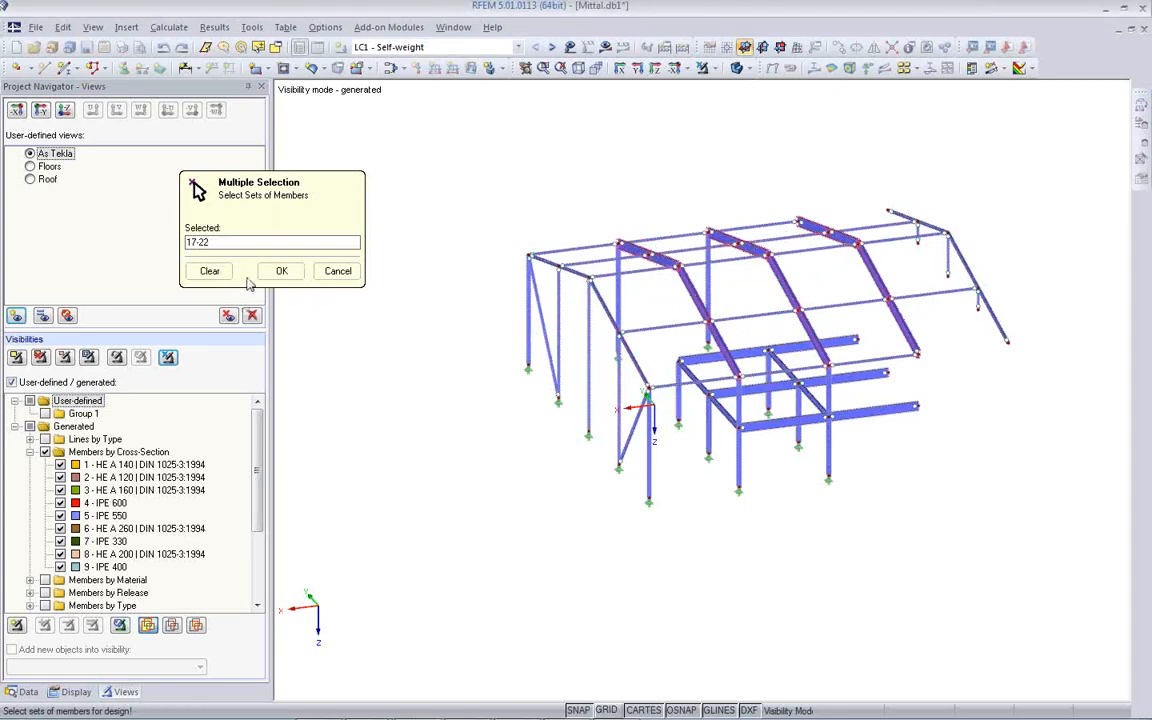
pyautogui.click(281, 271)
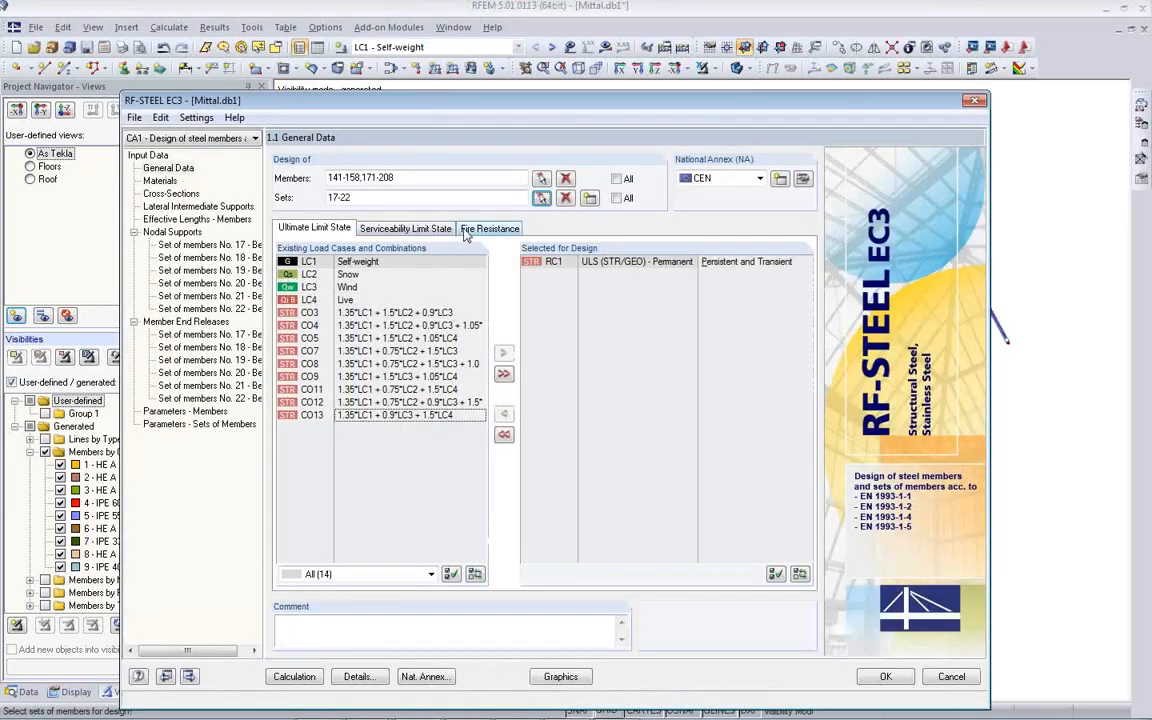
# Step: In the stability details, set the analysis method for sets of members to 6.3.1 ... 6.3.3 (Equivalent Member Method)
pyautogui.moveTo(508, 104); pyautogui.dragTo(551, 546)
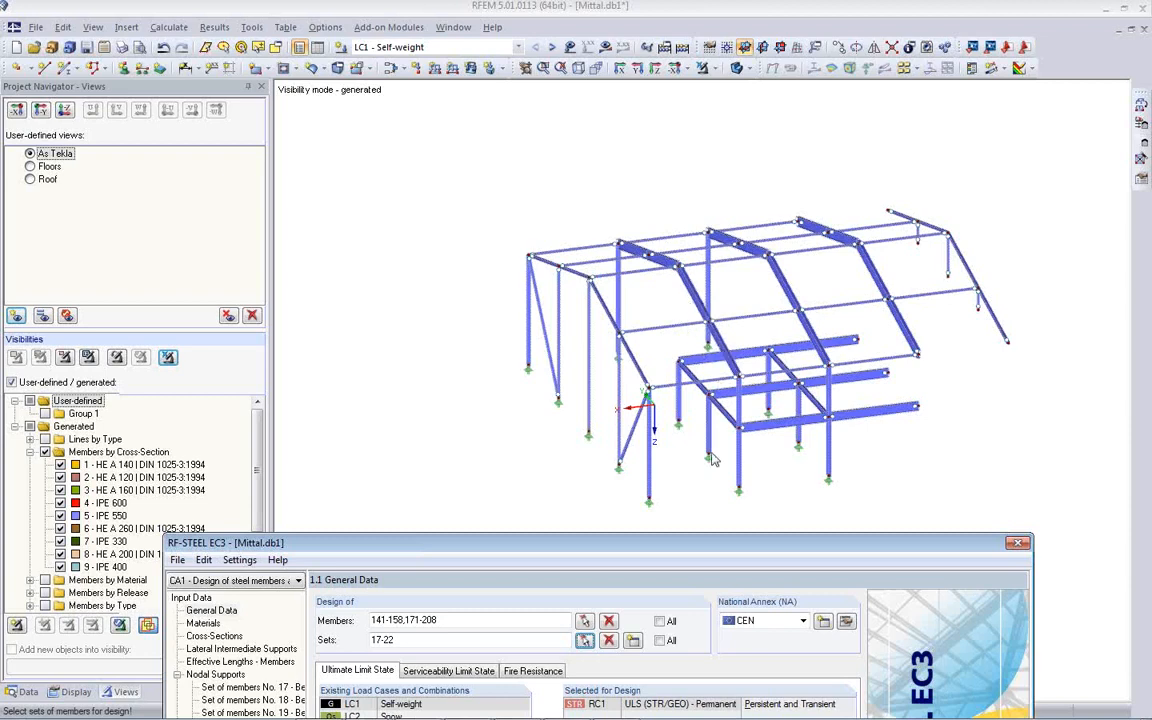
pyautogui.moveTo(715, 546); pyautogui.dragTo(642, 113)
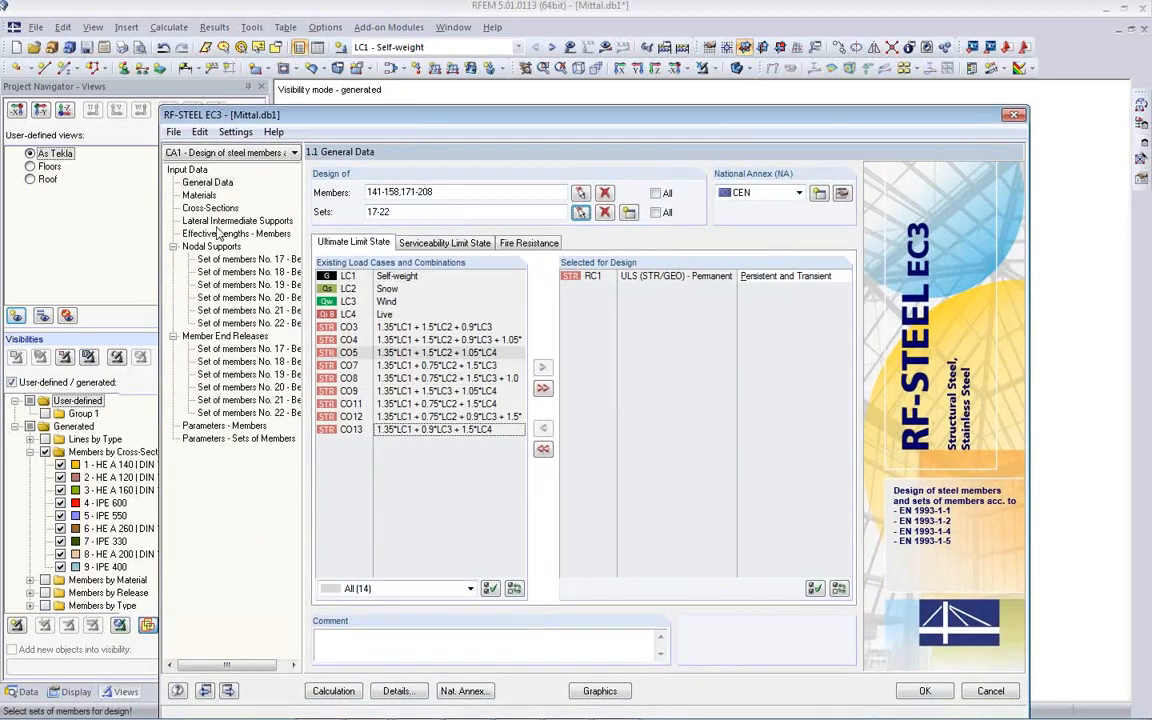
pyautogui.click(413, 694)
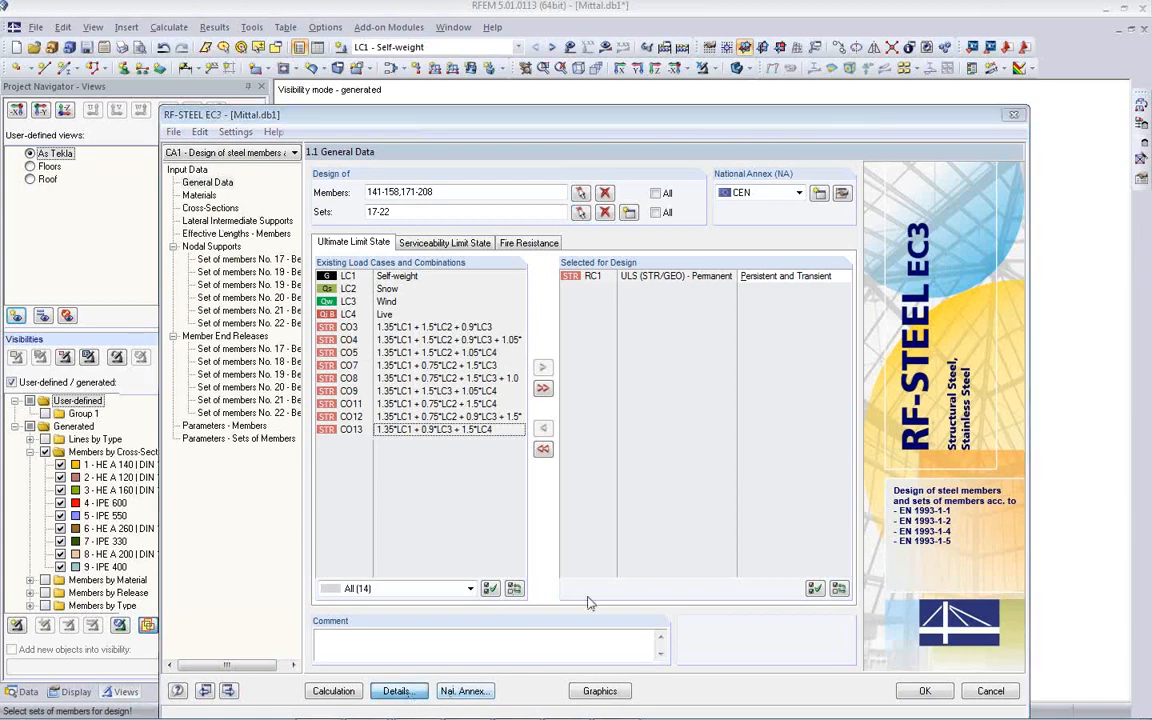
pyautogui.click(416, 172)
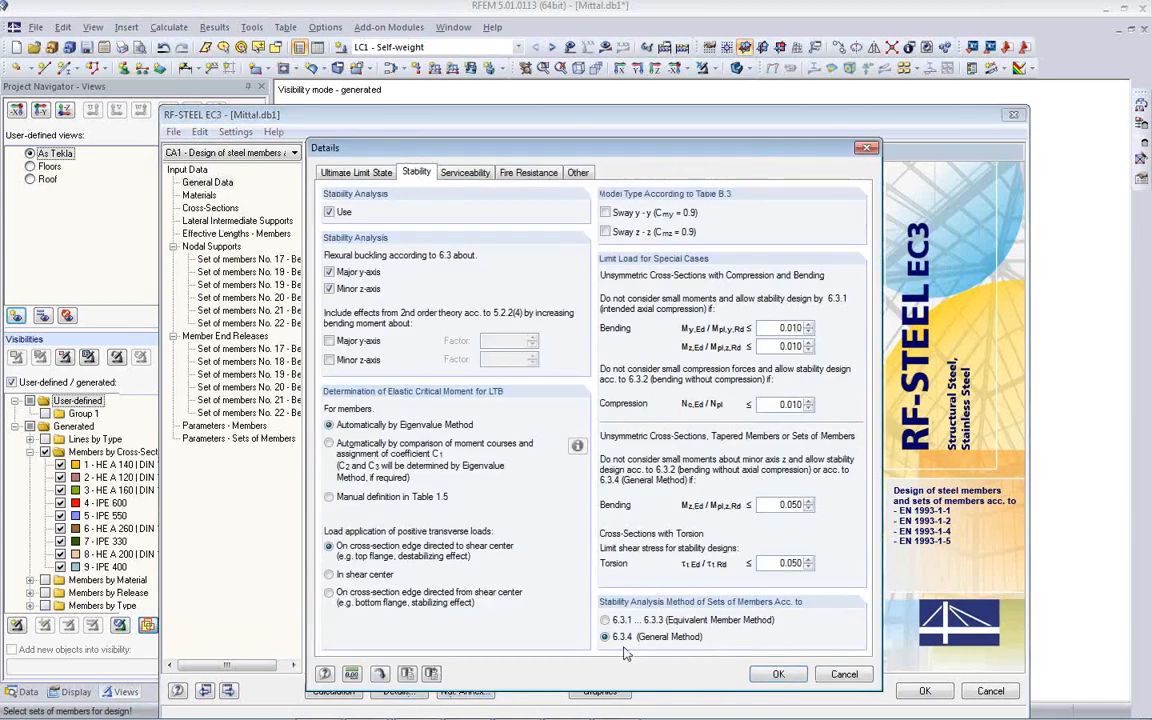
pyautogui.click(605, 621)
pyautogui.click(777, 675)
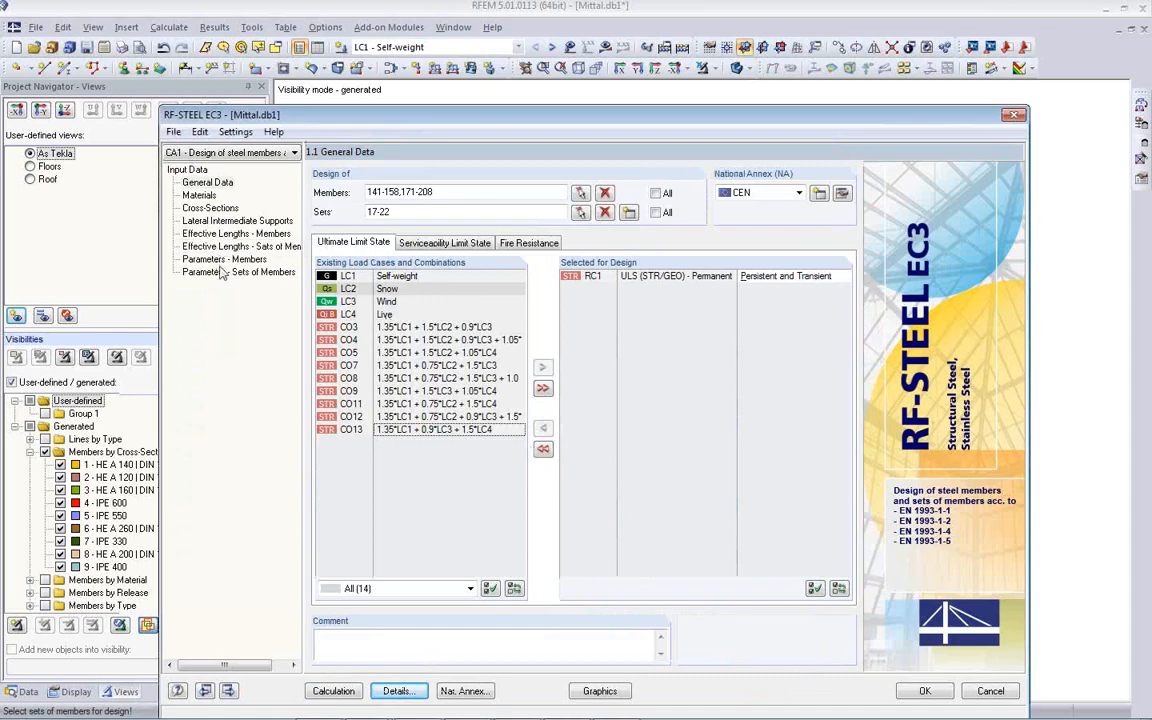
# Step: Review the design input for materials, cross-sections, lateral intermediate supports and effective lengths of members
pyautogui.click(199, 195)
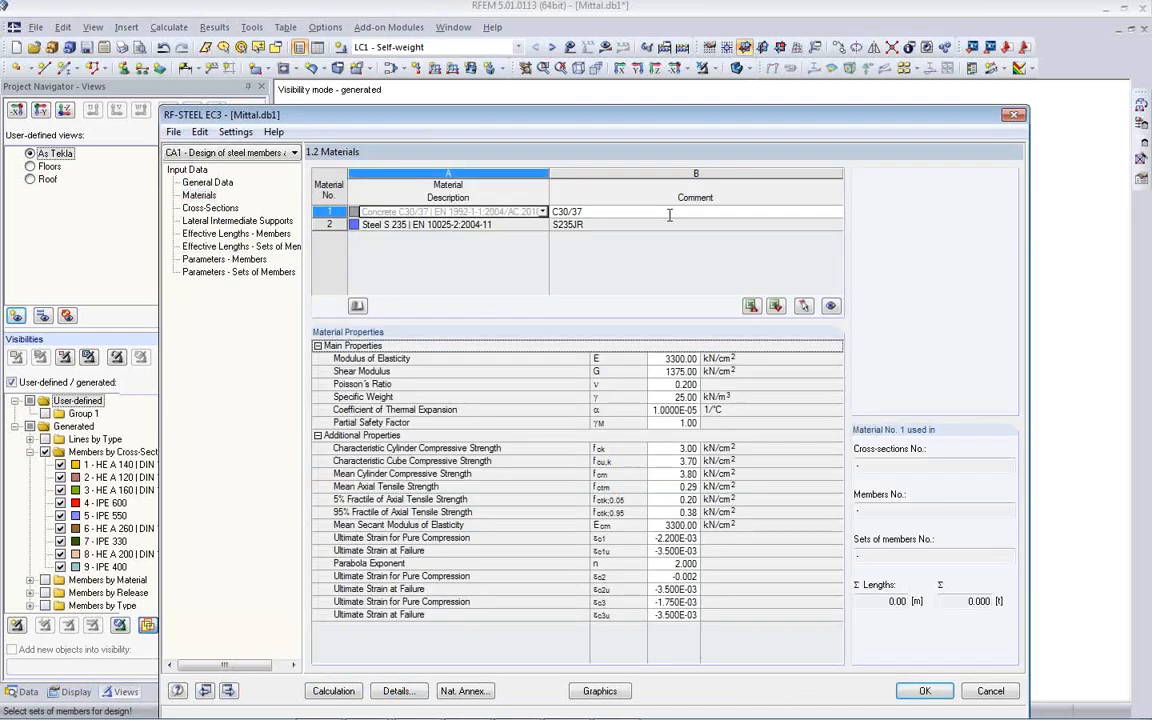
pyautogui.click(206, 207)
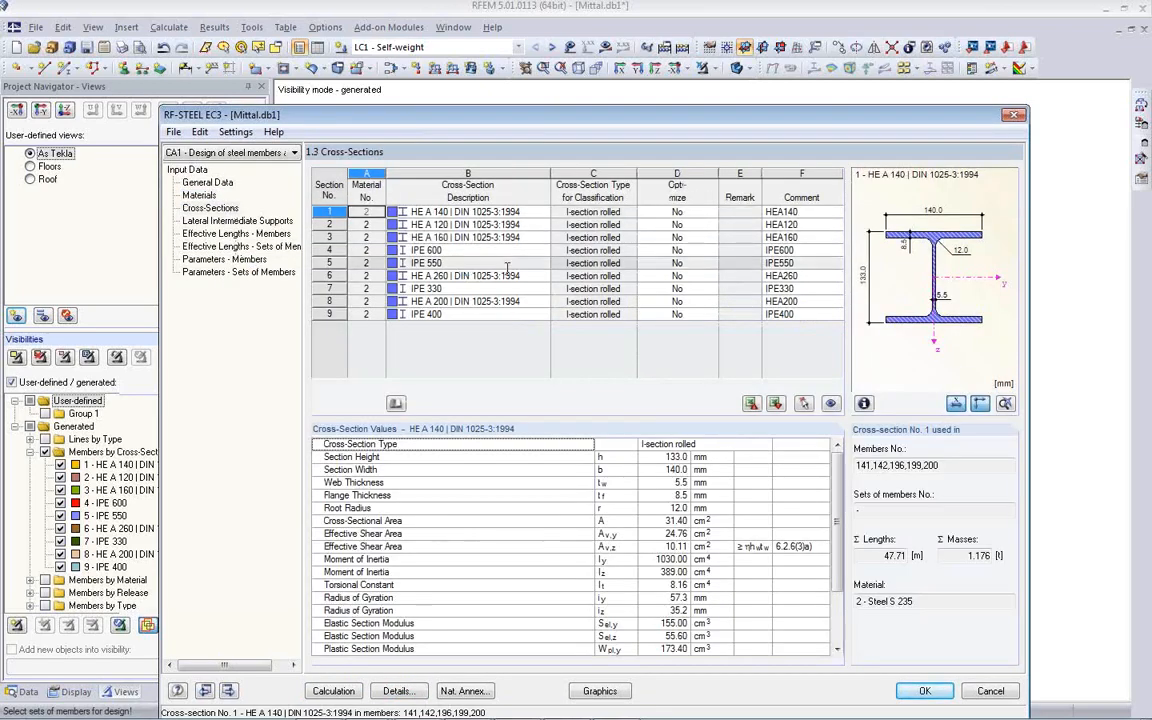
pyautogui.click(230, 221)
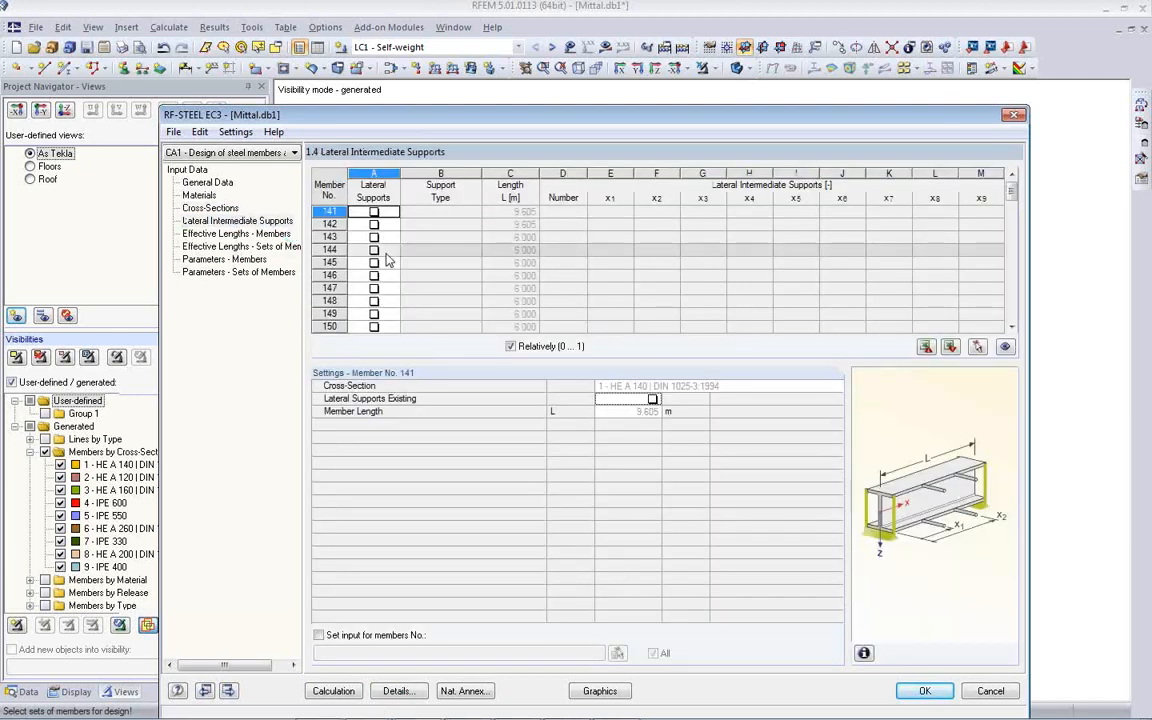
pyautogui.click(245, 234)
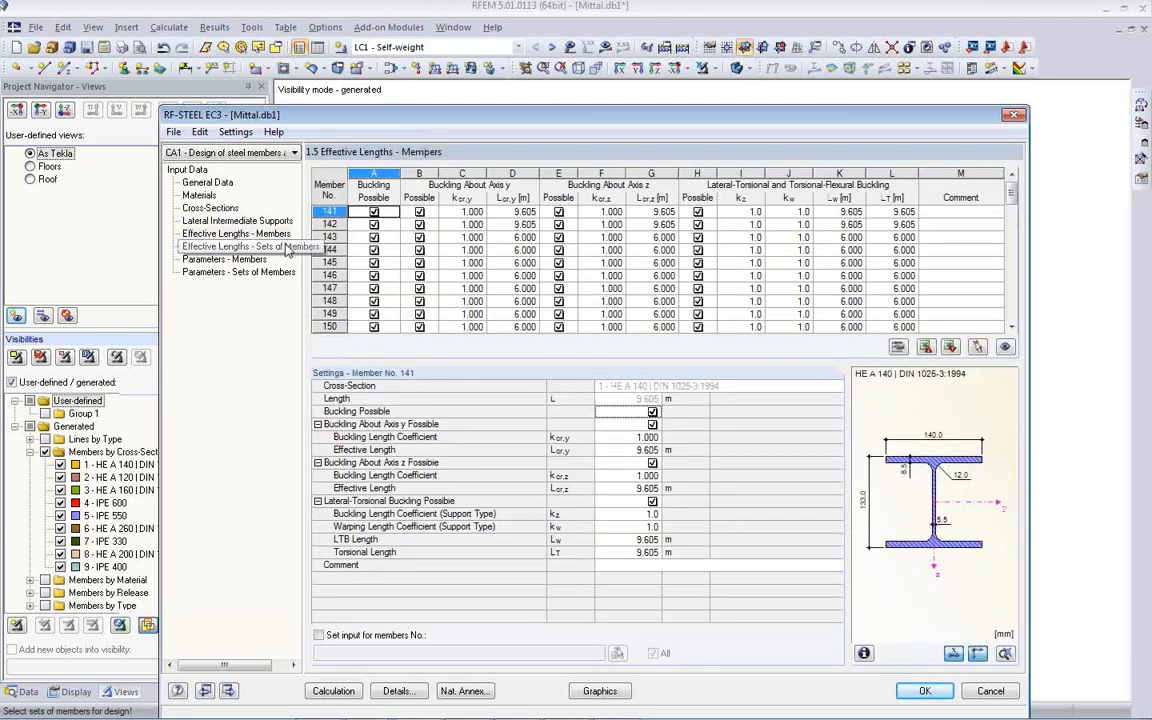
# Step: In the effective lengths of sets of members, set the buckling length coefficient kcr,z of set 17 to 0.5
pyautogui.click(279, 247)
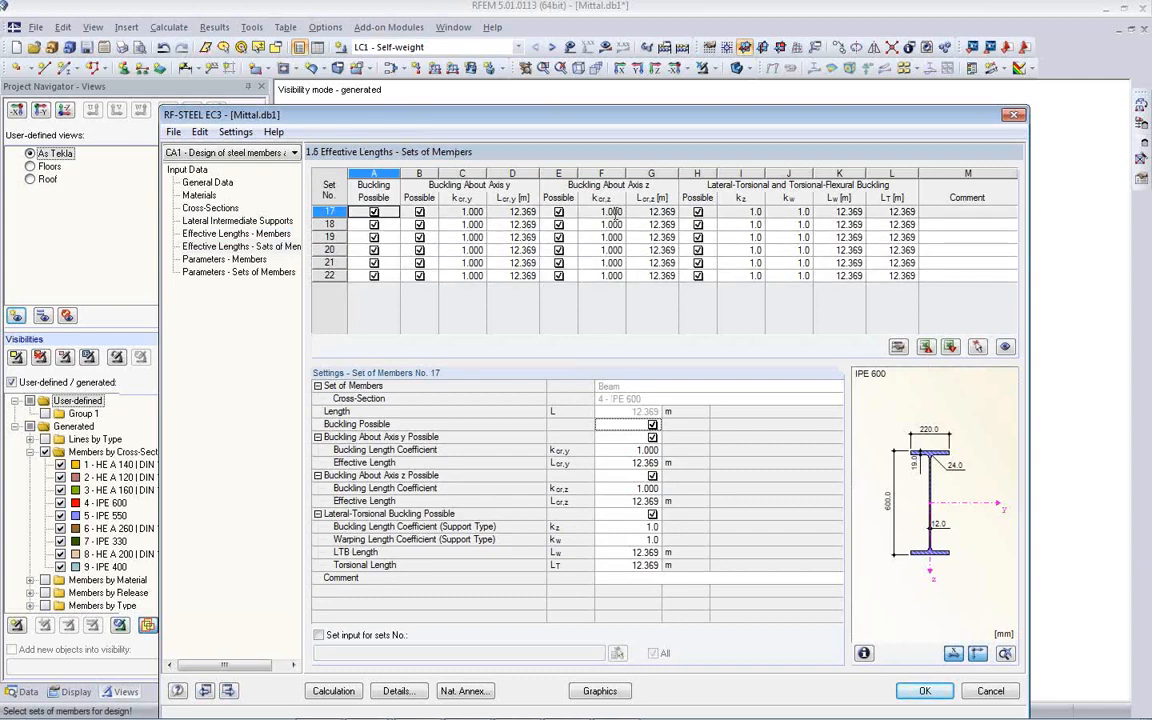
pyautogui.click(603, 212)
pyautogui.moveTo(618, 114); pyautogui.dragTo(628, 303)
pyautogui.doubleClick(612, 402)
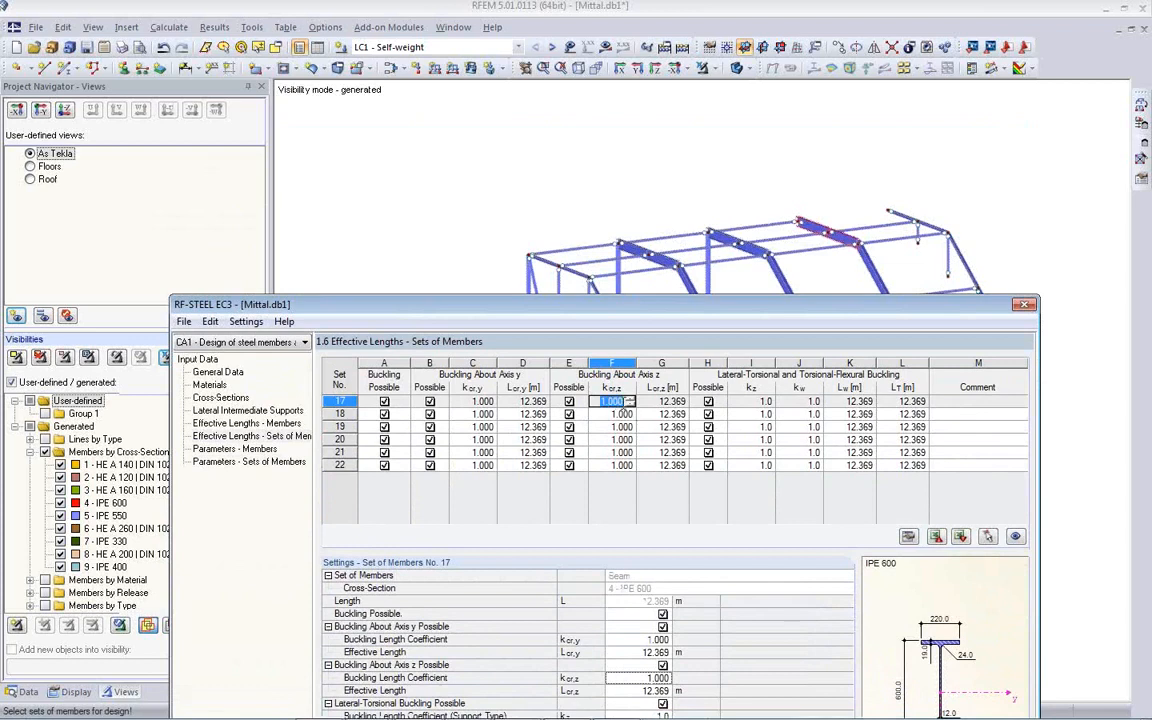
pyautogui.write('0.5')
pyautogui.press('Return')
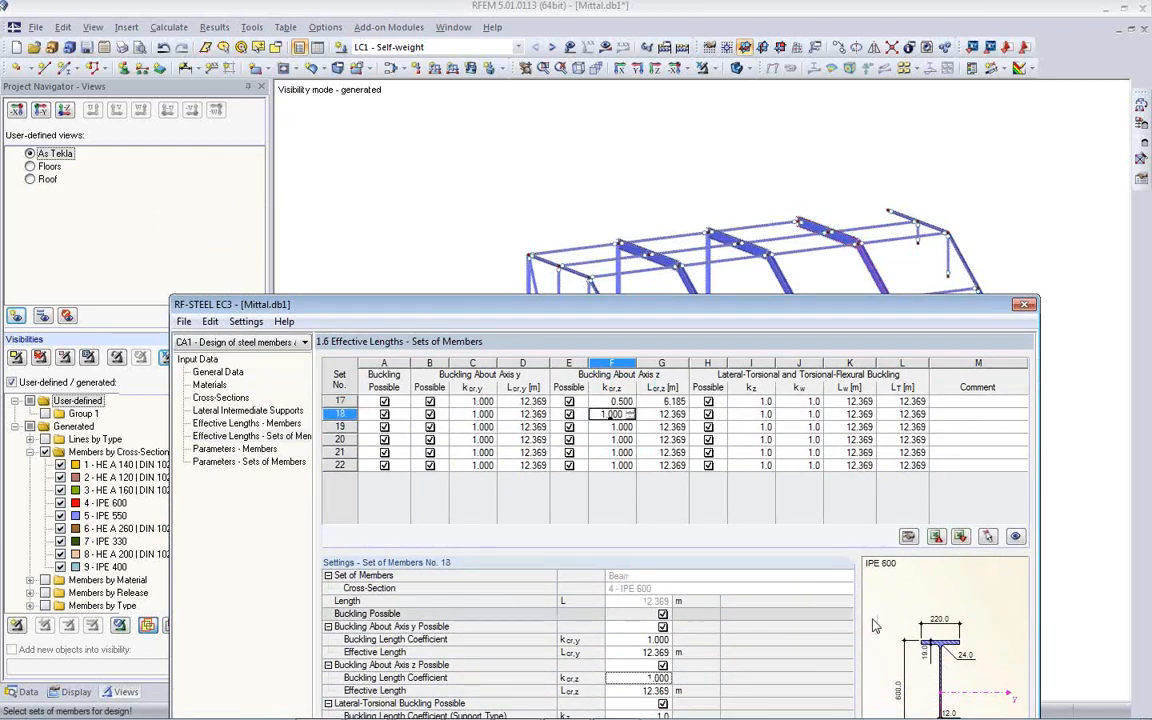
# Step: Set the buckling length coefficient kcr,z of sets 18 to 22 to 0.5 as well
pyautogui.moveTo(721, 298); pyautogui.dragTo(673, 167)
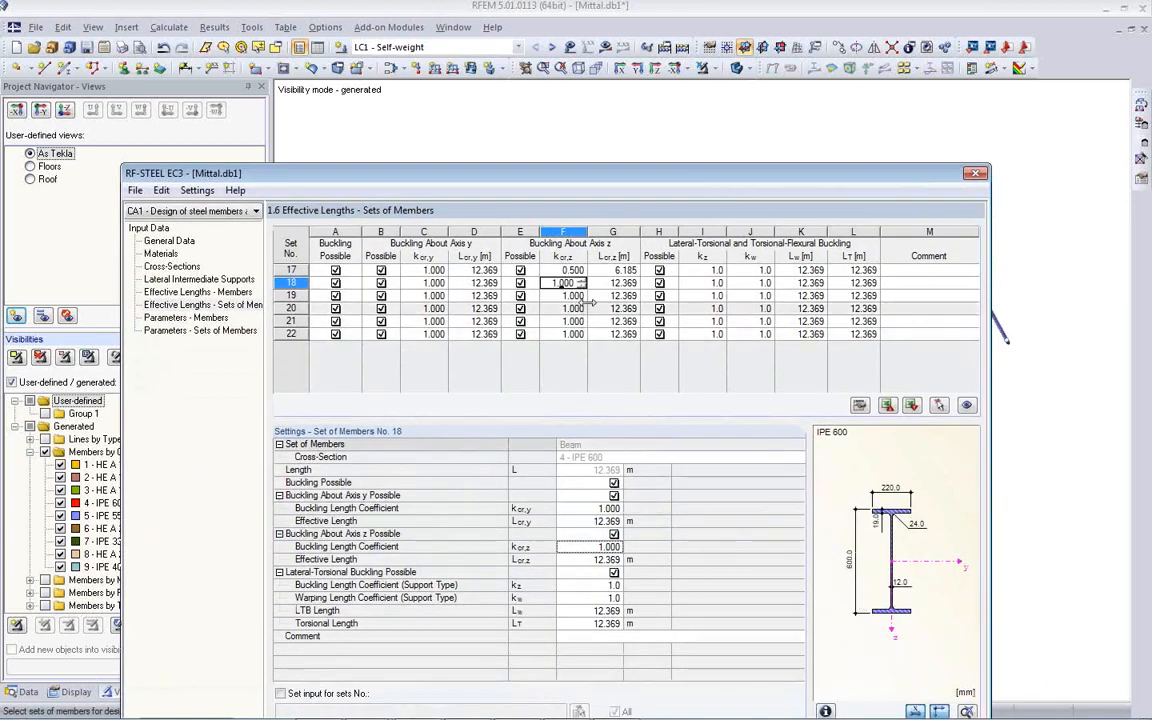
pyautogui.write('0.5')
pyautogui.press('Down')
pyautogui.write('0.5')
pyautogui.press('Down')
pyautogui.write('0.5')
pyautogui.press('Down')
pyautogui.write('0.5')
pyautogui.press('Down')
pyautogui.write('0.5')
pyautogui.press('Down')
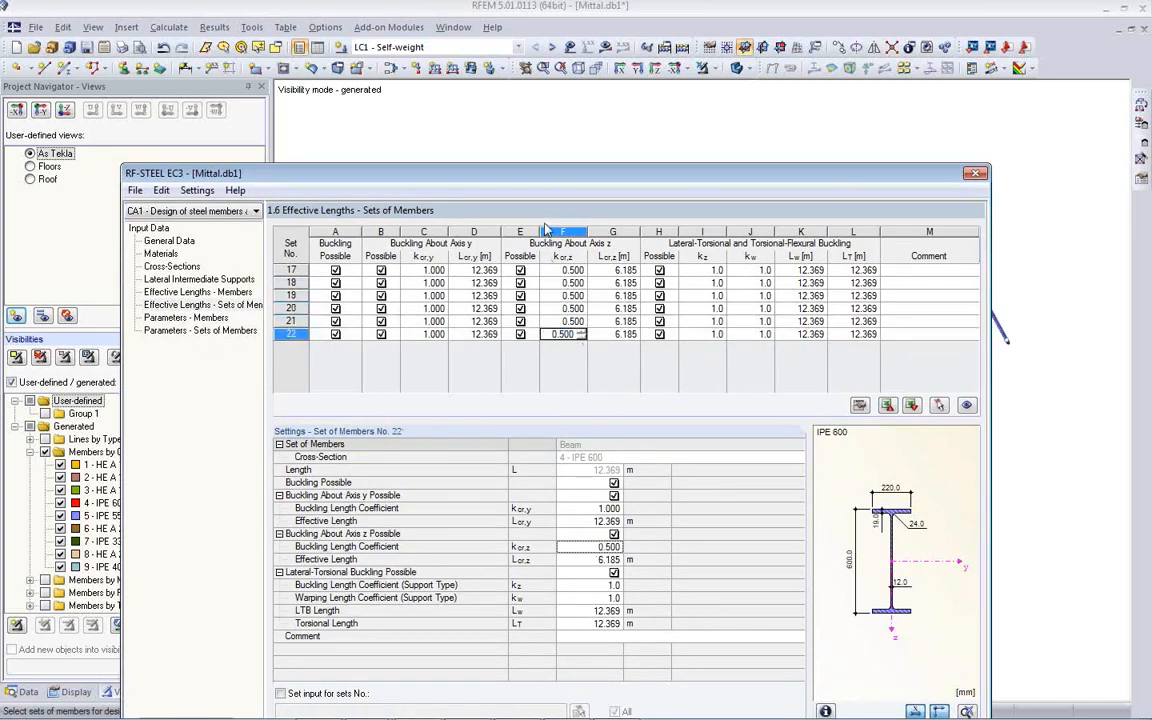
pyautogui.click(564, 309)
pyautogui.moveTo(564, 175)
pyautogui.mouseDown()
pyautogui.moveTo(645, 398)
pyautogui.moveTo(580, 182)
pyautogui.mouseUp()
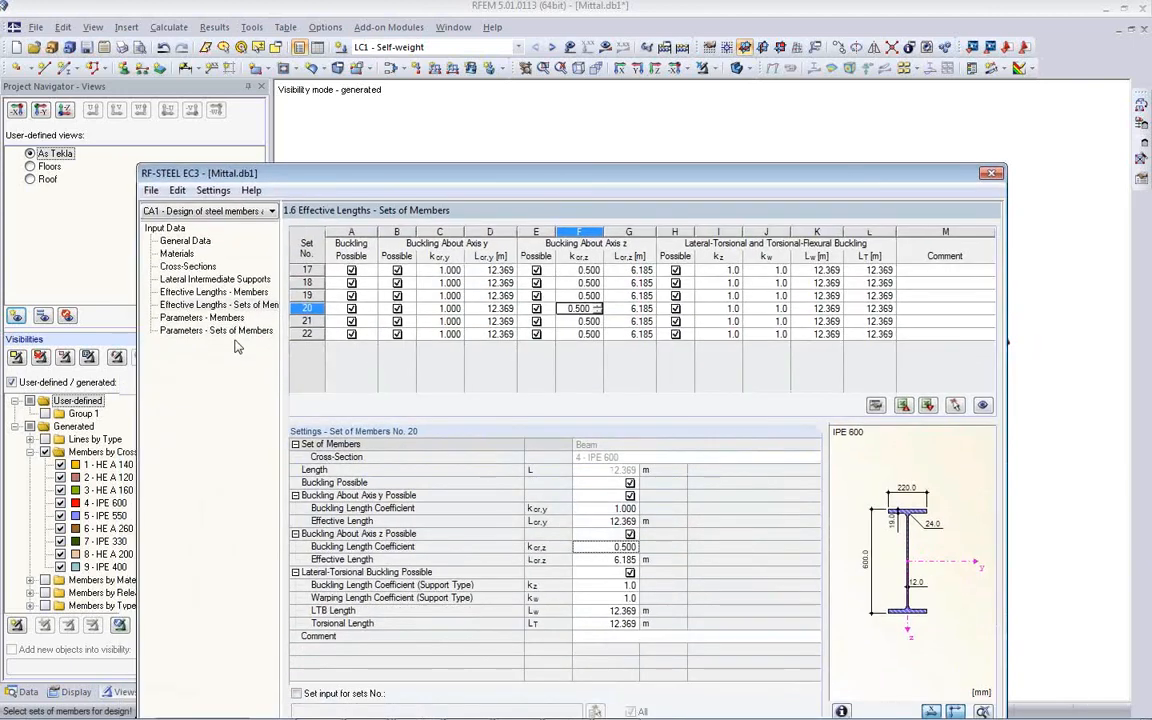
# Step: Check the parameters of members and accept the RF-STEEL EC3 design input
pyautogui.click(202, 317)
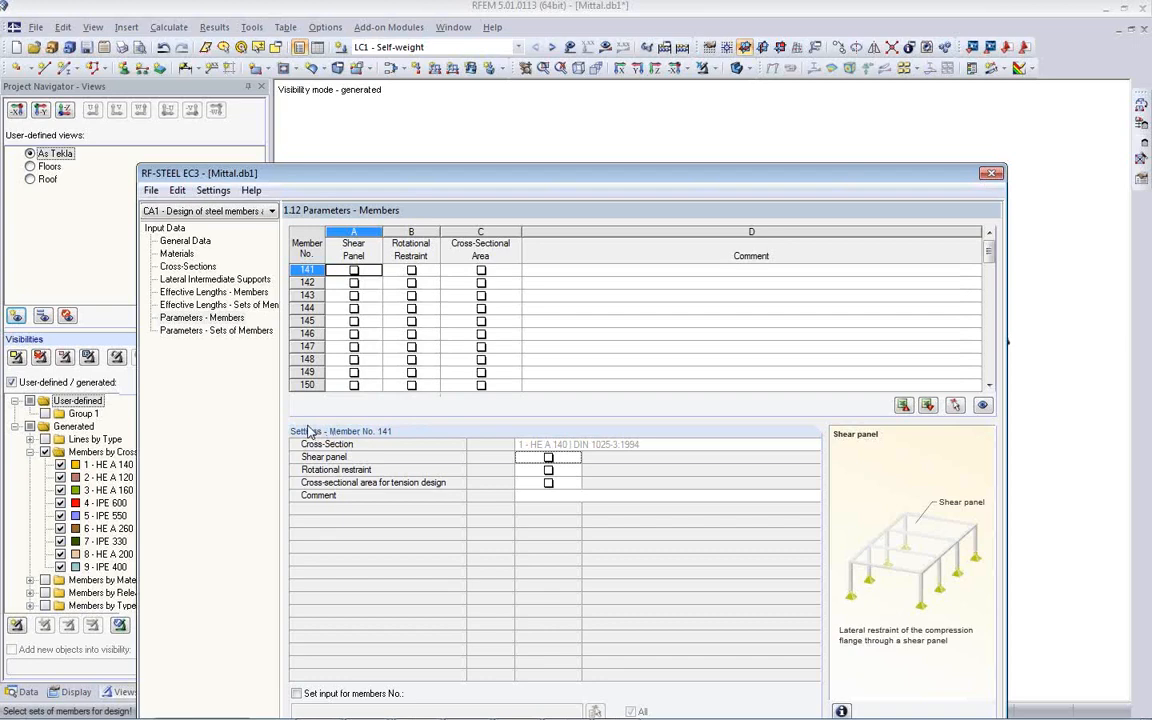
pyautogui.moveTo(365, 183); pyautogui.dragTo(338, 103)
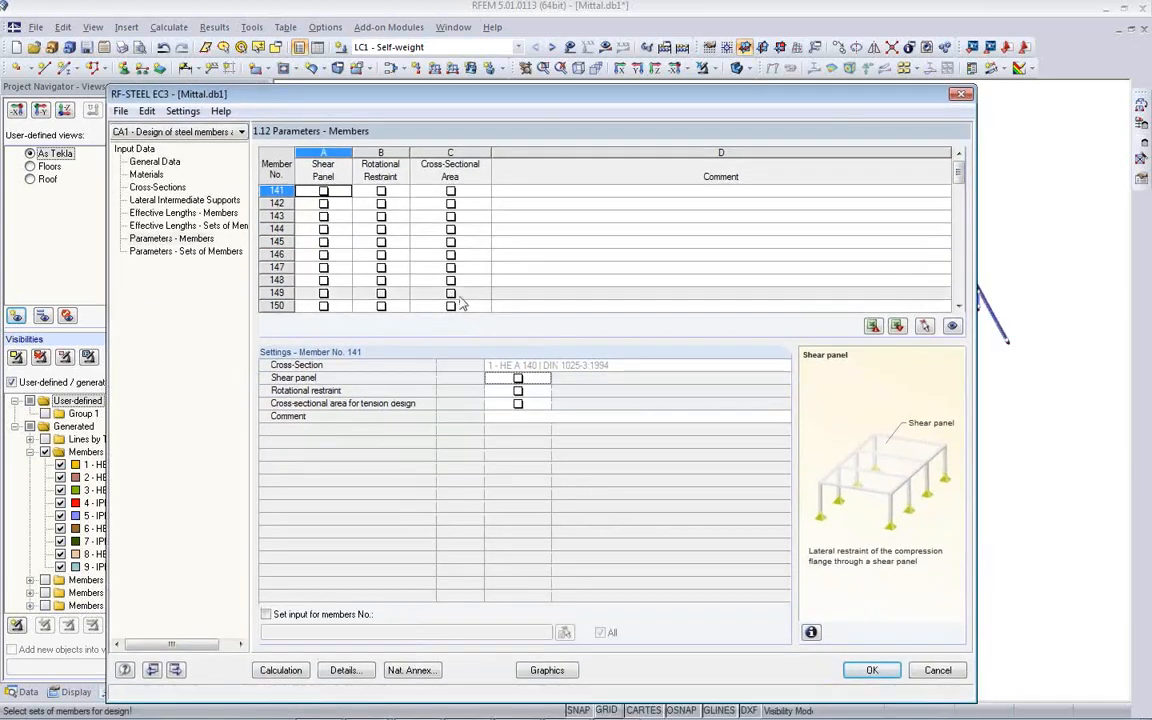
pyautogui.click(889, 677)
# Step: Show only the user-defined Roof view of the model with the loads hidden
pyautogui.keyDown('ctrl'); pyautogui.moveTo(752, 607); pyautogui.dragTo(628, 515, button='middle'); pyautogui.keyUp('ctrl')
pyautogui.click(30, 179)
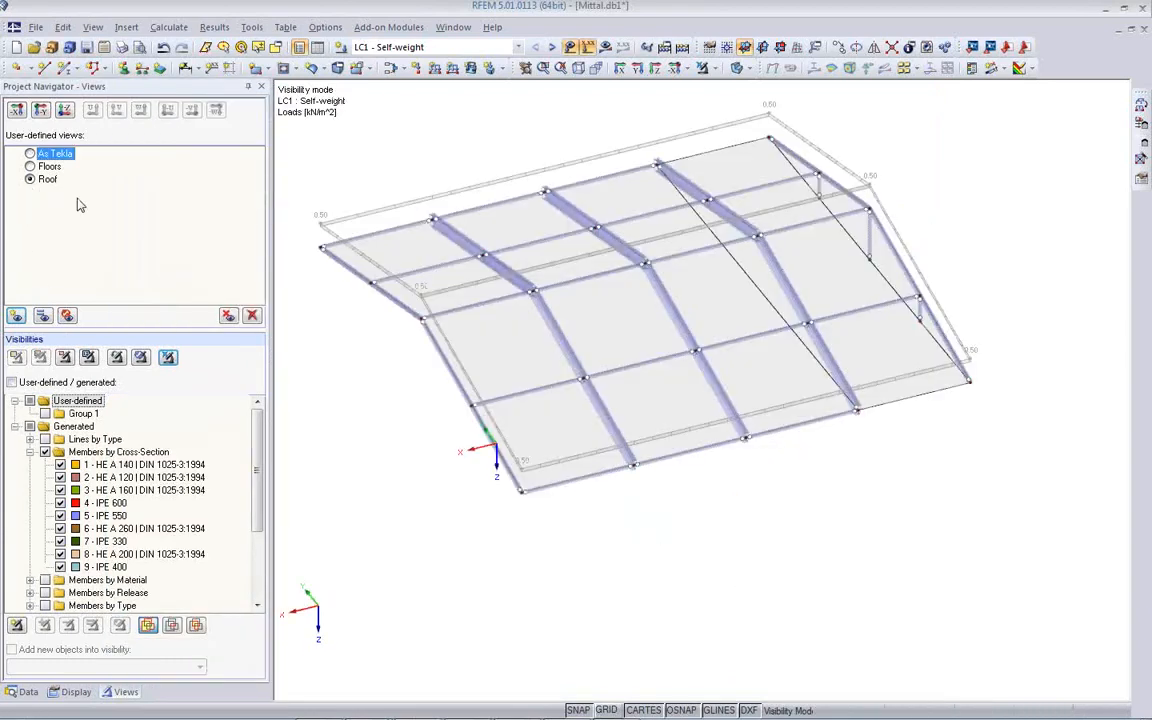
pyautogui.click(570, 48)
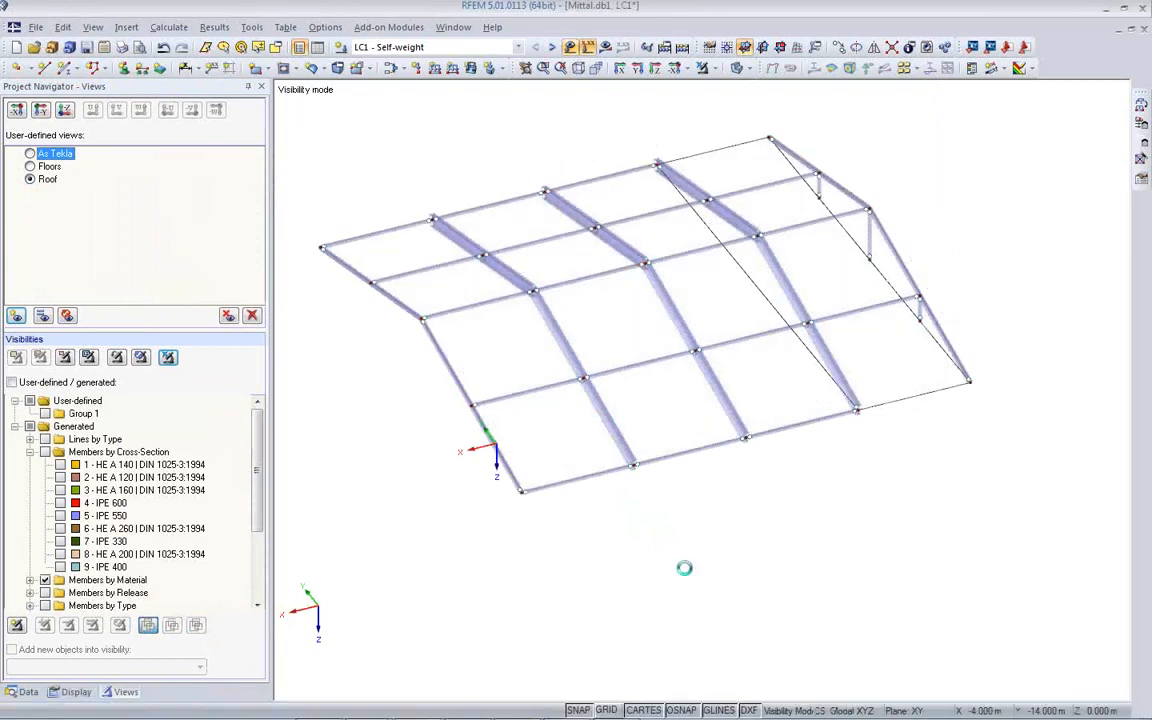
pyautogui.keyDown('ctrl'); pyautogui.moveTo(717, 553); pyautogui.dragTo(689, 476, button='middle'); pyautogui.keyUp('ctrl')
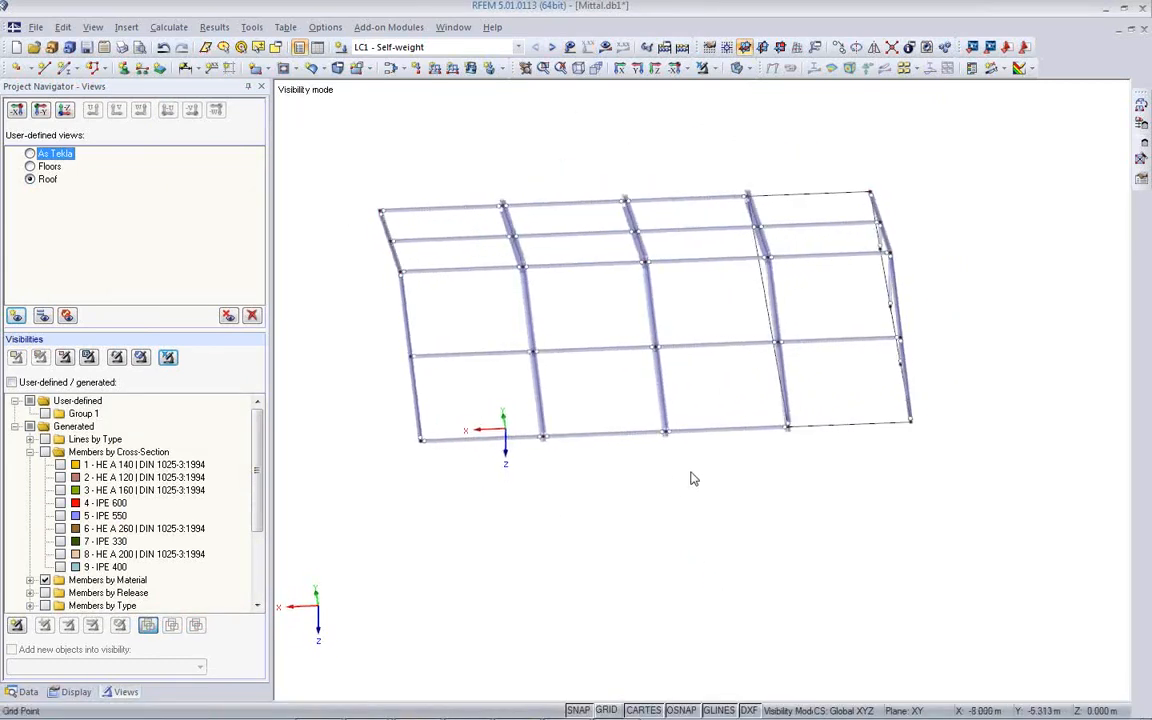
# Step: Start generating bracing in cells and create an RD 30 cross-section in Steel S 235 for its tension members
pyautogui.click(1140, 160)
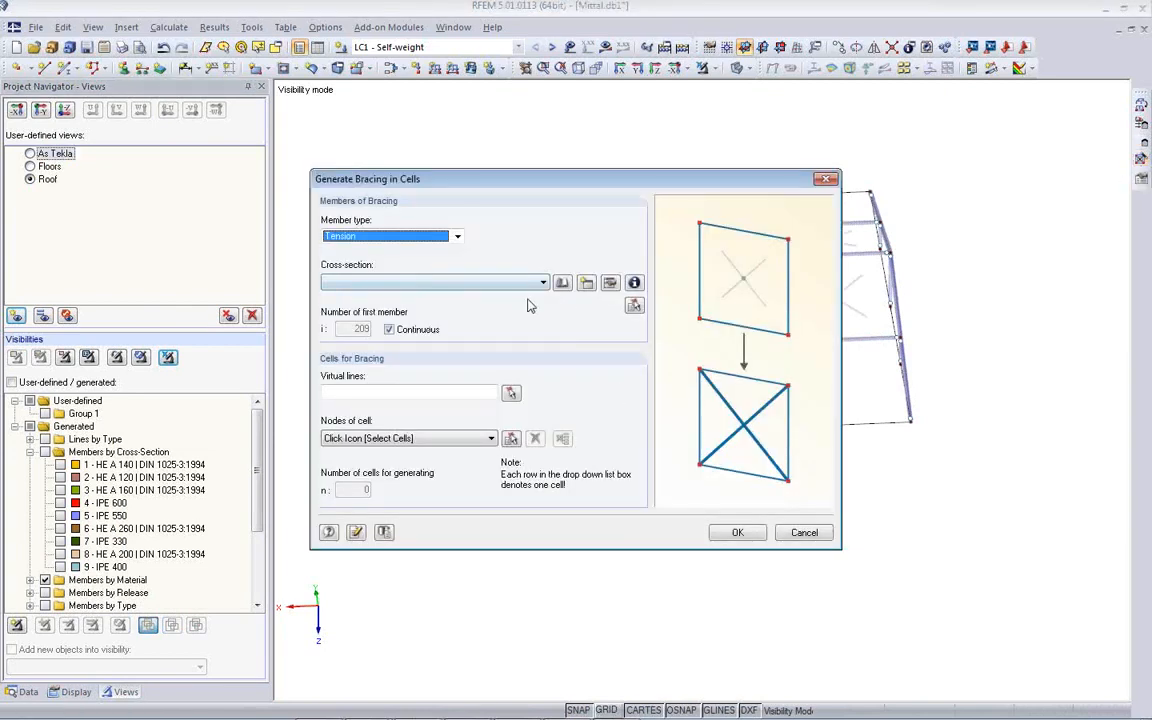
pyautogui.click(587, 285)
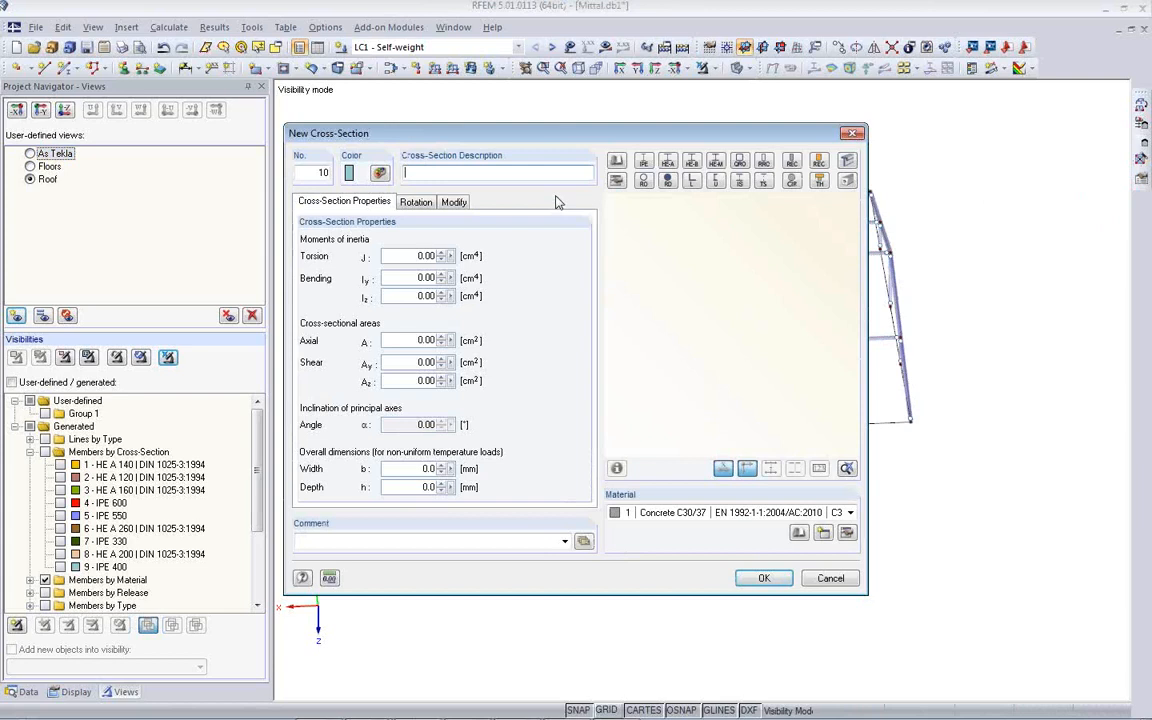
pyautogui.write('rd 30')
pyautogui.click(710, 512)
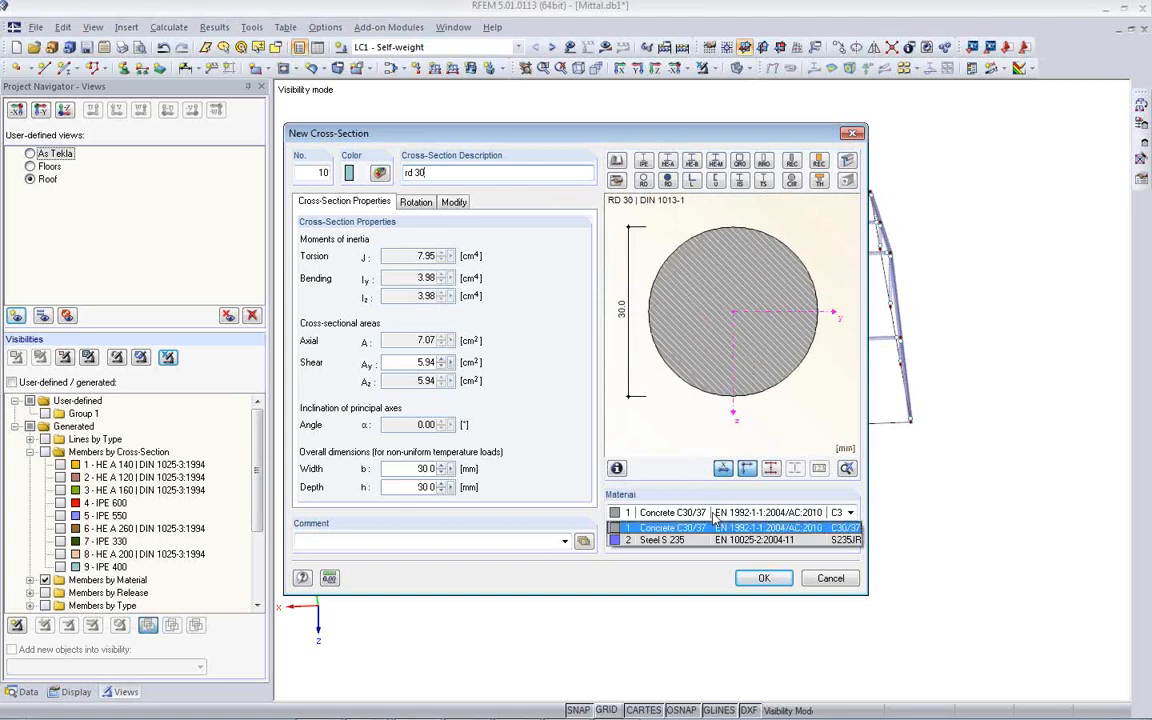
pyautogui.click(711, 531)
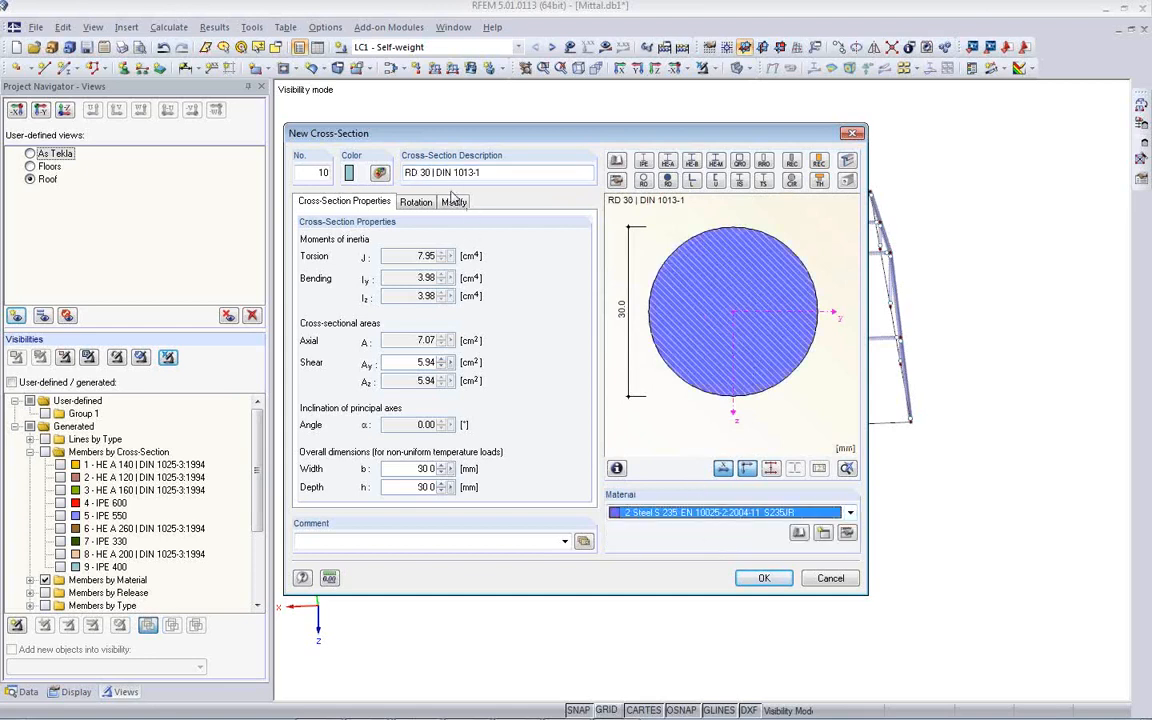
pyautogui.click(491, 173)
pyautogui.click(668, 181)
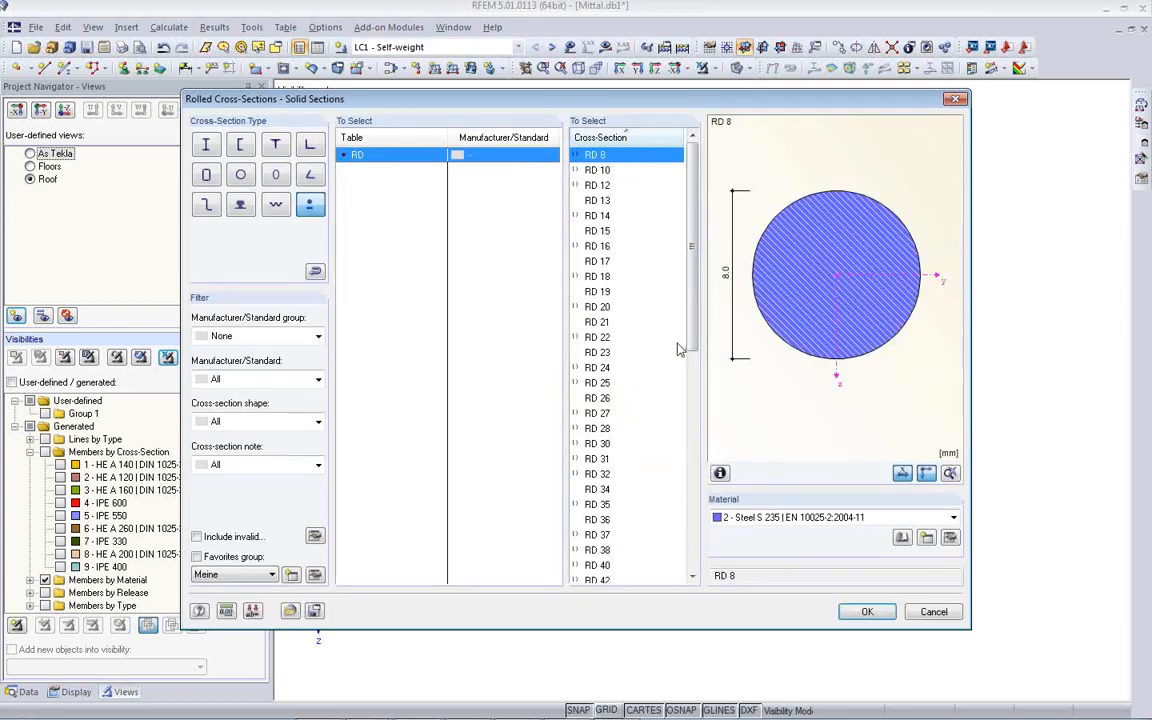
pyautogui.click(597, 443)
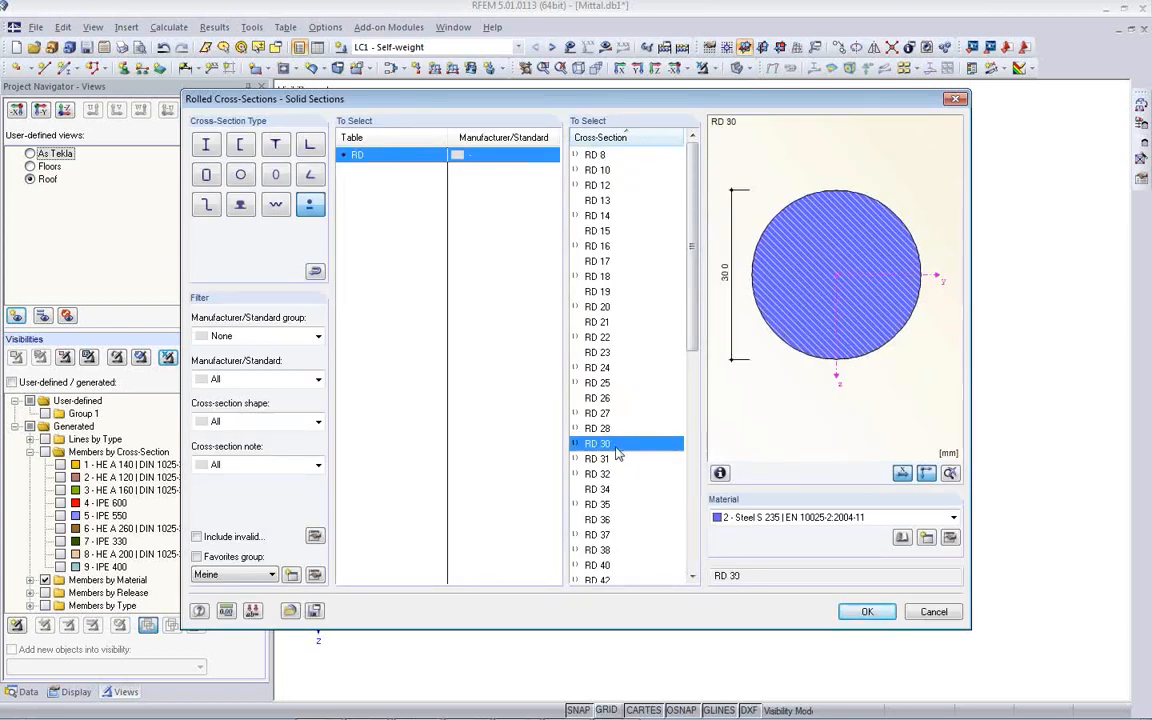
pyautogui.click(866, 611)
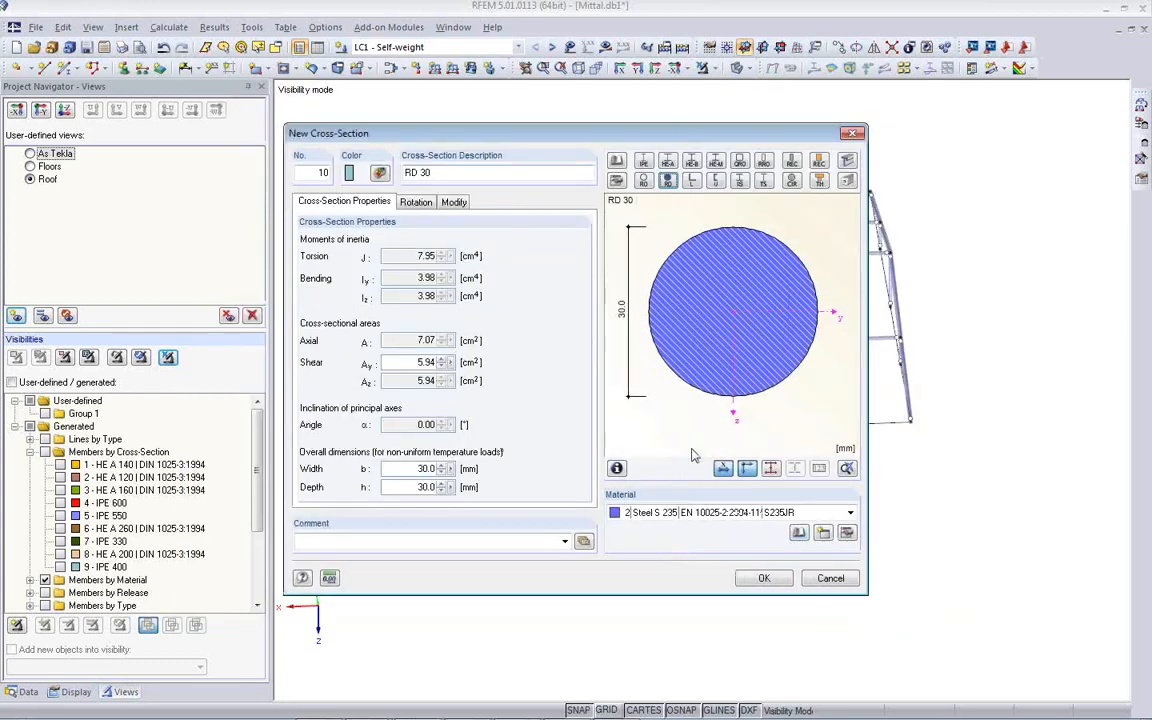
pyautogui.click(763, 580)
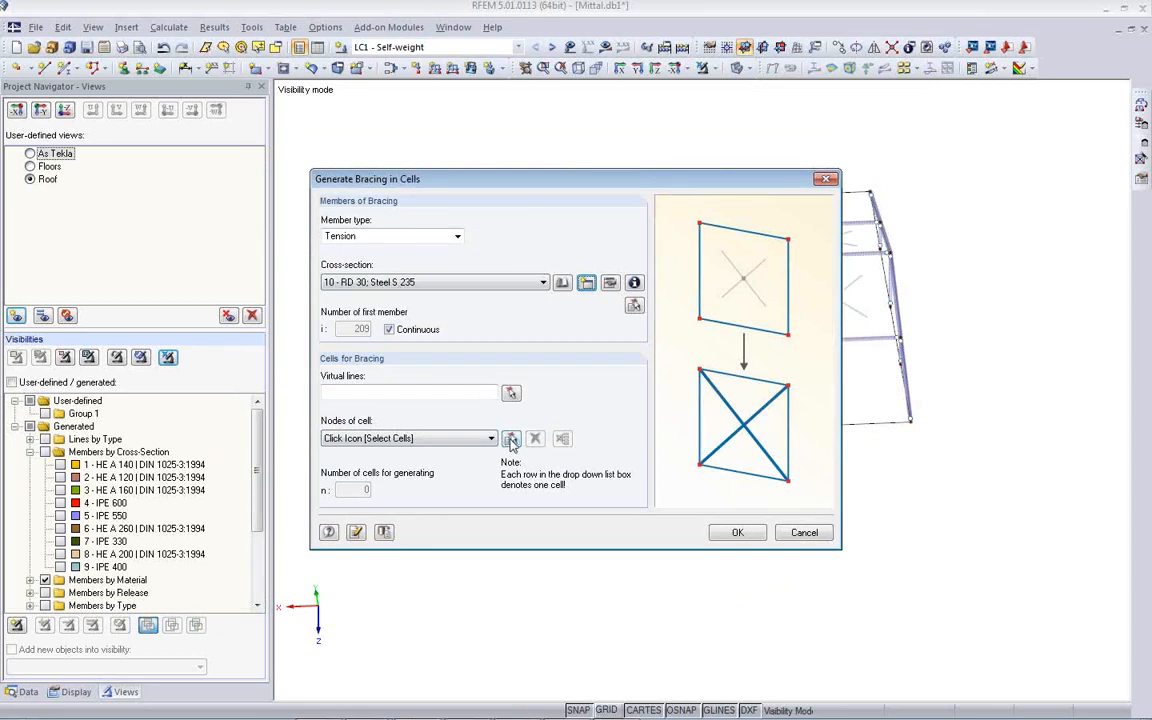
# Step: Select cells 7, 9, 10 and 14 in one roof bay and generate the tension bracing in them
pyautogui.click(511, 438)
pyautogui.click(575, 218)
pyautogui.click(578, 248)
pyautogui.click(590, 305)
pyautogui.click(593, 388)
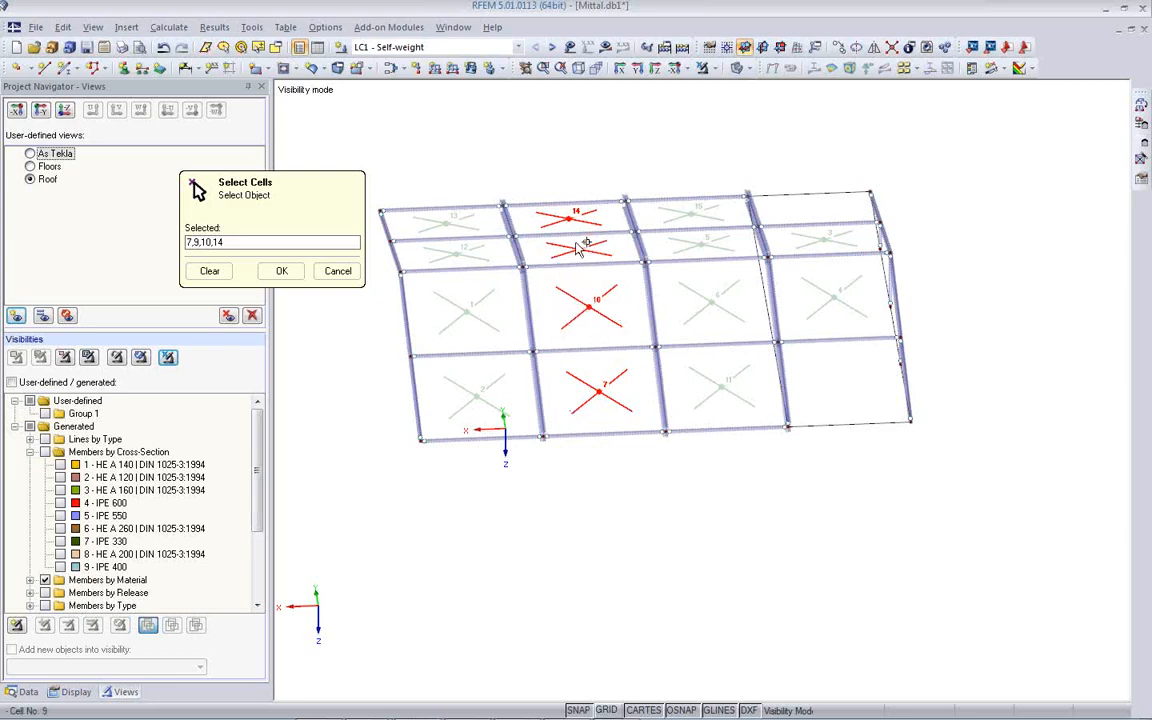
pyautogui.click(281, 272)
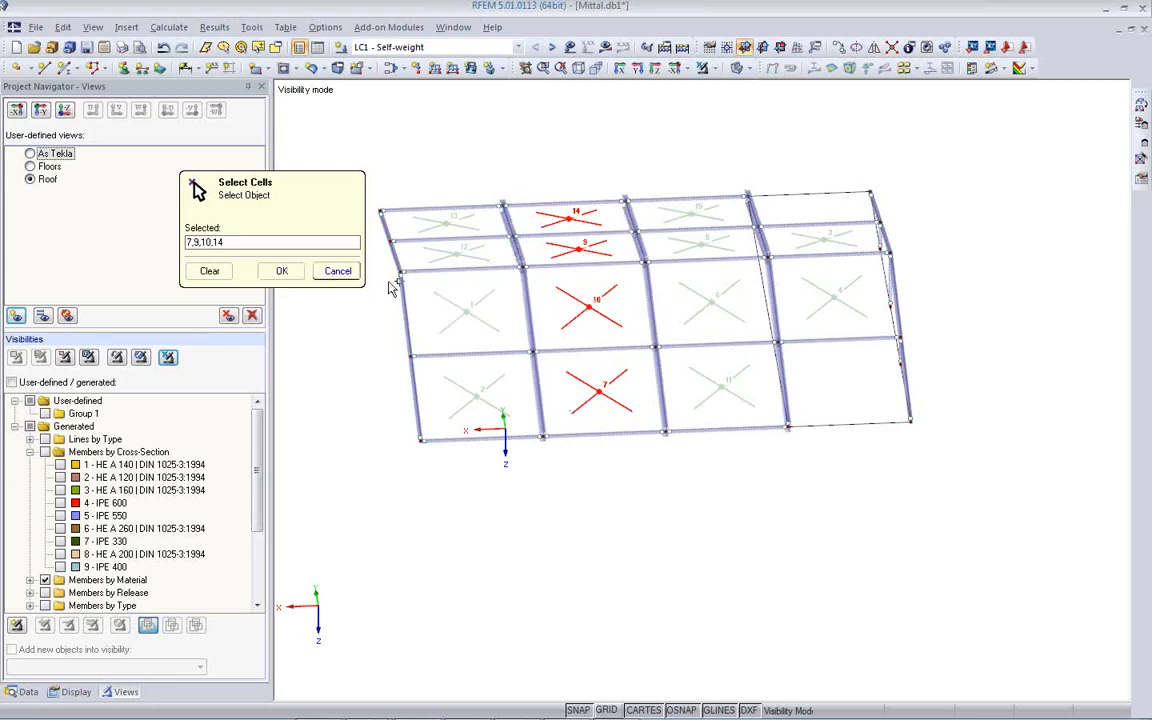
pyautogui.click(292, 272)
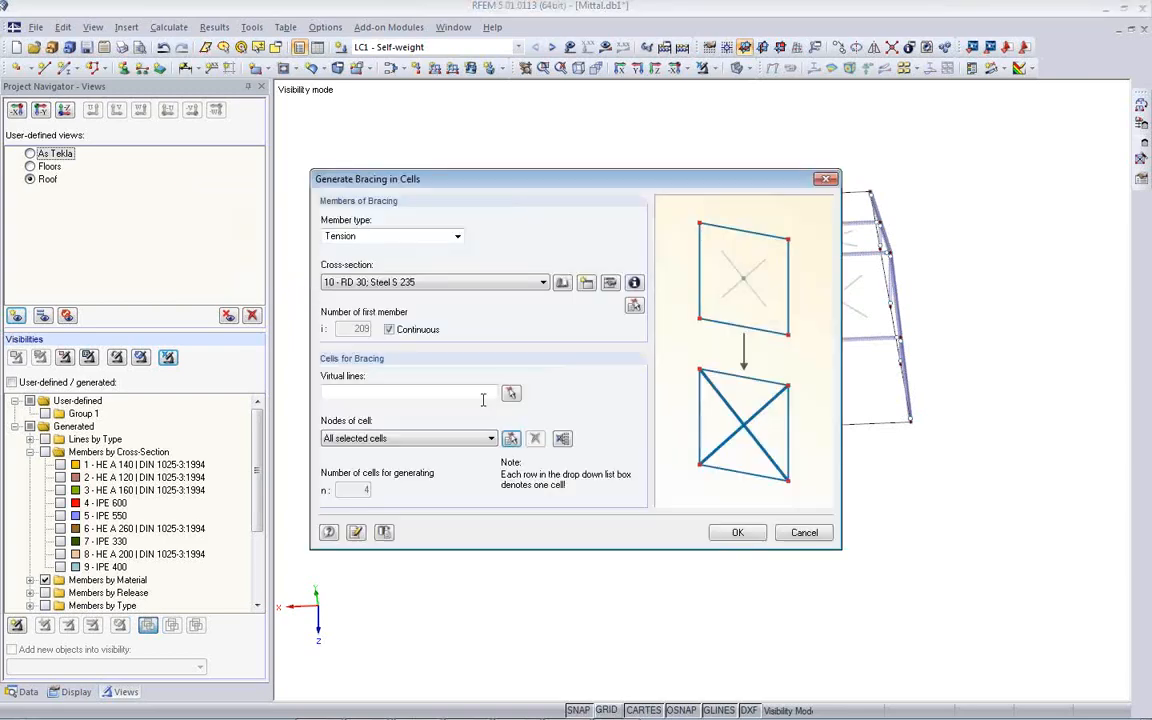
pyautogui.click(738, 533)
pyautogui.keyDown('ctrl'); pyautogui.moveTo(669, 522); pyautogui.dragTo(690, 370, button='middle'); pyautogui.keyUp('ctrl')
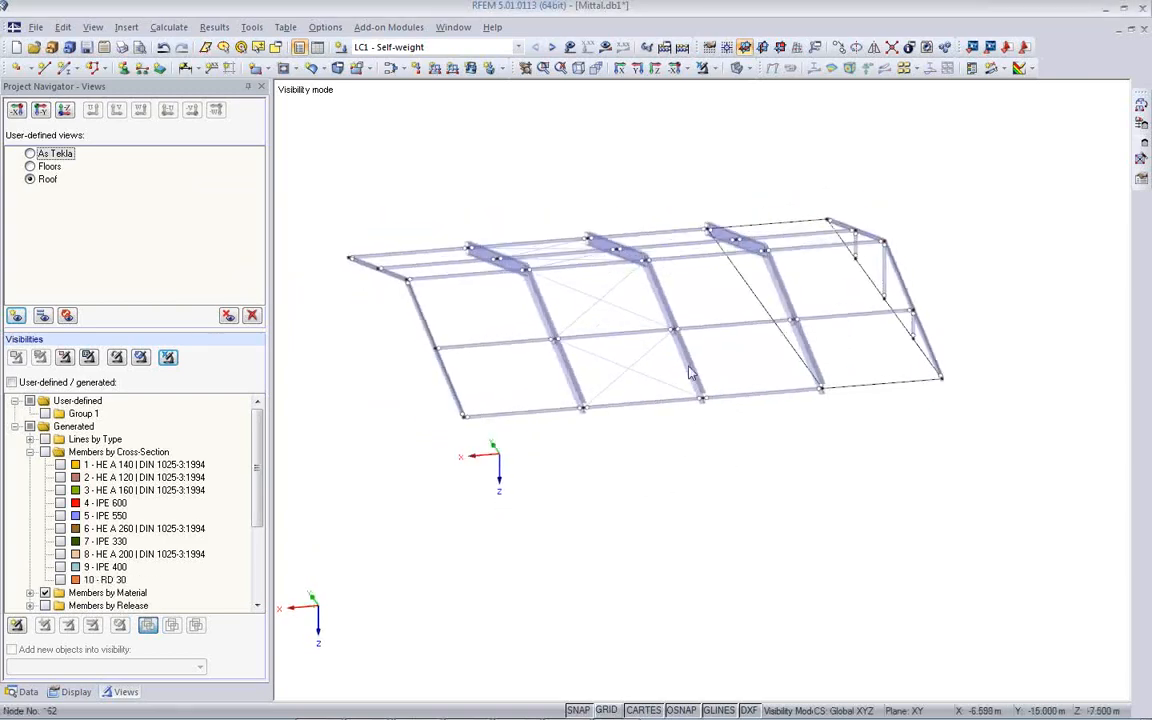
# Step: Cancel the visibility mode so that the whole building model is displayed
pyautogui.click(703, 68)
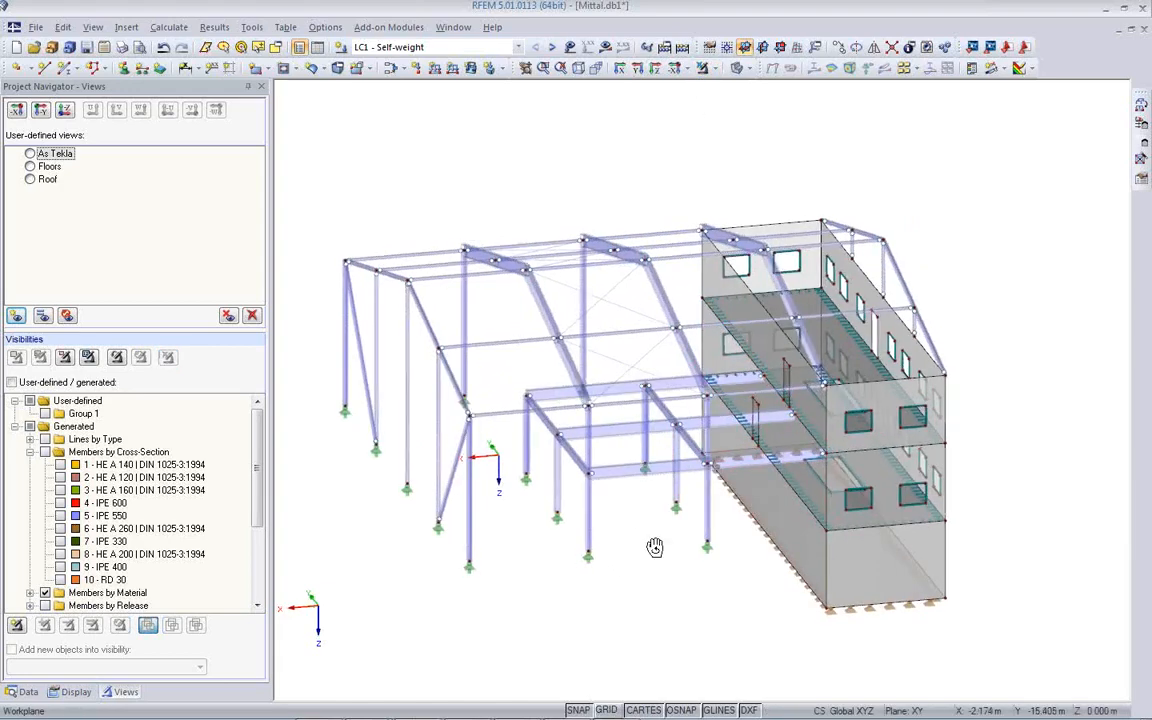
pyautogui.keyDown('ctrl'); pyautogui.moveTo(654, 547); pyautogui.dragTo(705, 589, button='middle'); pyautogui.keyUp('ctrl')
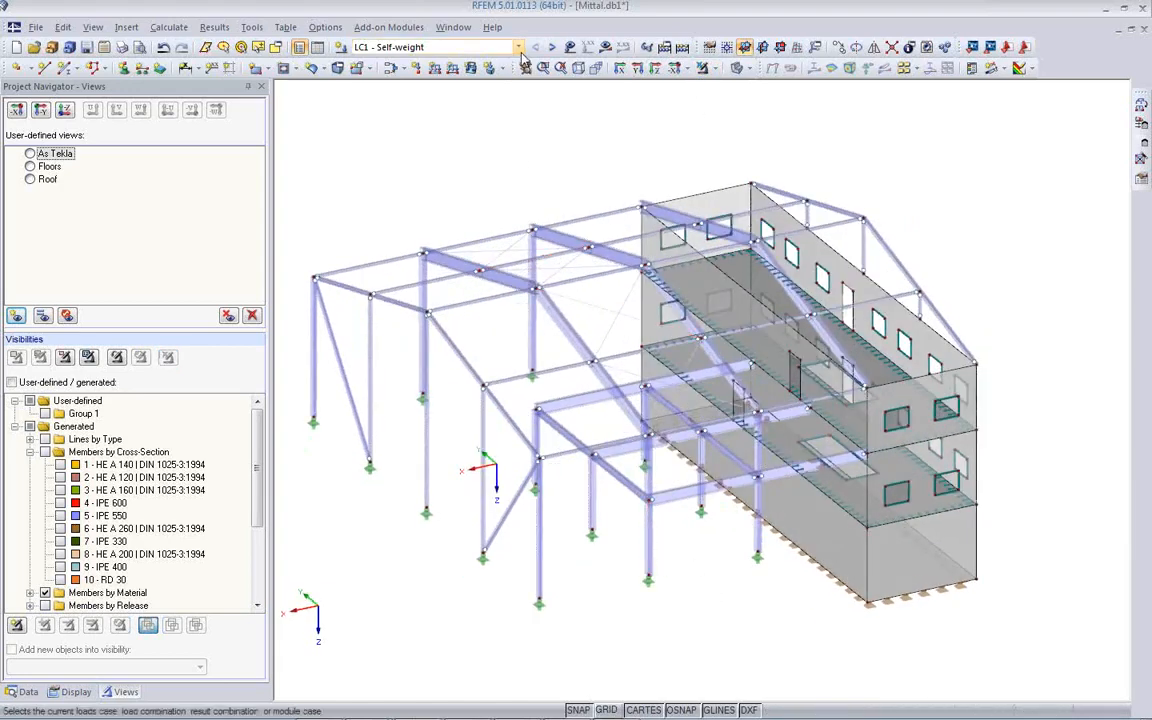
pyautogui.keyDown('ctrl'); pyautogui.moveTo(800, 575); pyautogui.dragTo(764, 518, button='middle'); pyautogui.keyUp('ctrl')
# Step: In RF-CONCRETE Surfaces, select result combination RC1 for ultimate limit state design and set the National Annex to CEN
pyautogui.click(28, 692)
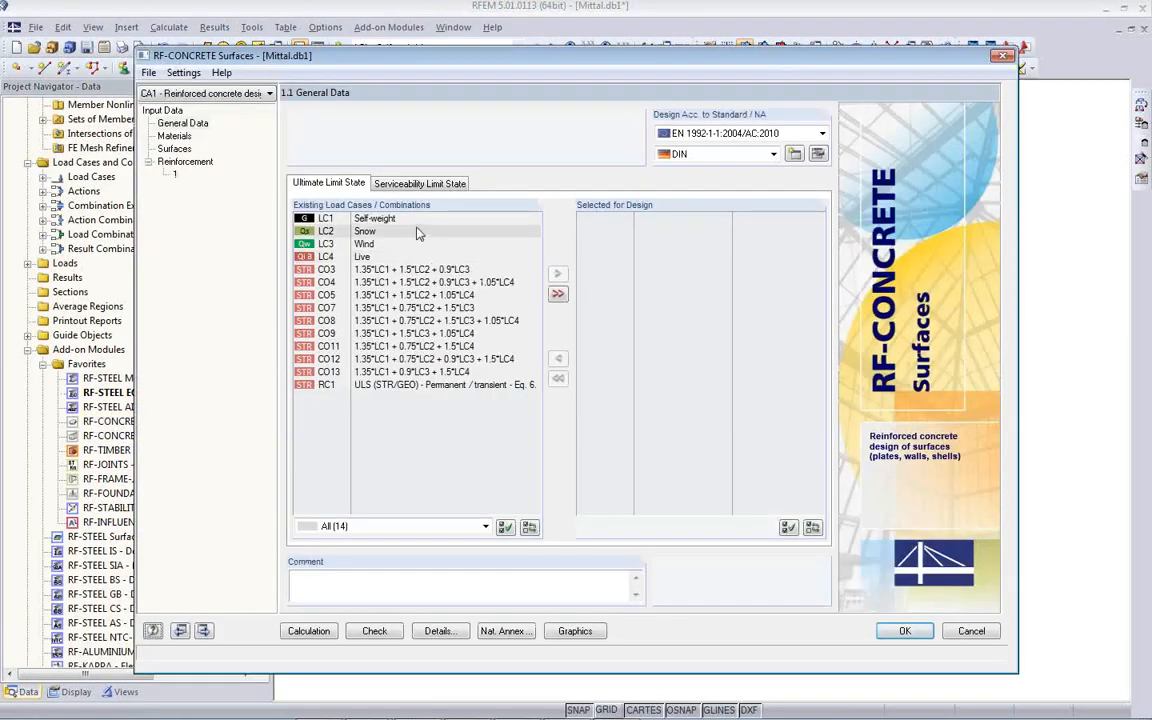
pyautogui.doubleClick(416, 386)
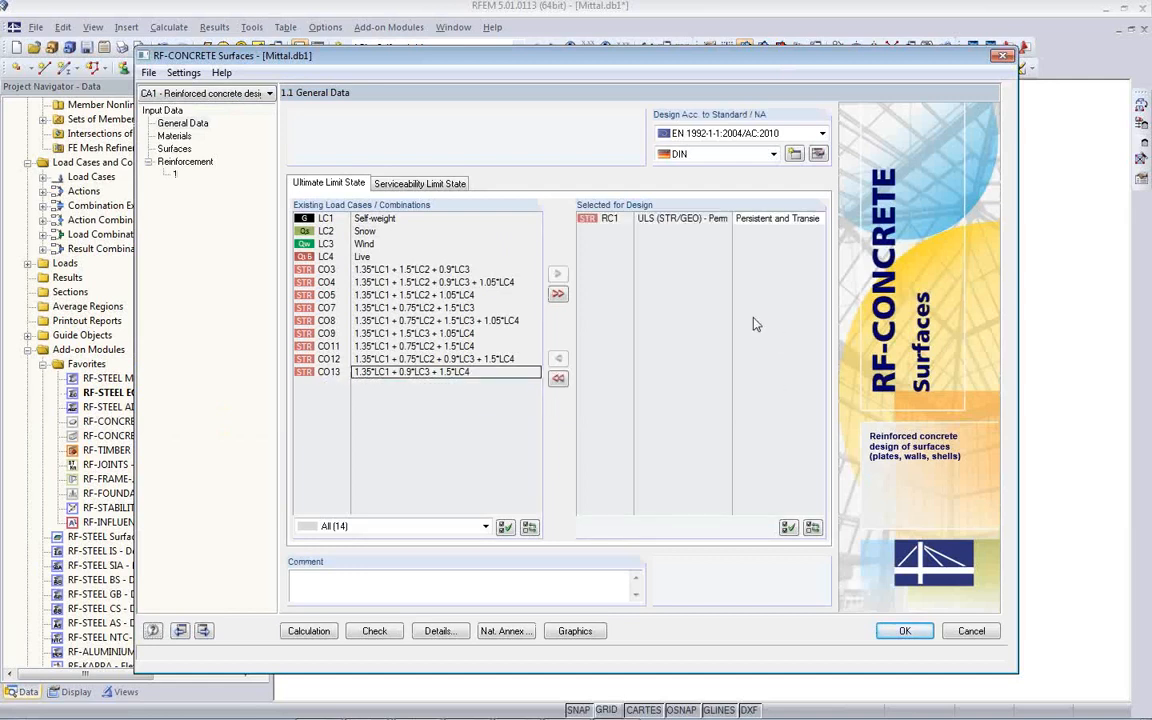
pyautogui.click(743, 155)
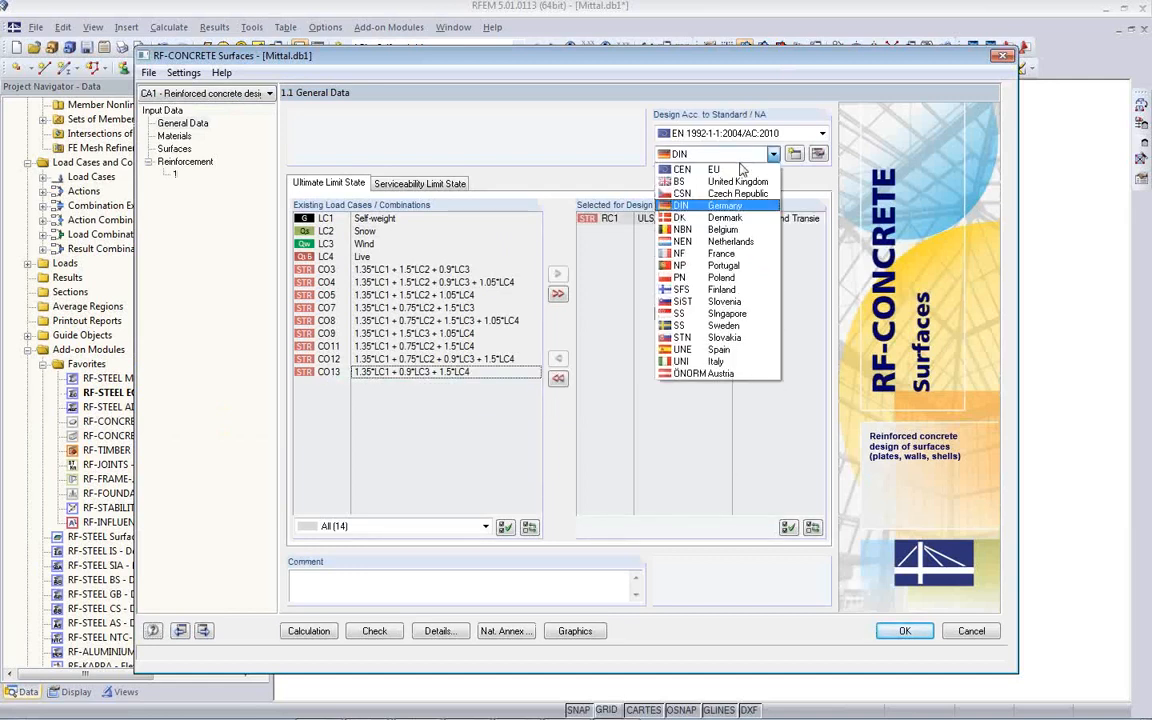
pyautogui.click(686, 169)
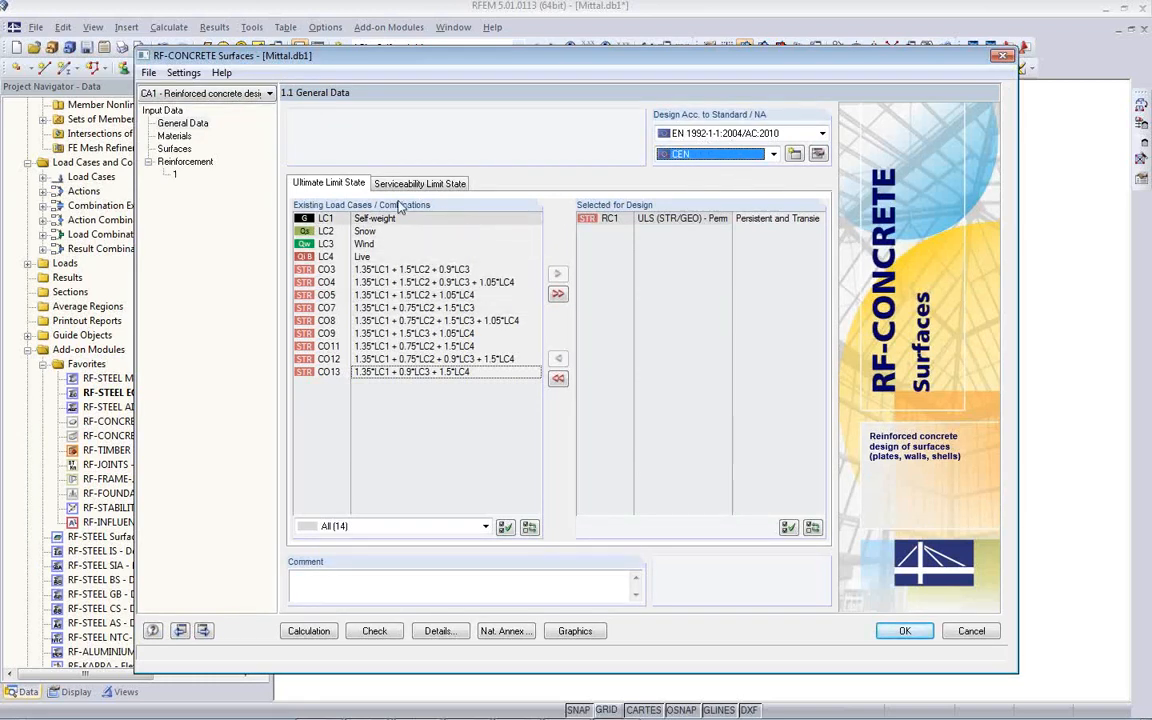
# Step: Check the materials and surfaces, and apply reinforcement group 1 only to the two floor slabs, surfaces 13 and 14
pyautogui.click(174, 136)
pyautogui.click(175, 148)
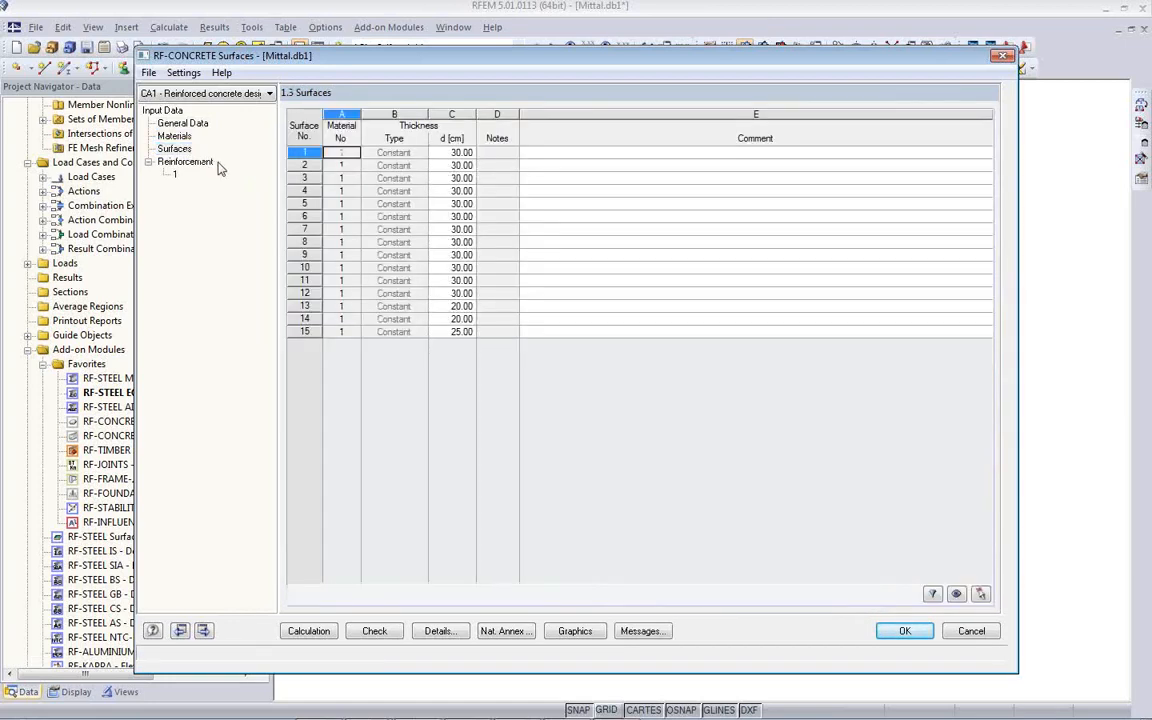
pyautogui.click(177, 176)
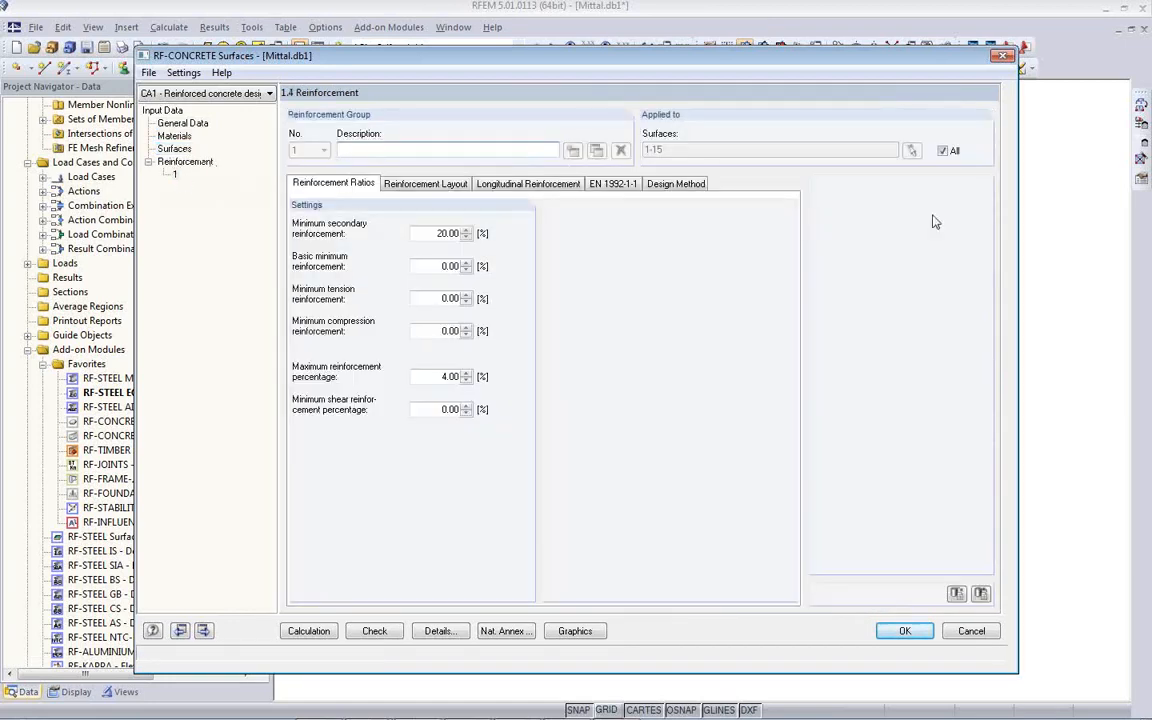
pyautogui.click(942, 151)
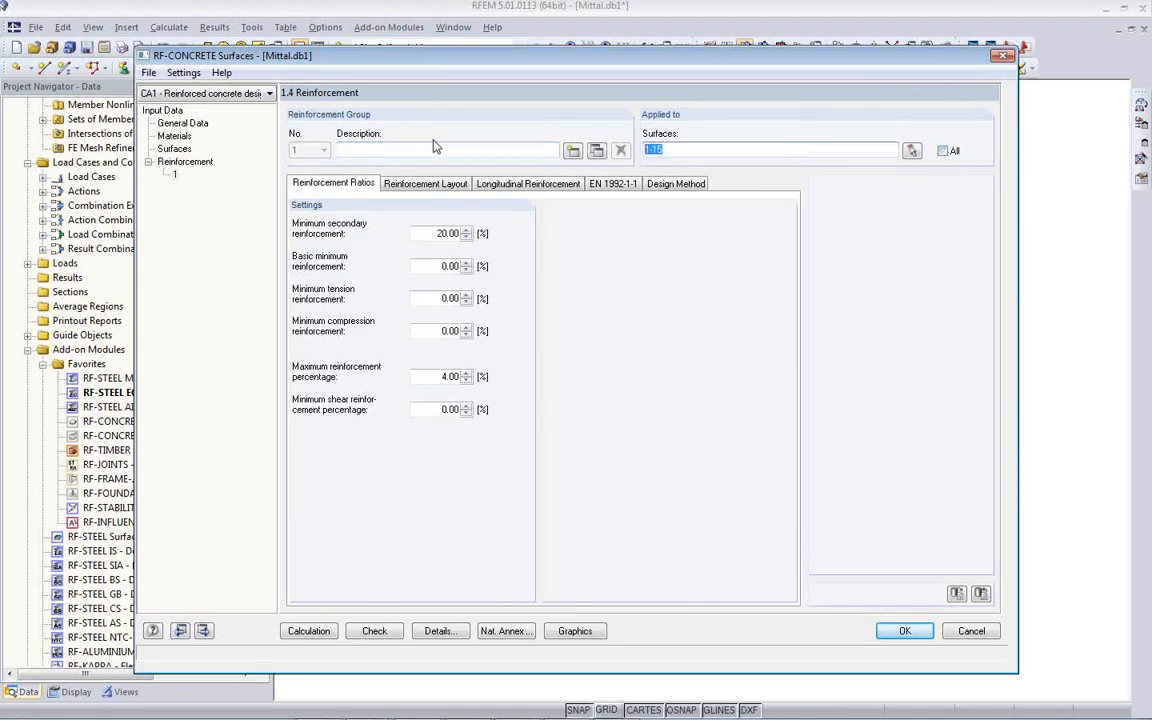
pyautogui.press('Delete')
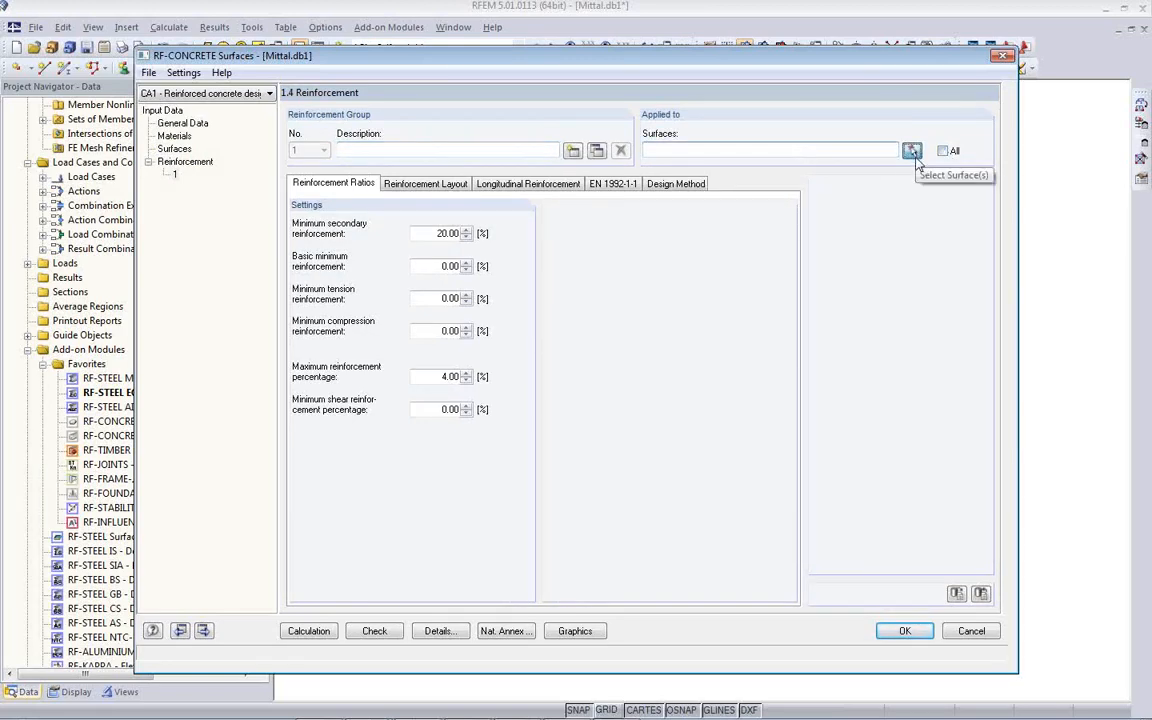
pyautogui.click(913, 153)
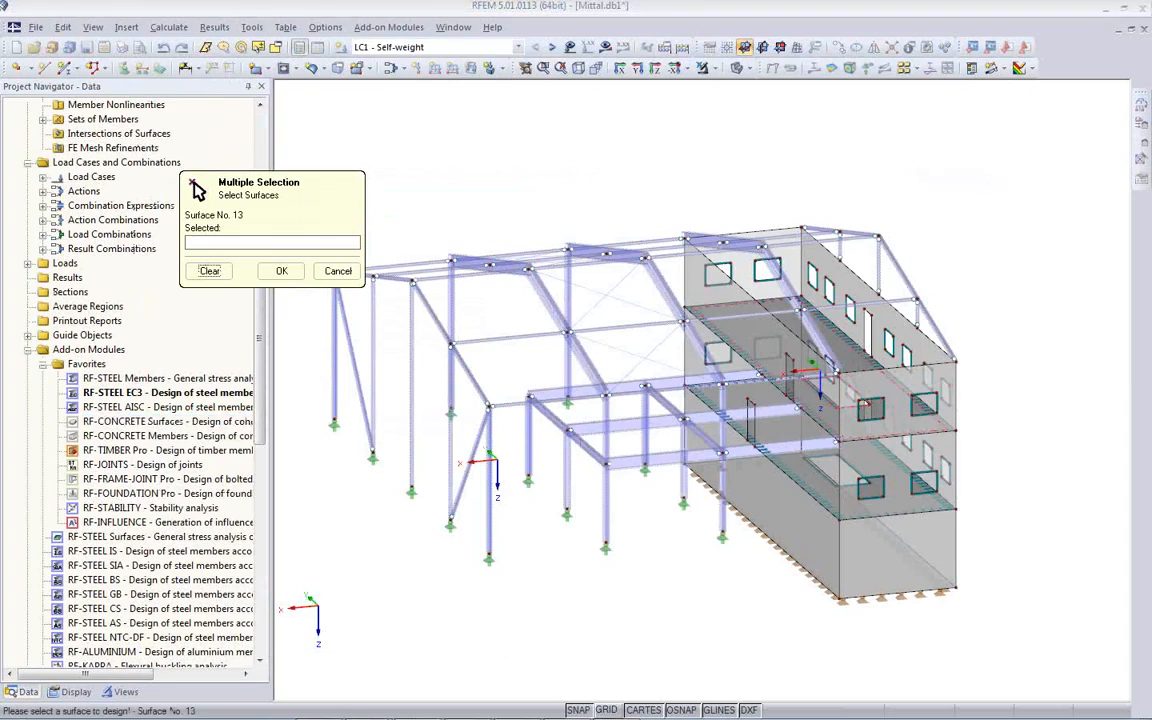
pyautogui.click(805, 375)
pyautogui.click(782, 441)
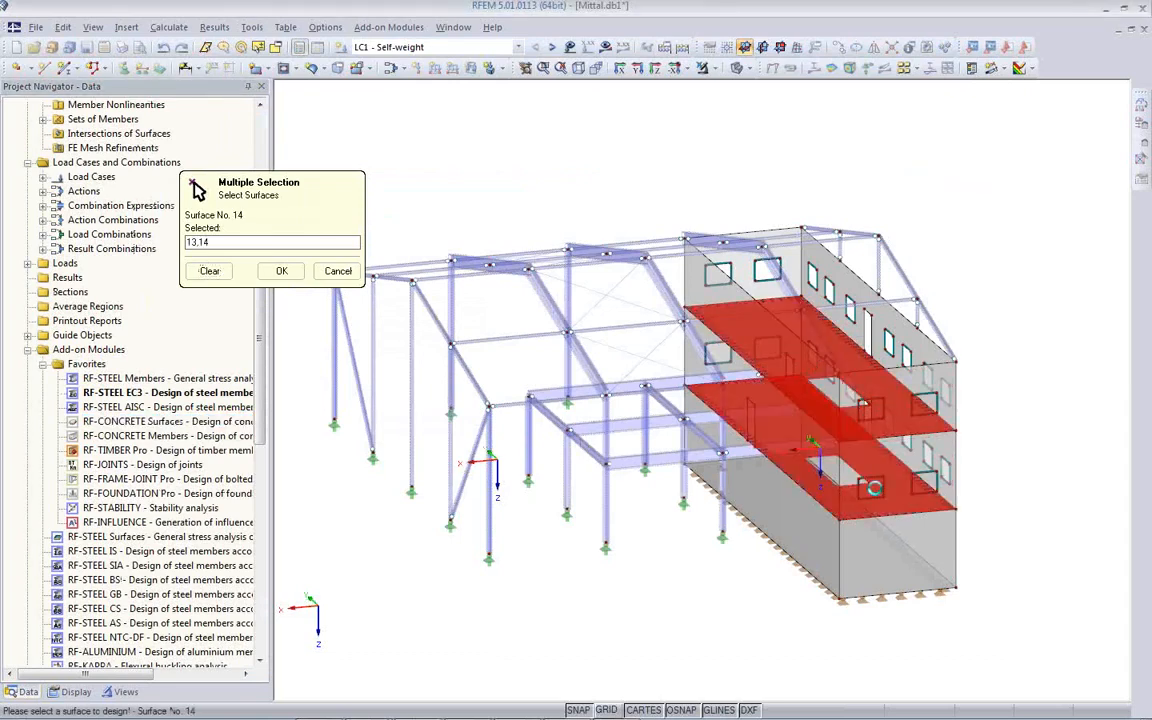
pyautogui.click(276, 271)
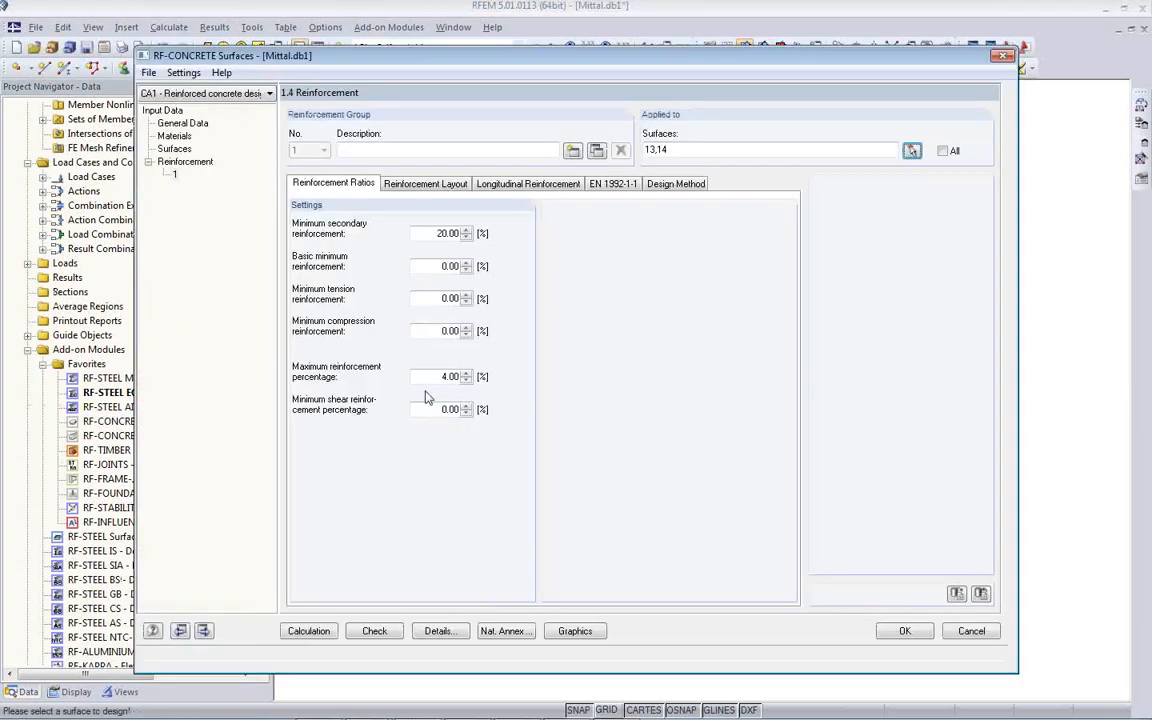
# Step: Define the concrete cover for reinforcement group 1 according to the standard, with exposure class XC1
pyautogui.click(413, 186)
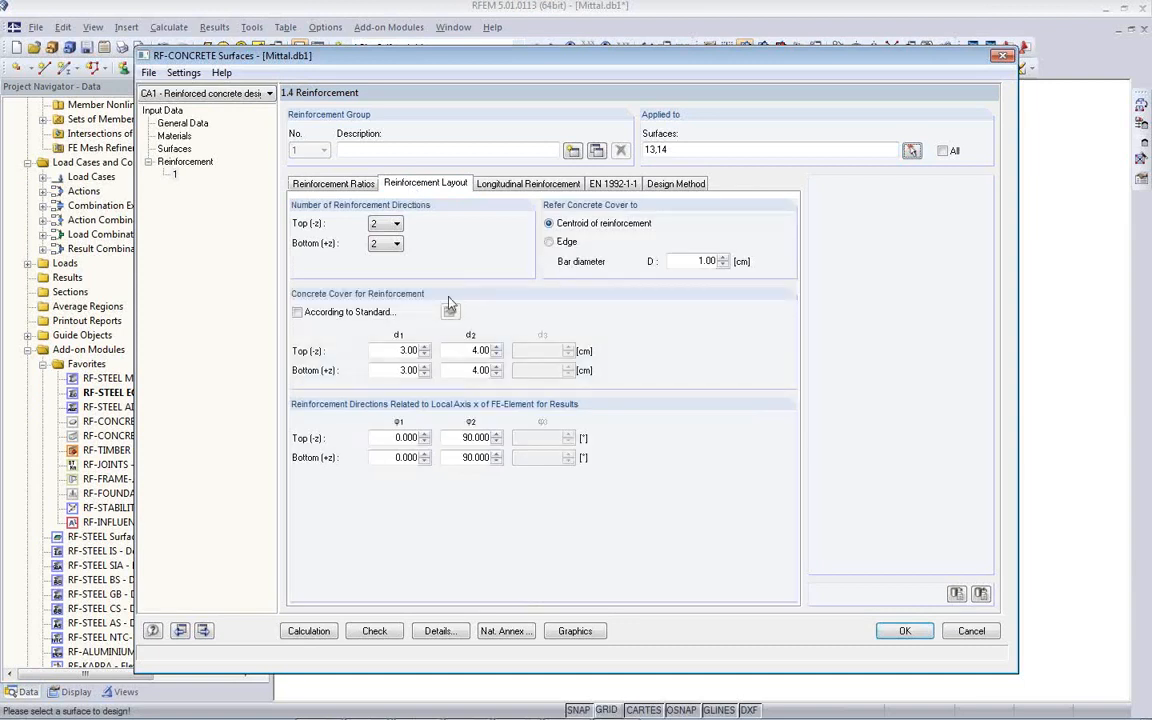
pyautogui.click(298, 313)
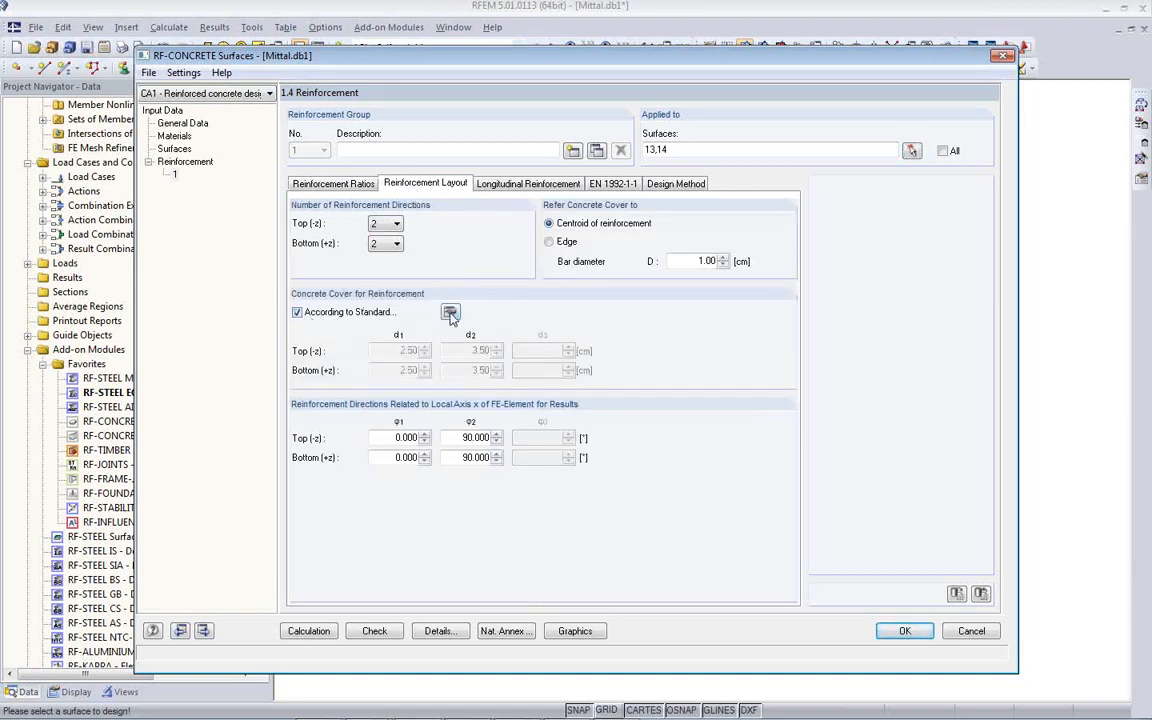
pyautogui.click(450, 313)
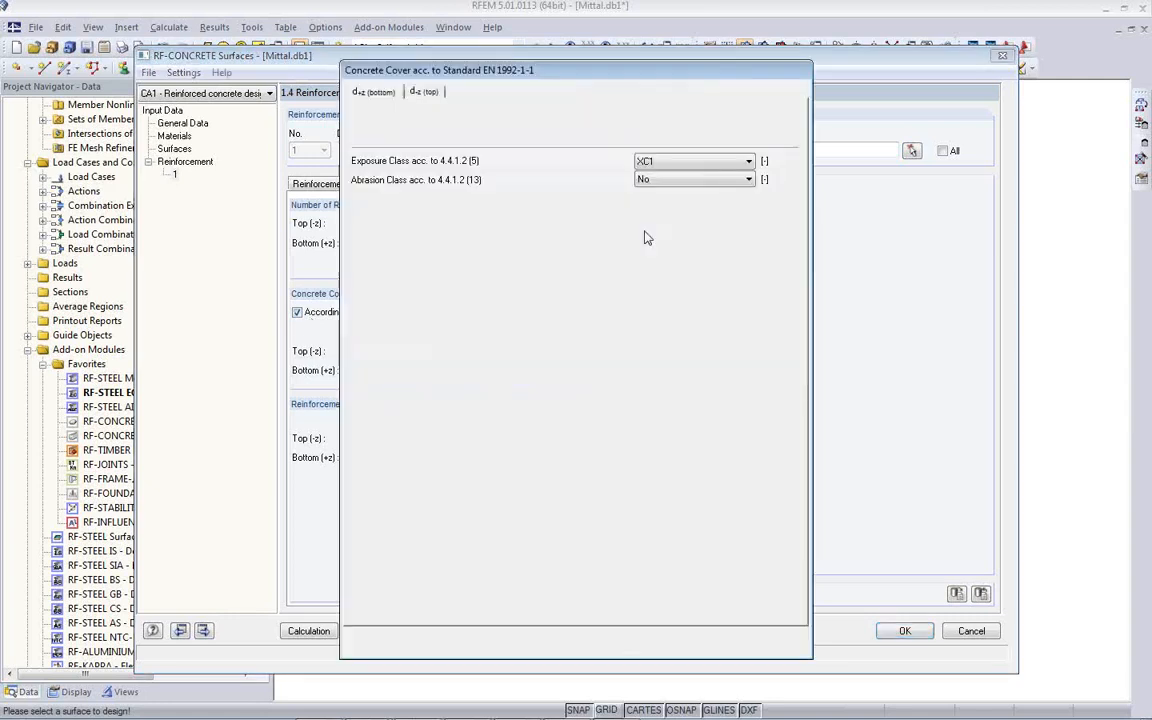
pyautogui.click(663, 166)
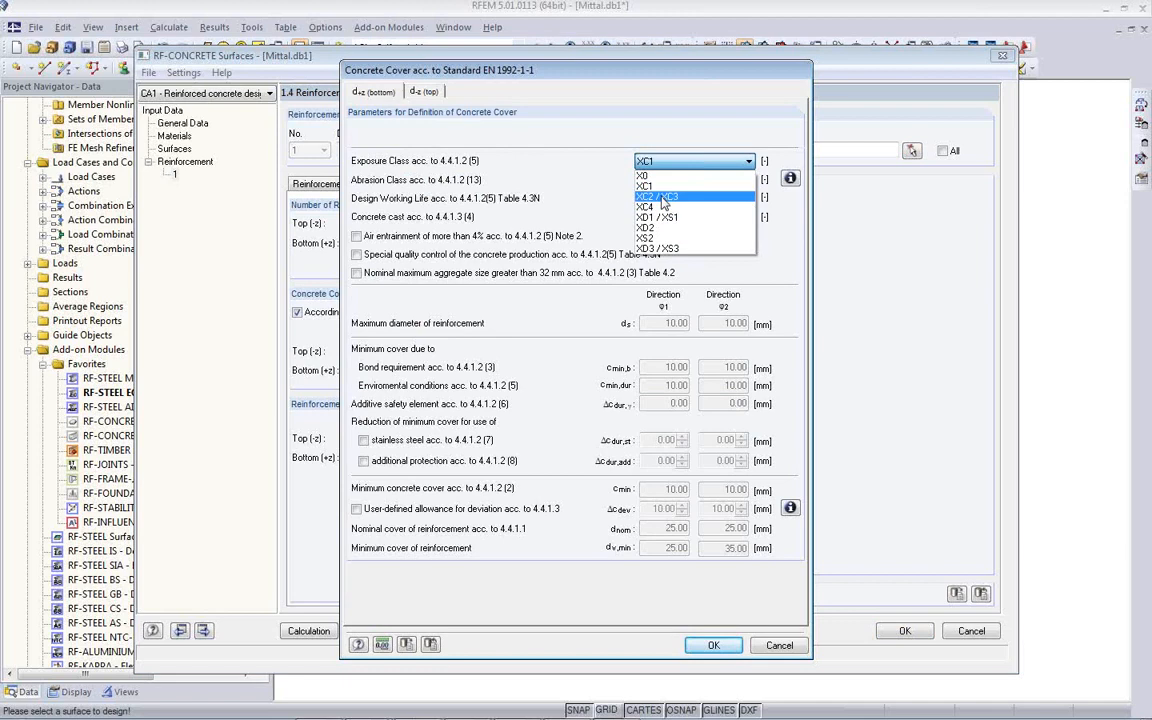
pyautogui.click(645, 186)
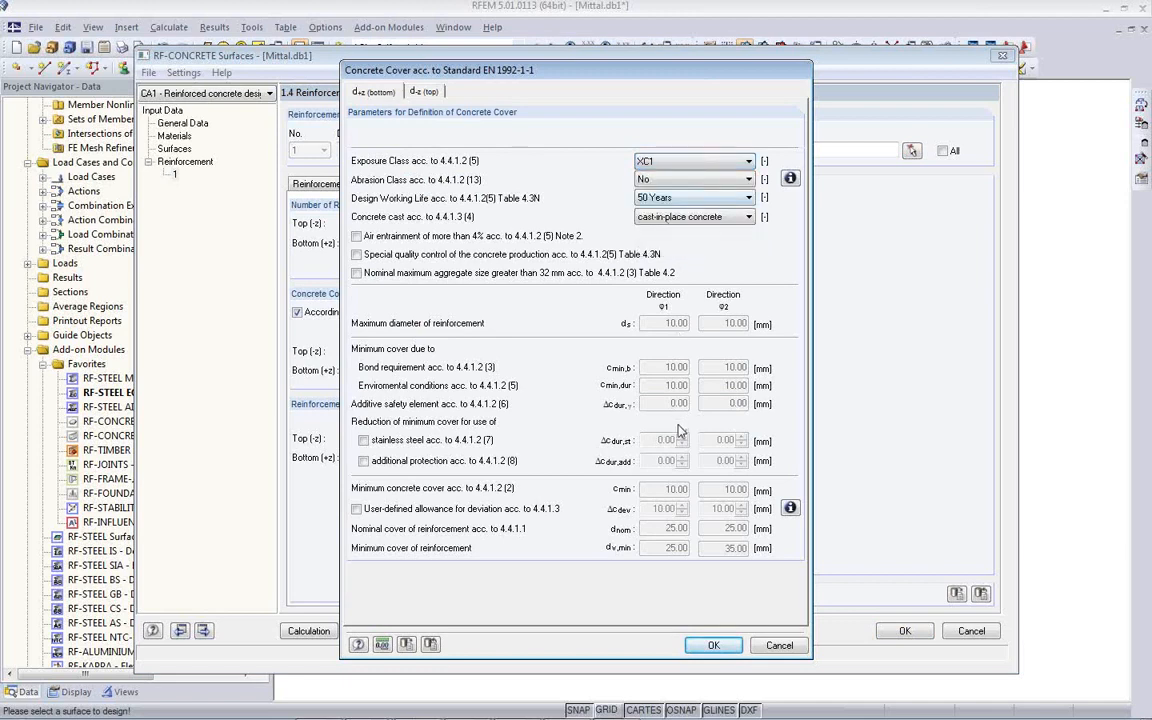
pyautogui.click(713, 646)
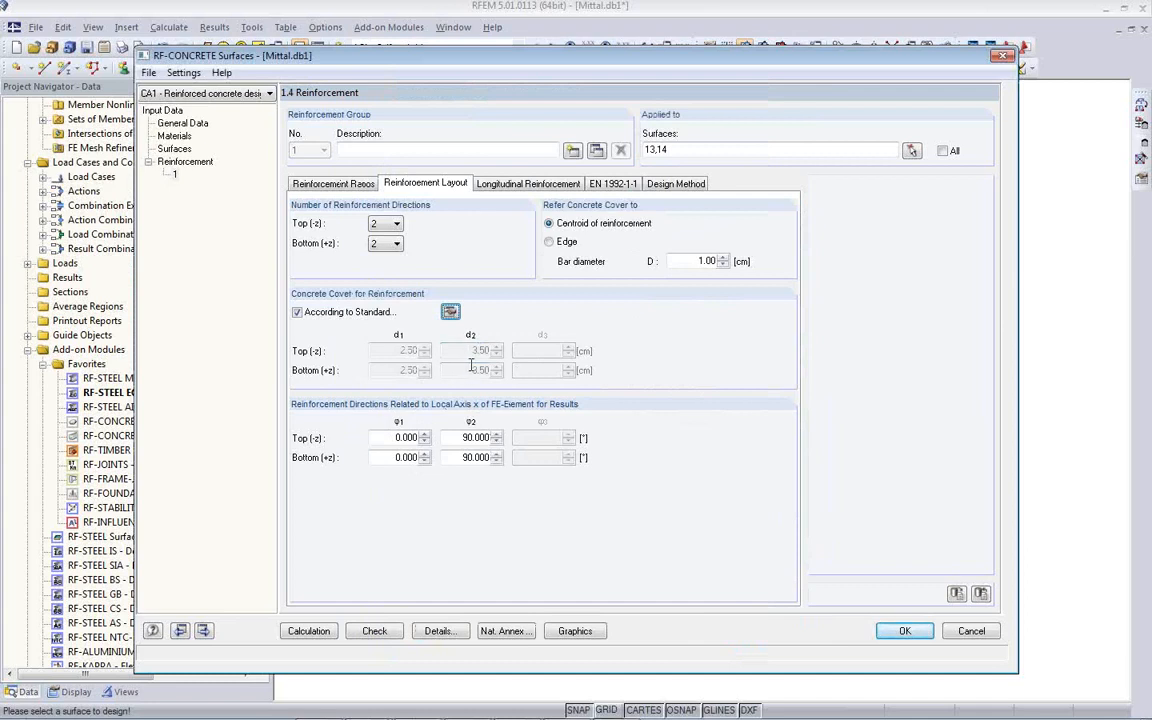
# Step: Import the Q335A mesh as provided basic reinforcement for the top and bottom of the slabs in both directions
pyautogui.click(521, 186)
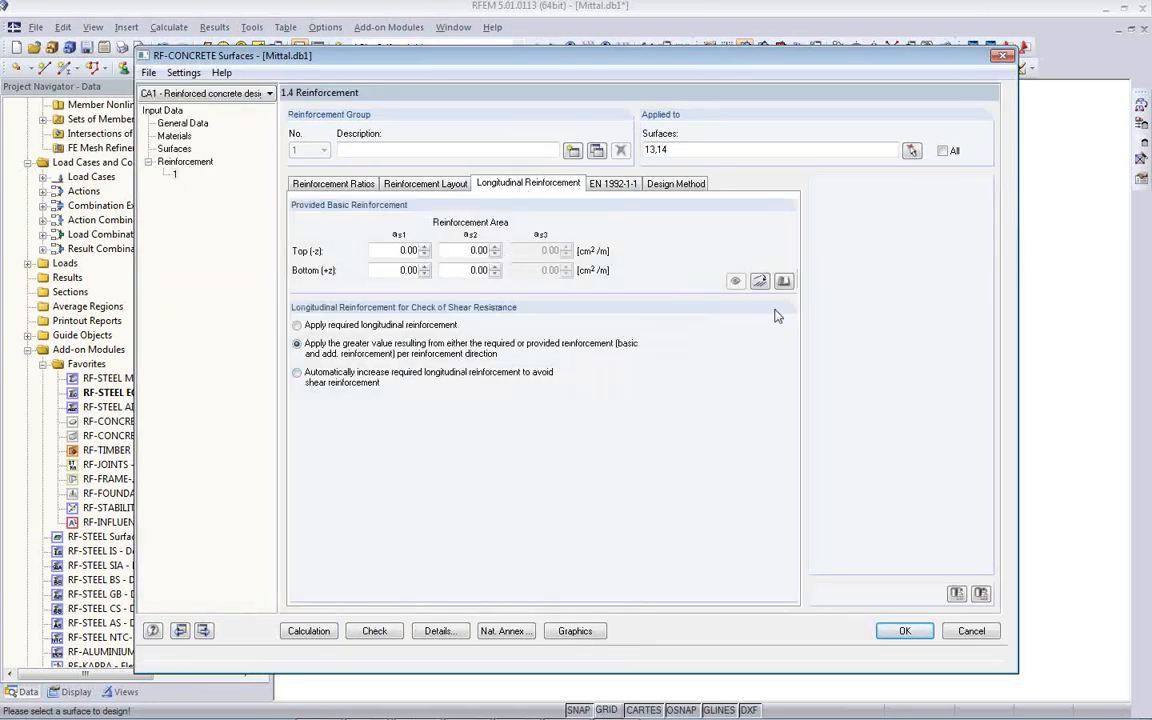
pyautogui.click(784, 282)
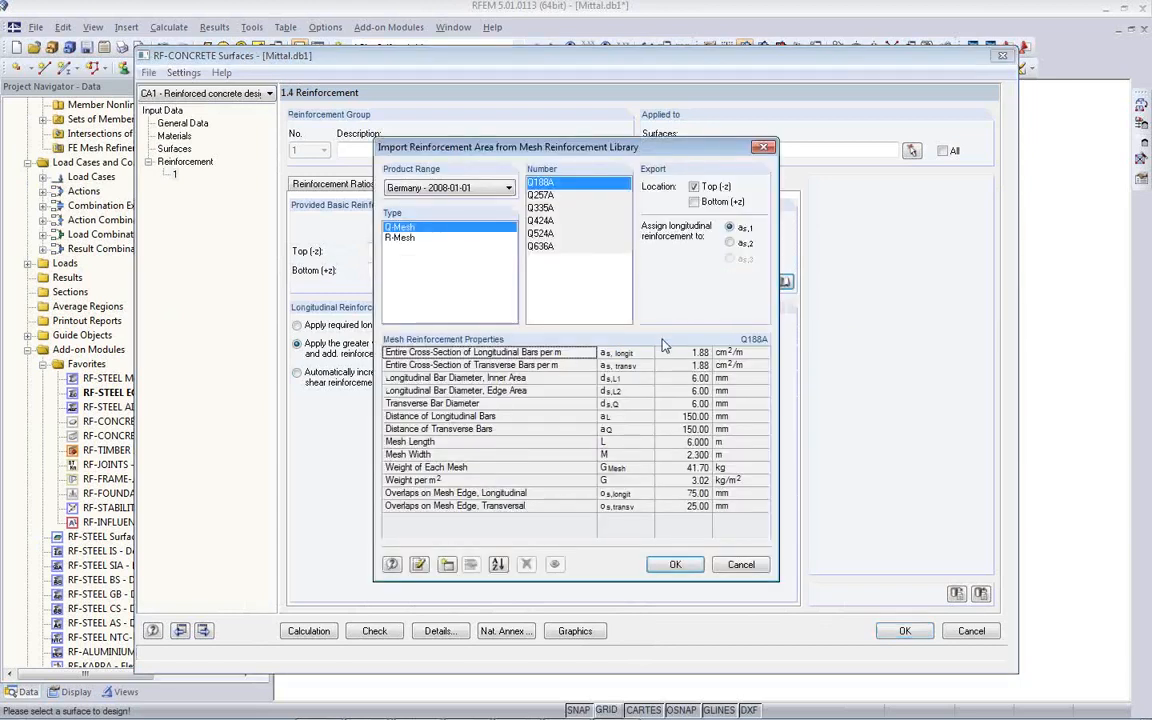
pyautogui.click(541, 207)
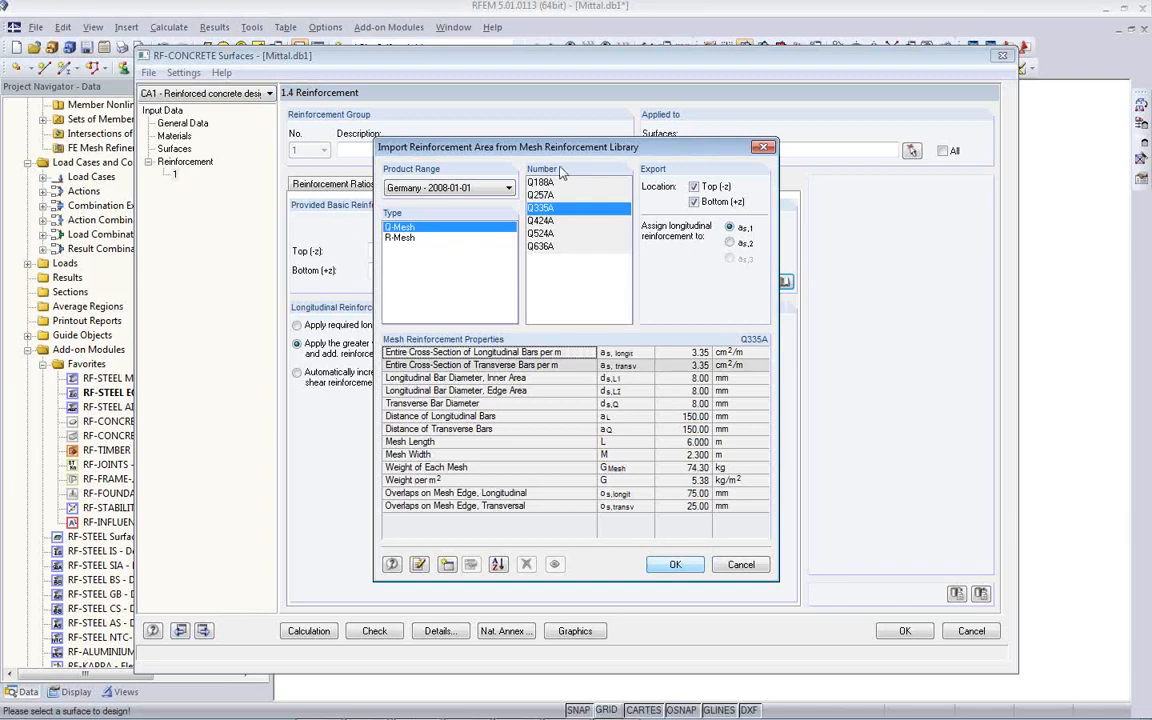
pyautogui.click(684, 566)
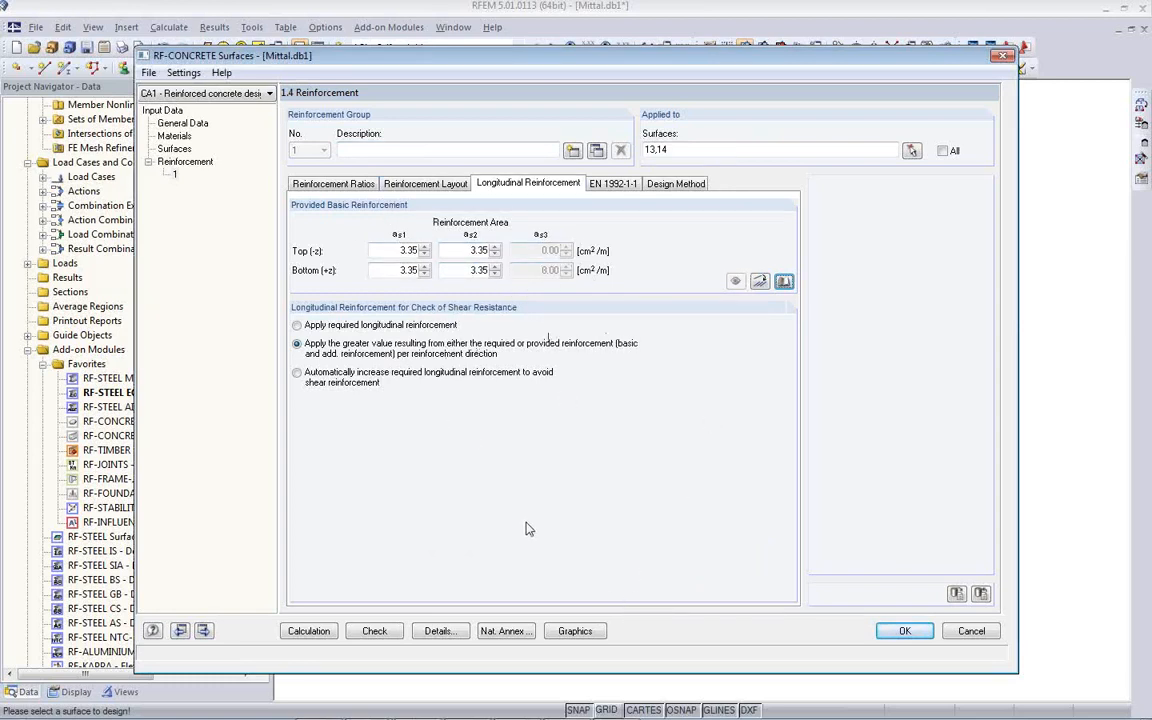
# Step: Check the EN 1992-1-1 settings, accept the concrete design input, and calculate all results of the model
pyautogui.click(612, 184)
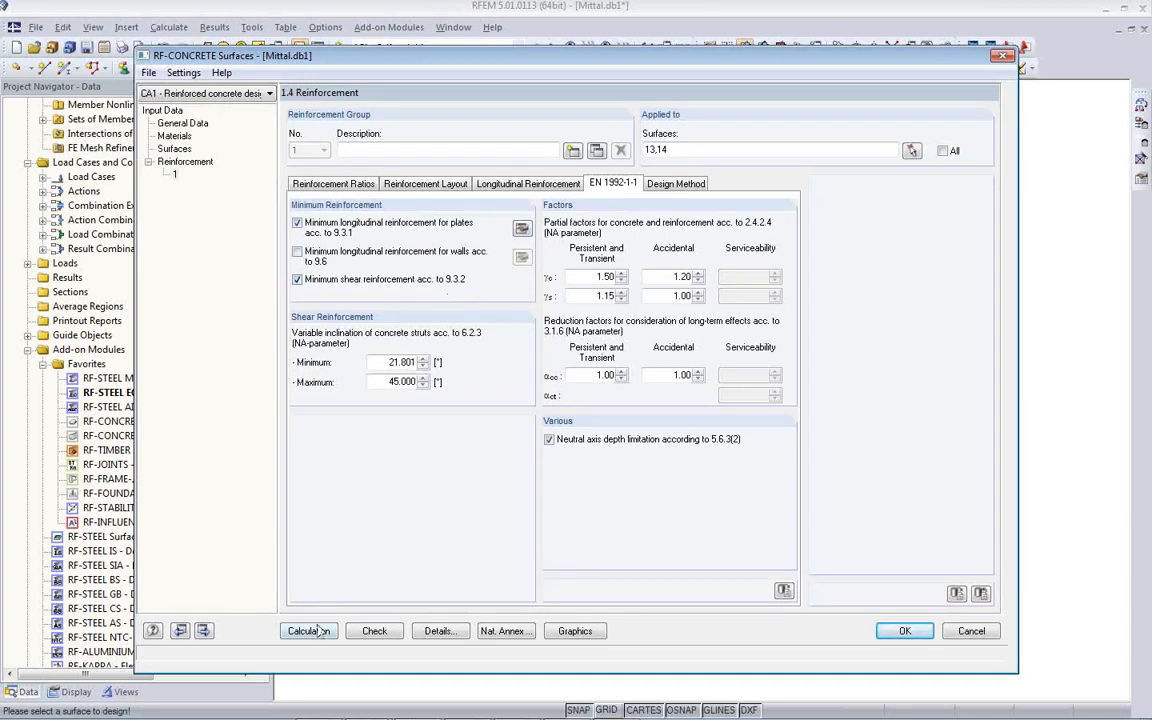
pyautogui.click(914, 636)
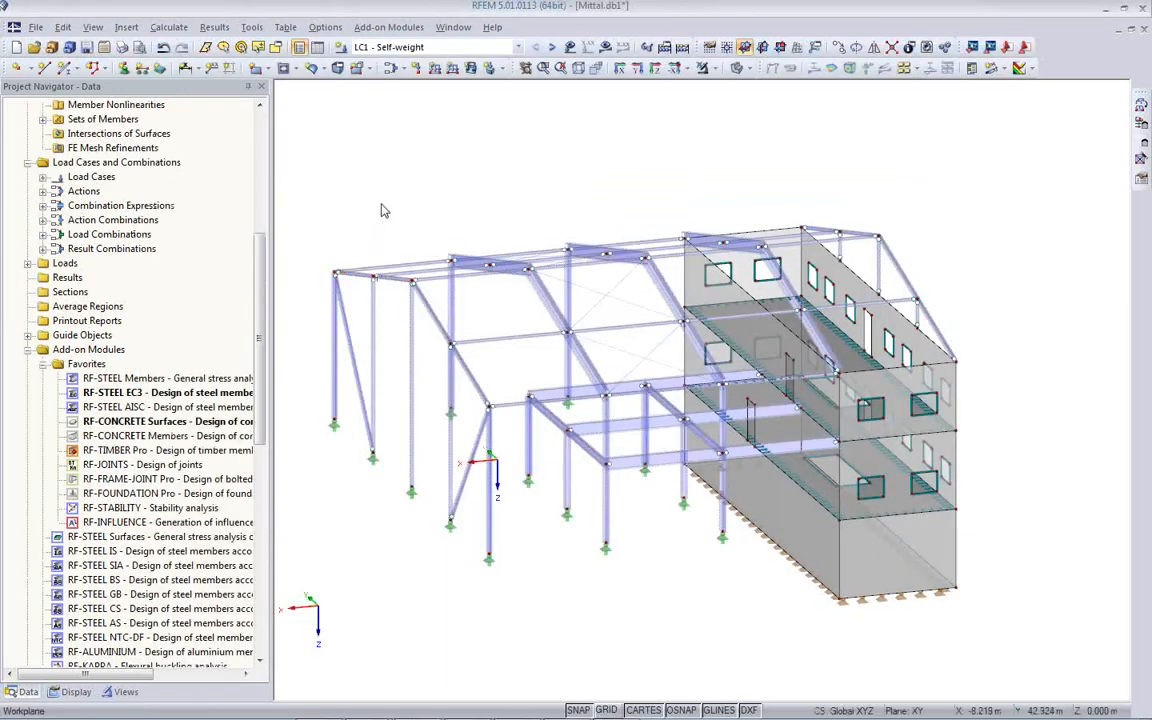
pyautogui.click(169, 27)
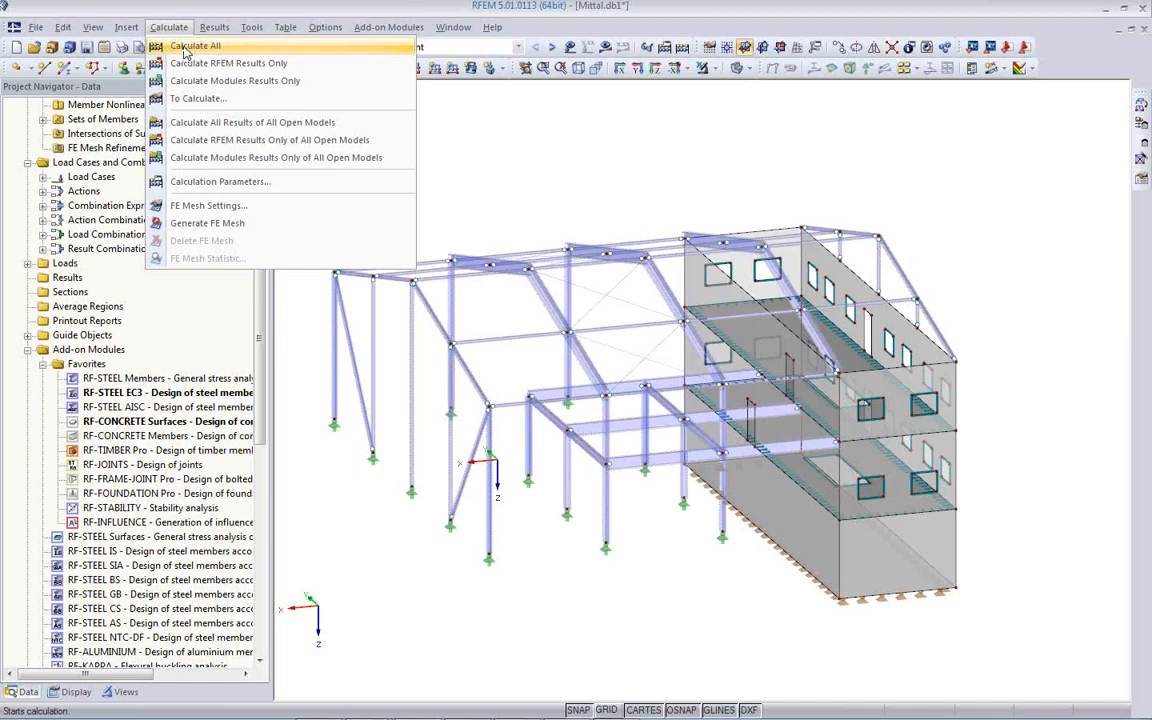
pyautogui.click(184, 47)
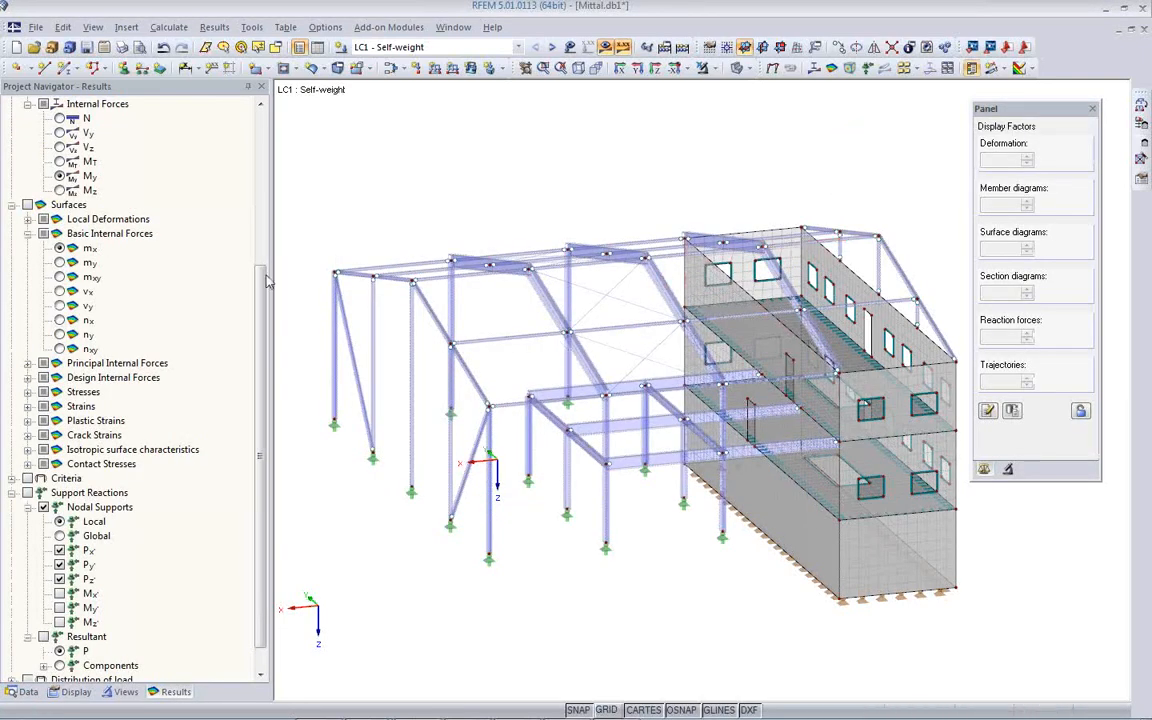
# Step: Show the results of result combination RC1 with the model in wireframe and the member internal forces displayed
pyautogui.keyDown('ctrl'); pyautogui.moveTo(398, 515); pyautogui.dragTo(426, 532, button='middle'); pyautogui.keyUp('ctrl')
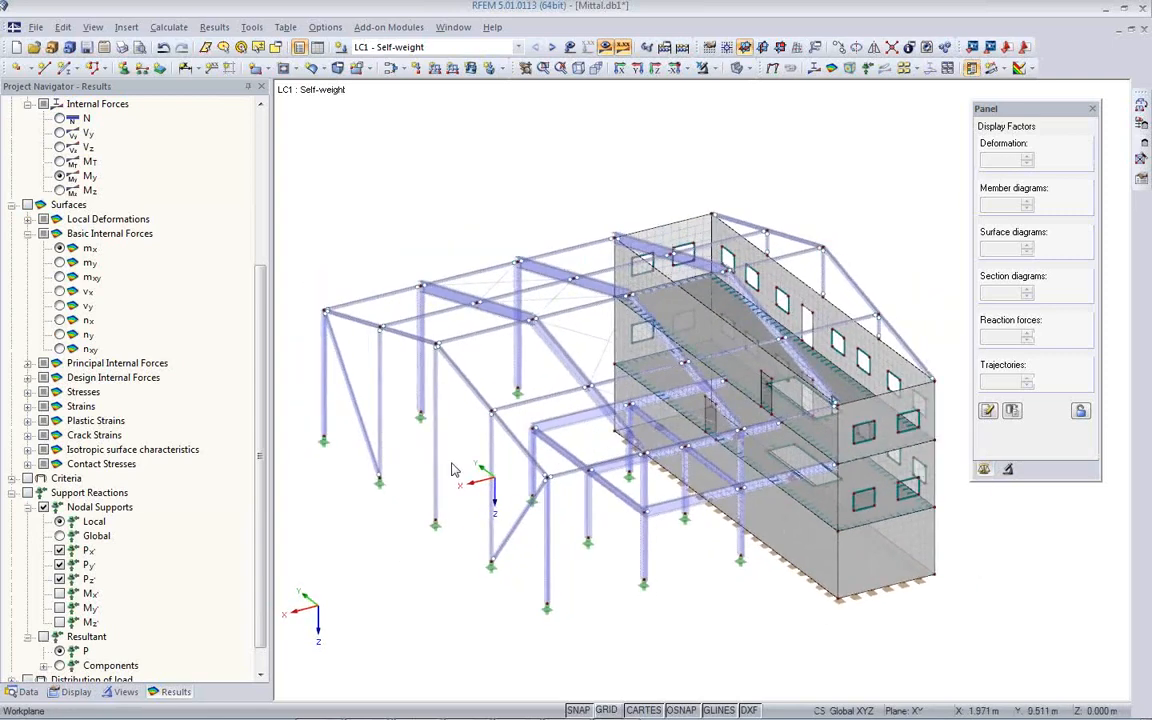
pyautogui.click(519, 48)
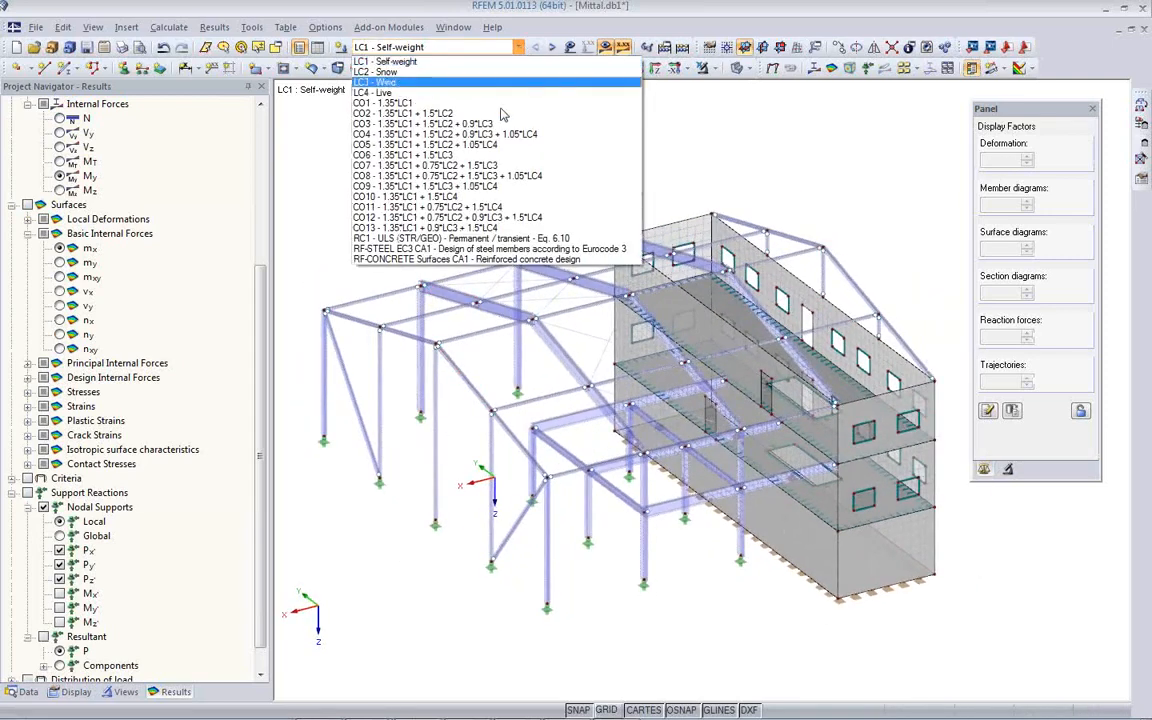
pyautogui.click(480, 238)
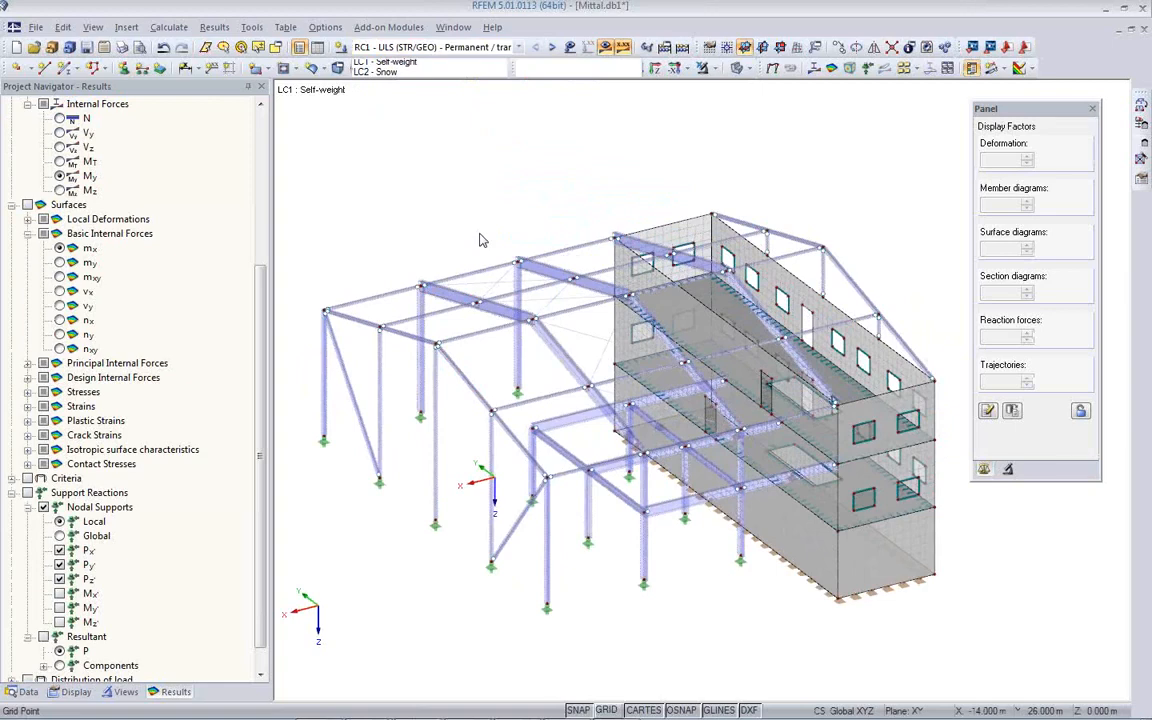
pyautogui.click(739, 72)
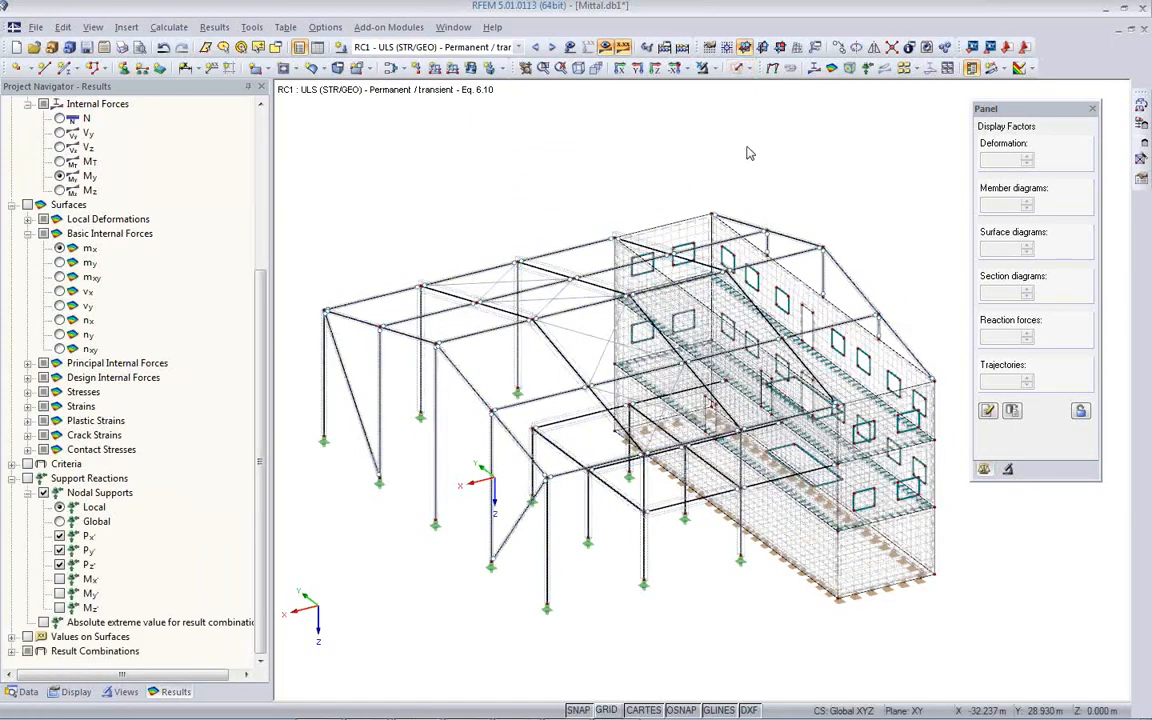
pyautogui.click(814, 68)
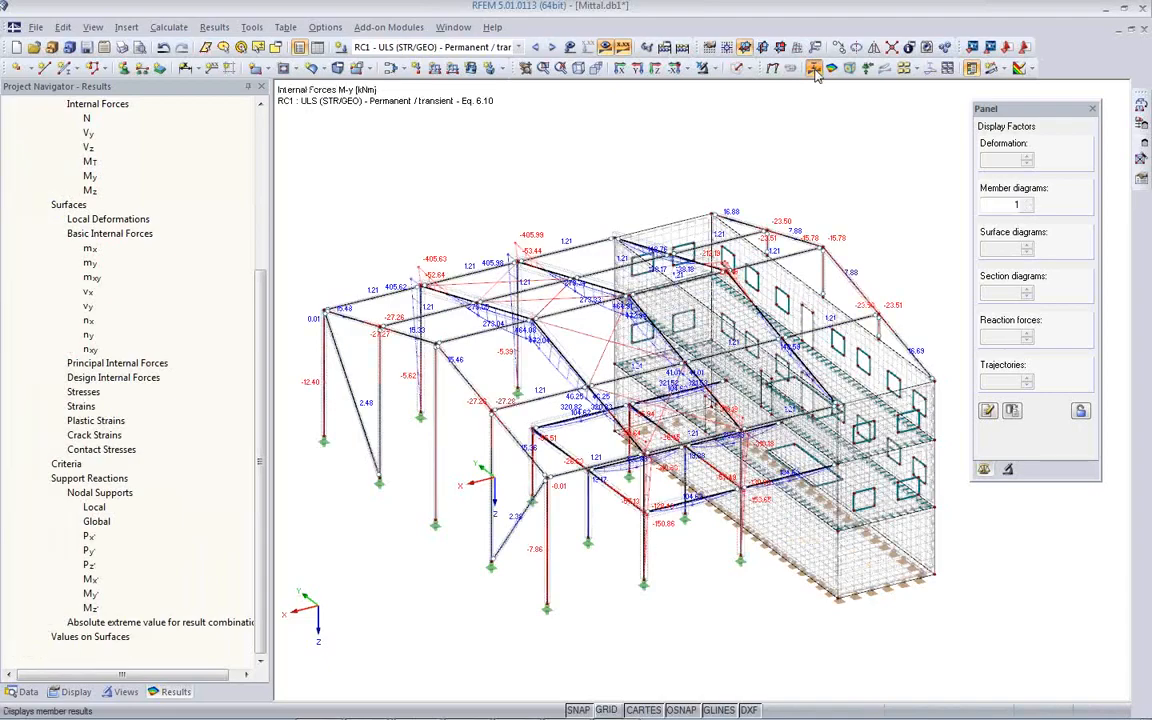
# Step: Review the member internal forces N, My and Mz one after another for RC1
pyautogui.keyDown('ctrl'); pyautogui.moveTo(403, 485); pyautogui.dragTo(963, 494, button='middle'); pyautogui.keyUp('ctrl')
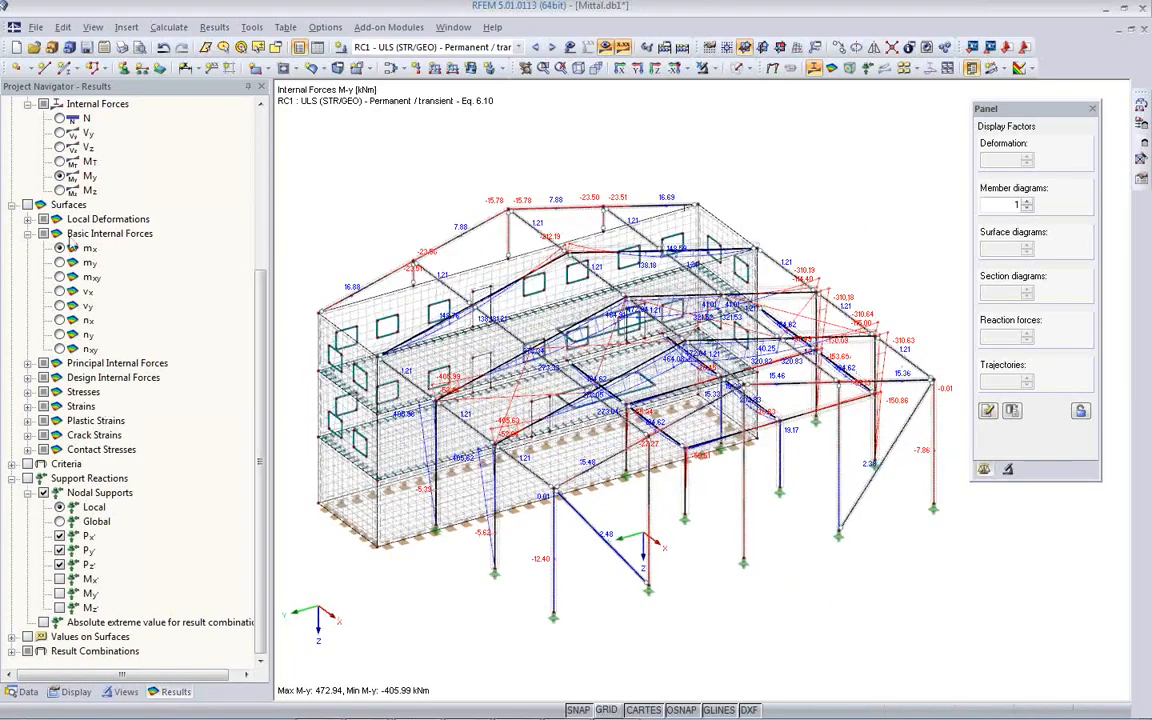
pyautogui.click(59, 118)
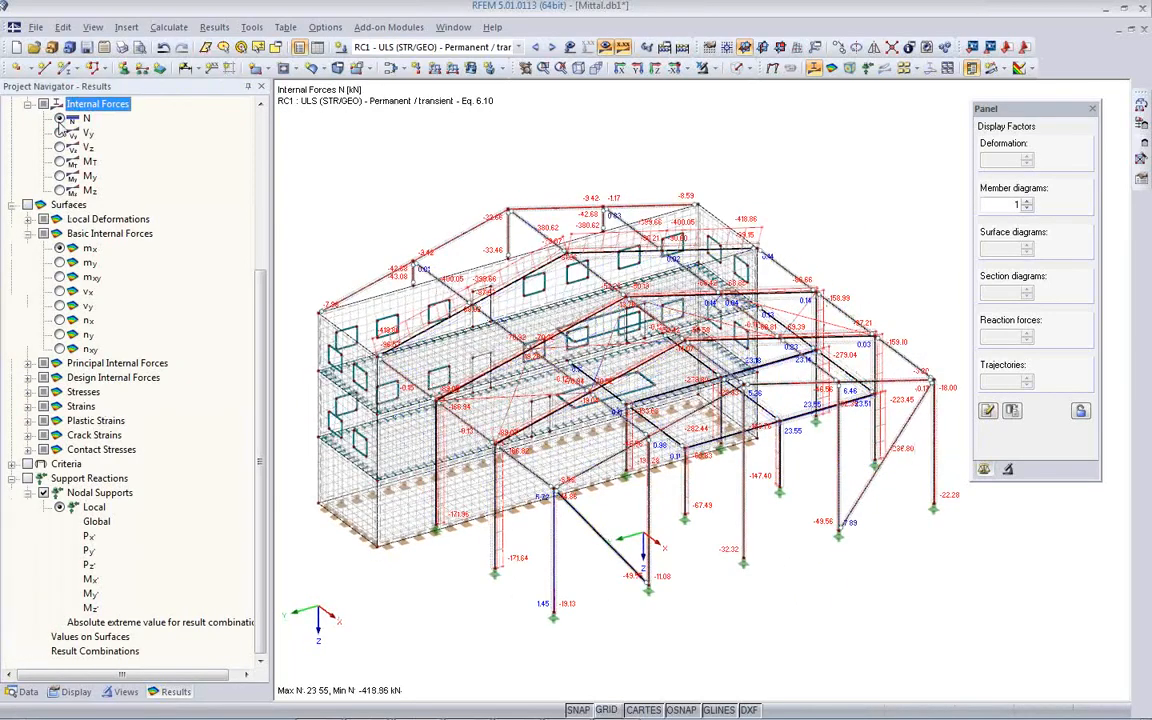
pyautogui.click(59, 176)
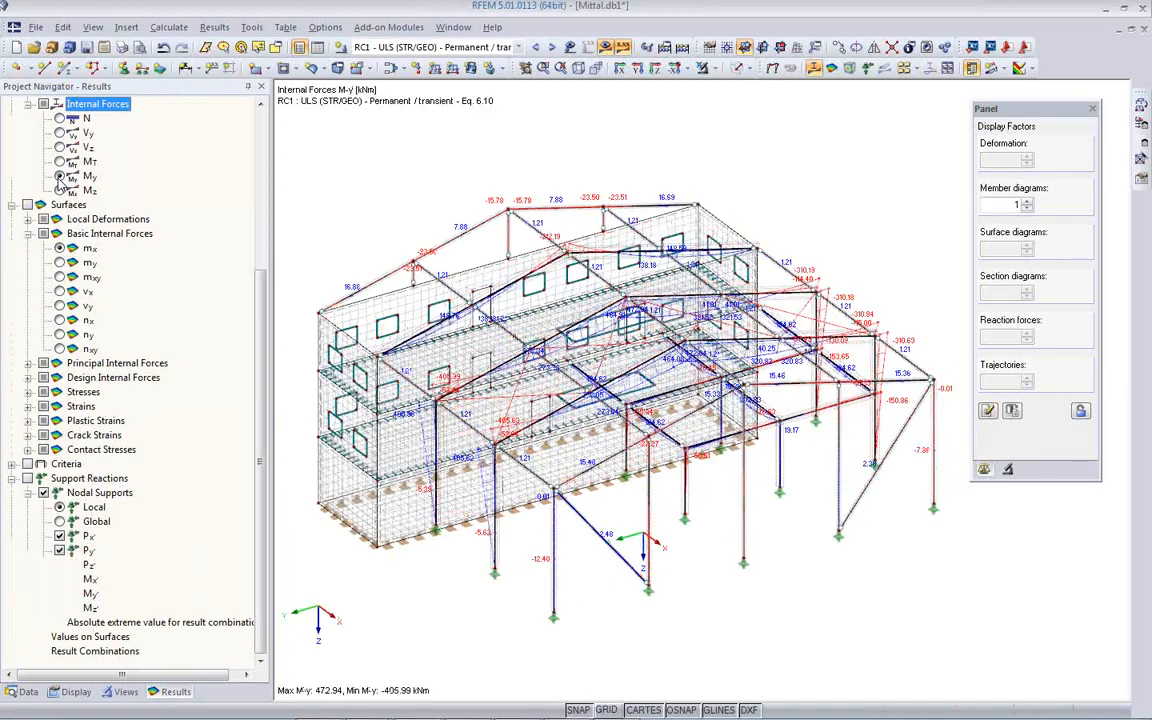
pyautogui.click(59, 190)
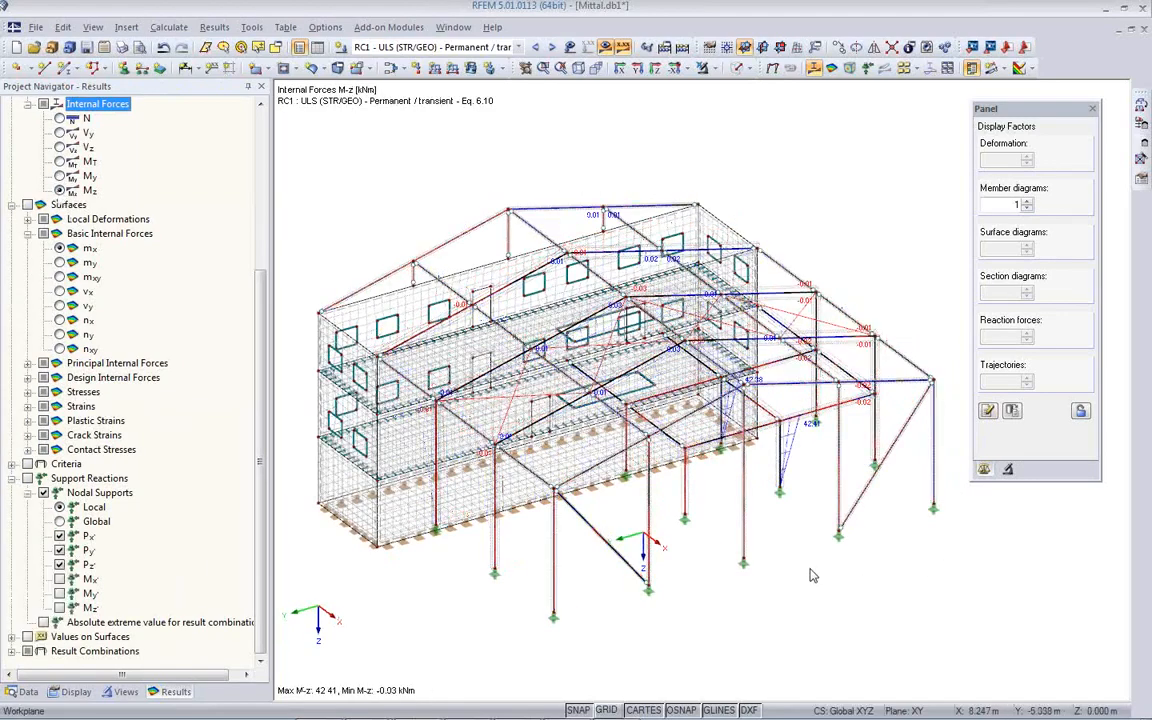
# Step: Render the members as solids and examine the Mz diagrams on the columns of the low intermediate frame
pyautogui.keyDown('ctrl'); pyautogui.moveTo(813, 563); pyautogui.dragTo(190, 474, button='middle'); pyautogui.keyUp('ctrl')
pyautogui.scroll(5, 462, 527)
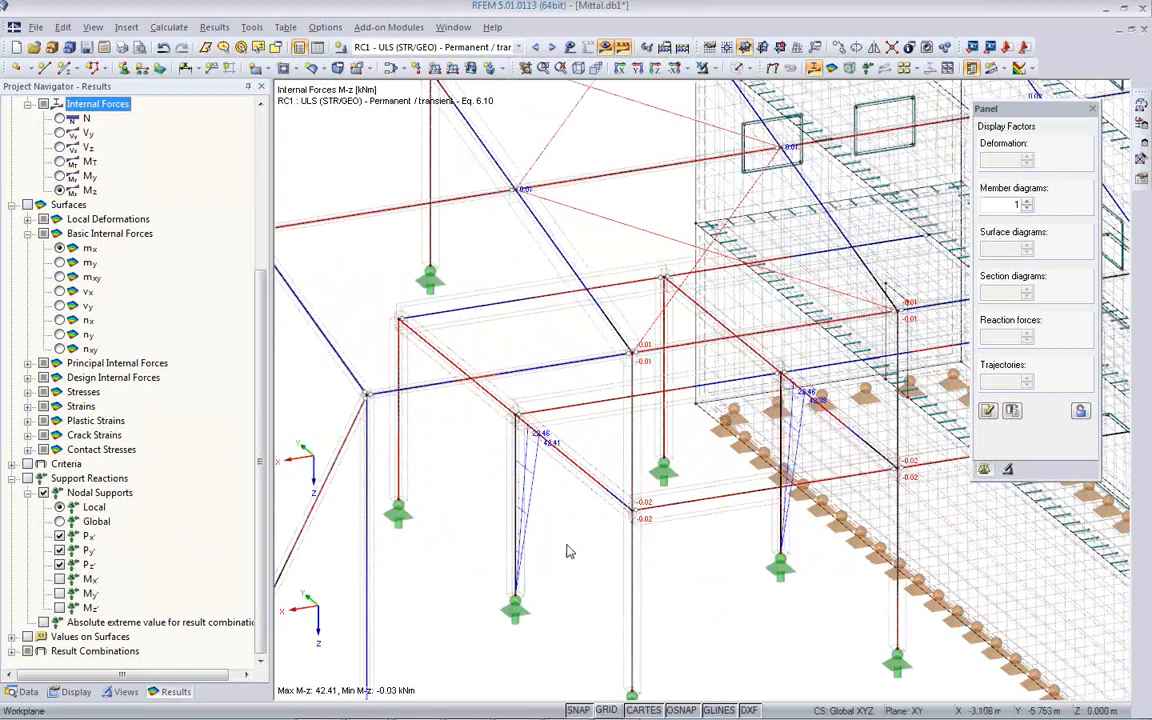
pyautogui.click(737, 68)
pyautogui.scroll(4, 540, 515)
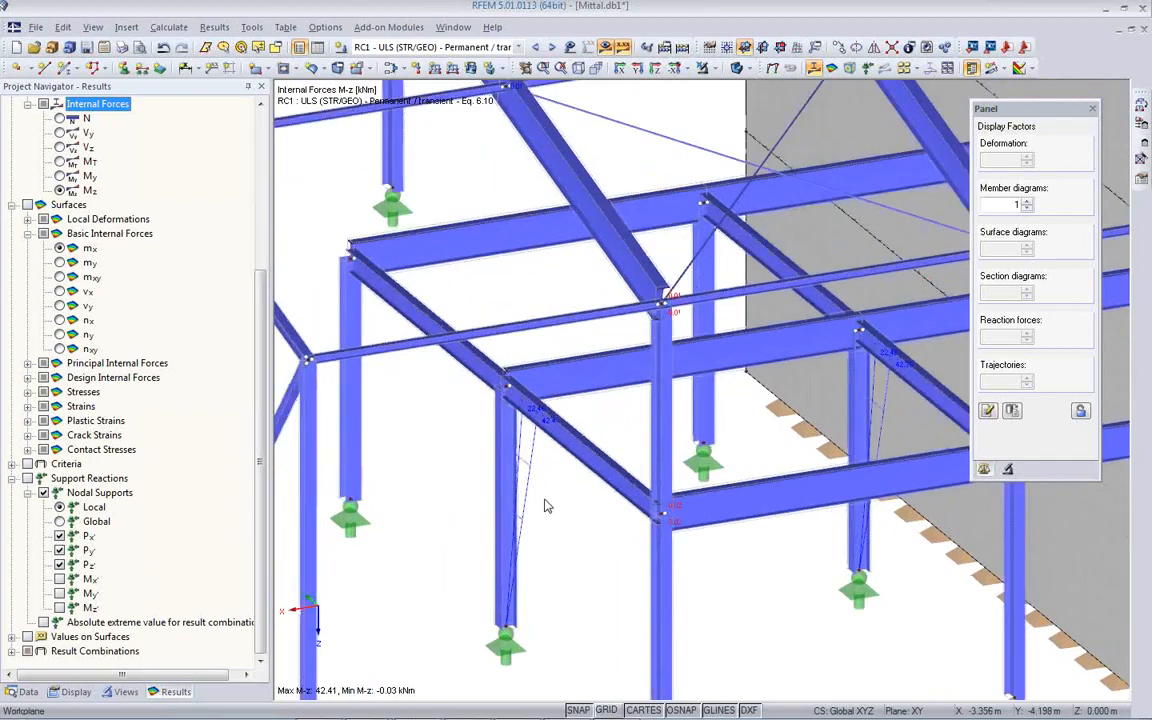
pyautogui.moveTo(532, 605); pyautogui.dragTo(559, 450, button='middle')
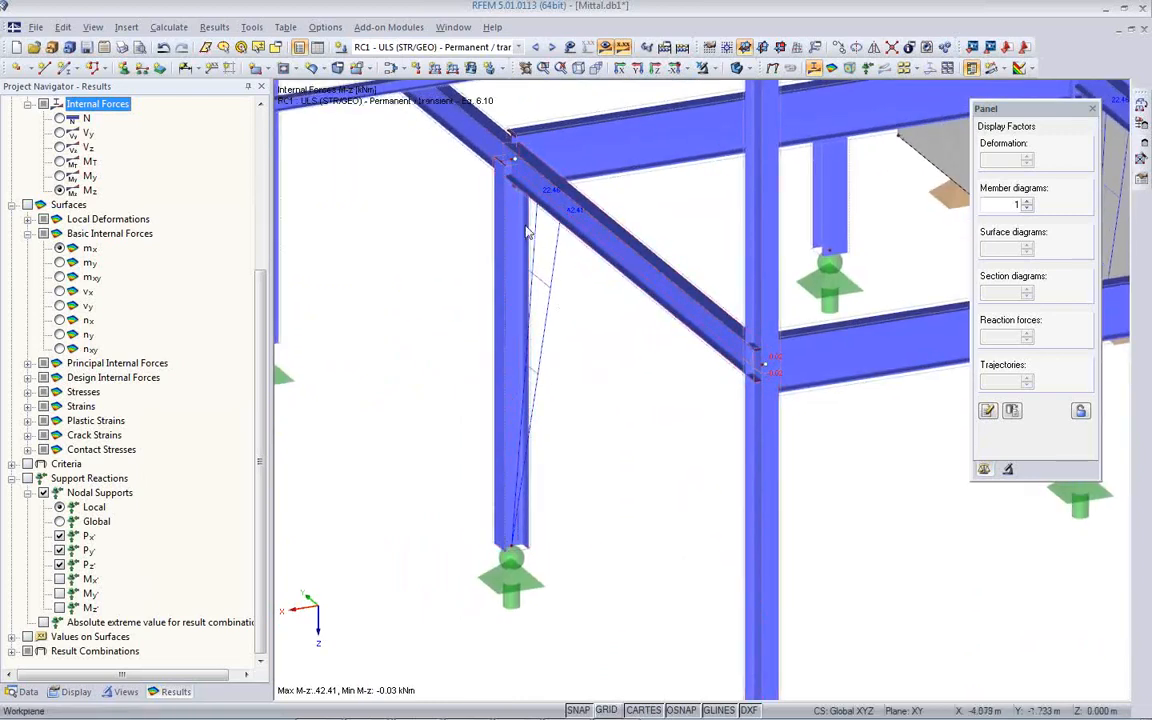
# Step: Examine the M-z moment diagrams on the steel frame columns from close up and across the whole hall
pyautogui.scroll(1, 541, 224)
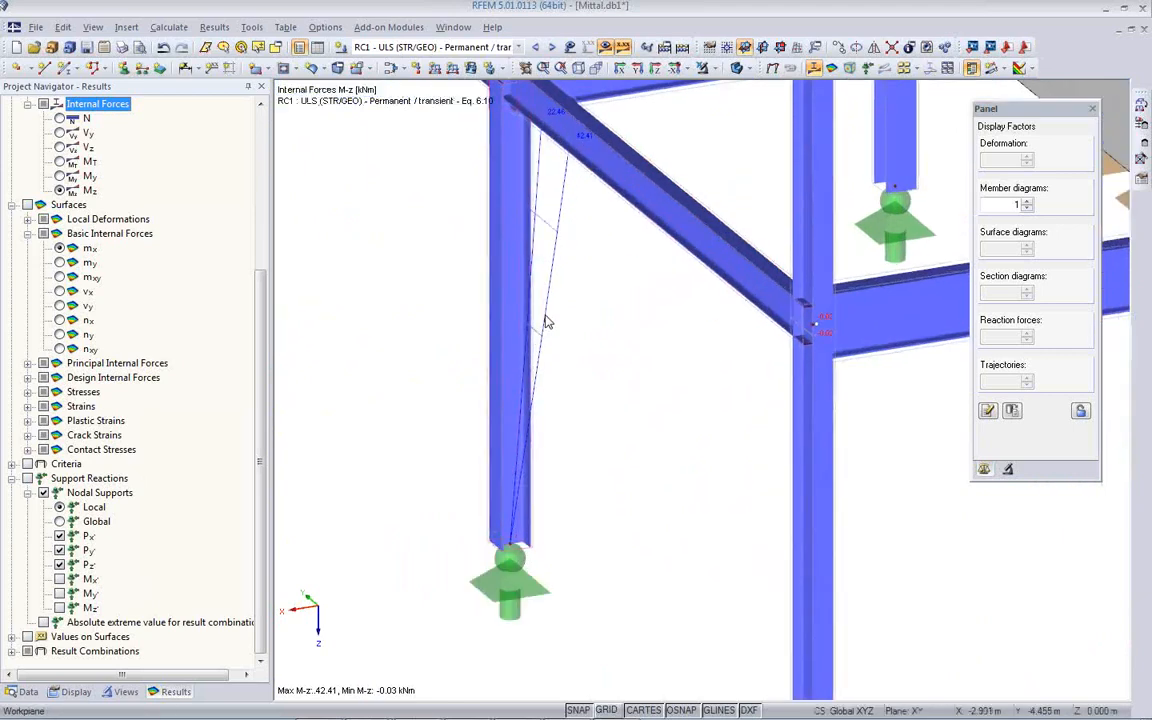
pyautogui.scroll(-2, 545, 322)
pyautogui.keyDown('ctrl'); pyautogui.moveTo(576, 353); pyautogui.dragTo(753, 328, button='middle'); pyautogui.keyUp('ctrl')
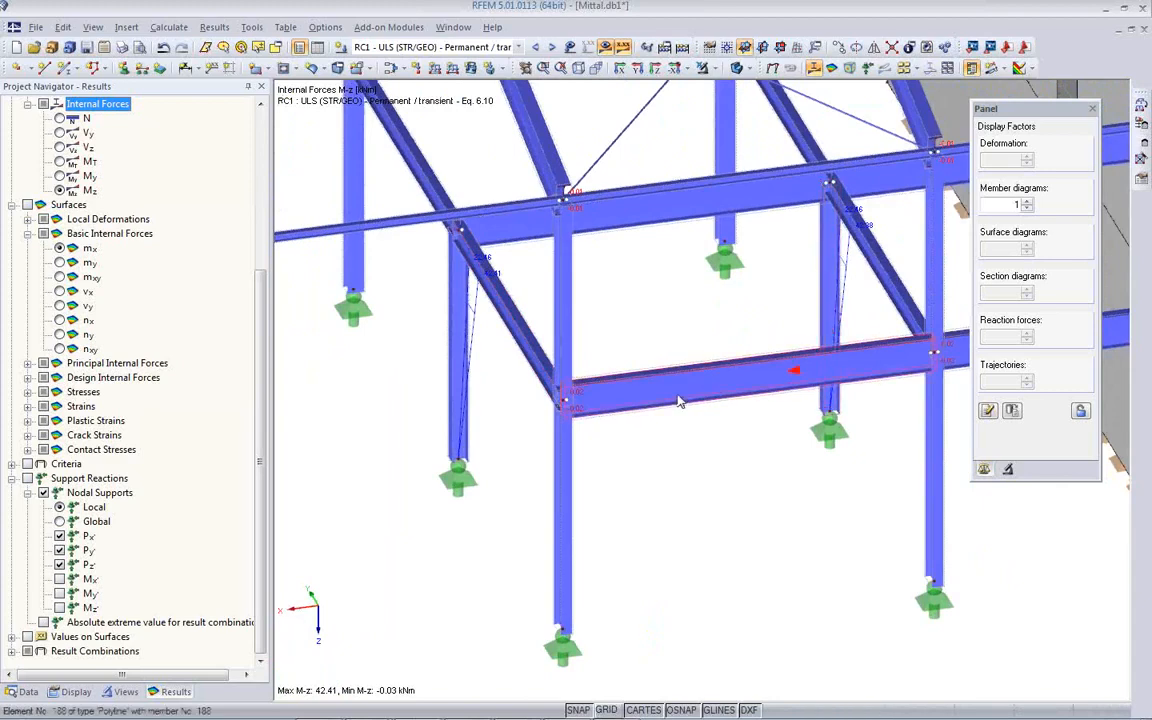
pyautogui.scroll(-4, 535, 435)
pyautogui.scroll(4, 530, 438)
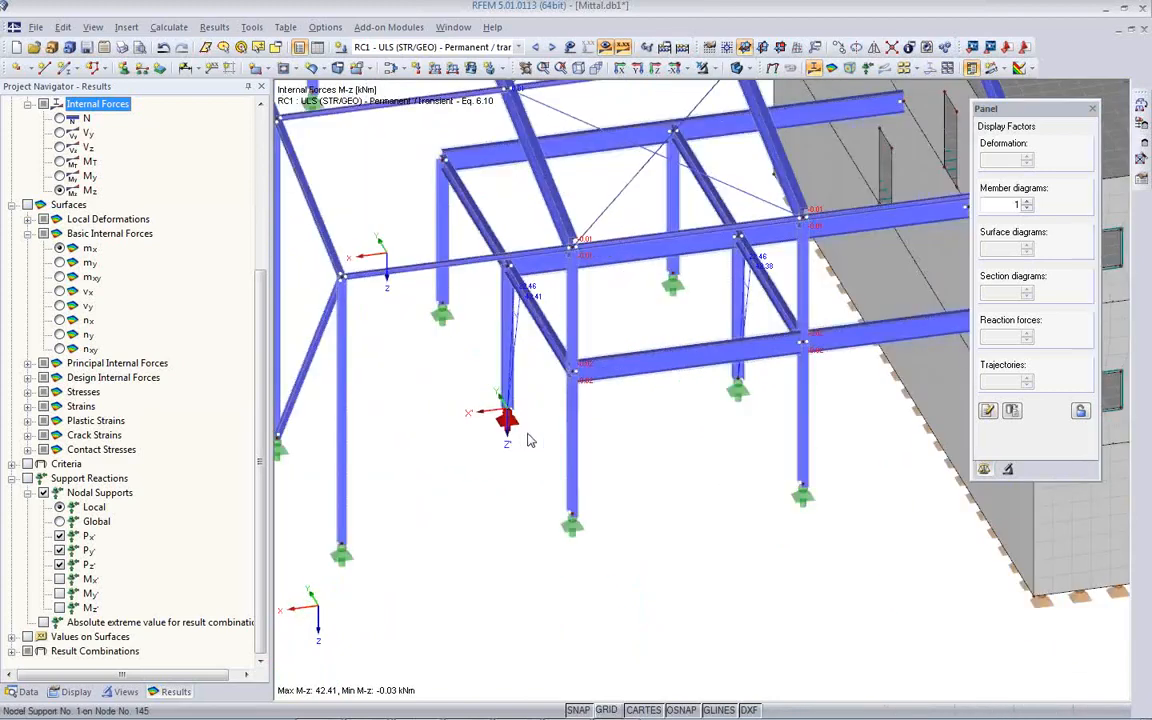
pyautogui.keyDown('ctrl'); pyautogui.moveTo(530, 438); pyautogui.dragTo(659, 441, button='middle'); pyautogui.keyUp('ctrl')
pyautogui.scroll(-2, 659, 442)
pyautogui.scroll(-2, 660, 440)
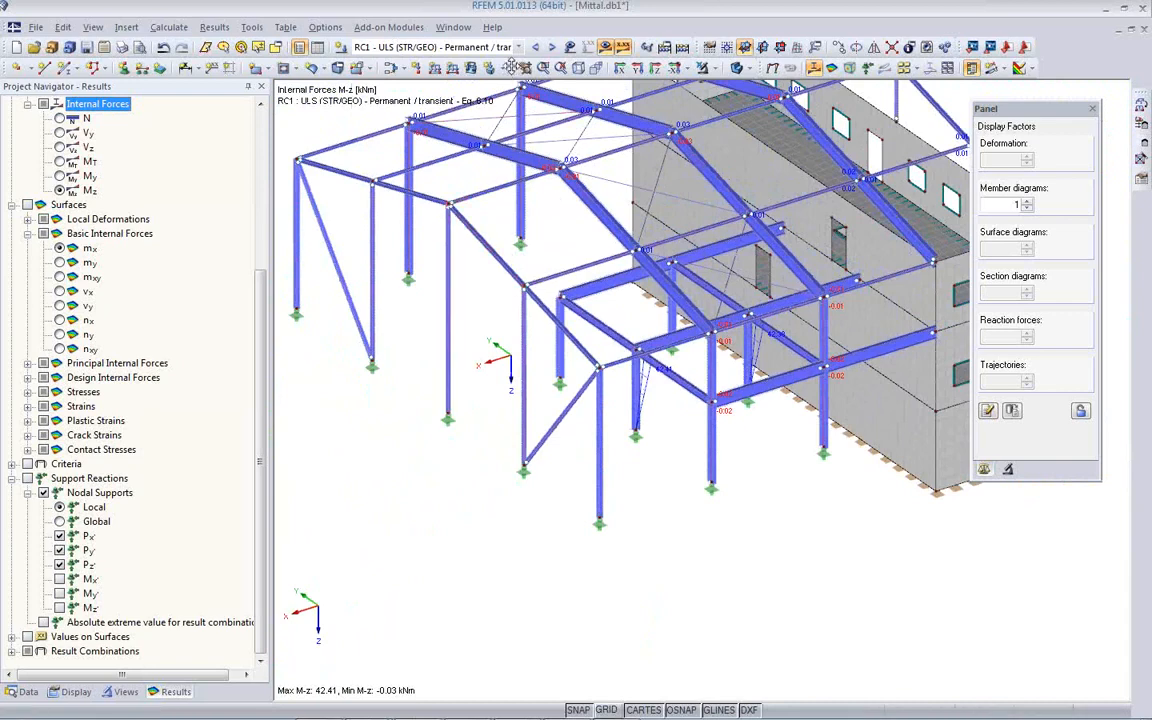
# Step: Display the RF-STEEL EC3 CA1 steel design results and open the module's cross-section table
pyautogui.click(519, 48)
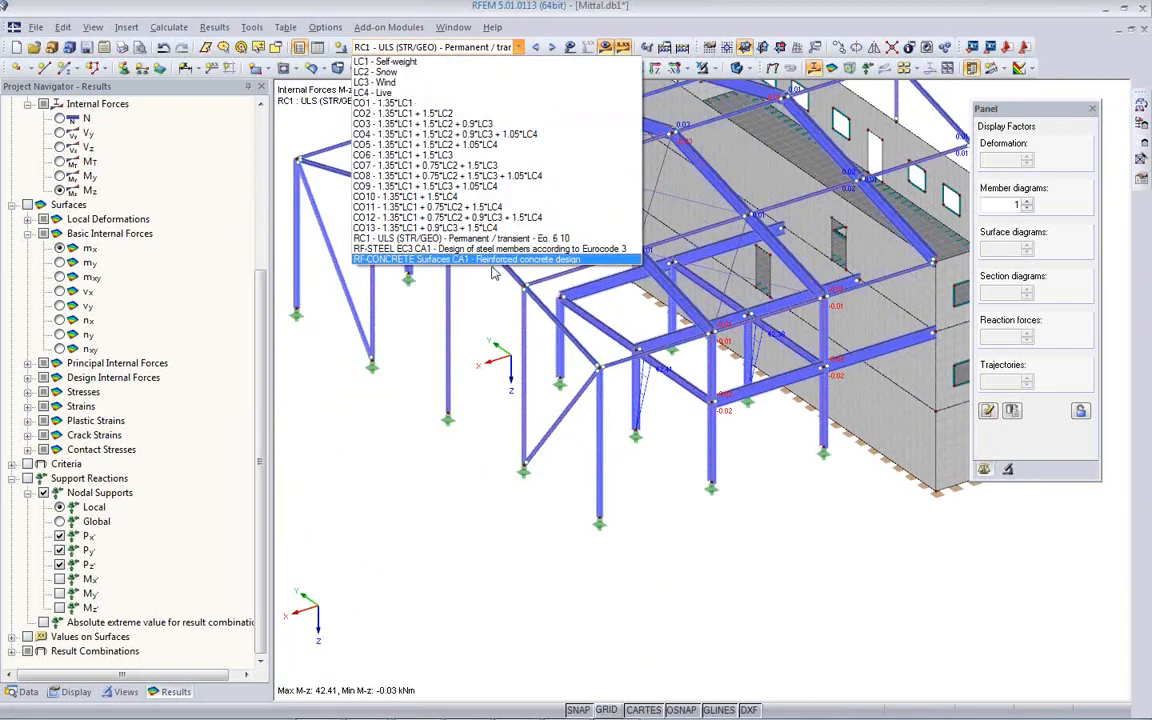
pyautogui.click(490, 249)
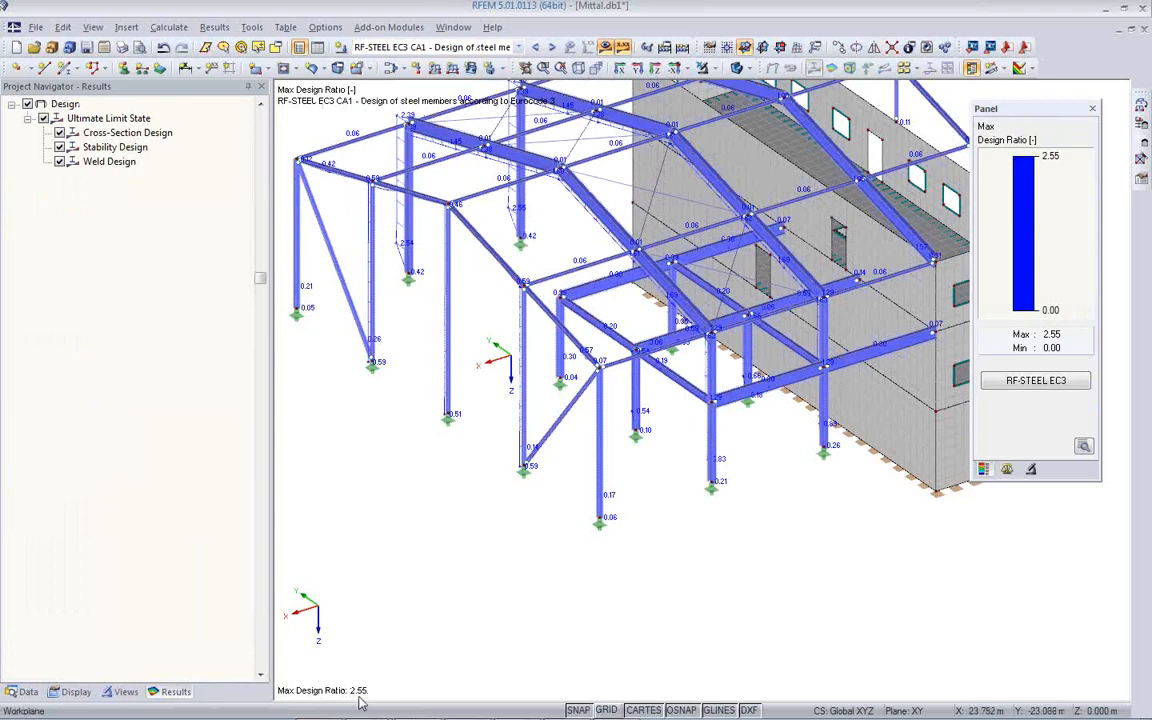
pyautogui.click(1013, 384)
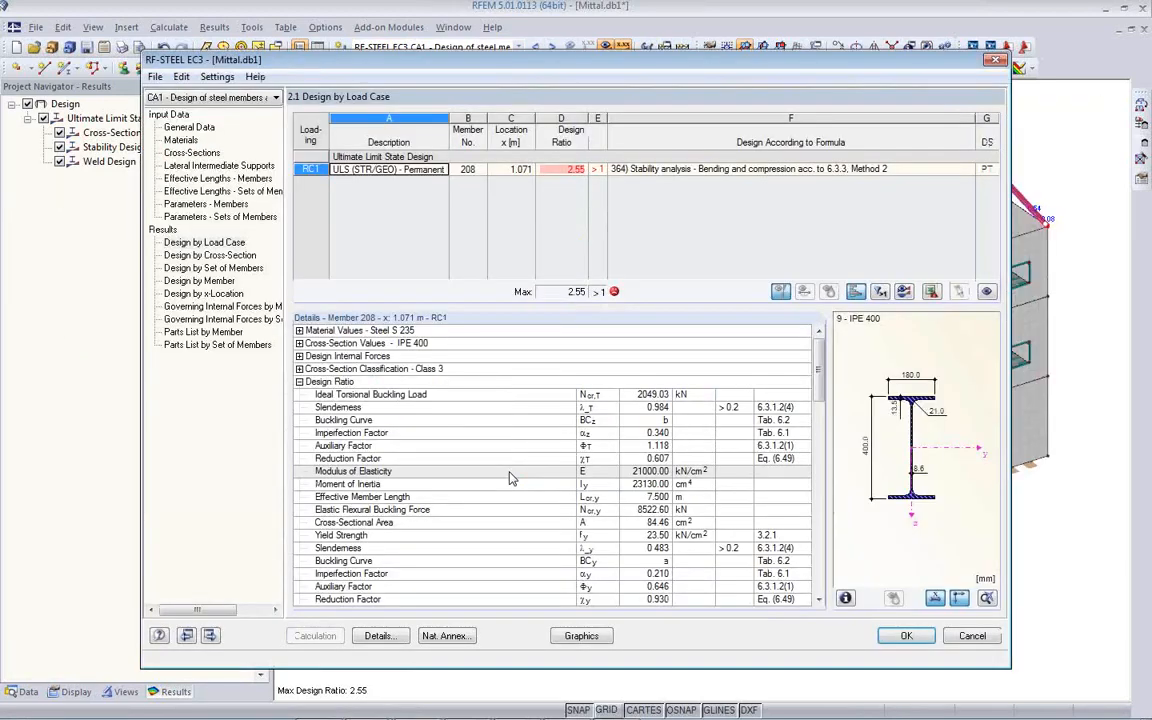
pyautogui.click(192, 153)
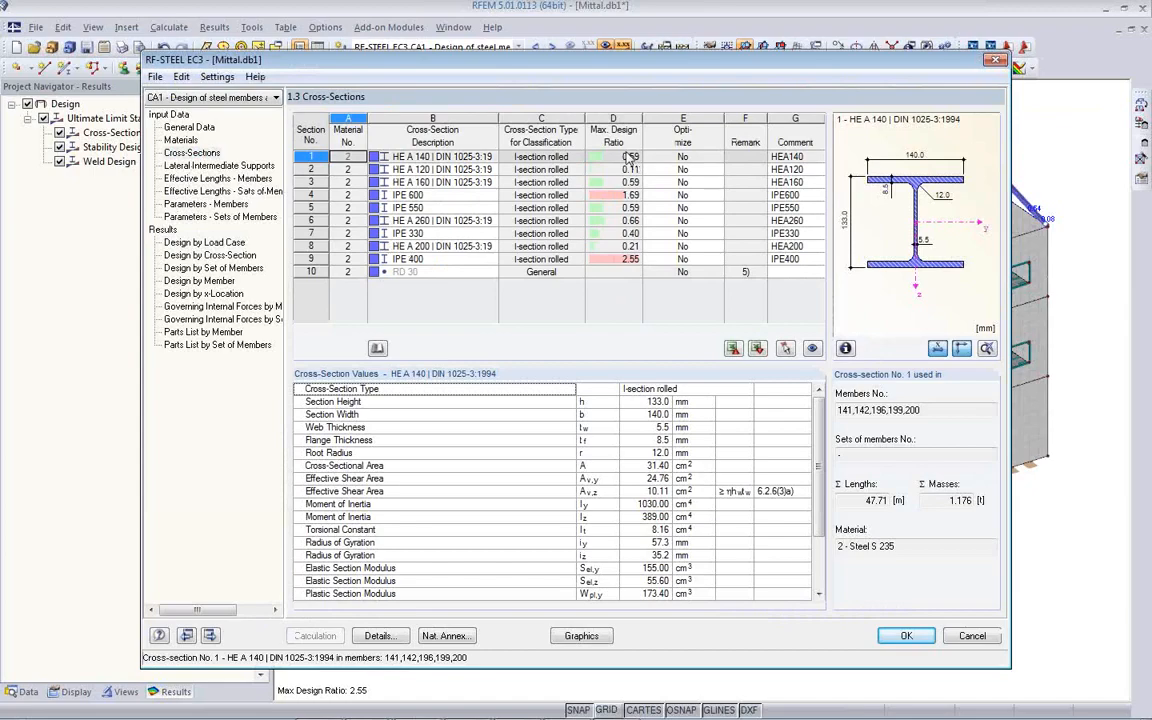
# Step: Go through cross-sections 1 to 9 in the table, examining which members of the model use each one
pyautogui.click(471, 160)
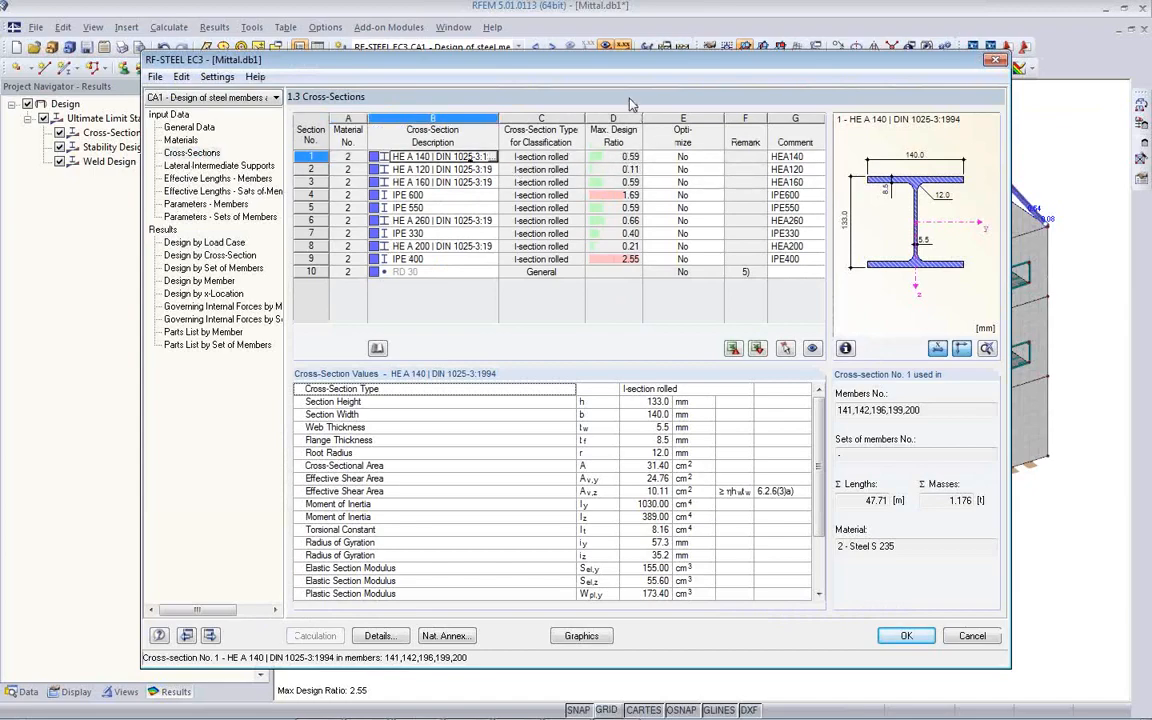
pyautogui.moveTo(630, 66); pyautogui.dragTo(653, 349)
pyautogui.click(487, 453)
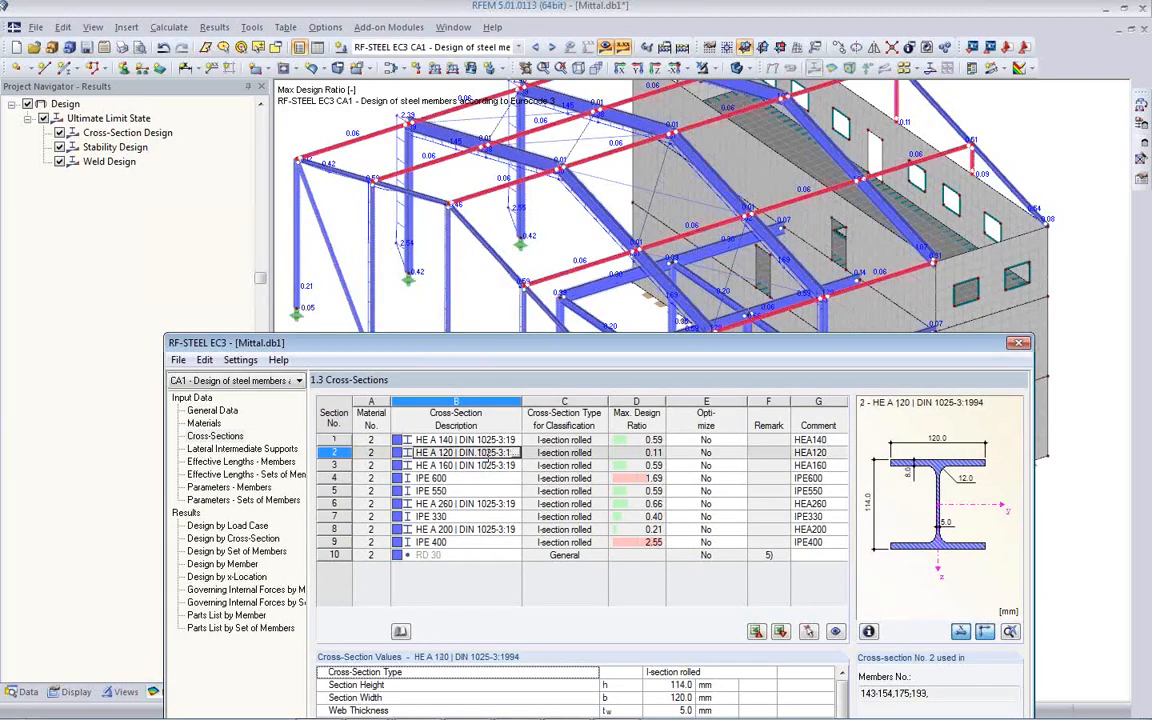
pyautogui.click(487, 466)
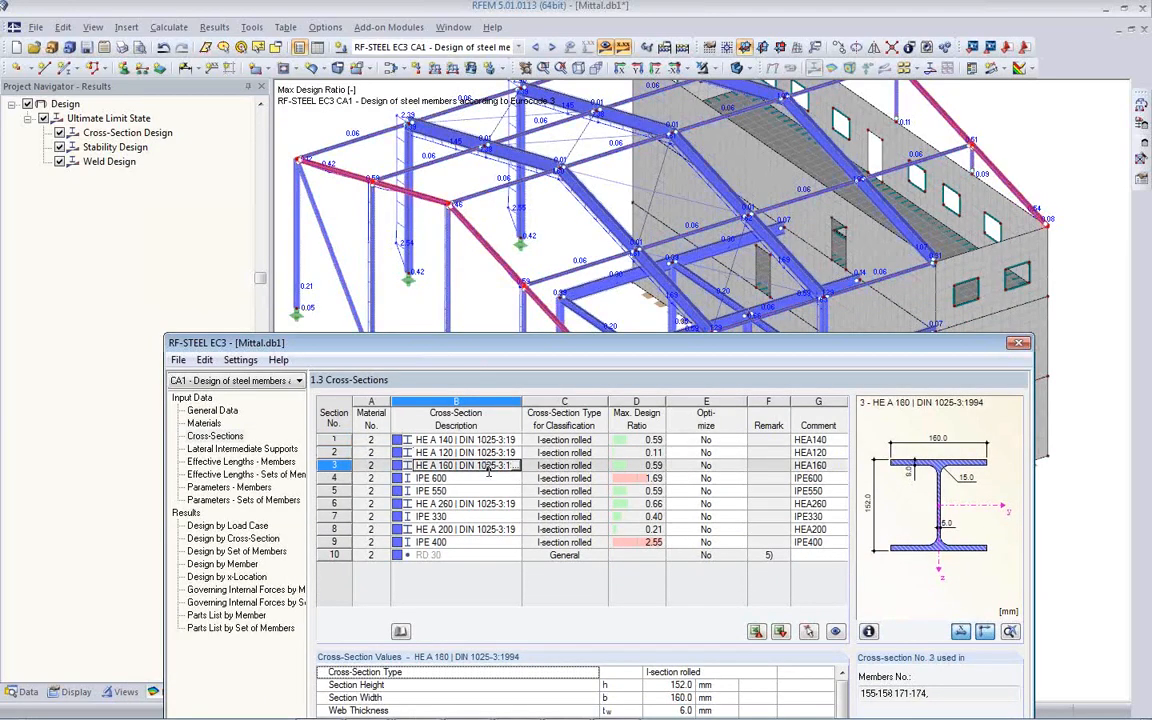
pyautogui.click(488, 478)
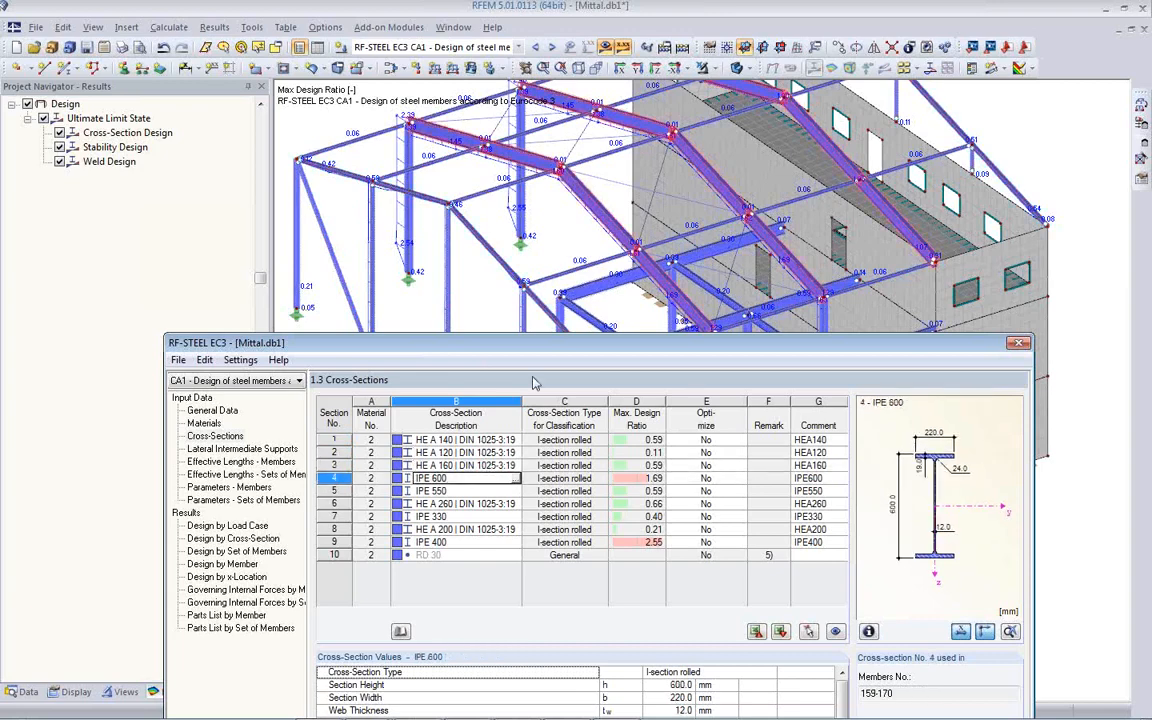
pyautogui.click(487, 491)
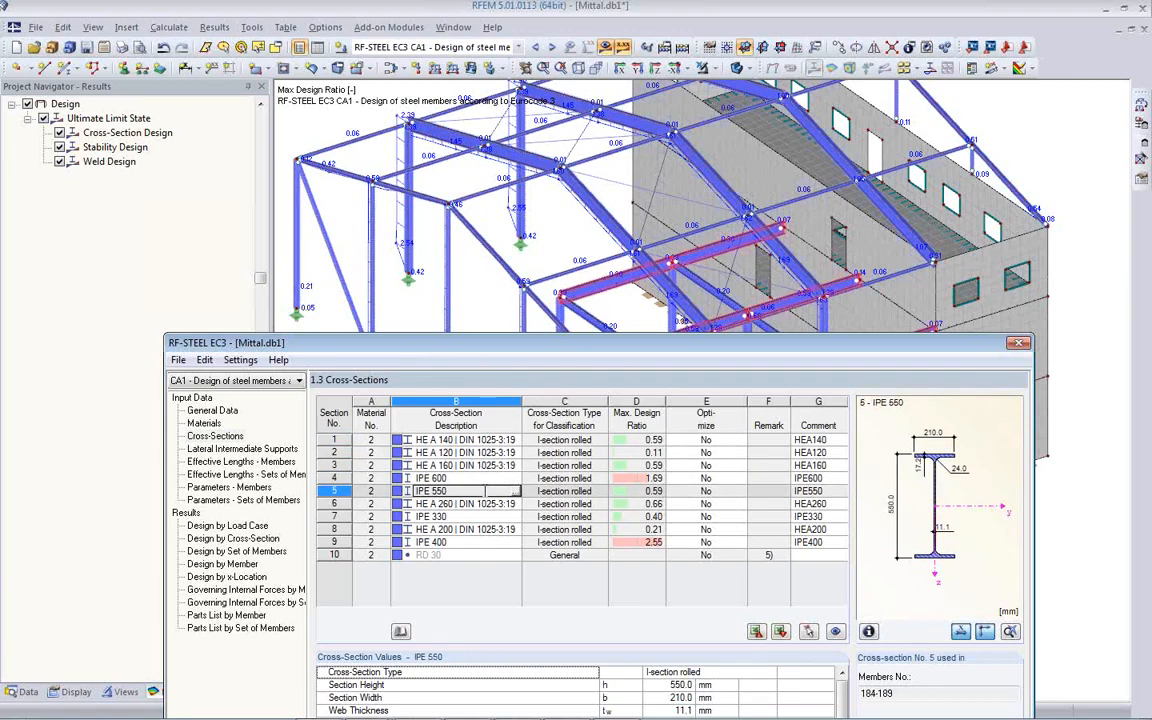
pyautogui.click(520, 504)
pyautogui.click(500, 516)
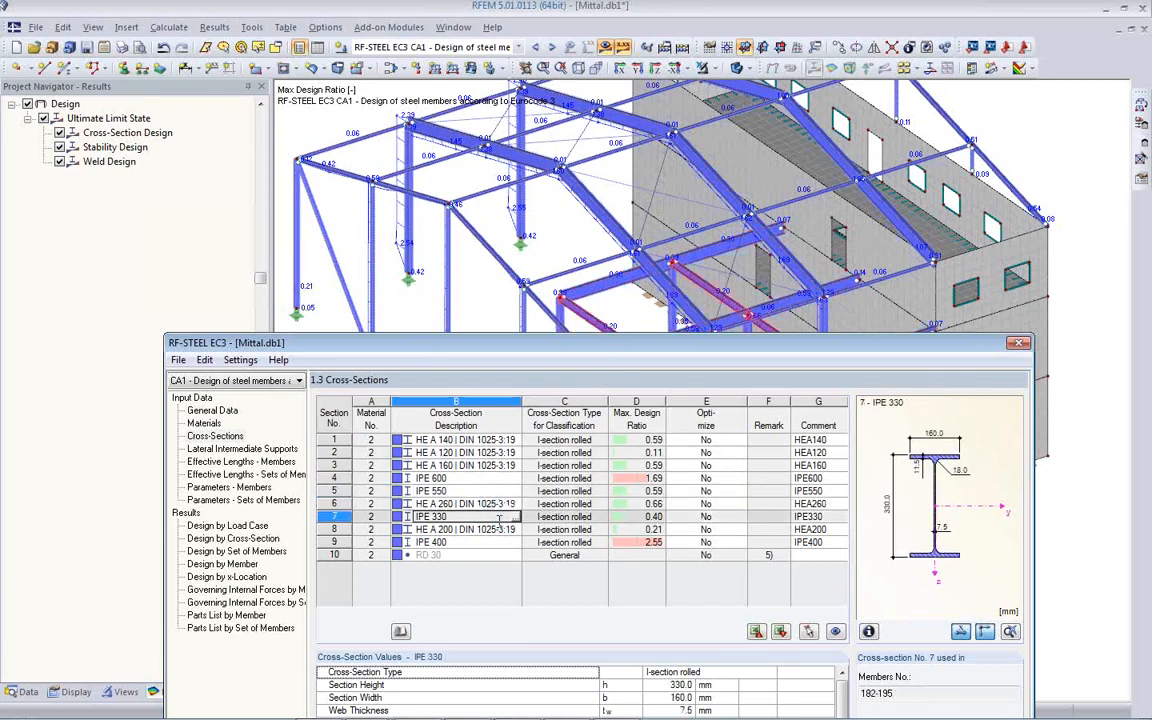
pyautogui.click(498, 529)
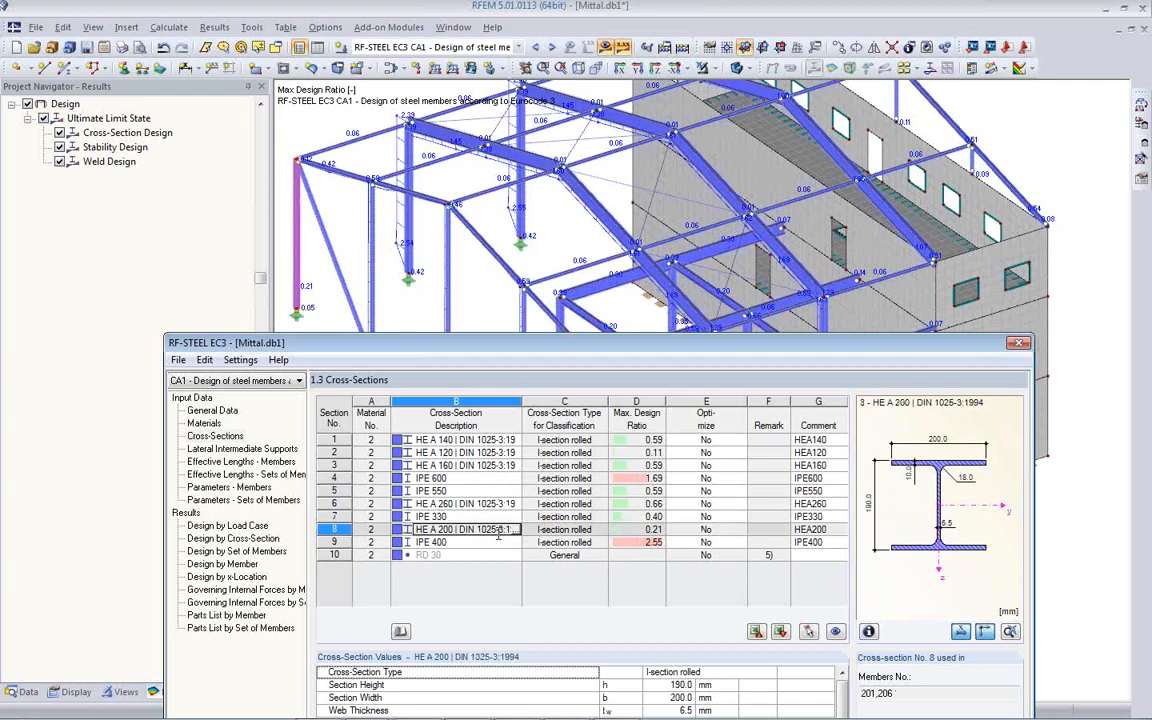
pyautogui.click(500, 542)
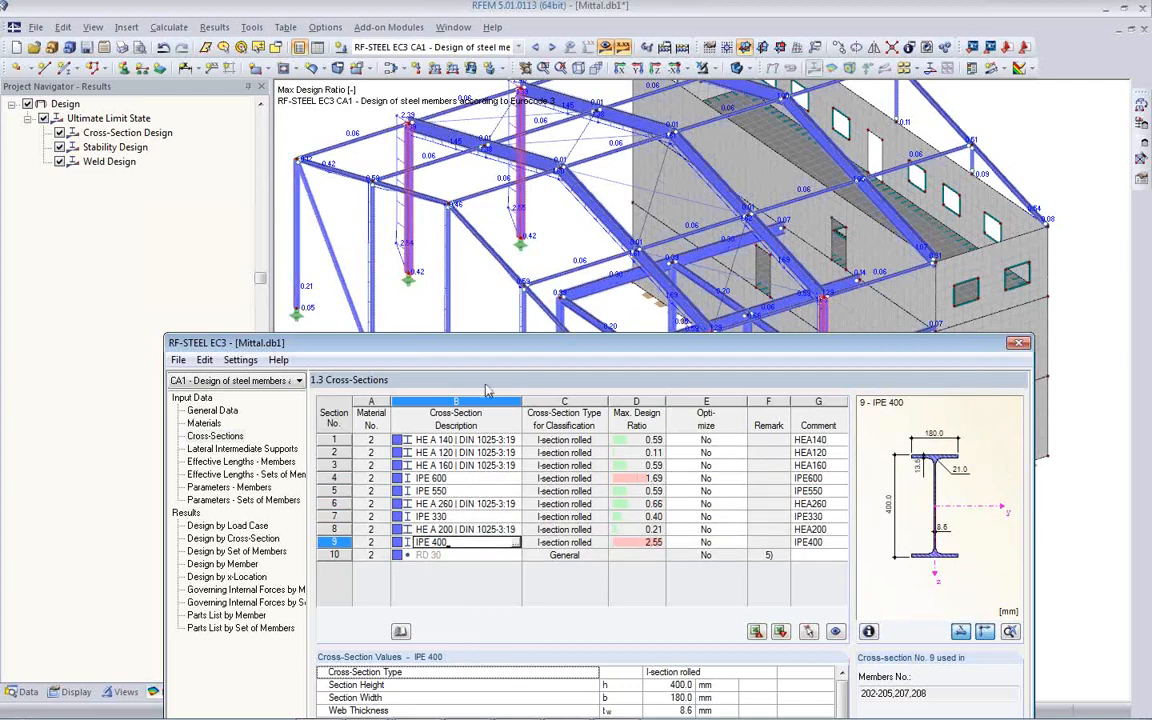
pyautogui.moveTo(497, 352); pyautogui.dragTo(510, 433)
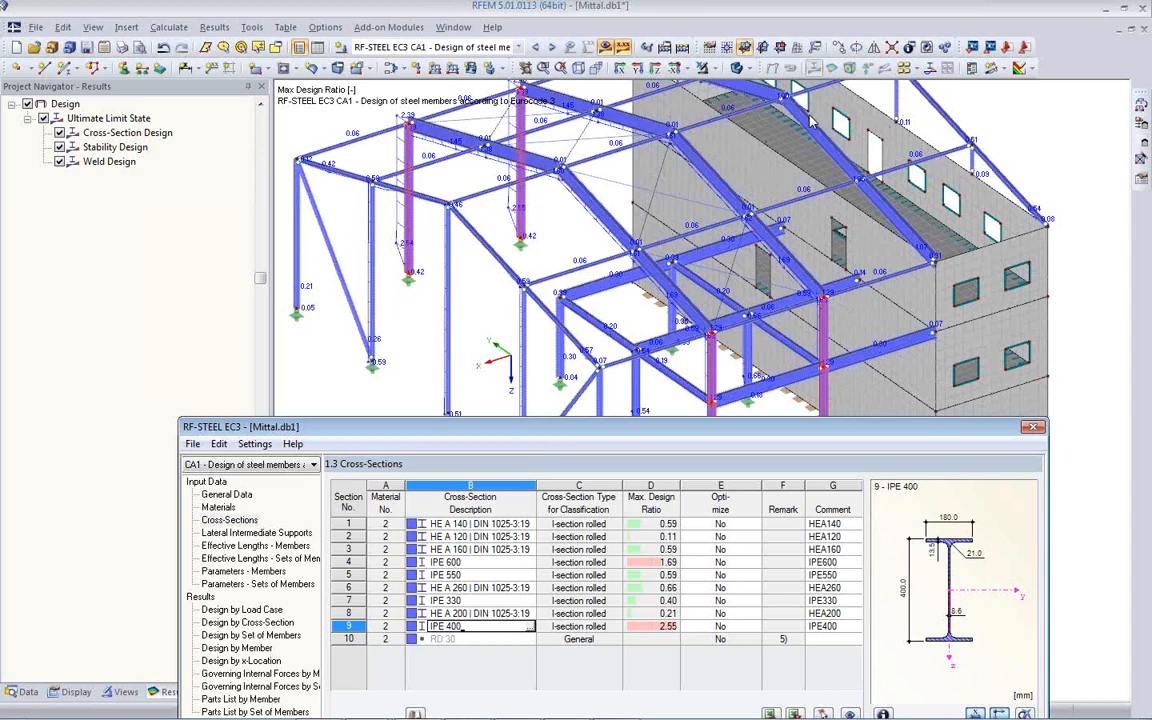
# Step: Set the optimization of cross-section 1, HE A 140, to "From current row"
pyautogui.moveTo(560, 432); pyautogui.dragTo(535, 190)
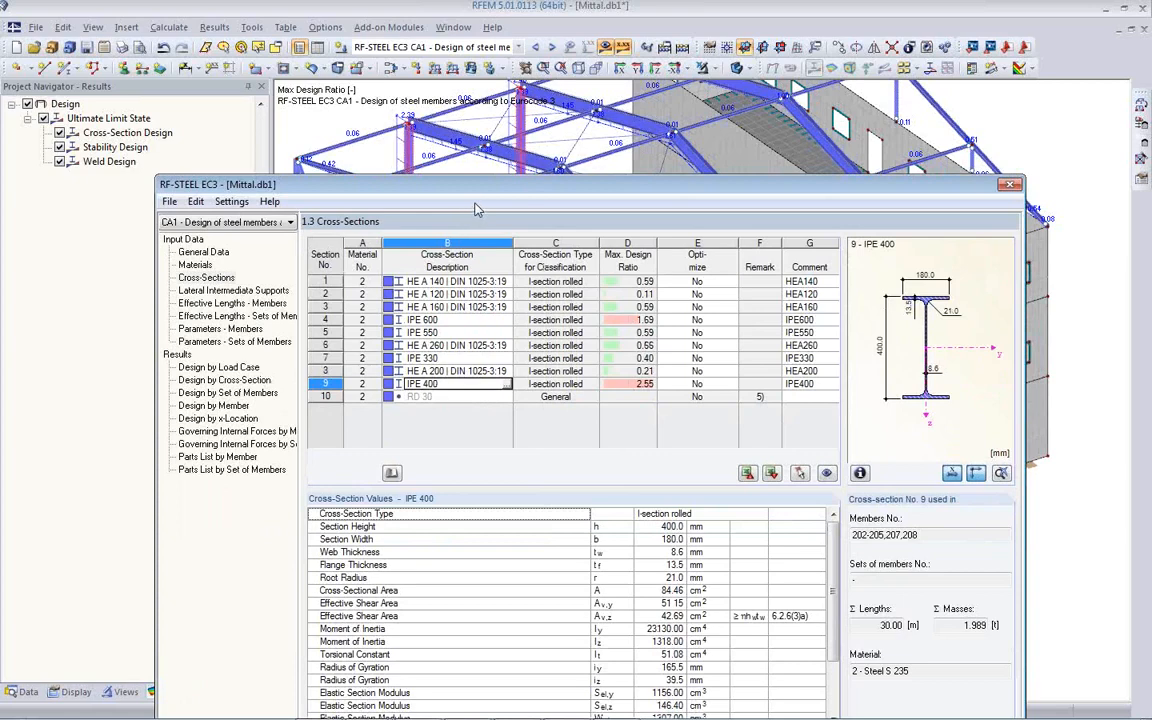
pyautogui.click(700, 281)
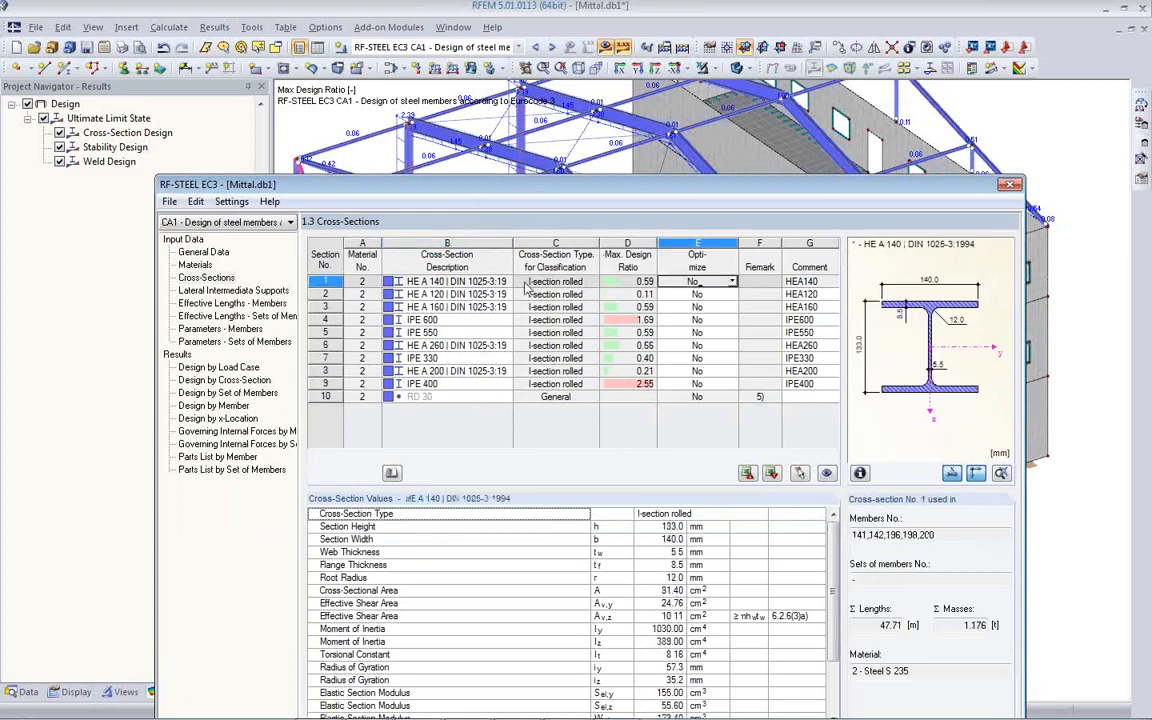
pyautogui.moveTo(519, 193); pyautogui.dragTo(515, 257)
pyautogui.click(729, 346)
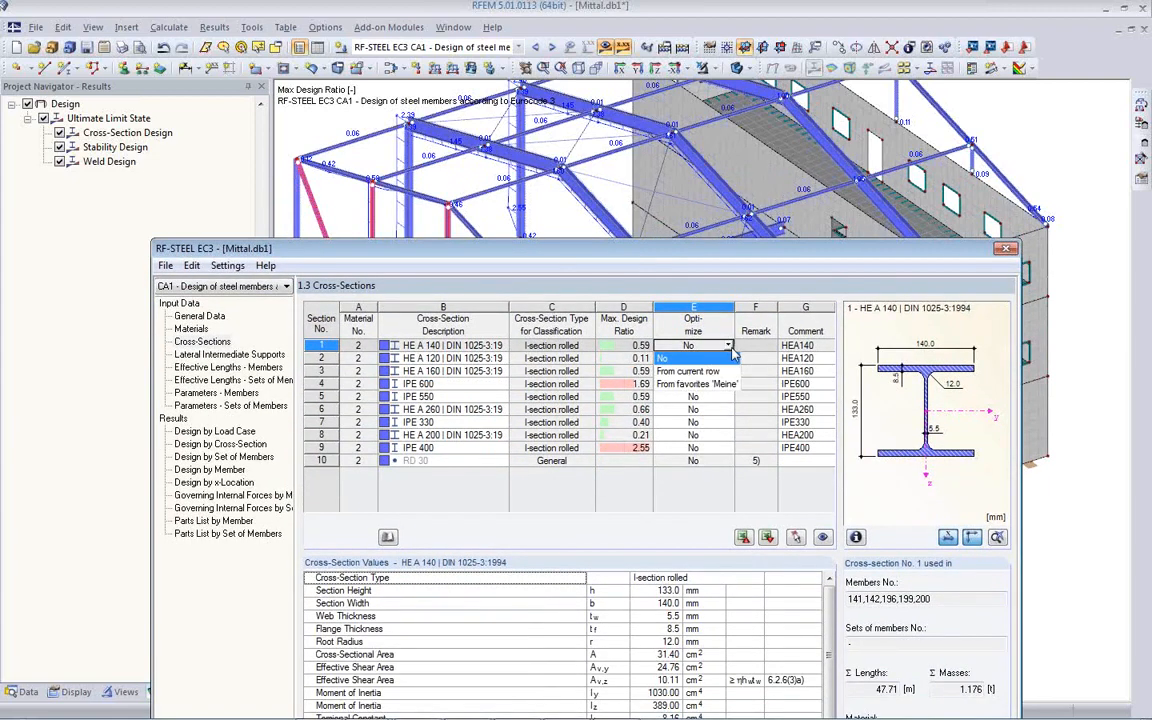
pyautogui.click(720, 367)
# Step: Set the optimization of cross-section 3, HE A 160, to "From current row"
pyautogui.click(731, 360)
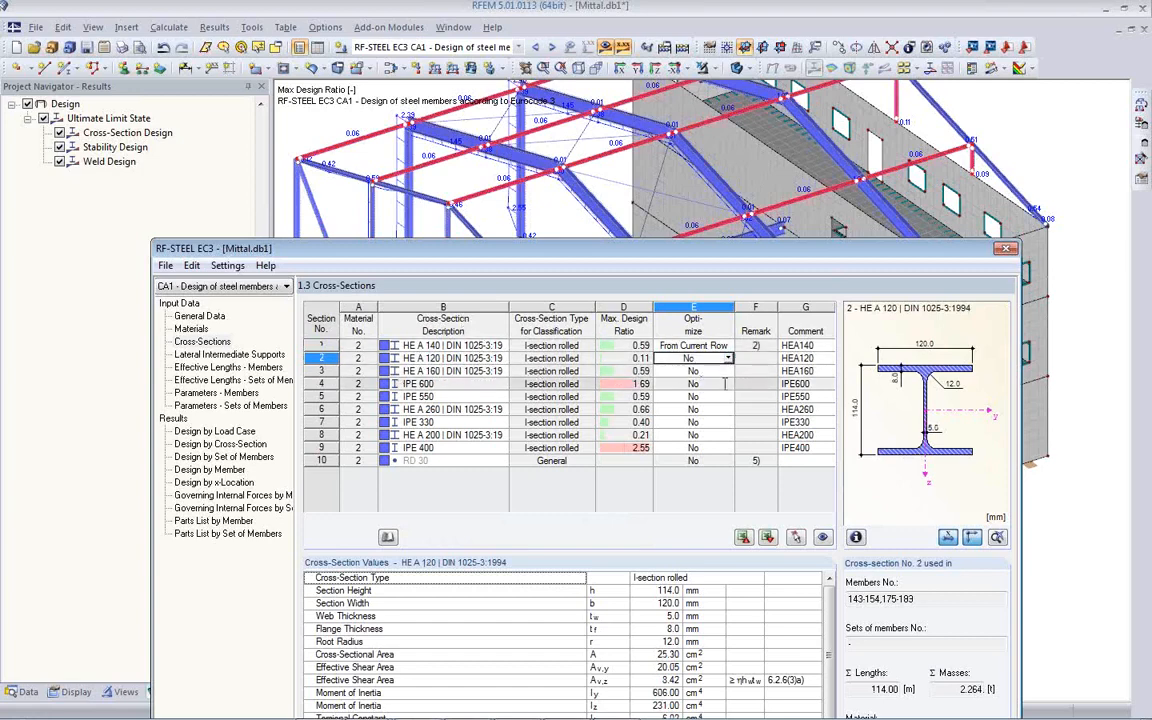
pyautogui.click(704, 371)
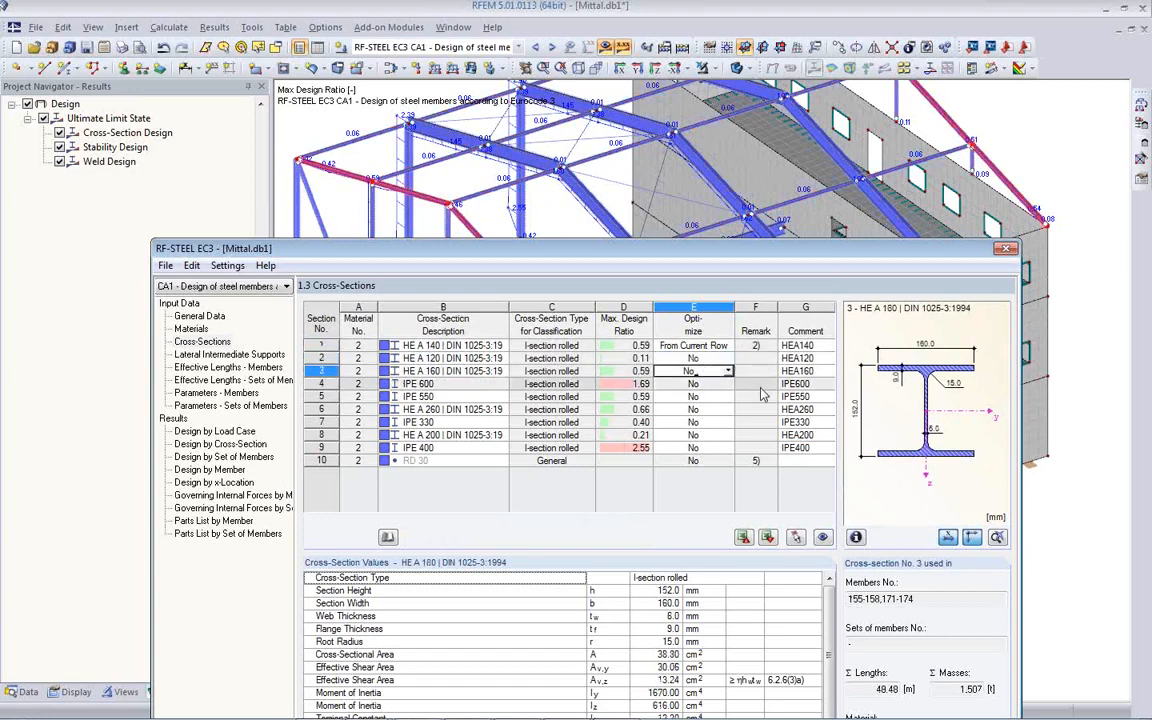
pyautogui.click(727, 371)
pyautogui.click(714, 398)
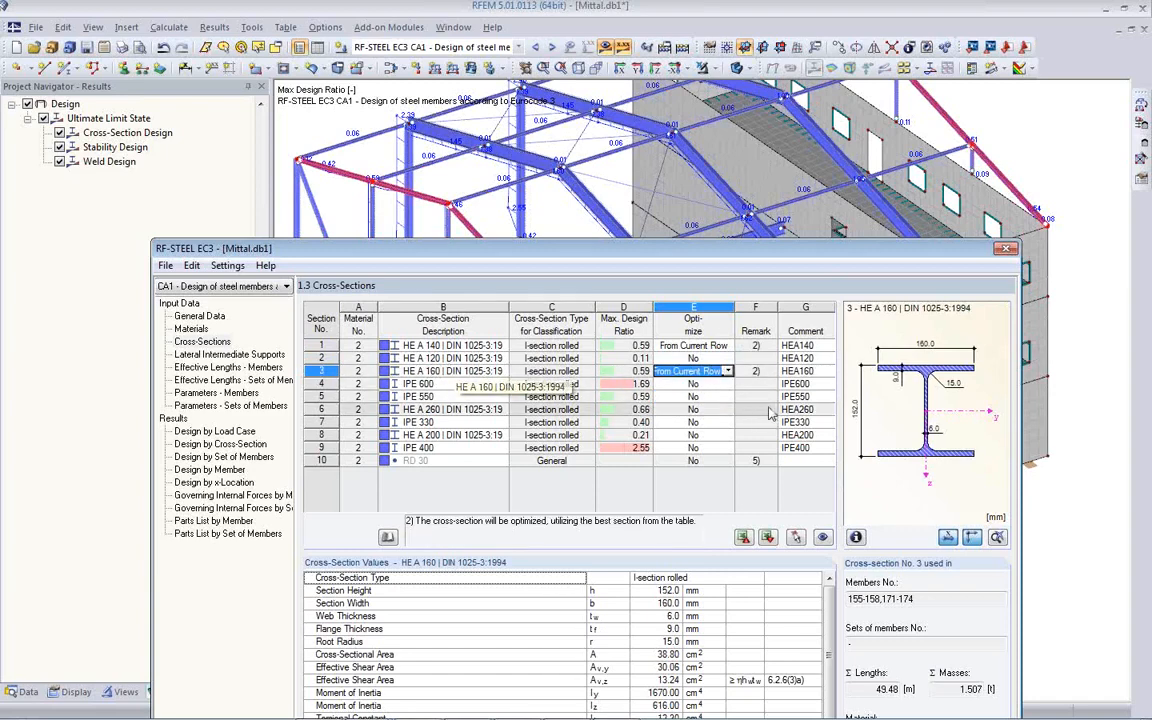
# Step: Set the optimization of cross-section 5, IPE 550, to "From current row"
pyautogui.click(712, 384)
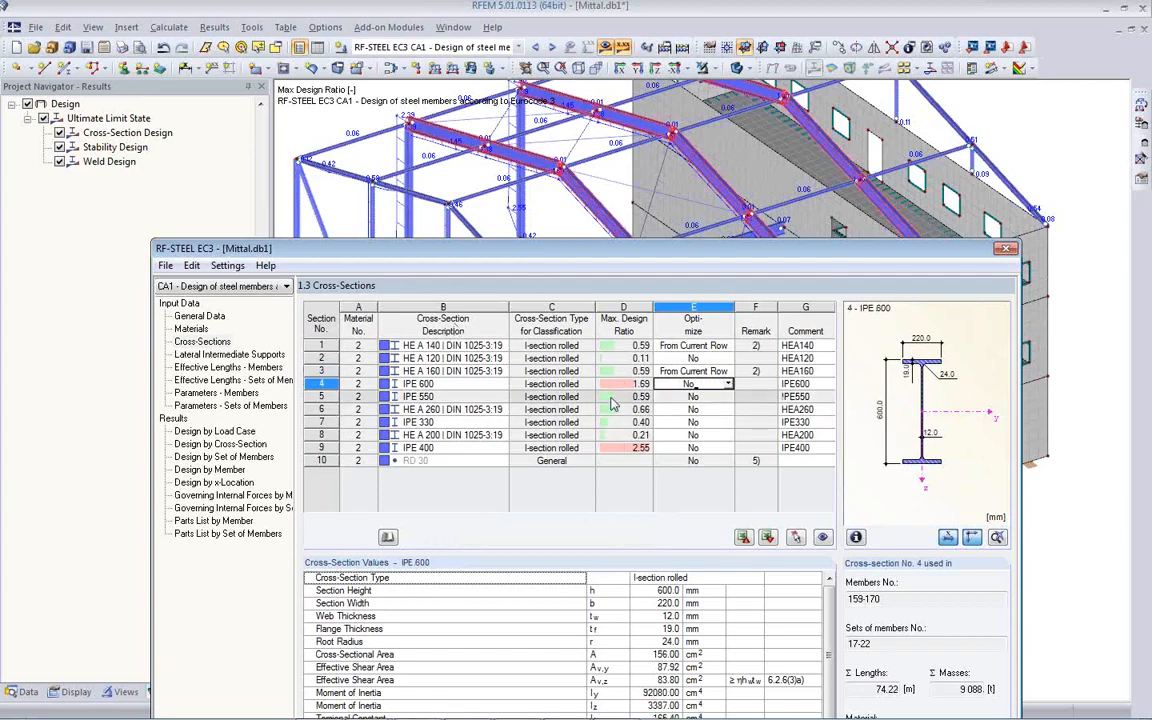
pyautogui.click(479, 397)
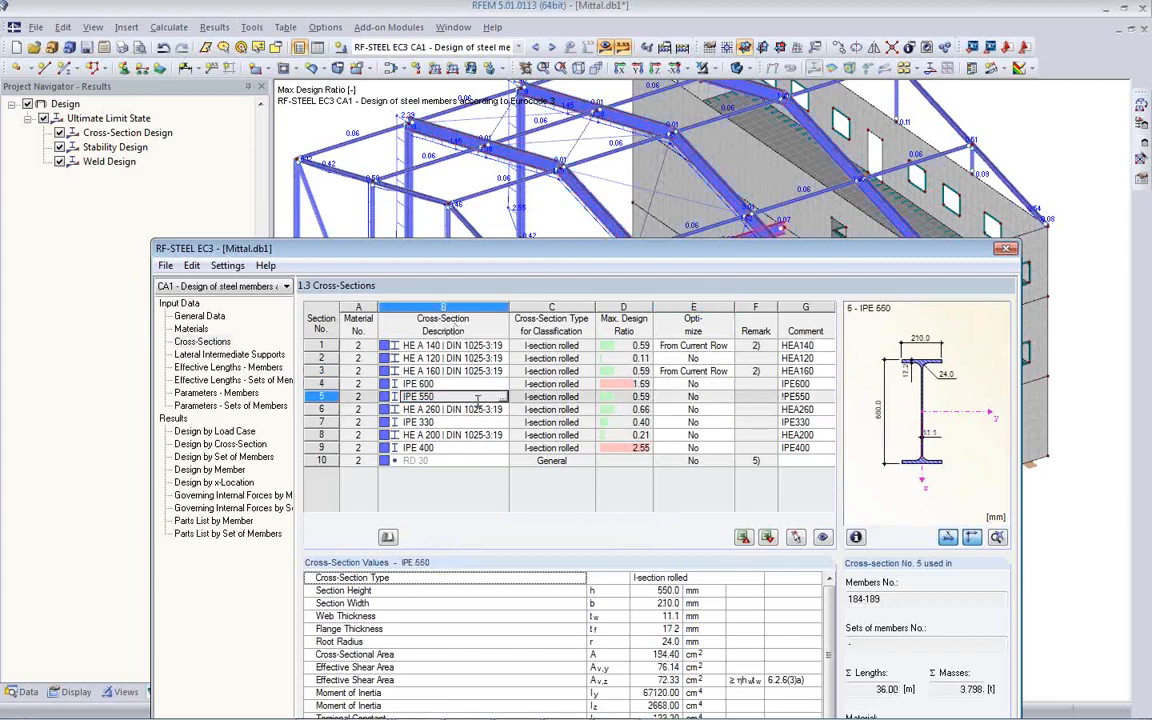
pyautogui.moveTo(632, 248)
pyautogui.mouseDown()
pyautogui.moveTo(644, 440)
pyautogui.moveTo(642, 258)
pyautogui.mouseUp()
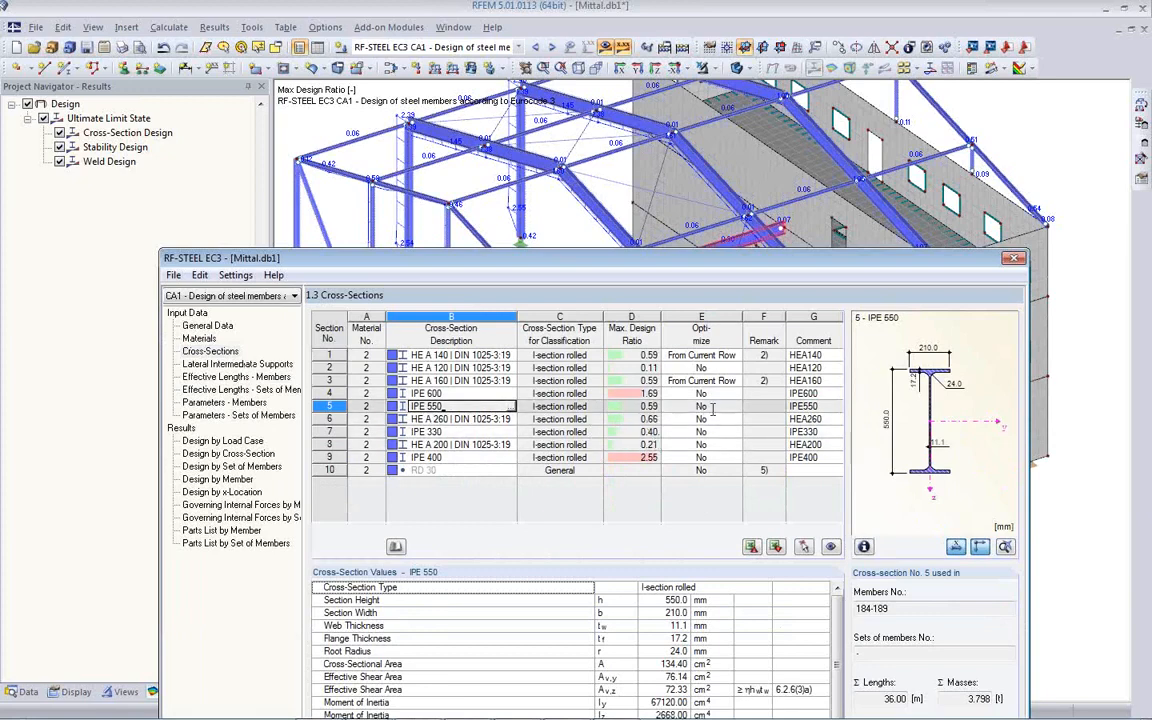
pyautogui.click(713, 407)
pyautogui.click(736, 407)
pyautogui.click(684, 430)
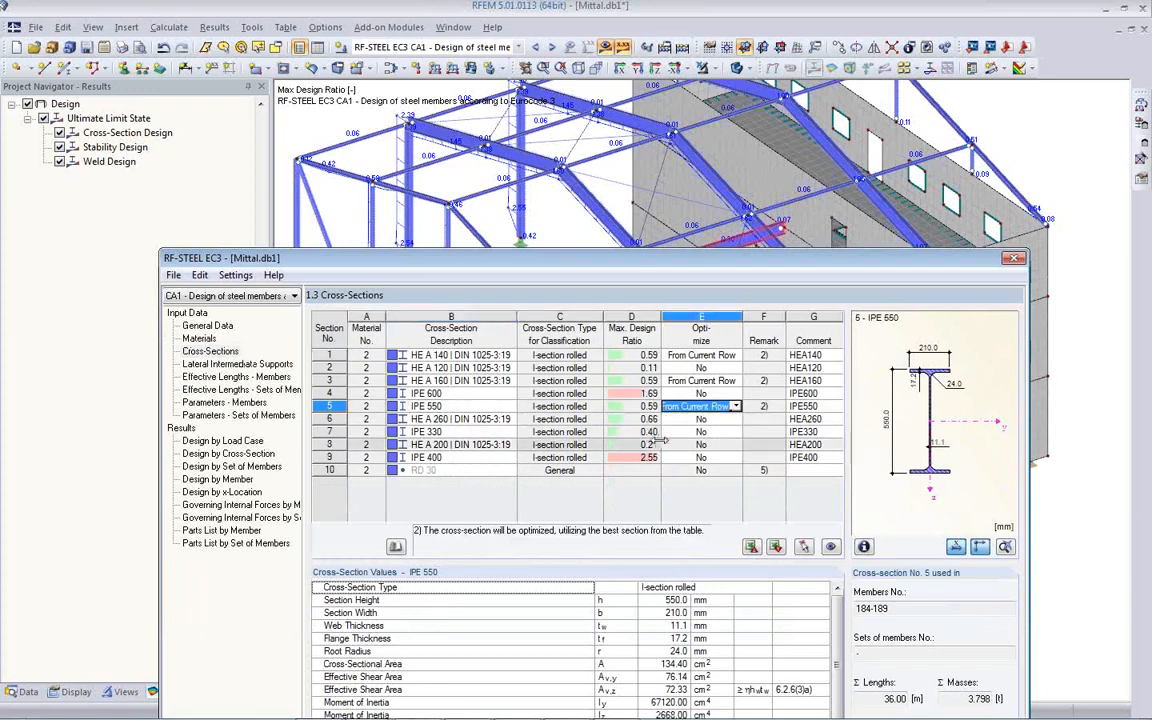
# Step: Locate the members with cross-section 6, HE A 260, in the model and set its optimization to "From current row"
pyautogui.click(458, 419)
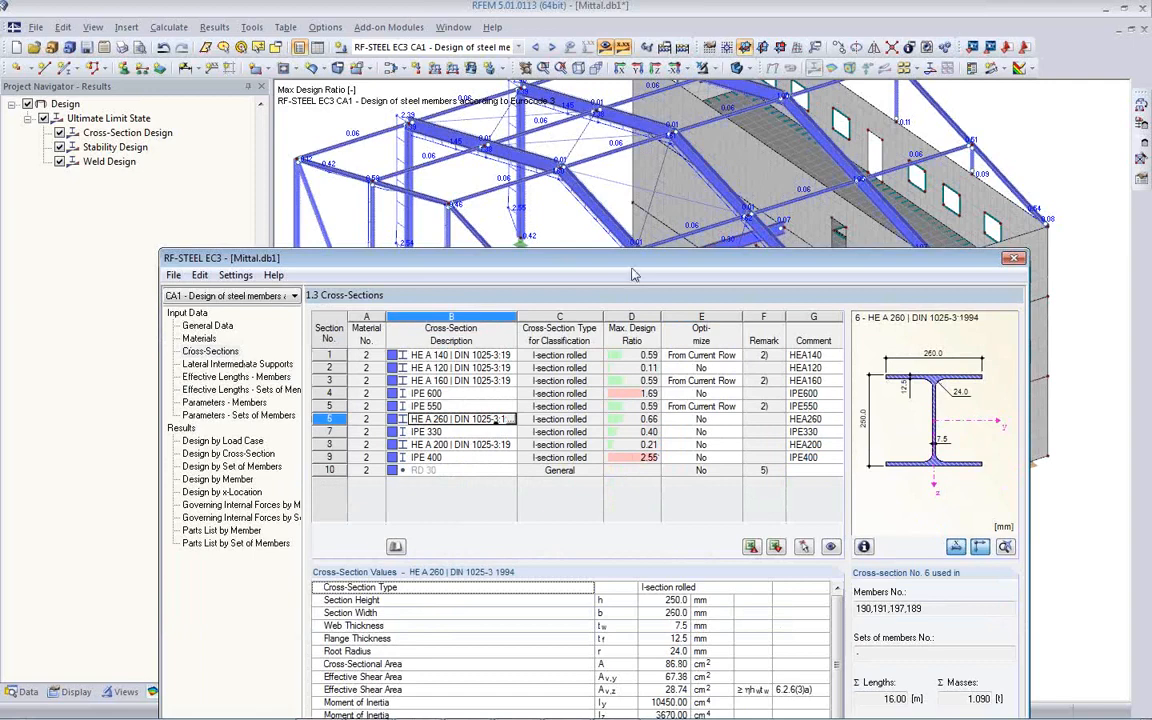
pyautogui.moveTo(634, 265); pyautogui.dragTo(632, 474)
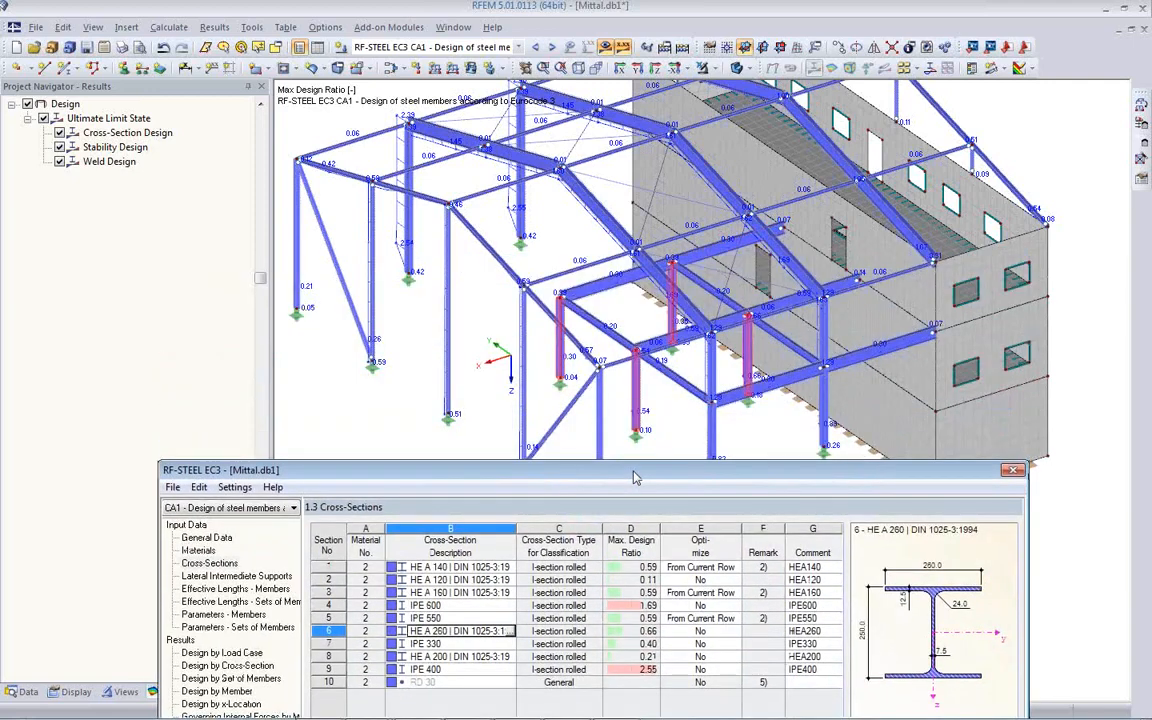
pyautogui.click(730, 630)
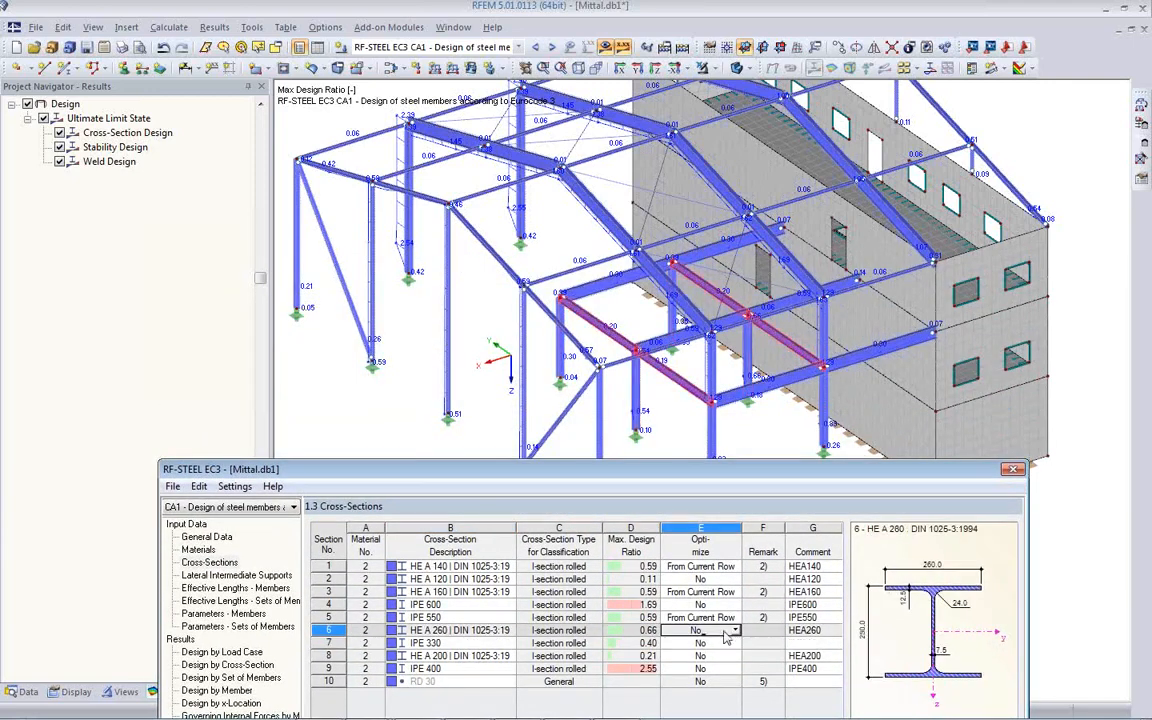
pyautogui.click(736, 631)
pyautogui.click(700, 652)
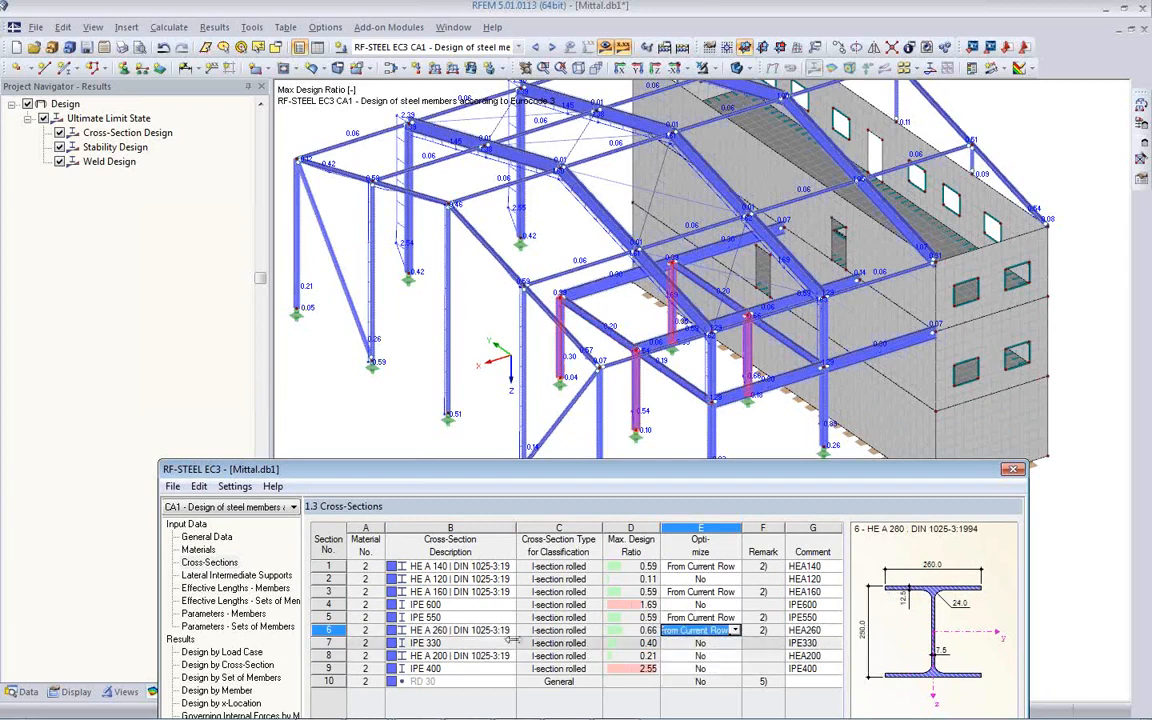
# Step: Set the optimization of cross-section 7, IPE 330, to "From current row"
pyautogui.click(502, 643)
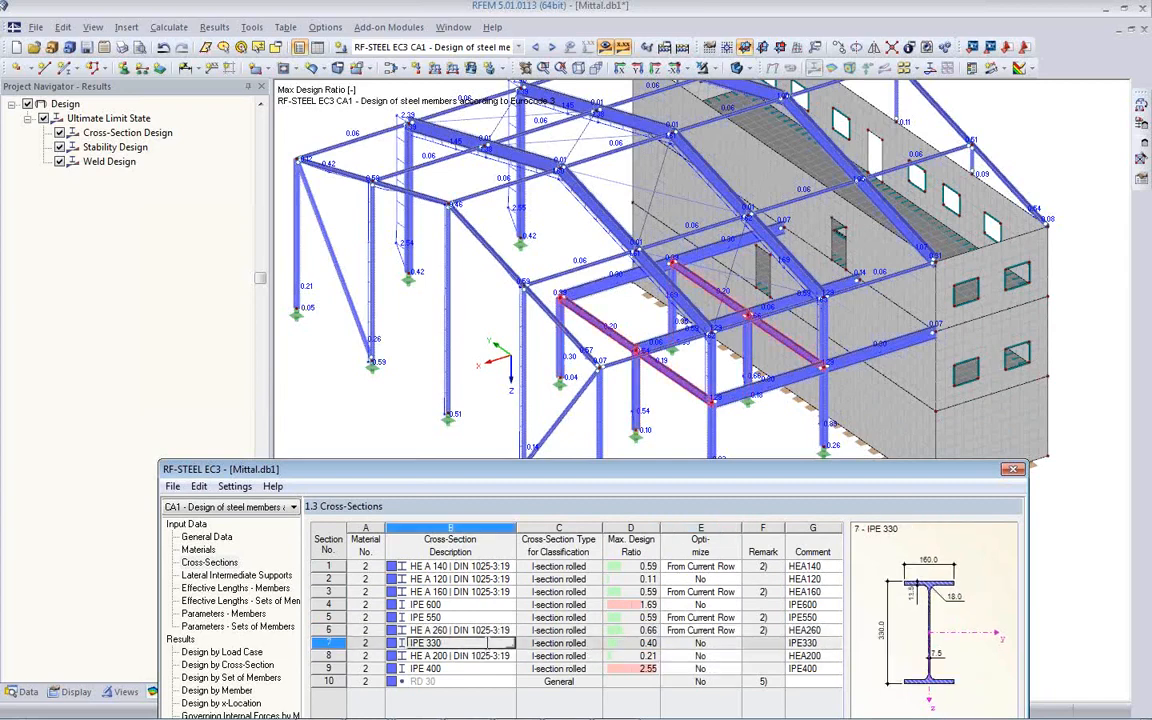
pyautogui.click(731, 643)
pyautogui.click(734, 645)
pyautogui.click(700, 667)
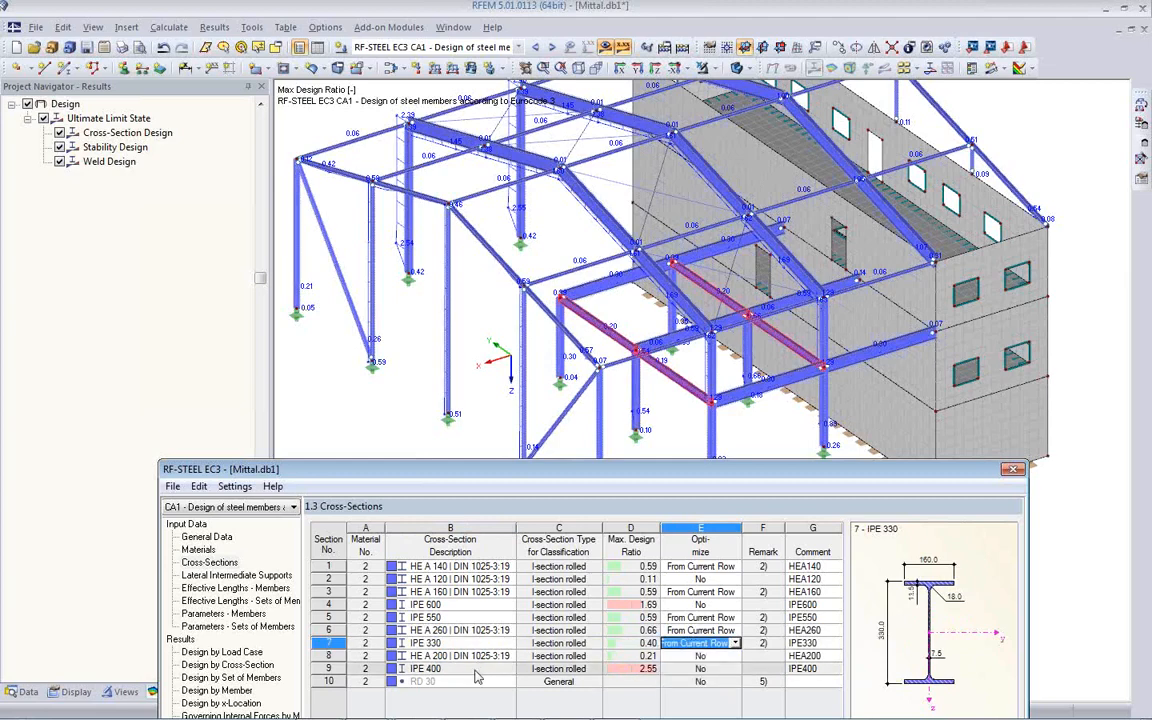
# Step: Set the optimization of cross-section 9, IPE 400, to "From current row"
pyautogui.click(476, 670)
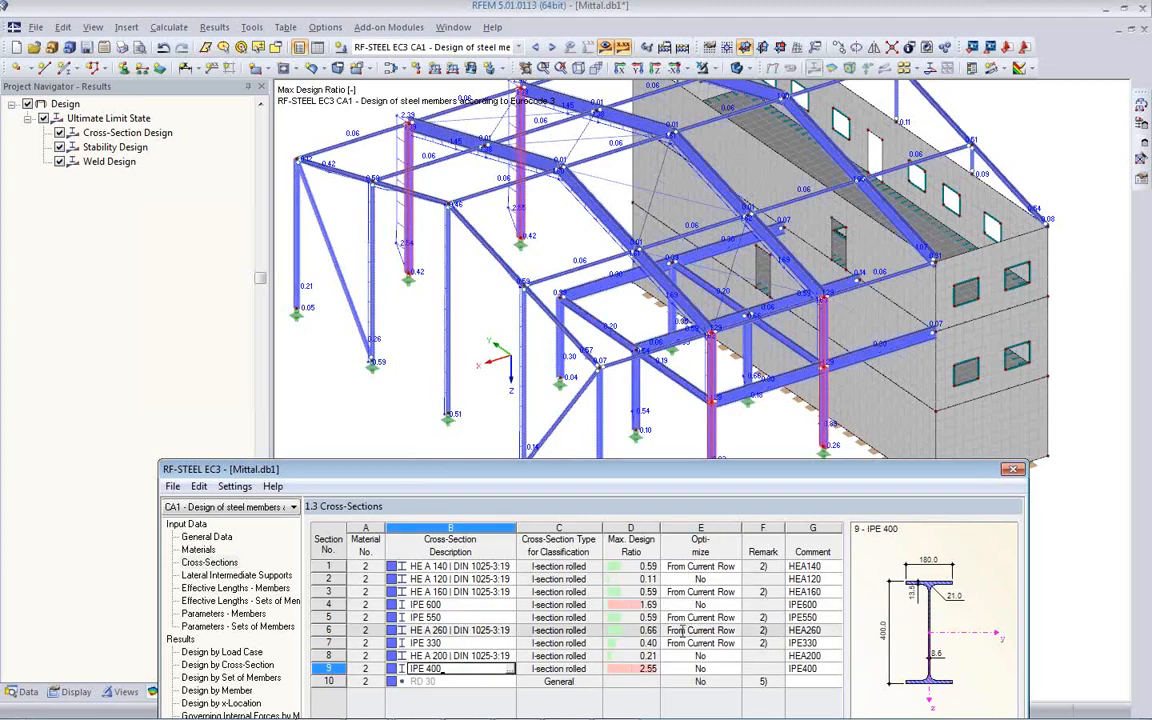
pyautogui.click(714, 670)
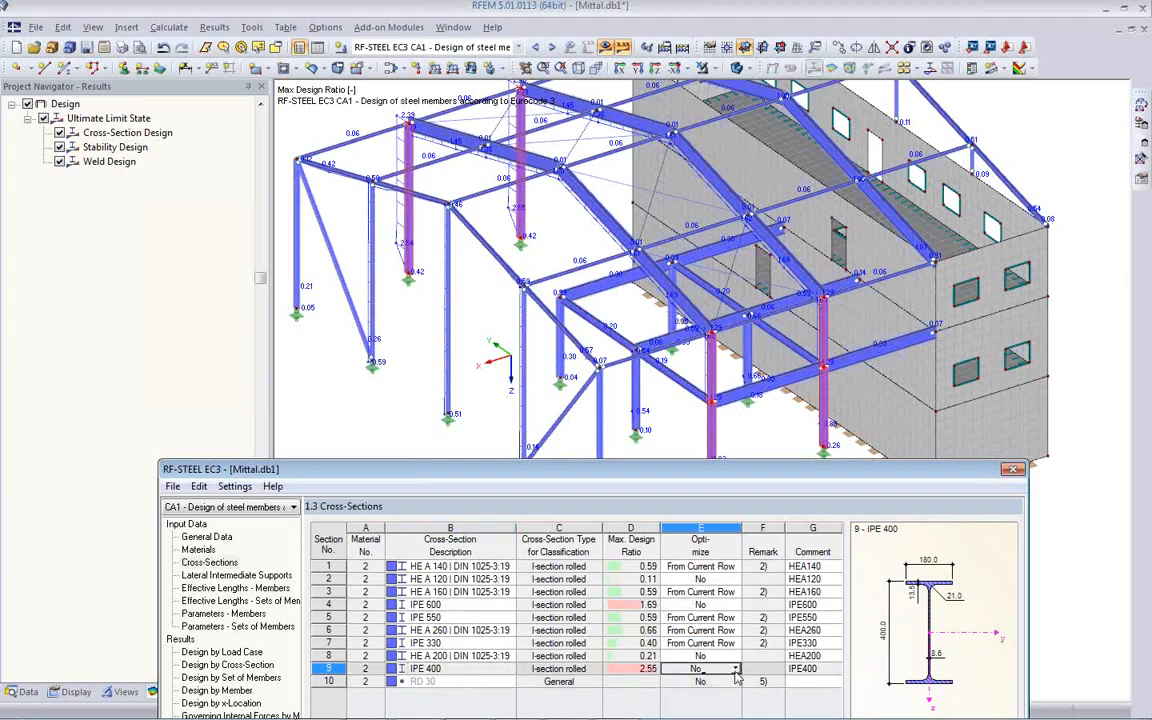
pyautogui.click(736, 670)
pyautogui.click(695, 688)
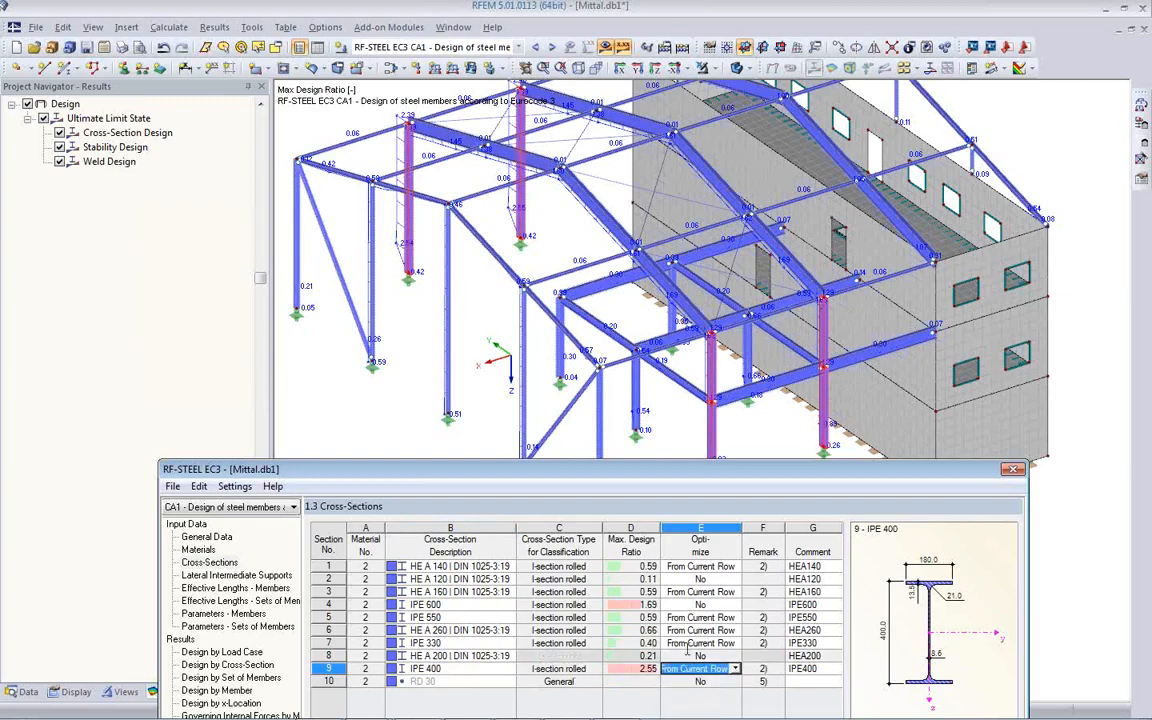
# Step: Run the steel design calculation with the selected cross-section optimizations
pyautogui.moveTo(632, 472); pyautogui.dragTo(646, 250)
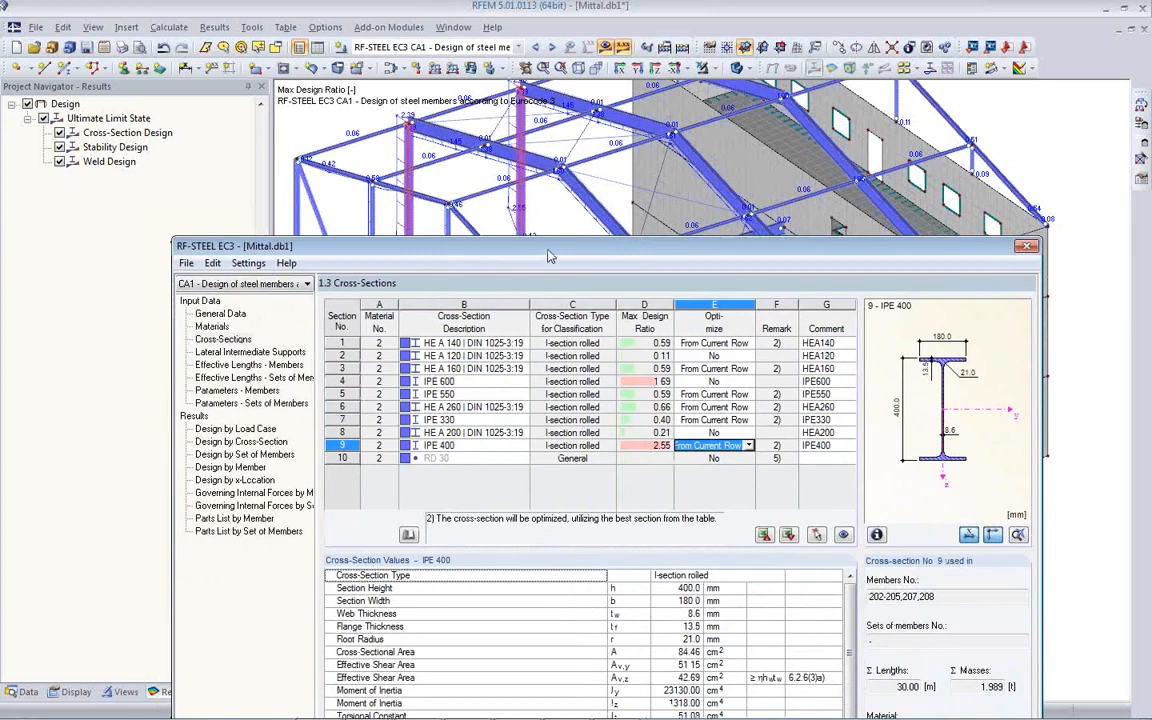
pyautogui.moveTo(548, 254); pyautogui.dragTo(516, 151)
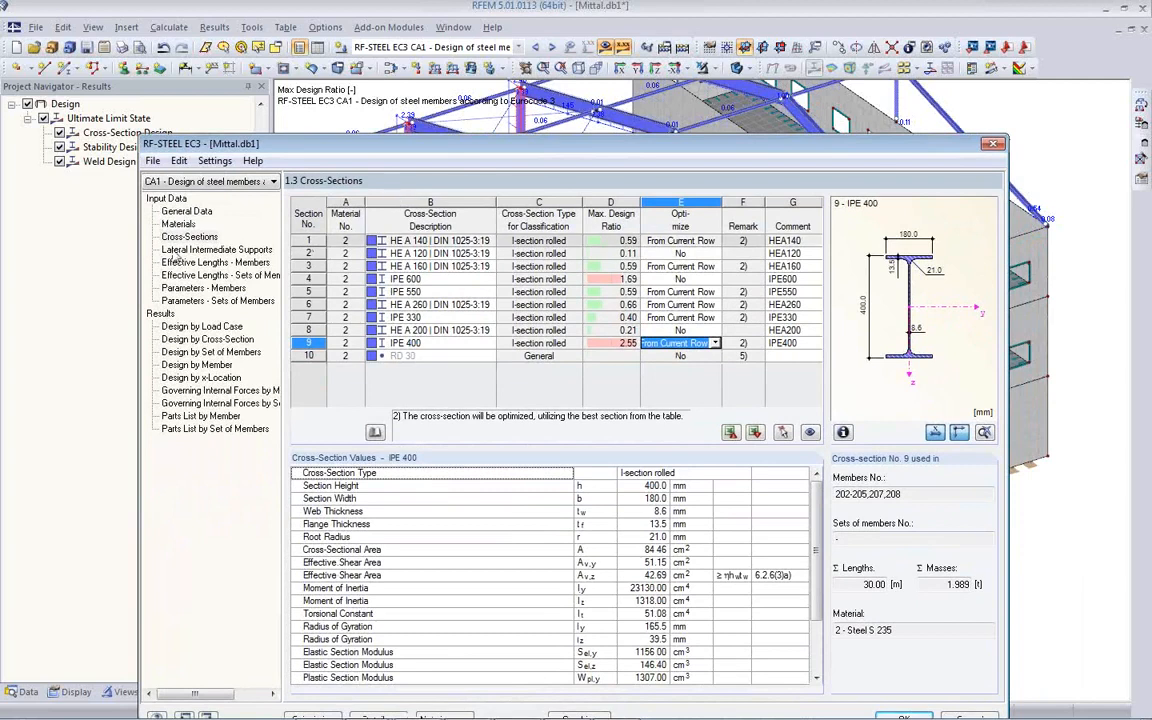
pyautogui.rightClick(433, 334)
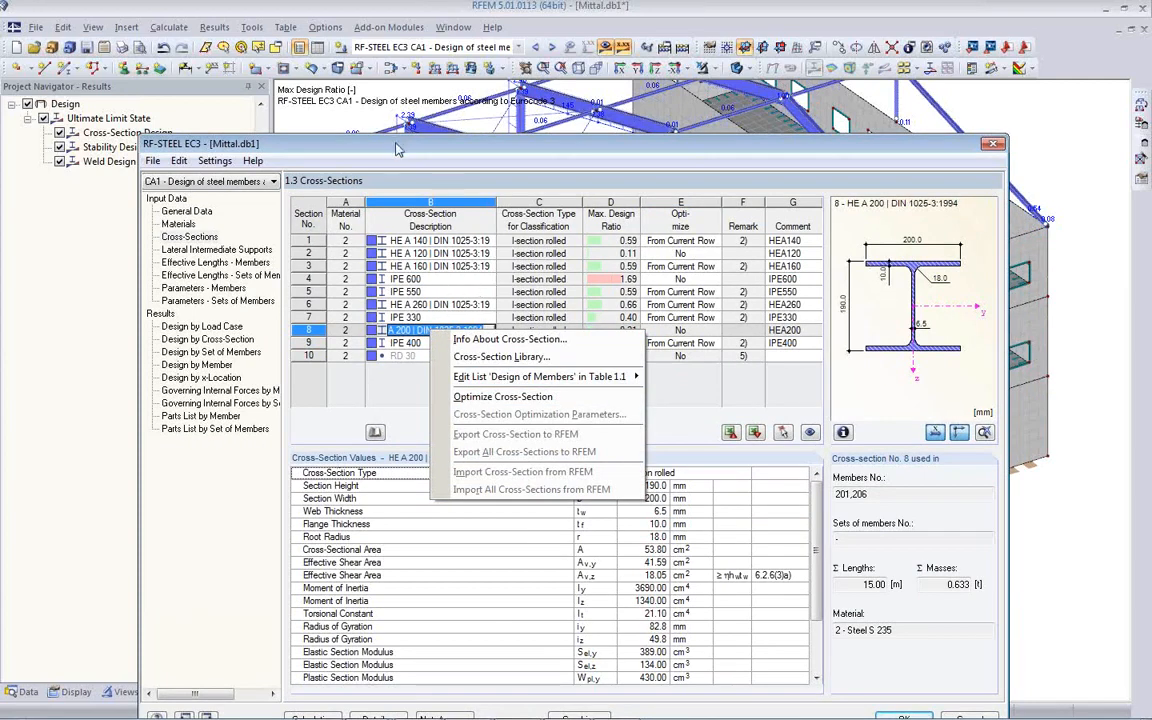
pyautogui.moveTo(395, 149); pyautogui.dragTo(389, 92)
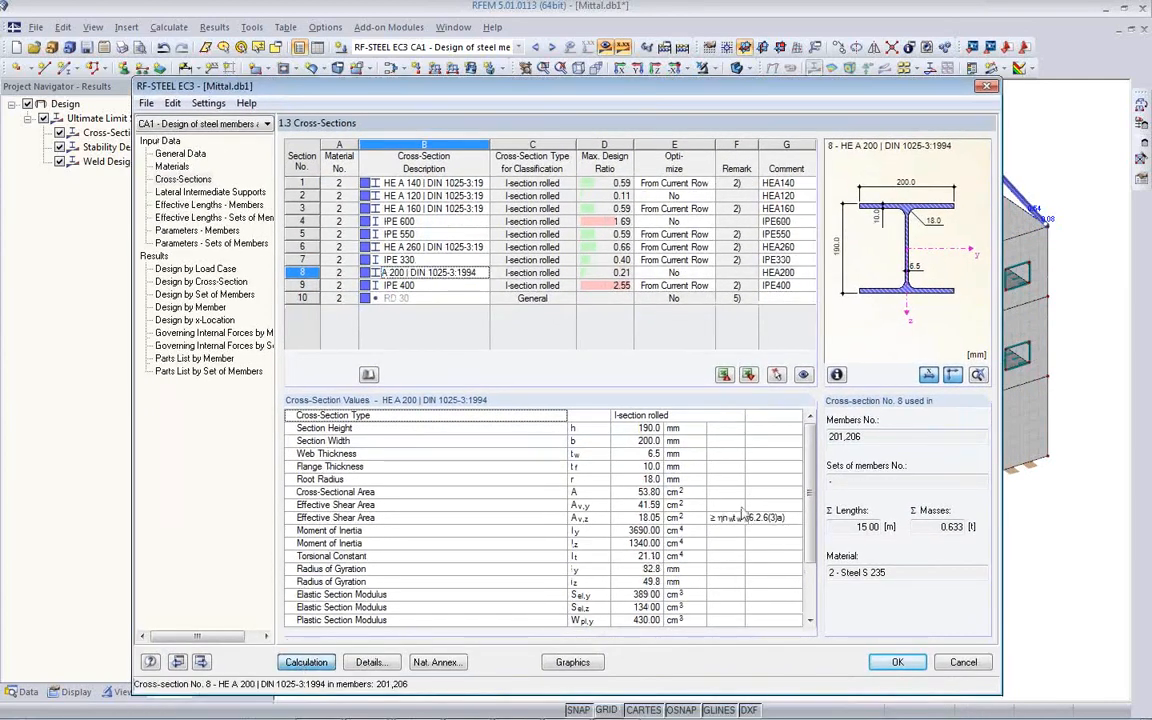
pyautogui.click(305, 662)
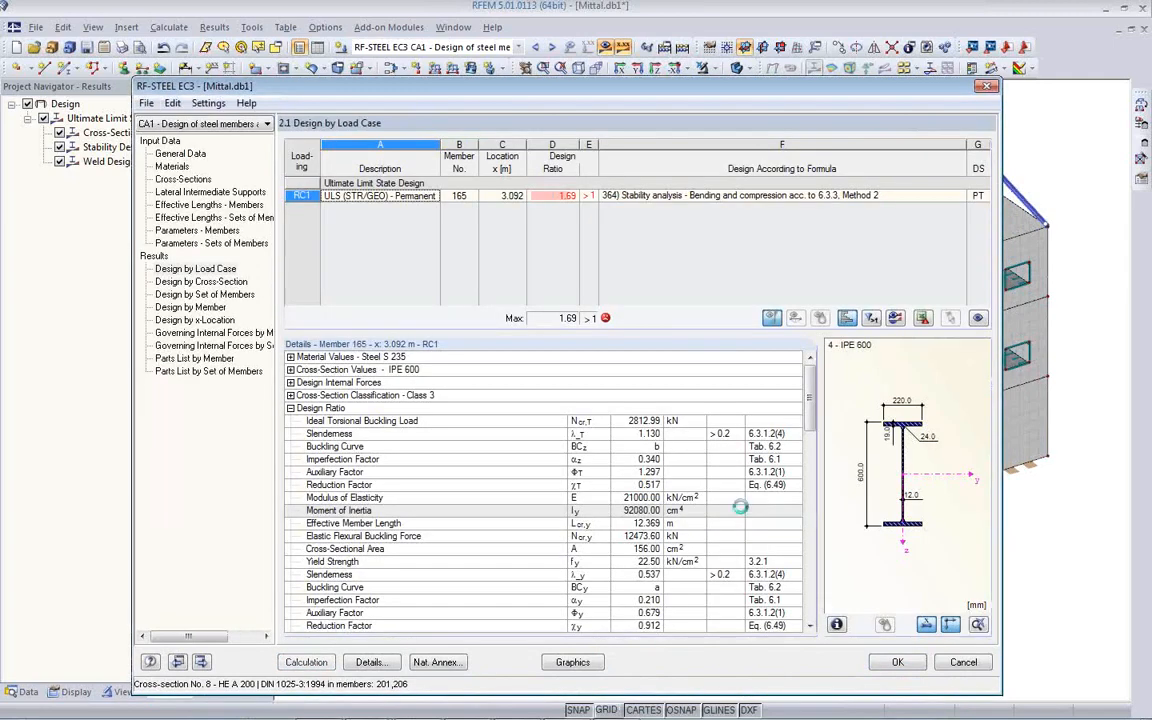
# Step: Review the optimized cross-sections 3, 5, 6, 7 and 9 and compare them with the originals and their members in the model
pyautogui.click(182, 180)
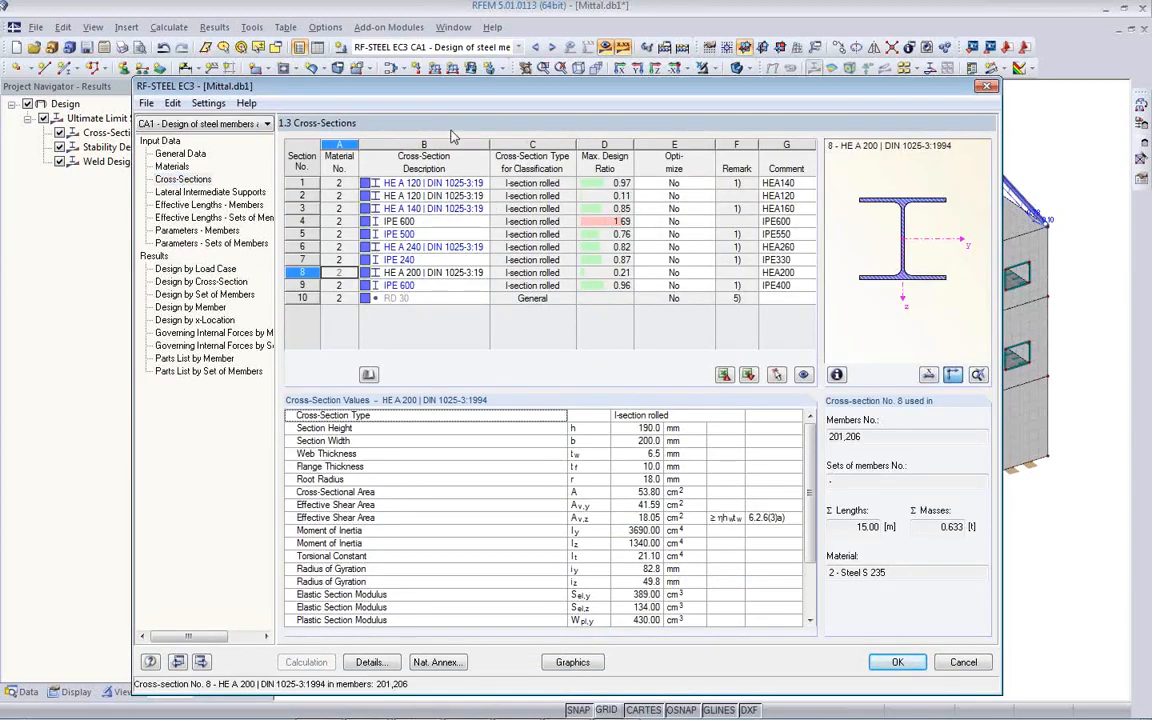
pyautogui.moveTo(412, 84); pyautogui.dragTo(424, 352)
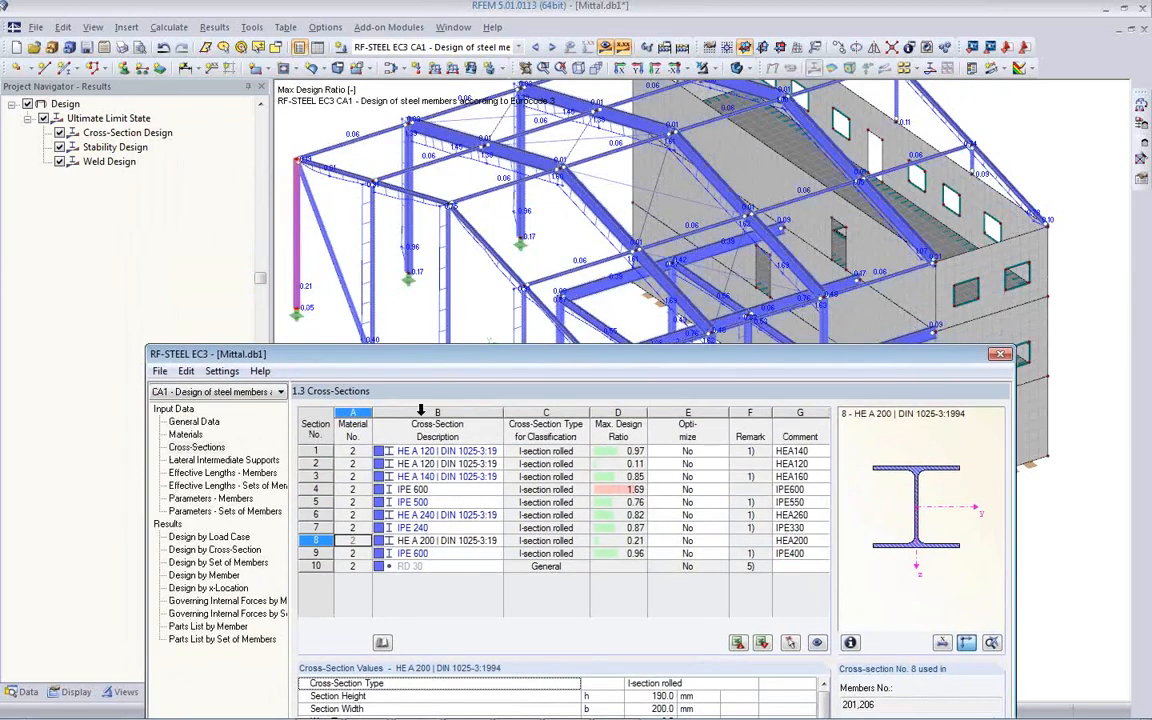
pyautogui.click(445, 477)
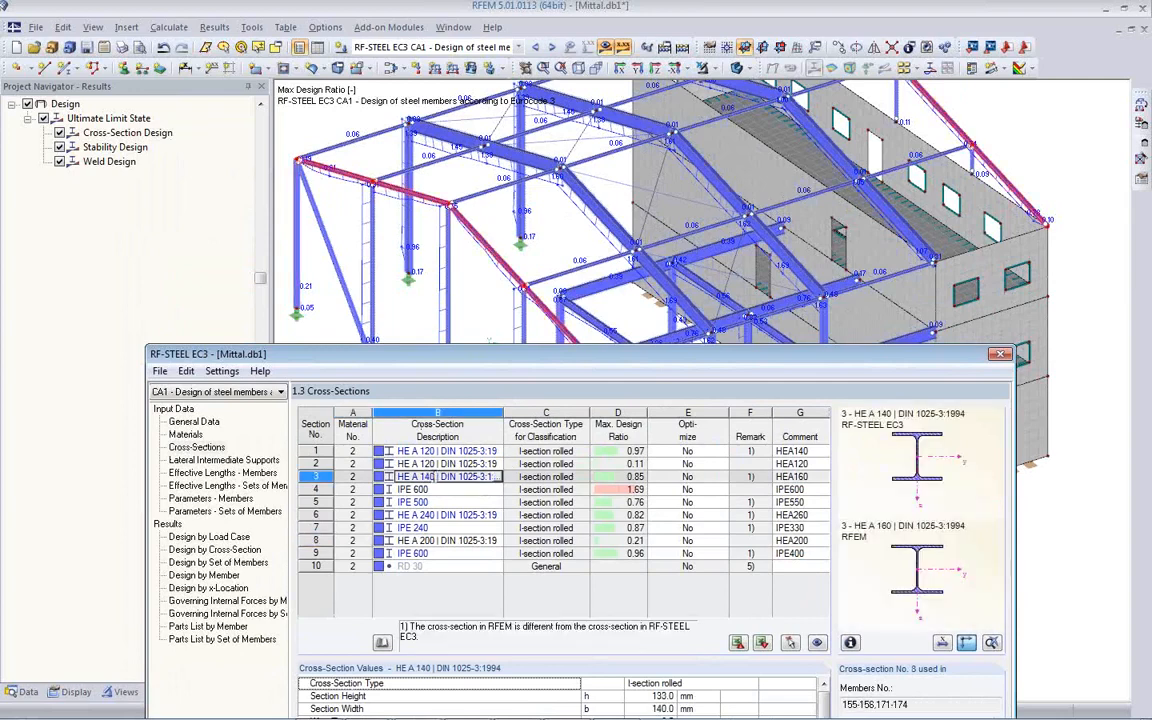
pyautogui.click(434, 502)
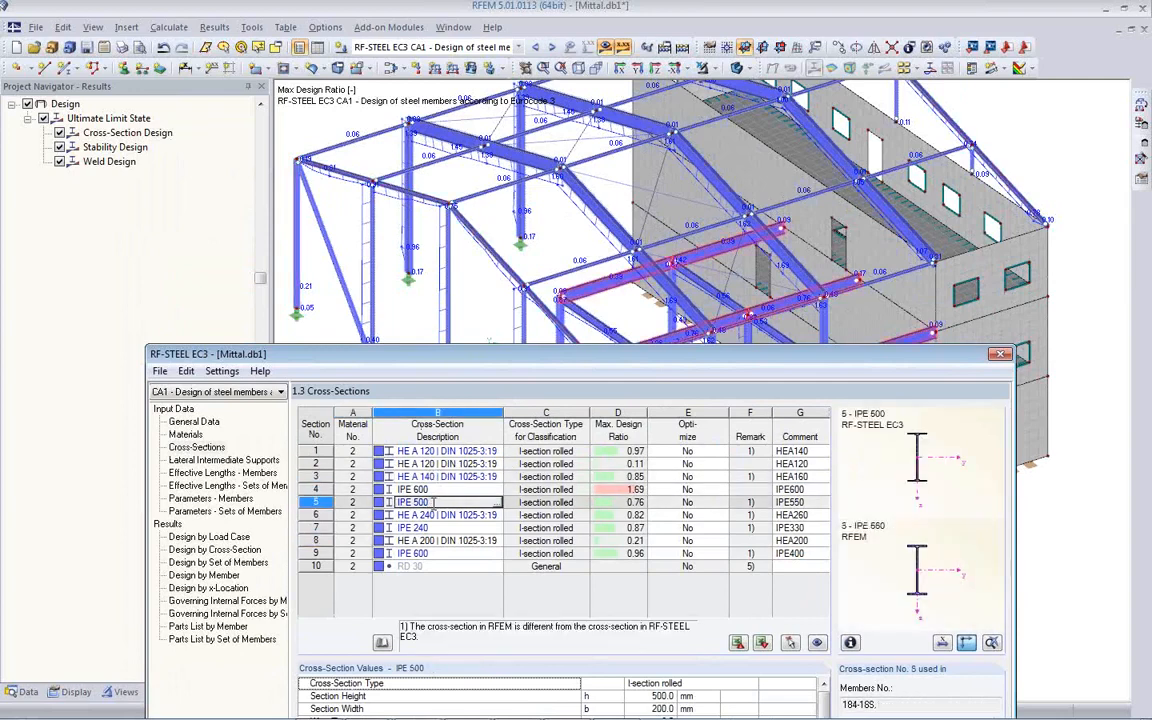
pyautogui.click(444, 515)
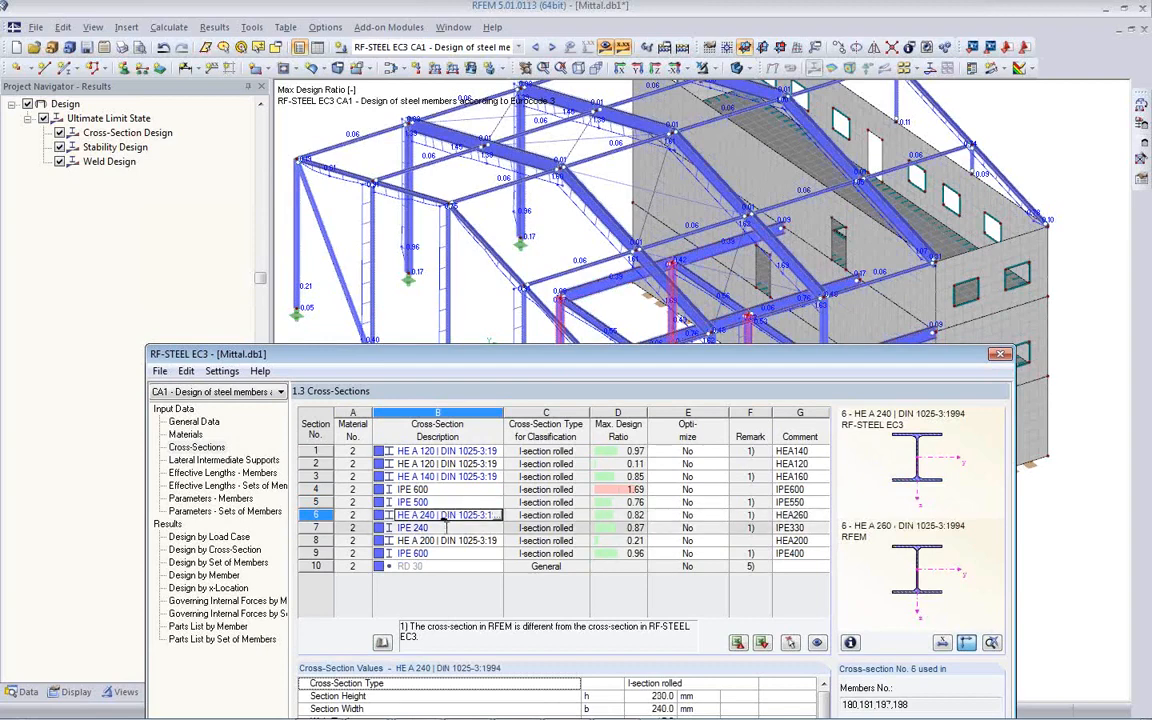
pyautogui.click(445, 528)
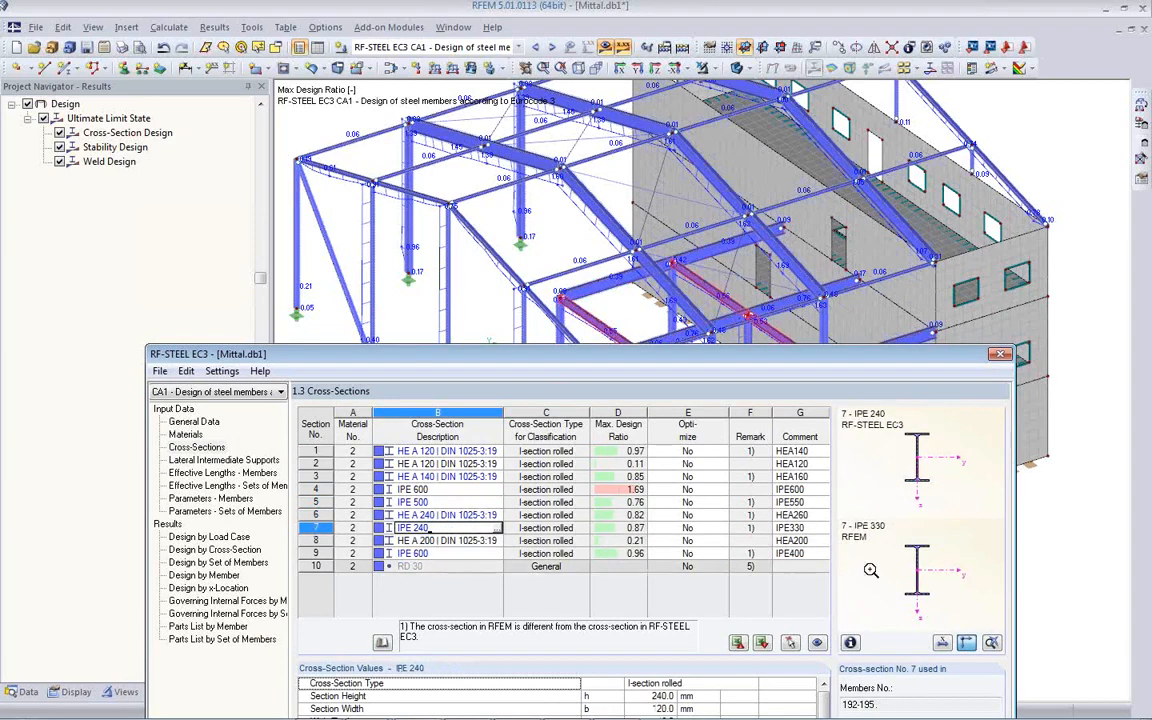
pyautogui.click(447, 556)
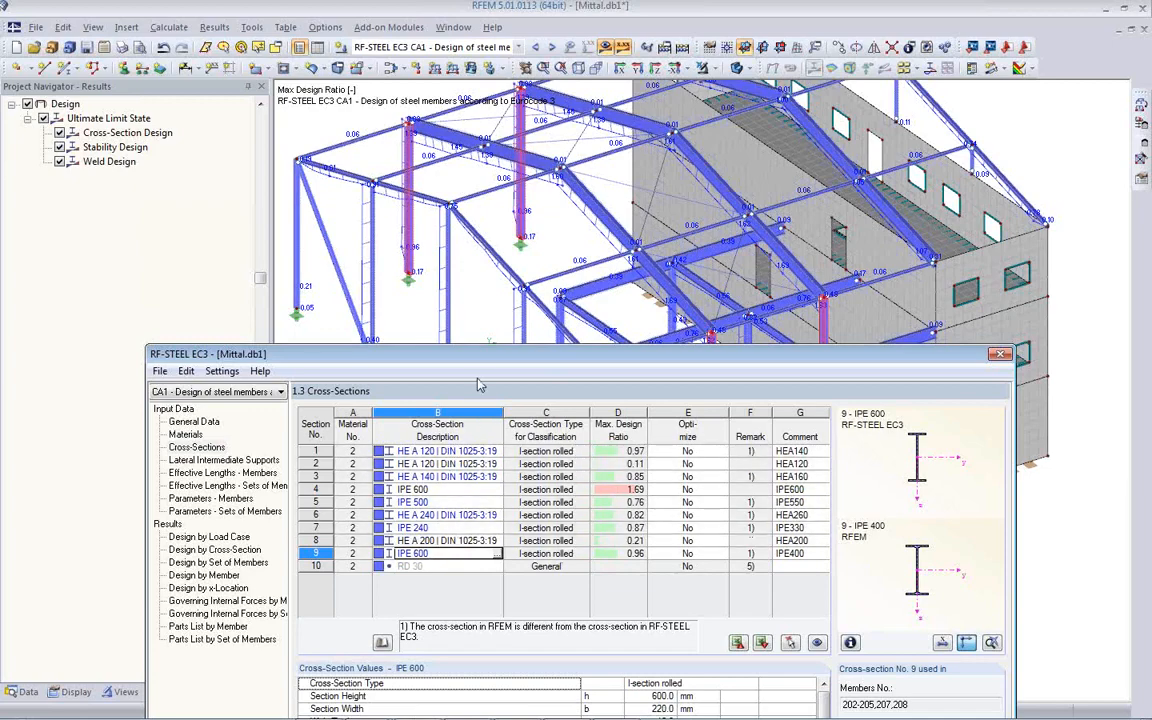
# Step: Export all cross-sections to RFEM, accept the deletion of the existing results, and close the steel design module keeping its input
pyautogui.moveTo(481, 366); pyautogui.dragTo(494, 183)
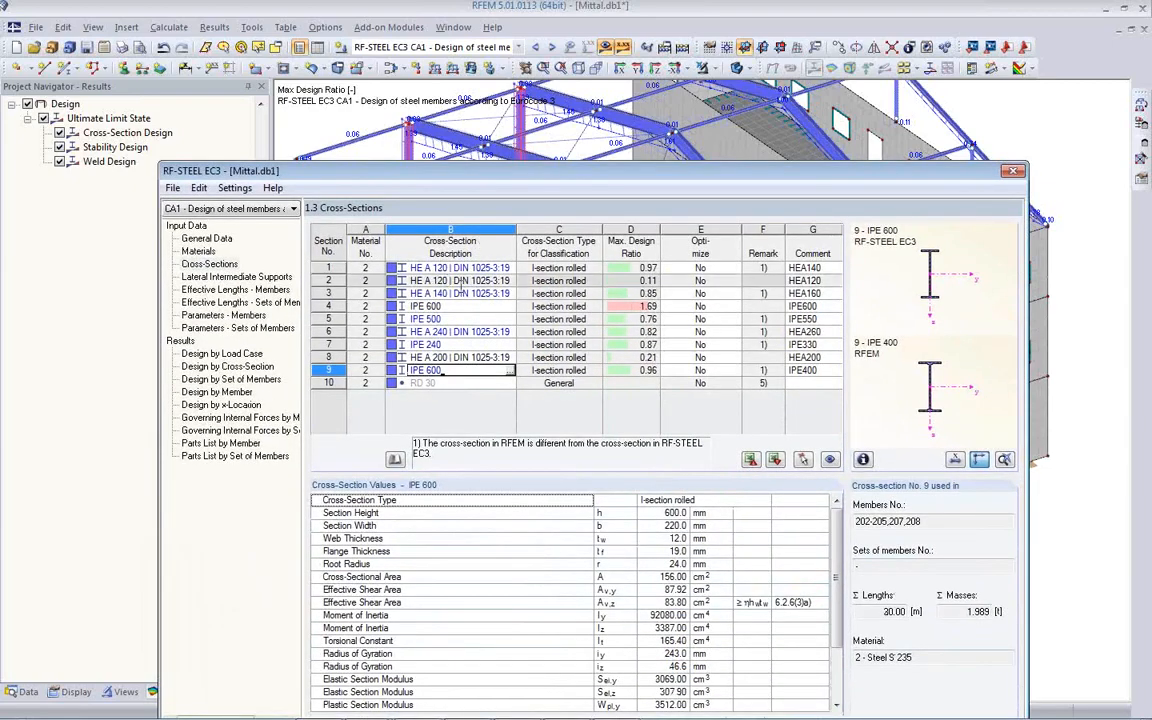
pyautogui.rightClick(455, 284)
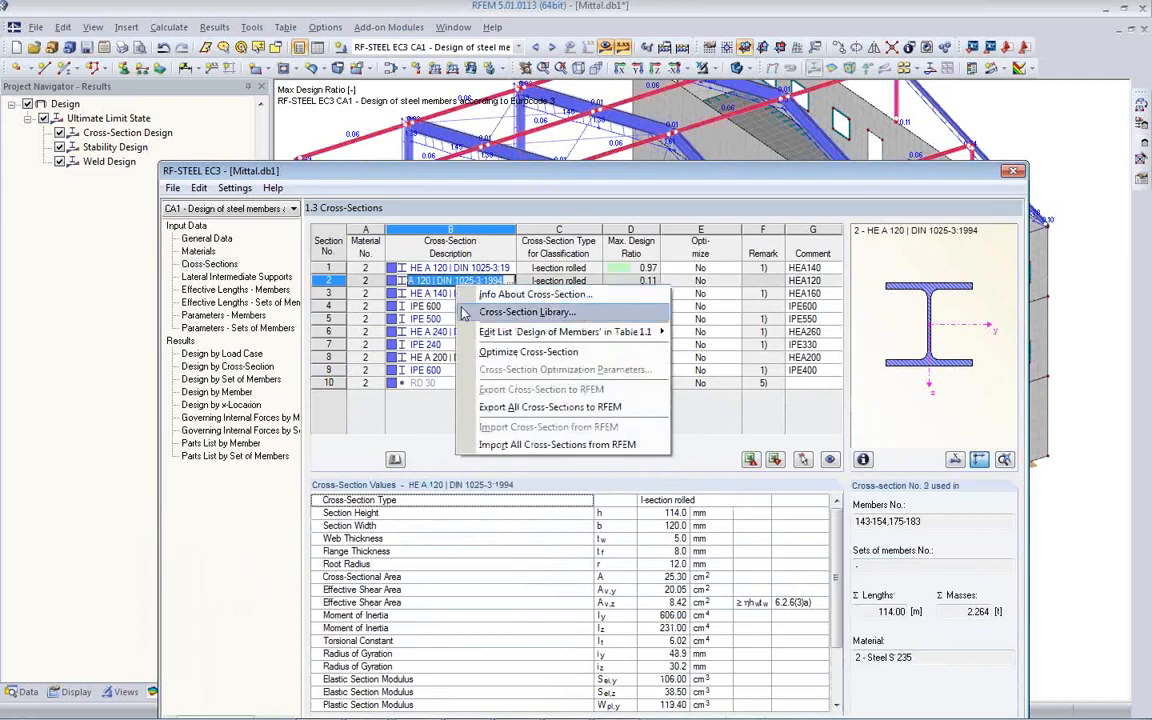
pyautogui.click(512, 407)
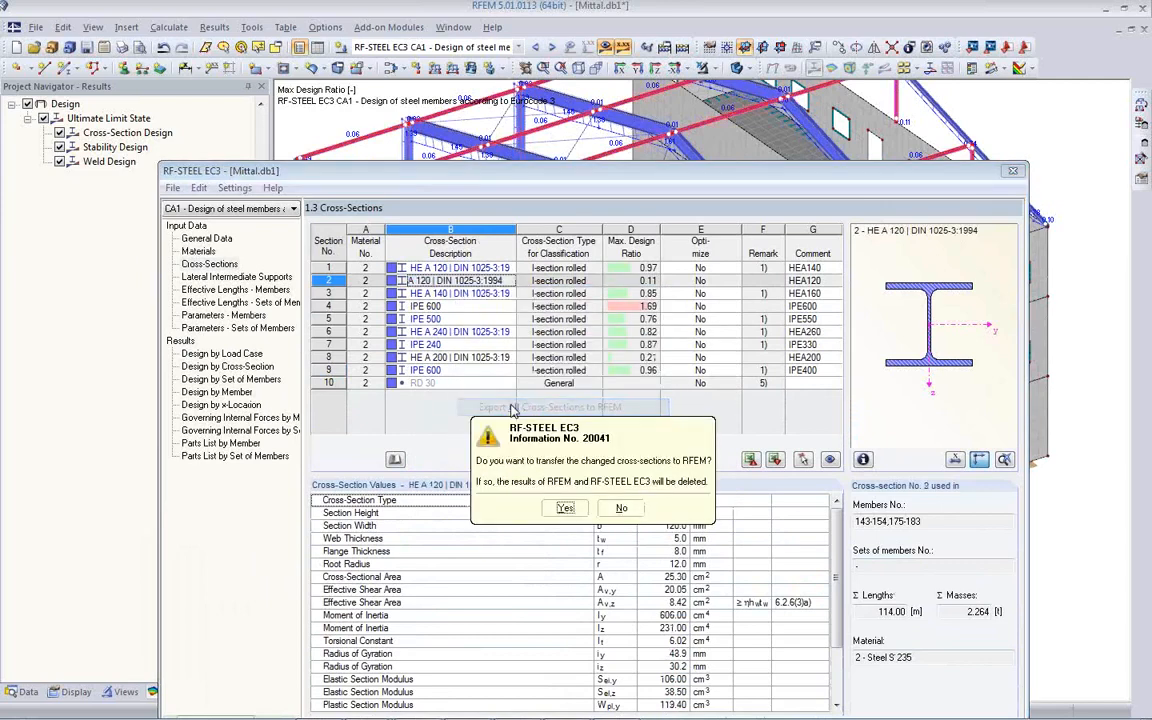
pyautogui.click(566, 509)
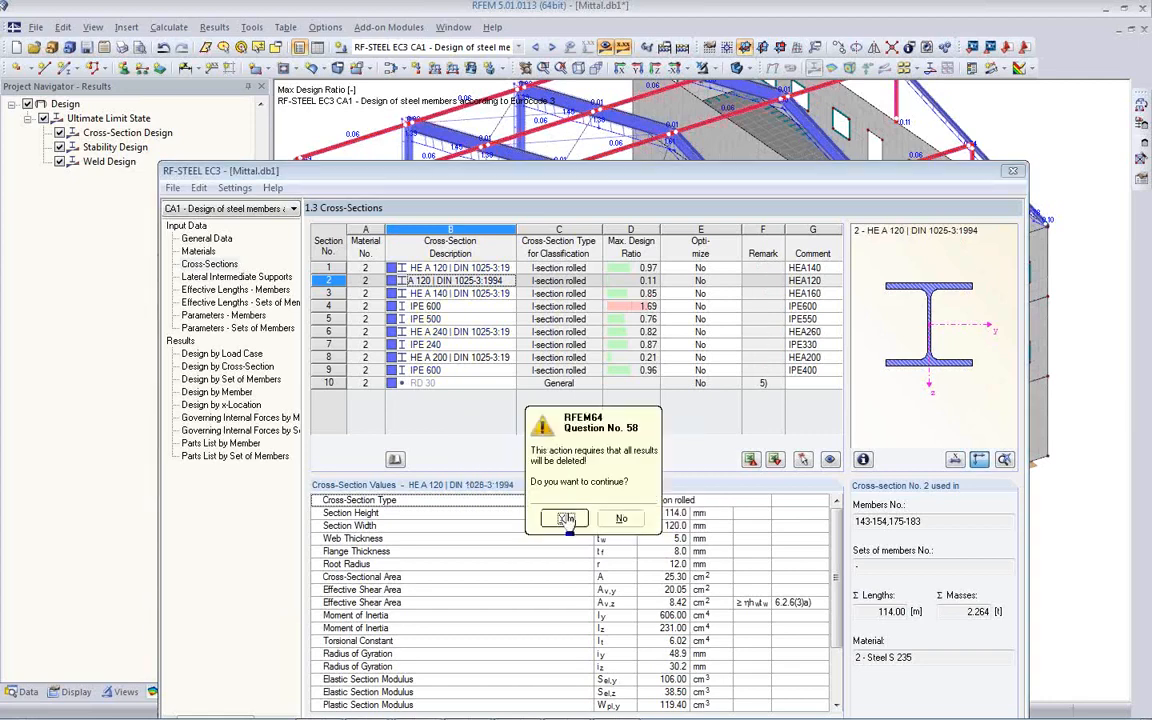
pyautogui.click(566, 518)
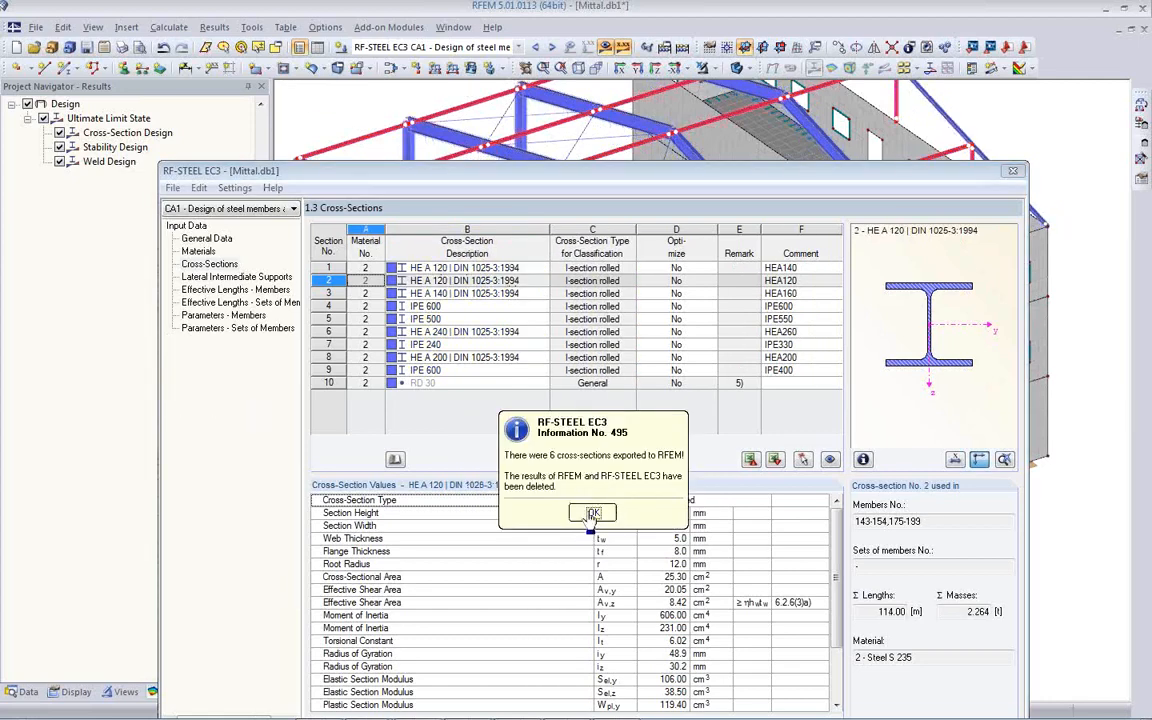
pyautogui.click(592, 514)
pyautogui.moveTo(616, 173); pyautogui.dragTo(503, 85)
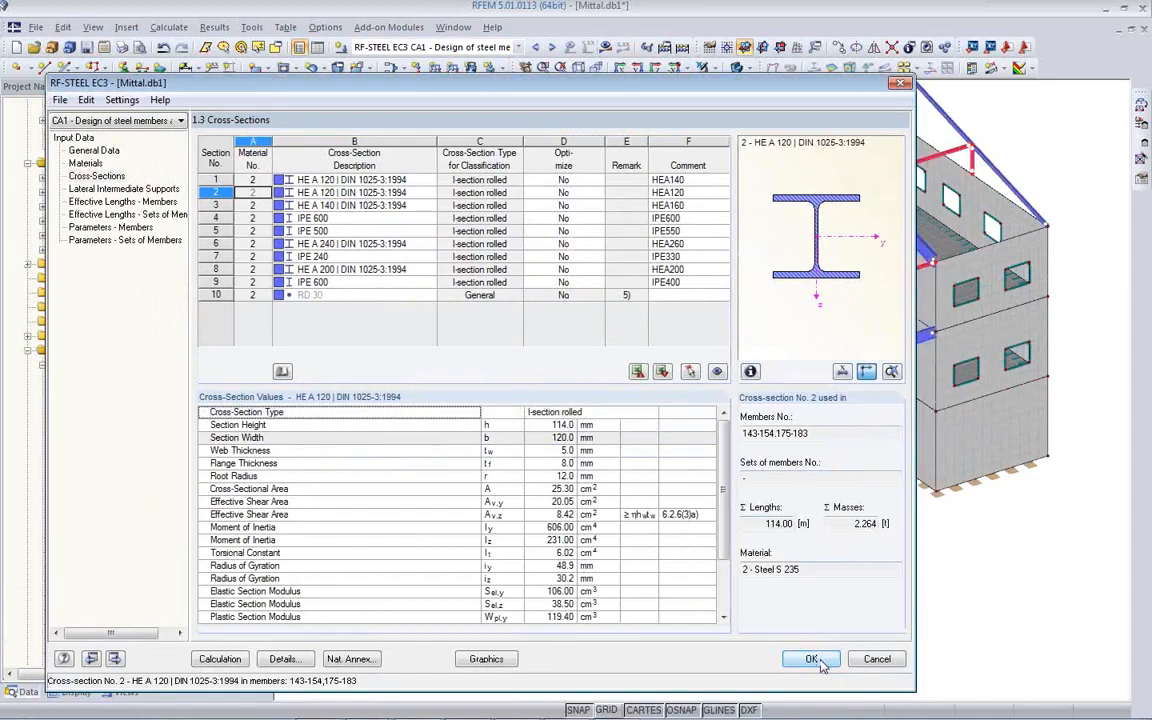
pyautogui.click(812, 659)
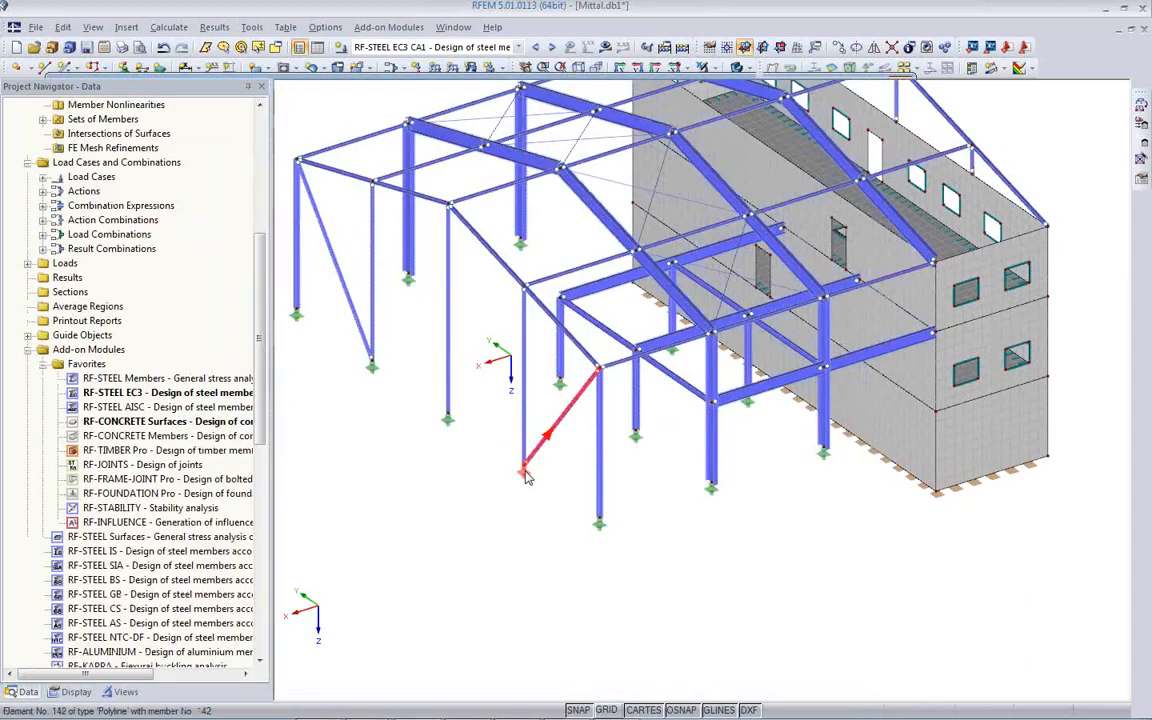
# Step: Switch the model display to wireframe and orient it so the whole hall and the adjoining building are visible
pyautogui.keyDown('ctrl'); pyautogui.moveTo(527, 463); pyautogui.dragTo(560, 440, button='middle'); pyautogui.keyUp('ctrl')
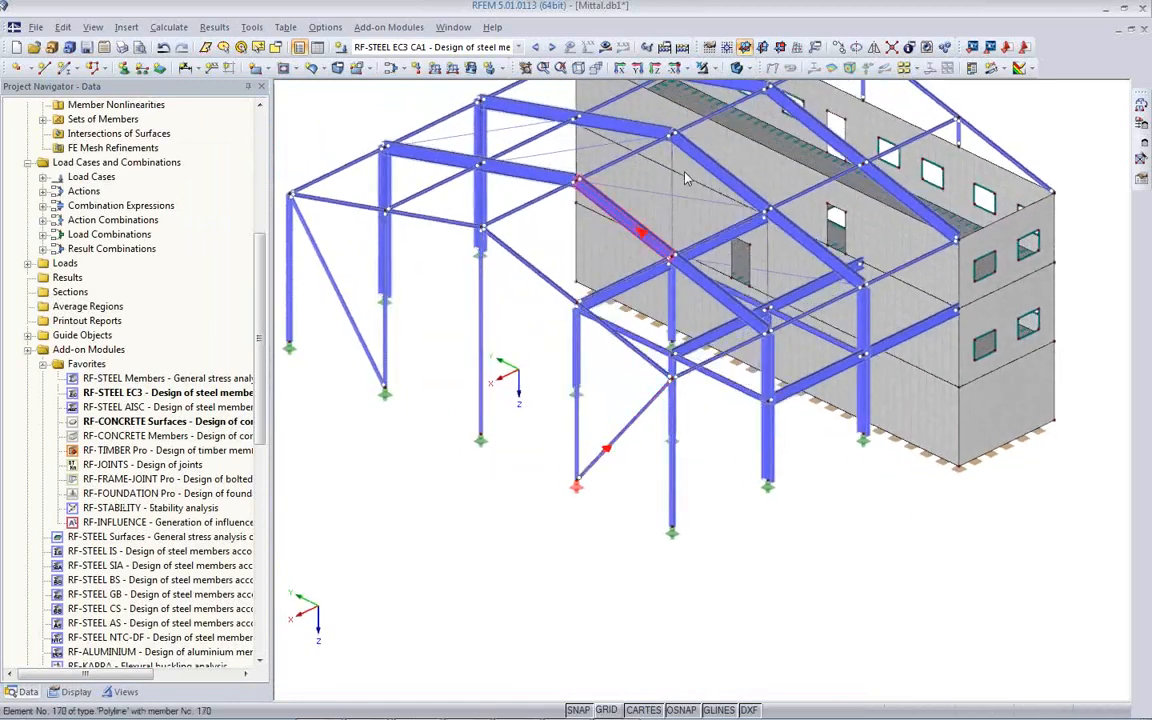
pyautogui.click(703, 70)
pyautogui.click(740, 68)
pyautogui.keyDown('ctrl'); pyautogui.moveTo(565, 468); pyautogui.dragTo(360, 420, button='middle'); pyautogui.keyUp('ctrl')
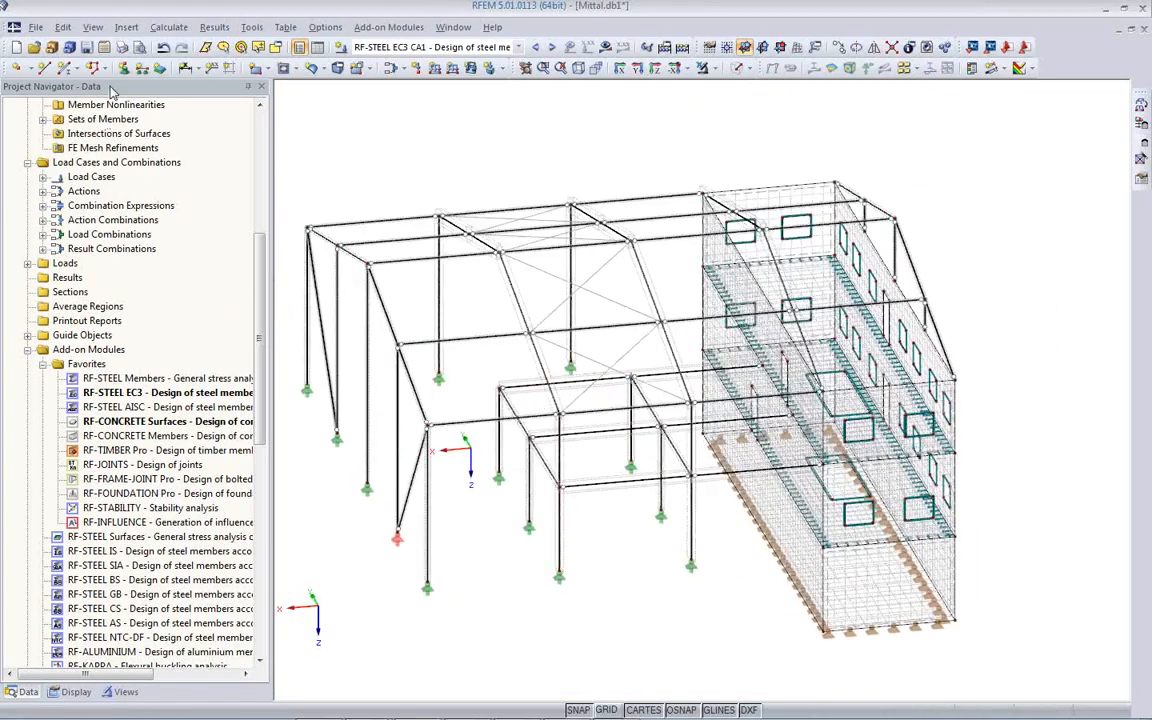
# Step: Draw new vertical HE A 240 beam members from the inner column heads up to the rafters, adopting an existing column's properties
pyautogui.click(44, 67)
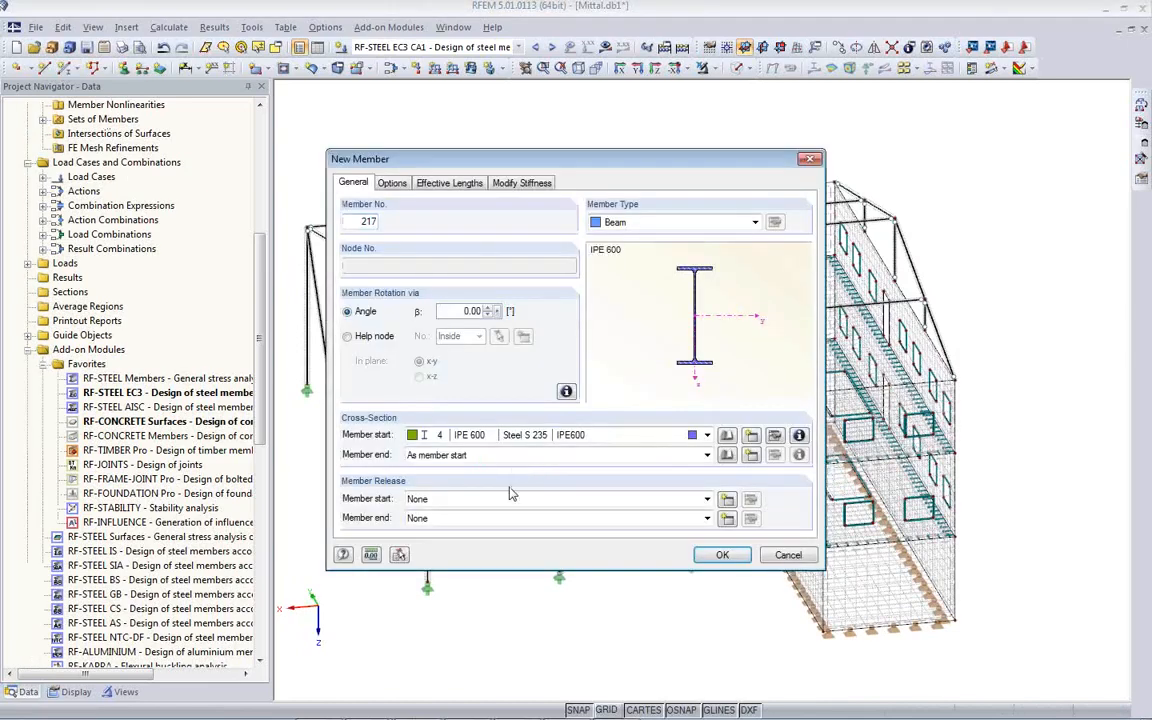
pyautogui.click(400, 555)
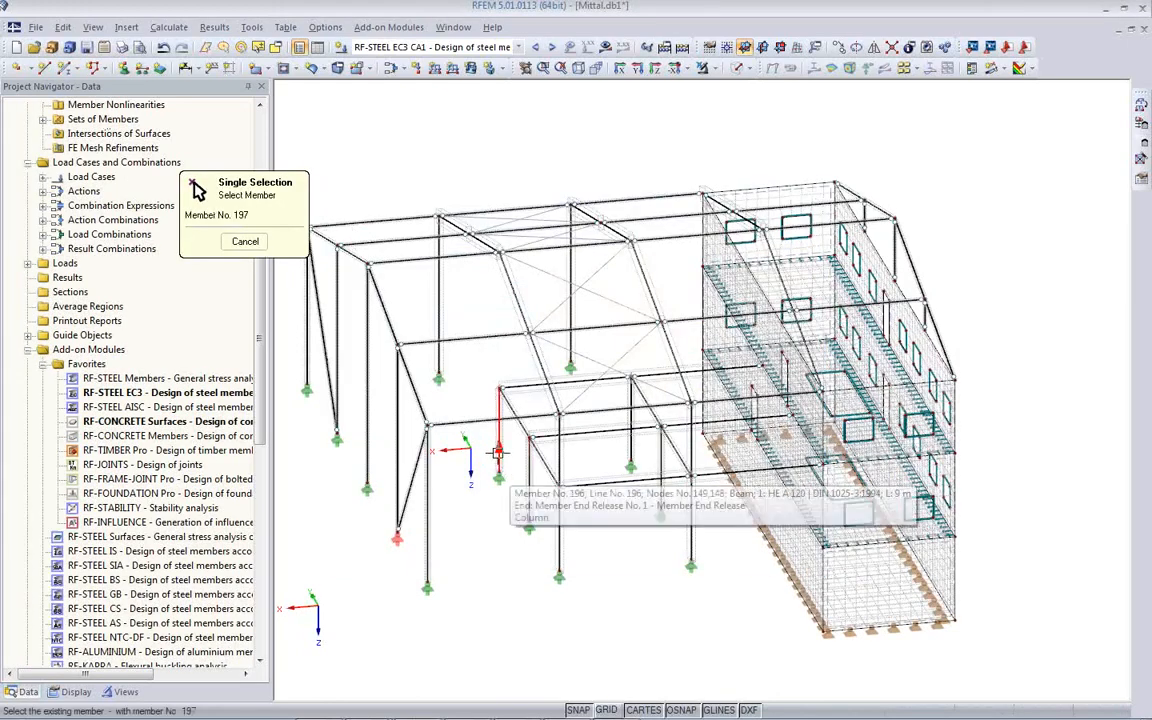
pyautogui.click(498, 452)
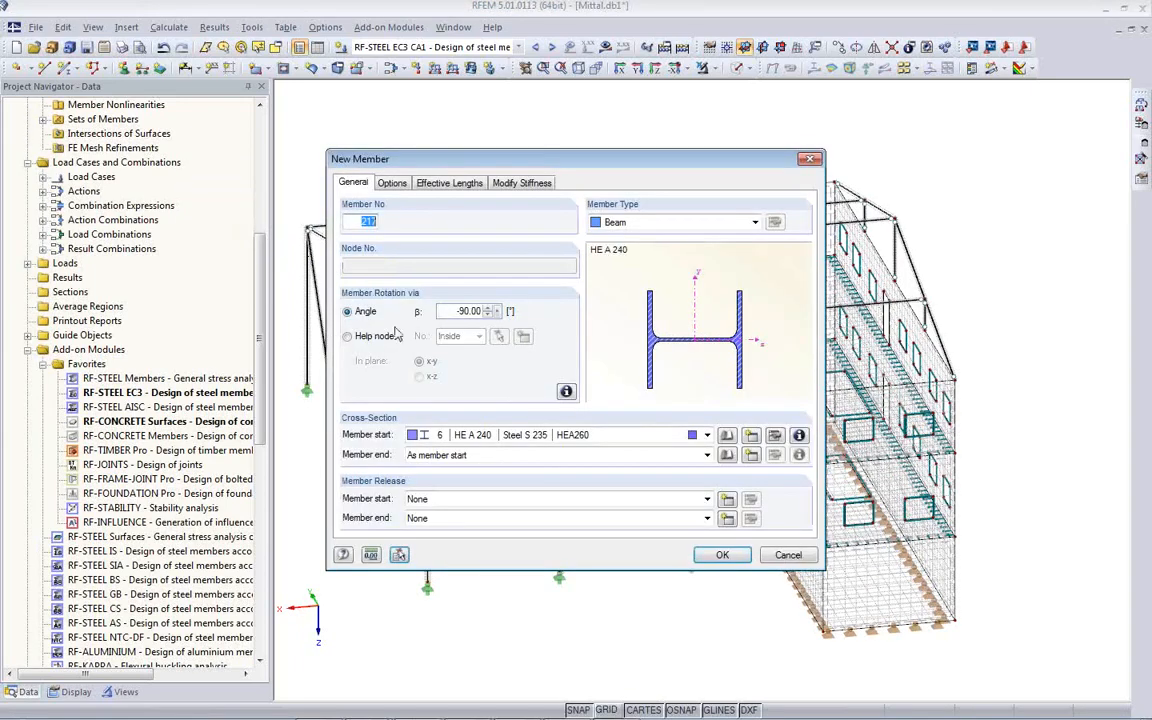
pyautogui.click(723, 555)
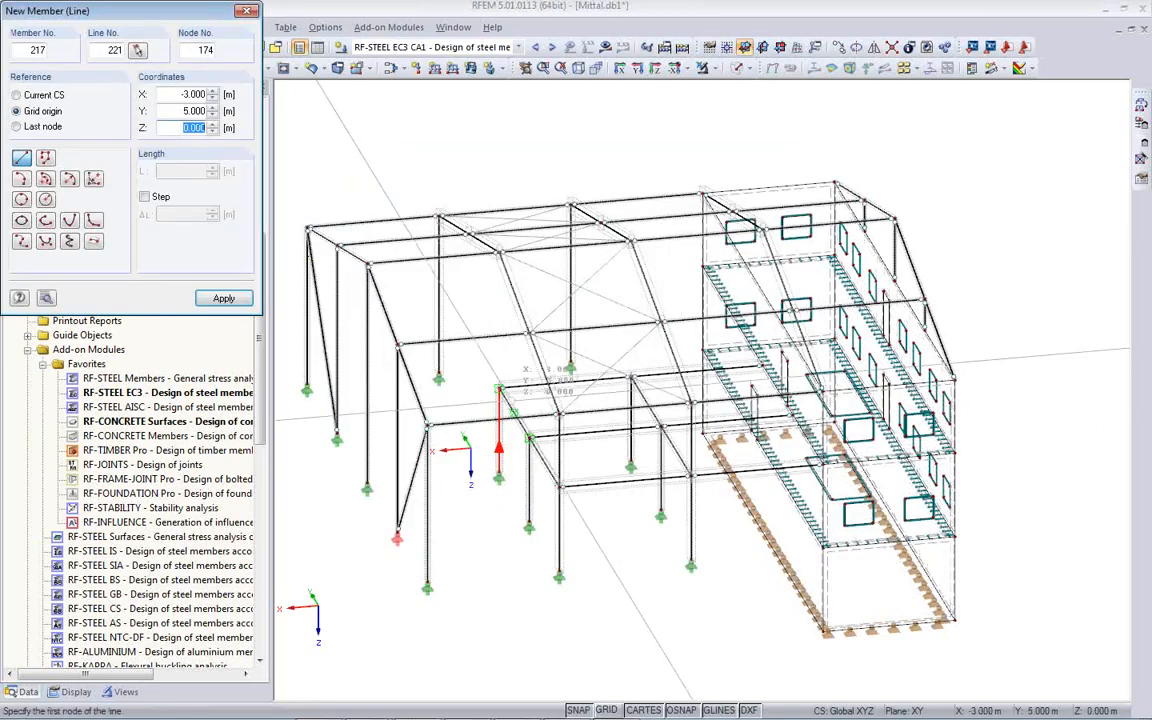
pyautogui.click(498, 253)
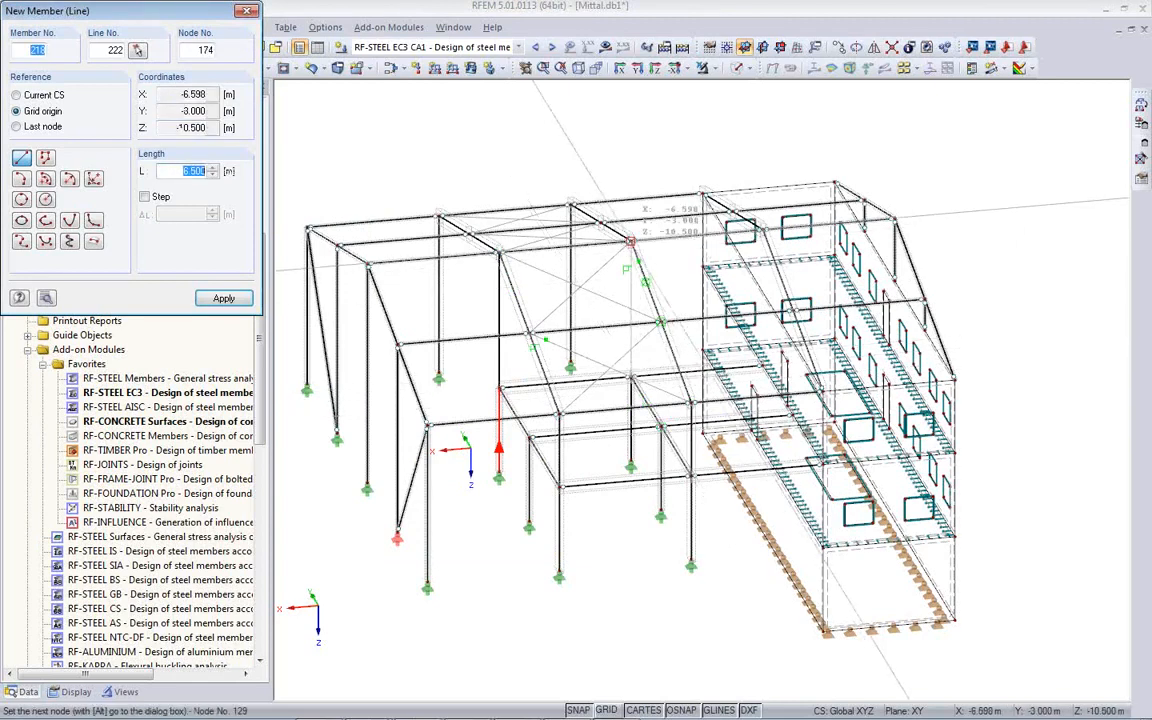
pyautogui.press('Escape')
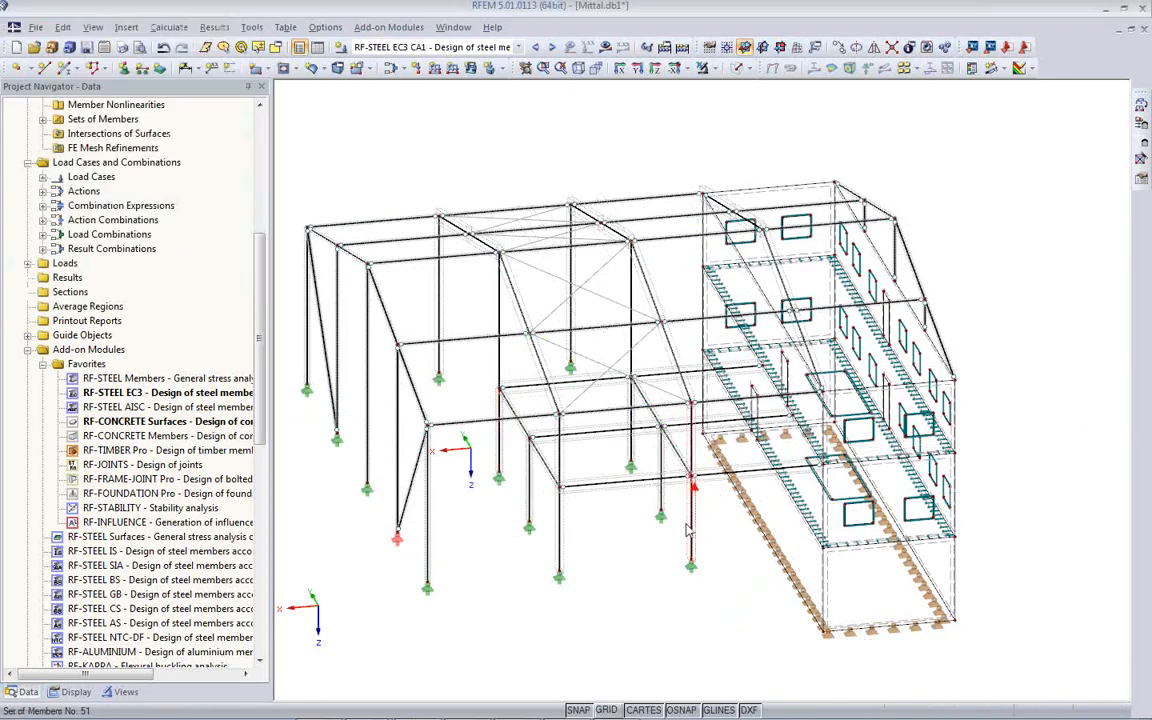
# Step: Copy the vertical member under the gable rafter once to the adjacent frame, picking the frames' matching rafter nodes for a 6 m X displacement
pyautogui.click(896, 257)
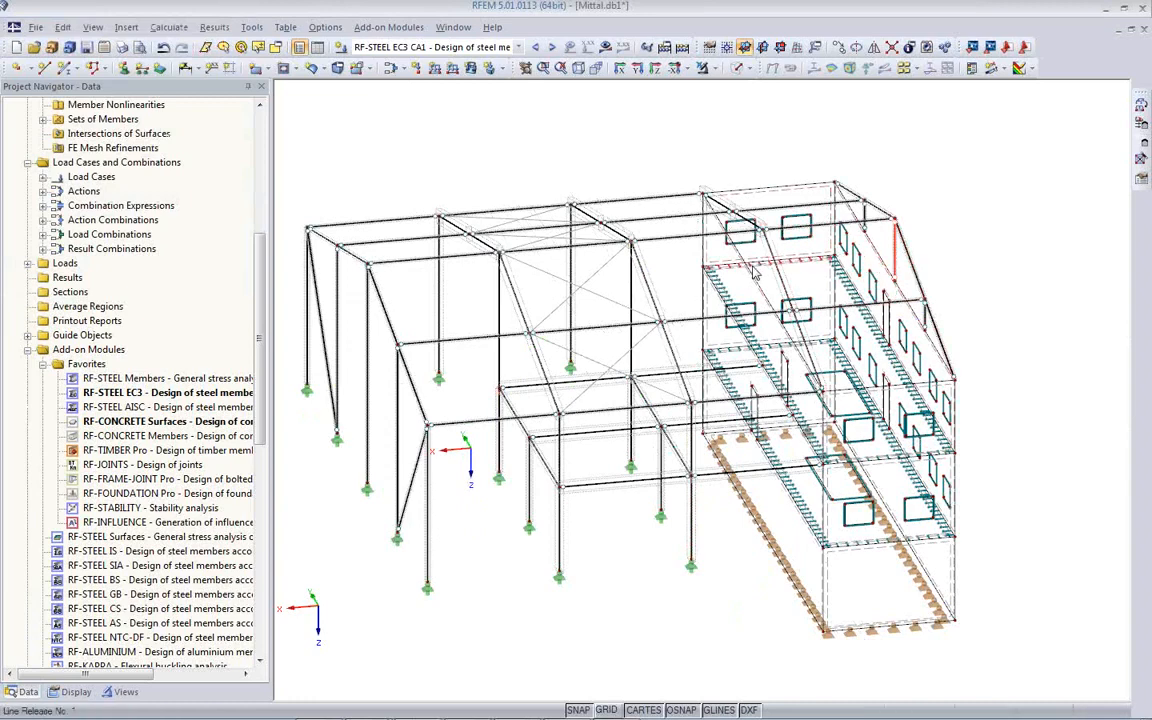
pyautogui.click(752, 48)
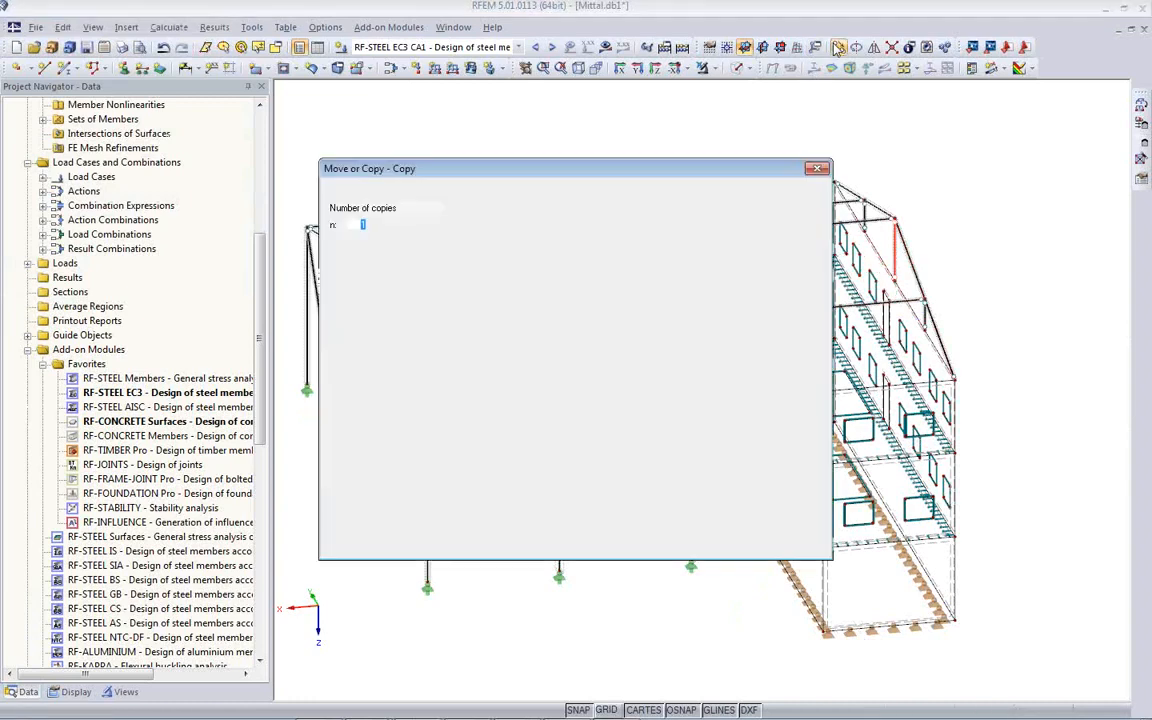
pyautogui.click(462, 376)
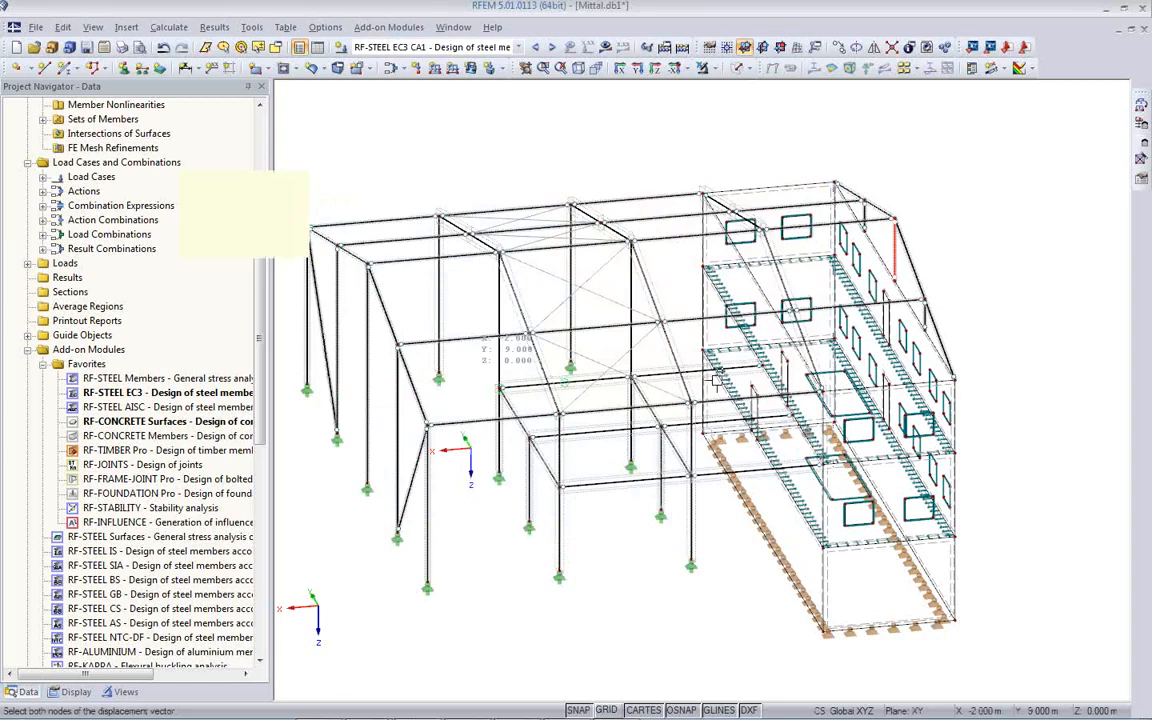
pyautogui.click(896, 217)
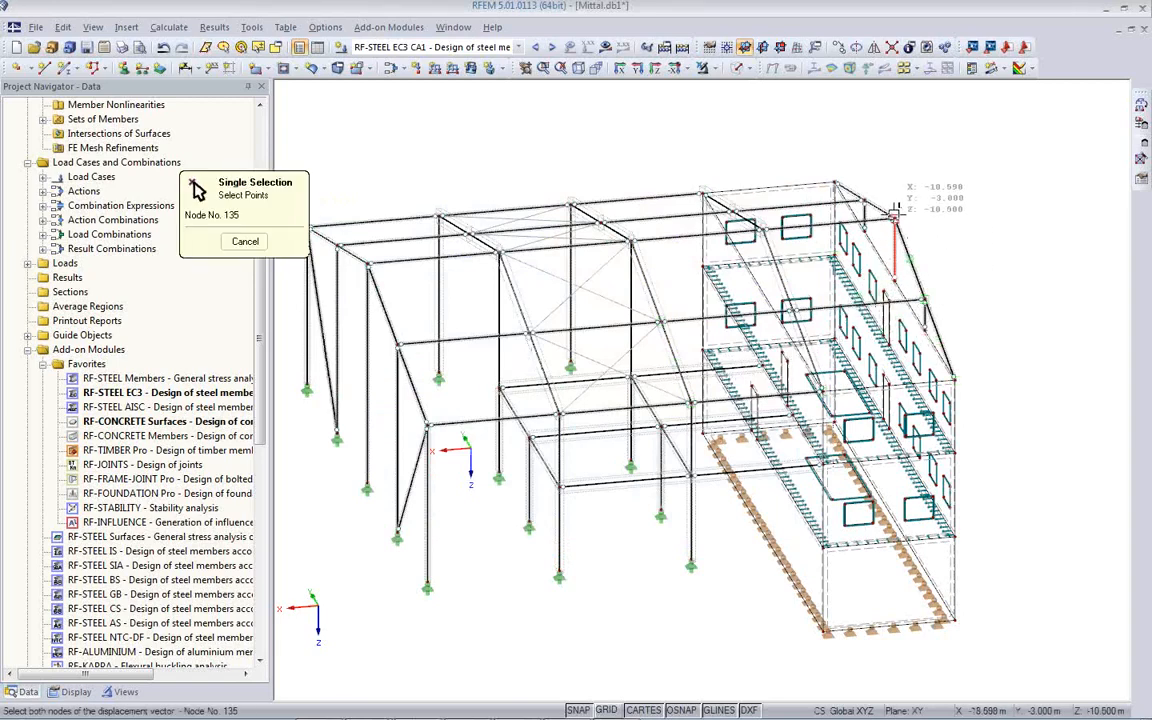
pyautogui.click(763, 231)
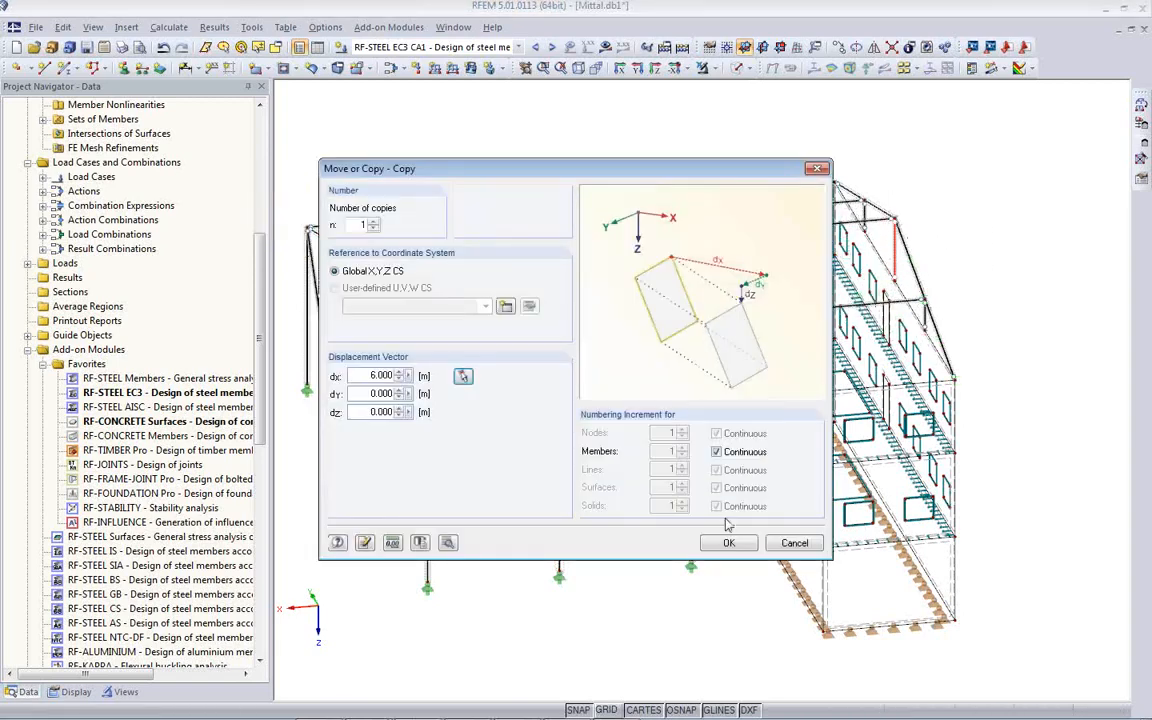
pyautogui.click(728, 542)
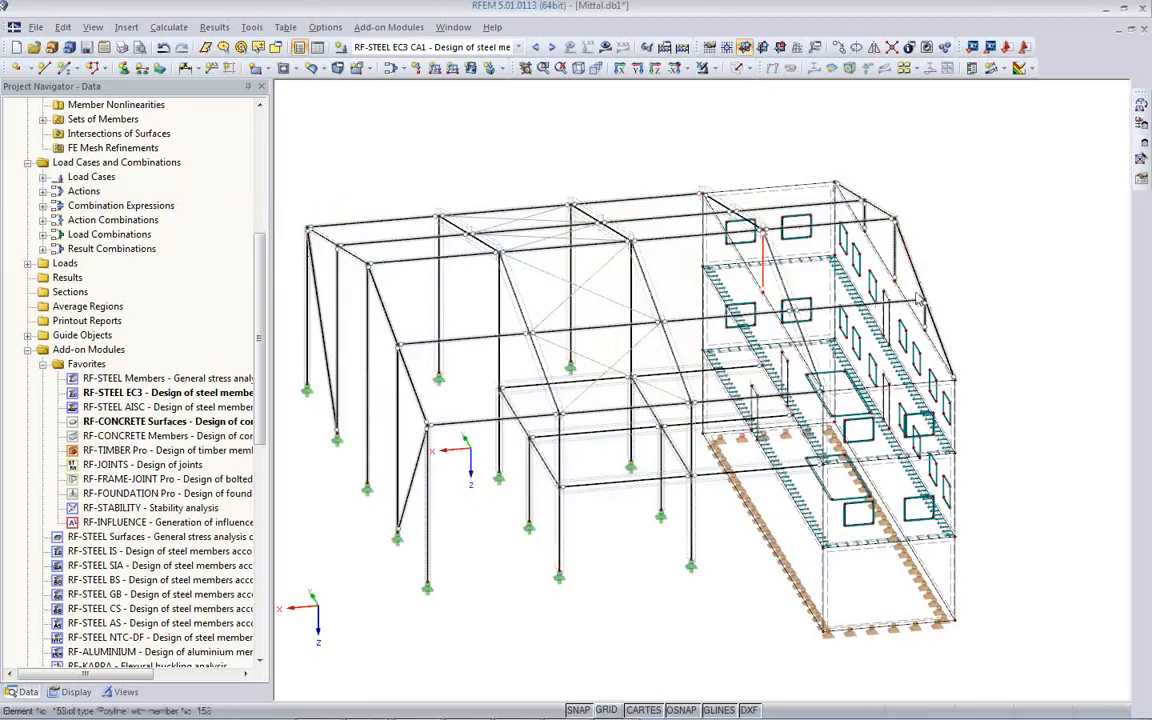
# Step: Assign local release 1 to the member ends of the two new HE A 240 columns running up to the rafters
pyautogui.keyDown('ctrl'); pyautogui.moveTo(705, 340); pyautogui.dragTo(977, 330, button='middle'); pyautogui.keyUp('ctrl')
pyautogui.scroll(3, 588, 333)
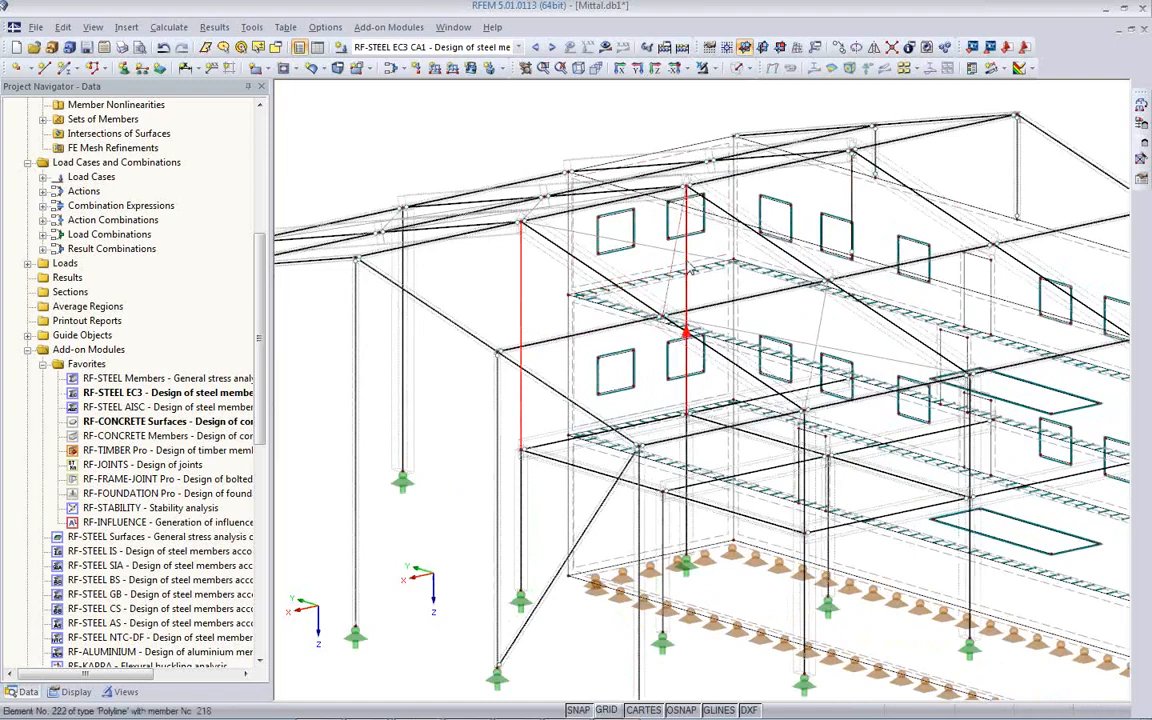
pyautogui.doubleClick(691, 268)
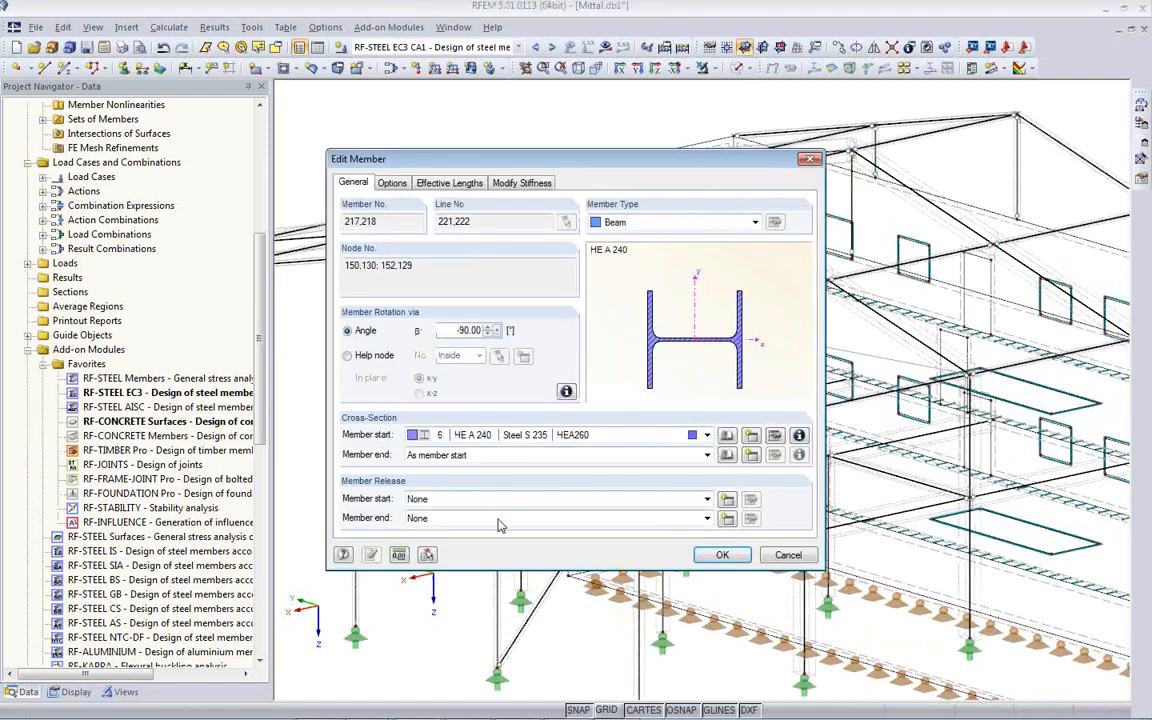
pyautogui.click(500, 518)
pyautogui.click(450, 490)
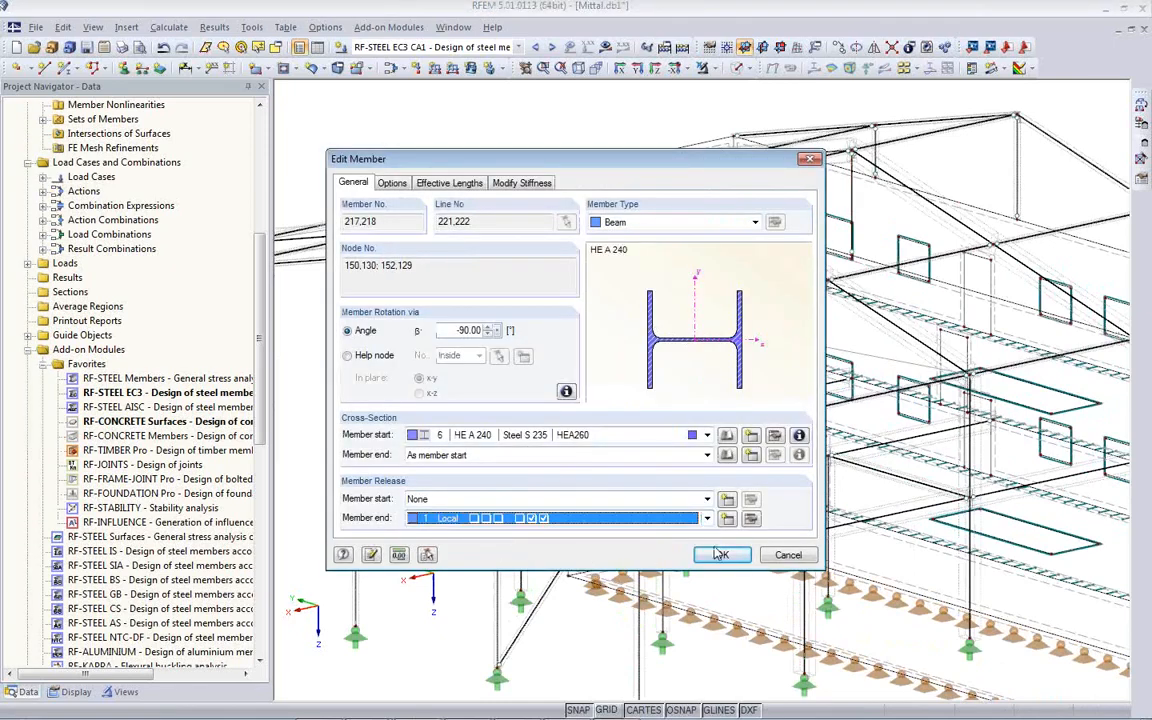
pyautogui.click(722, 556)
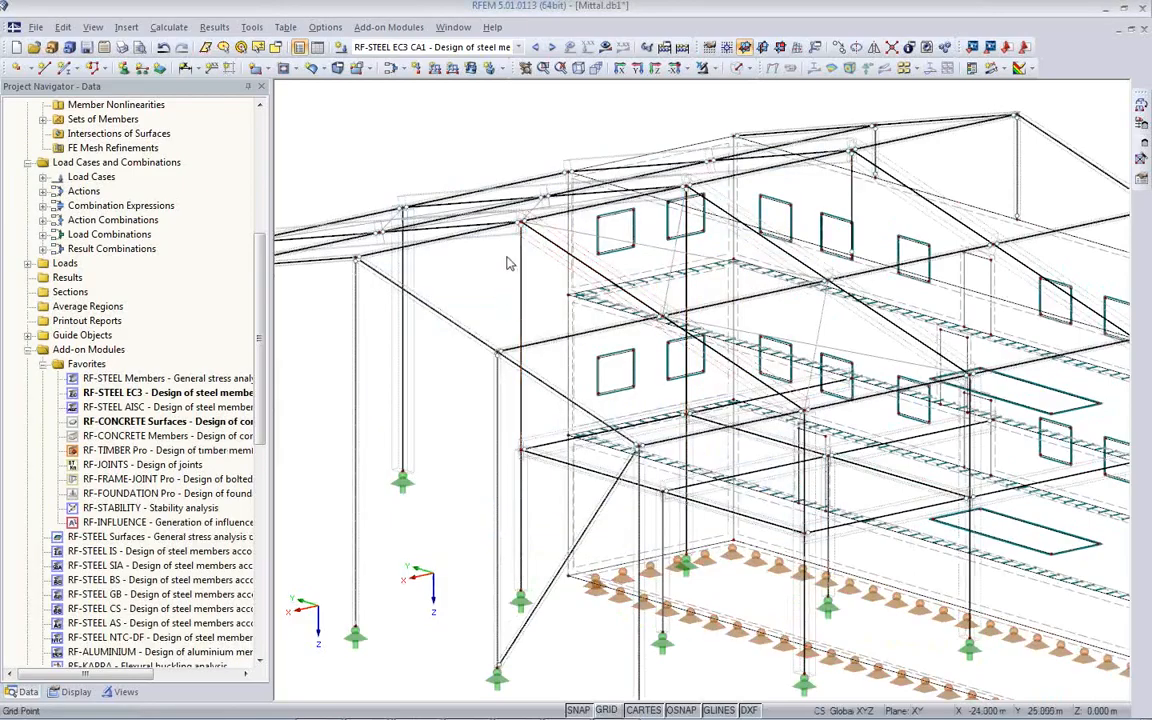
# Step: Switch the model display to solid rendering and set the rotation angle of the two middle platform columns to 90°
pyautogui.scroll(-3, 508, 260)
pyautogui.scroll(-1, 508, 260)
pyautogui.keyDown('ctrl'); pyautogui.moveTo(706, 345); pyautogui.dragTo(564, 326, button='middle'); pyautogui.keyUp('ctrl')
pyautogui.scroll(4, 575, 440)
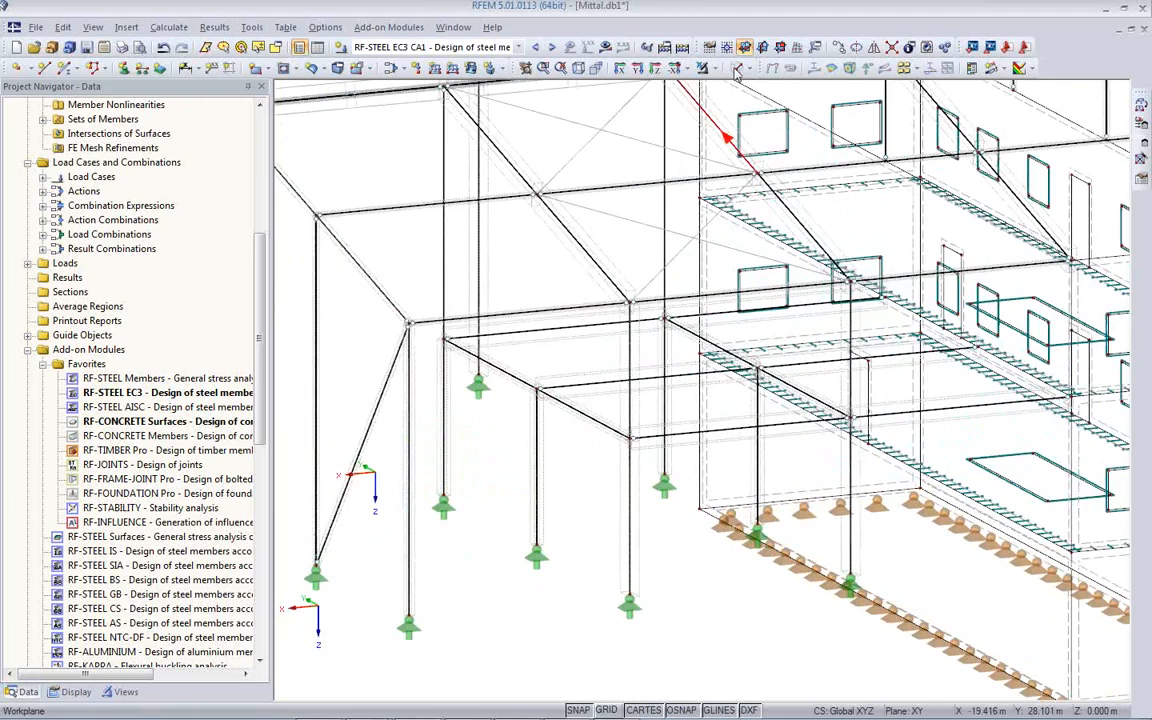
pyautogui.click(736, 69)
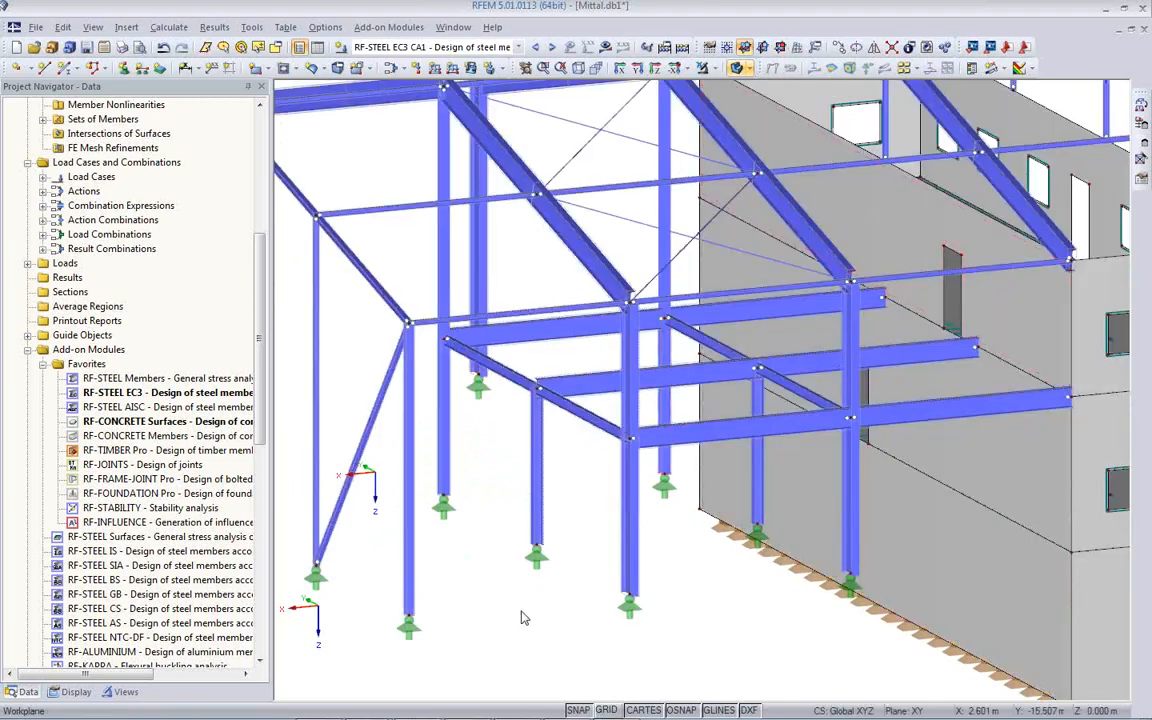
pyautogui.click(545, 518)
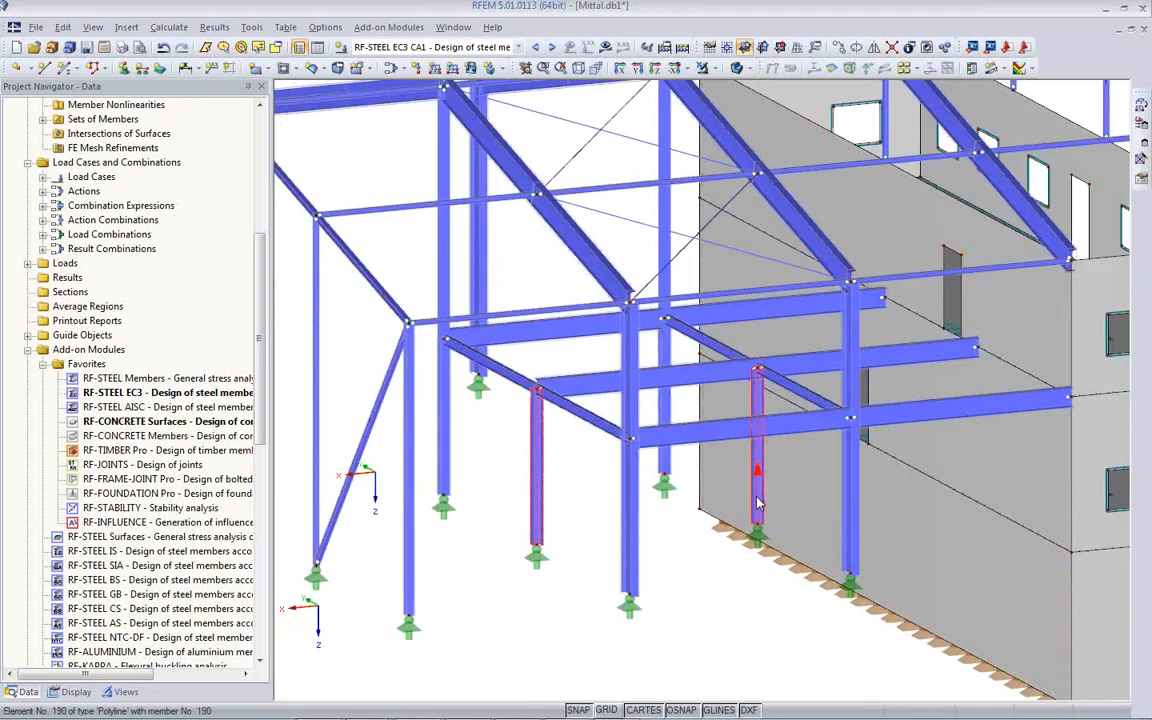
pyautogui.doubleClick(758, 503)
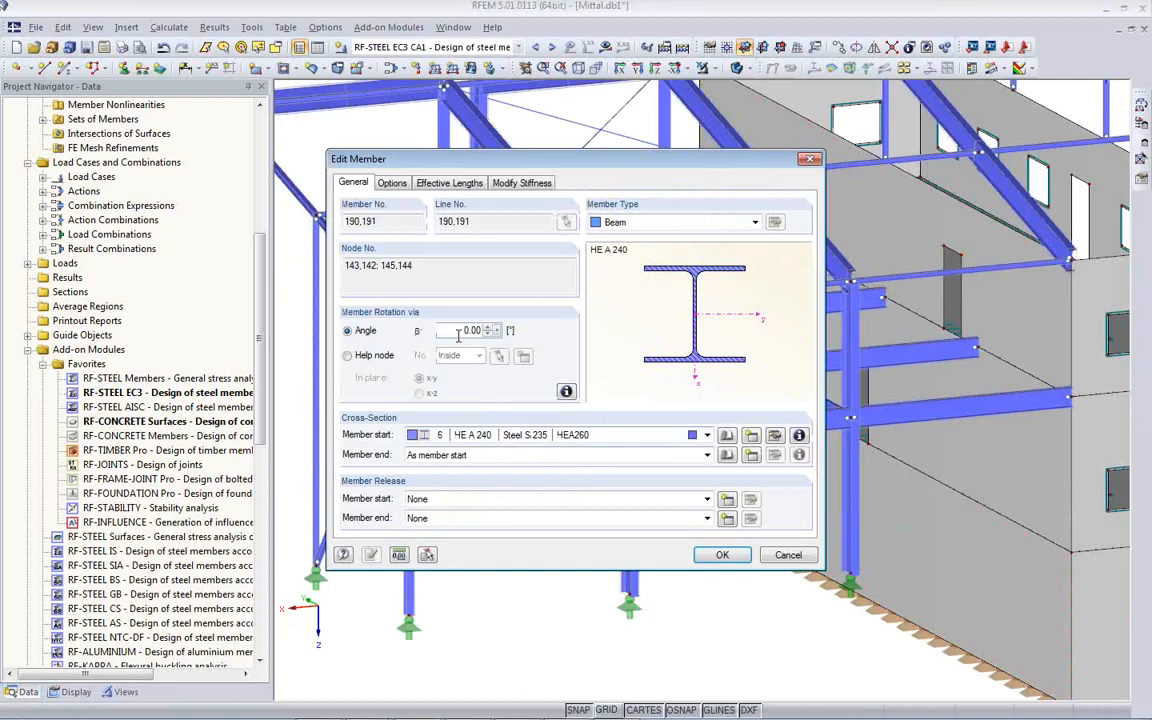
pyautogui.write('90')
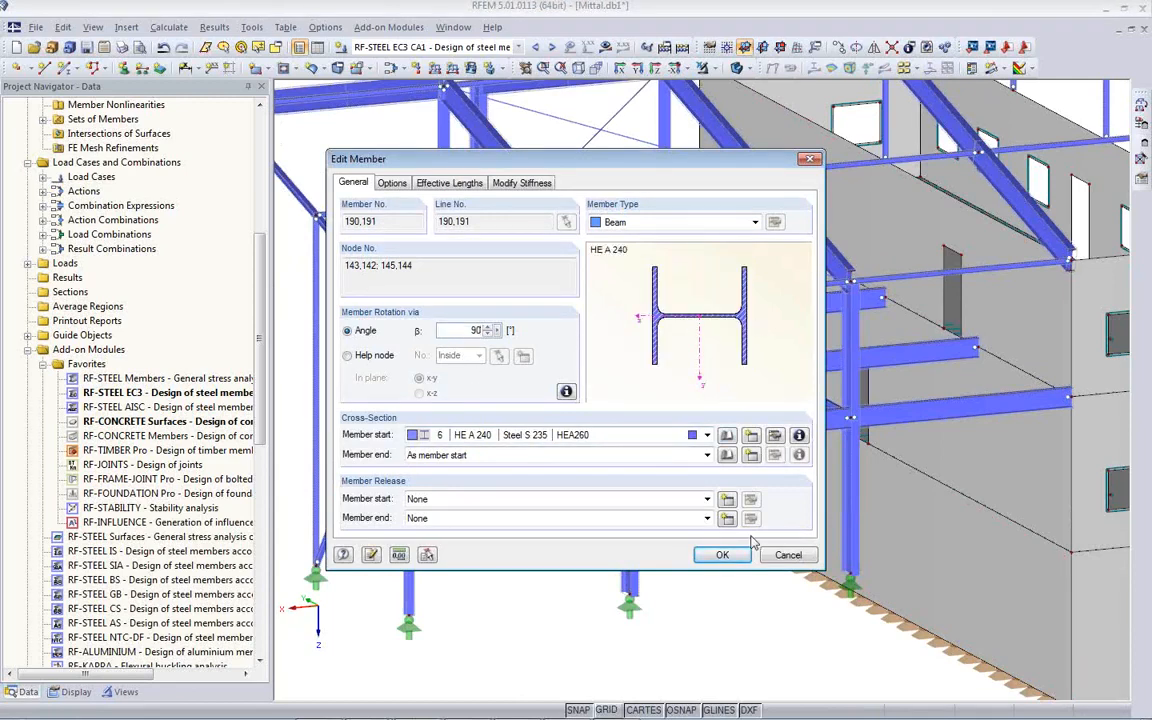
pyautogui.click(720, 555)
pyautogui.scroll(4, 527, 550)
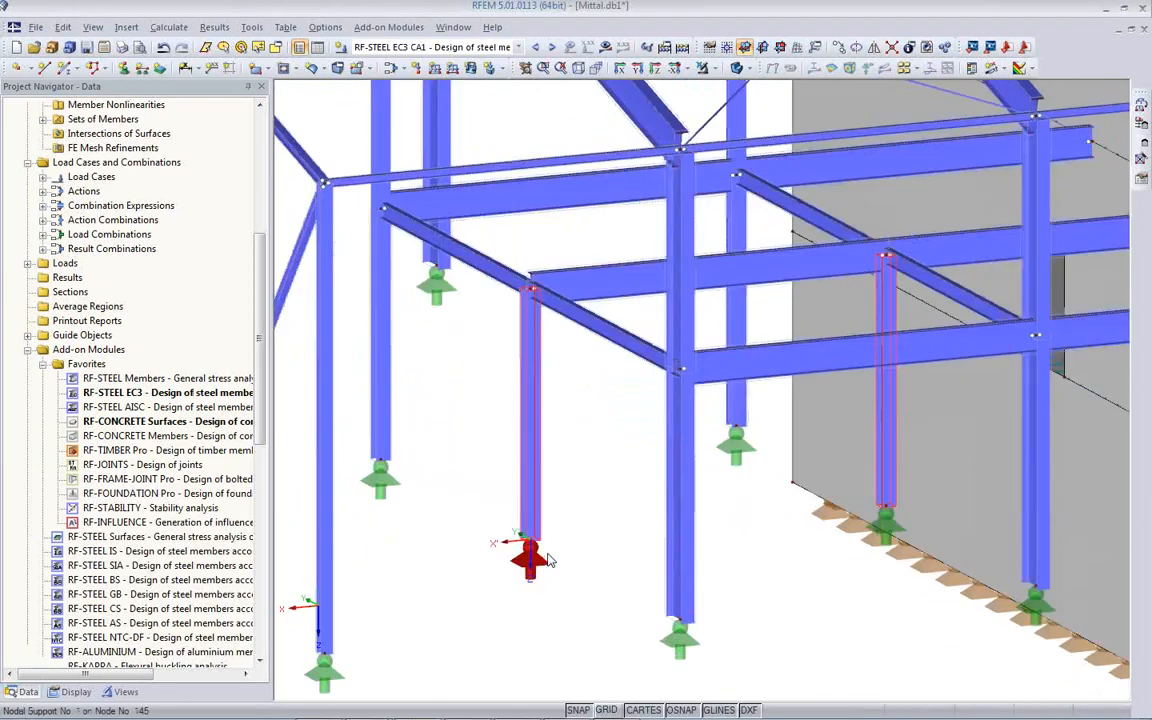
# Step: Start the calculation of the RF-STEEL EC3 CA1 steel design for the modified model
pyautogui.scroll(-5, 422, 505)
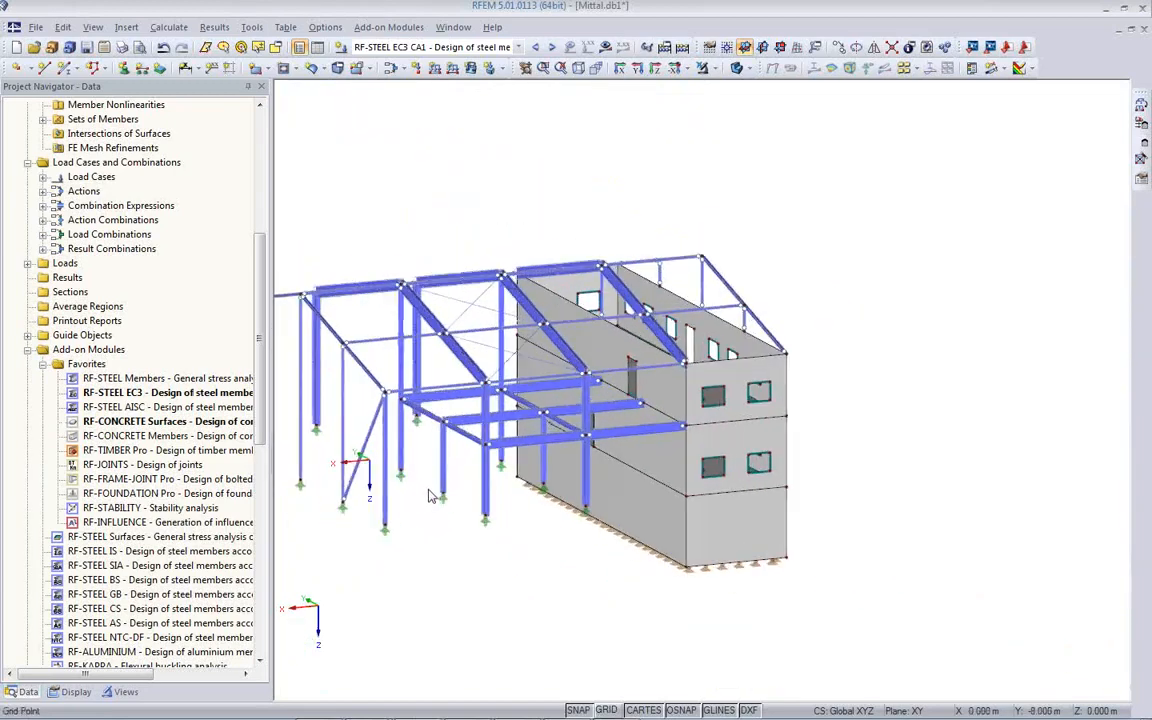
pyautogui.keyDown('ctrl'); pyautogui.moveTo(602, 457); pyautogui.dragTo(700, 572, button='middle'); pyautogui.keyUp('ctrl')
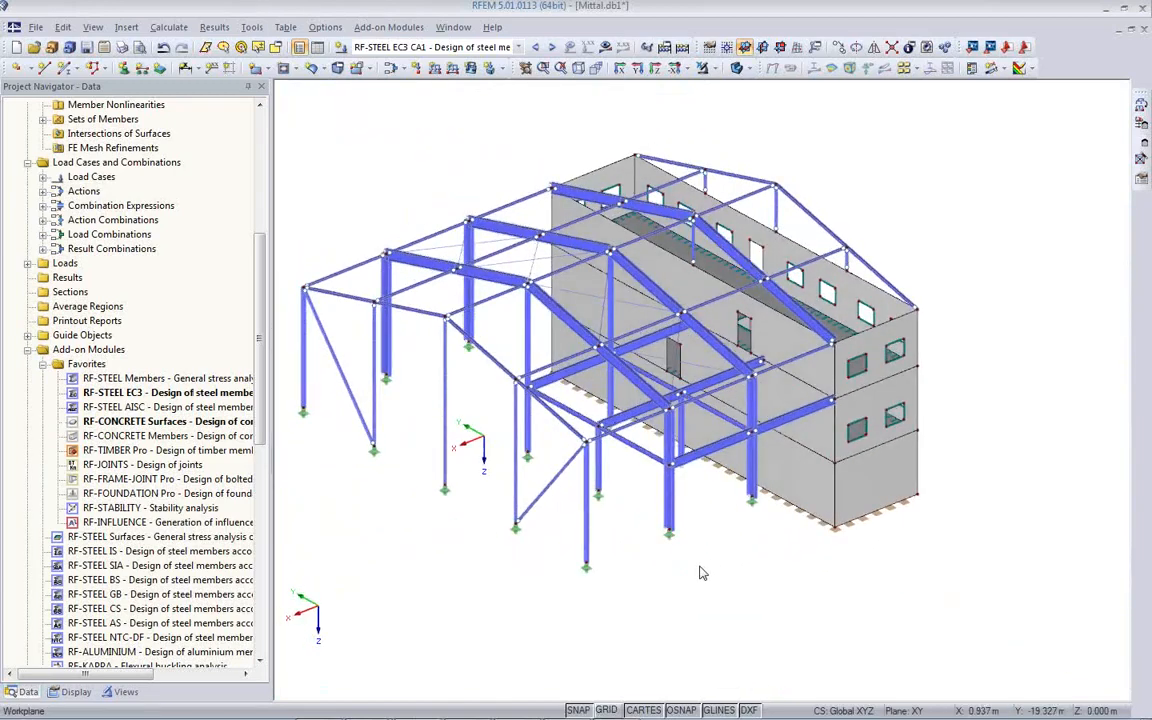
pyautogui.moveTo(790, 575); pyautogui.dragTo(874, 604, button='middle')
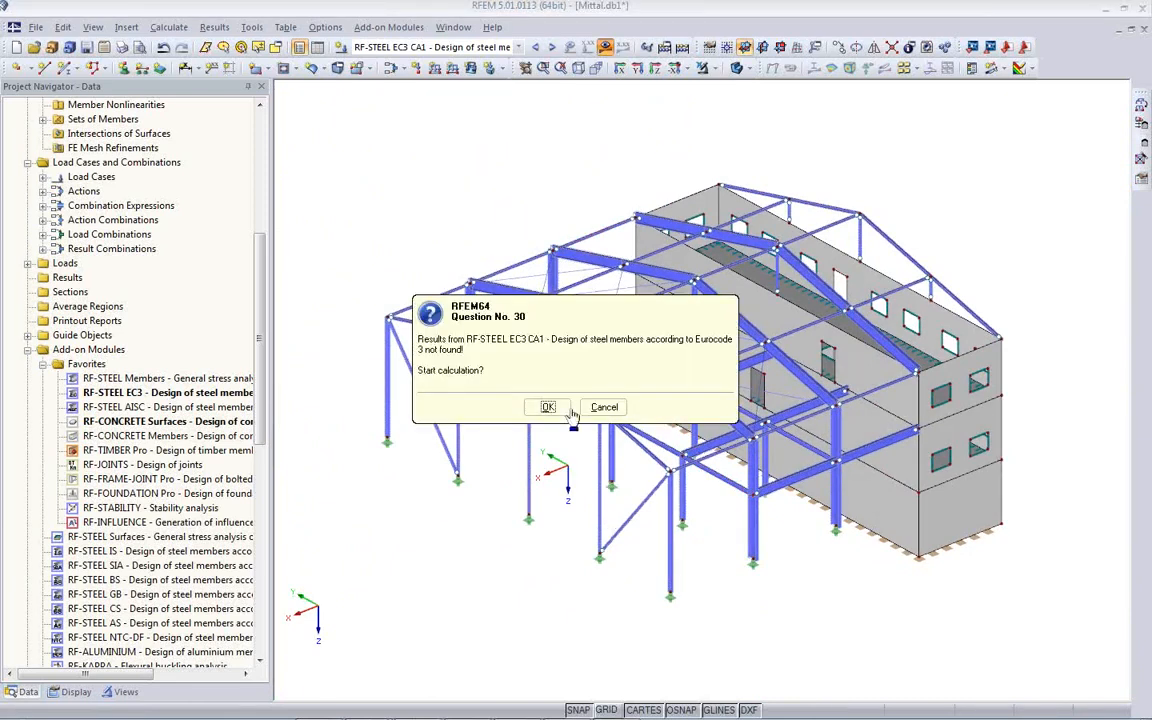
pyautogui.click(540, 409)
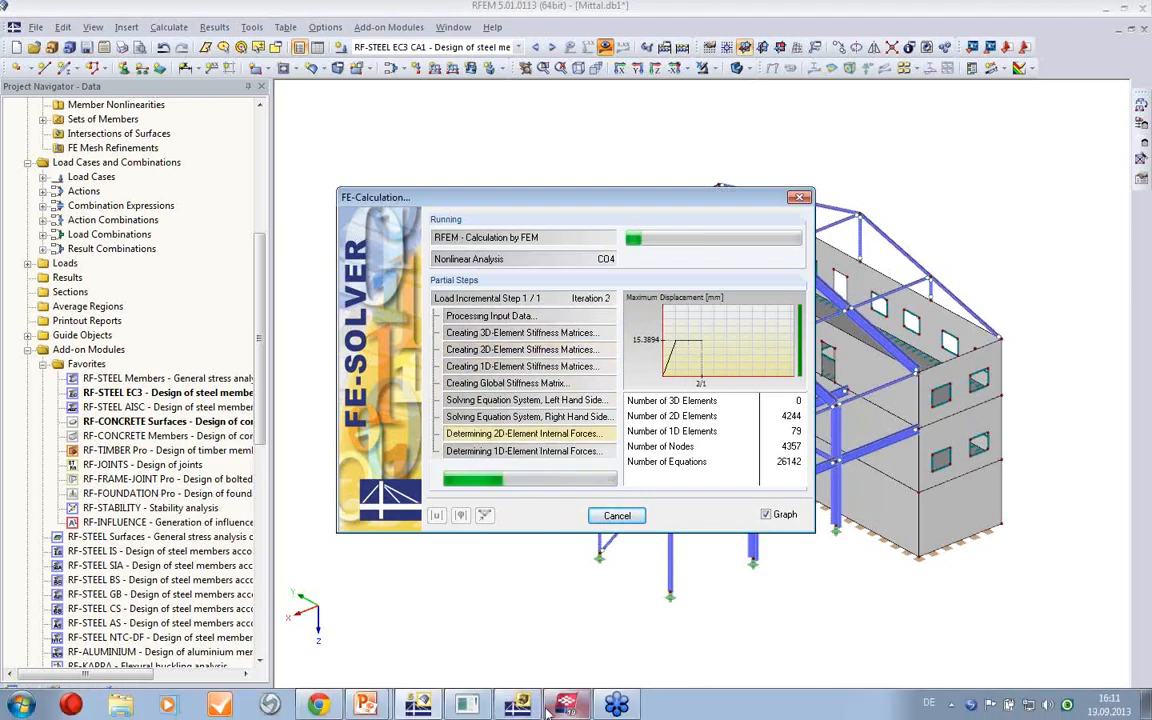
# Step: Switch to Tekla Structures and examine the beam-to-column connections of the platform beneath the roof frames
pyautogui.click(563, 706)
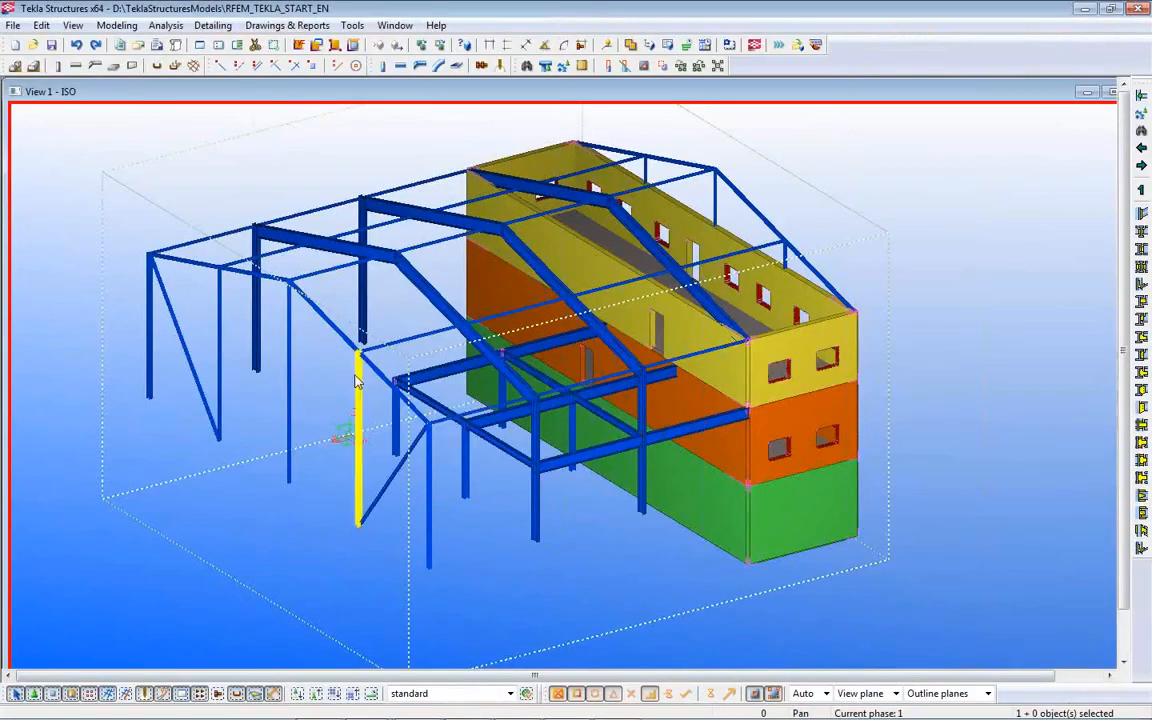
pyautogui.scroll(1, 465, 403)
pyautogui.scroll(8, 465, 403)
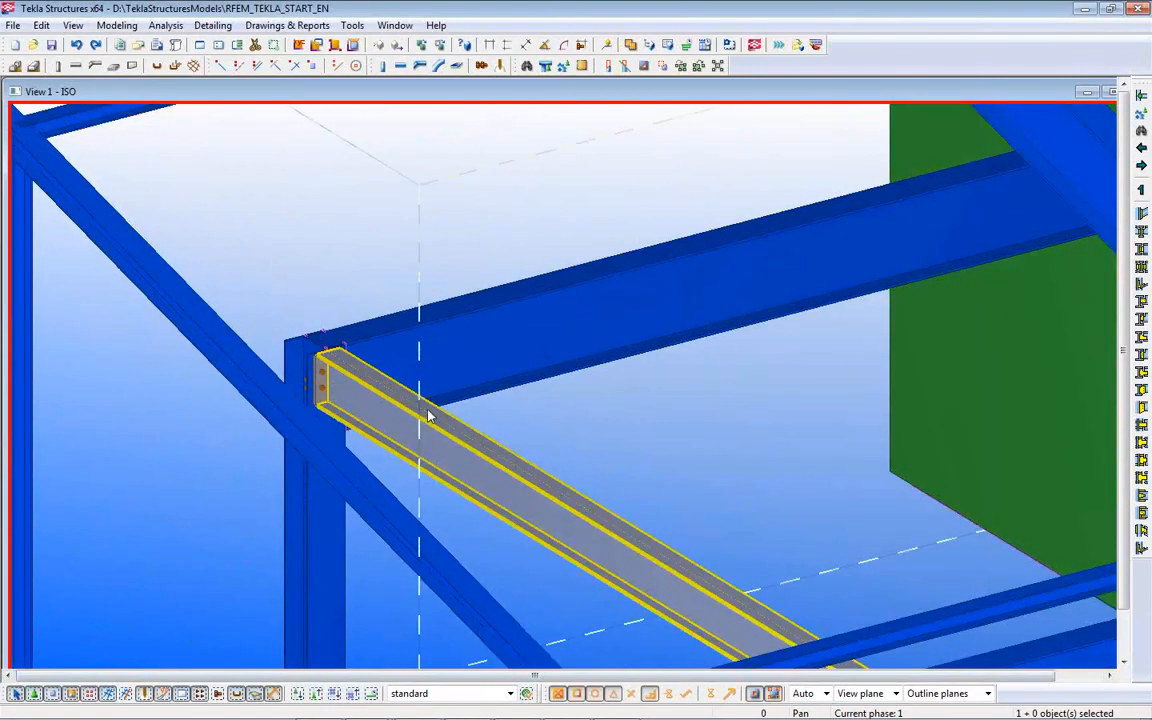
pyautogui.scroll(6, 423, 414)
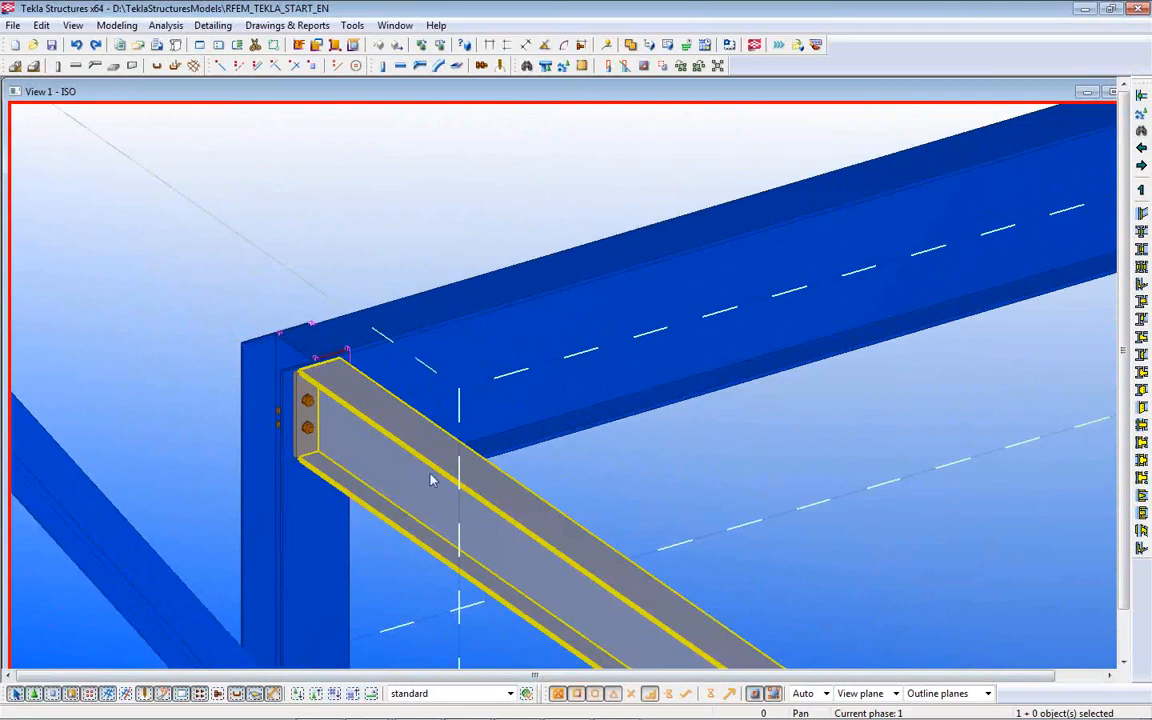
pyautogui.moveTo(1024, 360); pyautogui.dragTo(310, 458, button='middle')
pyautogui.scroll(-4, 558, 404)
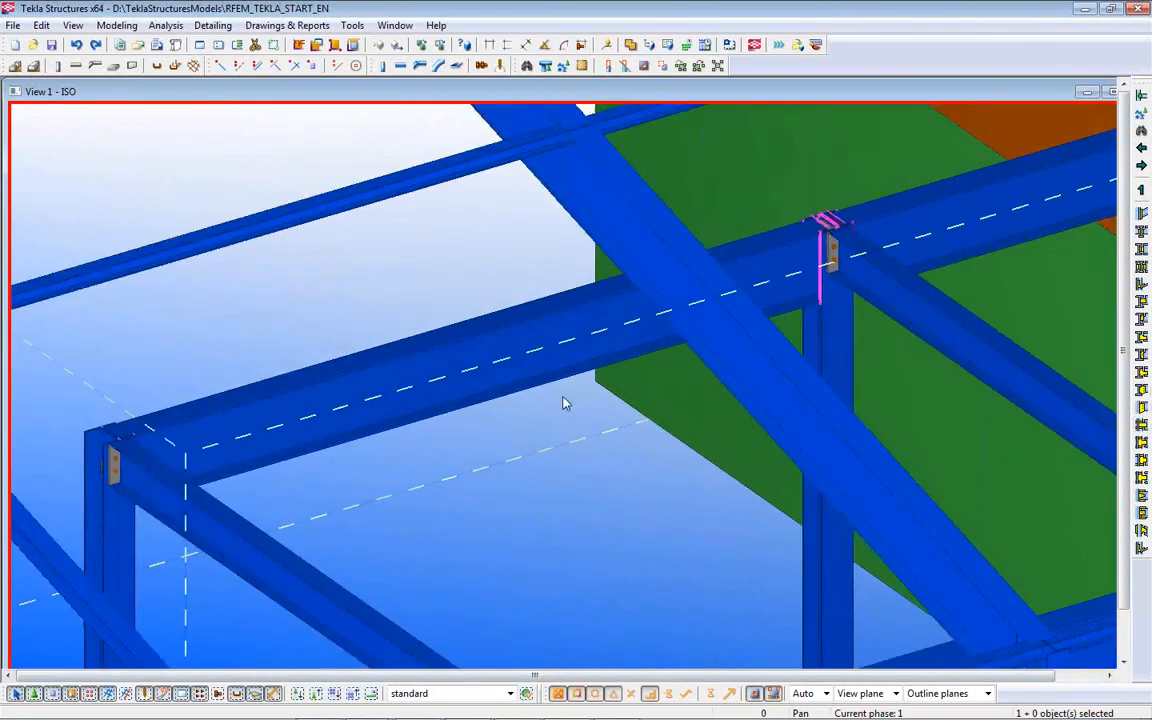
pyautogui.scroll(3, 812, 263)
pyautogui.scroll(-4, 812, 263)
pyautogui.scroll(4, 665, 488)
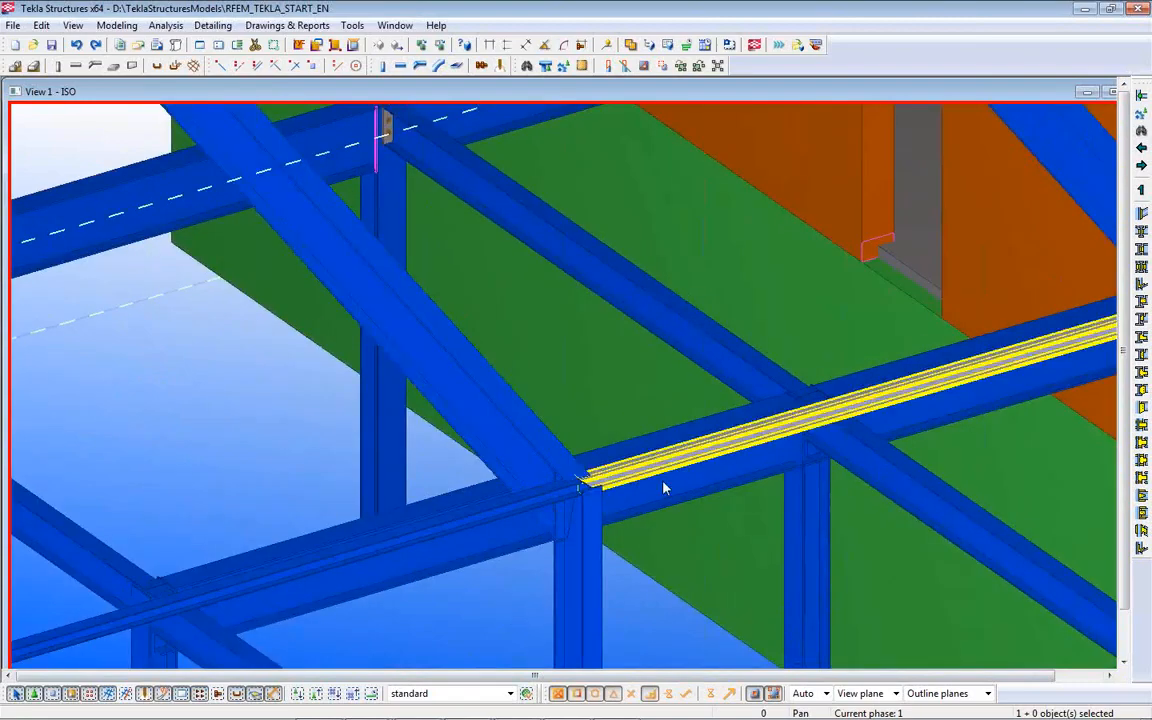
pyautogui.scroll(3, 320, 570)
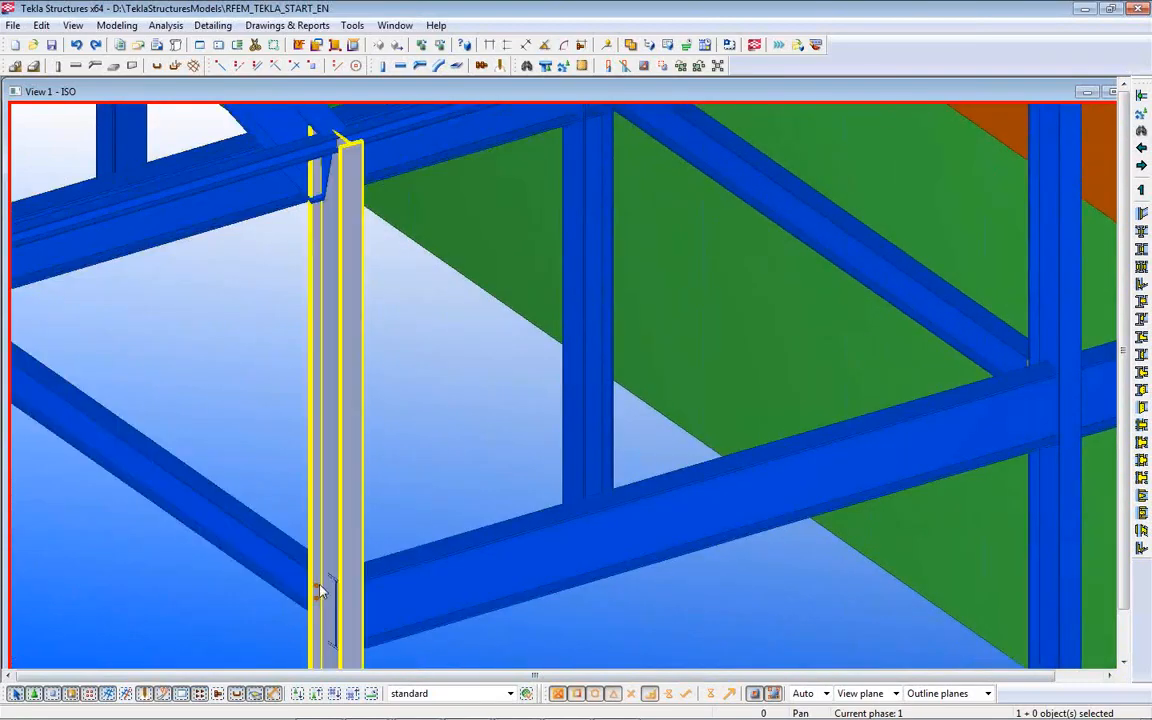
pyautogui.scroll(-5, 320, 592)
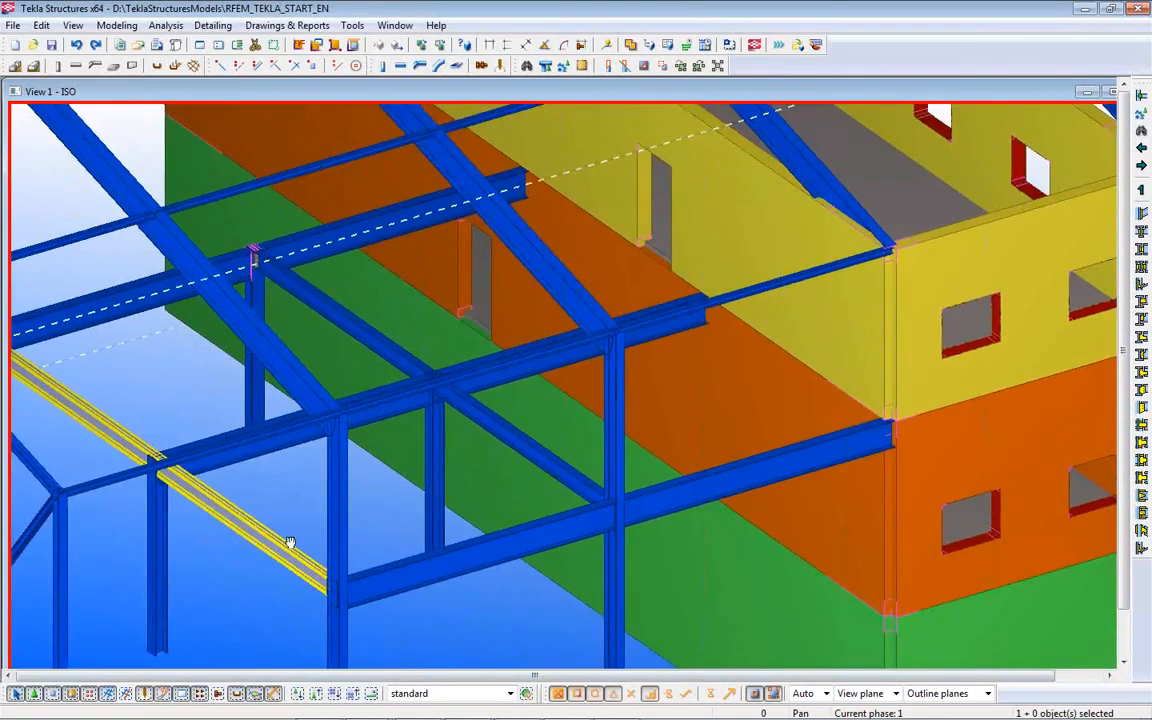
pyautogui.moveTo(290, 543); pyautogui.dragTo(690, 625, button='middle')
pyautogui.scroll(-5, 653, 562)
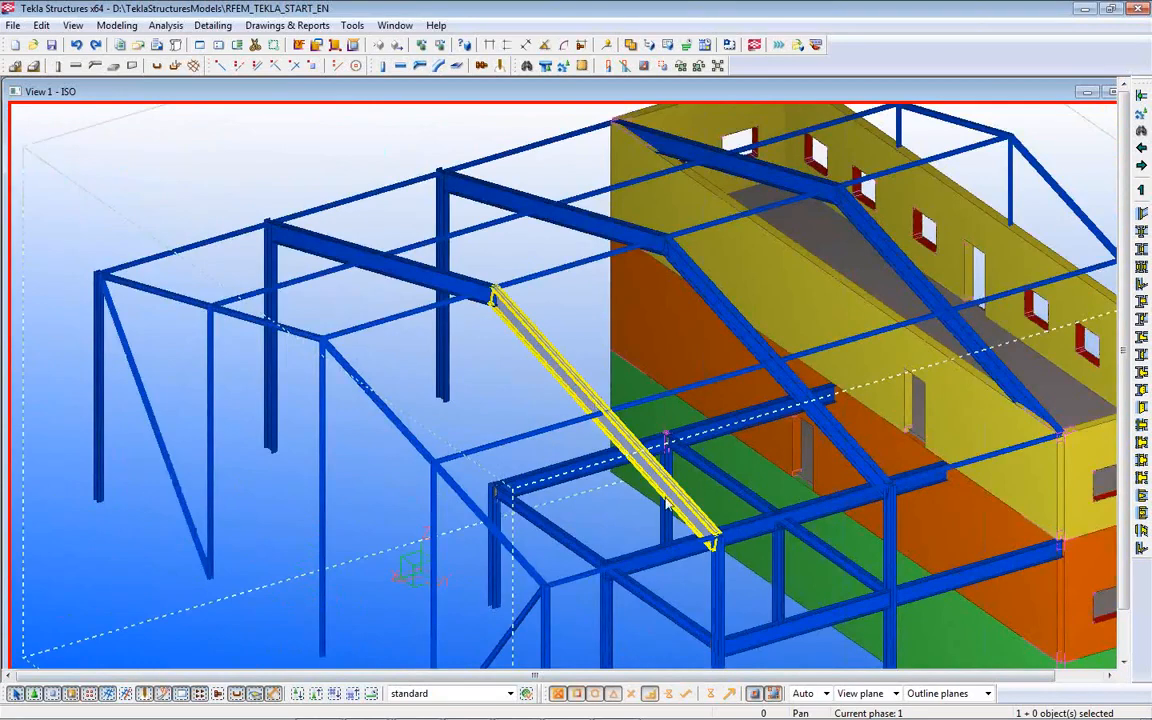
# Step: Check the profiles of the rafters and outer columns in the Tekla model, clear the selection, and return to the running RFEM calculation
pyautogui.click(563, 372)
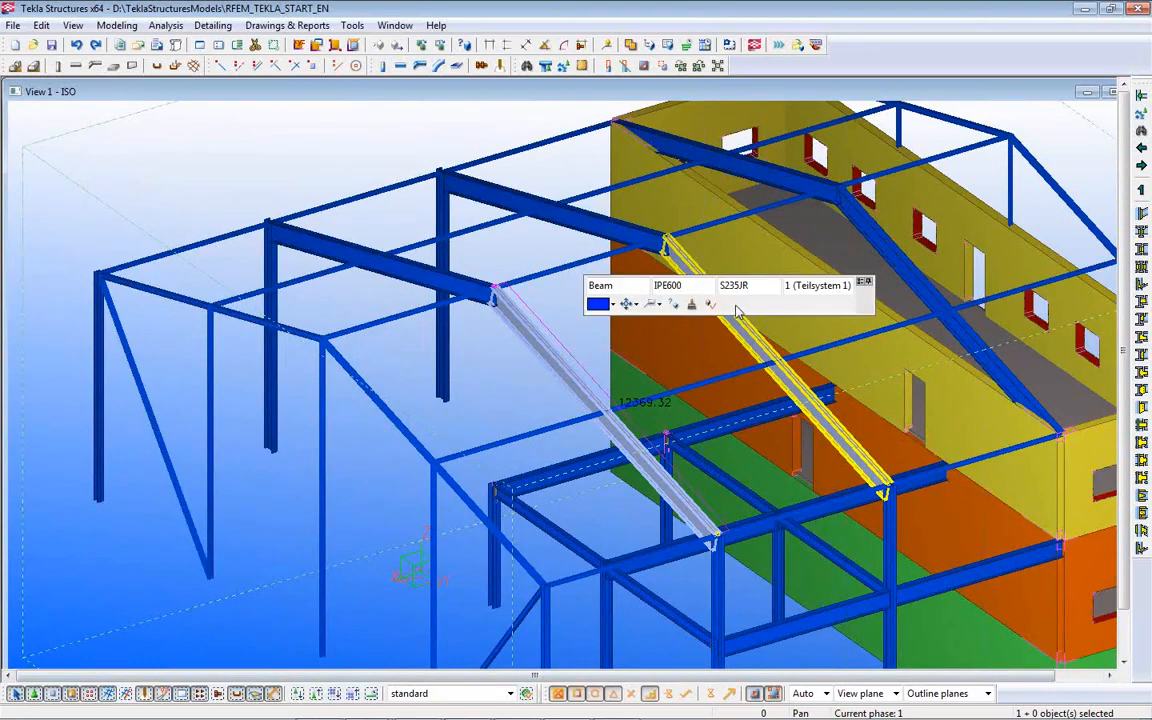
pyautogui.click(400, 440)
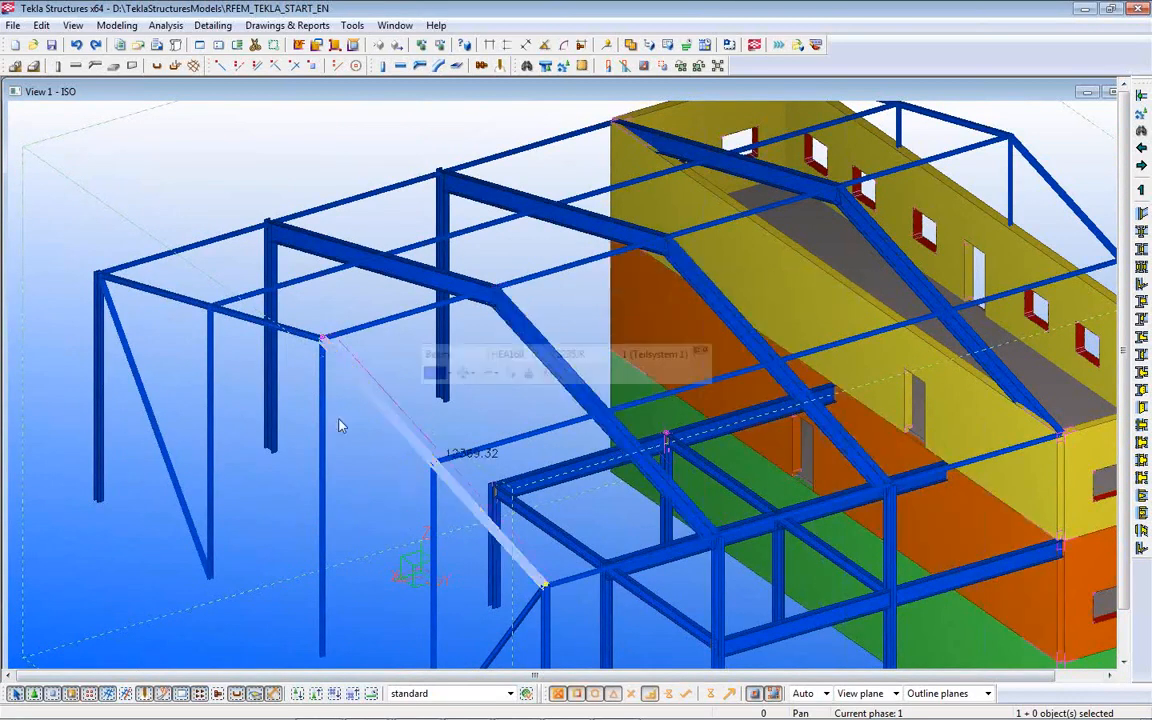
pyautogui.moveTo(718, 521); pyautogui.dragTo(519, 494, button='middle')
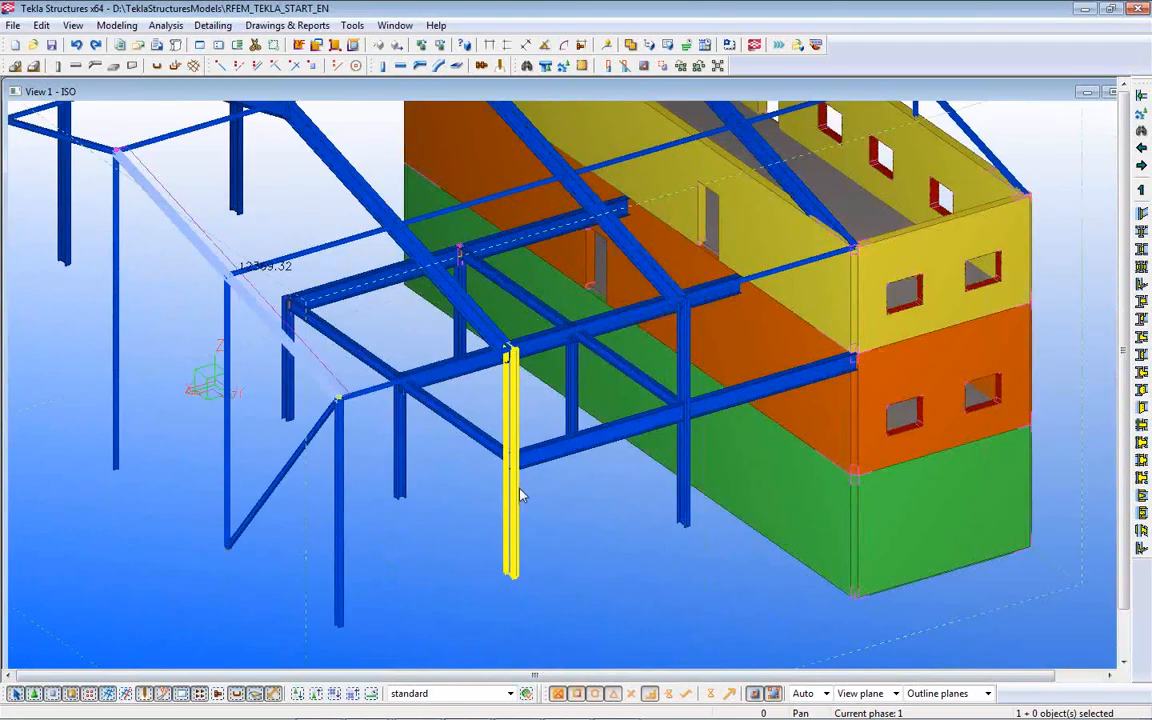
pyautogui.click(512, 495)
pyautogui.click(686, 492)
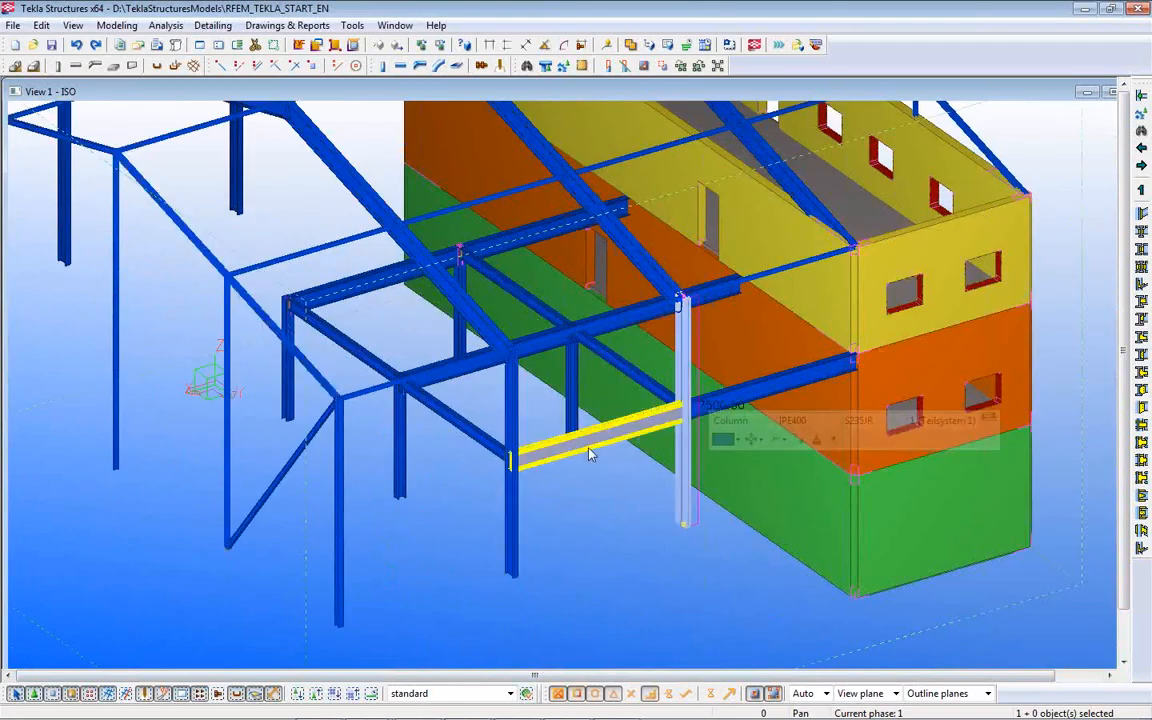
pyautogui.scroll(-5, 805, 507)
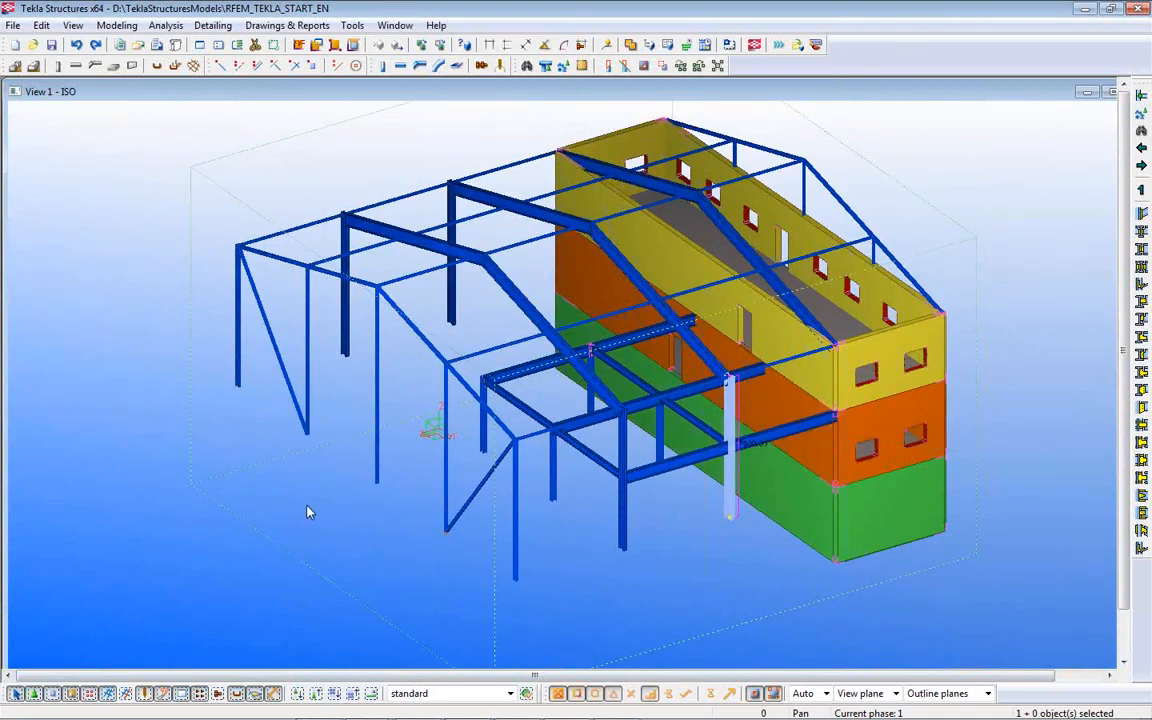
pyautogui.click(380, 514)
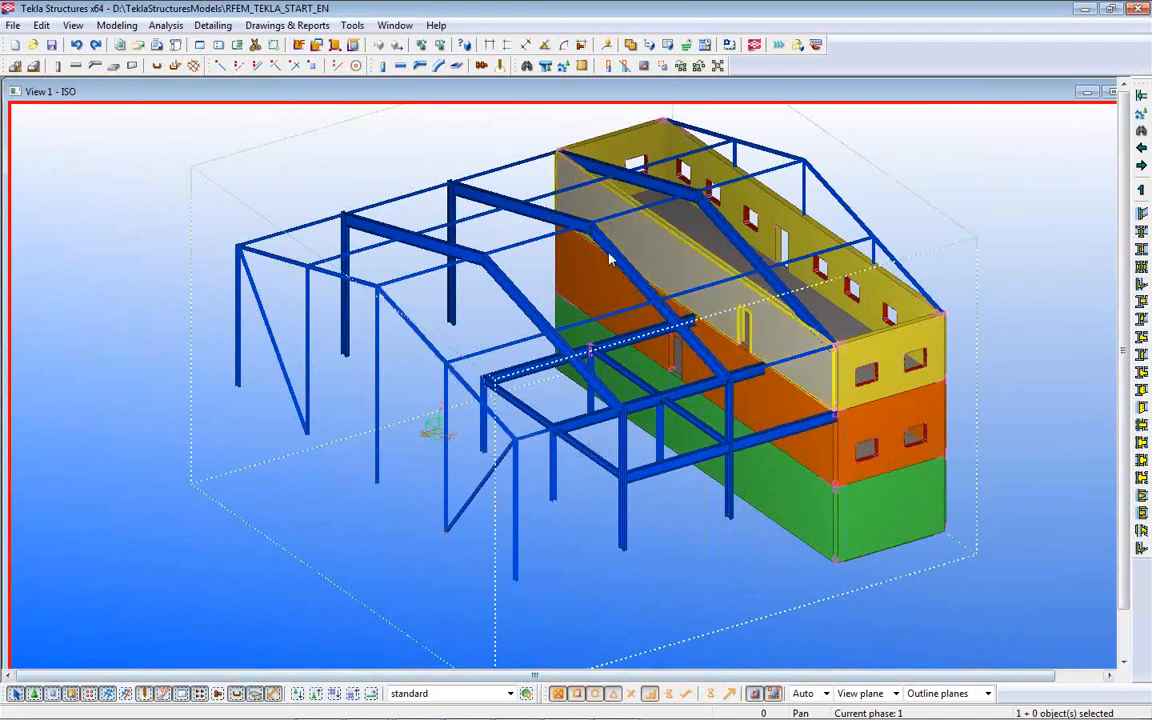
pyautogui.moveTo(470, 714)
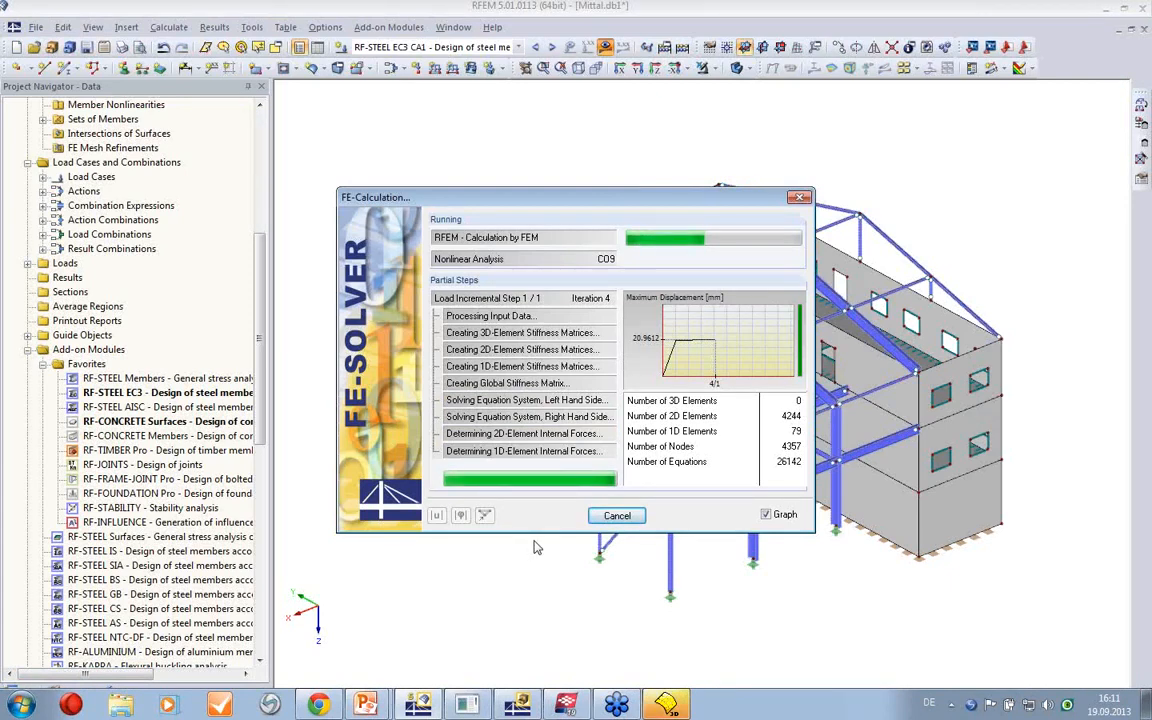
# Step: Let the running steel calculation finish and open the RF-STEEL EC3 module at its cross-section design ratios
pyautogui.moveTo(672, 706)
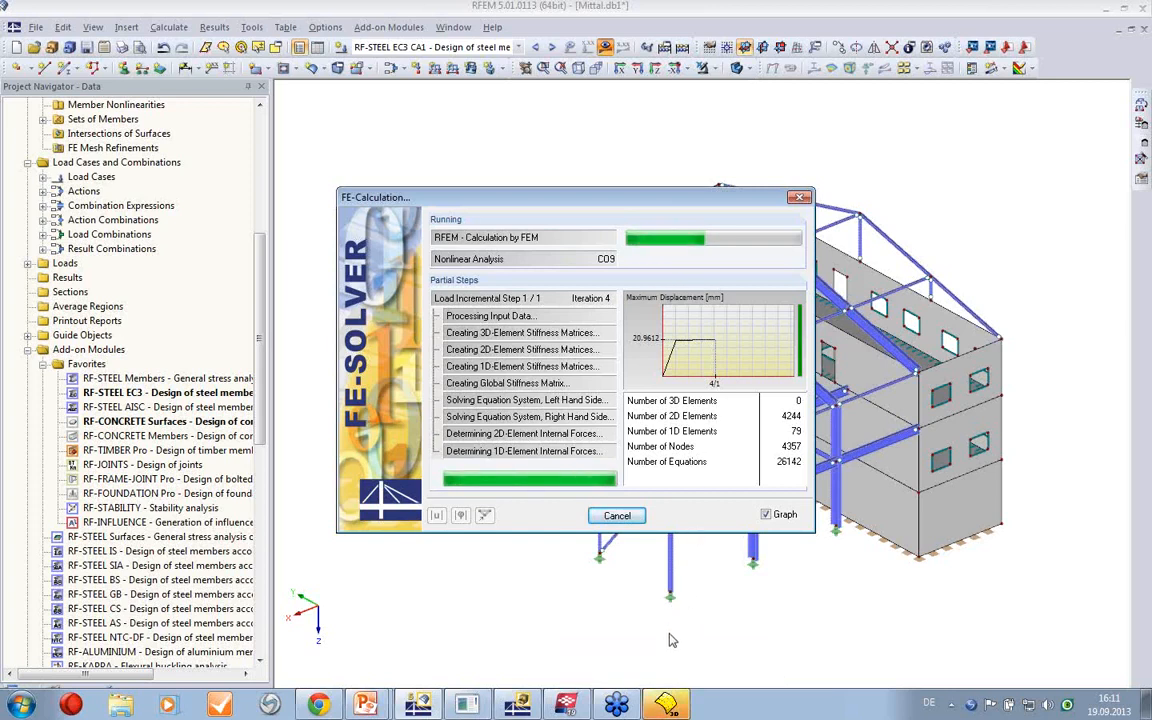
pyautogui.click(665, 705)
pyautogui.click(761, 516)
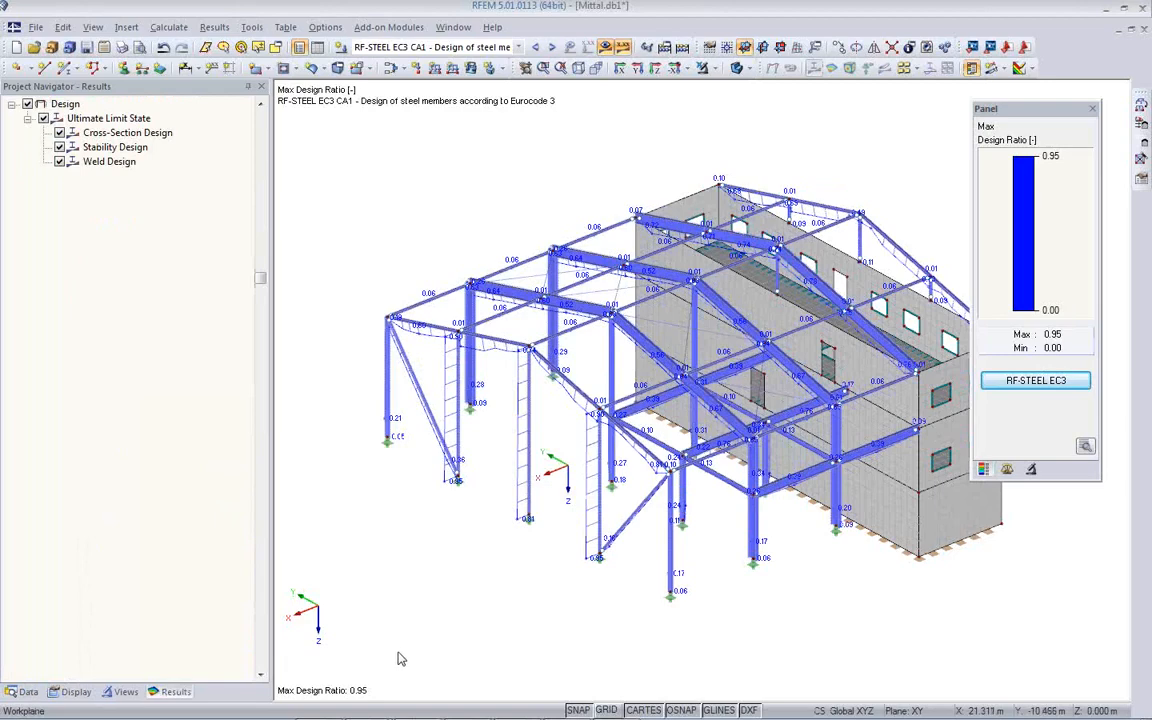
pyautogui.click(1035, 381)
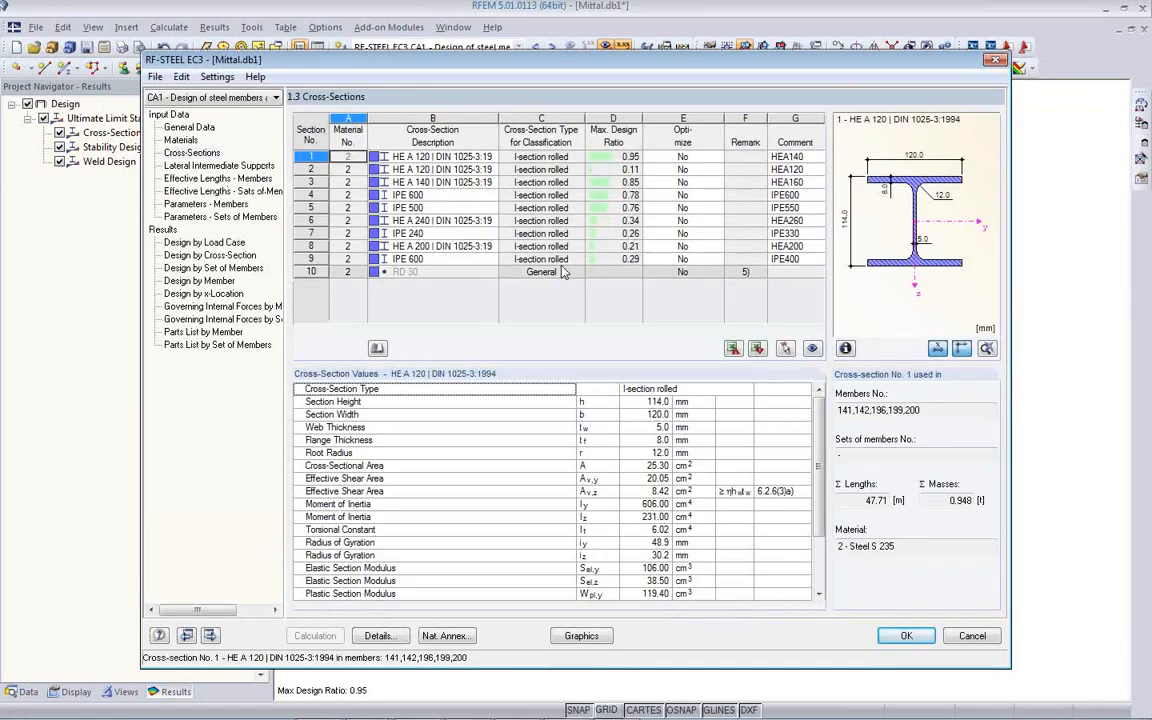
# Step: Check which model members use cross-sections 9 and 4 and compare their design ratios, then close the RF-STEEL EC3 module
pyautogui.click(622, 258)
pyautogui.click(462, 260)
pyautogui.moveTo(532, 67); pyautogui.dragTo(538, 464)
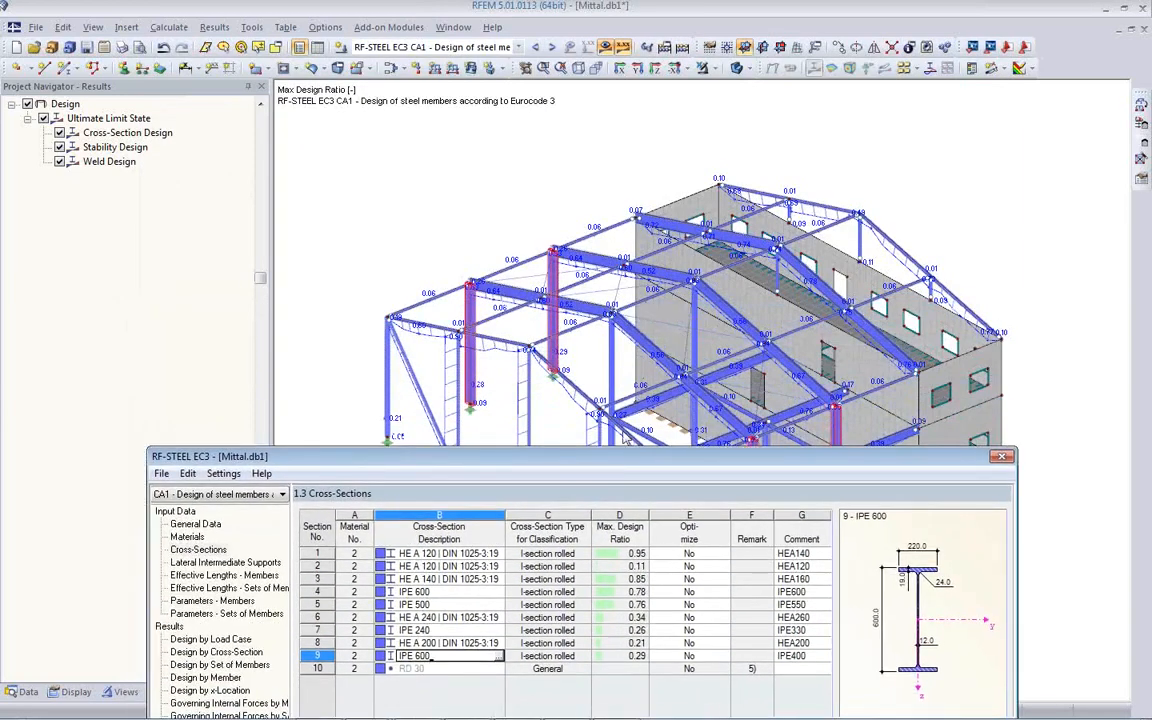
pyautogui.moveTo(622, 466); pyautogui.dragTo(614, 362)
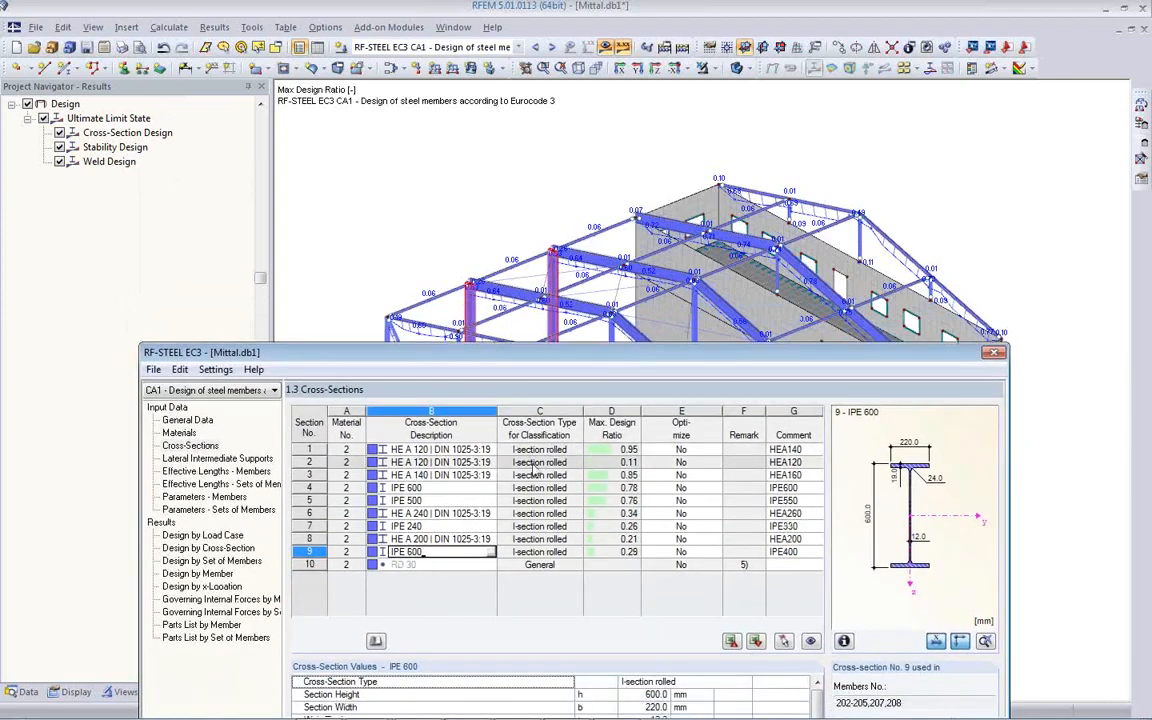
pyautogui.click(430, 487)
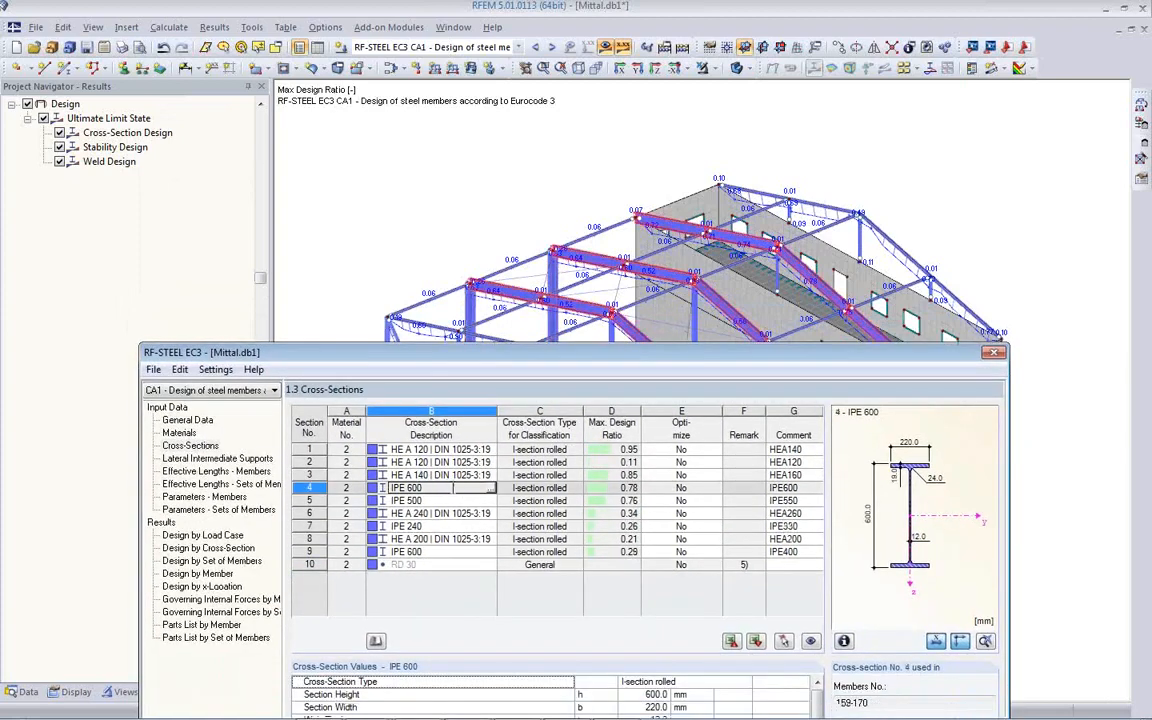
pyautogui.click(456, 550)
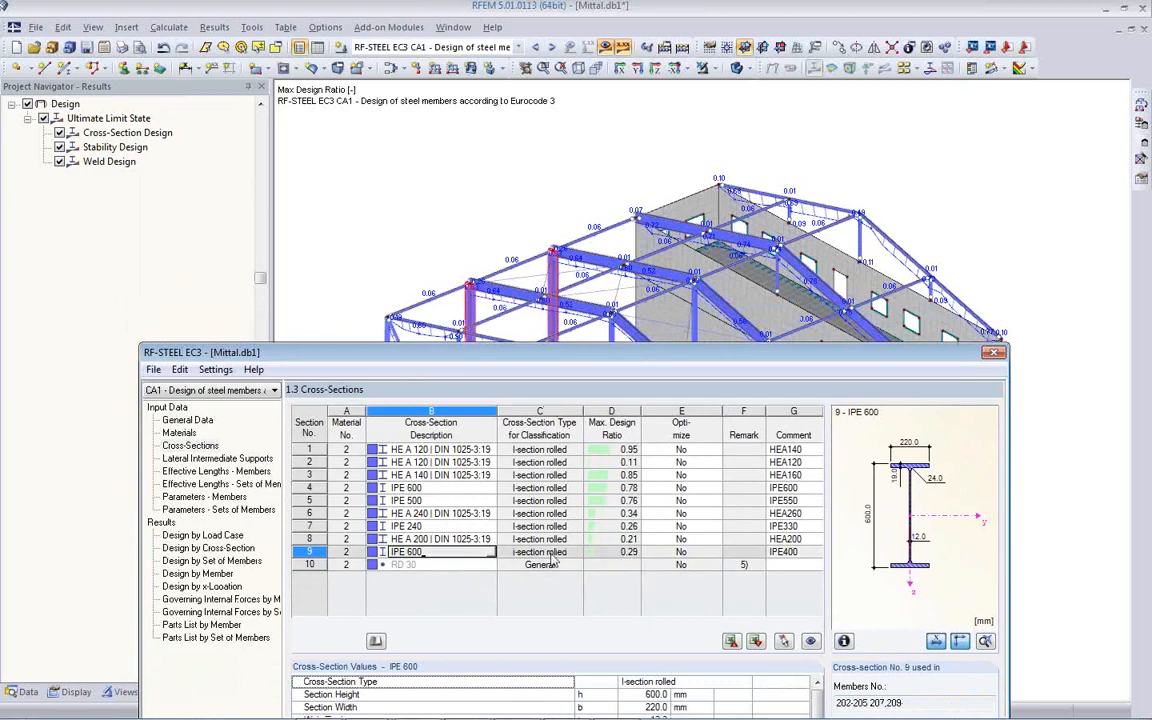
pyautogui.click(435, 487)
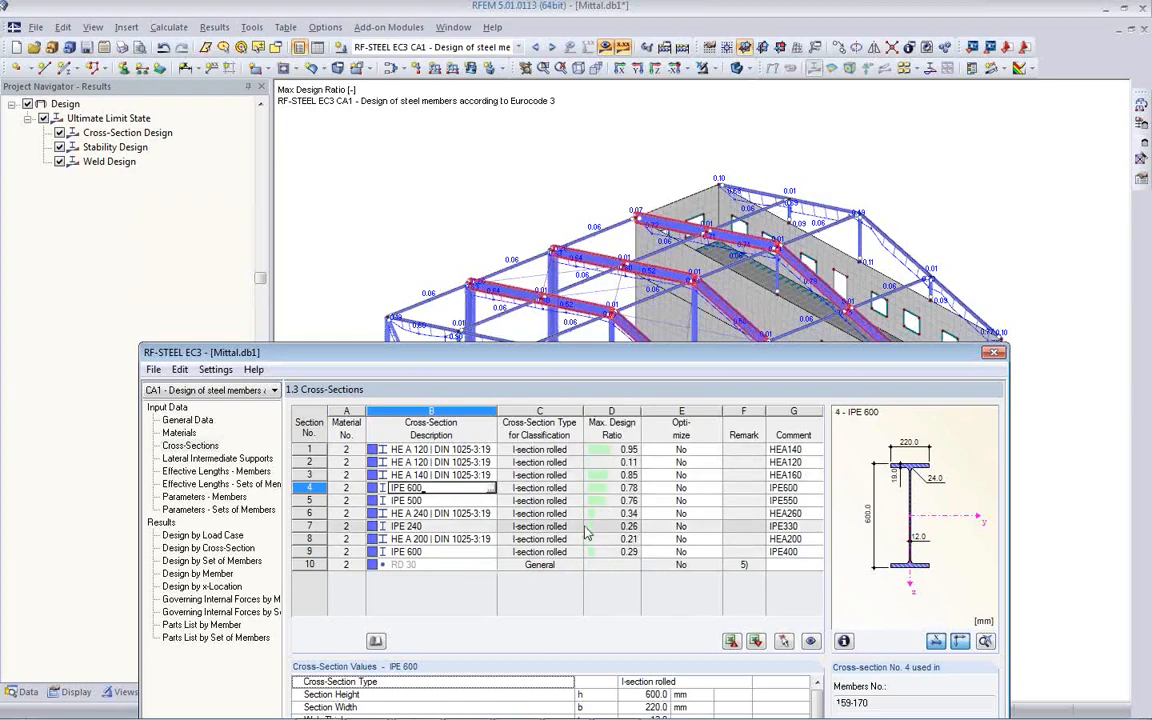
pyautogui.moveTo(515, 352); pyautogui.dragTo(466, 306)
pyautogui.moveTo(527, 283); pyautogui.dragTo(514, 100)
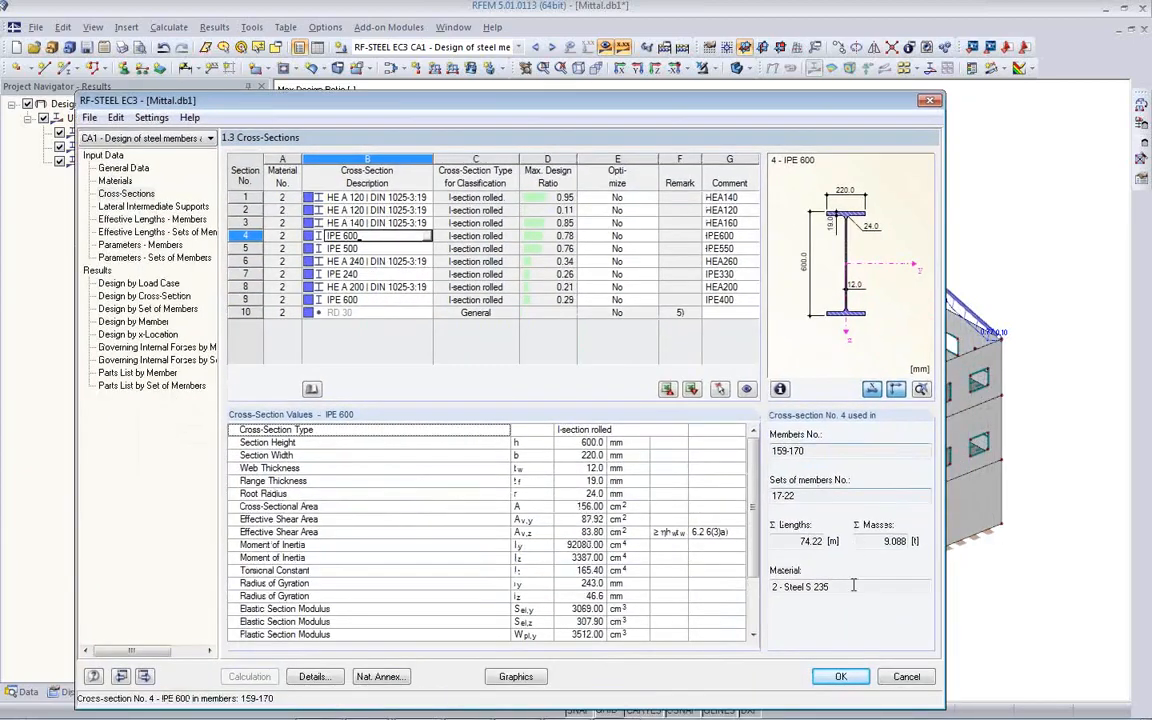
pyautogui.click(841, 677)
# Step: Select the RF-CONCRETE Surfaces CA1 design case and calculate its results
pyautogui.click(520, 47)
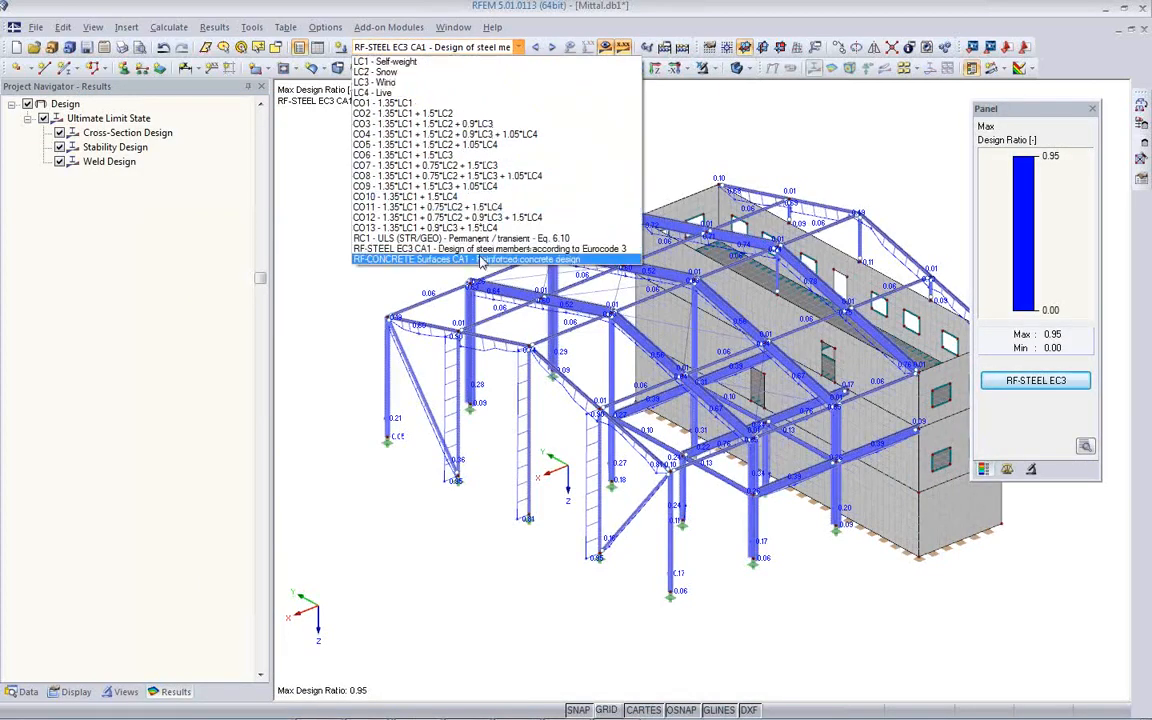
pyautogui.click(481, 260)
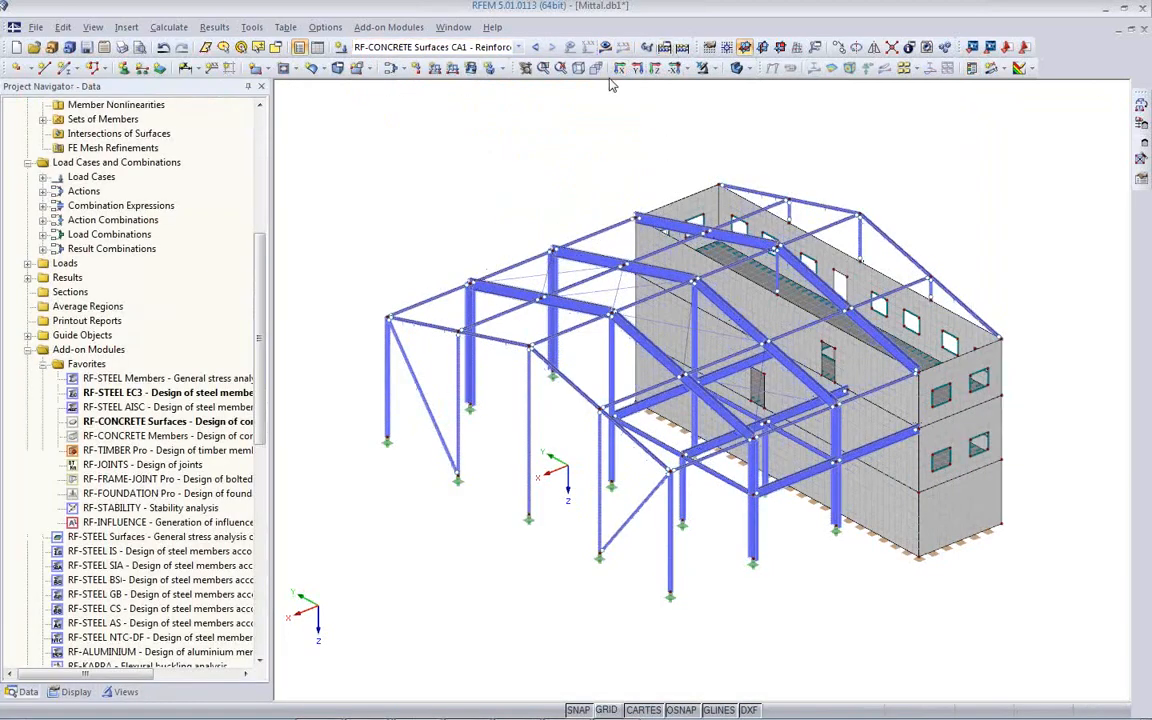
pyautogui.click(605, 48)
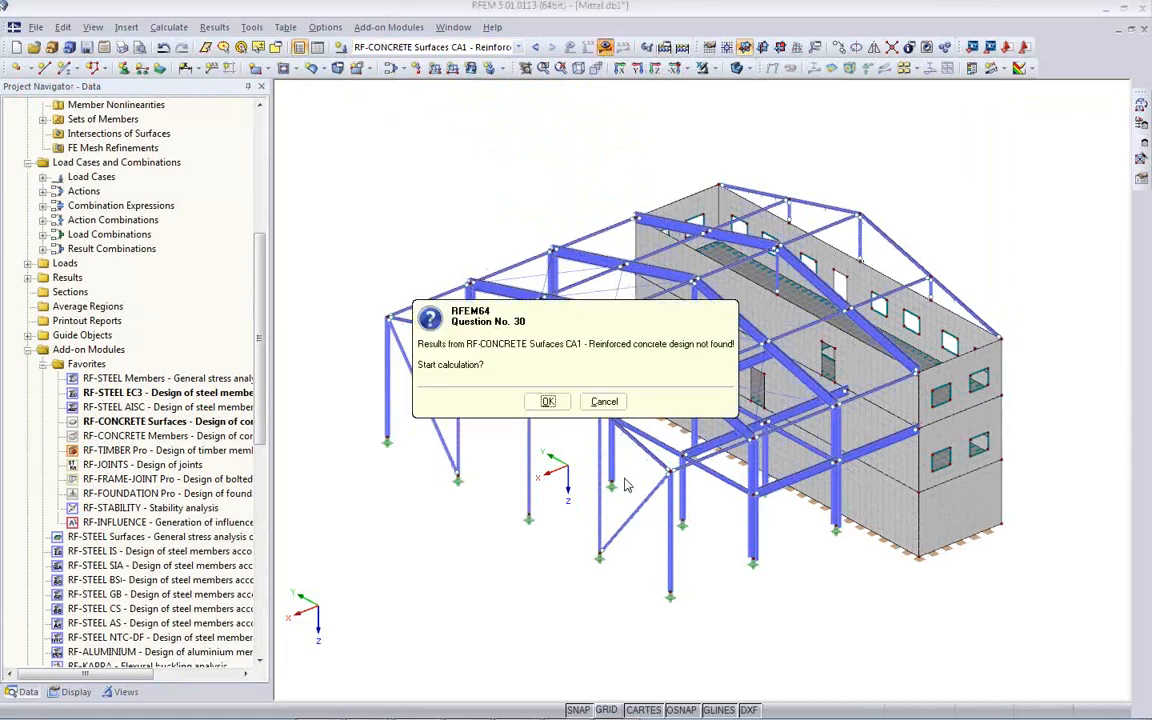
pyautogui.click(548, 402)
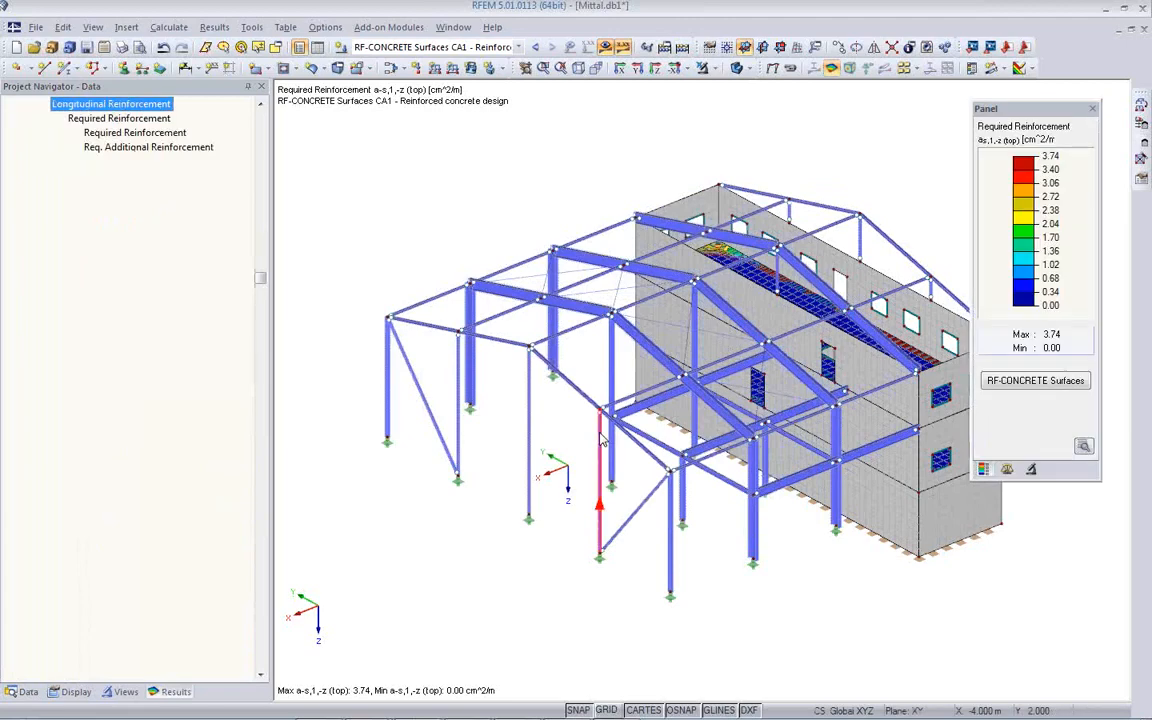
# Step: Restrict the model to the user-defined Floors view and display the RF-CONCRETE Surfaces CA1 results on the slabs
pyautogui.click(120, 692)
pyautogui.click(30, 166)
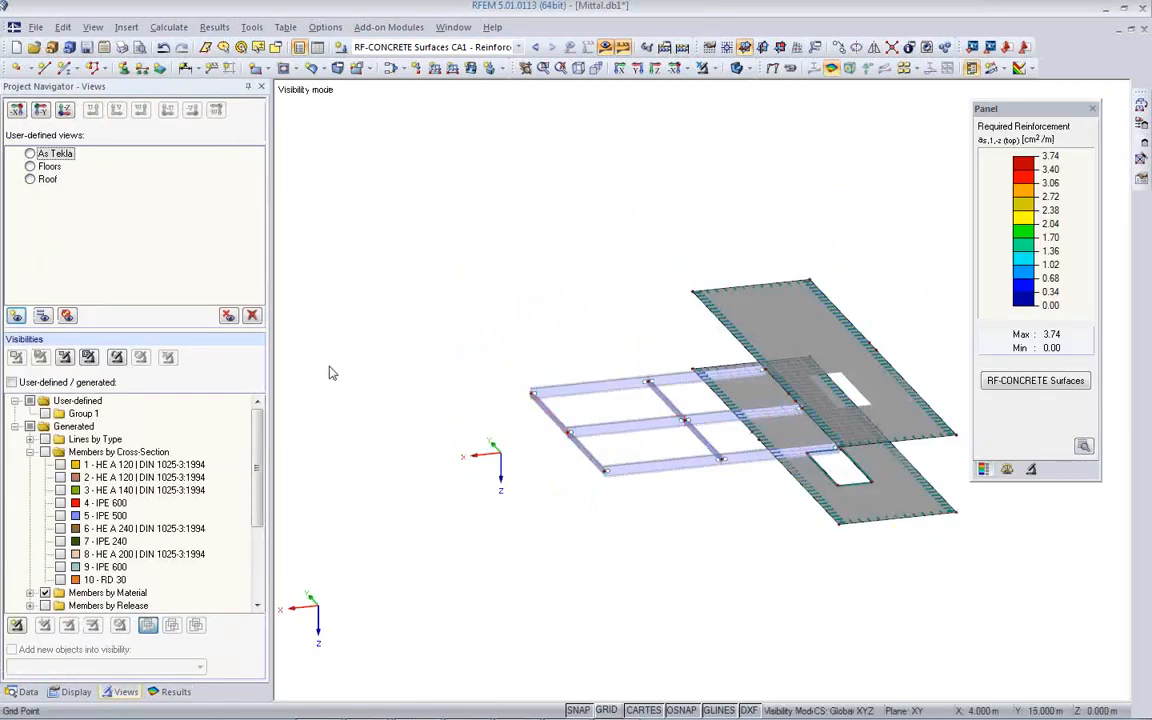
pyautogui.click(518, 47)
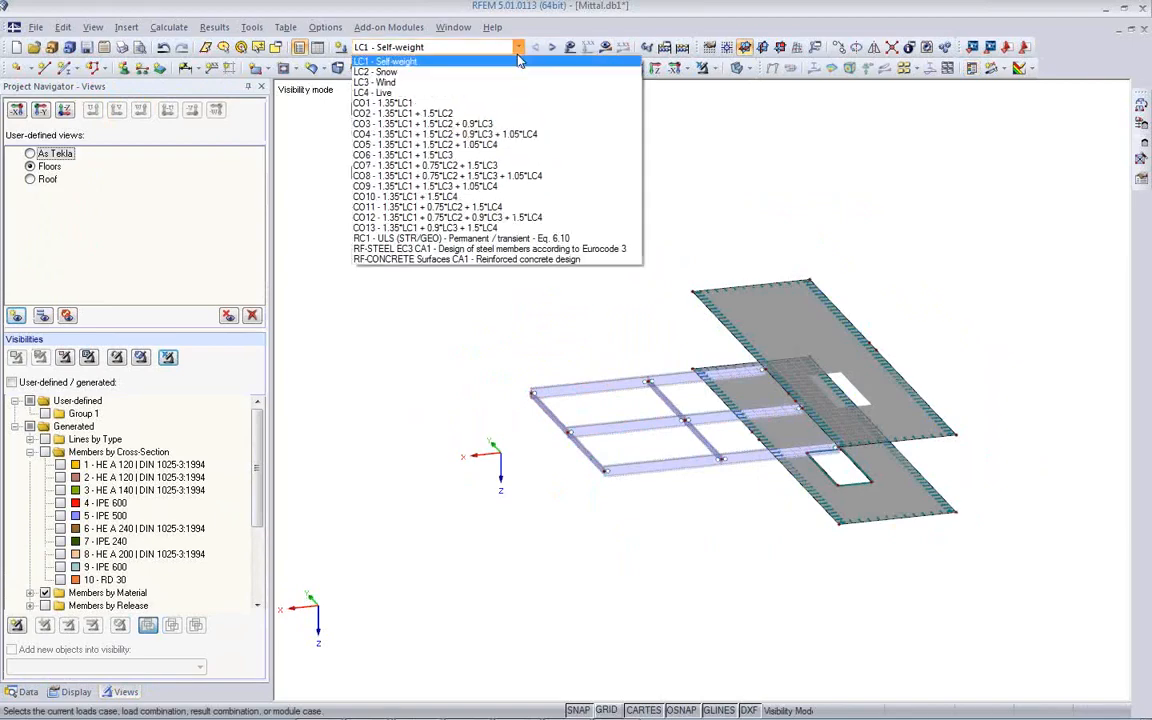
pyautogui.click(455, 262)
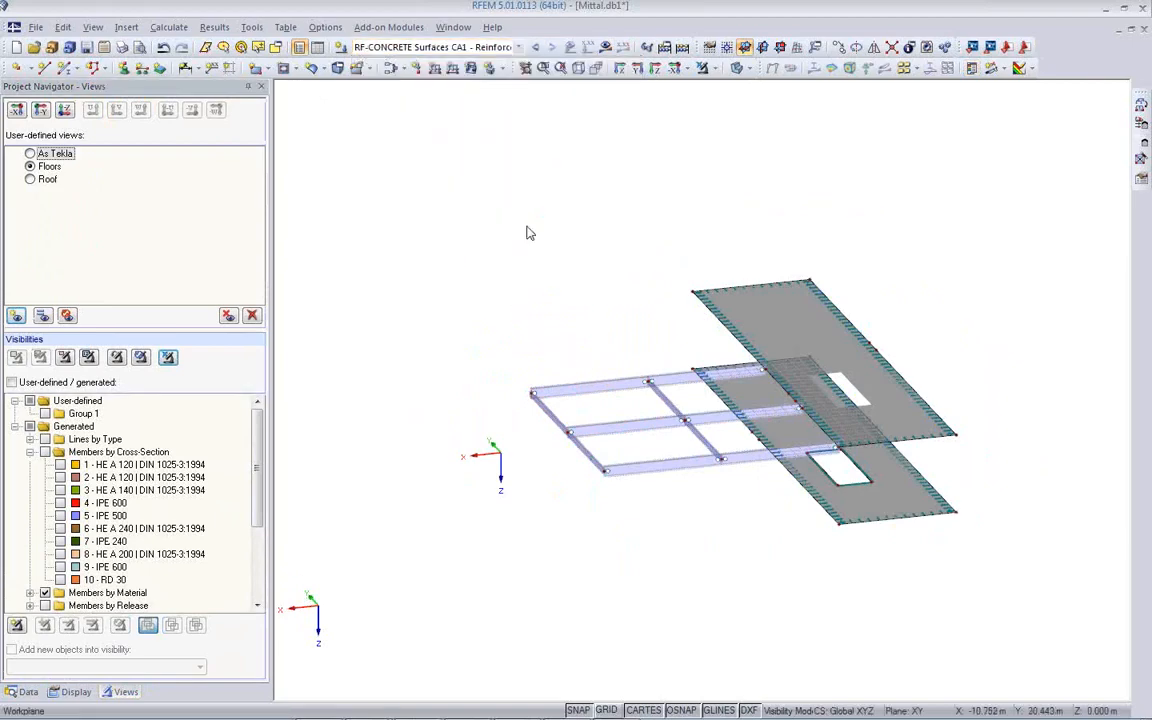
pyautogui.click(607, 47)
pyautogui.keyDown('ctrl'); pyautogui.moveTo(702, 522); pyautogui.dragTo(757, 560, button='middle'); pyautogui.keyUp('ctrl')
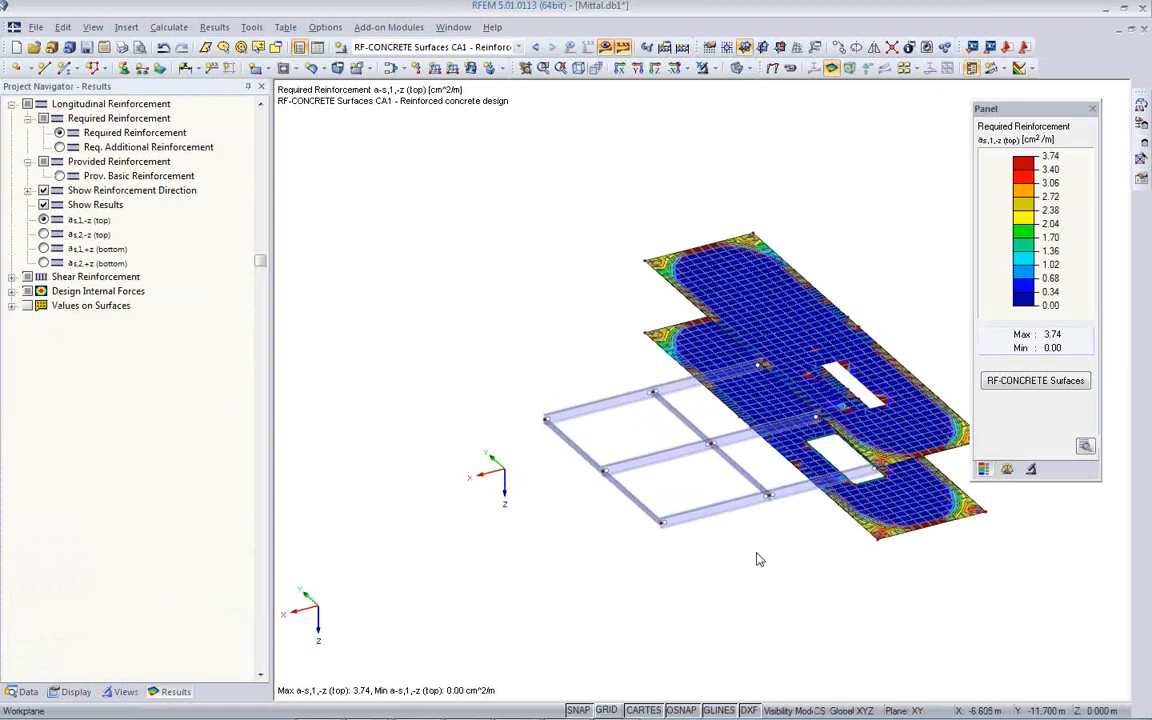
# Step: Inspect the slabs' required reinforcement for the second direction at the top and both directions at the bottom
pyautogui.click(44, 234)
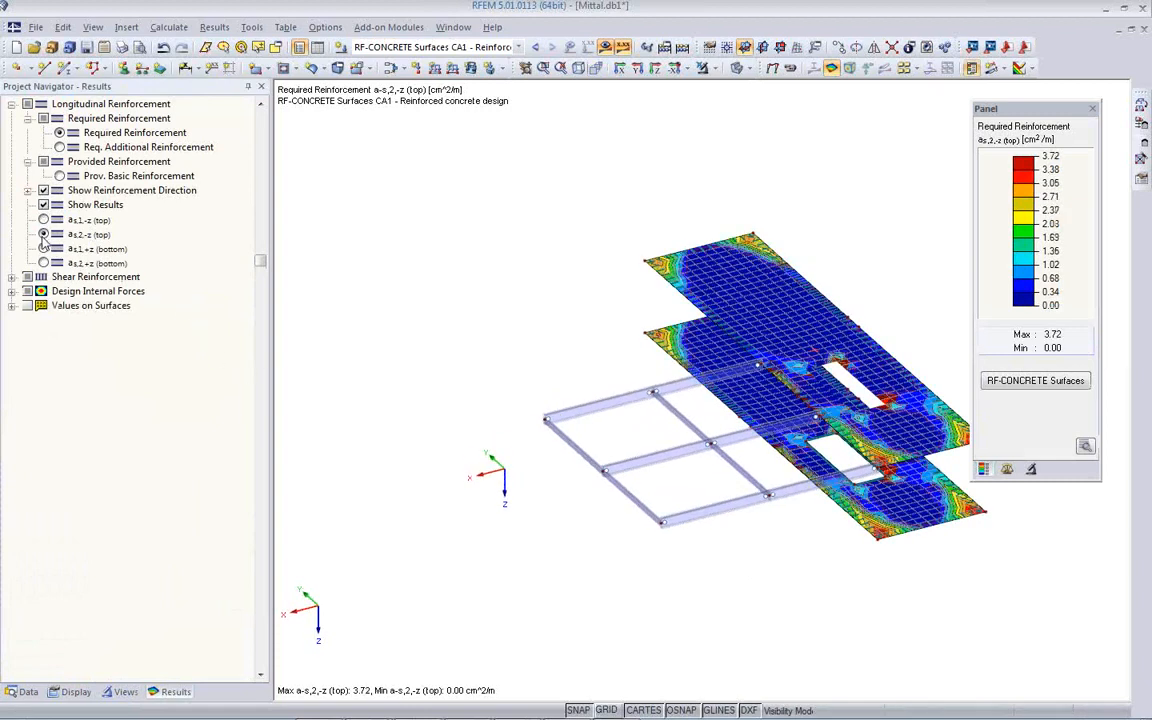
pyautogui.click(44, 249)
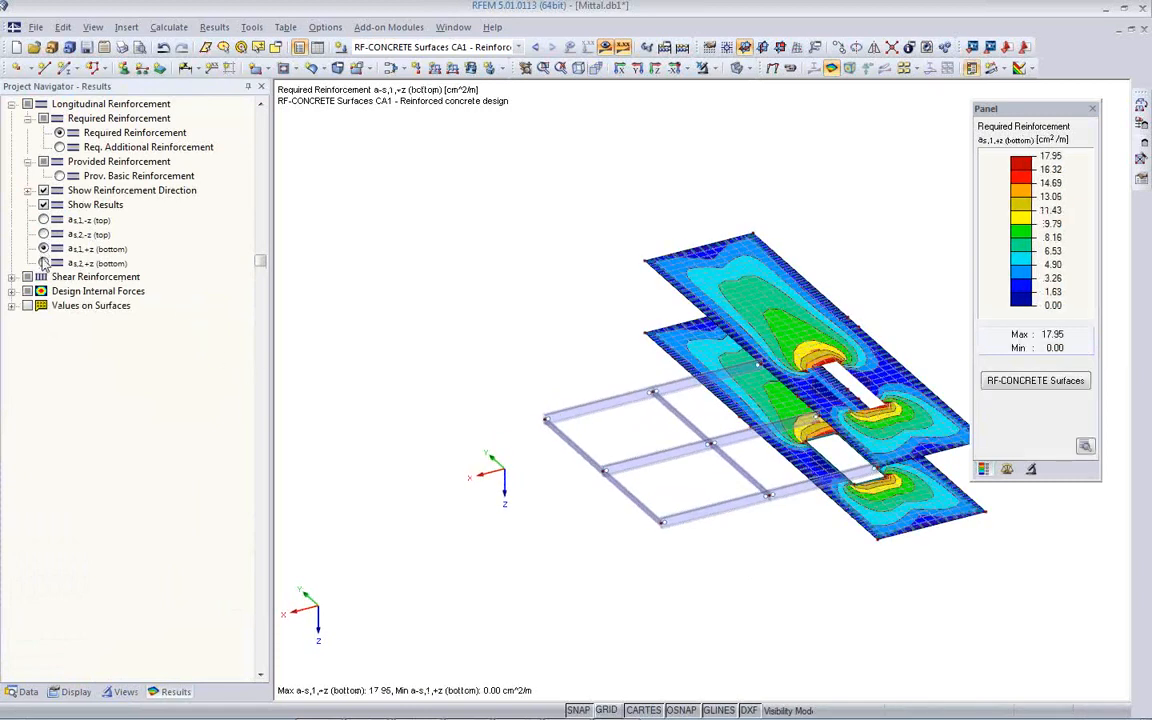
pyautogui.click(44, 263)
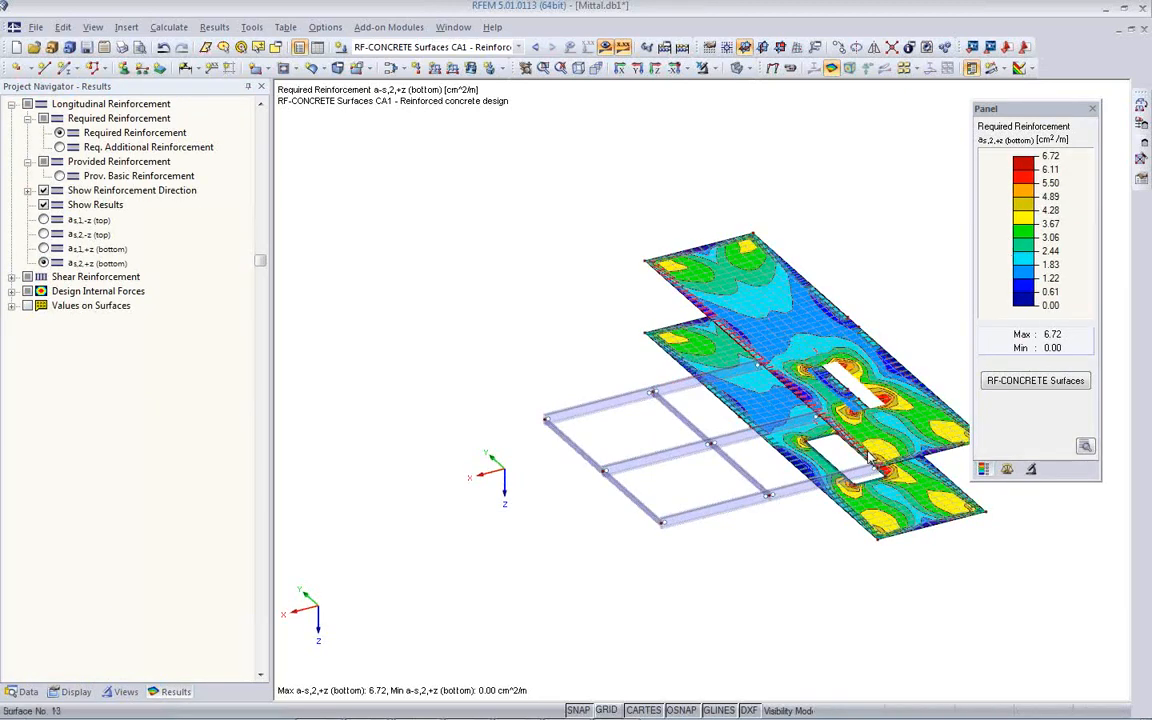
pyautogui.moveTo(830, 443); pyautogui.dragTo(716, 418, button='middle')
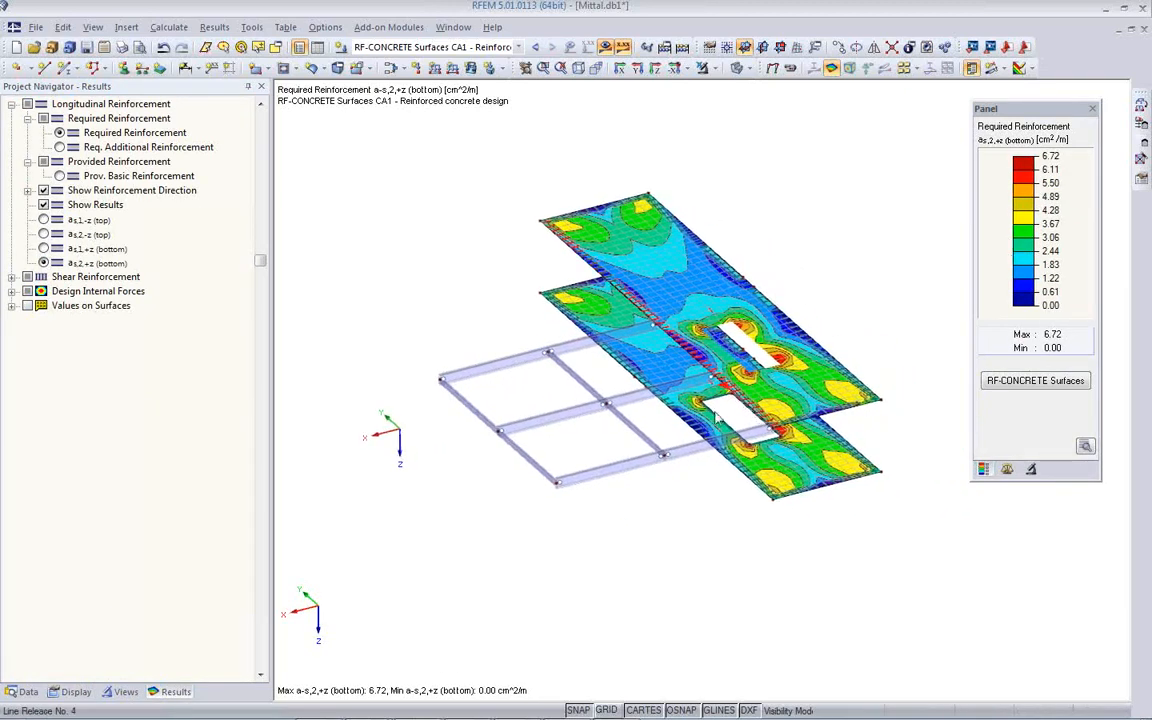
# Step: Compare the required additional and provided basic bottom reinforcement in direction 2, examining the zones around the slab openings
pyautogui.click(60, 147)
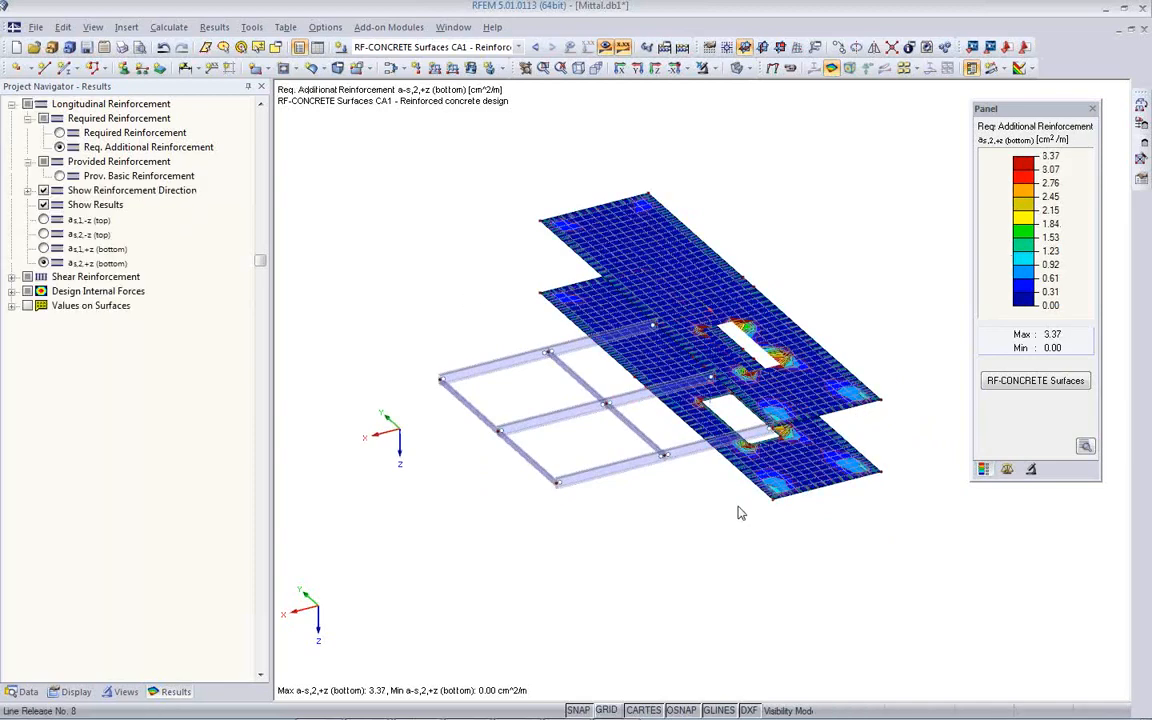
pyautogui.keyDown('ctrl'); pyautogui.moveTo(736, 518); pyautogui.dragTo(745, 494, button='middle'); pyautogui.keyUp('ctrl')
pyautogui.click(60, 176)
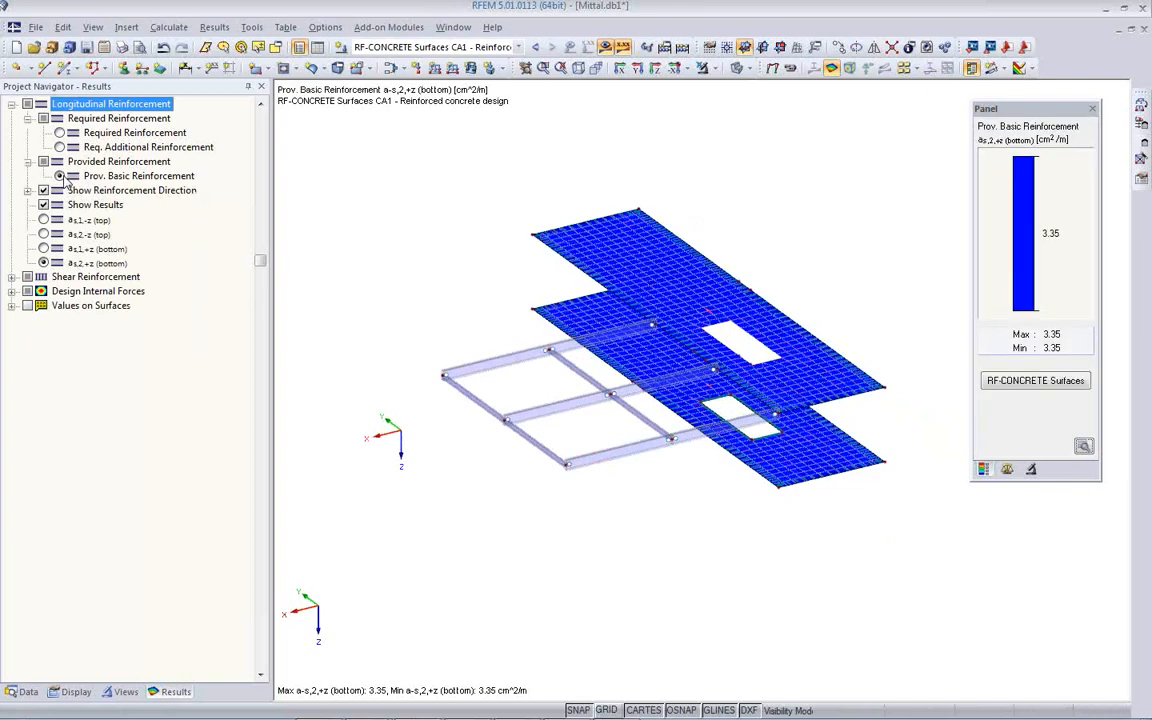
pyautogui.click(60, 147)
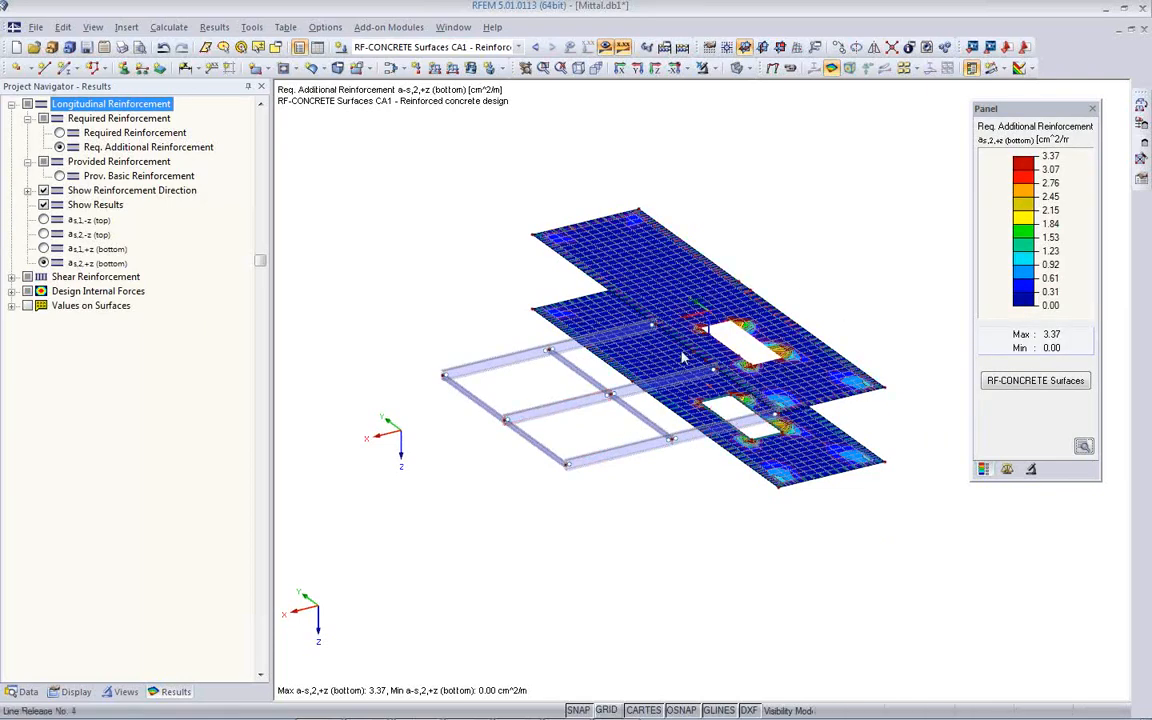
pyautogui.keyDown('ctrl'); pyautogui.moveTo(746, 513); pyautogui.dragTo(776, 514, button='middle'); pyautogui.keyUp('ctrl')
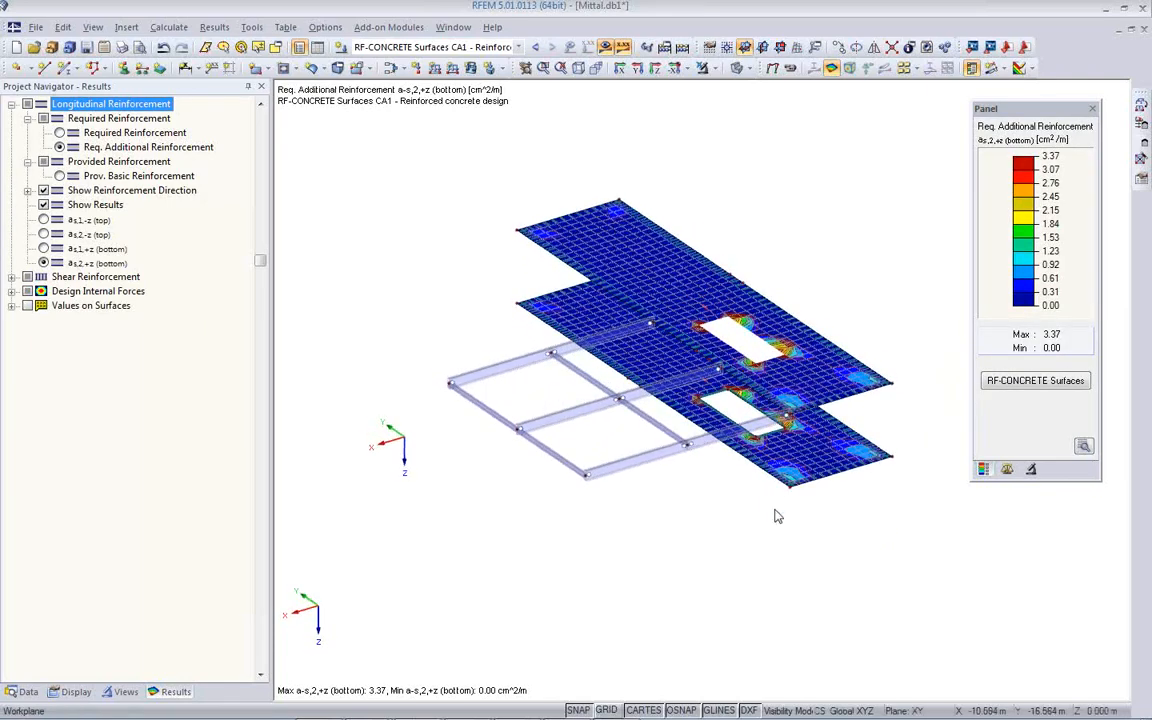
pyautogui.scroll(4, 702, 410)
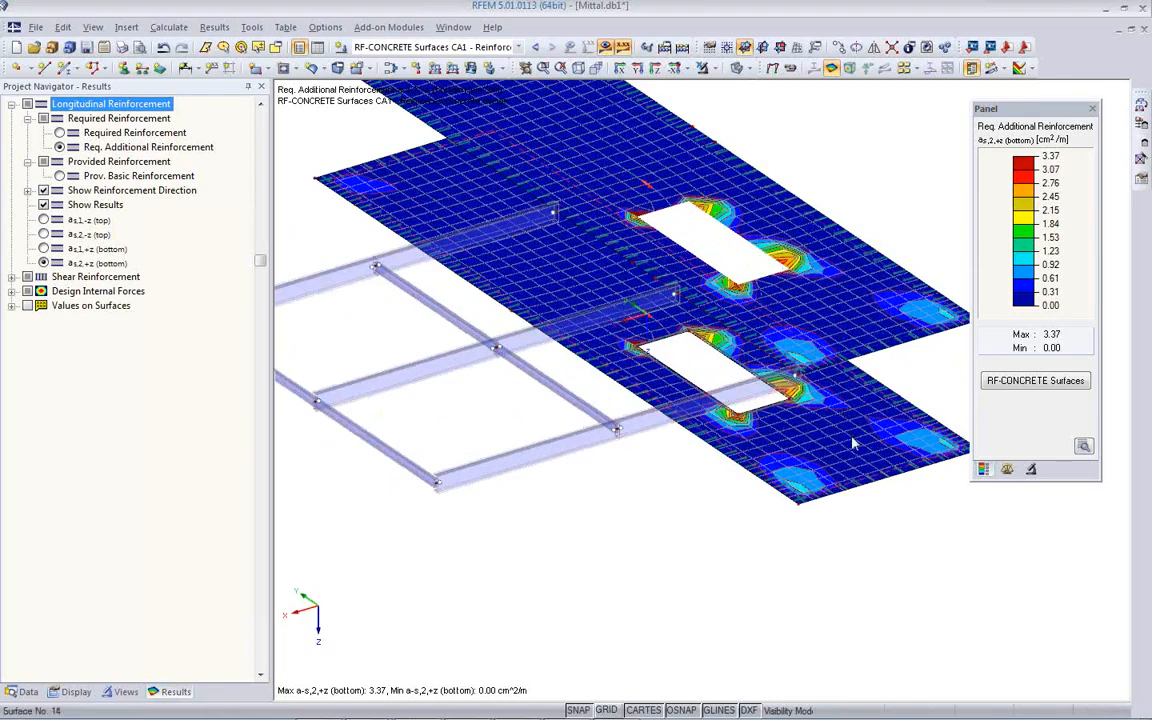
pyautogui.scroll(-2, 650, 537)
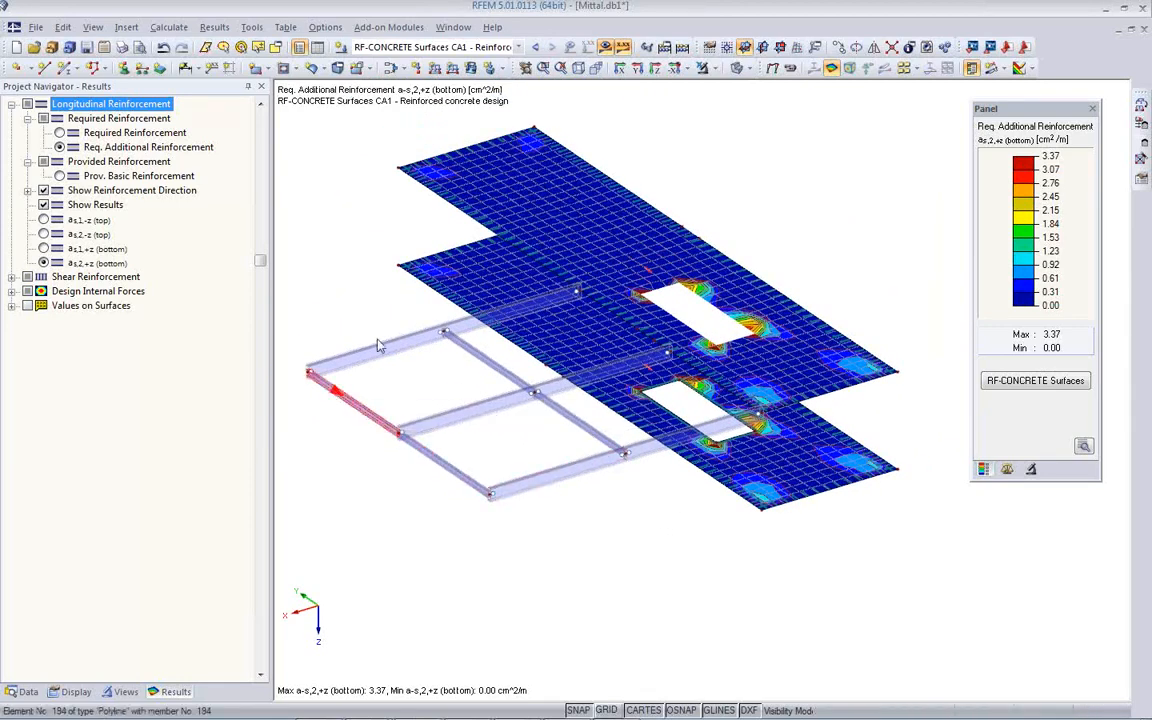
# Step: Leave the Floors view to show the whole model and make result combination RC1 the active results
pyautogui.click(732, 159)
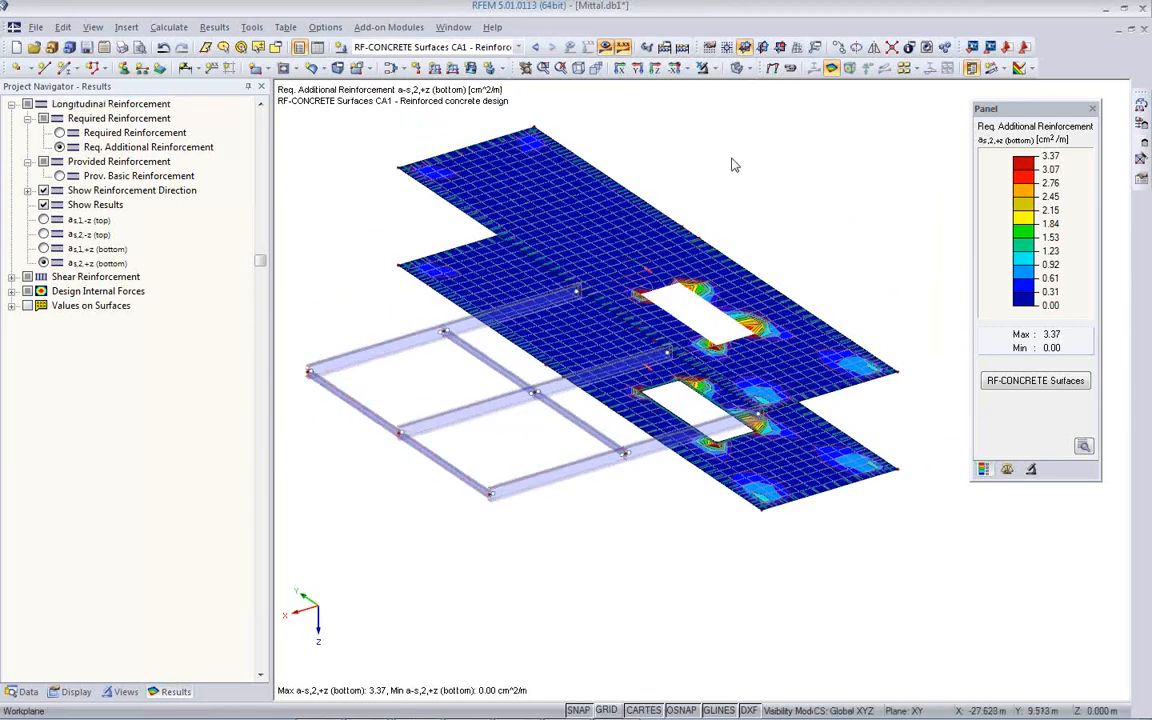
pyautogui.click(702, 69)
pyautogui.click(518, 47)
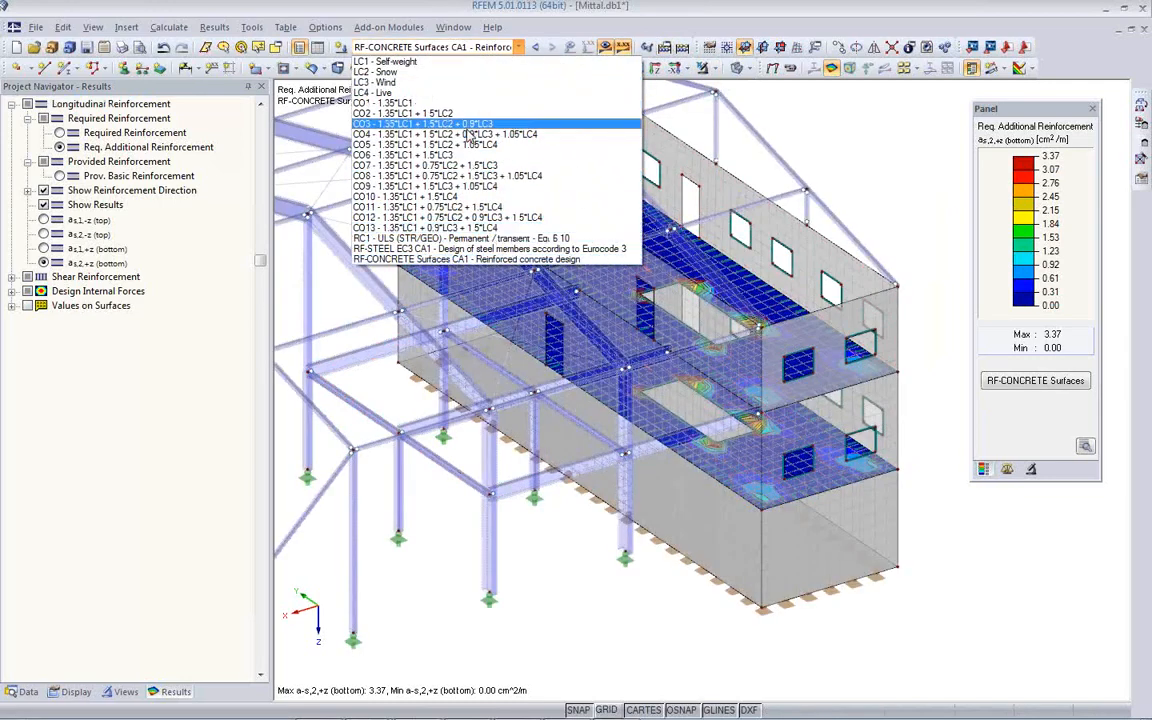
pyautogui.click(453, 240)
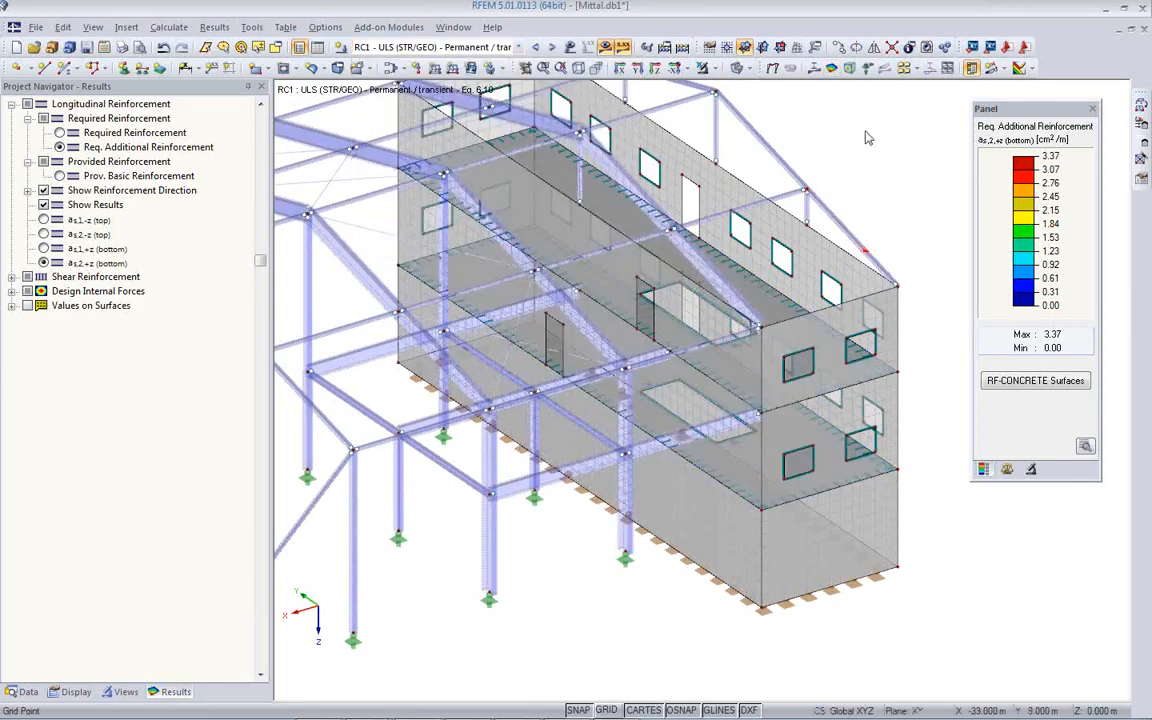
pyautogui.moveTo(757, 313); pyautogui.dragTo(828, 338, button='middle')
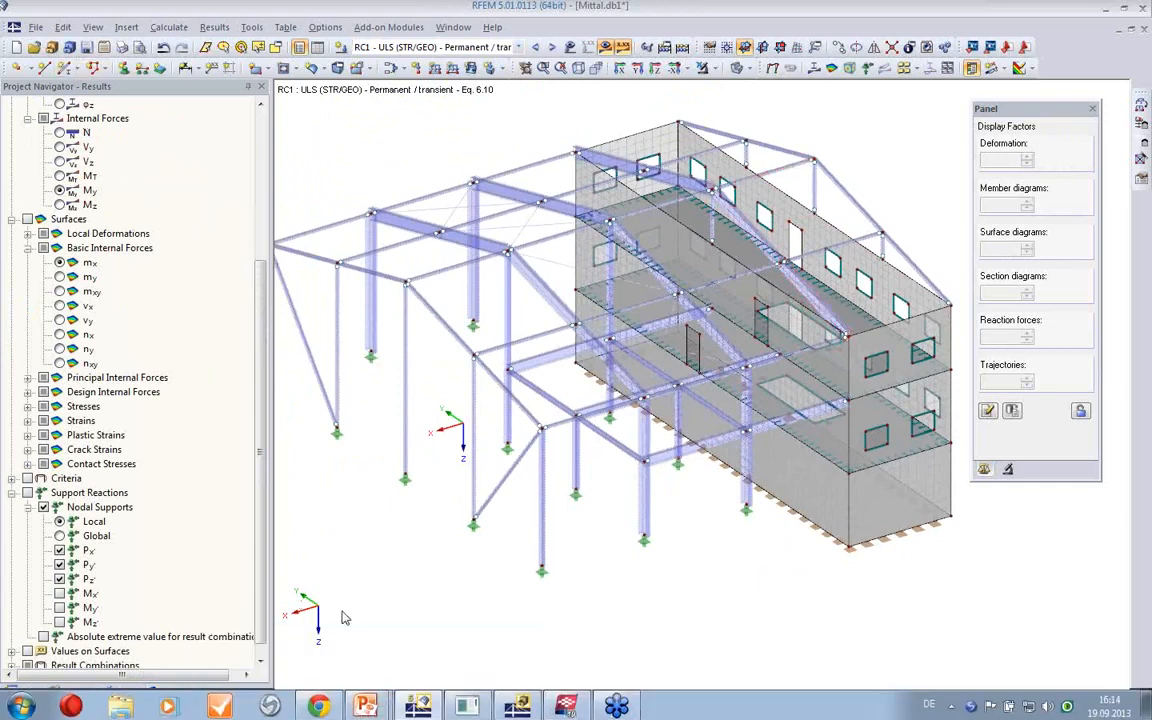
# Step: Switch to Tekla Structures to inspect the hall model before the update, and return to RFEM
pyautogui.click(567, 705)
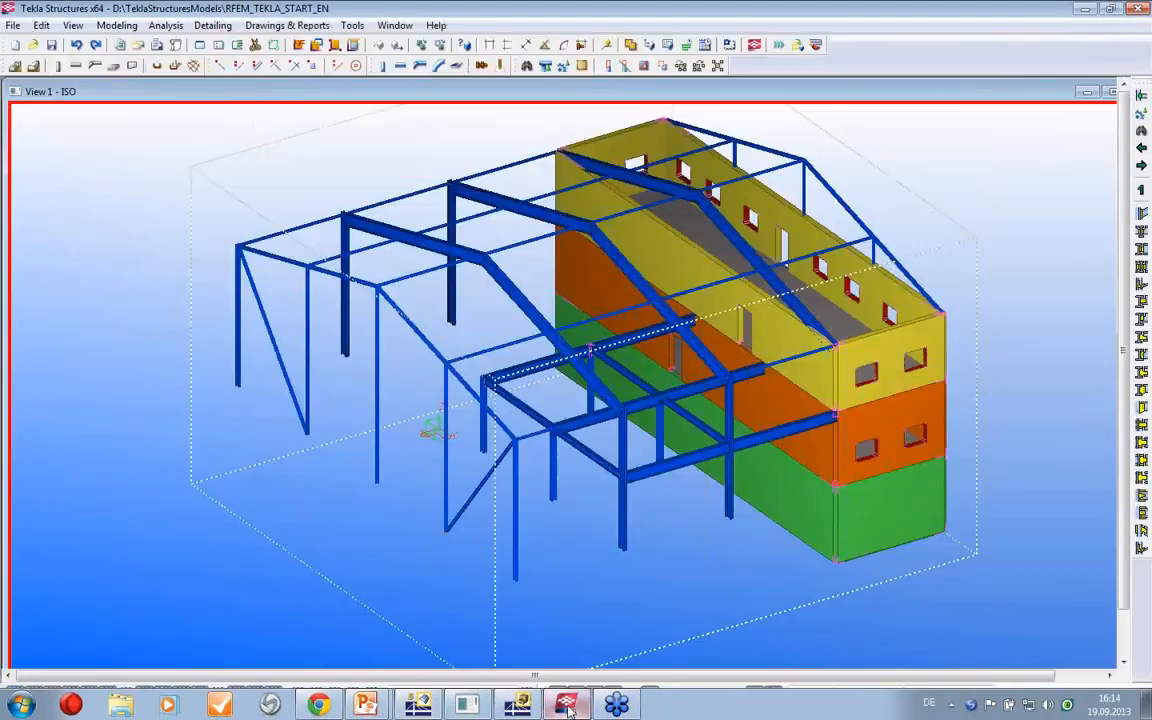
pyautogui.moveTo(660, 485); pyautogui.dragTo(512, 477, button='middle')
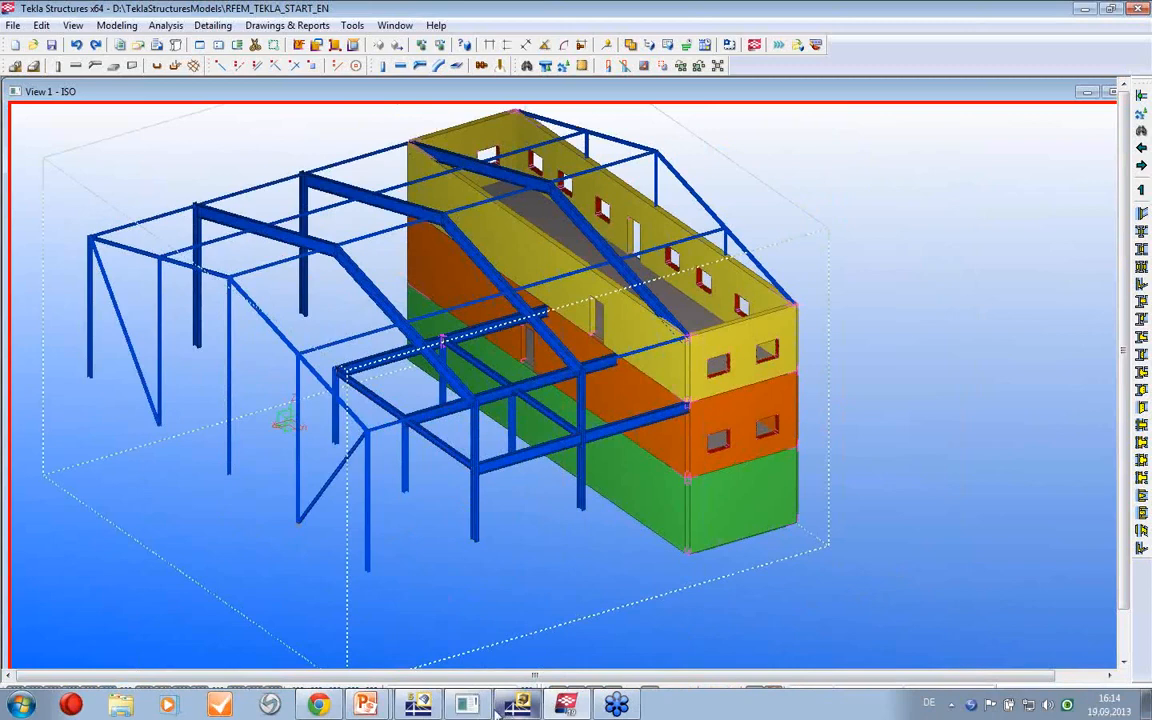
pyautogui.click(420, 706)
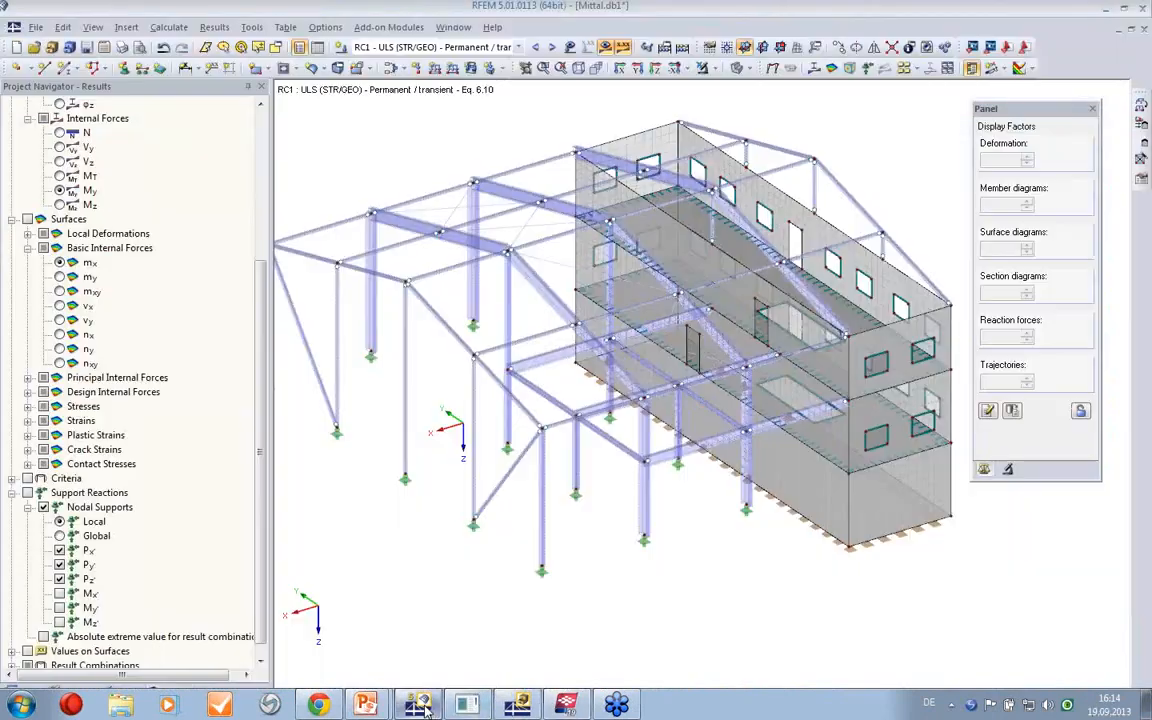
# Step: Export the structure to Tekla as an update of the existing model, including the internal forces of the current view
pyautogui.click(990, 47)
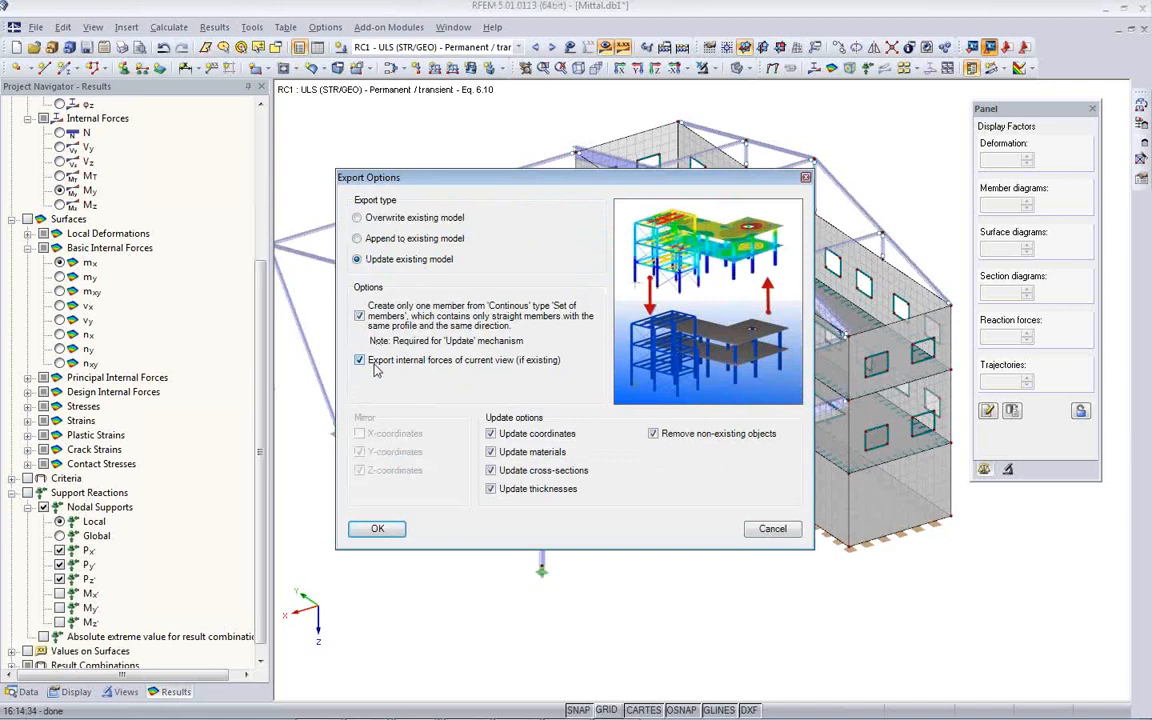
pyautogui.moveTo(497, 191); pyautogui.dragTo(811, 208)
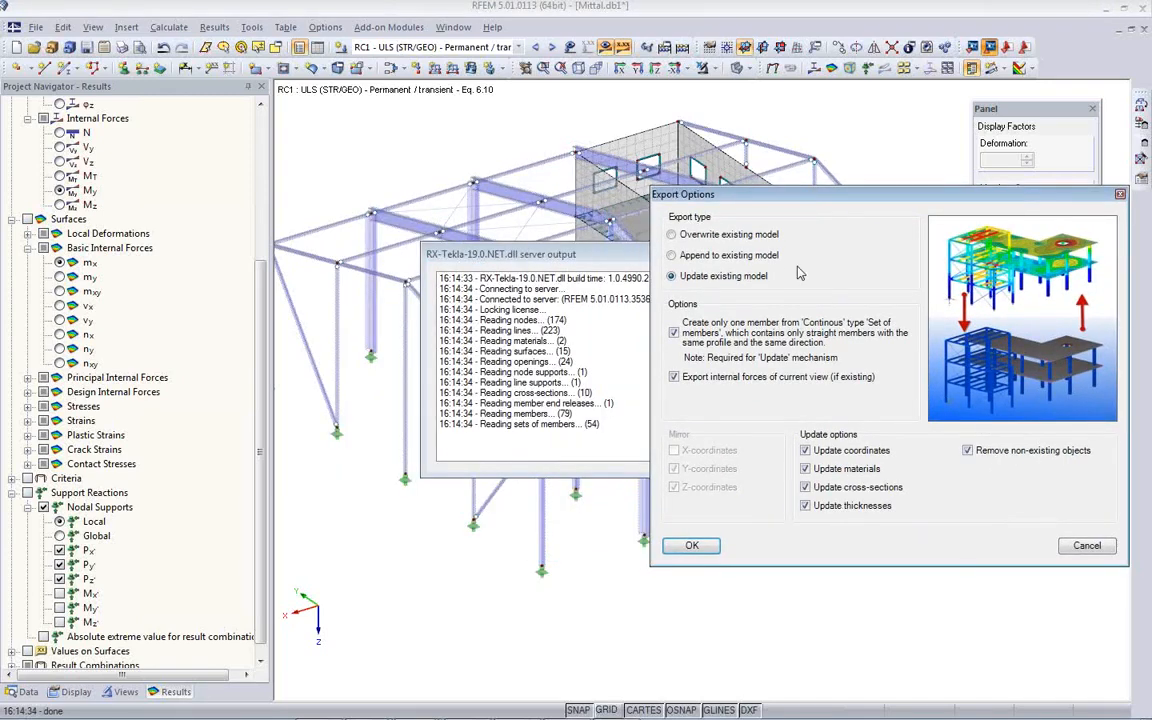
pyautogui.click(693, 546)
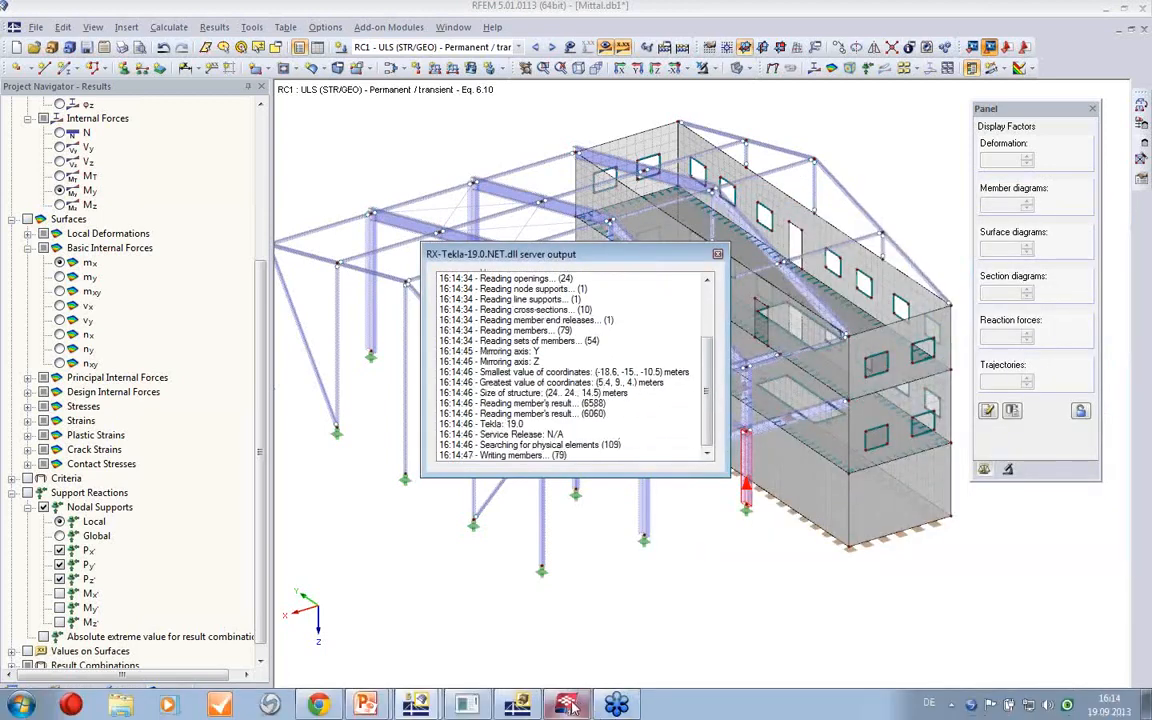
# Step: Switch to Tekla Structures and examine the updated intermediate floor beam's connection to the column up close
pyautogui.click(568, 705)
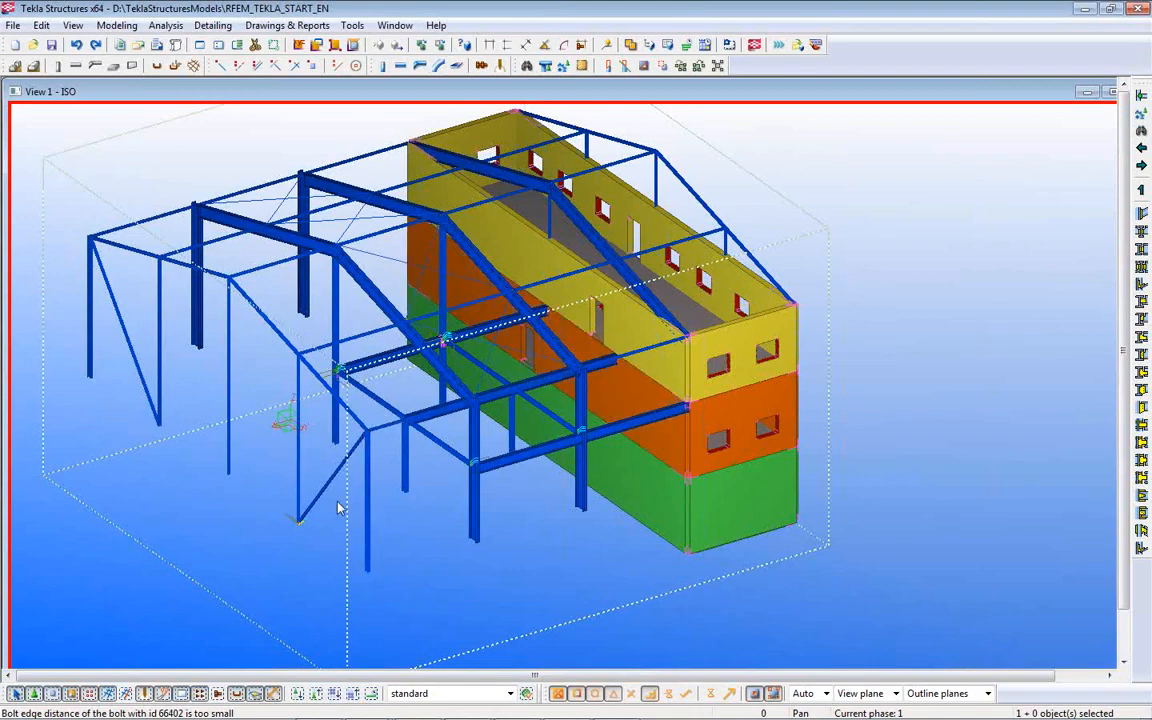
pyautogui.scroll(3, 448, 493)
pyautogui.scroll(3, 556, 492)
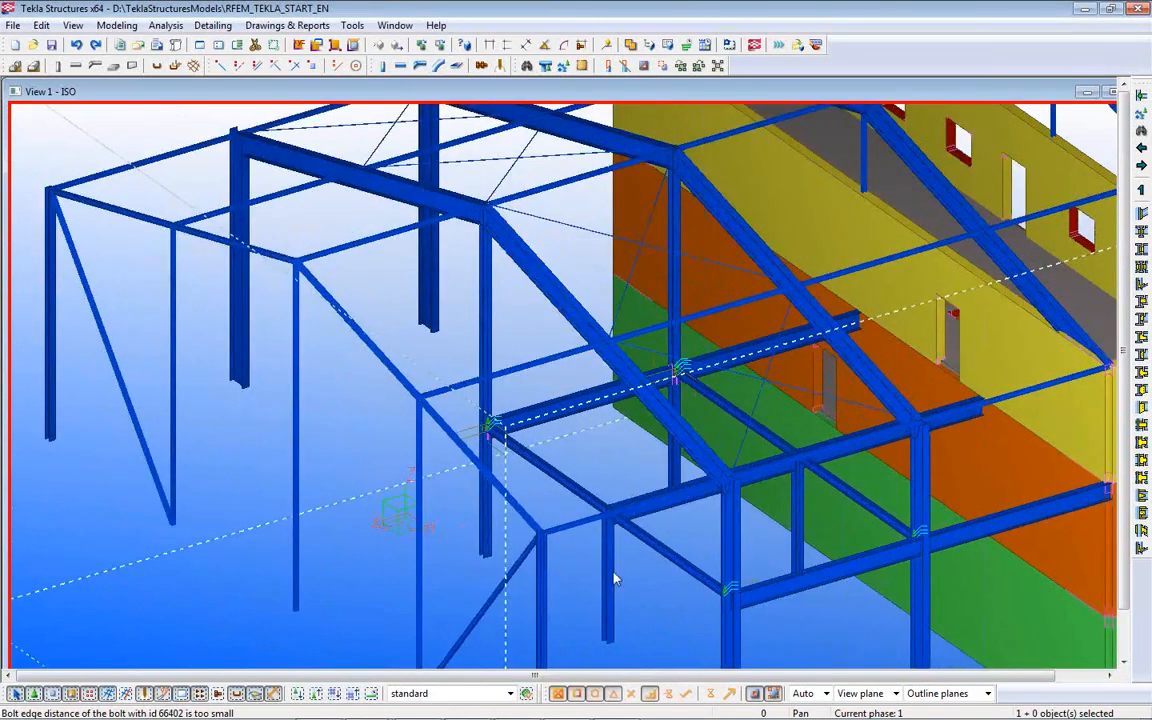
pyautogui.scroll(3, 560, 512)
pyautogui.scroll(3, 465, 429)
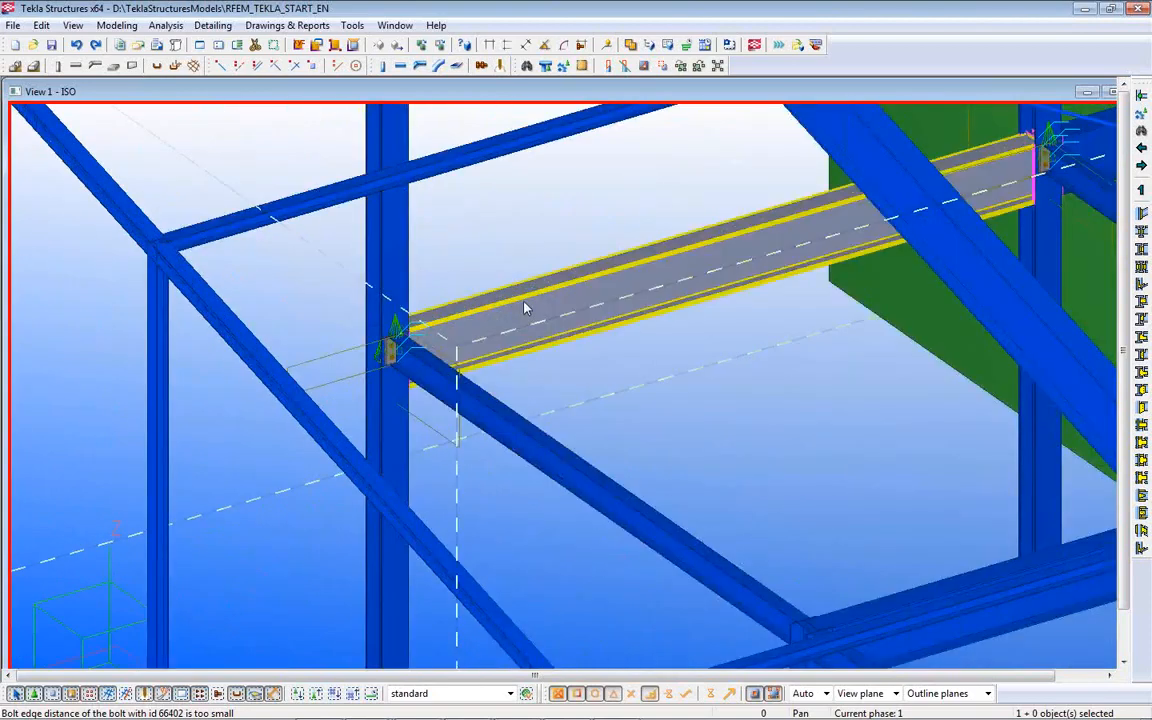
# Step: Undo and redo the model update twice to compare the beam-to-column connection before and after the transfer
pyautogui.click(77, 45)
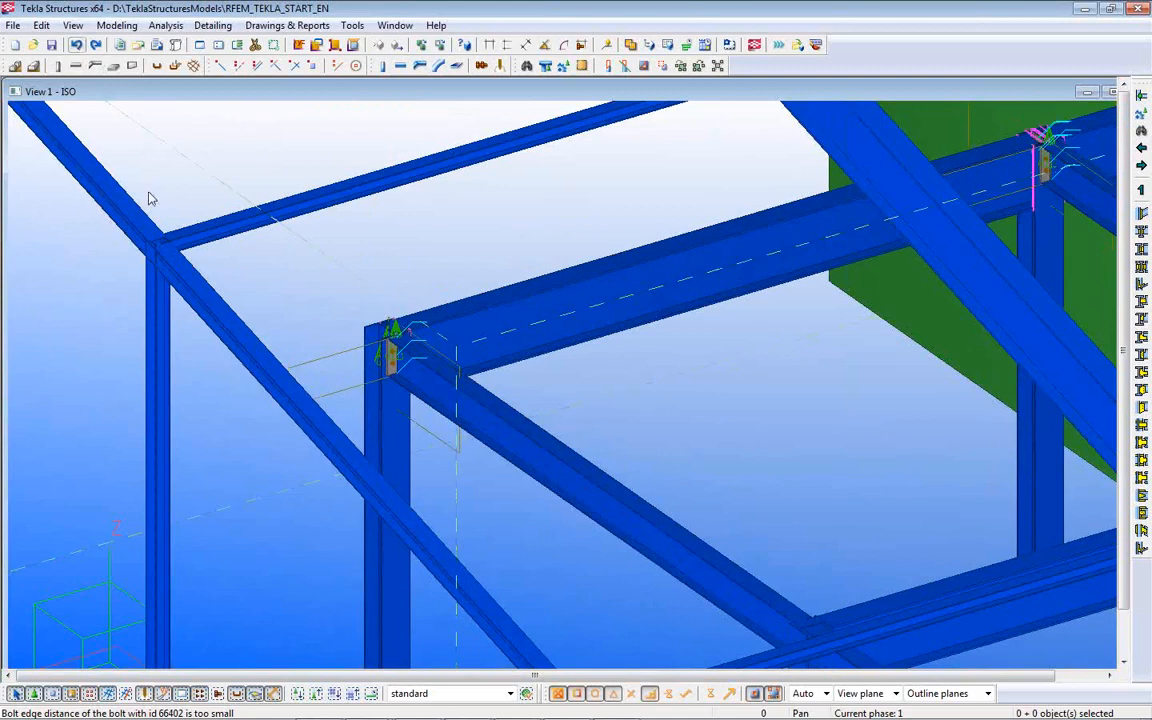
pyautogui.click(96, 47)
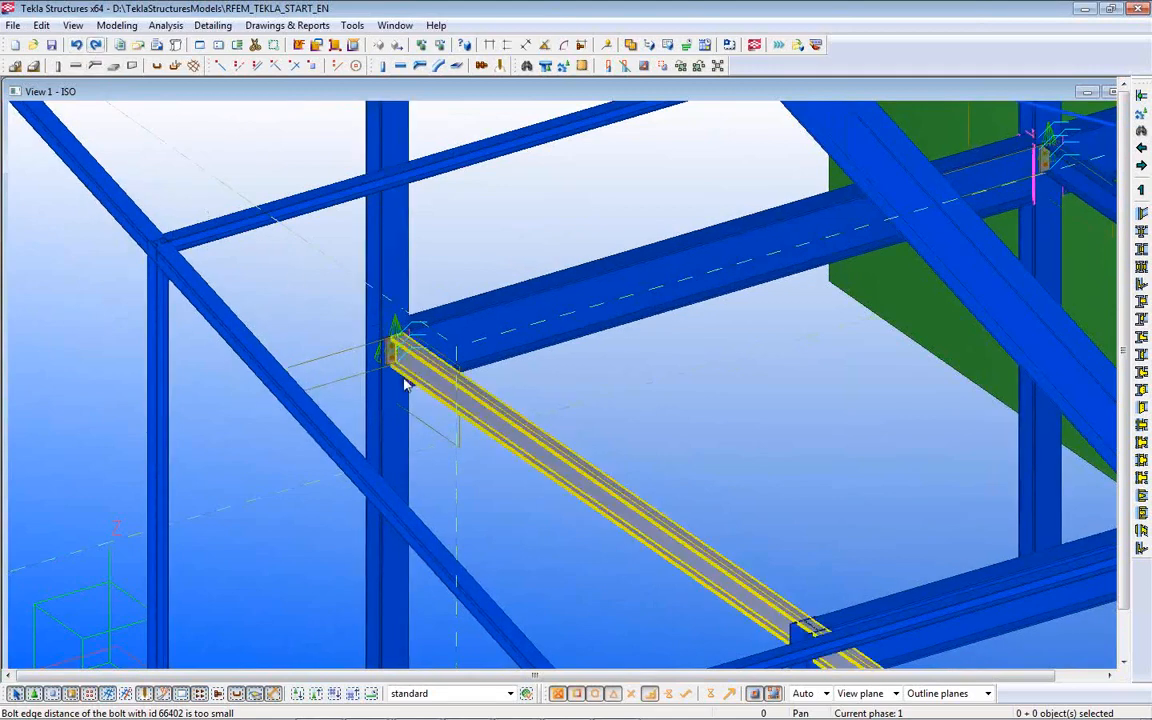
pyautogui.click(77, 45)
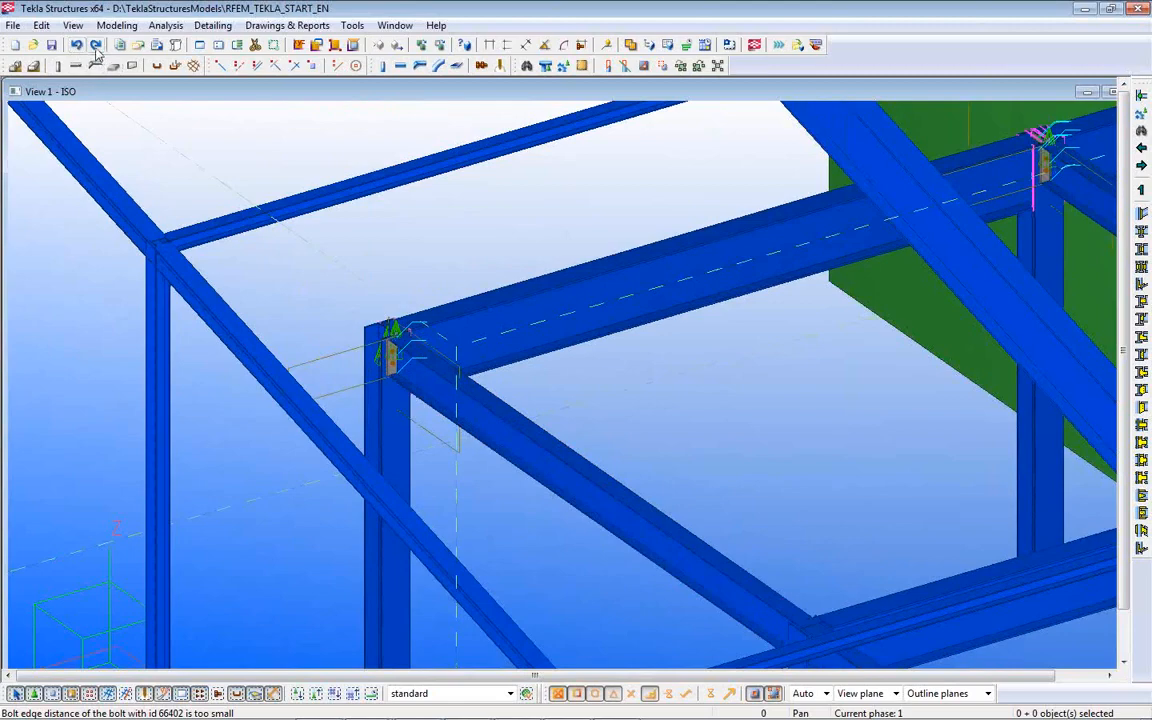
pyautogui.click(95, 48)
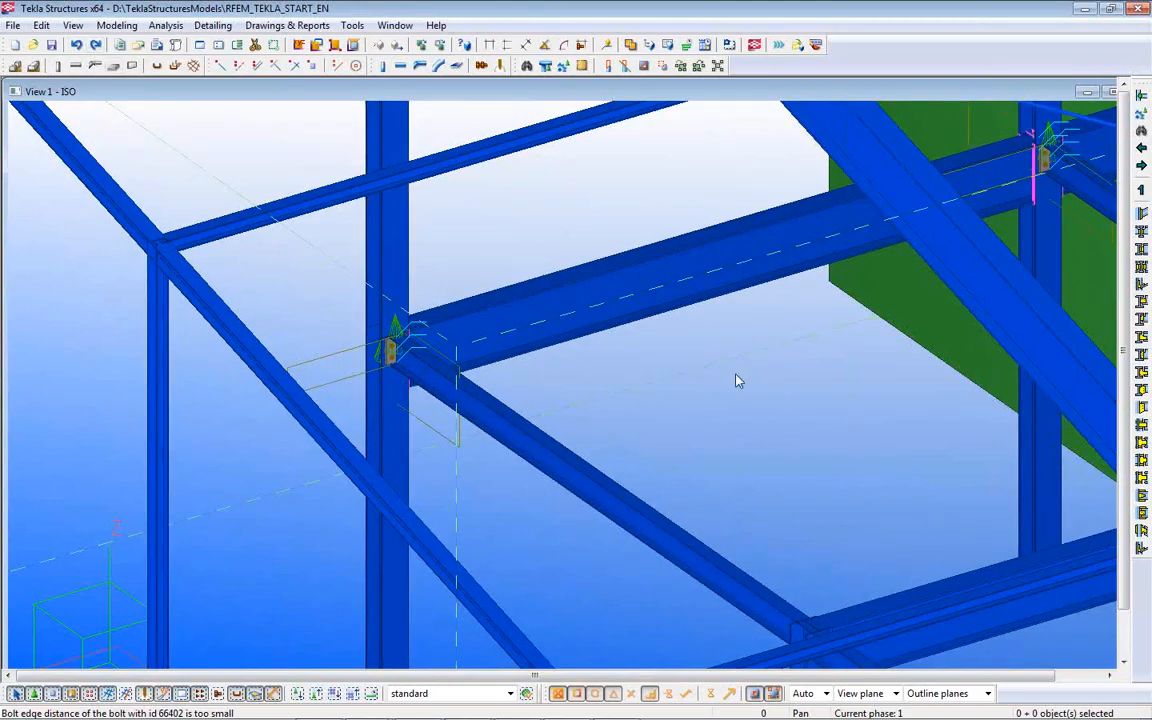
# Step: Examine the updated steel frames, bracing and floor beam connections next to the concrete building part
pyautogui.moveTo(737, 380); pyautogui.dragTo(432, 411, button='middle')
pyautogui.scroll(-5, 432, 404)
pyautogui.moveTo(642, 445); pyautogui.dragTo(638, 325, button='middle')
pyautogui.scroll(-3, 644, 364)
pyautogui.scroll(-1, 785, 465)
pyautogui.keyDown('ctrl'); pyautogui.moveTo(785, 465); pyautogui.dragTo(875, 489, button='middle'); pyautogui.keyUp('ctrl')
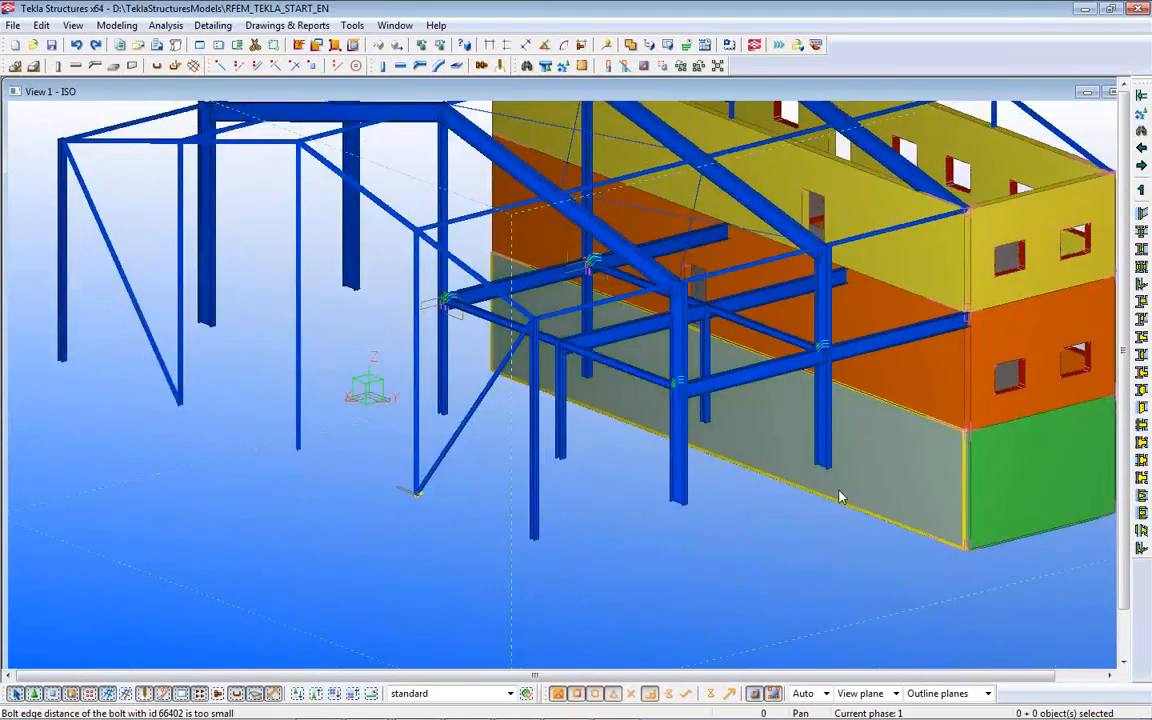
pyautogui.scroll(-2, 868, 489)
pyautogui.moveTo(581, 489); pyautogui.dragTo(532, 538, button='middle')
pyautogui.scroll(5, 556, 351)
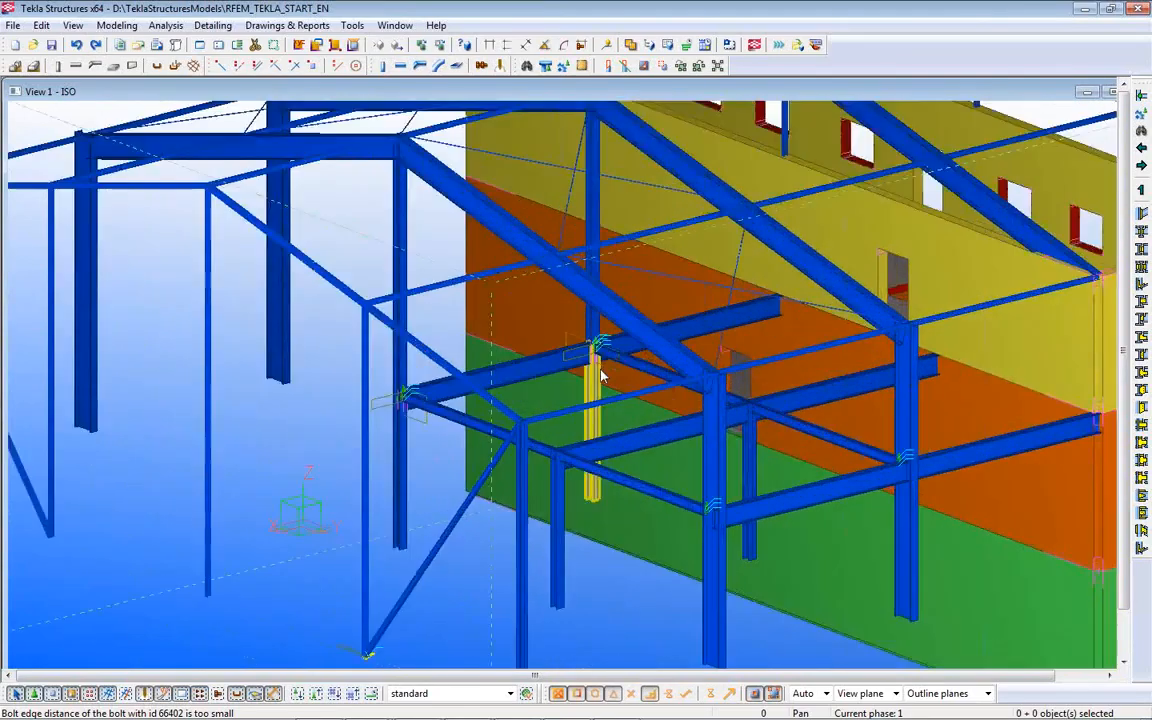
pyautogui.scroll(4, 600, 372)
pyautogui.scroll(-2, 514, 375)
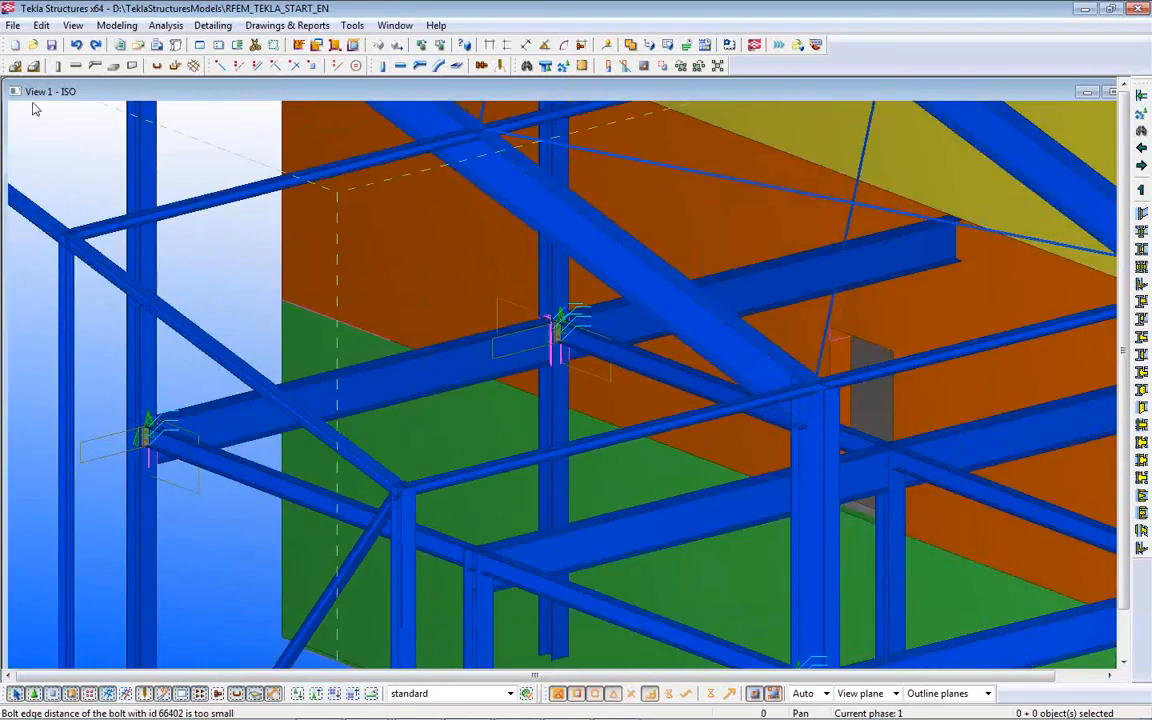
pyautogui.scroll(-4, 257, 380)
pyautogui.moveTo(257, 380); pyautogui.dragTo(438, 469, button='middle')
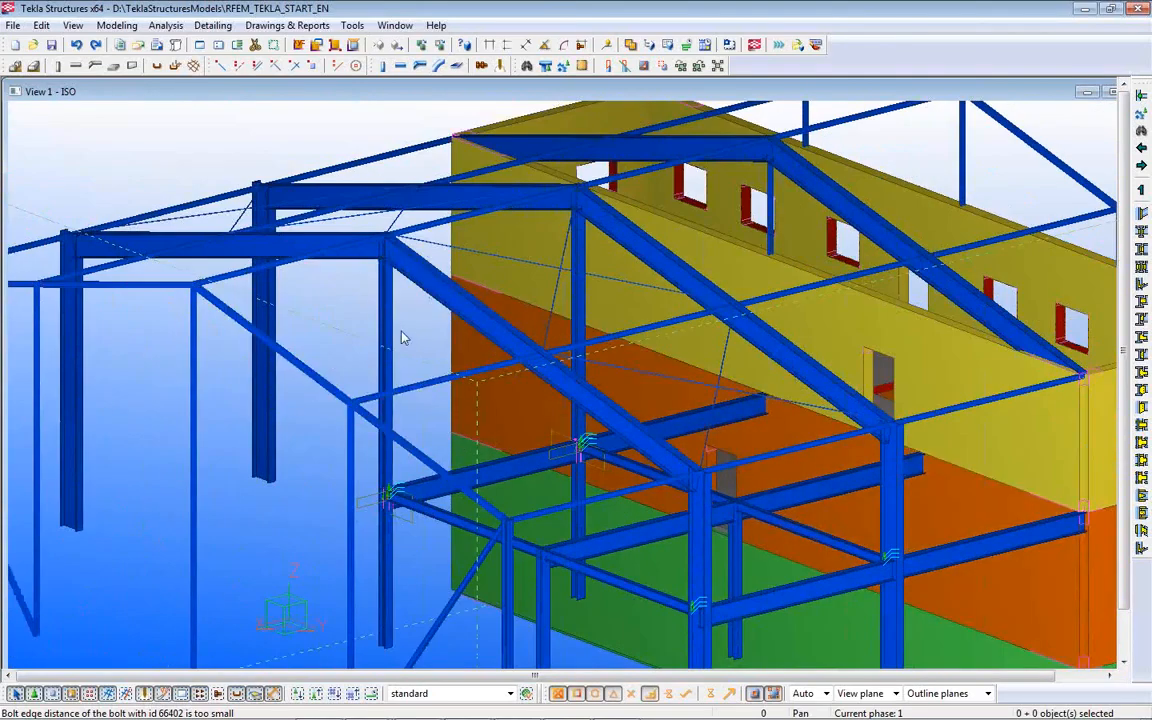
# Step: Inquire the part data of the front main frame's outer roof beam and read its transferred end forces
pyautogui.click(218, 252)
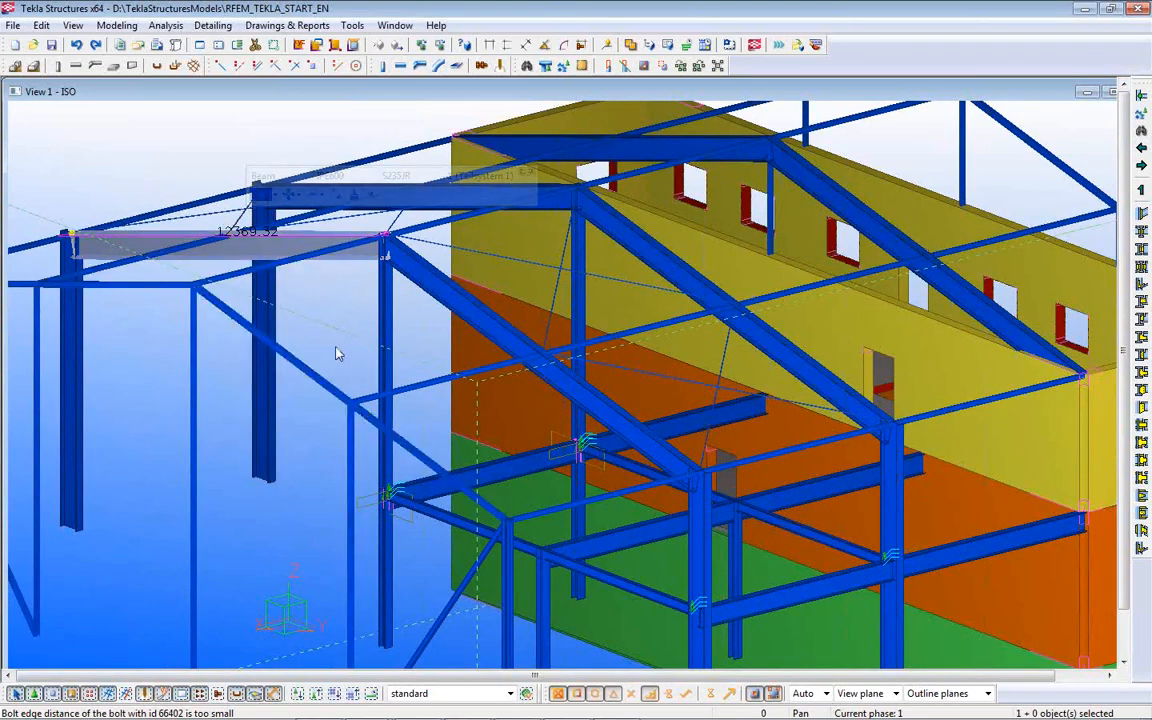
pyautogui.rightClick(205, 236)
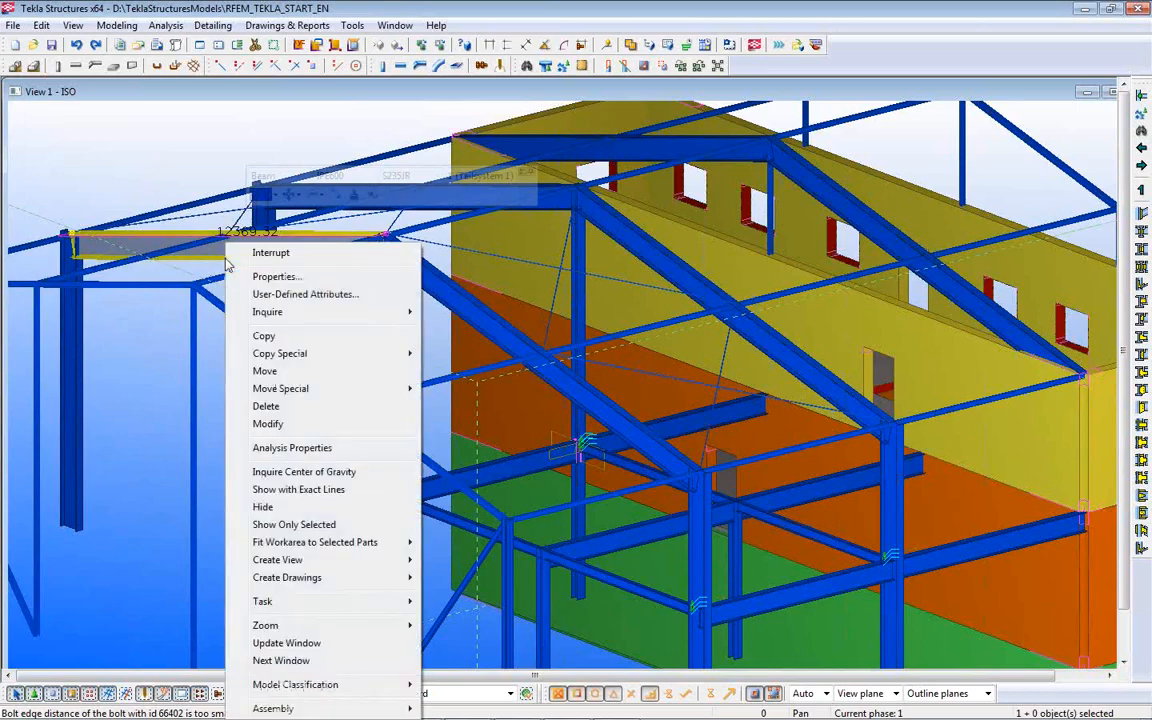
pyautogui.moveTo(330, 312)
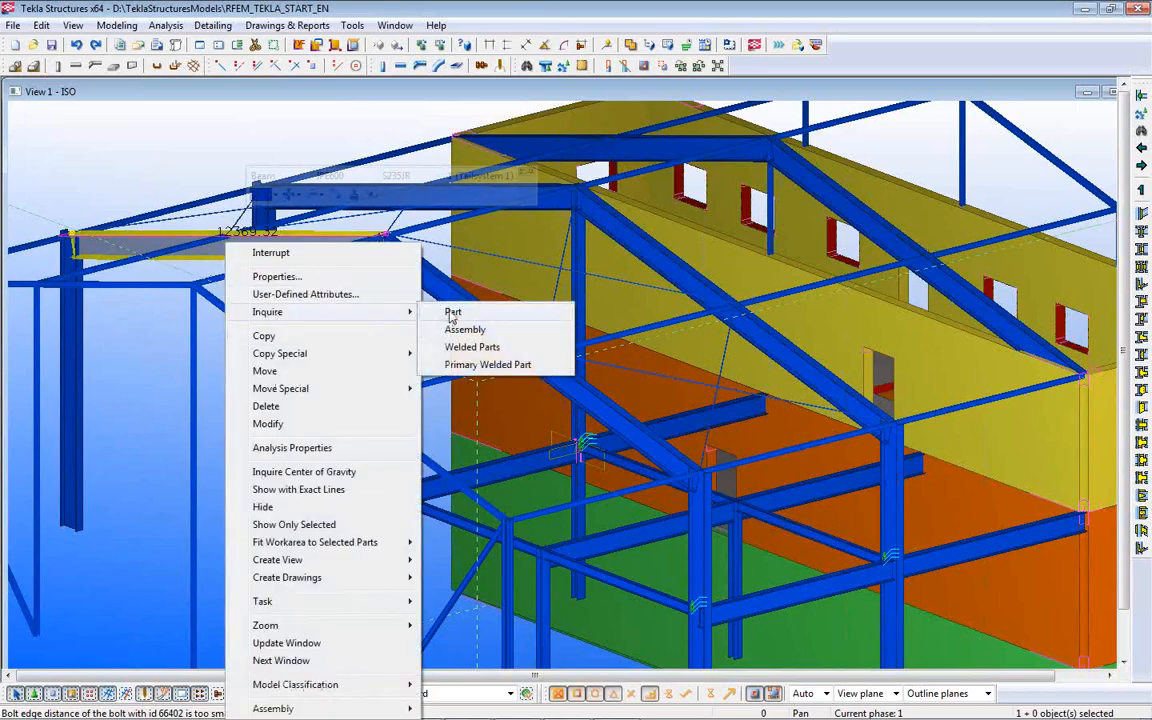
pyautogui.click(455, 312)
pyautogui.scroll(-5, 673, 305)
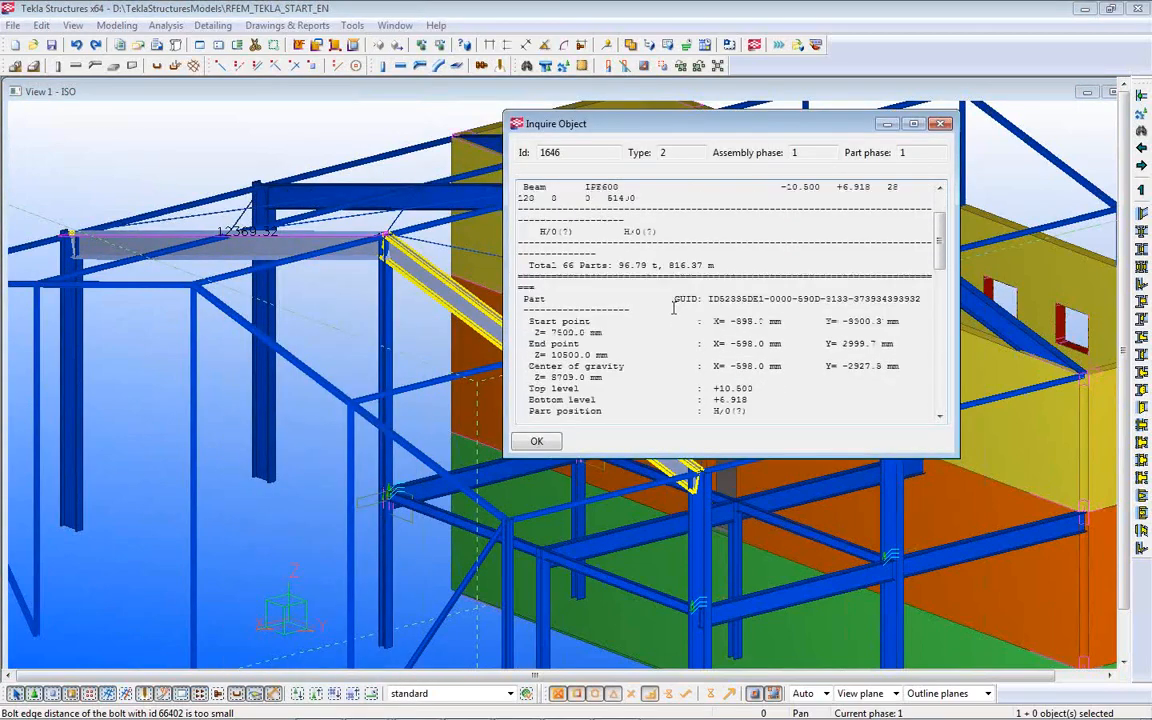
pyautogui.scroll(-12, 673, 310)
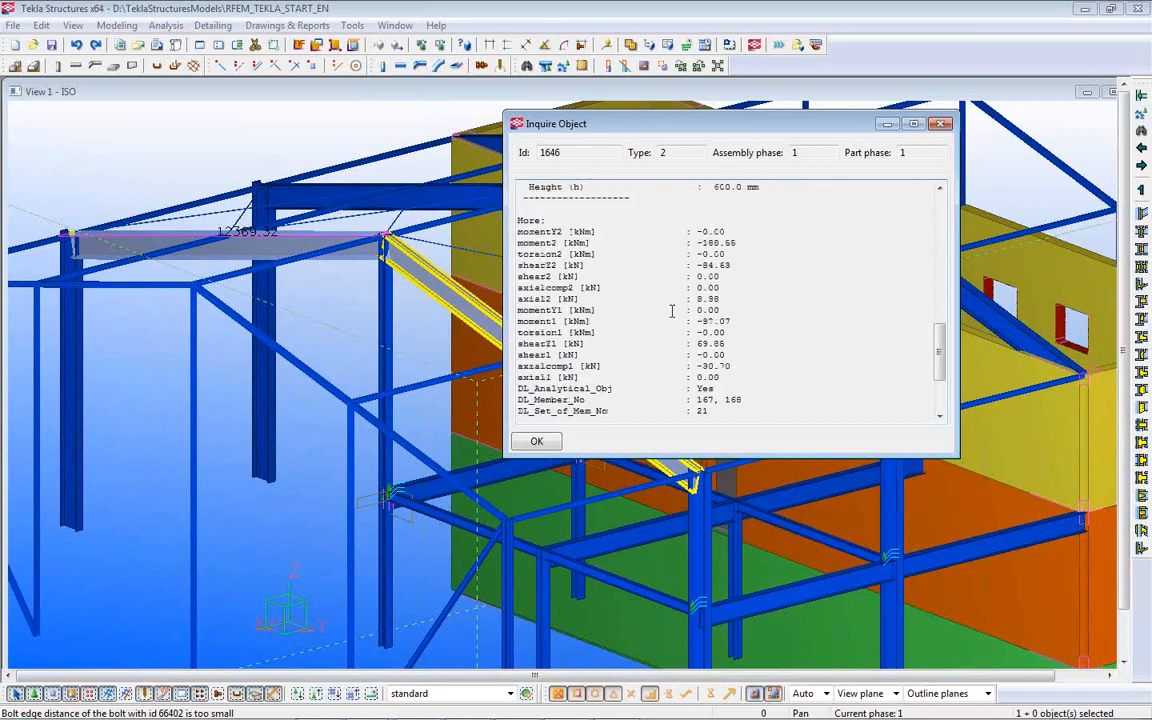
pyautogui.scroll(-1, 732, 245)
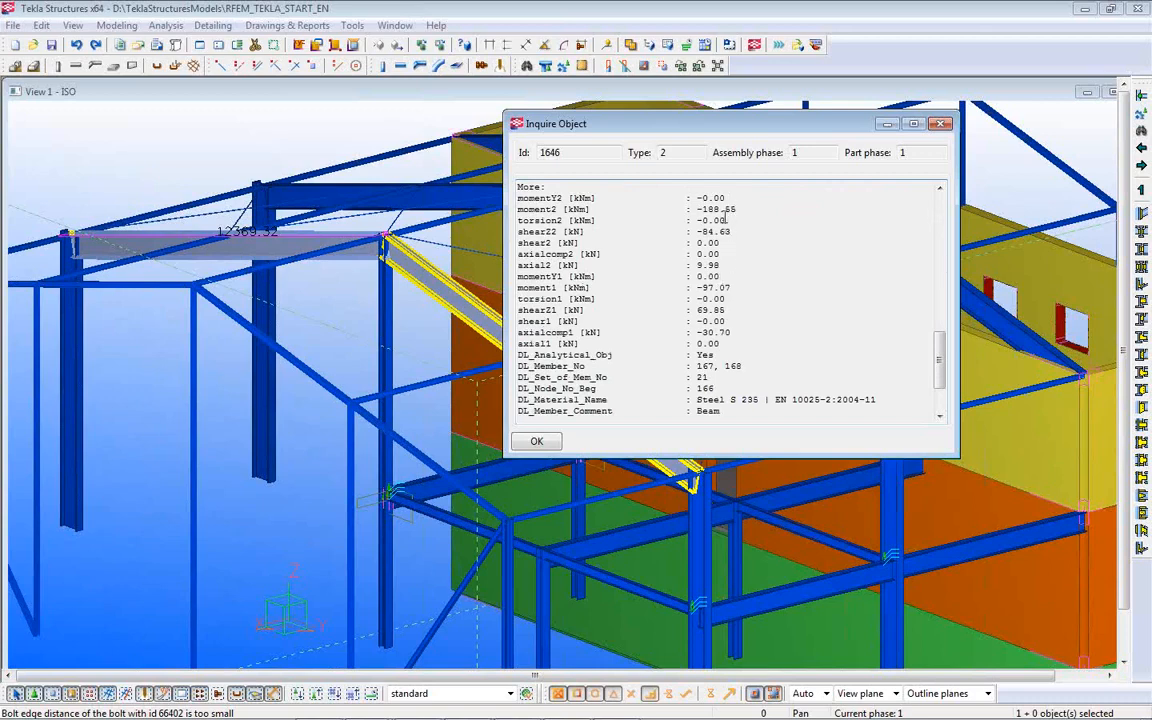
pyautogui.scroll(-1, 727, 215)
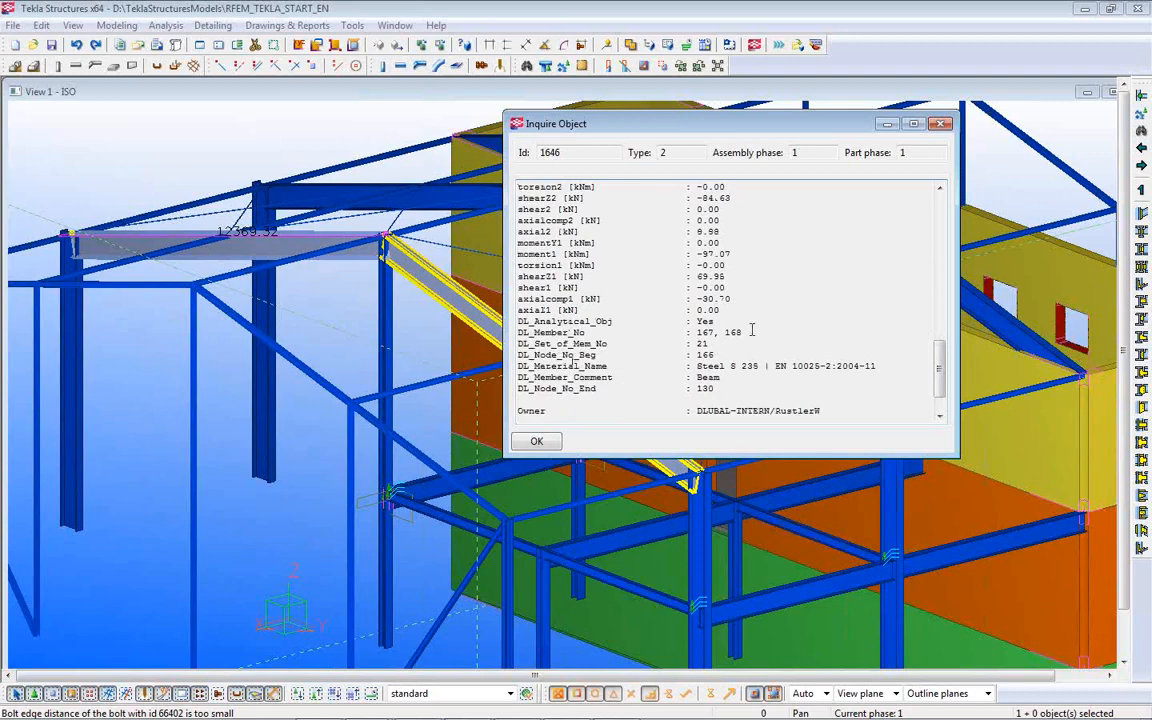
# Step: Identify the roof beam's RFEM member numbers in the Inquire Object report
pyautogui.moveTo(734, 331); pyautogui.dragTo(691, 332)
pyautogui.scroll(-1, 773, 388)
pyautogui.scroll(-1, 727, 349)
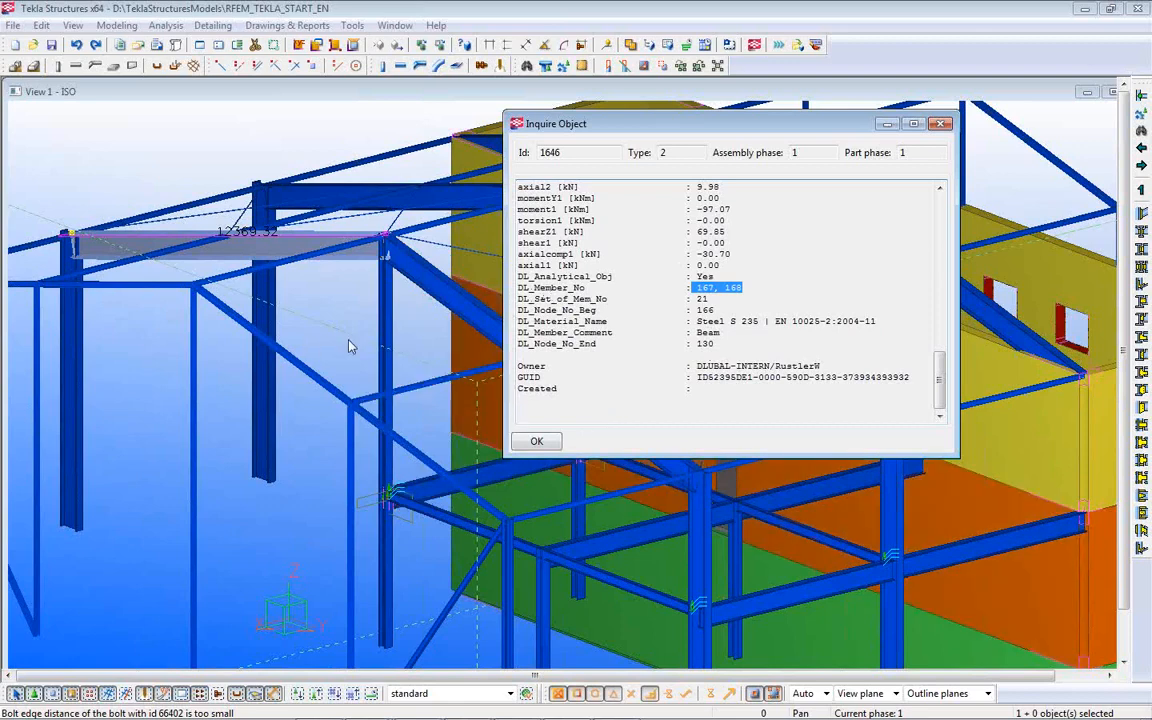
pyautogui.click(312, 300)
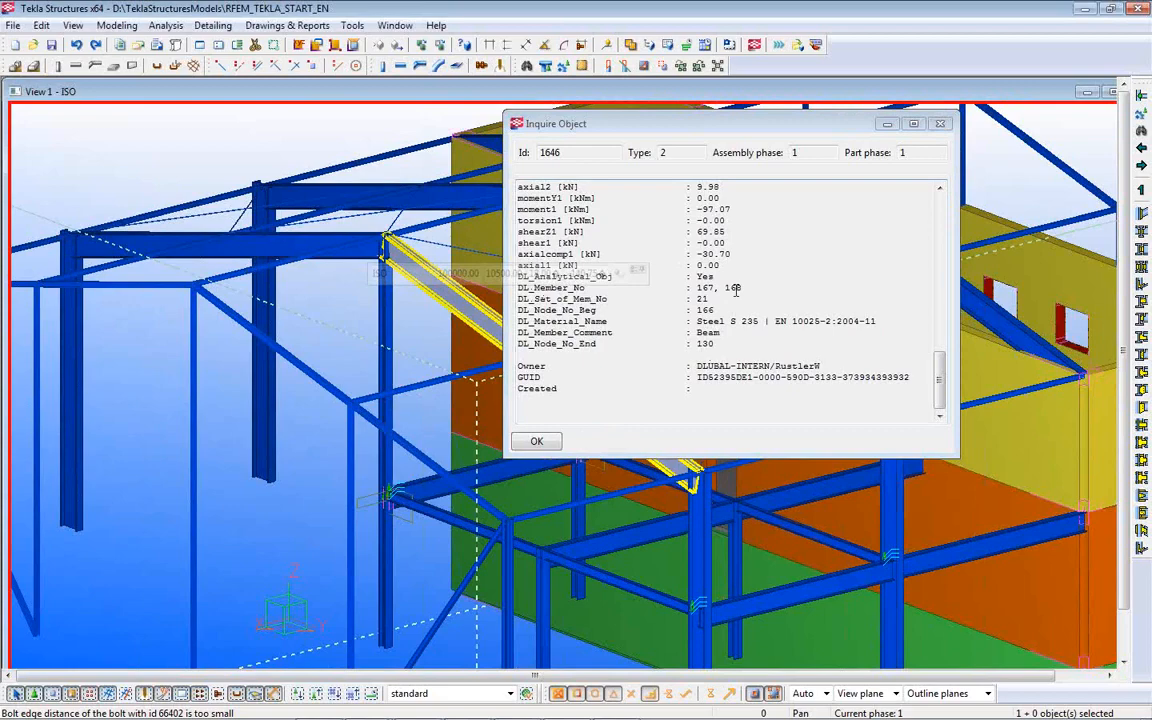
# Step: Switch to RFEM, isolate the roof beam's members 167 and 168, and display their M-y internal force diagram
pyautogui.click(566, 704)
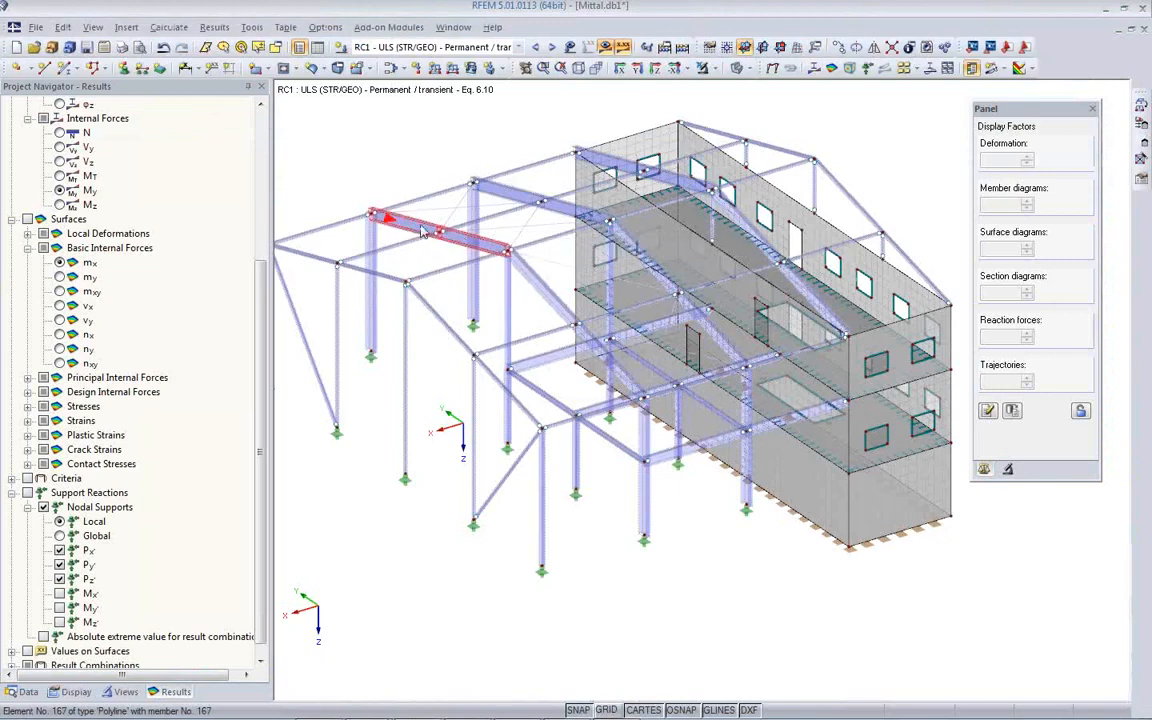
pyautogui.keyDown('ctrl'); pyautogui.click(424, 228); pyautogui.keyUp('ctrl')
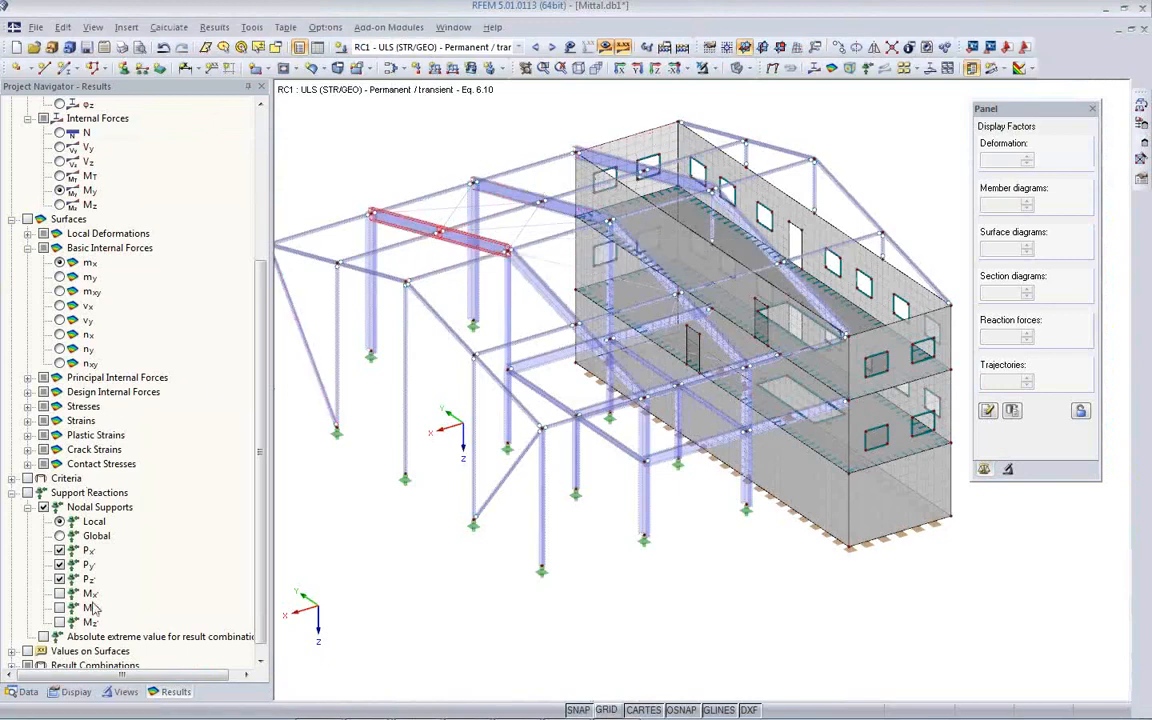
pyautogui.click(125, 692)
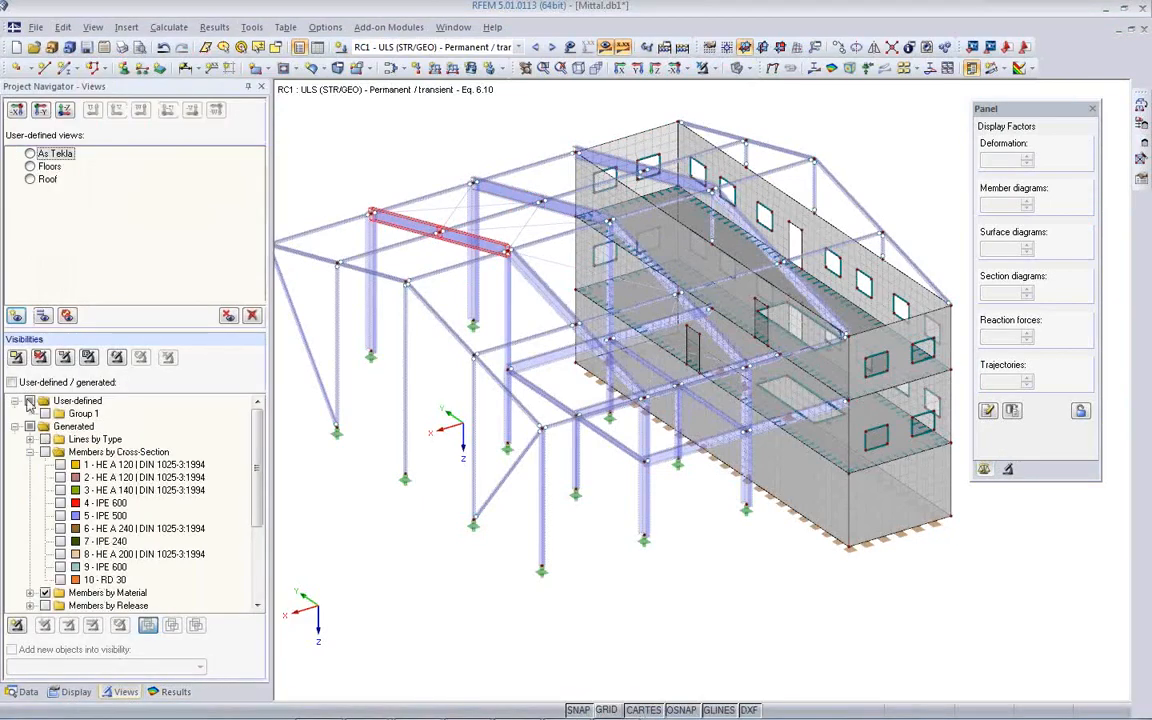
pyautogui.click(16, 316)
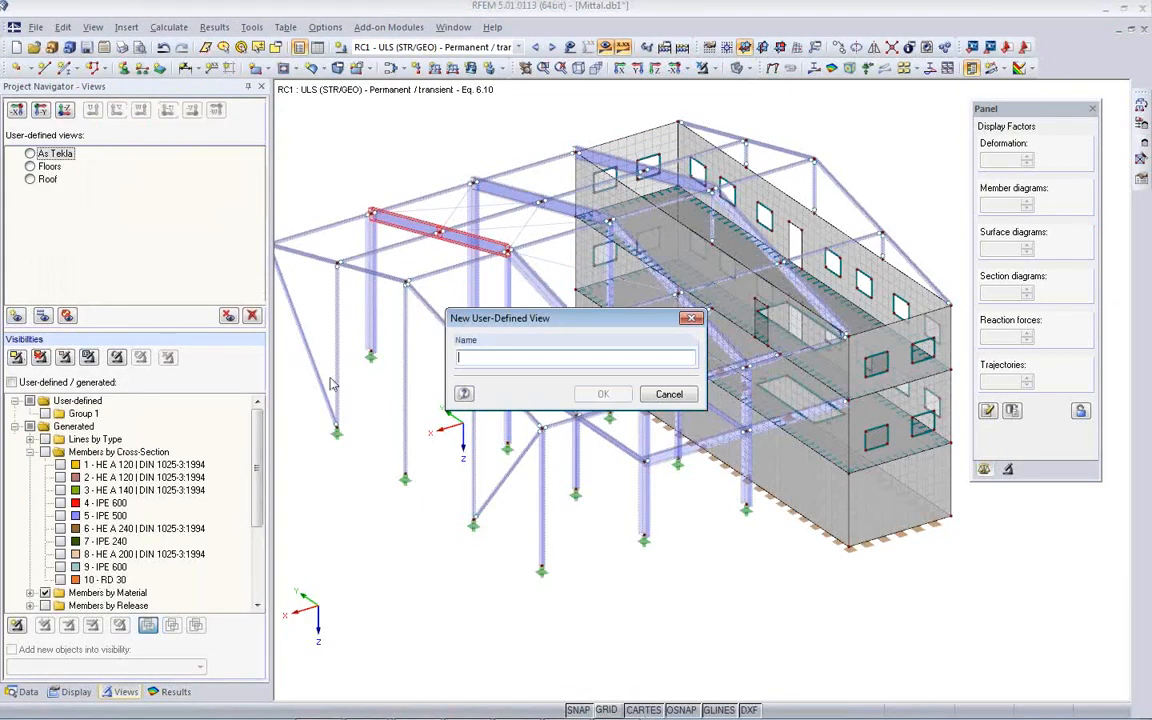
pyautogui.click(669, 394)
pyautogui.click(16, 357)
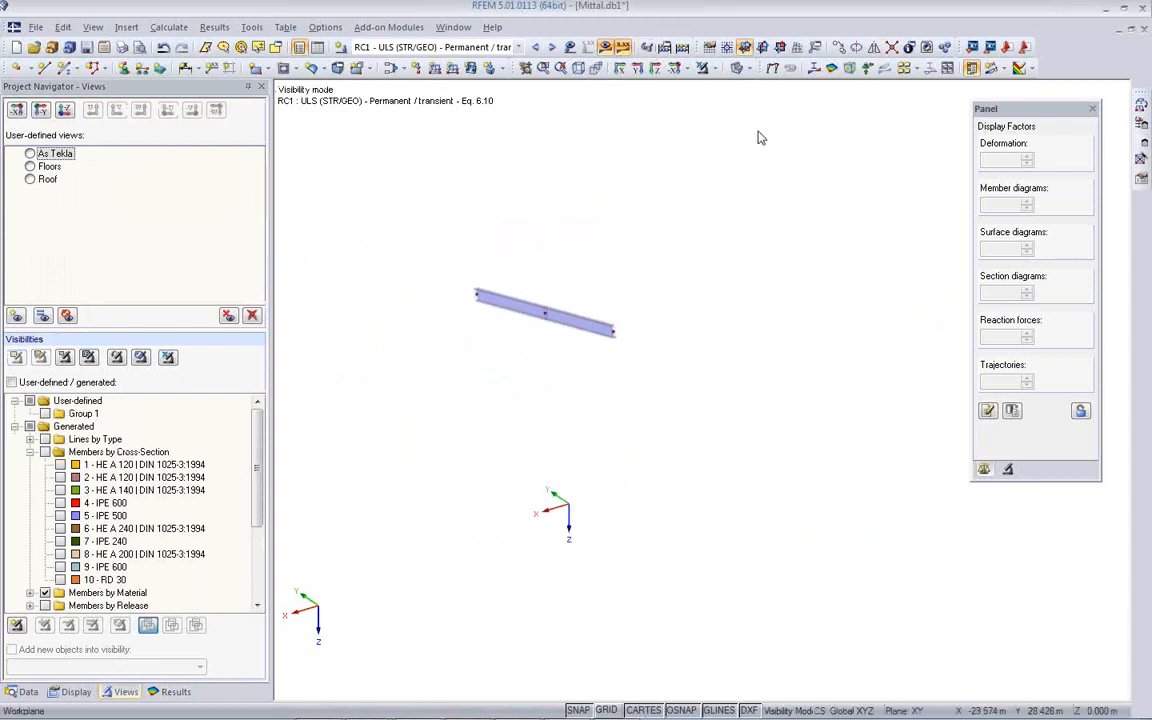
pyautogui.click(813, 67)
pyautogui.scroll(2, 600, 340)
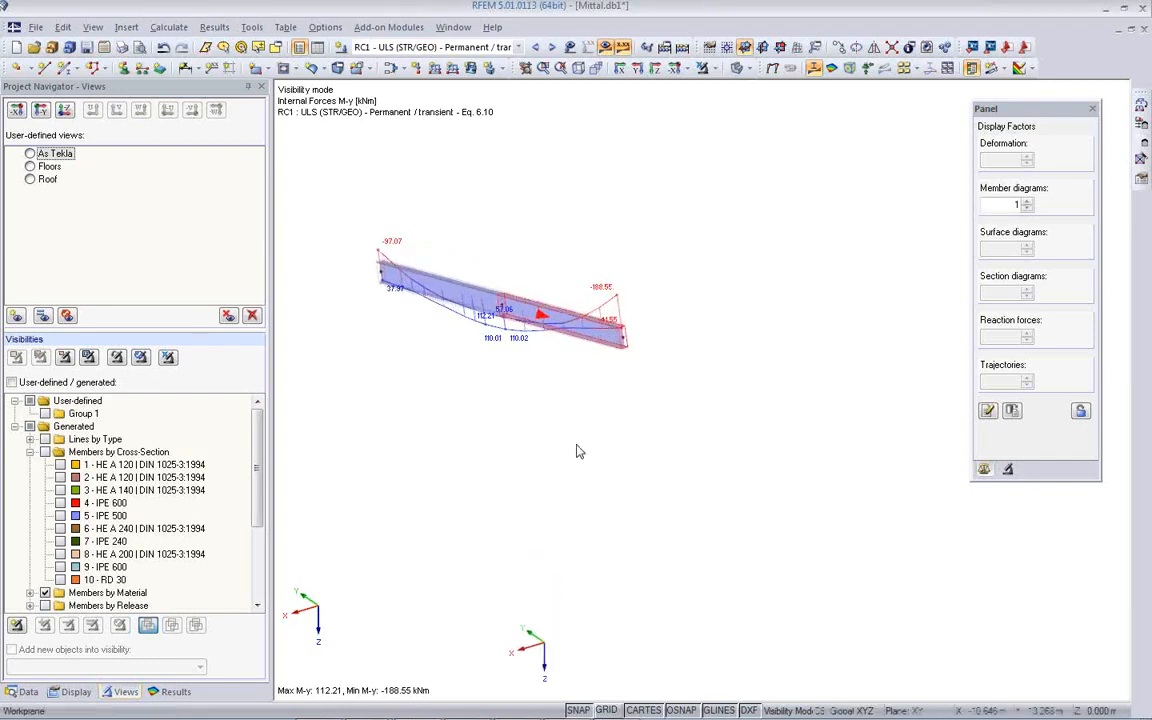
# Step: Return to Tekla Structures, compare the roof beam's inquired end moments with the RFEM diagram, and close the report
pyautogui.click(566, 706)
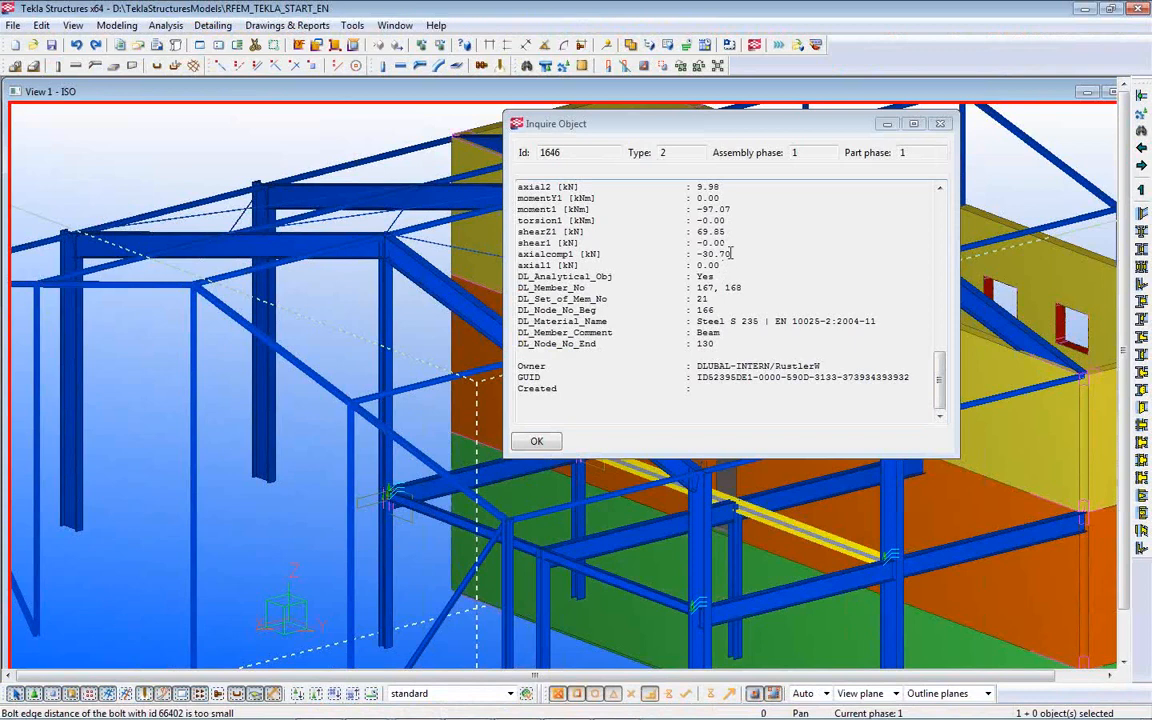
pyautogui.scroll(2, 728, 250)
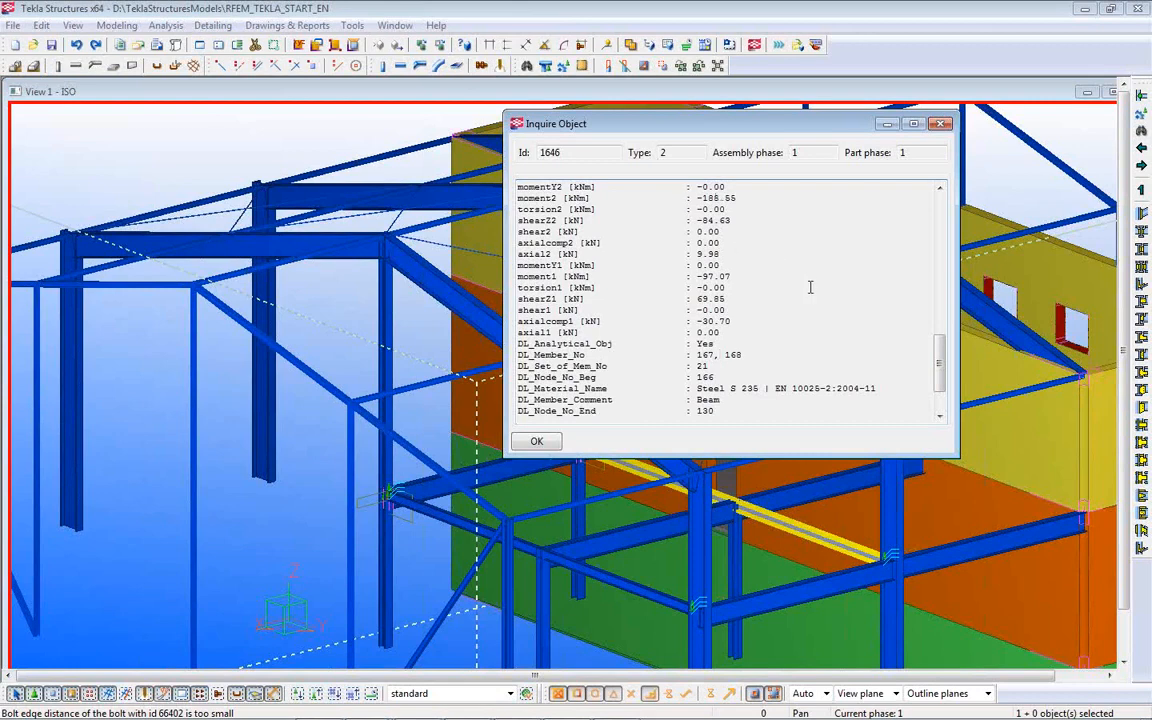
pyautogui.click(941, 123)
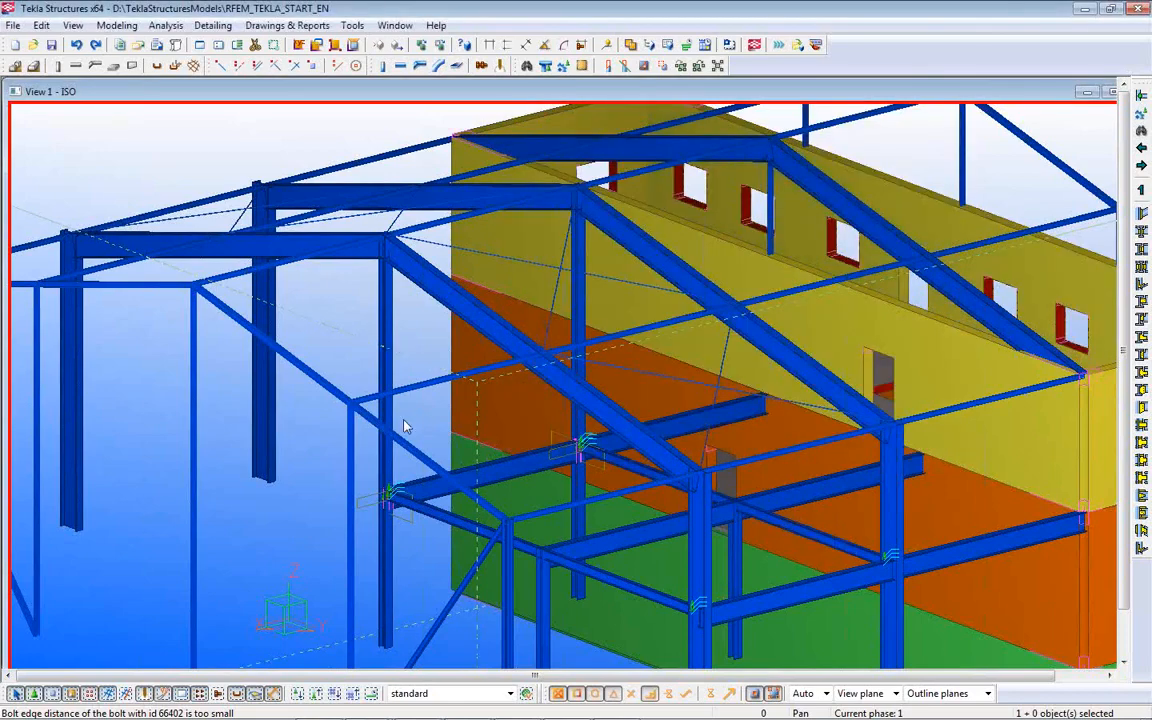
# Step: Examine the updated Tekla hall model from several angles, focusing on the floor beams and their column connections
pyautogui.scroll(-1, 405, 427)
pyautogui.scroll(-5, 405, 427)
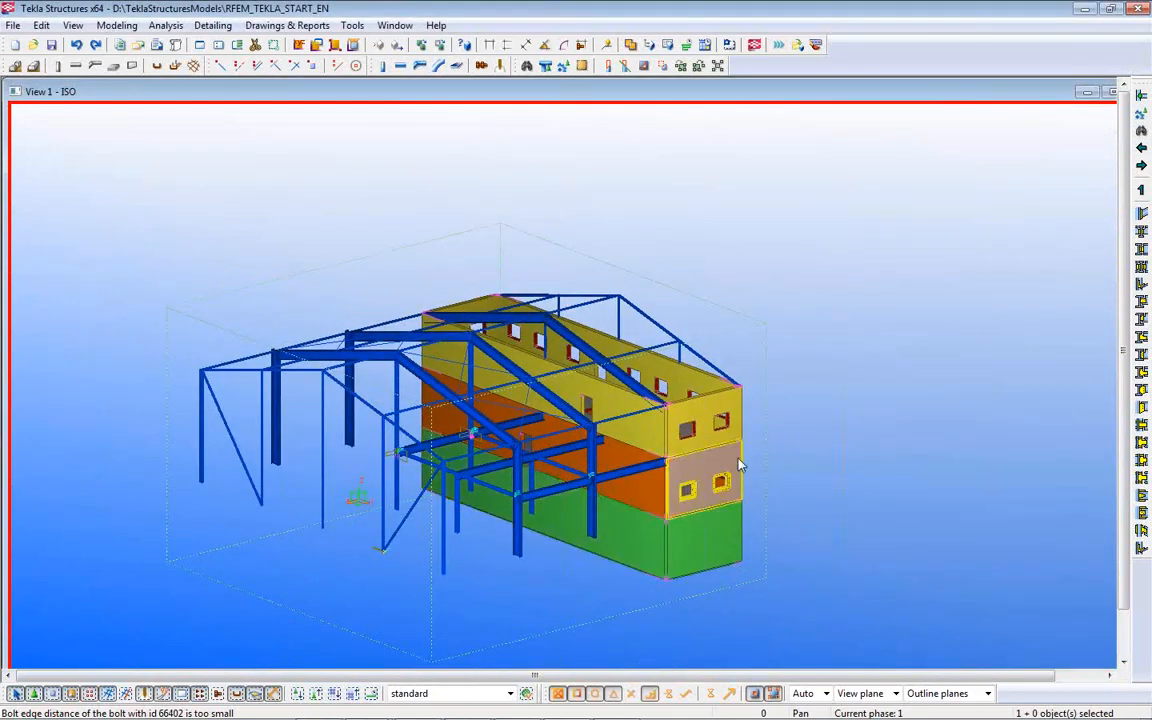
pyautogui.keyDown('ctrl'); pyautogui.moveTo(688, 434); pyautogui.dragTo(491, 530, button='middle'); pyautogui.keyUp('ctrl')
pyautogui.scroll(5, 480, 470)
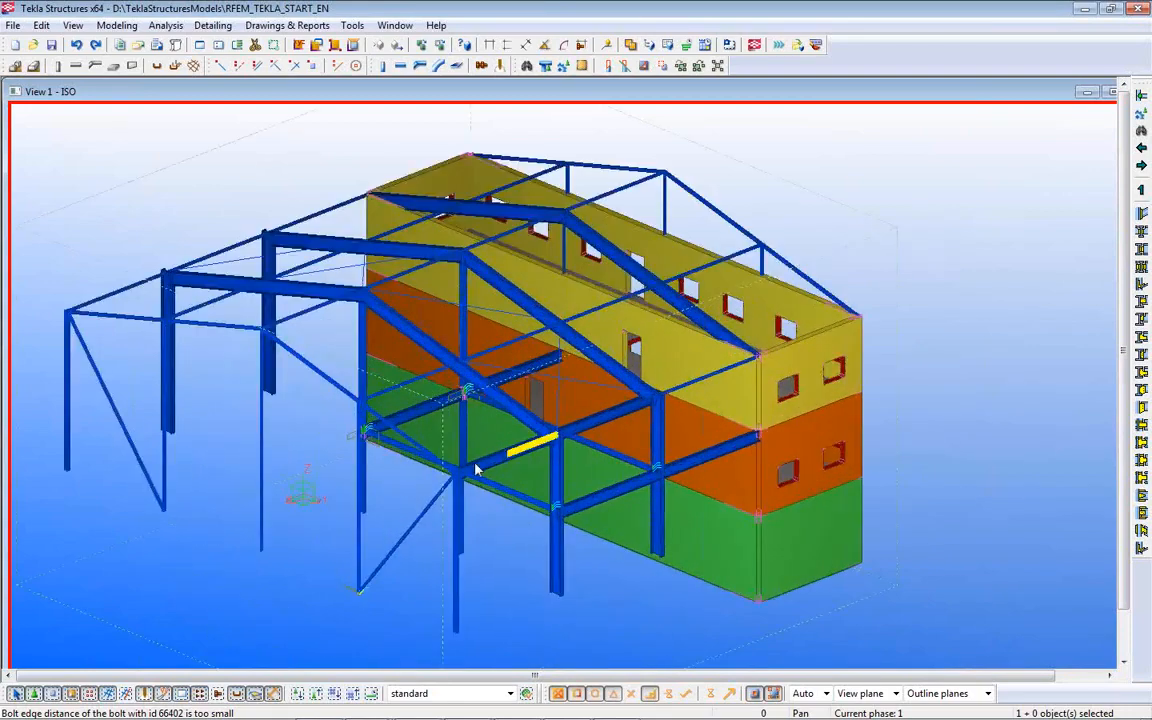
pyautogui.keyDown('ctrl'); pyautogui.moveTo(496, 471); pyautogui.dragTo(560, 416, button='middle'); pyautogui.keyUp('ctrl')
pyautogui.scroll(5, 560, 400)
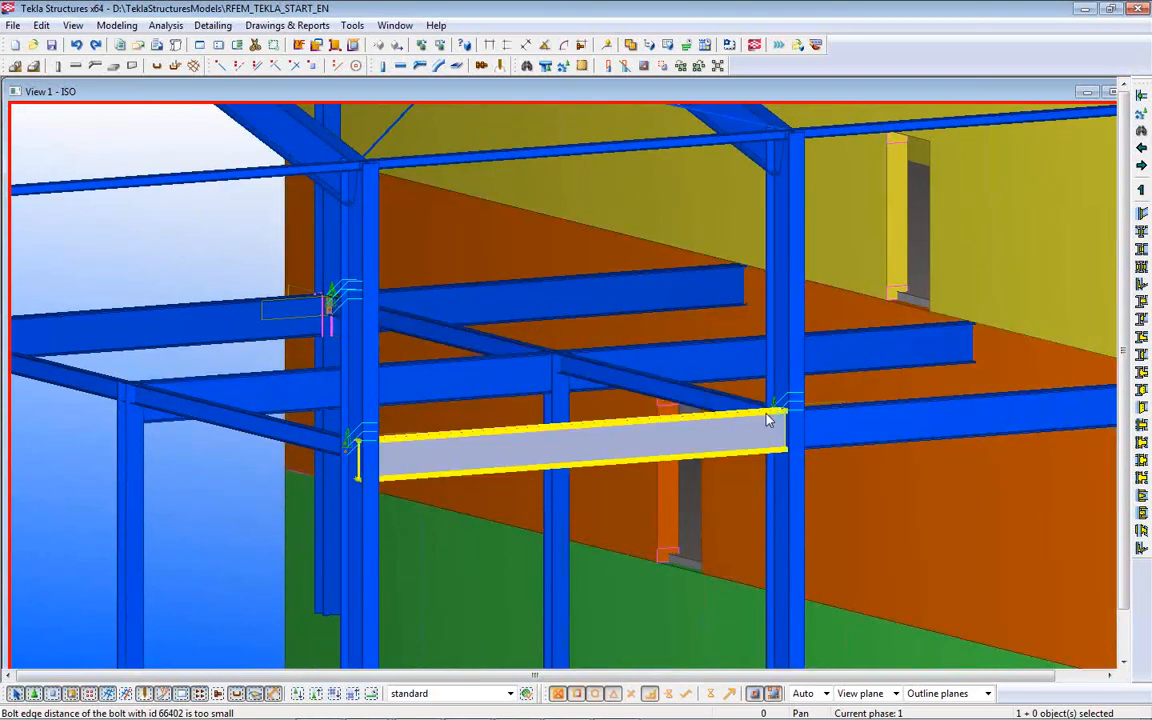
pyautogui.scroll(6, 773, 410)
pyautogui.scroll(-7, 773, 410)
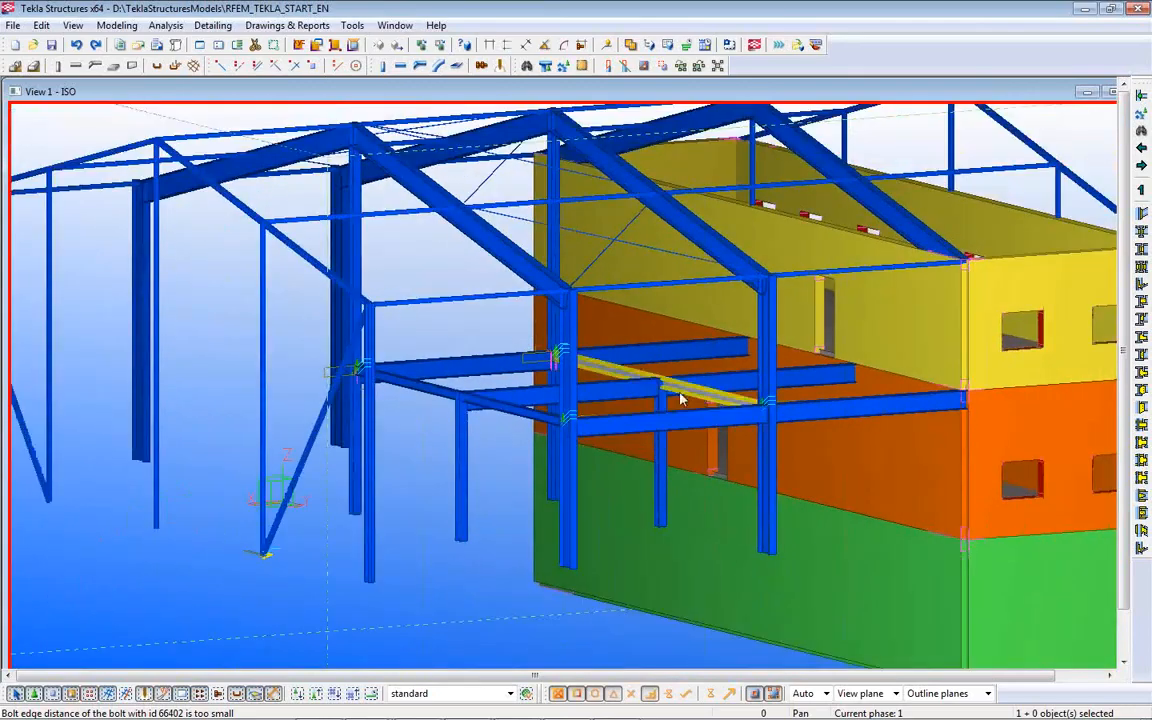
pyautogui.keyDown('ctrl'); pyautogui.moveTo(658, 394); pyautogui.dragTo(751, 442, button='middle'); pyautogui.keyUp('ctrl')
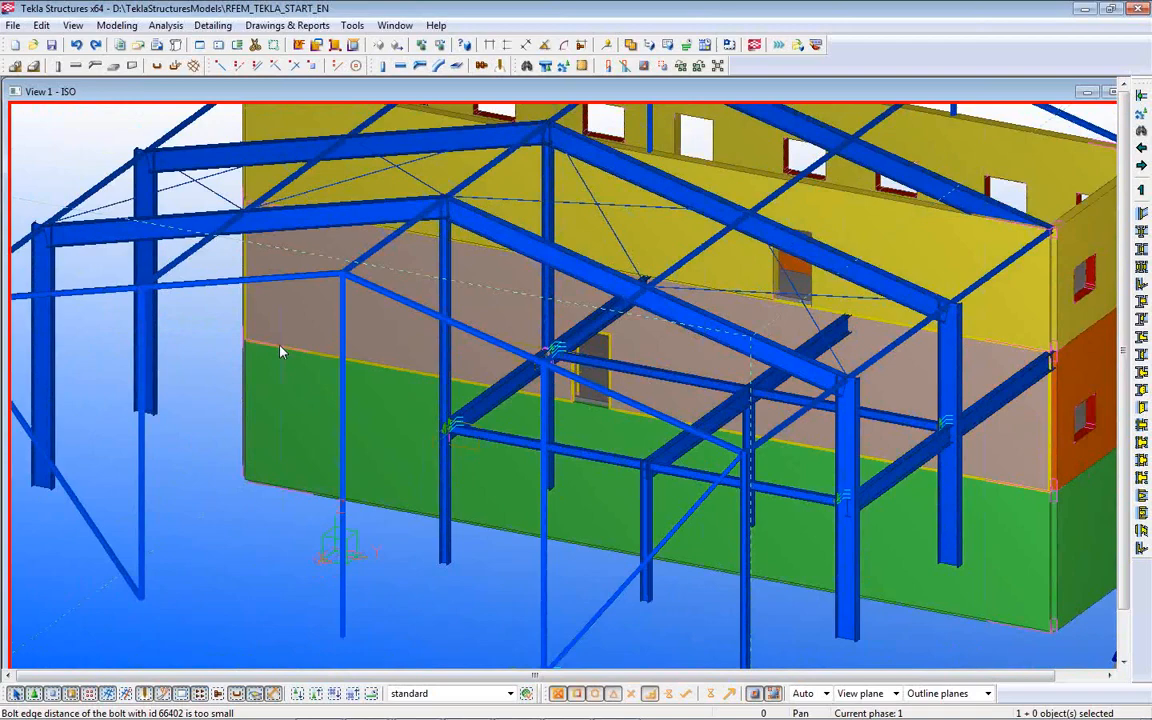
pyautogui.scroll(-3, 424, 447)
# Step: Switch to RFEM and cancel the visibility mode to show the whole structure with its M-y internal force diagrams
pyautogui.moveTo(540, 708)
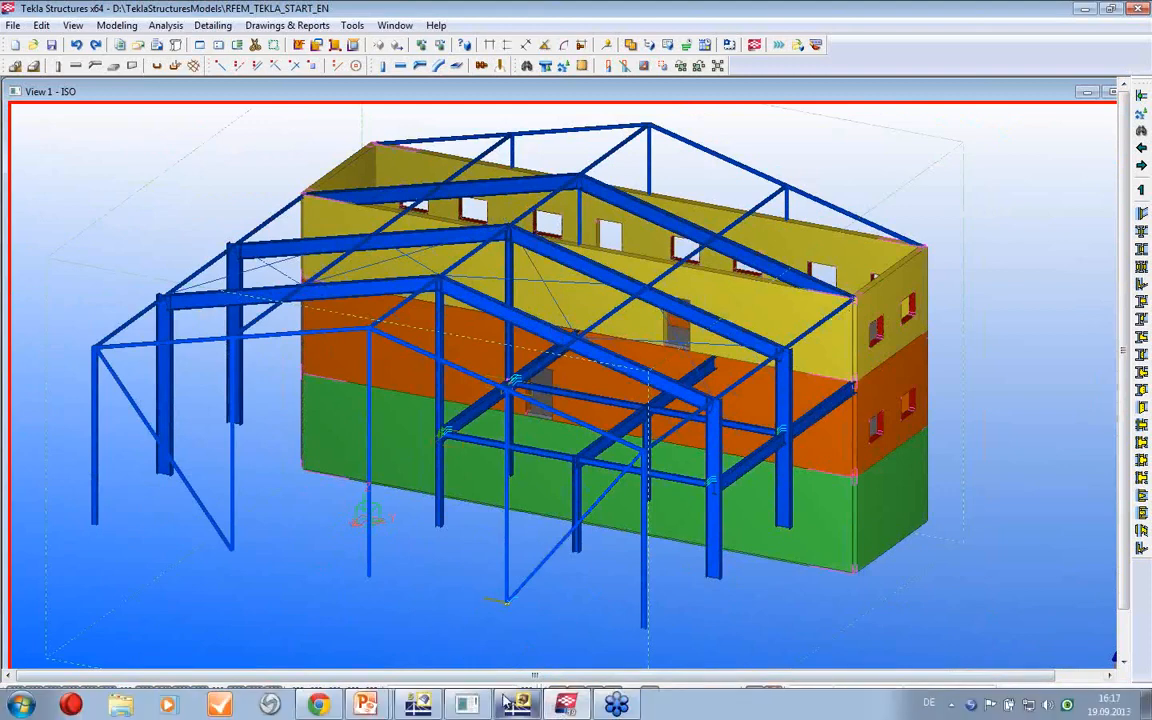
pyautogui.click(509, 708)
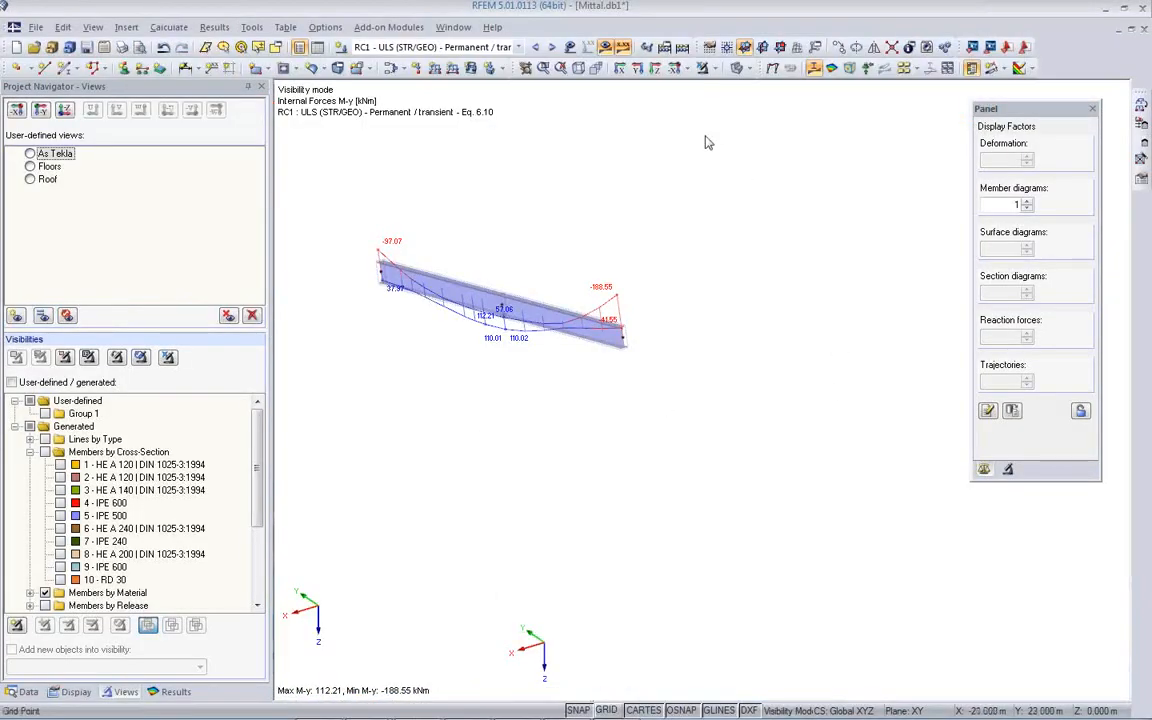
pyautogui.click(704, 69)
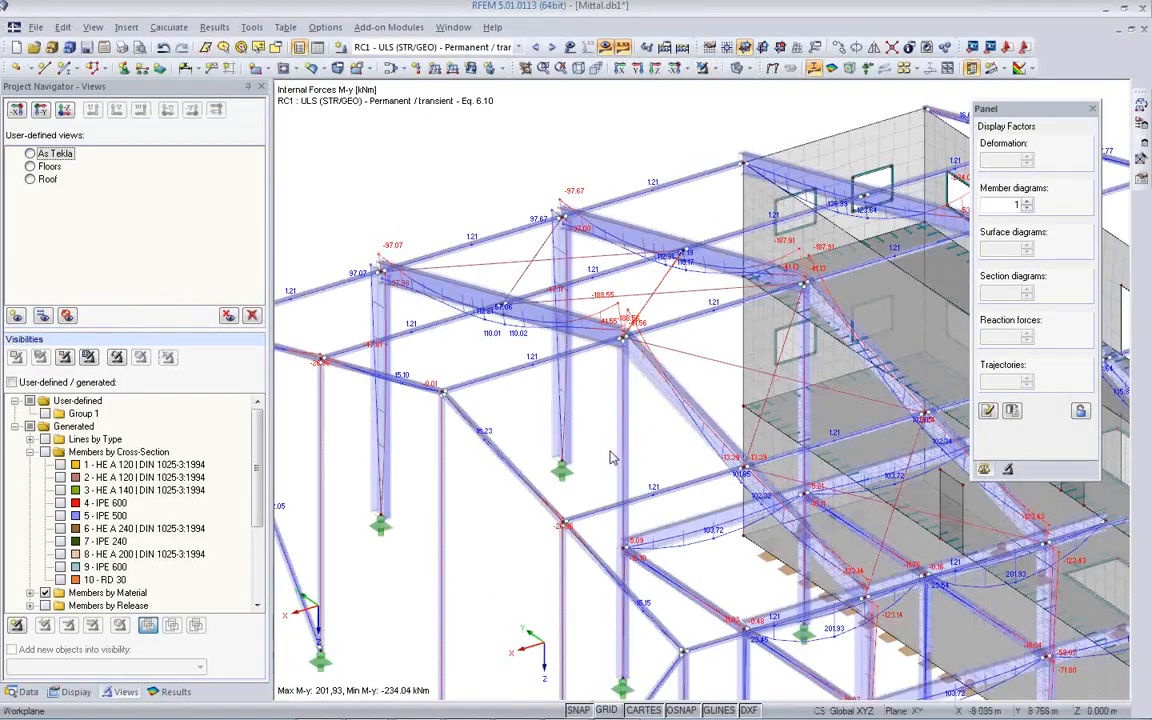
pyautogui.scroll(-2, 591, 452)
pyautogui.moveTo(675, 474); pyautogui.dragTo(616, 331, button='middle')
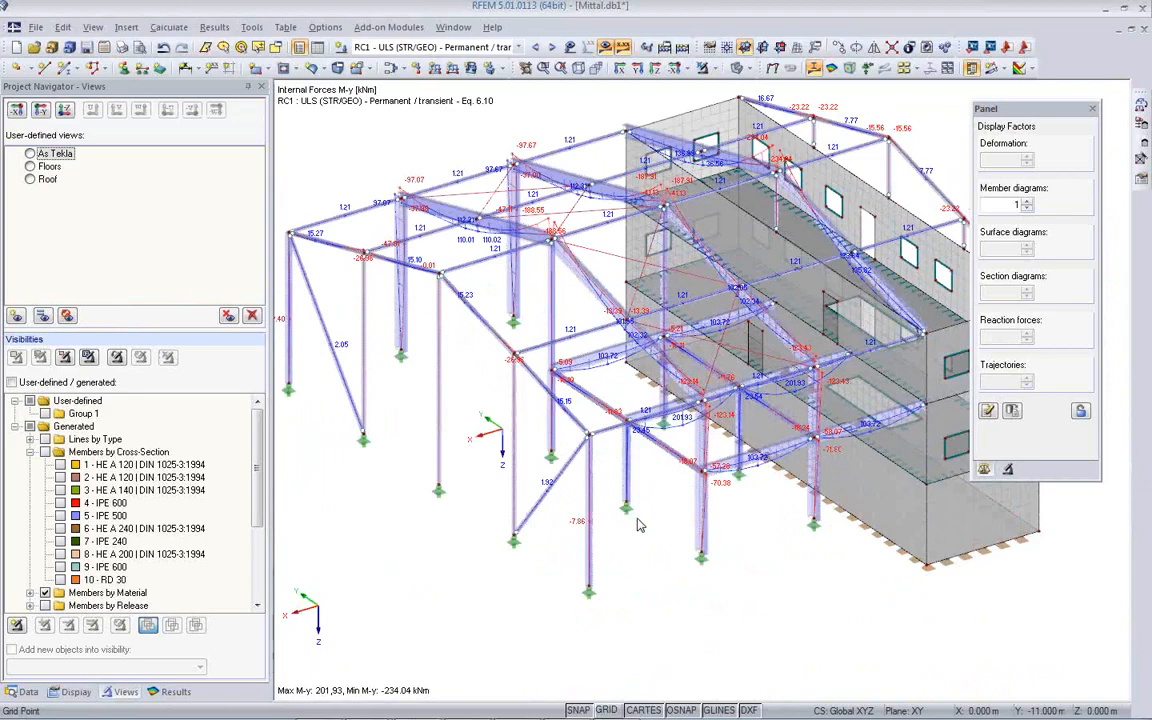
pyautogui.keyDown('ctrl'); pyautogui.moveTo(550, 619); pyautogui.dragTo(540, 585, button='middle'); pyautogui.keyUp('ctrl')
# Step: Switch to the running BIMIntegrationTekla.pptx slide show, advance to the More Information slide, and return to RFEM
pyautogui.moveTo(493, 716)
pyautogui.moveTo(369, 710)
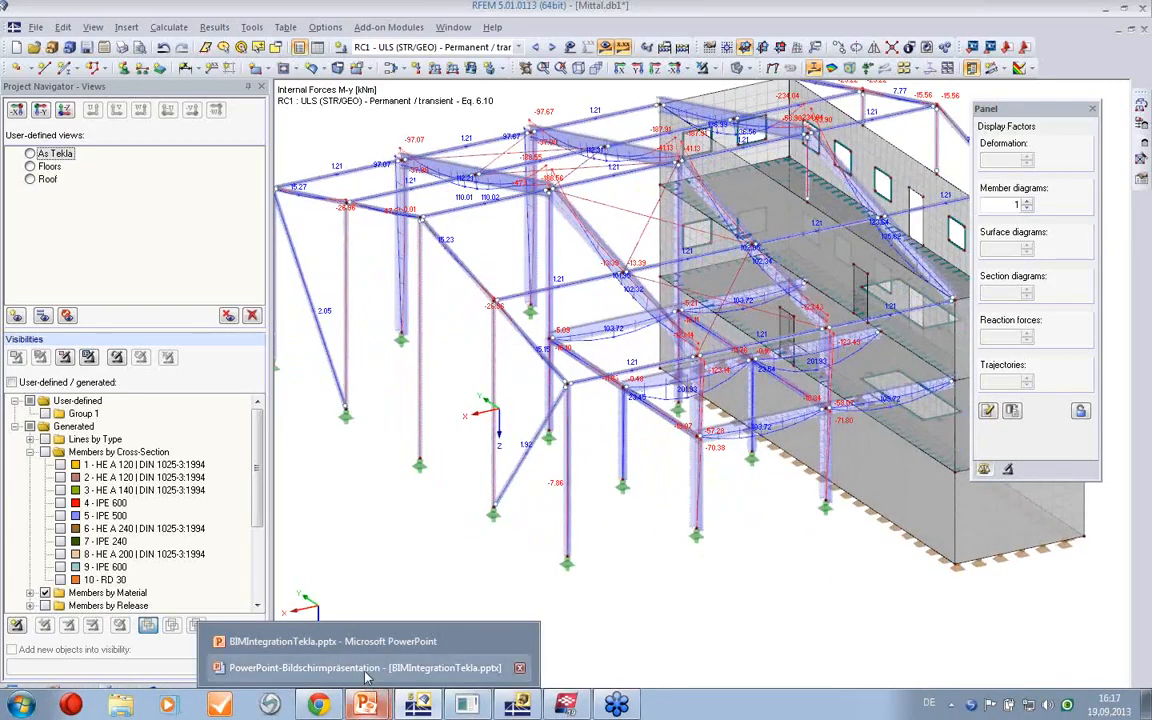
pyautogui.click(365, 667)
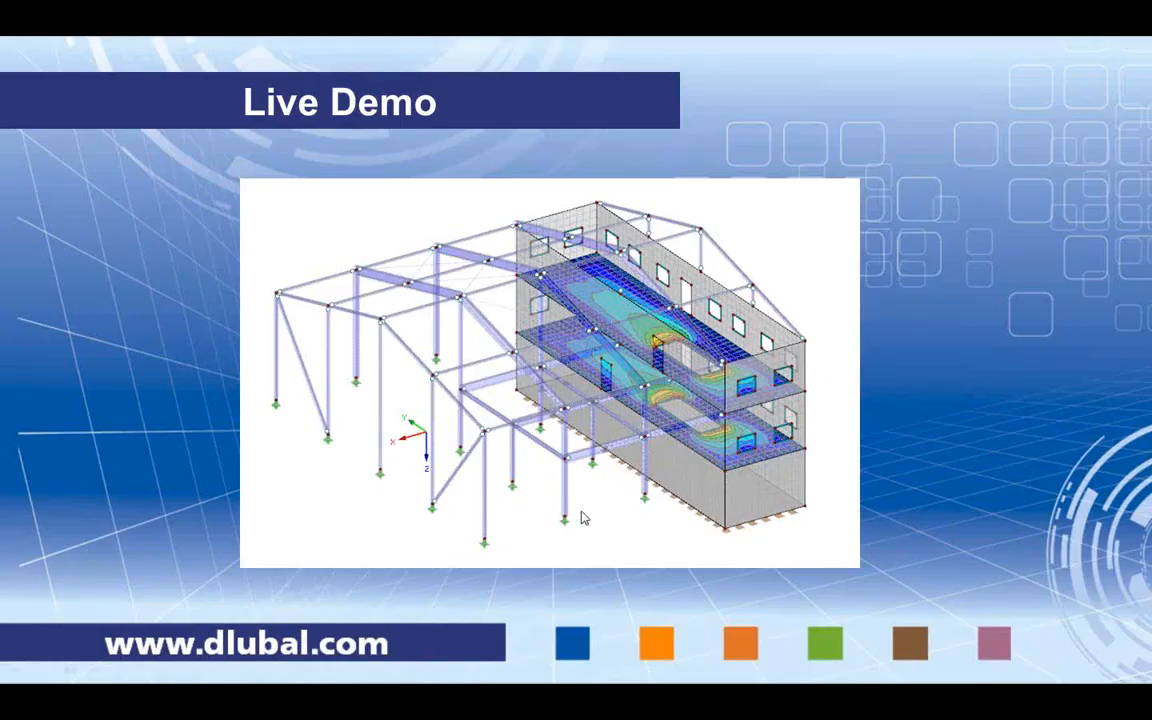
pyautogui.click(881, 481)
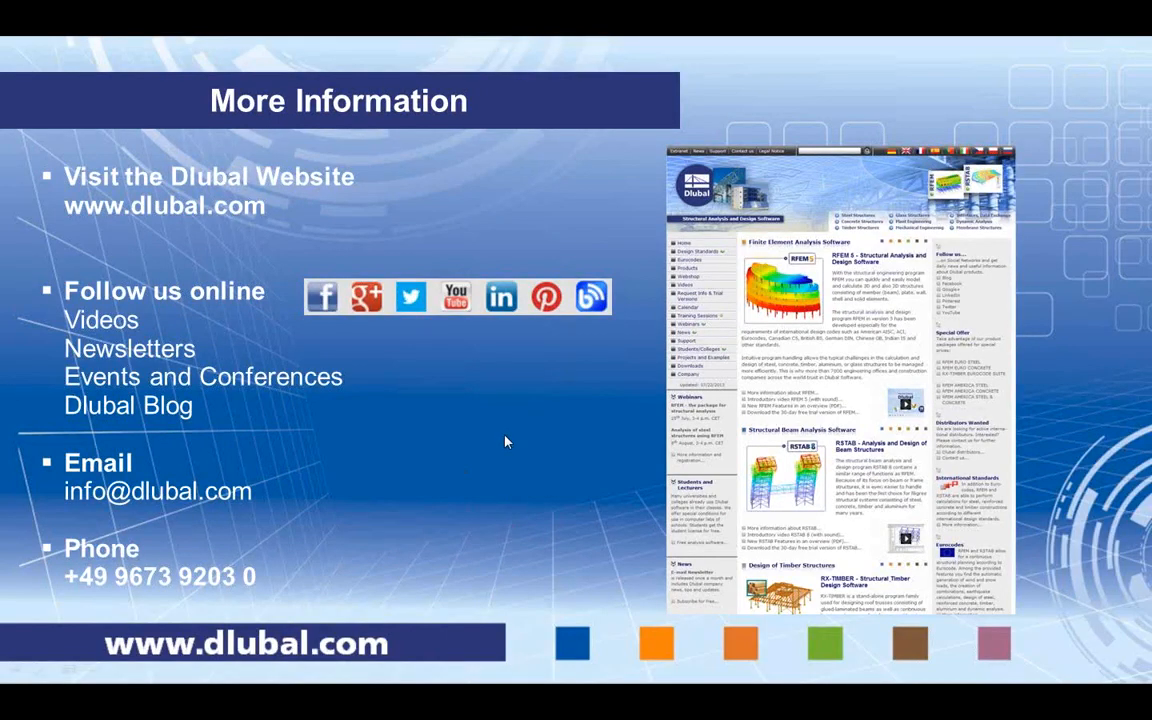
pyautogui.hotkey('alt', 'Tab')
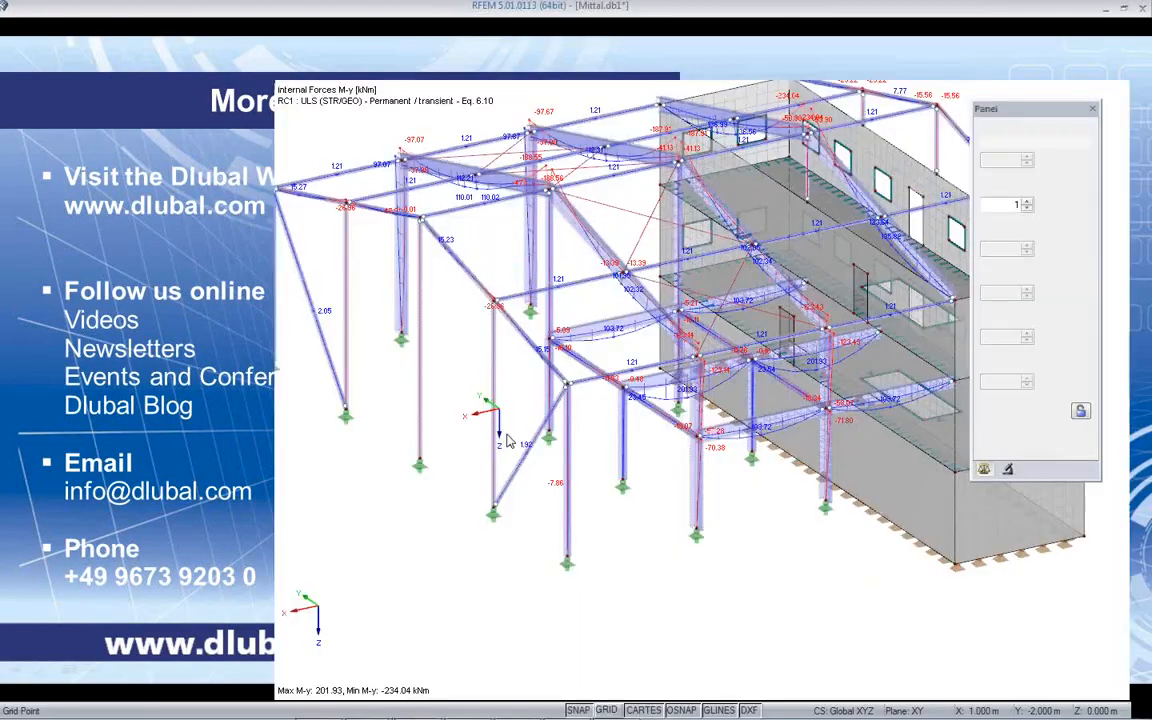
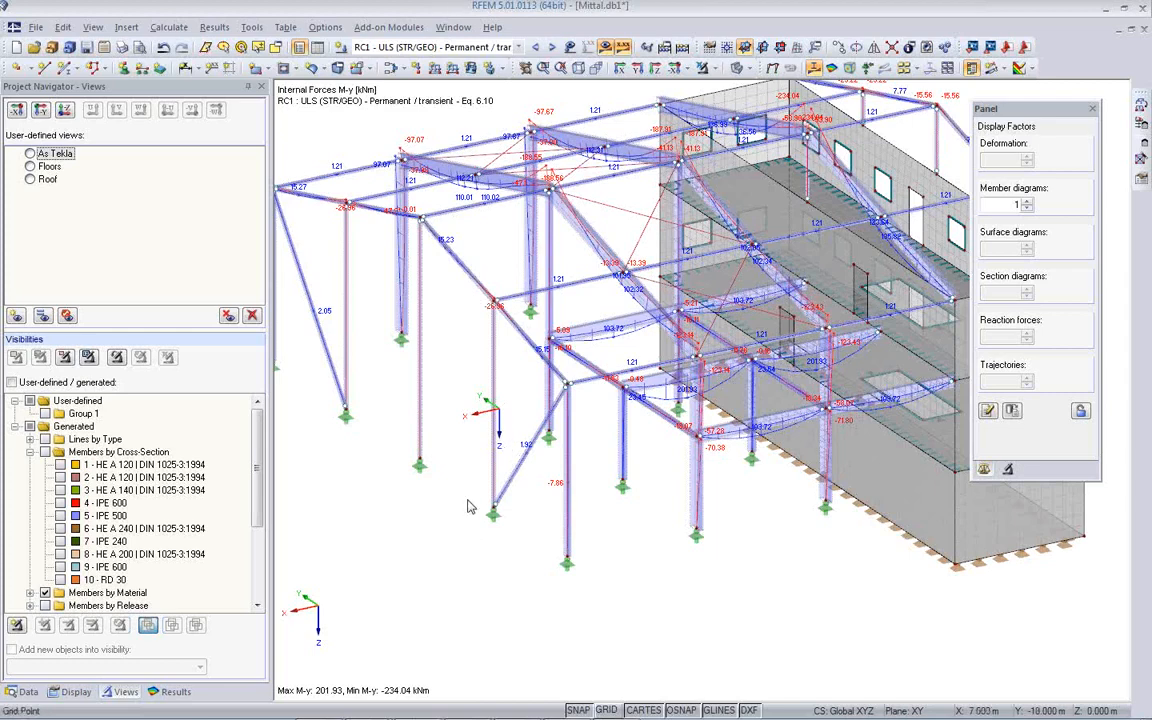
# Step: Switch to Tekla Structures and open the model Sections from D:\TeklaStructuresModels
pyautogui.scroll(-3, 447, 527)
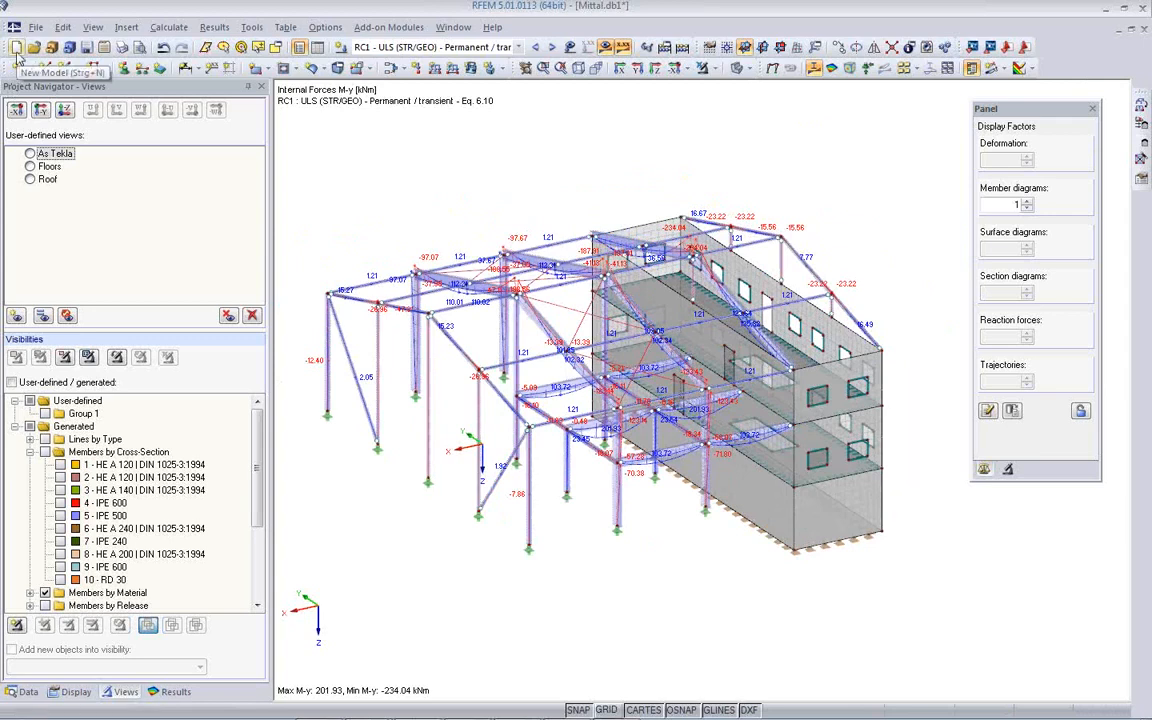
pyautogui.moveTo(572, 599); pyautogui.dragTo(650, 557, button='middle')
pyautogui.moveTo(437, 692)
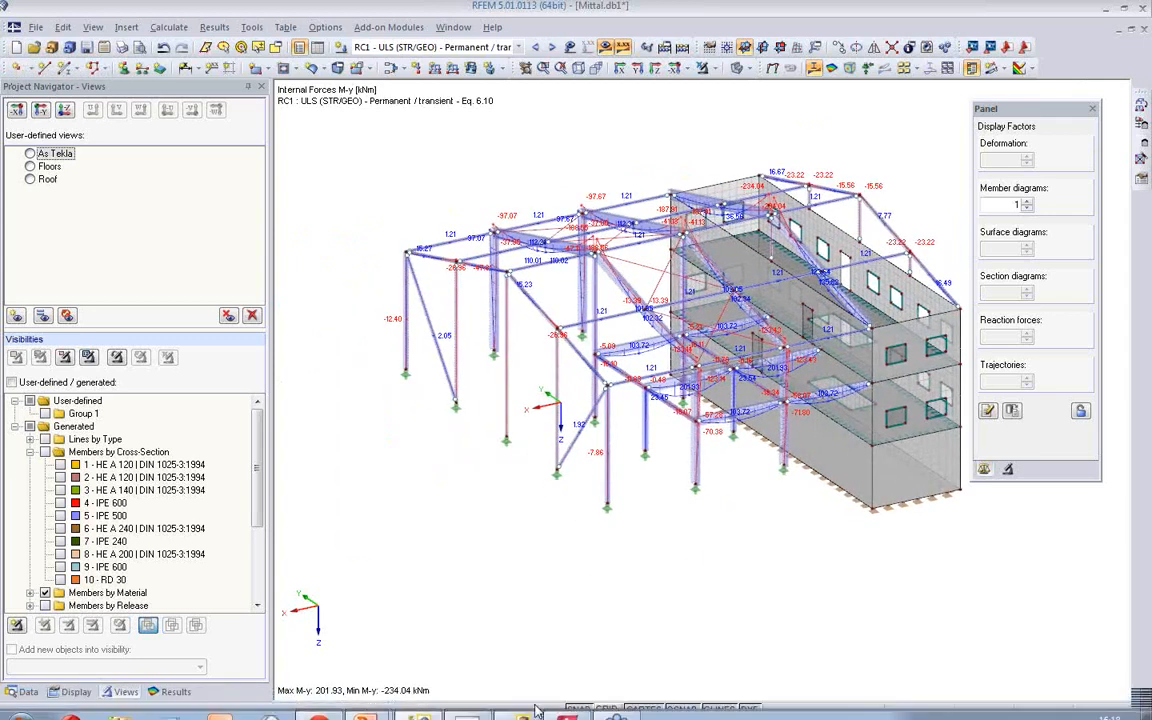
pyautogui.click(566, 706)
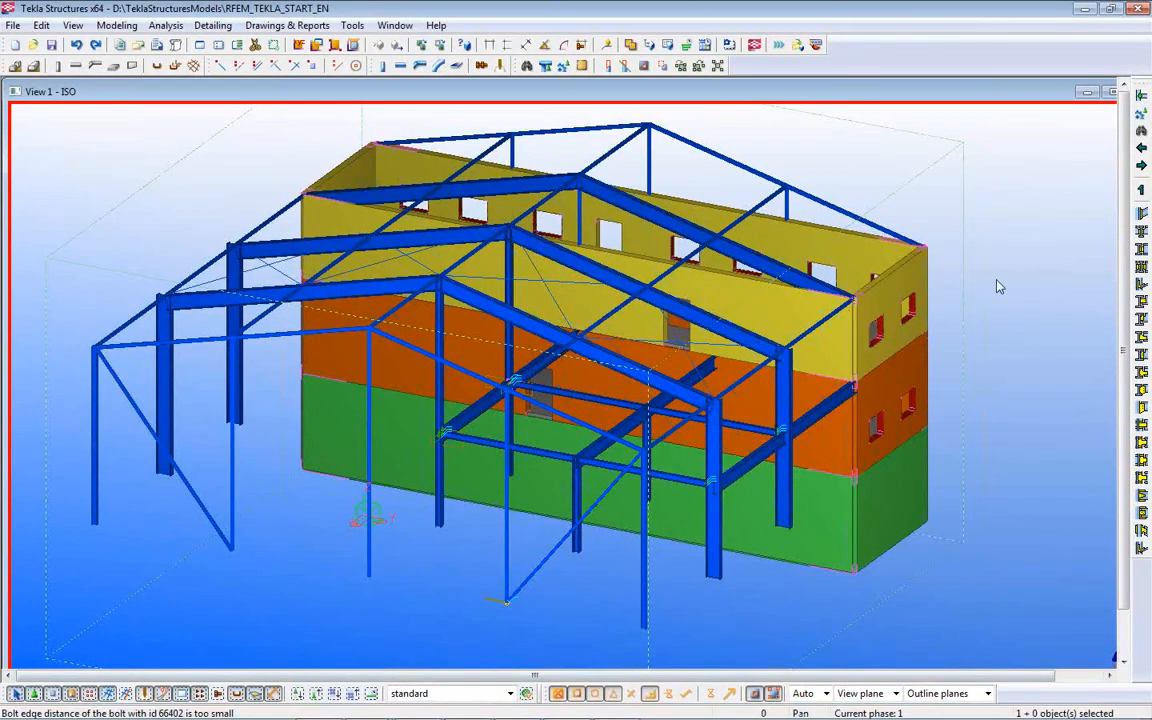
pyautogui.click(33, 45)
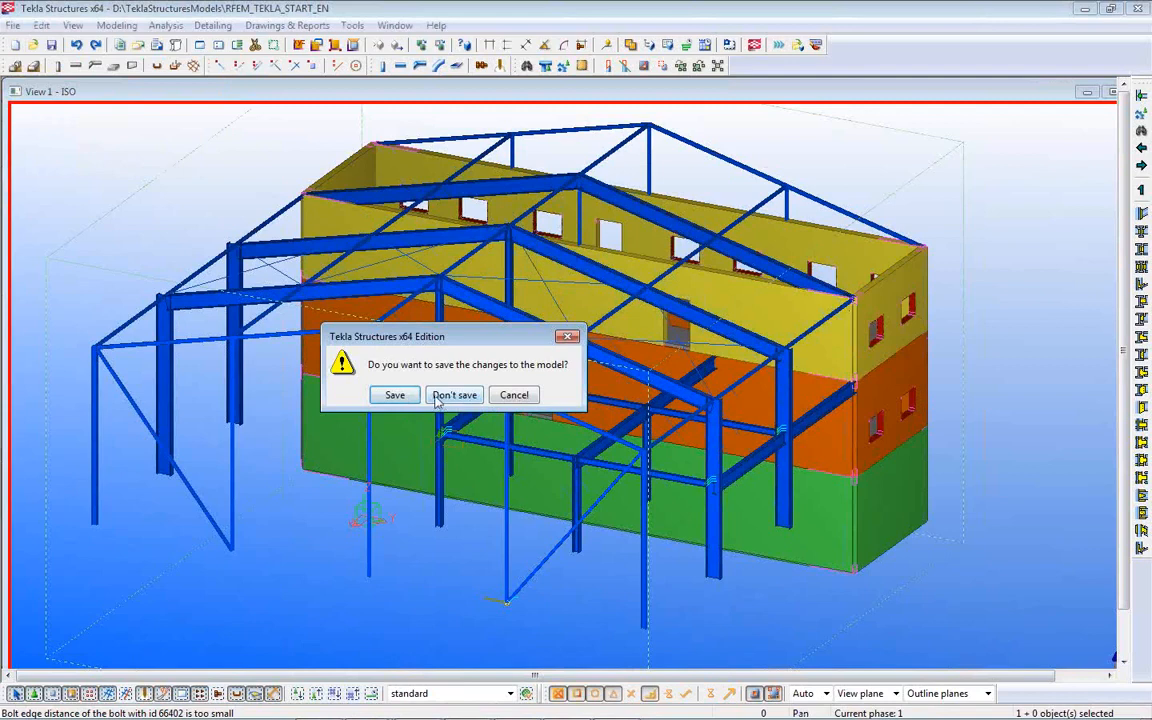
pyautogui.click(440, 395)
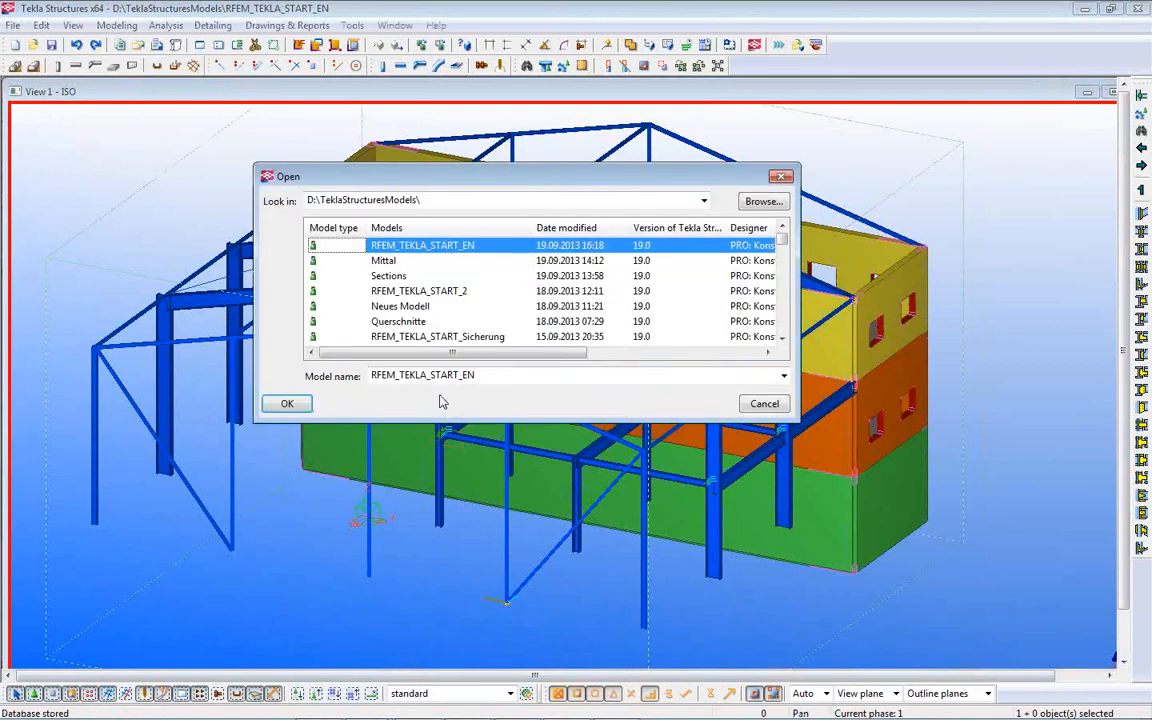
pyautogui.click(378, 277)
pyautogui.click(287, 403)
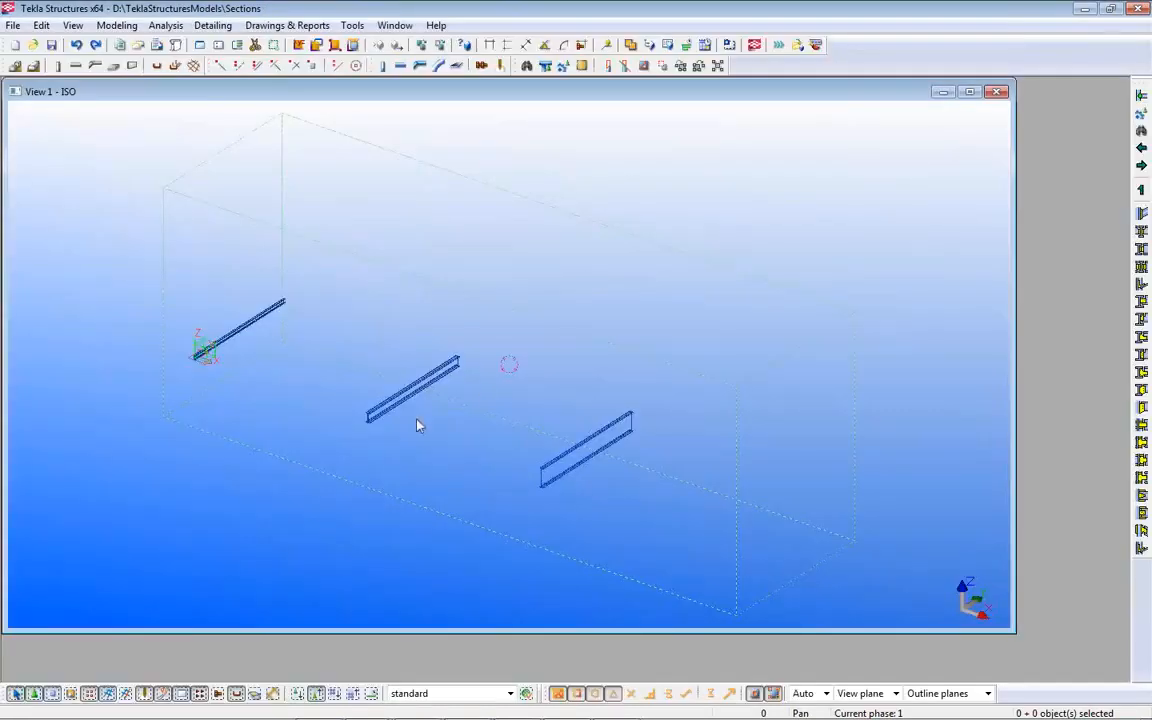
# Step: Inspect the profile in the properties of the C-section beam at the origin, and close the properties
pyautogui.moveTo(461, 421); pyautogui.dragTo(627, 415, button='middle')
pyautogui.scroll(5, 379, 370)
pyautogui.scroll(5, 300, 325)
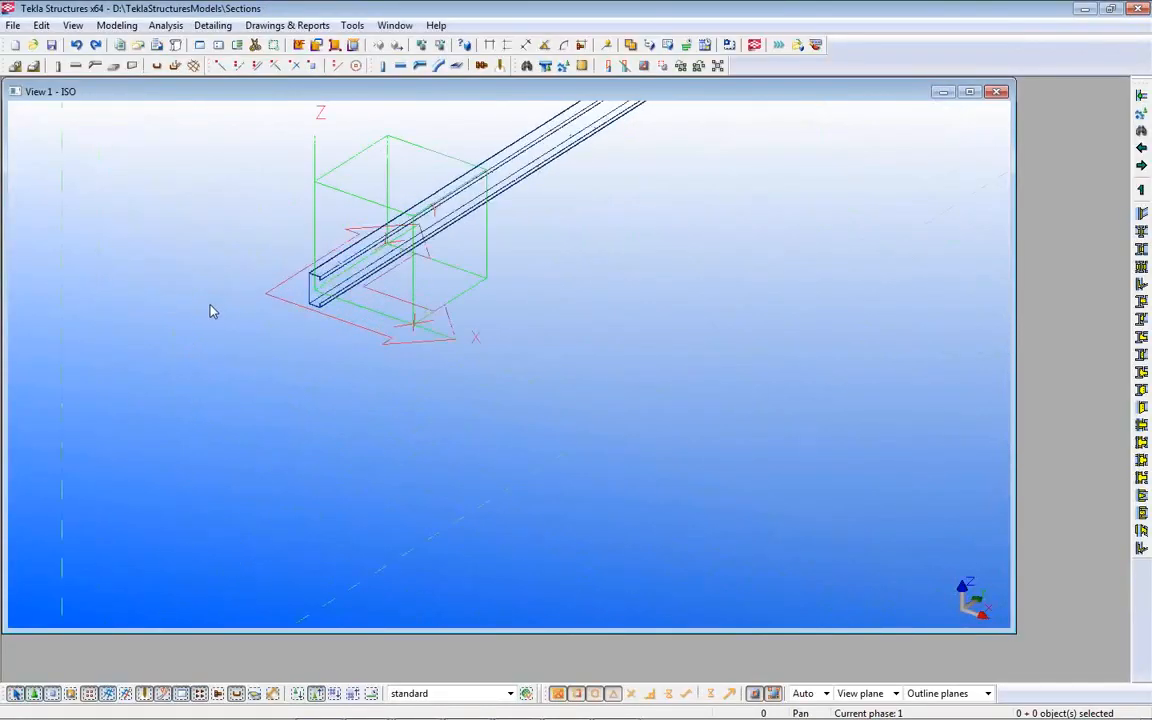
pyautogui.doubleClick(340, 272)
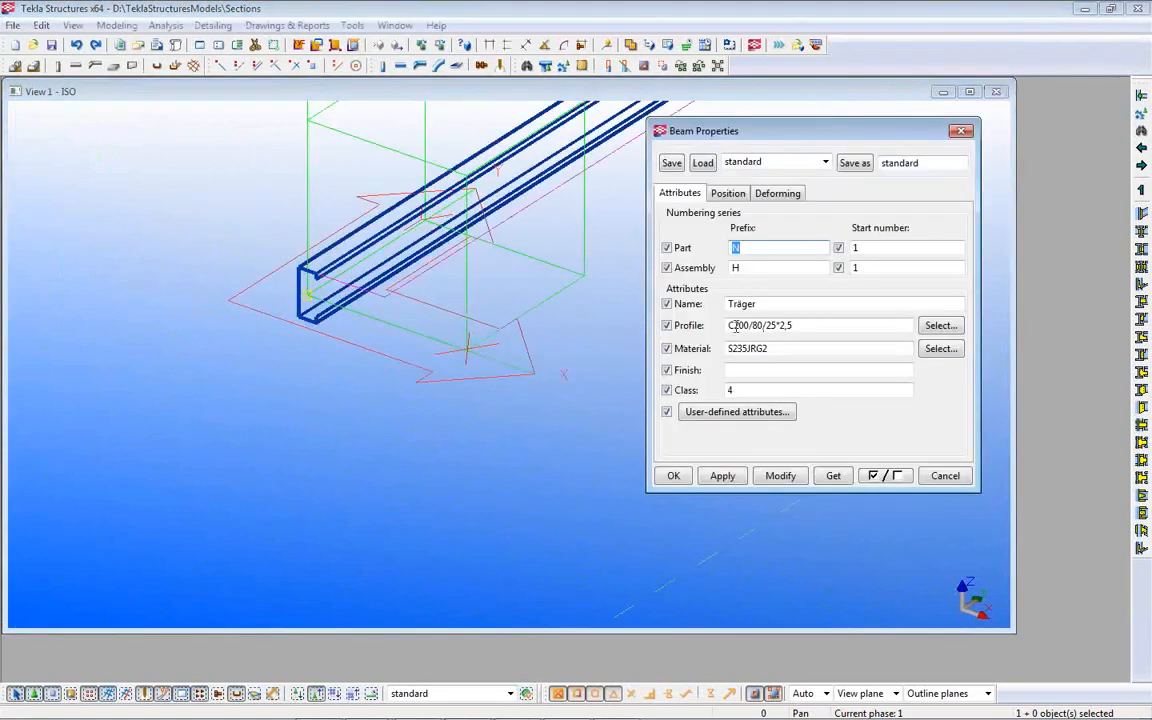
pyautogui.click(503, 467)
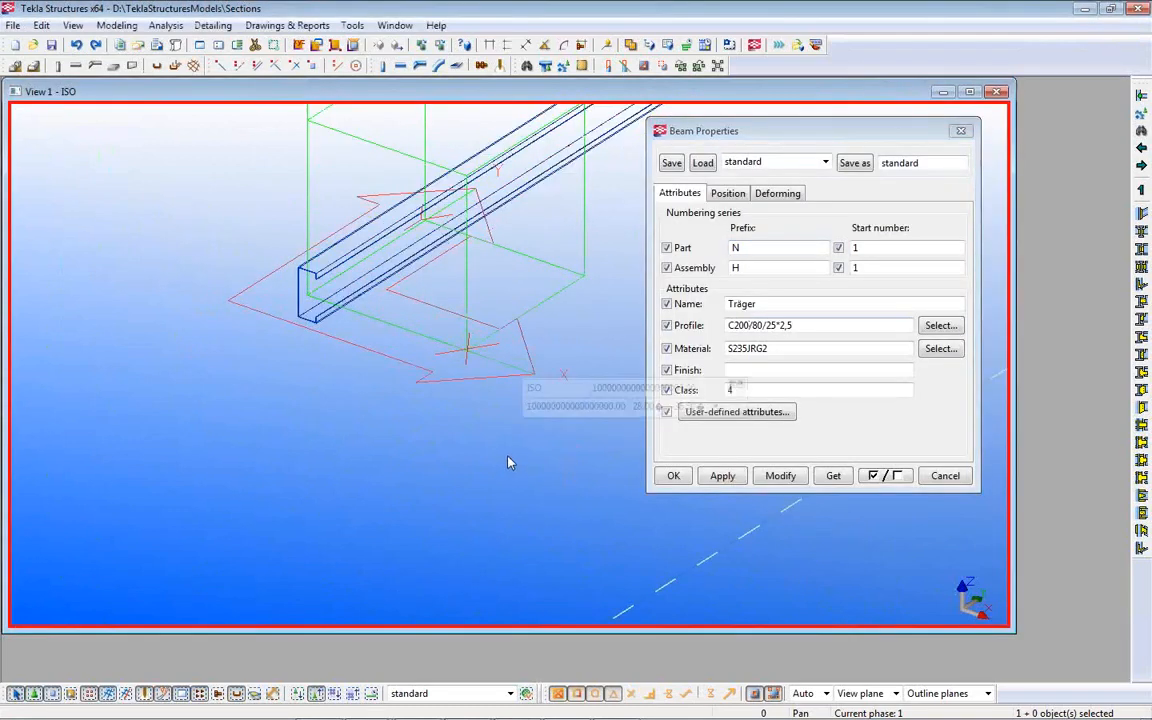
pyautogui.click(941, 474)
# Step: Inspect the profile in the properties of the middle I-section beam, close the properties, and view all three beams
pyautogui.scroll(-2, 578, 457)
pyautogui.scroll(-3, 580, 464)
pyautogui.moveTo(940, 515); pyautogui.dragTo(345, 363, button='middle')
pyautogui.scroll(-2, 345, 363)
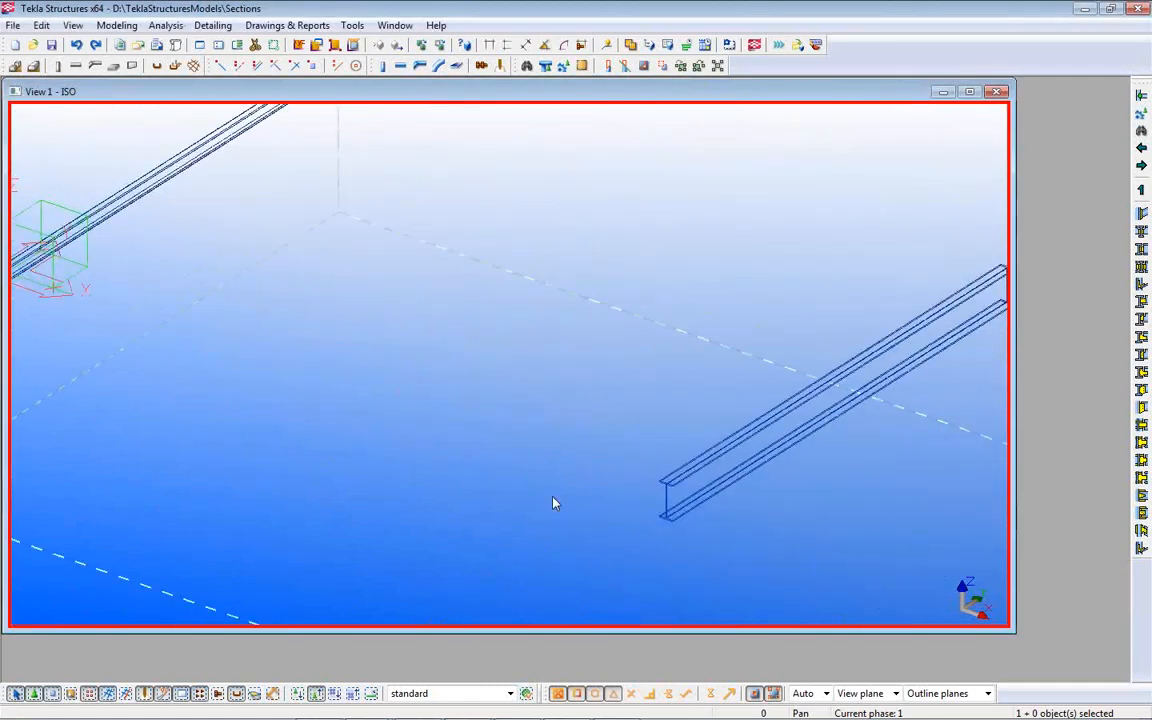
pyautogui.doubleClick(694, 477)
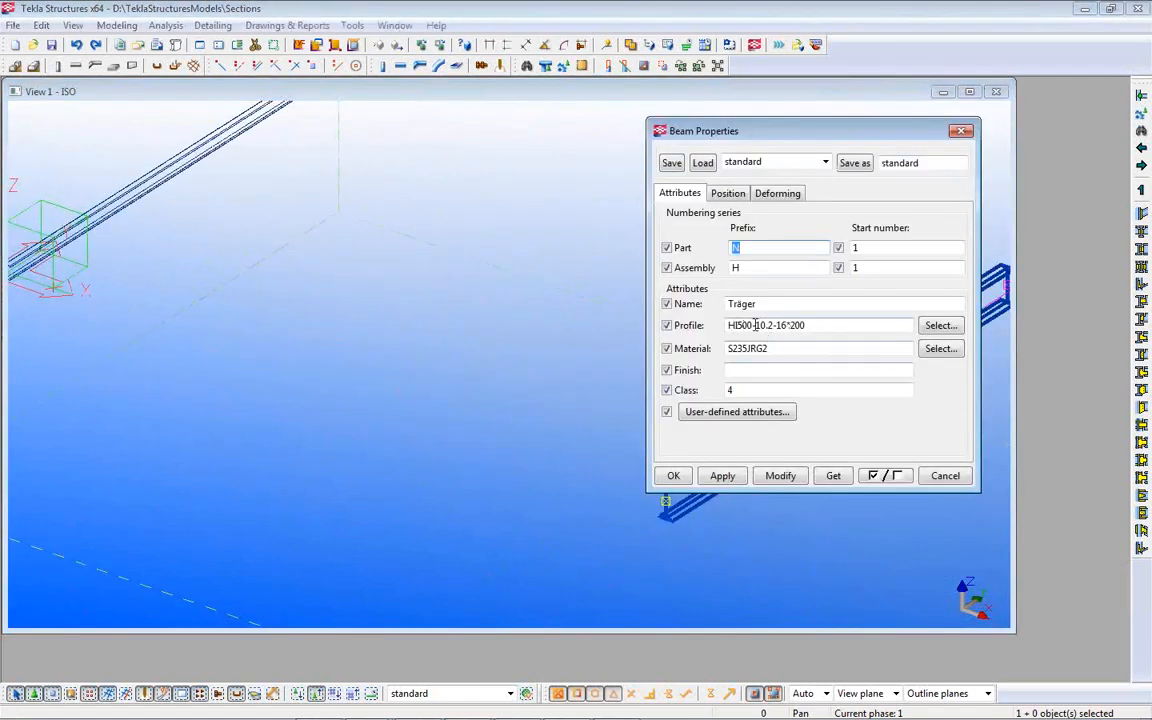
pyautogui.click(945, 476)
pyautogui.scroll(-3, 638, 478)
pyautogui.moveTo(751, 496); pyautogui.dragTo(465, 399, button='middle')
pyautogui.scroll(-1, 465, 399)
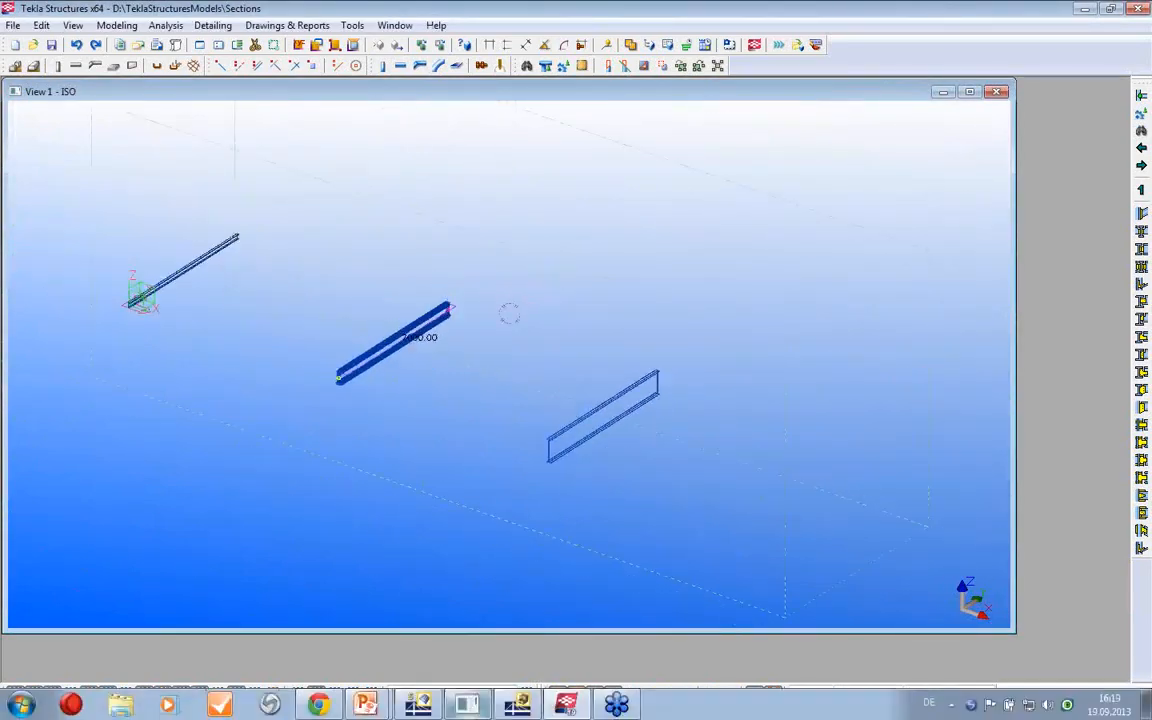
# Step: Switch to RFEM and bring up the Project Manager
pyautogui.moveTo(420, 706)
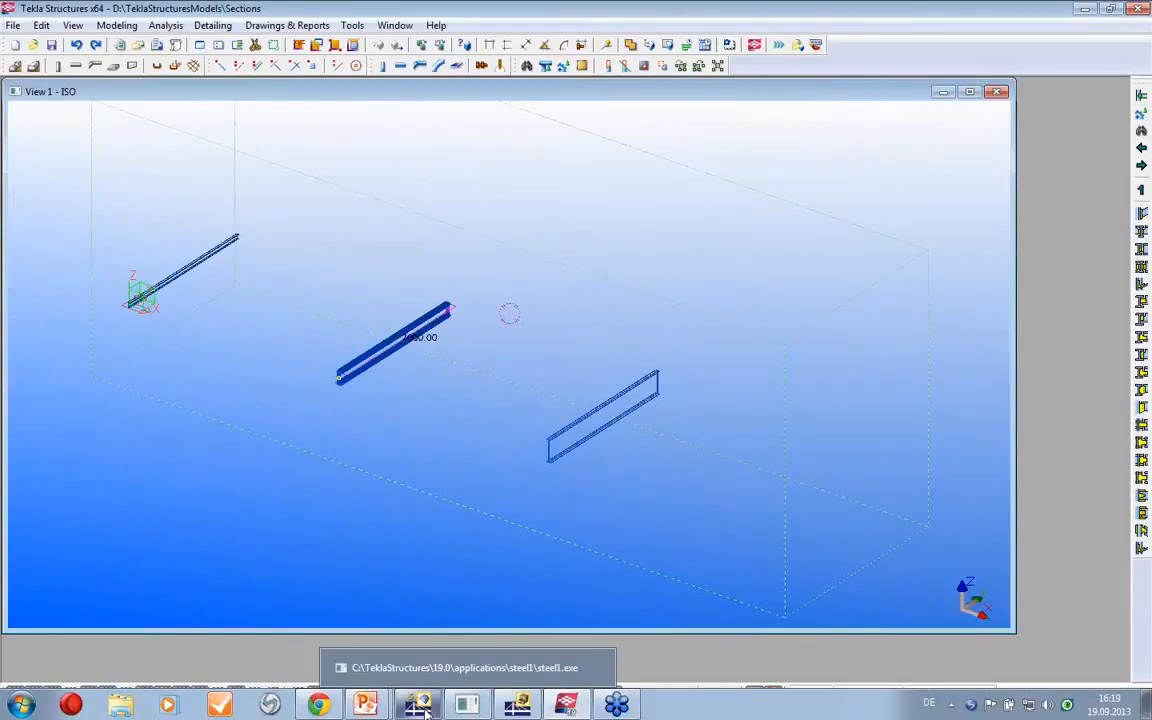
pyautogui.click(400, 666)
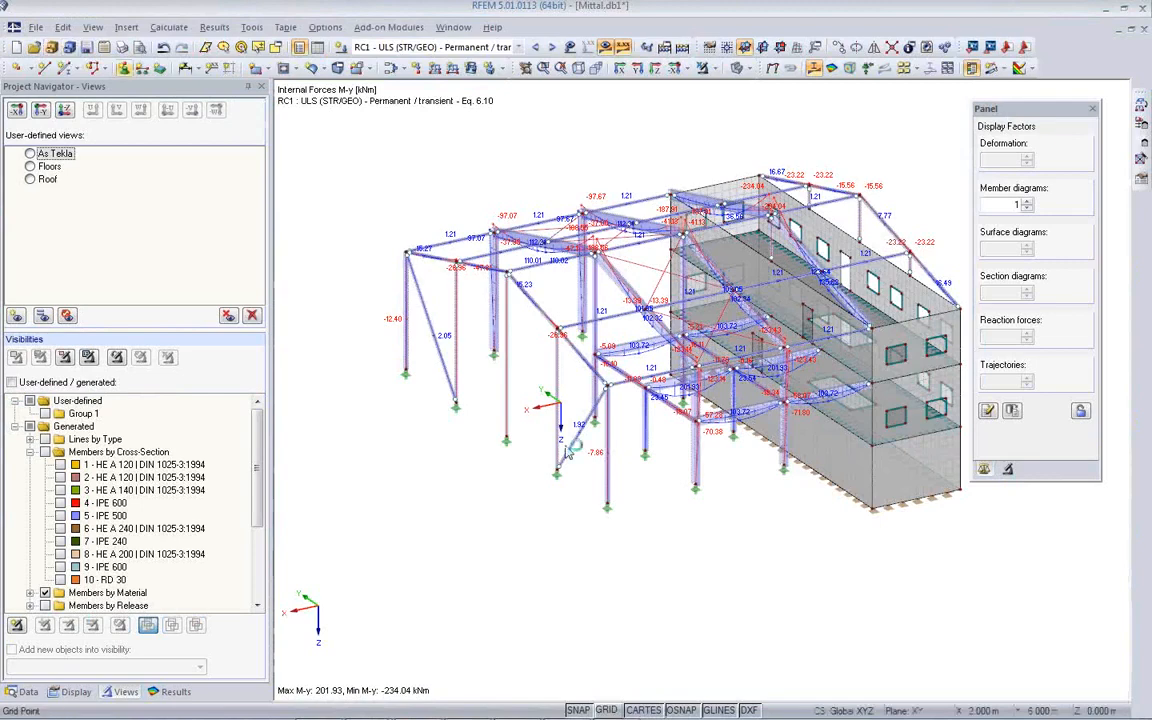
pyautogui.click(52, 50)
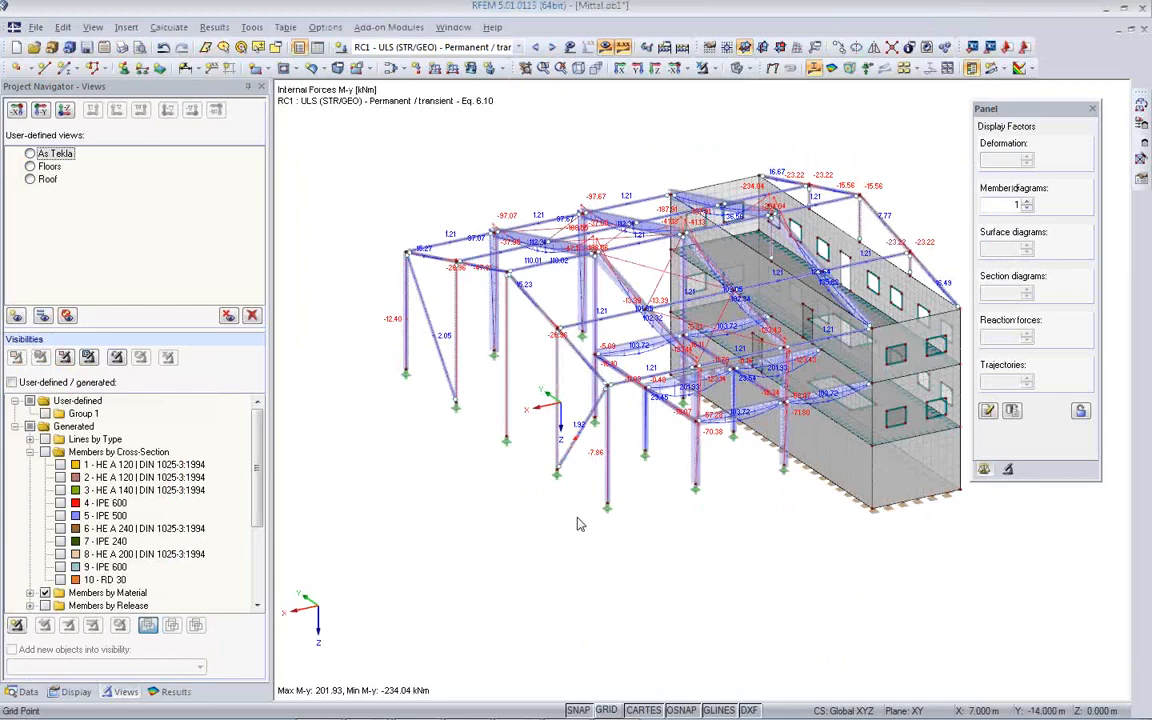
pyautogui.keyDown('ctrl'); pyautogui.moveTo(577, 519); pyautogui.dragTo(634, 578, button='middle'); pyautogui.keyUp('ctrl')
pyautogui.moveTo(466, 714)
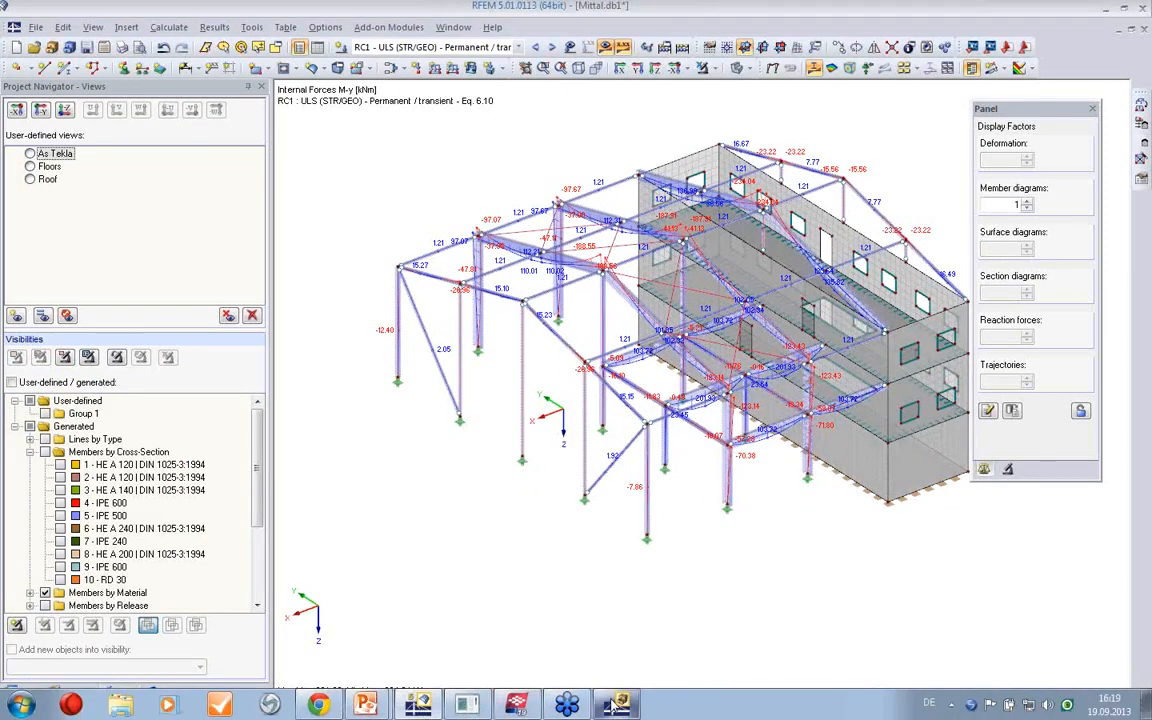
pyautogui.click(421, 708)
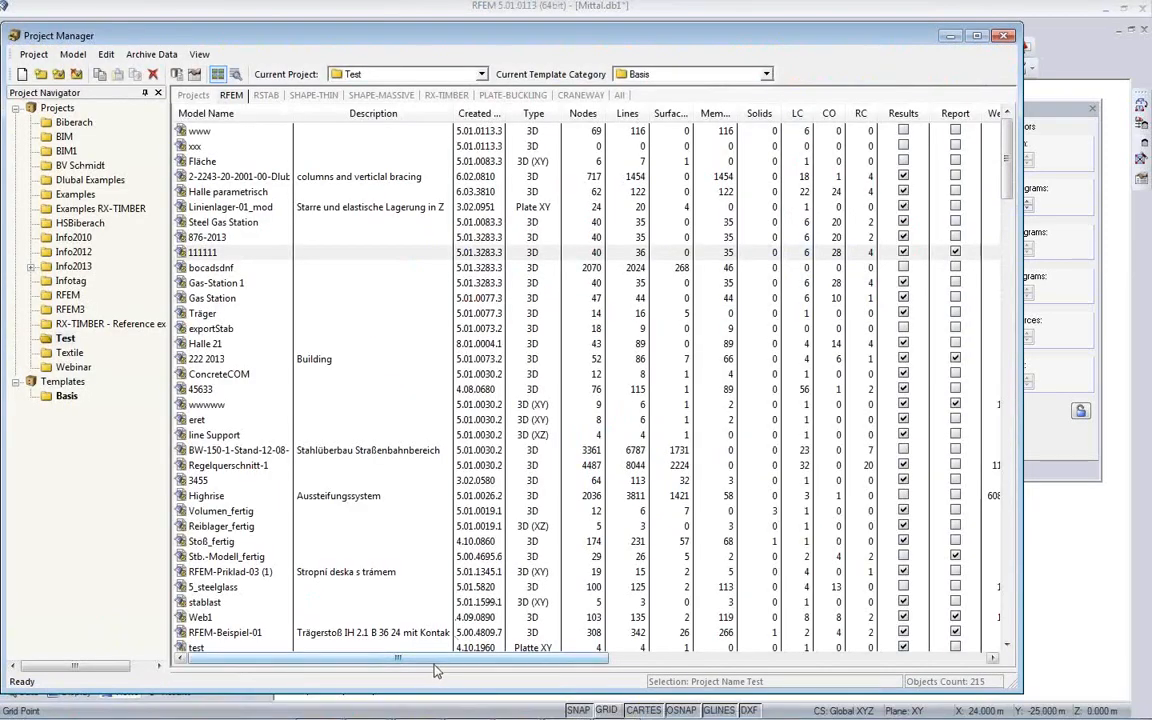
# Step: Enlarge the Project Manager's thumbnails area, browse the models of the Info2013 and Webinar projects, and minimize the Project Manager
pyautogui.moveTo(434, 668); pyautogui.dragTo(439, 406)
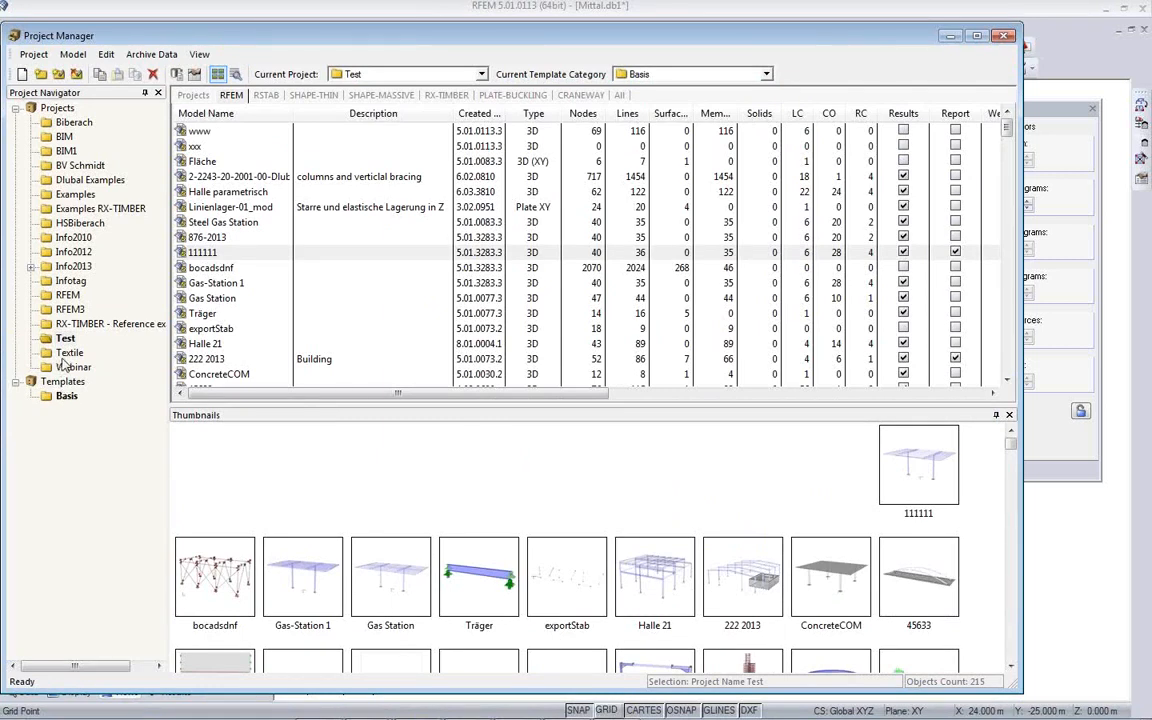
pyautogui.click(72, 266)
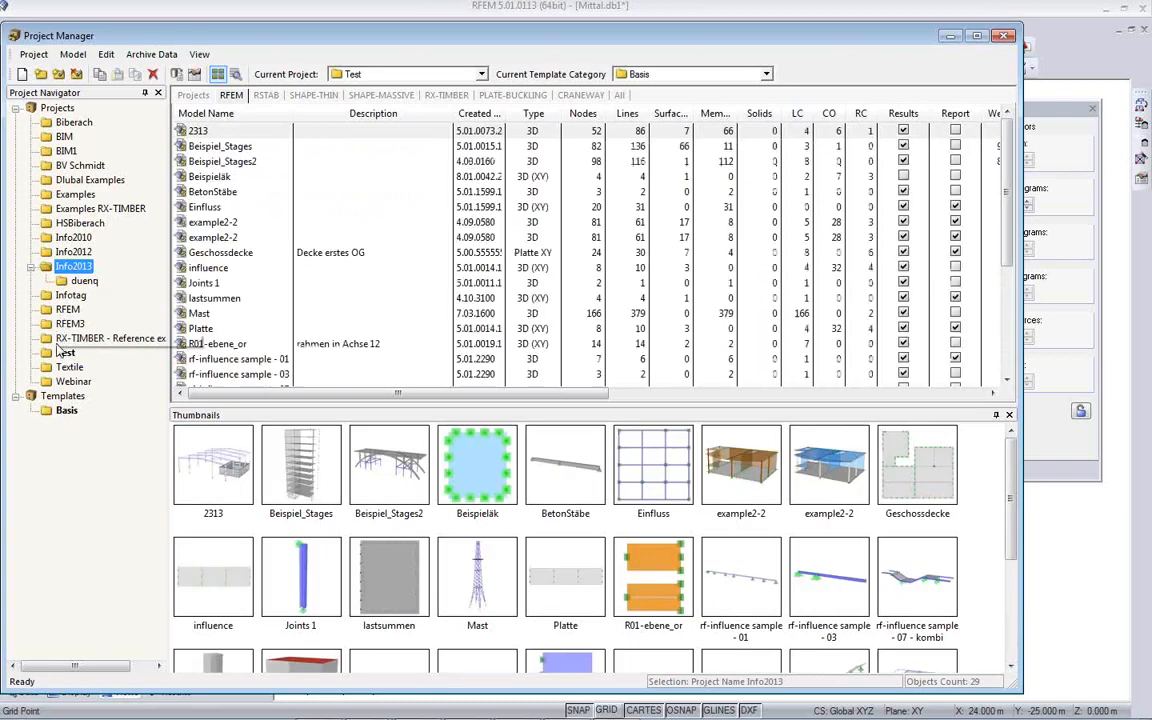
pyautogui.click(78, 383)
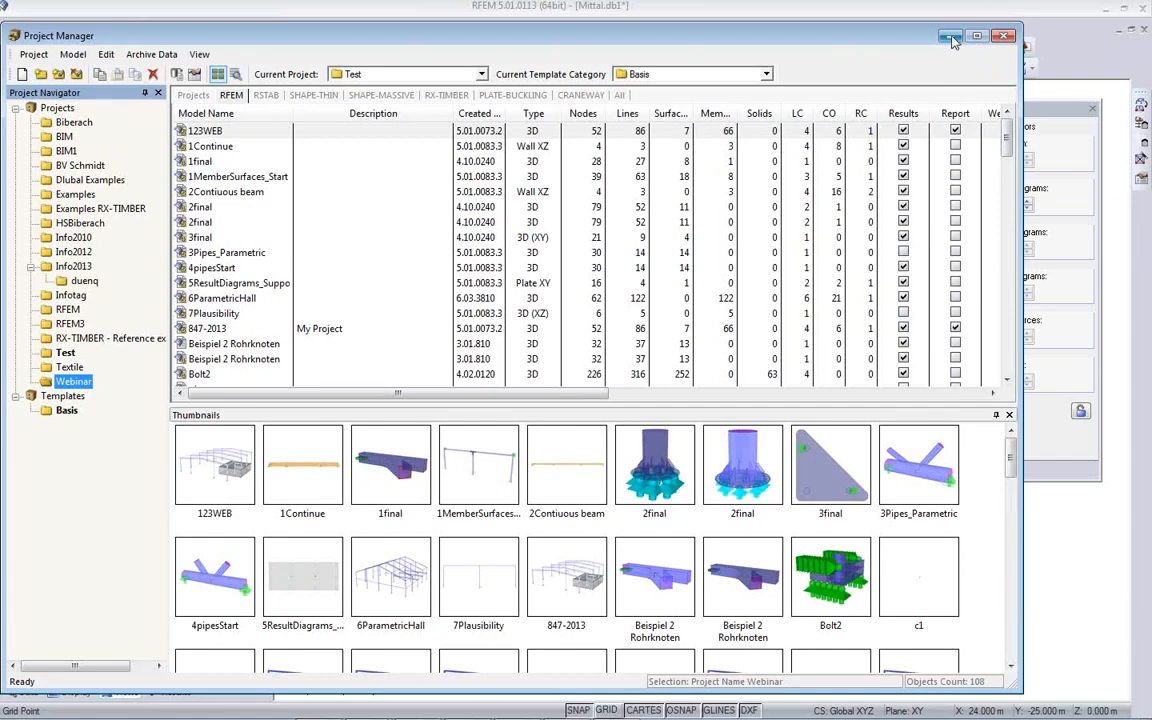
pyautogui.click(951, 38)
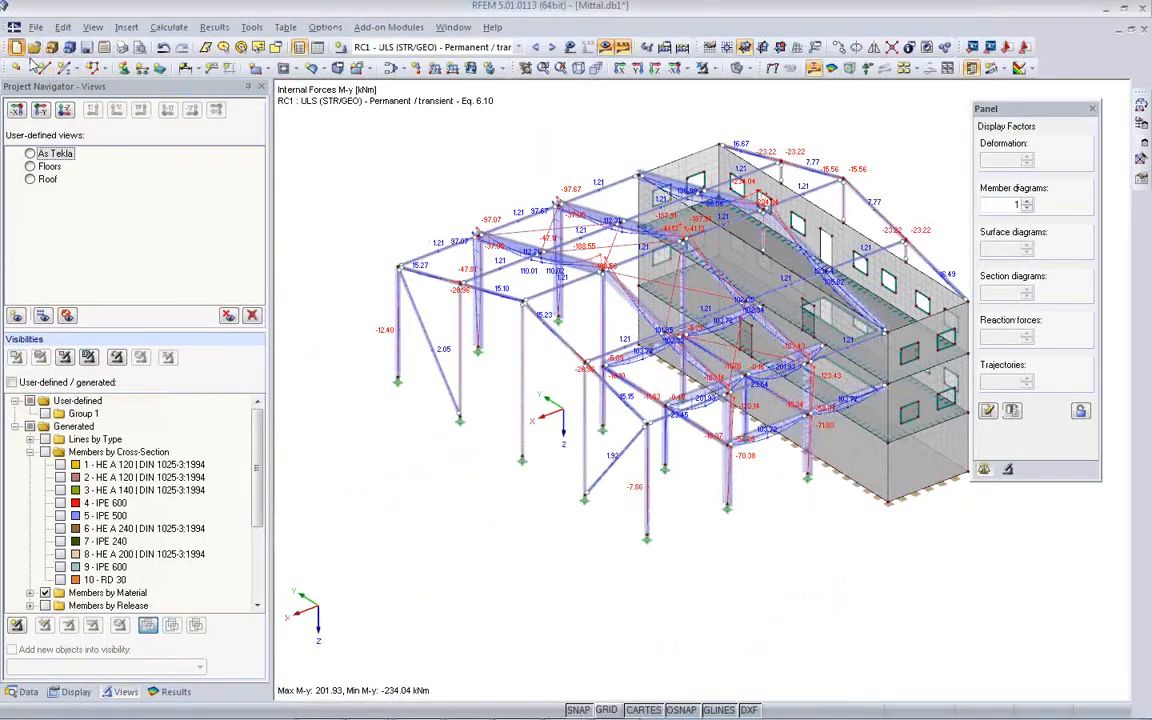
# Step: Create a new 3D model named t3w5 in the Test project
pyautogui.hotkey('ctrl', 'n')
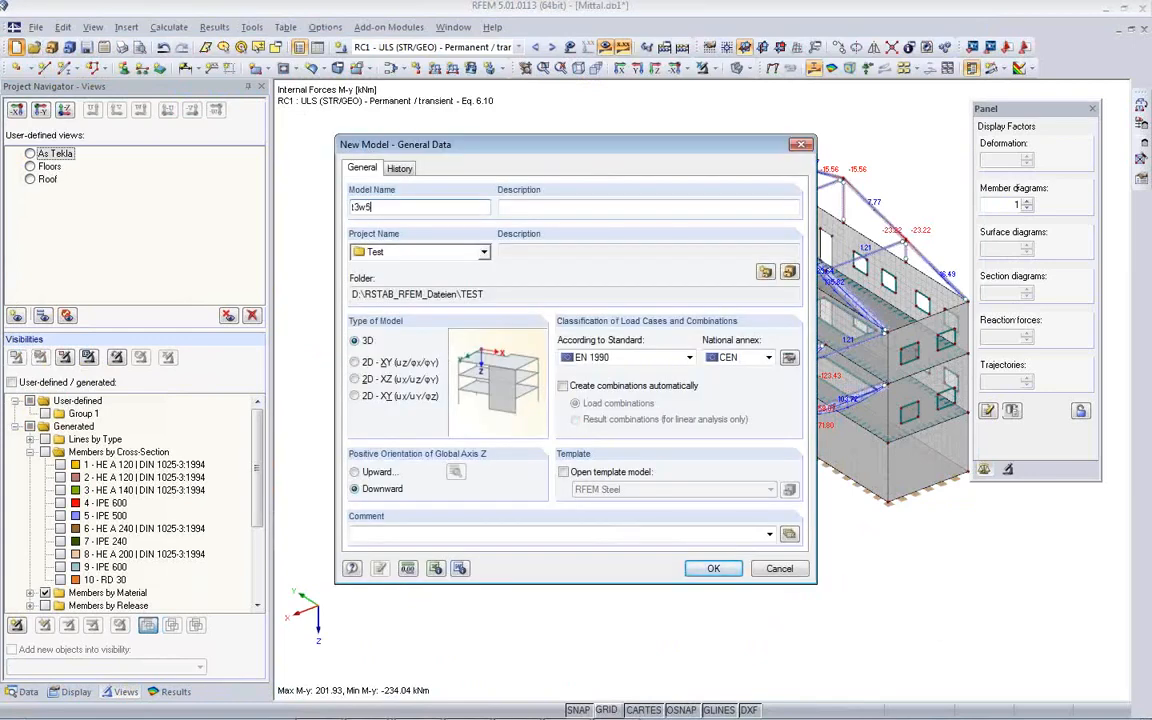
pyautogui.press('Escape')
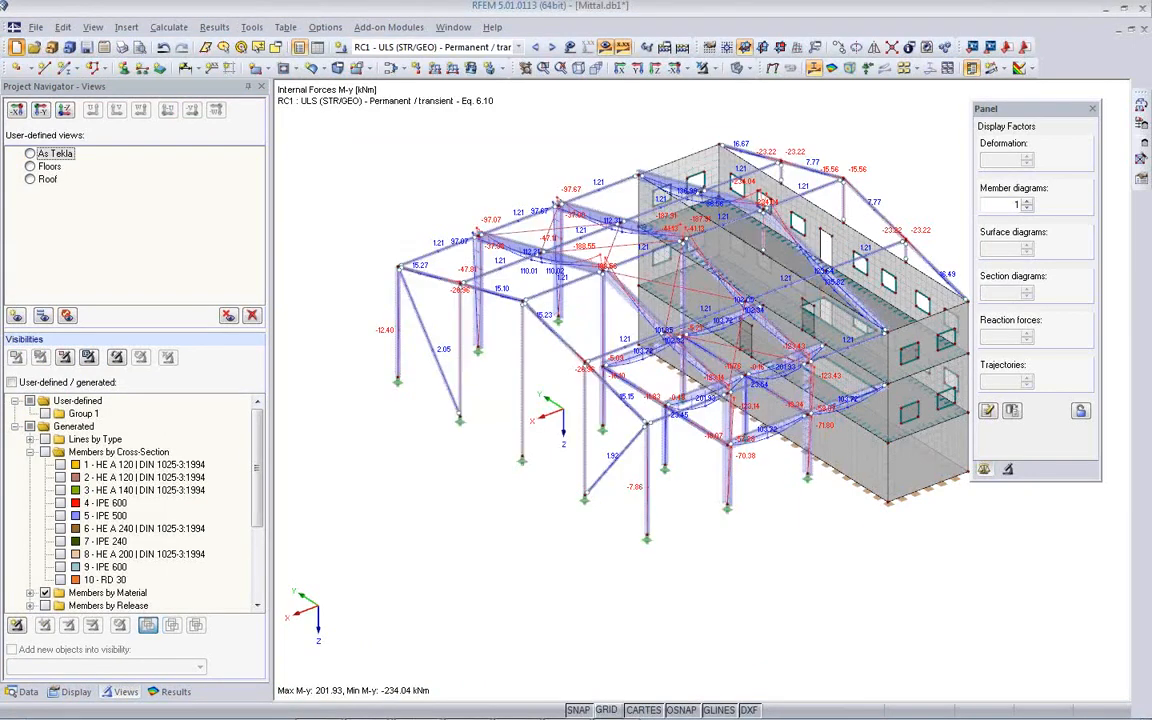
# Step: Switch to Tekla Structures and view the beams of the Sections model up close
pyautogui.moveTo(728, 717)
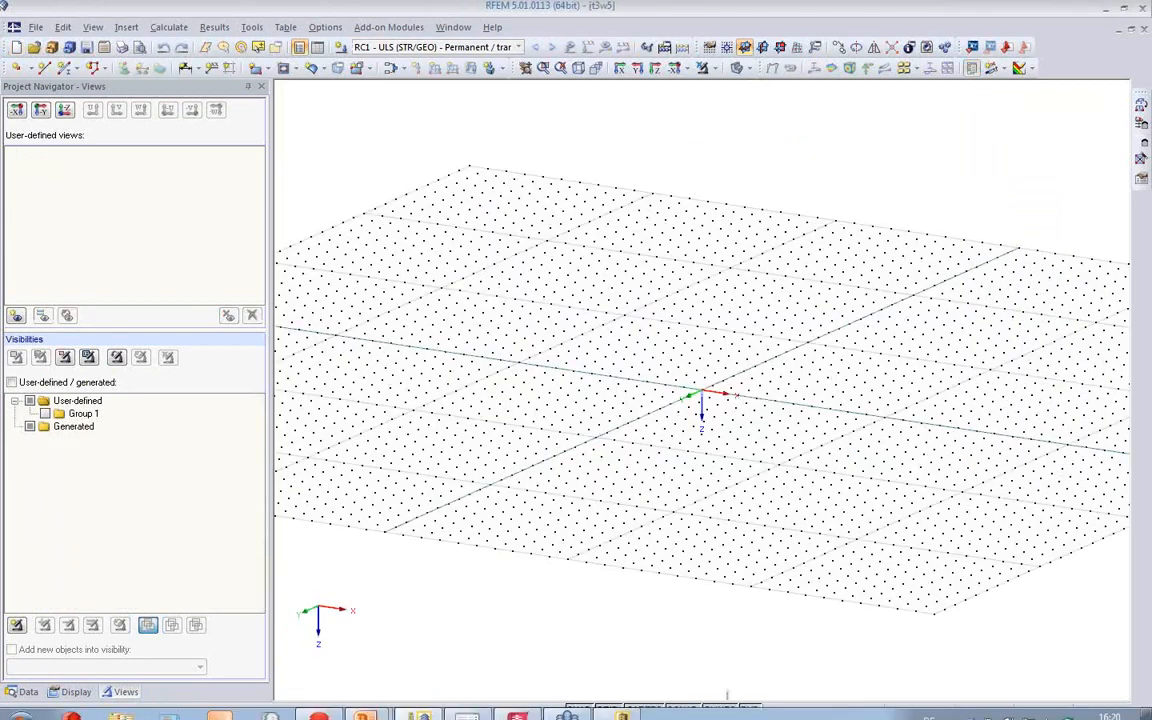
pyautogui.click(418, 706)
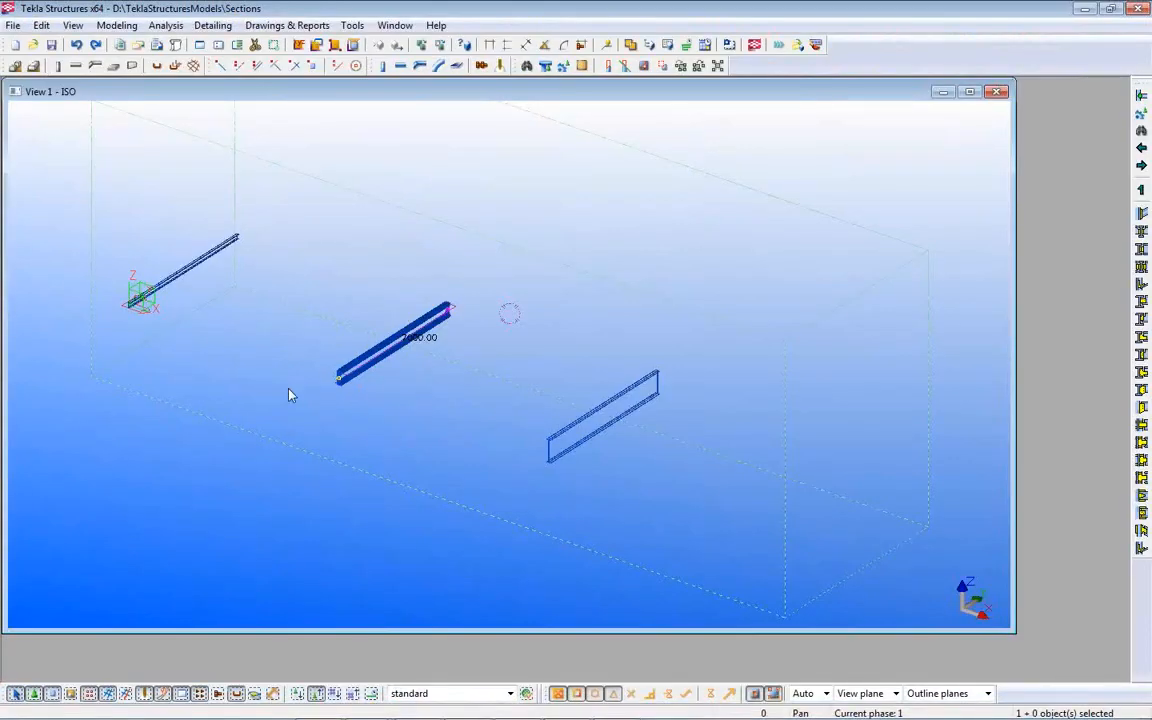
pyautogui.scroll(3, 209, 319)
pyautogui.moveTo(238, 327); pyautogui.dragTo(264, 363, button='middle')
# Step: Switch back to RFEM and import the Tekla Sections model into the empty t3w5 model through the direct interface
pyautogui.moveTo(545, 717)
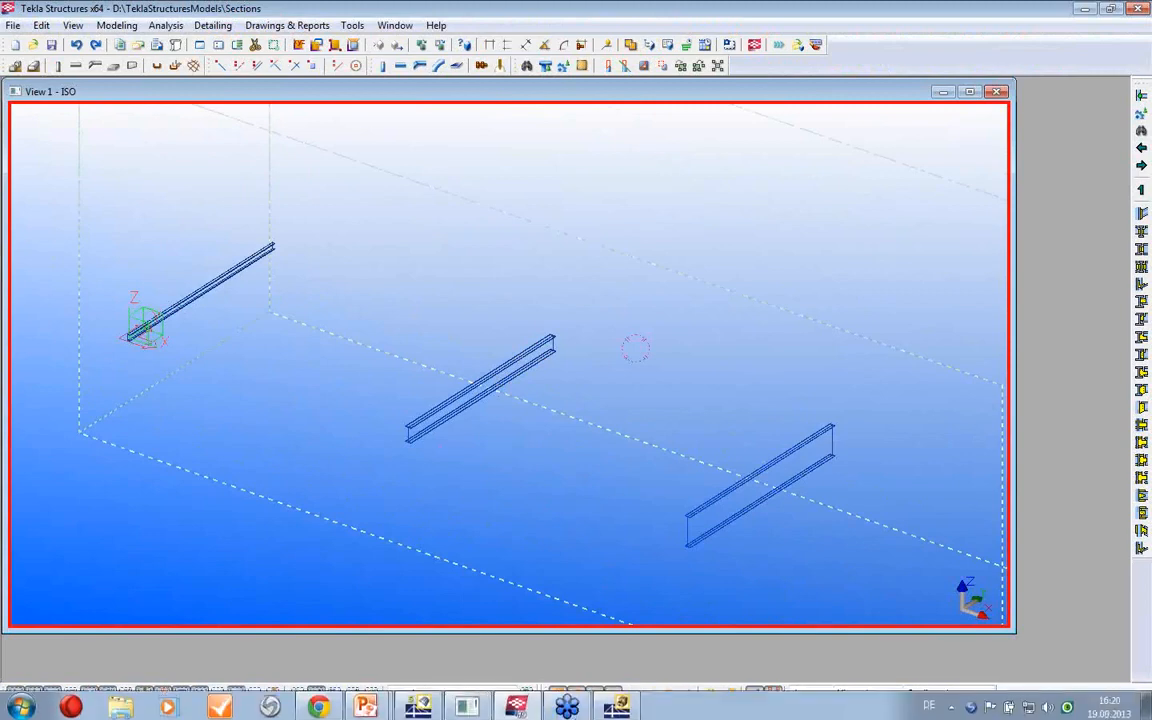
pyautogui.click(418, 706)
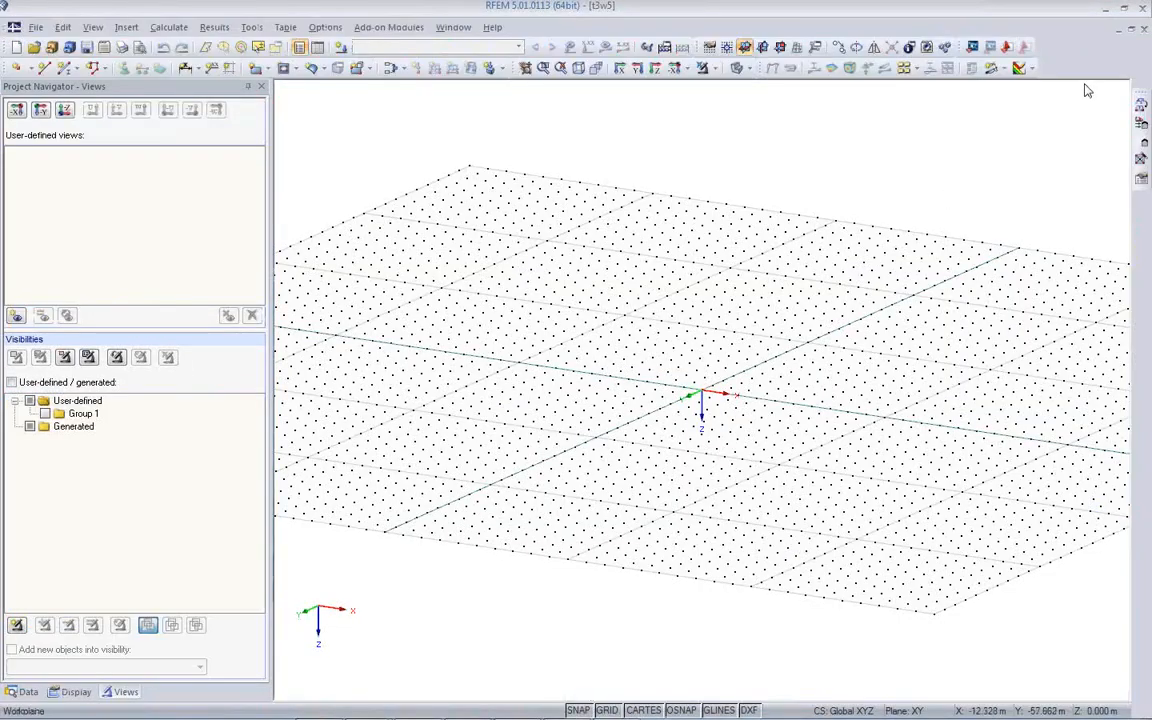
pyautogui.click(972, 48)
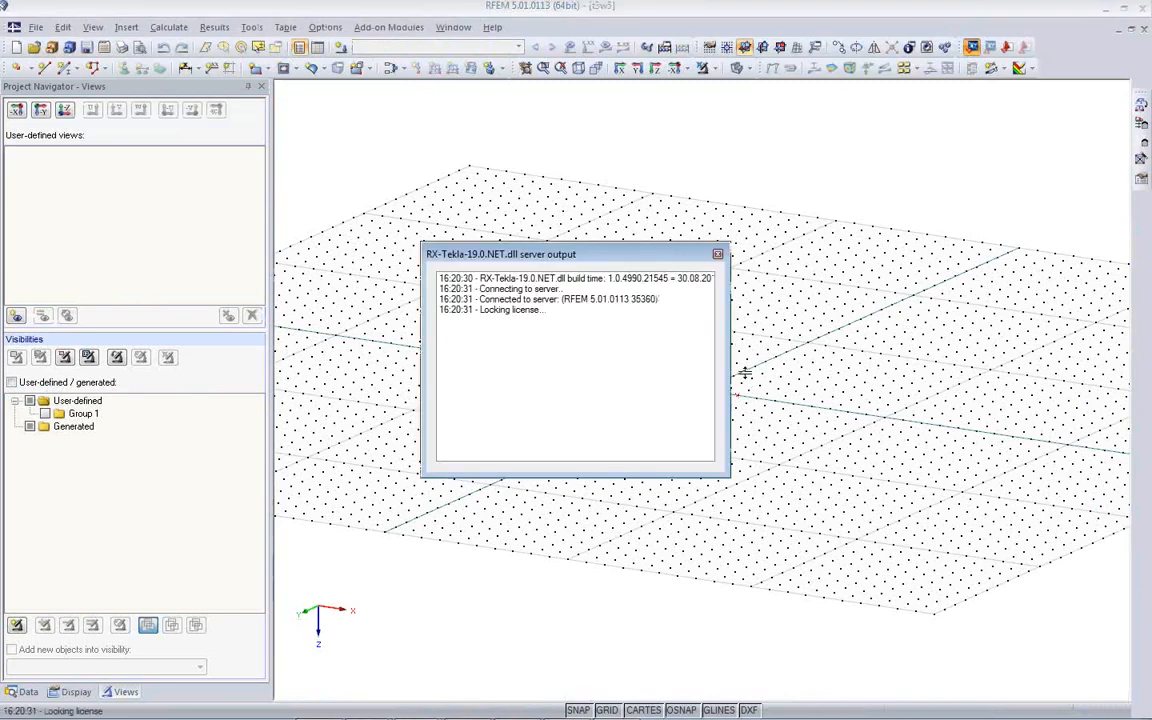
pyautogui.click(183, 421)
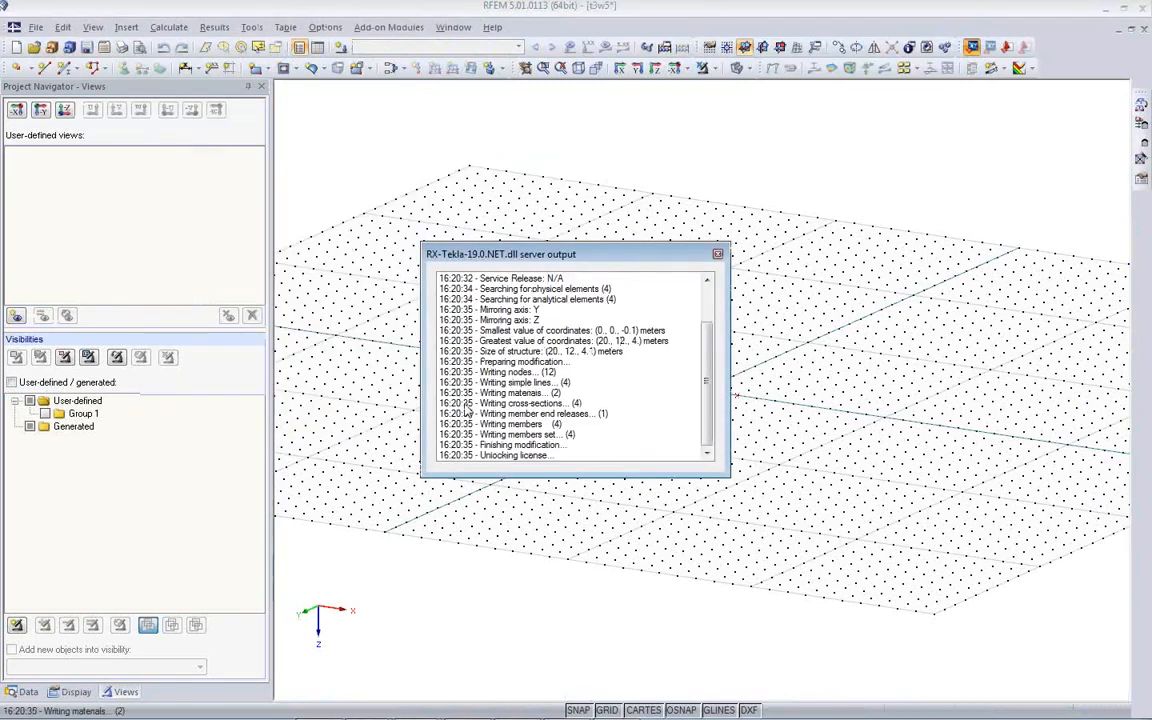
# Step: Examine the imported C-section beam at the origin up close, including its member information
pyautogui.scroll(4, 466, 410)
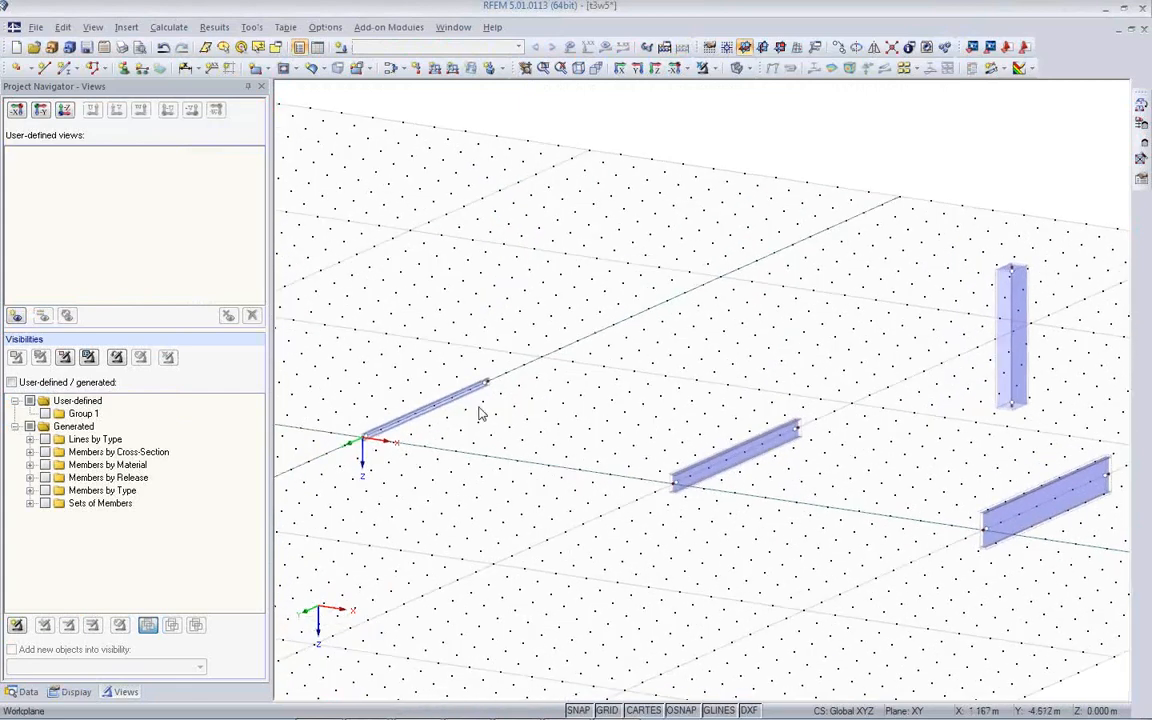
pyautogui.scroll(6, 452, 414)
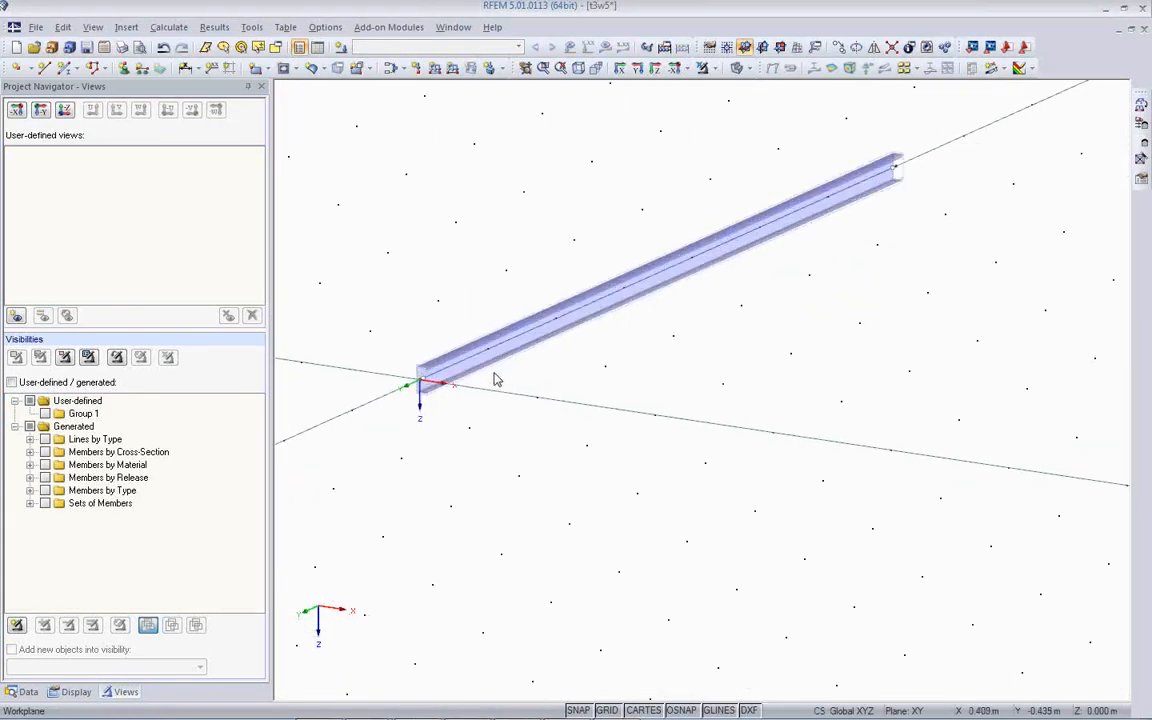
pyautogui.scroll(3, 357, 330)
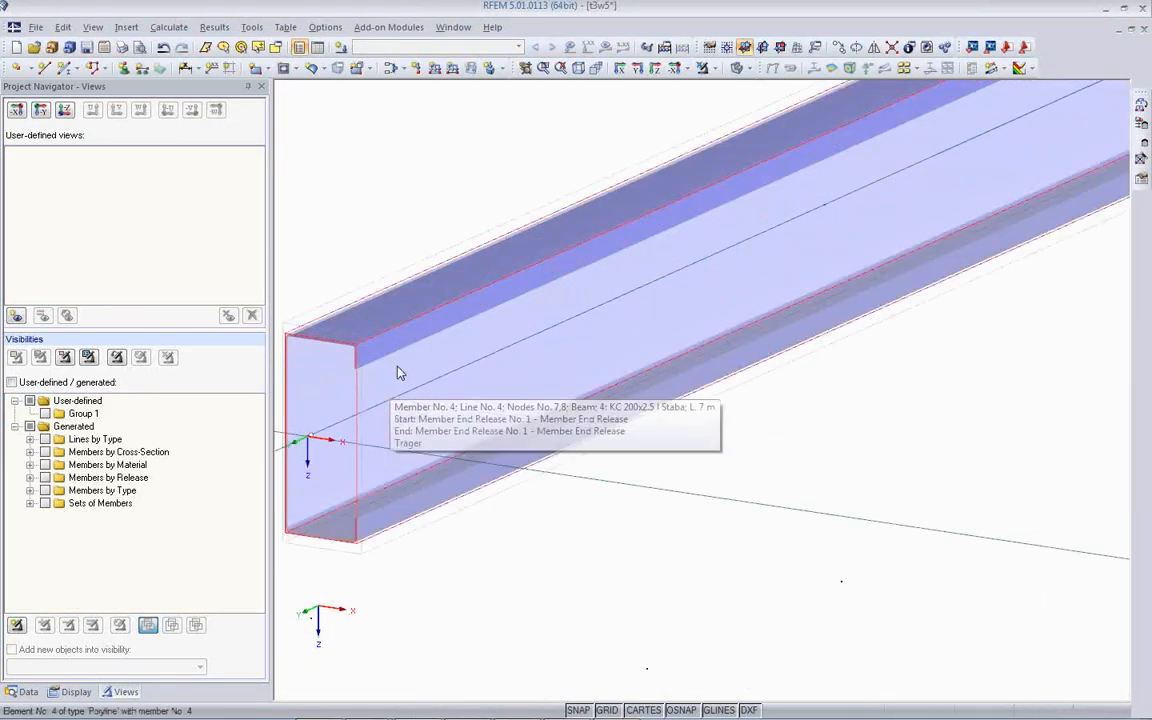
pyautogui.scroll(-8, 399, 341)
pyautogui.scroll(4, 700, 390)
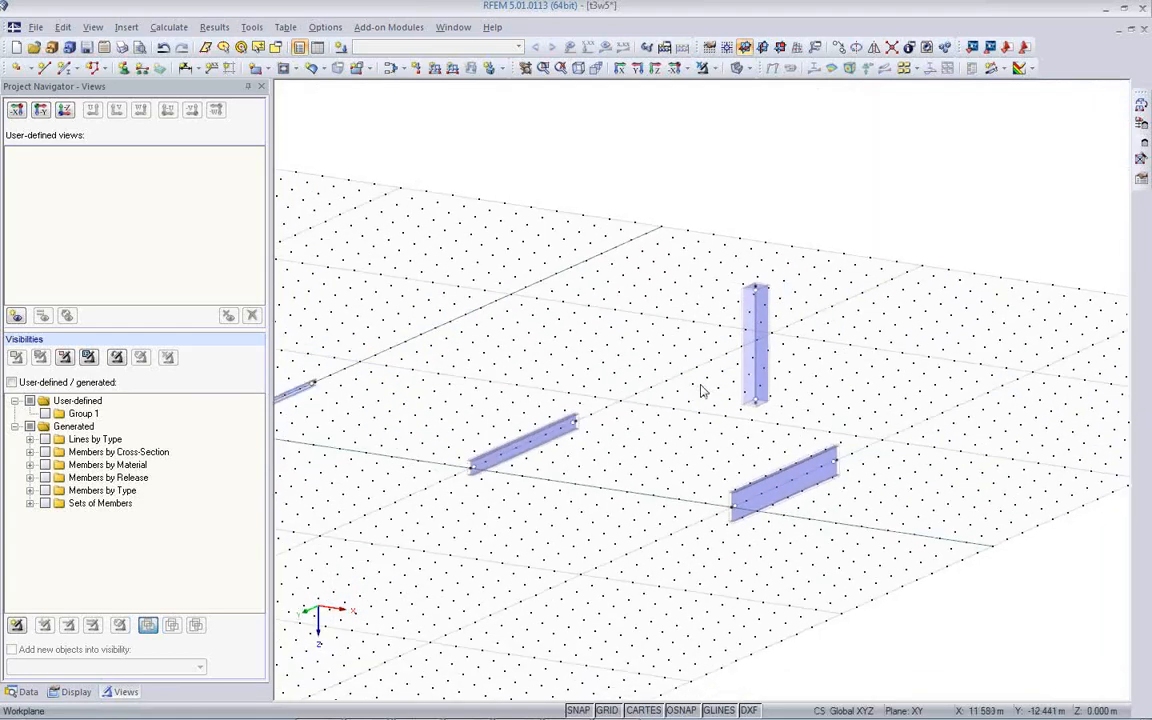
# Step: Inspect the box column's cross-section in its member properties, and close them without changes
pyautogui.scroll(2, 789, 281)
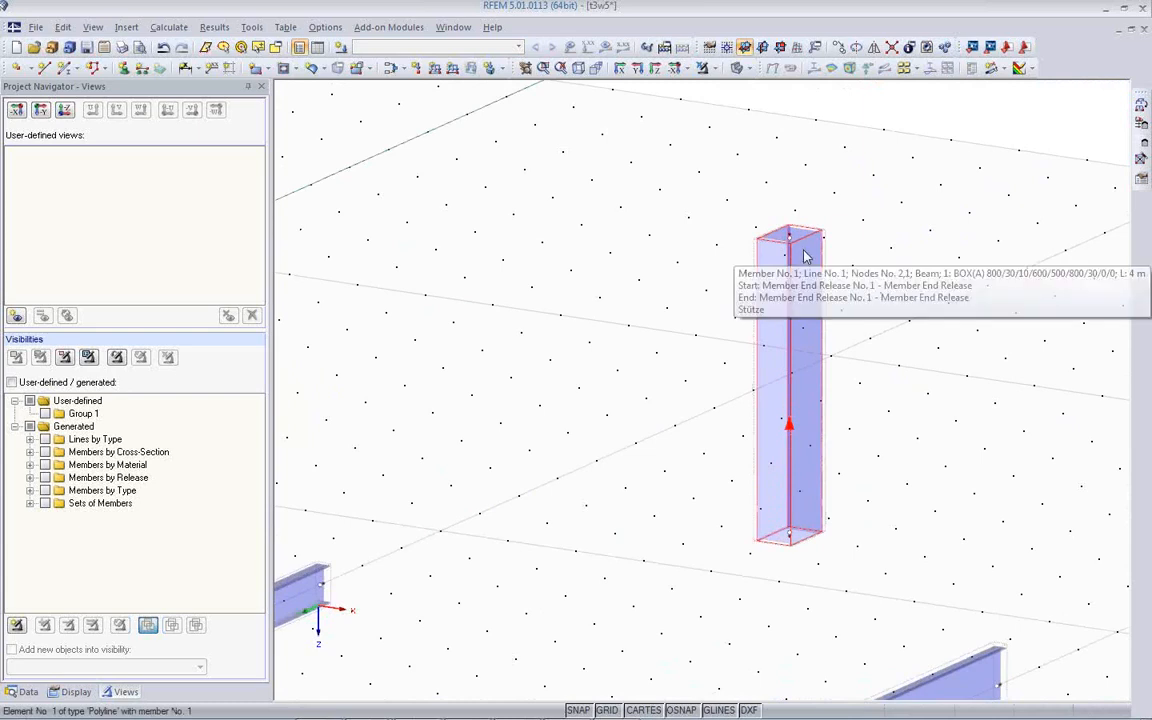
pyautogui.doubleClick(806, 341)
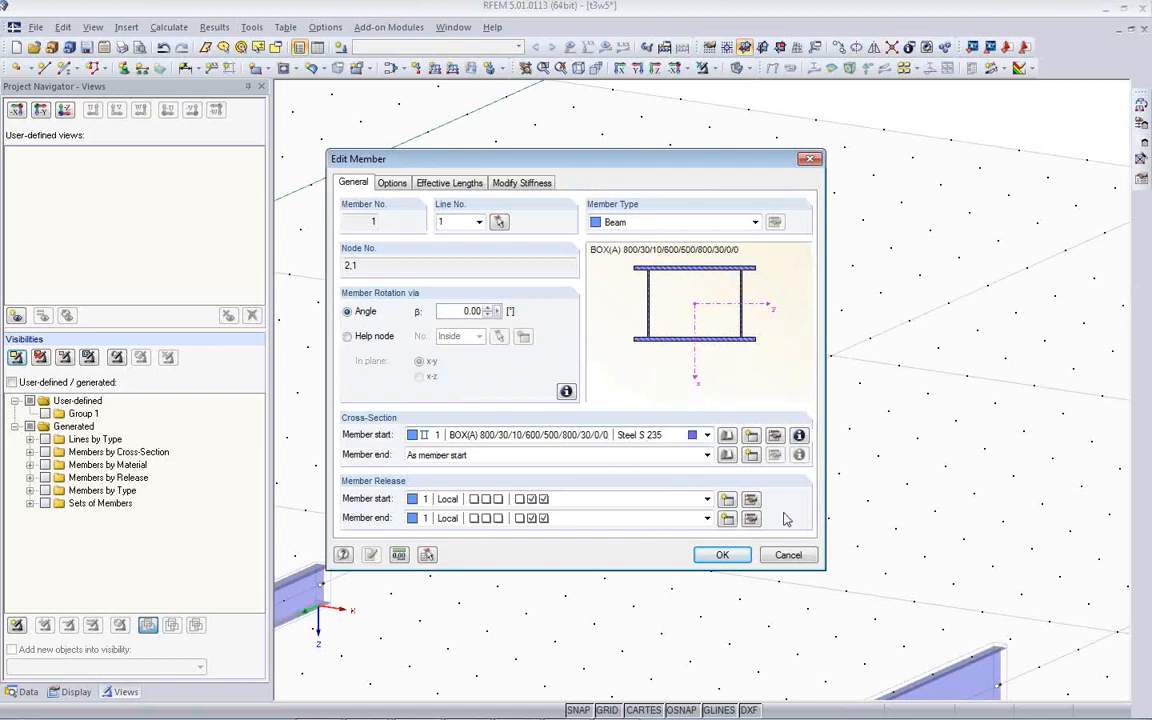
pyautogui.click(788, 555)
pyautogui.scroll(-5, 771, 548)
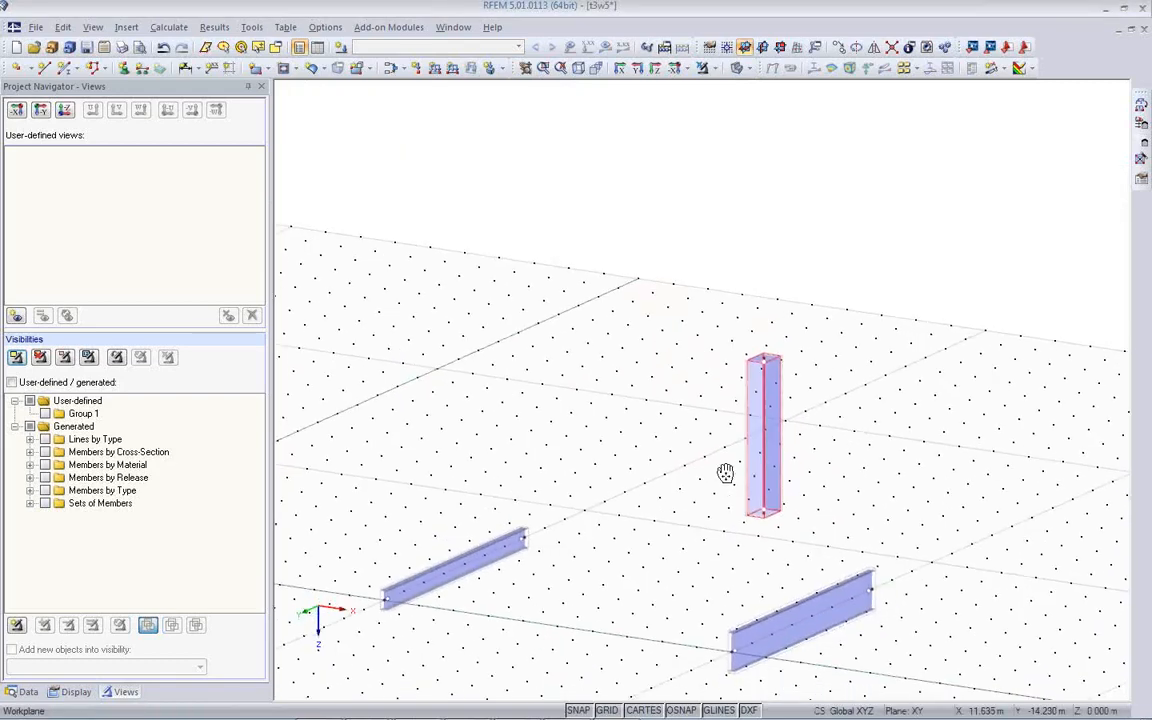
# Step: Switch to Tekla Structures and inspect the profile in the properties of the box column
pyautogui.scroll(-2, 730, 400)
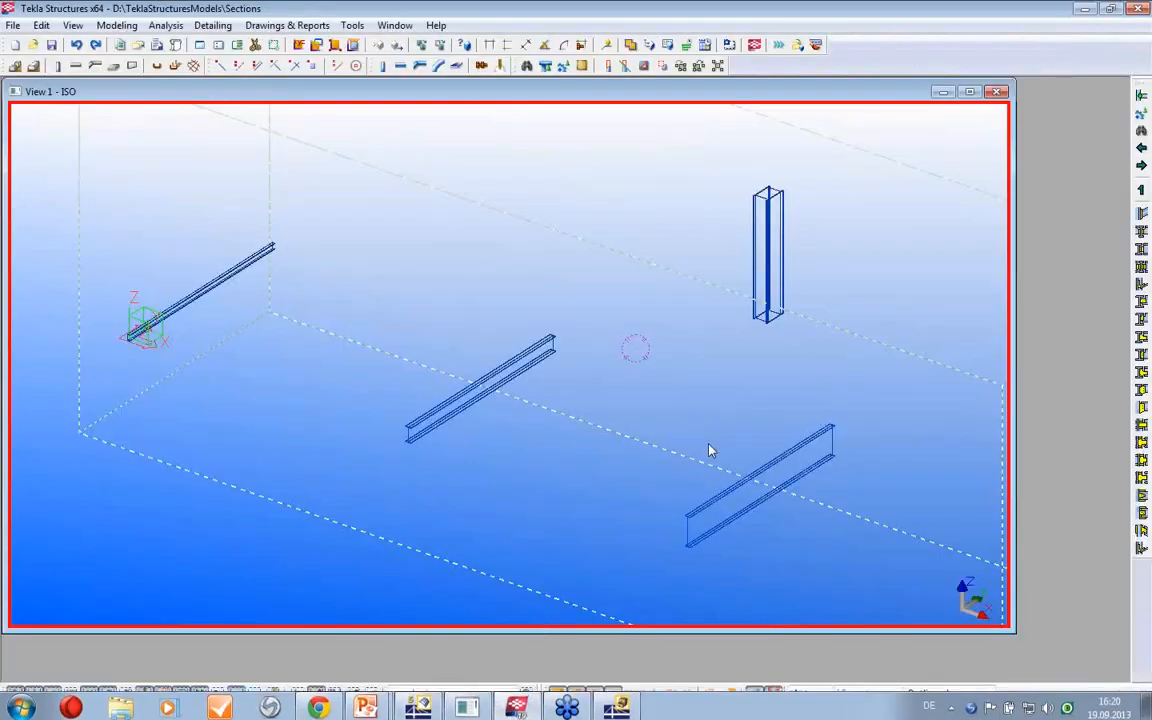
pyautogui.doubleClick(768, 255)
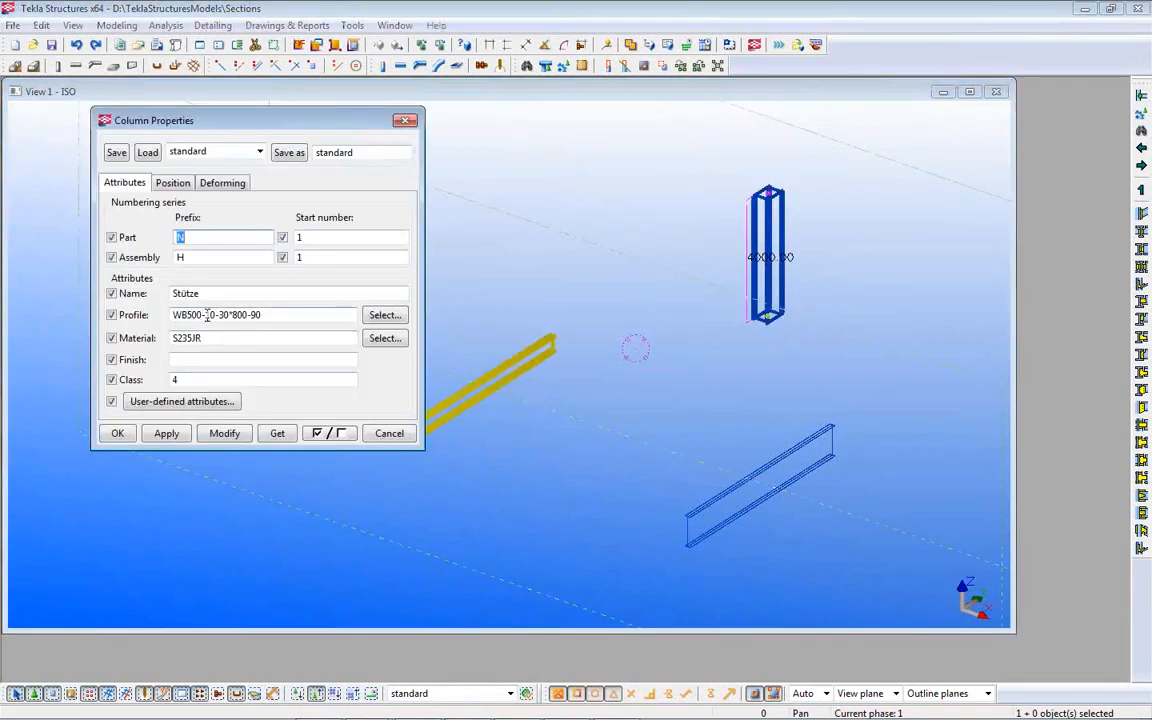
pyautogui.click(612, 452)
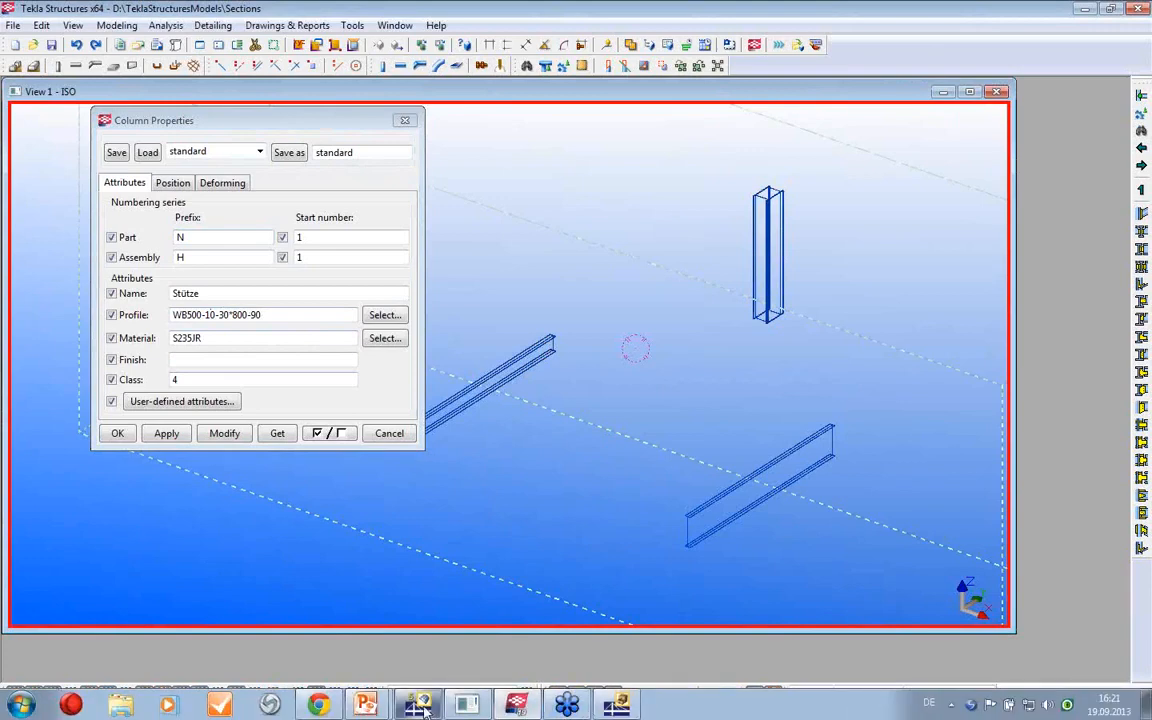
# Step: Switch to RFEM and change the box column's cross-section to BOX(A) 900/30/10/600/500/1000/30/0/0
pyautogui.moveTo(425, 708)
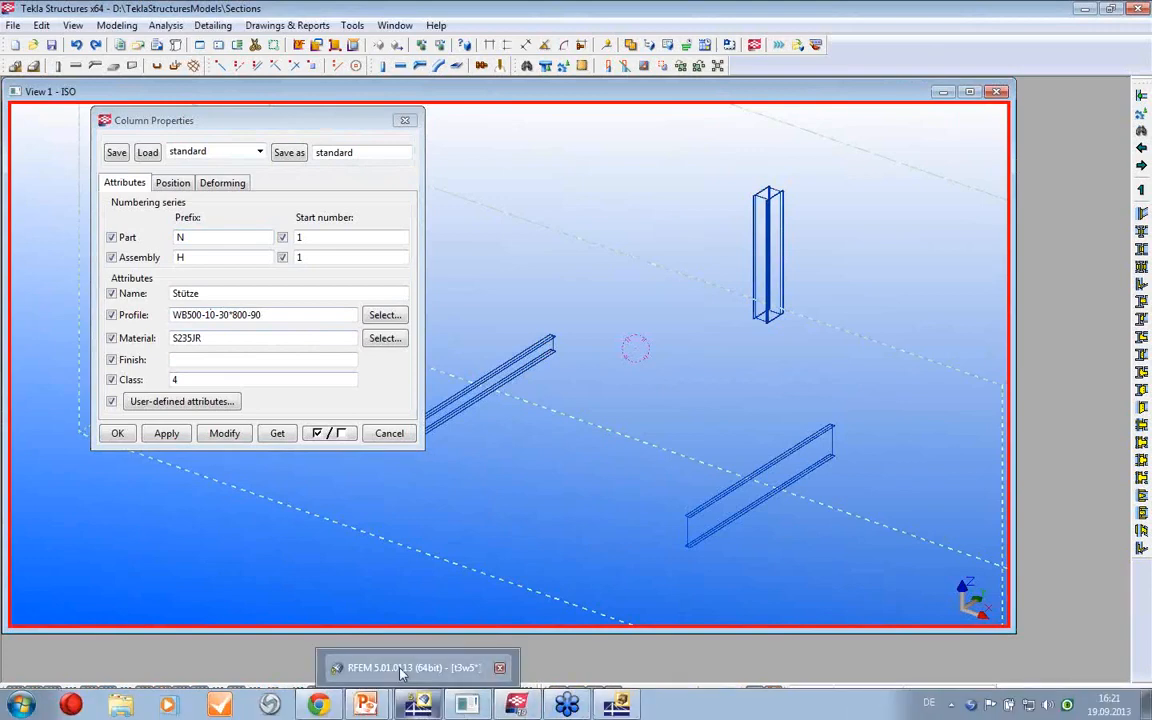
pyautogui.click(400, 625)
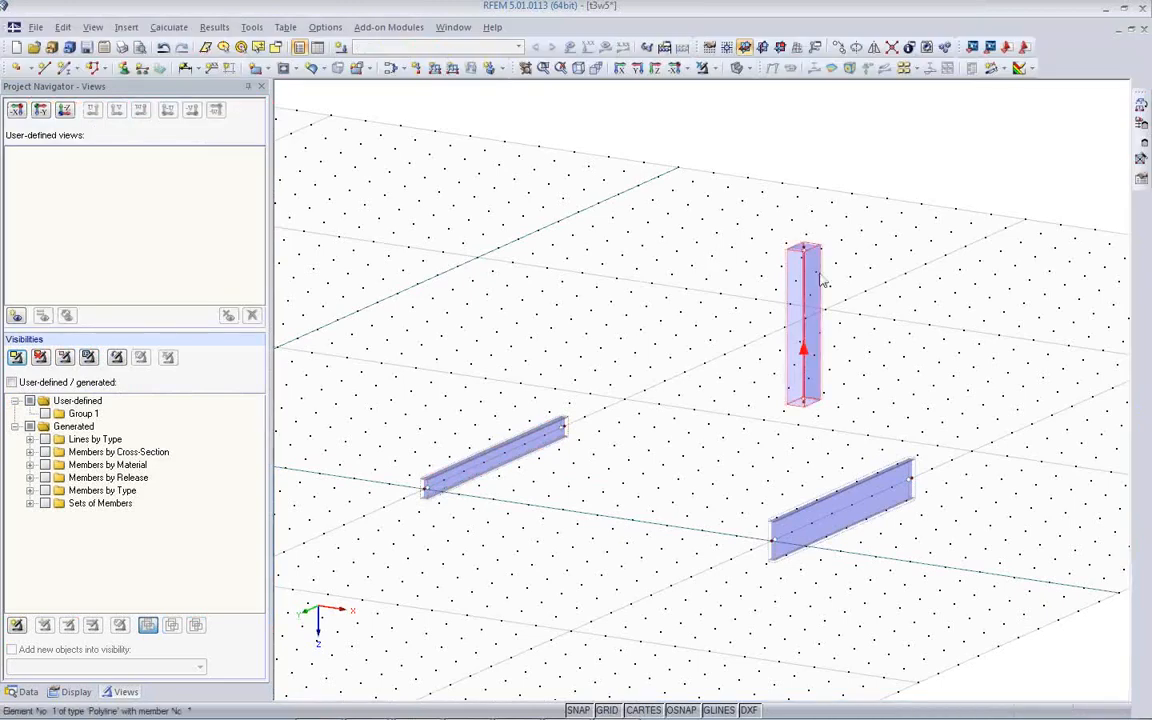
pyautogui.doubleClick(812, 283)
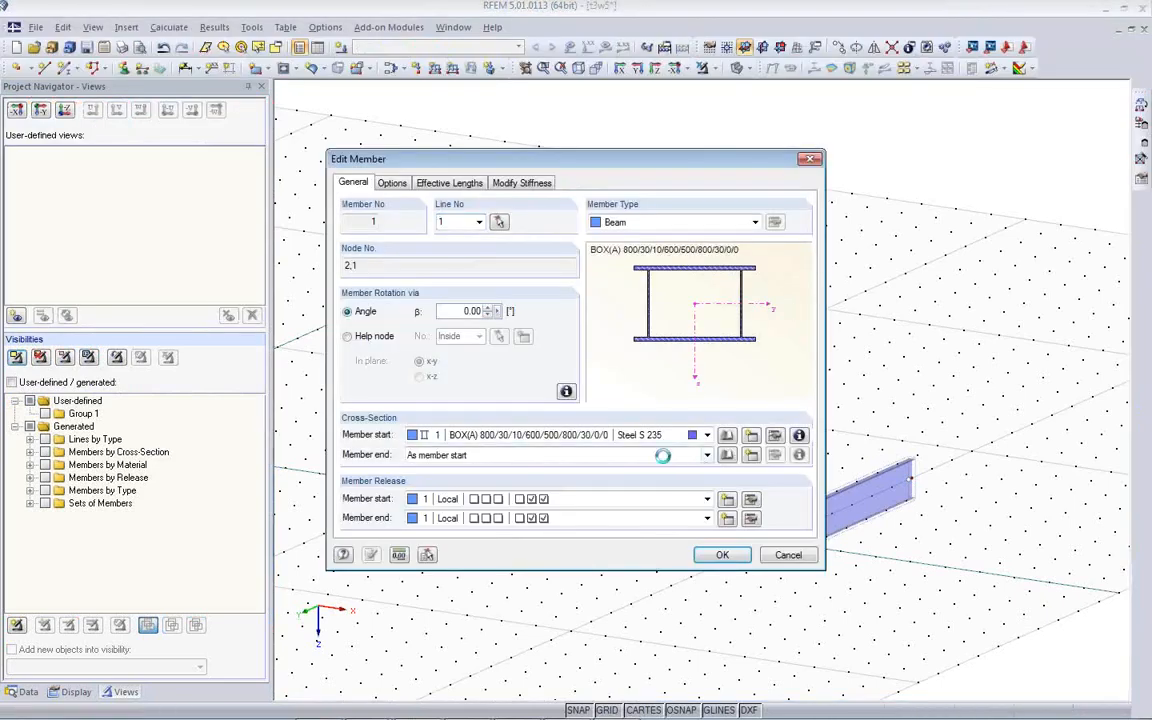
pyautogui.click(775, 436)
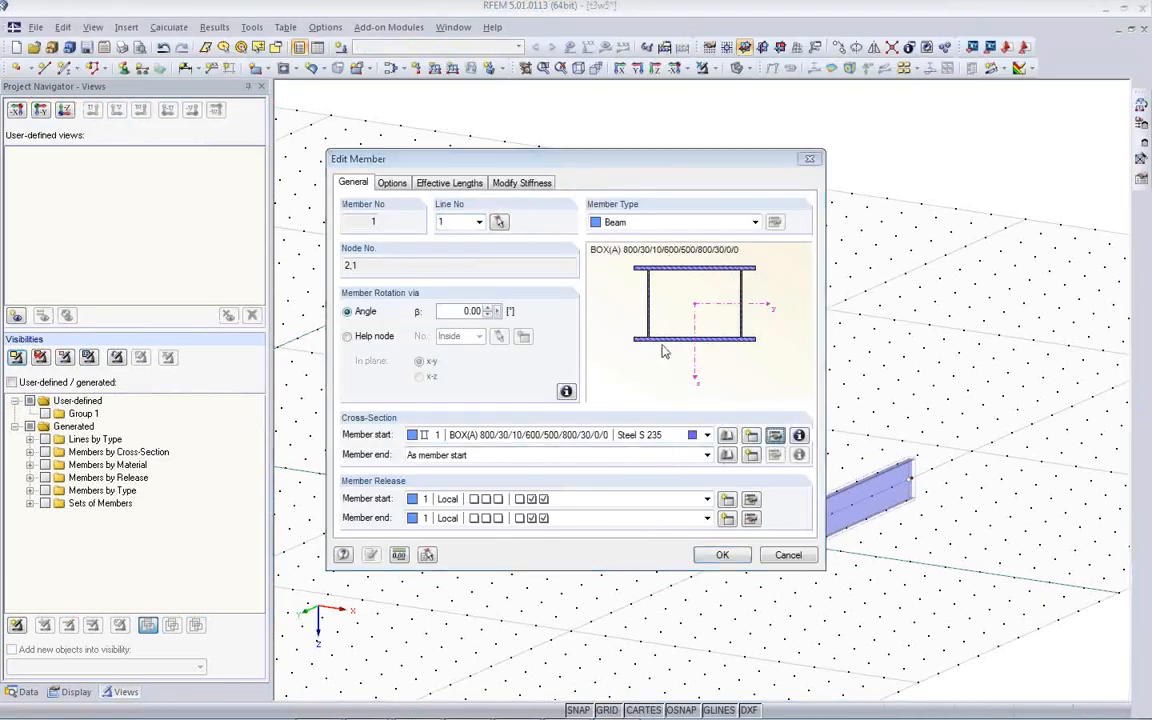
pyautogui.moveTo(435, 174); pyautogui.dragTo(441, 174)
pyautogui.write('900/30/10/600/500/800/30/0/0')
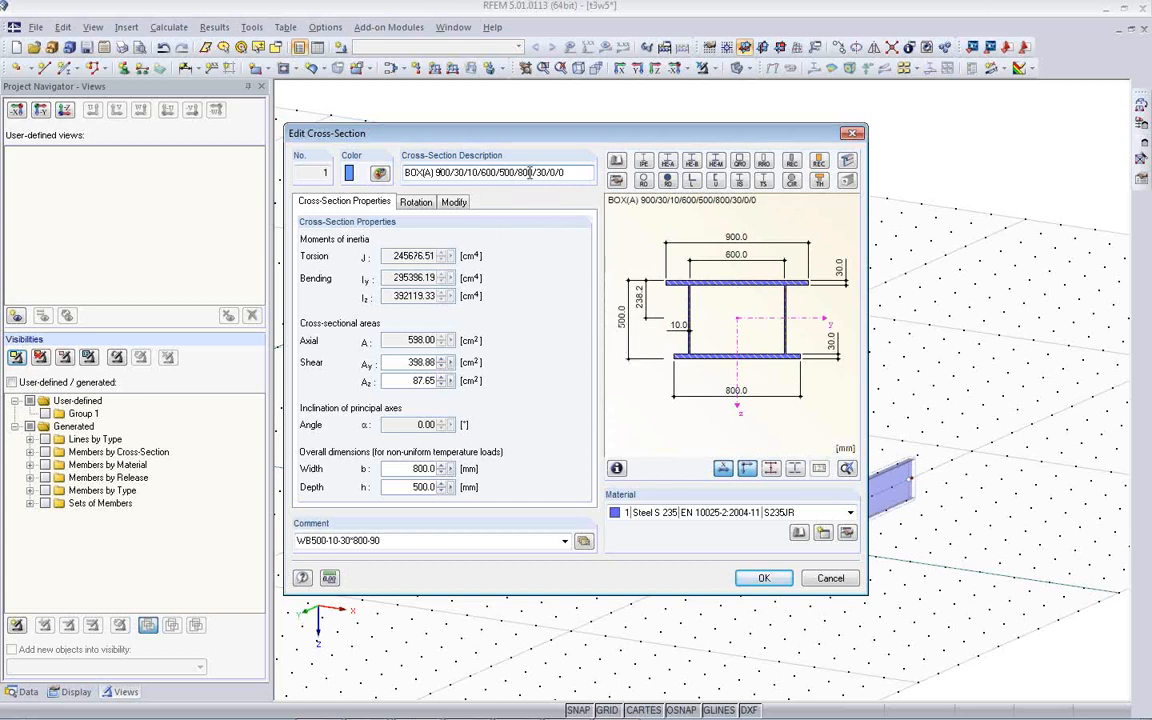
pyautogui.press('BackSpace')
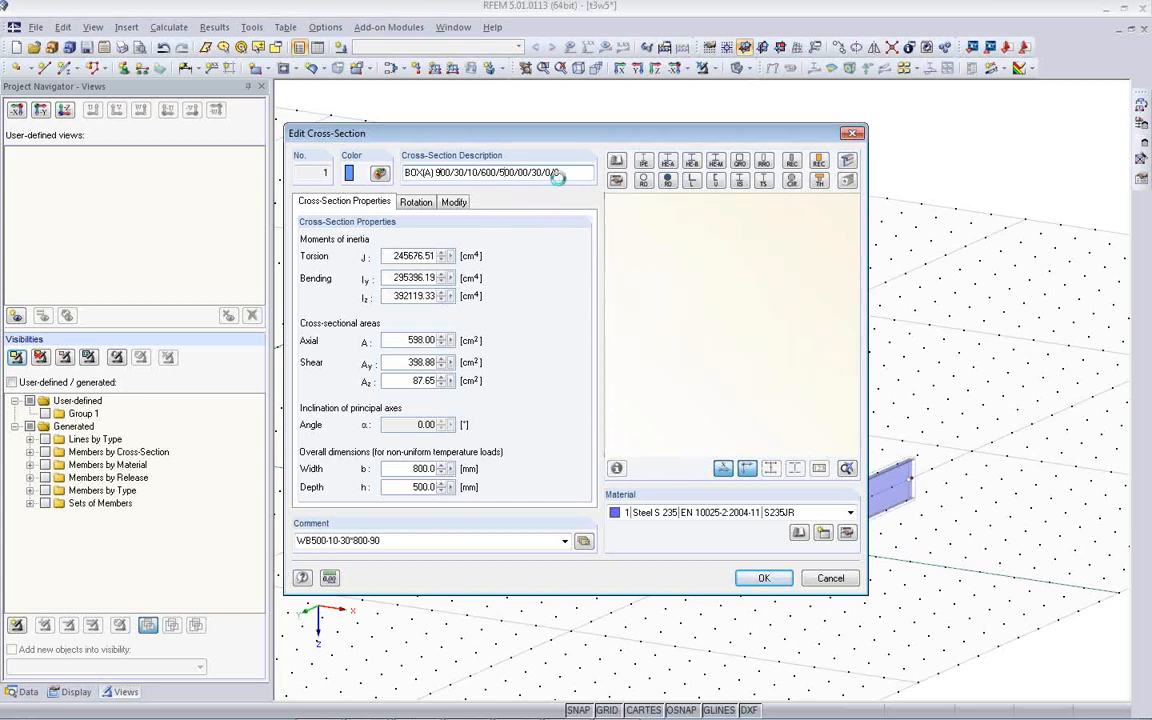
pyautogui.write('10')
pyautogui.click(763, 582)
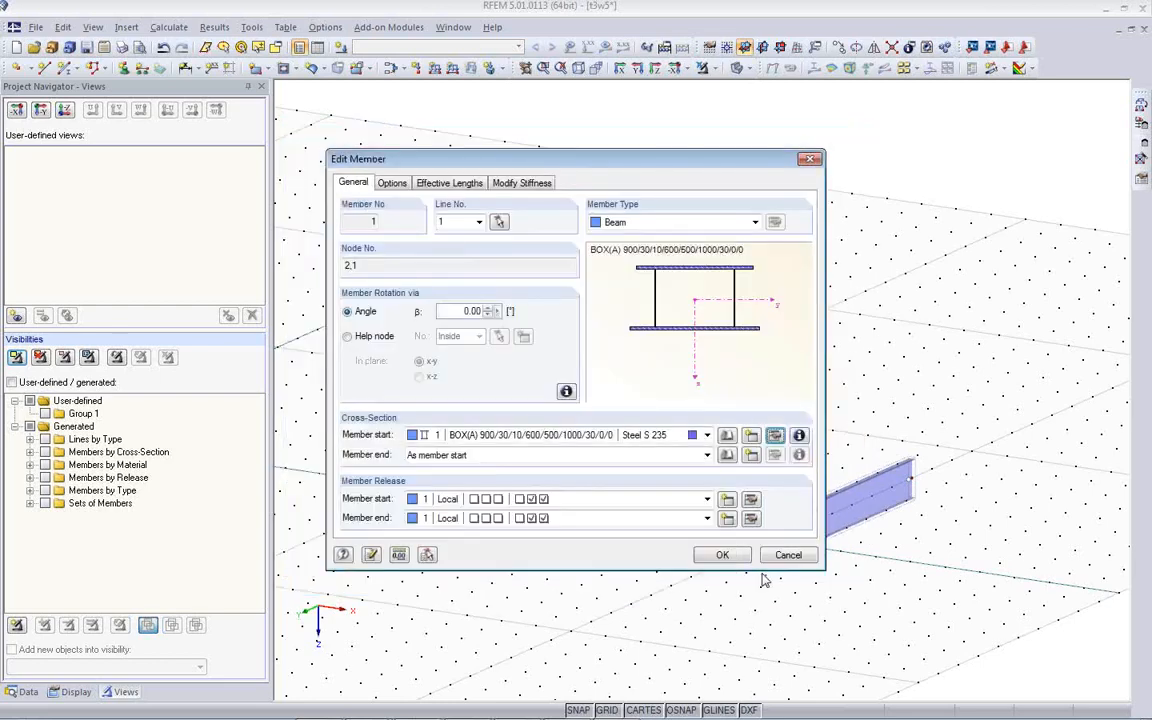
pyautogui.click(730, 556)
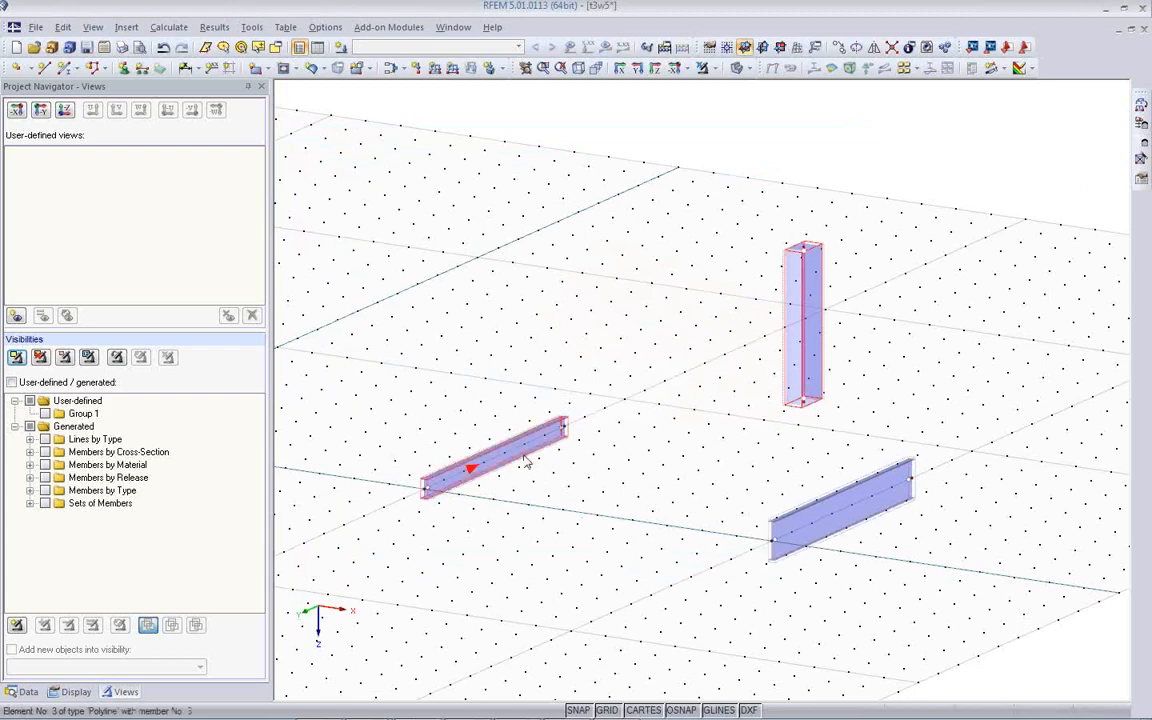
# Step: Inspect the middle I-beam's cross-section and the parametric thin-walled types in the cross-section library, leaving the member unchanged
pyautogui.doubleClick(470, 463)
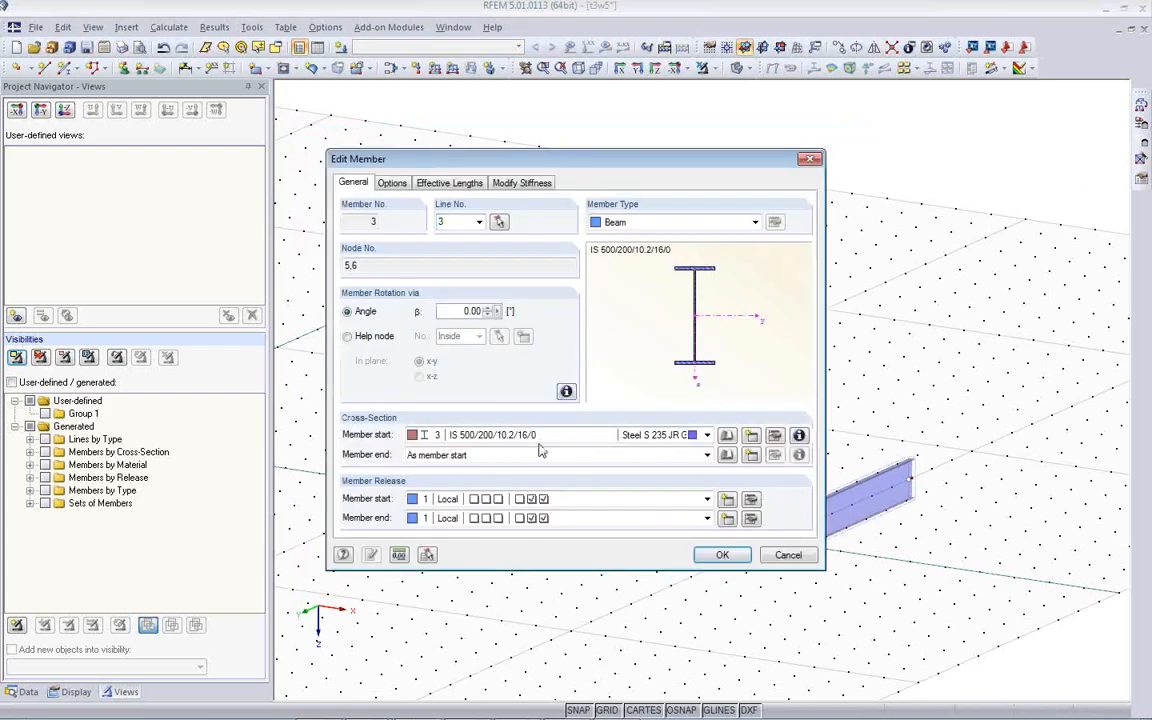
pyautogui.click(751, 436)
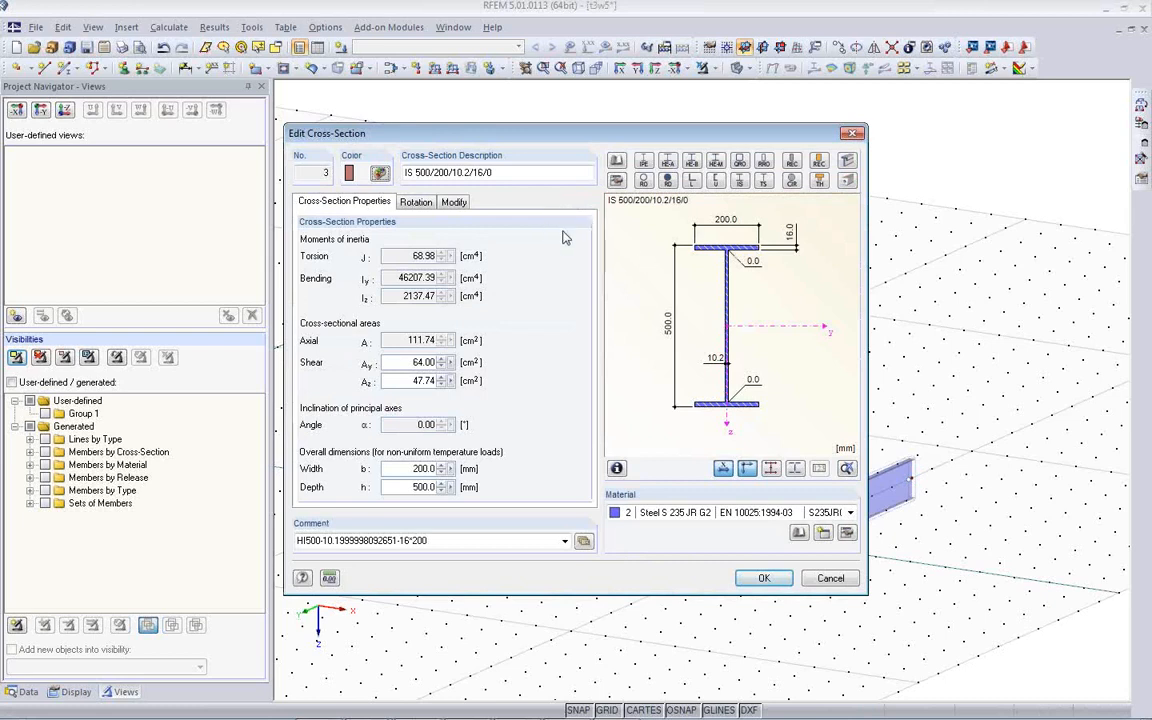
pyautogui.click(617, 179)
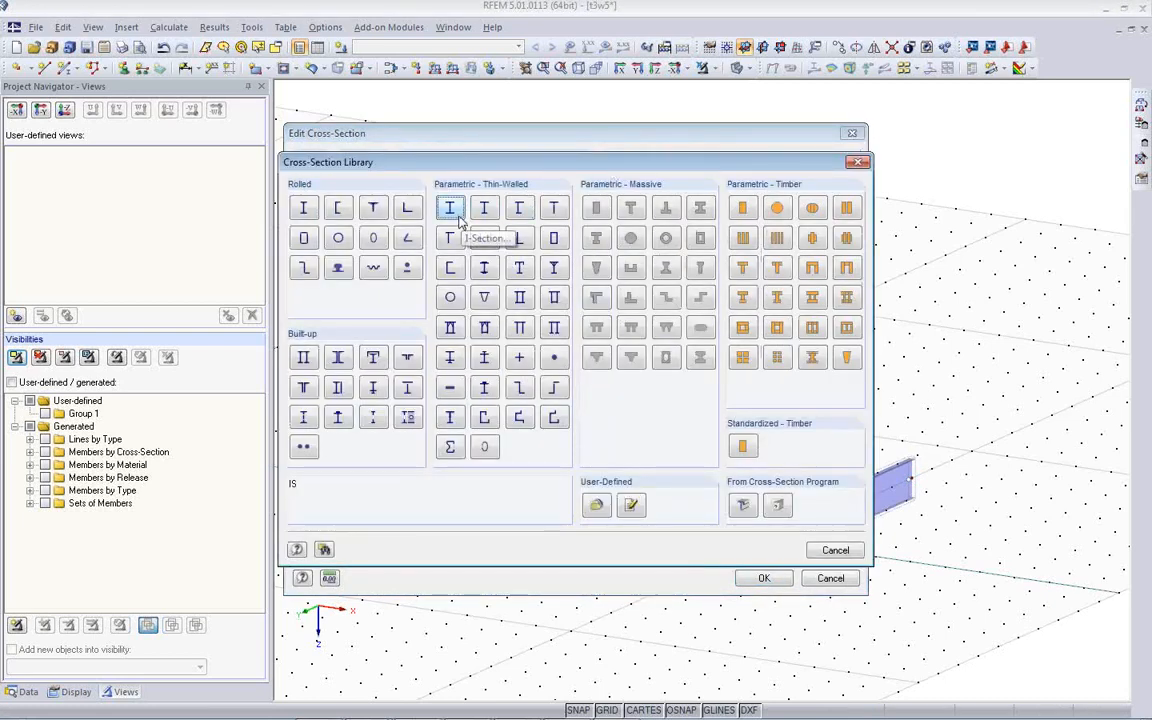
pyautogui.click(824, 550)
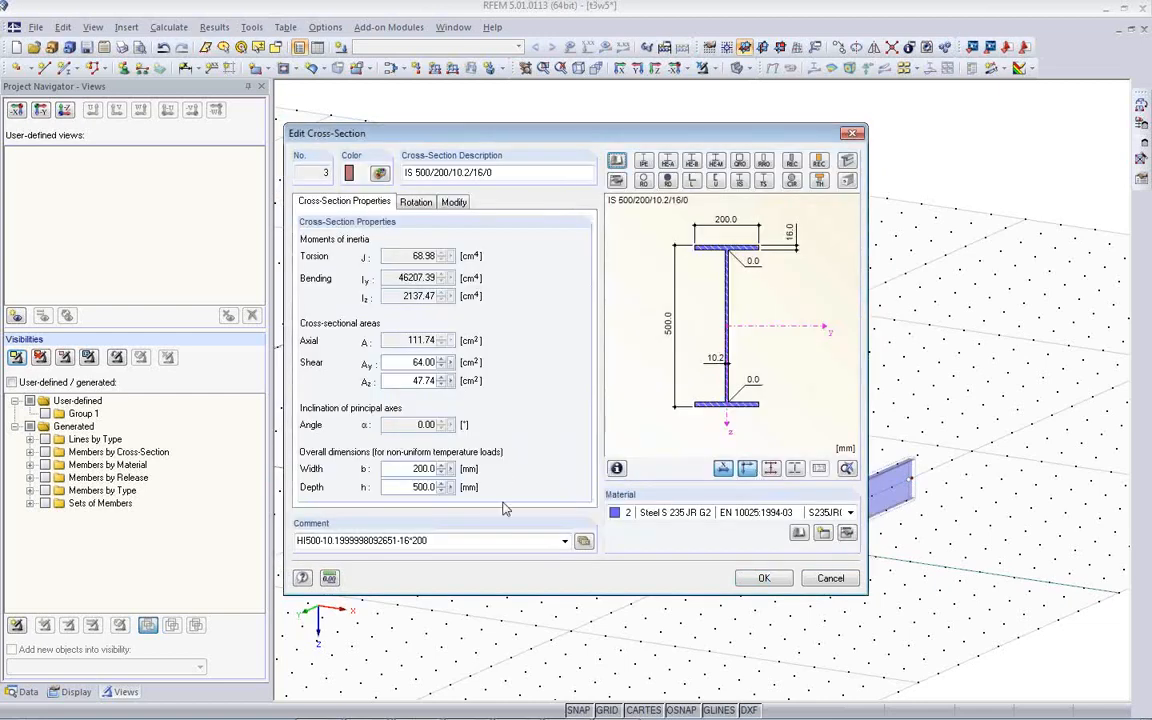
pyautogui.click(830, 578)
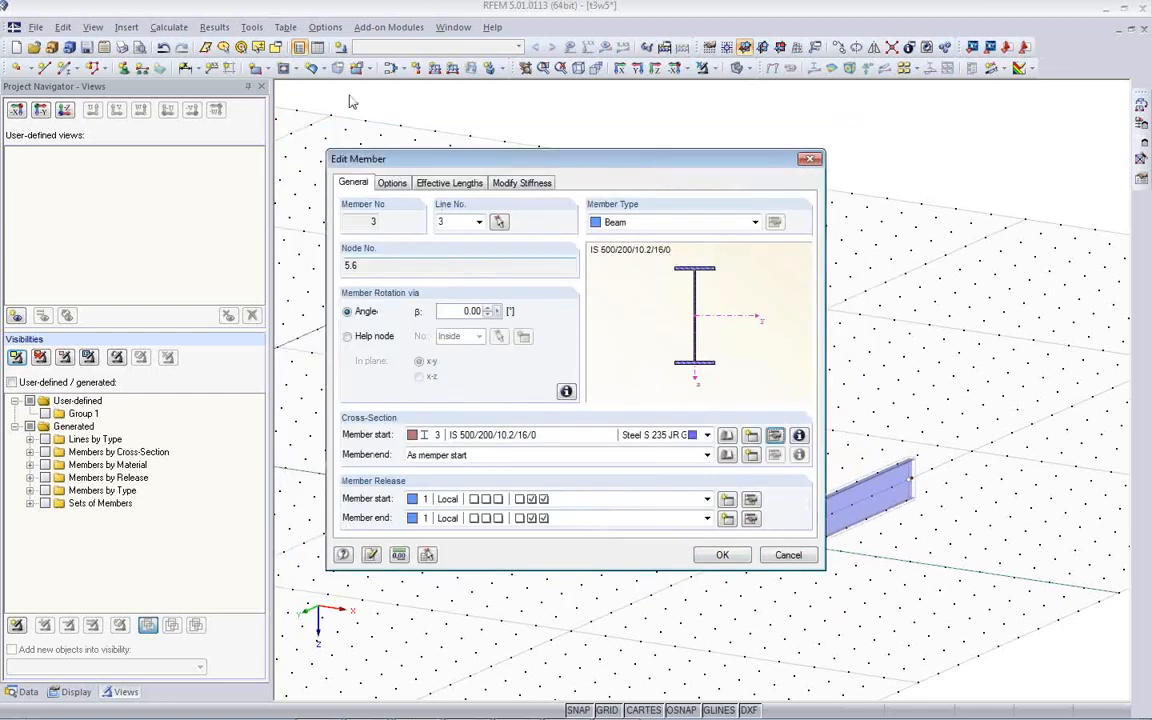
pyautogui.click(788, 555)
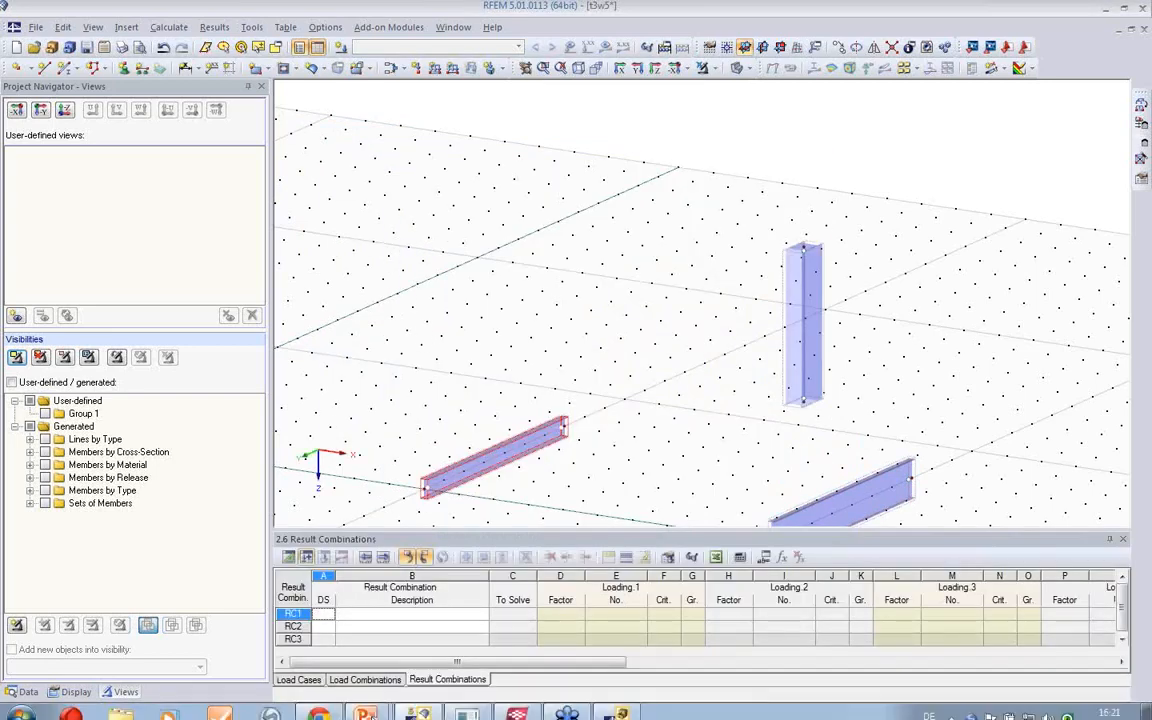
# Step: Change cross-section 2 in the model's cross-section table to the welded symmetric I-section IS 1200/200/8.6/13.5/0, checking its section properties before confirming
pyautogui.click(289, 563)
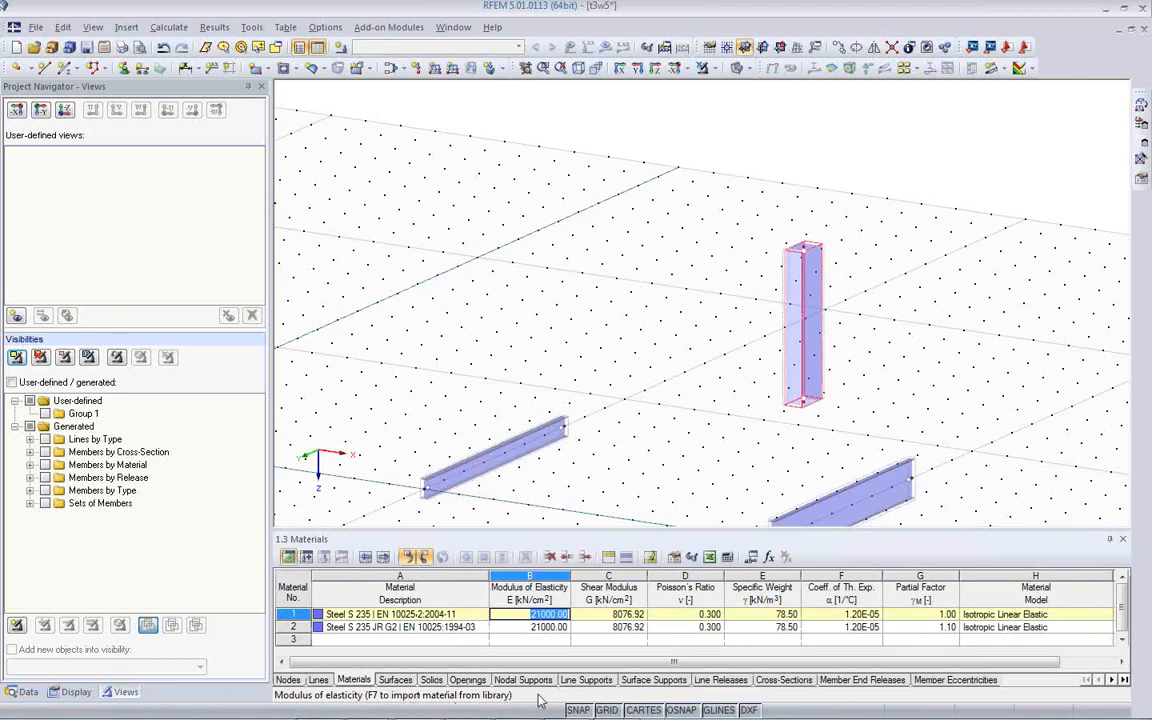
pyautogui.click(778, 681)
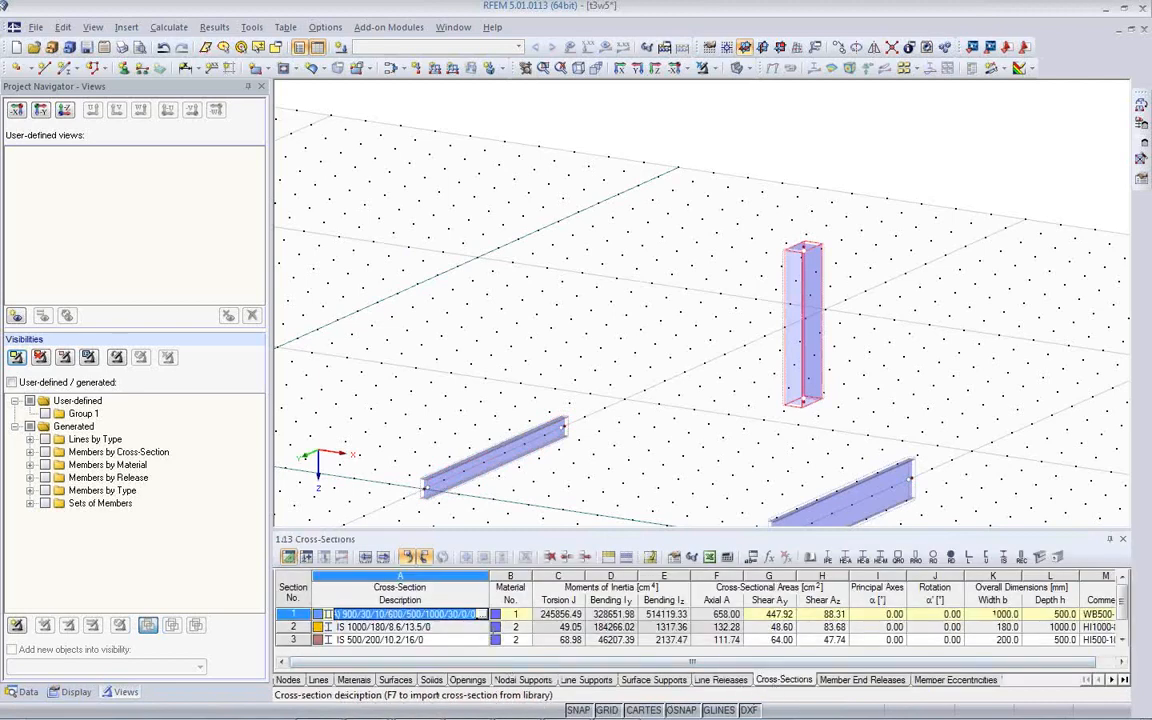
pyautogui.click(482, 627)
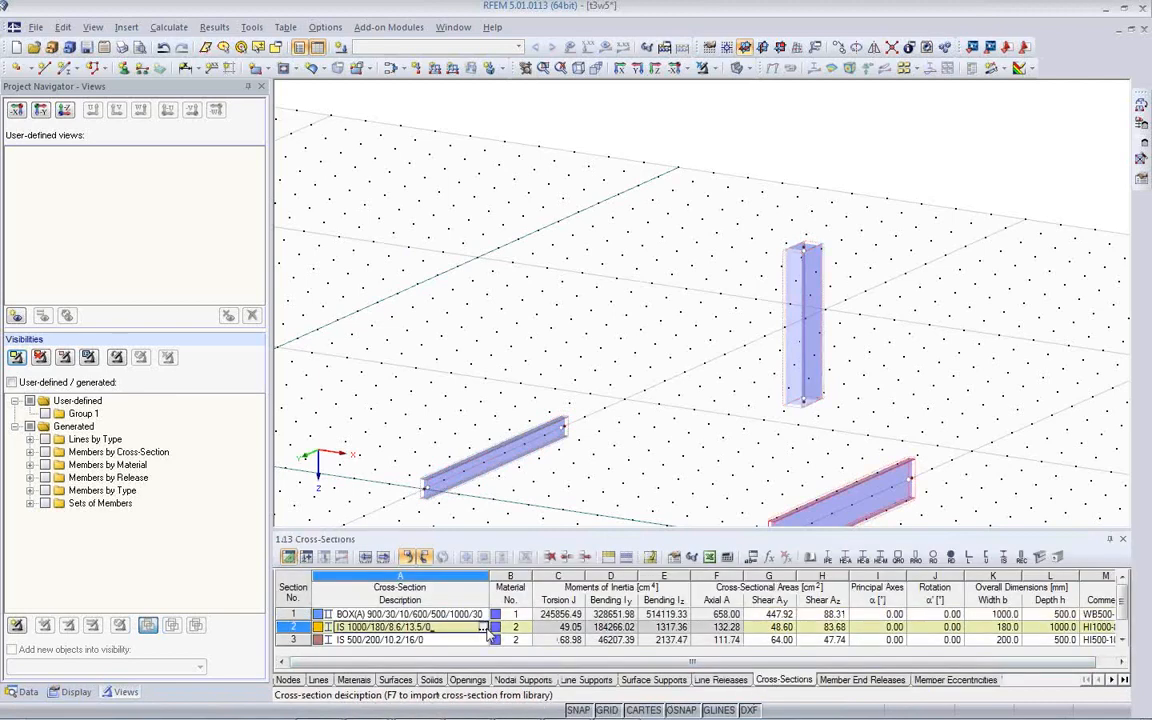
pyautogui.click(483, 627)
pyautogui.click(481, 190)
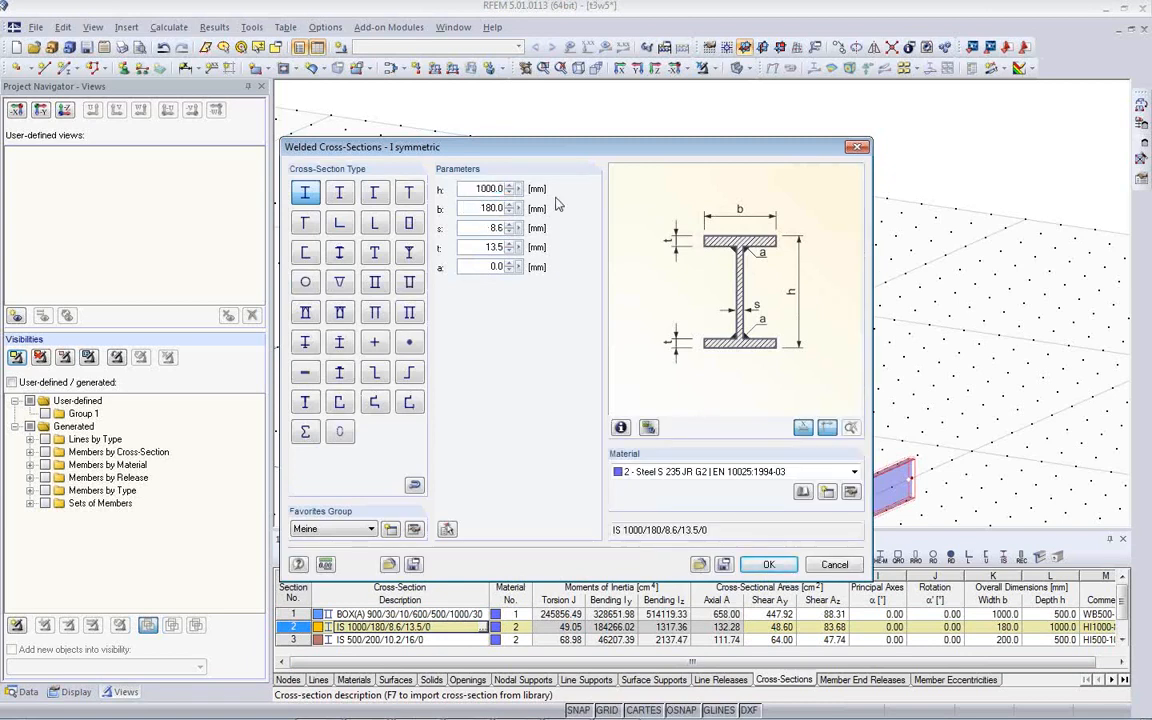
pyautogui.write('2')
pyautogui.press('Tab')
pyautogui.write('200')
pyautogui.click(620, 427)
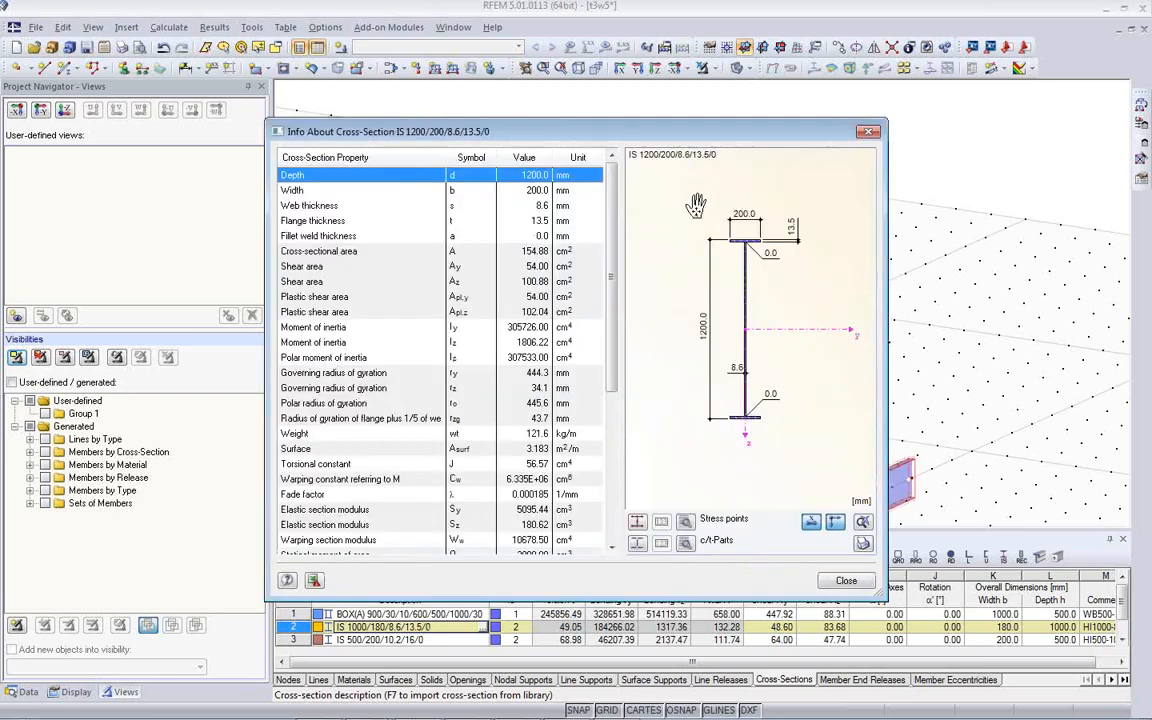
pyautogui.click(846, 580)
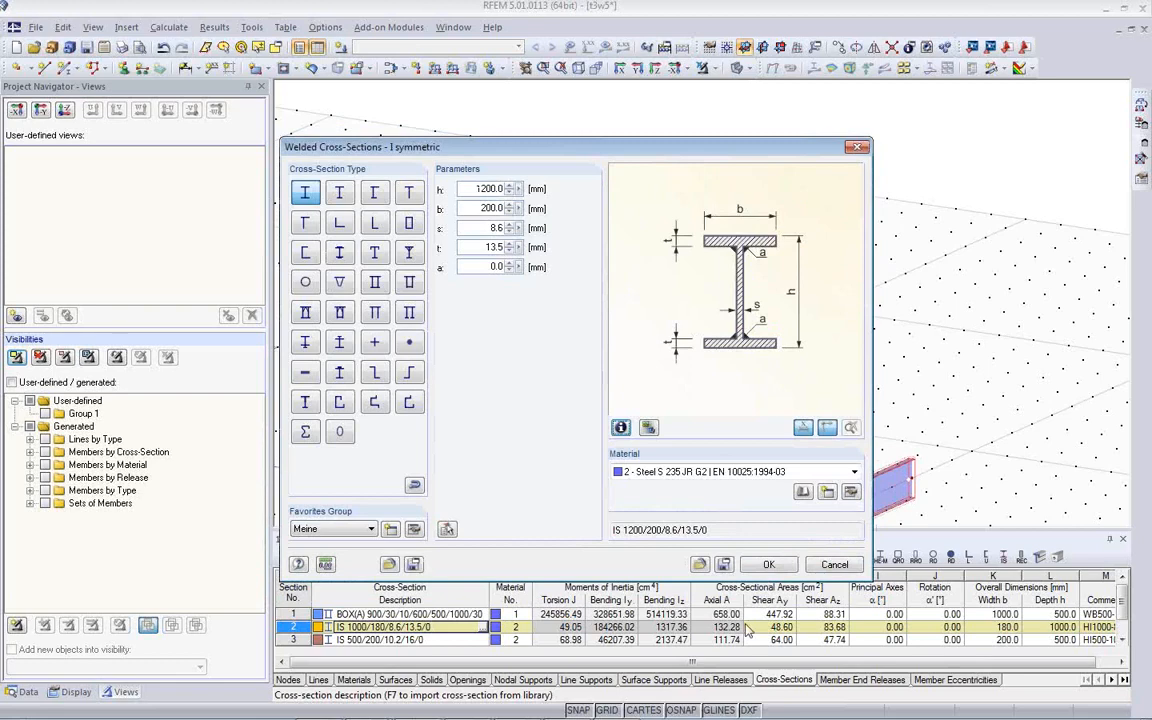
pyautogui.click(769, 564)
# Step: Export the modified model to Tekla Structures, updating the existing model including coordinates, materials, cross-sections and thicknesses
pyautogui.scroll(2, 790, 351)
pyautogui.scroll(-3, 790, 351)
pyautogui.click(990, 47)
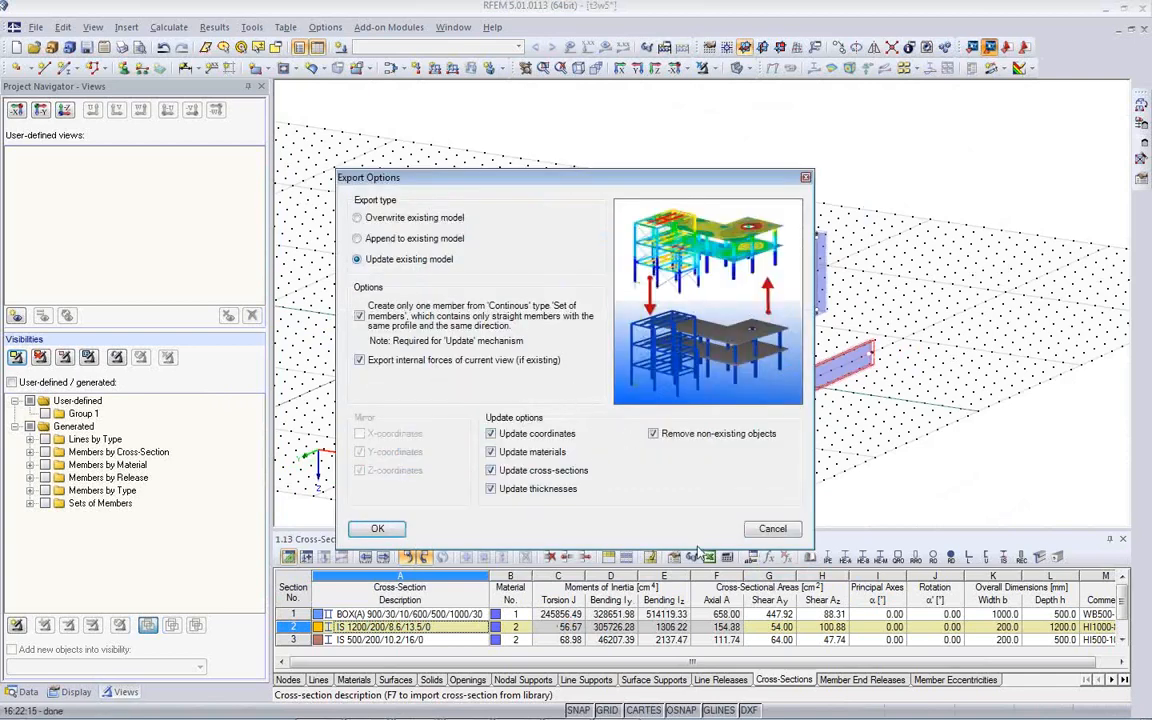
pyautogui.click(376, 527)
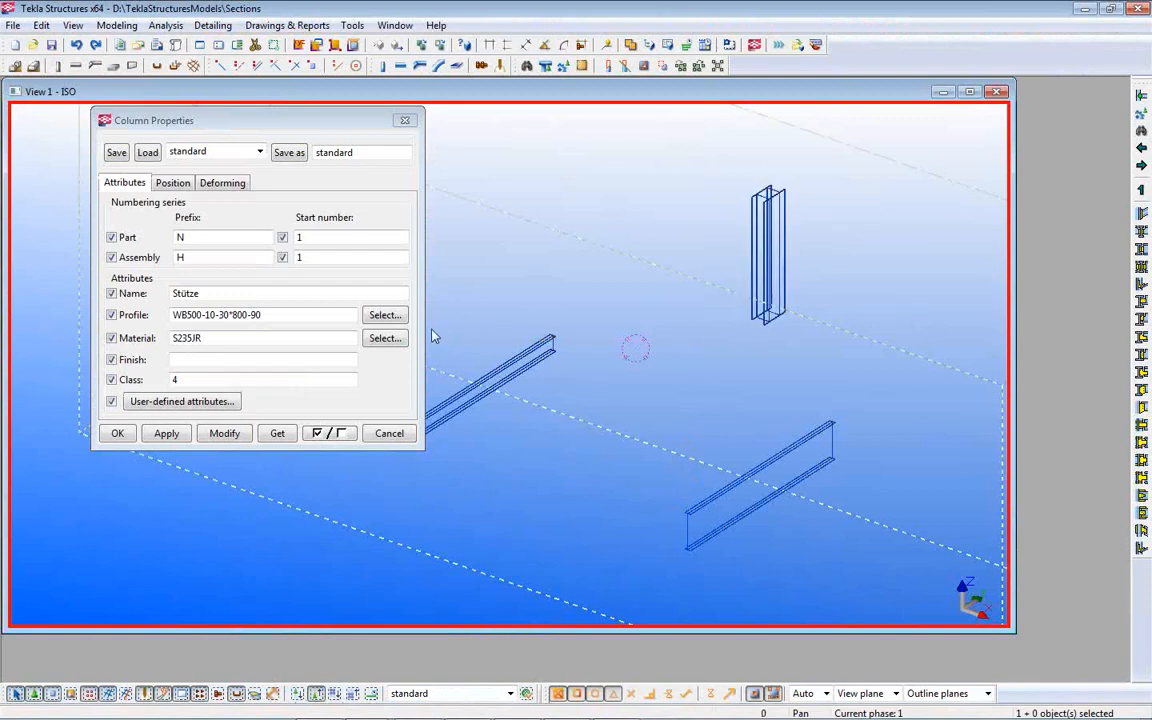
# Step: Inspect the transferred profiles of the deepest I-beam and the box column in Tekla Structures, closing their properties without changes
pyautogui.click(389, 433)
pyautogui.doubleClick(699, 514)
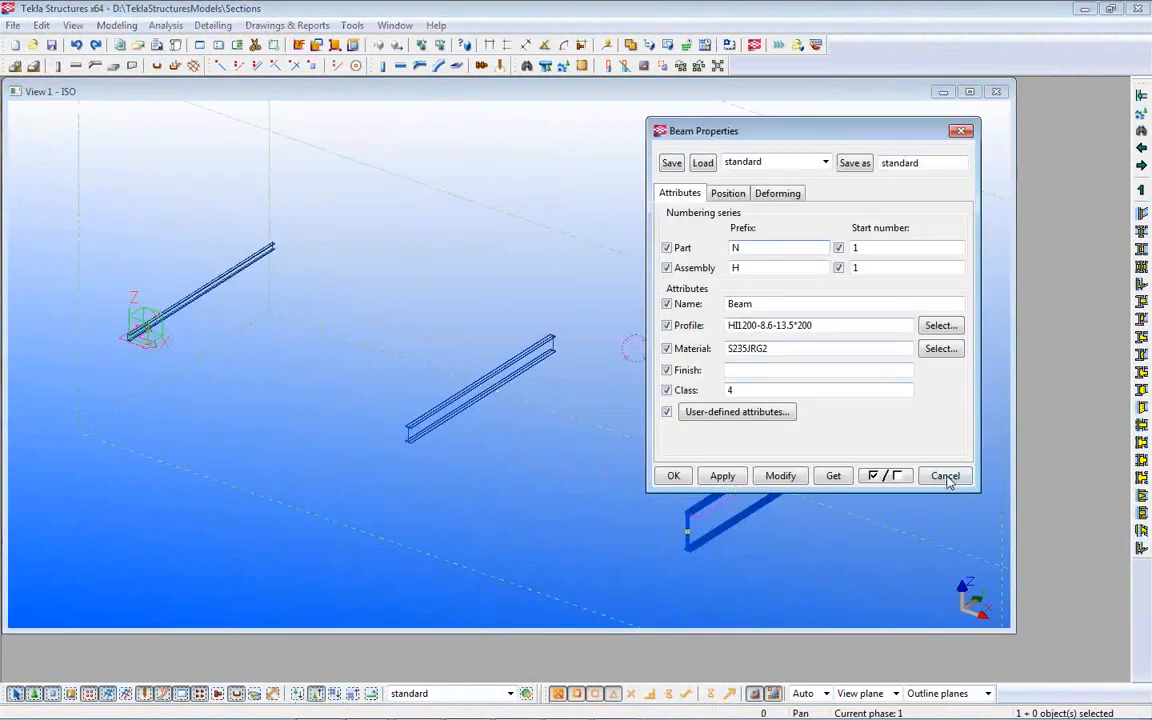
pyautogui.click(945, 475)
pyautogui.click(779, 288)
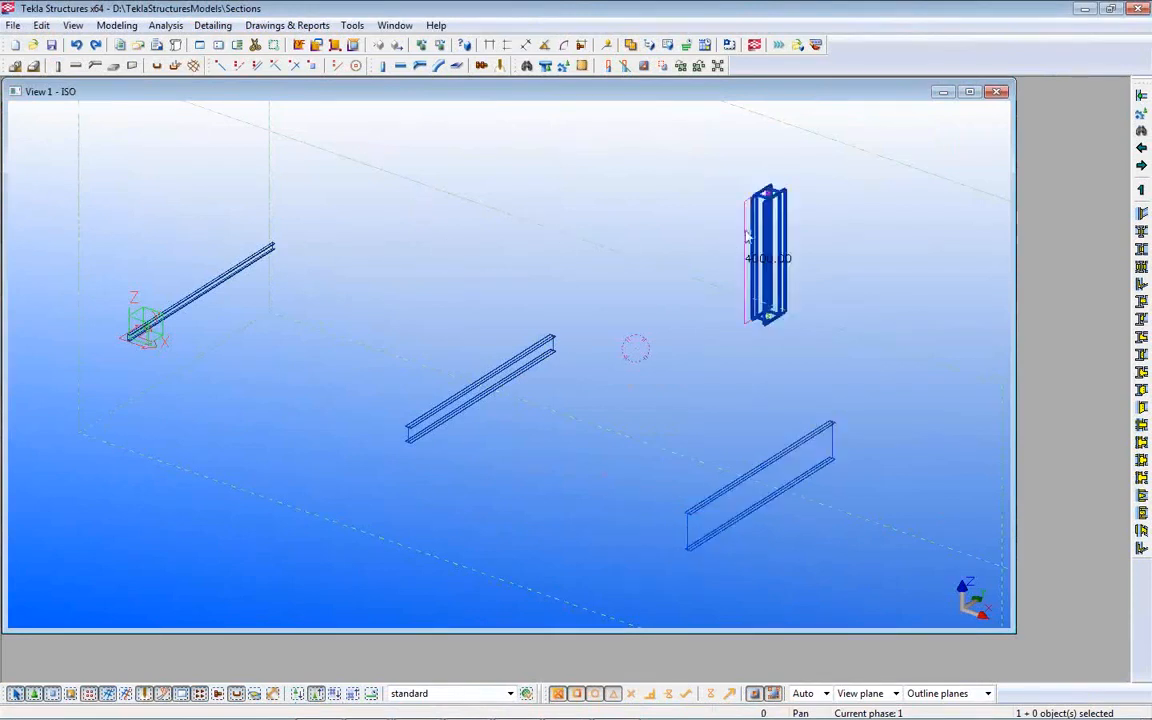
pyautogui.doubleClick(771, 229)
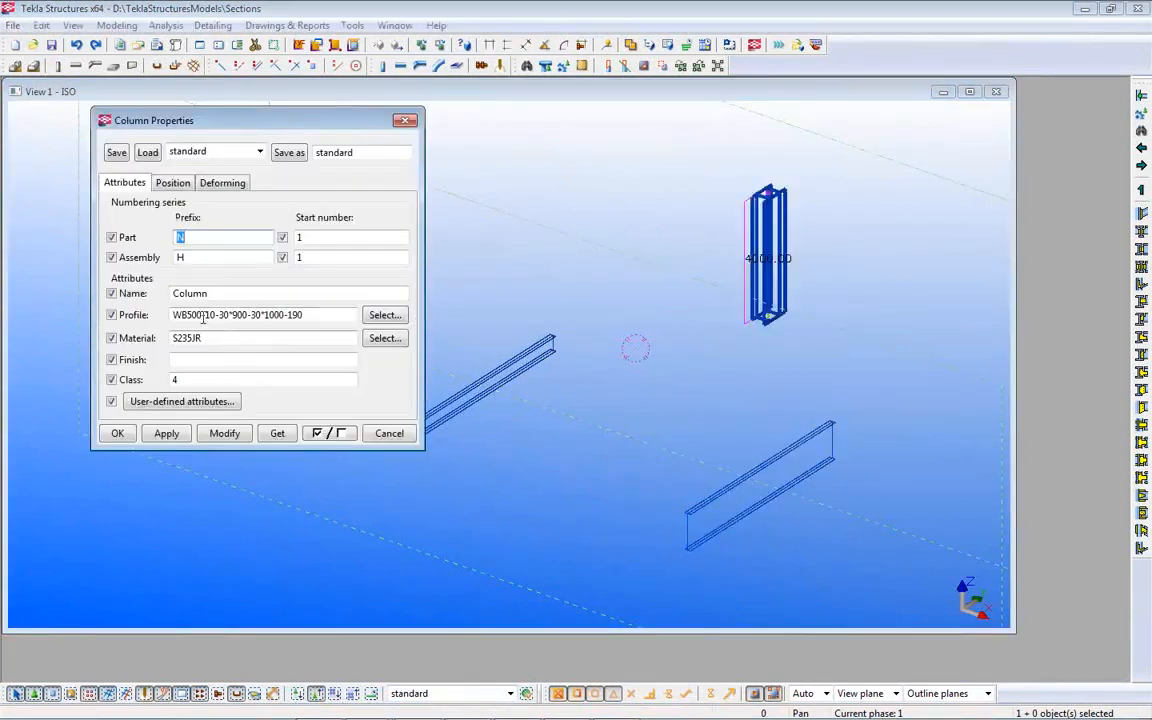
pyautogui.click(389, 434)
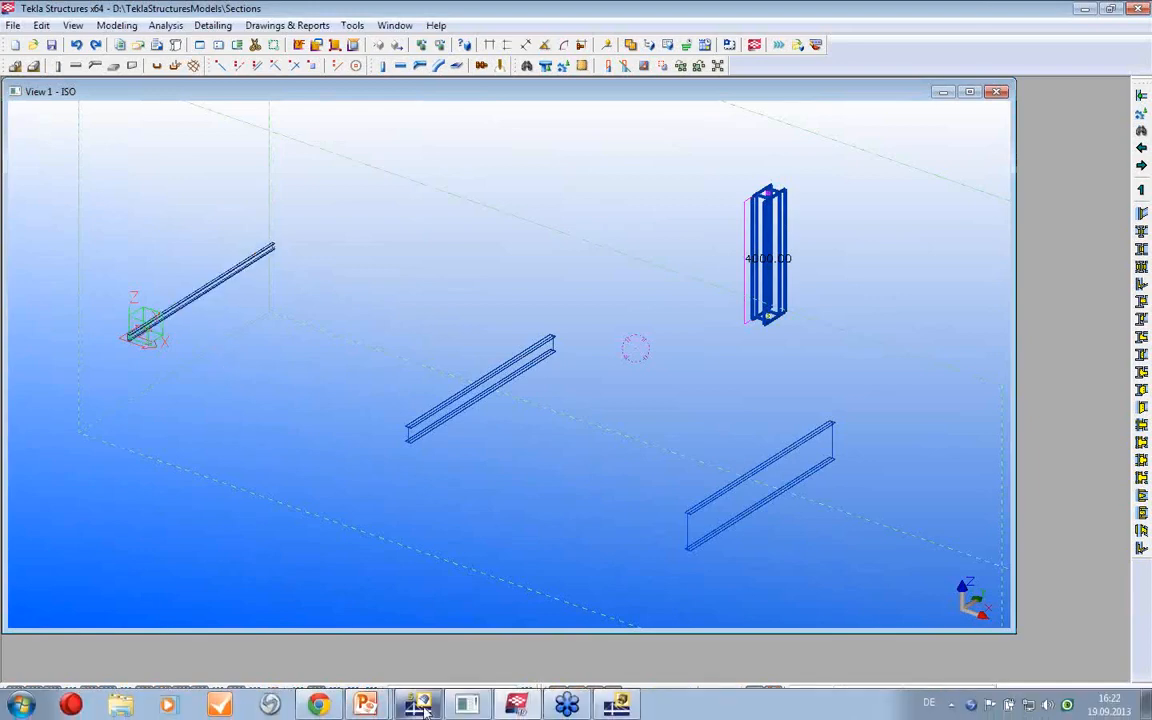
# Step: Switch to RFEM and inspect the material conversion table in the import's detail settings, leaving it unchanged
pyautogui.click(420, 705)
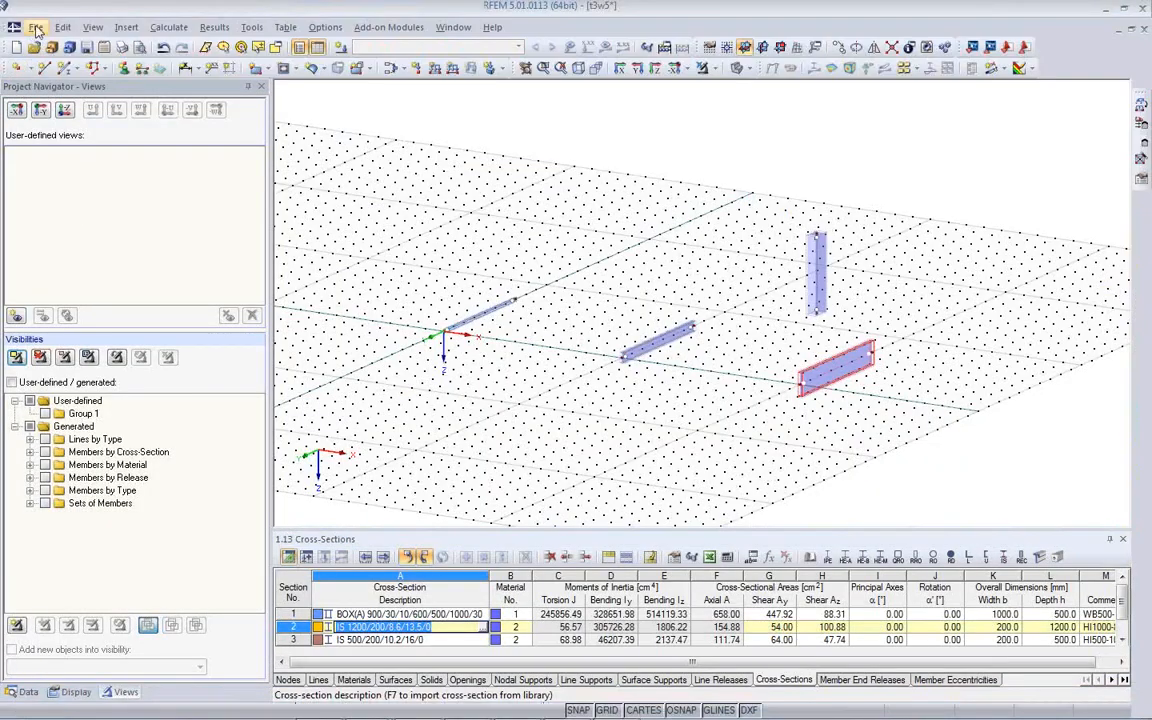
pyautogui.click(35, 27)
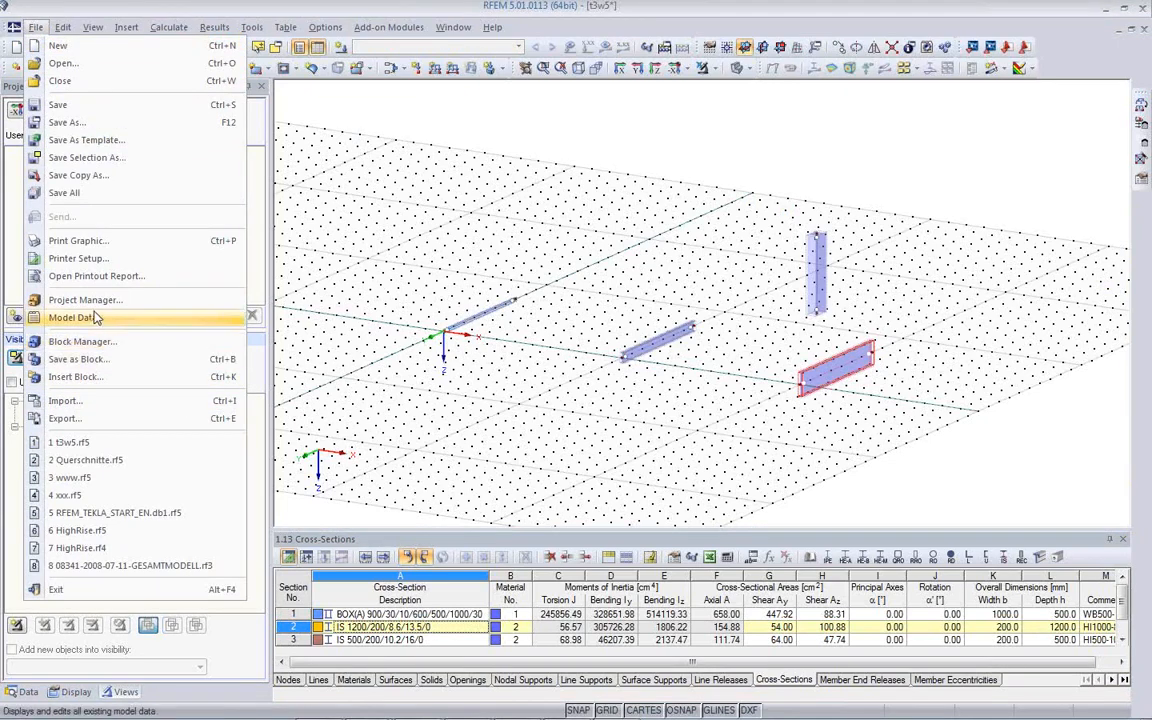
pyautogui.click(97, 400)
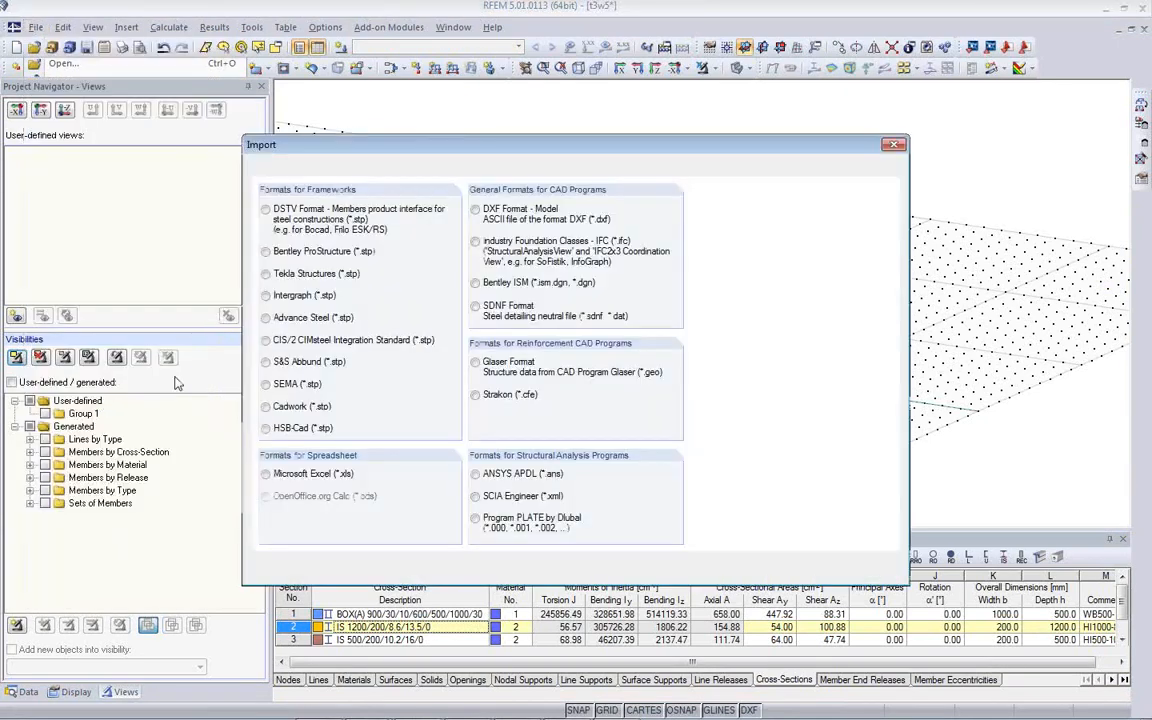
pyautogui.click(303, 167)
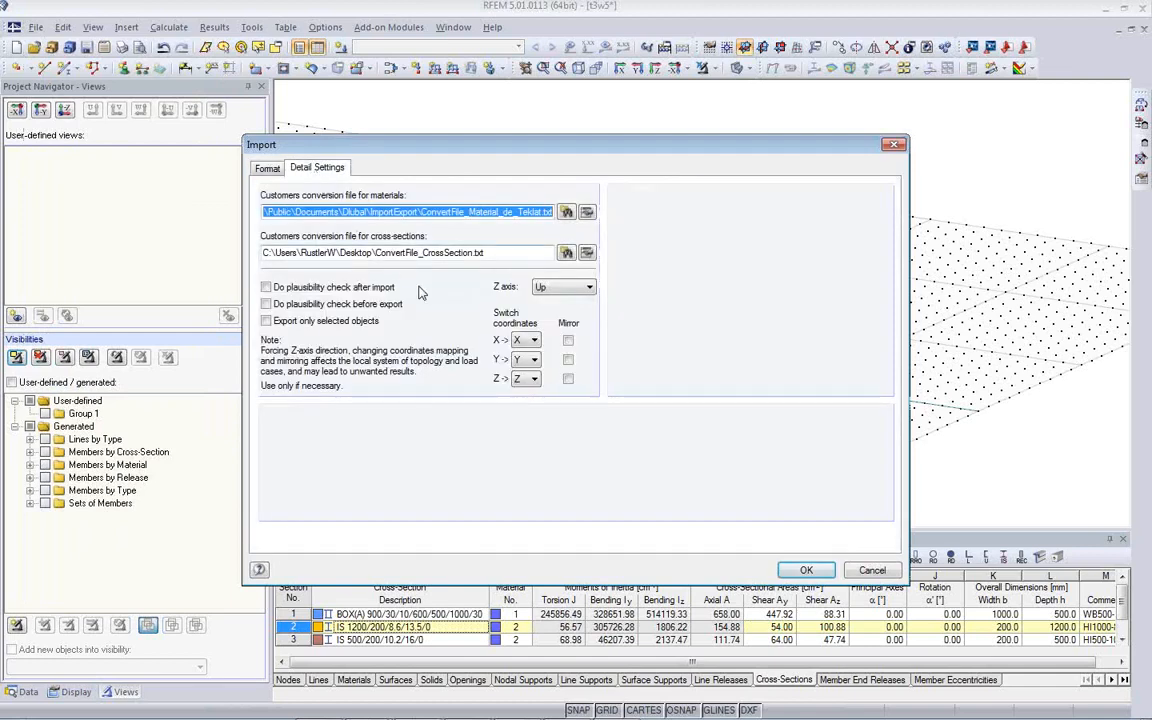
pyautogui.click(587, 213)
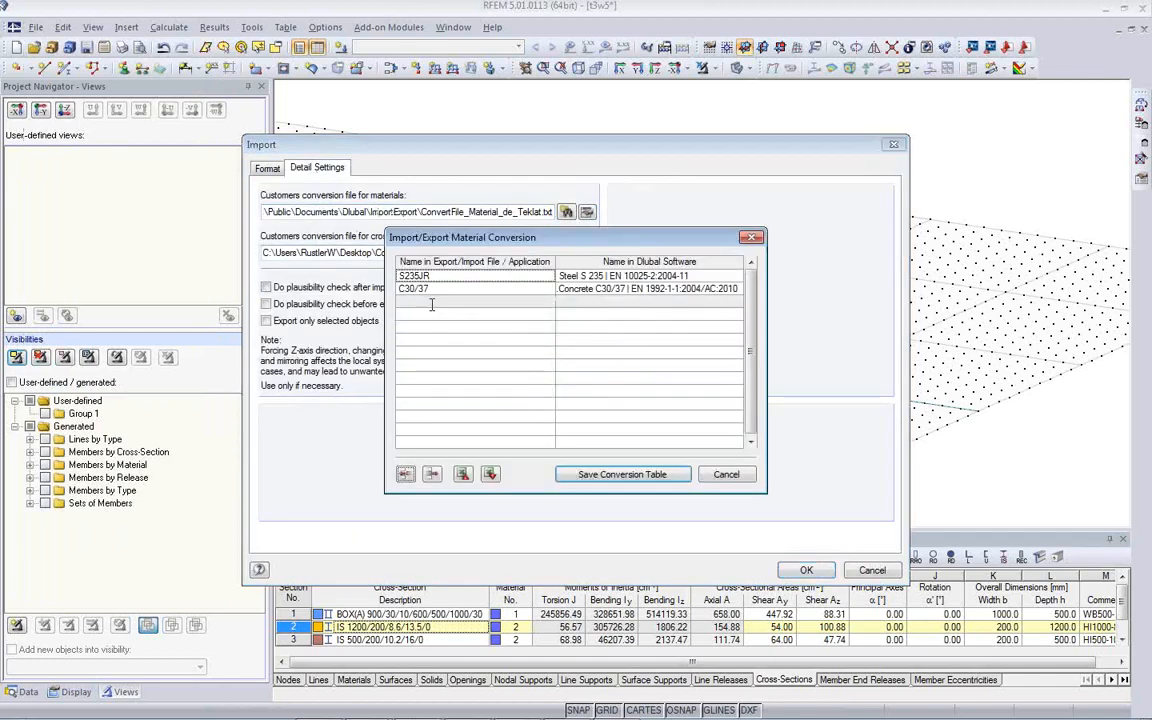
pyautogui.press('Escape')
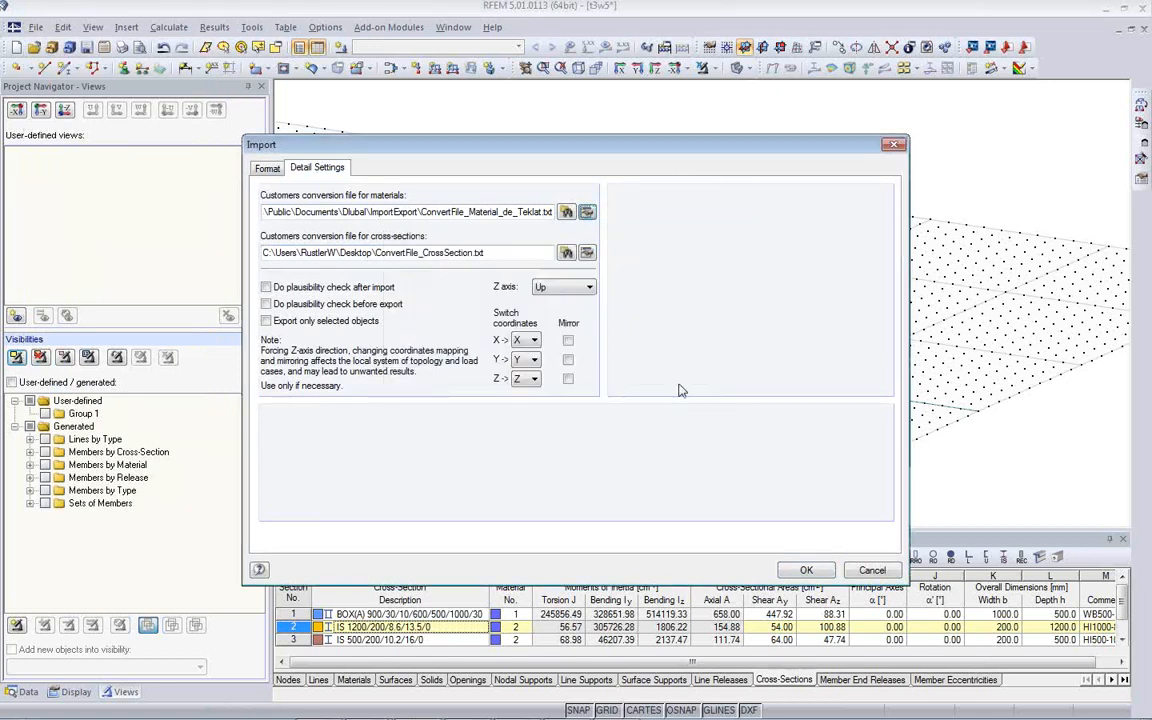
# Step: Inspect the cross-section conversion table and the library section assigned to C200/80/25*2.5, and close the import settings without changes
pyautogui.click(587, 253)
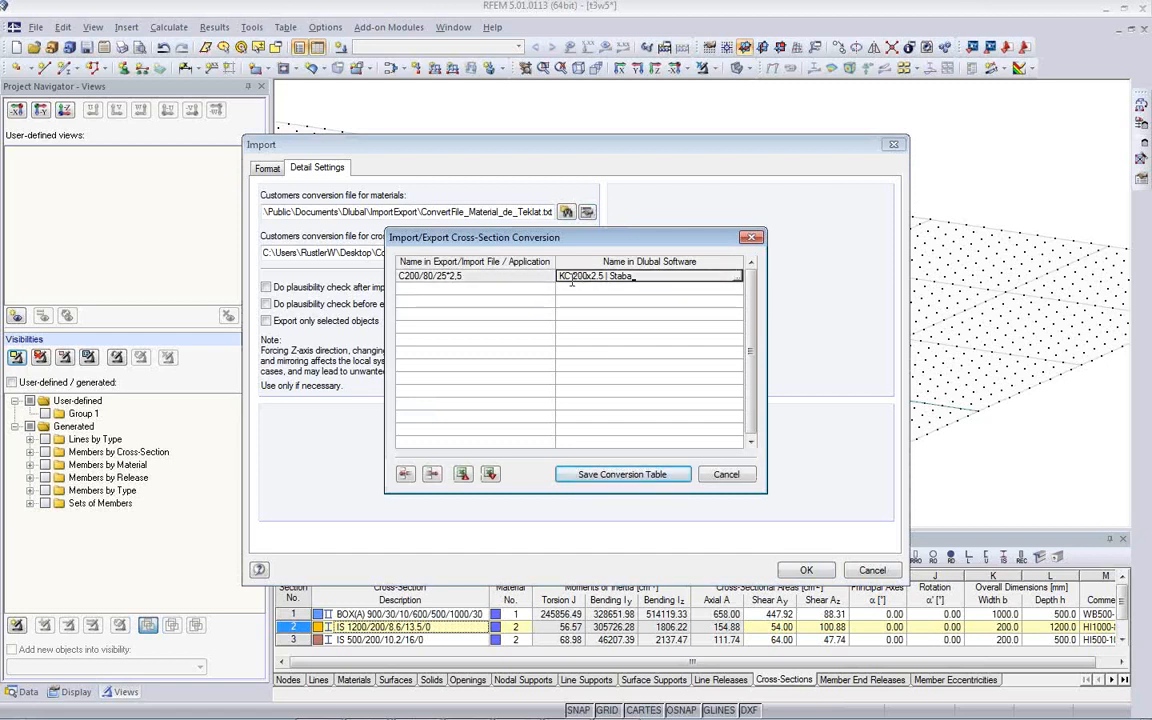
pyautogui.click(741, 278)
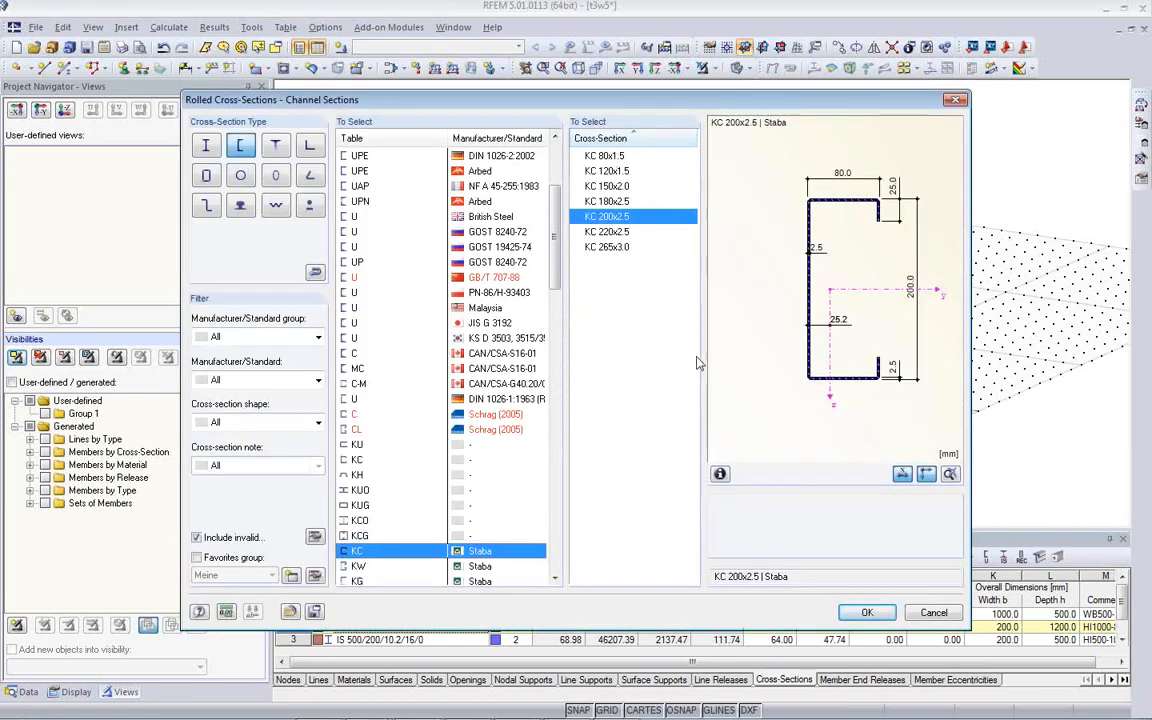
pyautogui.click(934, 613)
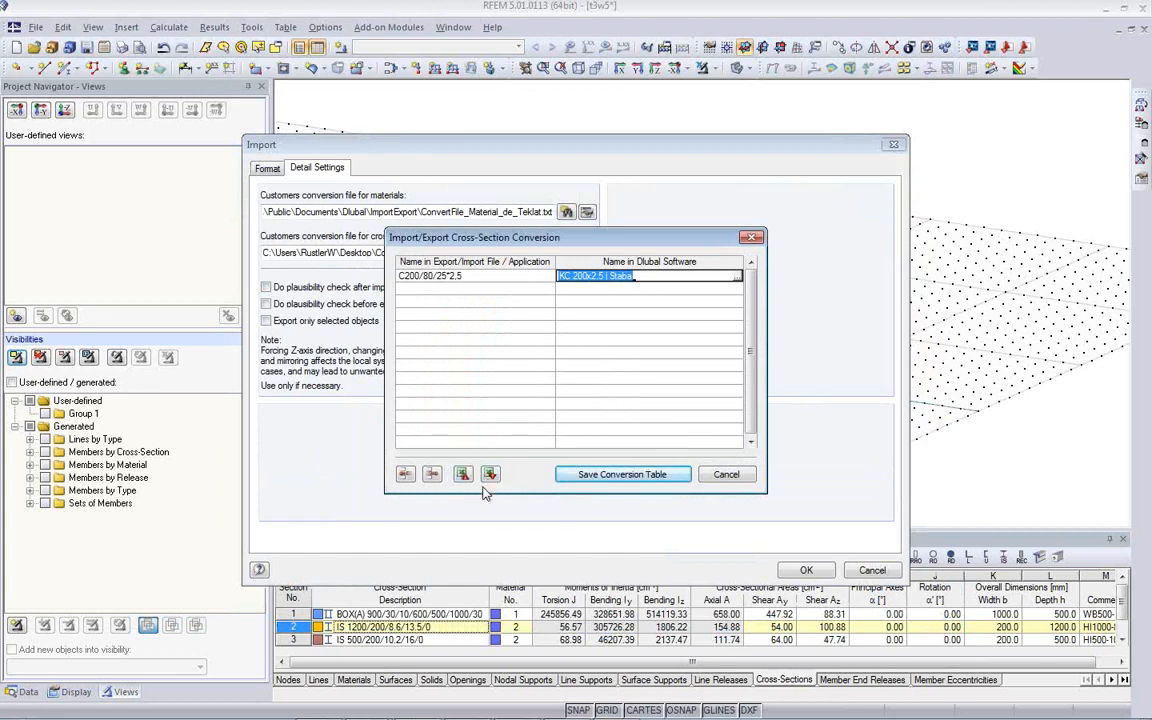
pyautogui.click(740, 476)
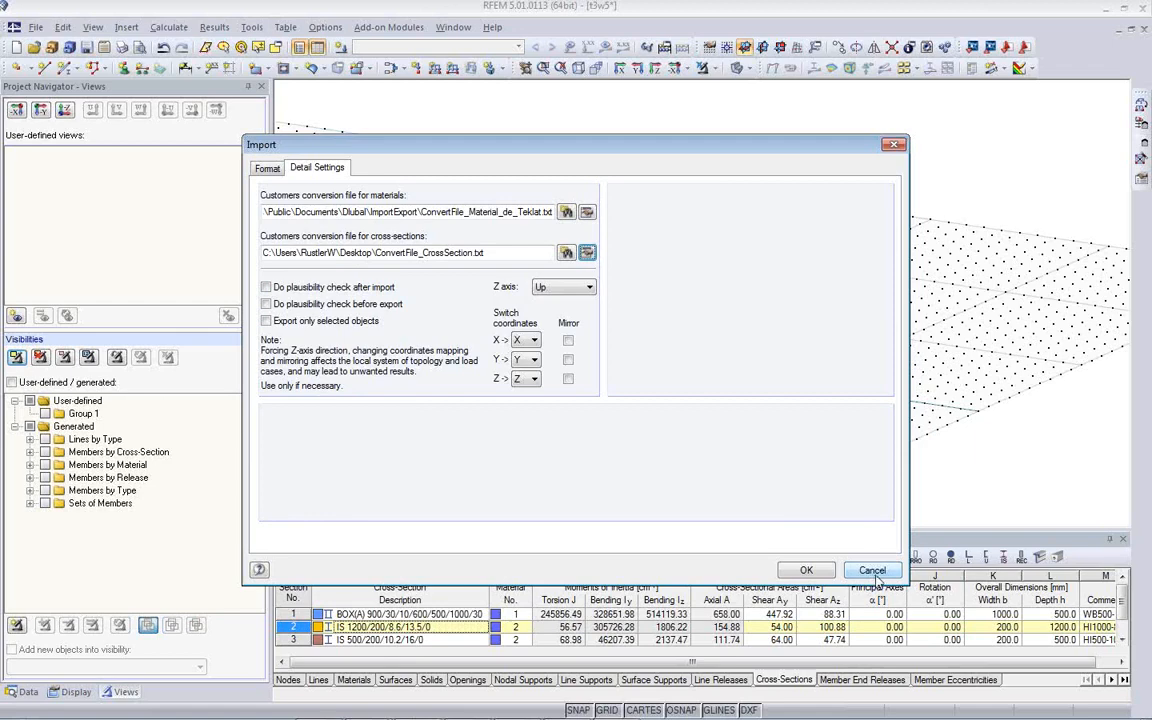
pyautogui.click(872, 570)
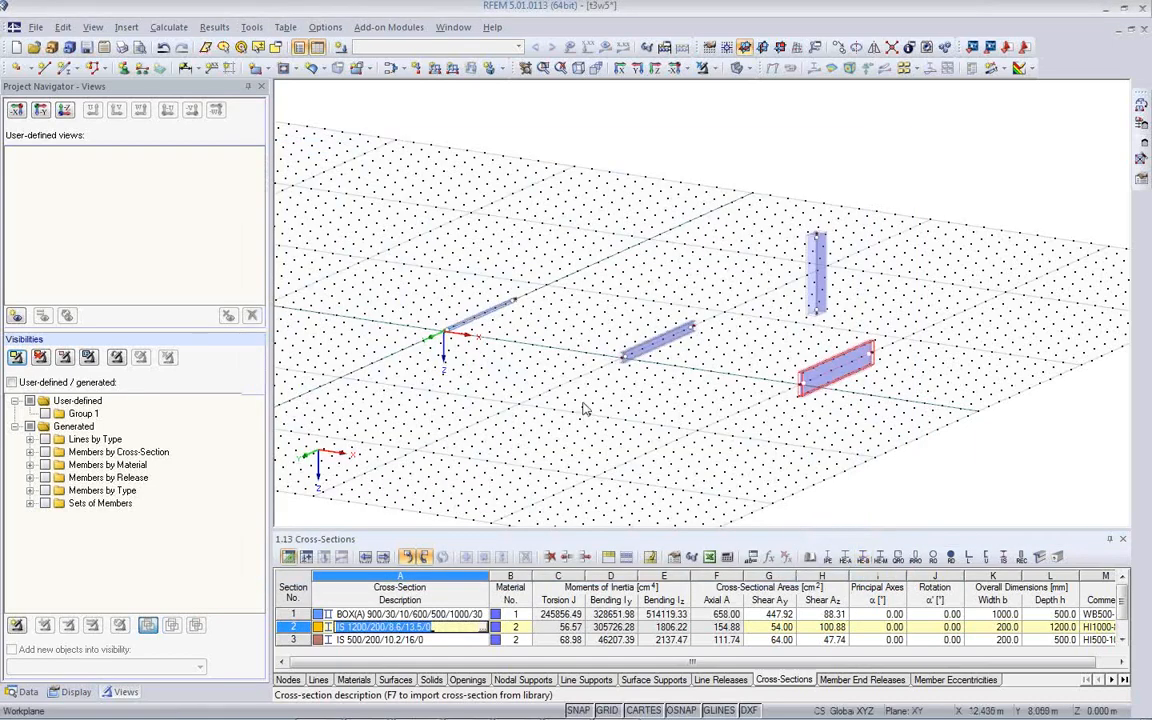
# Step: Deselect the member and view the available import formats, closing the import dialog without importing
pyautogui.click(660, 411)
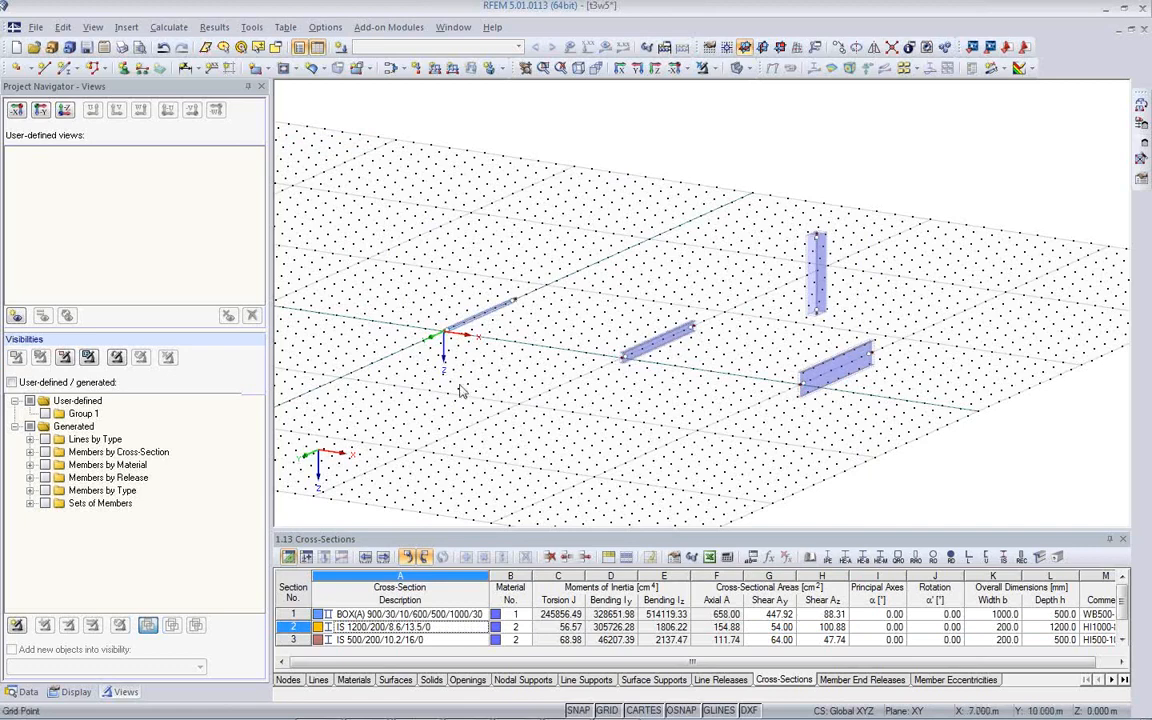
pyautogui.click(35, 27)
pyautogui.click(68, 400)
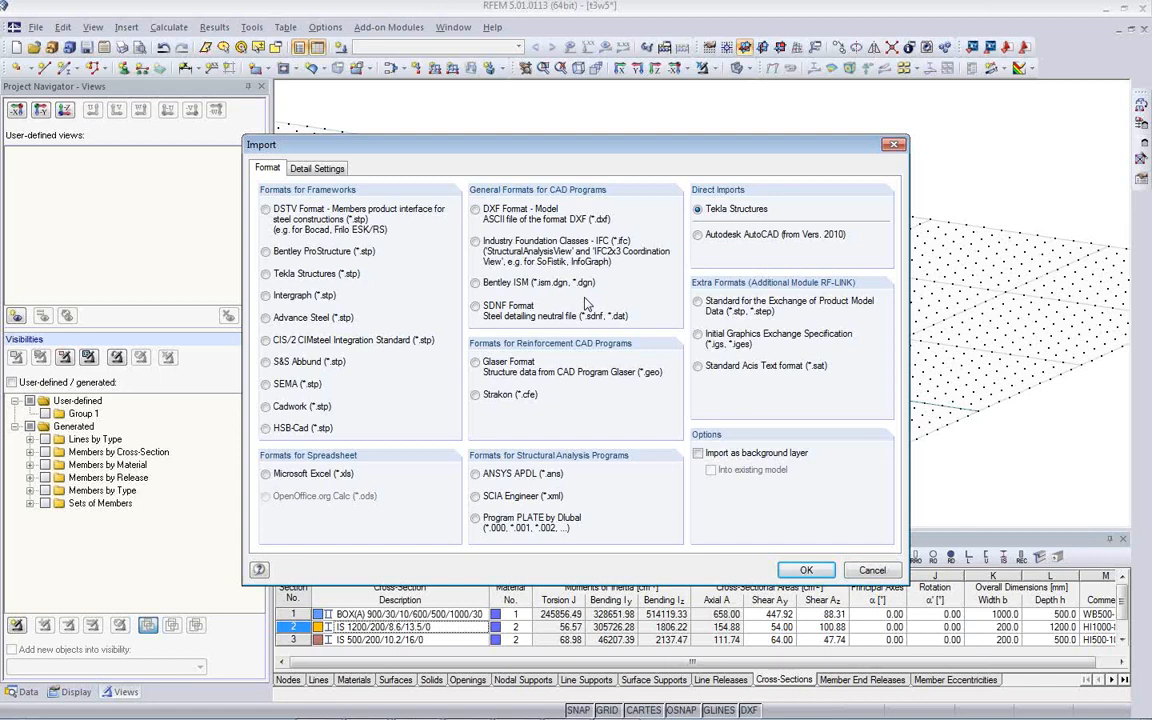
pyautogui.click(868, 573)
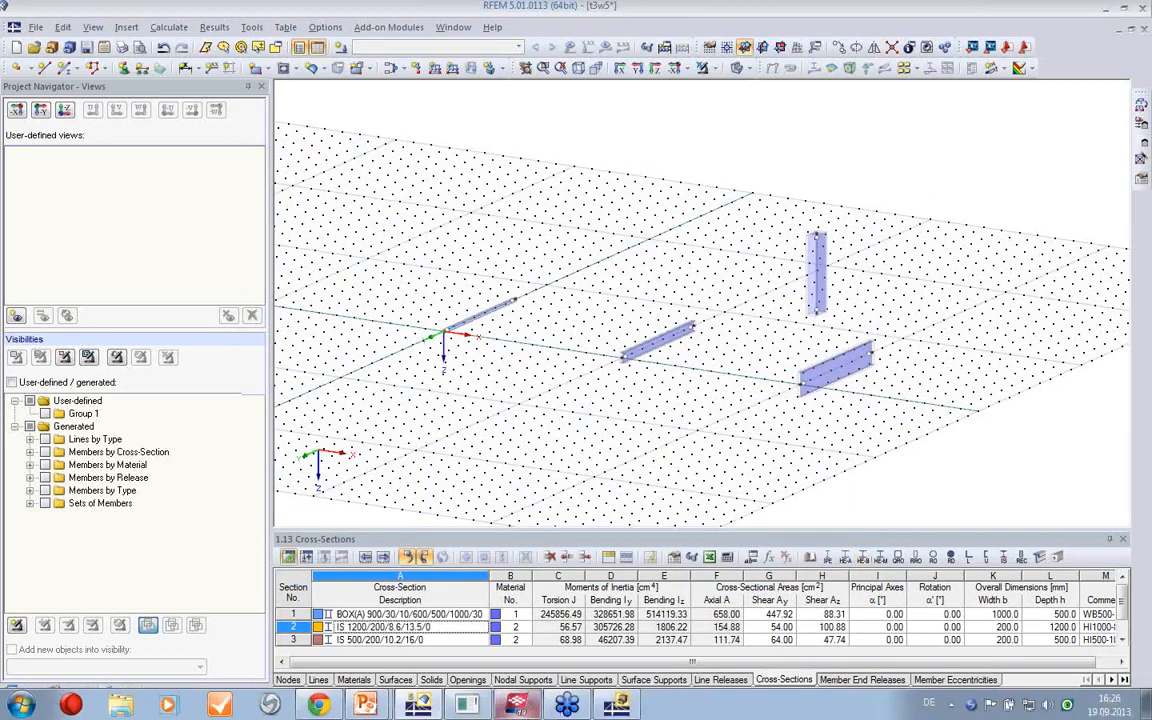
# Step: Switch to Tekla Structures and inspect the middle I-beam's profile in its properties, closing them without changes
pyautogui.click(518, 705)
pyautogui.click(449, 425)
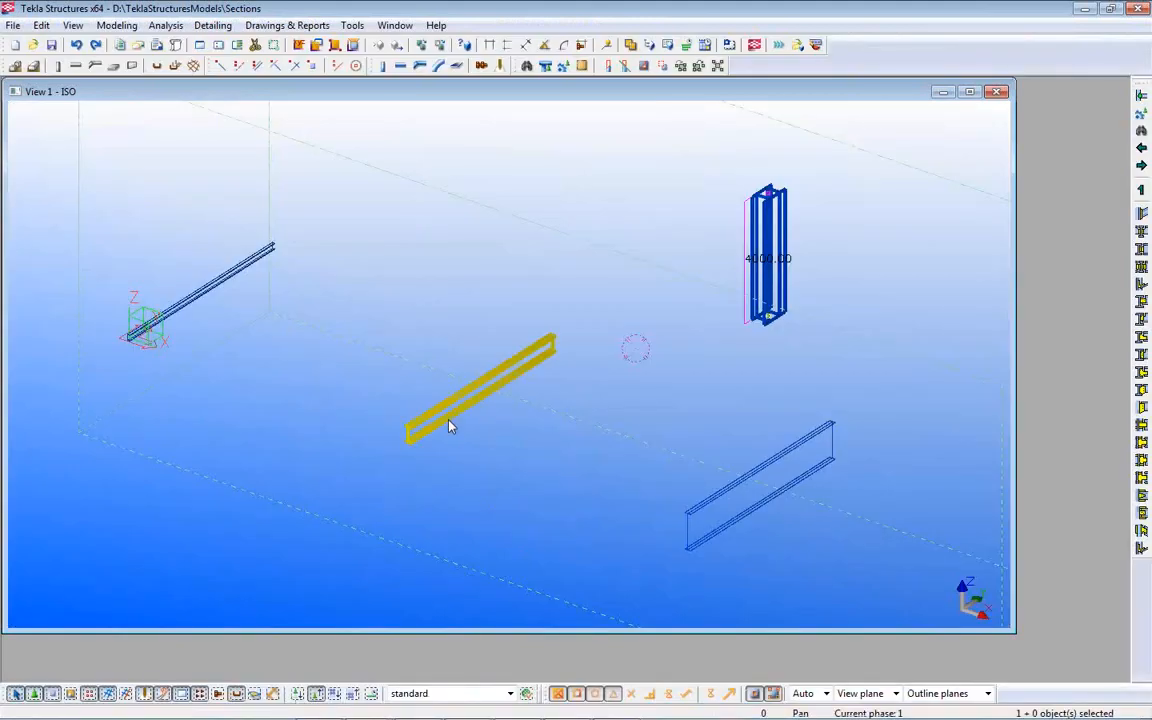
pyautogui.doubleClick(449, 425)
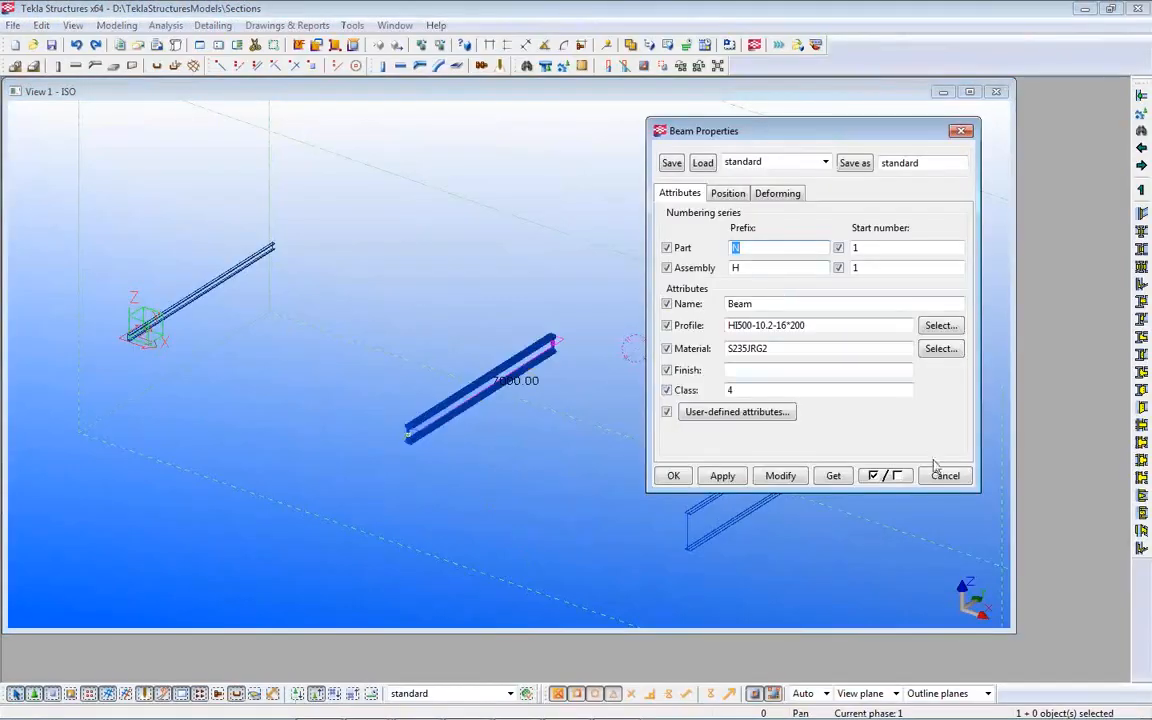
pyautogui.press('Escape')
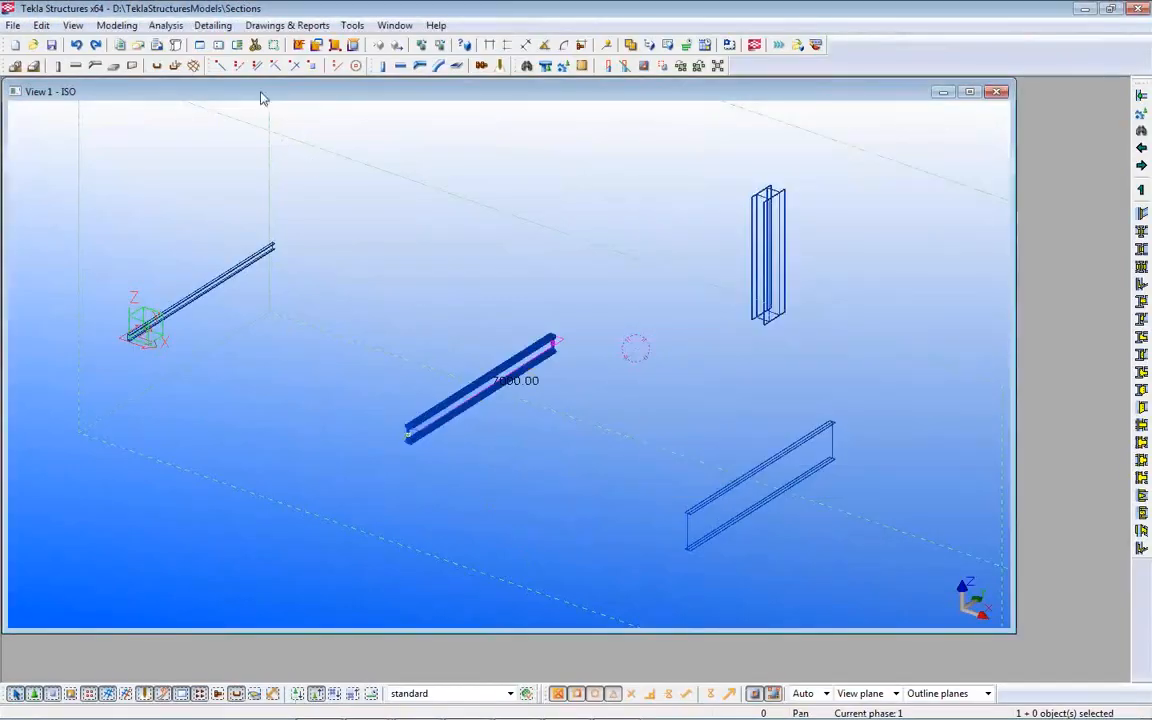
# Step: Display the analysis model Modell 1 from the Analysis & Design Models list, and move the list window clear of the middle beam
pyautogui.click(166, 25)
pyautogui.click(187, 67)
pyautogui.click(419, 376)
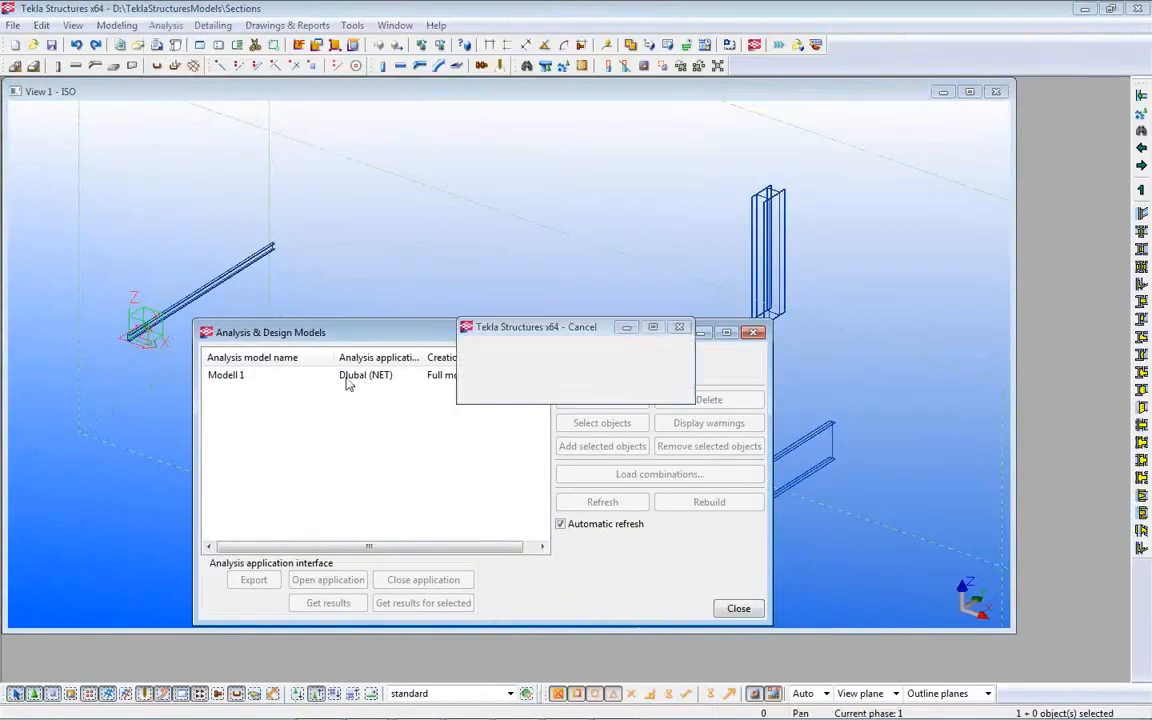
pyautogui.moveTo(290, 333); pyautogui.dragTo(722, 269)
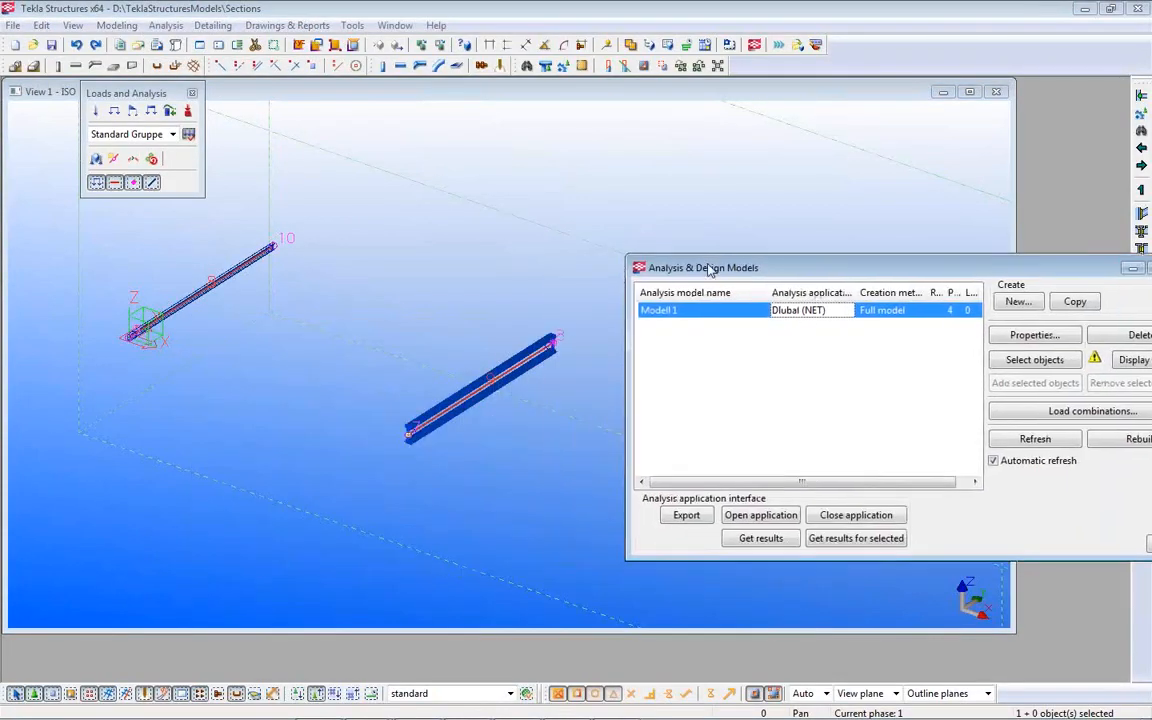
# Step: Examine the preset options for the end releases in the middle beam's analysis properties
pyautogui.scroll(5, 391, 417)
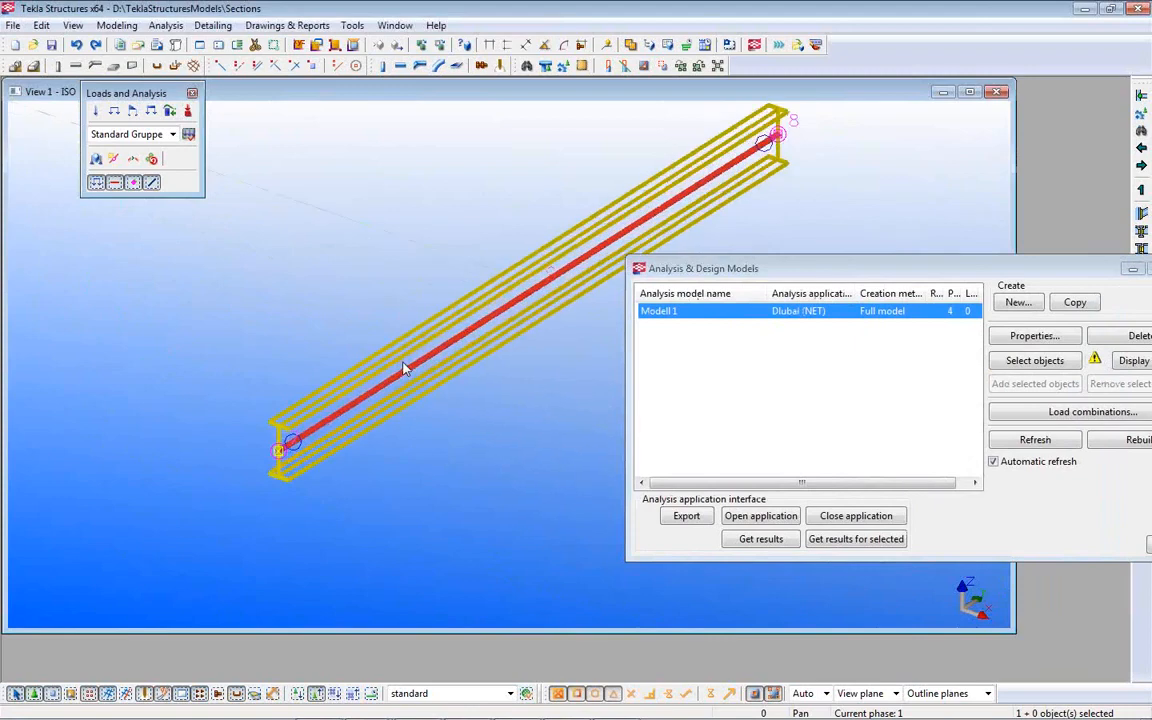
pyautogui.doubleClick(388, 390)
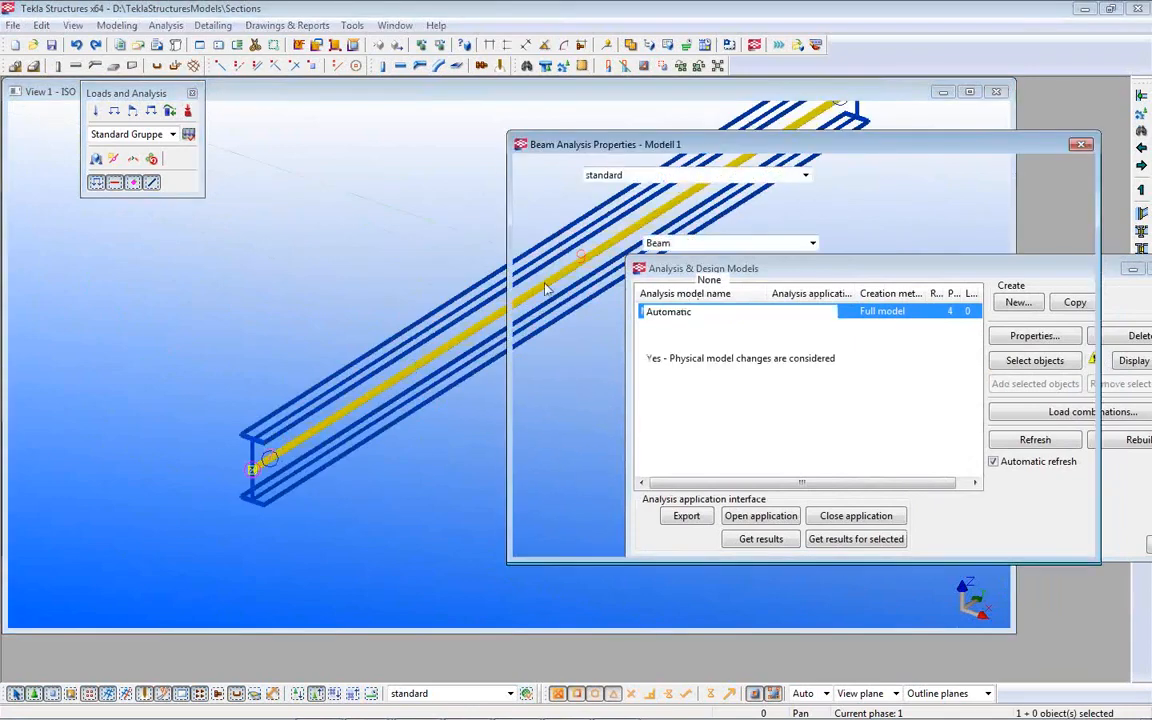
pyautogui.click(653, 207)
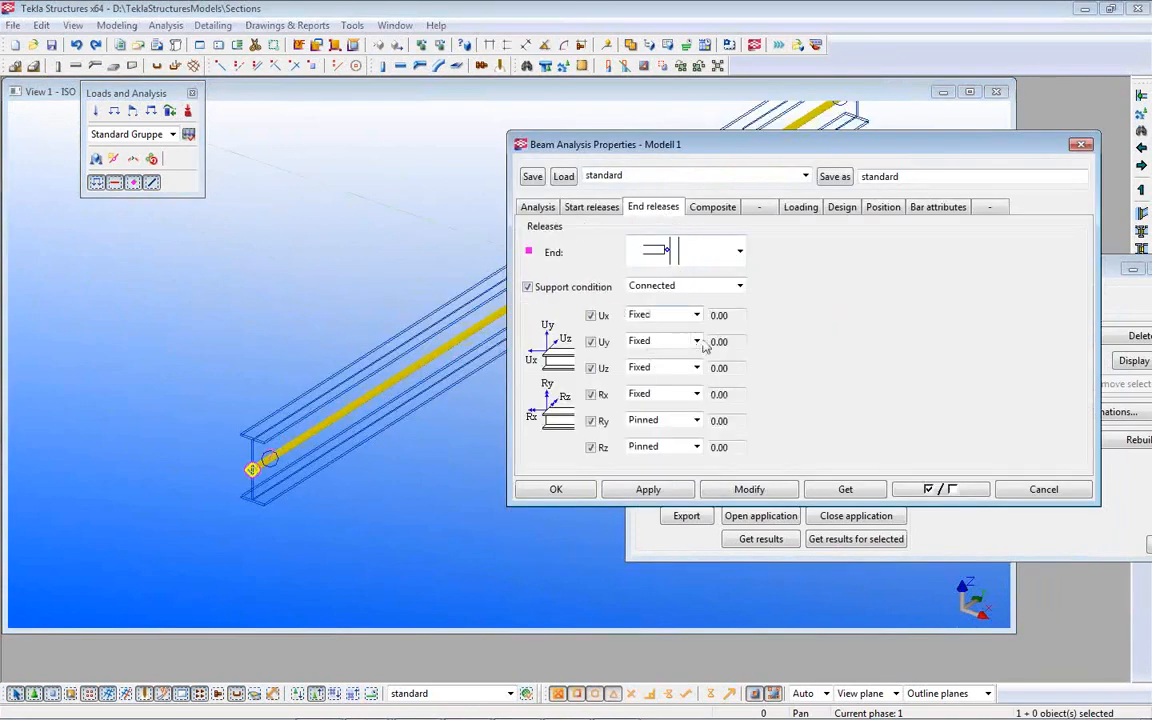
pyautogui.click(739, 252)
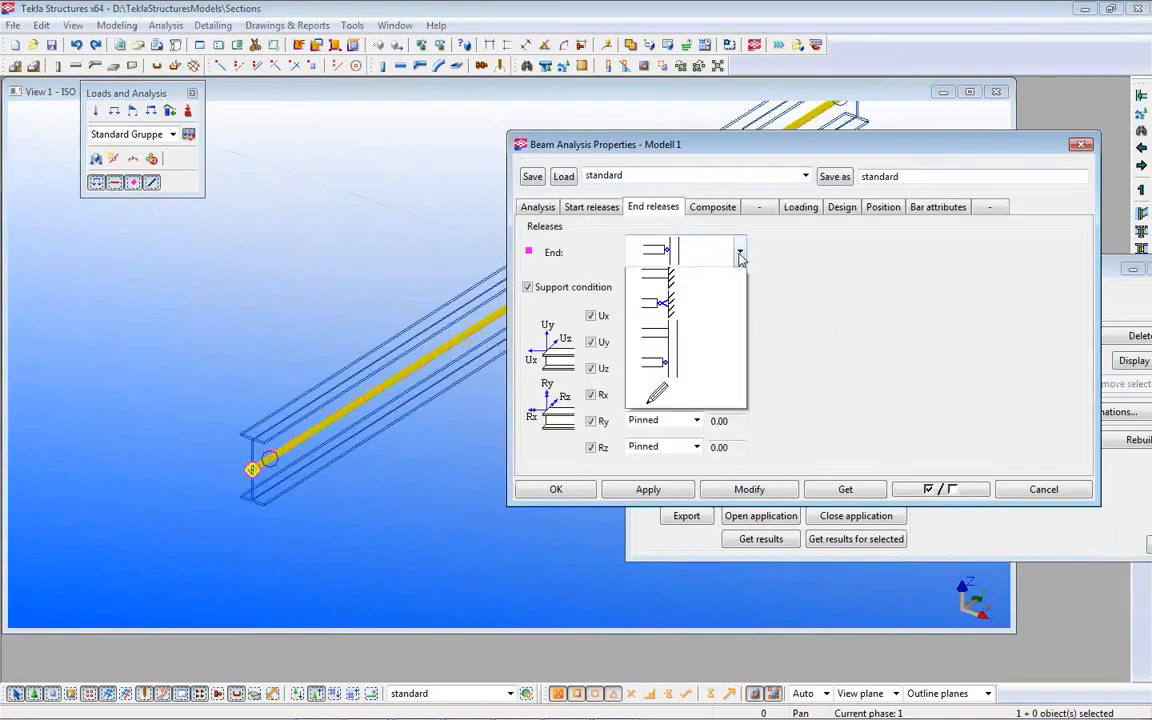
pyautogui.click(706, 370)
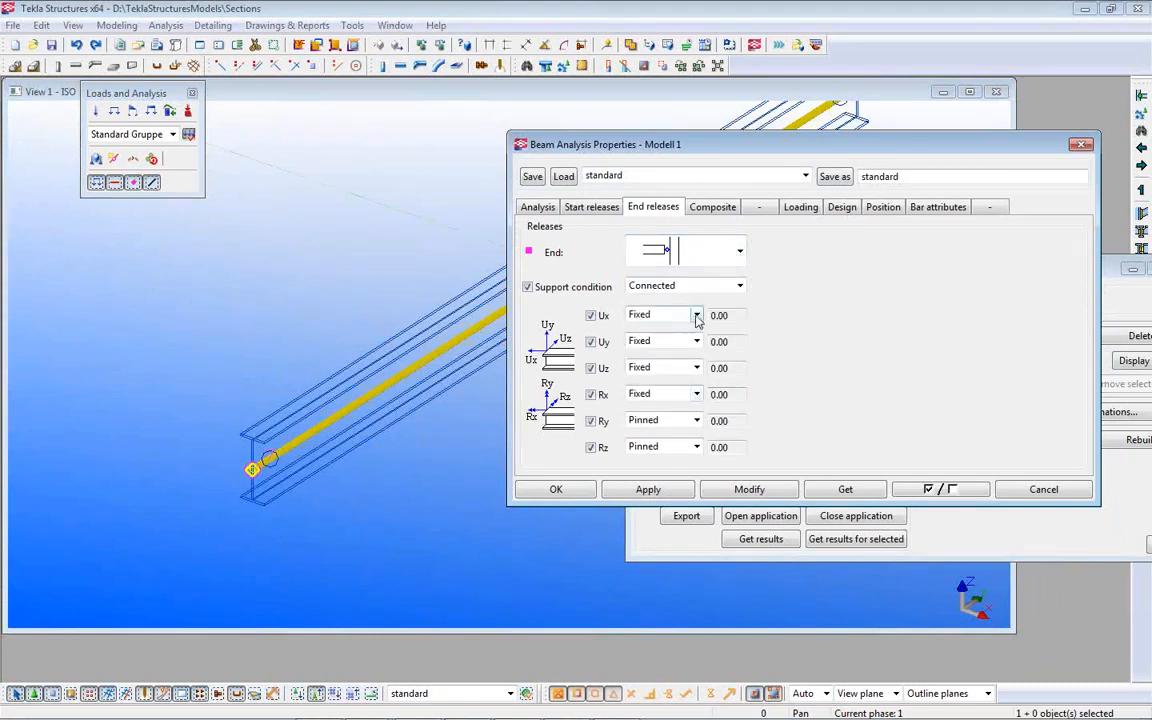
# Step: Try a Spring release for Ry at the beam's end, and discard the change to the analysis properties
pyautogui.click(696, 420)
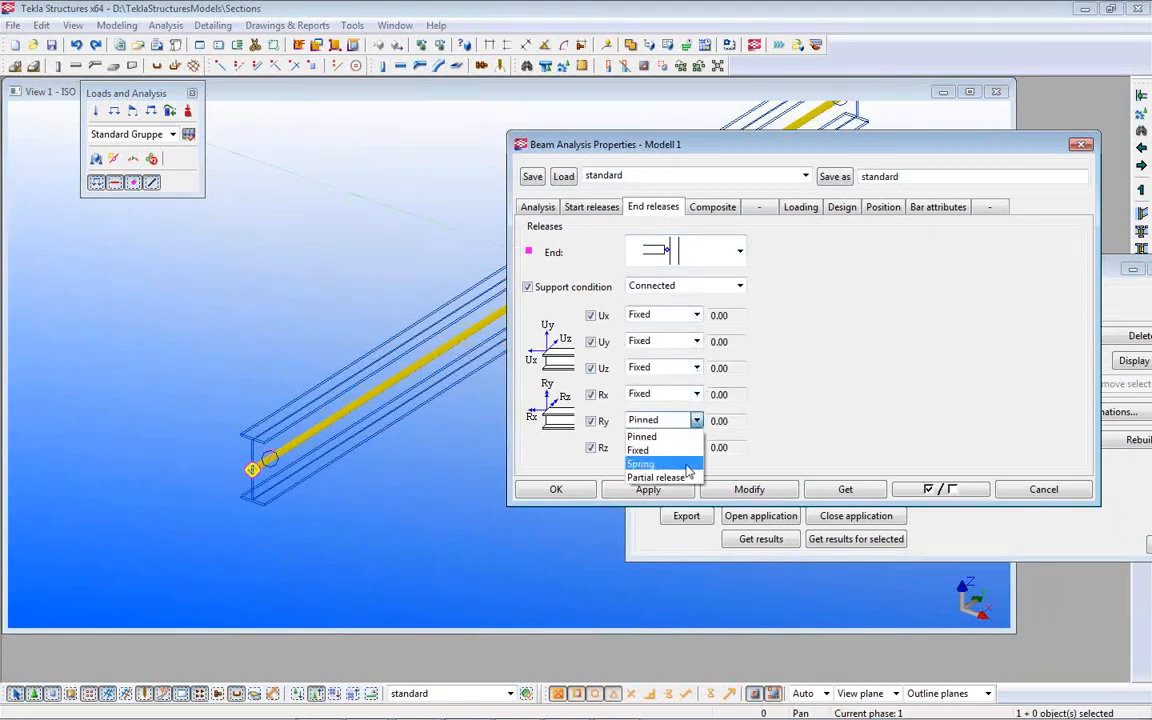
pyautogui.click(668, 464)
pyautogui.click(731, 421)
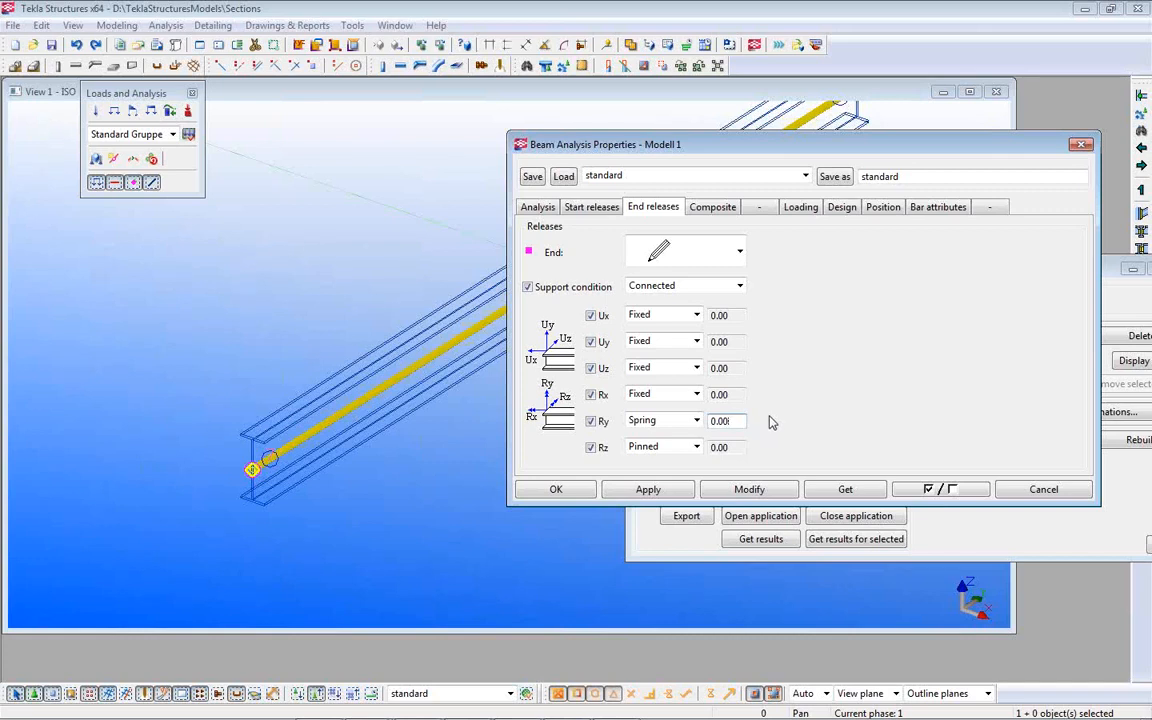
pyautogui.click(1078, 492)
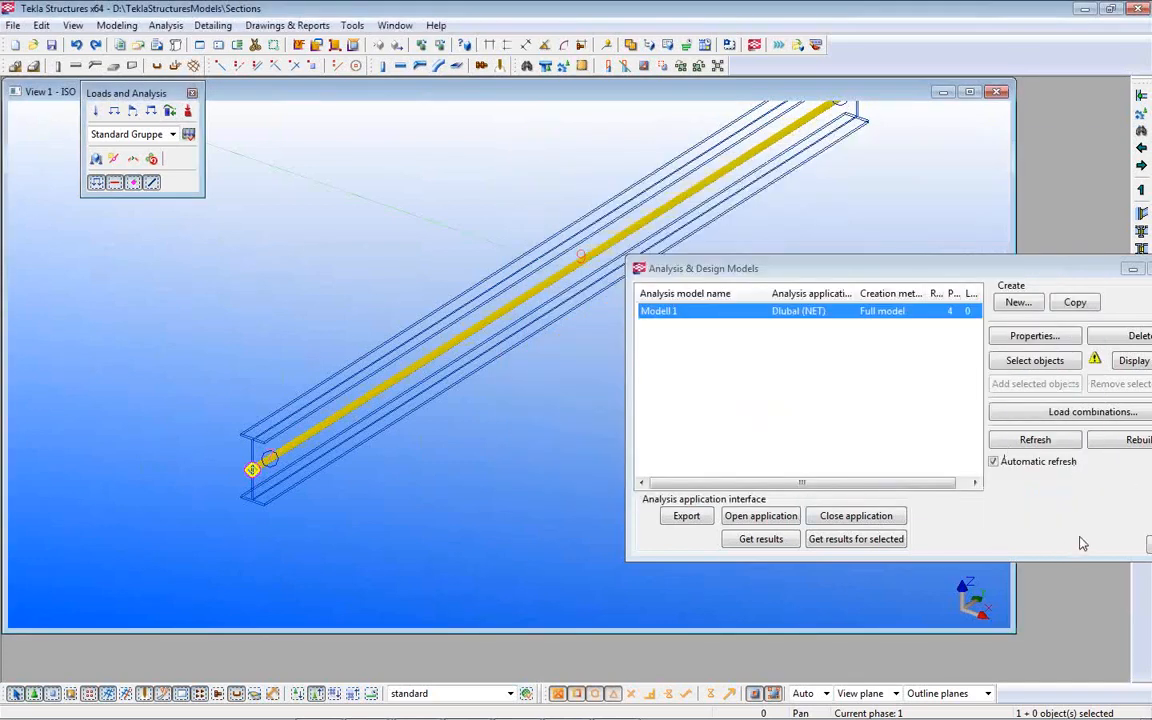
# Step: Close the Analysis & Design Models list and the ISO view of the Sections model
pyautogui.moveTo(898, 268); pyautogui.dragTo(507, 255)
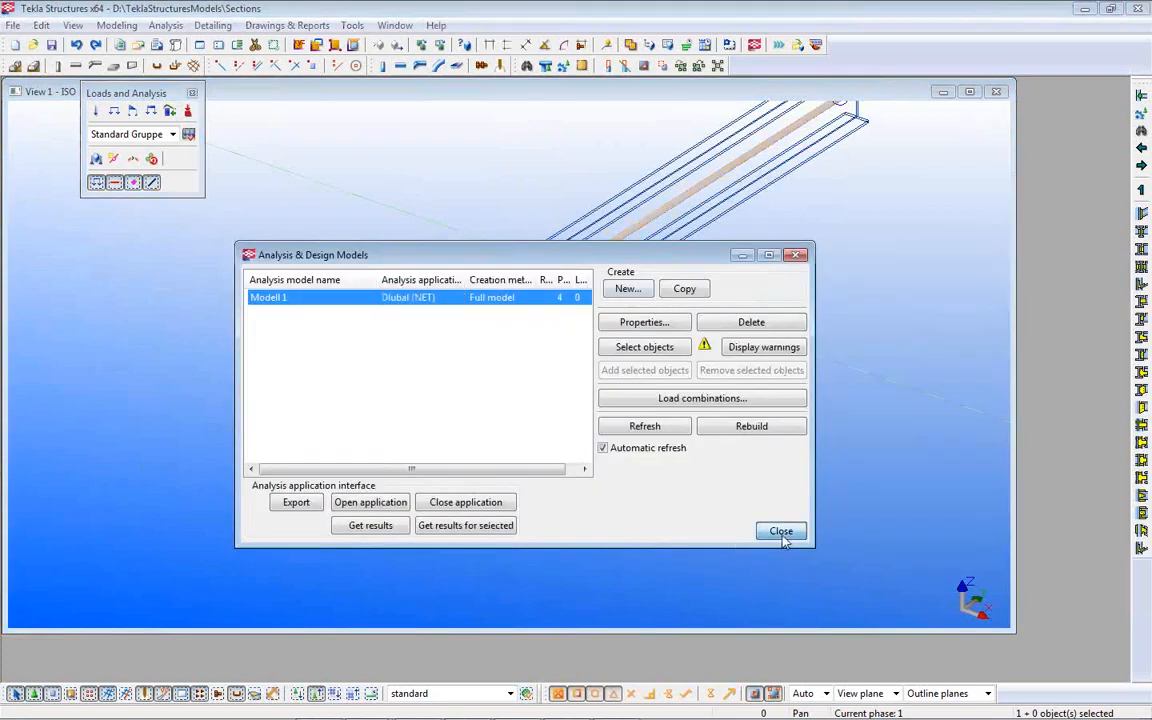
pyautogui.click(780, 531)
pyautogui.moveTo(517, 717)
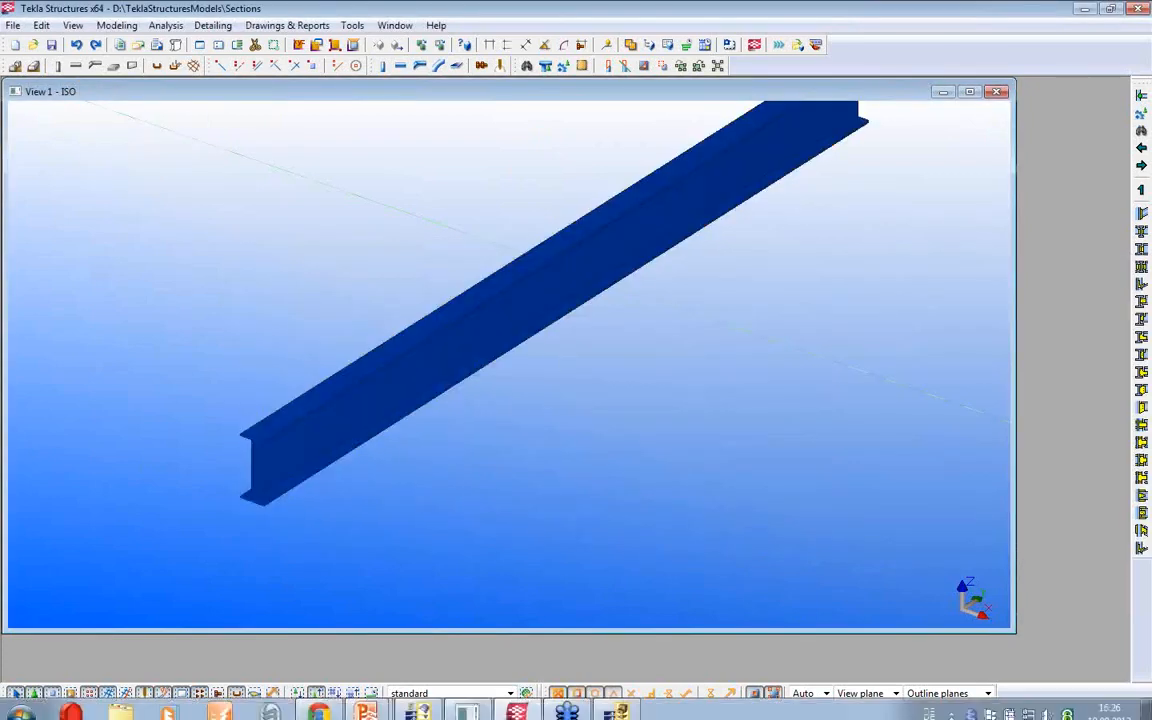
pyautogui.moveTo(427, 712)
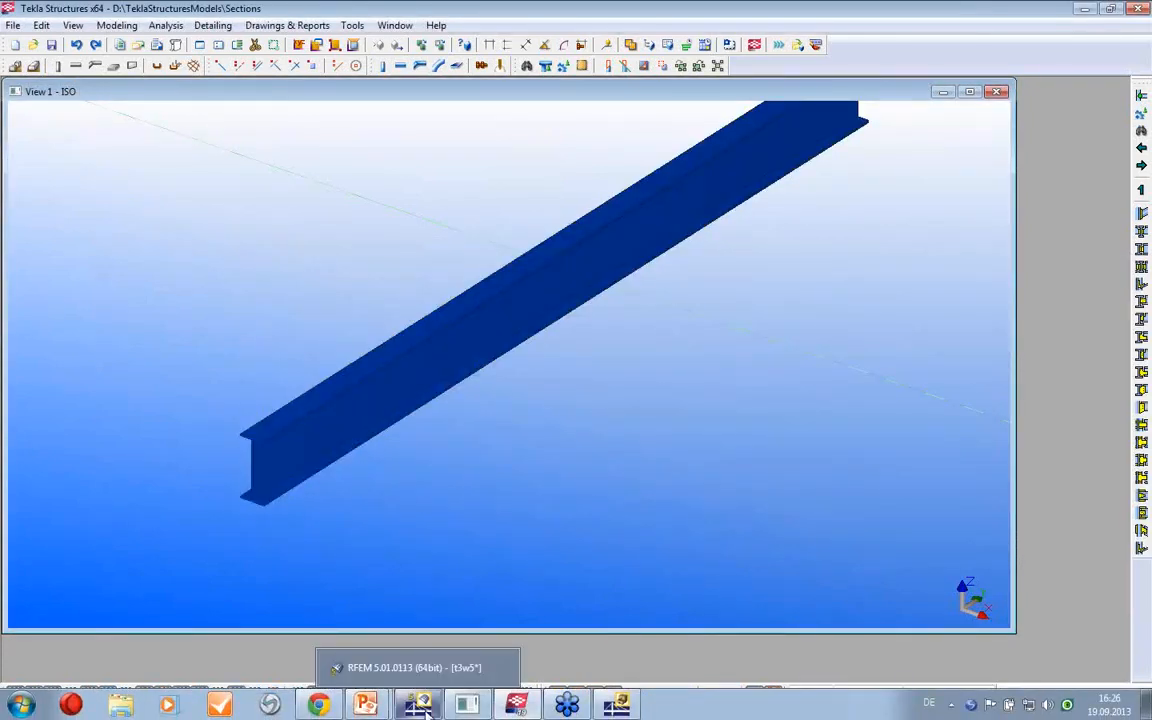
pyautogui.click(996, 91)
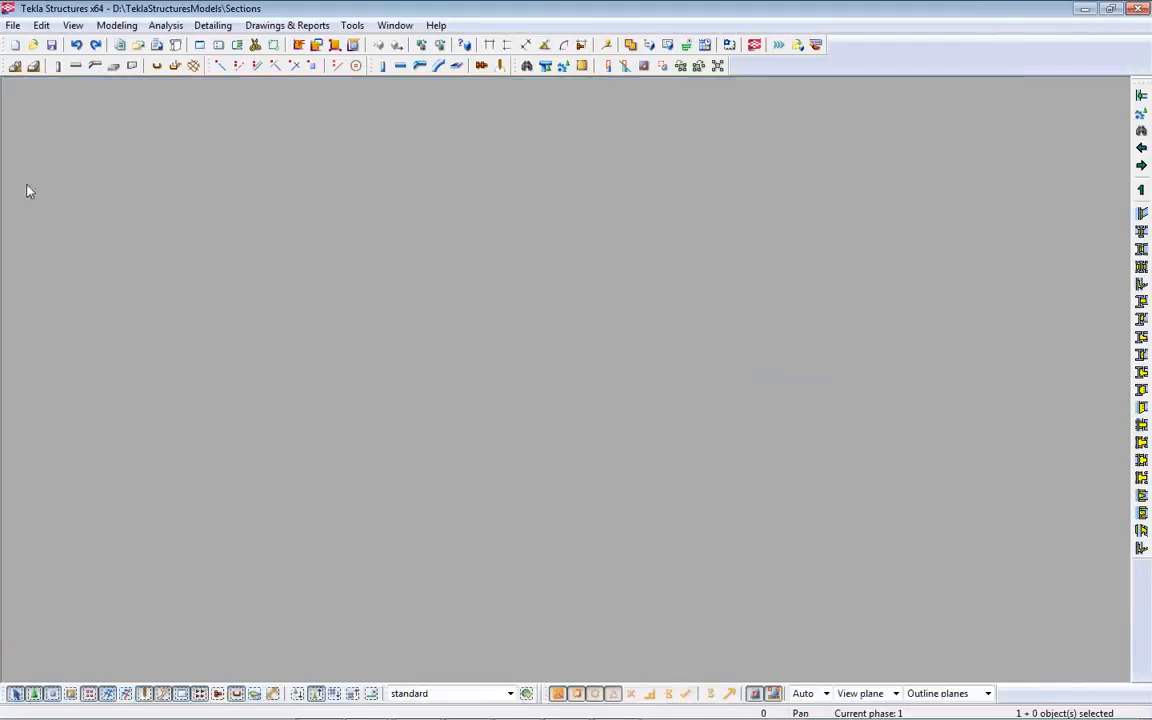
# Step: Open the model Neues Modell without saving the changes to the Sections model
pyautogui.click(33, 45)
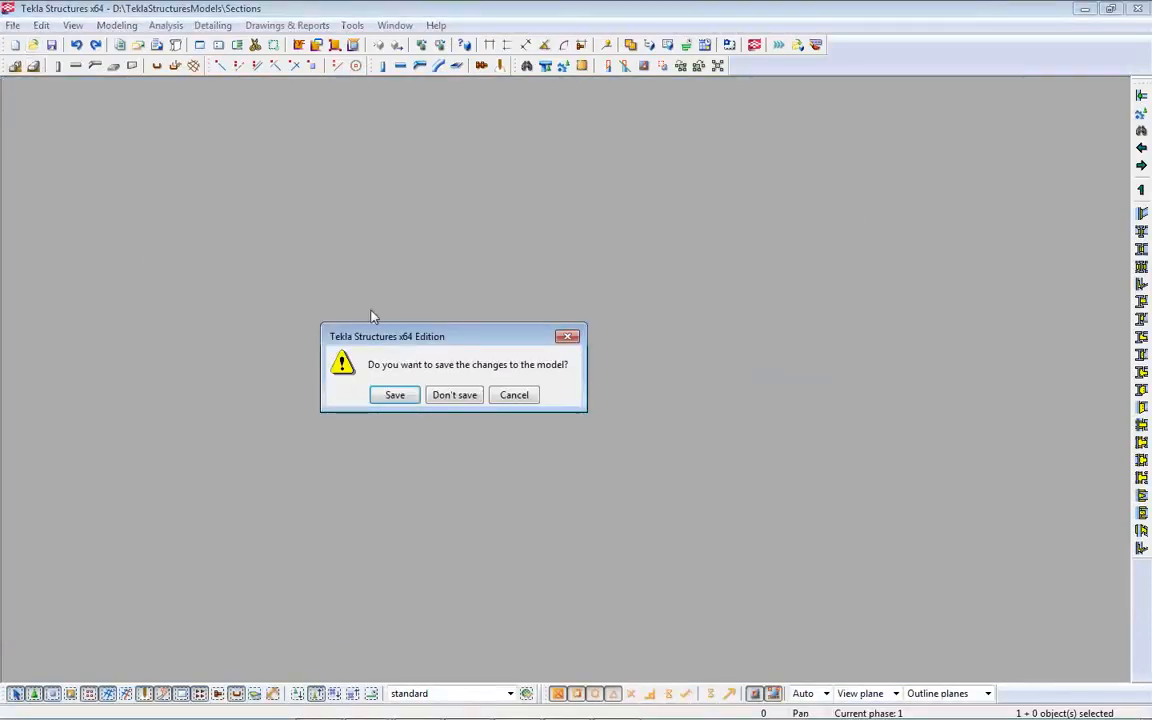
pyautogui.click(458, 398)
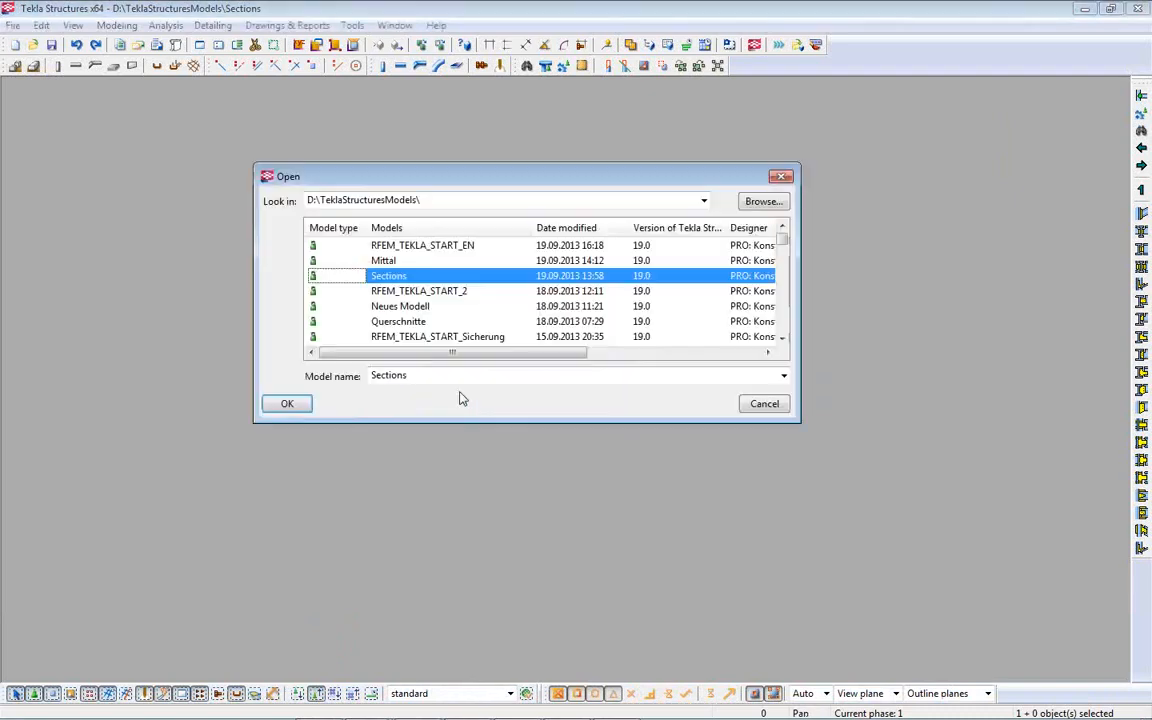
pyautogui.click(400, 306)
pyautogui.click(288, 403)
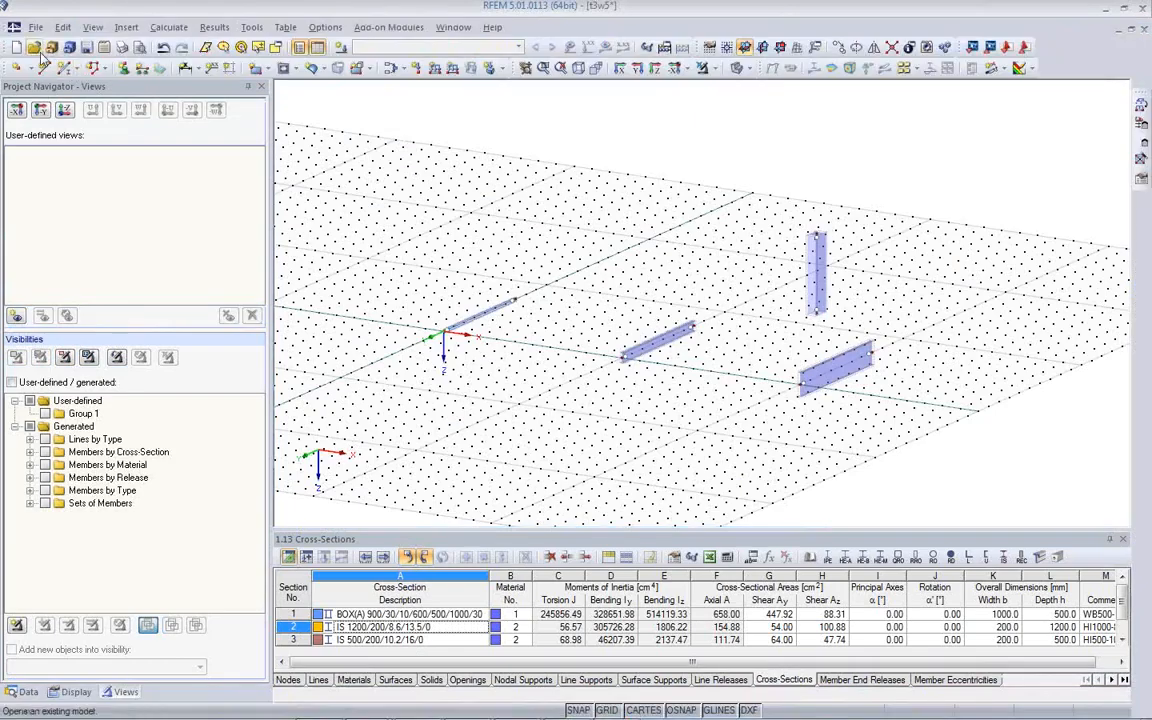
# Step: Switch to RFEM, open the recent model HighRise.rf5, and change its grid to polar before hiding it
pyautogui.click(35, 28)
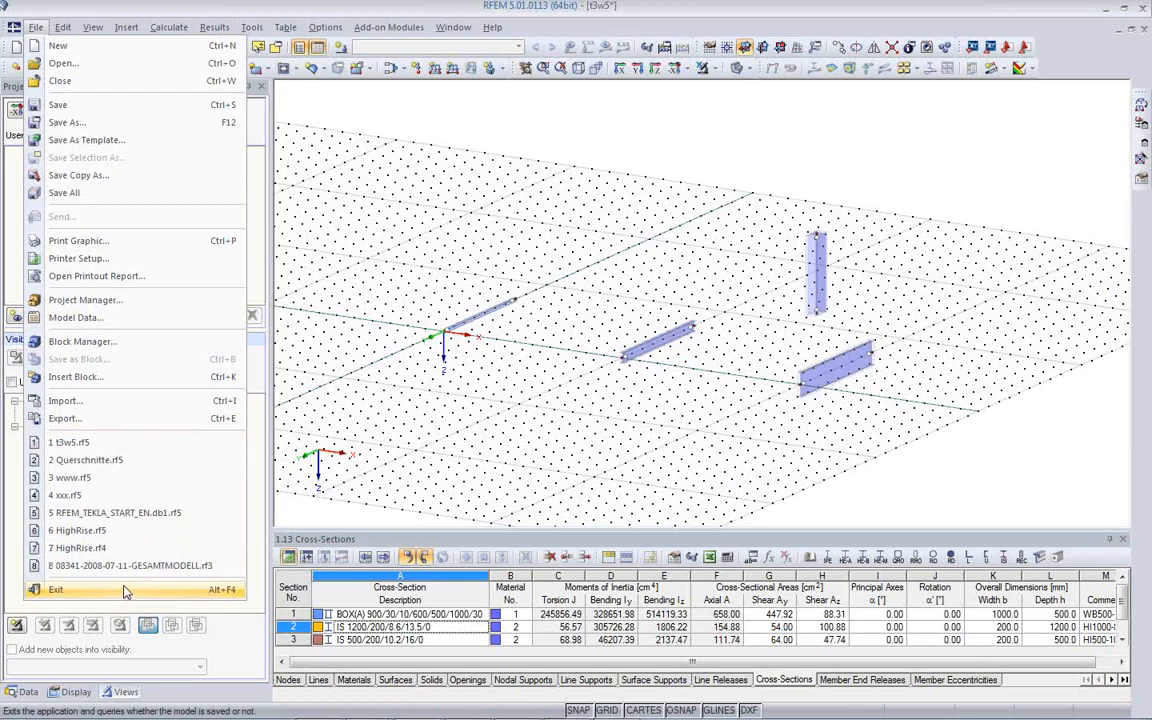
pyautogui.click(100, 532)
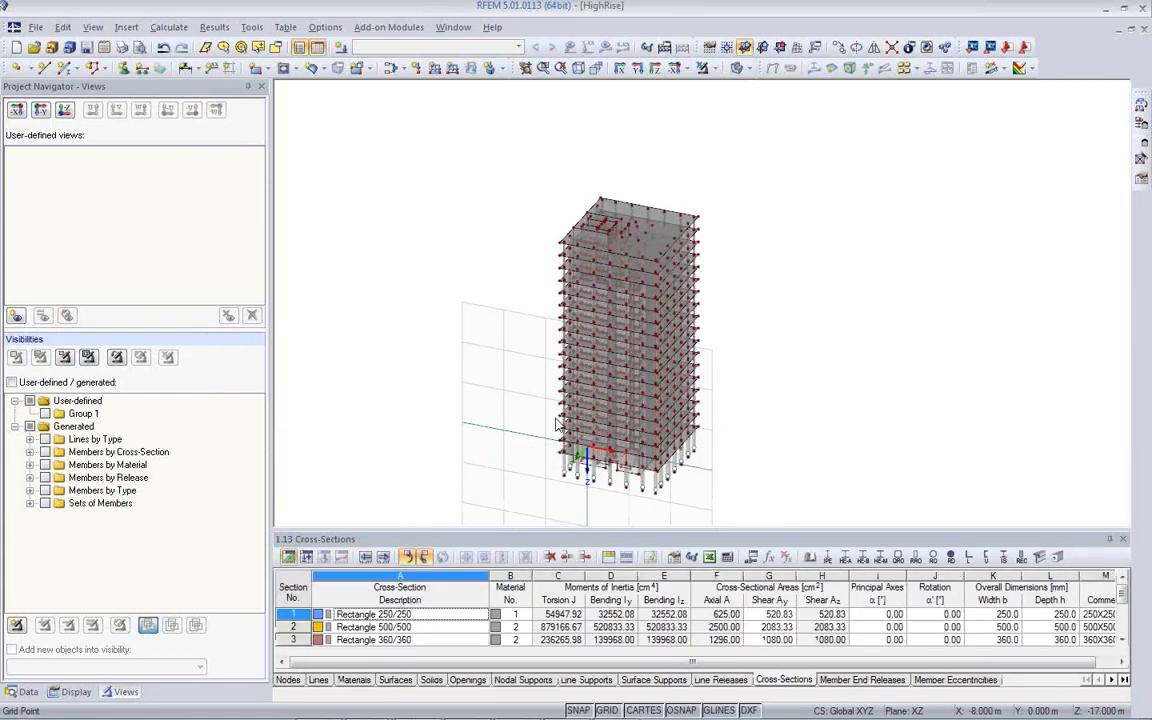
pyautogui.keyDown('ctrl'); pyautogui.moveTo(508, 395); pyautogui.dragTo(735, 428, button='middle'); pyautogui.keyUp('ctrl')
pyautogui.moveTo(545, 416)
pyautogui.keyDown('ctrl'); pyautogui.mouseDown(button='middle')
pyautogui.moveTo(504, 419)
pyautogui.moveTo(529, 411)
pyautogui.mouseUp(button='middle'); pyautogui.keyUp('ctrl')
pyautogui.scroll(1, 529, 411)
pyautogui.scroll(2, 529, 411)
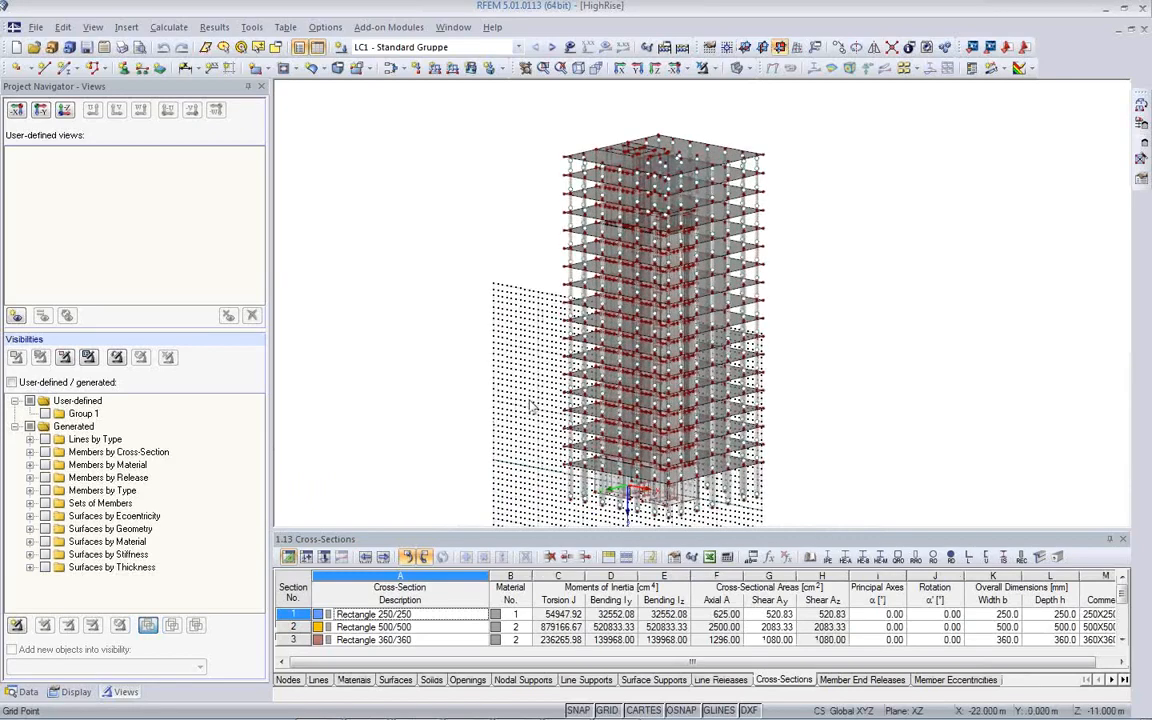
pyautogui.click(646, 712)
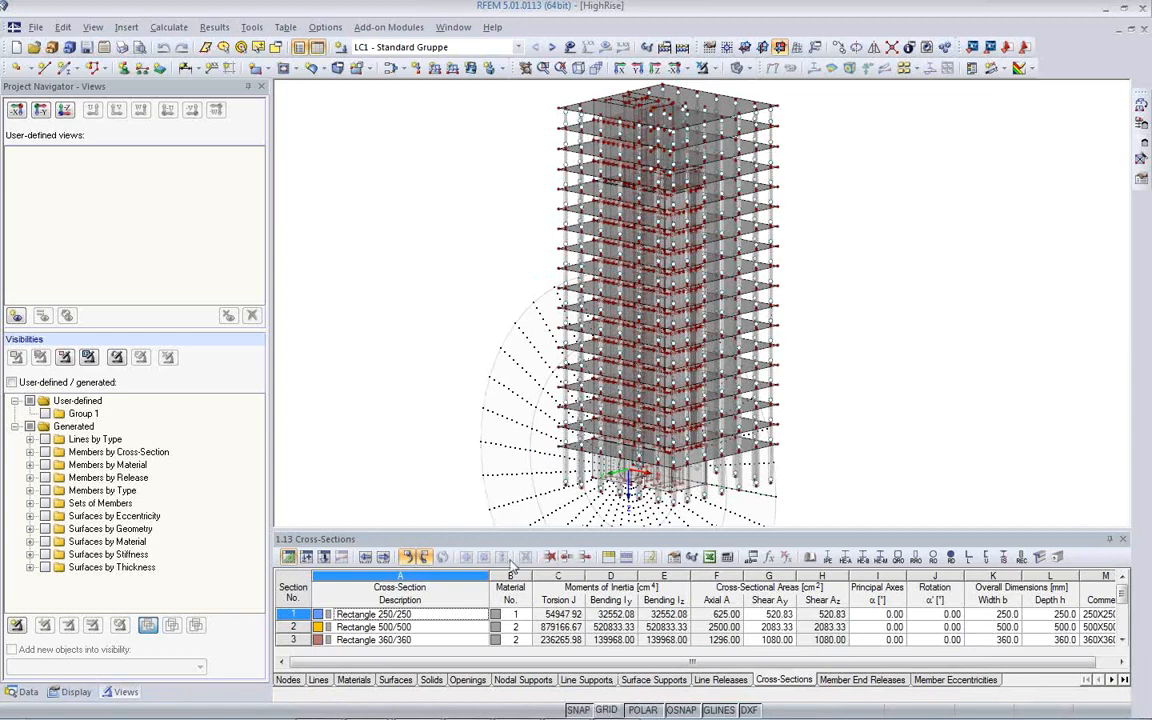
pyautogui.click(613, 709)
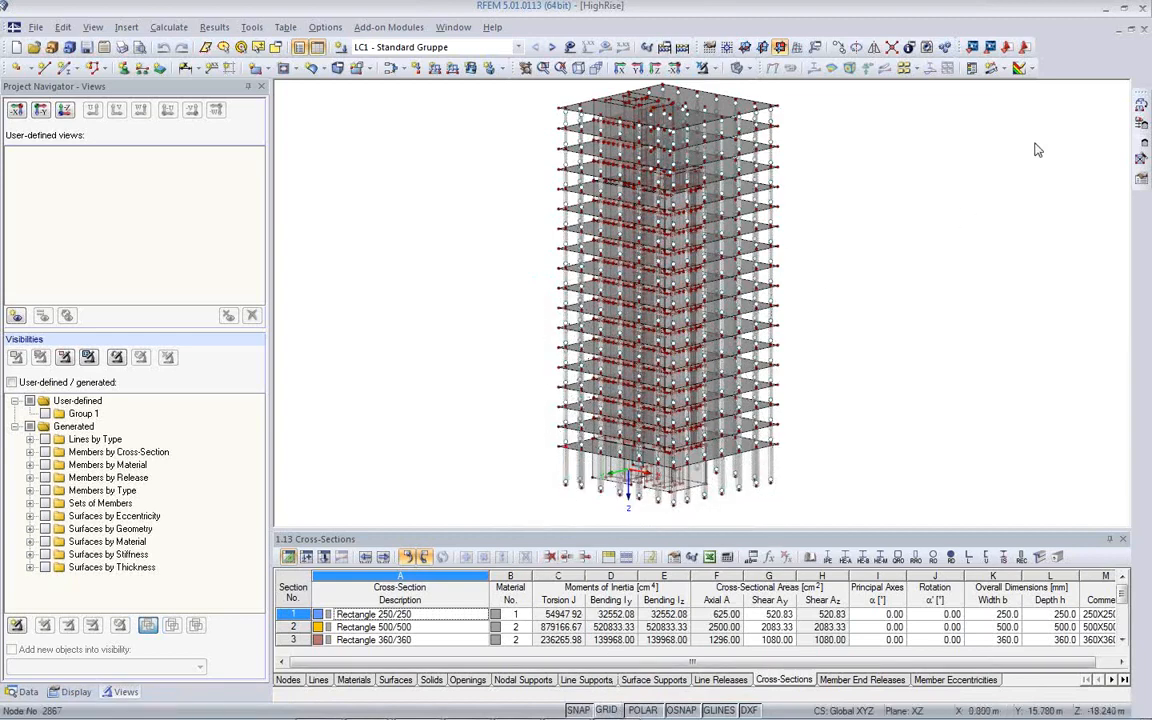
# Step: Export the HighRise model to Tekla Structures with the Overwrite existing model type
pyautogui.click(990, 47)
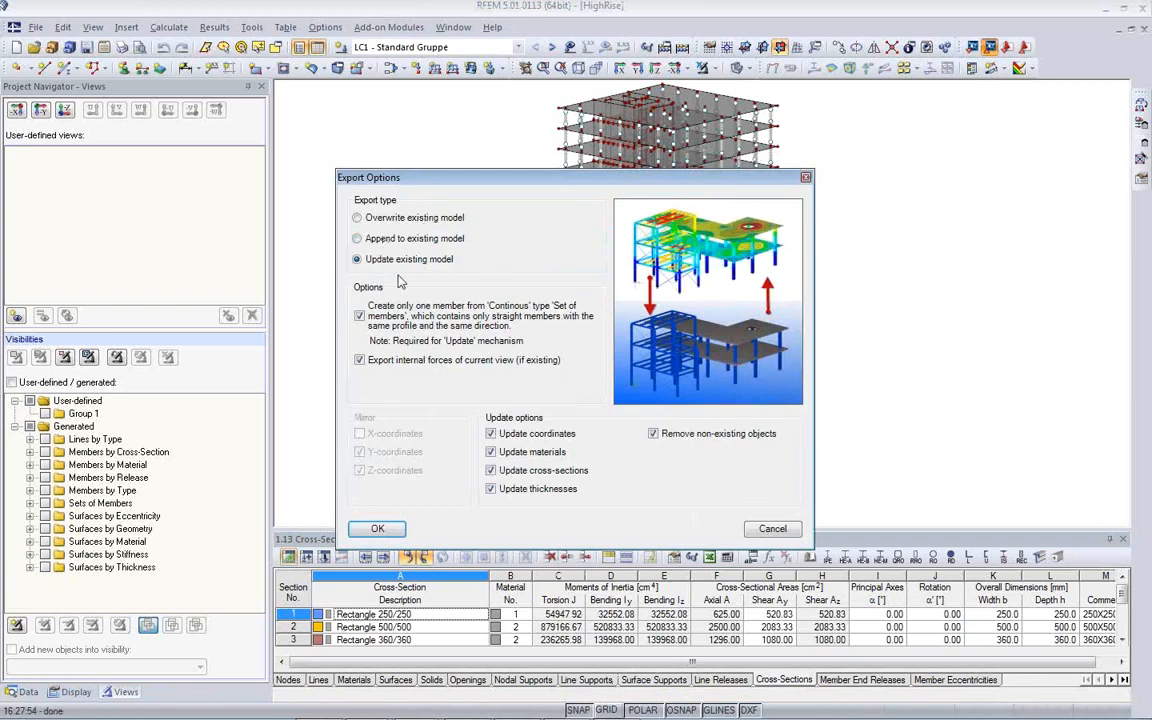
pyautogui.click(357, 218)
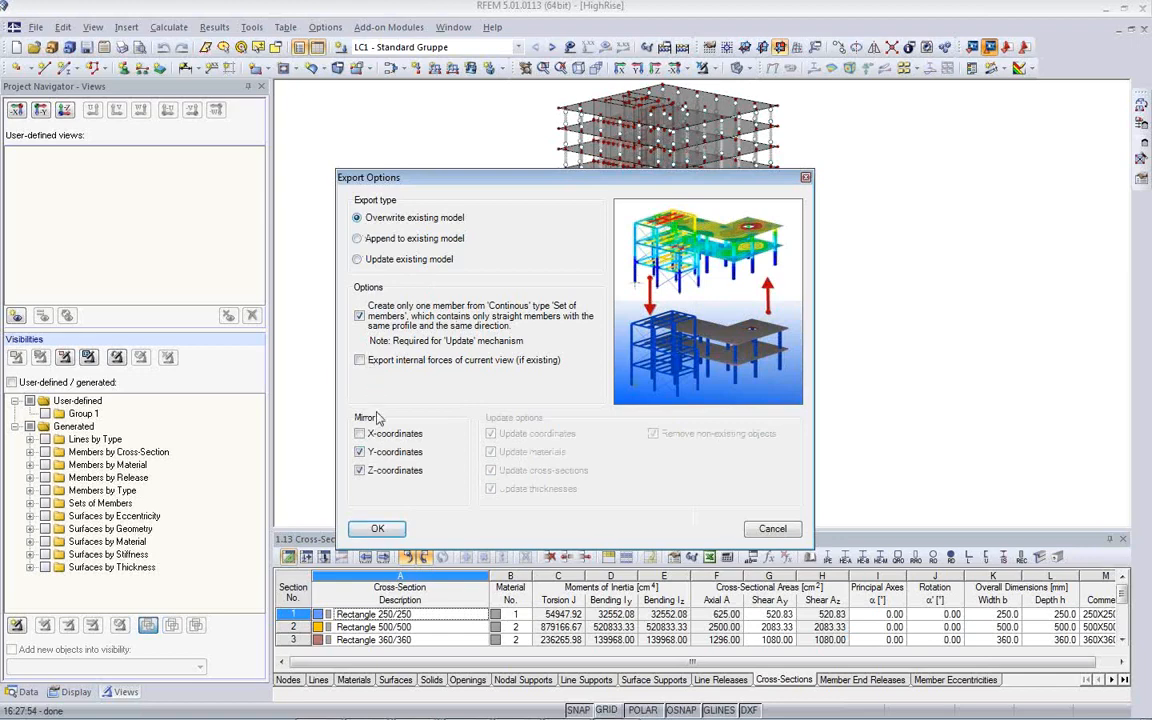
pyautogui.click(378, 528)
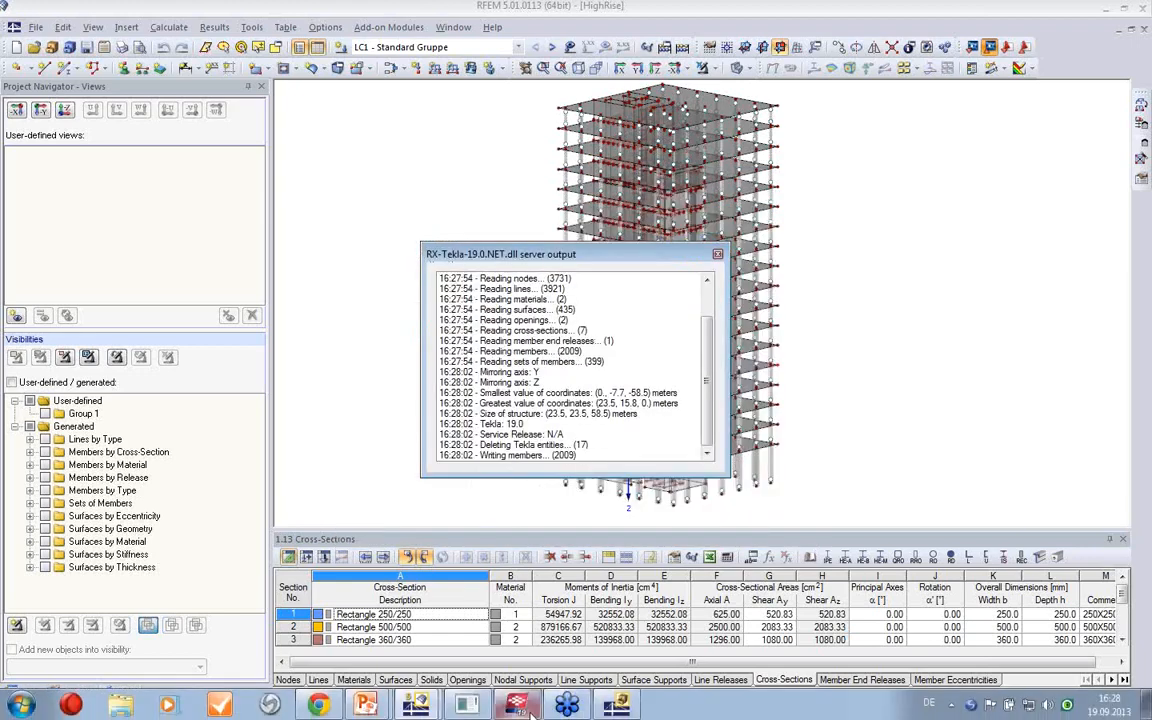
# Step: Switch to Tekla Structures and inspect the exported high-rise and one corner column's properties, closing them without changes
pyautogui.click(517, 706)
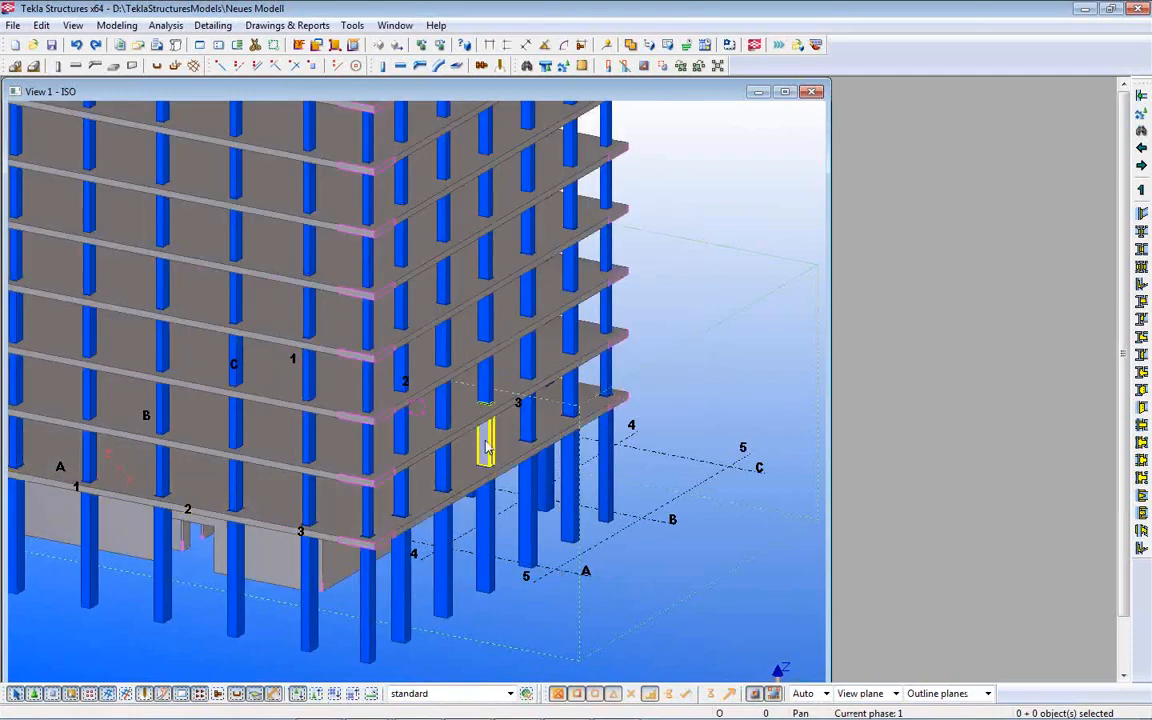
pyautogui.scroll(-8, 487, 447)
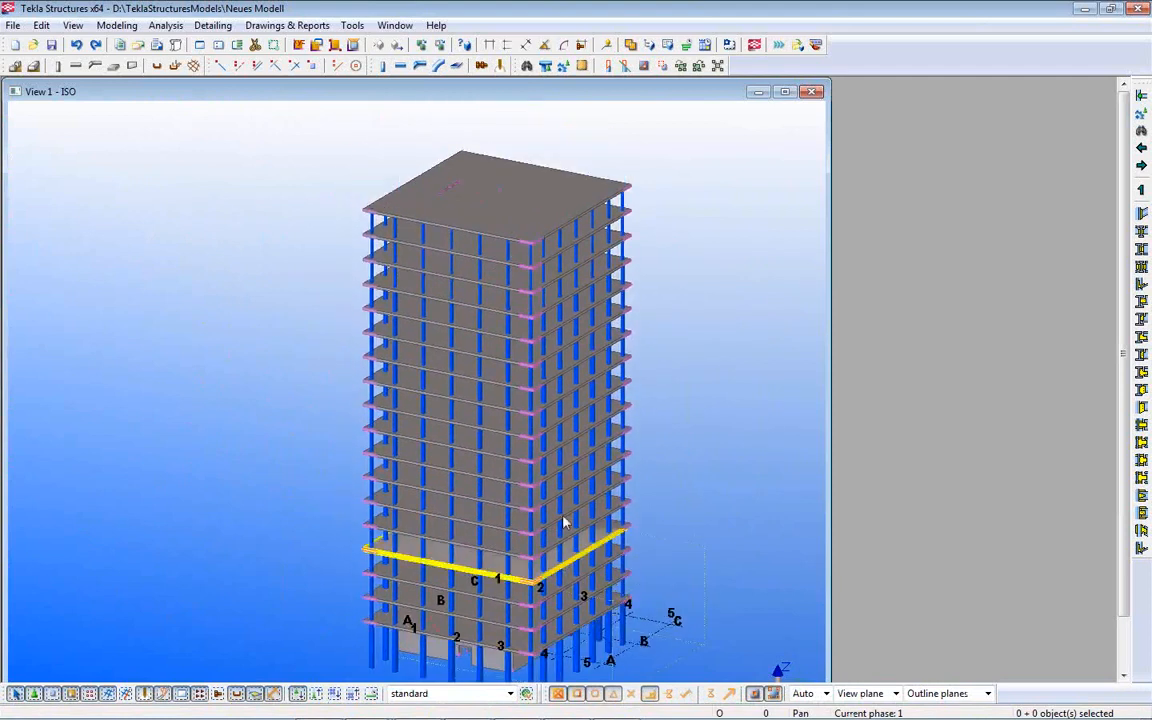
pyautogui.doubleClick(622, 378)
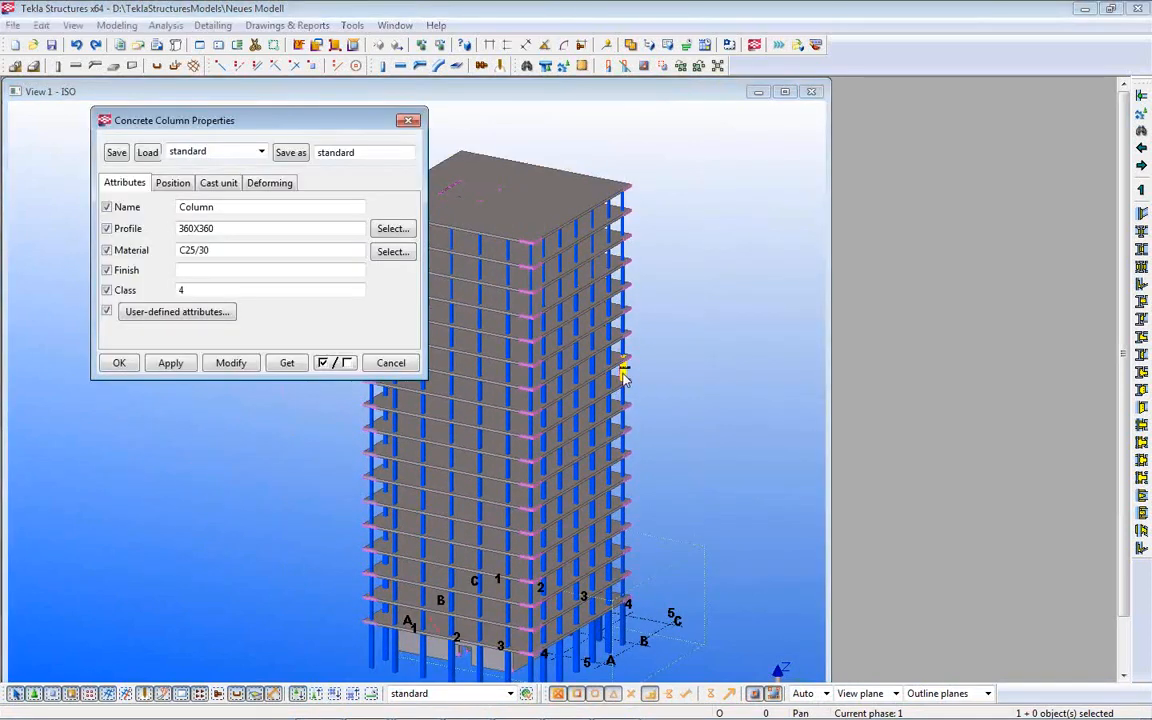
pyautogui.click(390, 363)
pyautogui.keyDown('ctrl'); pyautogui.moveTo(689, 455); pyautogui.dragTo(655, 416, button='middle'); pyautogui.keyUp('ctrl')
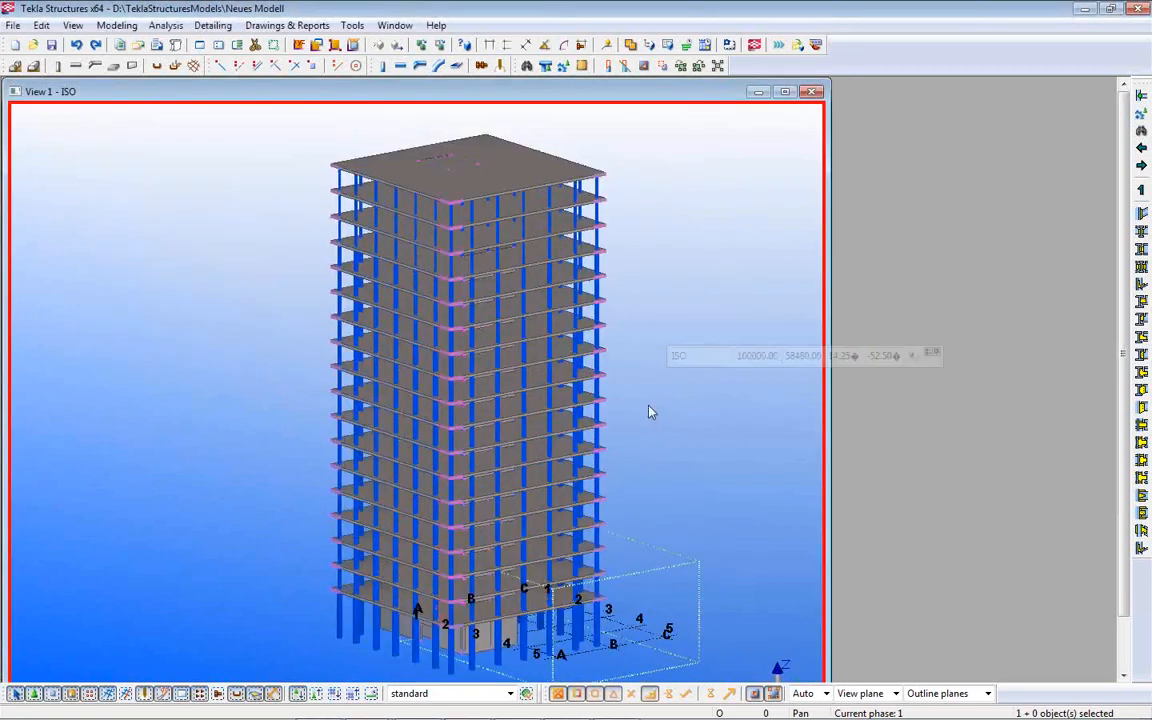
# Step: Switch to the running PowerPoint slide show of BIMIntegrationTekla.pptx
pyautogui.moveTo(551, 686)
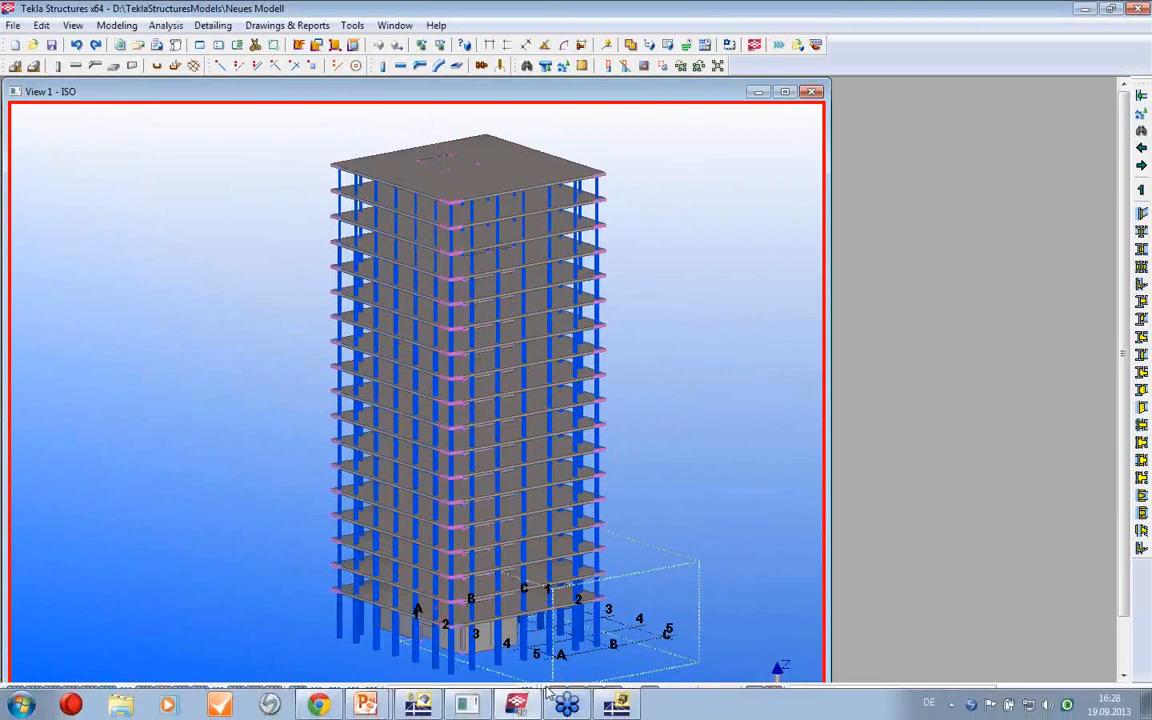
pyautogui.moveTo(367, 705)
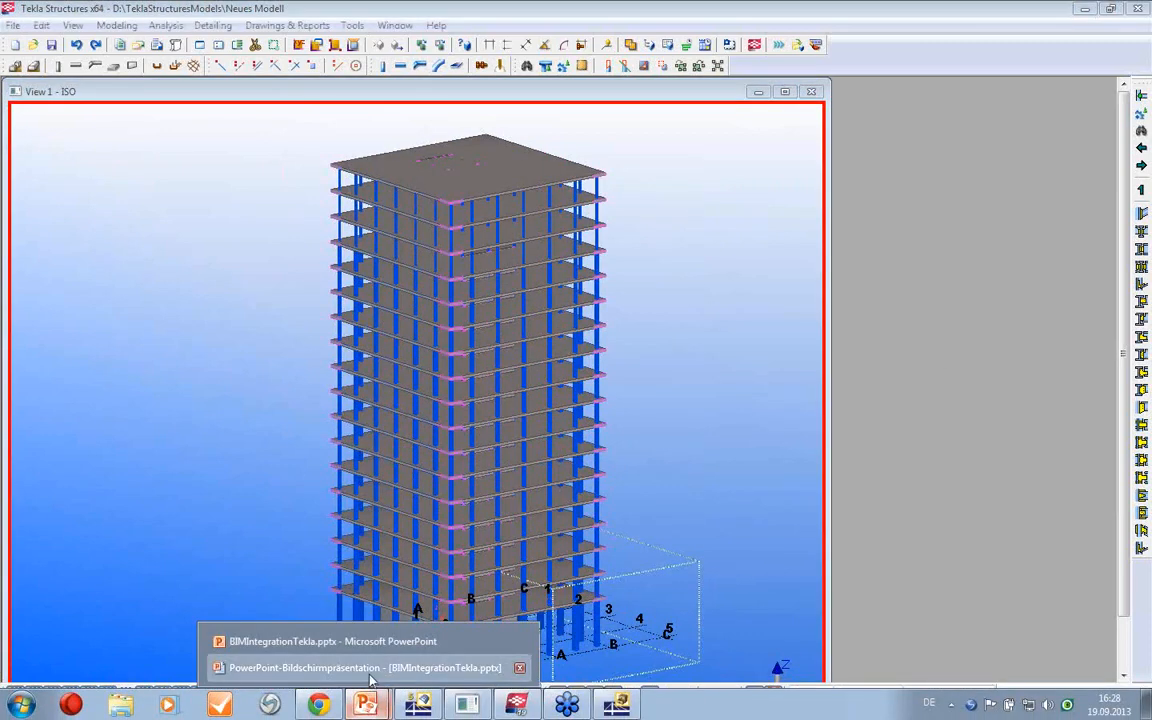
pyautogui.click(367, 663)
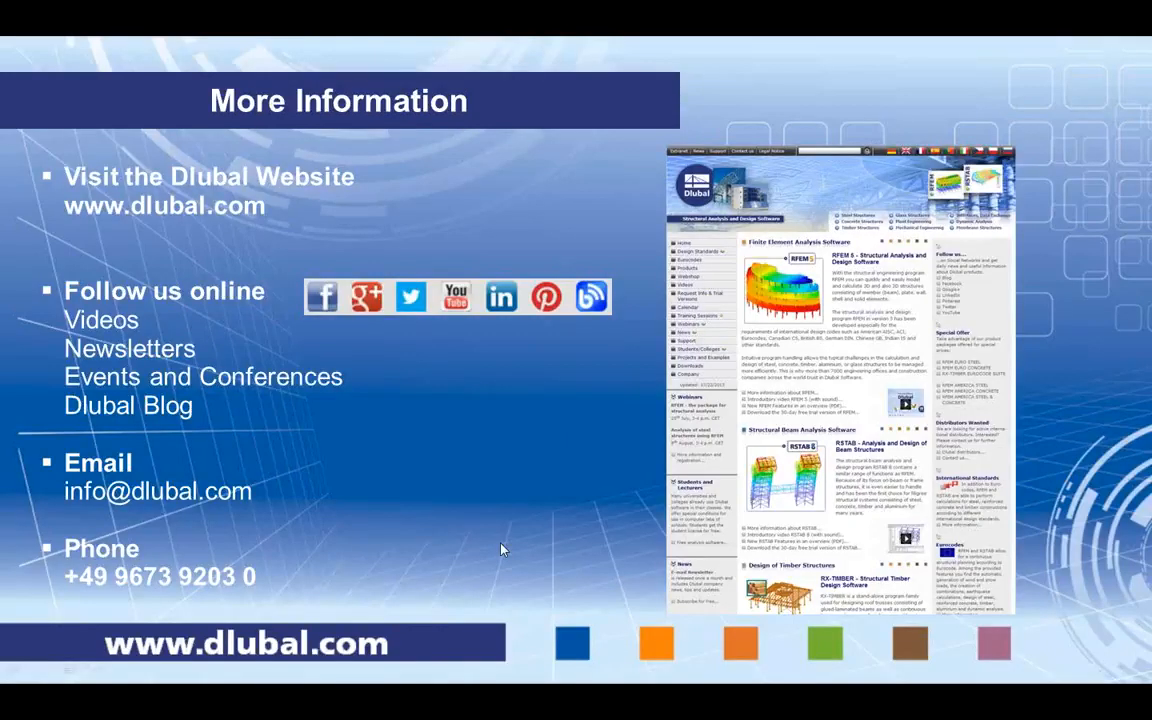